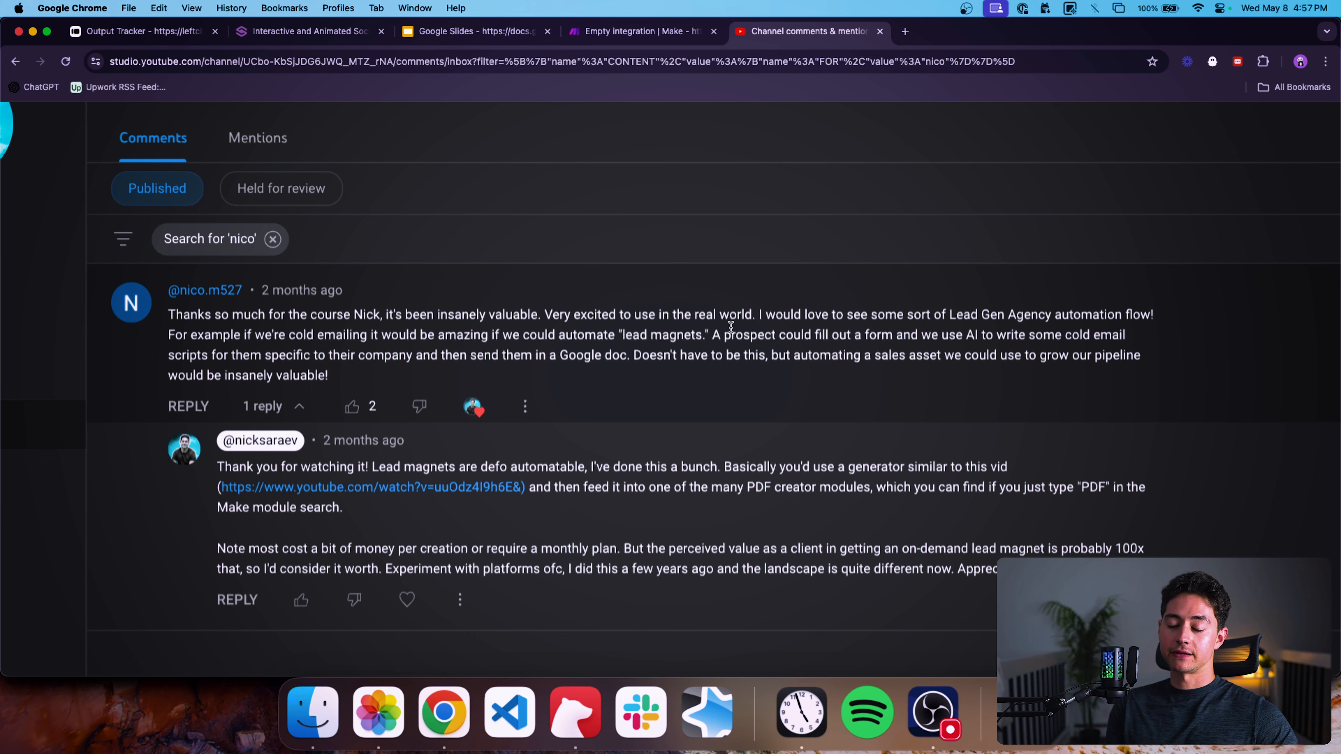
Read the channel comment requesting a lead magnet automation for a lead-gen agency.
{"action": "left_click_drag", "start_coordinate": [713, 335], "coordinate": [894, 326]}
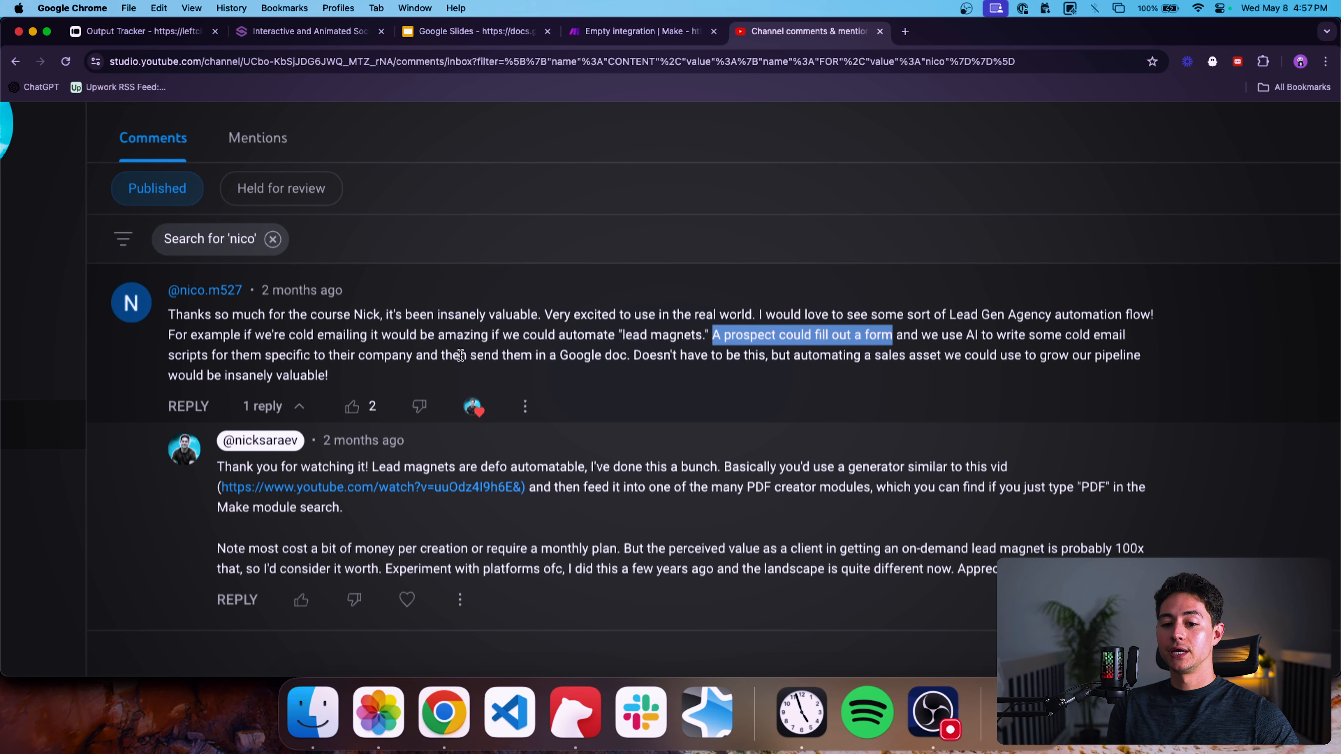
{"action": "left_click_drag", "start_coordinate": [460, 355], "coordinate": [627, 356]}
{"action": "left_click", "coordinate": [644, 359]}
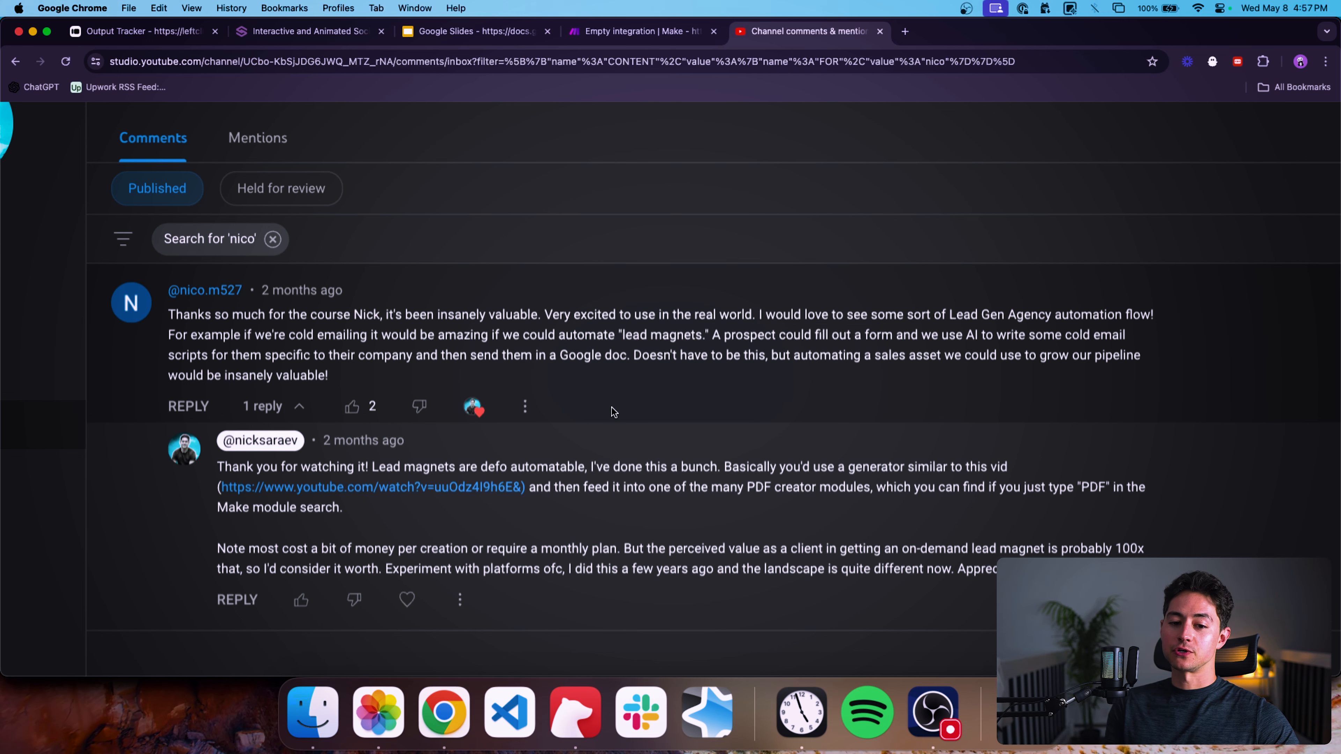
{"action": "scroll", "coordinate": [613, 409], "scroll_direction": "down", "scroll_amount": 2}
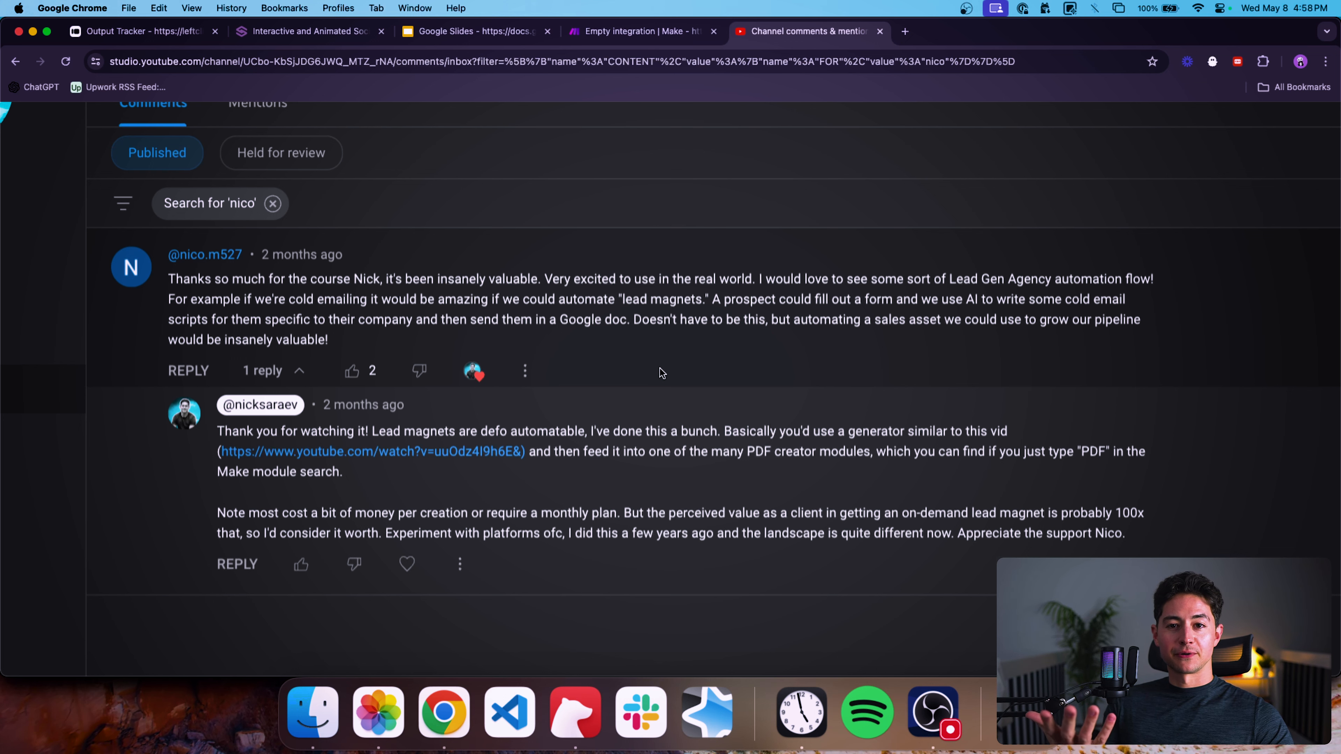
{"action": "key", "text": "super+0"}
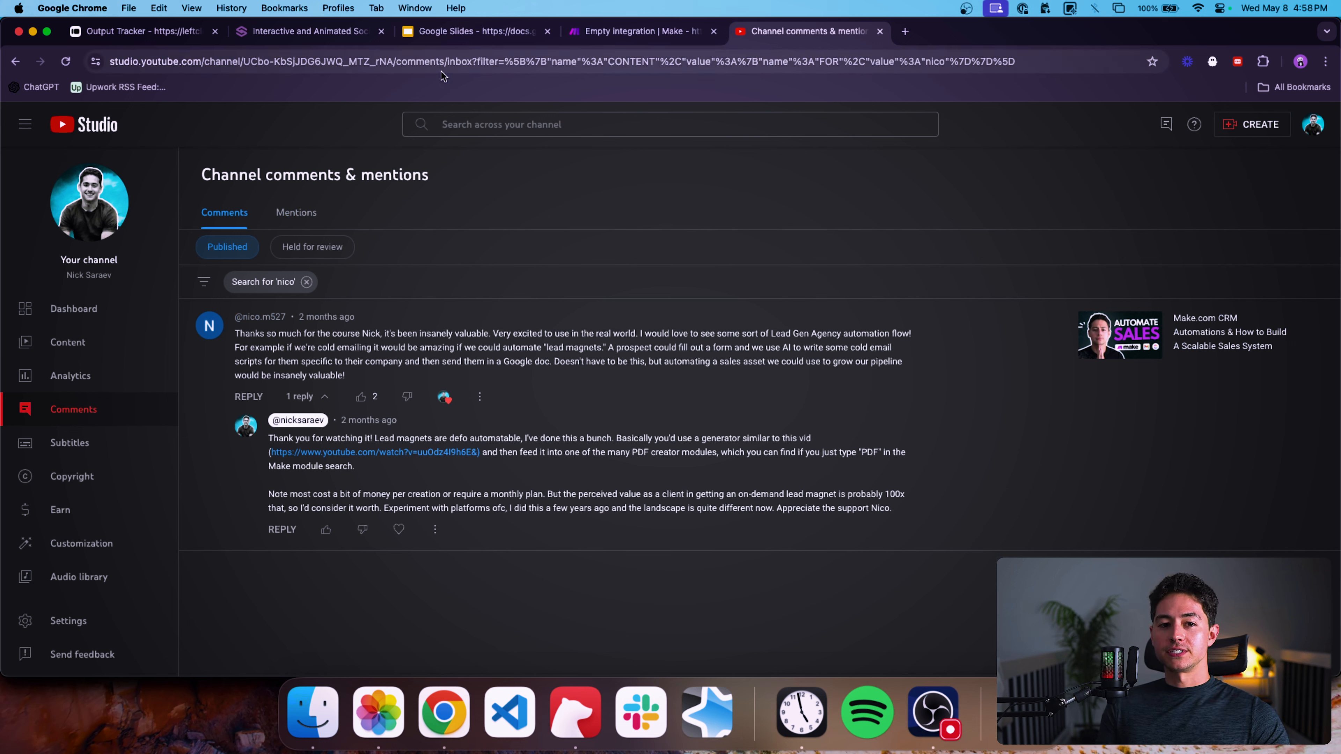
Search Google for google slides templates in a new tab.
{"action": "left_click", "coordinate": [321, 35]}
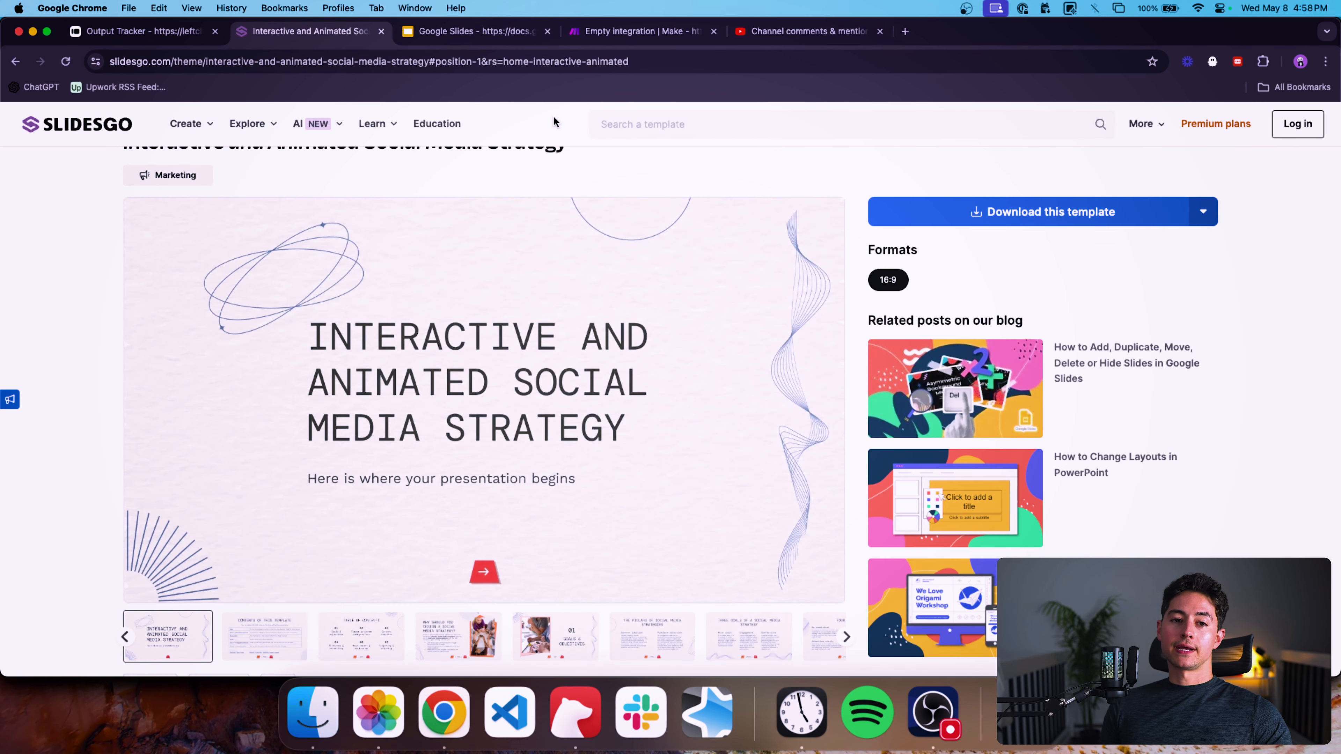
{"action": "key", "text": "super+t"}
{"action": "type", "text": "google slides templates"}
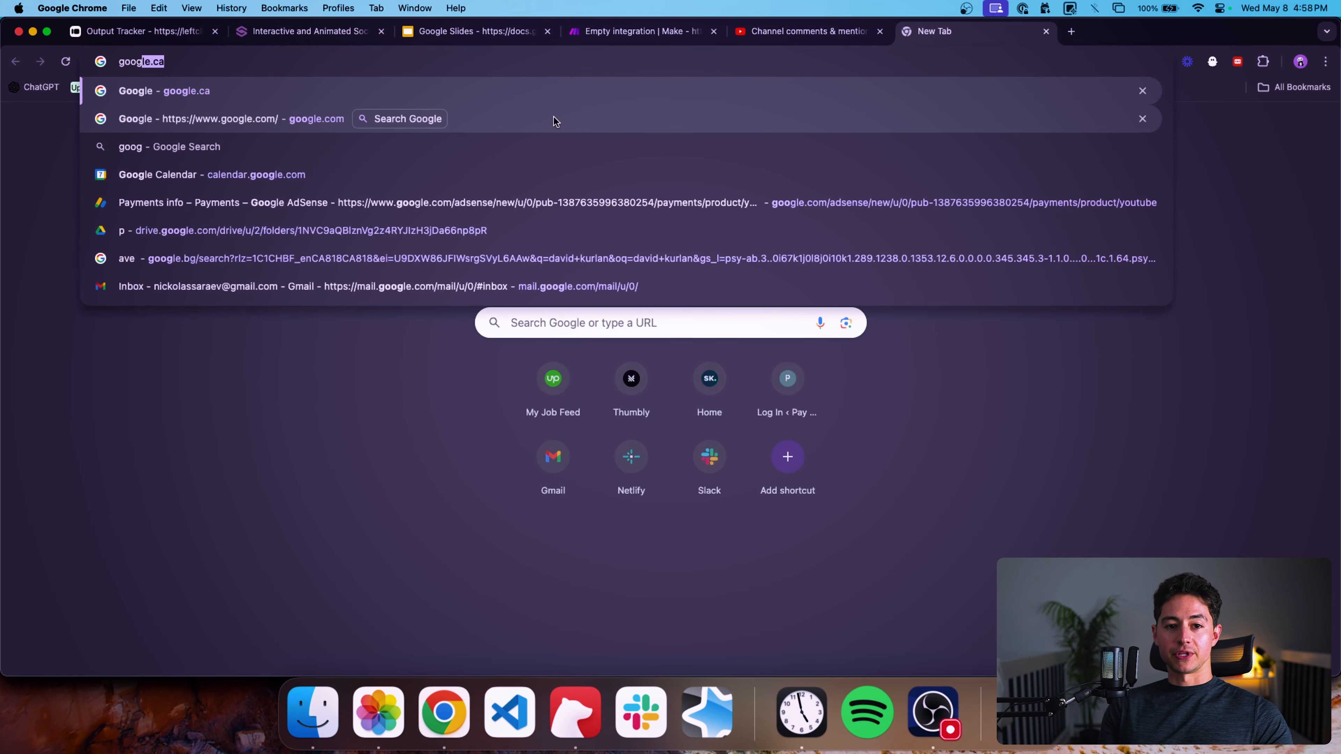
{"action": "key", "text": "Return"}
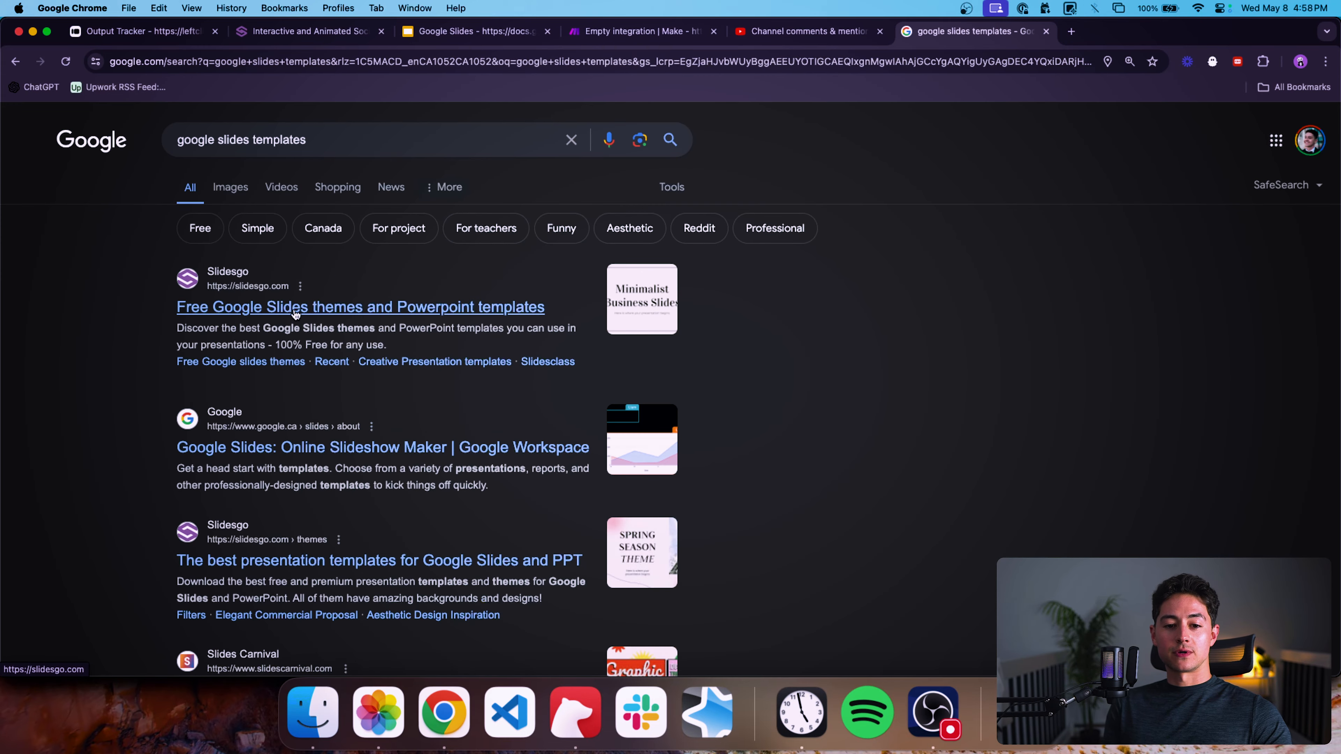
Open Slidesgo and browse to the Interactive and Animated Social Media Strategy template.
{"action": "left_click", "coordinate": [313, 302]}
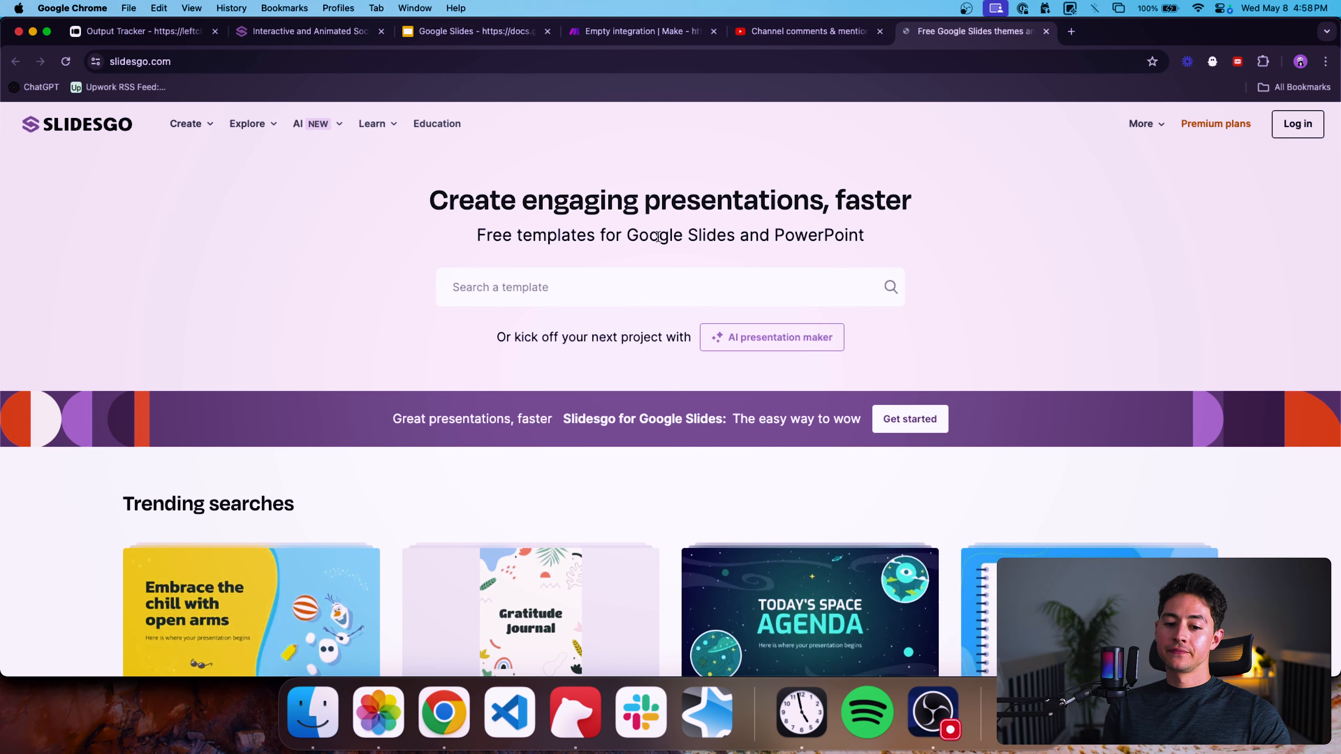
{"action": "scroll", "coordinate": [623, 241], "scroll_direction": "down", "scroll_amount": 15}
{"action": "scroll", "coordinate": [623, 245], "scroll_direction": "up", "scroll_amount": 4}
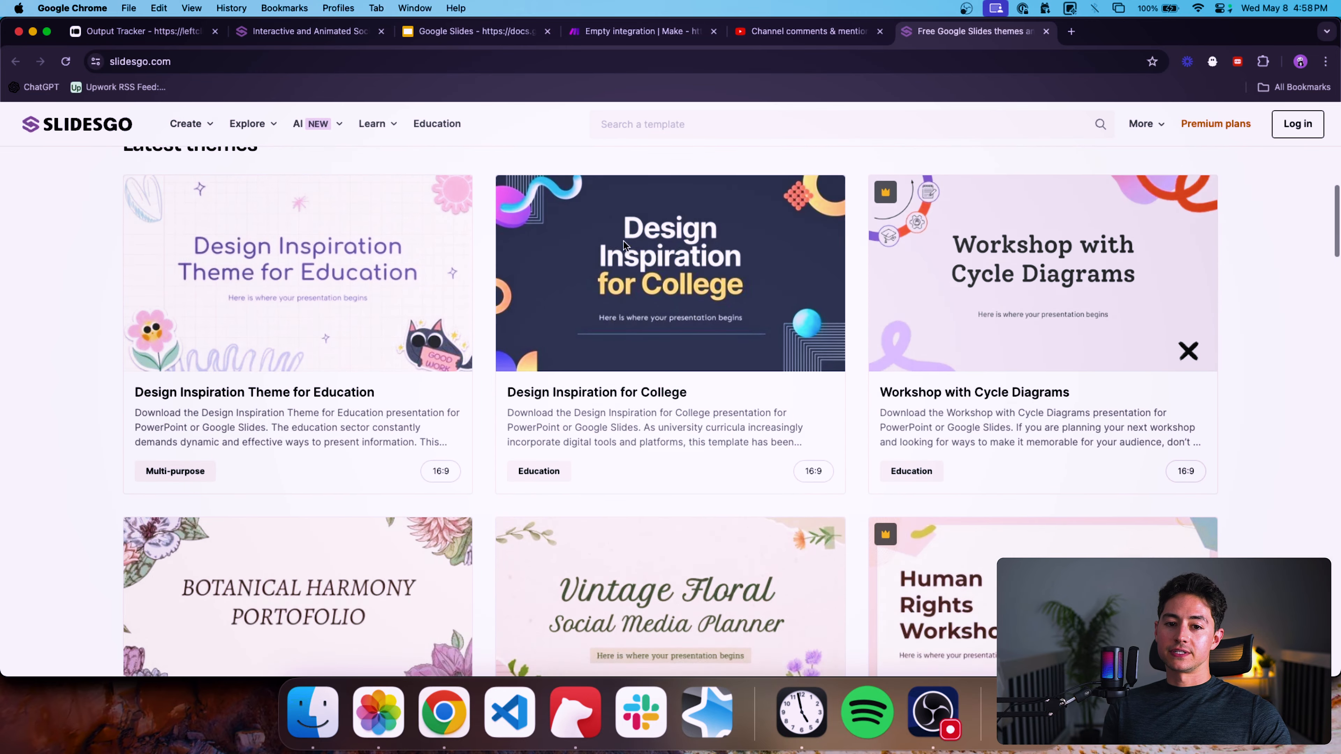
{"action": "scroll", "coordinate": [623, 245], "scroll_direction": "down", "scroll_amount": 15}
{"action": "scroll", "coordinate": [625, 246], "scroll_direction": "down", "scroll_amount": 15}
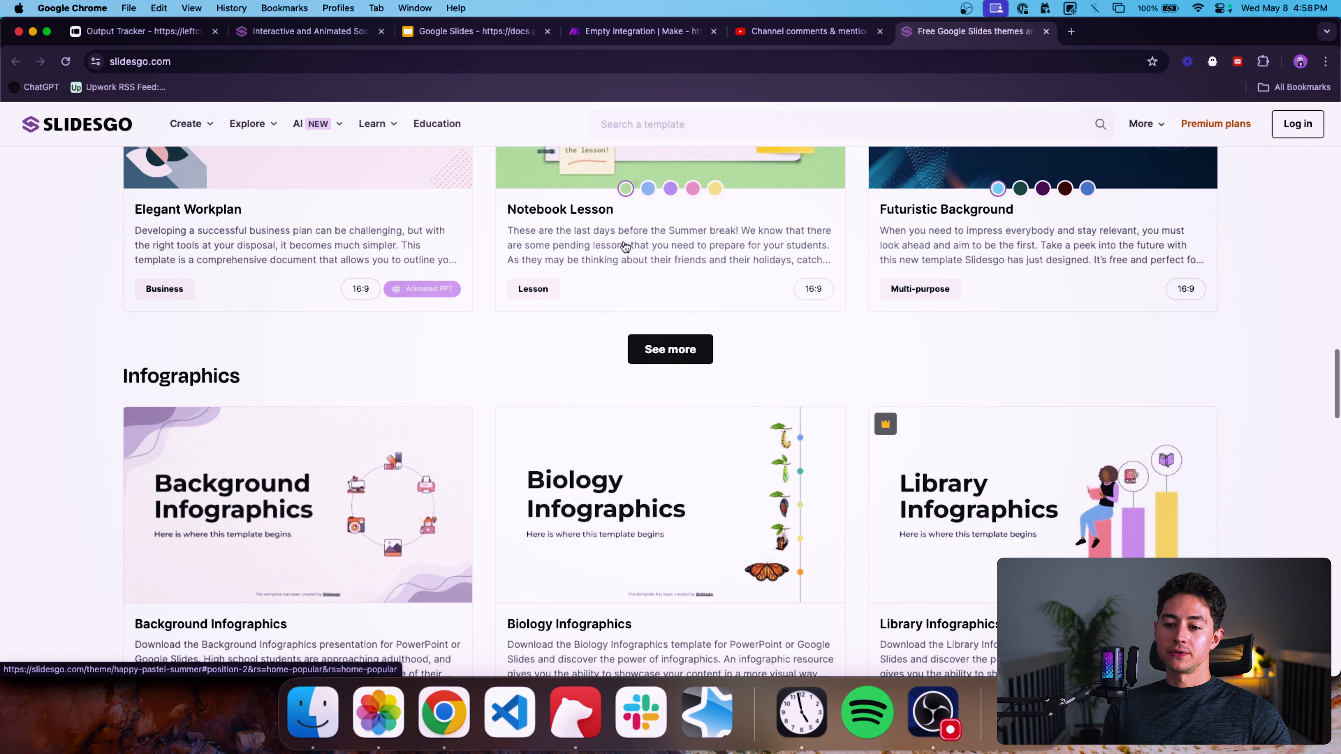
{"action": "scroll", "coordinate": [626, 246], "scroll_direction": "down", "scroll_amount": 5}
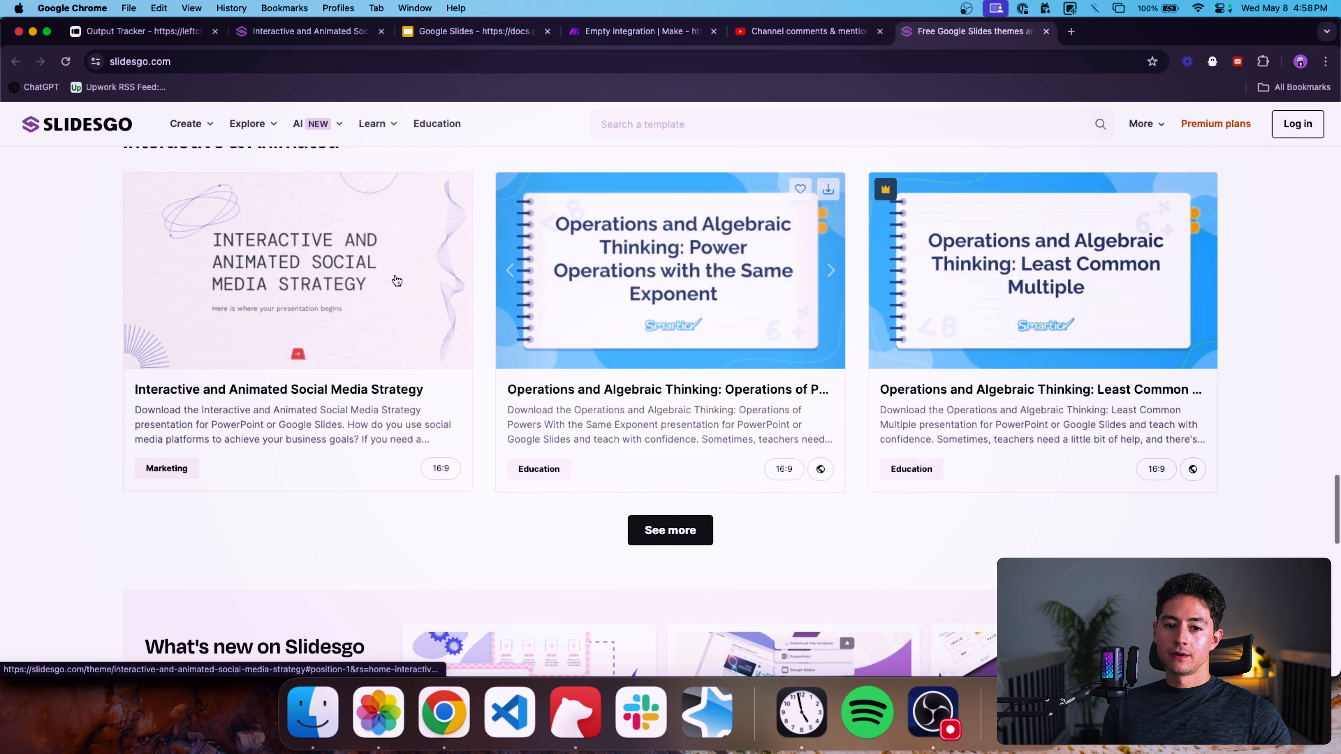
{"action": "scroll", "coordinate": [269, 332], "scroll_direction": "up", "scroll_amount": 2}
{"action": "left_click", "coordinate": [300, 355]}
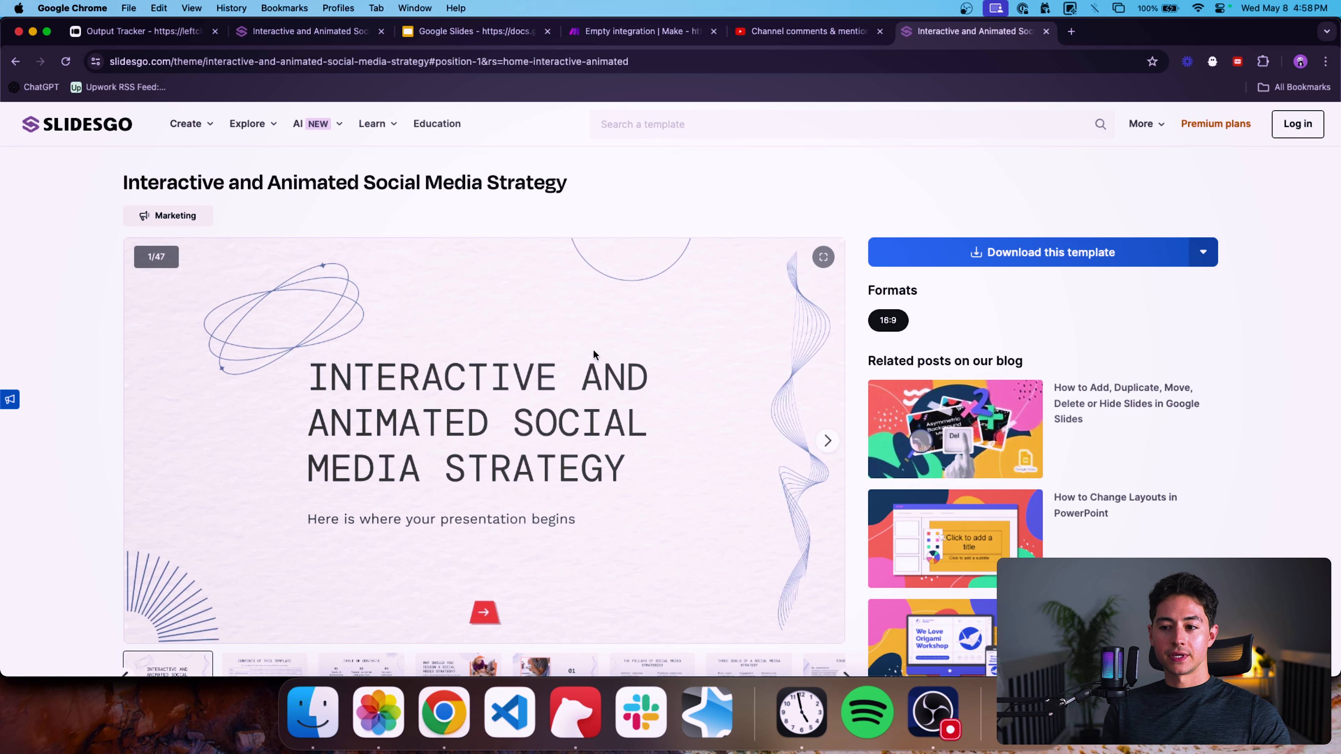
Download the template as Google Slides and make a copy of it.
{"action": "left_click", "coordinate": [998, 259]}
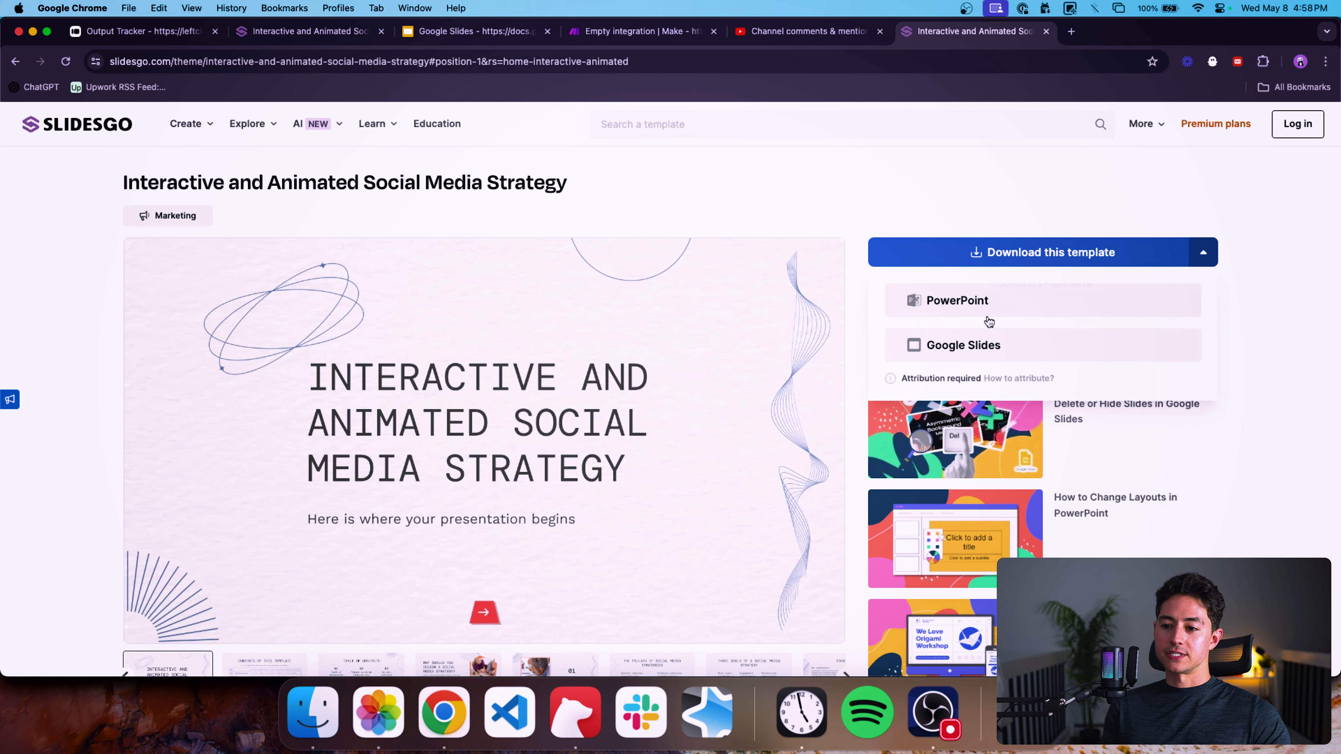
{"action": "left_click", "coordinate": [982, 346]}
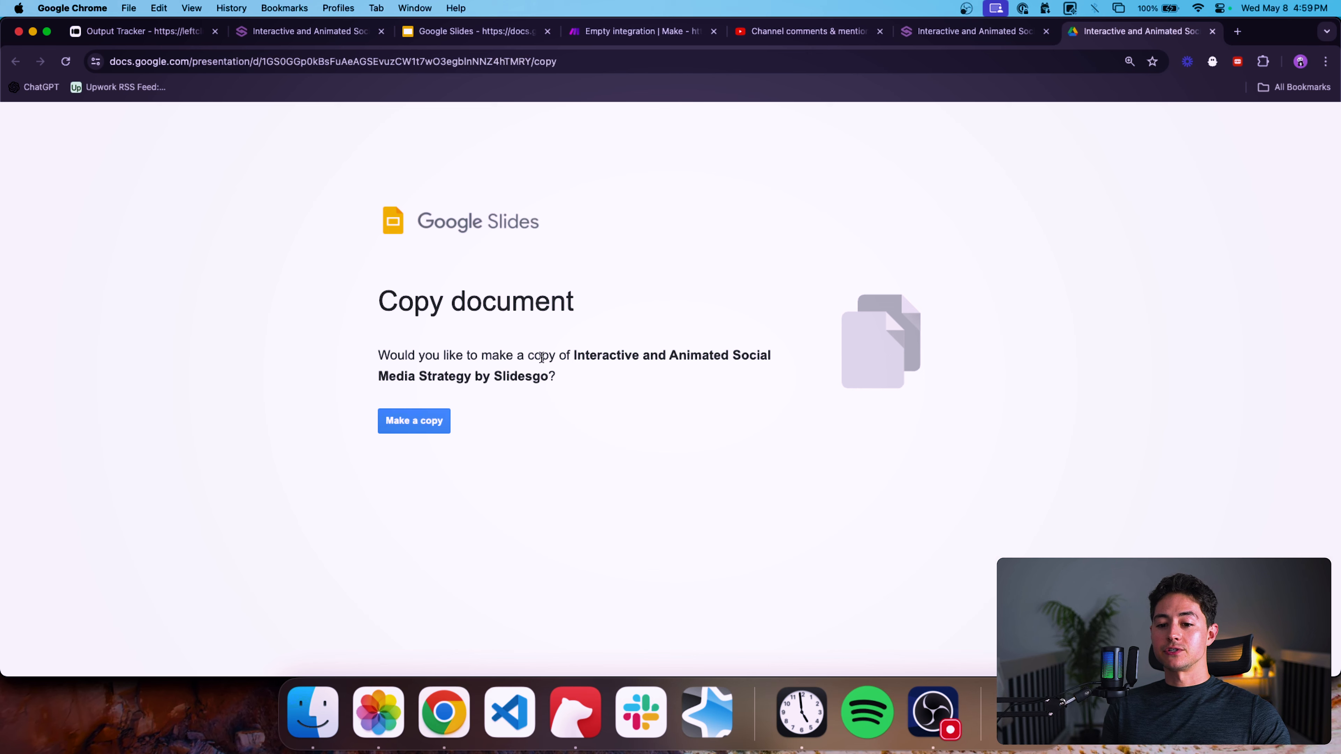
{"action": "left_click", "coordinate": [402, 429]}
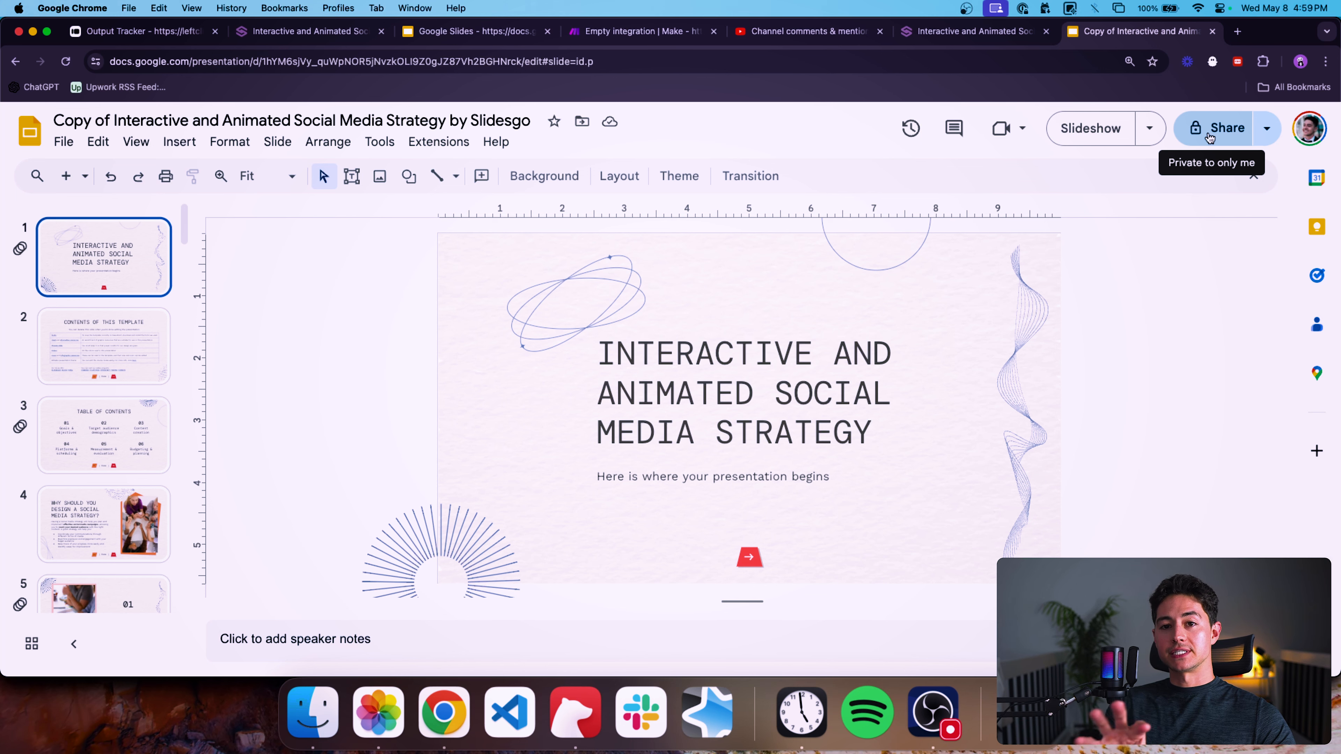
Set the presentation's general access to anyone with the link as Editor.
{"action": "left_click", "coordinate": [1209, 136]}
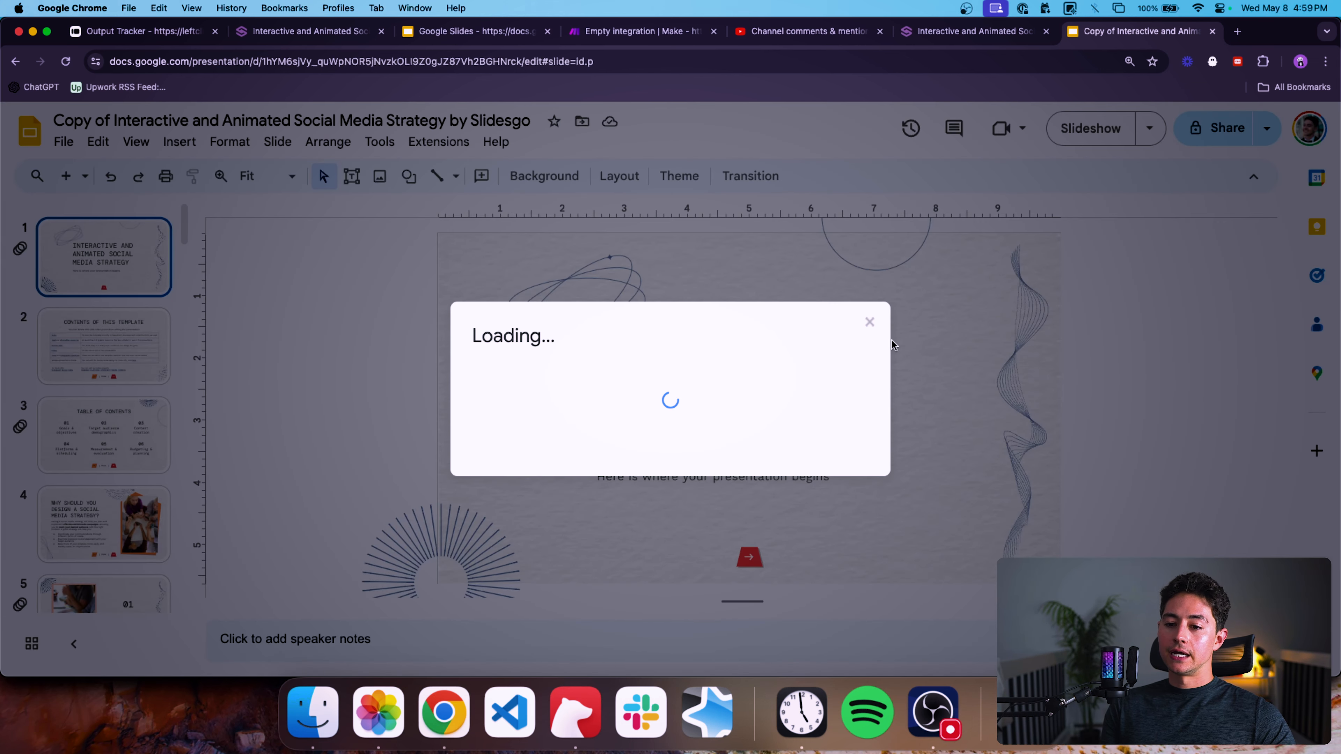
{"action": "left_click", "coordinate": [539, 472]}
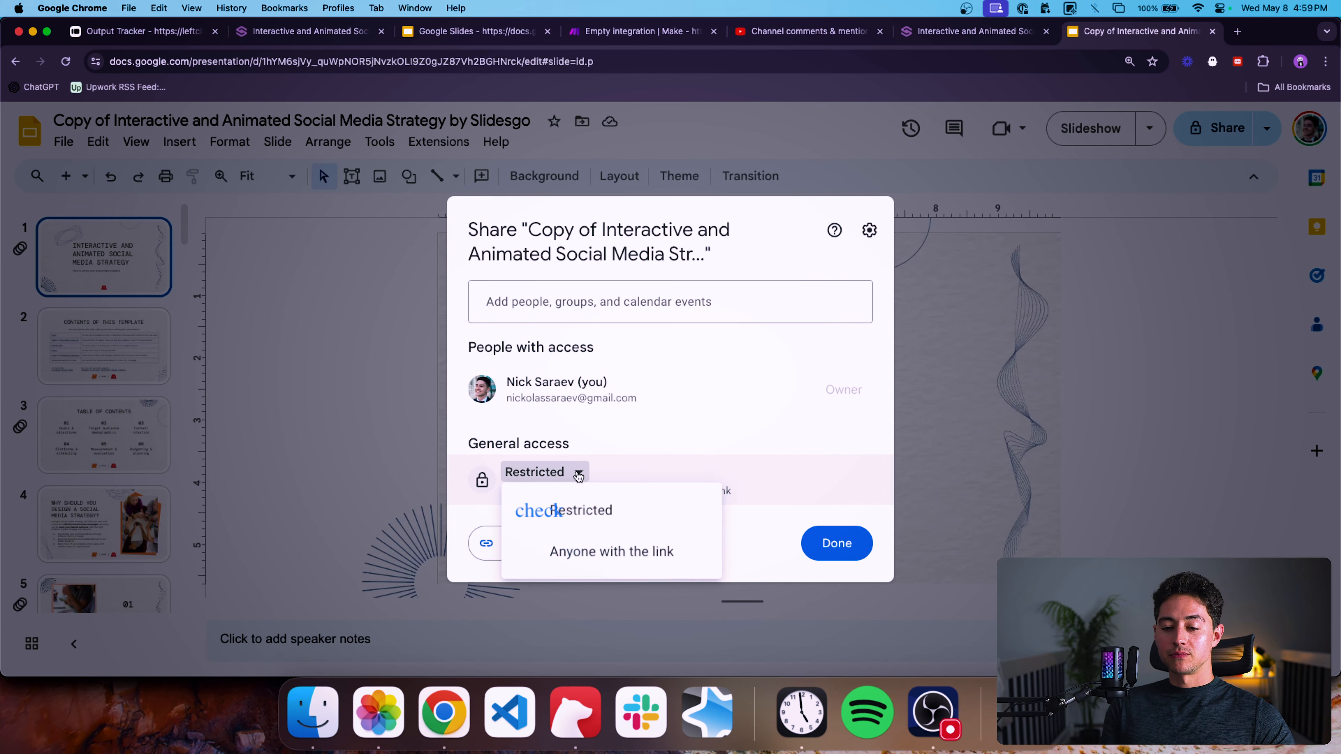
{"action": "left_click", "coordinate": [621, 547]}
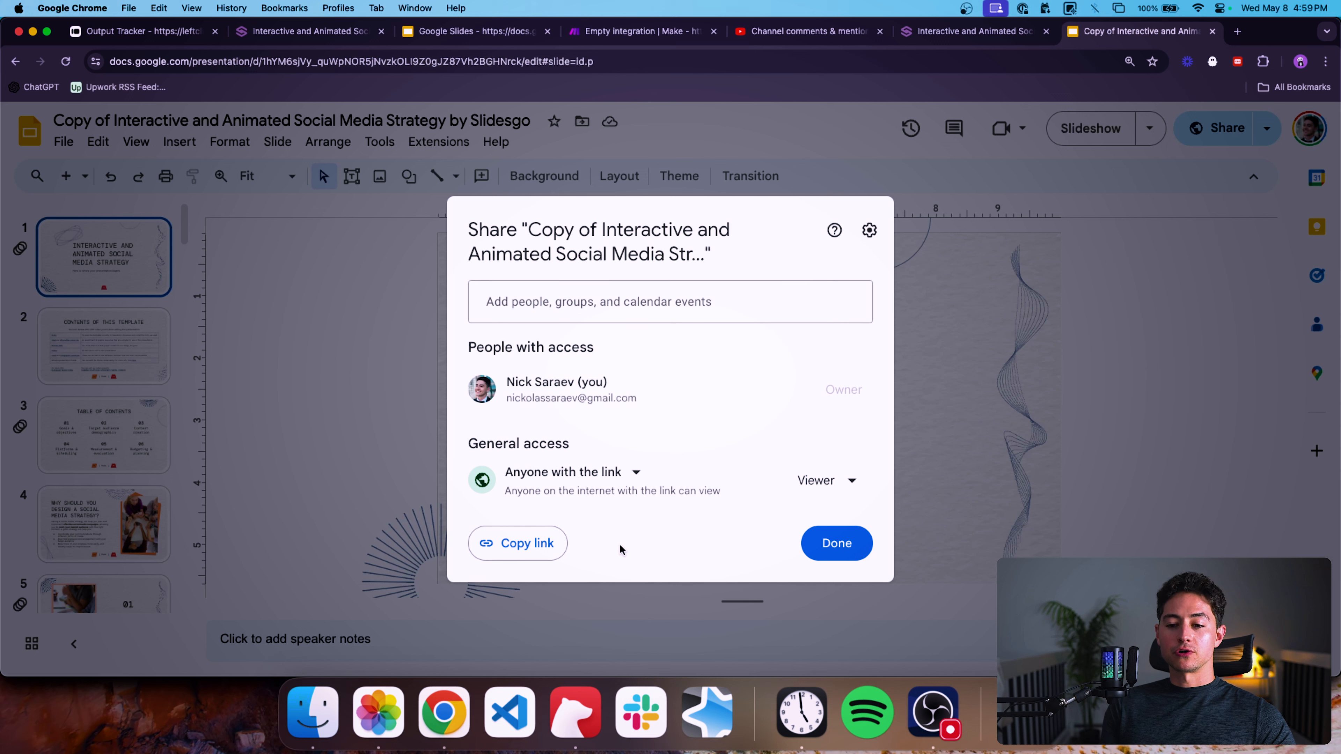
{"action": "left_click", "coordinate": [824, 496]}
{"action": "left_click", "coordinate": [858, 441]}
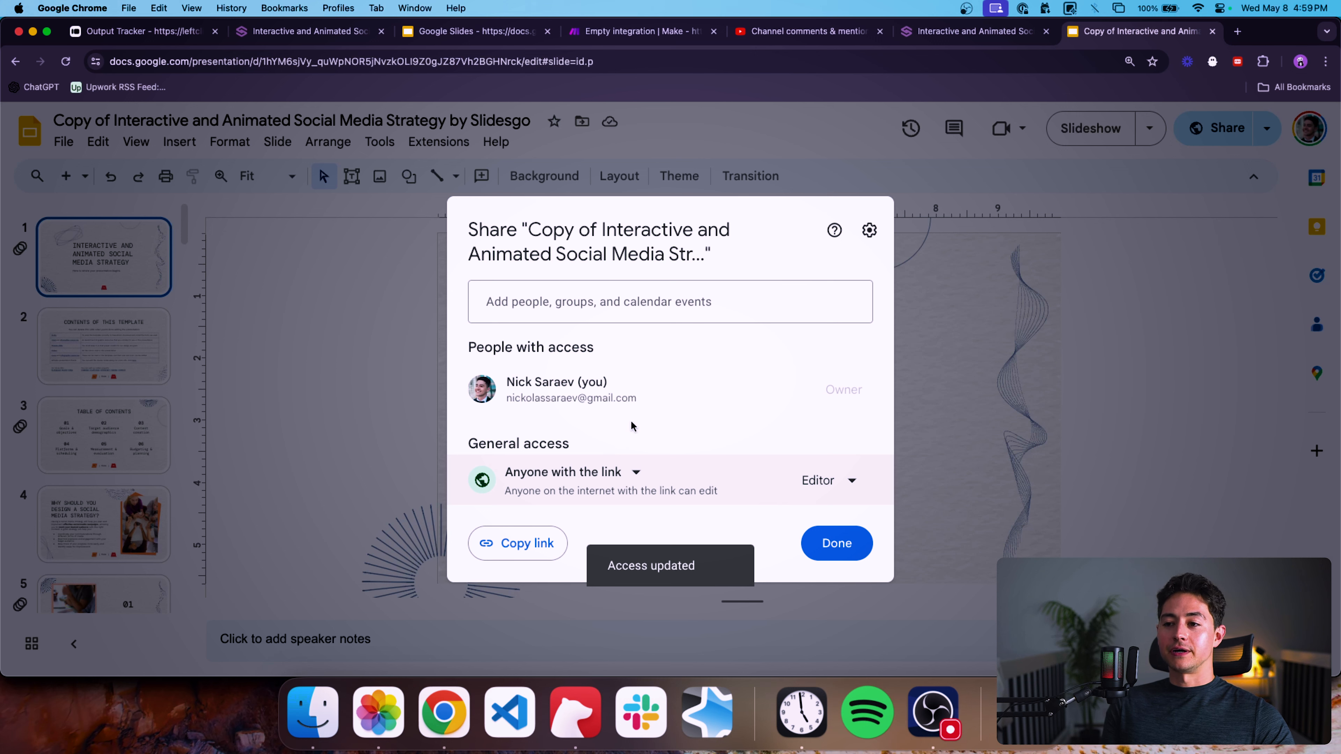
Share the presentation with the collaborator's e-mail address and close the share dialog.
{"action": "left_click", "coordinate": [641, 314]}
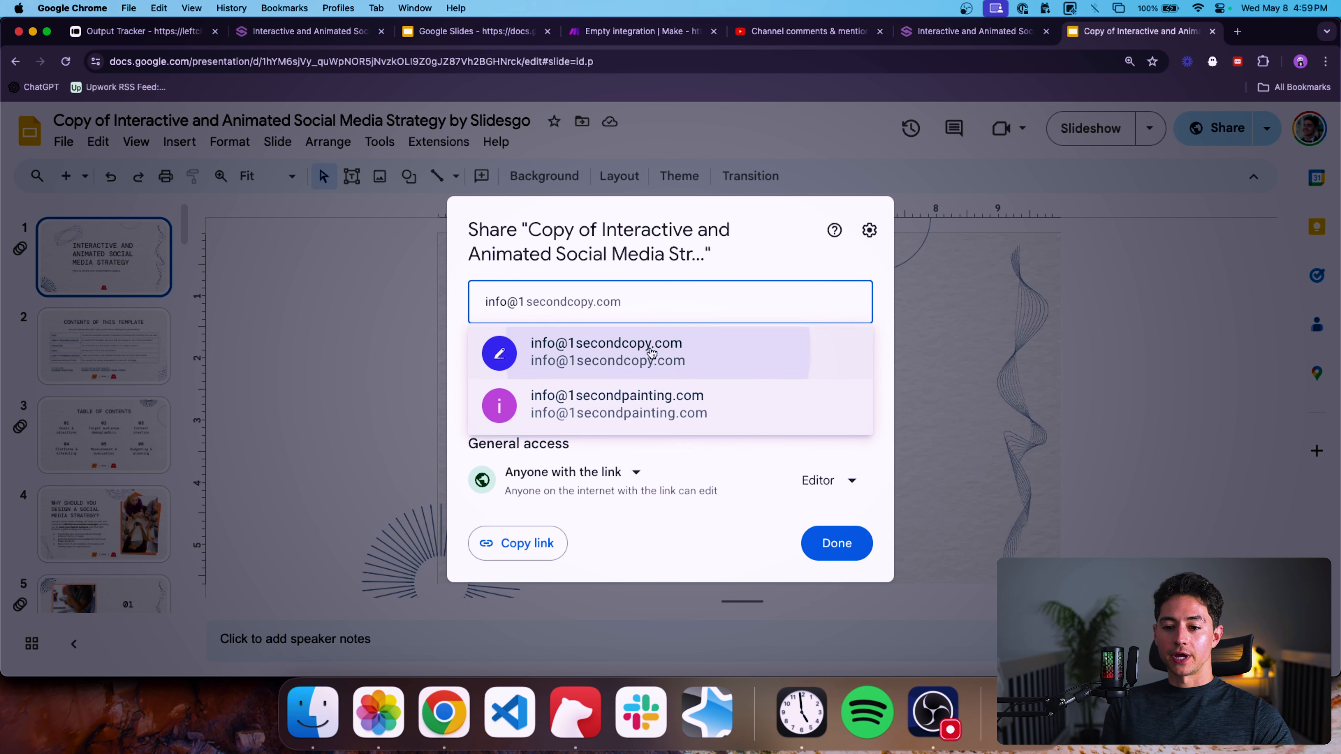
{"action": "left_click", "coordinate": [644, 351]}
{"action": "left_click", "coordinate": [845, 535]}
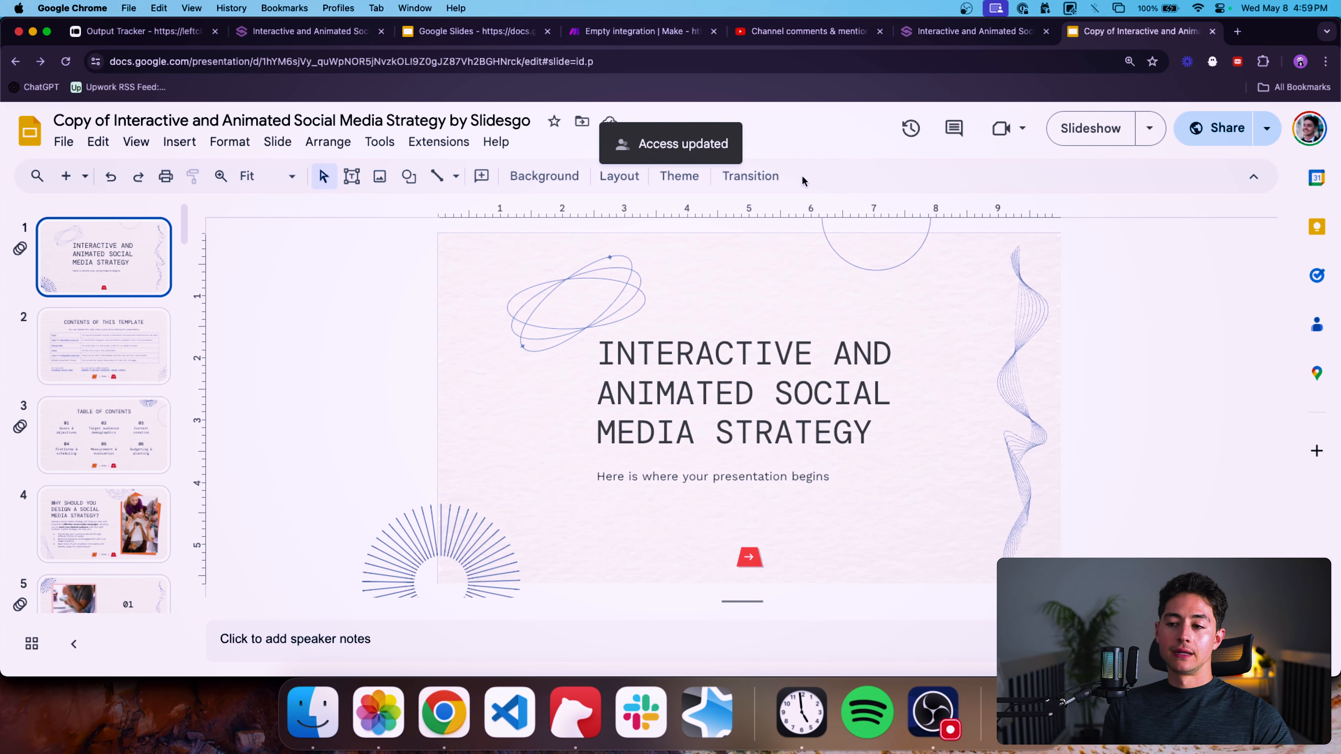
Switch to the other Google account and return to the shared presentation.
{"action": "left_click", "coordinate": [1310, 129]}
{"action": "left_click", "coordinate": [1103, 565]}
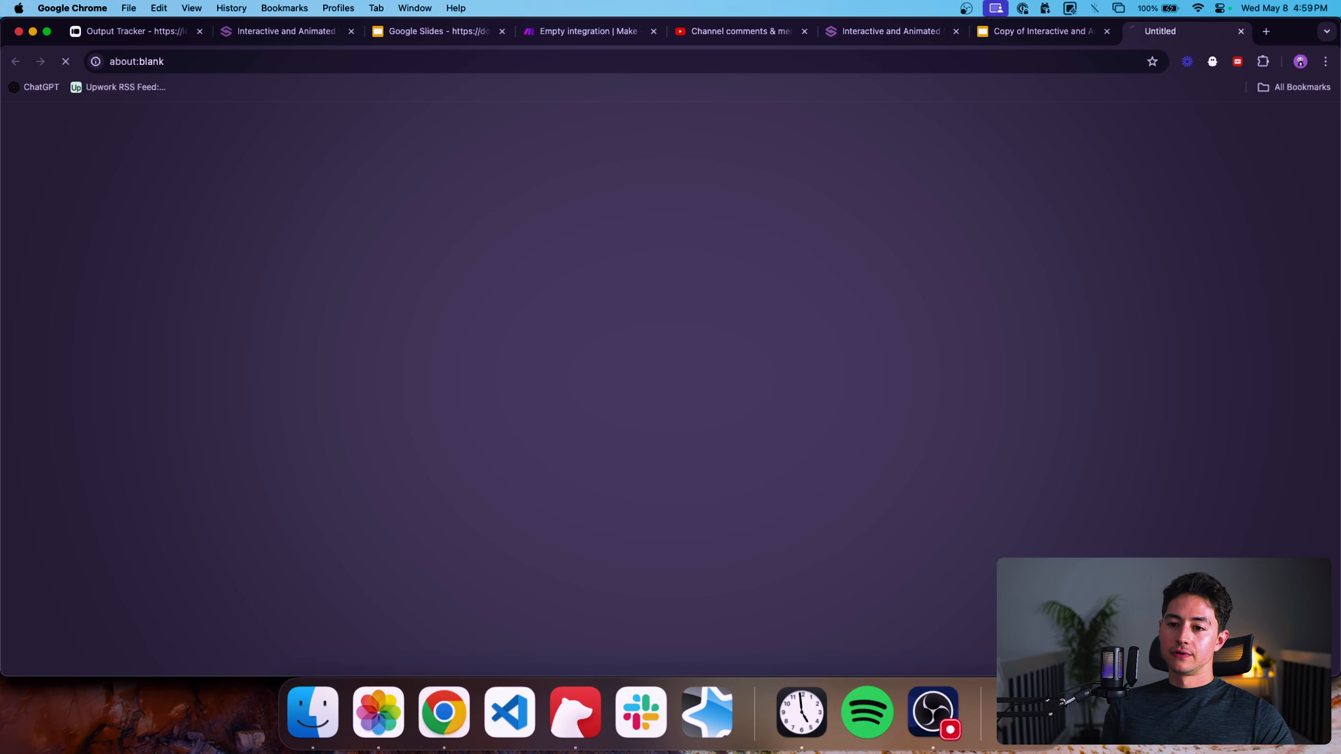
{"action": "left_click", "coordinate": [1095, 32]}
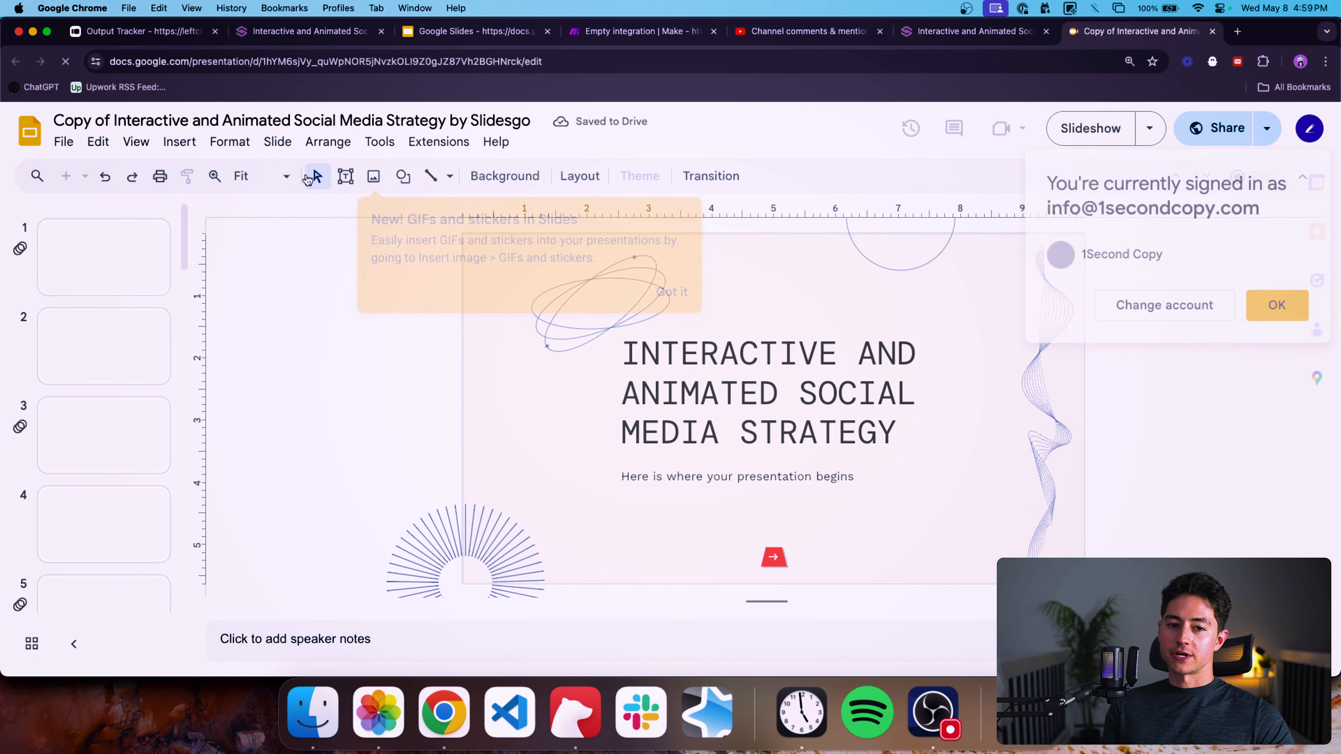
Make a copy of the entire presentation named Interactive and Animated Social Media Strategy by Slidesgo and close the blank tab.
{"action": "left_click", "coordinate": [63, 141]}
{"action": "mouse_move", "coordinate": [117, 256]}
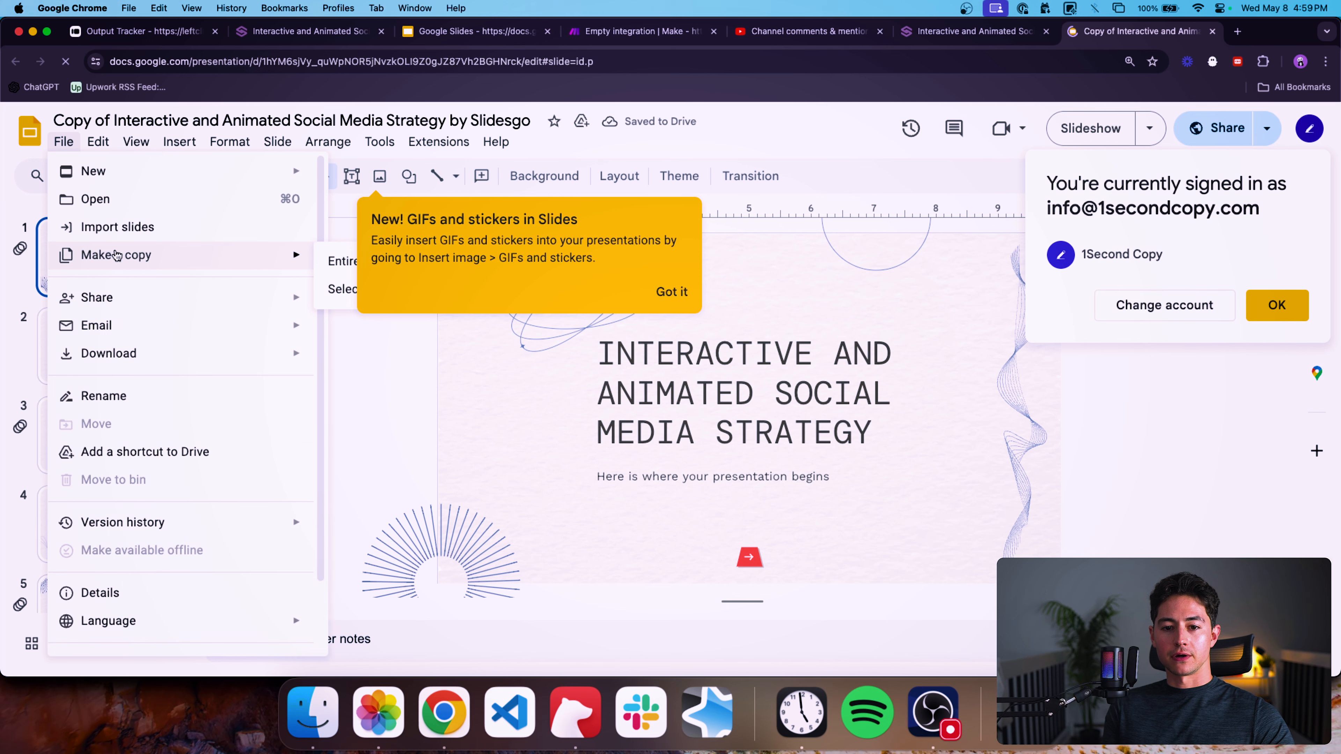
{"action": "left_click", "coordinate": [678, 294]}
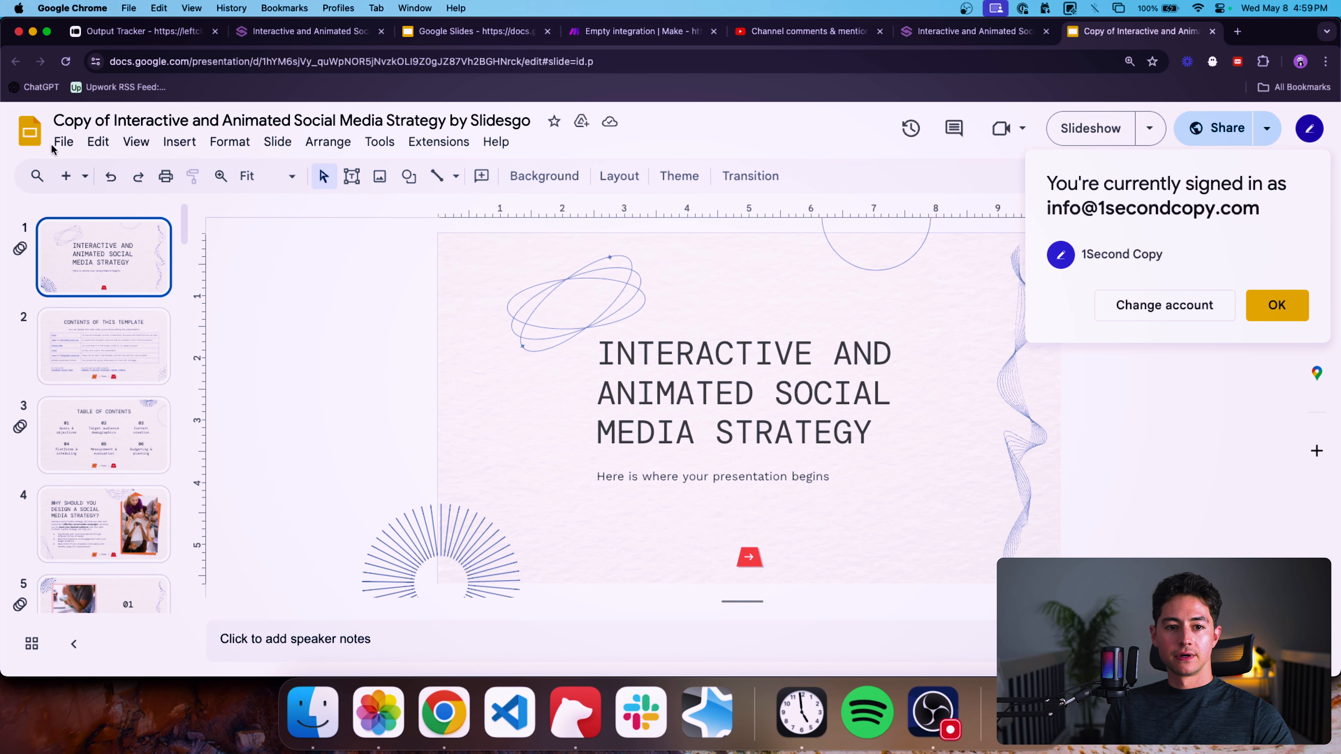
{"action": "left_click", "coordinate": [62, 144]}
{"action": "mouse_move", "coordinate": [109, 259]}
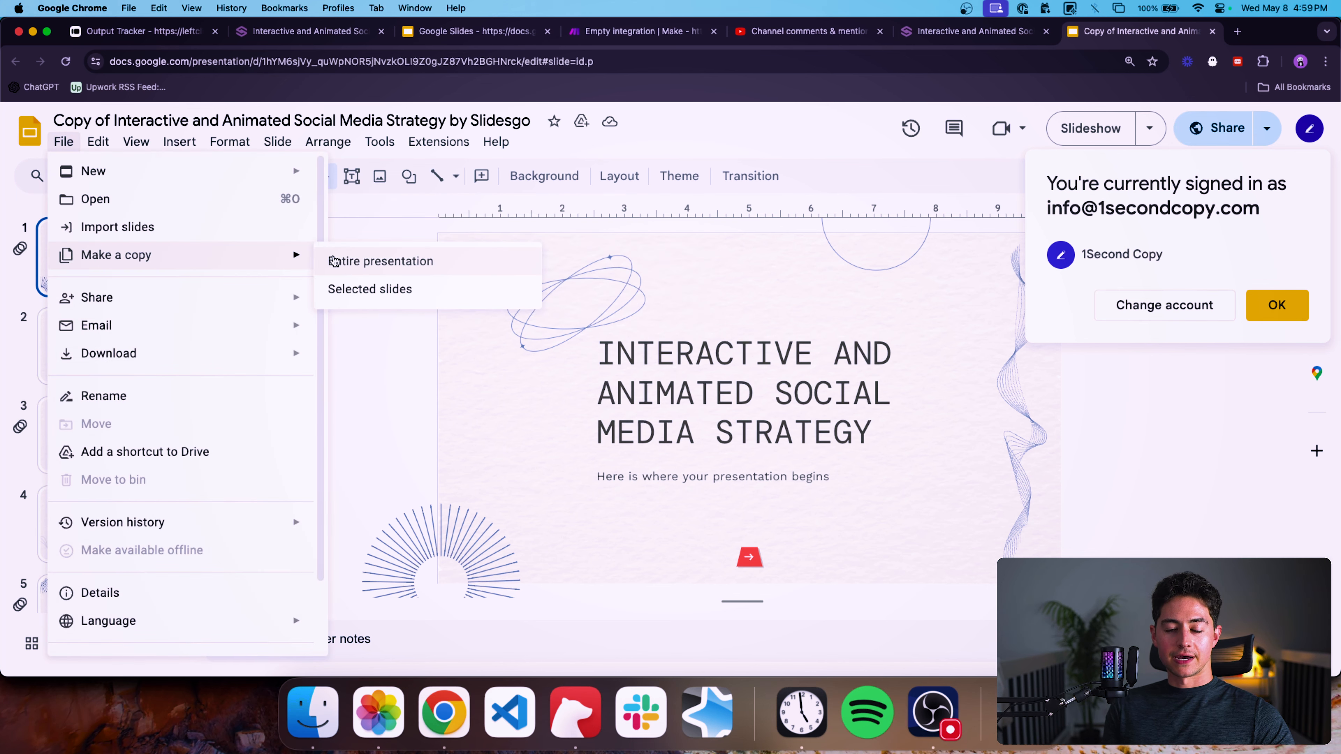
{"action": "left_click", "coordinate": [359, 260]}
{"action": "key", "text": "Left"}
{"action": "key", "text": "alt+shift+Right"}
{"action": "key", "text": "alt+shift+Right"}
{"action": "key", "text": "alt+shift+Right"}
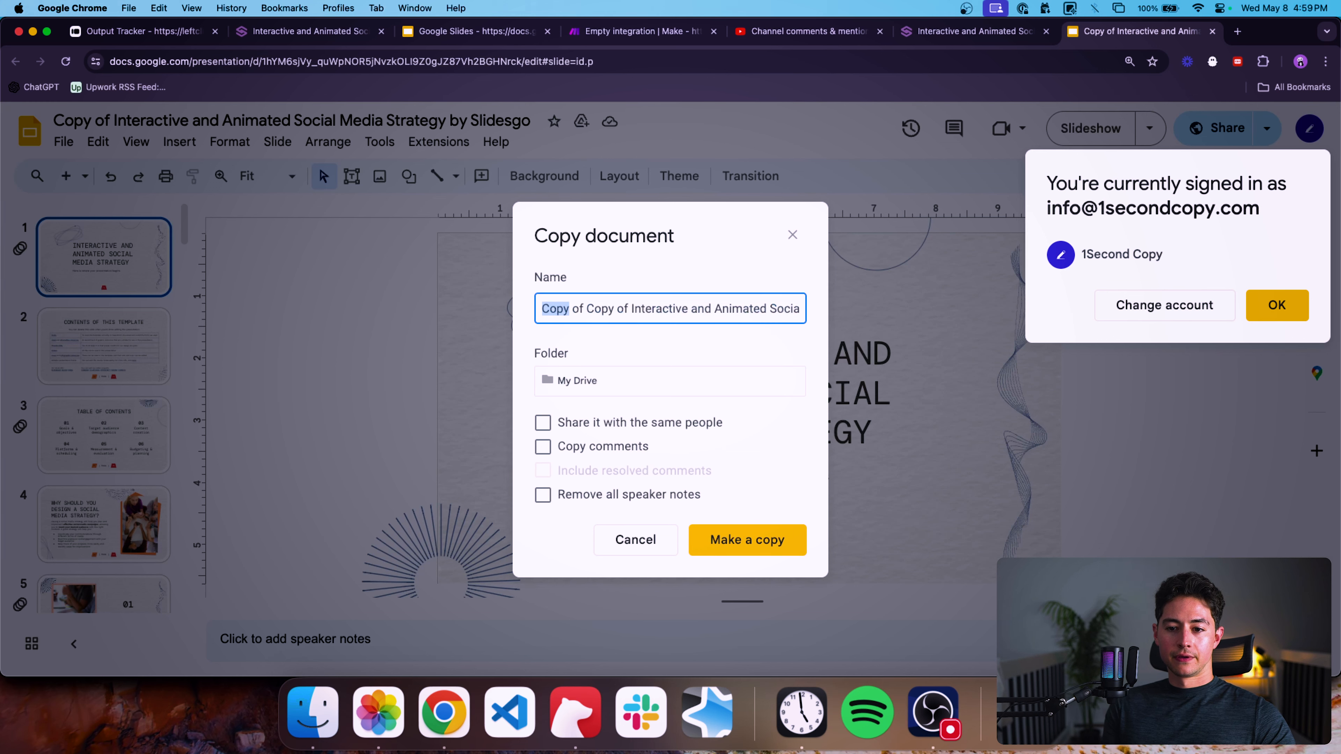
{"action": "key", "text": "BackSpace"}
{"action": "key", "text": "Return"}
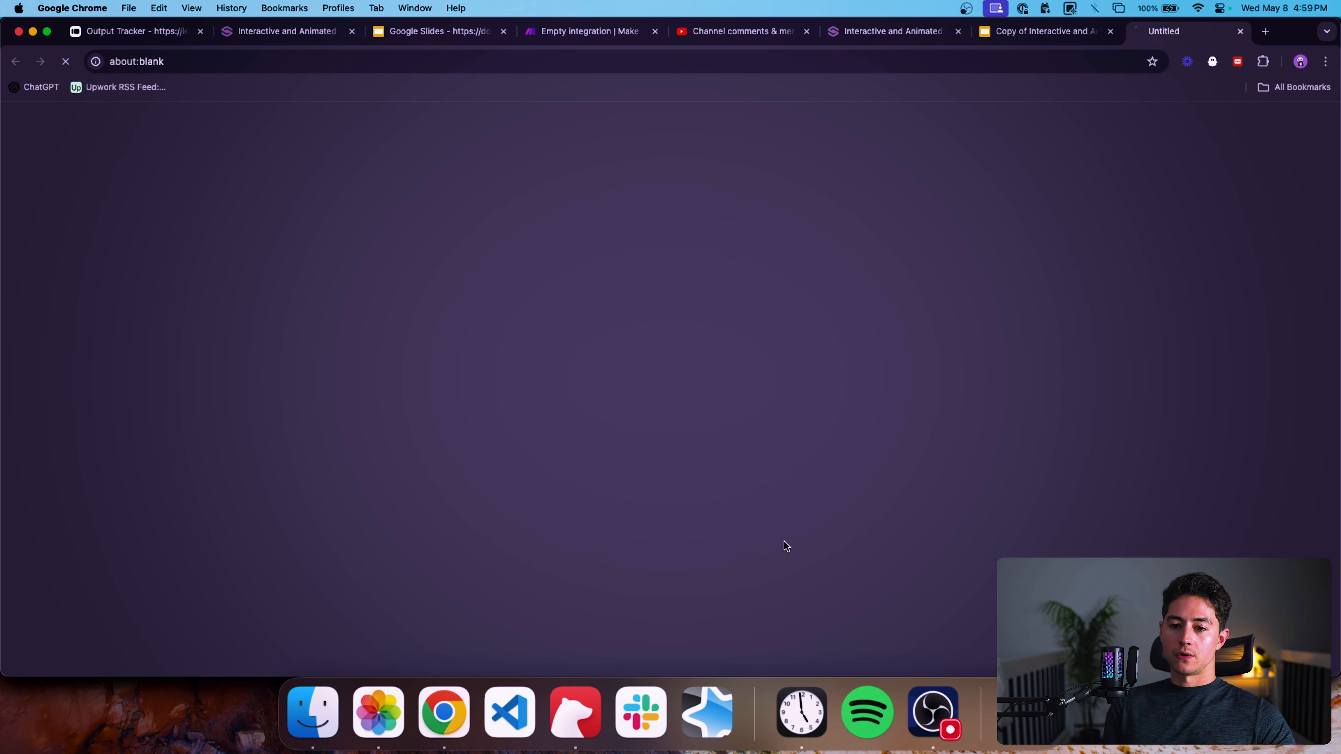
{"action": "key", "text": "ctrl+shift+Tab"}
{"action": "key", "text": "super+w"}
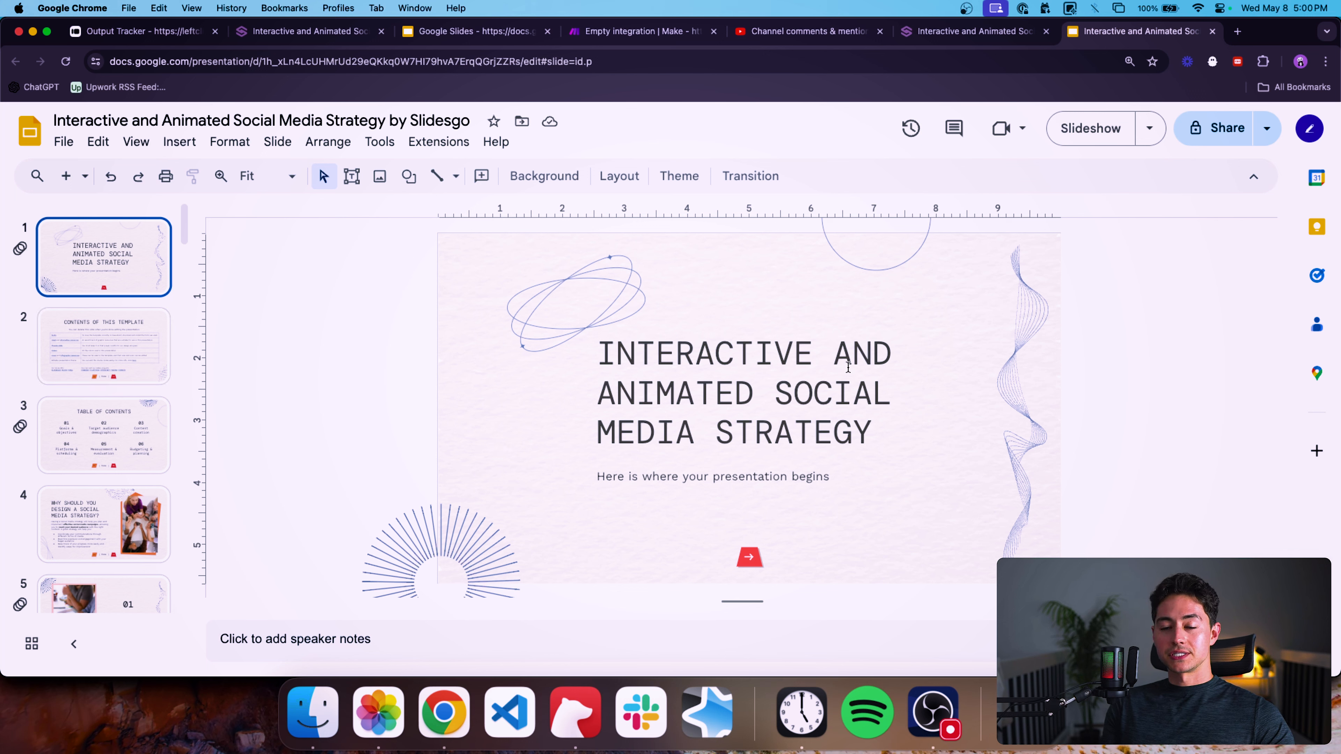
Make the title text on the first slide bold.
{"action": "left_click_drag", "start_coordinate": [595, 353], "coordinate": [907, 398]}
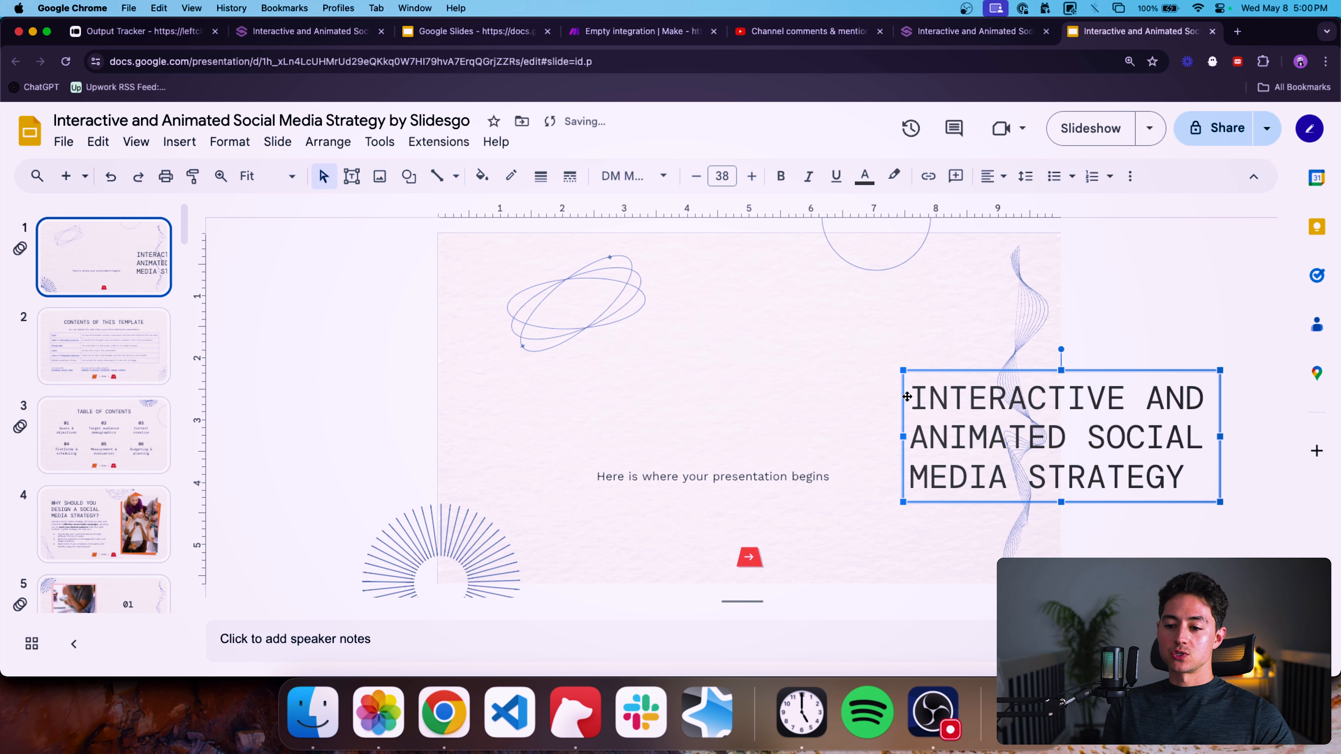
{"action": "key", "text": "super+z"}
{"action": "left_click", "coordinate": [770, 372]}
{"action": "double_click", "coordinate": [769, 372]}
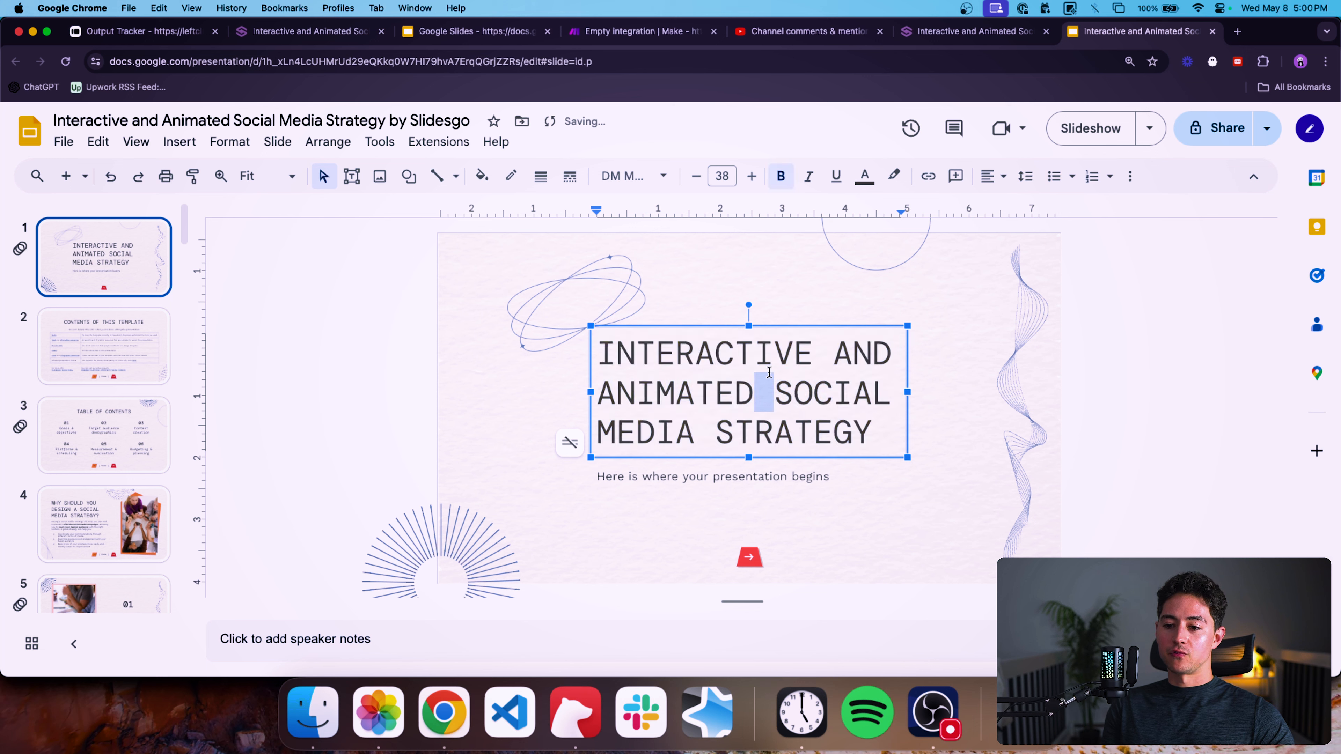
{"action": "key", "text": "super+a"}
{"action": "key", "text": "super+b"}
{"action": "left_click", "coordinate": [1102, 343]}
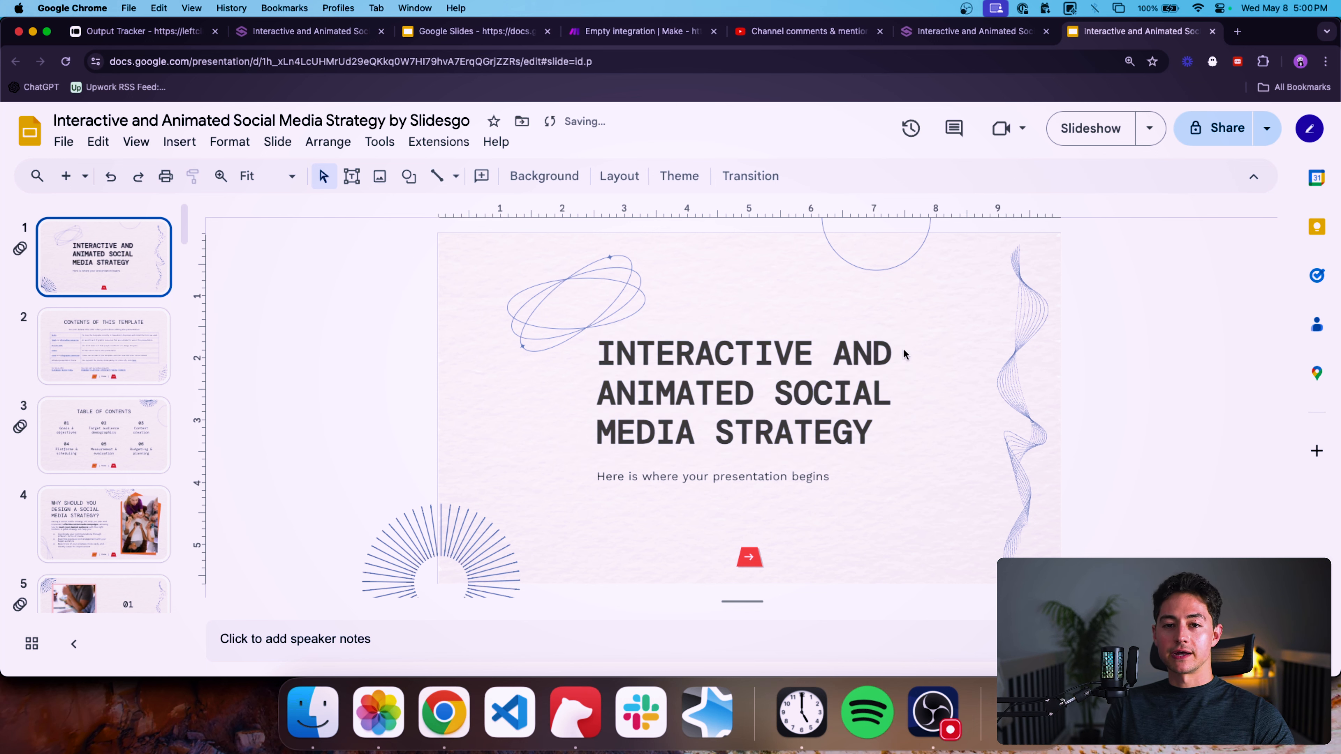
Delete the Contents of this Template slide.
{"action": "scroll", "coordinate": [695, 396], "scroll_direction": "down", "scroll_amount": 1}
{"action": "scroll", "coordinate": [708, 437], "scroll_direction": "up", "scroll_amount": 1}
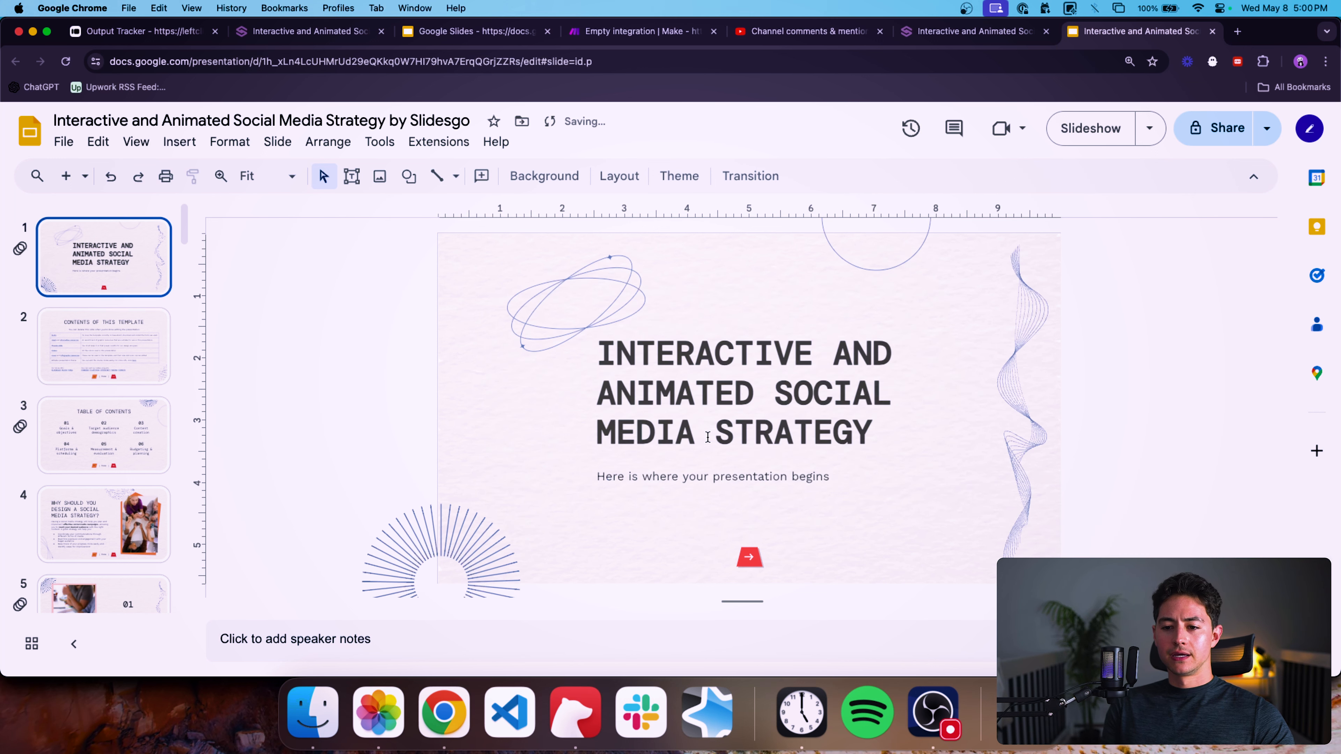
{"action": "left_click", "coordinate": [122, 363]}
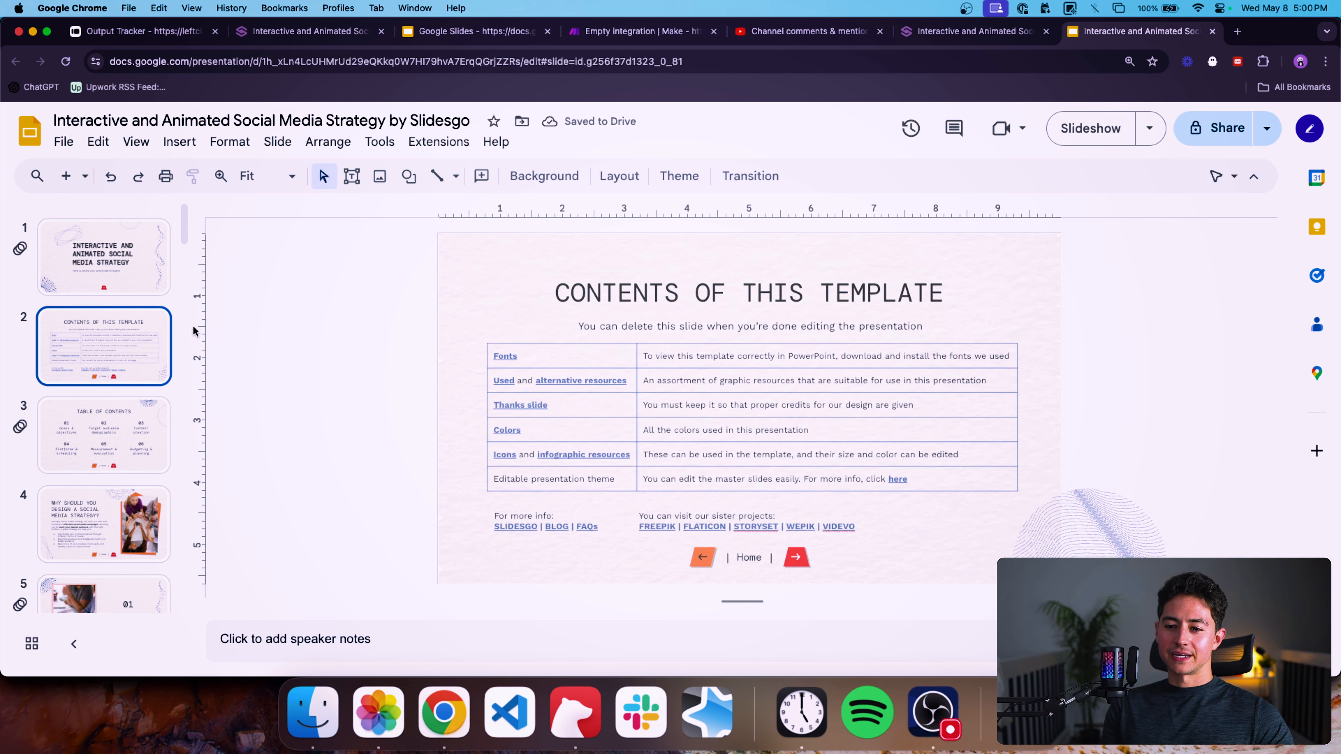
{"action": "key", "text": "Delete"}
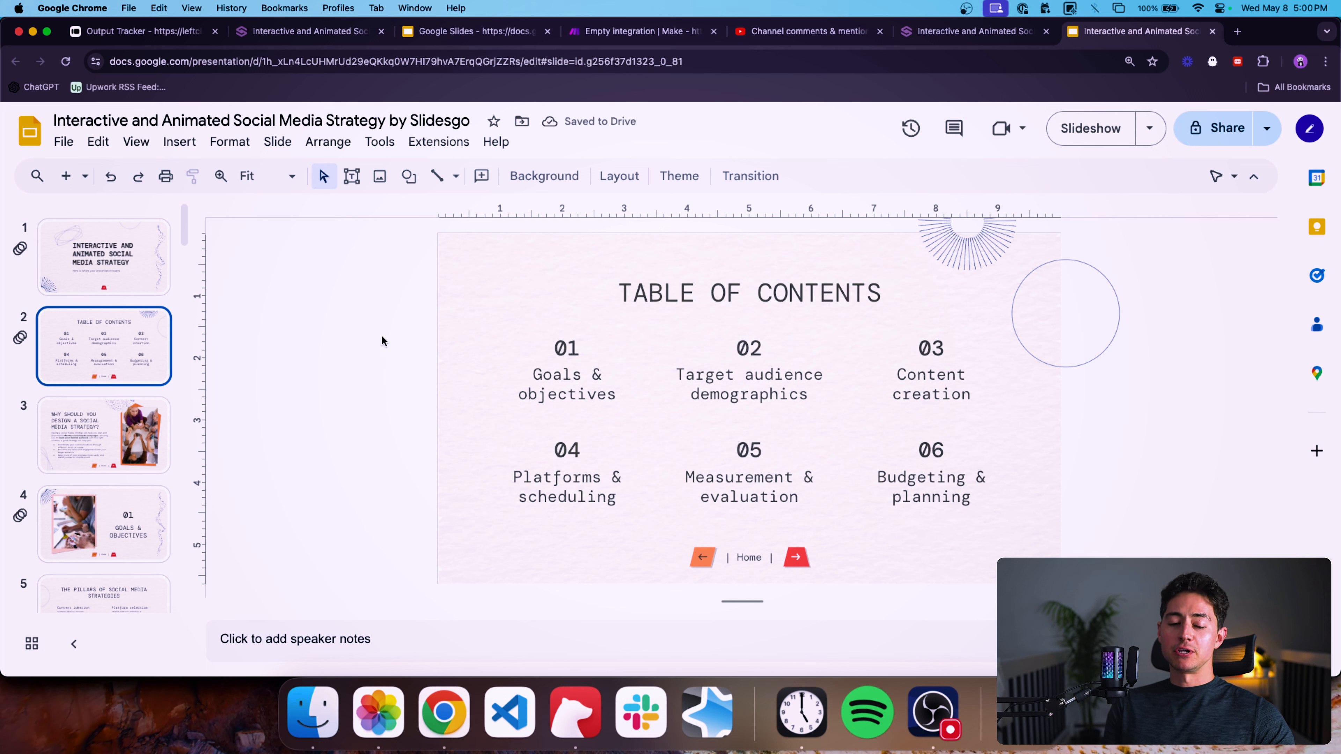
Delete the Goals & Objectives section slide.
{"action": "scroll", "coordinate": [148, 354], "scroll_direction": "down", "scroll_amount": 2}
{"action": "left_click", "coordinate": [122, 368]}
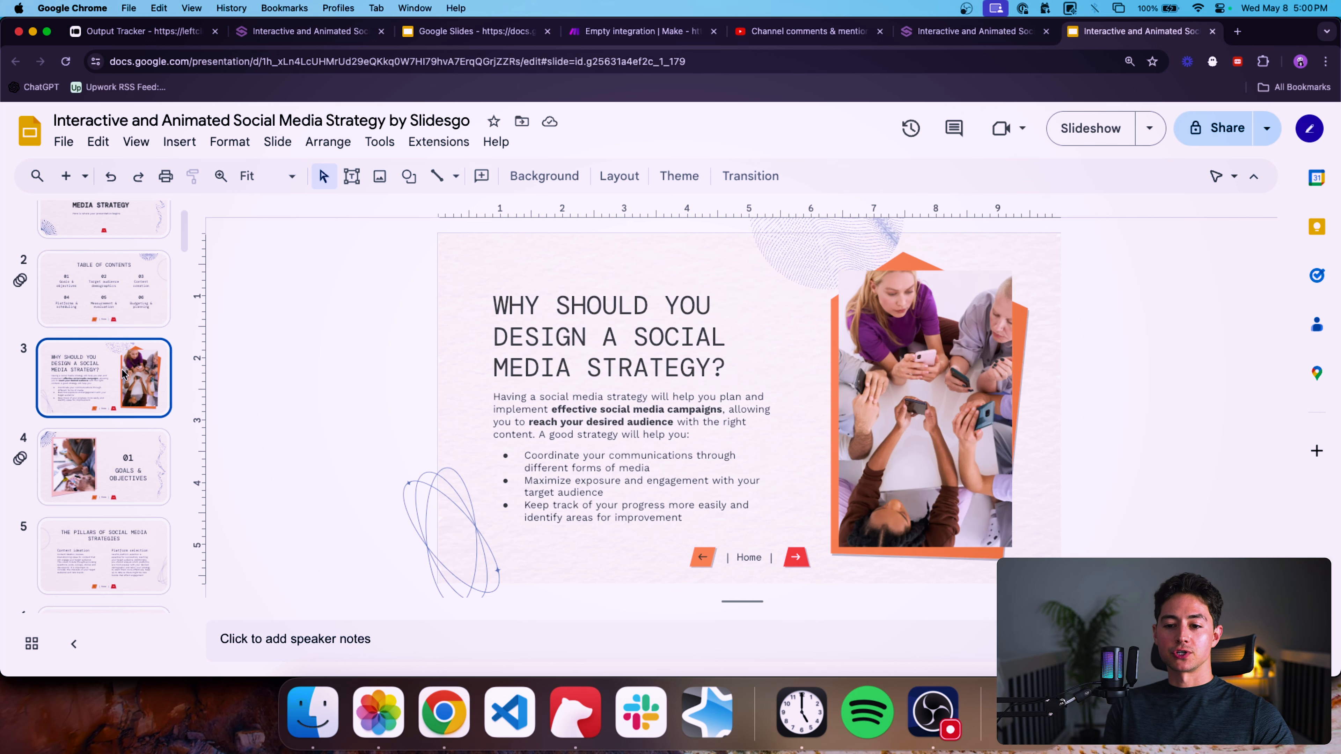
{"action": "scroll", "coordinate": [159, 349], "scroll_direction": "down", "scroll_amount": 3}
{"action": "left_click", "coordinate": [127, 366]}
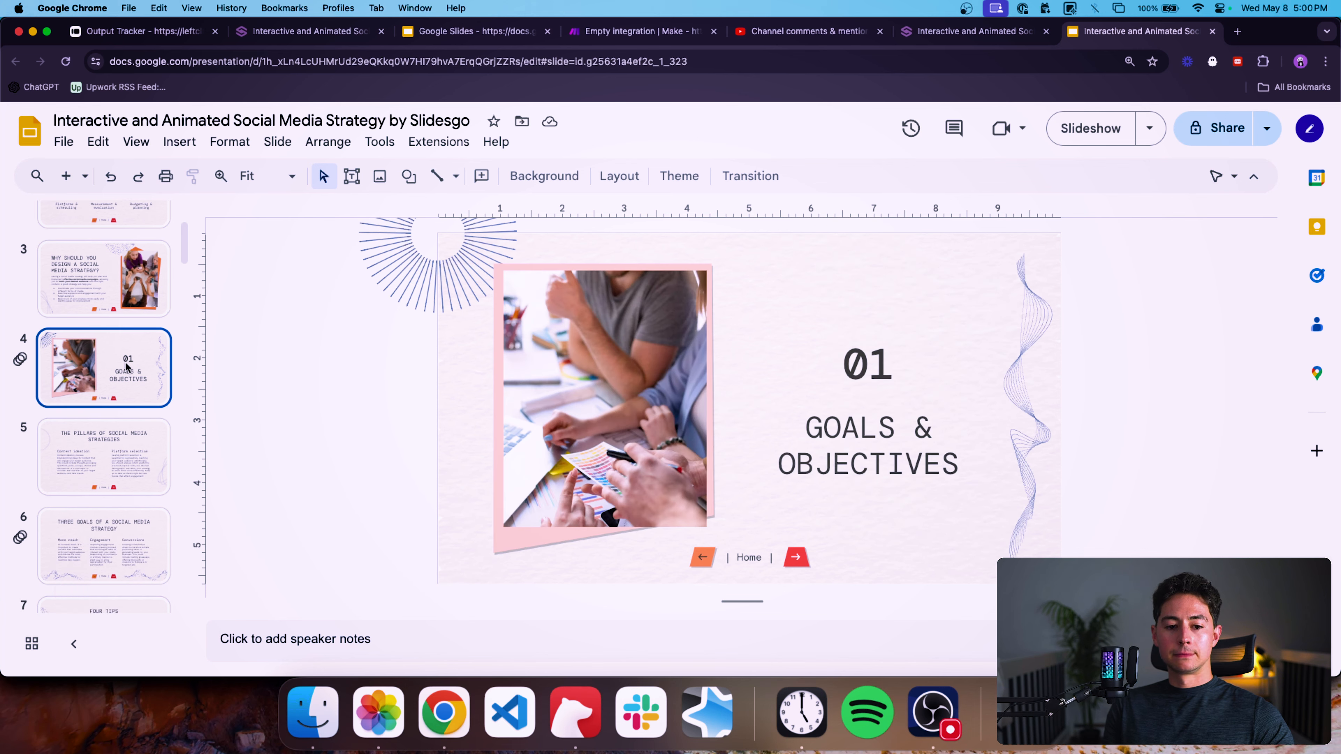
{"action": "key", "text": "Delete"}
Delete the 764,513 statistic slide and the Engagement Share pie chart slide.
{"action": "scroll", "coordinate": [112, 377], "scroll_direction": "down", "scroll_amount": 2}
{"action": "left_click", "coordinate": [112, 378]}
{"action": "left_click", "coordinate": [137, 469]}
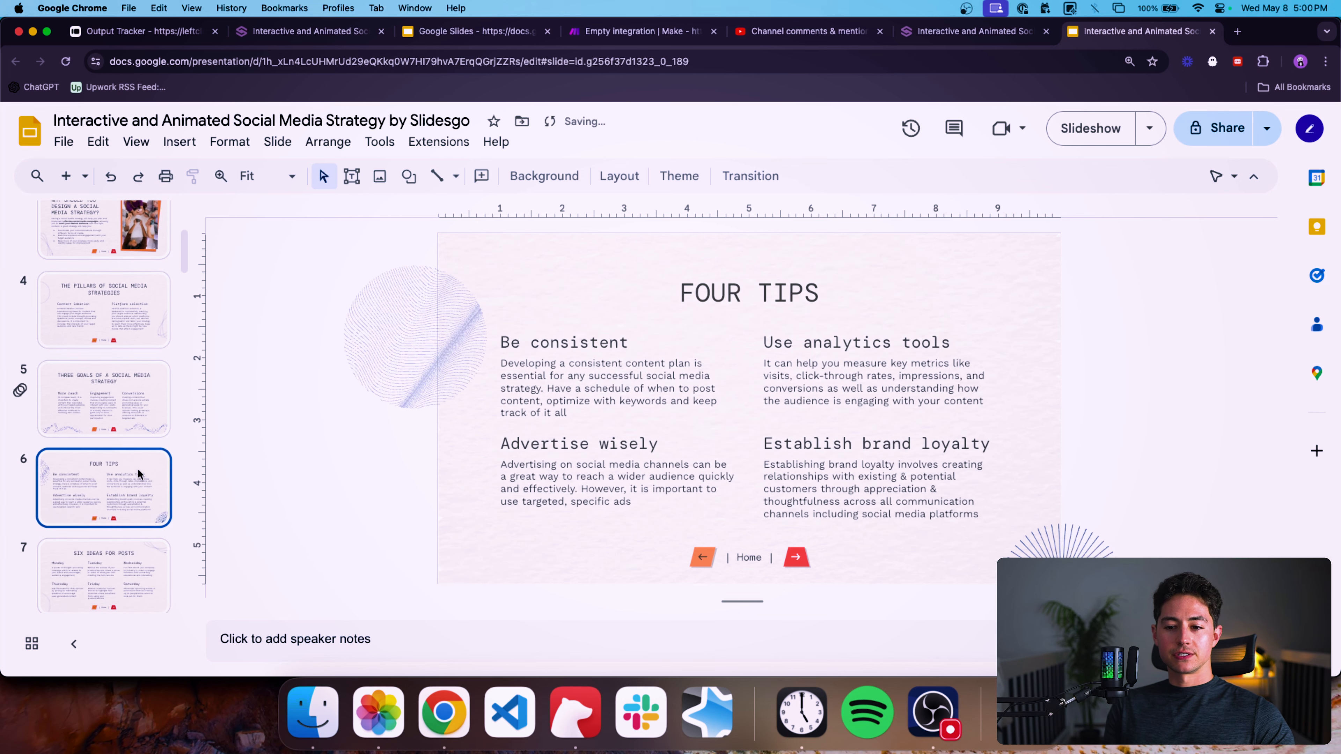
{"action": "scroll", "coordinate": [137, 469], "scroll_direction": "down", "scroll_amount": 2}
{"action": "left_click", "coordinate": [120, 385]}
{"action": "scroll", "coordinate": [112, 407], "scroll_direction": "down", "scroll_amount": 1}
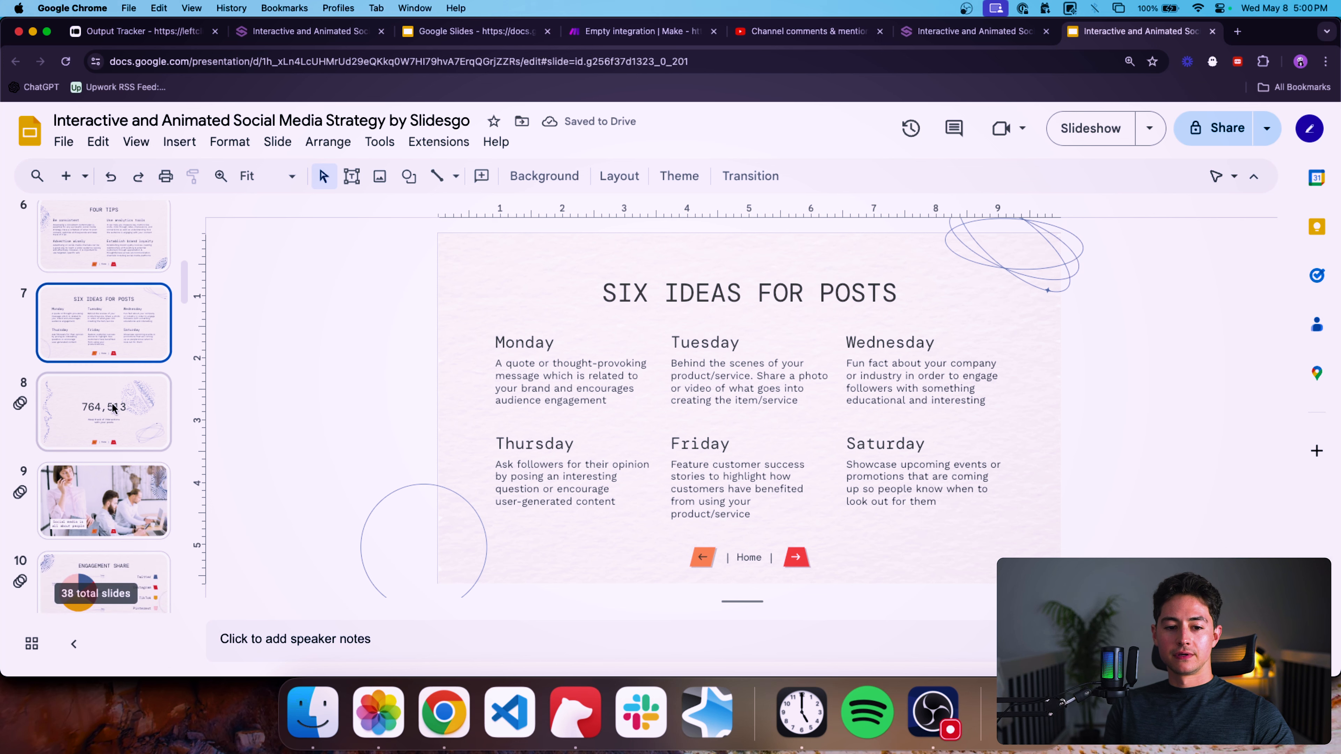
{"action": "left_click", "coordinate": [112, 407]}
{"action": "scroll", "coordinate": [136, 423], "scroll_direction": "down", "scroll_amount": 1}
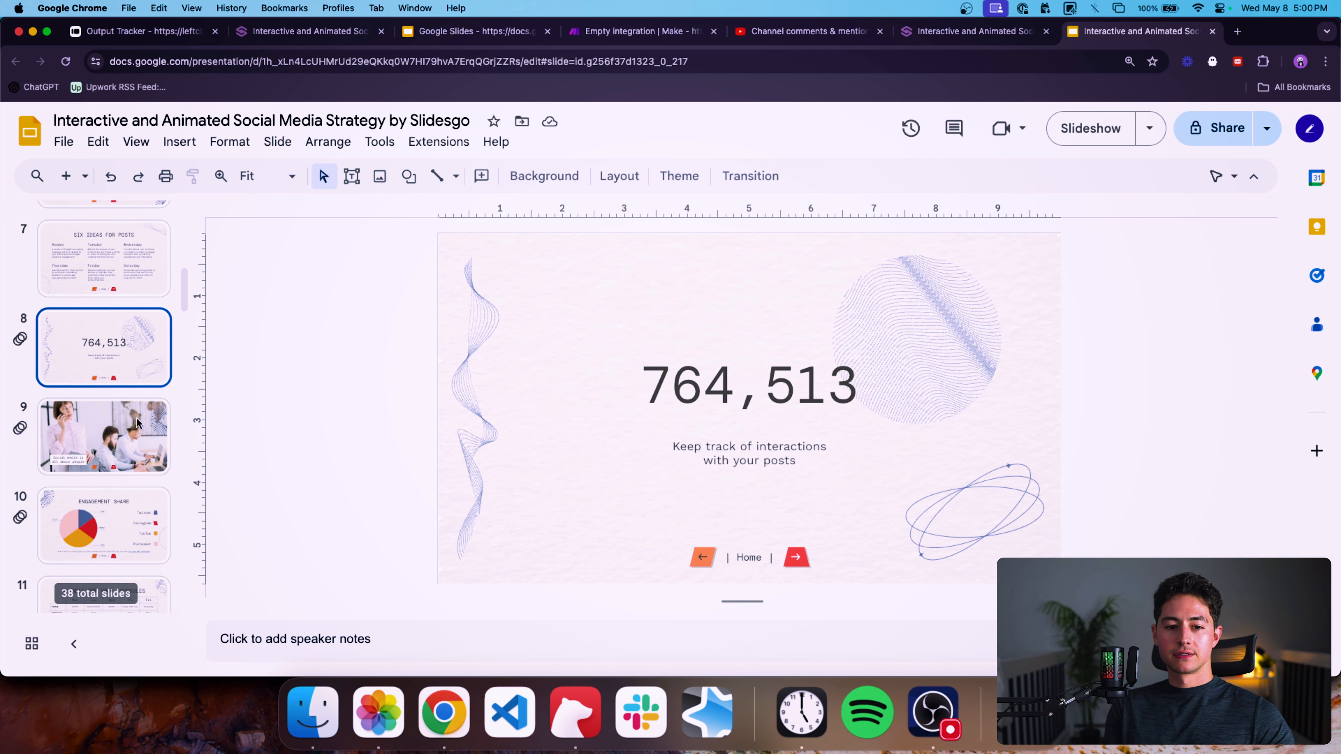
{"action": "key", "text": "Delete"}
{"action": "left_click", "coordinate": [137, 430]}
{"action": "key", "text": "Delete"}
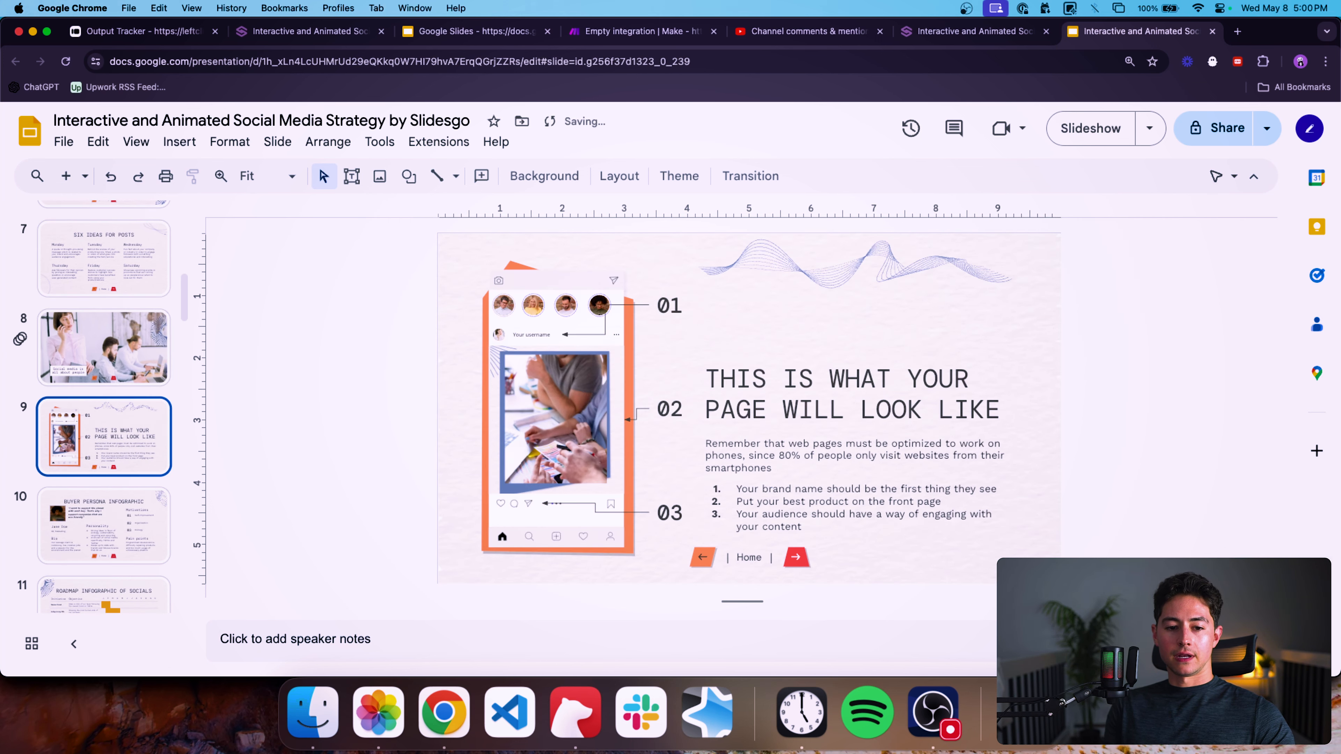
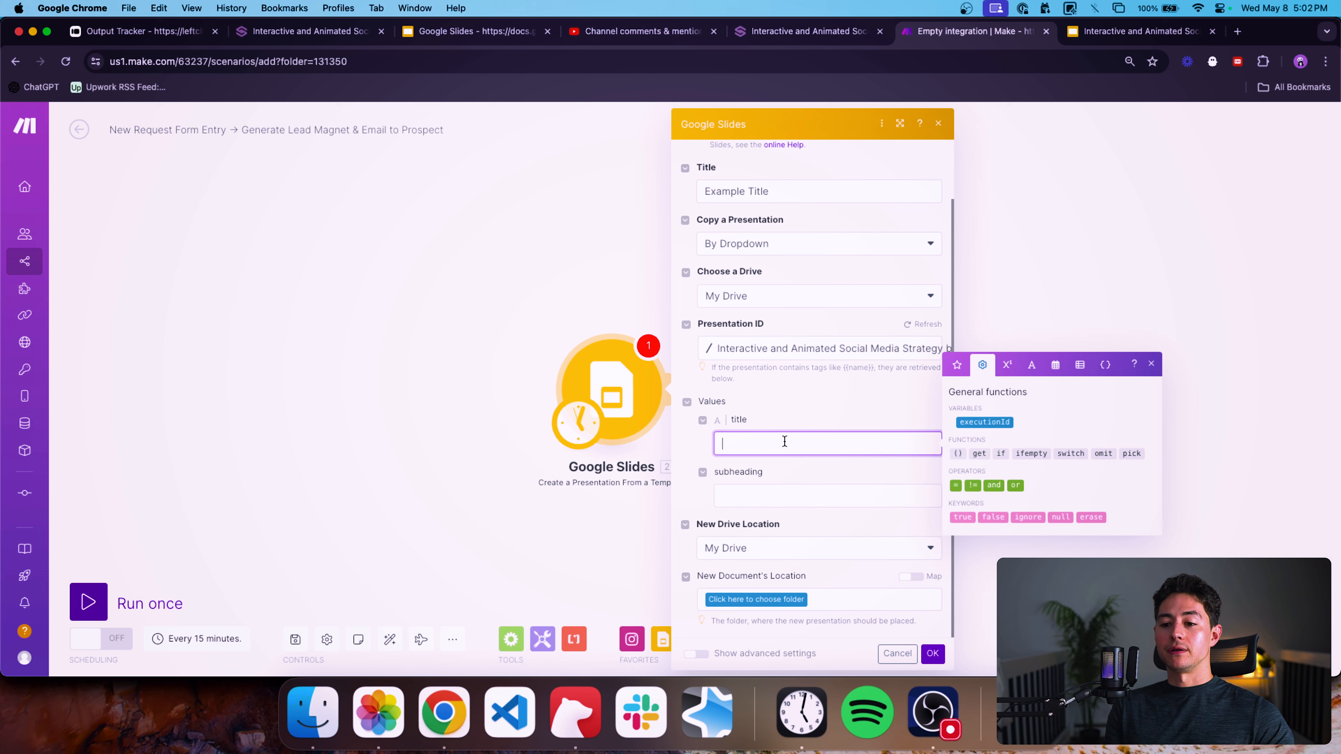
Fill the module's title value with "Interactive and Animated Social Media Strategy" and the subheading with "Welcome to our awesome lead magnet.".
{"action": "type", "text": "eractive and Ani"}
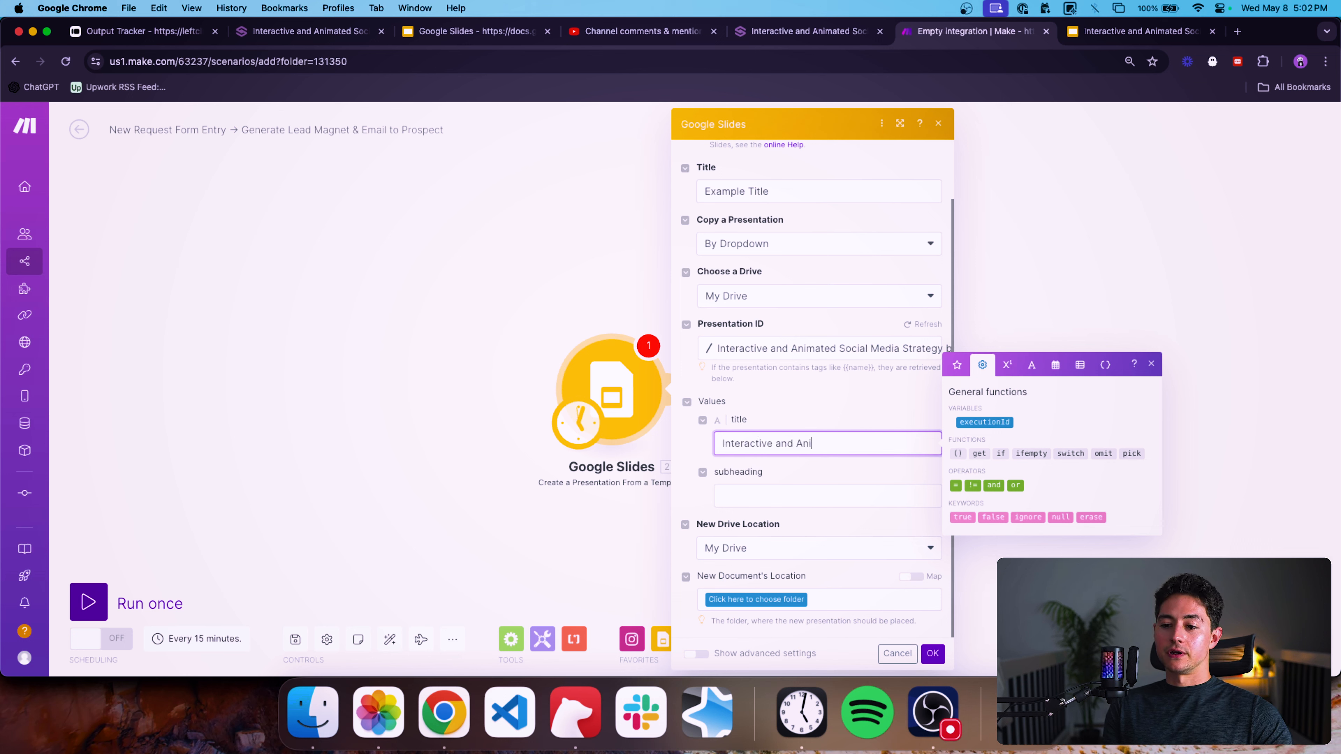
{"action": "type", "text": "mated Social Media"}
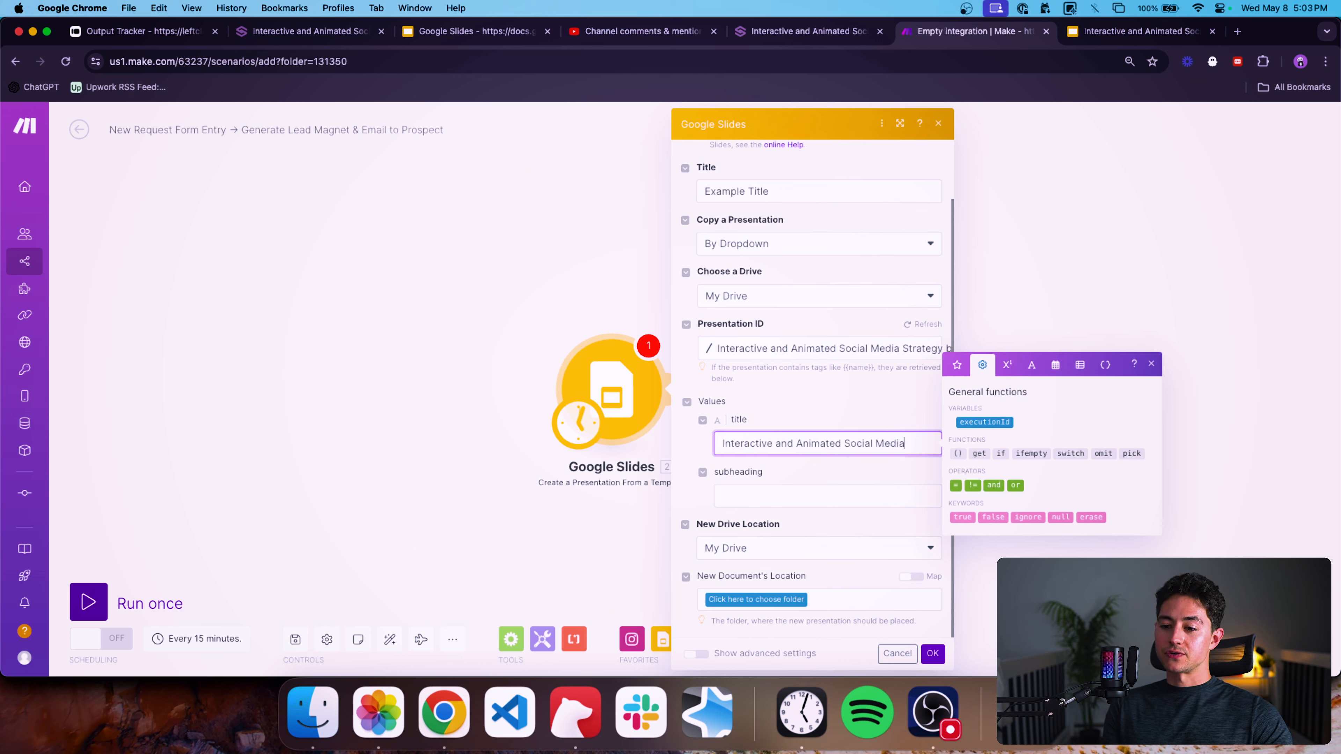
{"action": "type", "text": " Strategy"}
{"action": "key", "text": "Tab"}
{"action": "type", "text": "We"}
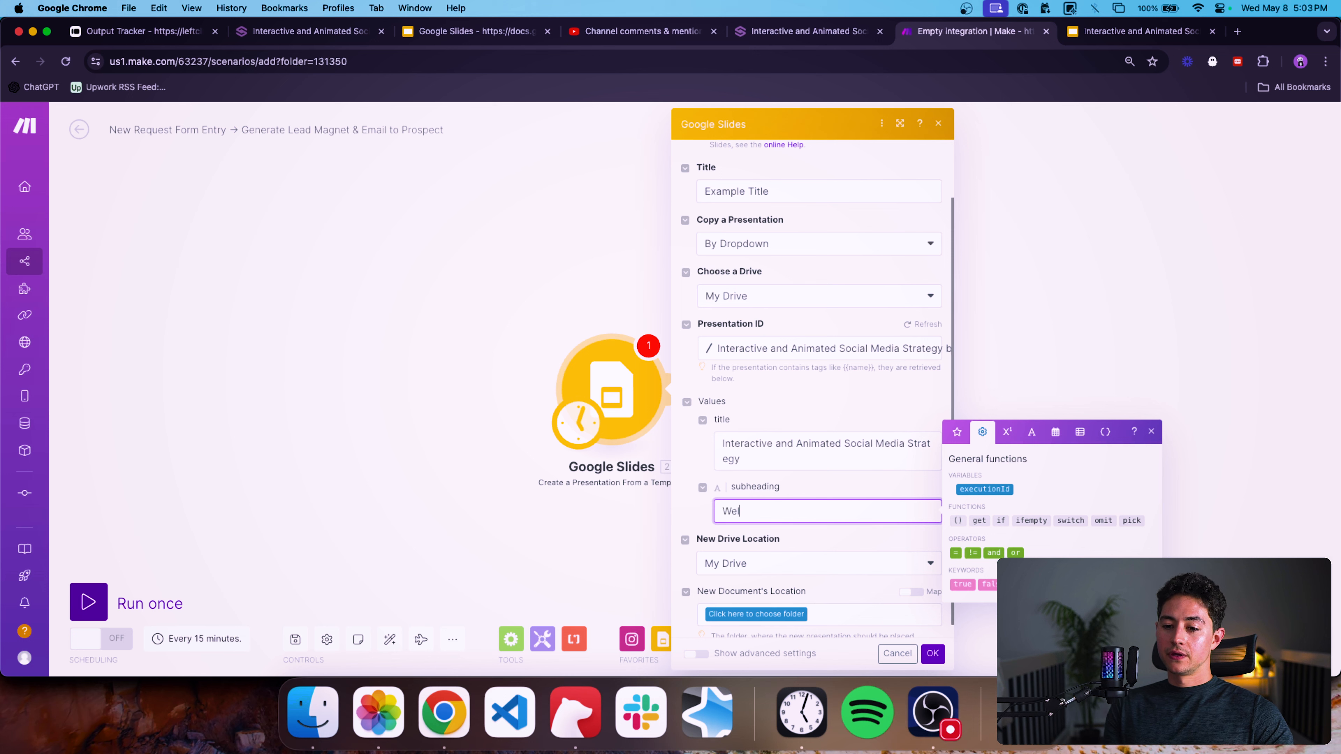
{"action": "type", "text": "lcome to our awesome lead magnet."}
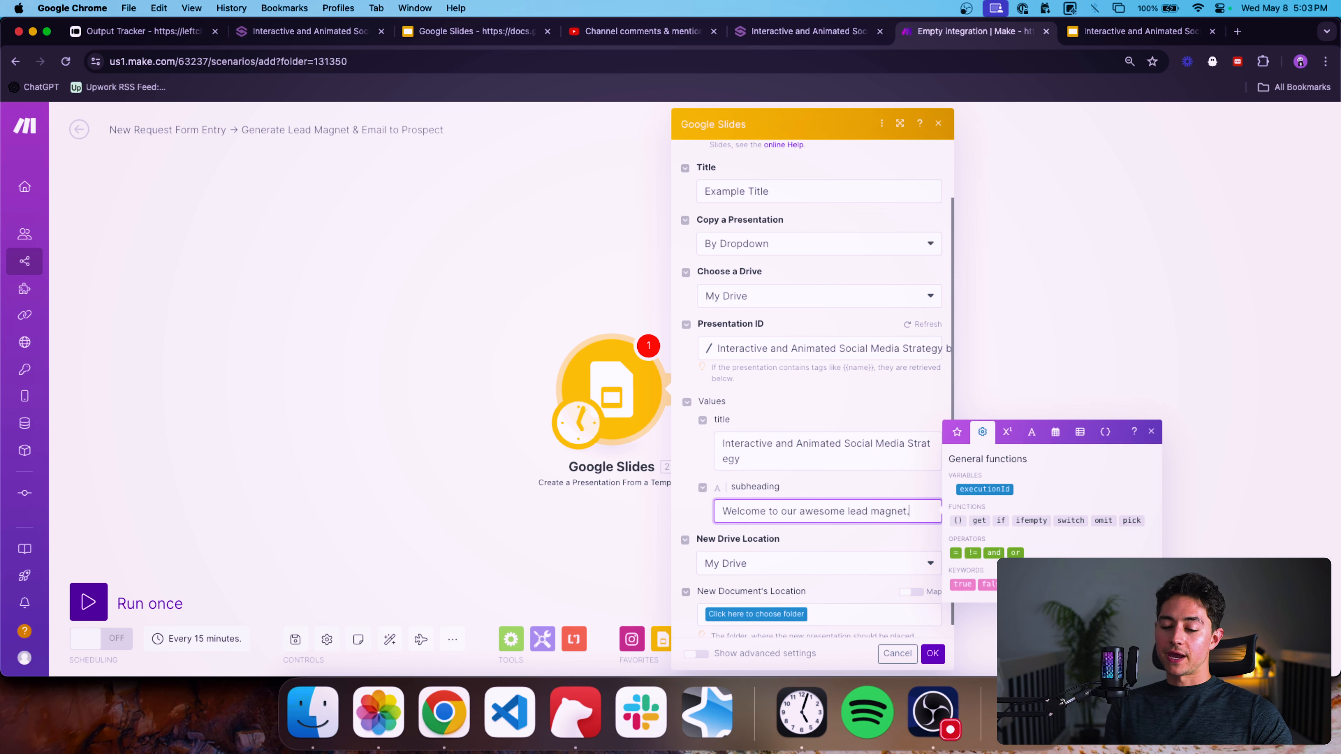
Choose the root folder "/" as the new document's location and save the module settings.
{"action": "scroll", "coordinate": [719, 515], "scroll_direction": "down", "scroll_amount": 1}
{"action": "left_click", "coordinate": [775, 599]}
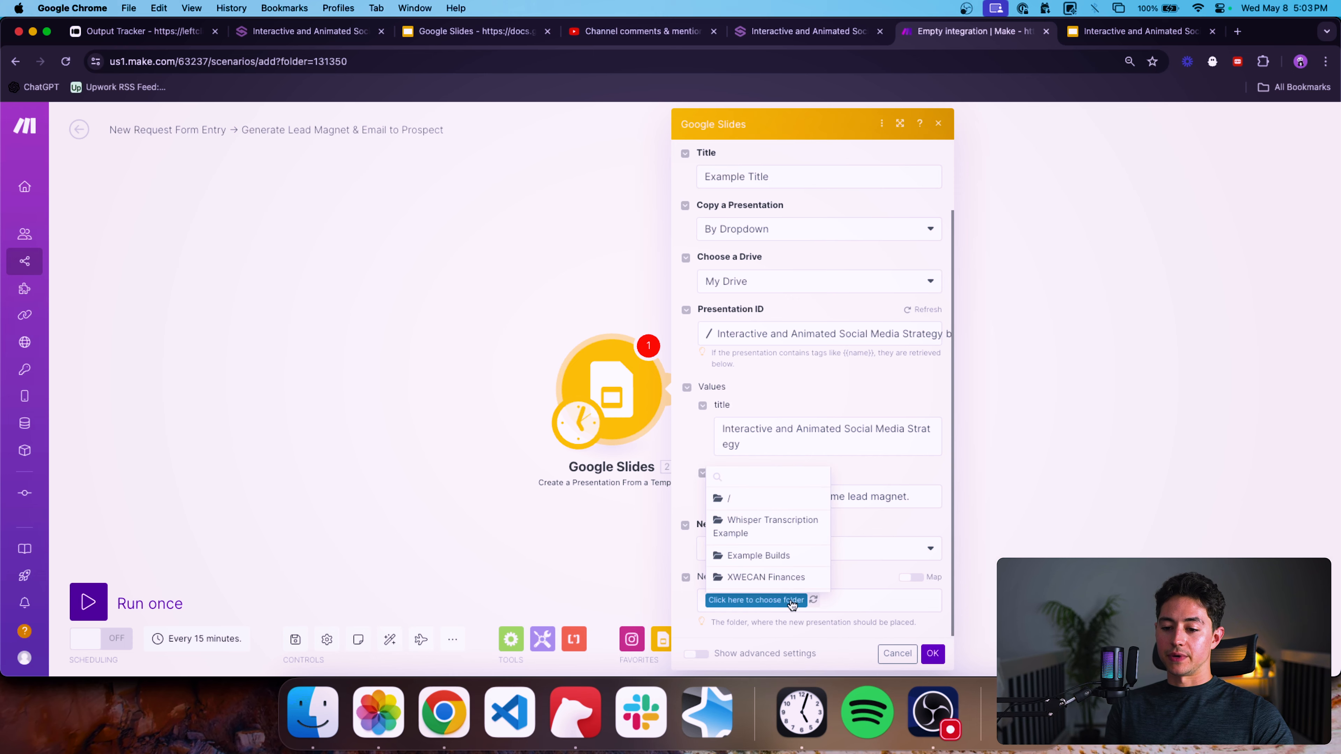
{"action": "left_click", "coordinate": [738, 506]}
{"action": "left_click", "coordinate": [933, 653]}
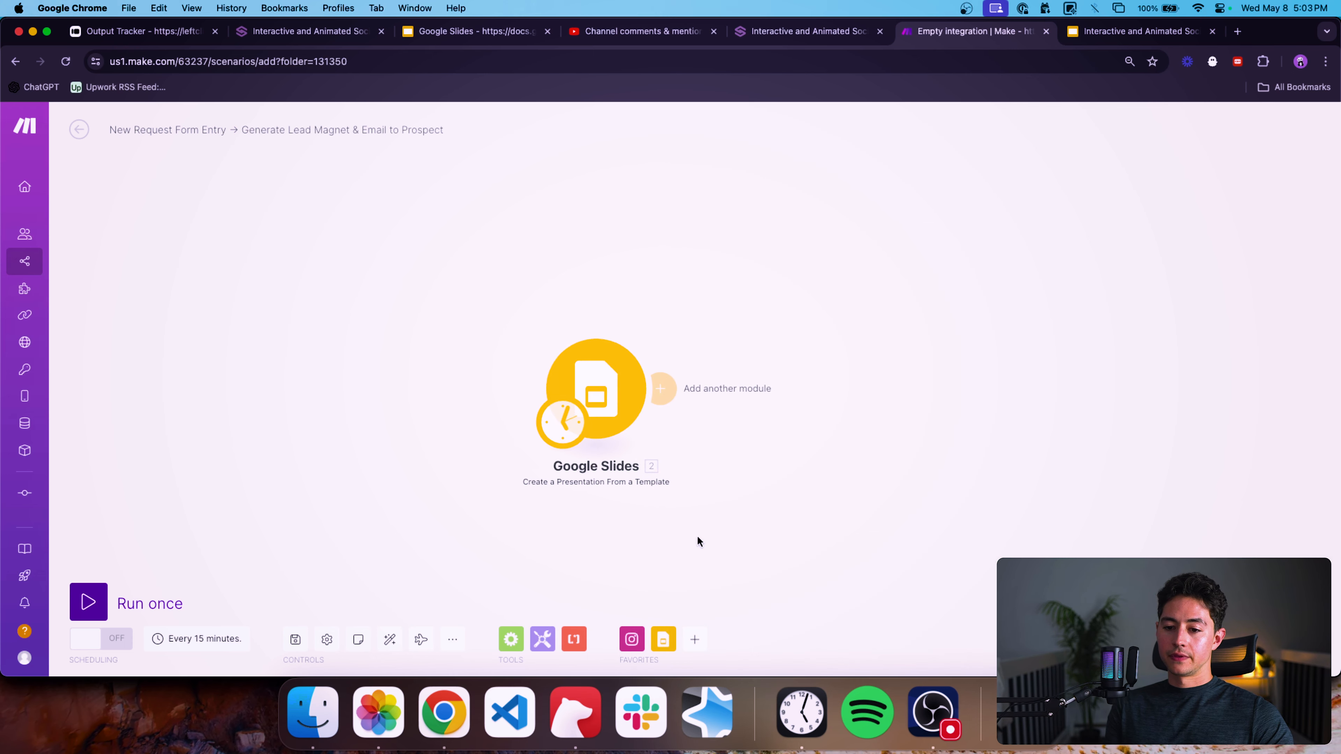
Run the Google Slides module once.
{"action": "right_click", "coordinate": [579, 393]}
{"action": "left_click", "coordinate": [642, 422]}
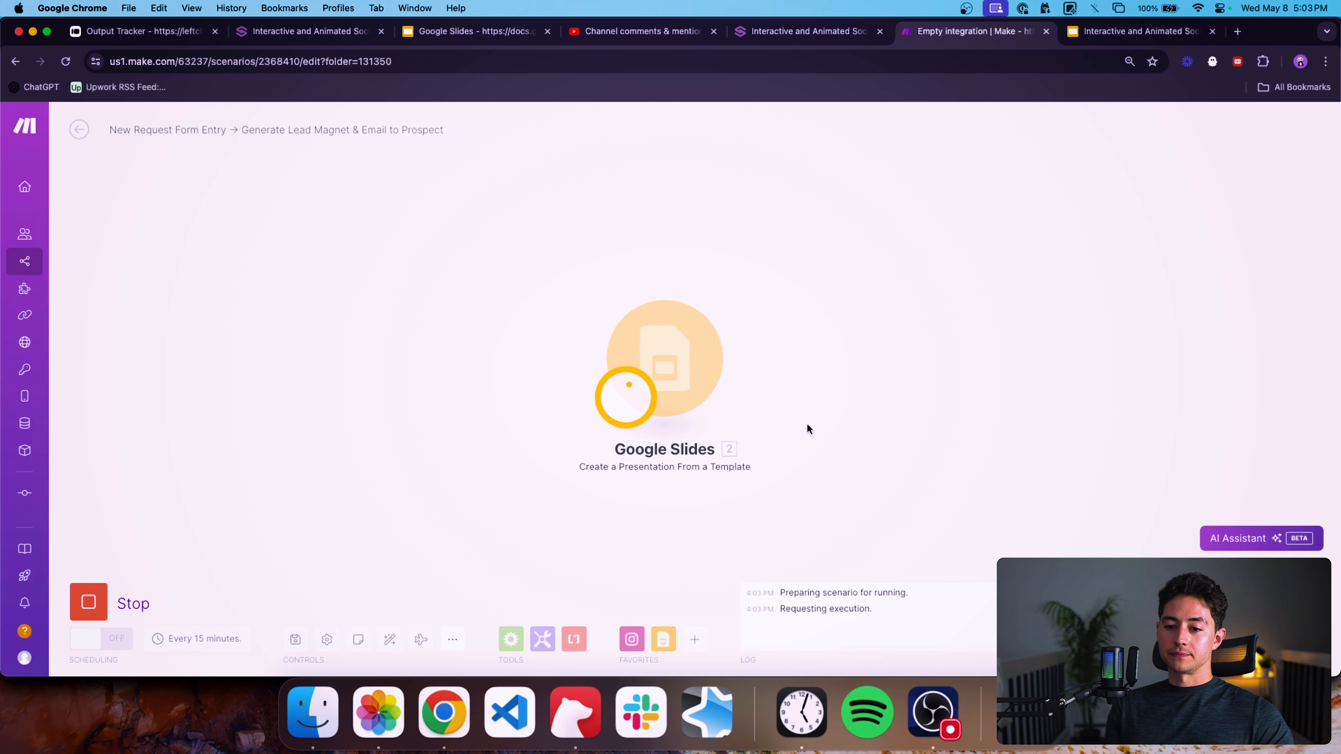
{"action": "left_click_drag", "start_coordinate": [893, 341], "coordinate": [754, 342]}
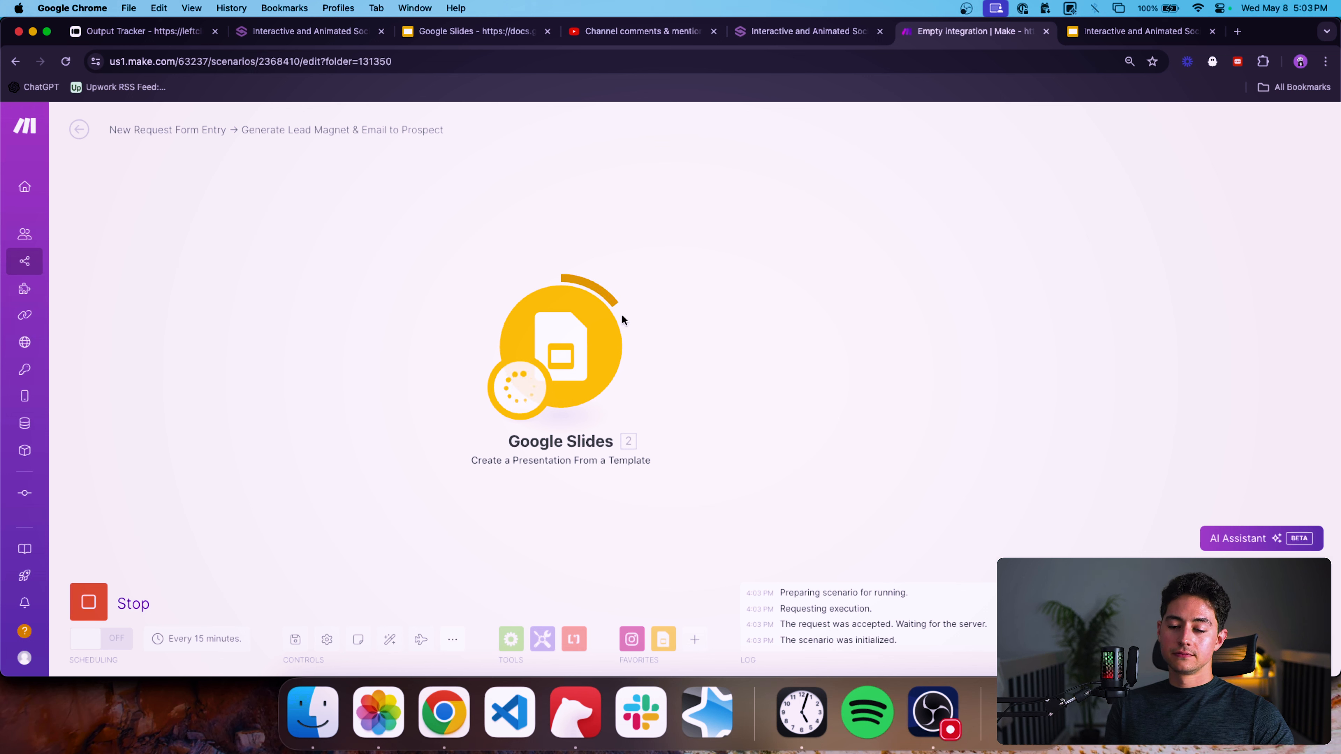
{"action": "scroll", "coordinate": [722, 306], "scroll_direction": "down", "scroll_amount": 3}
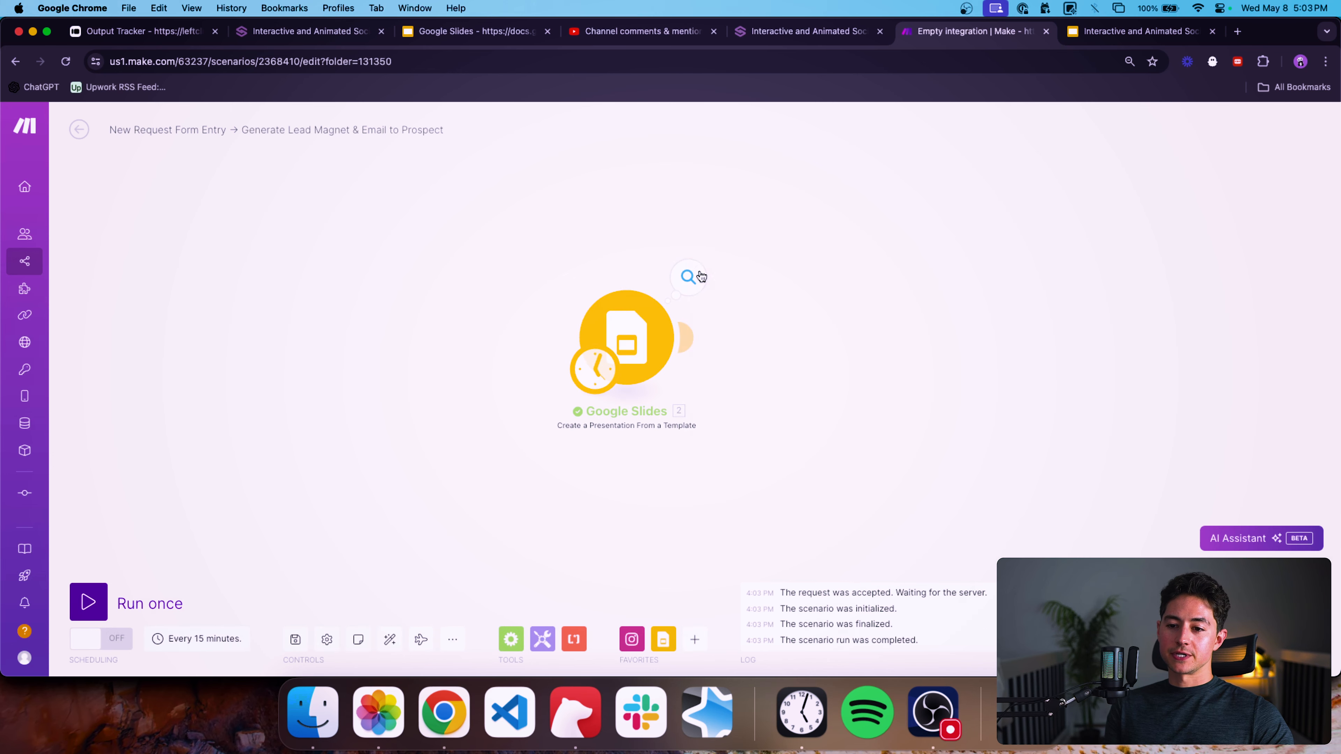
Open the module's run output and copy the new presentation's ID.
{"action": "left_click", "coordinate": [700, 277]}
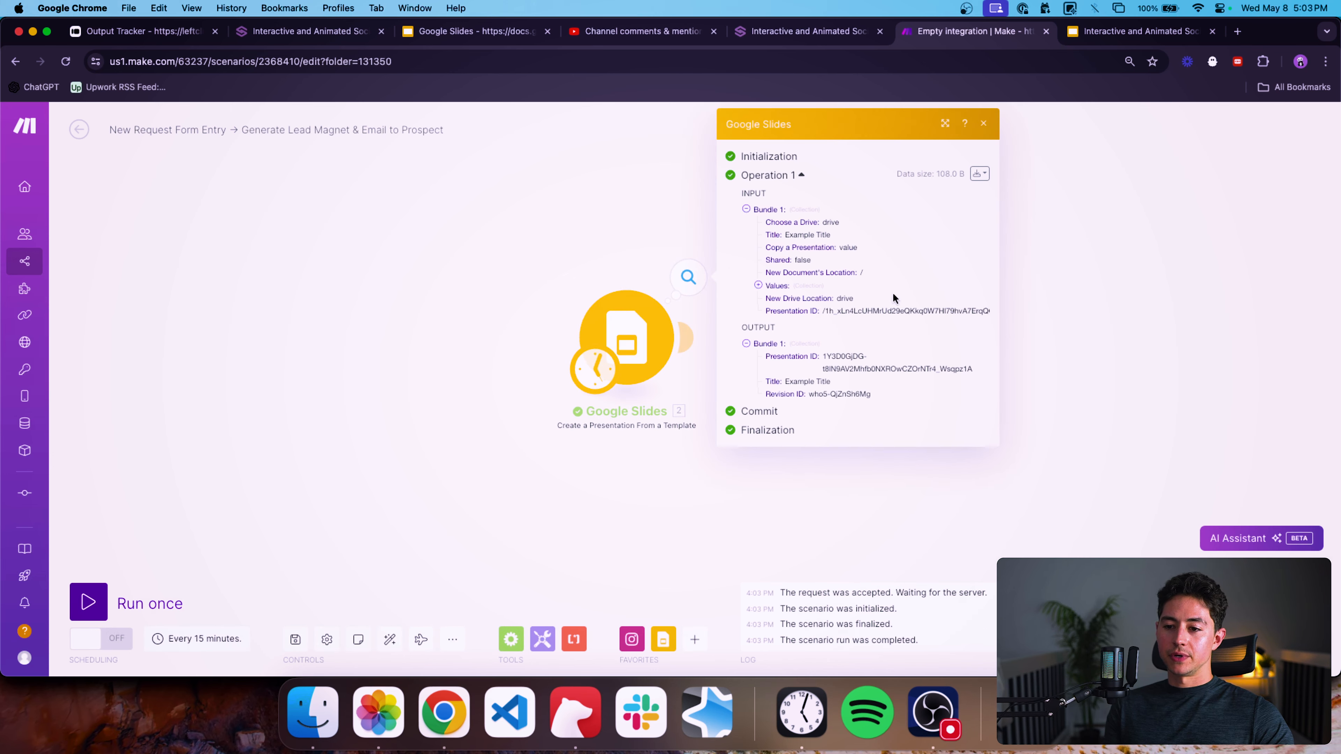
{"action": "double_click", "coordinate": [860, 310]}
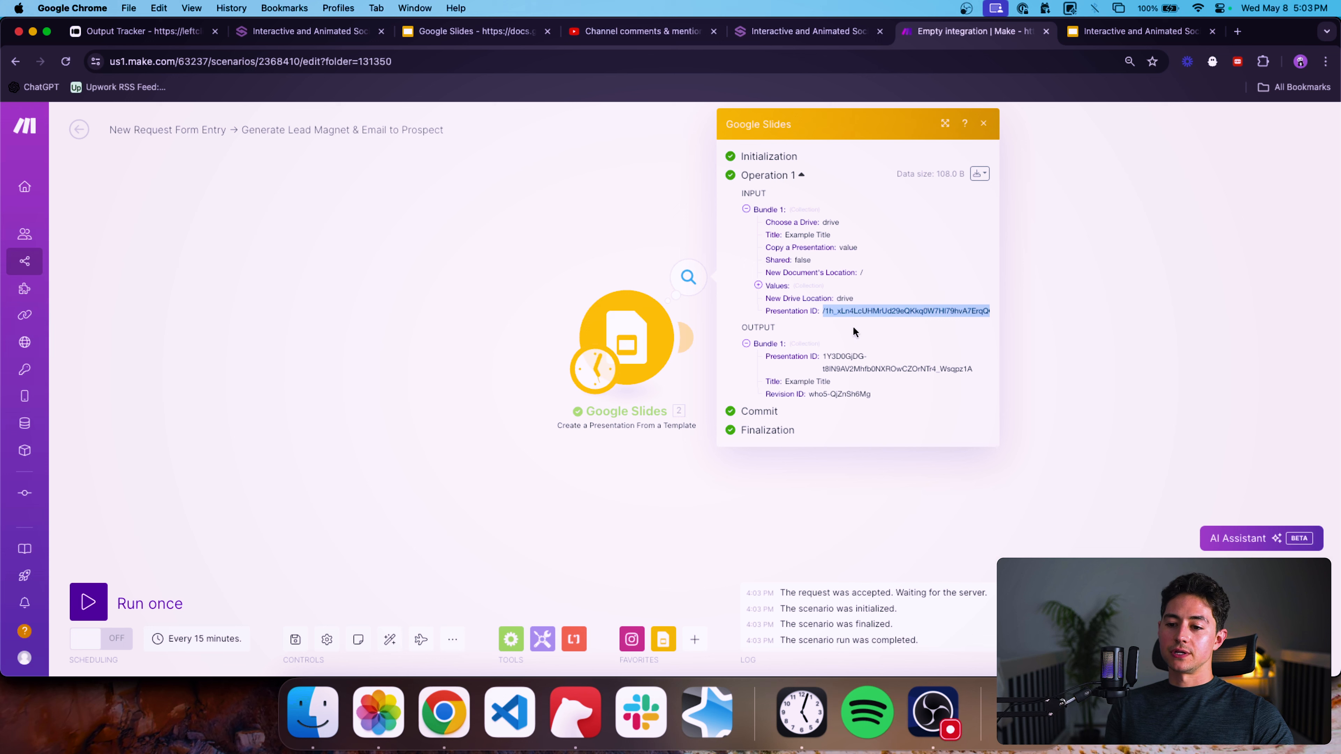
{"action": "triple_click", "coordinate": [847, 357]}
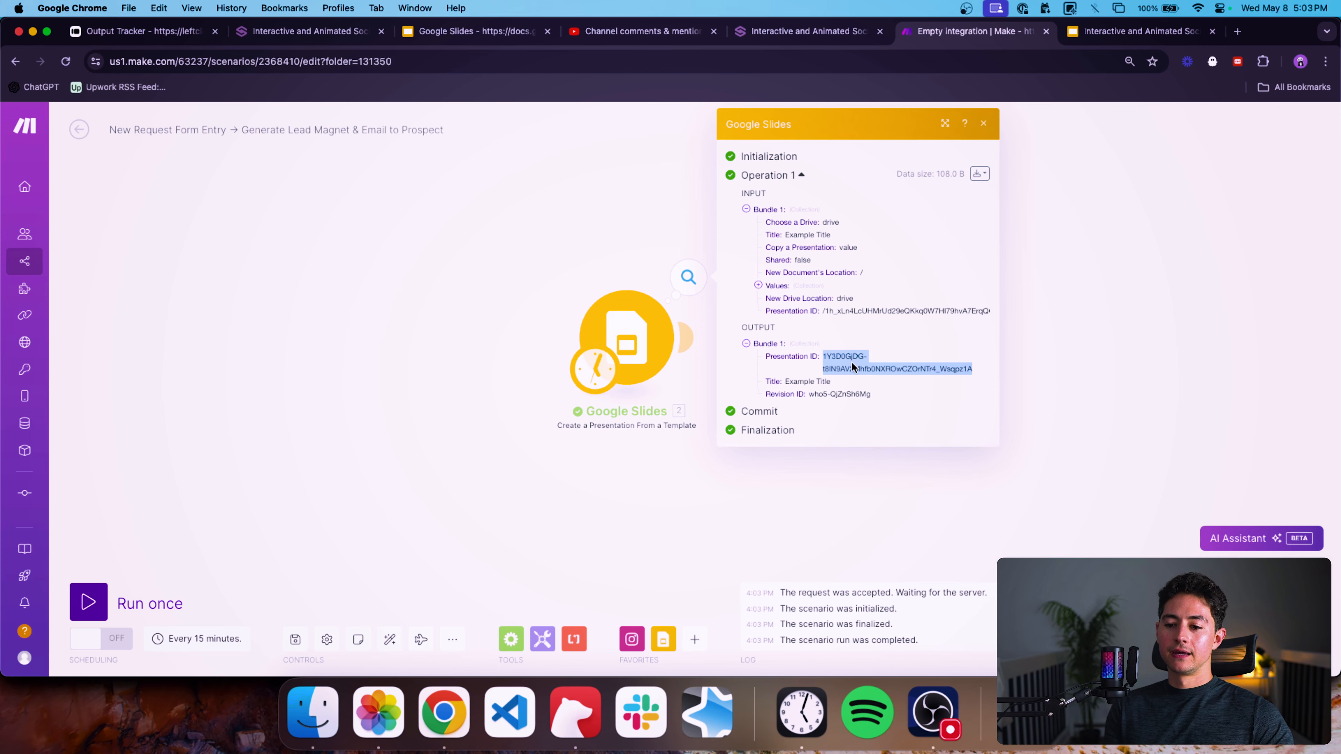
{"action": "left_click", "coordinate": [1108, 150]}
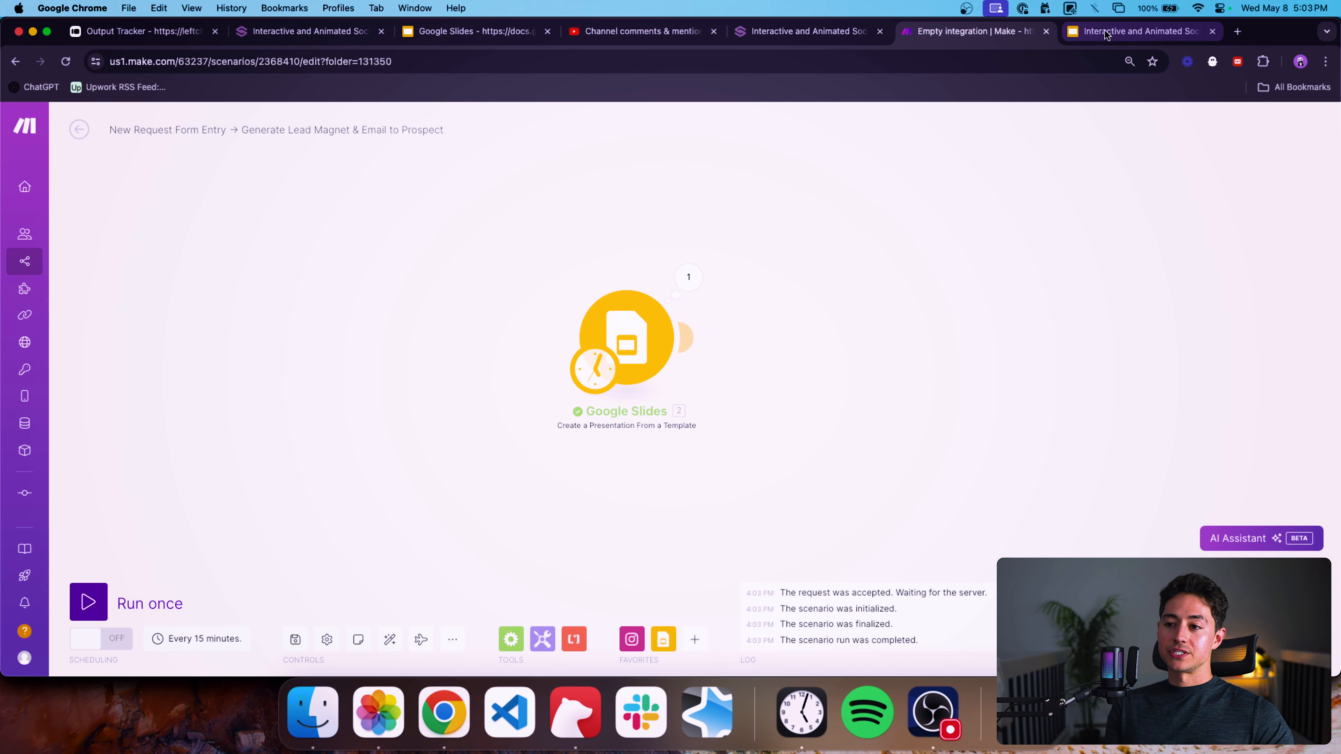
Open the generated presentation by replacing the ID in the template's address with the copied ID.
{"action": "left_click", "coordinate": [1141, 31]}
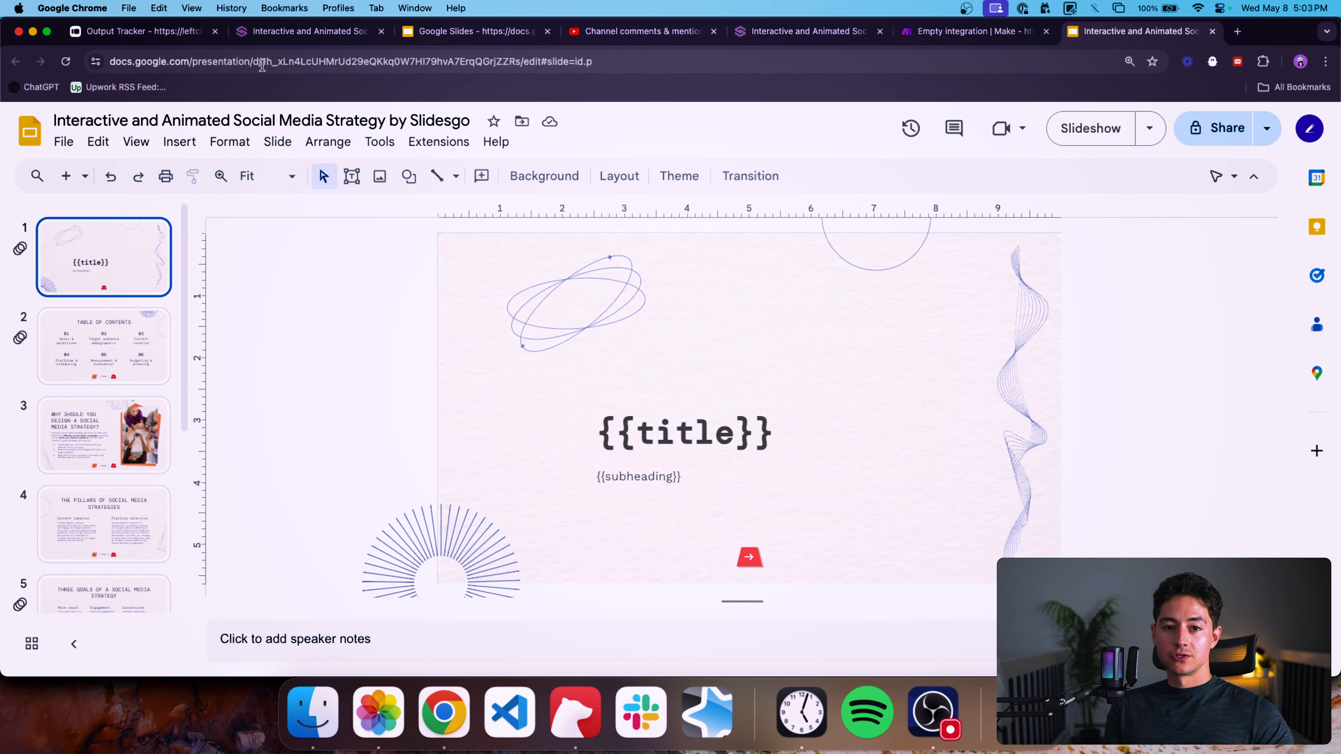
{"action": "left_click_drag", "start_coordinate": [262, 64], "coordinate": [512, 66]}
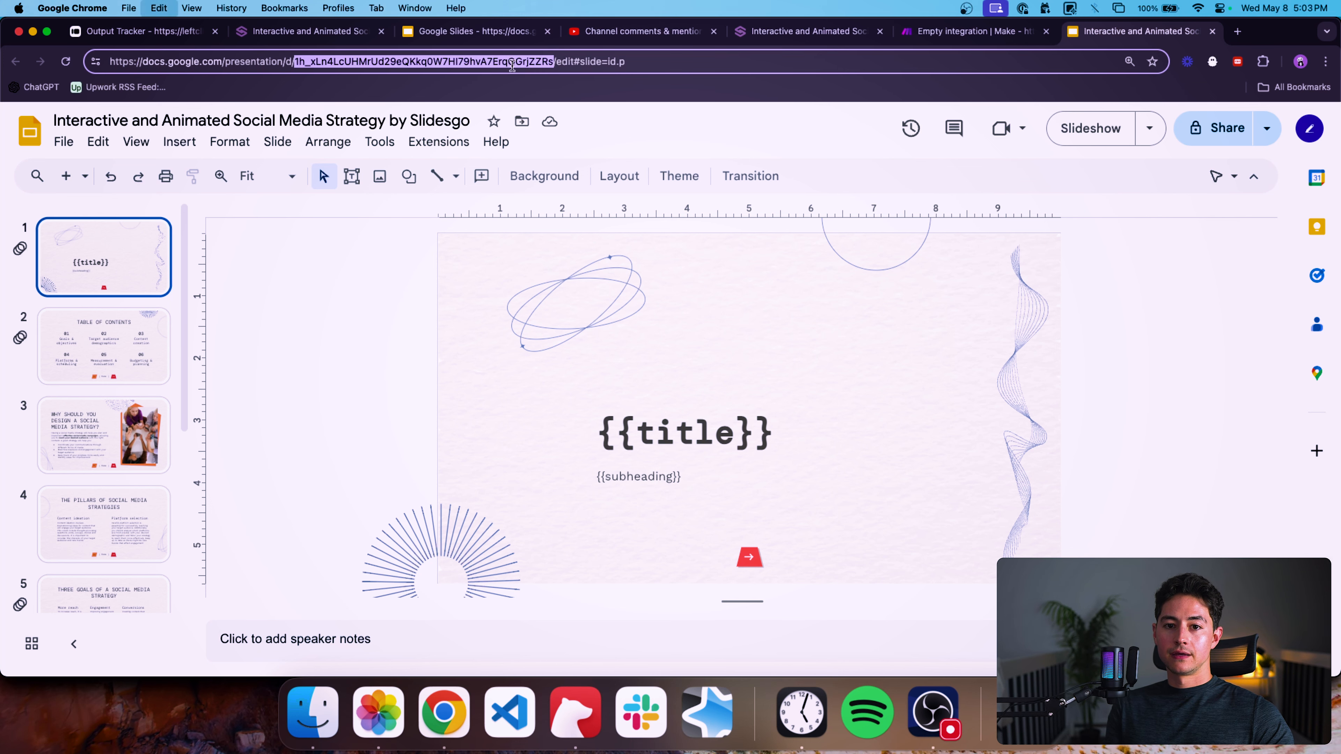
{"action": "key", "text": "Return"}
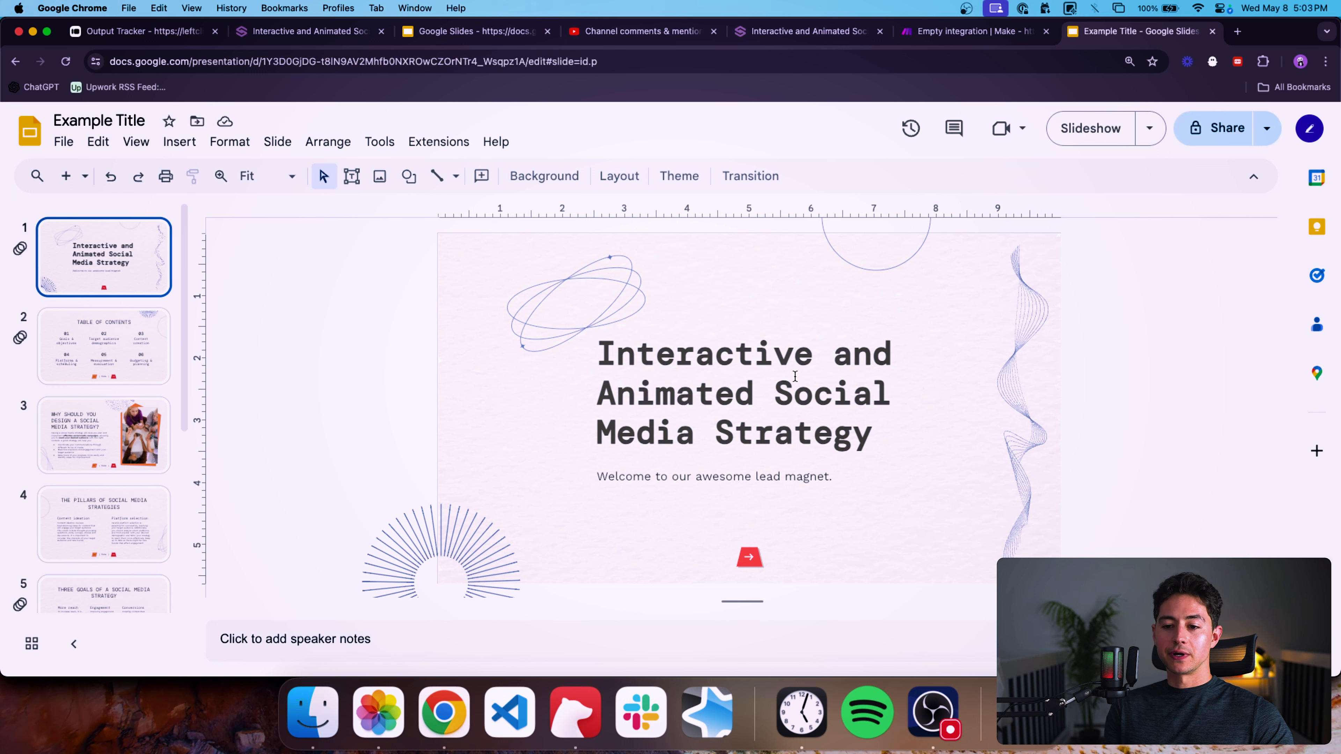
Inspect the filled-in title and subheading, then go back to the template and the automation tab.
{"action": "left_click", "coordinate": [796, 376]}
{"action": "triple_click", "coordinate": [796, 376]}
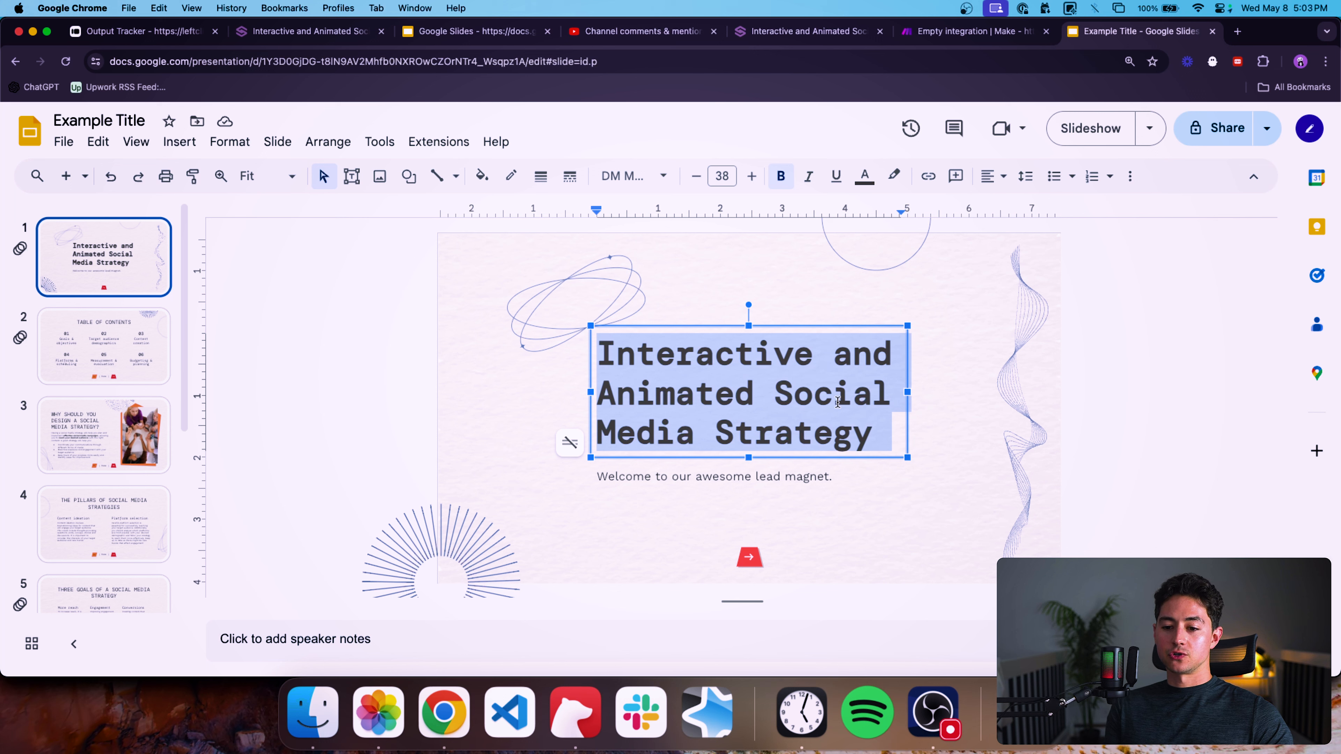
{"action": "triple_click", "coordinate": [672, 476]}
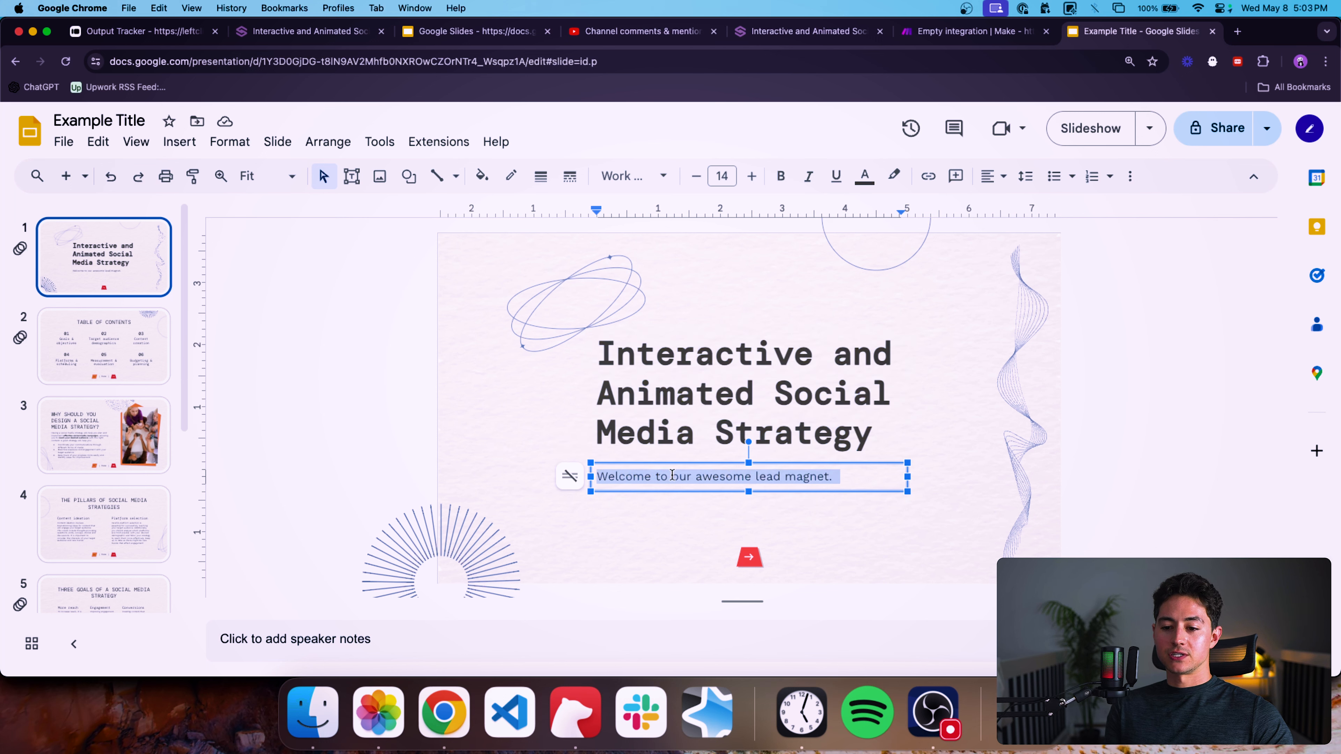
{"action": "left_click", "coordinate": [723, 315]}
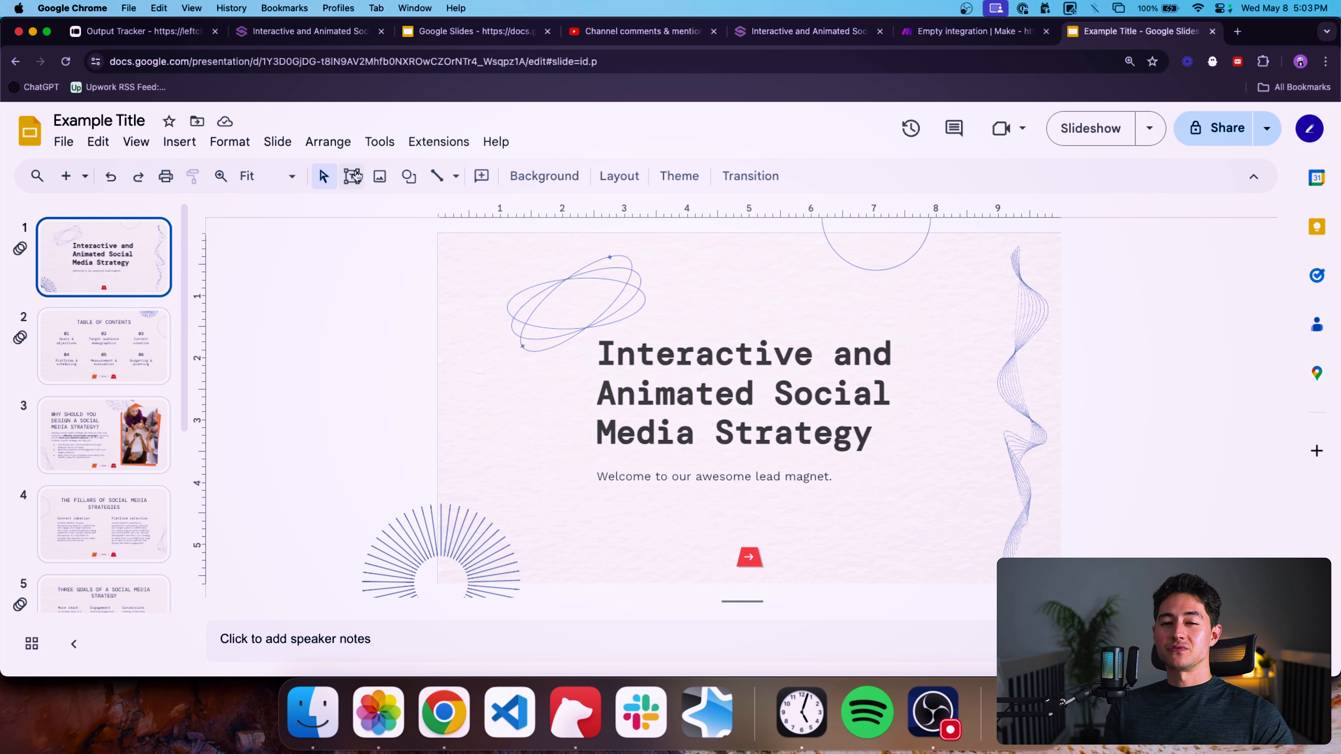
{"action": "left_click", "coordinate": [16, 64]}
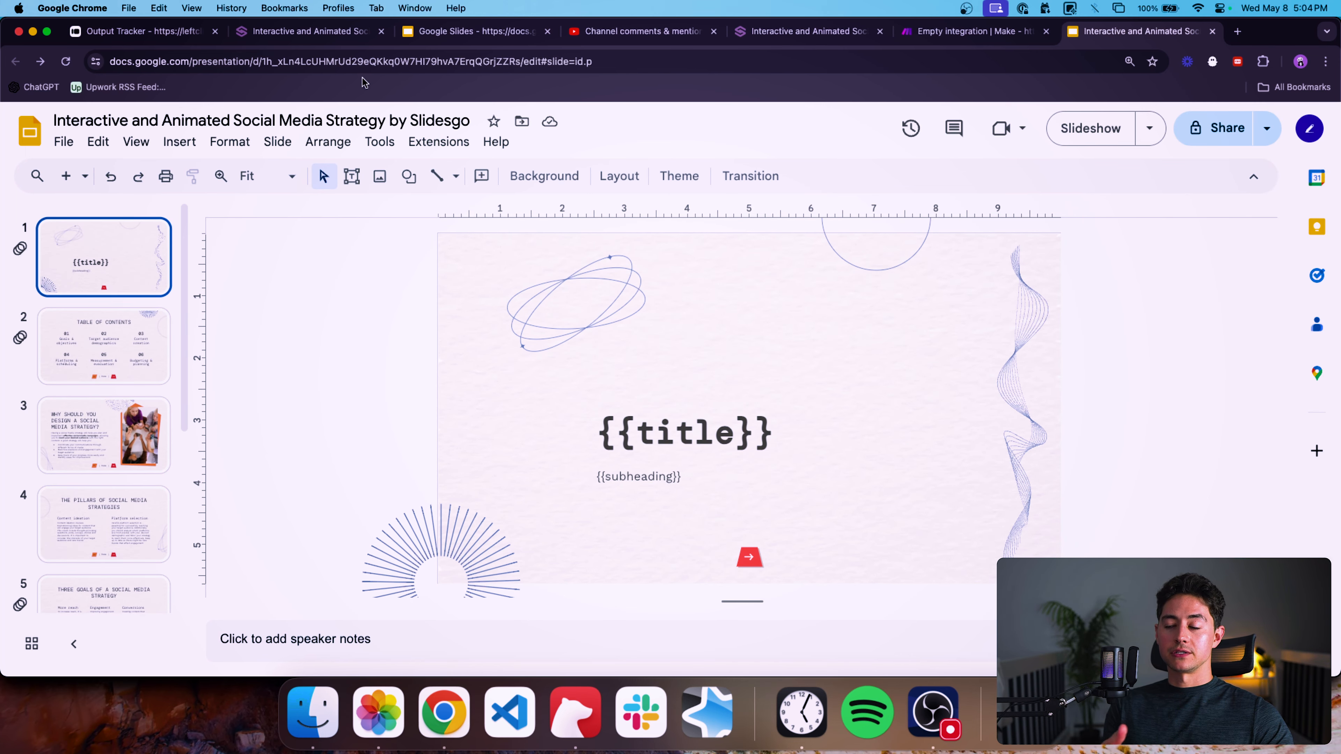
{"action": "left_click", "coordinate": [939, 33]}
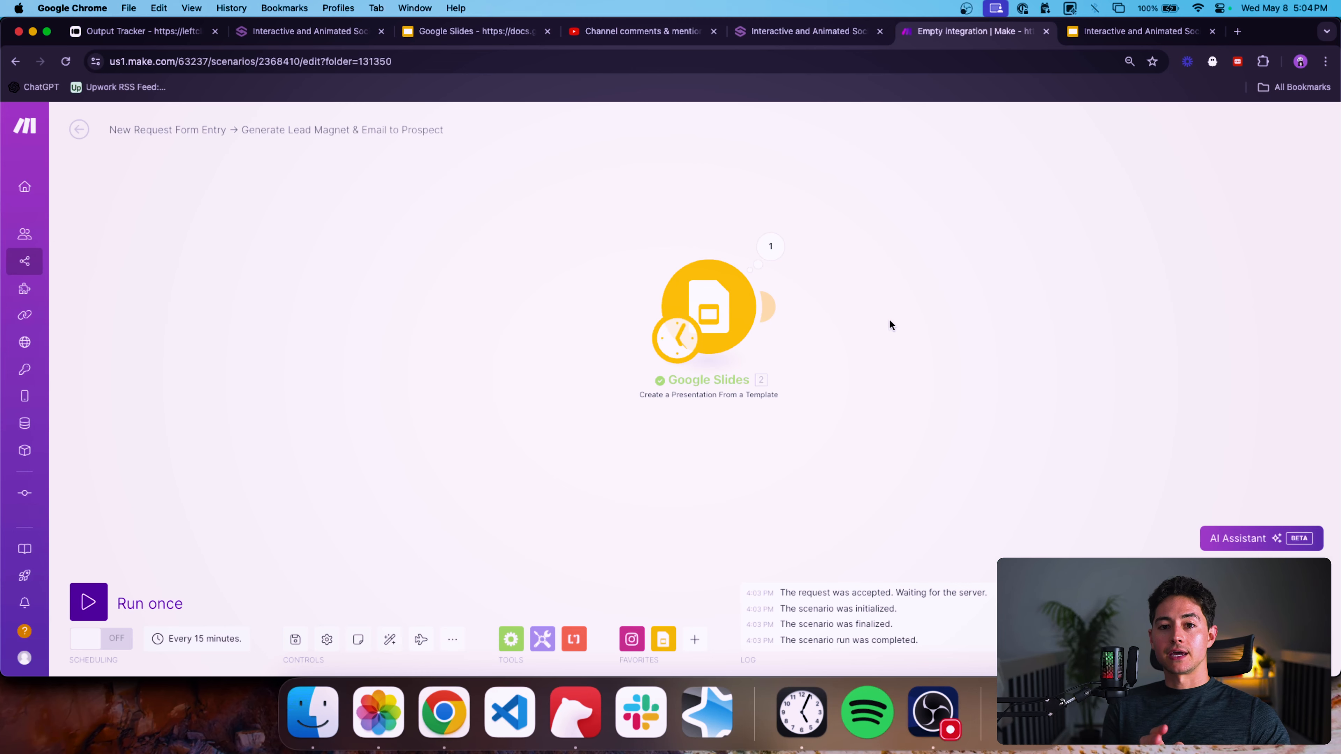
Append "& a bunch of other stuff" to the Goals & objectives text on the Table of Contents slide.
{"action": "key", "text": "ctrl+Tab"}
{"action": "key", "text": "Down"}
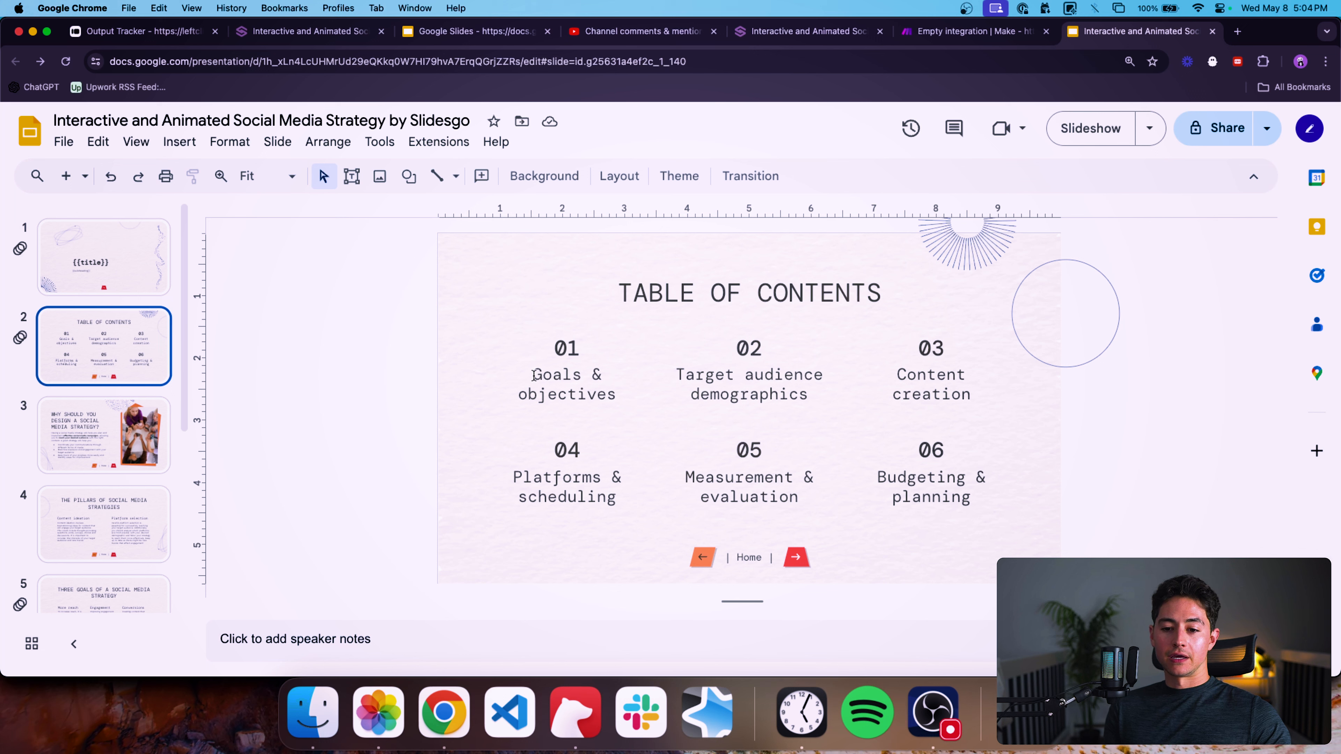
{"action": "left_click", "coordinate": [534, 376]}
{"action": "left_click", "coordinate": [617, 394]}
{"action": "type", "text": "& a b"}
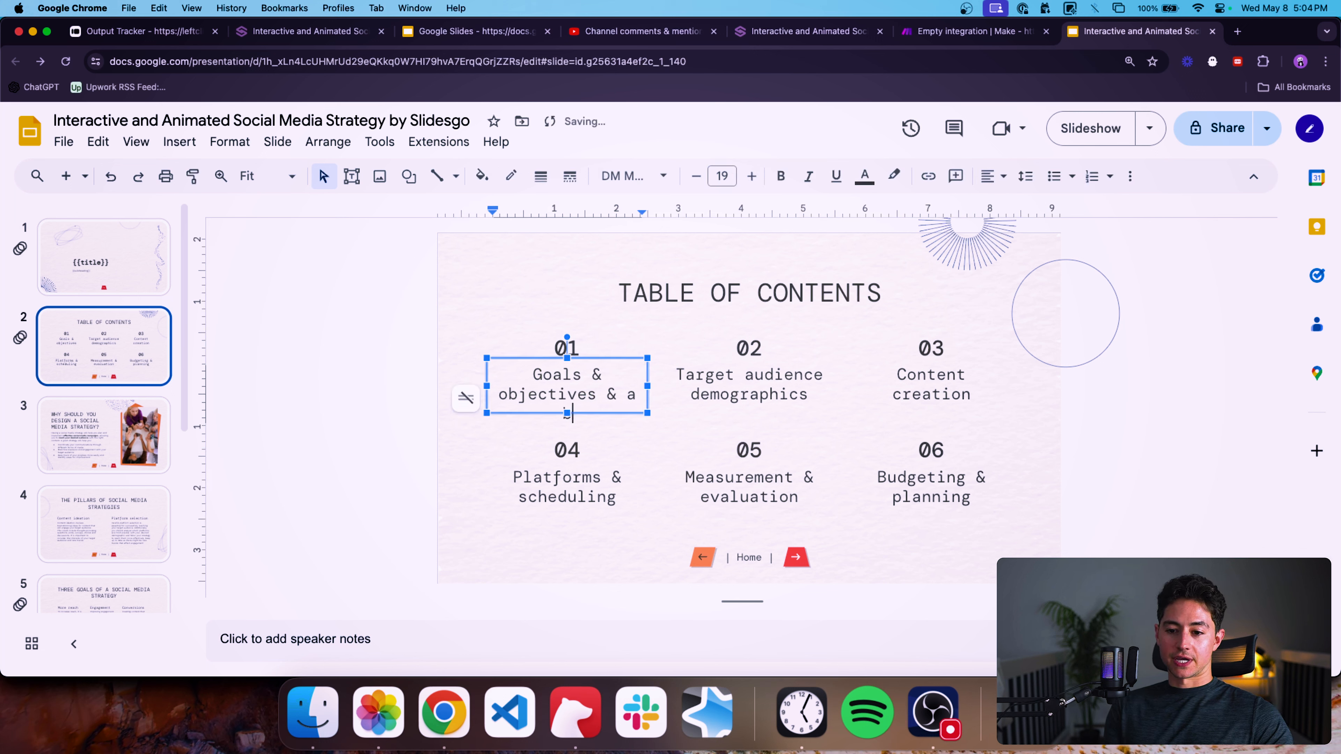
{"action": "type", "text": "unch of other stuff"}
{"action": "left_click", "coordinate": [404, 558]}
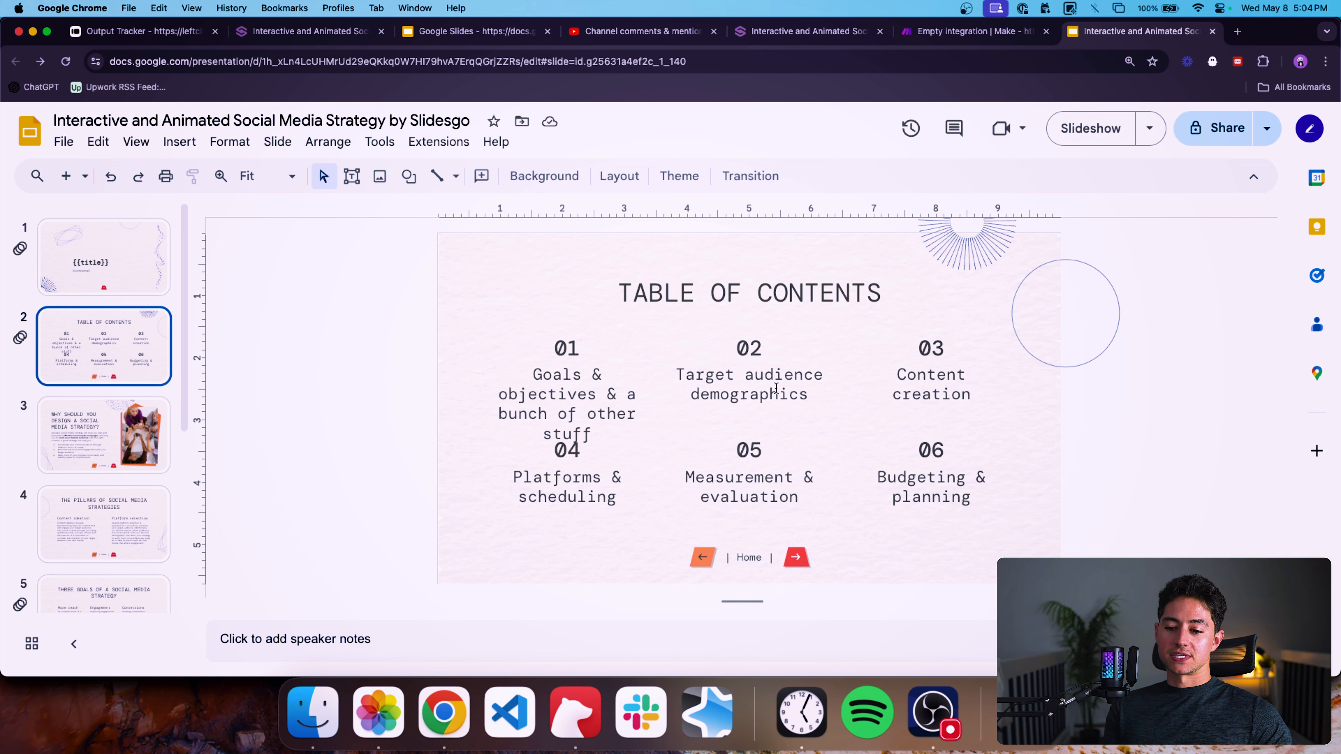
Select the Target audience demographics text and paste the clipboard into it three times.
{"action": "left_click_drag", "start_coordinate": [810, 396], "coordinate": [664, 375]}
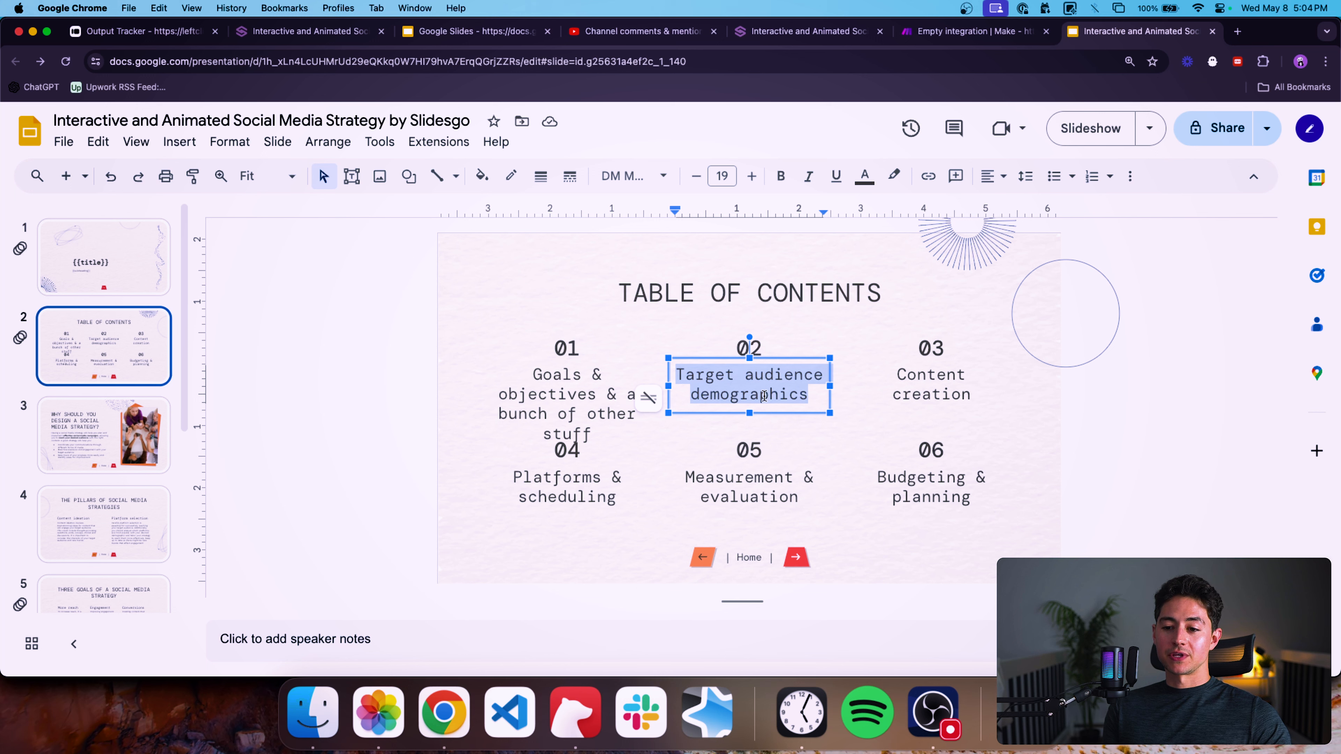
{"action": "key", "text": "super+v"}
{"action": "key", "text": "super+v"}
{"action": "key", "text": "super+v"}
{"action": "key", "text": "super+v"}
{"action": "key", "text": "super+v"}
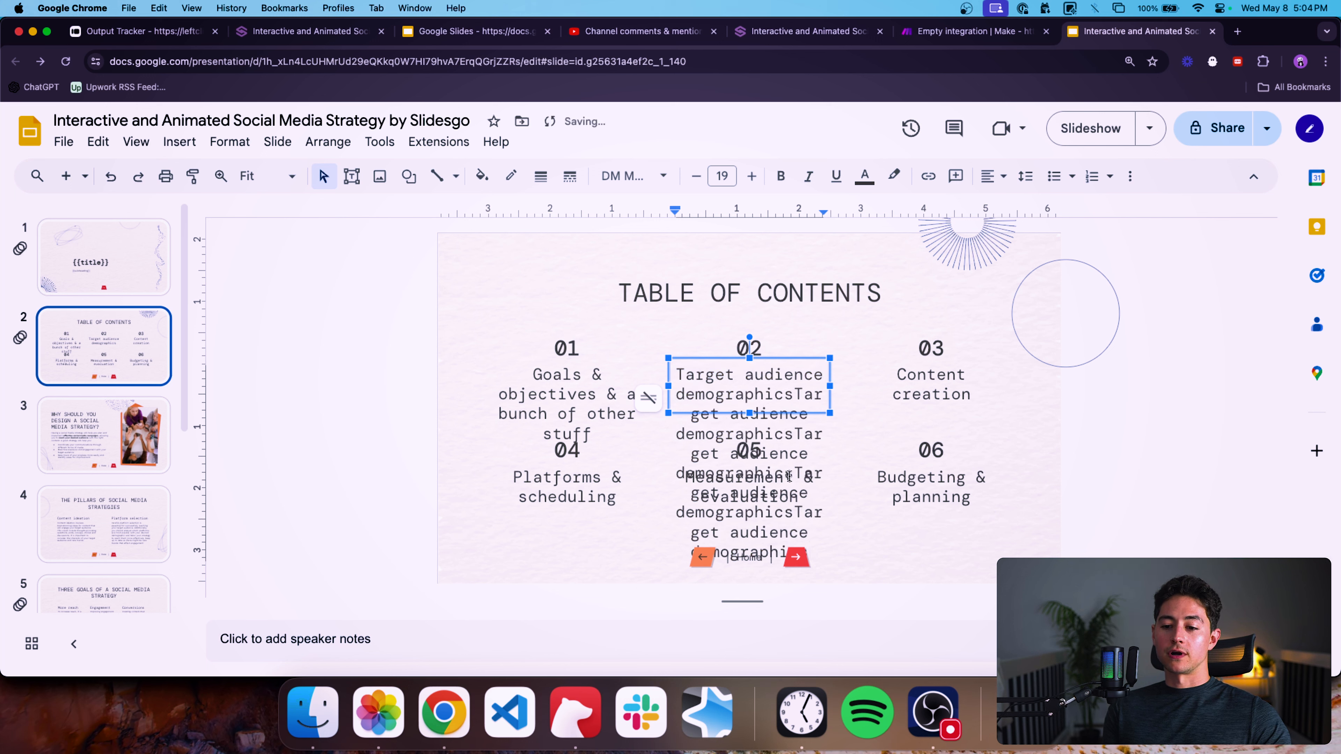
Undo the three pastes and the text appended to Goals & objectives.
{"action": "key", "text": "super+z"}
{"action": "key", "text": "super+z"}
{"action": "key", "text": "super+z"}
{"action": "key", "text": "super+z"}
{"action": "left_click", "coordinate": [1124, 460]}
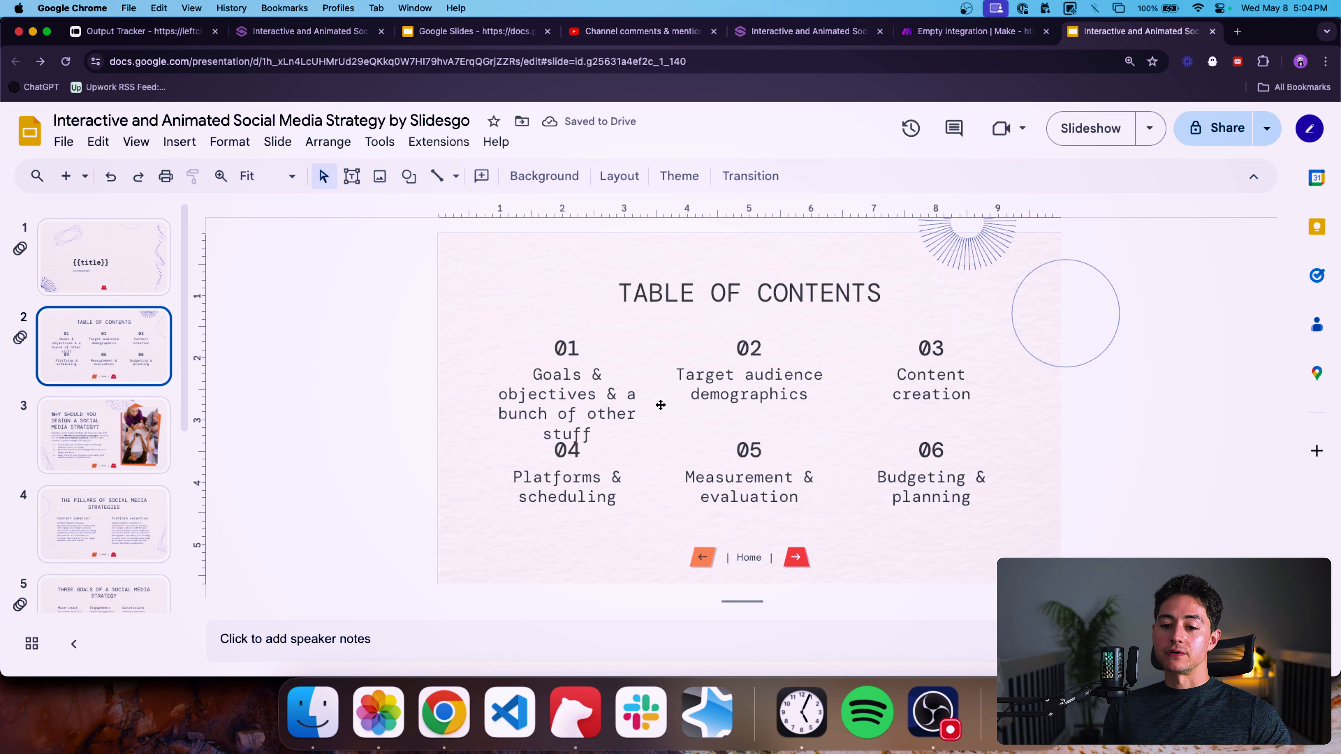
{"action": "key", "text": "super+z"}
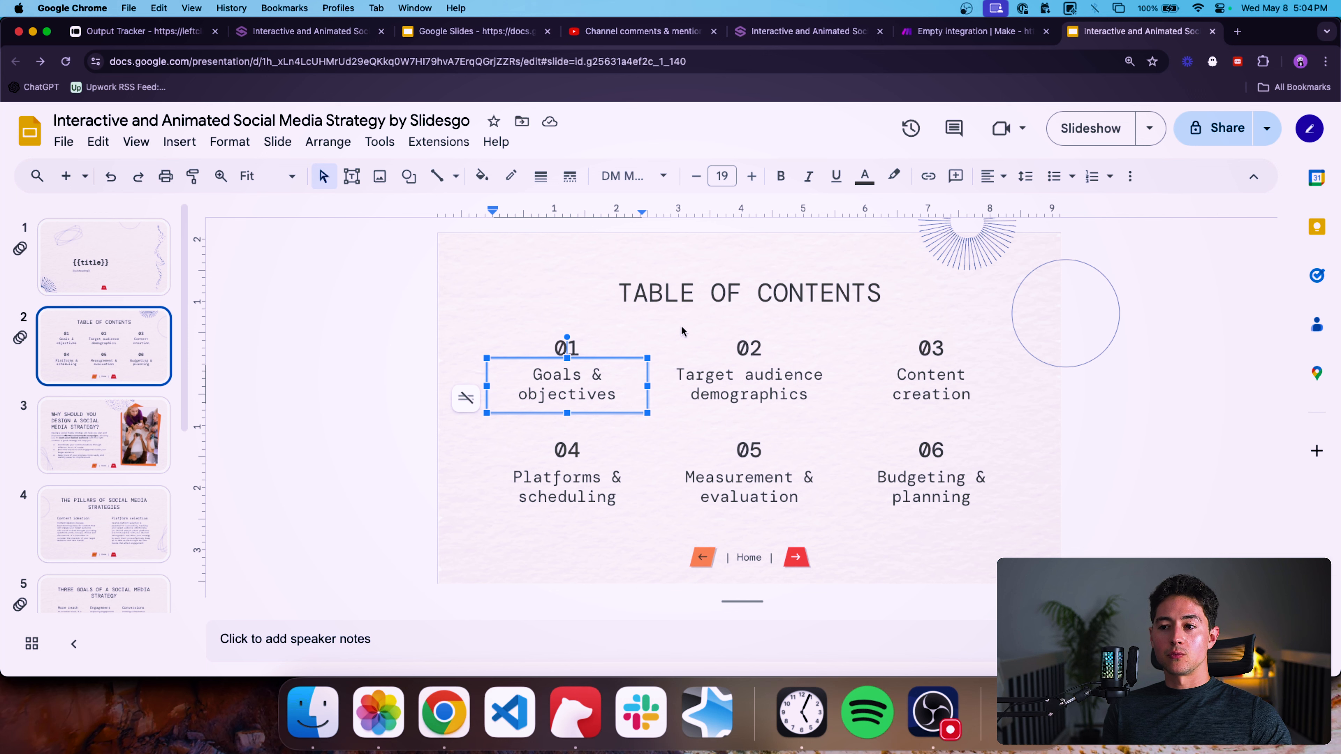
Browse through the remaining template slides and return to the Table of Contents slide.
{"action": "left_click", "coordinate": [528, 285]}
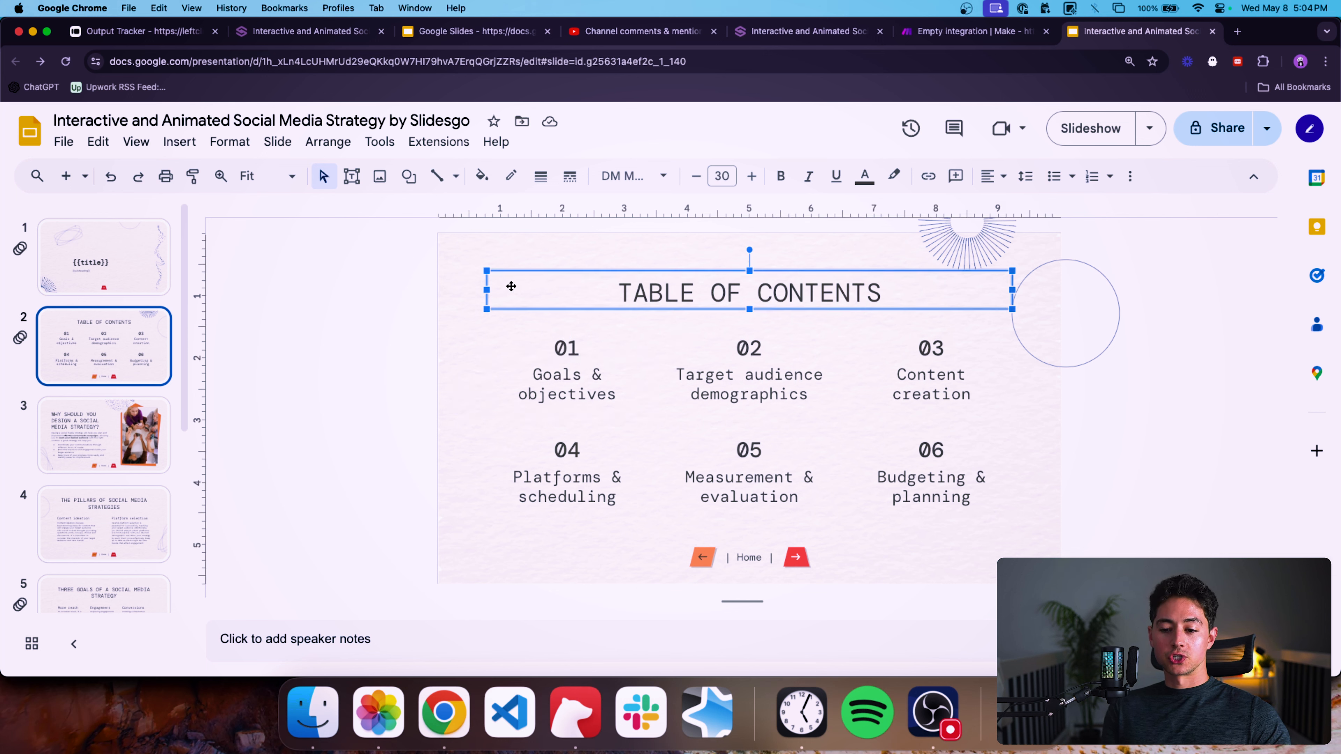
{"action": "left_click", "coordinate": [127, 444]}
{"action": "scroll", "coordinate": [124, 403], "scroll_direction": "down", "scroll_amount": 5}
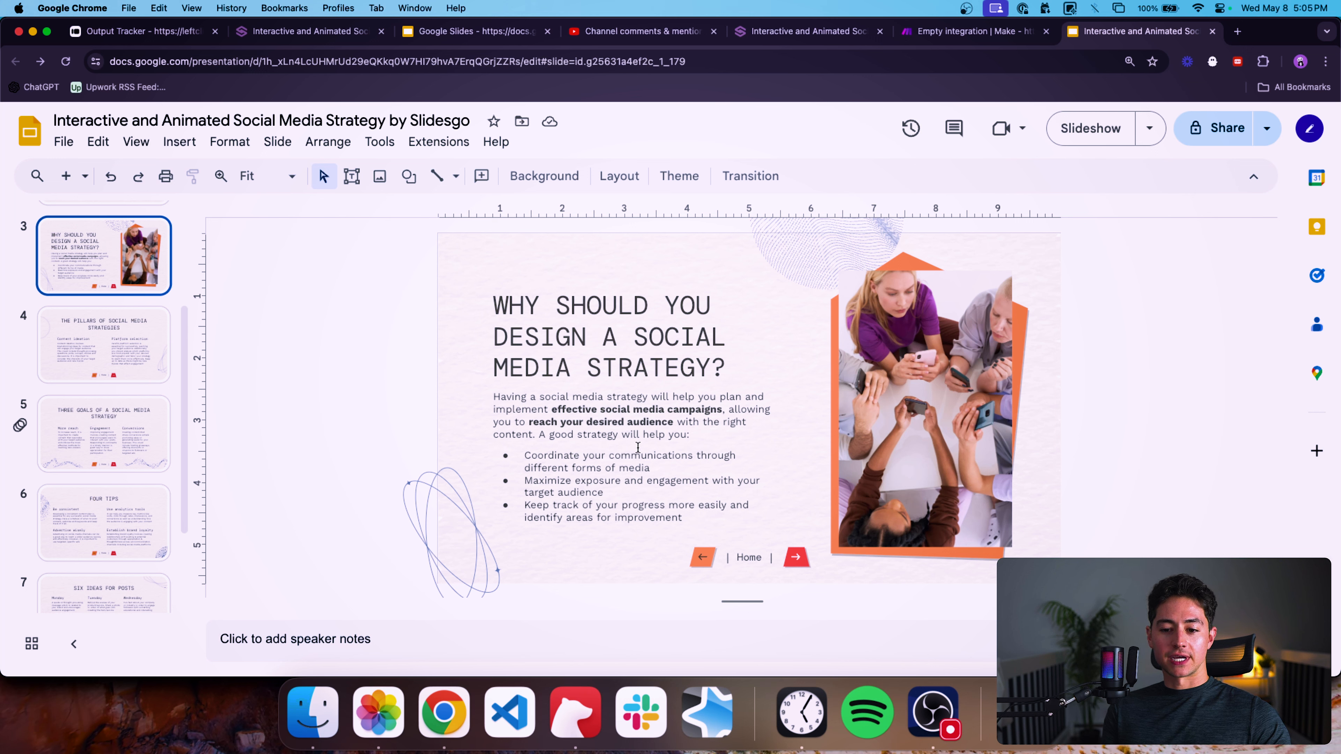
{"action": "left_click", "coordinate": [121, 363]}
{"action": "left_click", "coordinate": [143, 432]}
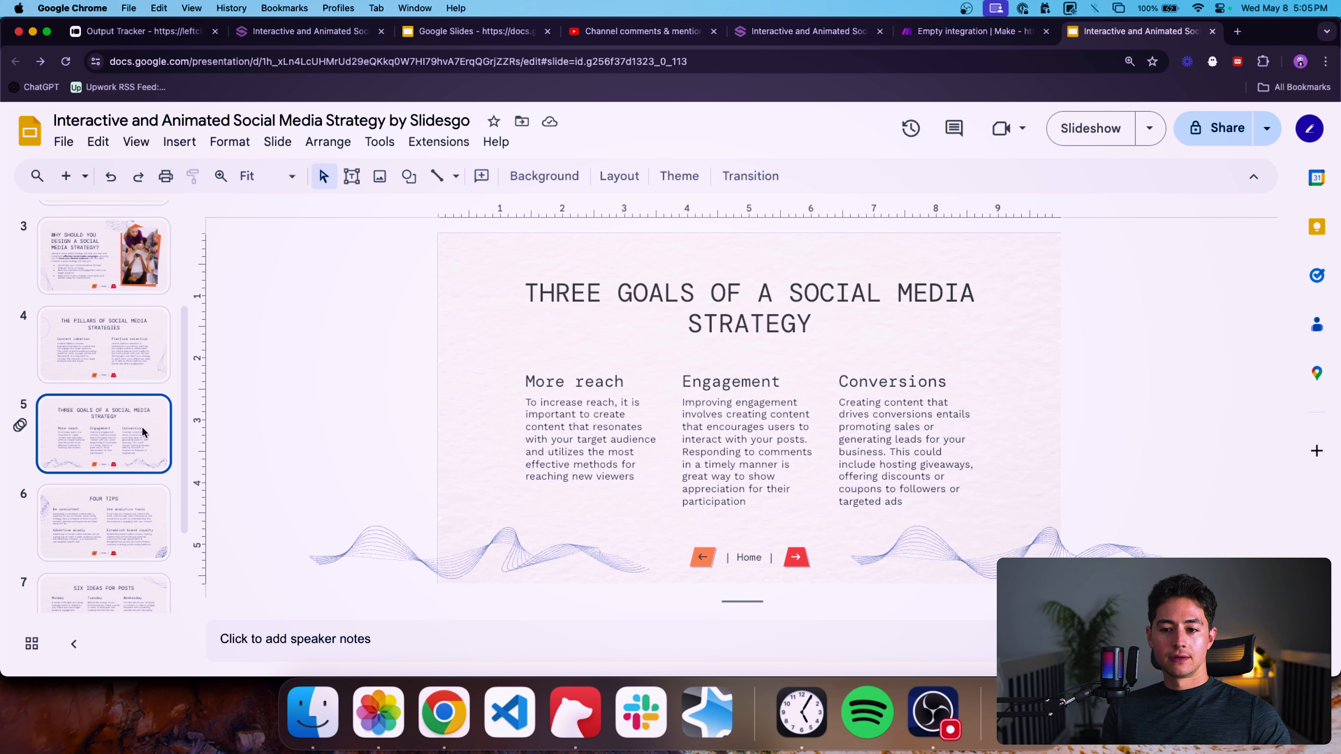
{"action": "scroll", "coordinate": [141, 449], "scroll_direction": "down", "scroll_amount": 1}
{"action": "left_click", "coordinate": [139, 505]}
{"action": "scroll", "coordinate": [140, 504], "scroll_direction": "down", "scroll_amount": 3}
{"action": "left_click", "coordinate": [137, 502]}
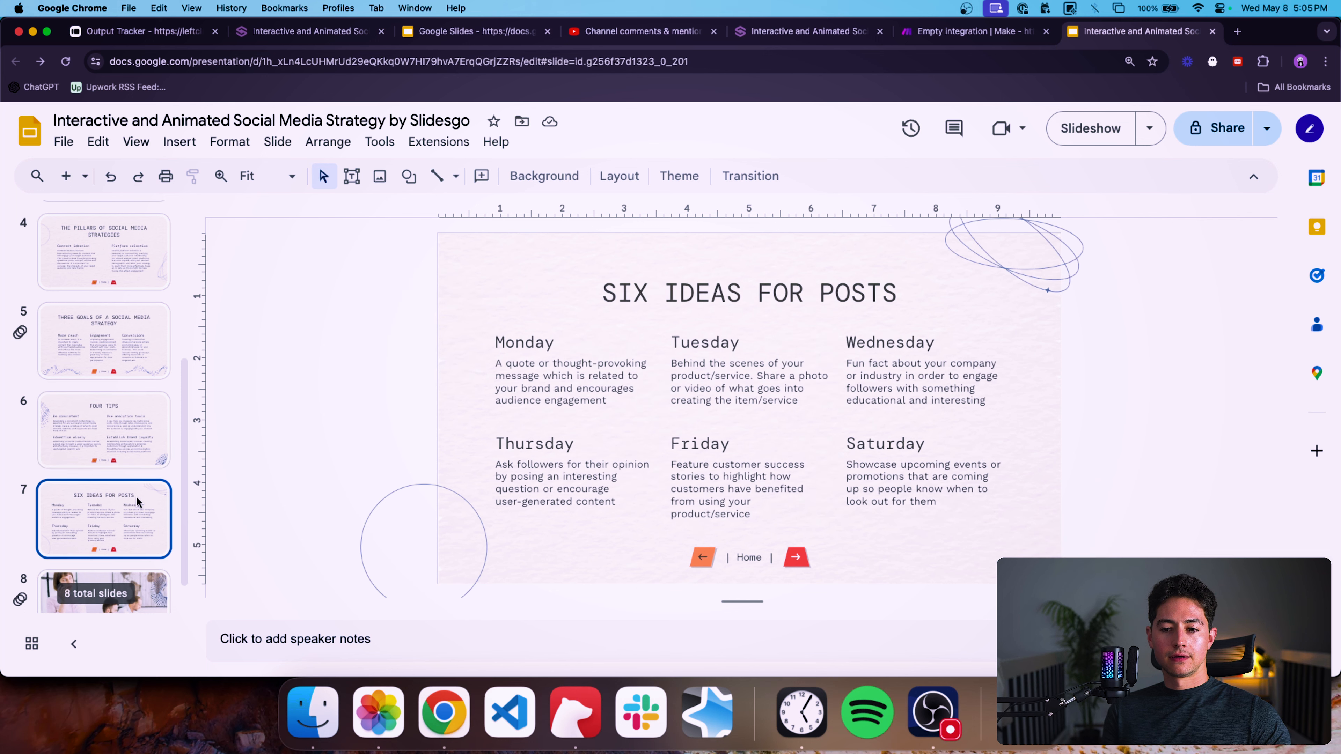
{"action": "scroll", "coordinate": [137, 502], "scroll_direction": "down", "scroll_amount": 1}
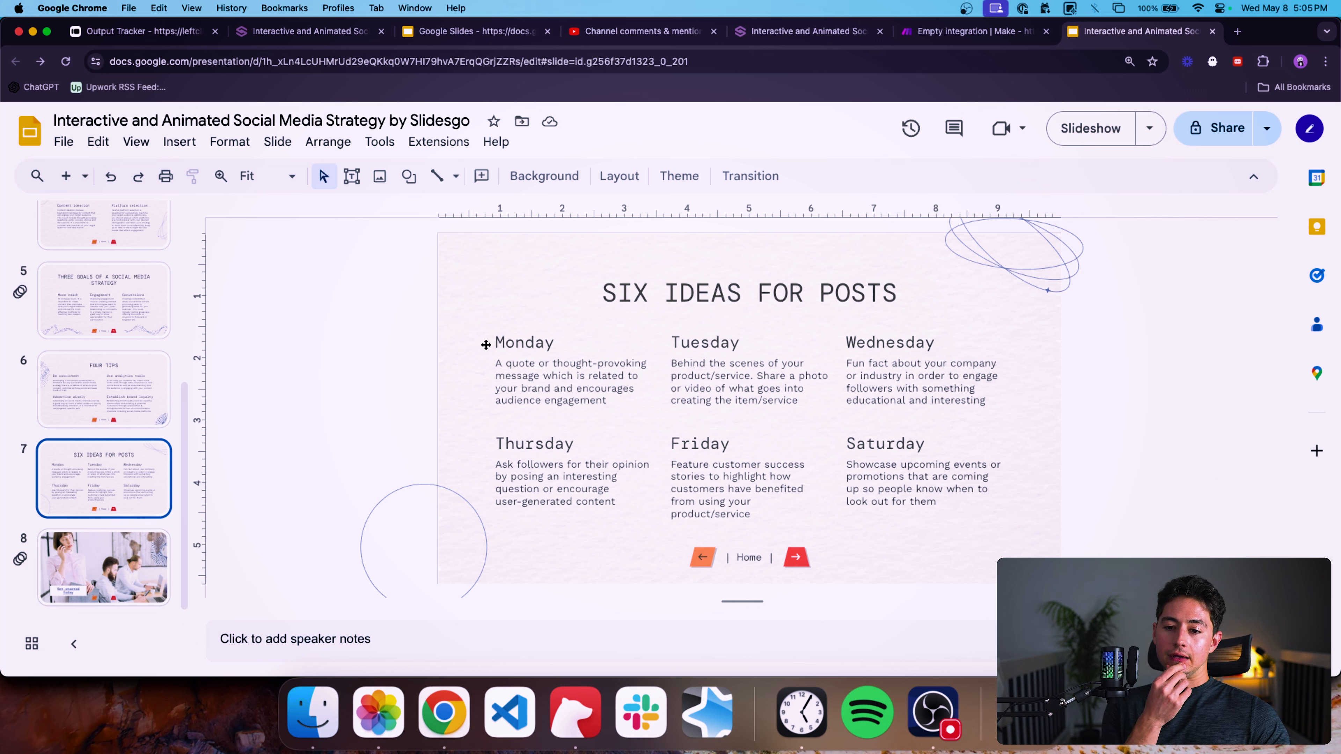
{"action": "scroll", "coordinate": [141, 316], "scroll_direction": "up", "scroll_amount": 5}
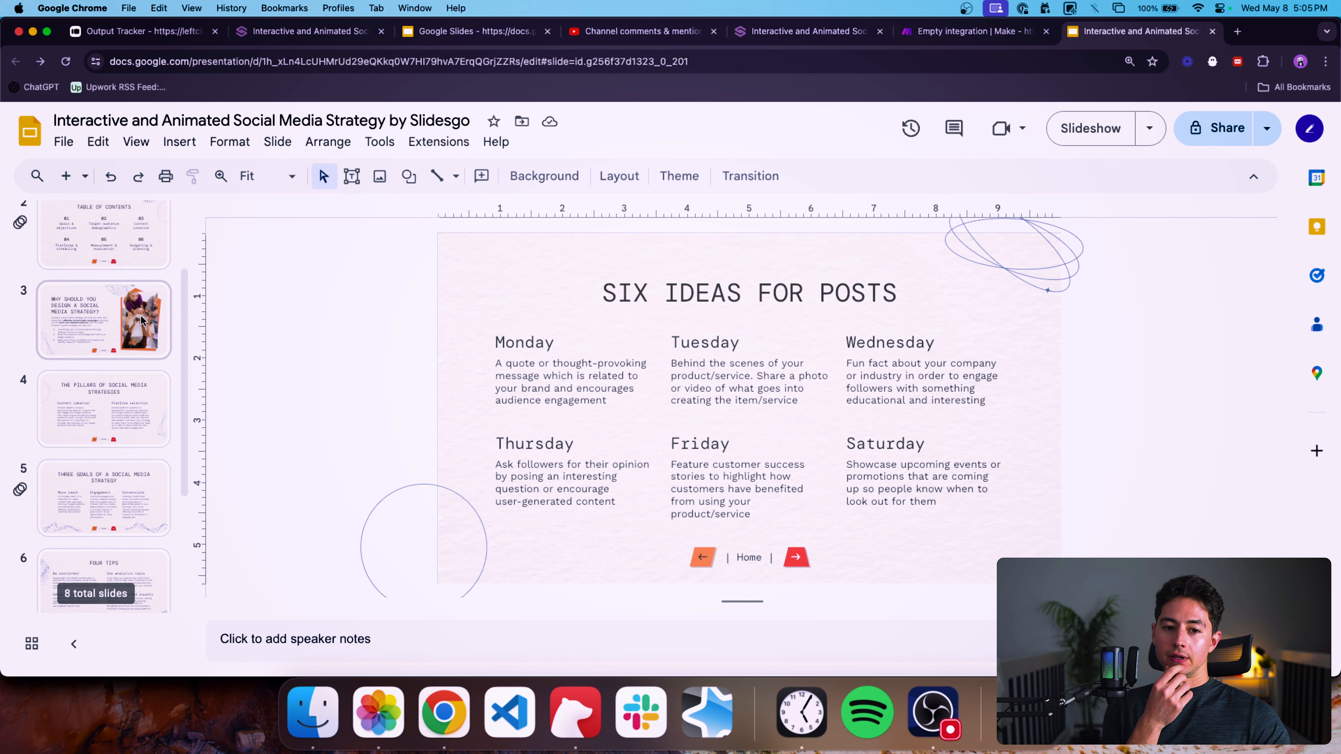
{"action": "left_click", "coordinate": [125, 331]}
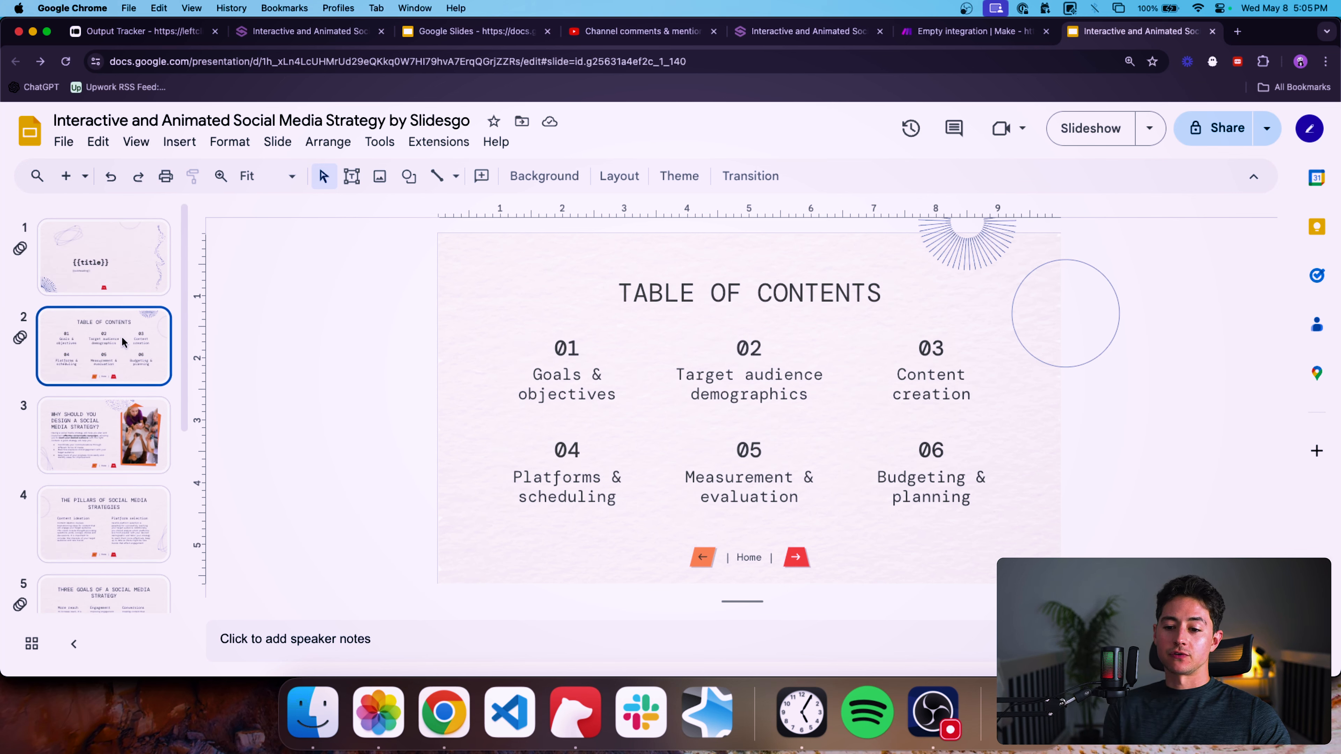
Browse through the template slides and return to the title slide with the {{title}} placeholder.
{"action": "scroll", "coordinate": [100, 424], "scroll_direction": "down", "scroll_amount": 5}
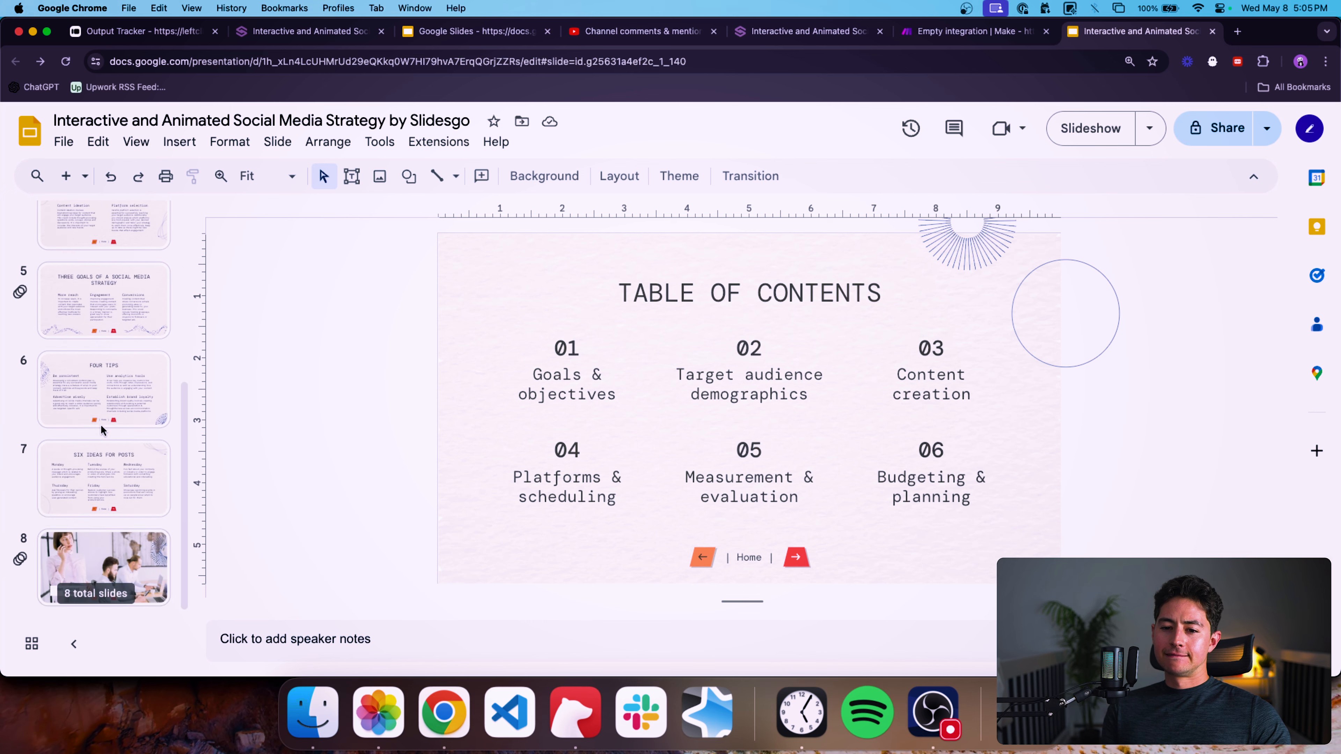
{"action": "left_click", "coordinate": [127, 546]}
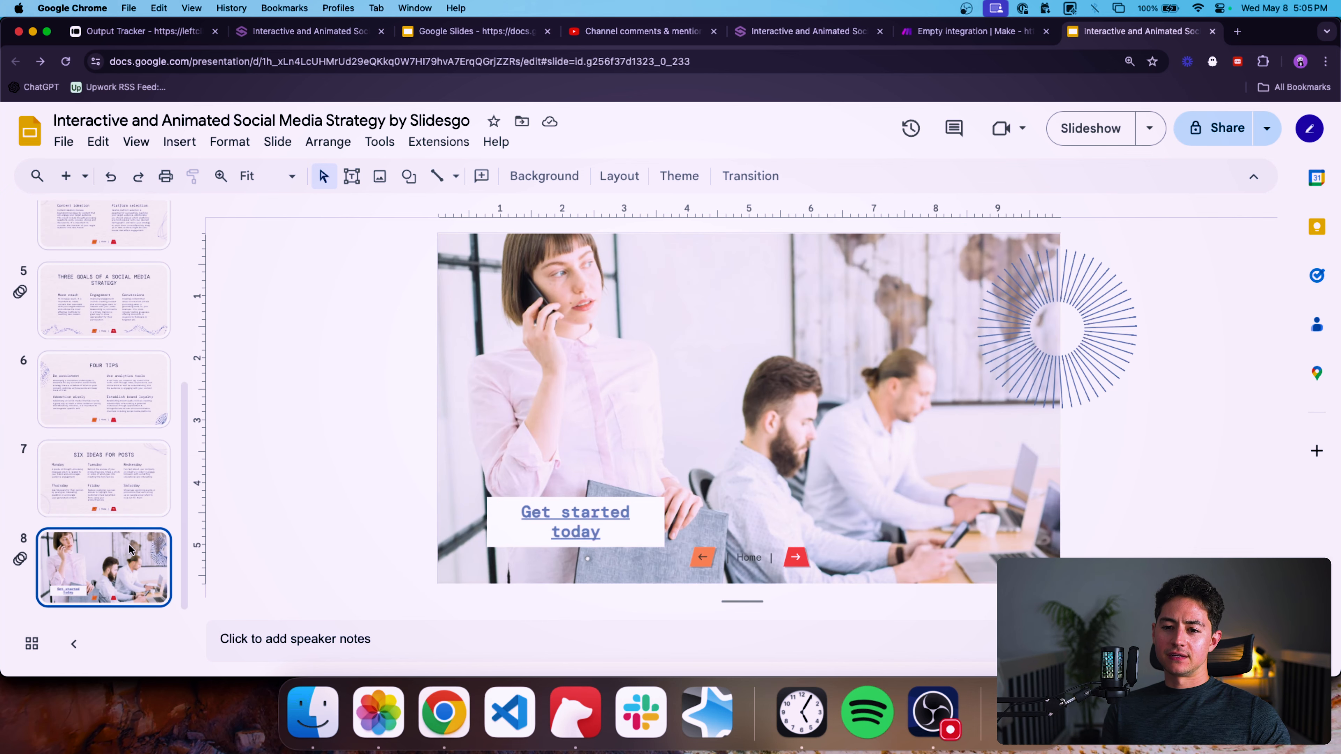
{"action": "left_click", "coordinate": [131, 491]}
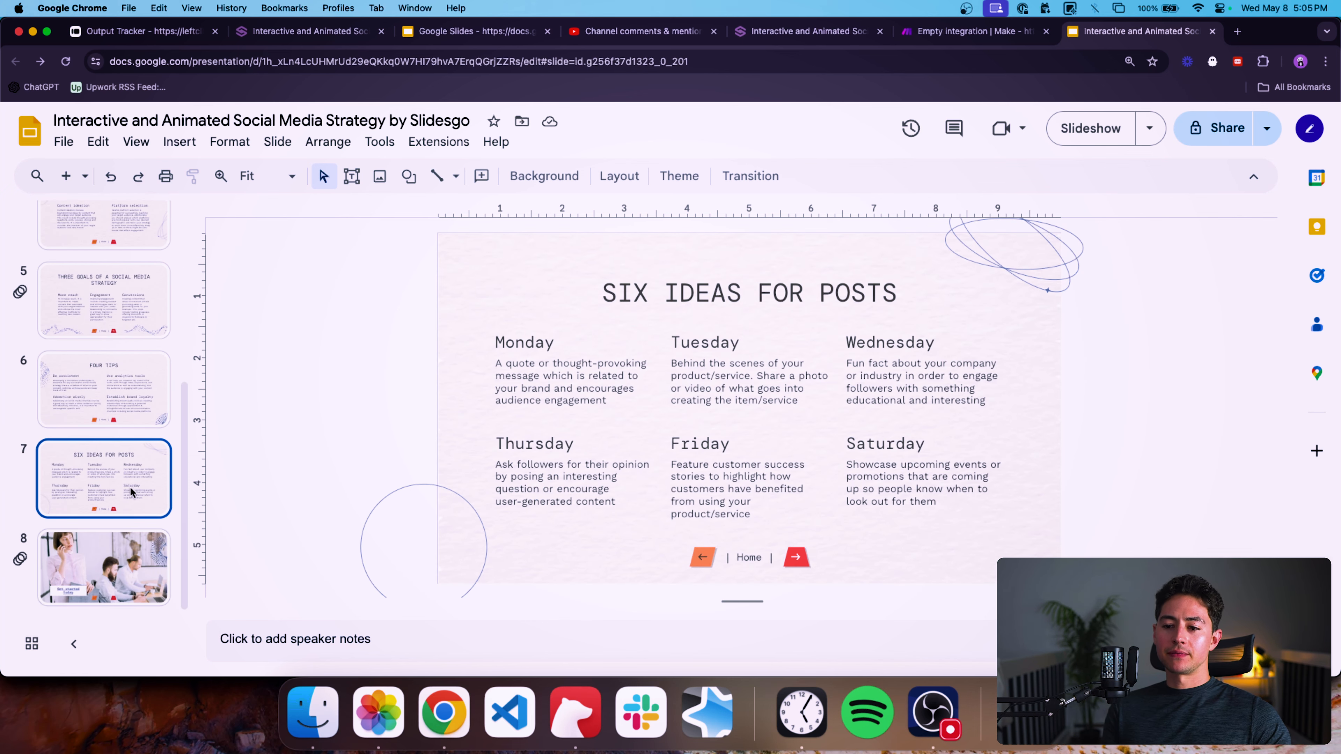
{"action": "scroll", "coordinate": [131, 492], "scroll_direction": "up", "scroll_amount": 5}
{"action": "left_click", "coordinate": [122, 317]}
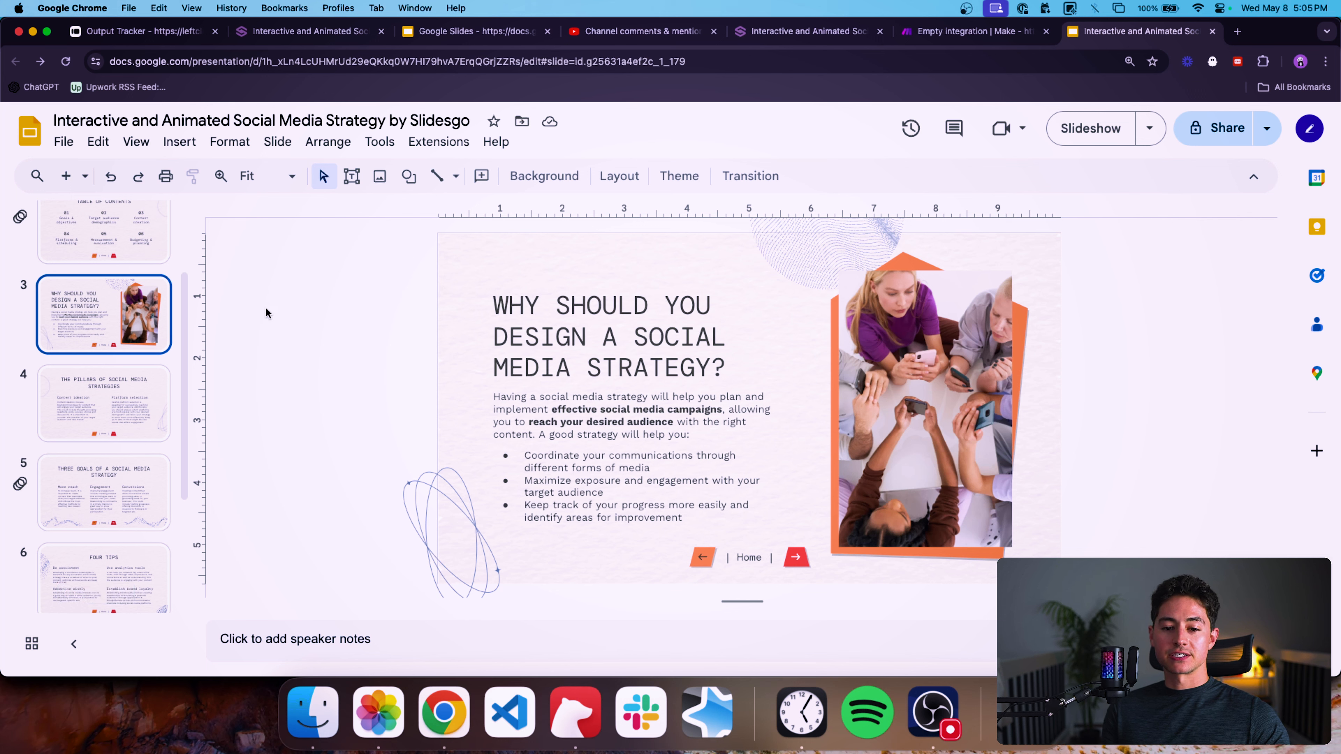
{"action": "scroll", "coordinate": [129, 280], "scroll_direction": "up", "scroll_amount": 3}
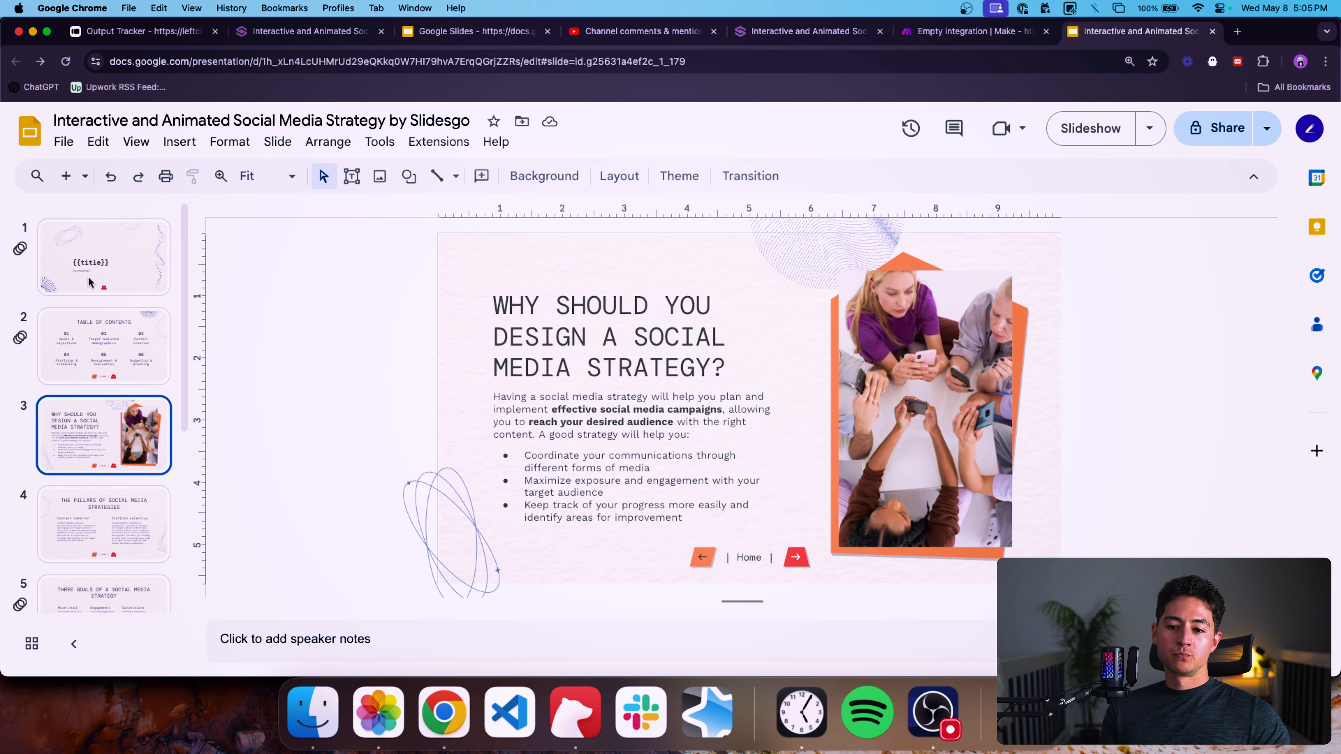
{"action": "left_click", "coordinate": [131, 334]}
{"action": "left_click", "coordinate": [123, 289]}
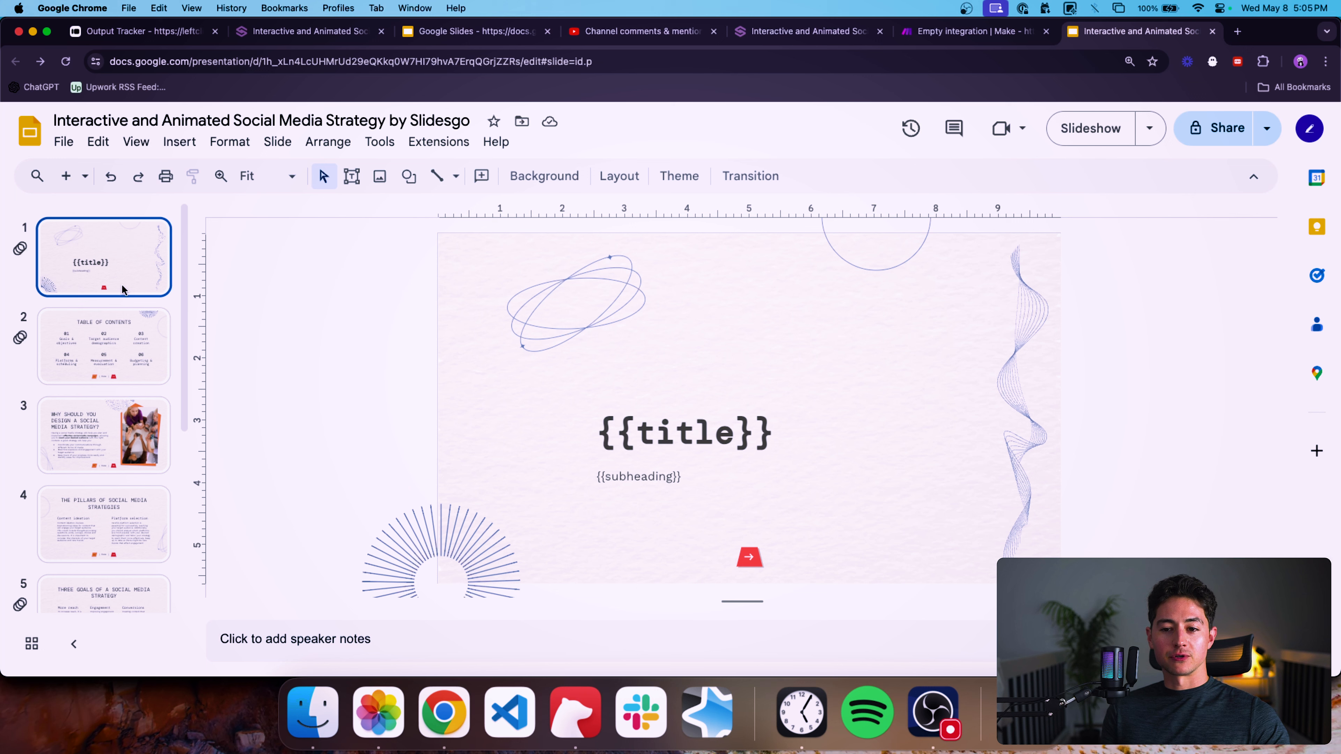
{"action": "scroll", "coordinate": [123, 288], "scroll_direction": "down", "scroll_amount": 5}
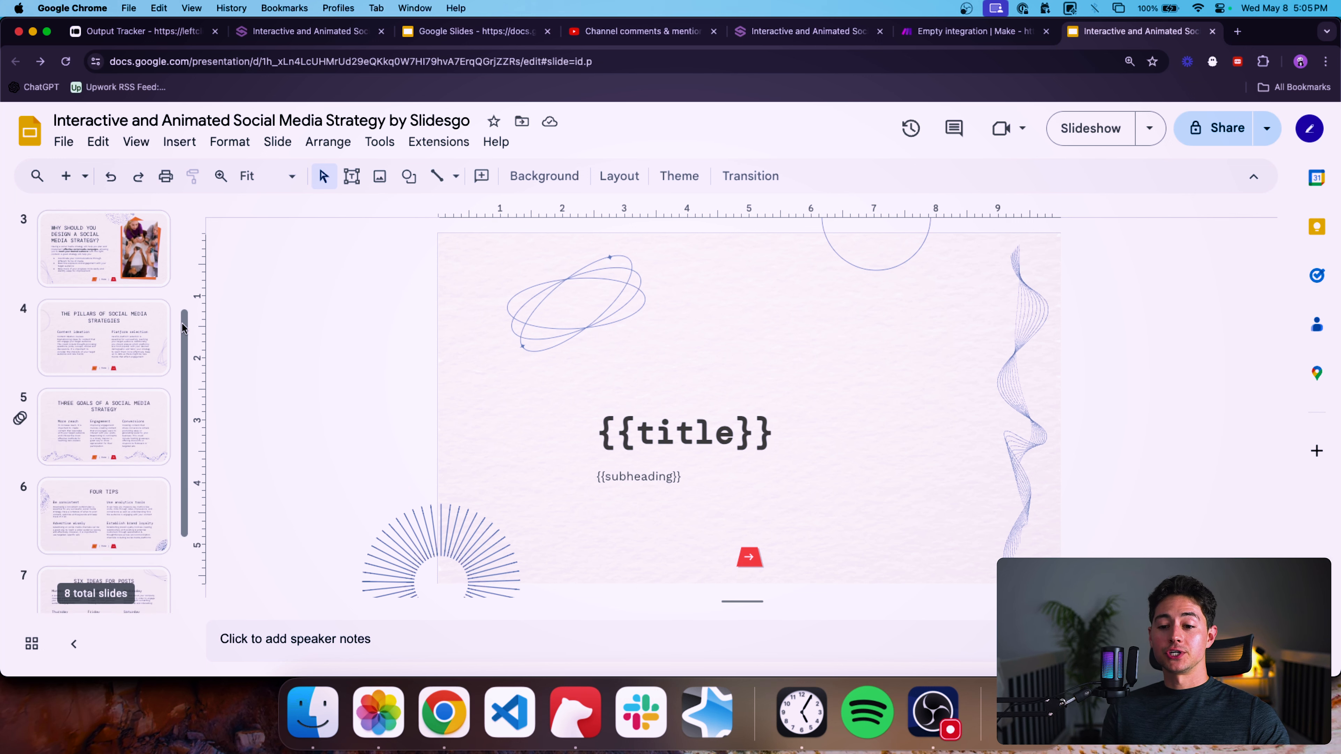
{"action": "scroll", "coordinate": [105, 338], "scroll_direction": "up", "scroll_amount": 5}
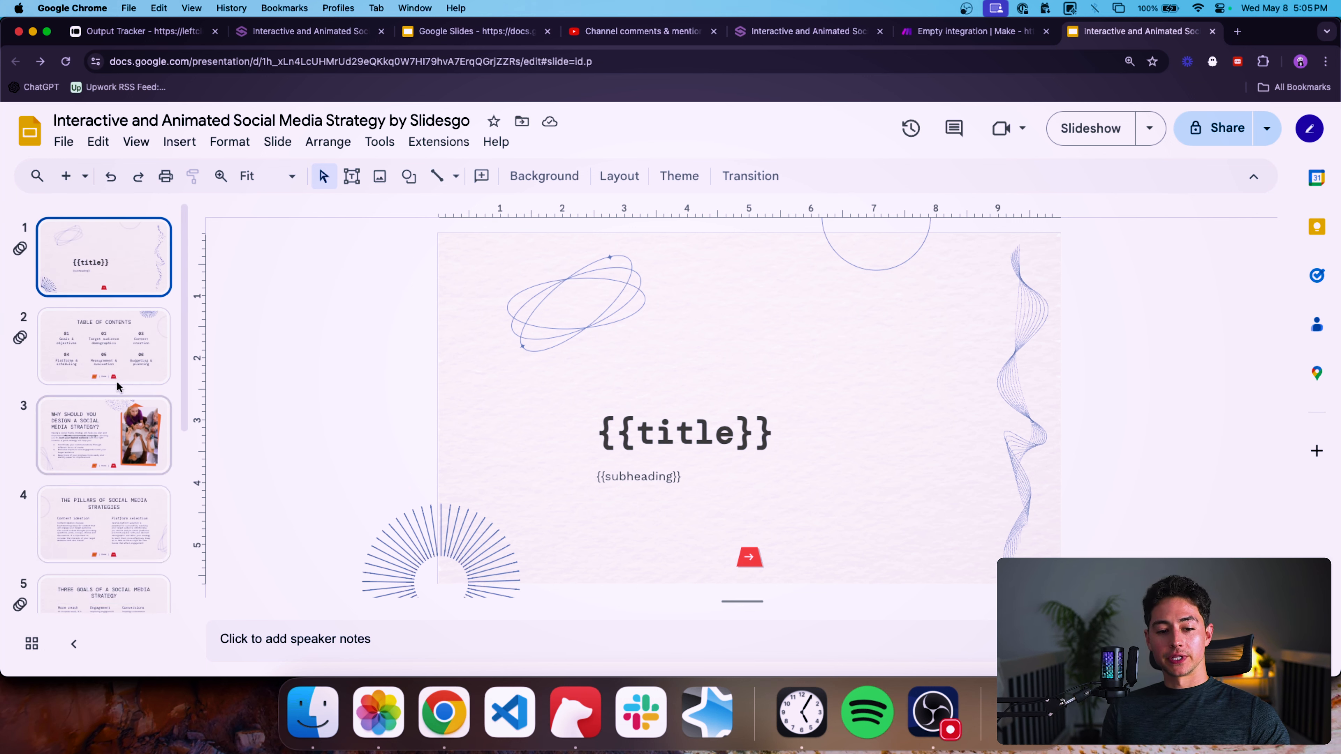
{"action": "scroll", "coordinate": [132, 317], "scroll_direction": "down", "scroll_amount": 5}
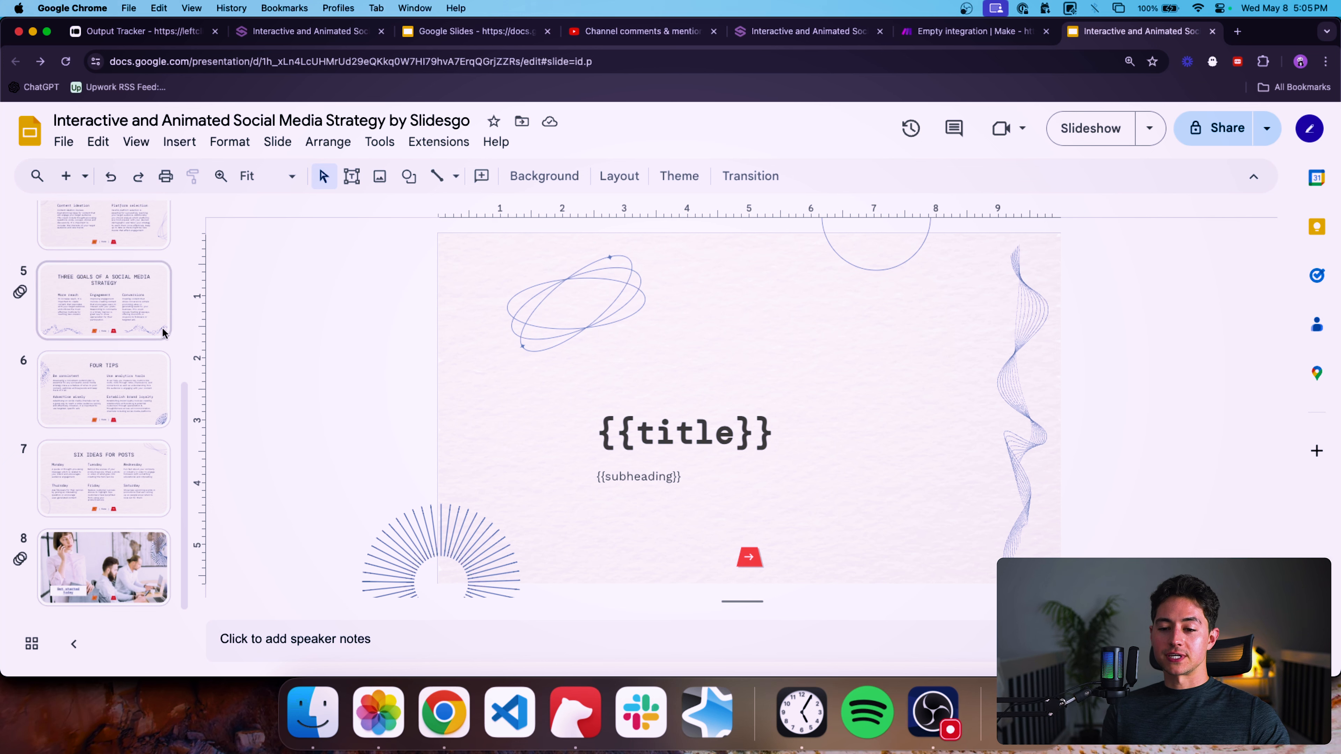
{"action": "scroll", "coordinate": [164, 333], "scroll_direction": "up", "scroll_amount": 5}
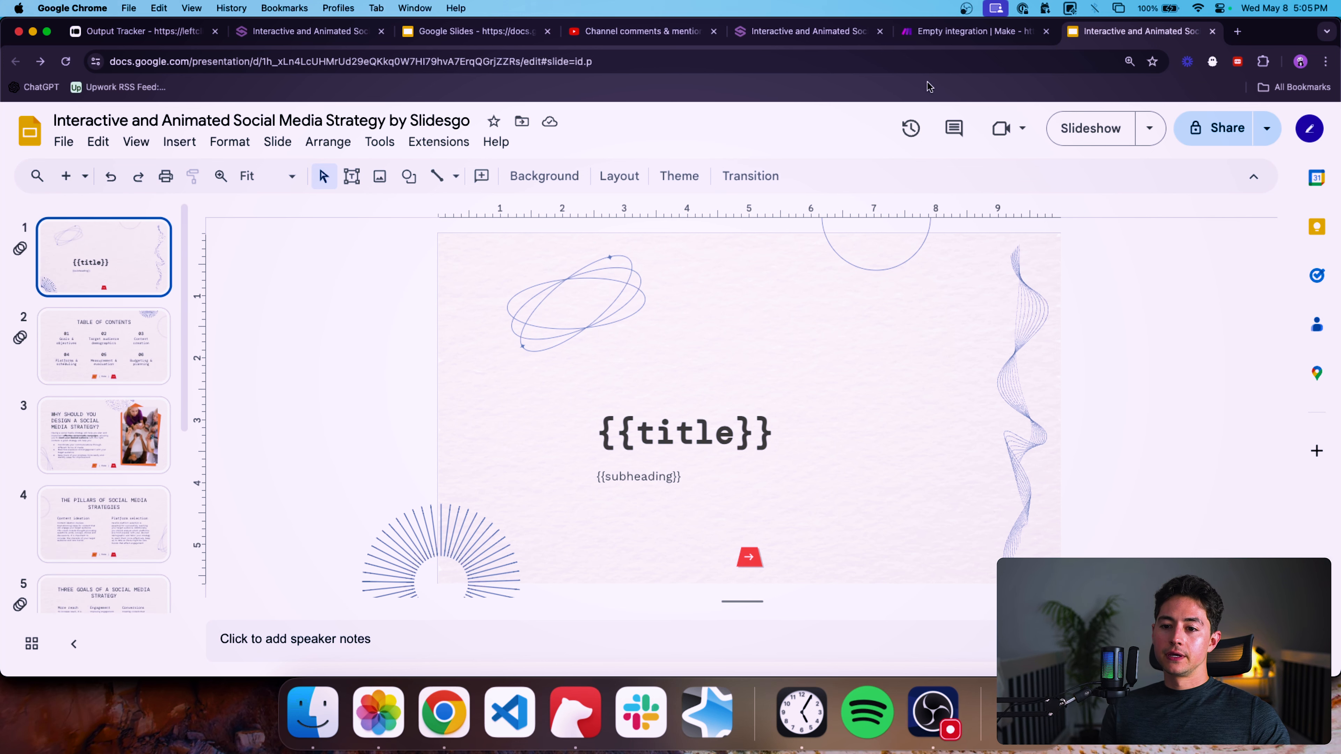
Switch to the Make scenario and add an OpenAI (ChatGPT, Whisper, DALL-E) Create a Completion module before the Google Slides module.
{"action": "left_click", "coordinate": [929, 31]}
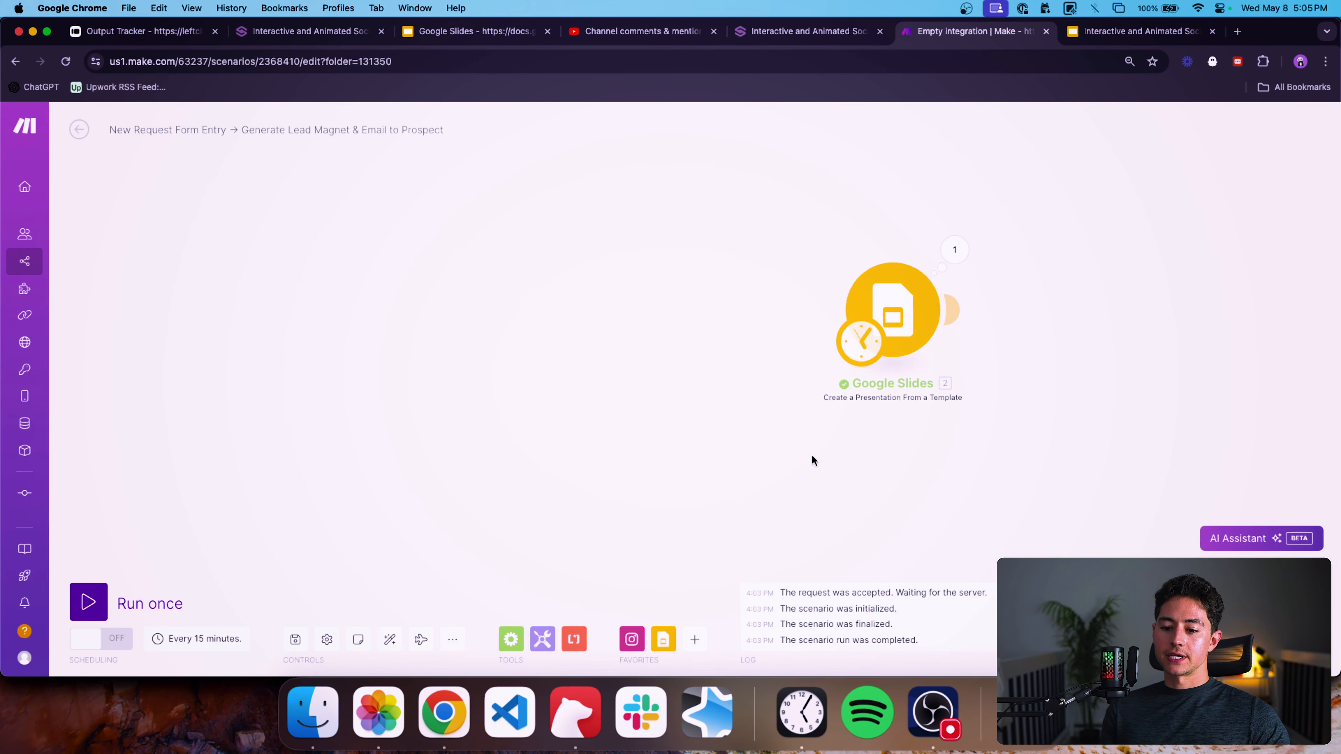
{"action": "left_click", "coordinate": [694, 639]}
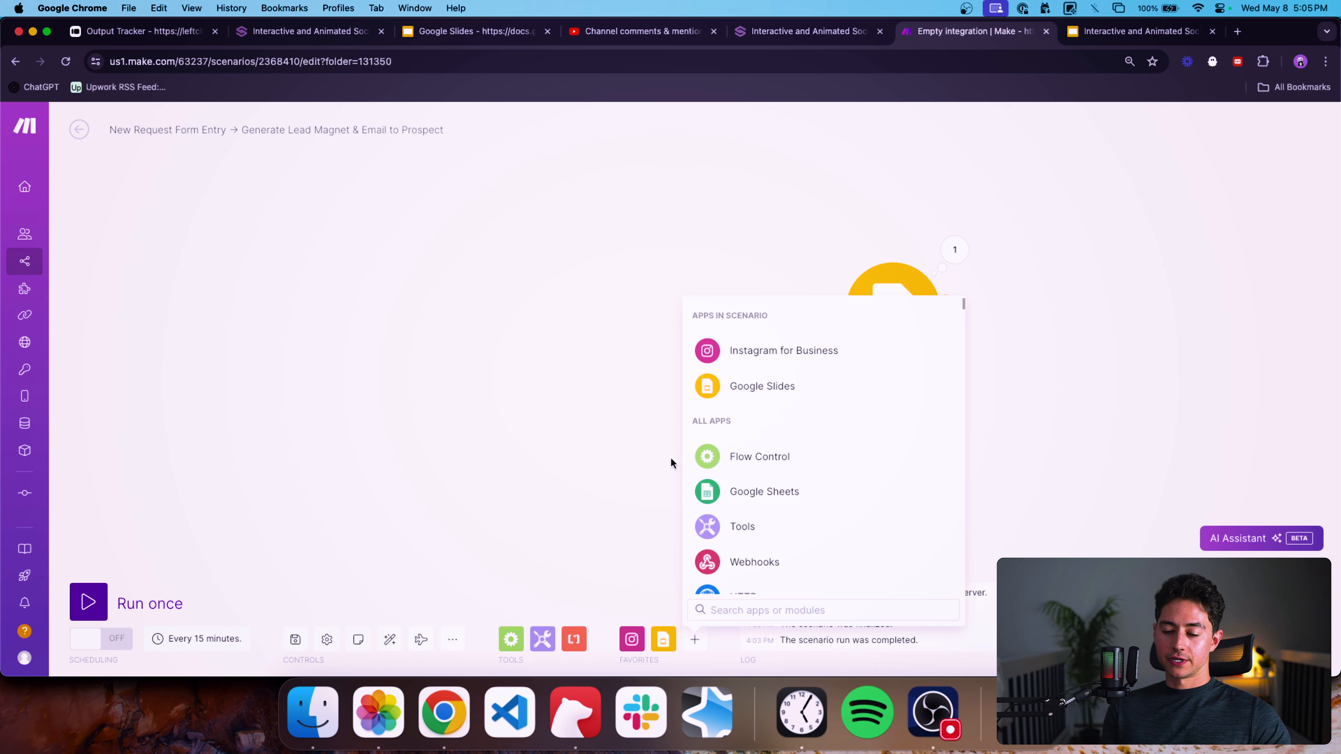
{"action": "type", "text": "openai"}
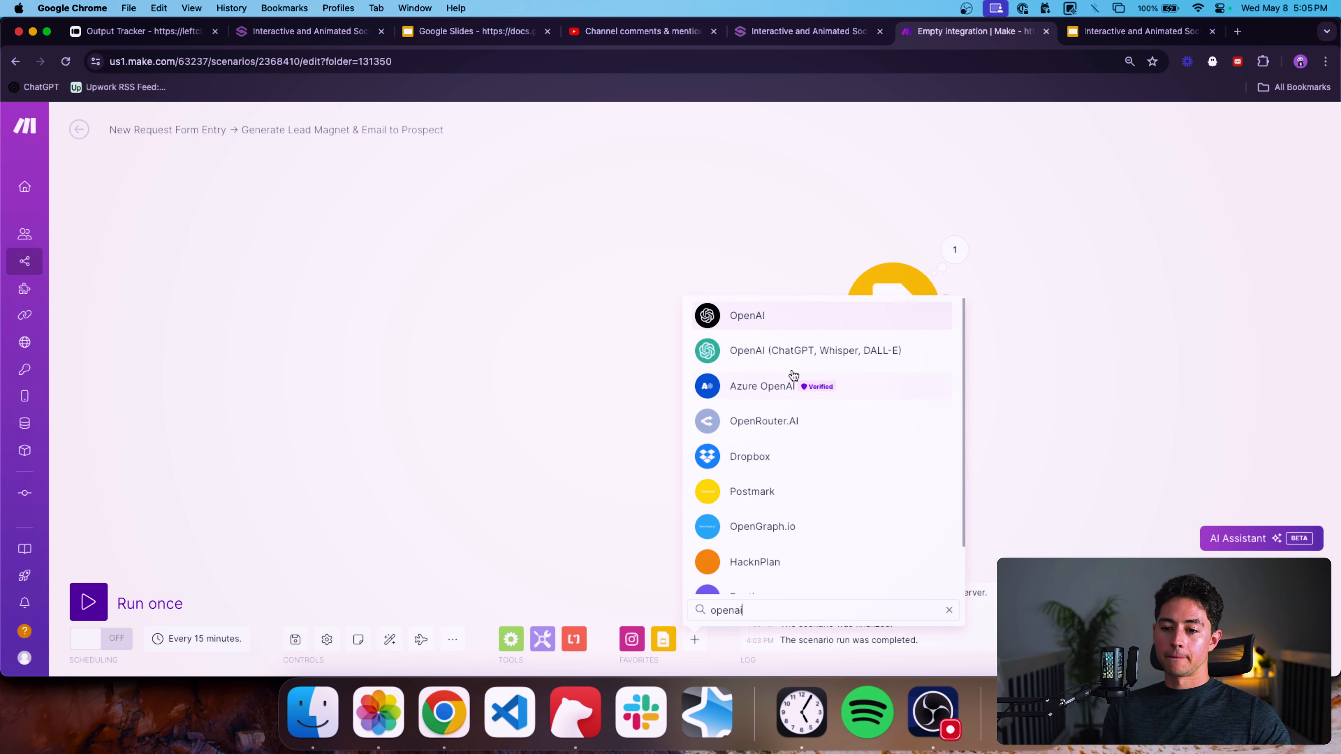
{"action": "left_click", "coordinate": [808, 350]}
{"action": "scroll", "coordinate": [798, 441], "scroll_direction": "down", "scroll_amount": 1}
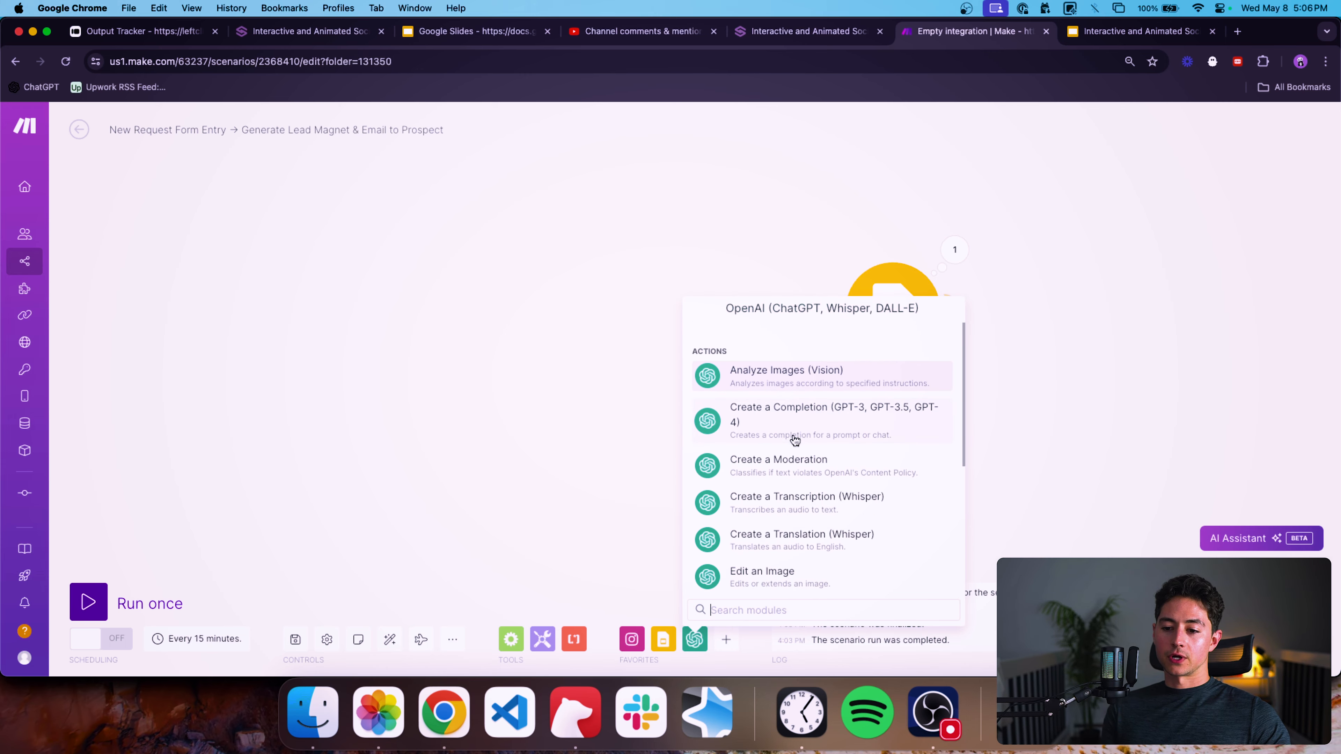
{"action": "left_click", "coordinate": [796, 440]}
{"action": "left_click_drag", "start_coordinate": [797, 437], "coordinate": [719, 360]}
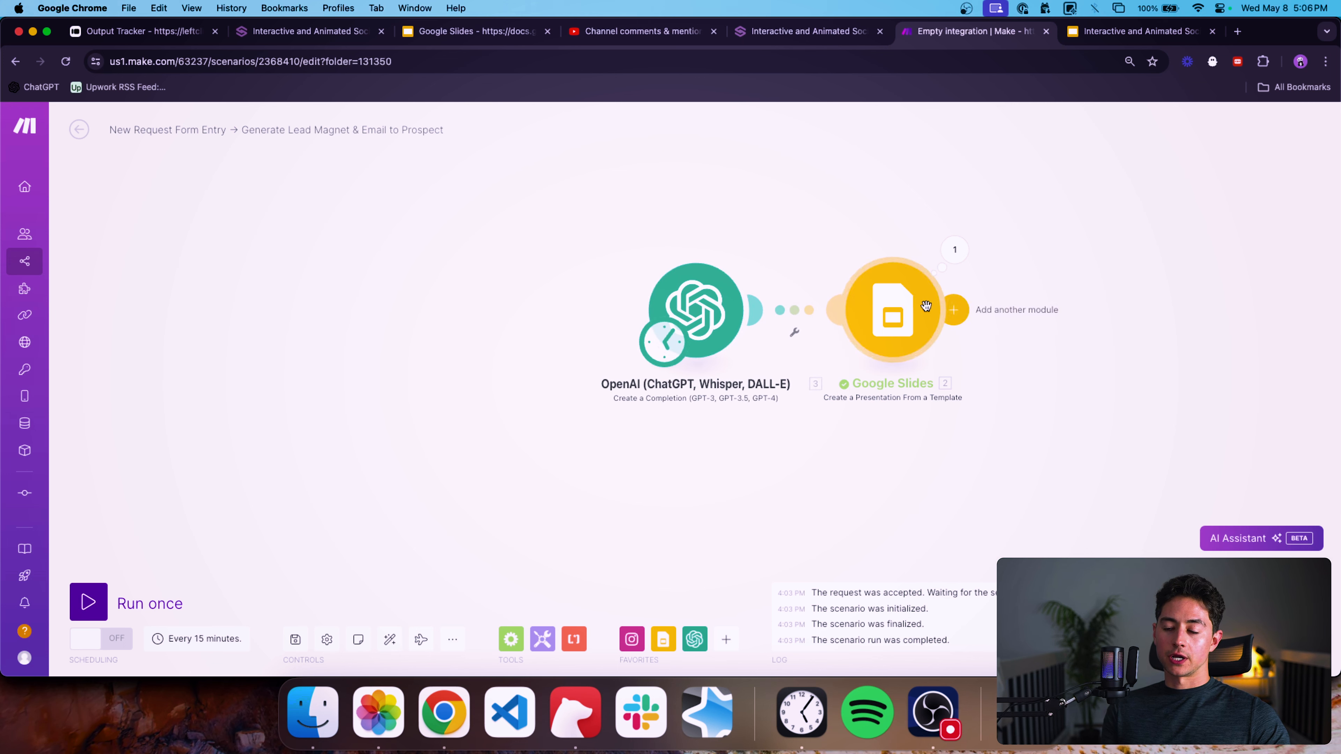
Set the OpenAI module's method to Create a Chat Completion (GPT Models) and the model to gpt-4-turbo.
{"action": "left_click", "coordinate": [706, 305]}
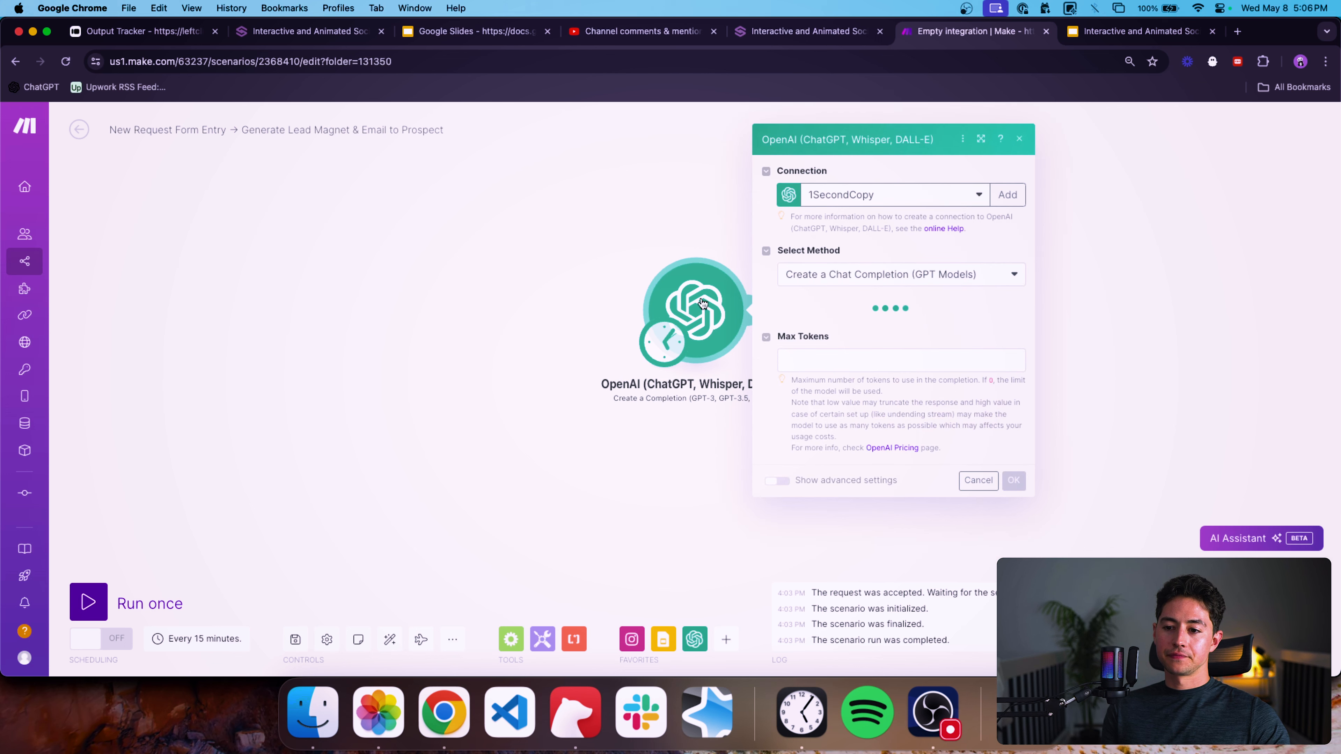
{"action": "left_click", "coordinate": [880, 264]}
{"action": "left_click", "coordinate": [885, 279]}
{"action": "left_click", "coordinate": [875, 310]}
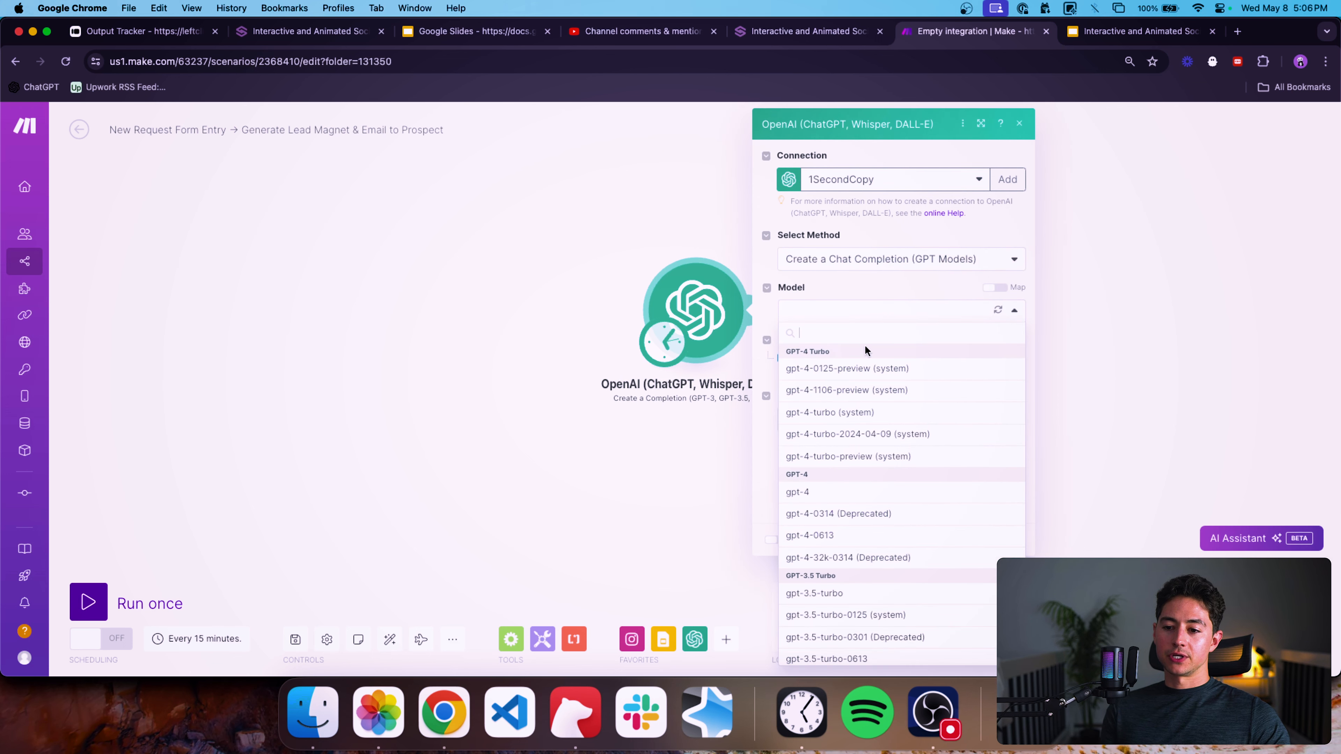
{"action": "left_click", "coordinate": [867, 411]}
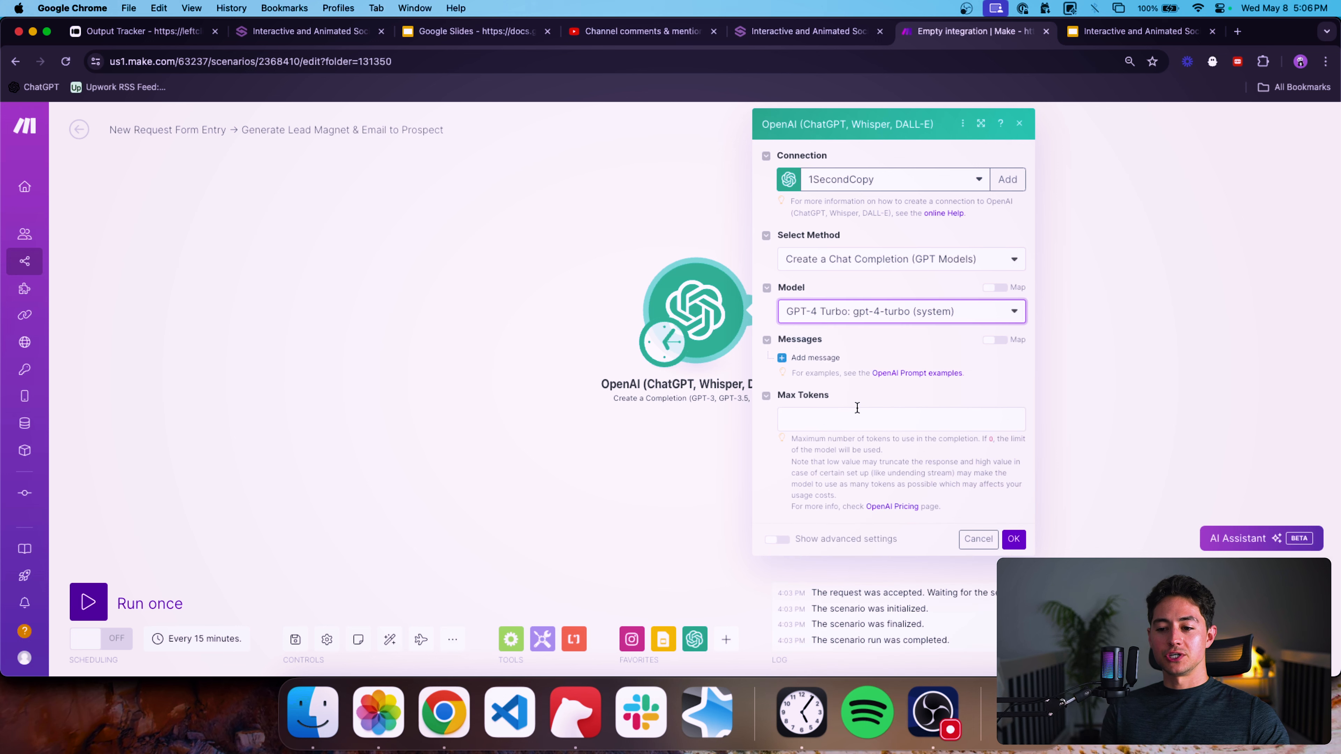
Set the first message's role to System with content "You are a helpful, intelligent writing assistant.".
{"action": "scroll", "coordinate": [899, 377], "scroll_direction": "down", "scroll_amount": 1}
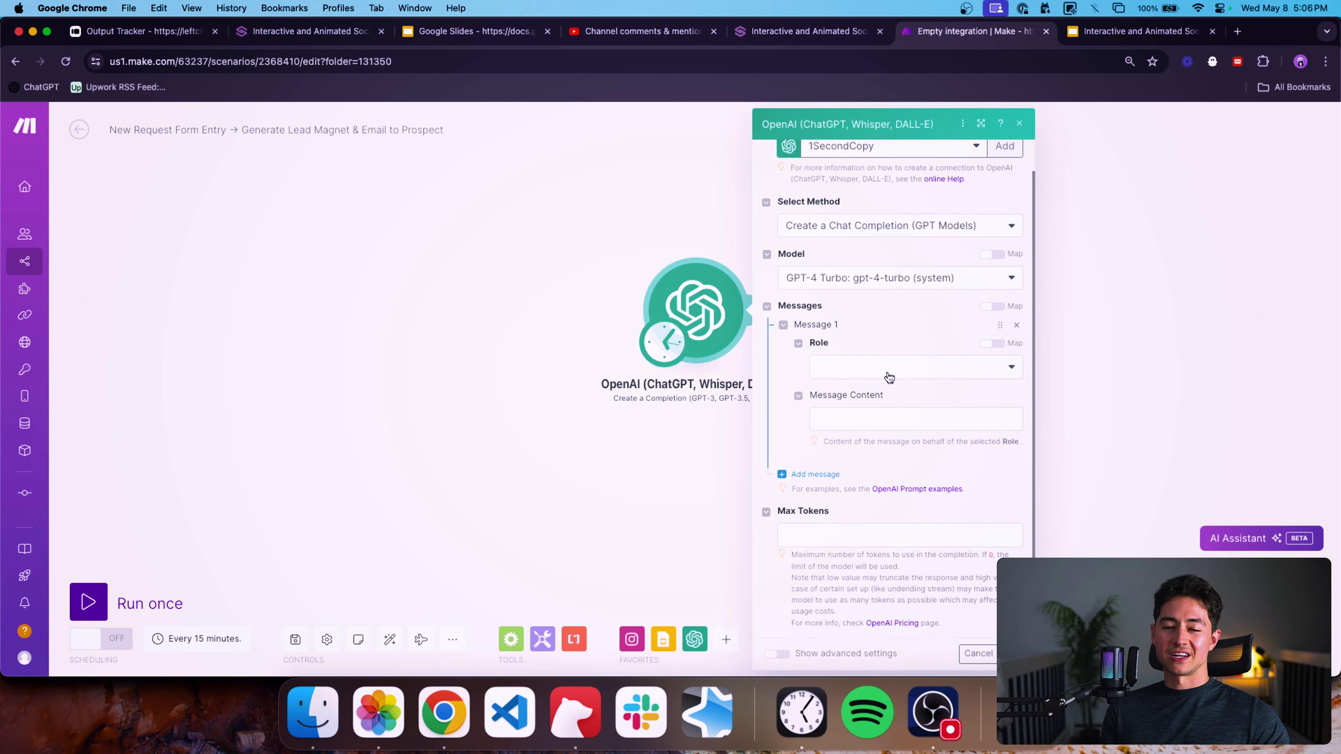
{"action": "left_click", "coordinate": [888, 376]}
{"action": "left_click", "coordinate": [876, 390]}
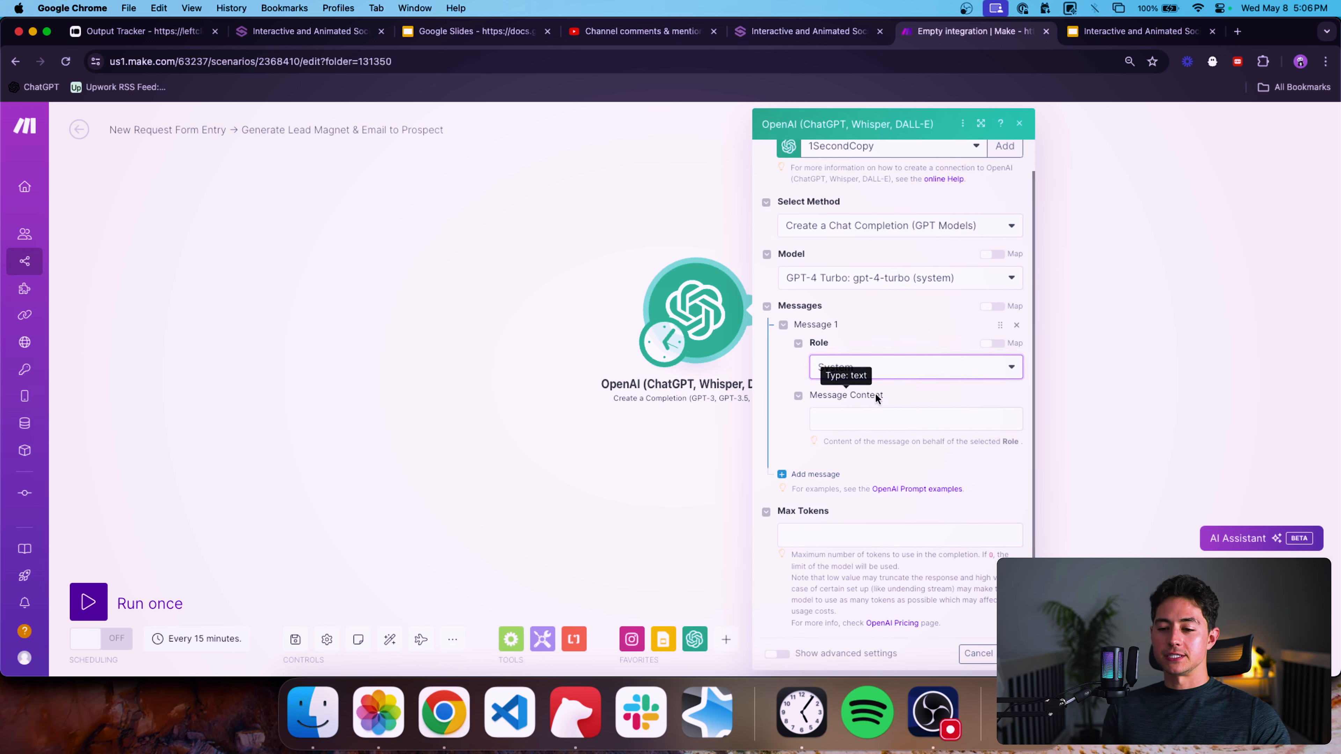
{"action": "left_click", "coordinate": [886, 417]}
{"action": "type", "text": "You are a helpful, intelligent"}
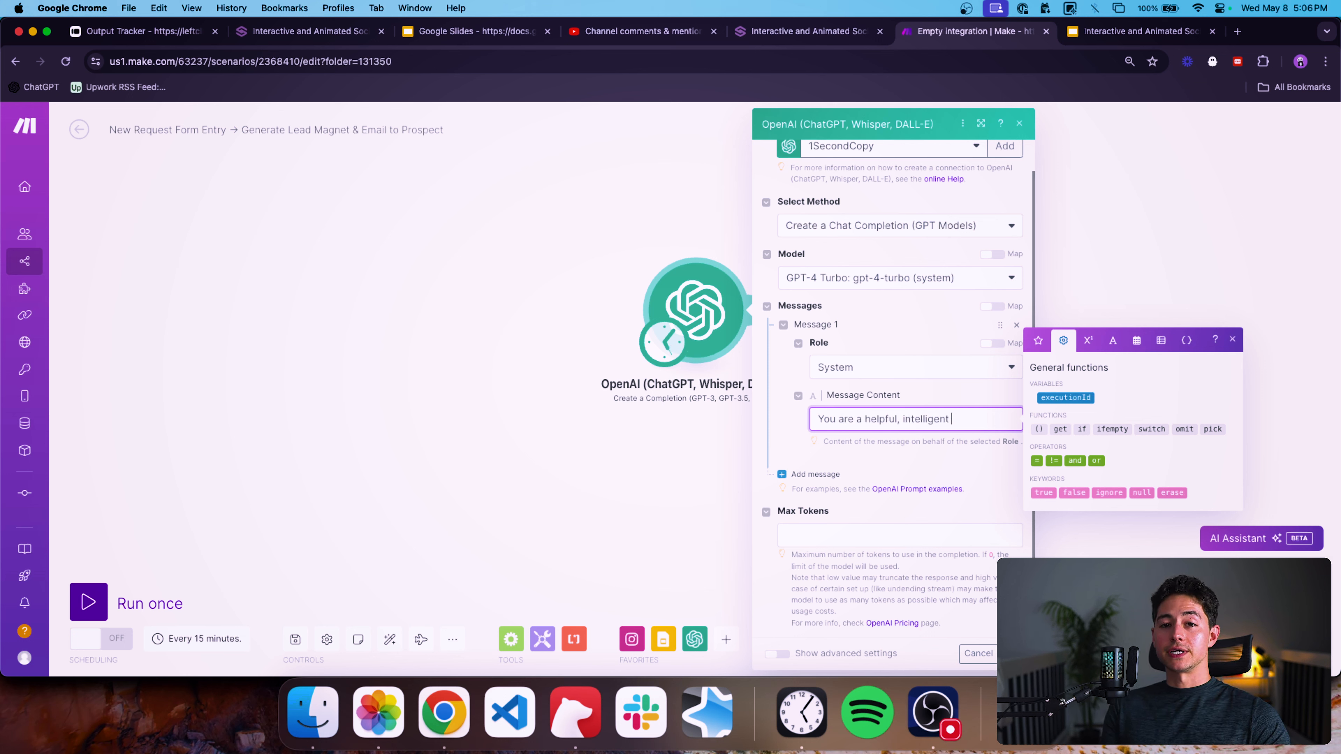
{"action": "type", "text": " writing assistant."}
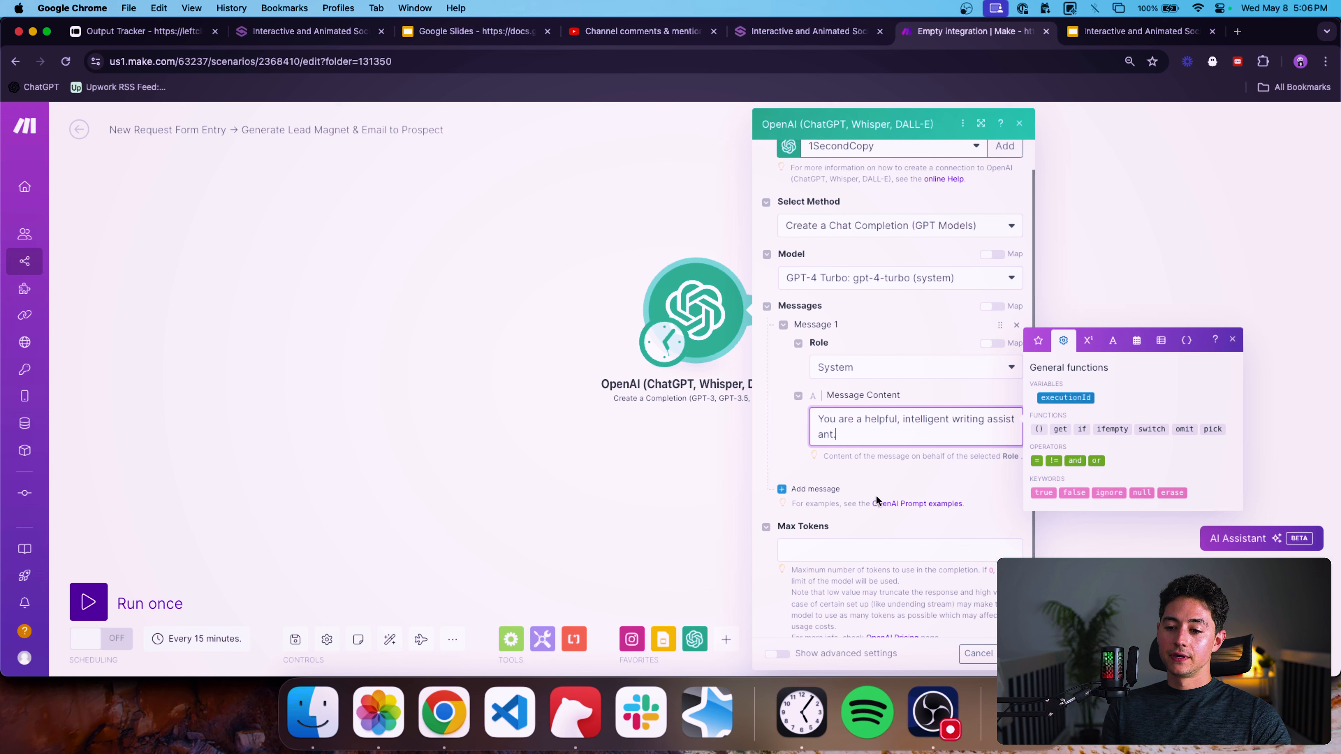
Add a second message and set its role to User.
{"action": "left_click", "coordinate": [827, 492]}
{"action": "scroll", "coordinate": [910, 483], "scroll_direction": "down", "scroll_amount": 3}
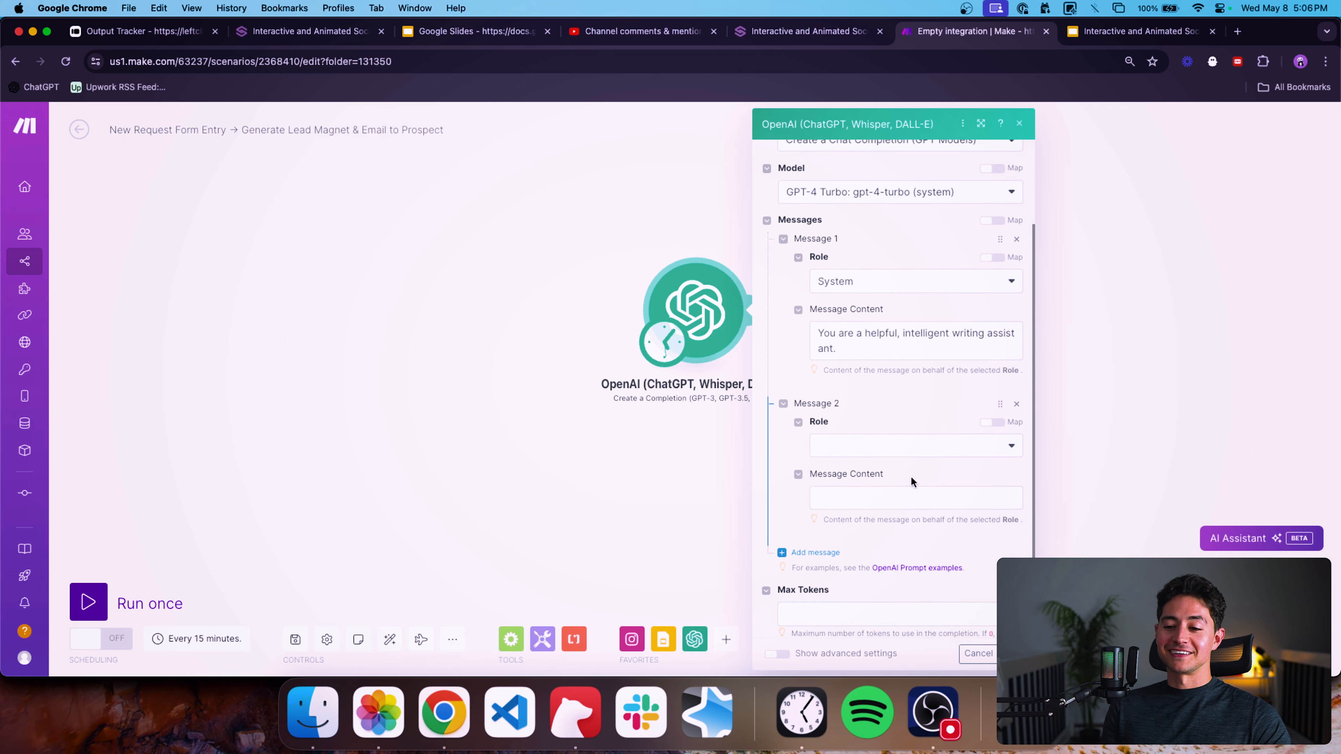
{"action": "left_click", "coordinate": [881, 370]}
{"action": "left_click", "coordinate": [864, 412]}
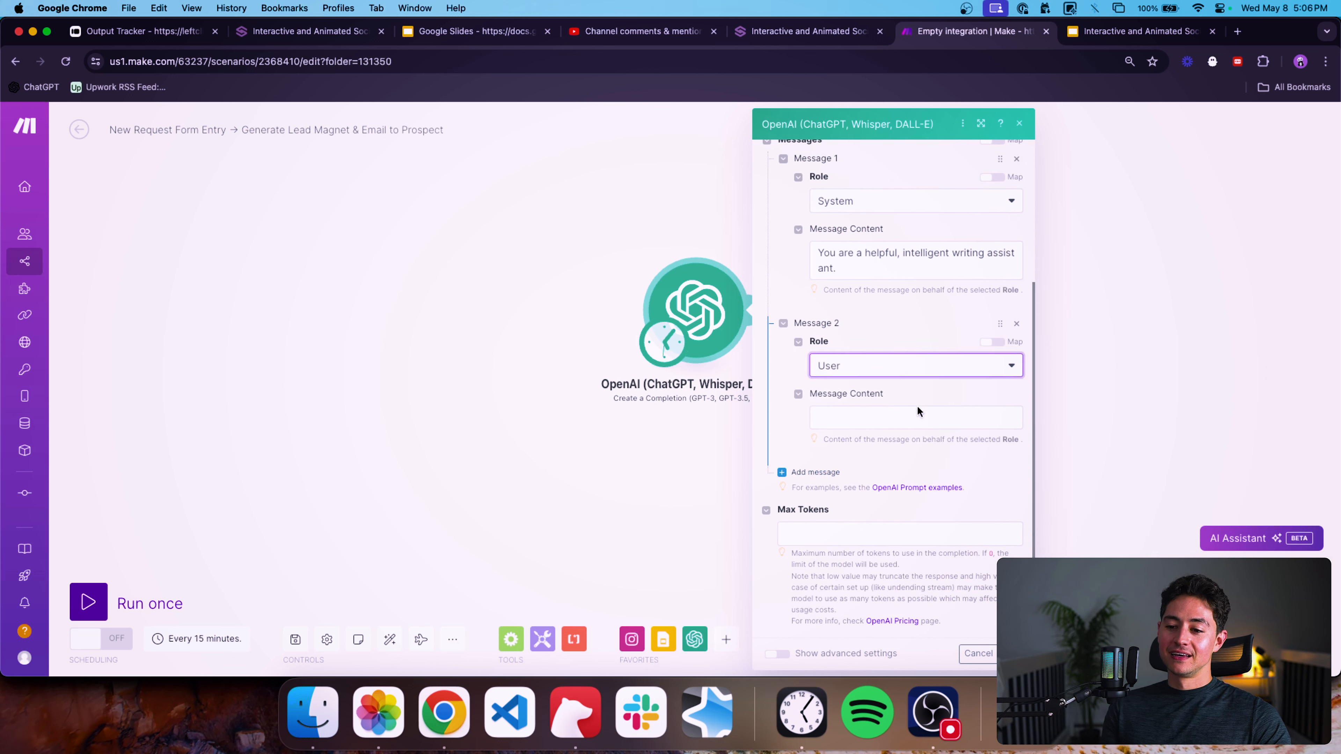
{"action": "scroll", "coordinate": [891, 432], "scroll_direction": "up", "scroll_amount": 1}
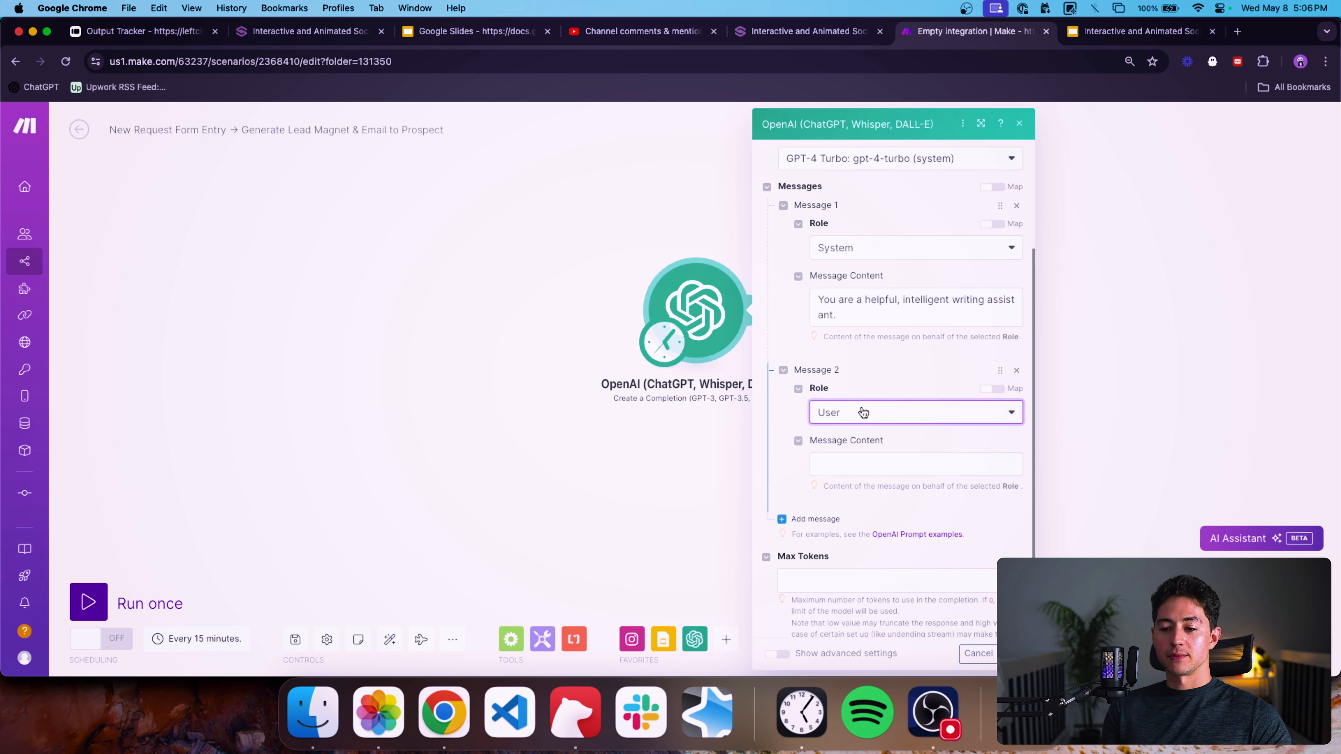
{"action": "scroll", "coordinate": [931, 354], "scroll_direction": "up", "scroll_amount": 1}
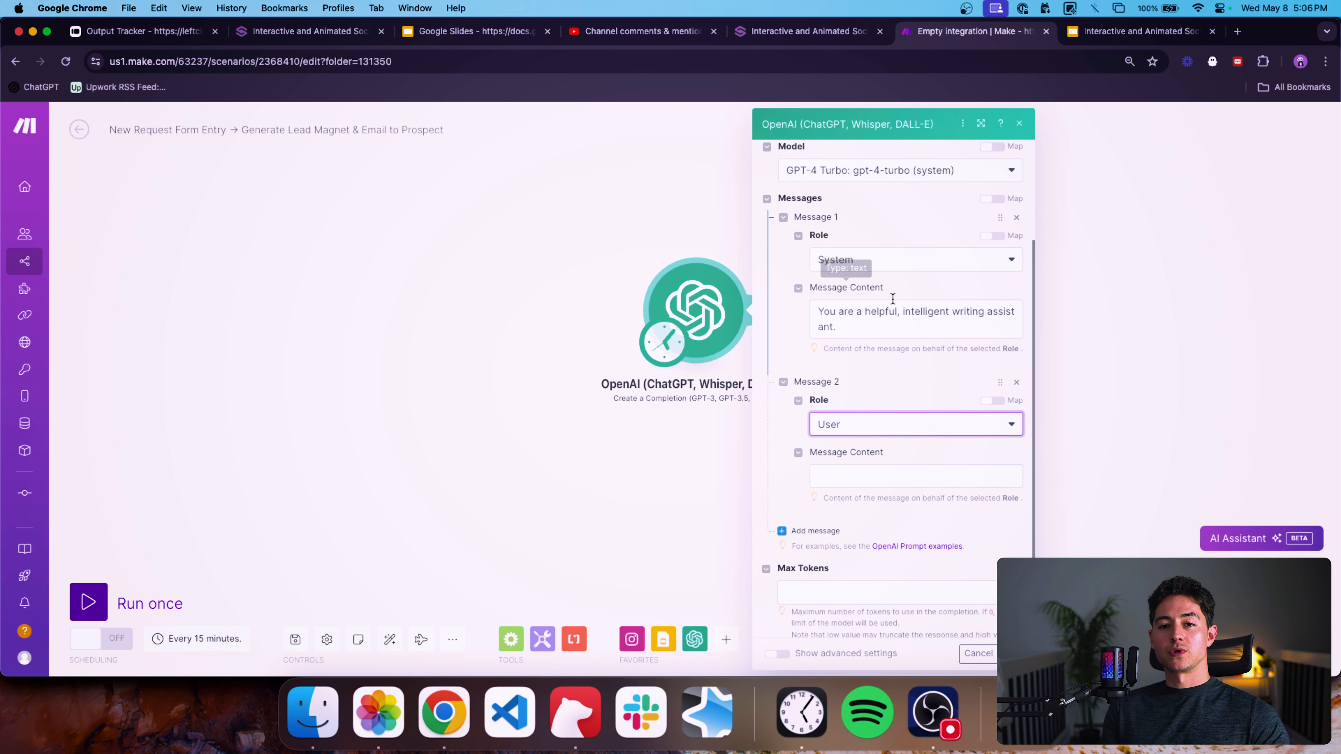
{"action": "scroll", "coordinate": [893, 299], "scroll_direction": "down", "scroll_amount": 2}
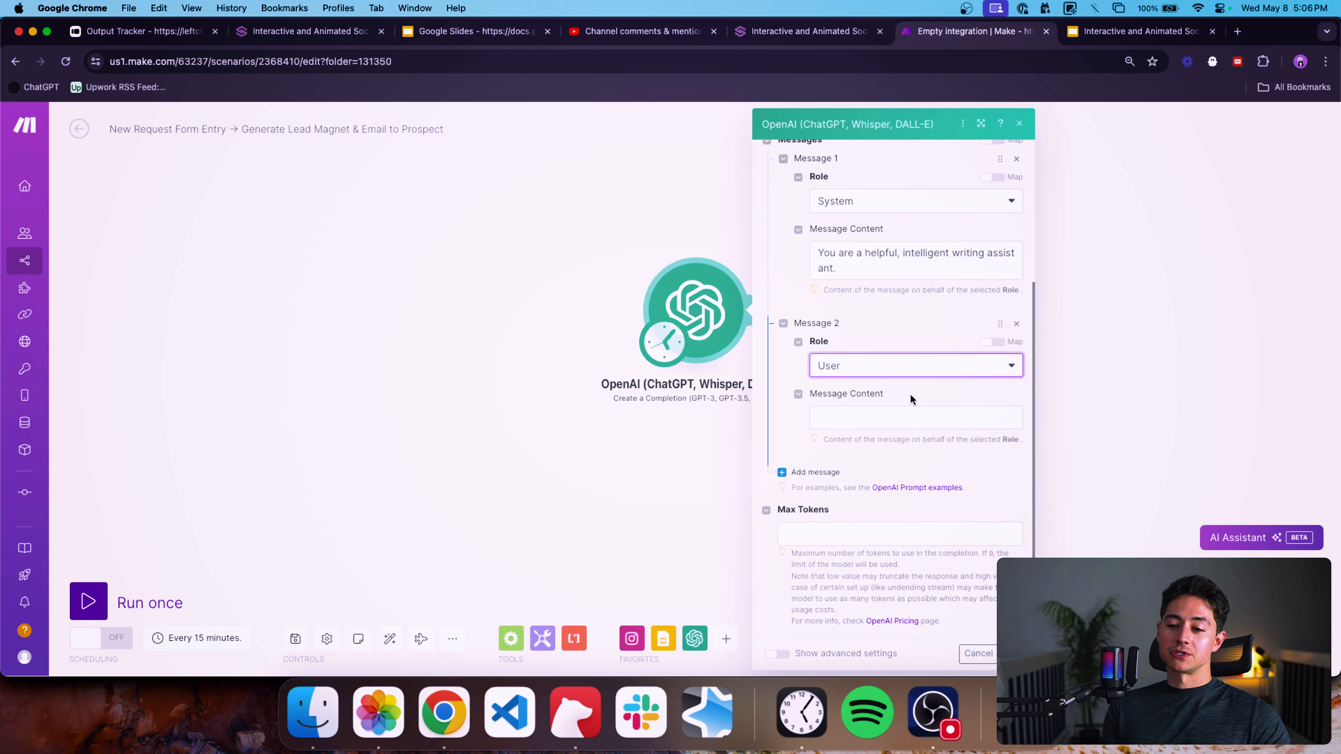
Add a third empty message below the User message.
{"action": "left_click", "coordinate": [895, 421]}
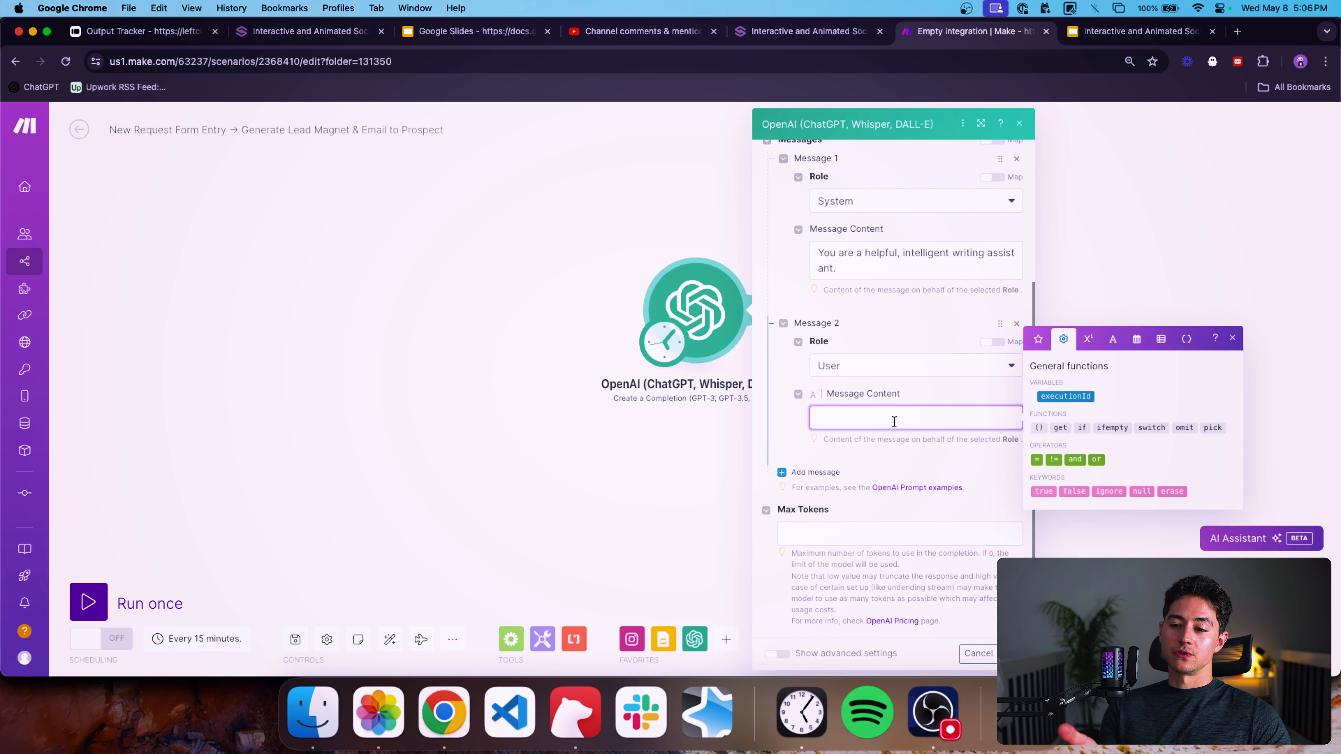
{"action": "left_click", "coordinate": [897, 475]}
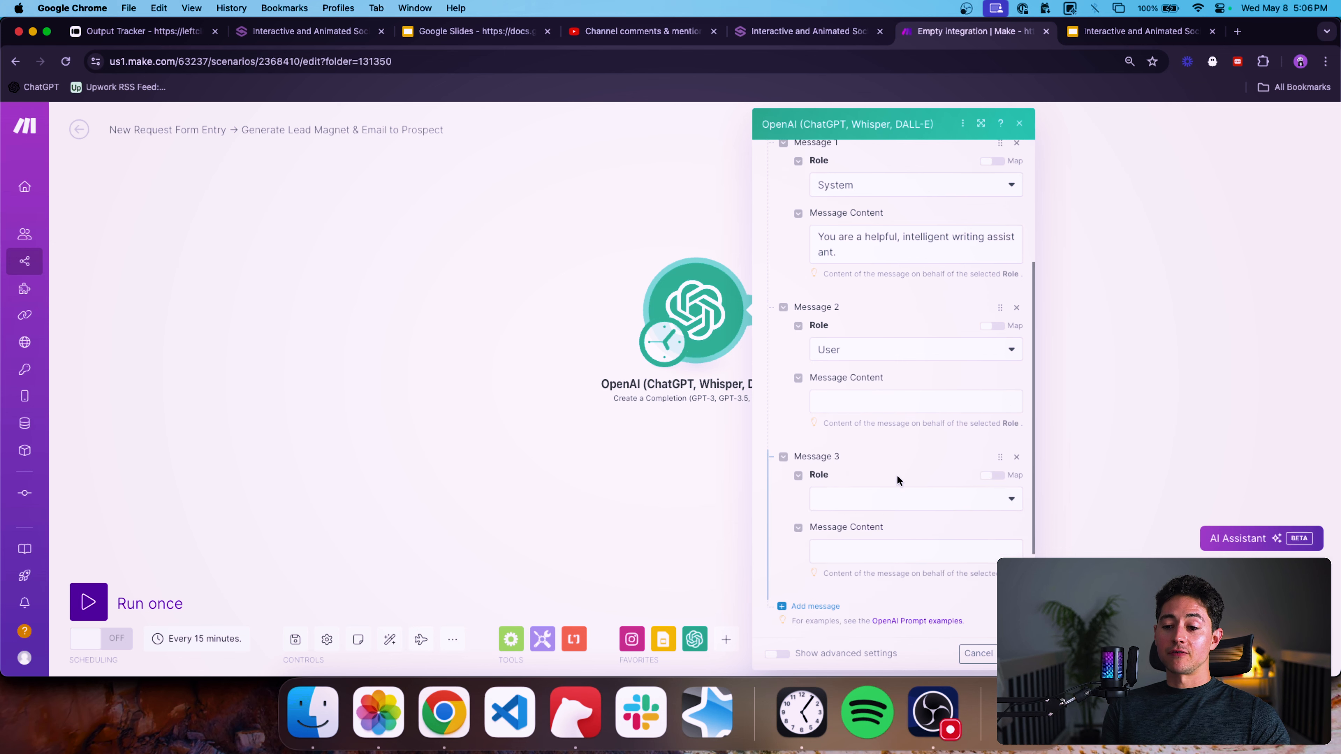
{"action": "scroll", "coordinate": [897, 475], "scroll_direction": "down", "scroll_amount": 5}
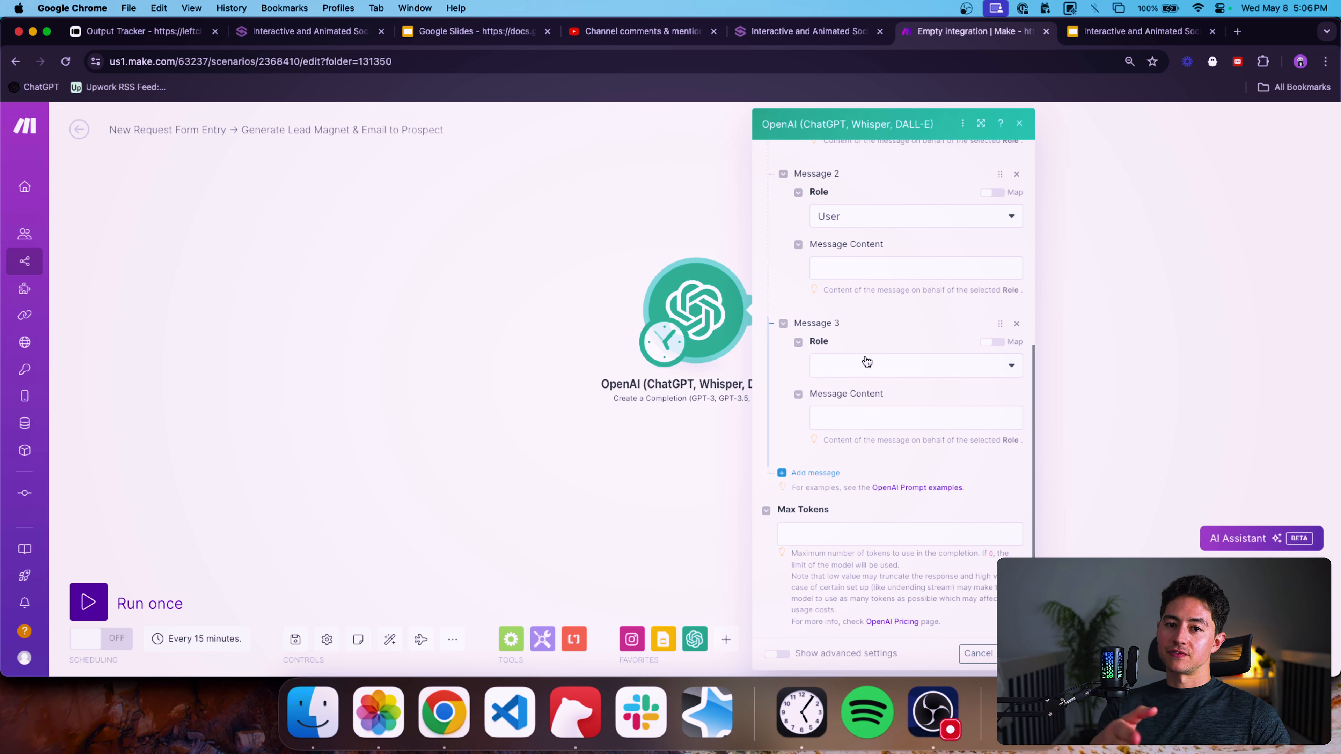
{"action": "scroll", "coordinate": [914, 380], "scroll_direction": "up", "scroll_amount": 3}
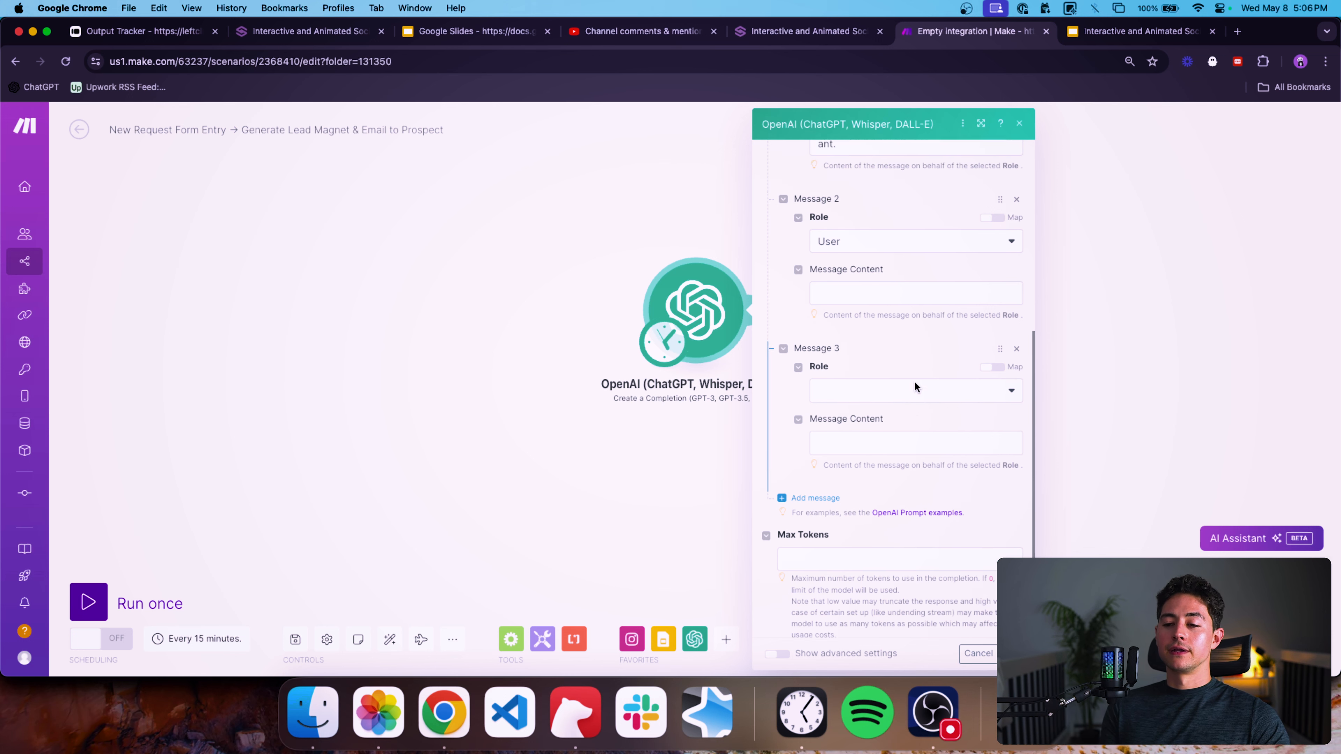
{"action": "scroll", "coordinate": [927, 310], "scroll_direction": "up", "scroll_amount": 3}
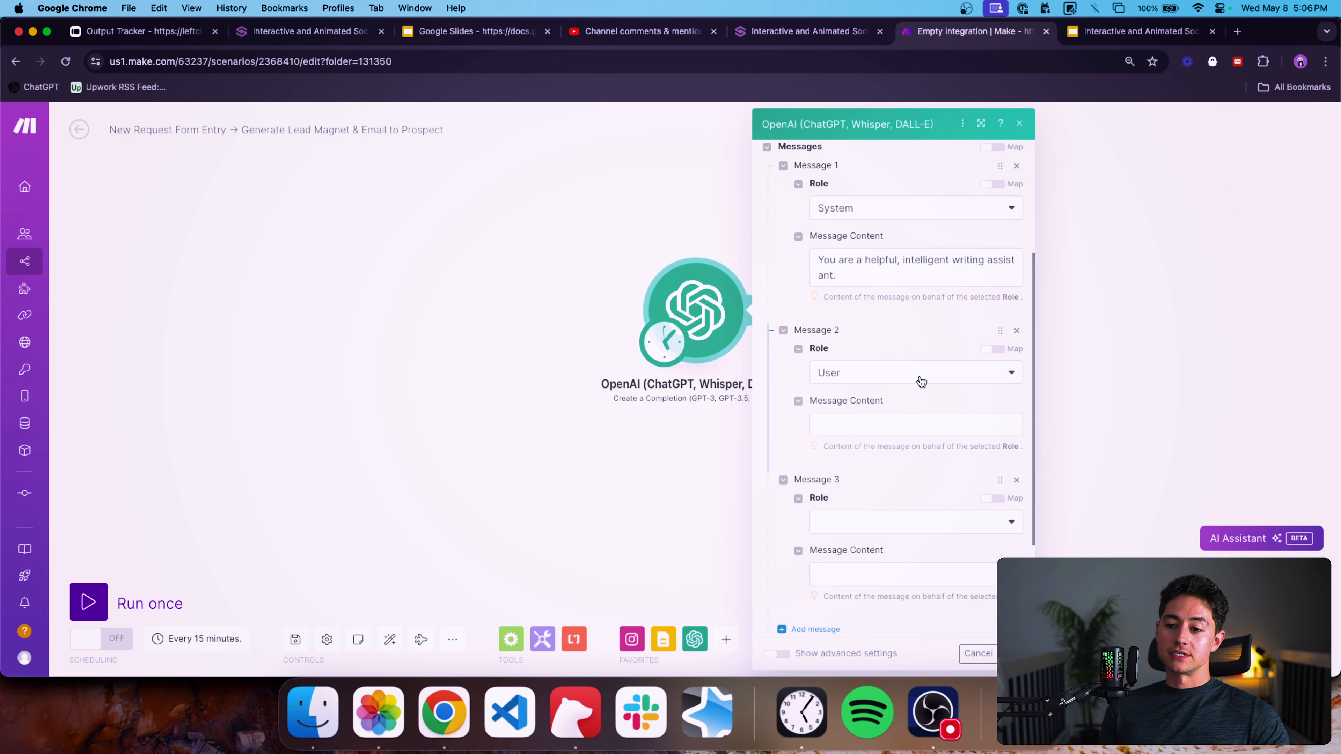
Enter the second message's content "Using the following input, generate high quality copy for a lead magnet in JSON.".
{"action": "left_click", "coordinate": [916, 420]}
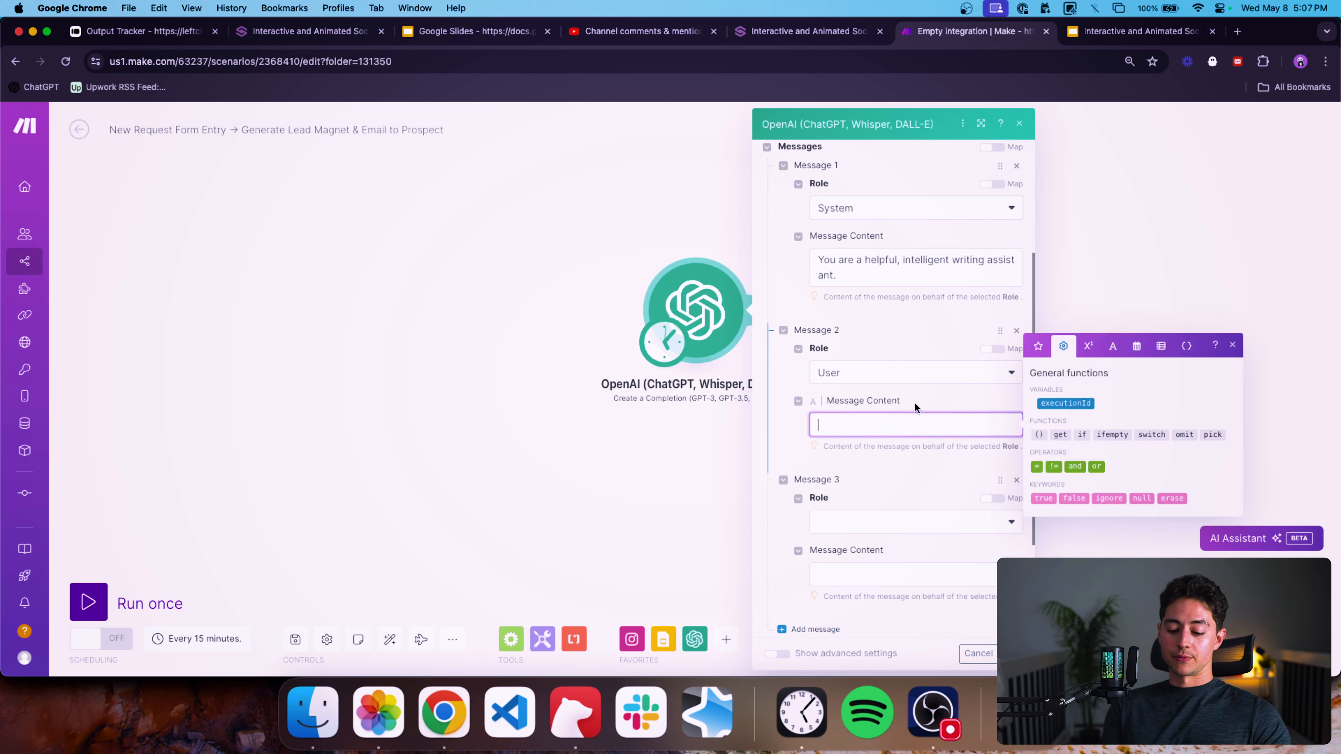
{"action": "type", "text": "Using the following in"}
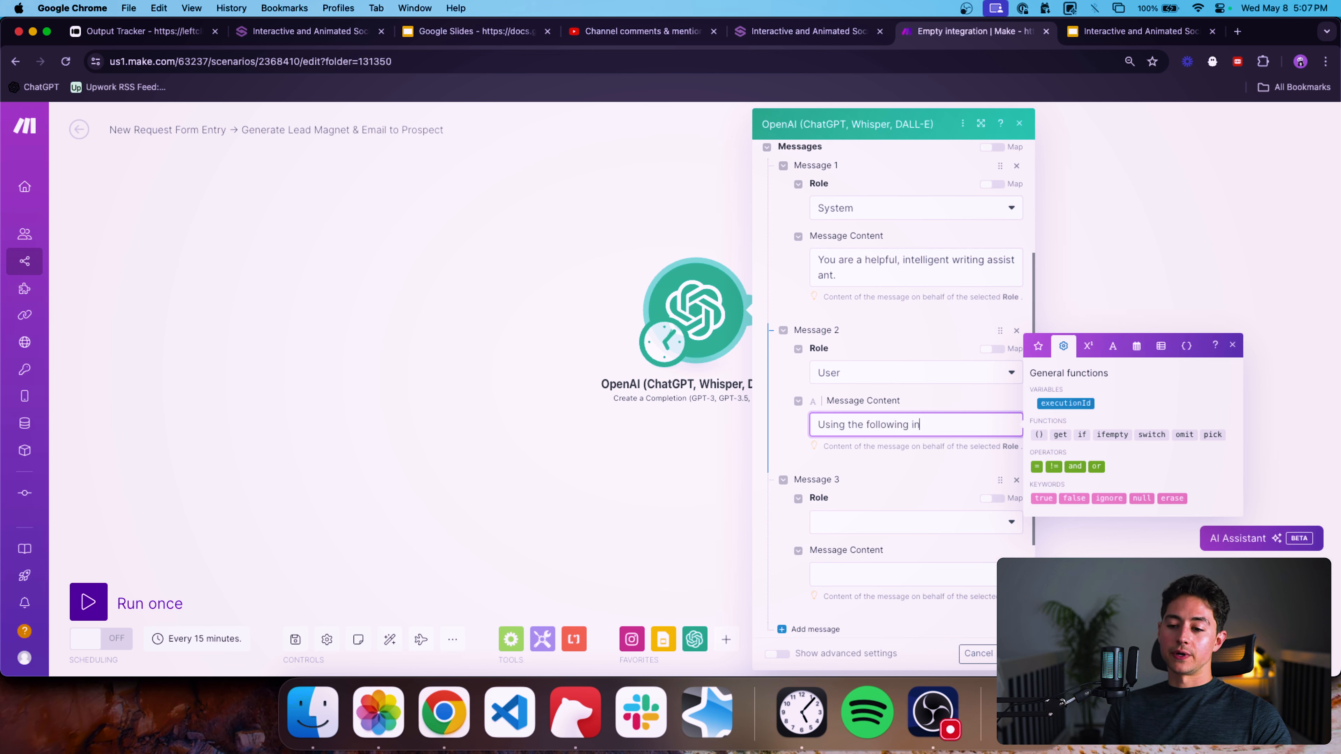
{"action": "type", "text": "put, generate"}
{"action": "scroll", "coordinate": [973, 377], "scroll_direction": "down", "scroll_amount": 2}
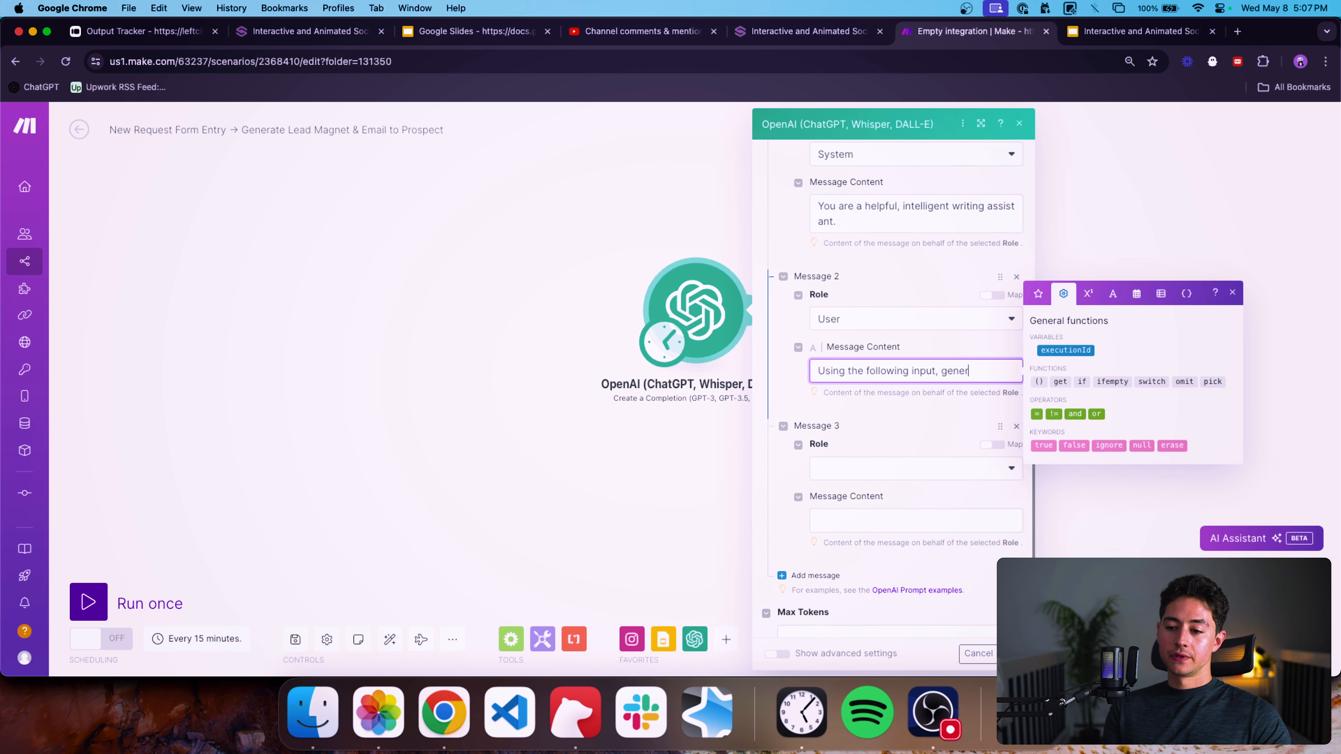
{"action": "type", "text": "a high quality"}
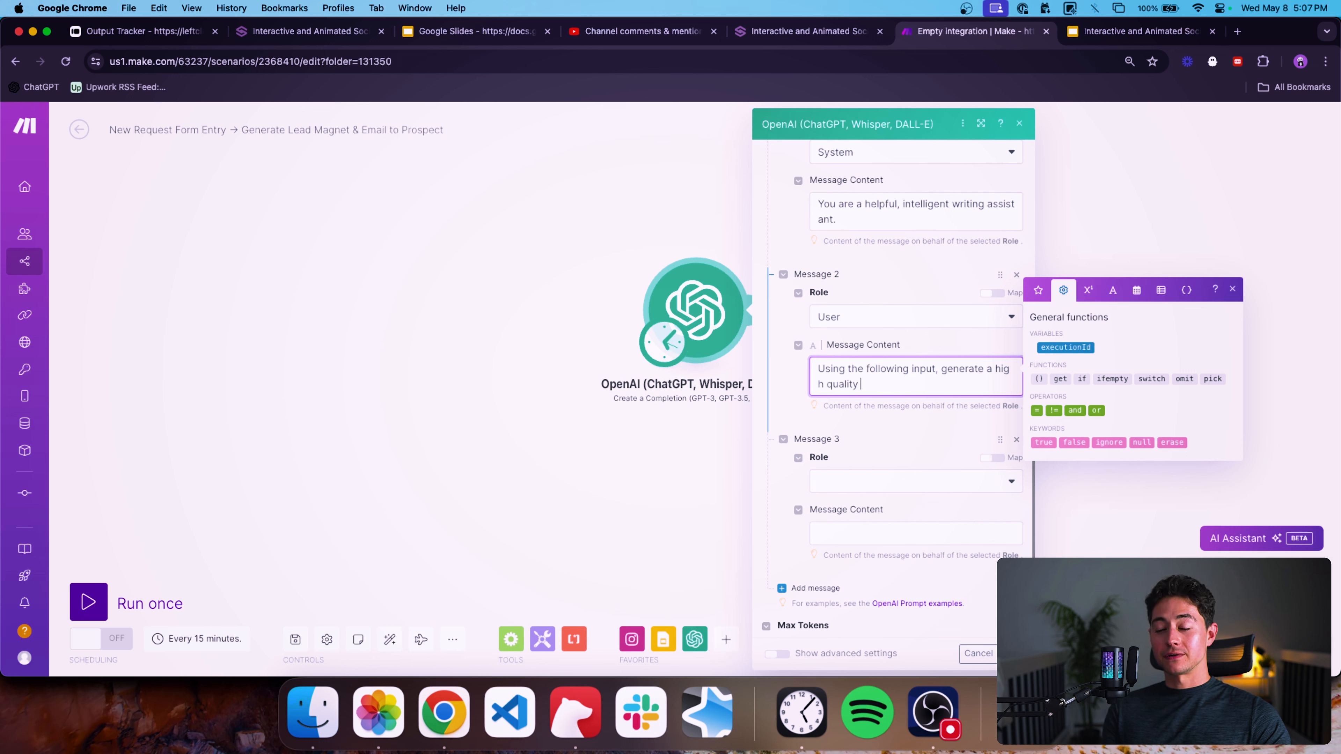
{"action": "type", "text": "lead magnet"}
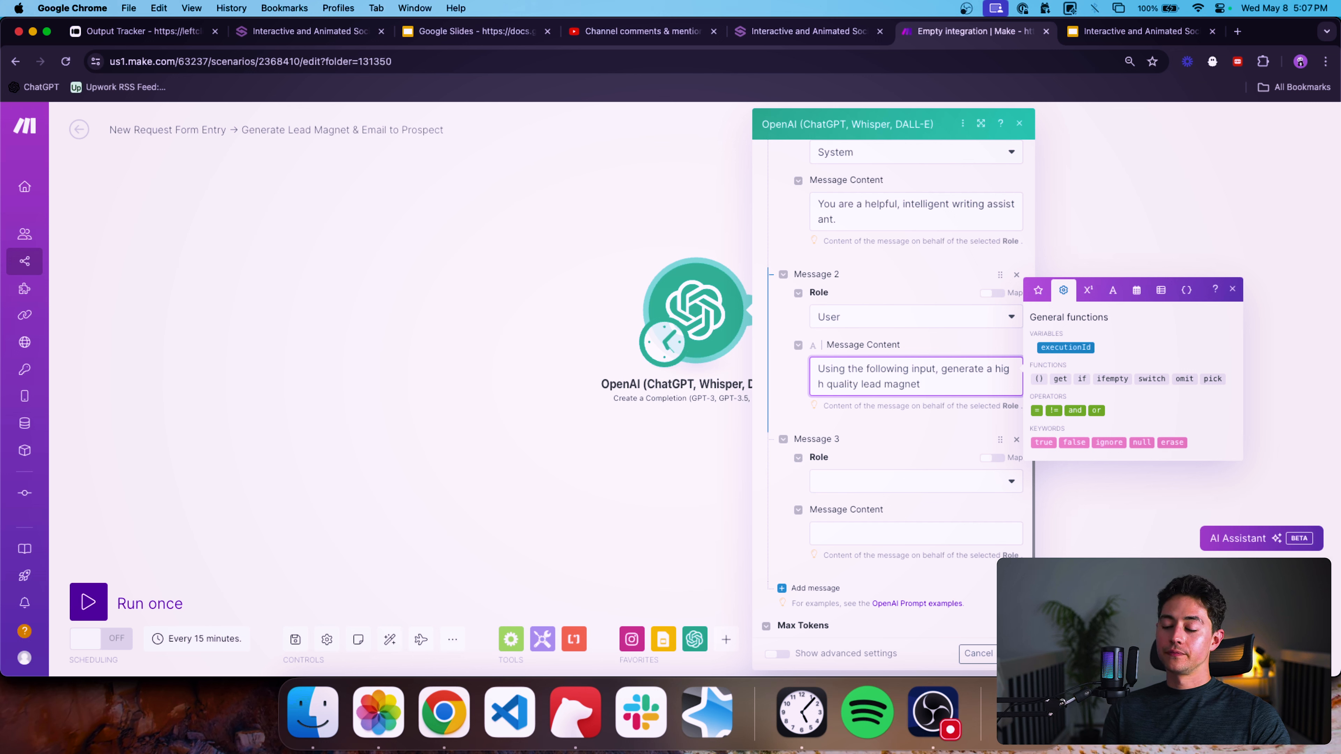
{"action": "key", "text": "alt+Right"}
{"action": "key", "text": "alt+Right"}
{"action": "key", "text": "BackSpace"}
{"action": "key", "text": "BackSpace"}
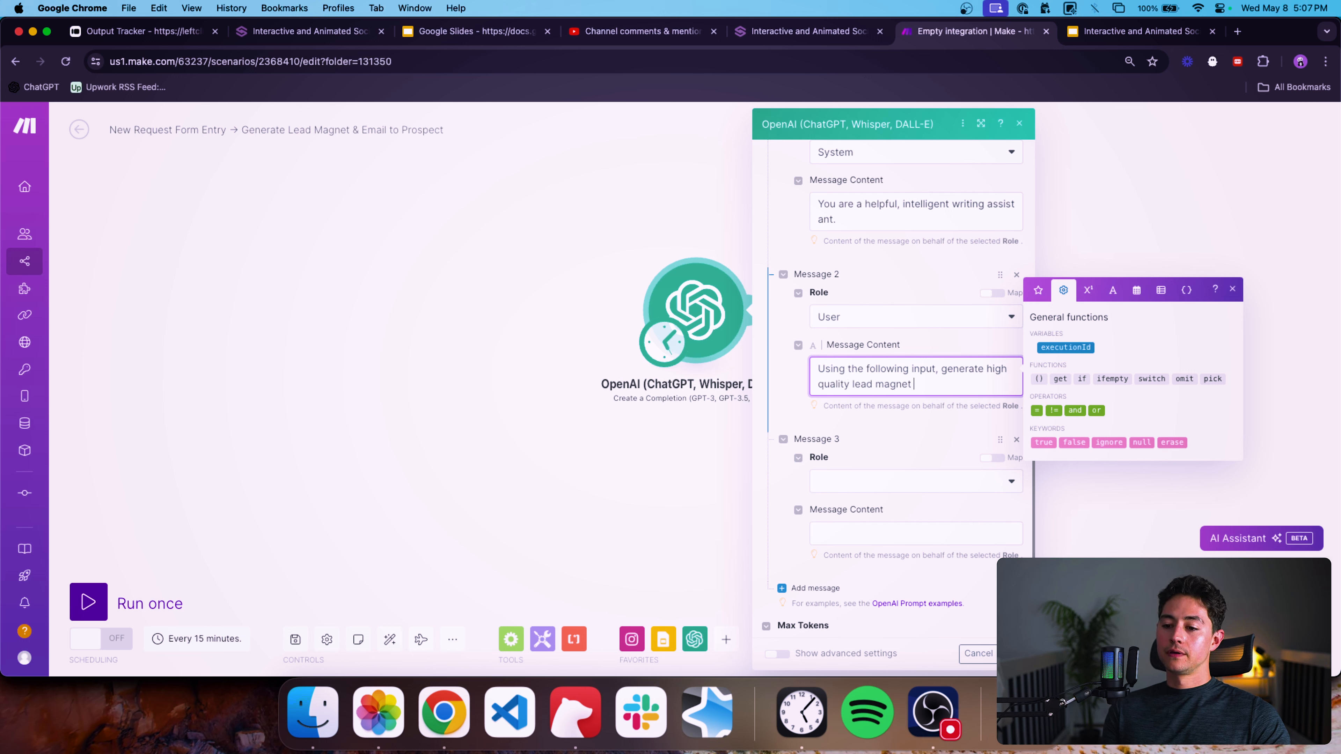
{"action": "type", "text": "copy for a lead mag"}
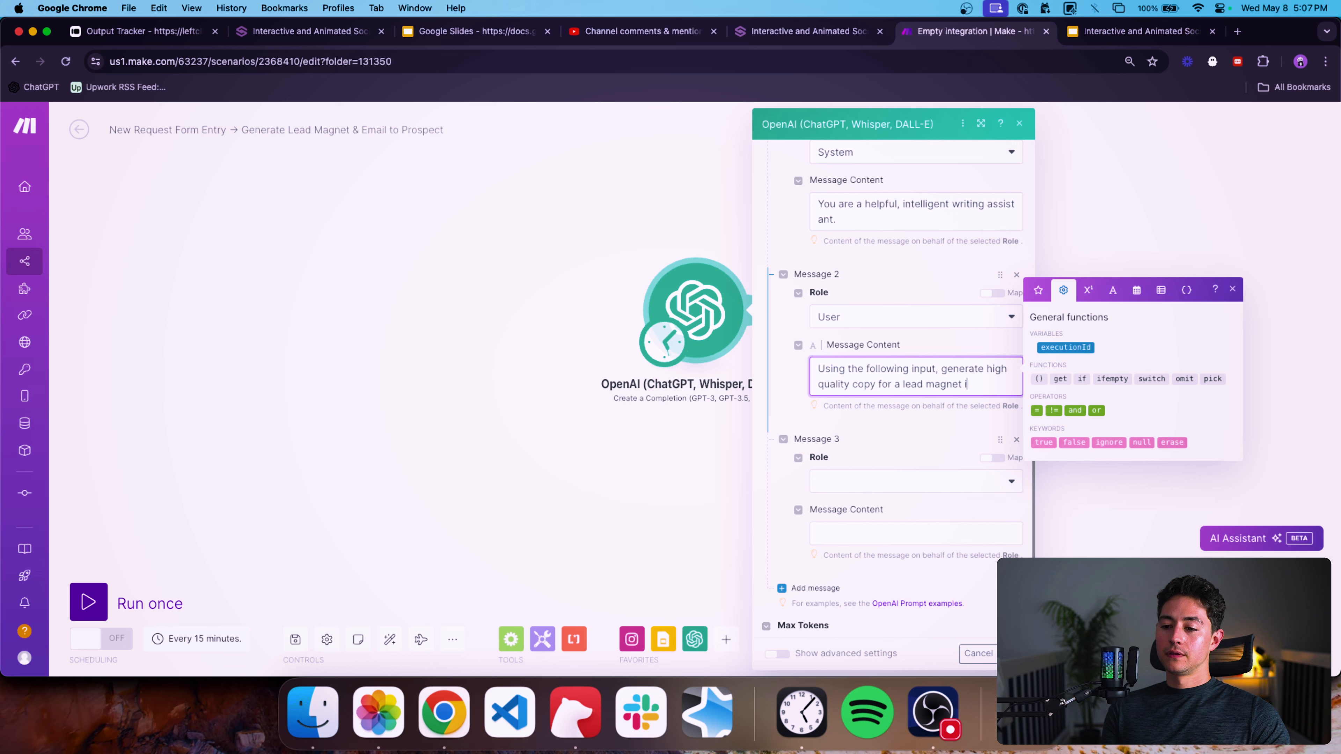
{"action": "type", "text": "net in JSON."}
{"action": "left_click", "coordinate": [953, 412]}
{"action": "double_click", "coordinate": [977, 385]}
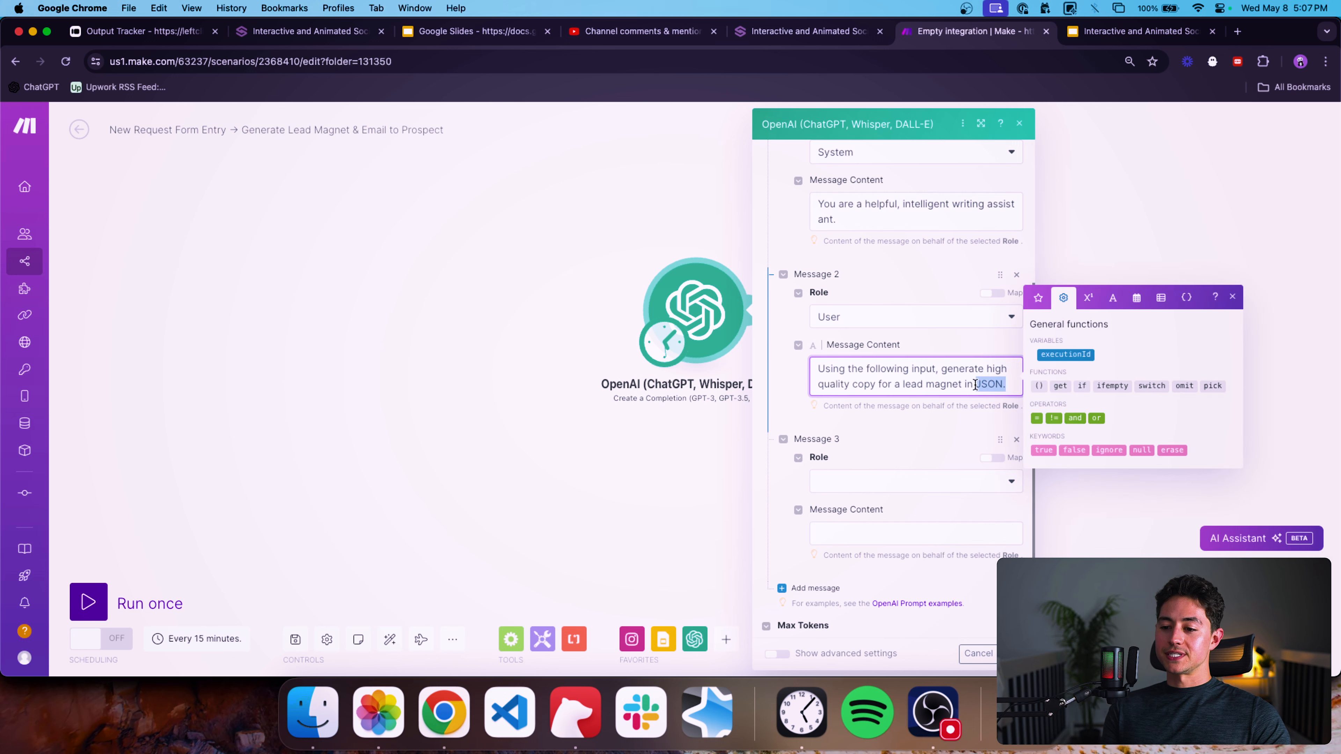
Set the third message's role to User and its content to {""}.
{"action": "left_click", "coordinate": [926, 427]}
{"action": "scroll", "coordinate": [925, 427], "scroll_direction": "down", "scroll_amount": 2}
{"action": "left_click", "coordinate": [913, 429]}
{"action": "left_click", "coordinate": [887, 470]}
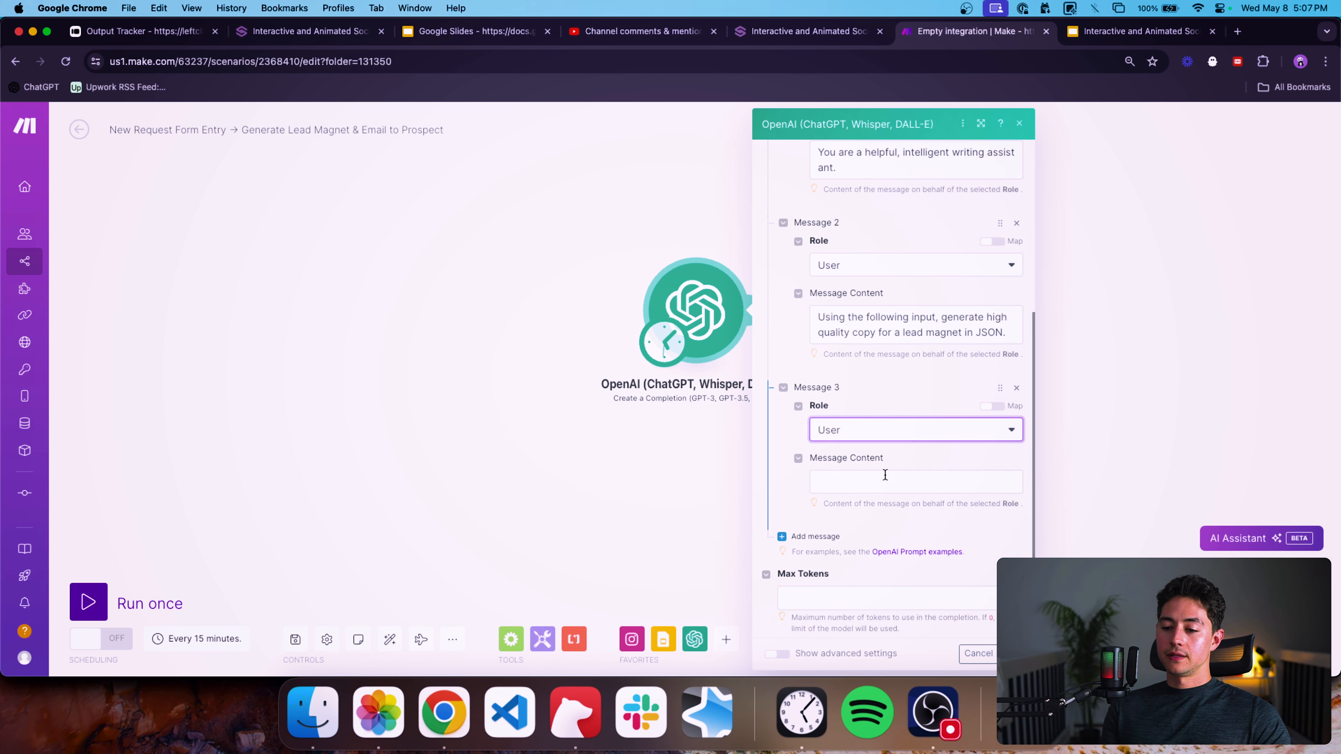
{"action": "left_click", "coordinate": [884, 478]}
{"action": "type", "text": "{"}
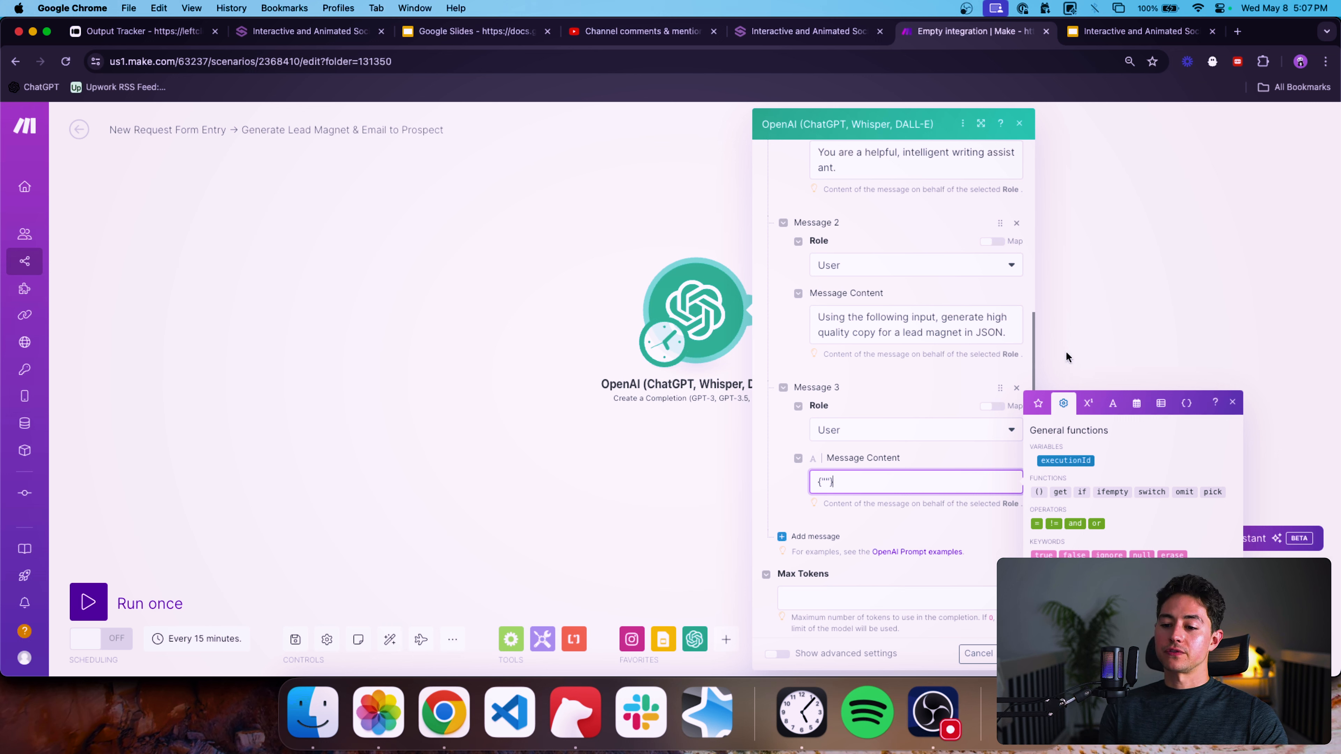
{"action": "key", "text": "super+a"}
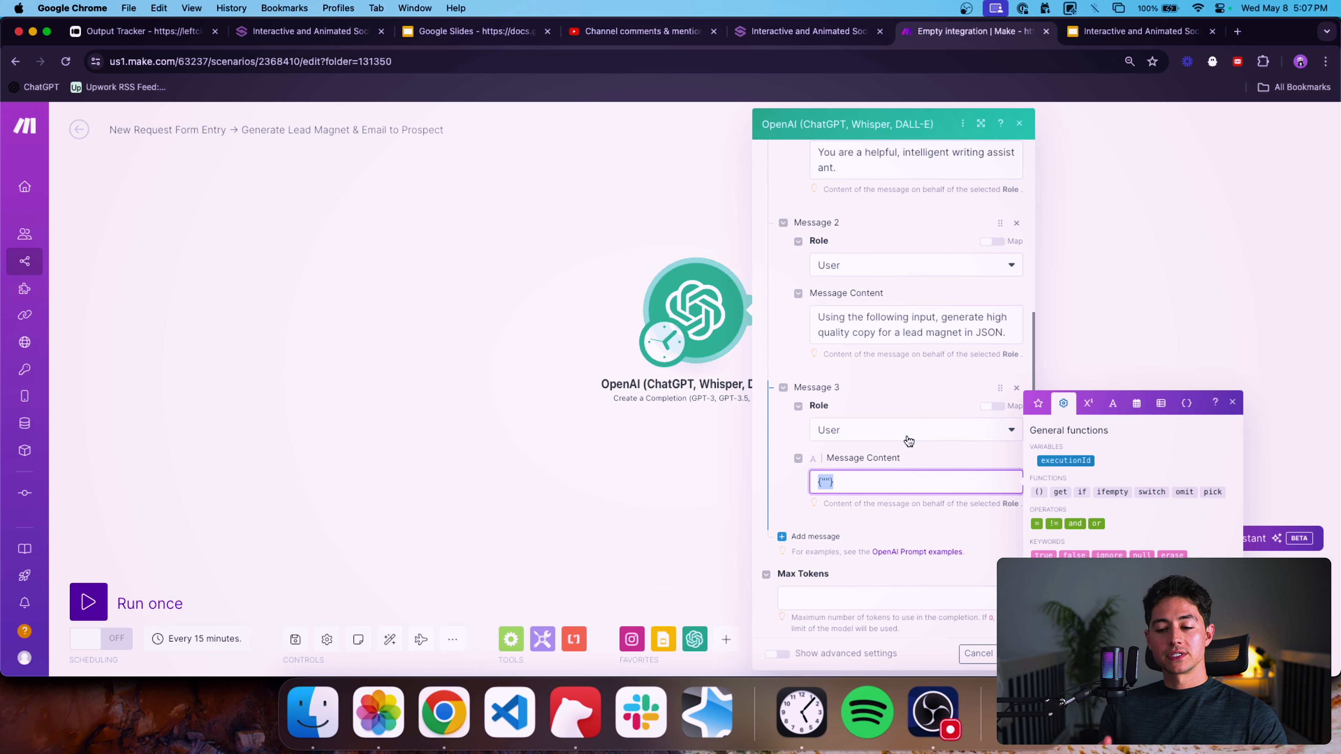
Add a fourth message with role Assistant and content {""}.
{"action": "left_click", "coordinate": [816, 536]}
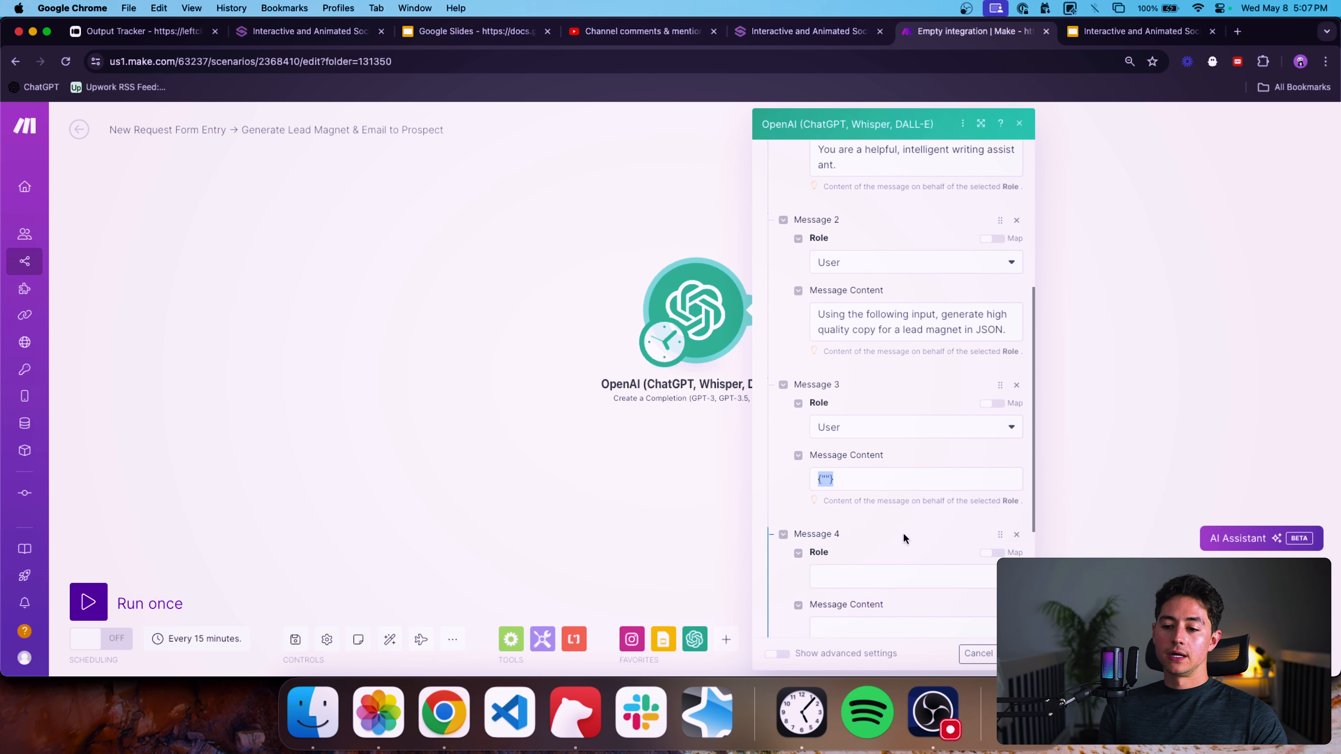
{"action": "left_click", "coordinate": [851, 465]}
{"action": "left_click", "coordinate": [862, 512]}
{"action": "scroll", "coordinate": [866, 516], "scroll_direction": "down", "scroll_amount": 3}
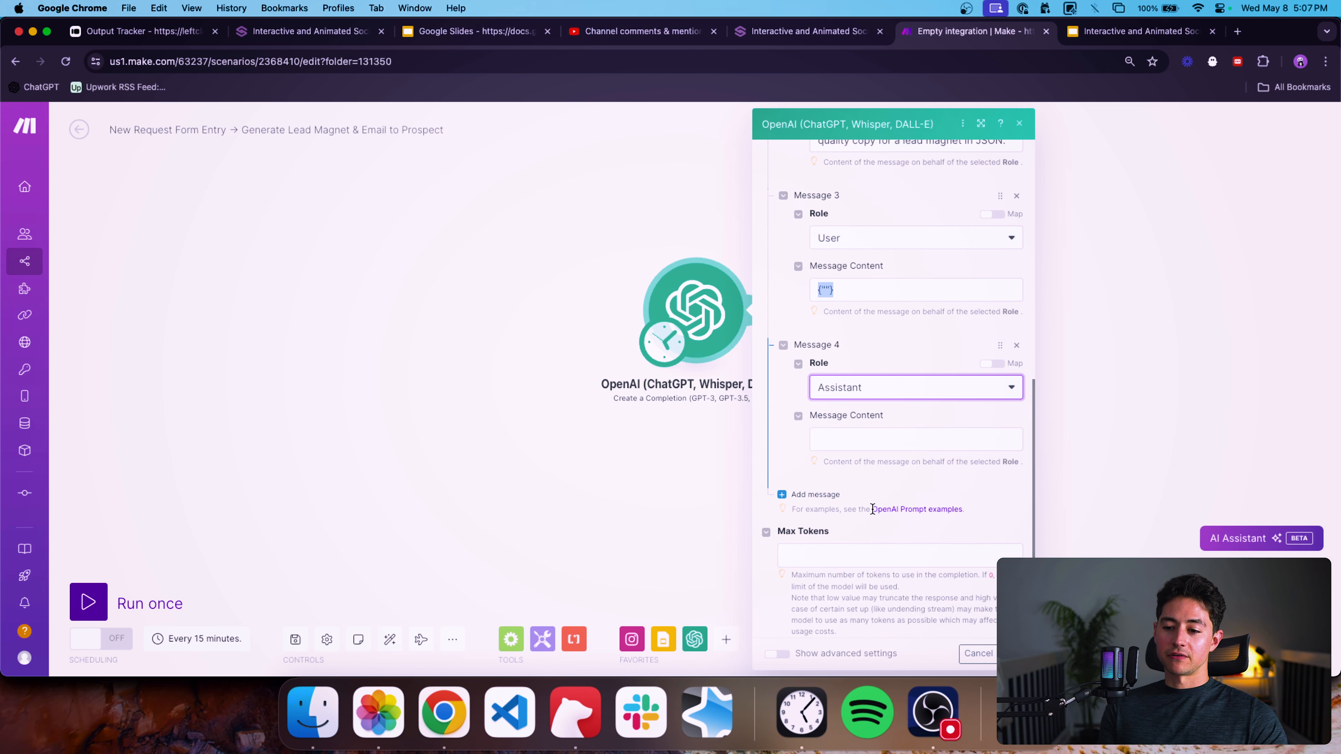
{"action": "left_click", "coordinate": [857, 420]}
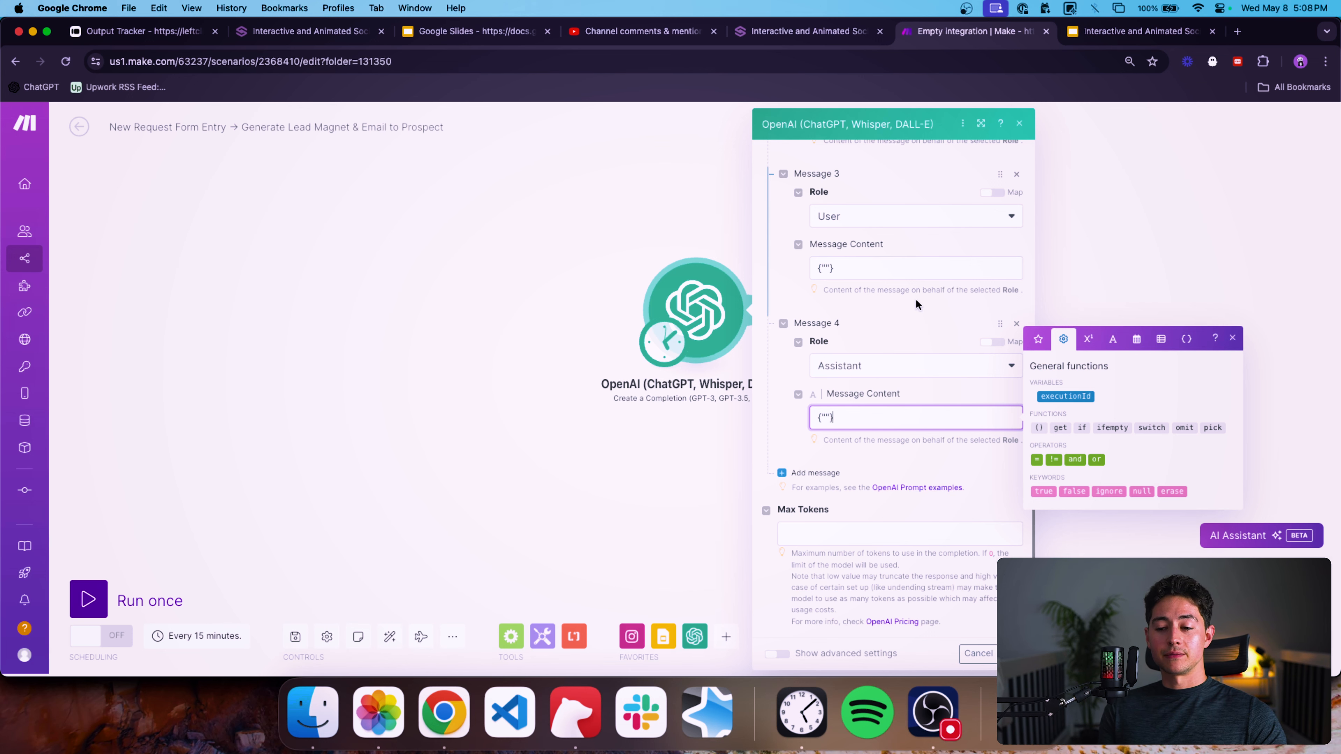
Add a fifth message with role User and content {""}.
{"action": "left_click", "coordinate": [846, 469]}
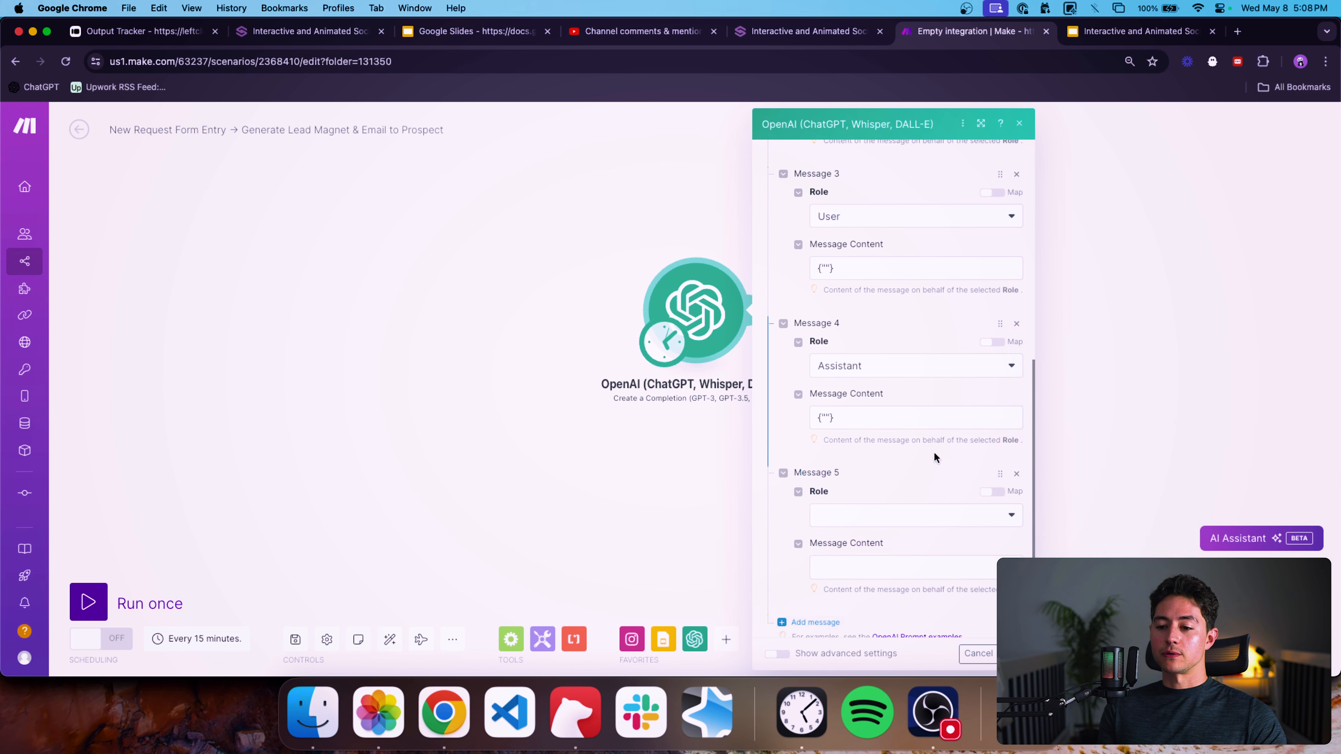
{"action": "scroll", "coordinate": [933, 451], "scroll_direction": "down", "scroll_amount": 3}
{"action": "left_click", "coordinate": [859, 406]}
{"action": "left_click", "coordinate": [858, 438]}
{"action": "left_click", "coordinate": [856, 450]}
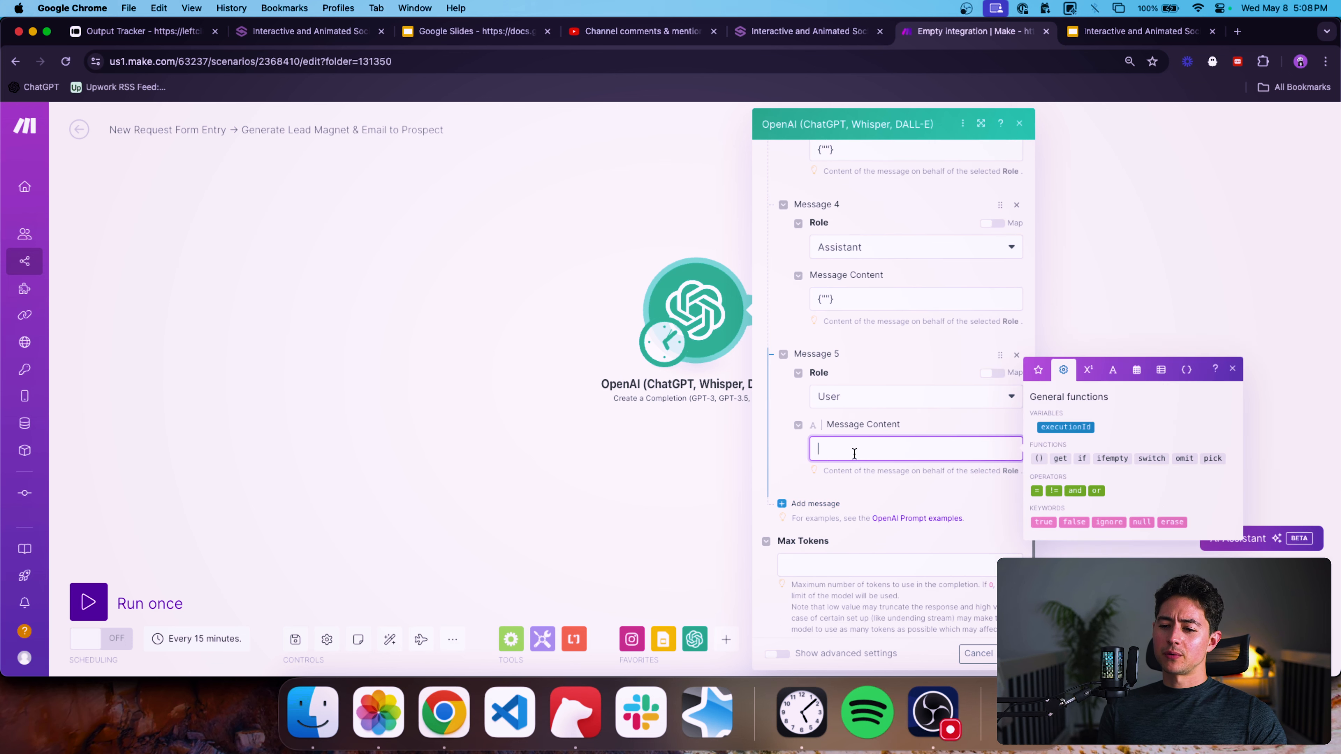
Add a sixth message with role Assistant and content {""}.
{"action": "left_click", "coordinate": [815, 503]}
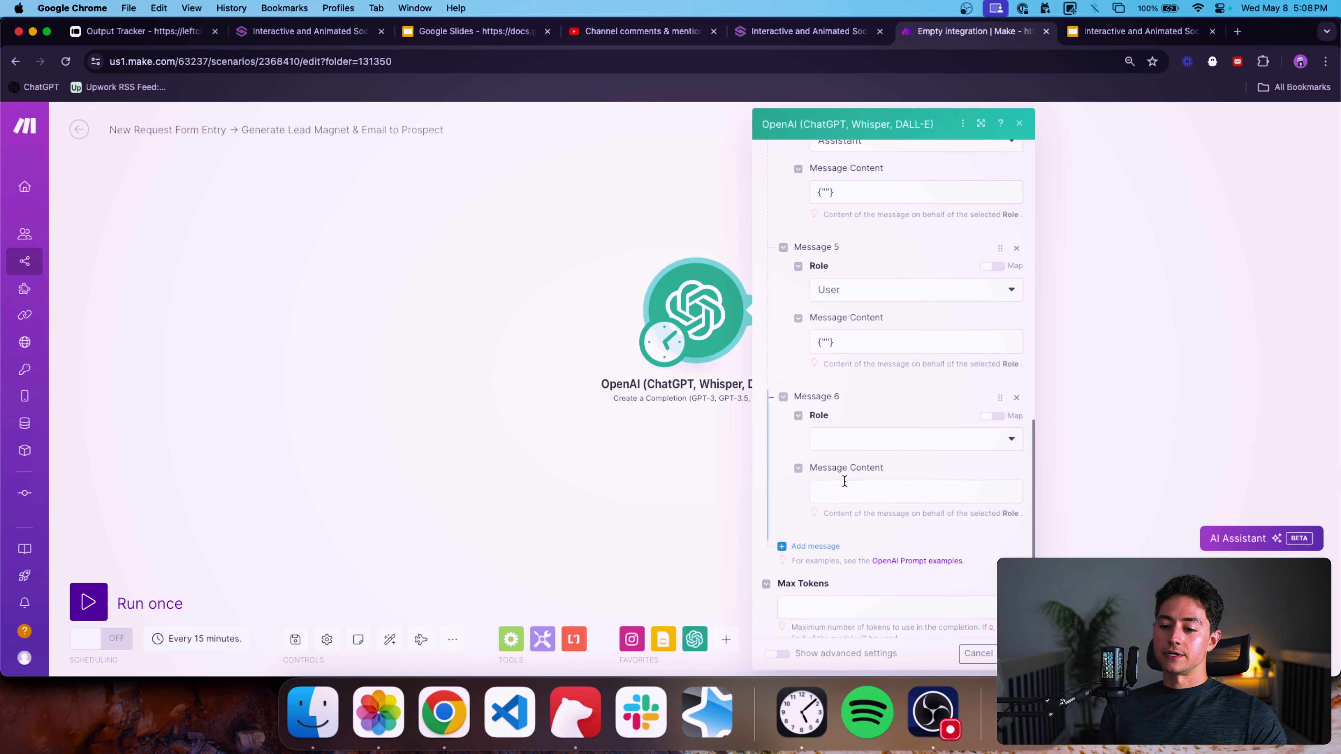
{"action": "left_click", "coordinate": [855, 439]}
{"action": "left_click", "coordinate": [850, 502]}
{"action": "left_click", "coordinate": [851, 490]}
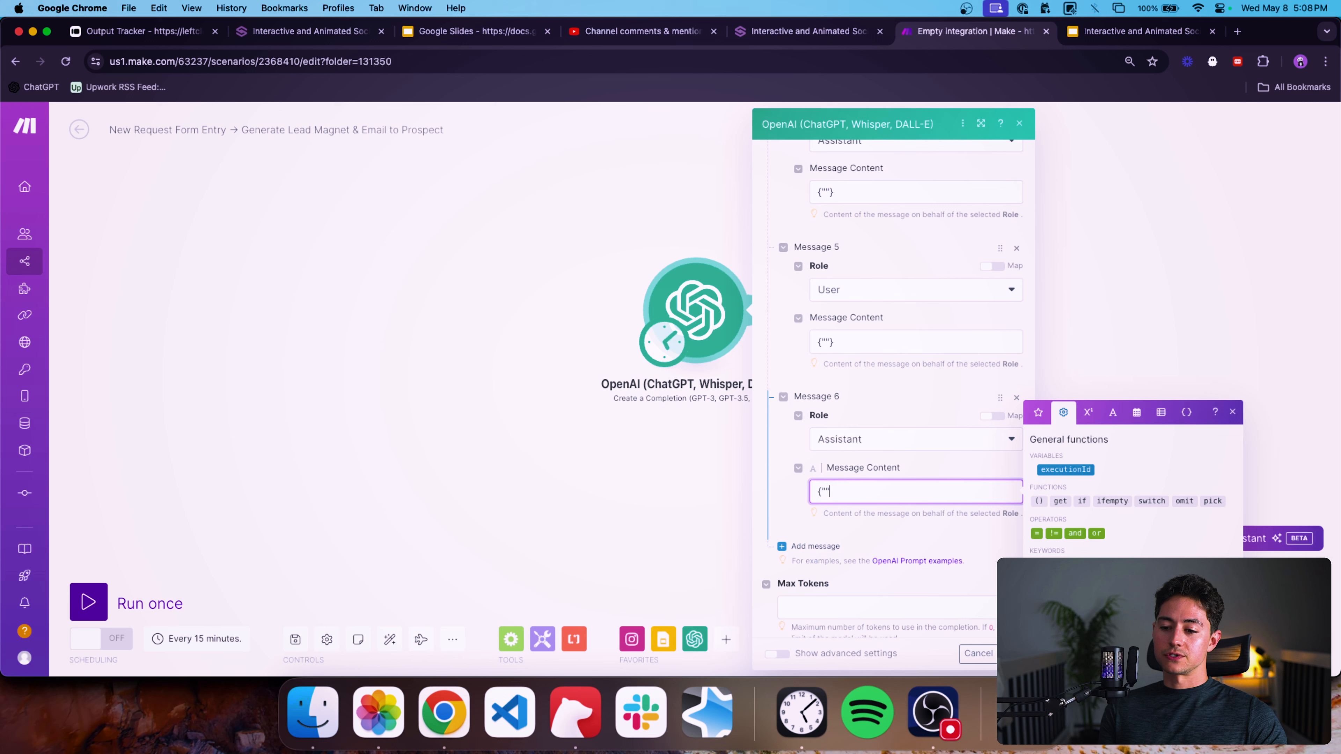
Add a seventh message with role User and content {""}.
{"action": "left_click", "coordinate": [816, 546]}
{"action": "left_click", "coordinate": [845, 437]}
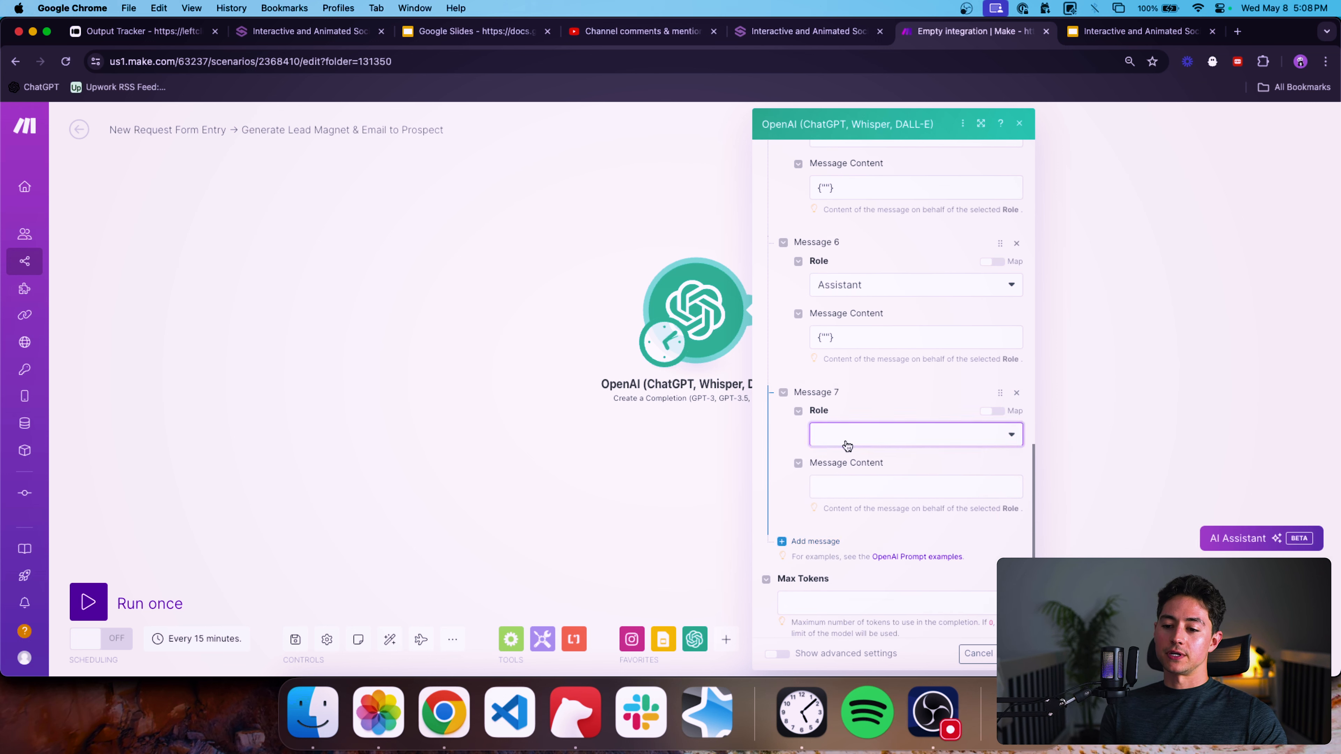
{"action": "left_click", "coordinate": [846, 482]}
{"action": "left_click", "coordinate": [852, 481]}
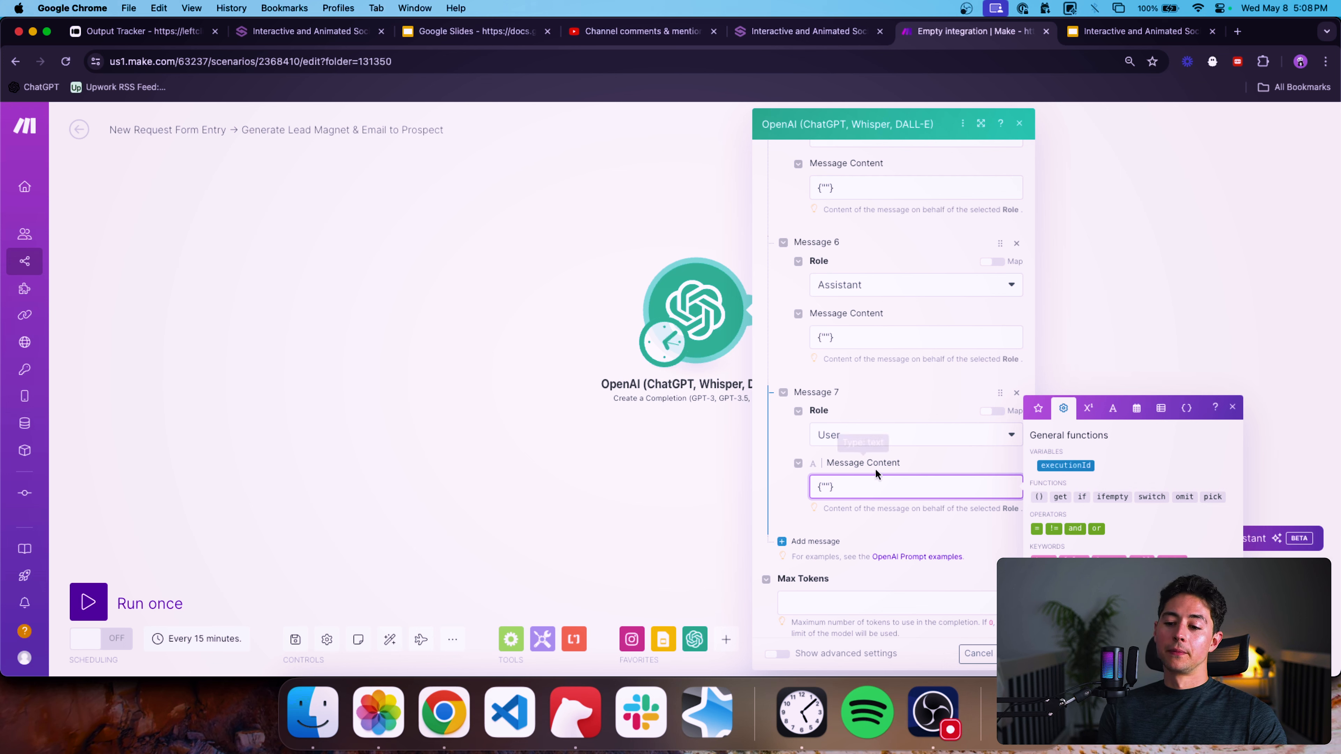
Set the OpenAI module's Max Tokens to 4096.
{"action": "scroll", "coordinate": [871, 423], "scroll_direction": "up", "scroll_amount": 10}
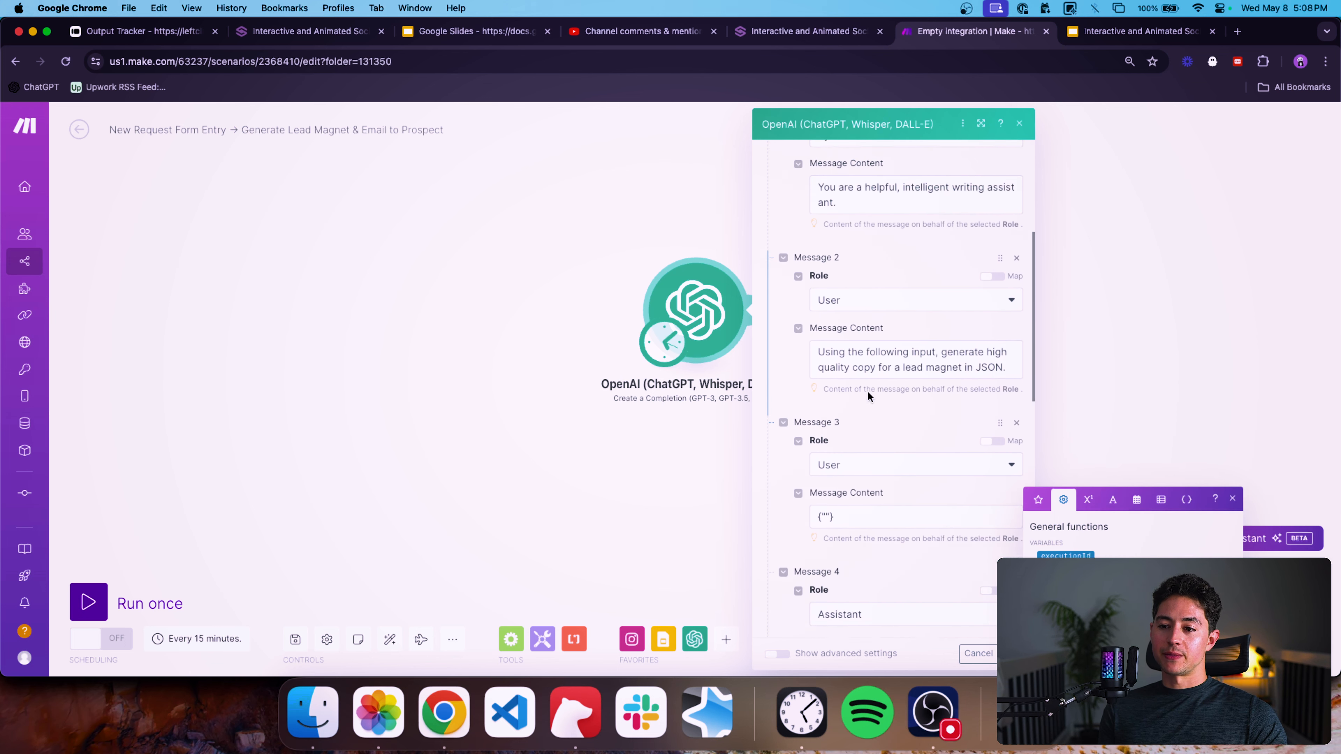
{"action": "scroll", "coordinate": [858, 318], "scroll_direction": "up", "scroll_amount": 3}
{"action": "scroll", "coordinate": [856, 334], "scroll_direction": "down", "scroll_amount": 8}
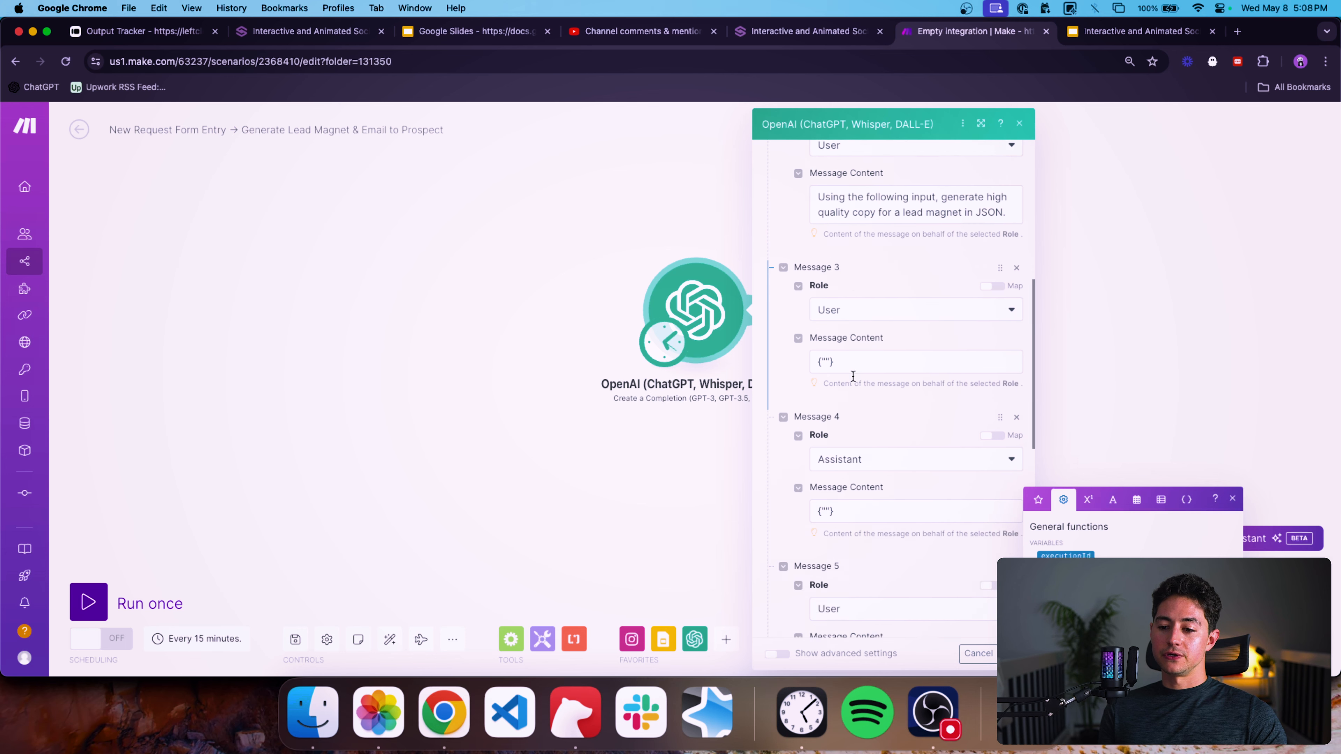
{"action": "scroll", "coordinate": [854, 376], "scroll_direction": "down", "scroll_amount": 8}
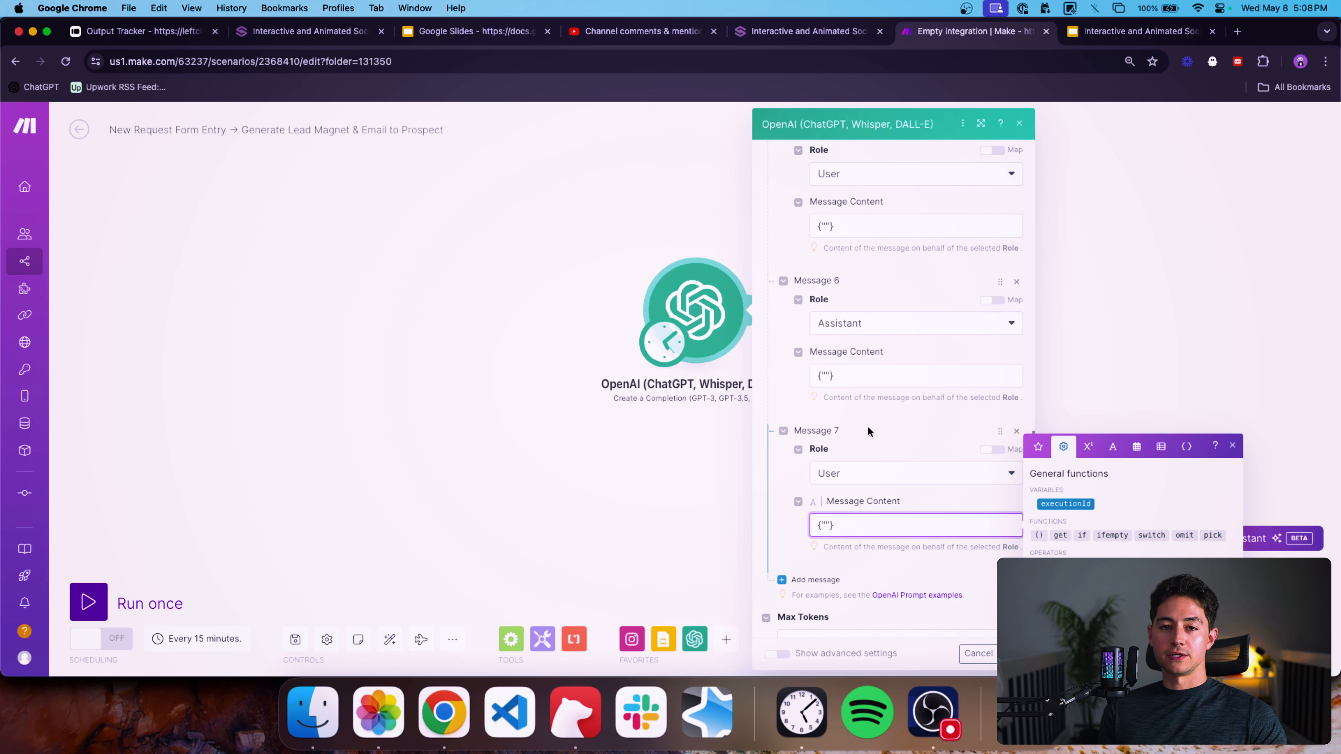
{"action": "left_click", "coordinate": [867, 426]}
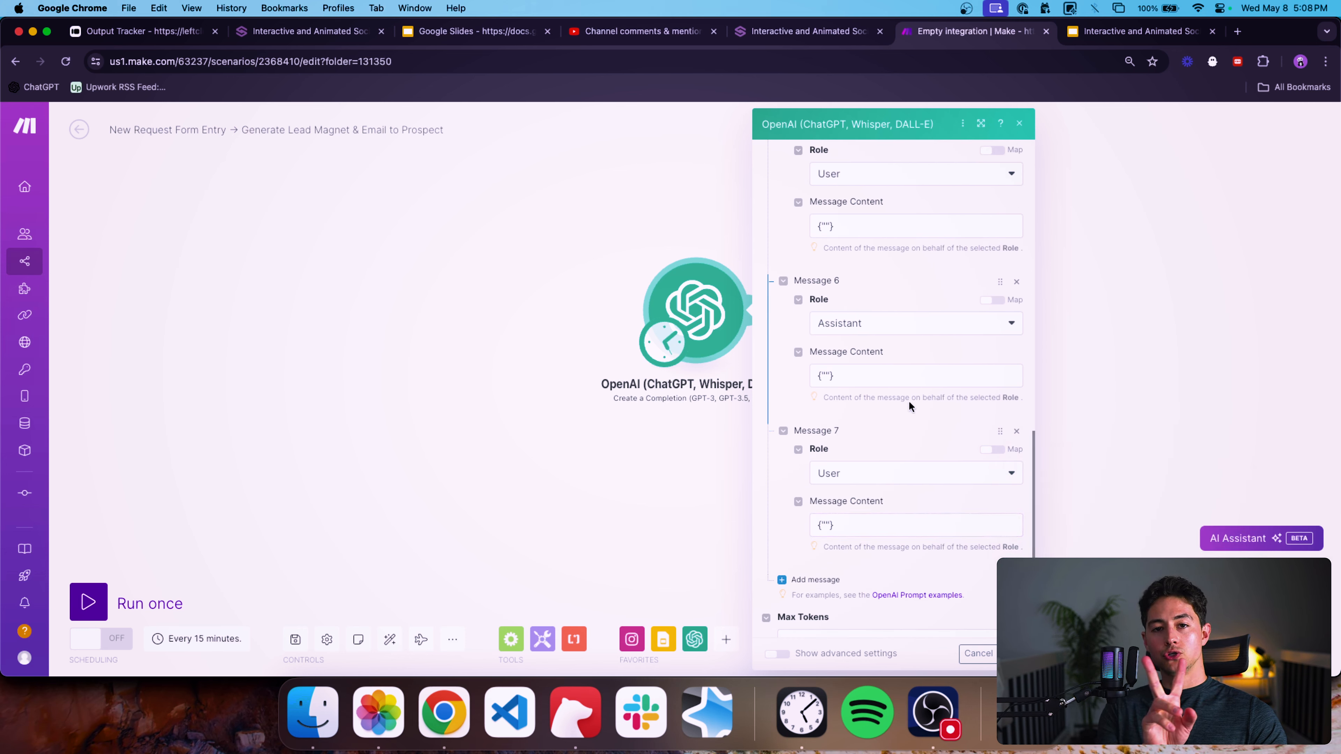
{"action": "scroll", "coordinate": [908, 400], "scroll_direction": "down", "scroll_amount": 3}
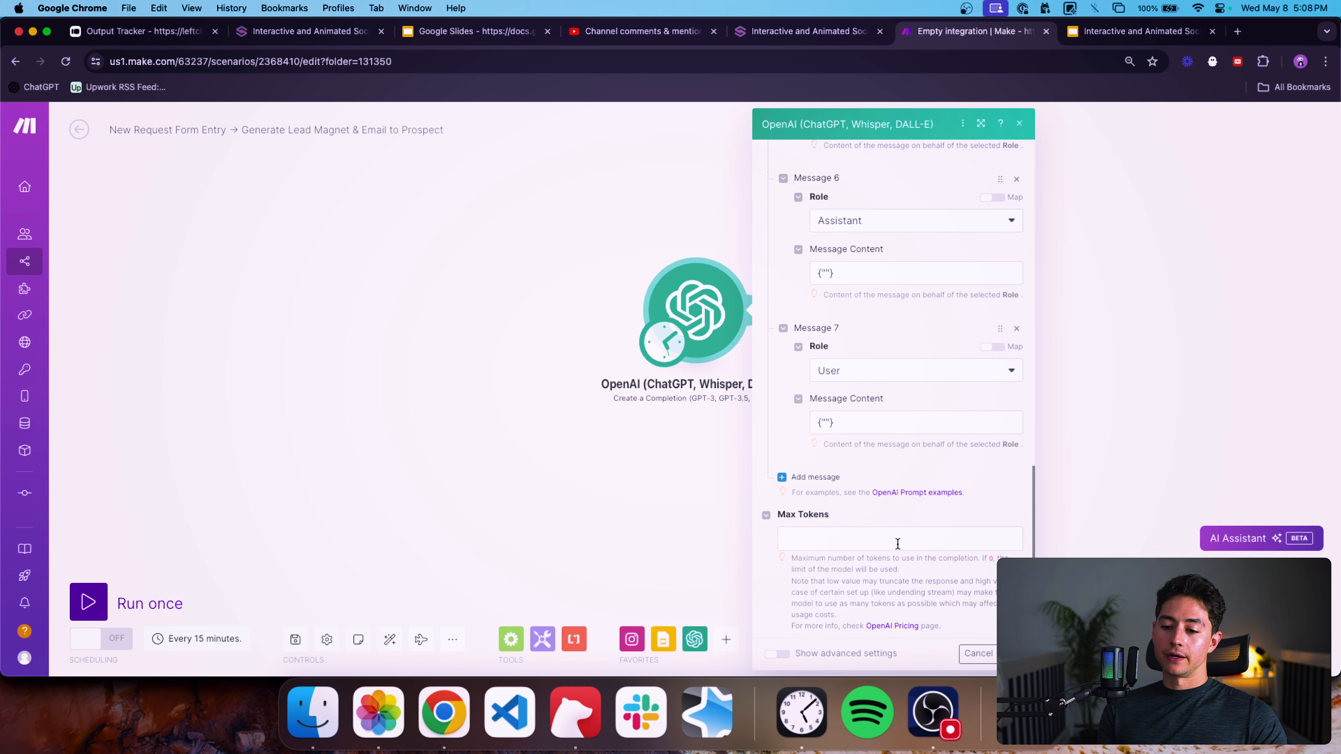
{"action": "left_click", "coordinate": [898, 540]}
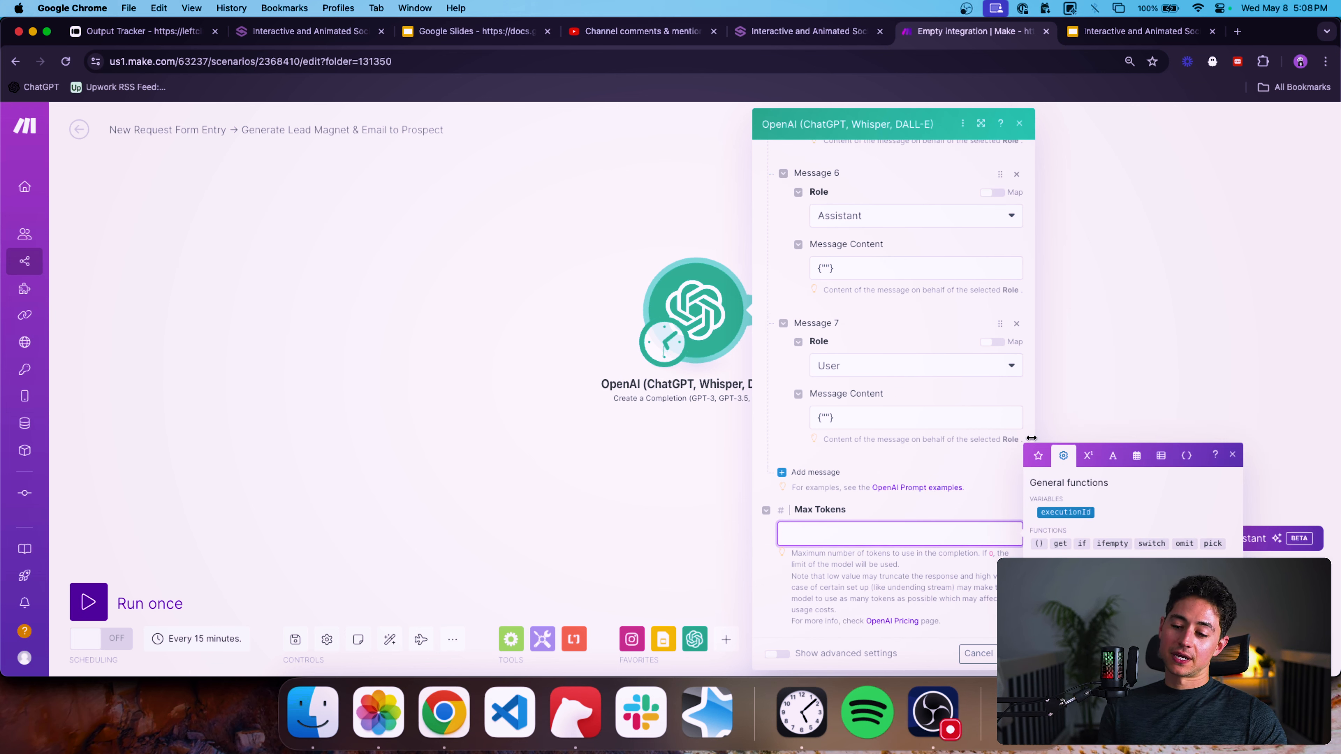
{"action": "type", "text": "4096"}
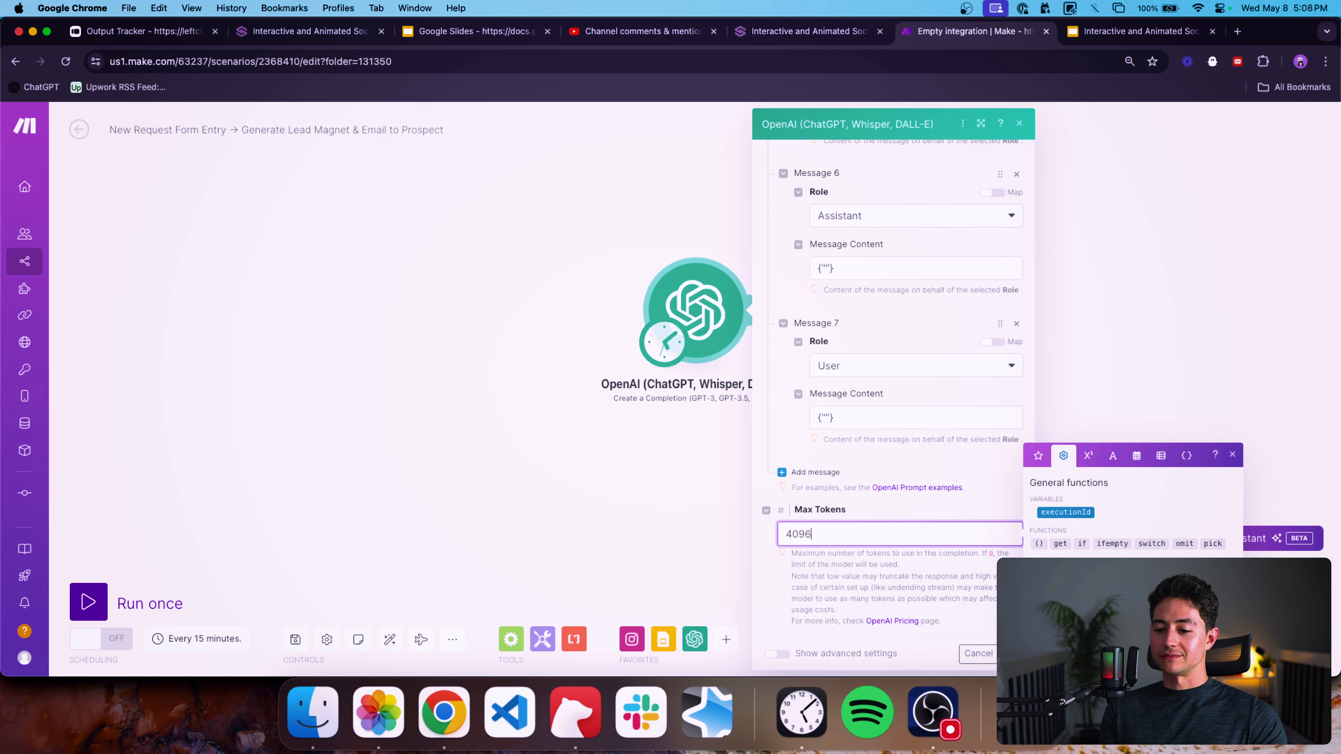
{"action": "left_click", "coordinate": [994, 488]}
Show the advanced settings and set the Temperature to 0.7.
{"action": "left_click", "coordinate": [780, 654]}
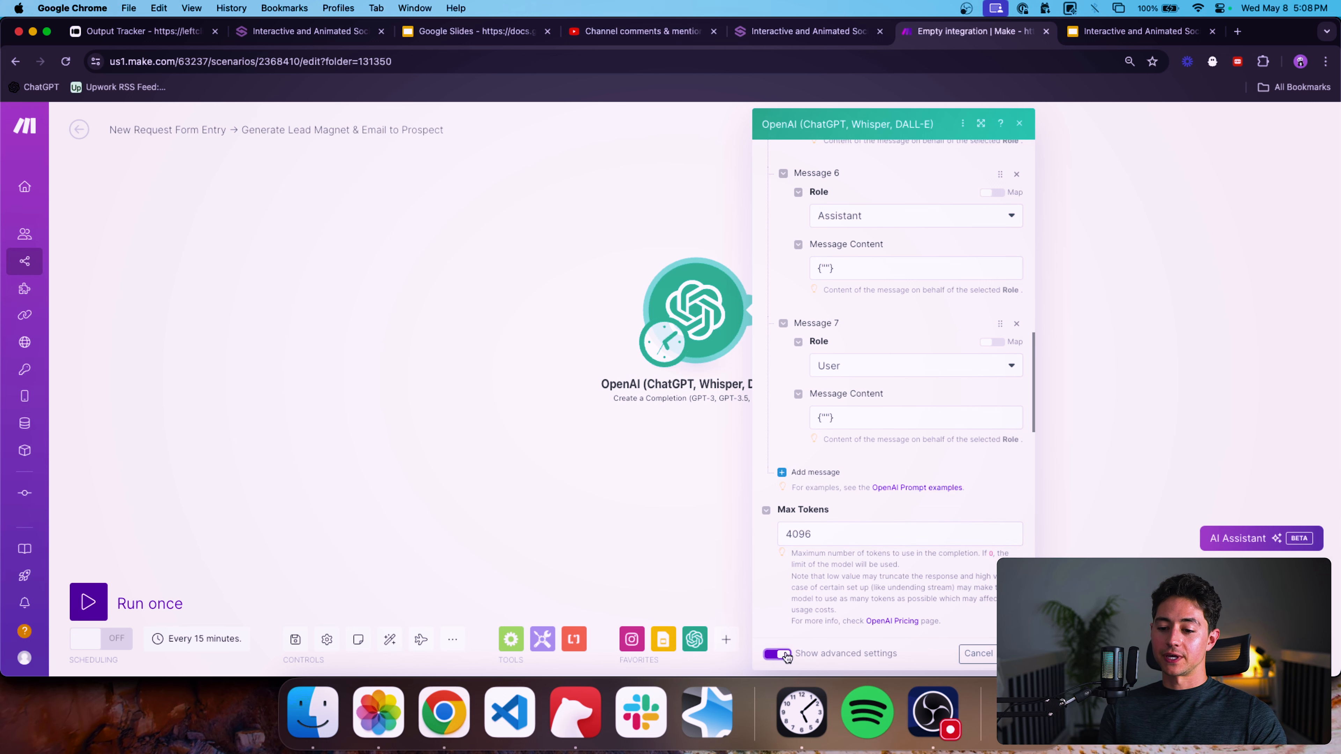
{"action": "scroll", "coordinate": [898, 475], "scroll_direction": "down", "scroll_amount": 9}
{"action": "left_click", "coordinate": [853, 351]}
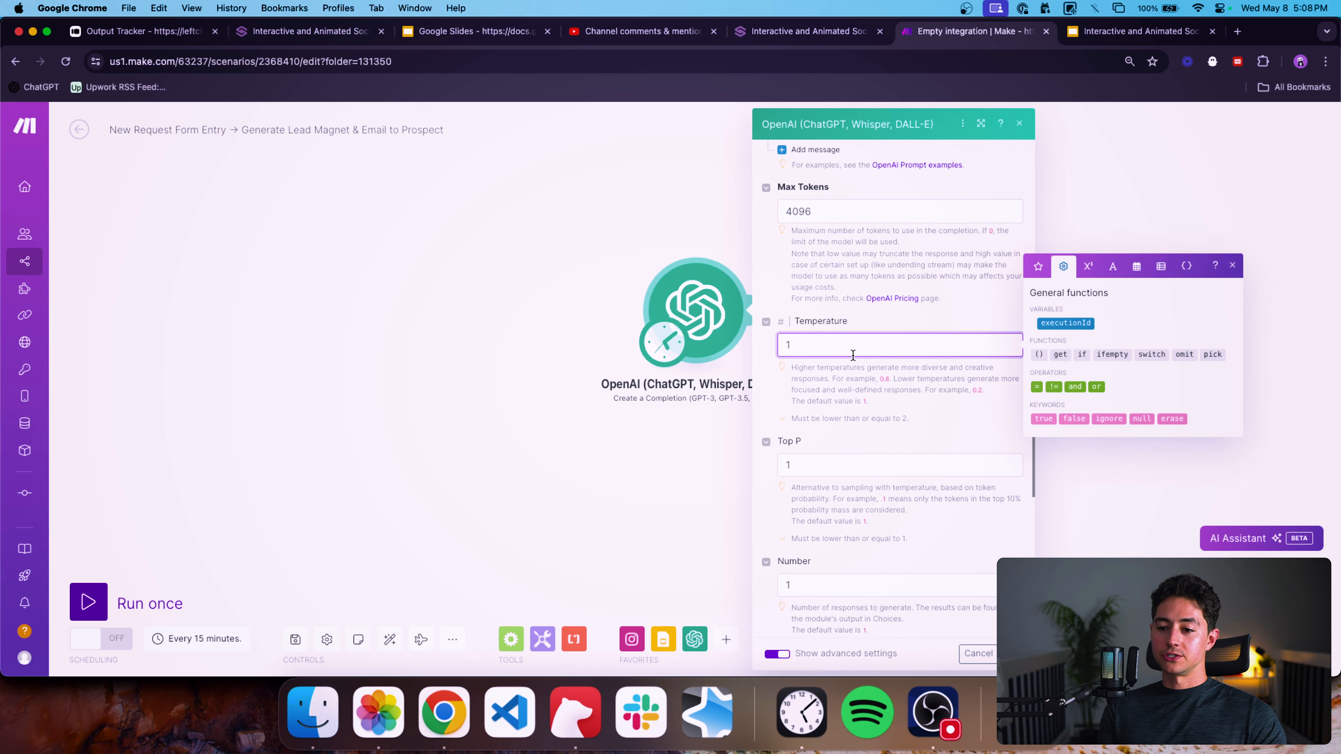
{"action": "type", "text": "0.7"}
{"action": "left_click", "coordinate": [904, 424]}
Review the remaining advanced settings, leaving the penalties empty, and close the OpenAI module's settings.
{"action": "scroll", "coordinate": [905, 425], "scroll_direction": "down", "scroll_amount": 5}
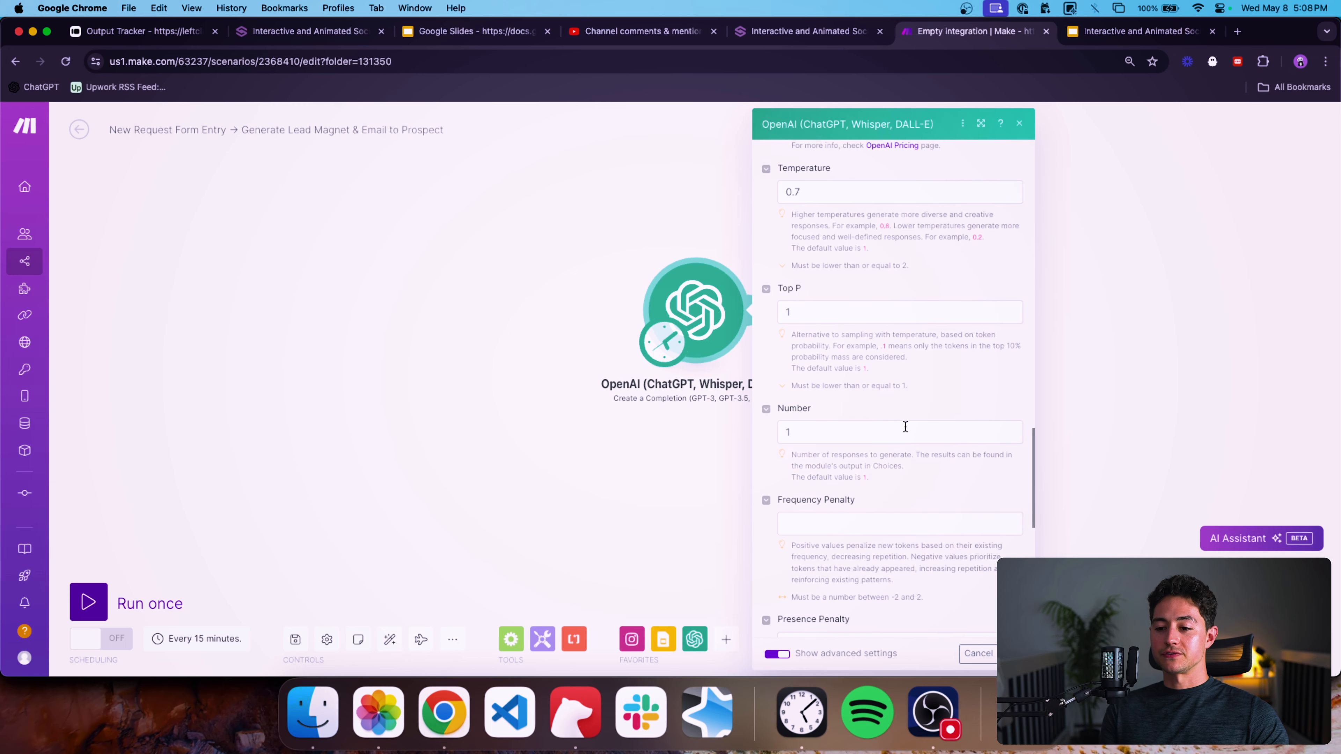
{"action": "scroll", "coordinate": [906, 427], "scroll_direction": "down", "scroll_amount": 3}
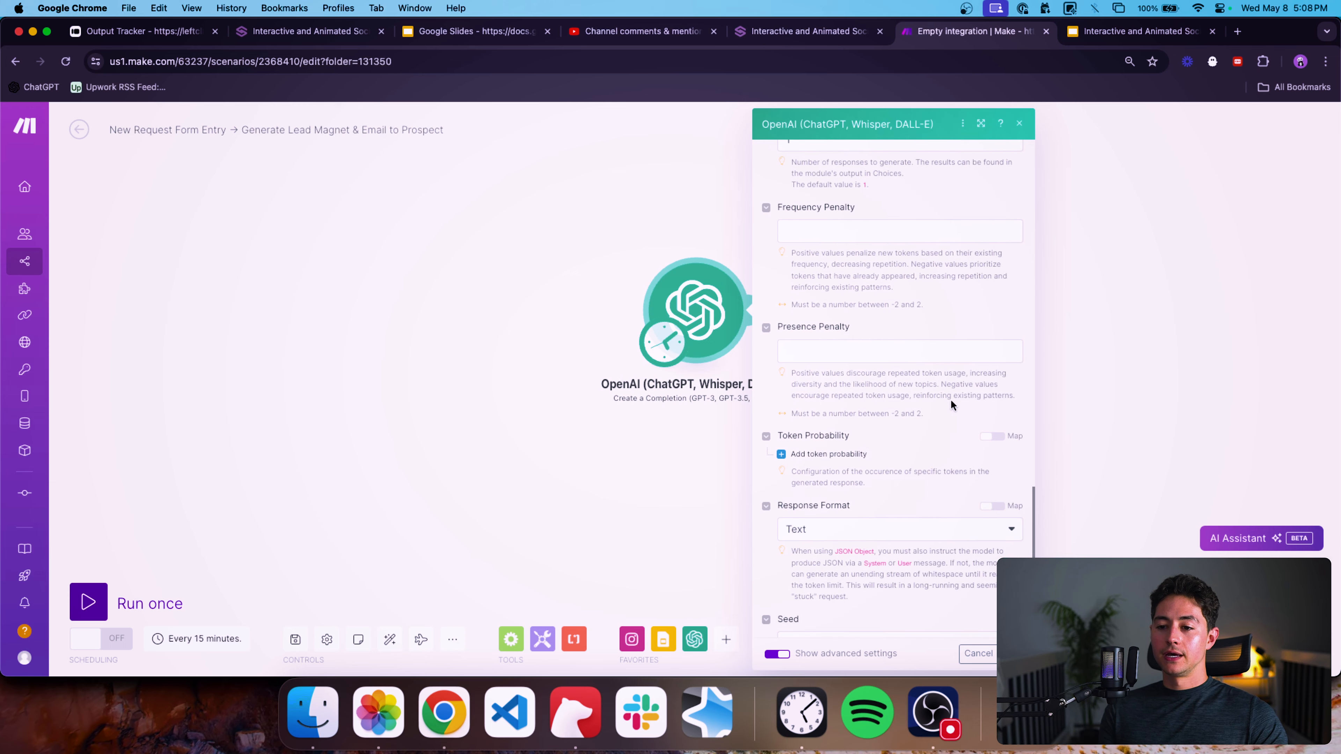
{"action": "left_click", "coordinate": [842, 234]}
{"action": "left_click", "coordinate": [857, 349]}
{"action": "scroll", "coordinate": [885, 374], "scroll_direction": "down", "scroll_amount": 1}
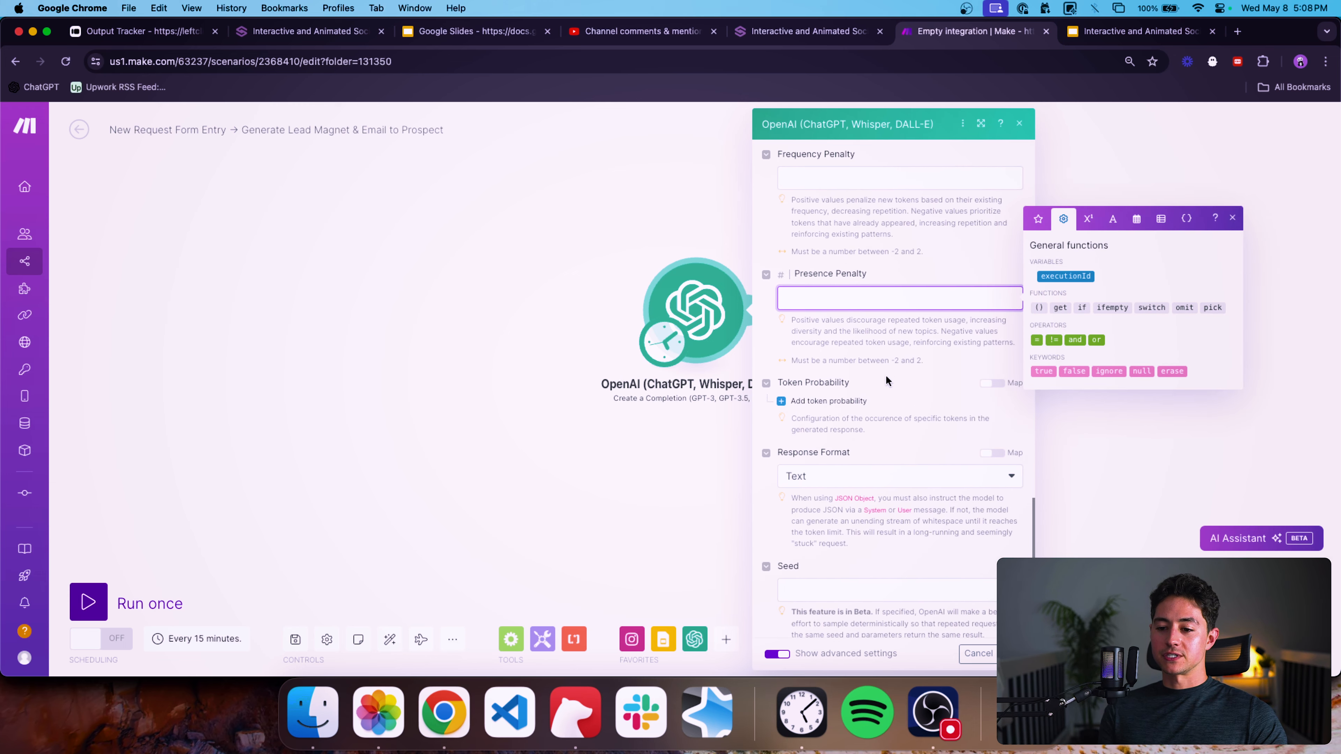
{"action": "scroll", "coordinate": [973, 451], "scroll_direction": "down", "scroll_amount": 4}
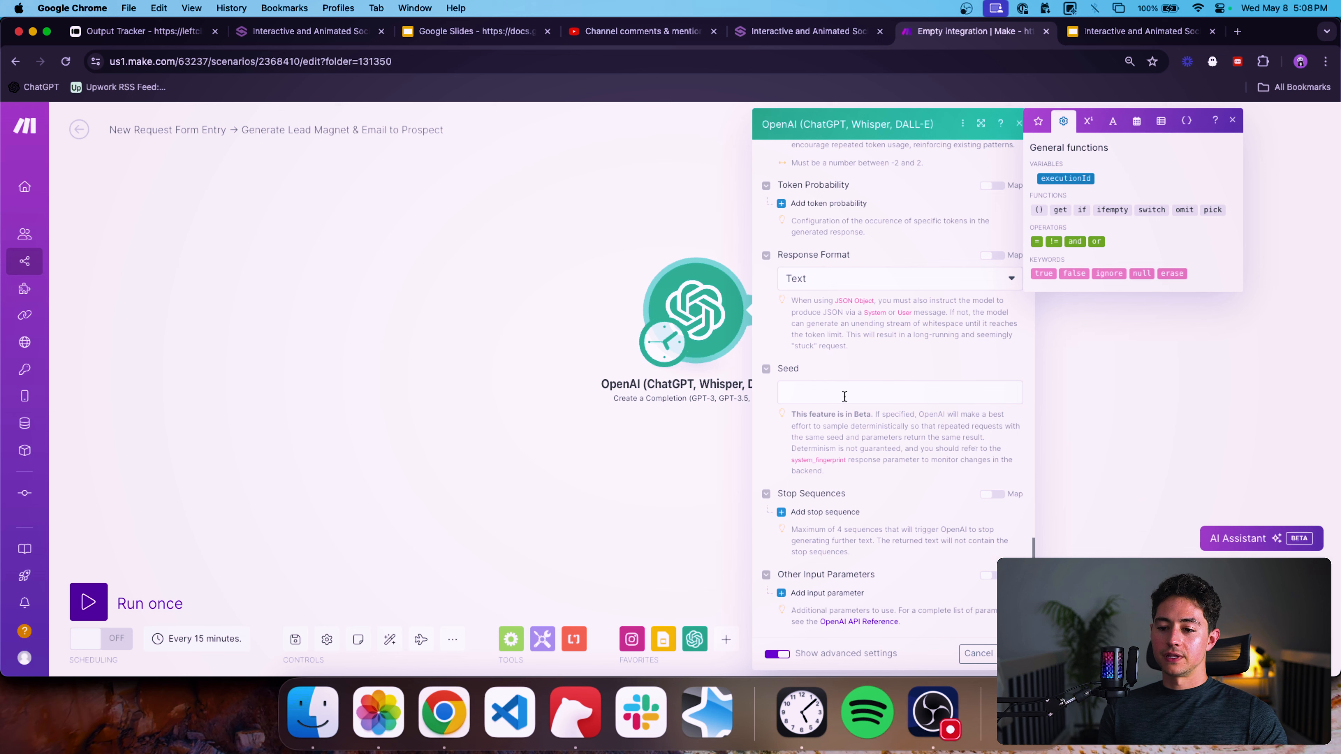
{"action": "left_click", "coordinate": [979, 654]}
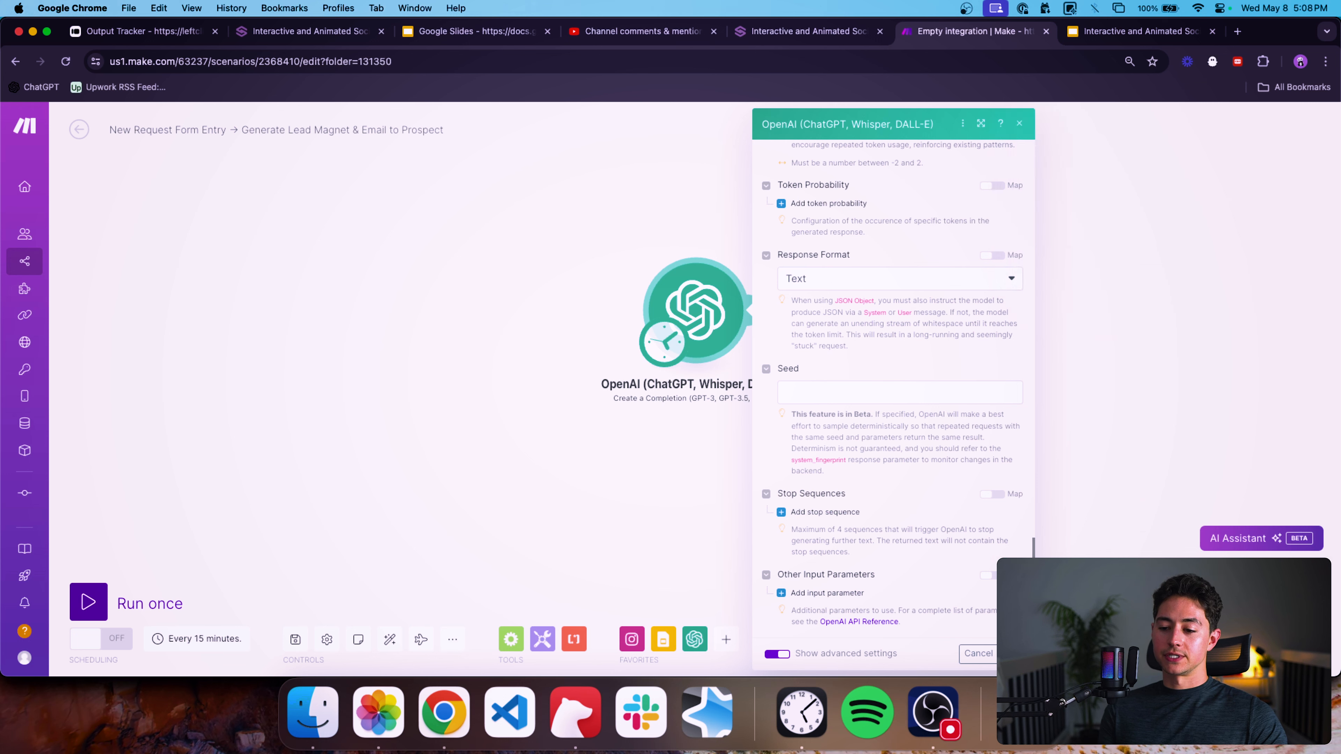
{"action": "left_click_drag", "start_coordinate": [902, 467], "coordinate": [890, 416]}
{"action": "scroll", "coordinate": [746, 473], "scroll_direction": "down", "scroll_amount": 3}
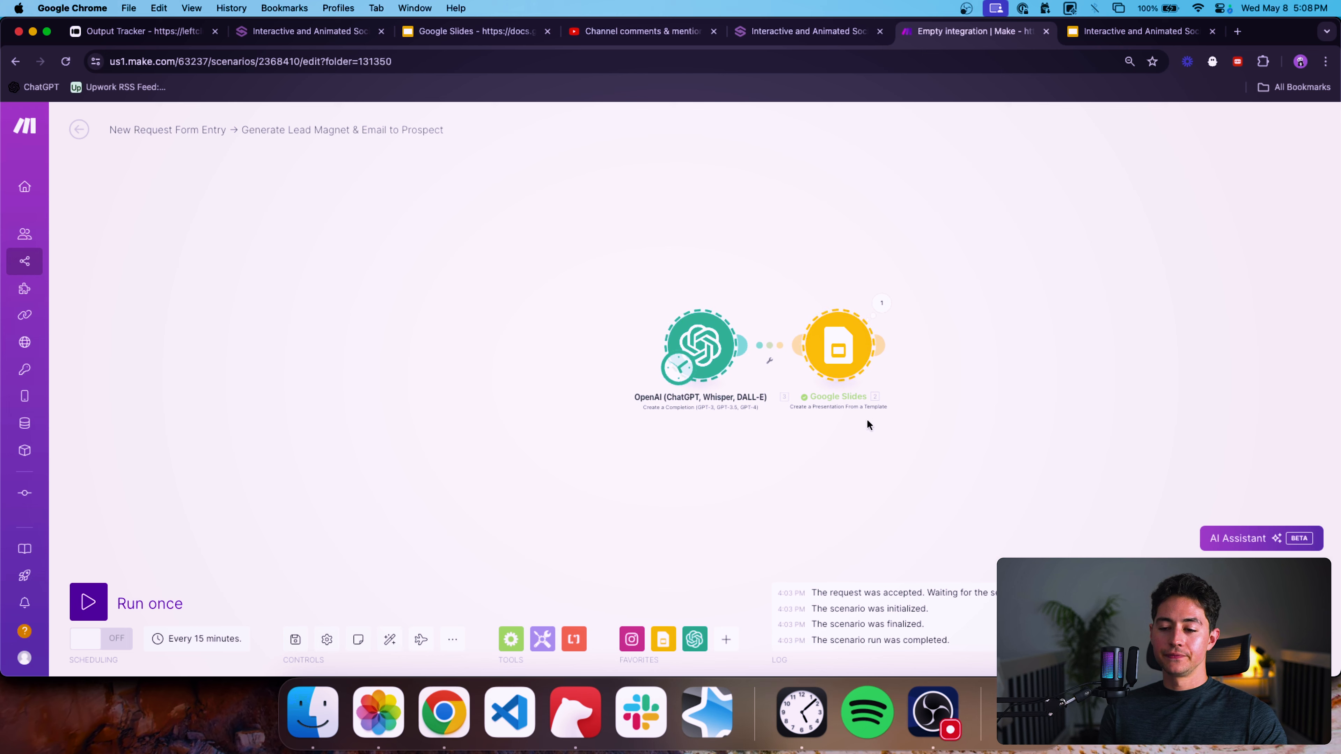
Switch to the Slides template, open the table of contents slide, and replace the first heading with {{sectionOneHeading}}.
{"action": "left_click_drag", "start_coordinate": [1038, 271], "coordinate": [963, 266]}
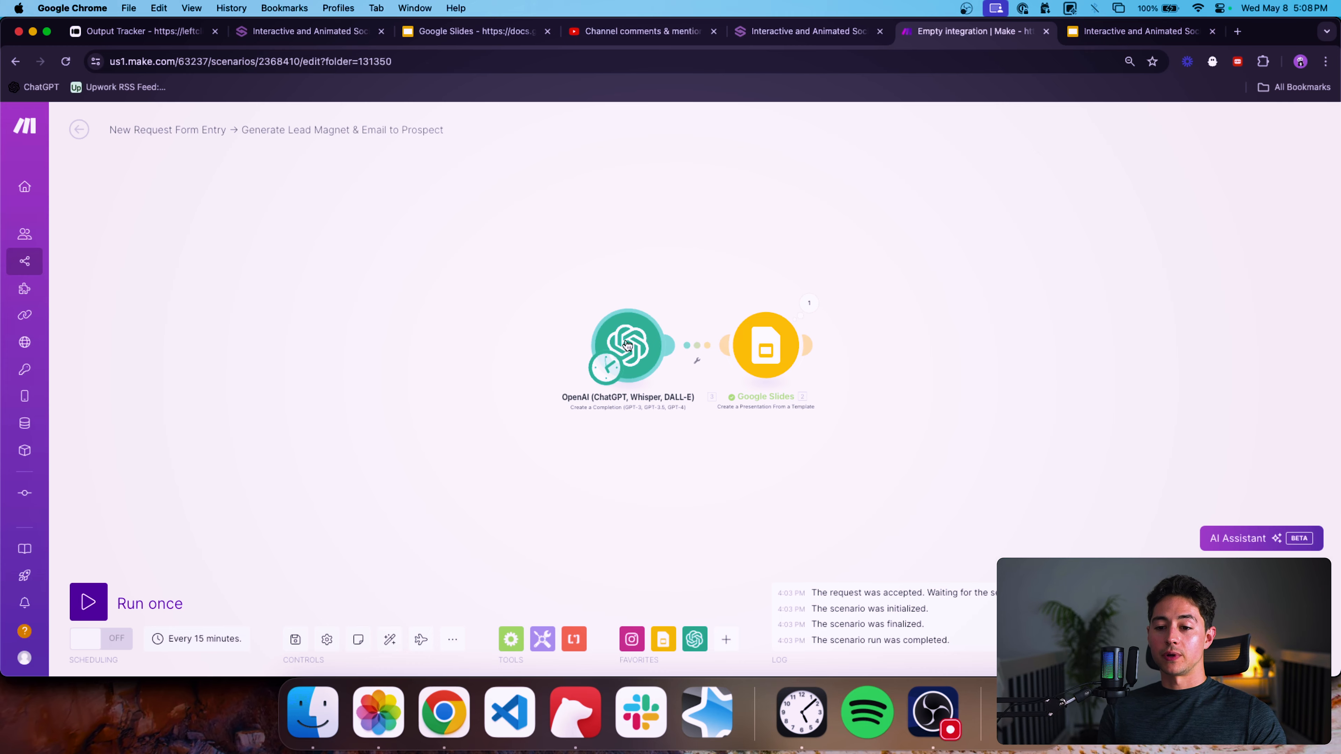
{"action": "key", "text": "ctrl+Tab"}
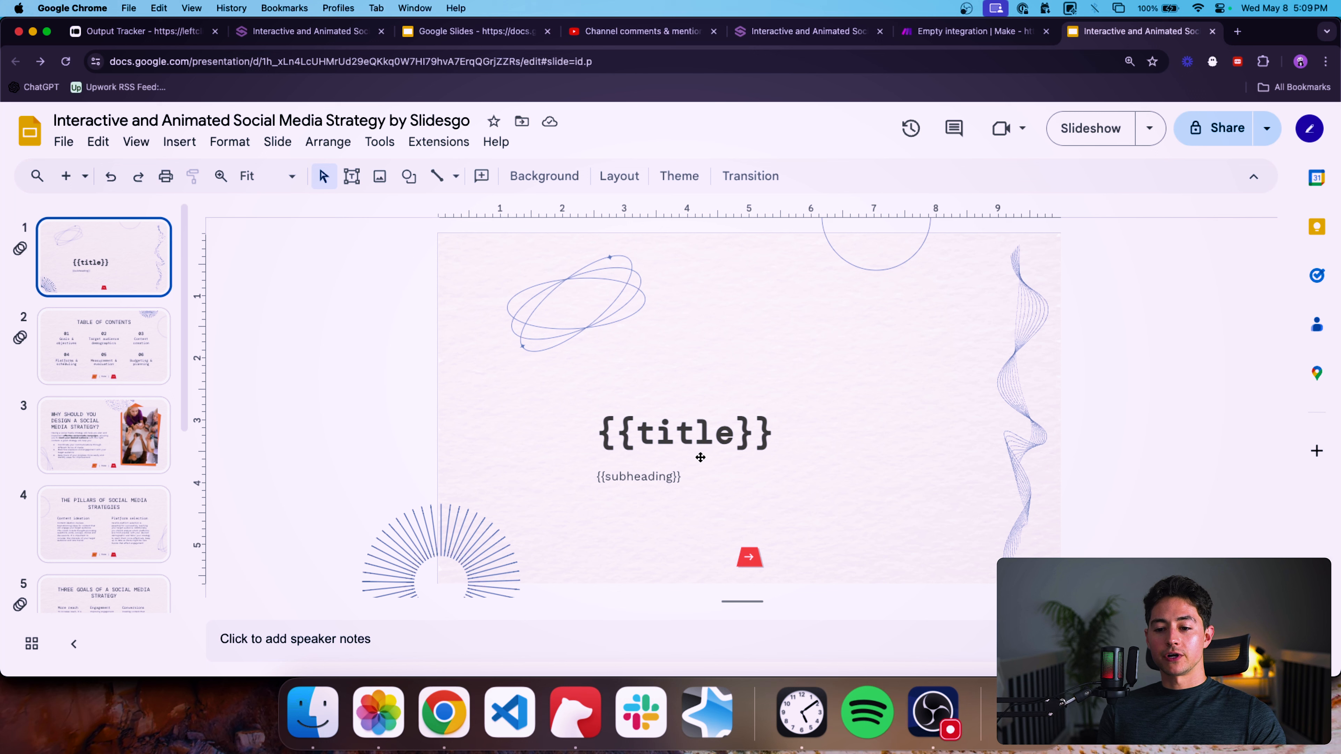
{"action": "left_click", "coordinate": [681, 479]}
{"action": "left_click", "coordinate": [158, 348]}
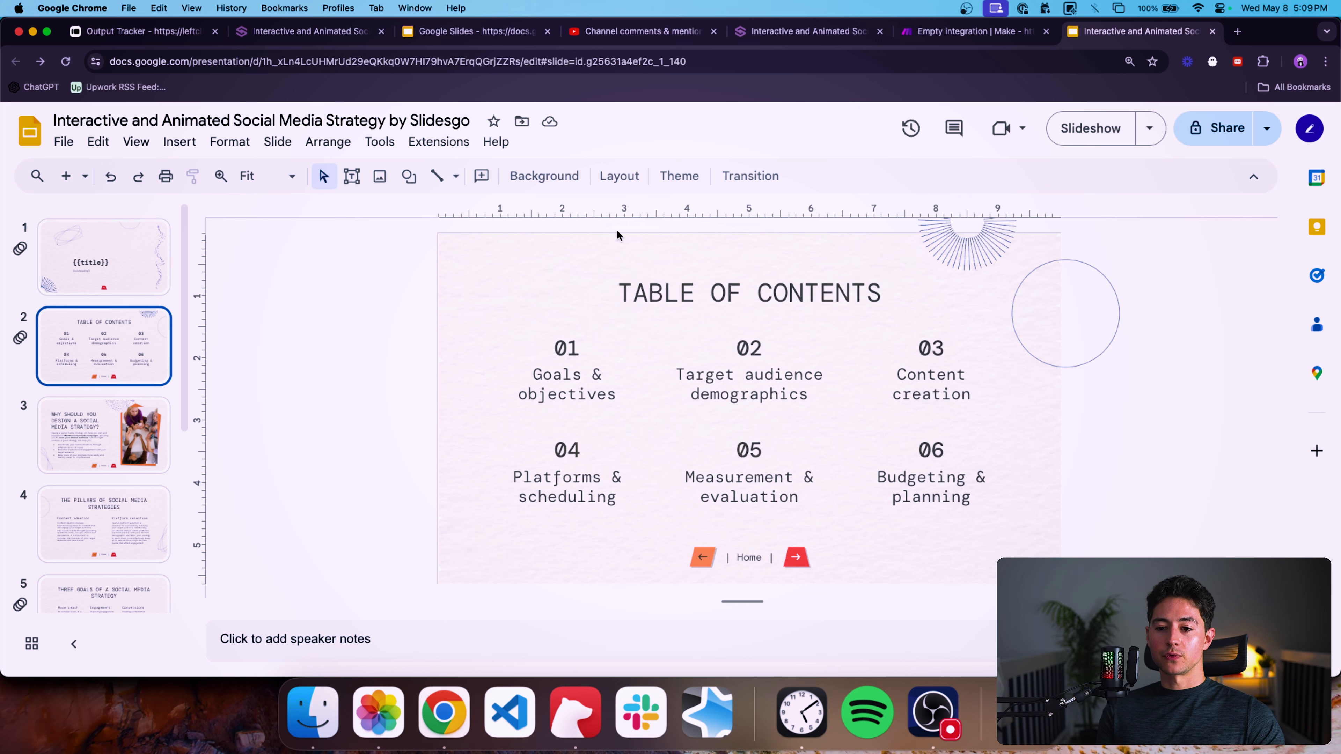
{"action": "triple_click", "coordinate": [749, 291]}
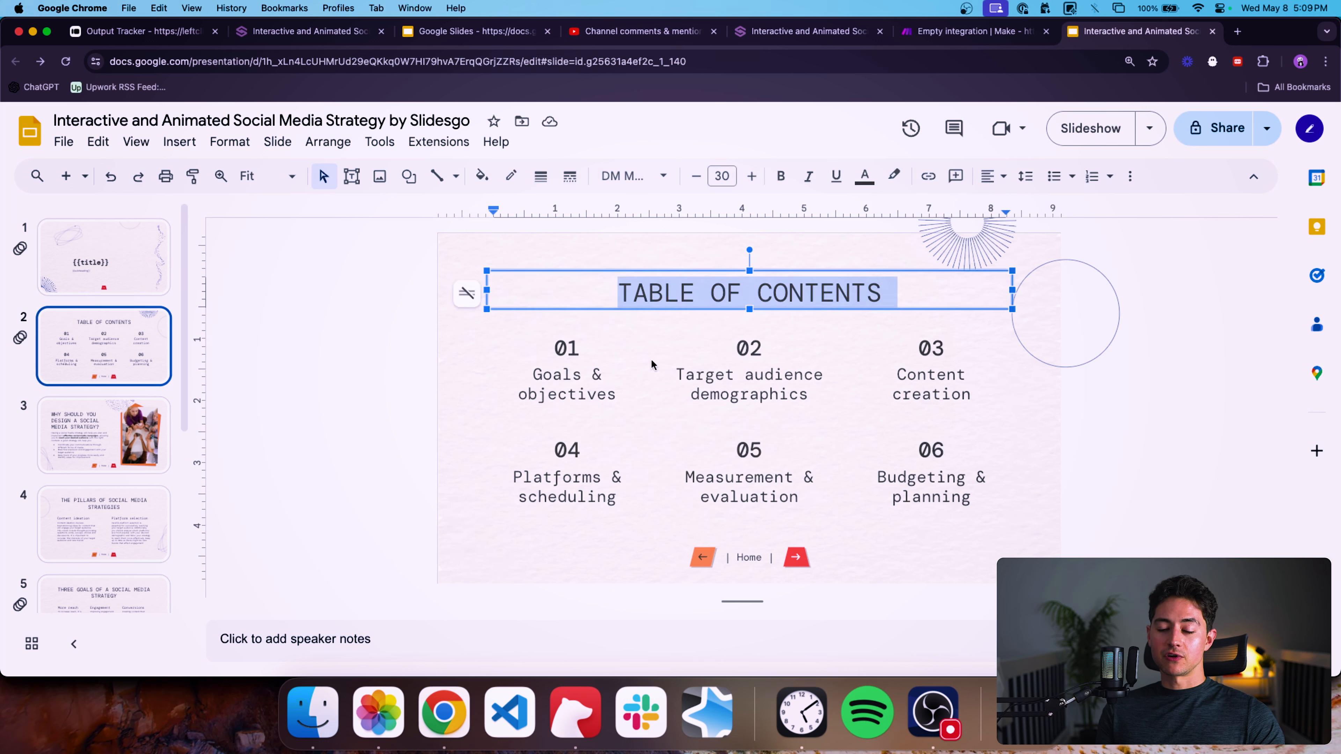
{"action": "triple_click", "coordinate": [573, 392]}
{"action": "type", "text": "{{"}
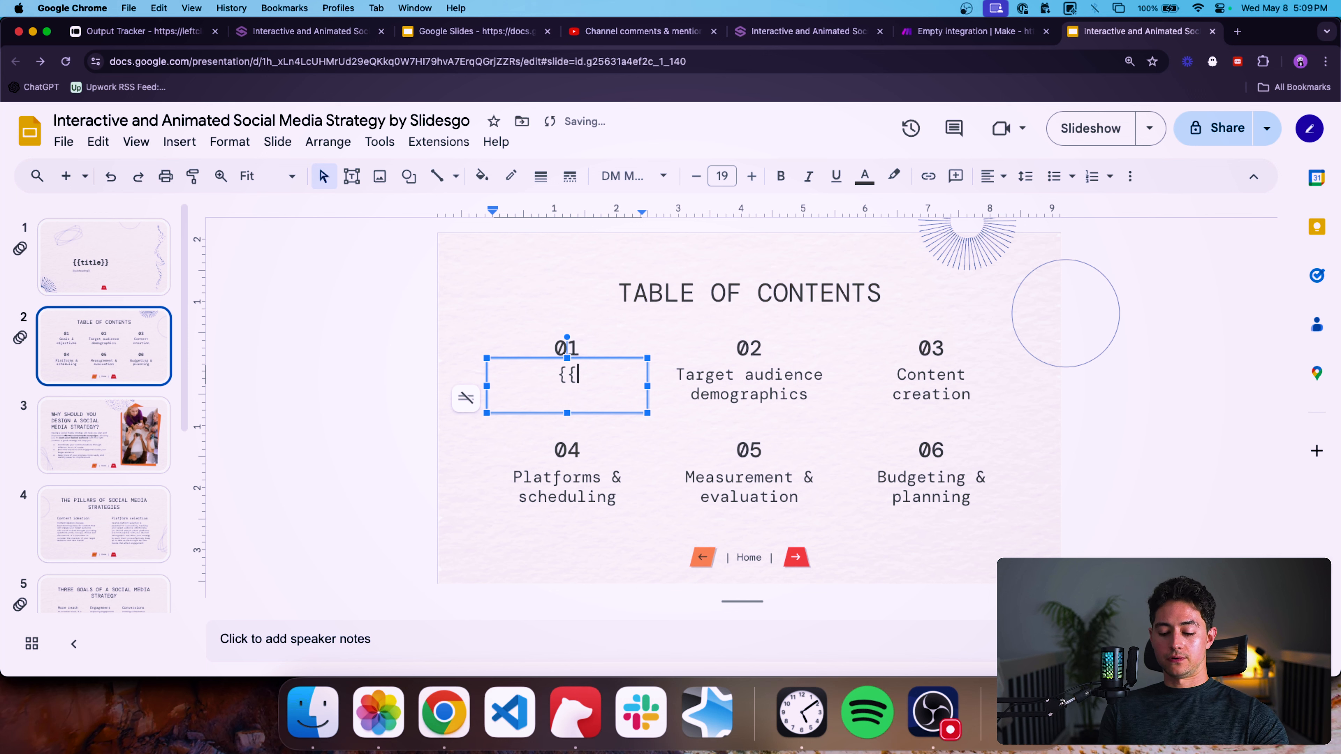
{"action": "type", "text": "section"}
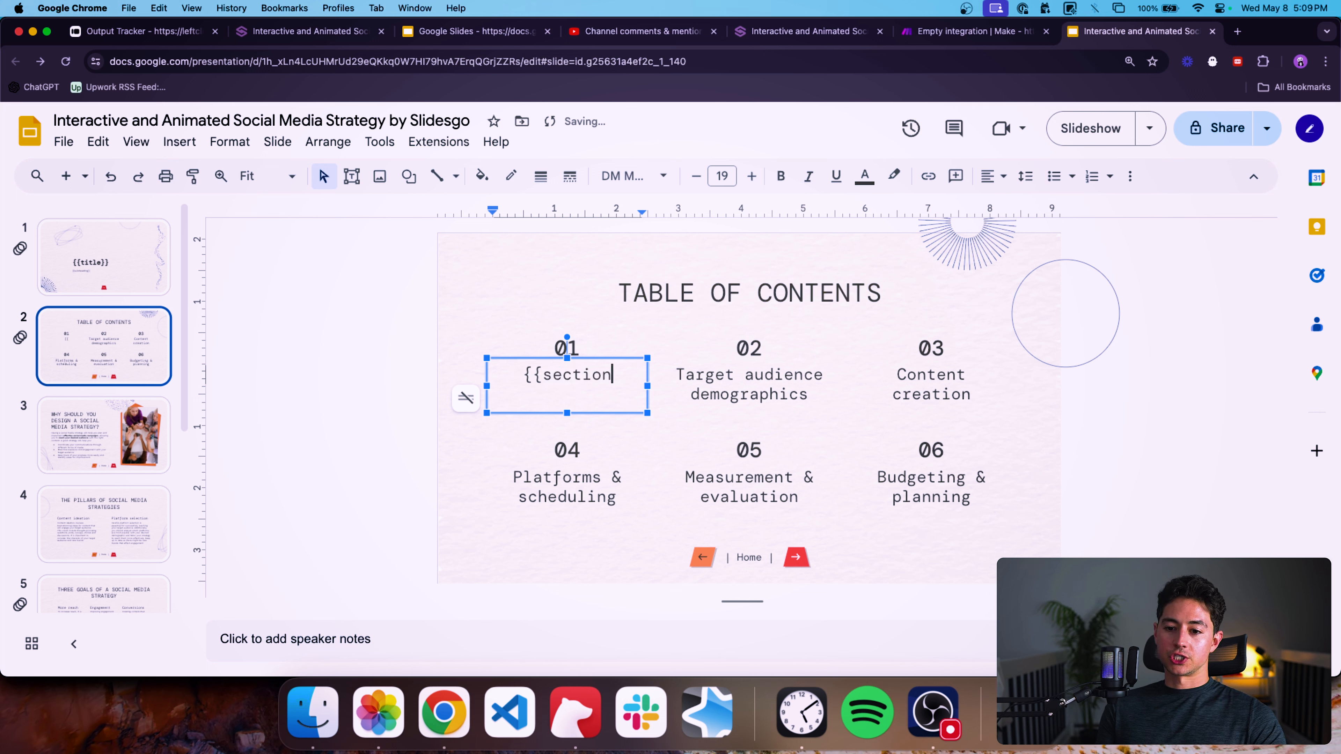
{"action": "type", "text": "1Hea"}
{"action": "key", "text": "BackSpace"}
{"action": "key", "text": "BackSpace"}
{"action": "key", "text": "BackSpace"}
{"action": "key", "text": "BackSpace"}
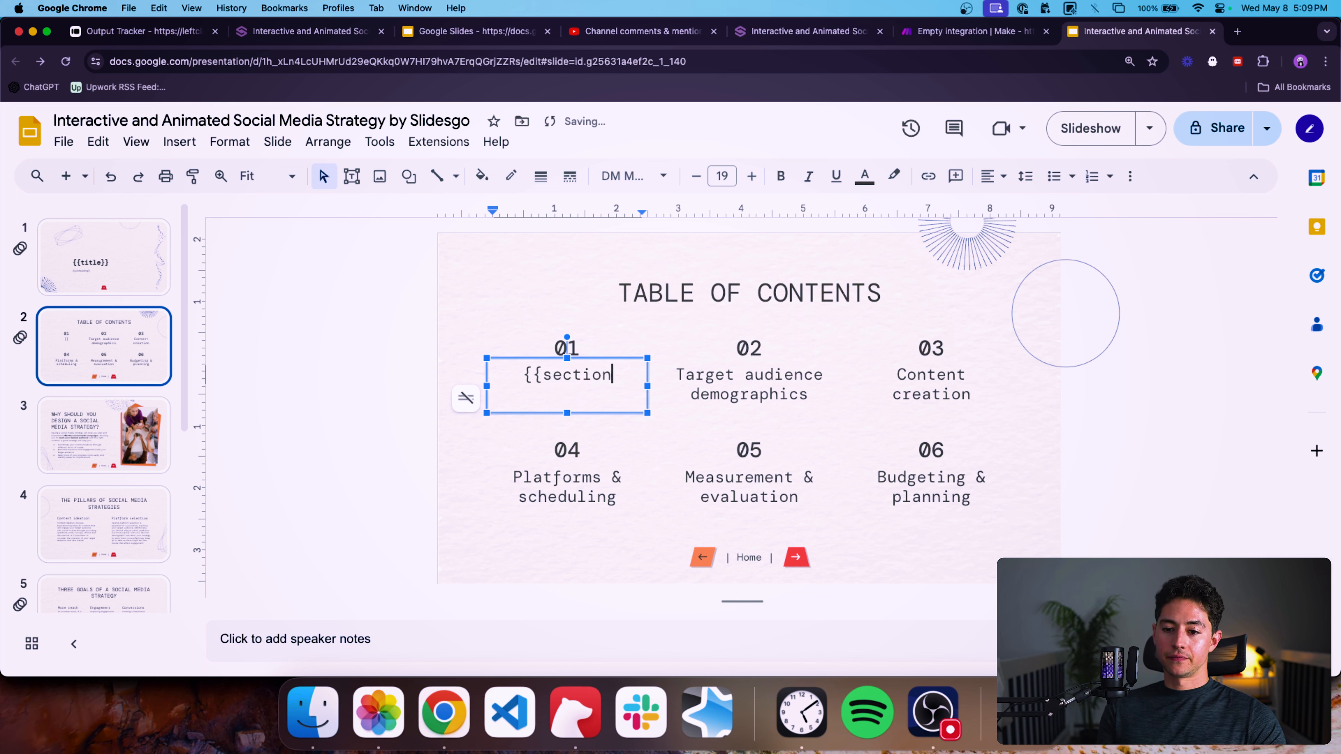
{"action": "type", "text": "OneHeading}}"}
{"action": "key", "text": "super+a"}
{"action": "key", "text": "super+c"}
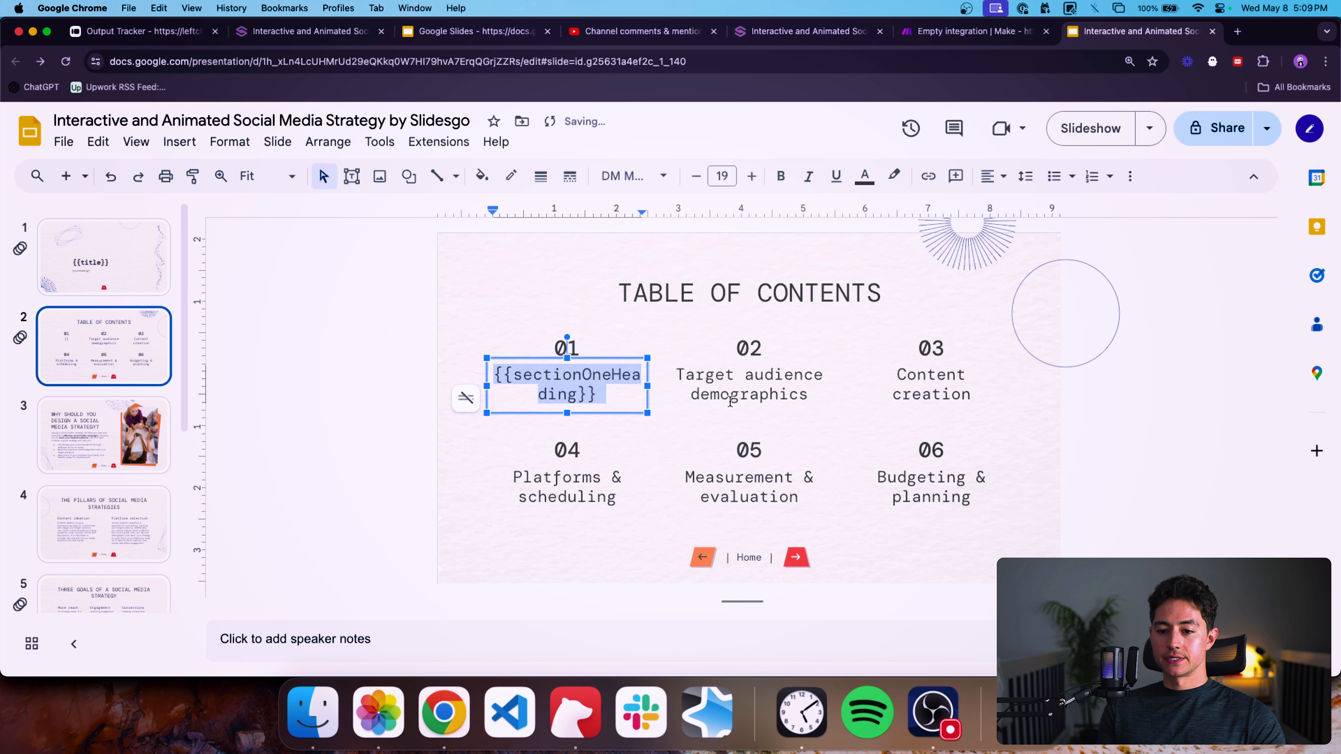
Replace the second table-of-contents heading with the placeholder {{sectionTwoHeading}}.
{"action": "left_click", "coordinate": [756, 384]}
{"action": "key", "text": "super+a"}
{"action": "key", "text": "super+v"}
{"action": "left_click", "coordinate": [794, 374]}
{"action": "key", "text": "BackSpace"}
{"action": "key", "text": "BackSpace"}
{"action": "key", "text": "BackSpace"}
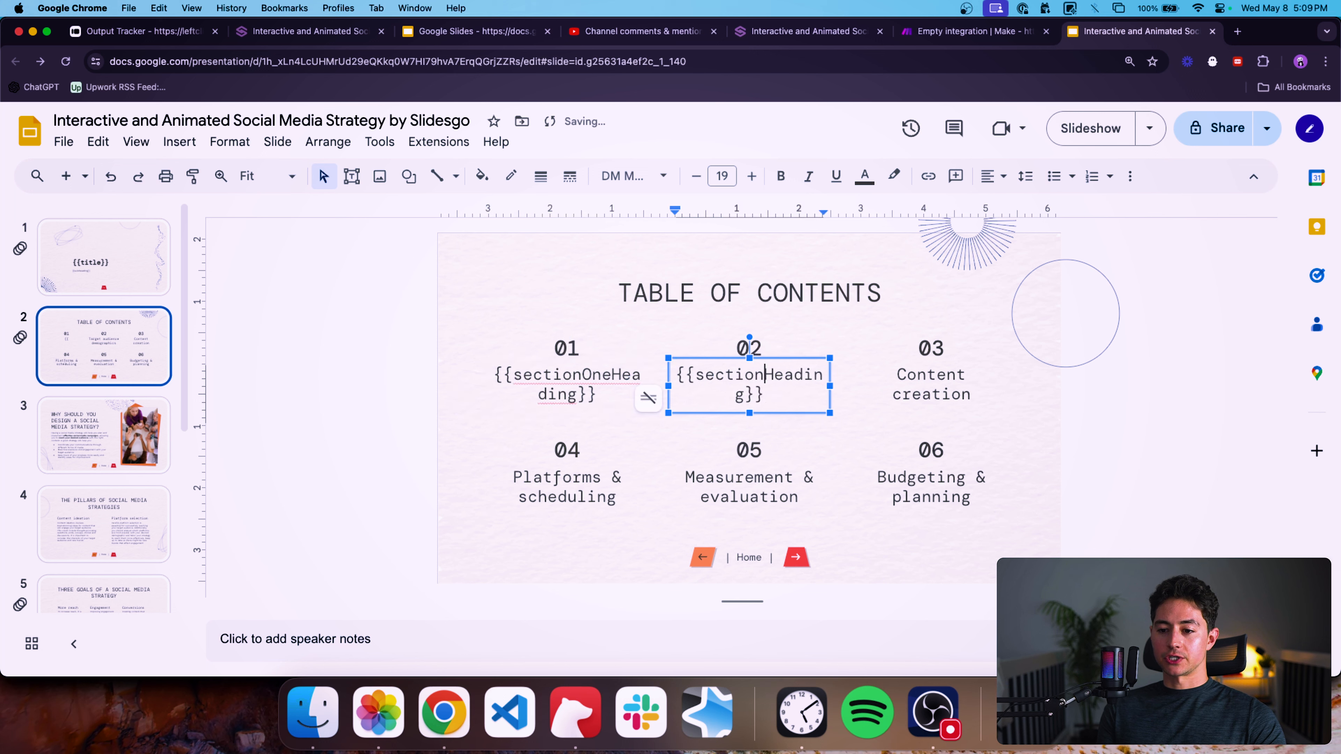
{"action": "type", "text": "Two"}
{"action": "key", "text": "super+a"}
{"action": "key", "text": "super+c"}
Replace the third table-of-contents heading with the placeholder {{sectionThreeHeading}}.
{"action": "left_click", "coordinate": [932, 376]}
{"action": "key", "text": "super+a"}
{"action": "key", "text": "super+v"}
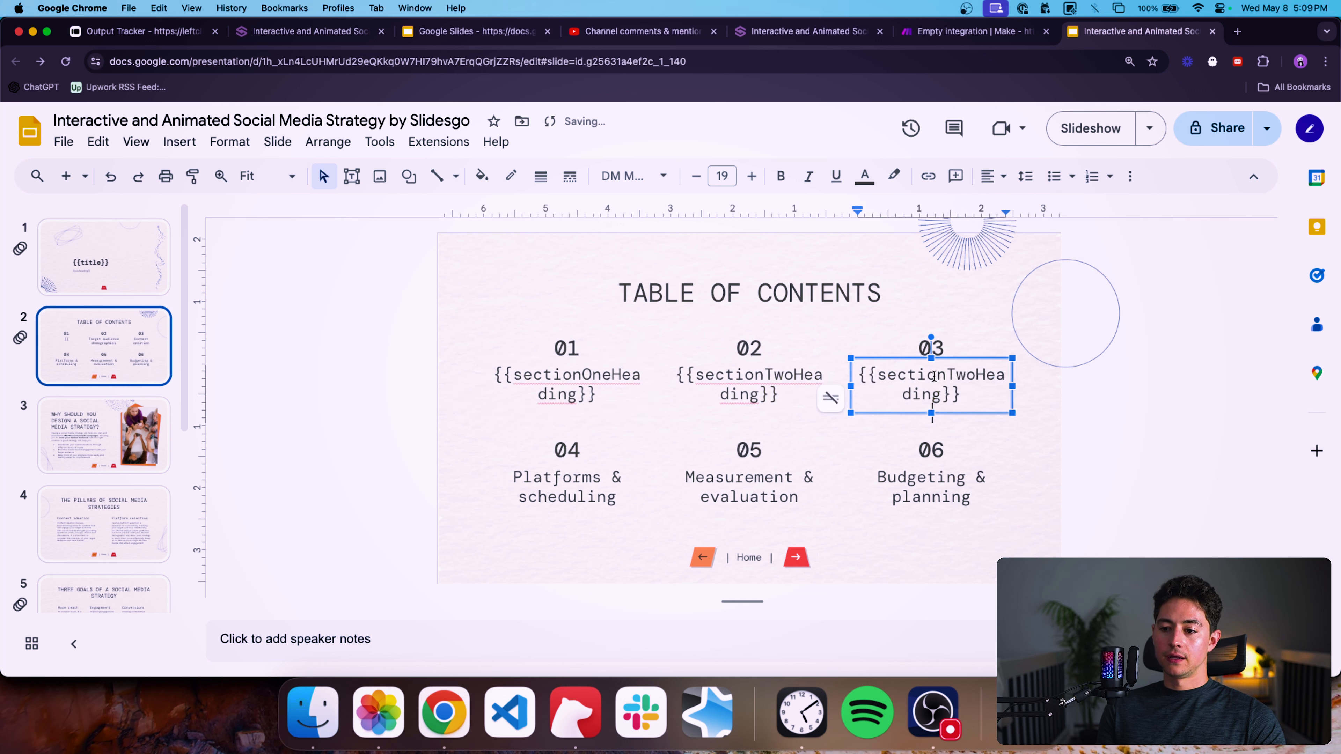
{"action": "key", "text": "BackSpace"}
{"action": "key", "text": "BackSpace"}
{"action": "key", "text": "BackSpace"}
{"action": "type", "text": "Three"}
{"action": "key", "text": "super+a"}
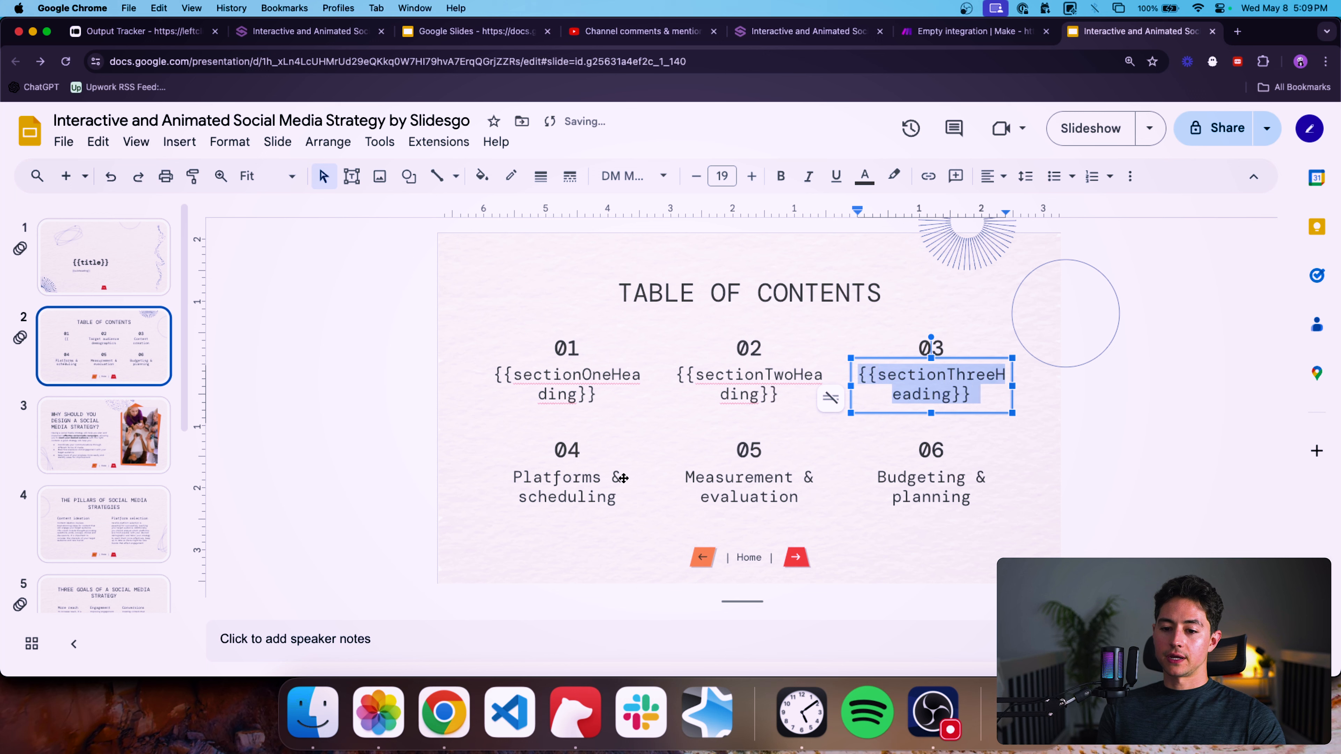
Replace the fourth table-of-contents heading with the placeholder {{sectionFourHeading}}.
{"action": "double_click", "coordinate": [594, 491]}
{"action": "key", "text": "super+v"}
{"action": "key", "text": "super+a"}
{"action": "key", "text": "super+v"}
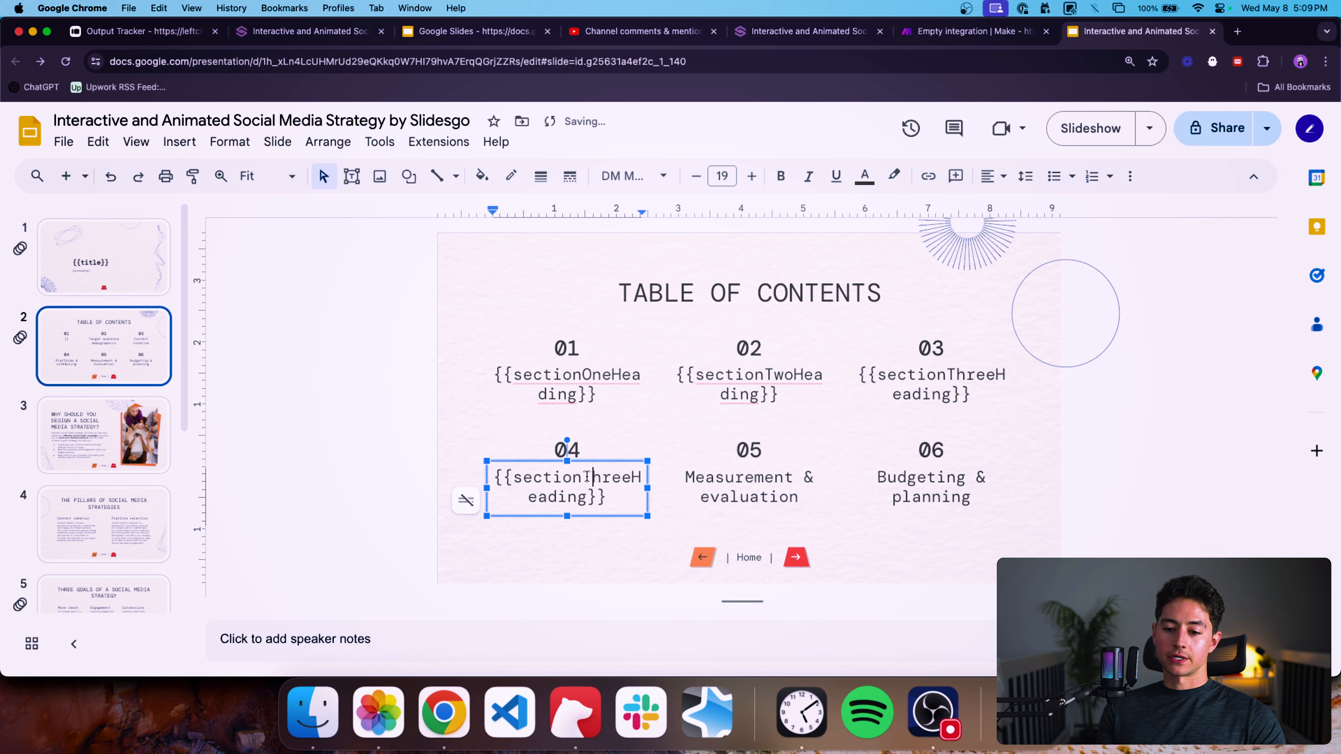
{"action": "left_click_drag", "start_coordinate": [583, 477], "coordinate": [632, 477]}
{"action": "type", "text": "Four"}
{"action": "left_click", "coordinate": [743, 479]}
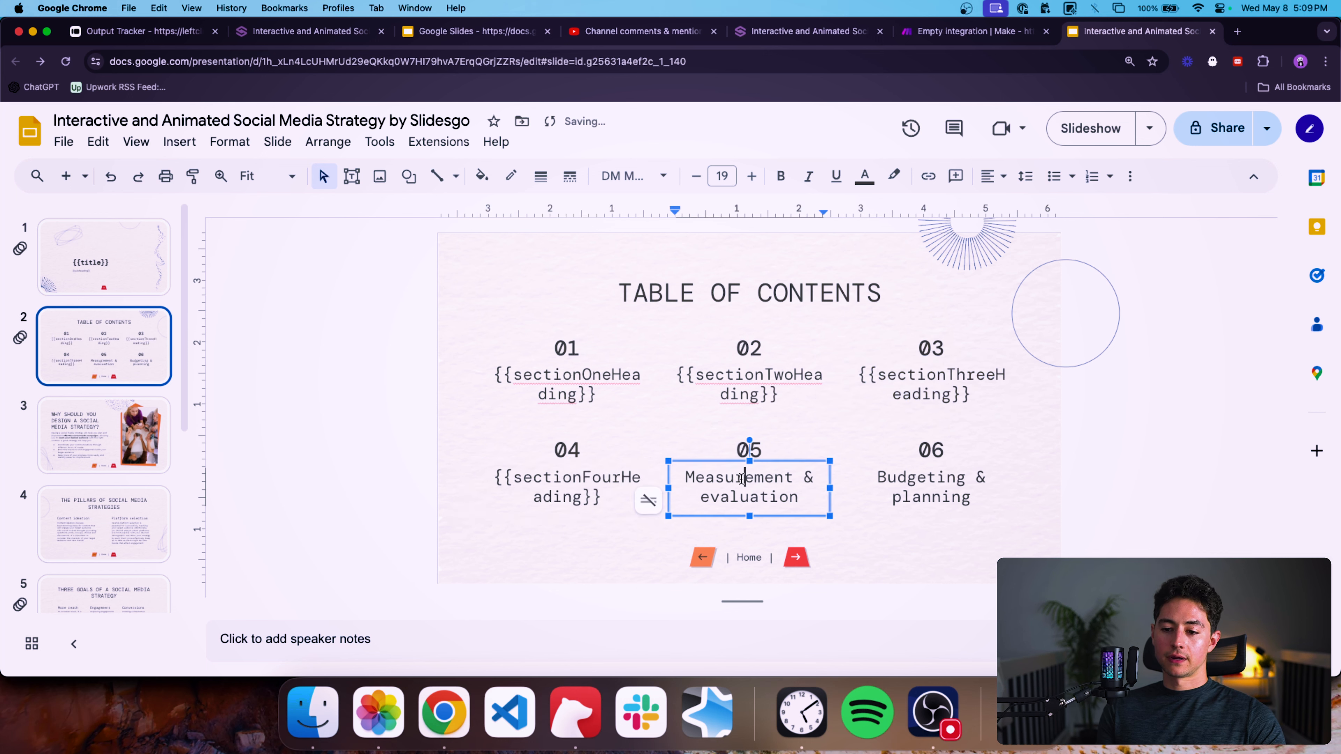
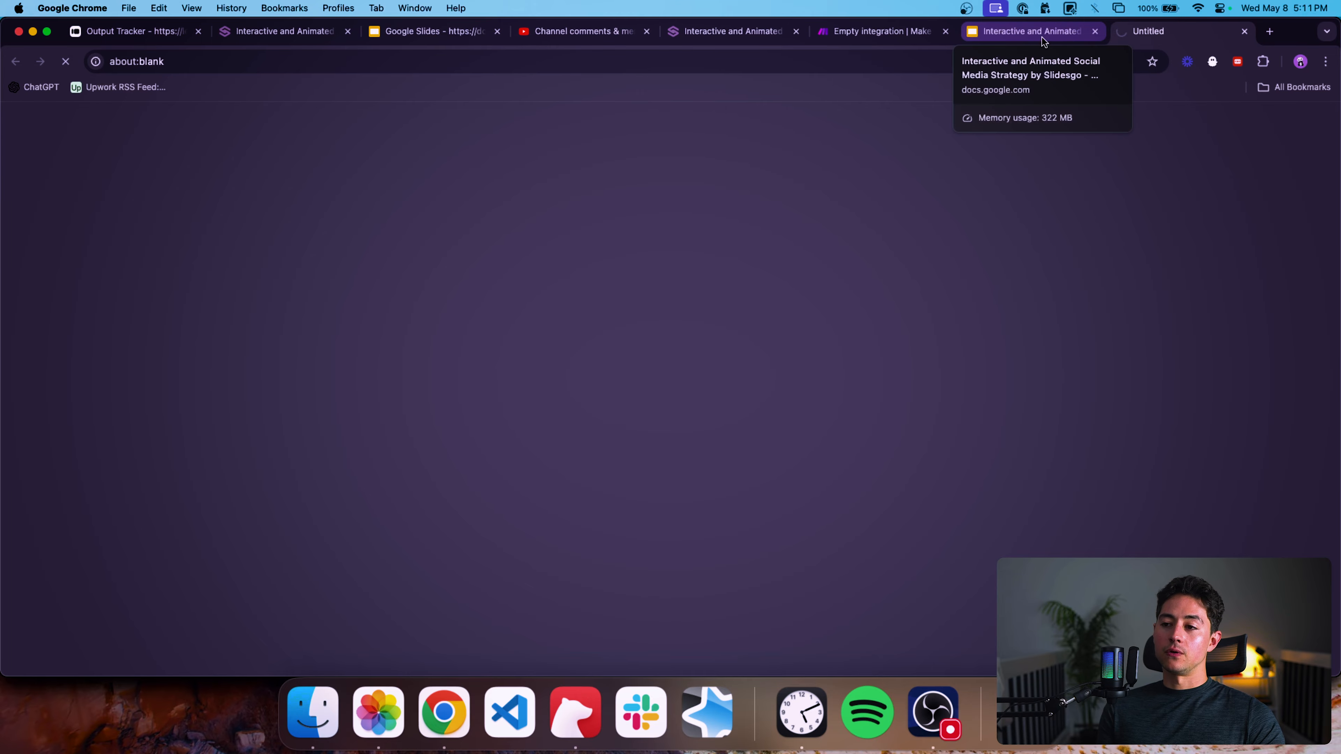
Return to the template's section one slide and select its introductory paragraph.
{"action": "left_click", "coordinate": [1045, 34]}
{"action": "left_click", "coordinate": [727, 415]}
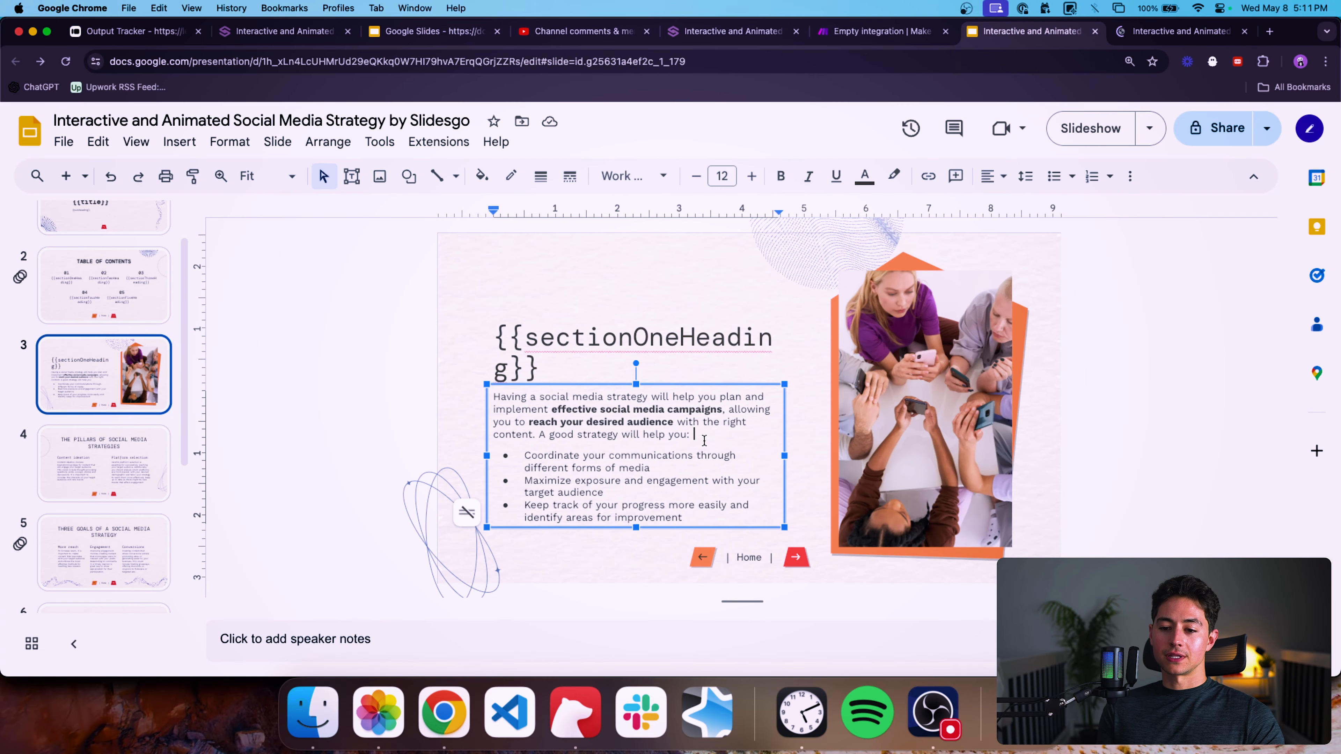
{"action": "left_click_drag", "start_coordinate": [692, 435], "coordinate": [484, 396]}
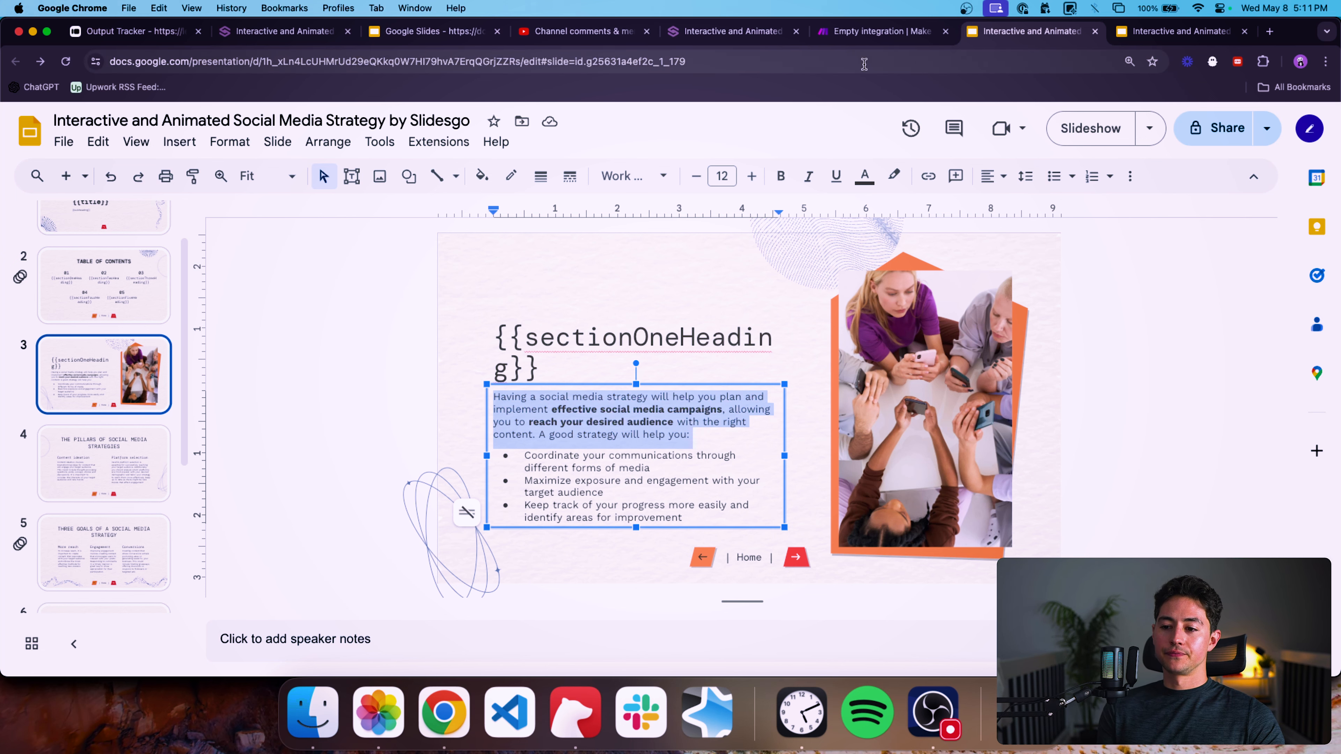
{"action": "left_click", "coordinate": [1023, 35]}
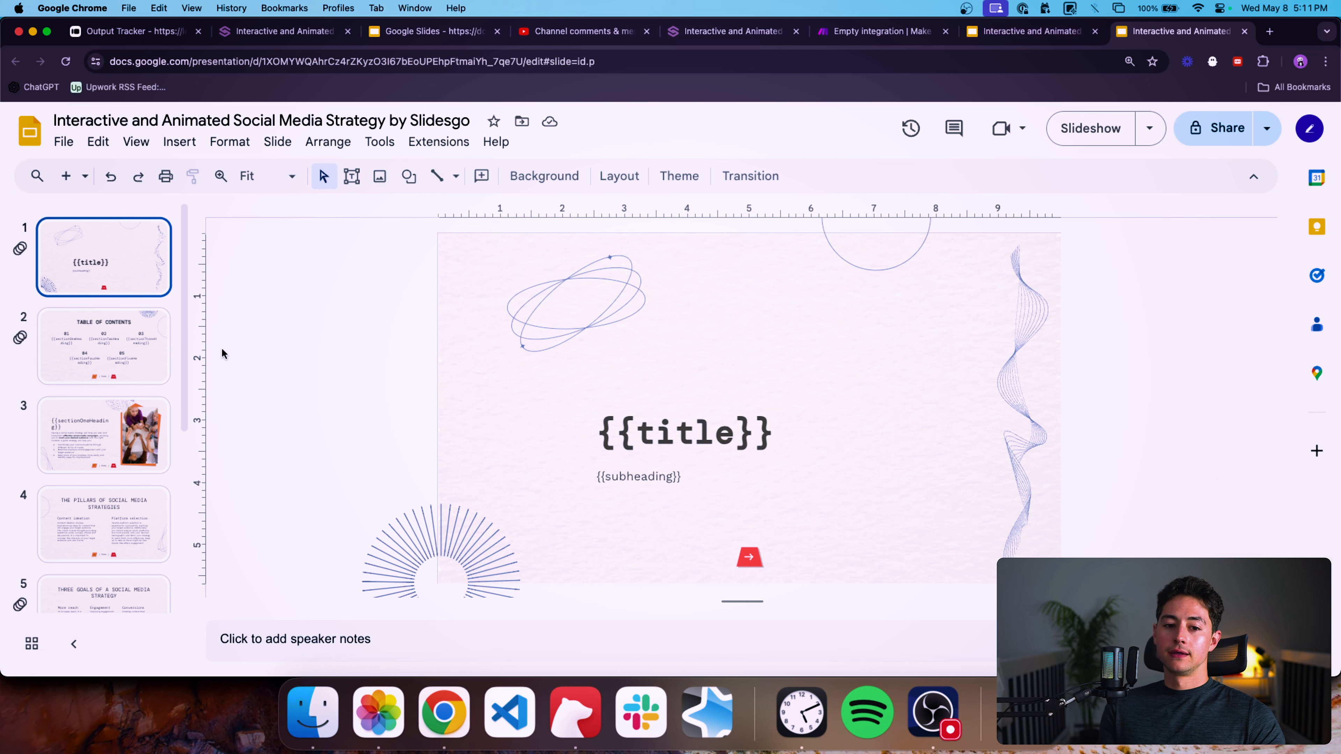
{"action": "left_click", "coordinate": [155, 441]}
{"action": "key", "text": "ctrl+shift+Tab"}
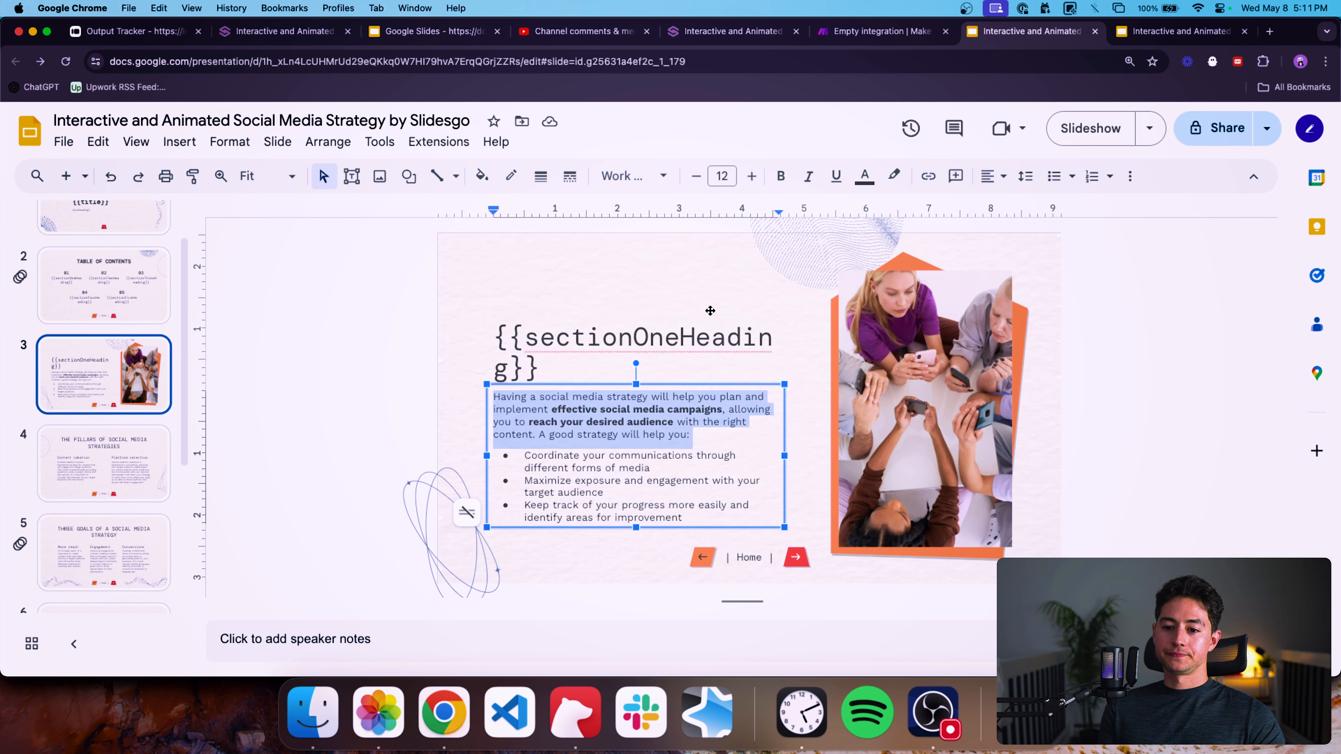
Replace the intro paragraph with {{sectionOneParagraph}} and the first bullet with {{sectionOneBulletOne}}.
{"action": "key", "text": "BackSpace"}
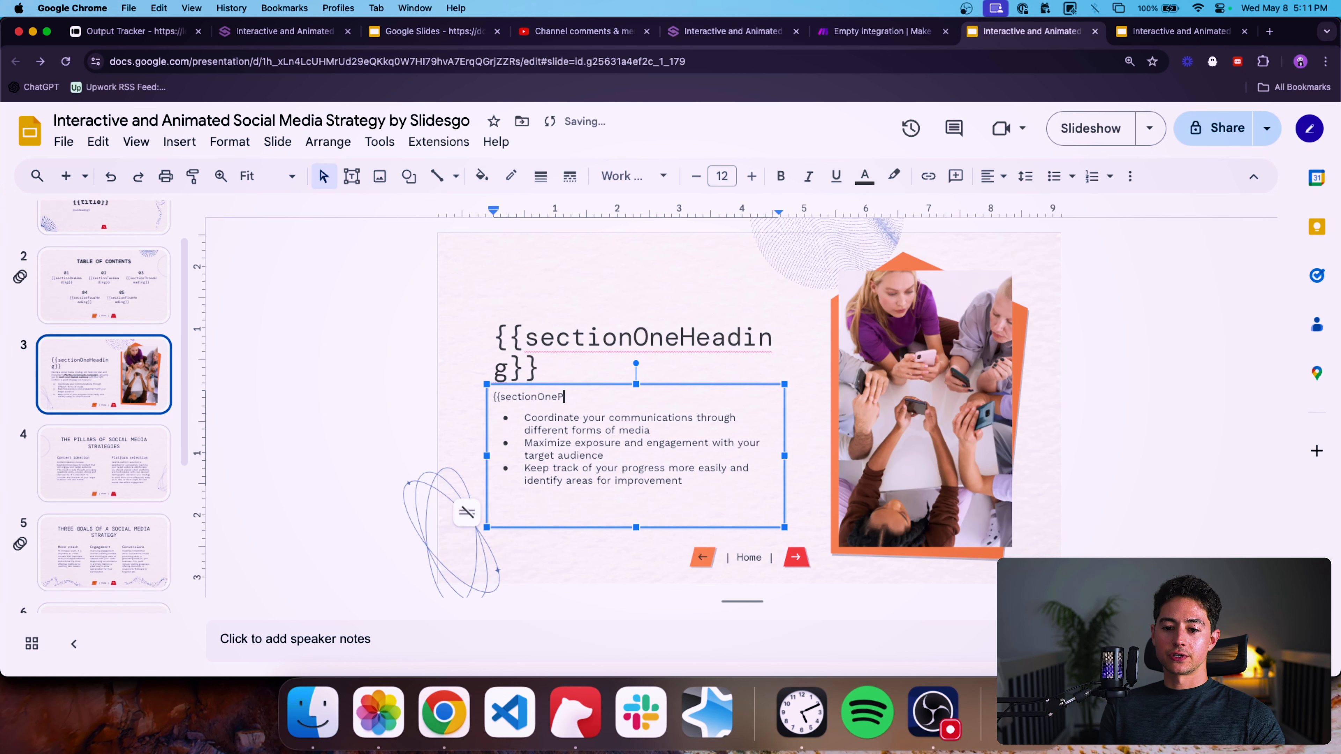
{"action": "left_click_drag", "start_coordinate": [652, 430], "coordinate": [523, 418]}
{"action": "type", "text": "{{sectionOneBulletOne"}
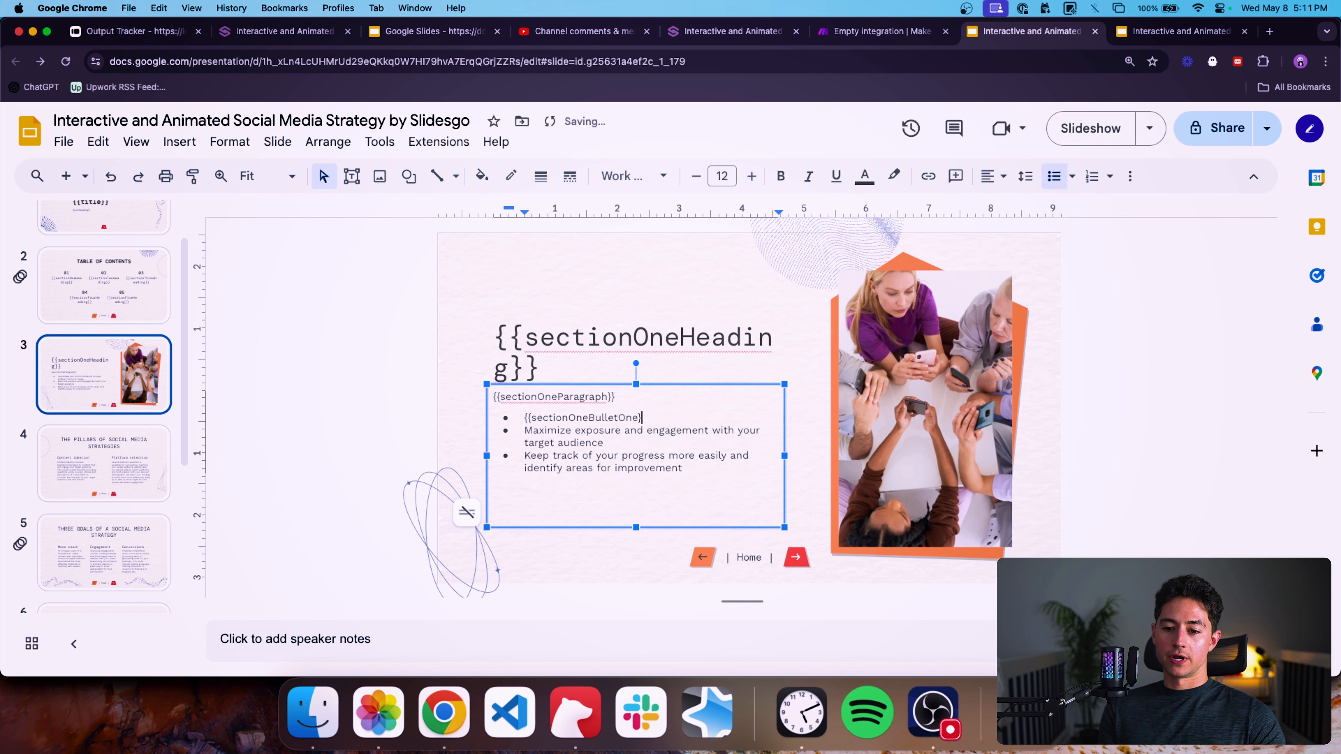
Replace the second bullet with {{sectionOneBulletTwo}} and delete the third bullet.
{"action": "left_click_drag", "start_coordinate": [598, 438], "coordinate": [524, 430]}
{"action": "type", "text": "{{sectionOneBullet"}
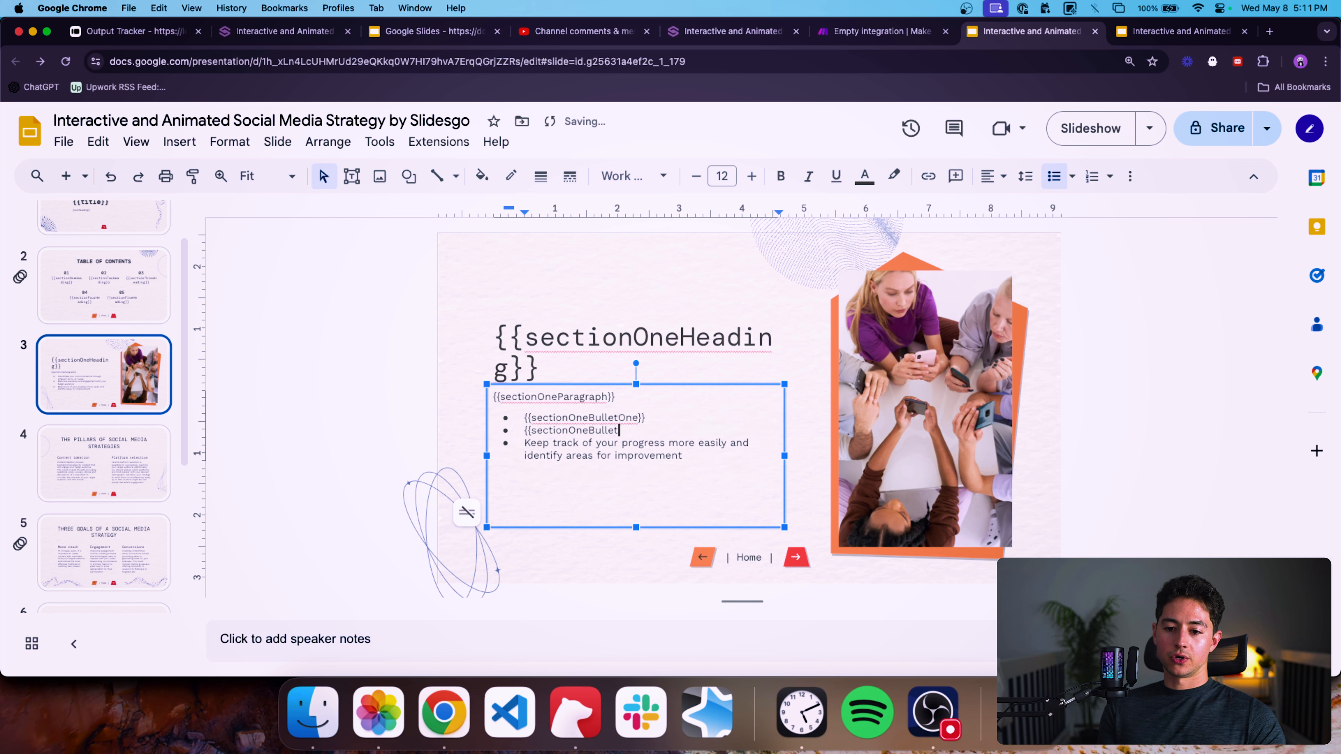
{"action": "left_click_drag", "start_coordinate": [710, 451], "coordinate": [525, 443]}
{"action": "key", "text": "BackSpace"}
{"action": "key", "text": "BackSpace"}
{"action": "left_click", "coordinate": [349, 401]}
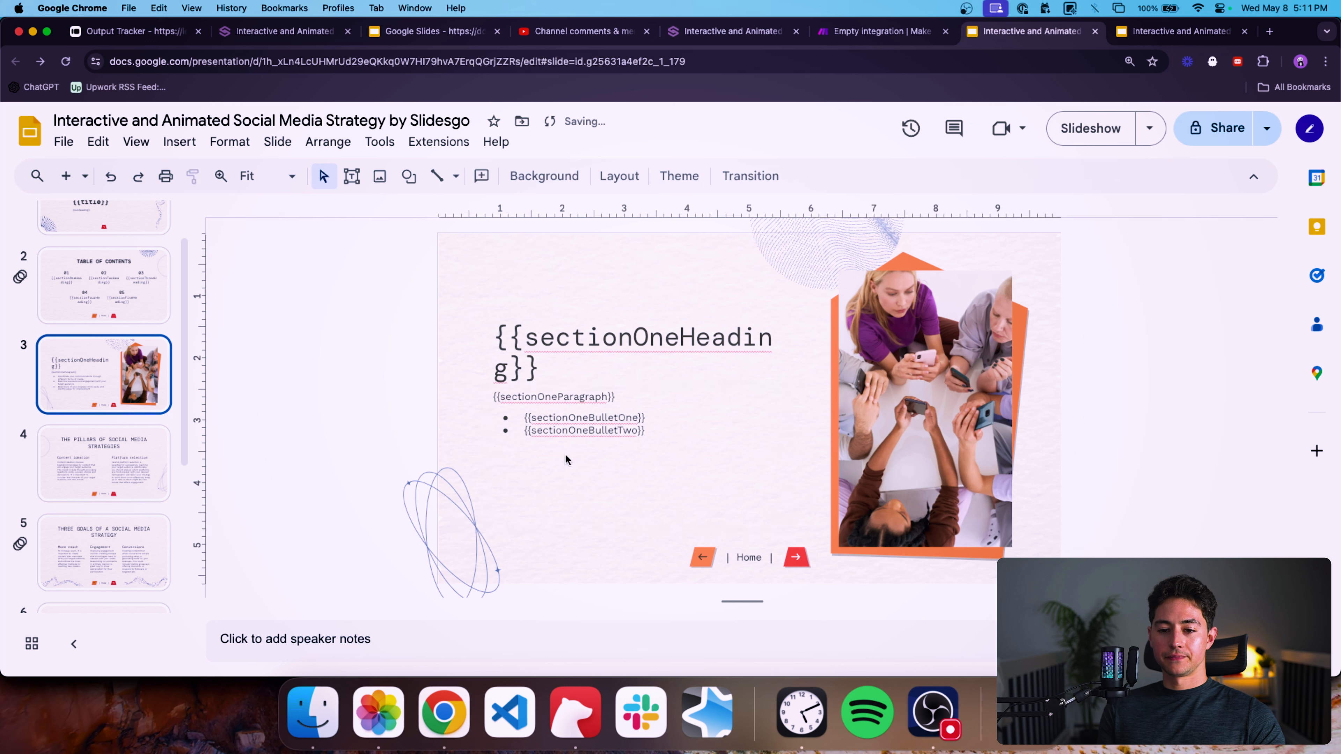
{"action": "left_click", "coordinate": [565, 456]}
{"action": "key", "text": "BackSpace"}
{"action": "left_click", "coordinate": [339, 389]}
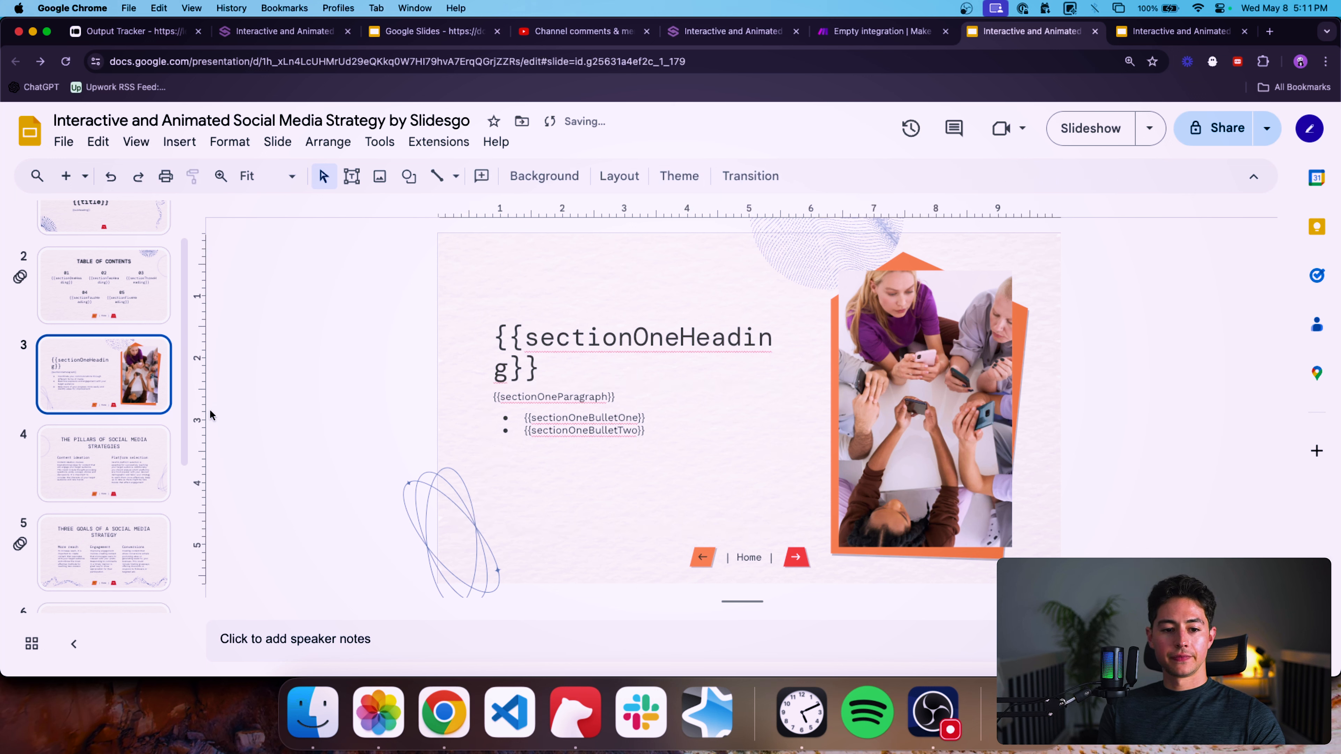
On the pillars slide, replace the title with {{sectionTwoHeading}}.
{"action": "left_click", "coordinate": [92, 461]}
{"action": "left_click", "coordinate": [709, 288]}
{"action": "key", "text": "super+a"}
{"action": "type", "text": "{{"}
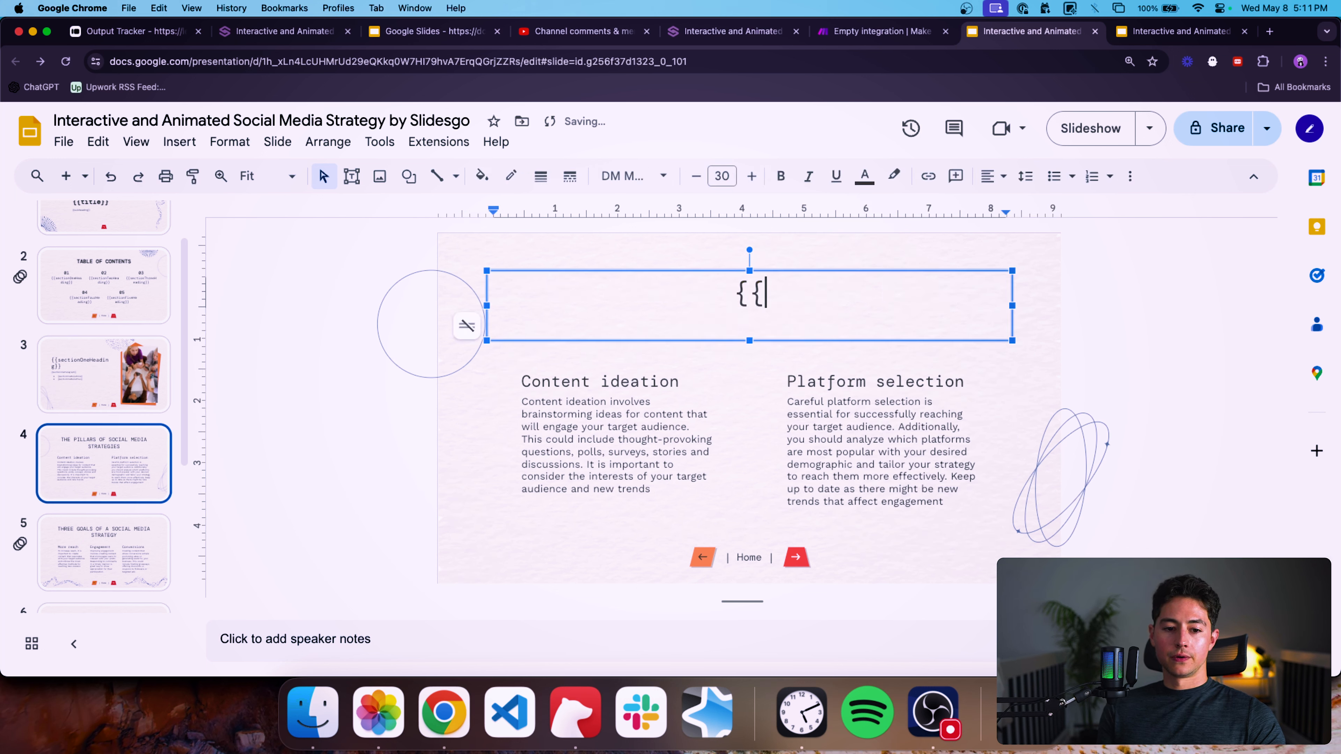
{"action": "type", "text": "sectionTwoHea"}
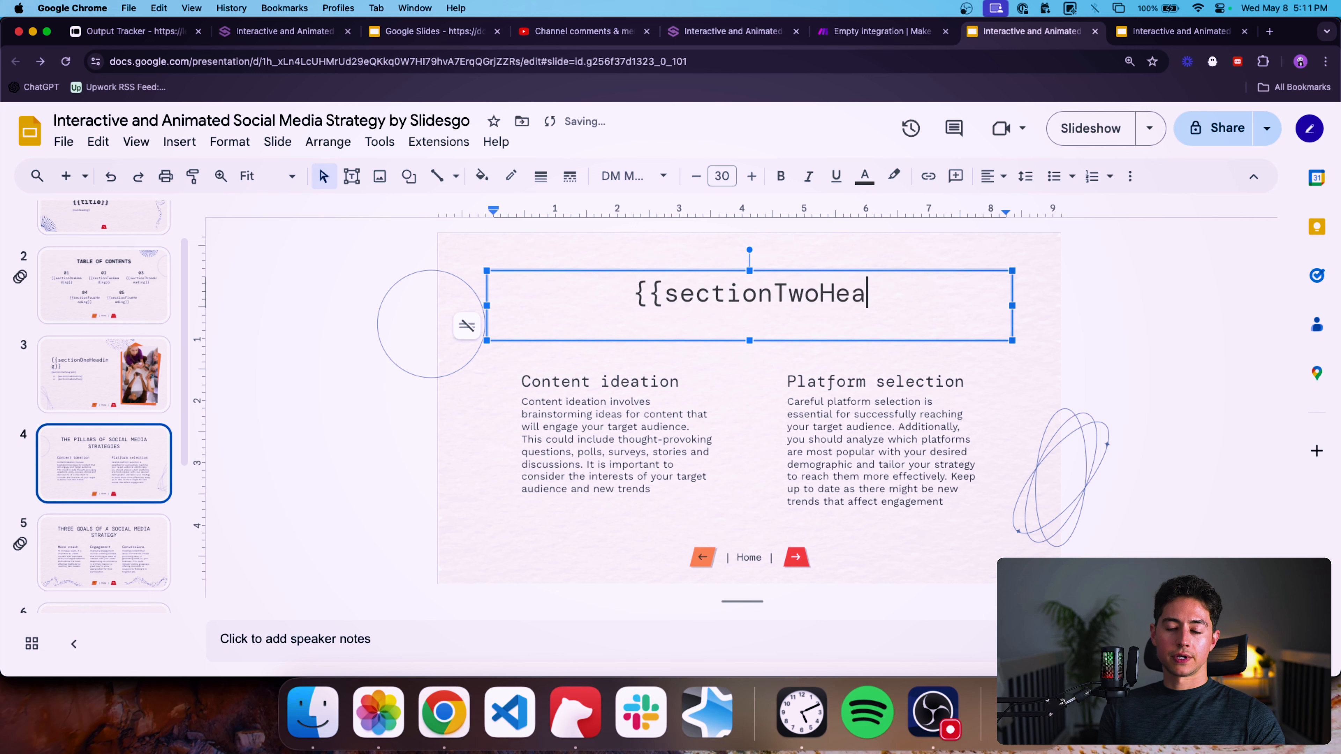
{"action": "type", "text": "ding}}"}
Replace the "Content ideation" subheading with {{sectionTwoSubheadingOne}}.
{"action": "double_click", "coordinate": [646, 381]}
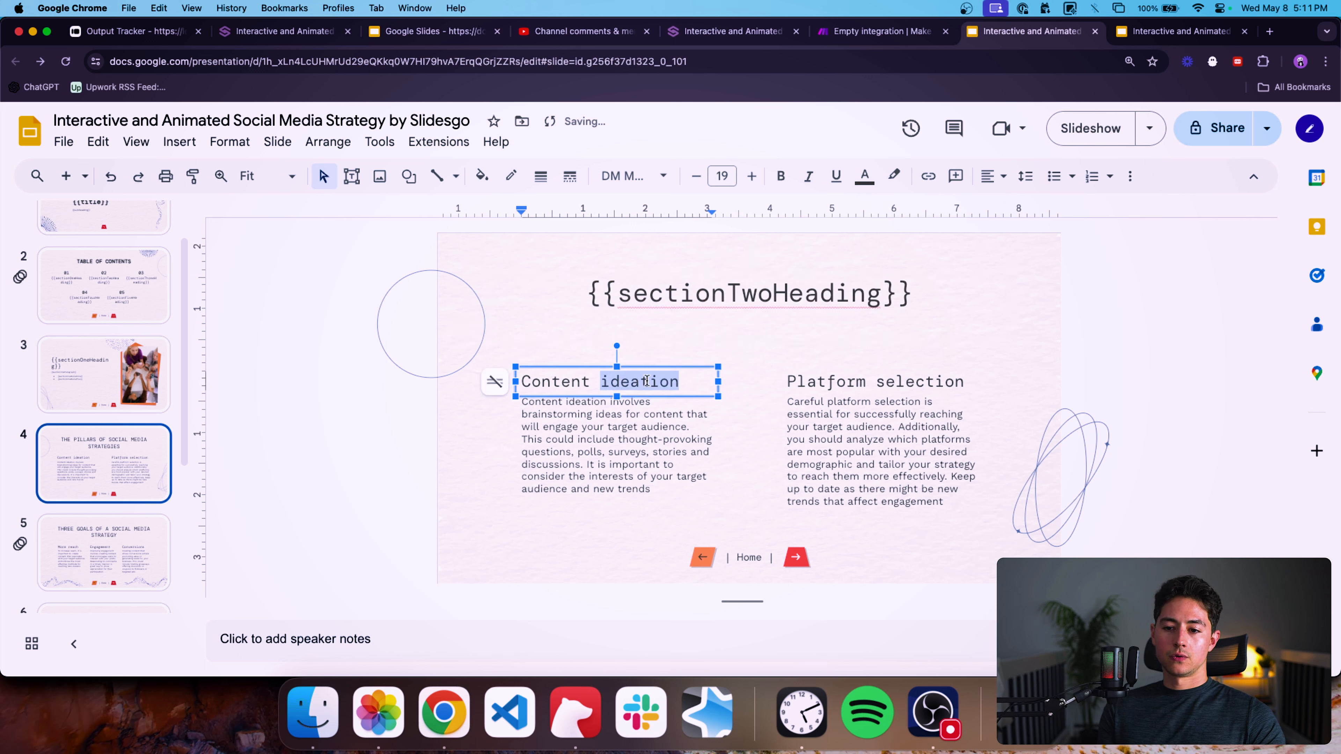
{"action": "key", "text": "super+a"}
{"action": "type", "text": "{{sectionTwo"}
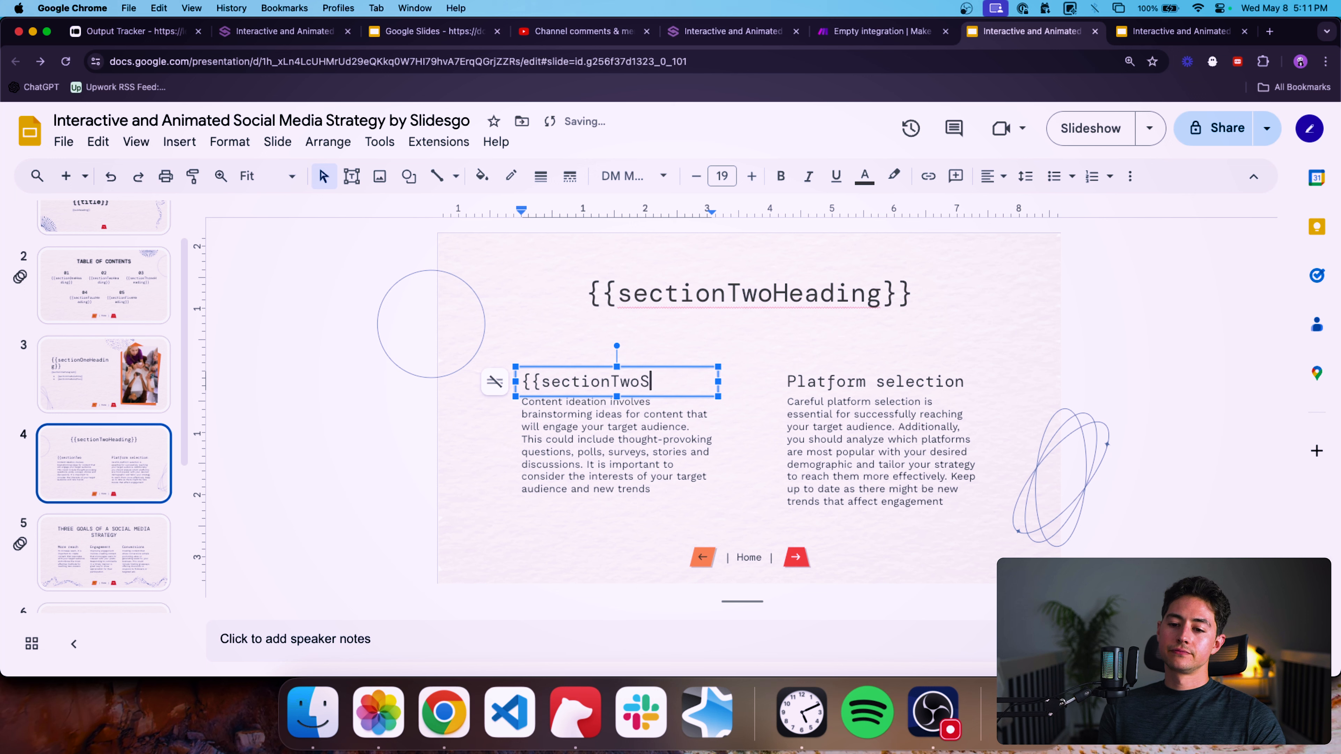
{"action": "type", "text": "SubheadingOne}}"}
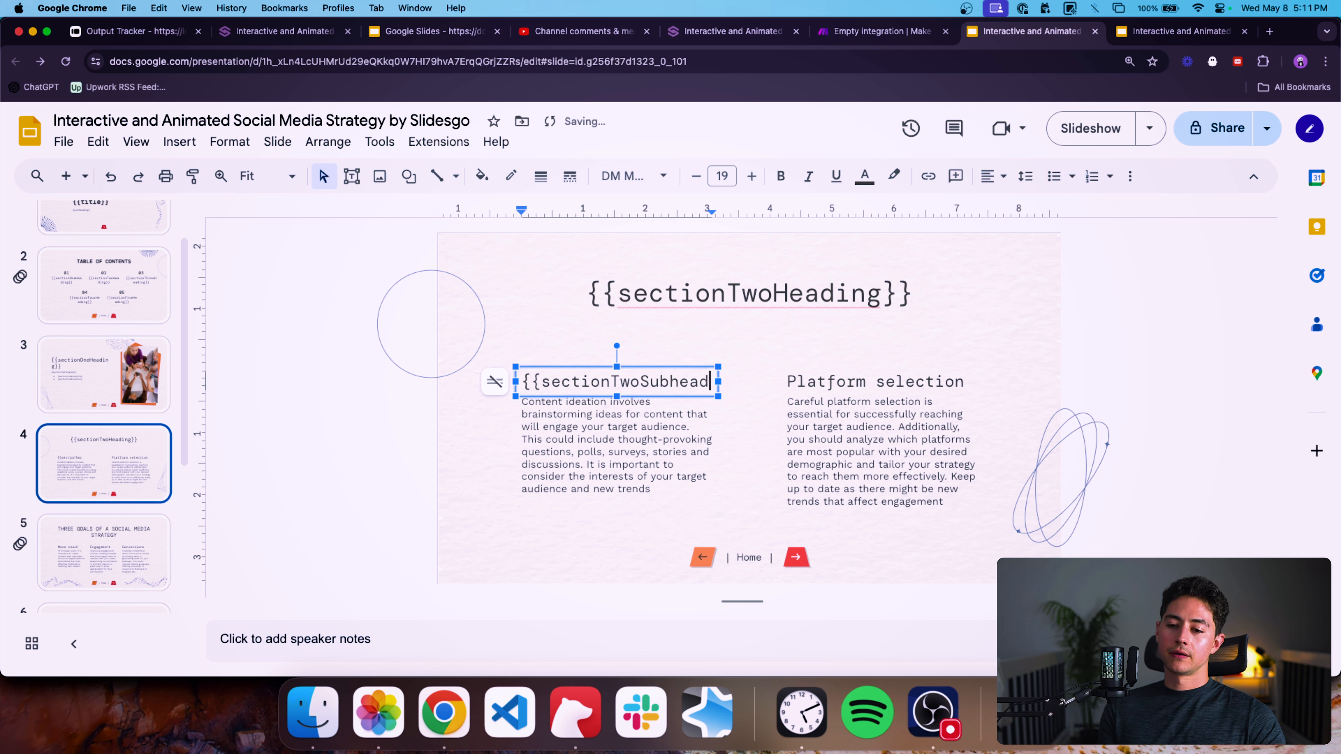
Replace the "Platform selection" subheading with {{sectionTwoSubheadingTwo}}.
{"action": "left_click", "coordinate": [846, 382]}
{"action": "double_click", "coordinate": [846, 382]}
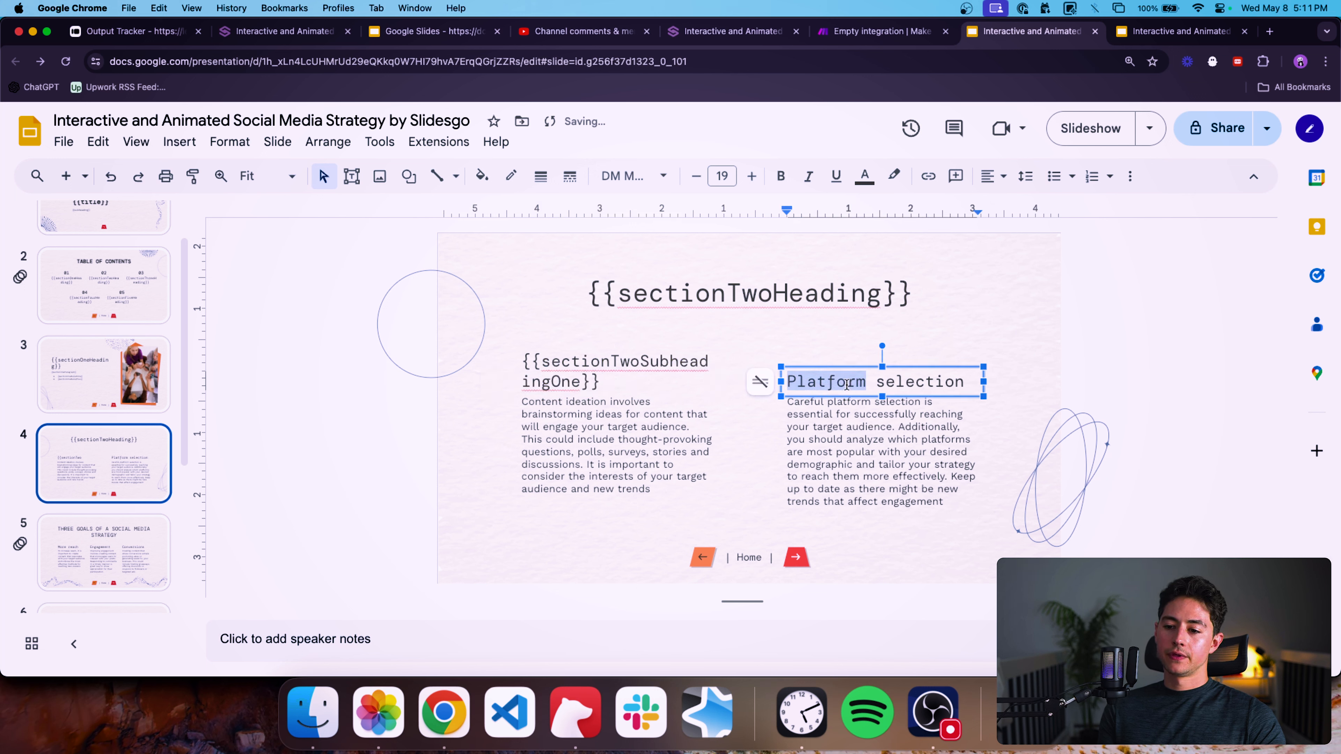
{"action": "key", "text": "super+a"}
{"action": "type", "text": "{{sectionTwoSubheadingOne}}"}
{"action": "key", "text": "BackSpace"}
{"action": "key", "text": "BackSpace"}
{"action": "key", "text": "BackSpace"}
{"action": "type", "text": "Two"}
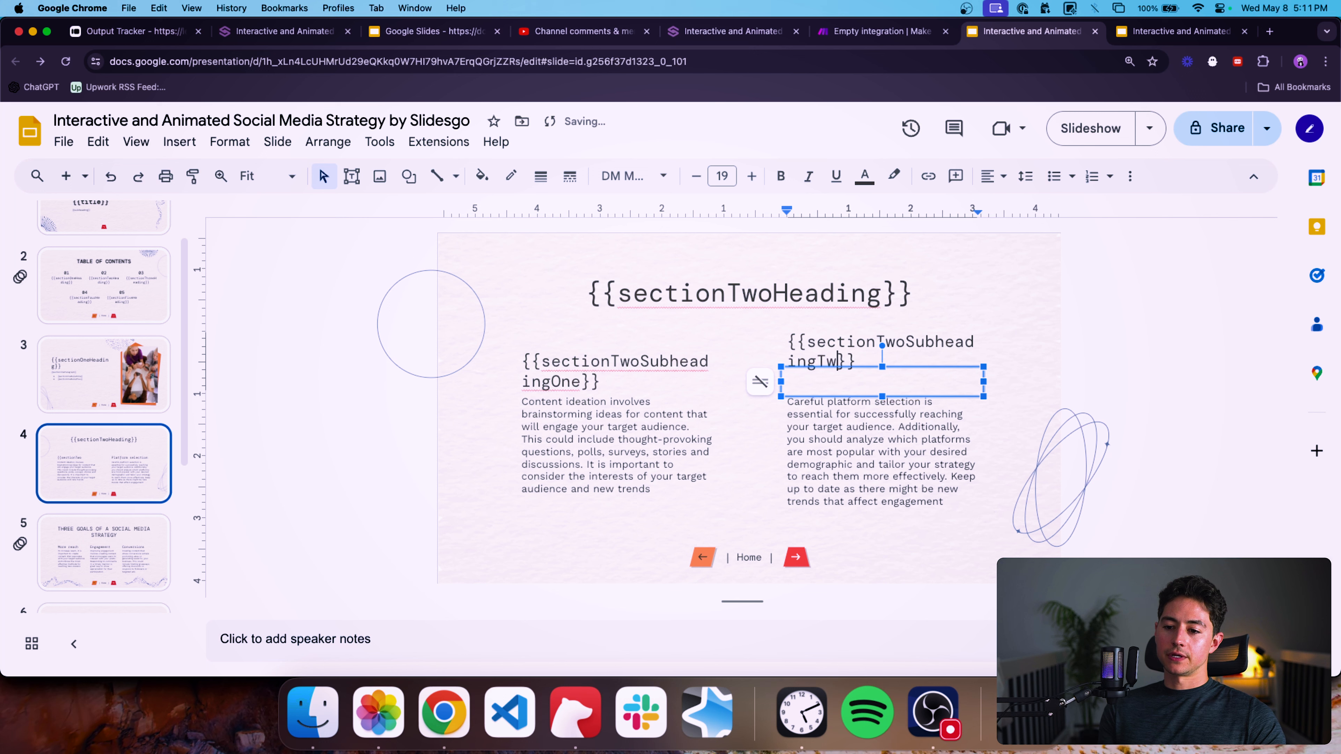
Replace the first column's paragraph with {{sectionTwoParagraphOne}} and copy the placeholder.
{"action": "left_click", "coordinate": [627, 432]}
{"action": "key", "text": "super+a"}
{"action": "type", "text": "{{"}
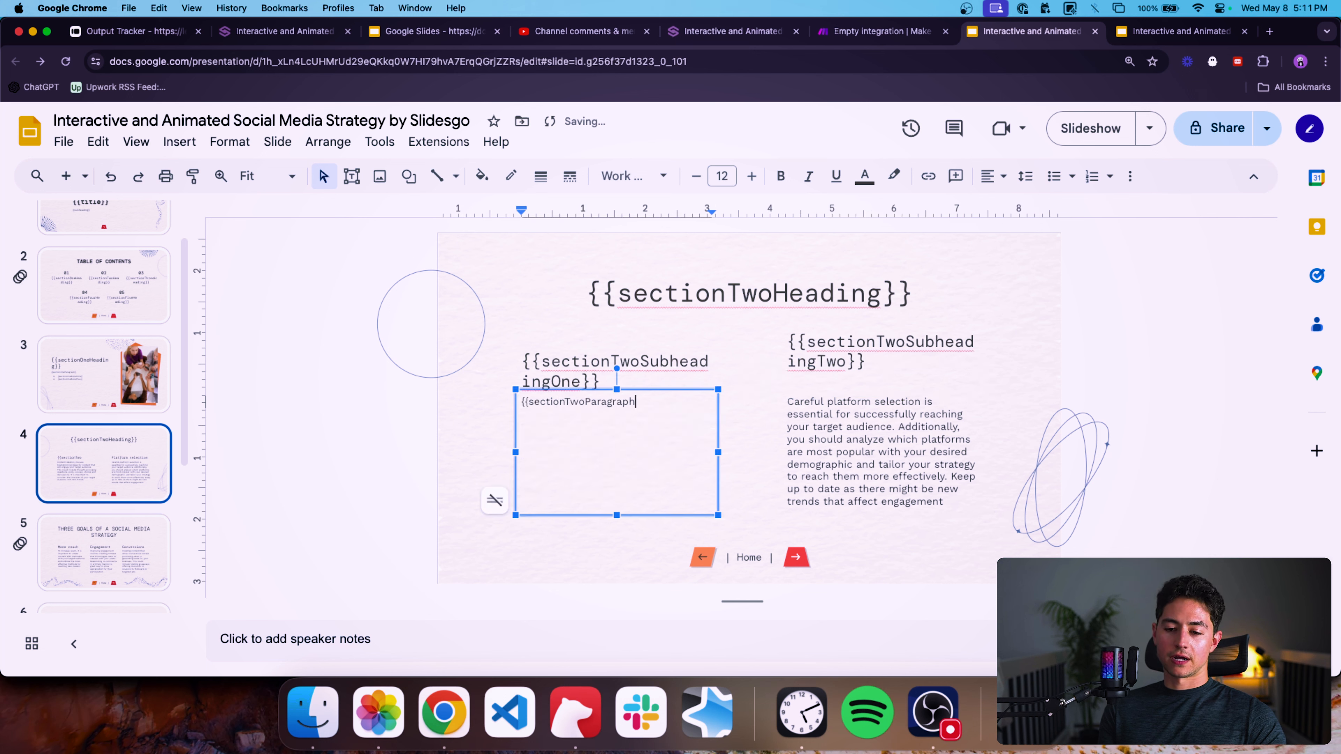
{"action": "type", "text": "sectionTwoParagraphOne}}"}
{"action": "key", "text": "super+a"}
{"action": "key", "text": "super+c"}
Replace the second column's paragraph with {{sectionTwoParagraphTwo}}.
{"action": "left_click", "coordinate": [821, 452]}
{"action": "key", "text": "super+a"}
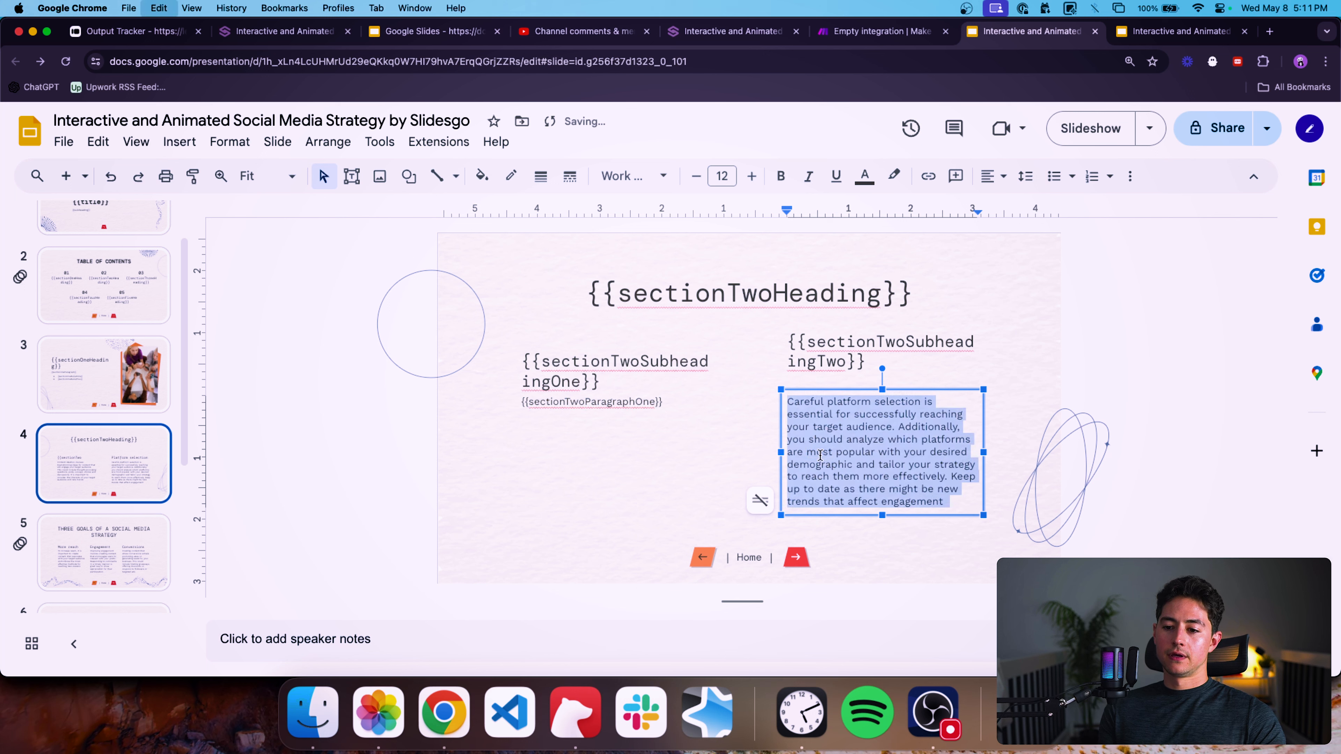
{"action": "key", "text": "super+v"}
{"action": "left_click", "coordinate": [899, 400]}
{"action": "left_click", "coordinate": [915, 406]}
{"action": "left_click", "coordinate": [921, 403]}
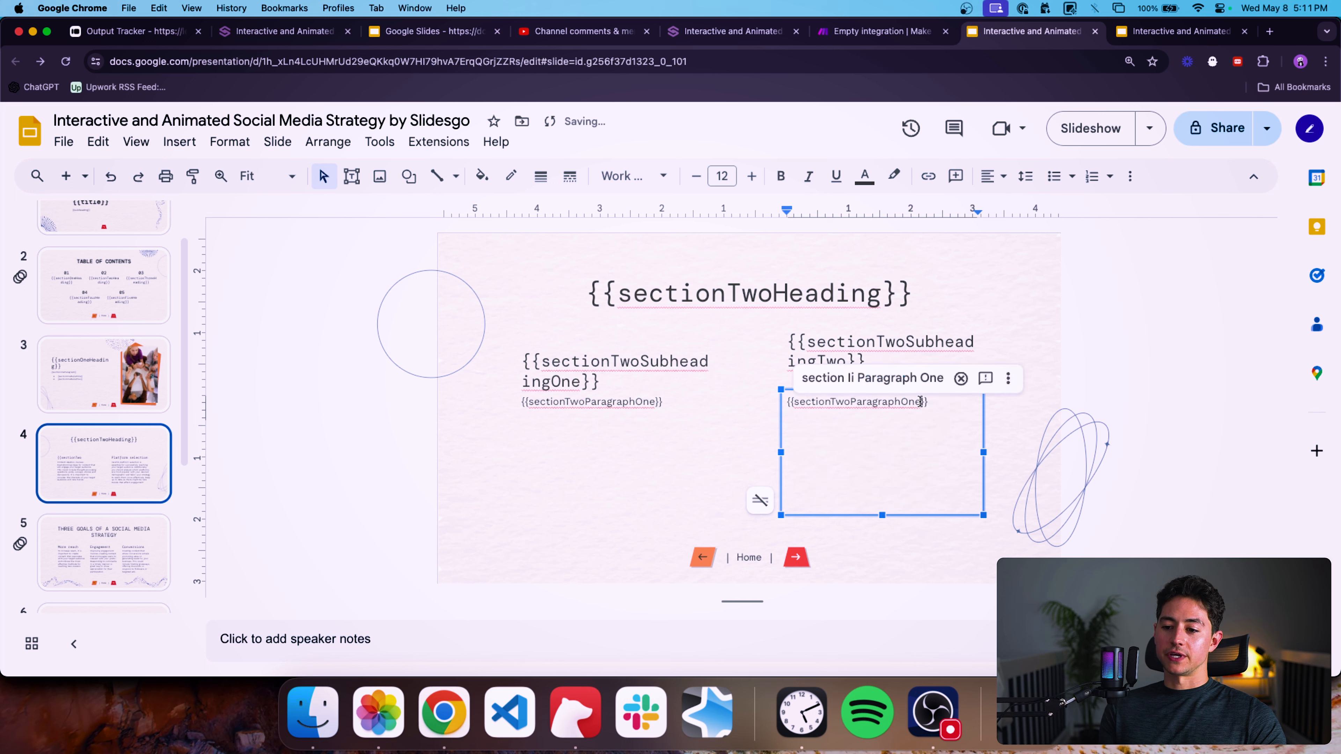
{"action": "key", "text": "BackSpace"}
{"action": "key", "text": "BackSpace"}
{"action": "key", "text": "BackSpace"}
{"action": "type", "text": "Two"}
{"action": "left_click", "coordinate": [896, 463]}
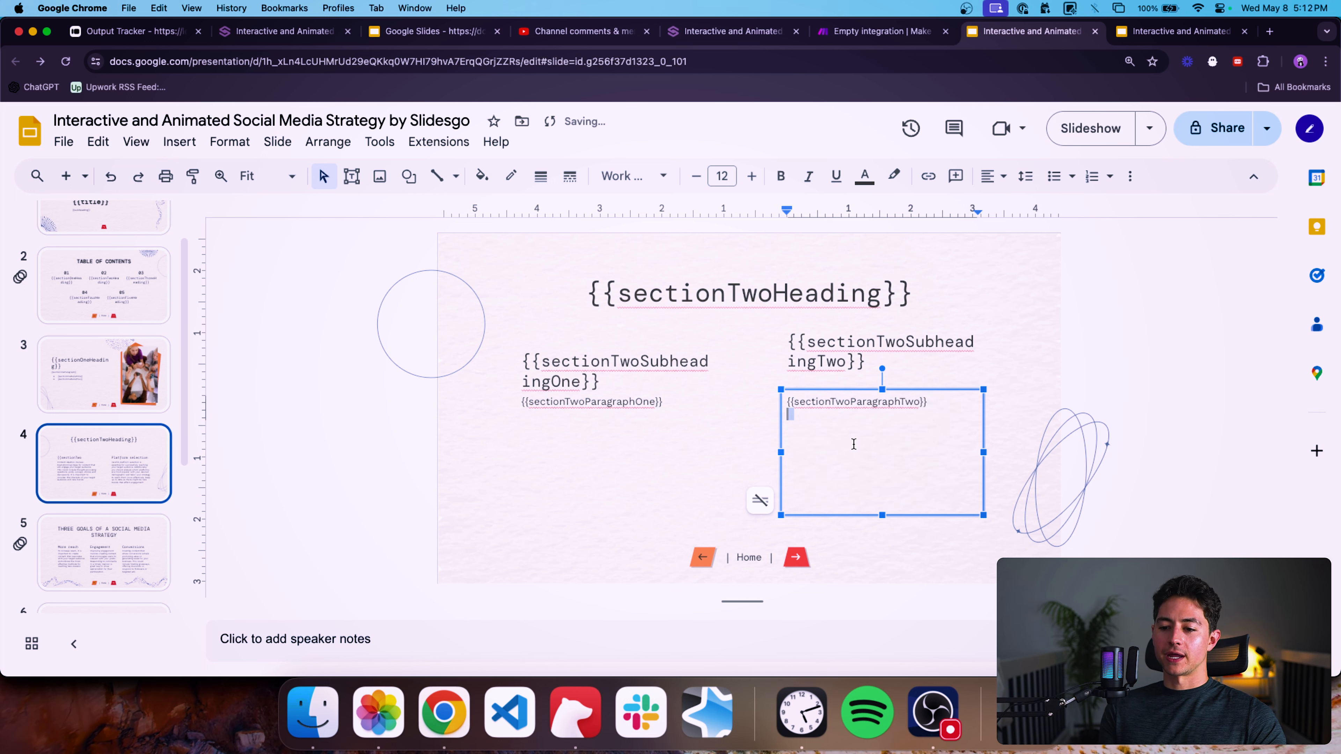
Move to the three goals slide and replace its title with {{sectionThreeHeading}}.
{"action": "left_click", "coordinate": [587, 466]}
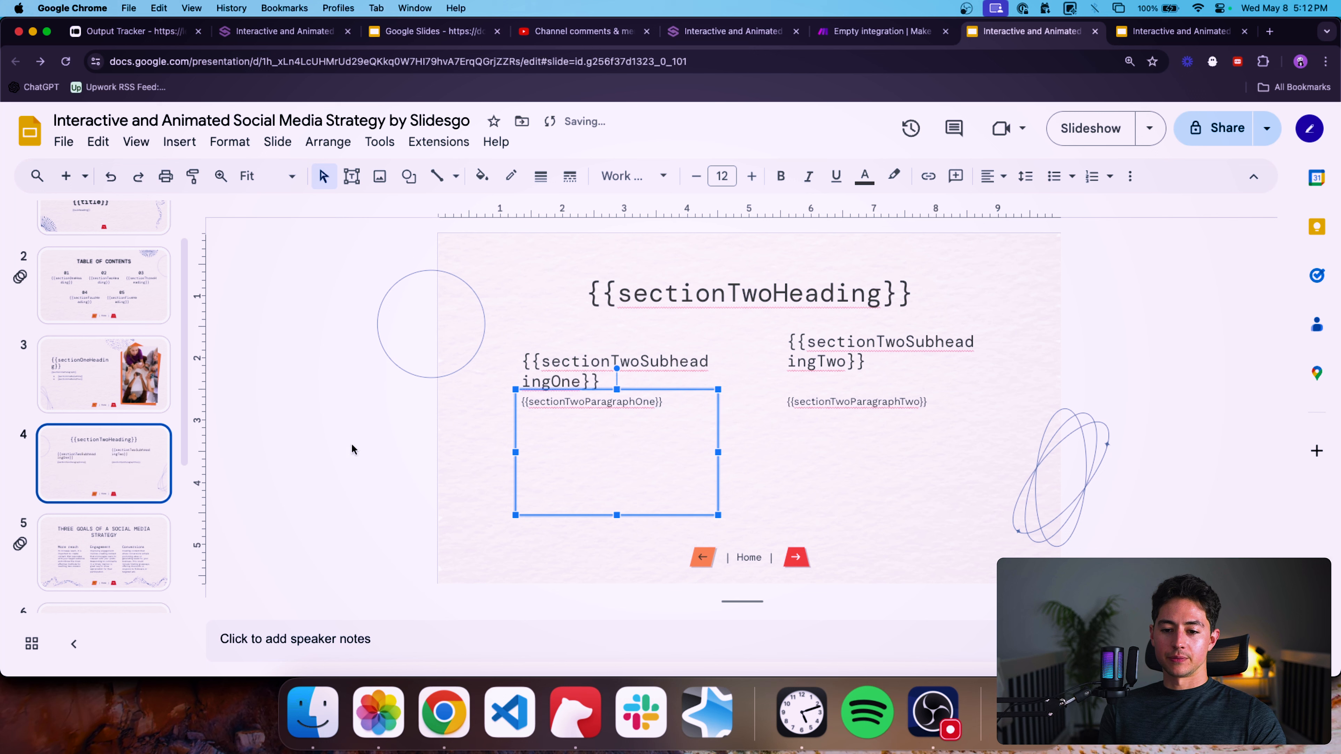
{"action": "left_click", "coordinate": [299, 453]}
{"action": "key", "text": "Down"}
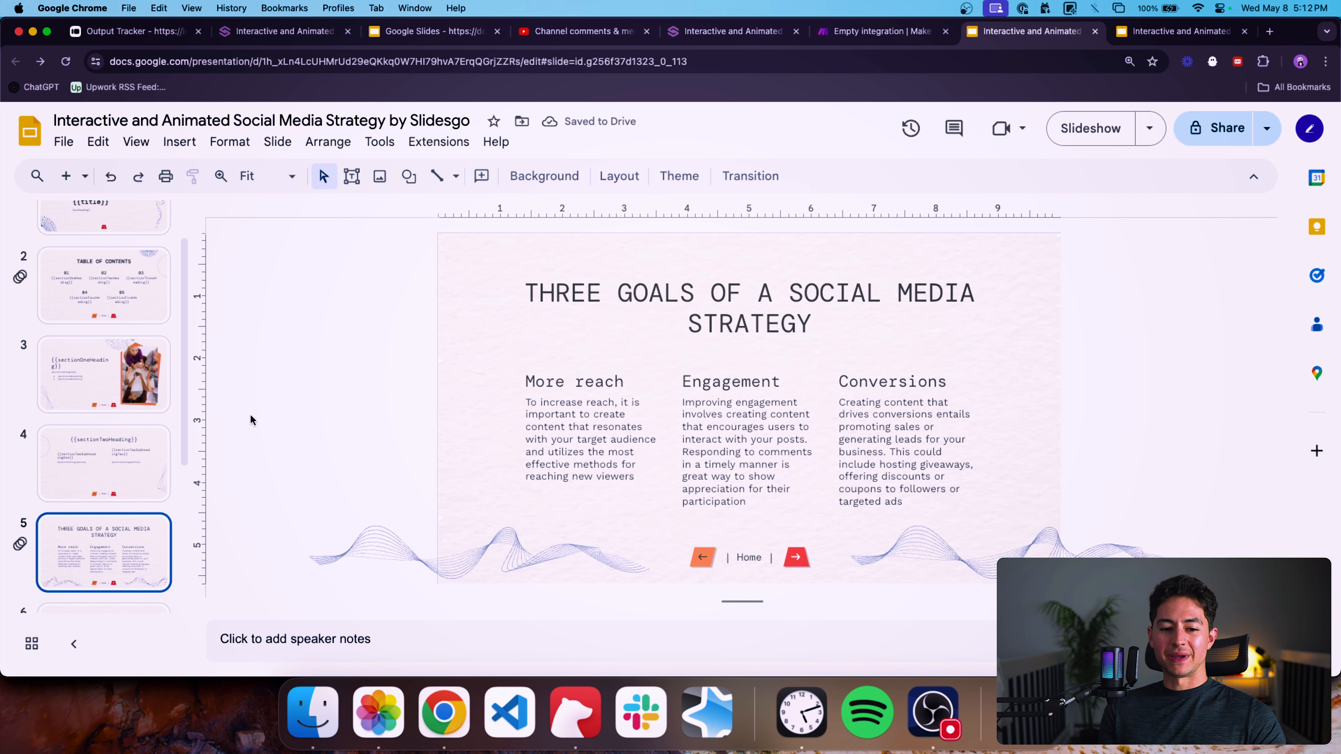
{"action": "double_click", "coordinate": [743, 307]}
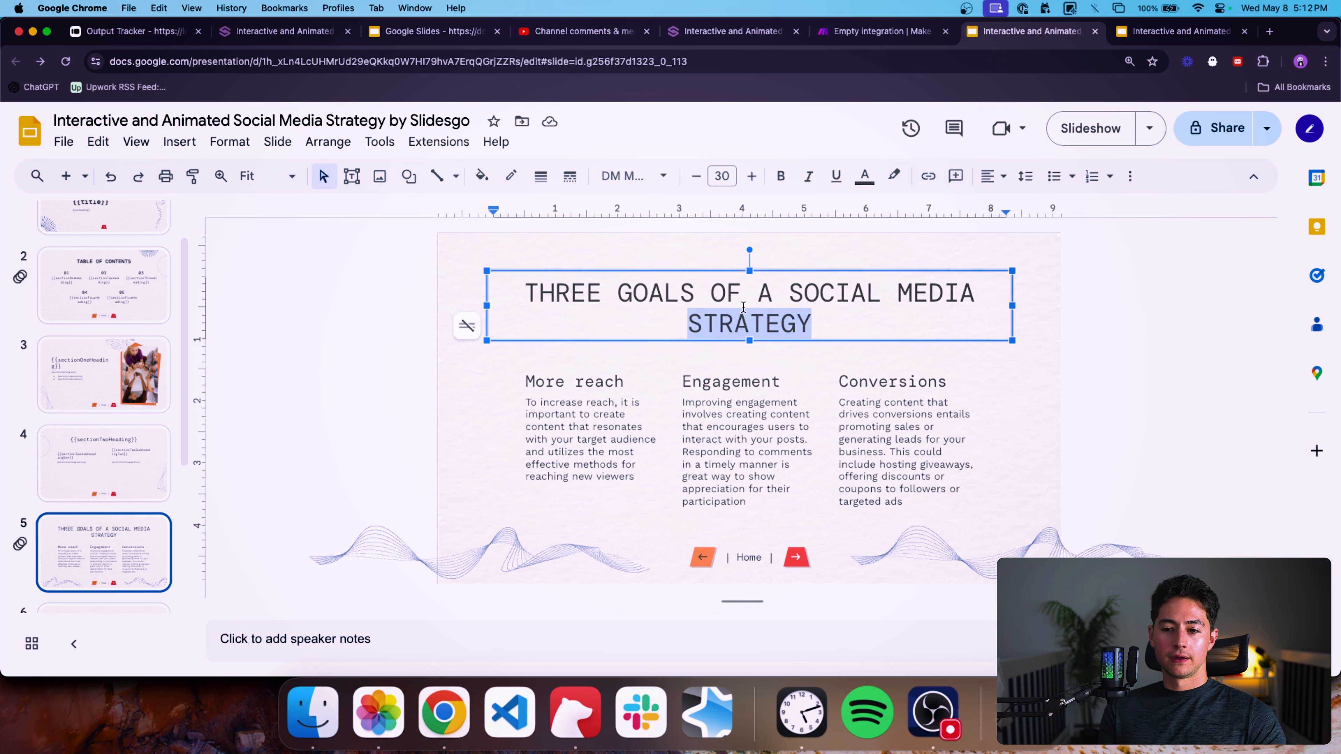
{"action": "key", "text": "super+a"}
{"action": "type", "text": "{{sectionTh"}
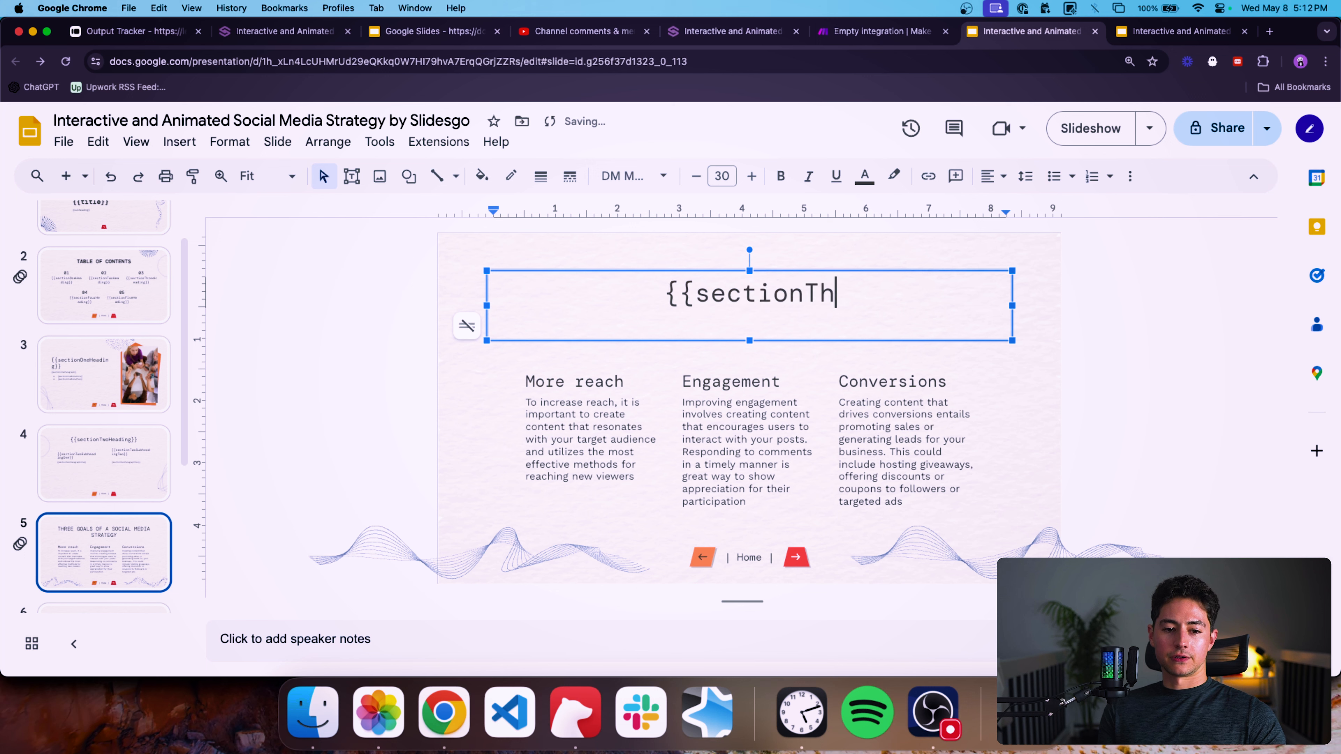
{"action": "type", "text": "reeHeading}}"}
Replace the "More reach" subheading with {{sectionThreeSubheadingOne}} and copy the placeholder.
{"action": "double_click", "coordinate": [610, 381]}
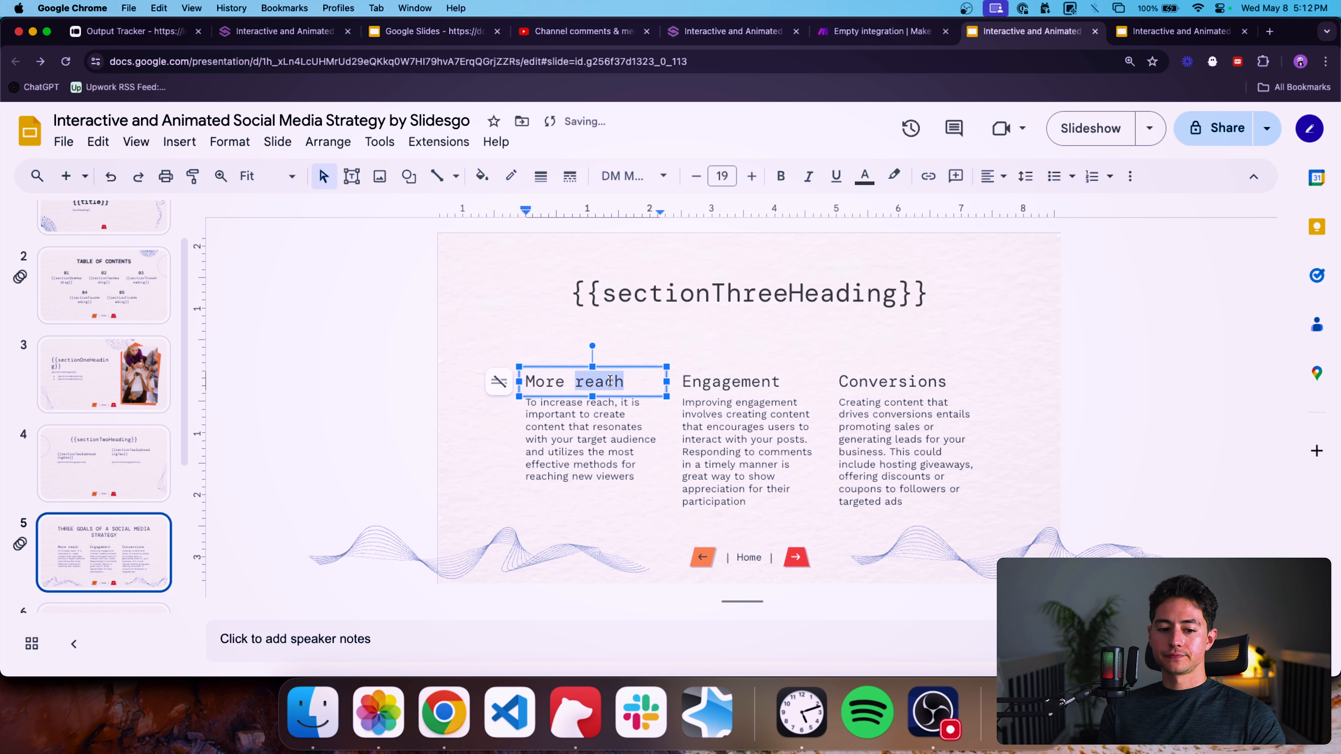
{"action": "key", "text": "super+a"}
{"action": "type", "text": "{{"}
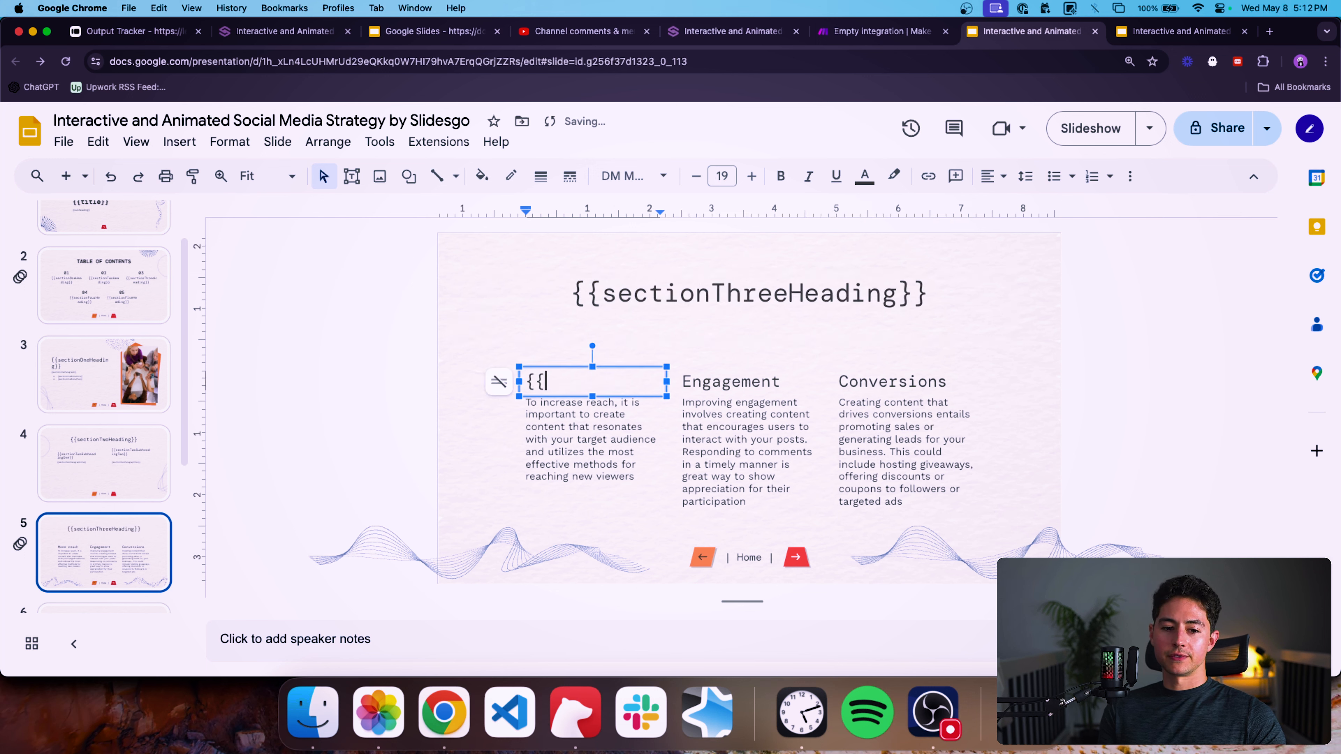
{"action": "type", "text": "sectionThreeSub"}
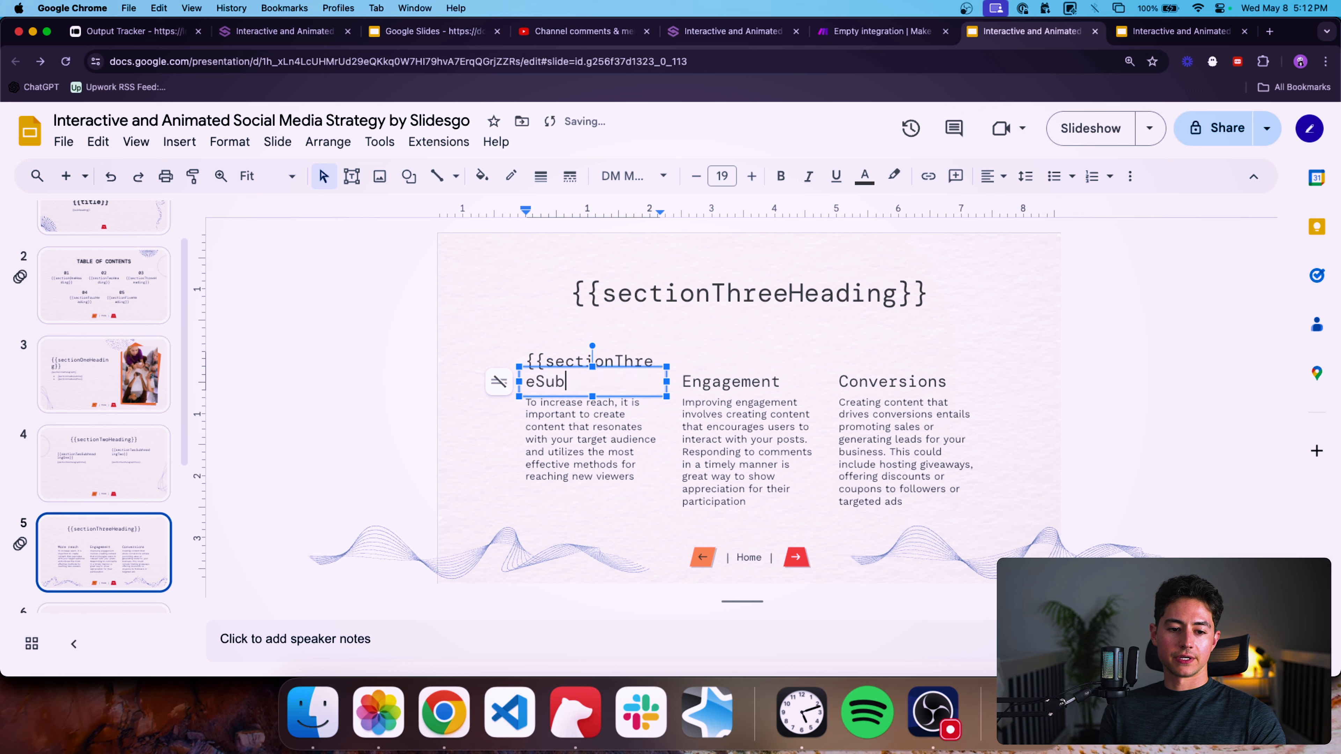
{"action": "type", "text": "headingOne}}"}
{"action": "key", "text": "super+a"}
{"action": "key", "text": "super+c"}
Replace the "Engagement" subheading with {{sectionThreeSubheadingTwo}}.
{"action": "double_click", "coordinate": [733, 379]}
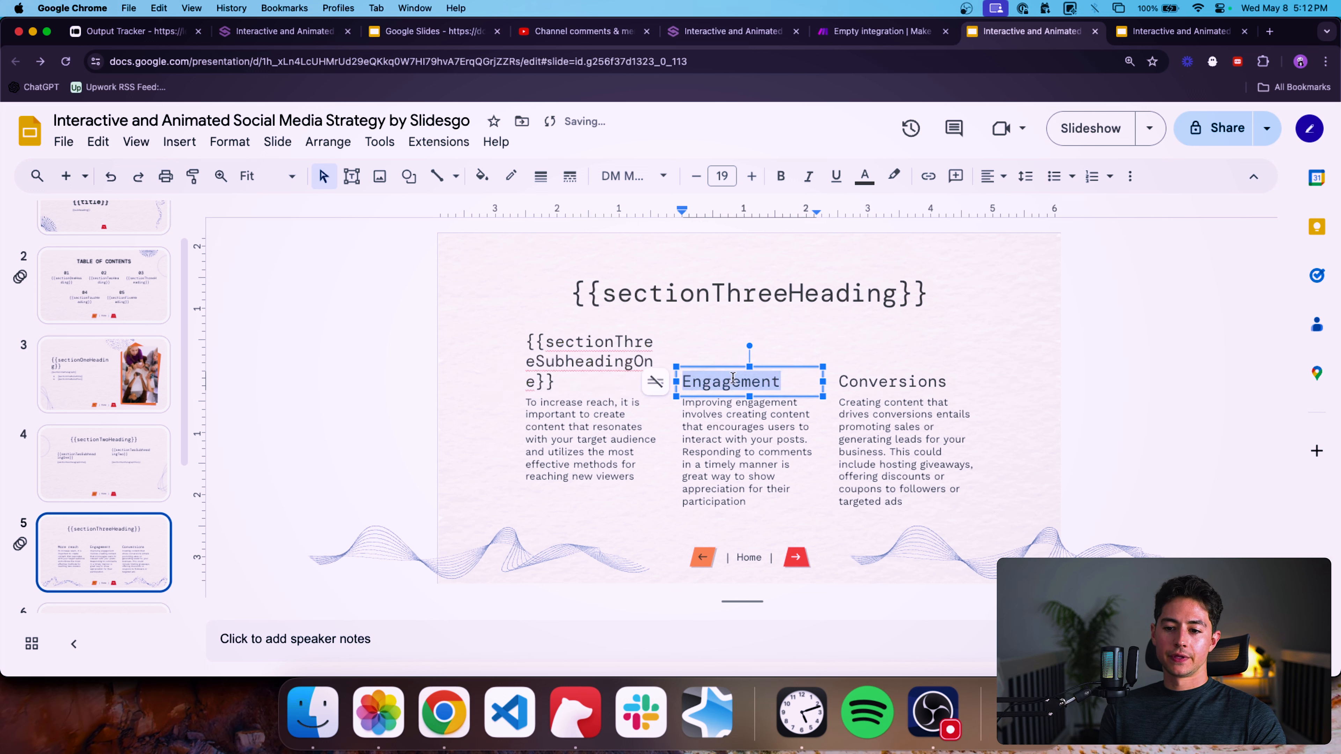
{"action": "key", "text": "super+v"}
{"action": "left_click_drag", "start_coordinate": [787, 342], "coordinate": [699, 361]}
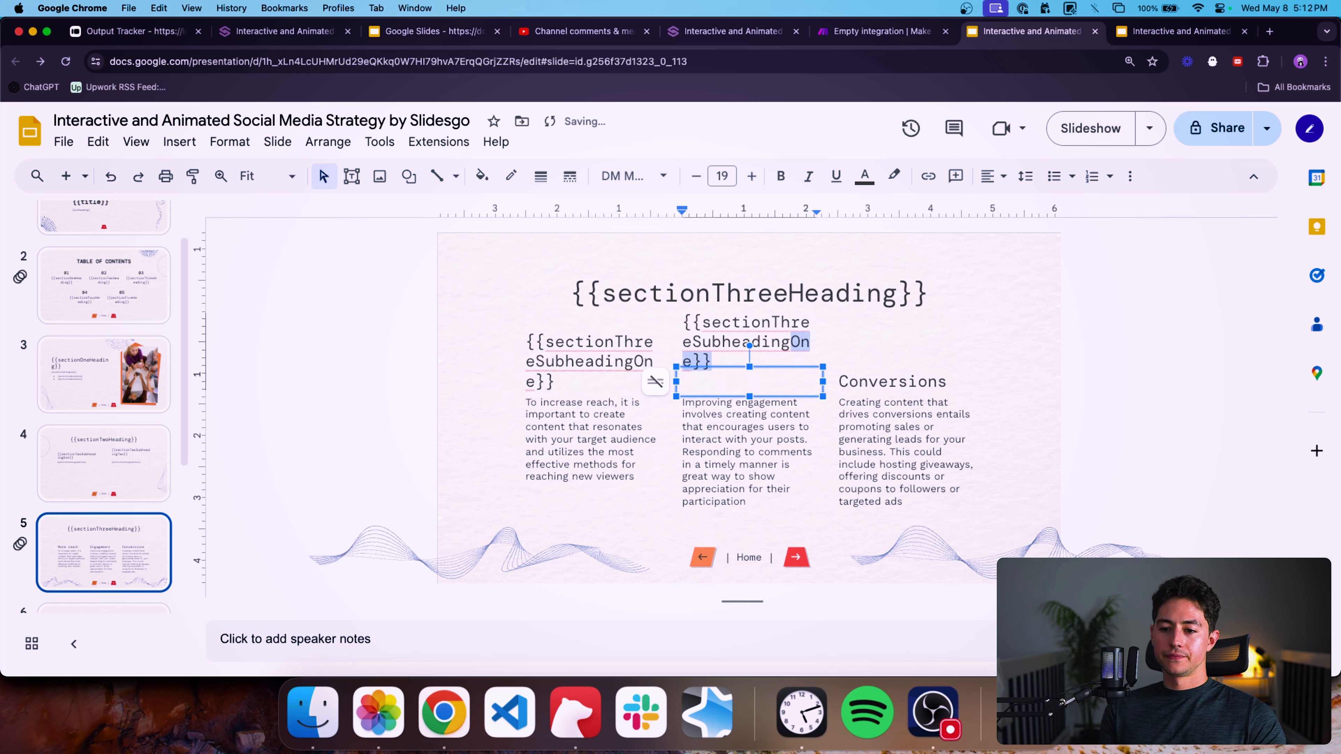
{"action": "type", "text": "Two"}
Replace the "Conversions" subheading with {{sectionThreeSubheadingThree}}.
{"action": "double_click", "coordinate": [912, 380]}
{"action": "key", "text": "super+v"}
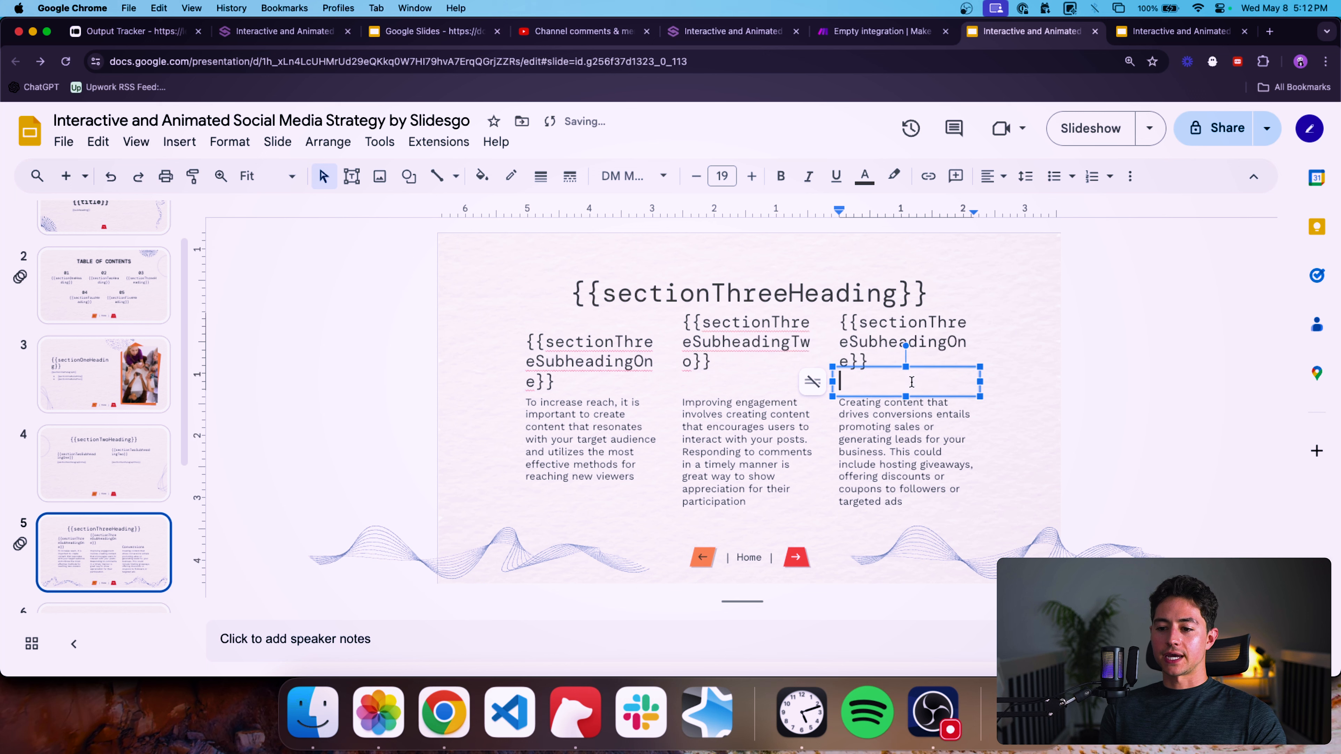
{"action": "left_click_drag", "start_coordinate": [946, 344], "coordinate": [851, 362]}
{"action": "type", "text": "Three"}
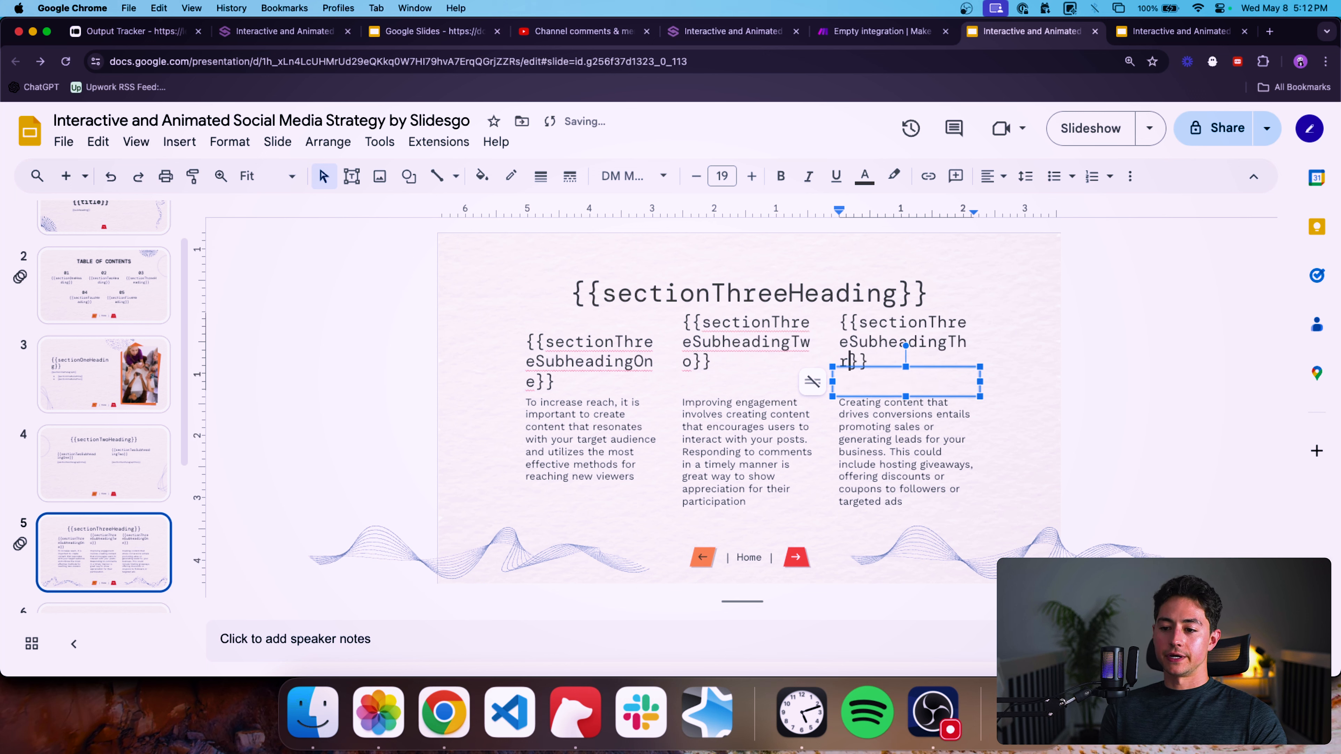
Copy the first paragraph placeholder from the two-column slide onto the three goals slide's first paragraph and rename it {{sectionThreeParagraphOne}}.
{"action": "triple_click", "coordinate": [644, 421]}
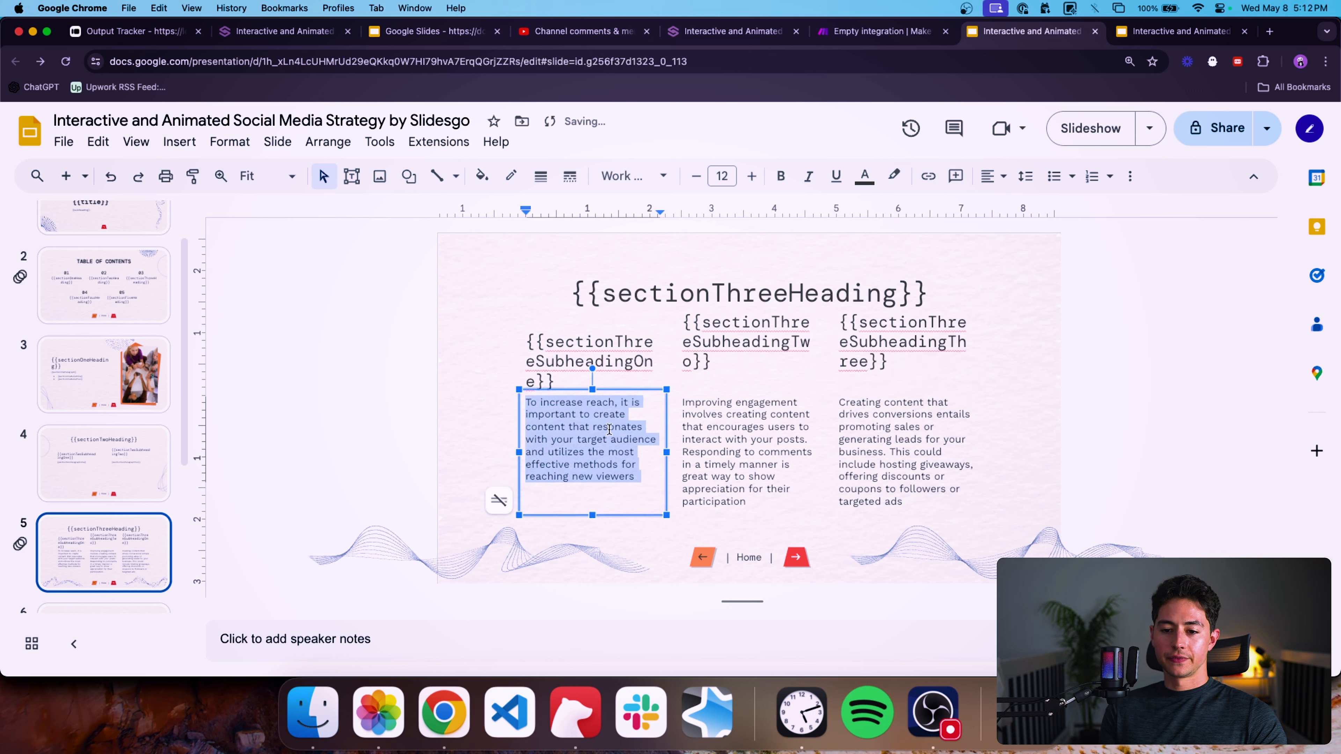
{"action": "left_click", "coordinate": [168, 467]}
{"action": "triple_click", "coordinate": [577, 402]}
{"action": "key", "text": "super+c"}
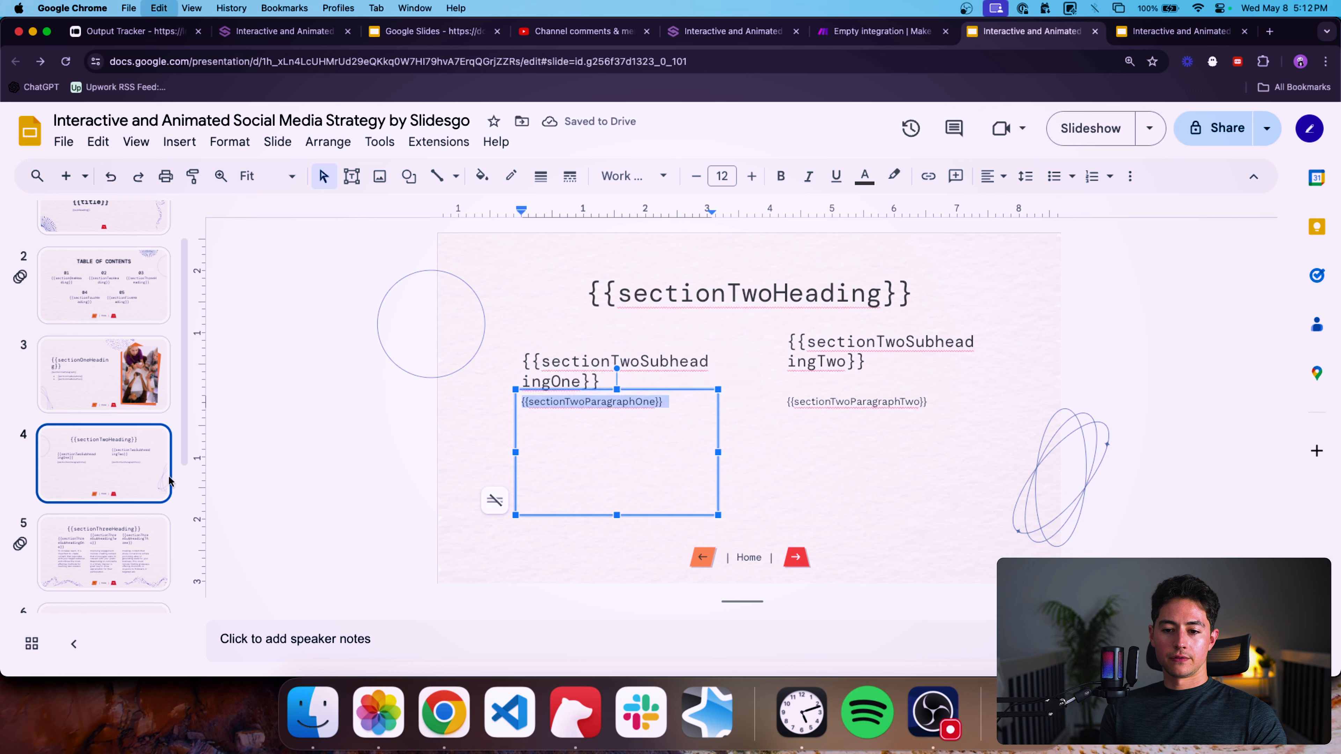
{"action": "left_click", "coordinate": [113, 529]}
{"action": "triple_click", "coordinate": [556, 425]}
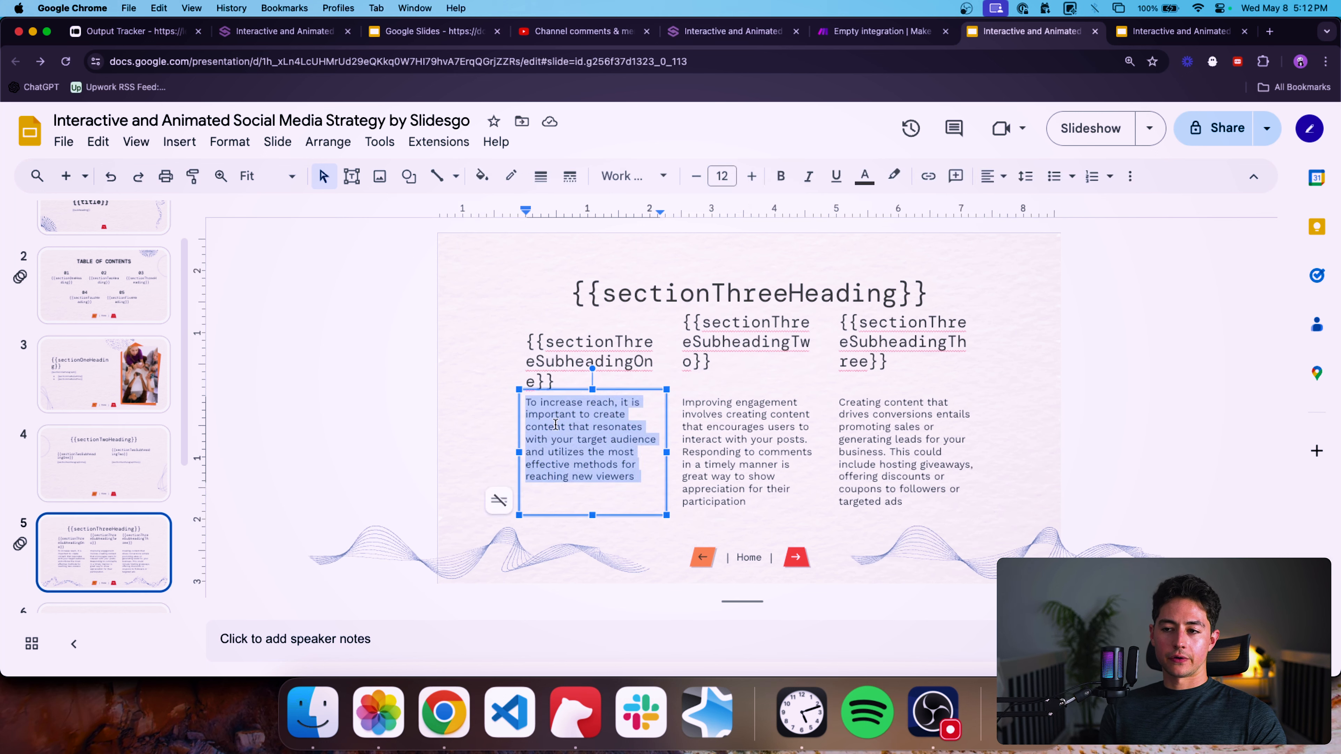
{"action": "key", "text": "super+v"}
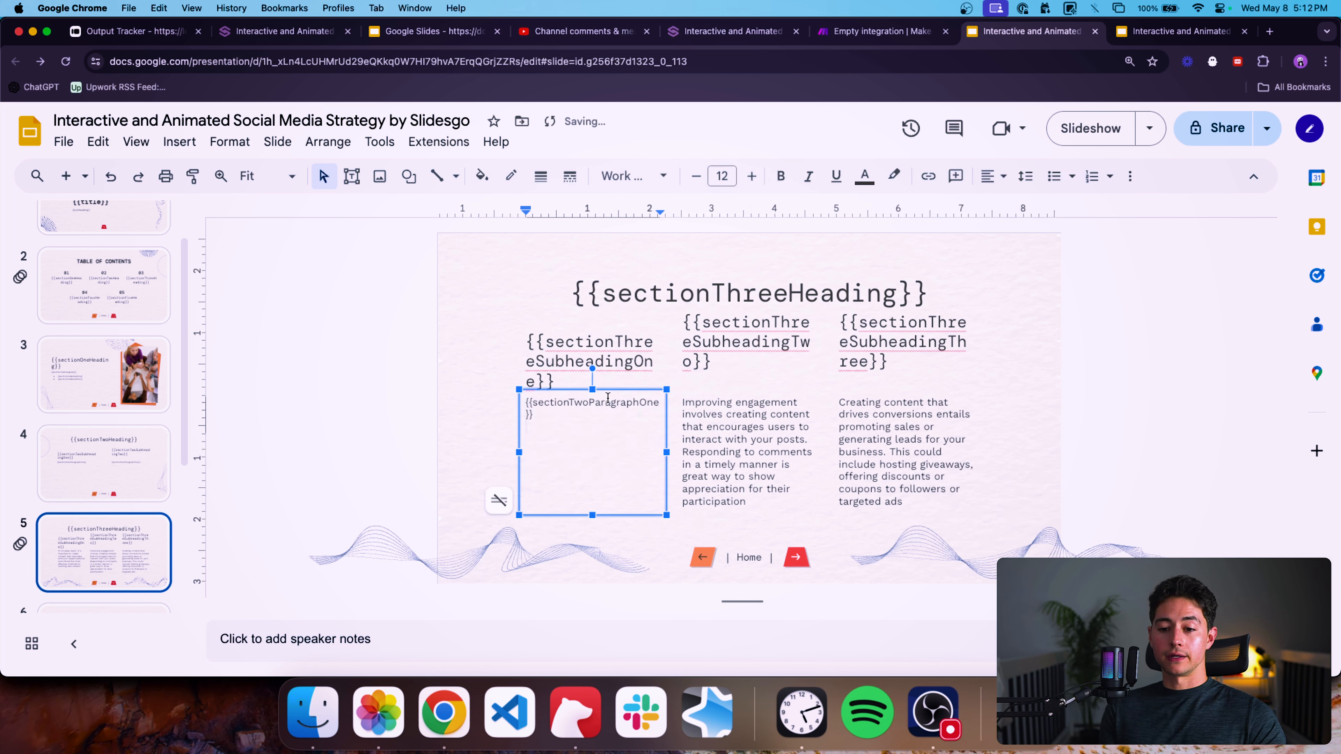
{"action": "left_click", "coordinate": [590, 402]}
{"action": "key", "text": "BackSpace"}
{"action": "key", "text": "BackSpace"}
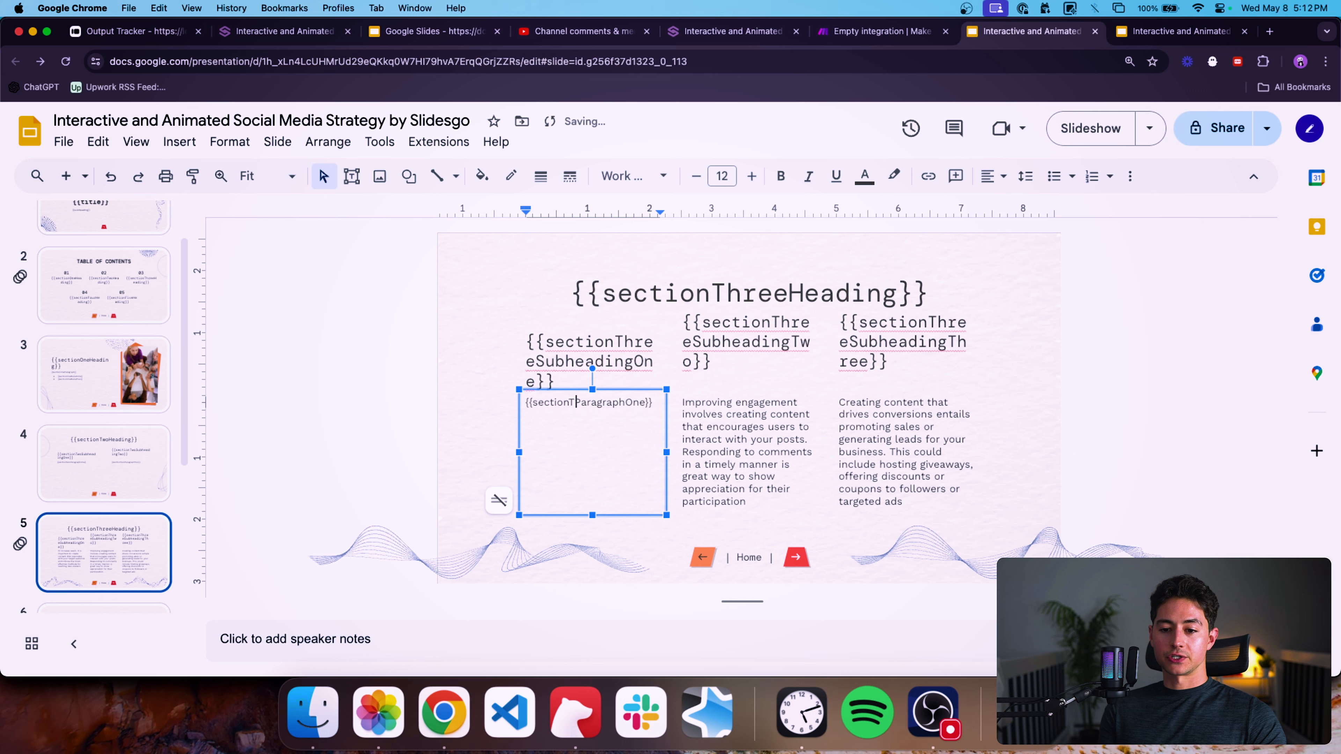
{"action": "type", "text": "hree"}
Copy {{sectionThreeParagraphOne}} and paste it over the second and third paragraphs of the three goals slide.
{"action": "key", "text": "super+a"}
{"action": "key", "text": "super+c"}
{"action": "left_click", "coordinate": [743, 426]}
{"action": "key", "text": "super+a"}
{"action": "key", "text": "super+v"}
{"action": "double_click", "coordinate": [877, 426]}
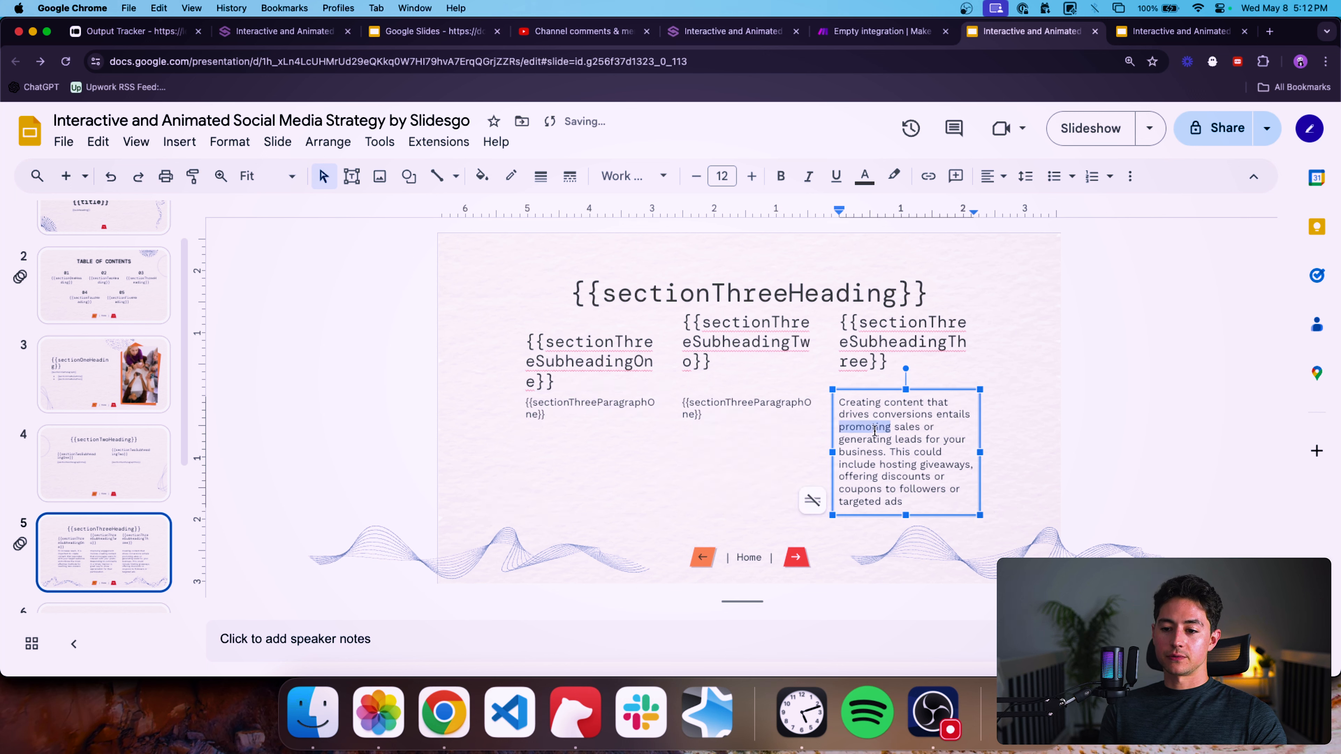
{"action": "key", "text": "super+a"}
{"action": "key", "text": "super+v"}
Rename the second and third paragraph placeholders to {{sectionThreeParagraphTwo}} and {{sectionThreeParagraphThree}}.
{"action": "left_click", "coordinate": [799, 414]}
{"action": "left_click", "coordinate": [804, 403]}
{"action": "key", "text": "shift+Down"}
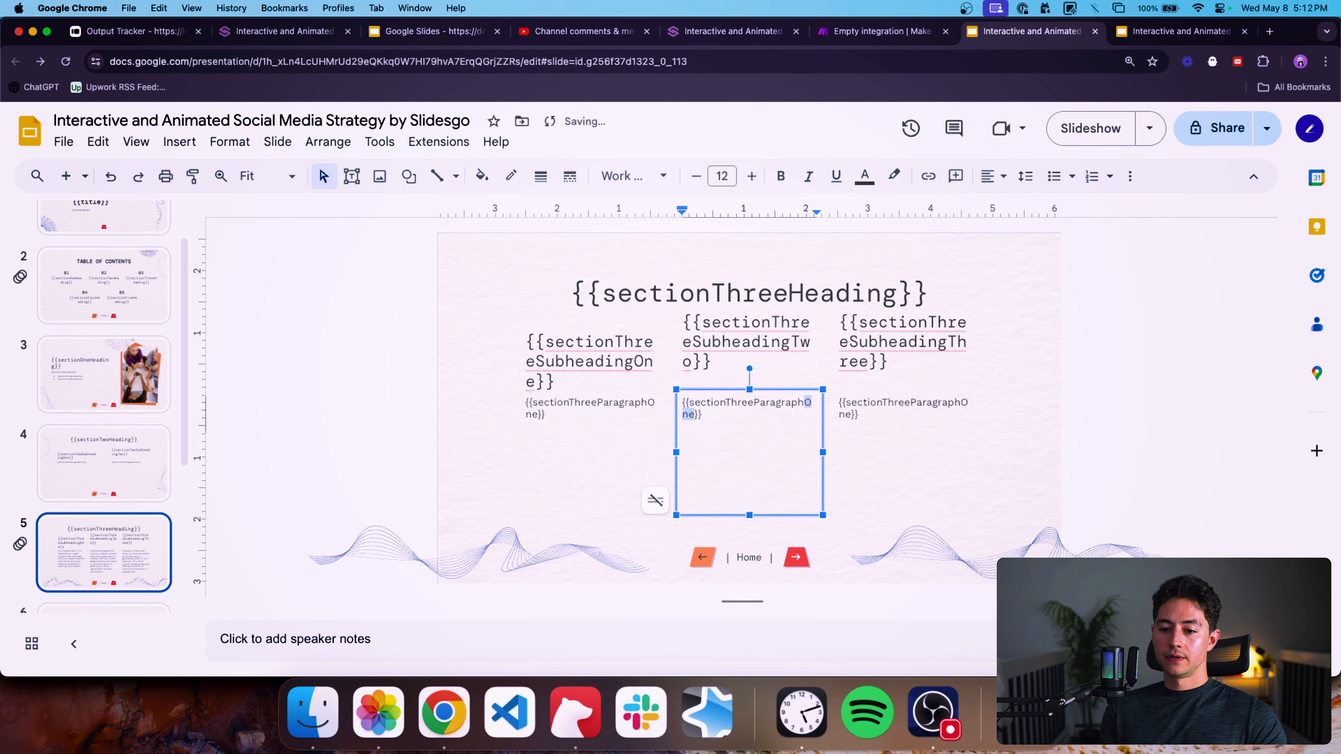
{"action": "type", "text": "Two"}
{"action": "left_click", "coordinate": [969, 406]}
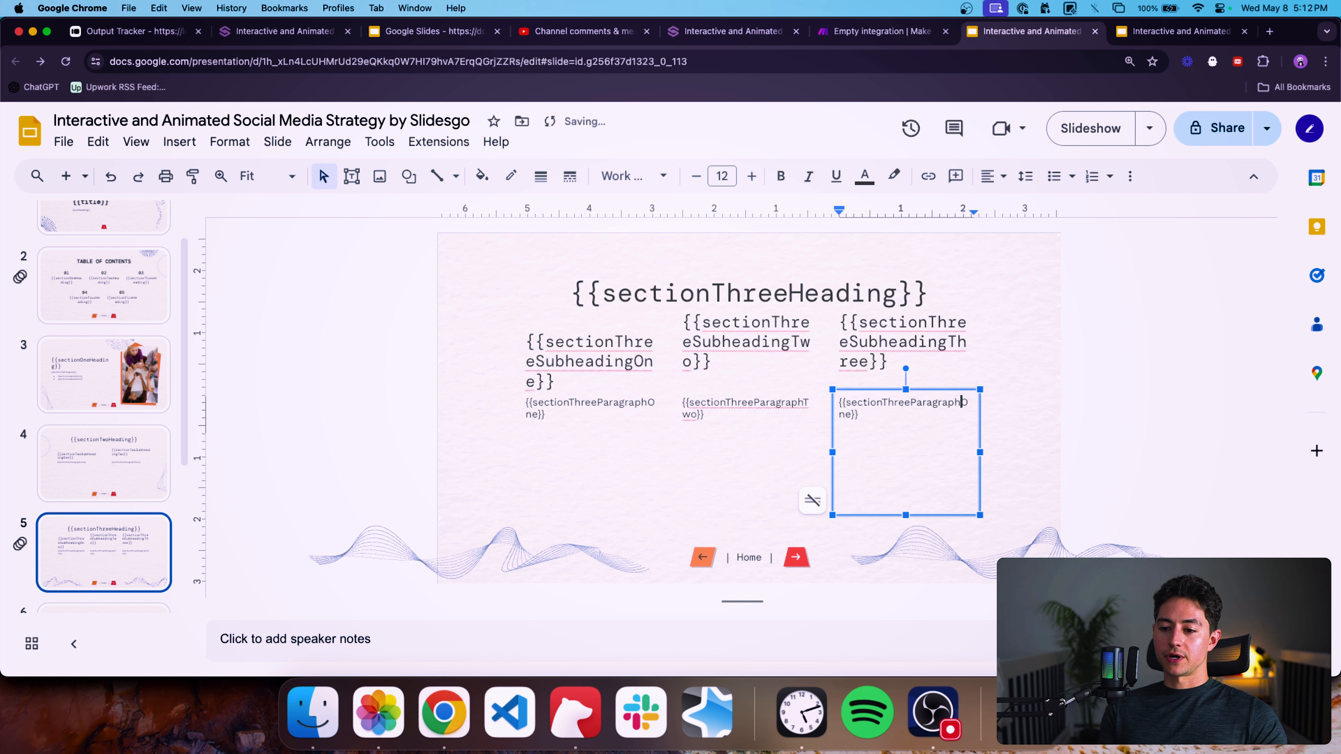
{"action": "key", "text": "shift+Down"}
{"action": "type", "text": "Three"}
{"action": "left_click", "coordinate": [748, 470]}
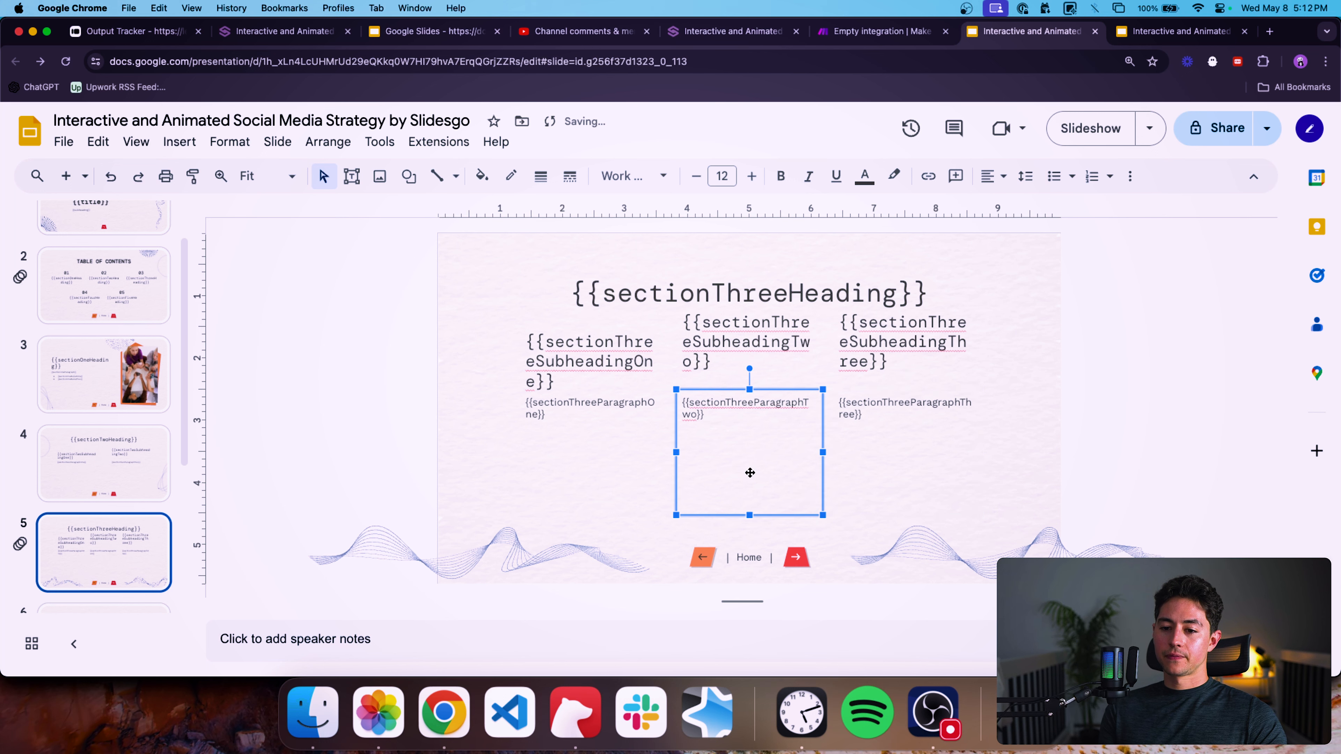
Move to the four tips slide and replace its title with {{sectionFourHeading}}.
{"action": "scroll", "coordinate": [144, 519], "scroll_direction": "down", "scroll_amount": 3}
{"action": "left_click", "coordinate": [135, 512]}
{"action": "triple_click", "coordinate": [706, 290]}
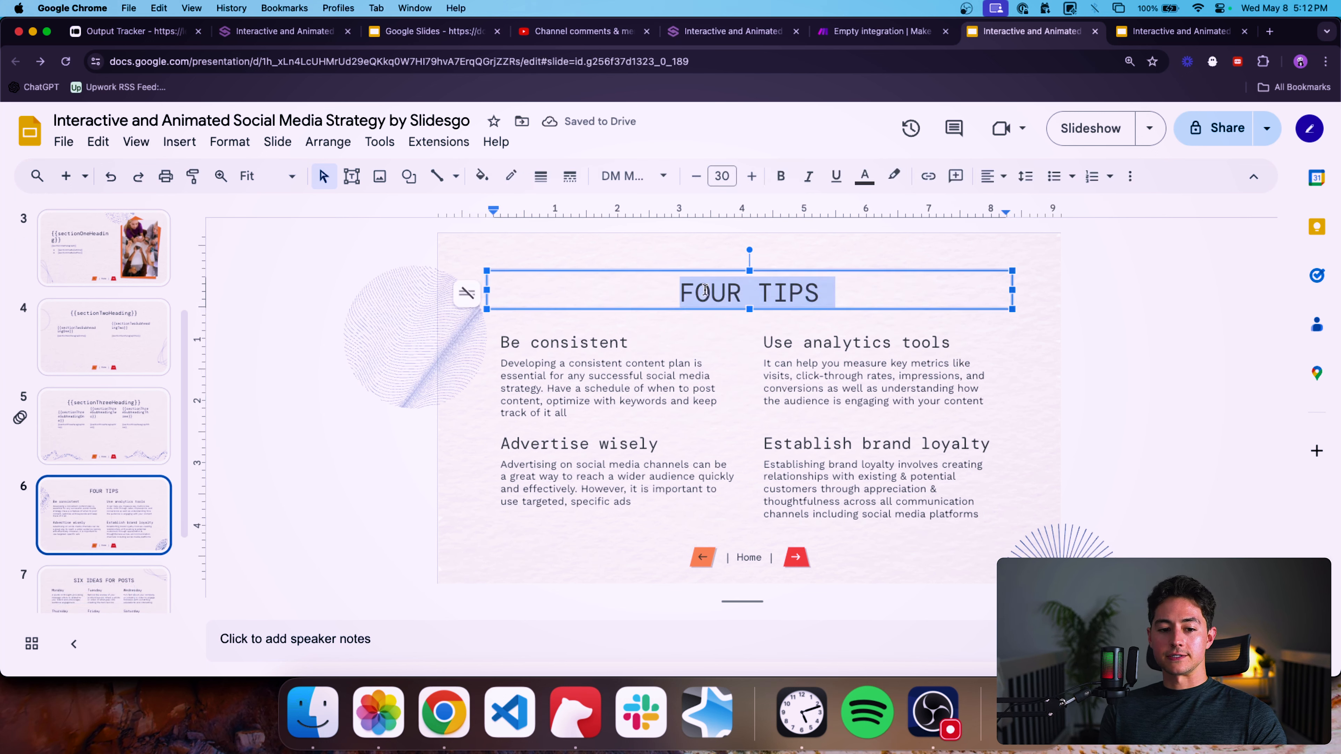
{"action": "type", "text": "{{section"}
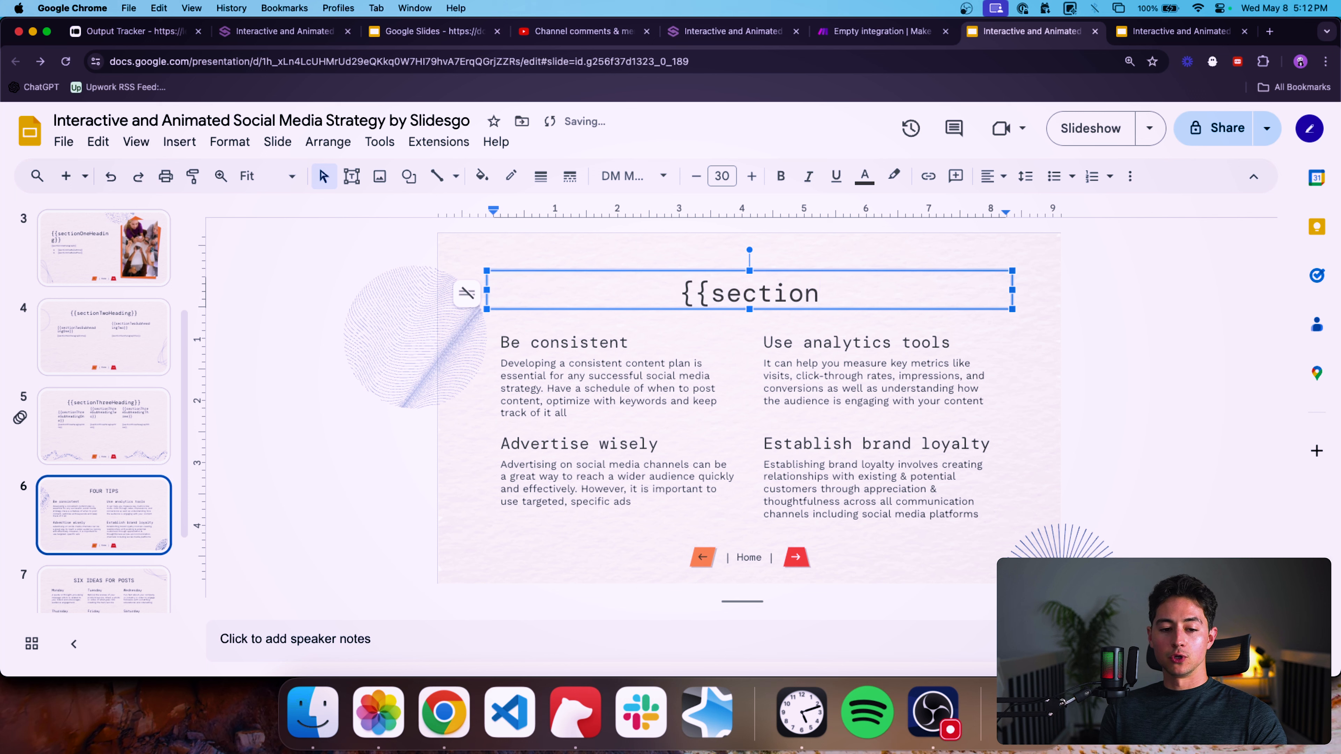
{"action": "type", "text": "T"}
{"action": "key", "text": "BackSpace"}
{"action": "type", "text": "Four"}
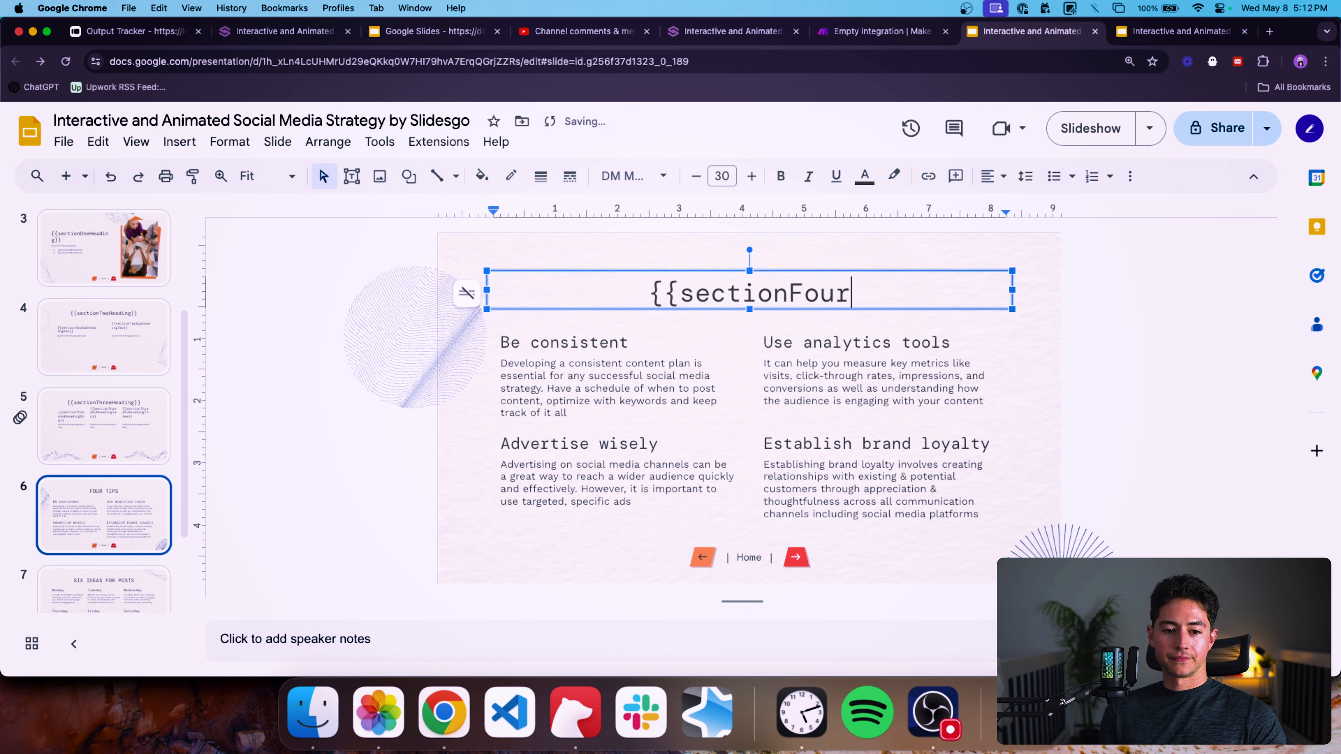
{"action": "type", "text": "Heading}}"}
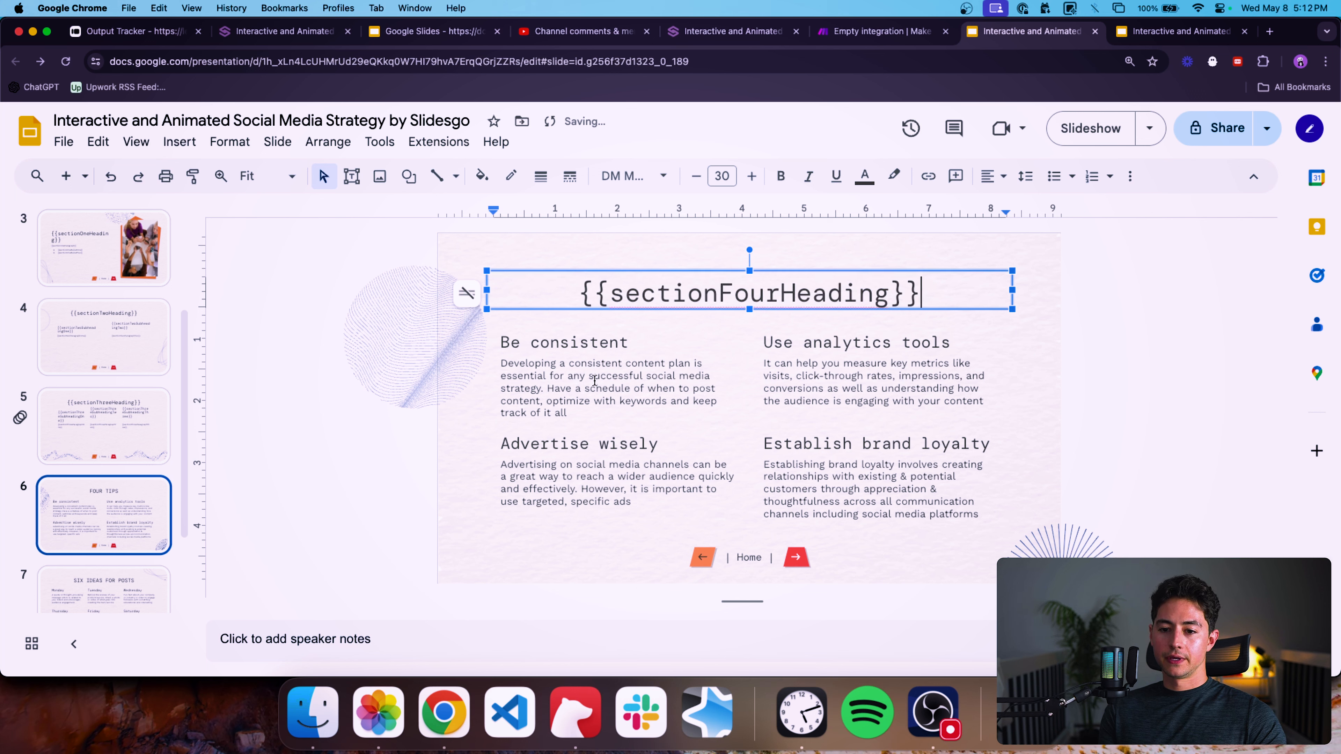
Replace the "Be consistent" subheading with {{sectionFourParagraphOne}}.
{"action": "left_click", "coordinate": [593, 344]}
{"action": "key", "text": "super+a"}
{"action": "key", "text": "BackSpace"}
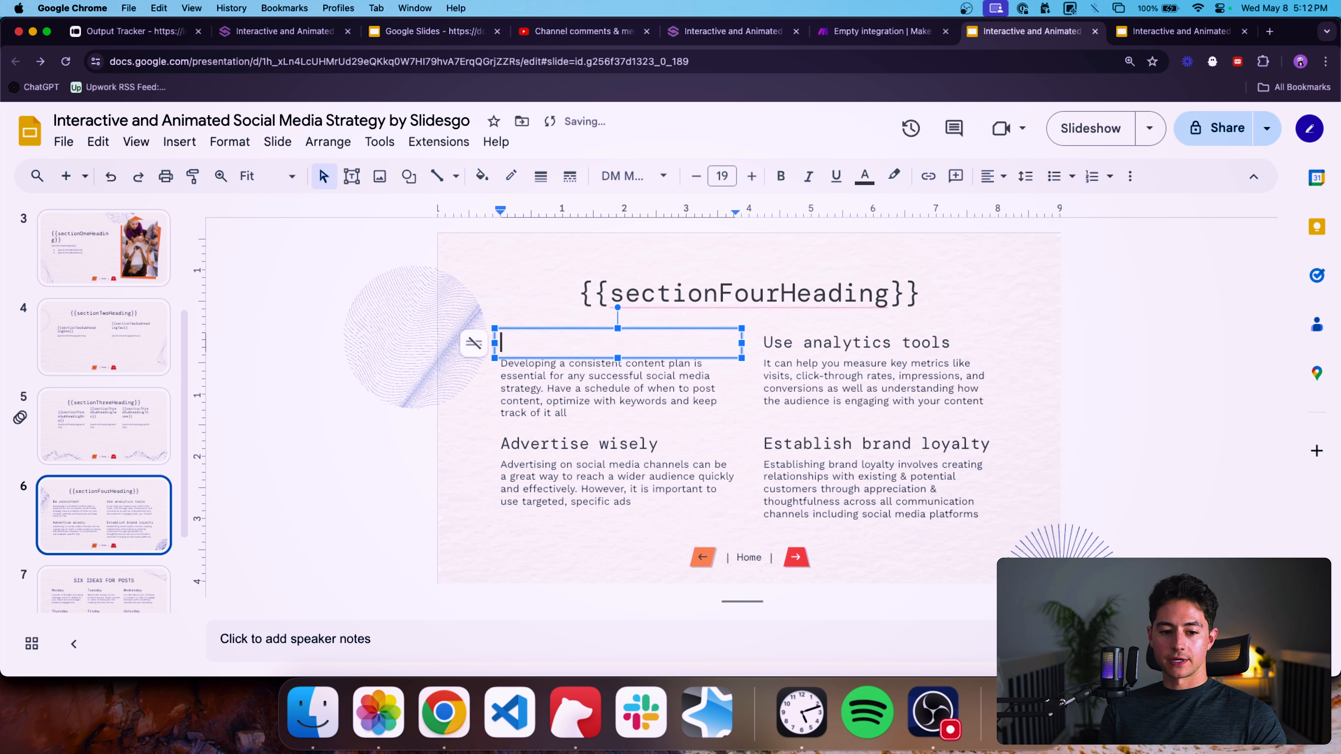
{"action": "type", "text": "{{"}
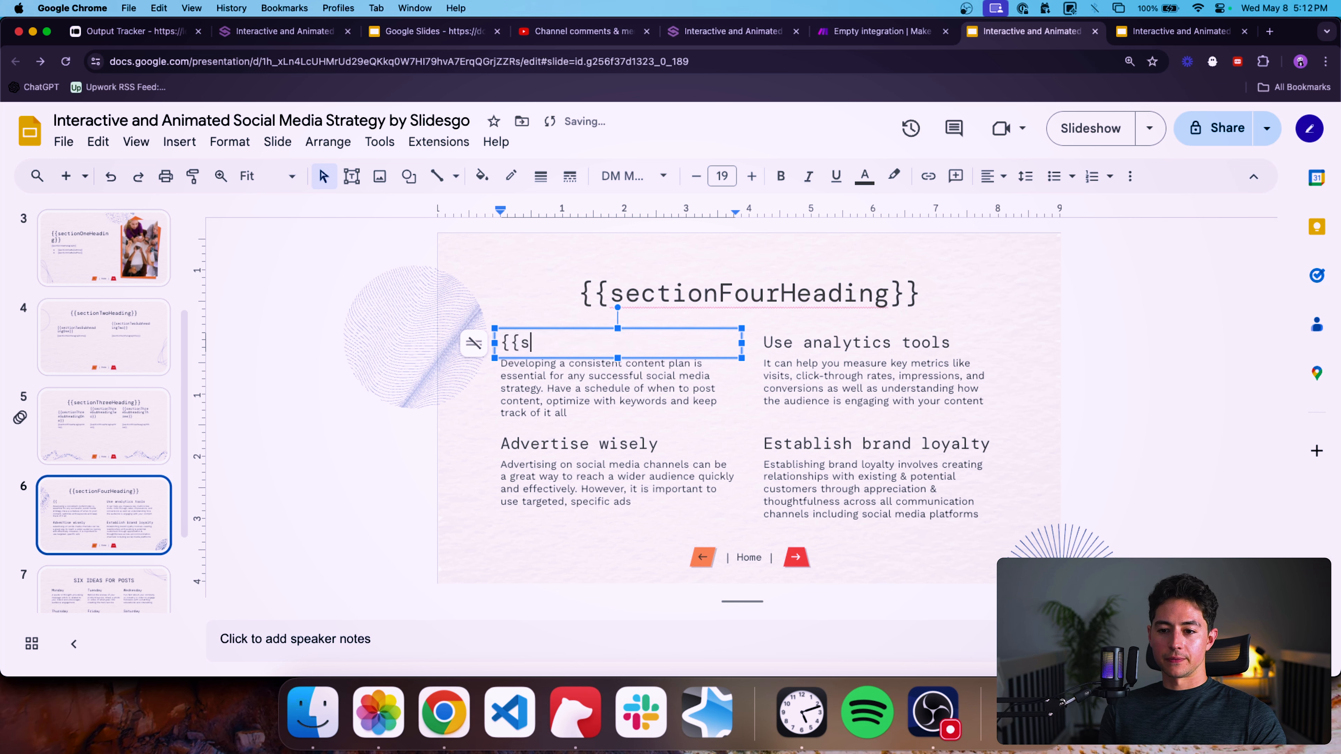
{"action": "type", "text": "s"}
{"action": "key", "text": "BackSpace"}
{"action": "key", "text": "super+v"}
{"action": "key", "text": "super+z"}
{"action": "type", "text": "ss"}
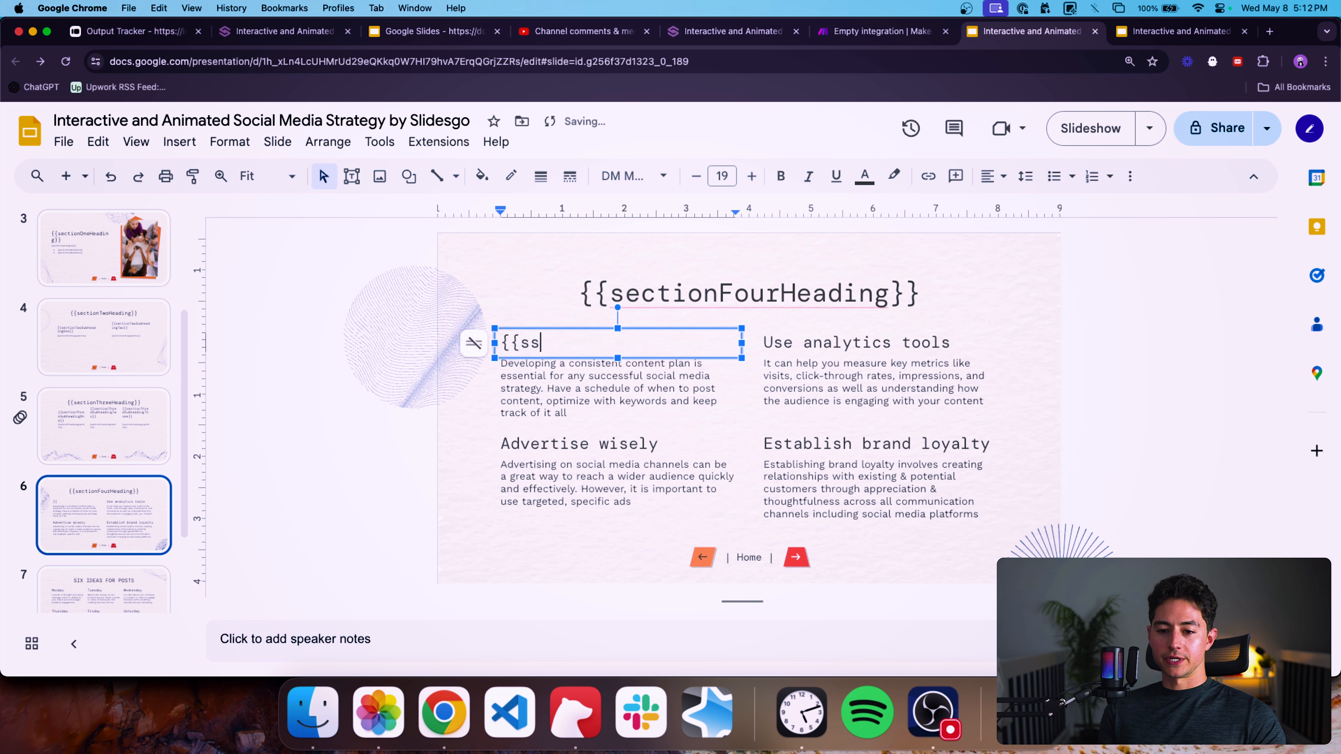
{"action": "key", "text": "BackSpace"}
{"action": "type", "text": "ectionFour"}
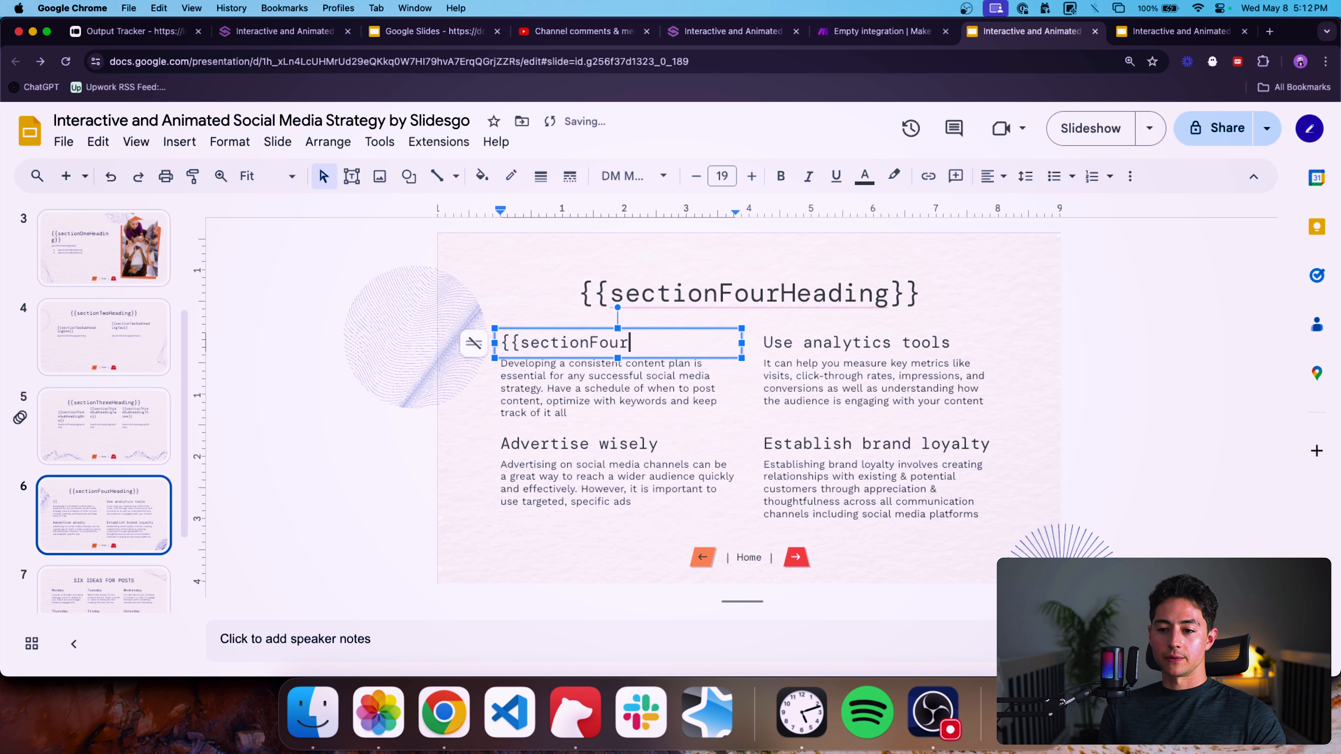
{"action": "type", "text": "Heading"}
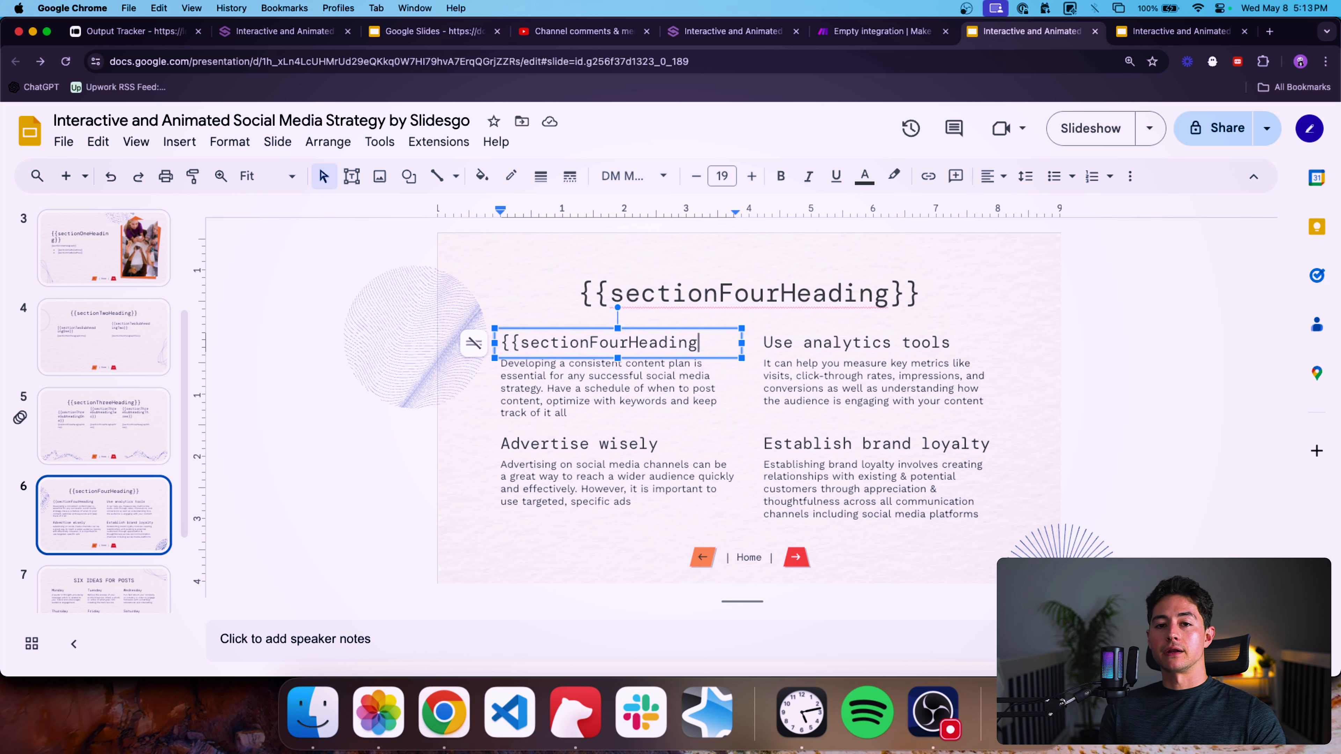
{"action": "type", "text": "}"}
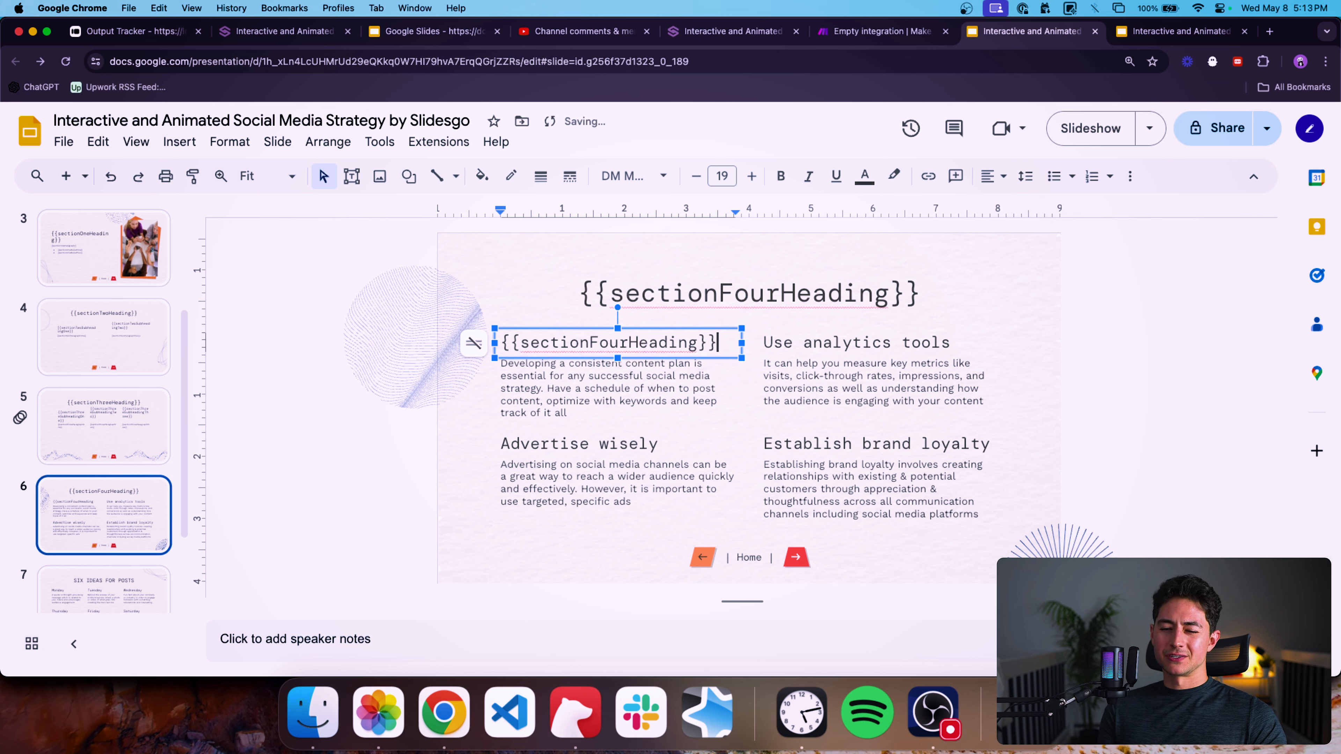
{"action": "key", "text": "BackSpace"}
{"action": "key", "text": "BackSpace"}
{"action": "key", "text": "BackSpace"}
{"action": "key", "text": "BackSpace"}
{"action": "key", "text": "BackSpace"}
{"action": "key", "text": "BackSpace"}
{"action": "key", "text": "BackSpace"}
{"action": "key", "text": "BackSpace"}
{"action": "key", "text": "BackSpace"}
{"action": "type", "text": "ParagraphOne}}"}
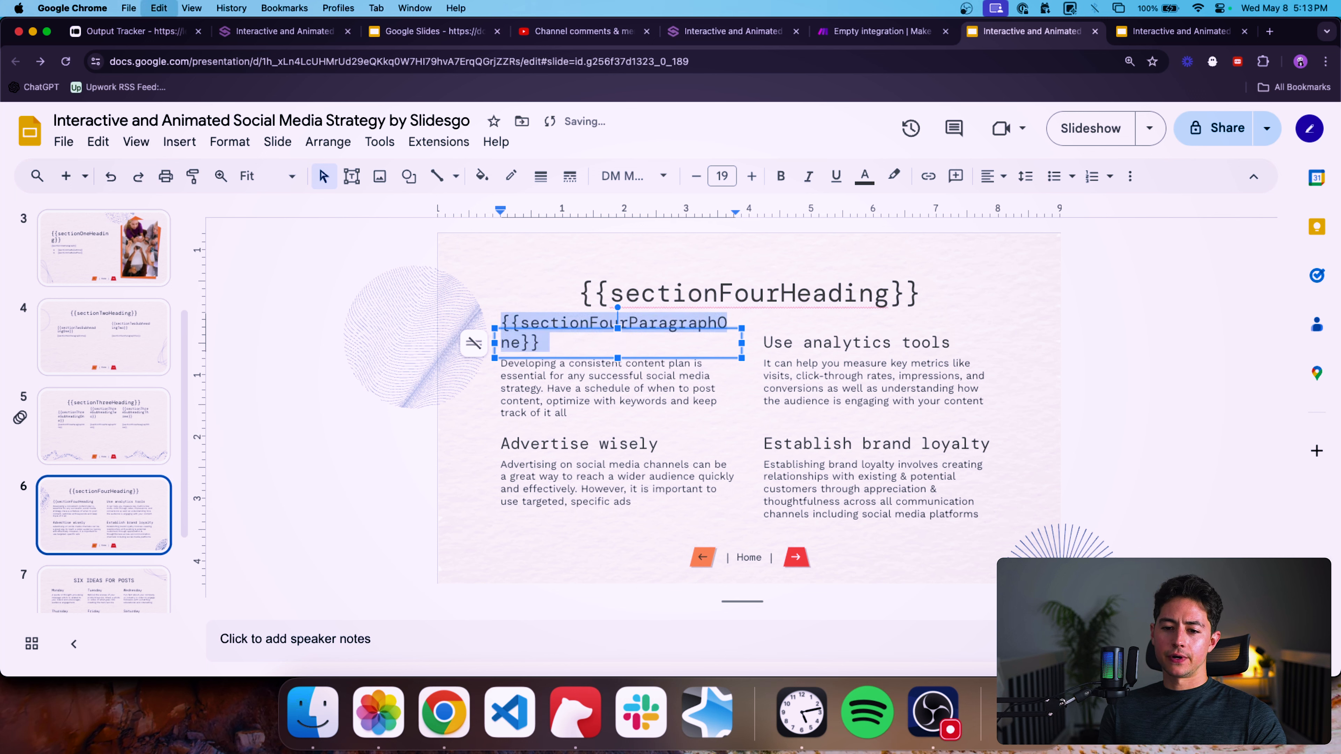
Paste the placeholder over the "Use analytics tools" subheading and begin editing its ending.
{"action": "left_click", "coordinate": [902, 344]}
{"action": "key", "text": "super+a"}
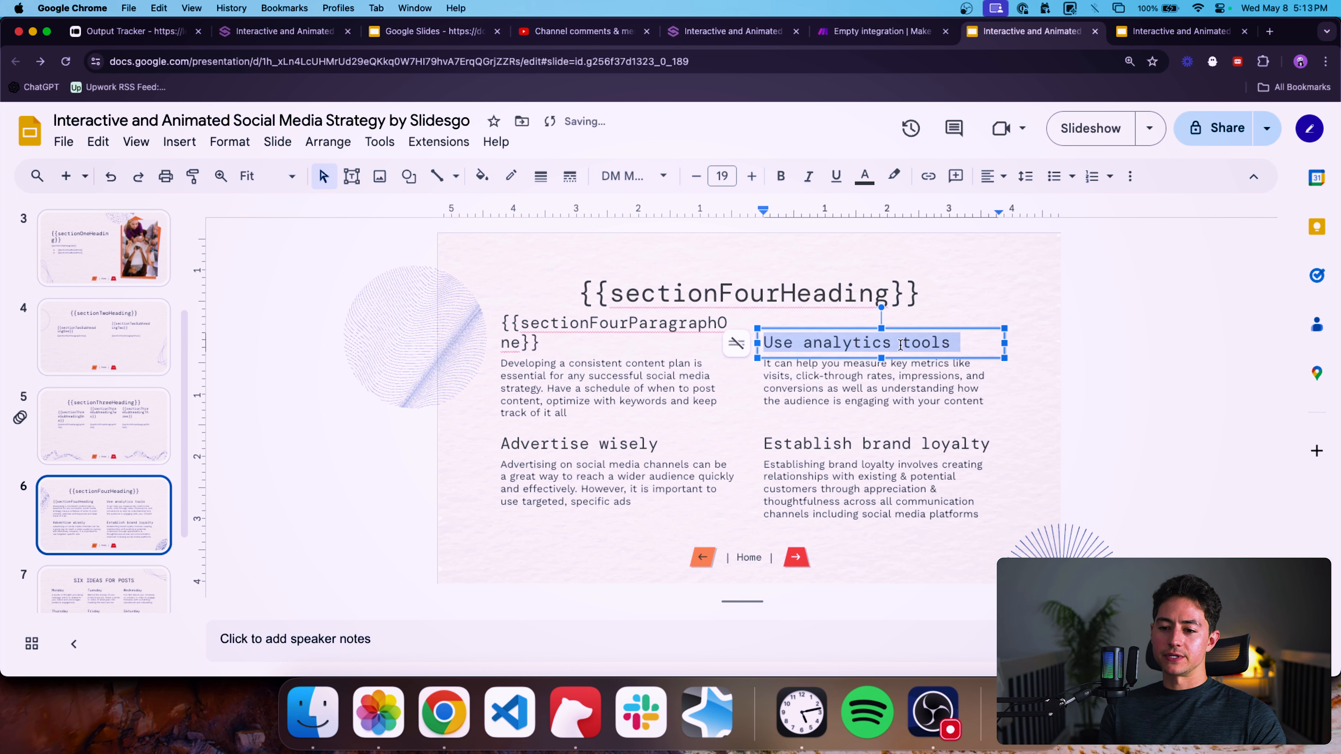
{"action": "key", "text": "super+v"}
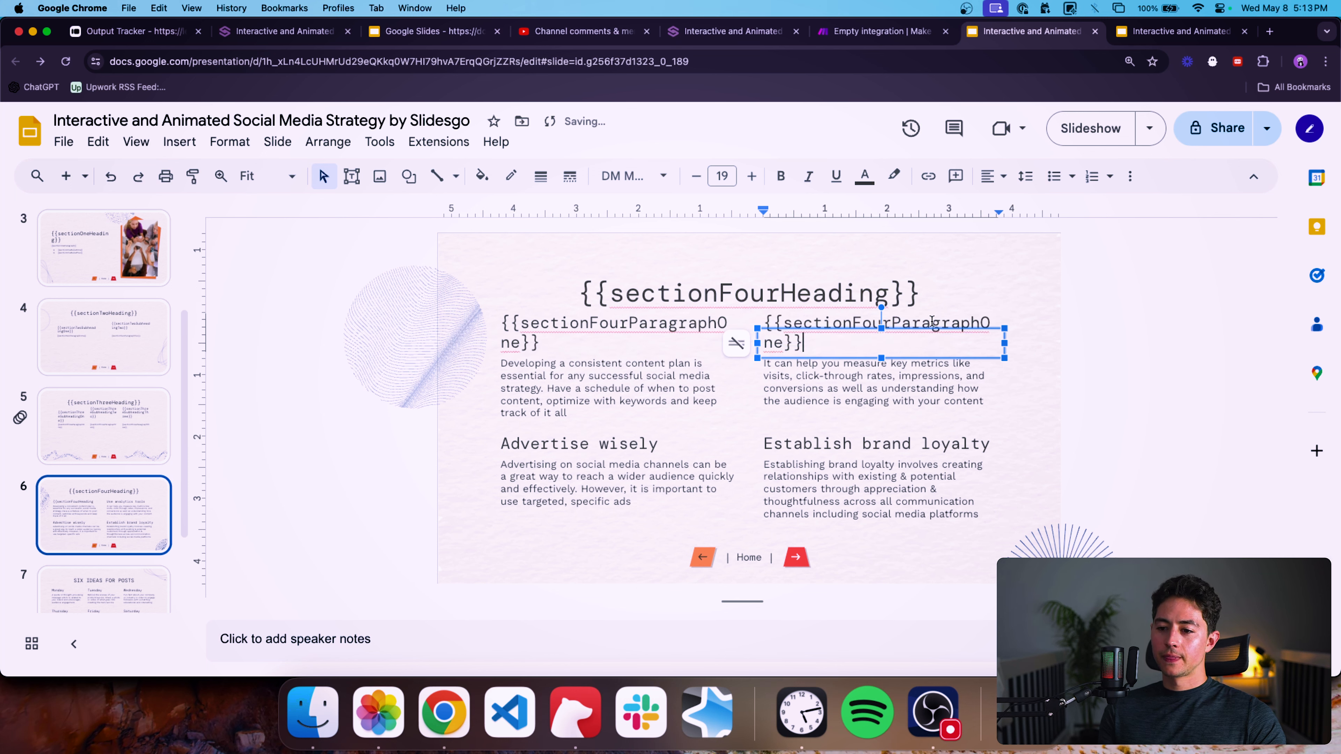
{"action": "double_click", "coordinate": [775, 343]}
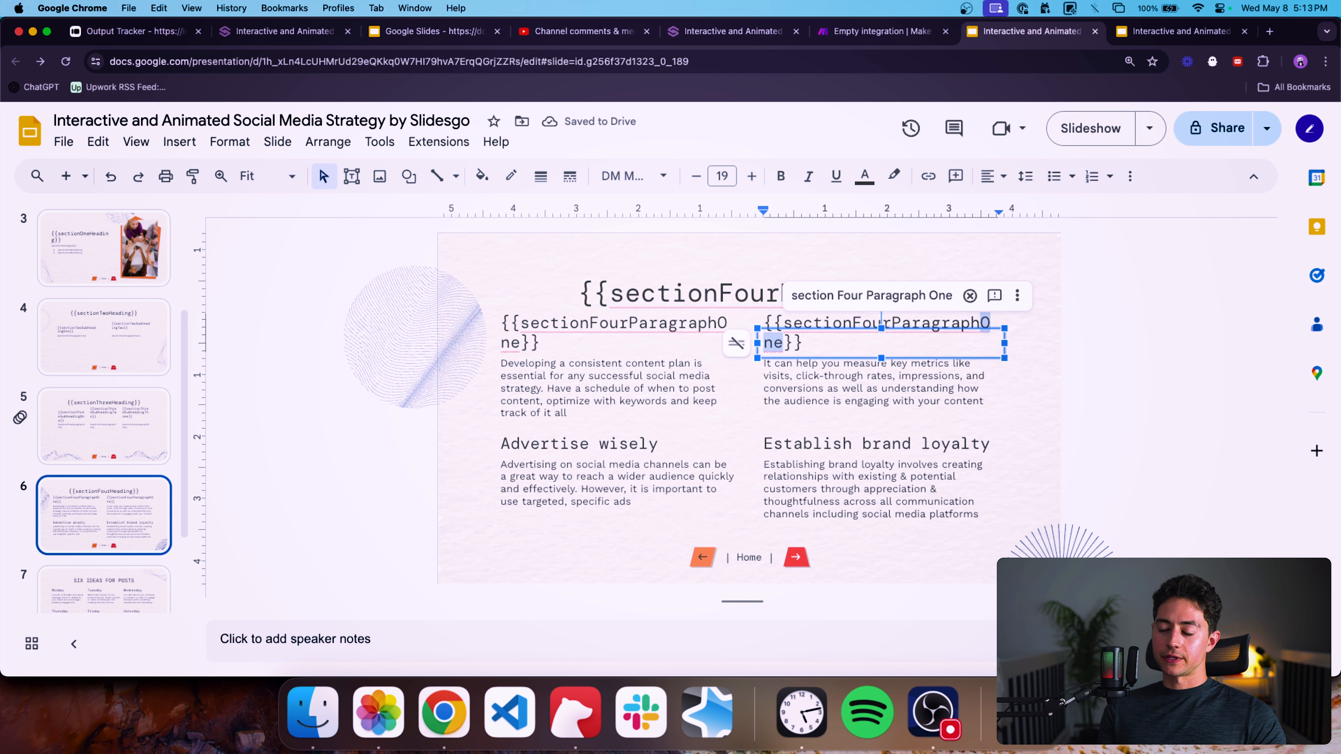
{"action": "type", "text": "T"}
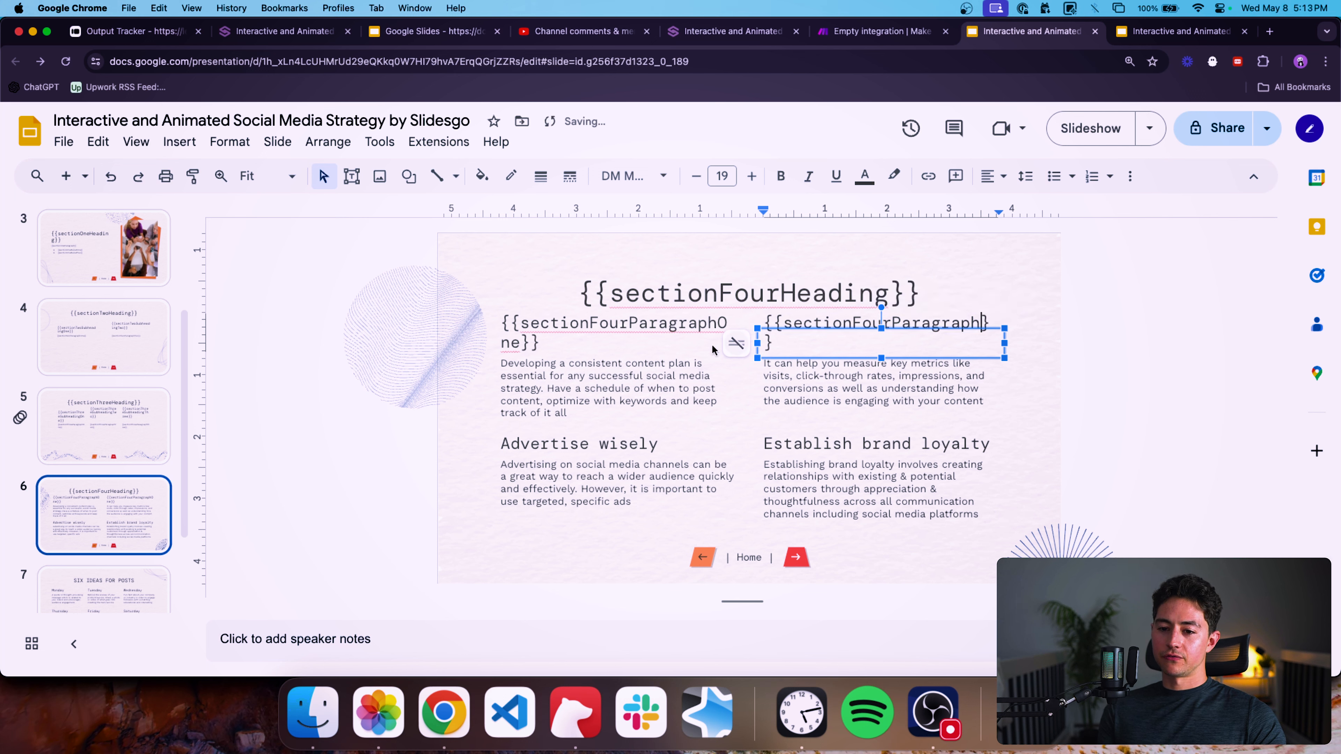
Rename the first subheading placeholder to {{sectionFourSubheadingOne}}.
{"action": "left_click", "coordinate": [629, 323]}
{"action": "left_click_drag", "start_coordinate": [628, 323], "coordinate": [540, 344]}
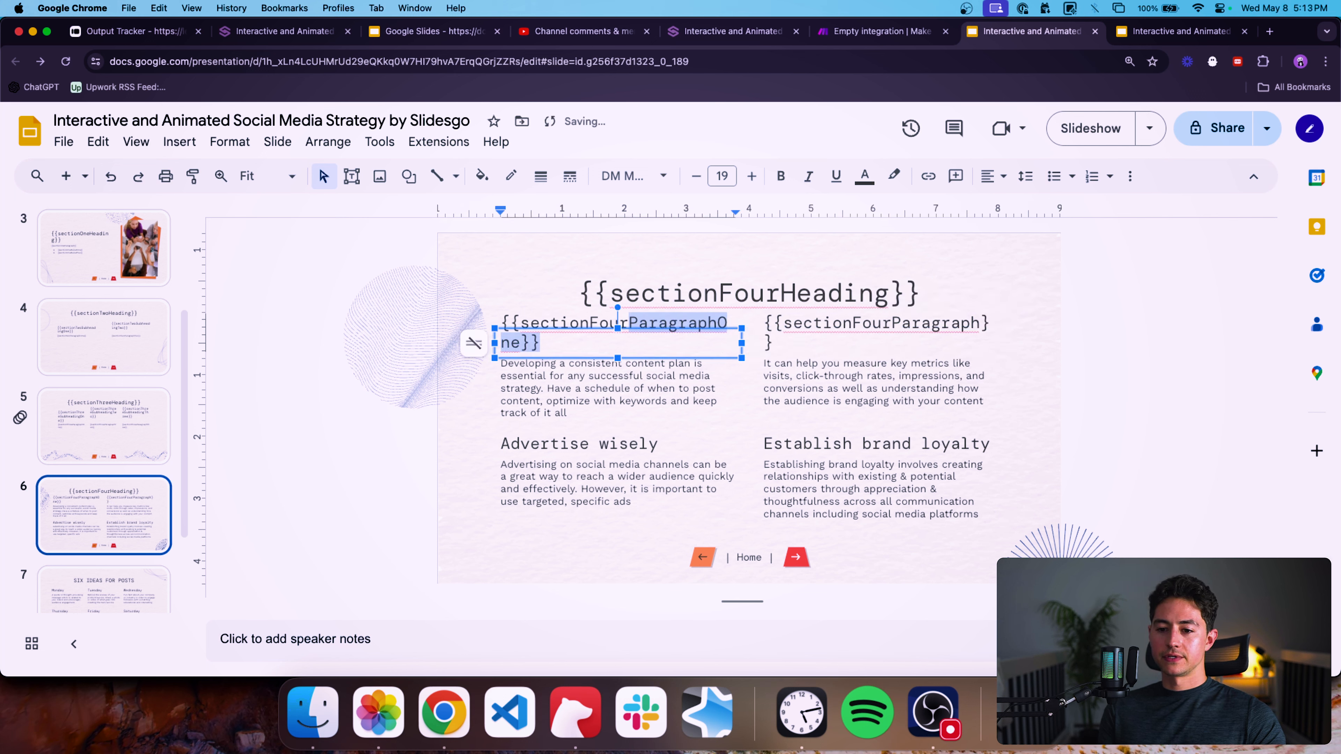
{"action": "left_click", "coordinate": [639, 323]}
{"action": "key", "text": "shift+alt+Right"}
{"action": "key", "text": "shift+Left"}
{"action": "key", "text": "shift+Left"}
{"action": "key", "text": "shift+Left"}
{"action": "key", "text": "shift+Left"}
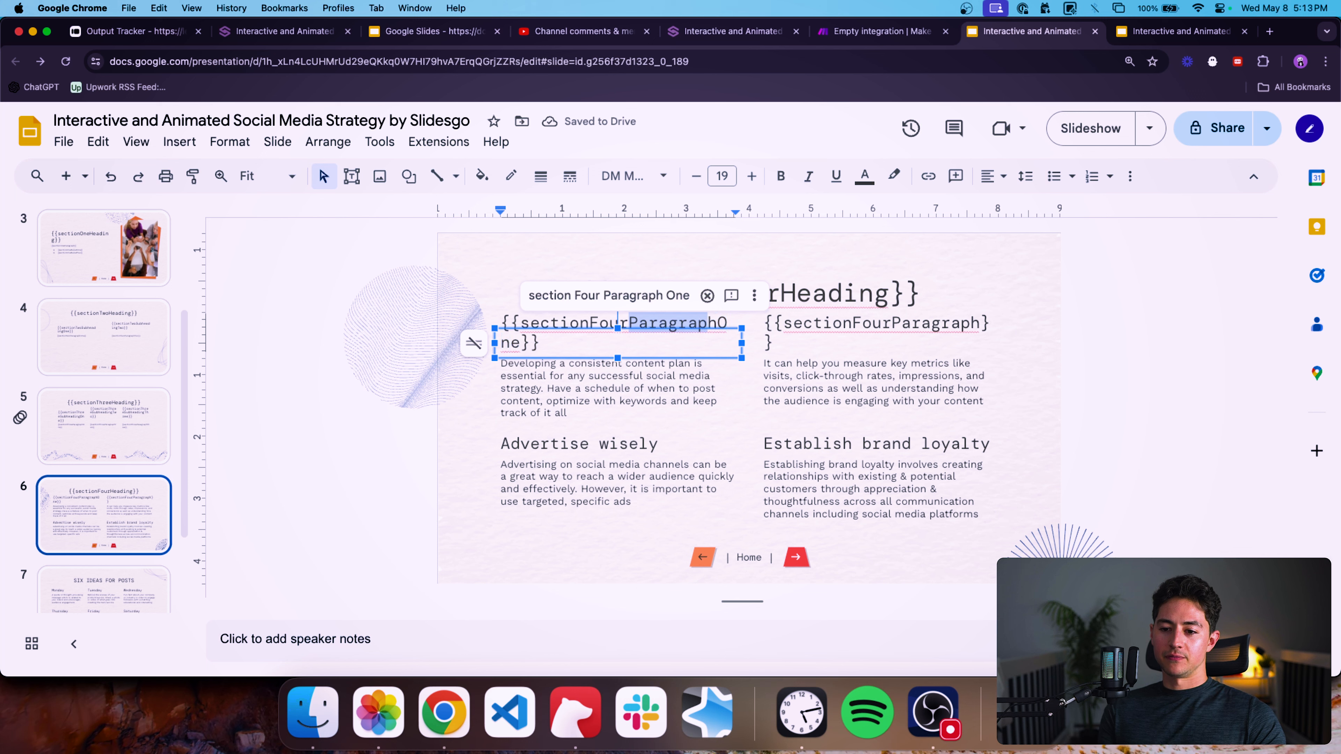
{"action": "key", "text": "shift+Right"}
{"action": "type", "text": "Subheading"}
Rename the second subheading placeholder to {{sectionFourSubheadingTwo}}.
{"action": "left_click", "coordinate": [891, 322]}
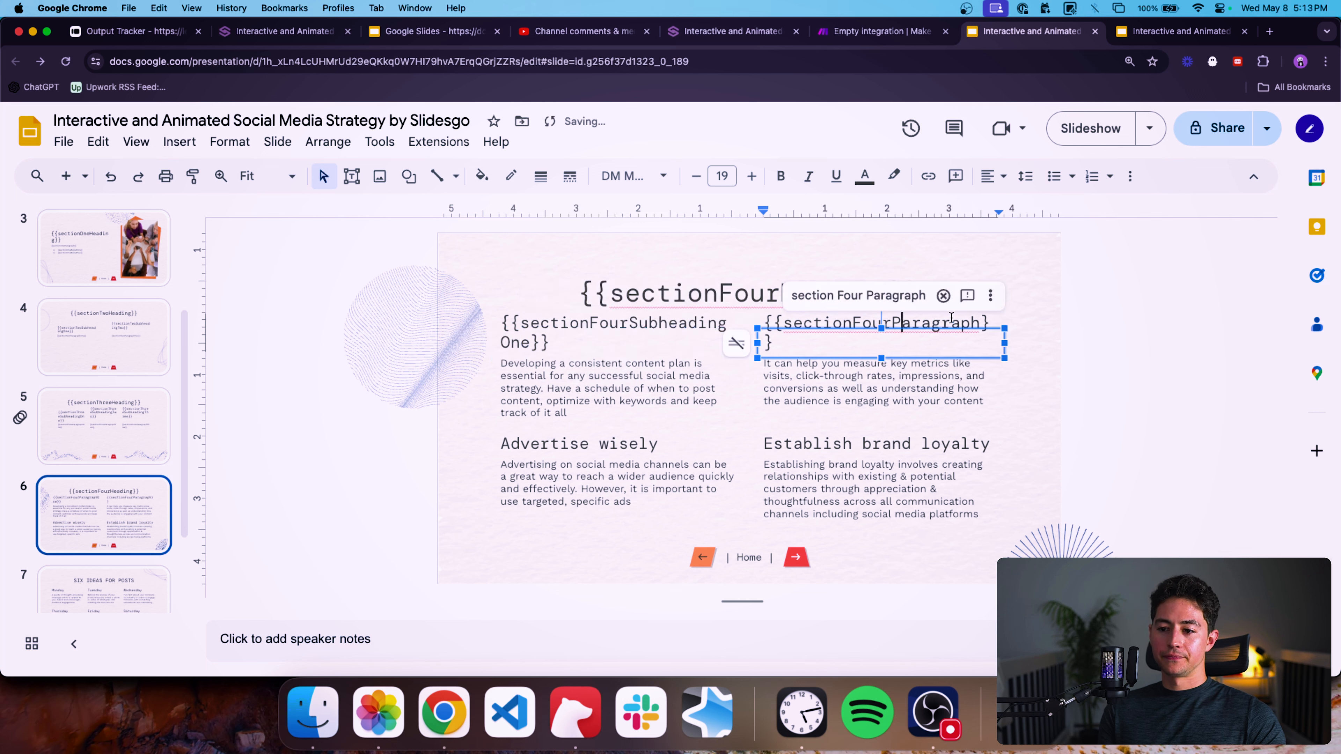
{"action": "key", "text": "shift+alt+Right"}
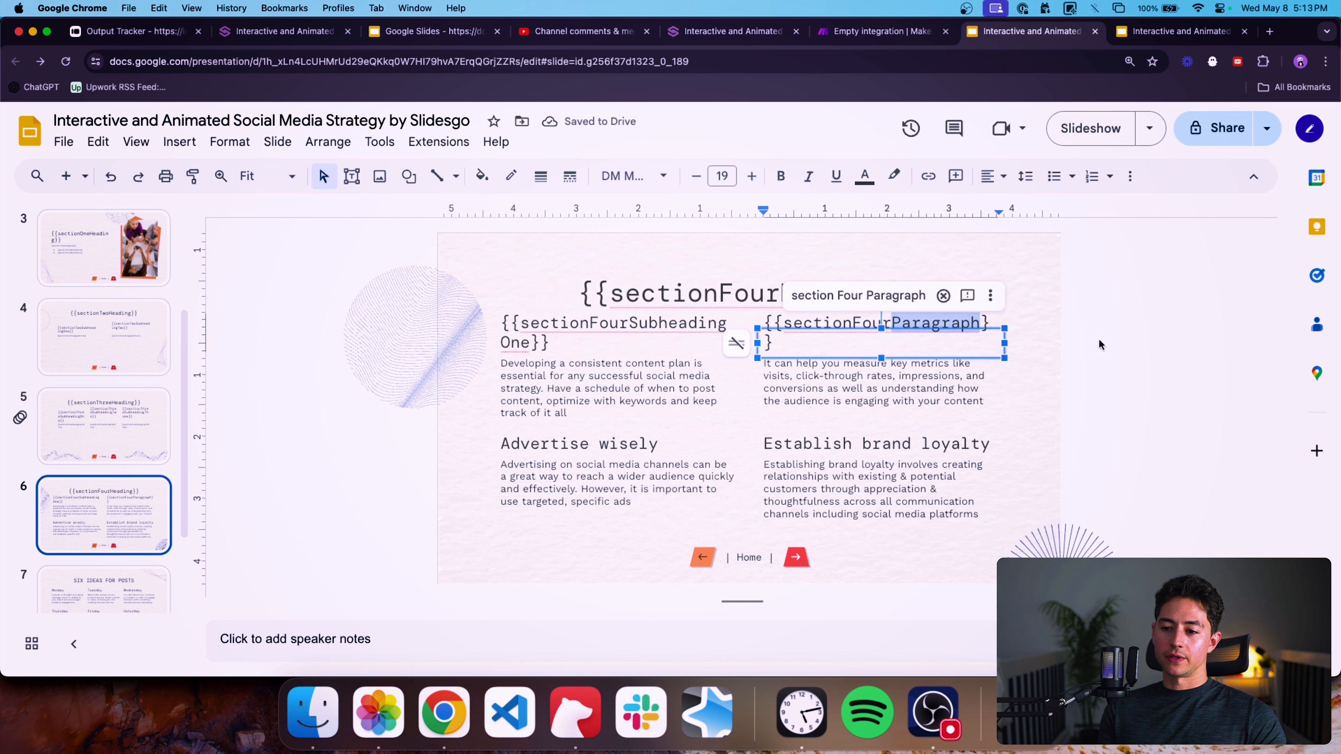
{"action": "type", "text": "Subh"}
{"action": "type", "text": "eading Two"}
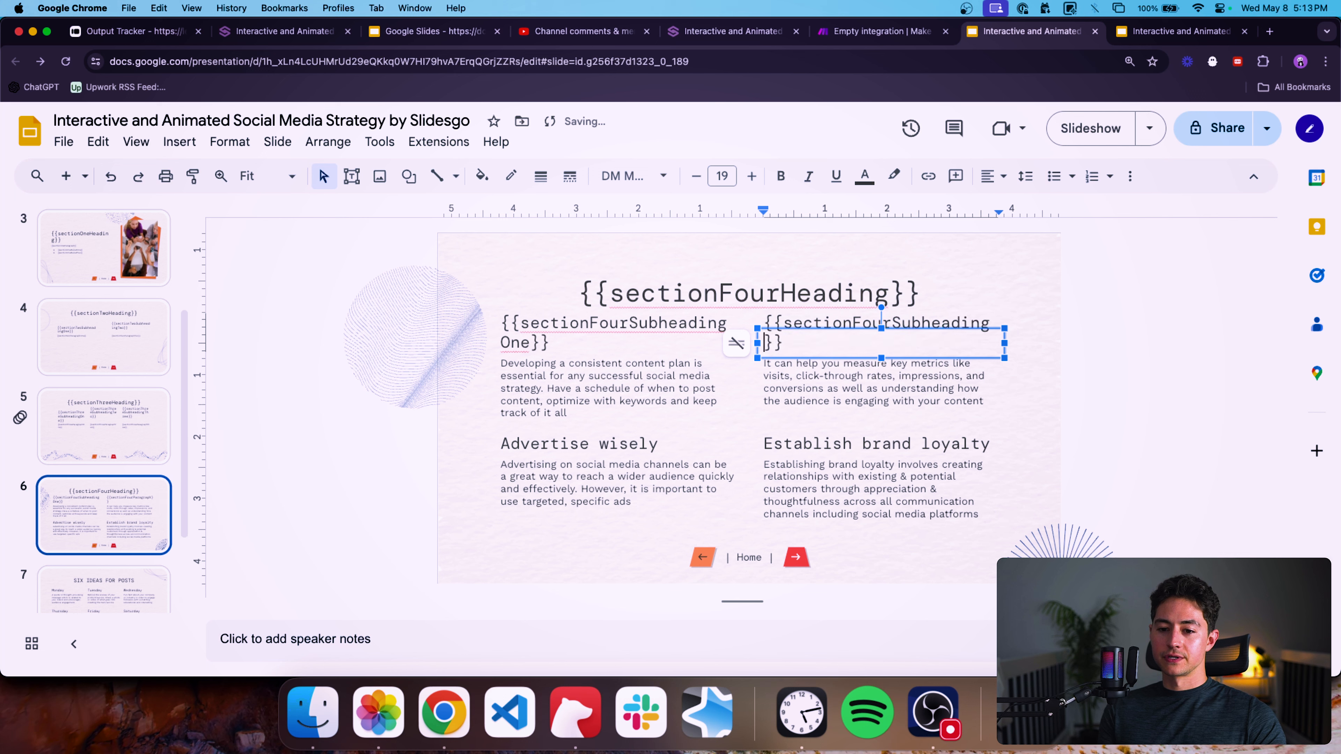
Replace the "Advertise wisely" subheading with {{sectionFourSubheadingThree}}.
{"action": "triple_click", "coordinate": [904, 344]}
{"action": "key", "text": "super+c"}
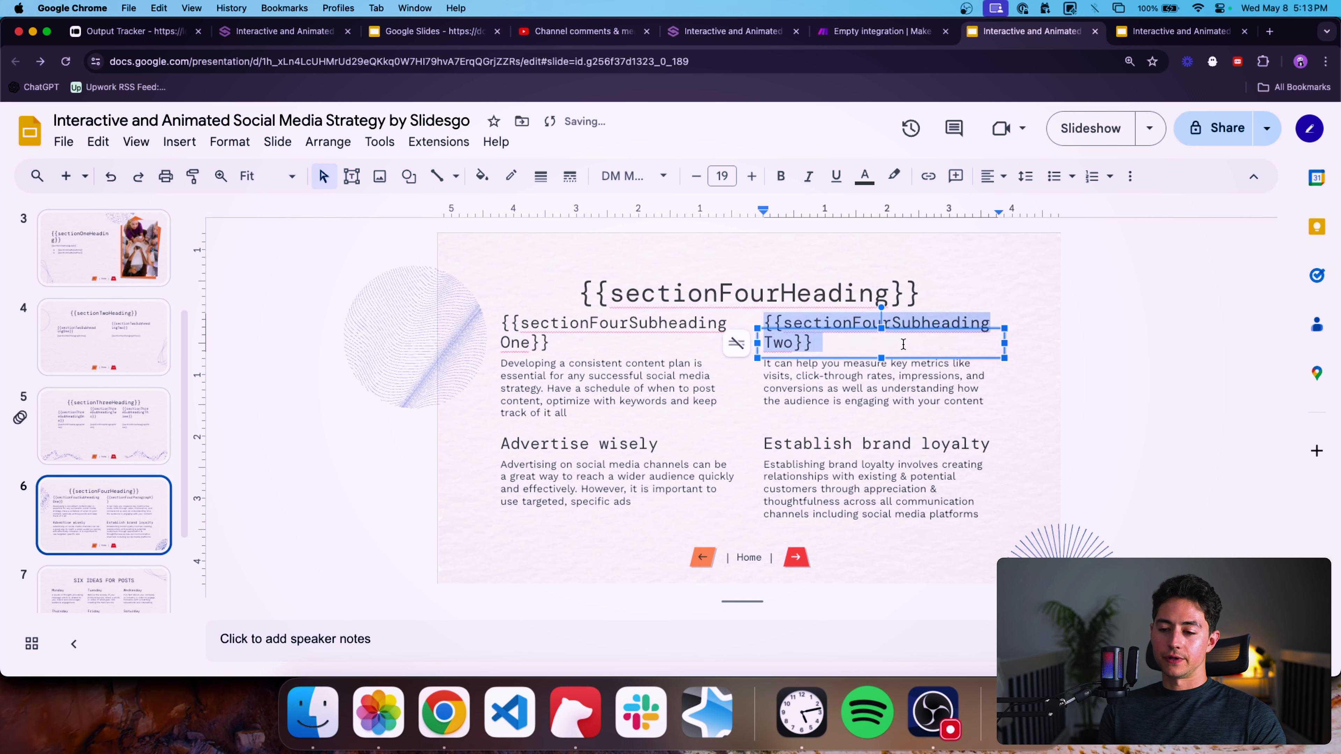
{"action": "left_click", "coordinate": [590, 447]}
{"action": "triple_click", "coordinate": [583, 447]}
{"action": "key", "text": "super+v"}
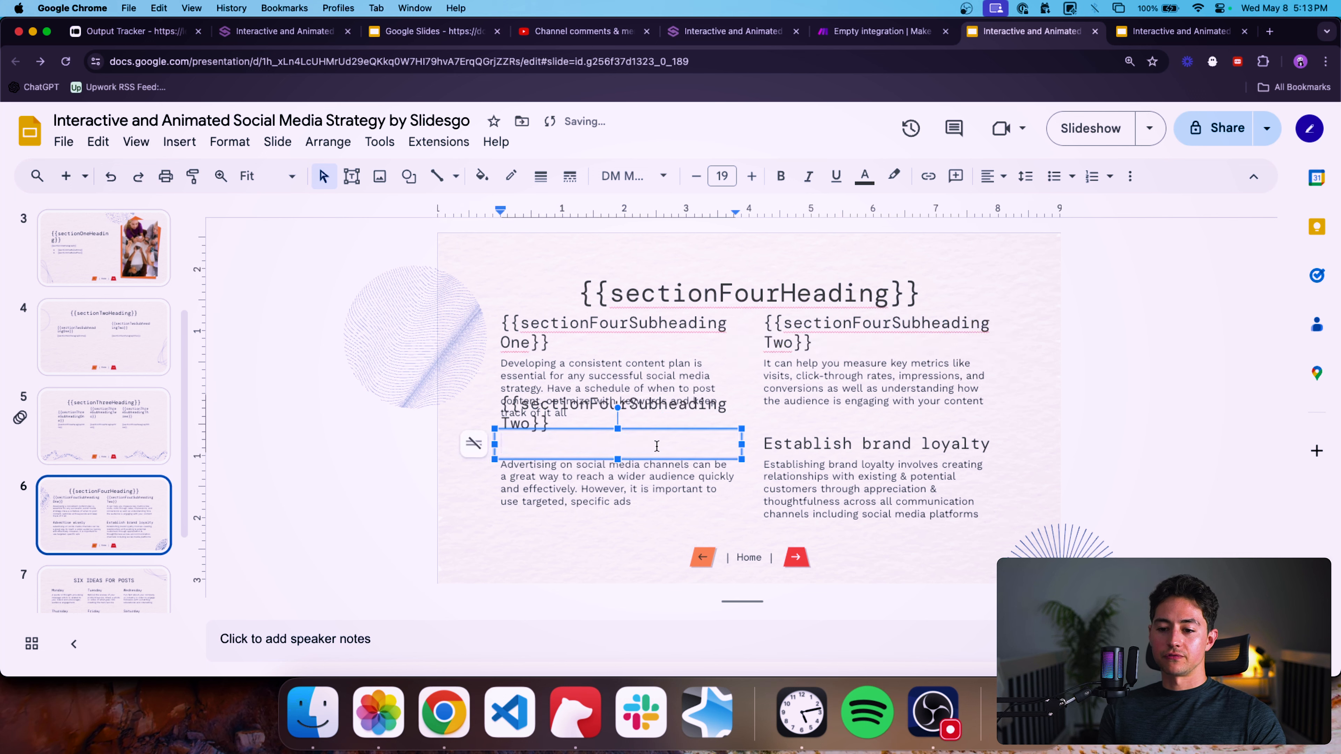
{"action": "key", "text": "BackSpace"}
{"action": "left_click_drag", "start_coordinate": [531, 444], "coordinate": [552, 422]}
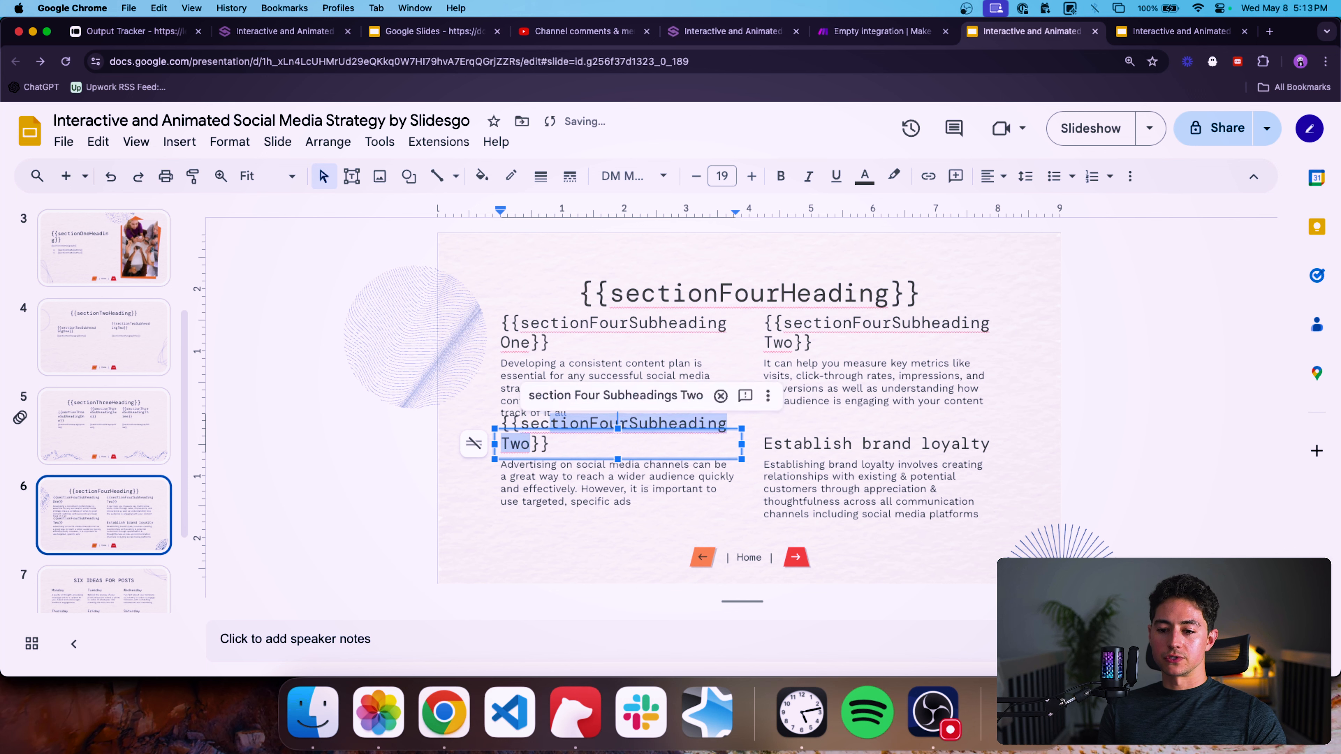
{"action": "key", "text": "Right"}
{"action": "key", "text": "shift+Left"}
{"action": "key", "text": "shift+Left"}
{"action": "key", "text": "shift+Left"}
{"action": "type", "text": "Three"}
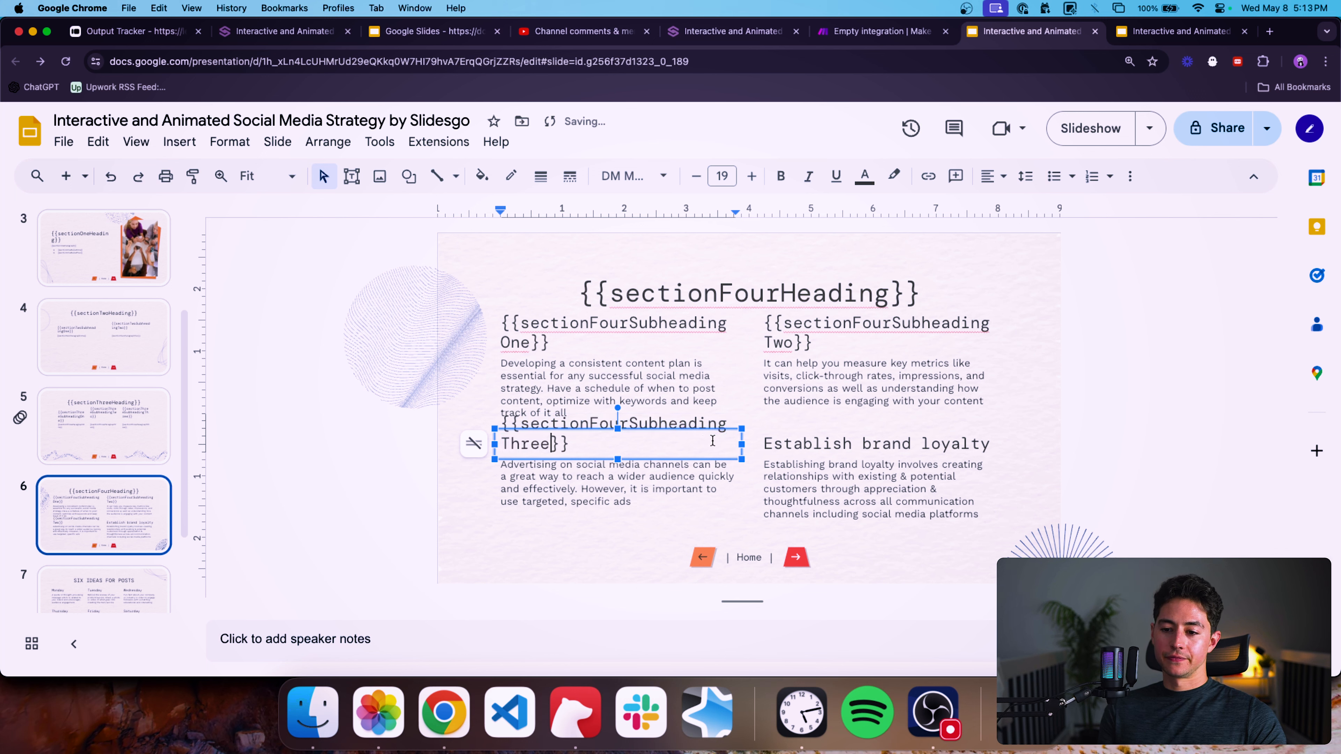
Replace the "Establish brand loyalty" subheading with {{sectionFourSubheadingFour}}.
{"action": "left_click", "coordinate": [876, 444]}
{"action": "triple_click", "coordinate": [876, 443]}
{"action": "key", "text": "super+v"}
{"action": "key", "text": "BackSpace"}
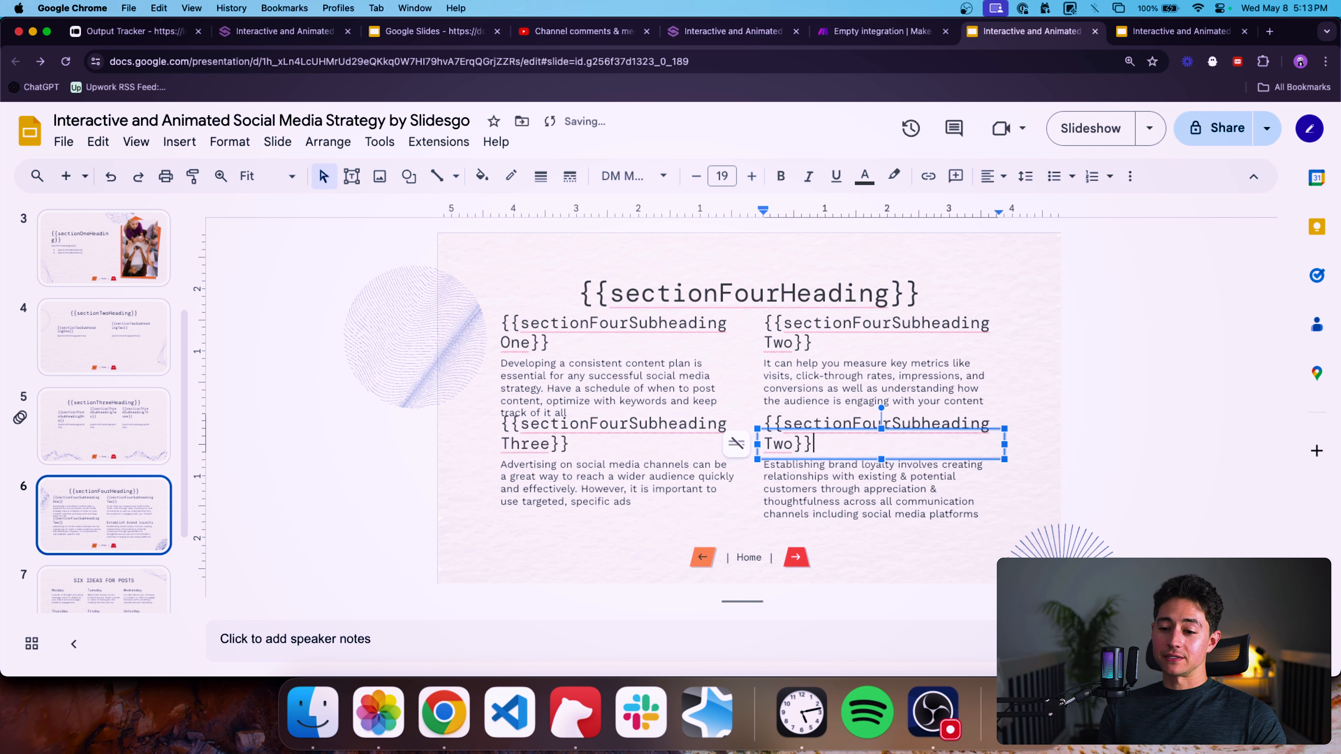
{"action": "key", "text": "Left"}
{"action": "key", "text": "Left"}
{"action": "key", "text": "shift+Left"}
{"action": "key", "text": "shift+Left"}
{"action": "key", "text": "shift+Left"}
{"action": "type", "text": "Four"}
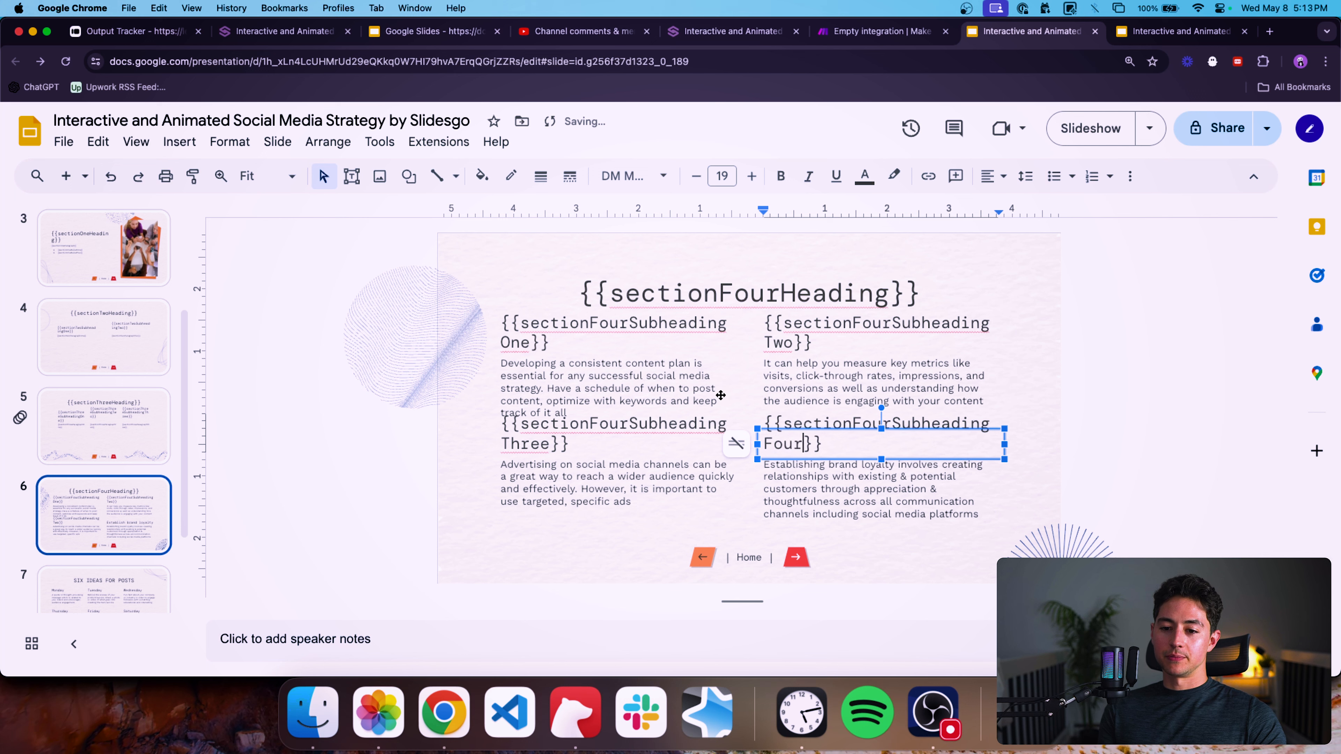
Replace the first paragraph on the section-four slide with the placeholder {{sectionFourParagraphOne}}.
{"action": "left_click", "coordinate": [721, 395]}
{"action": "triple_click", "coordinate": [708, 400]}
{"action": "left_click", "coordinate": [116, 457]}
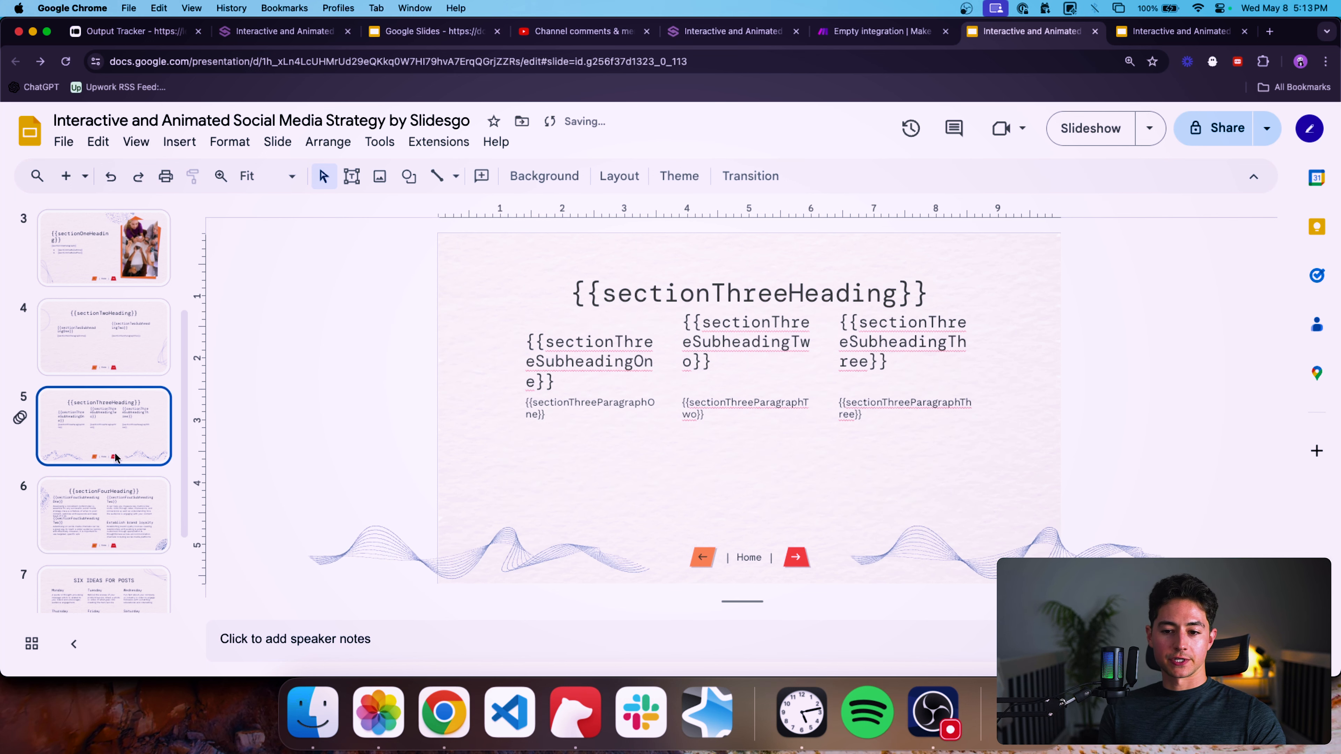
{"action": "triple_click", "coordinate": [558, 408]}
{"action": "key", "text": "super+c"}
{"action": "left_click", "coordinate": [75, 534]}
{"action": "triple_click", "coordinate": [588, 391]}
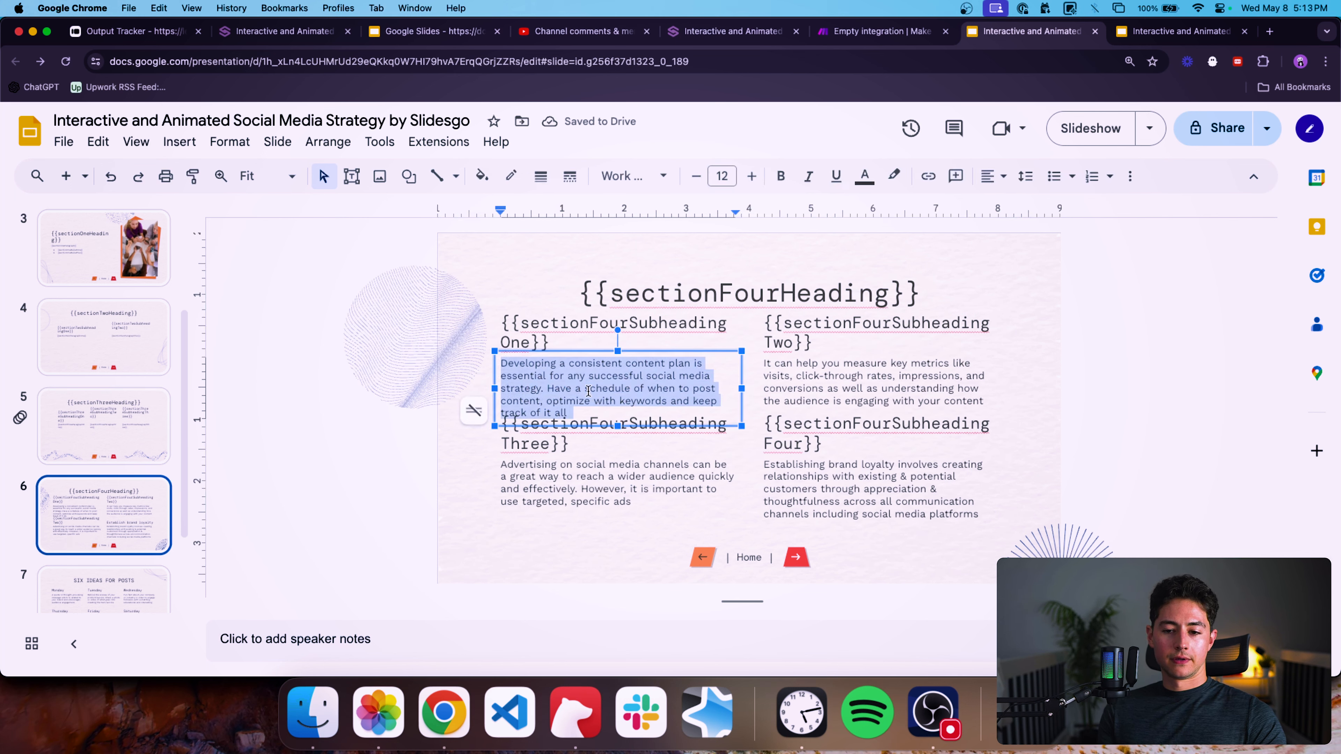
{"action": "key", "text": "super+v"}
{"action": "left_click", "coordinate": [573, 364]}
{"action": "key", "text": "BackSpace"}
{"action": "key", "text": "BackSpace"}
{"action": "key", "text": "BackSpace"}
{"action": "key", "text": "BackSpace"}
{"action": "key", "text": "BackSpace"}
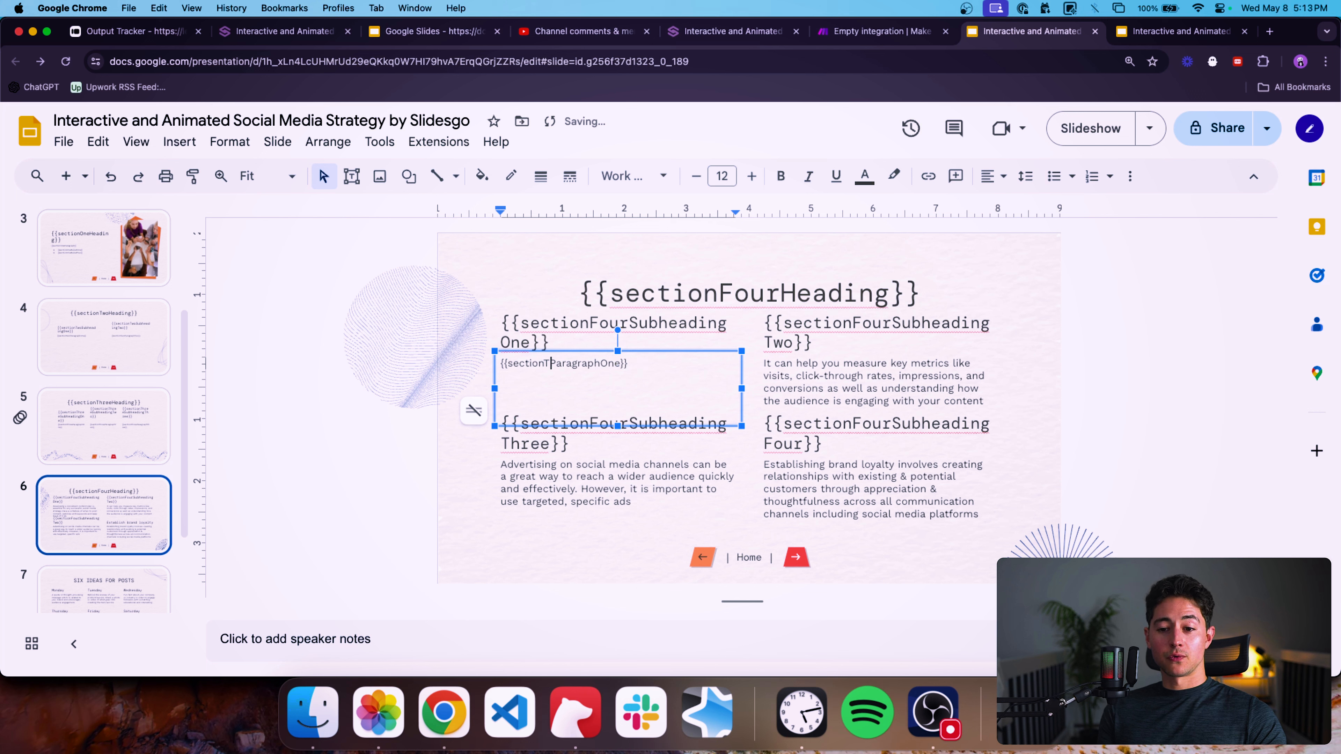
{"action": "type", "text": "Four"}
Replace the second paragraph with the placeholder {{sectionFourParagraphTwo}}.
{"action": "triple_click", "coordinate": [899, 375]}
{"action": "type", "text": "{{sectionFourParagraphOne}}"}
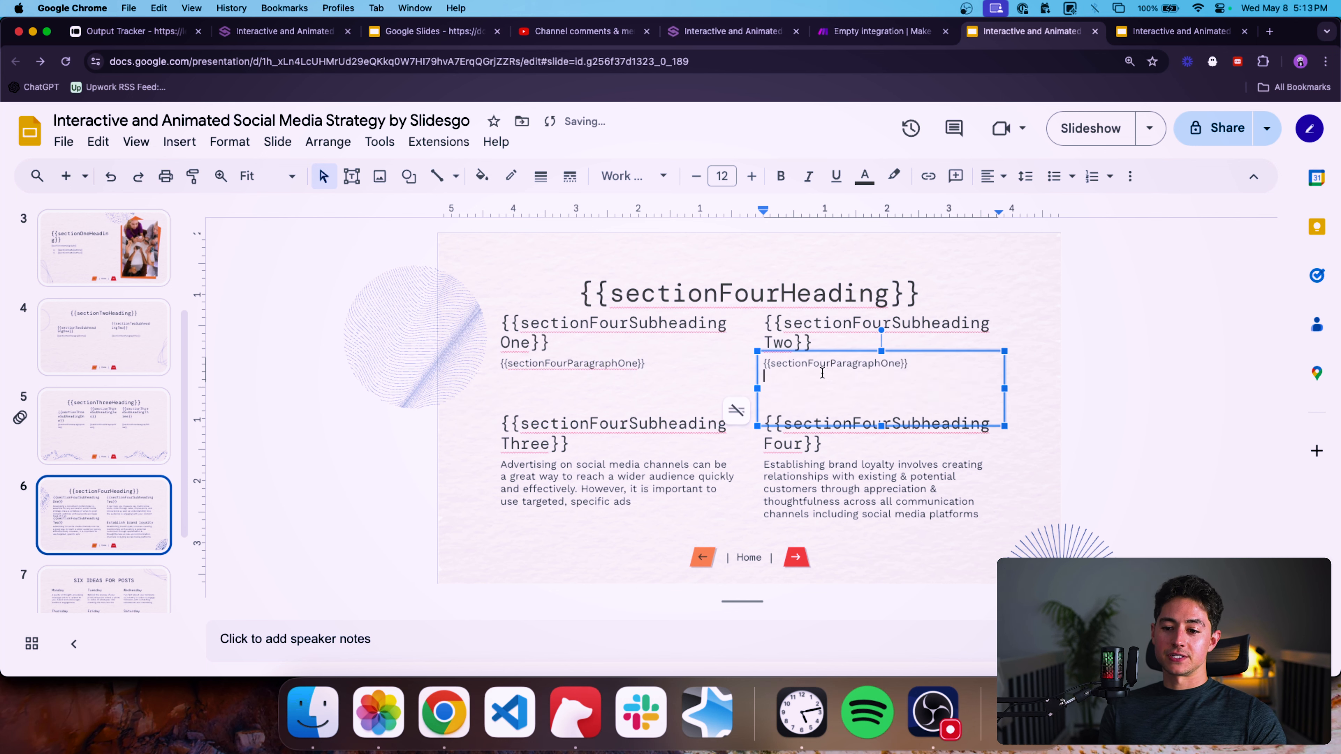
{"action": "left_click", "coordinate": [882, 363]}
{"action": "key", "text": "Delete"}
{"action": "key", "text": "Delete"}
{"action": "key", "text": "Delete"}
{"action": "type", "text": "Two"}
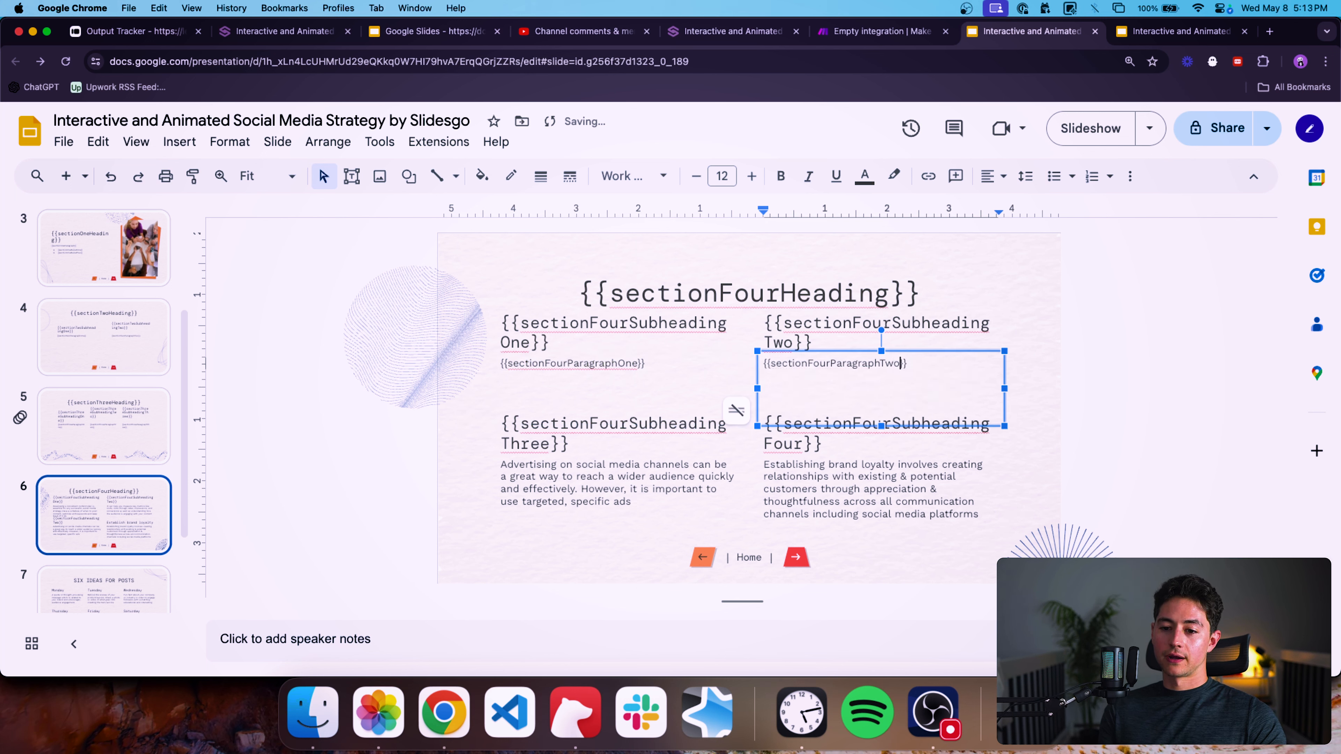
Replace the "Advertising on social media" paragraph with the placeholder {{sectionFourParagraphThree}}.
{"action": "triple_click", "coordinate": [593, 487]}
{"action": "type", "text": "{{sectionFourParagraphOne}}"}
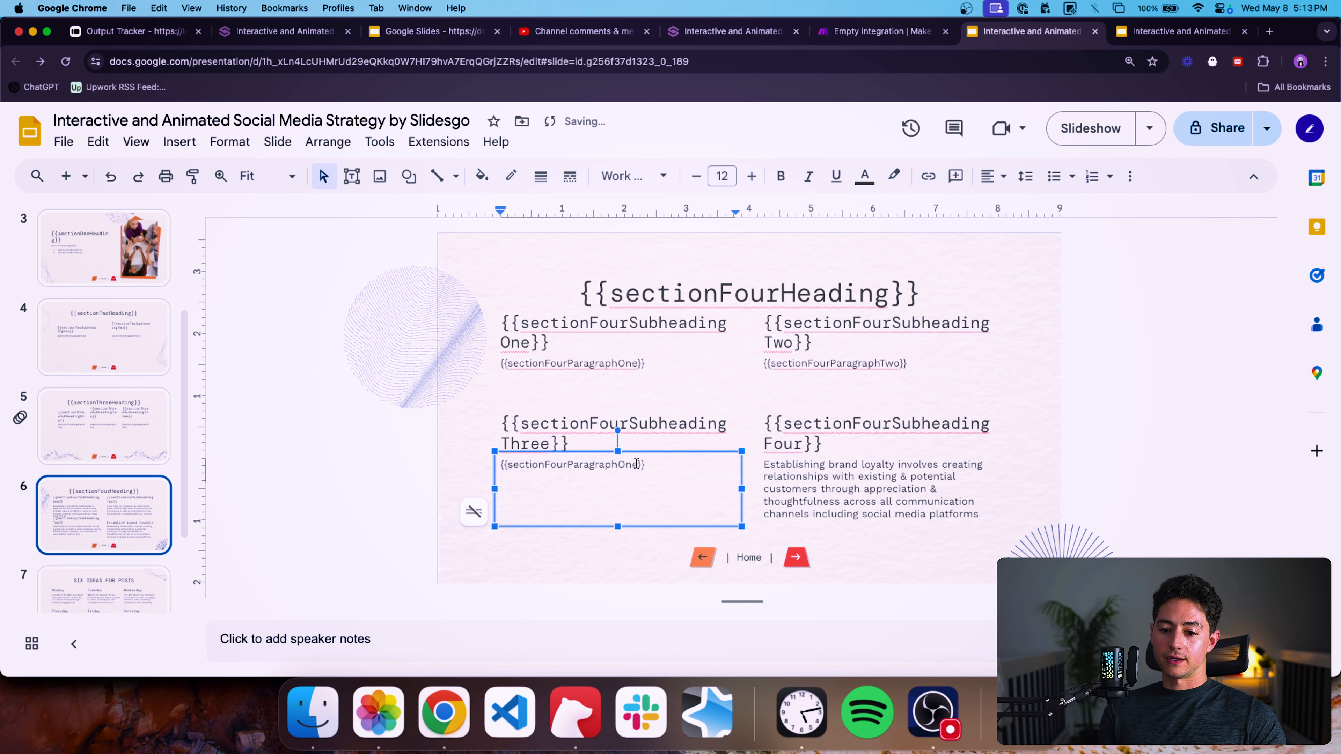
{"action": "left_click", "coordinate": [636, 464]}
{"action": "key", "text": "BackSpace"}
{"action": "key", "text": "BackSpace"}
{"action": "key", "text": "BackSpace"}
{"action": "type", "text": "Three"}
Replace the "Establishing brand loyalty" paragraph with the placeholder {{sectionFourParagraphFour}}.
{"action": "triple_click", "coordinate": [933, 484]}
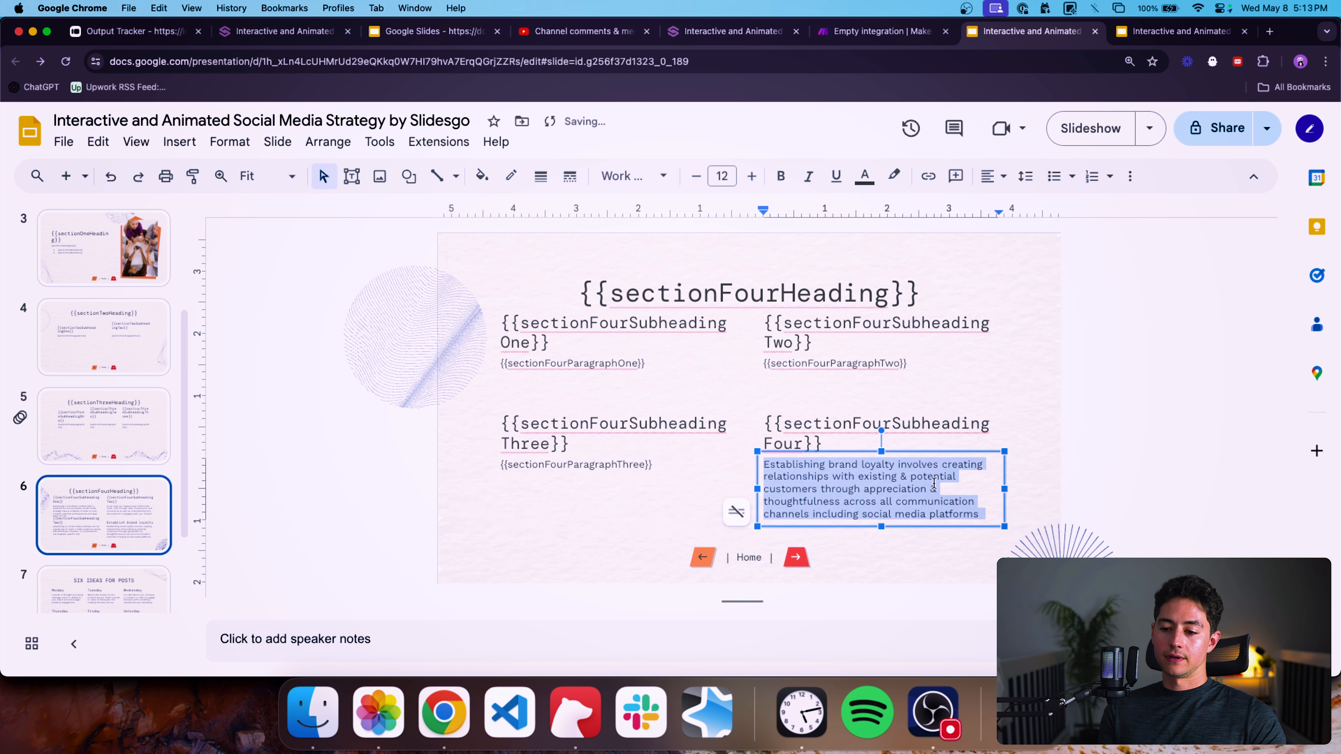
{"action": "type", "text": "{{sectionFourParagraphOne}}"}
{"action": "left_click", "coordinate": [896, 467]}
{"action": "key", "text": "BackSpace"}
{"action": "key", "text": "BackSpace"}
{"action": "key", "text": "BackSpace"}
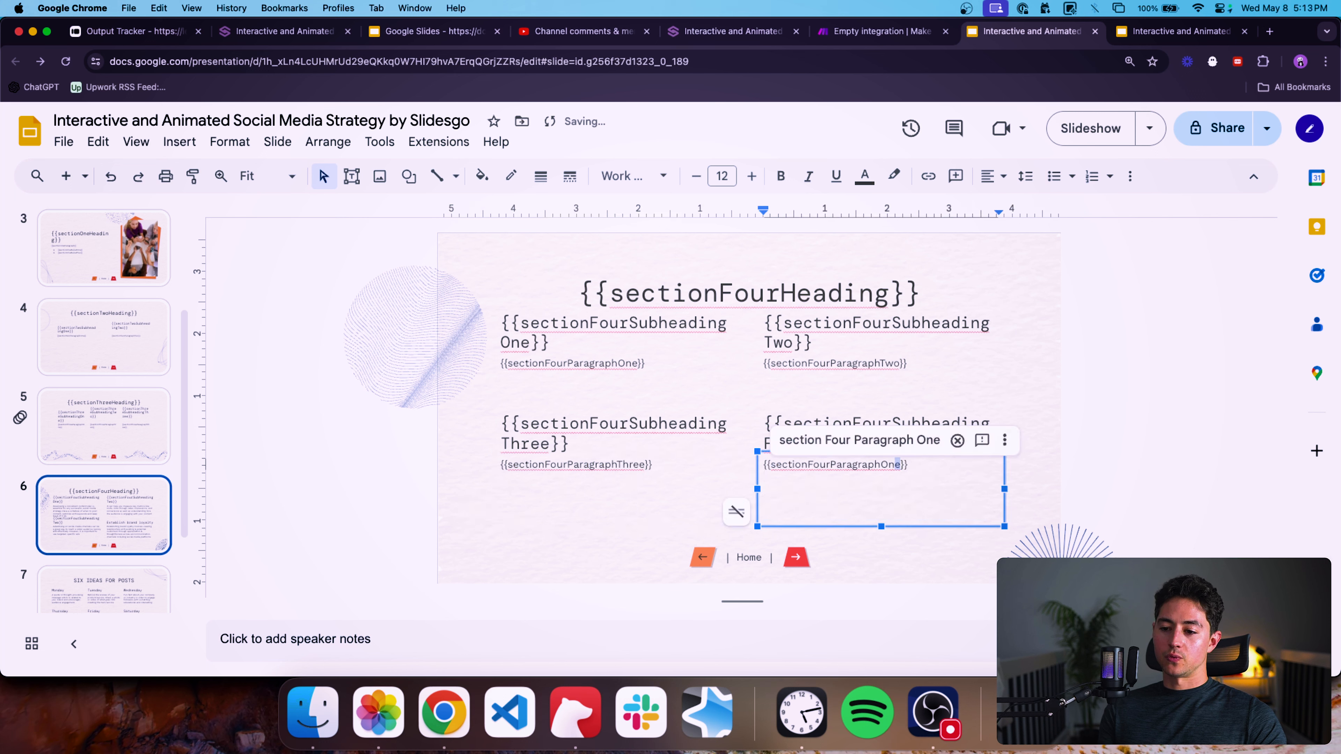
{"action": "type", "text": "Four"}
{"action": "left_click", "coordinate": [416, 518]}
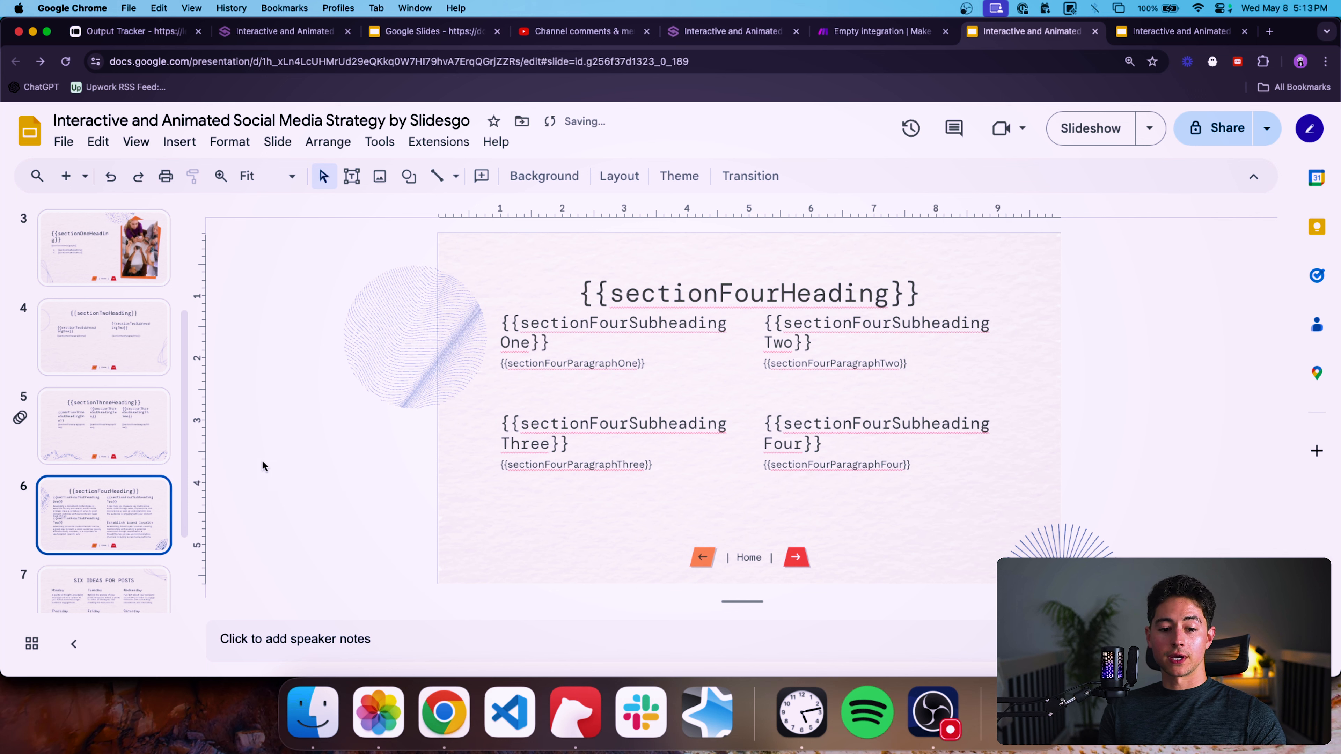
Replace the "SIX IDEAS FOR POSTS" title on slide 7 with {{sectionFiveHeading}}.
{"action": "scroll", "coordinate": [121, 549], "scroll_direction": "down", "scroll_amount": 3}
{"action": "left_click", "coordinate": [121, 542]}
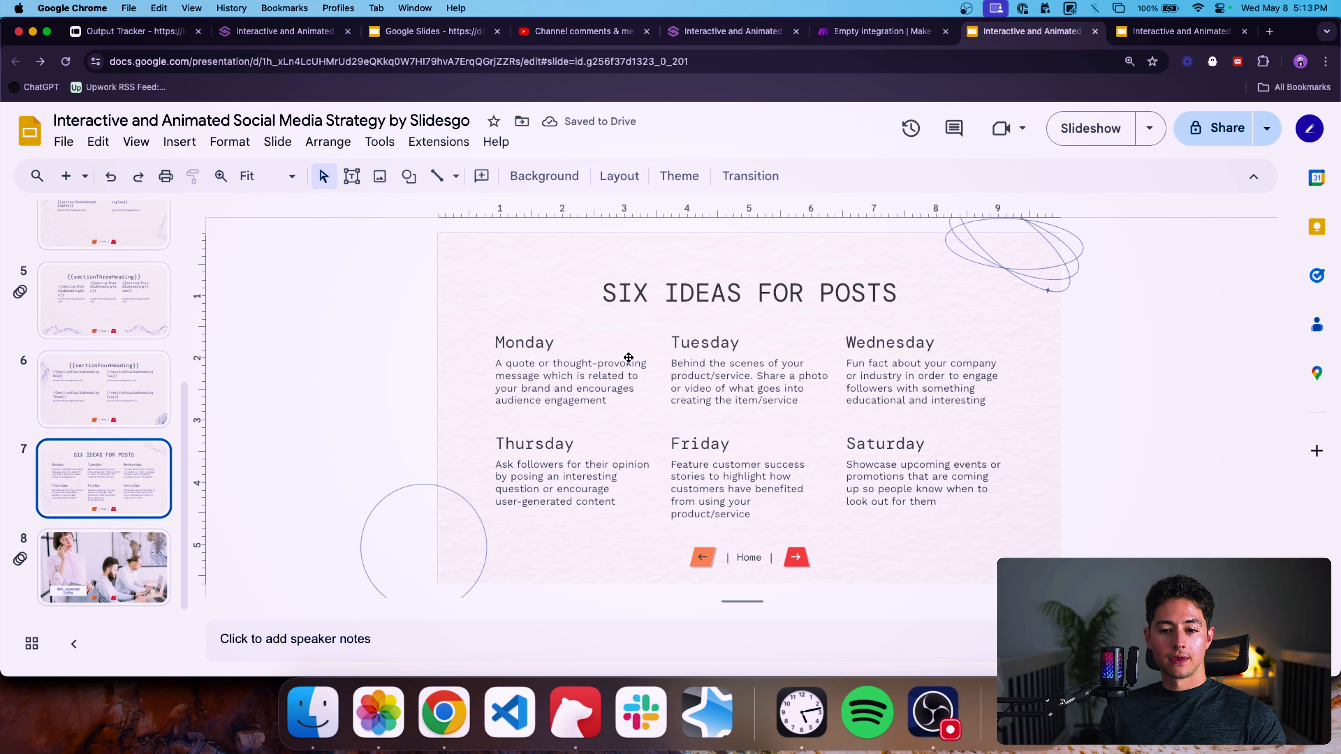
{"action": "triple_click", "coordinate": [667, 295]}
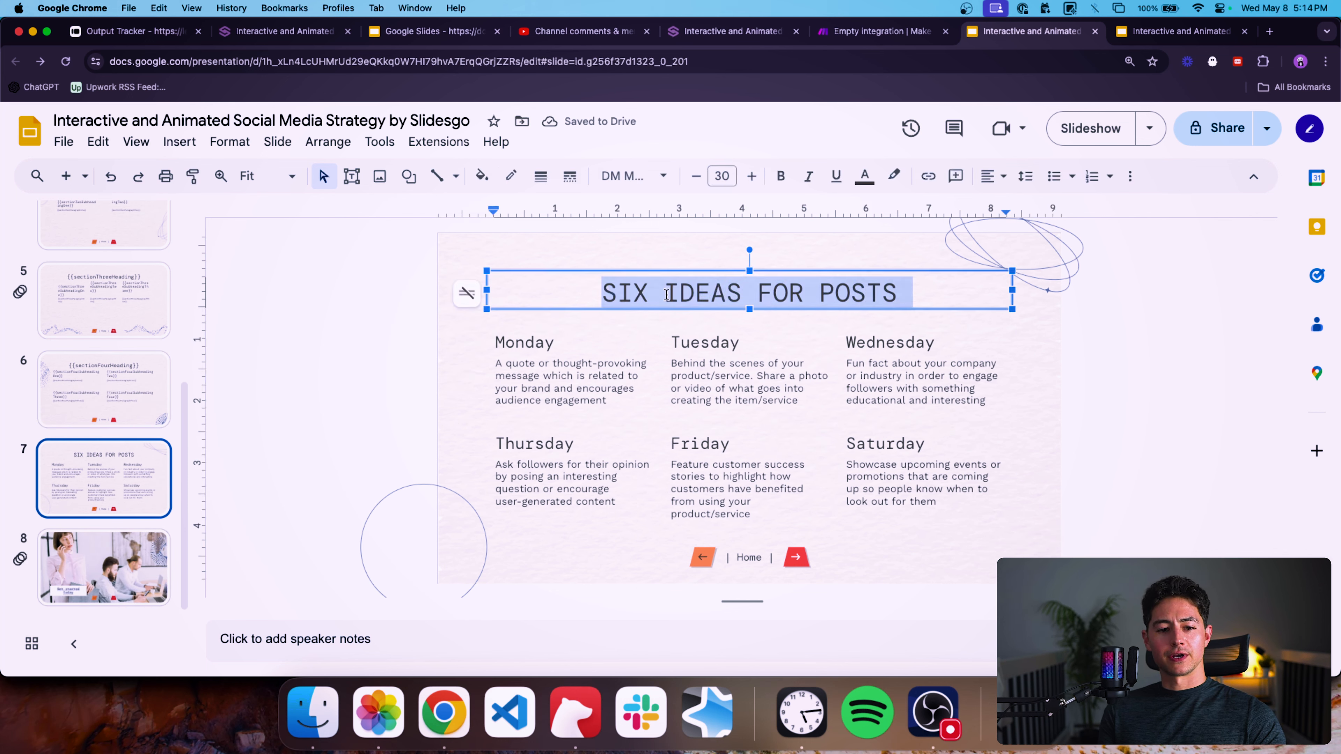
{"action": "left_click", "coordinate": [109, 418]}
{"action": "left_click", "coordinate": [143, 491]}
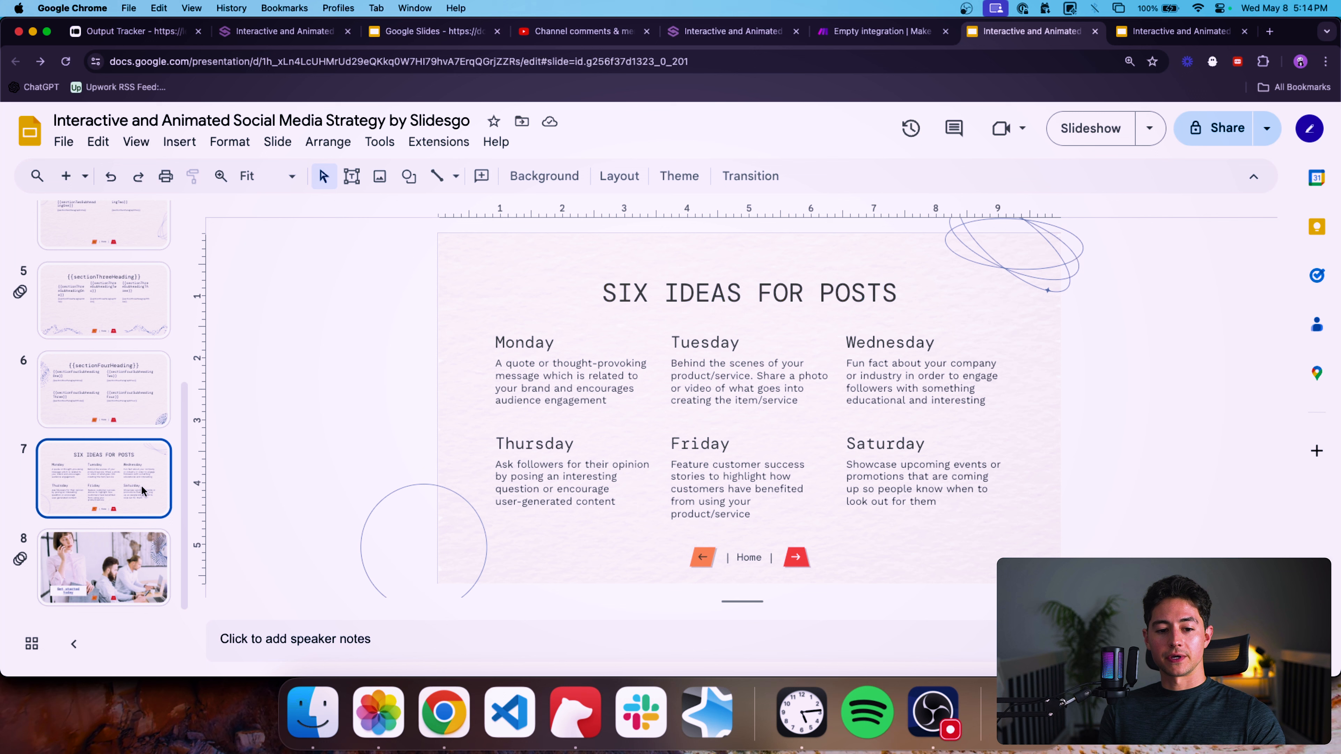
{"action": "triple_click", "coordinate": [662, 295]}
{"action": "type", "text": "{{sectionFourHeading}}"}
{"action": "left_click", "coordinate": [721, 296]}
{"action": "key", "text": "shift+Right"}
{"action": "key", "text": "shift+Right"}
{"action": "key", "text": "shift+Right"}
{"action": "key", "text": "shift+Right"}
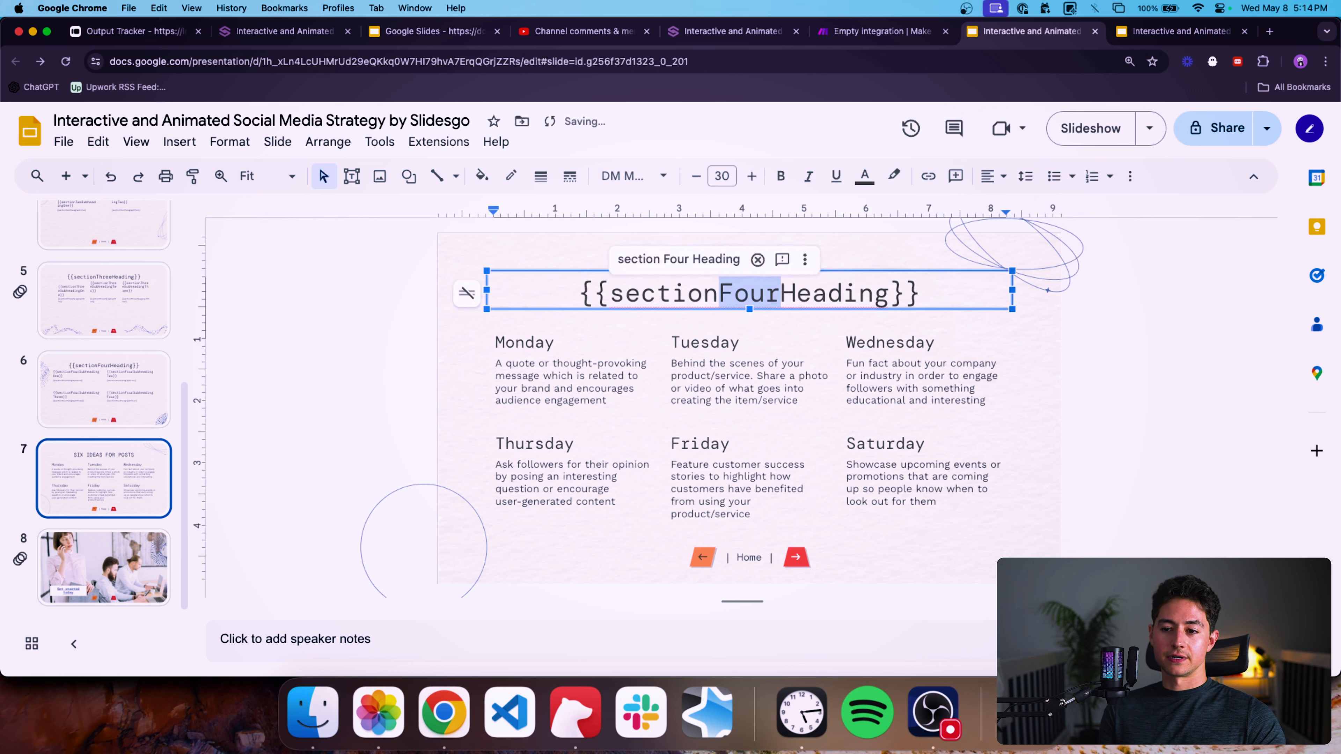
{"action": "type", "text": "Five"}
Replace the "Monday" subheading with {{sectionFiveSubheadingOne}}.
{"action": "left_click", "coordinate": [103, 390]}
{"action": "double_click", "coordinate": [540, 330]}
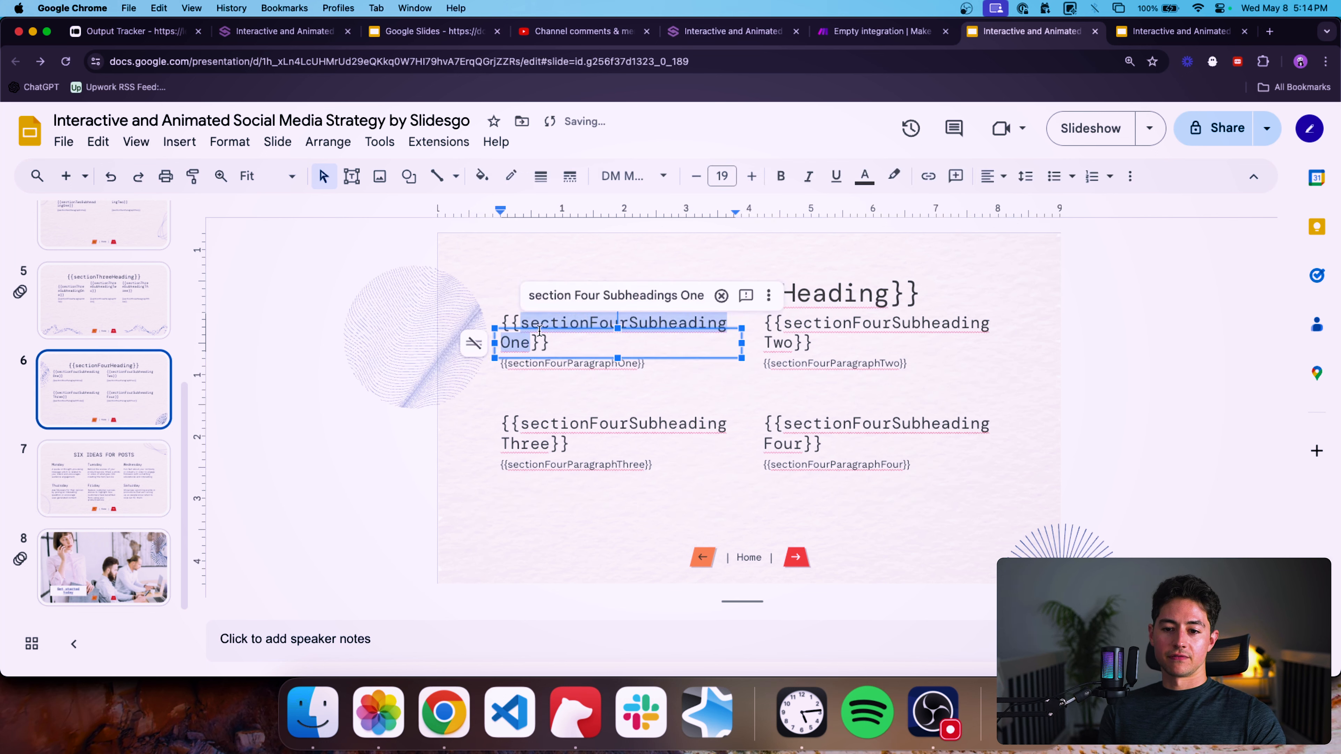
{"action": "left_click", "coordinate": [120, 473]}
{"action": "double_click", "coordinate": [518, 342]}
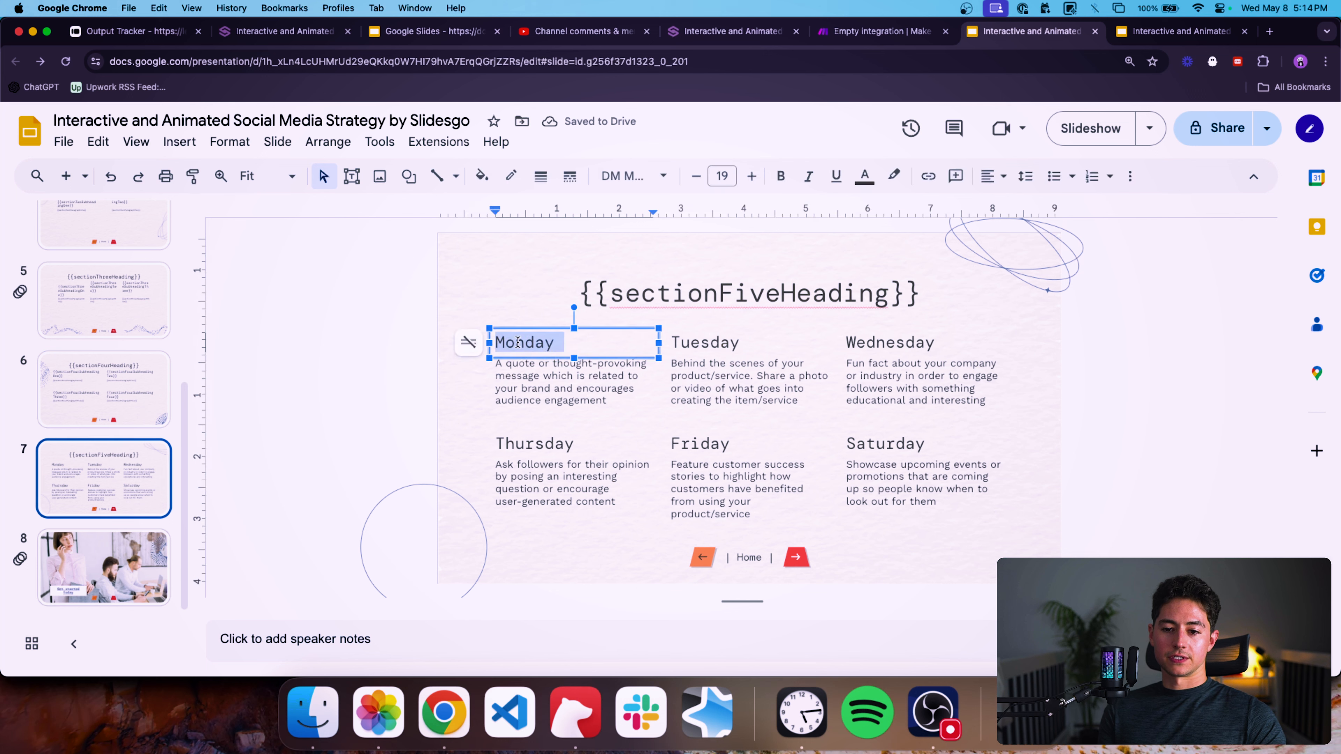
{"action": "type", "text": "{{sectionFourSubheadingOne}}"}
{"action": "left_click", "coordinate": [622, 333]}
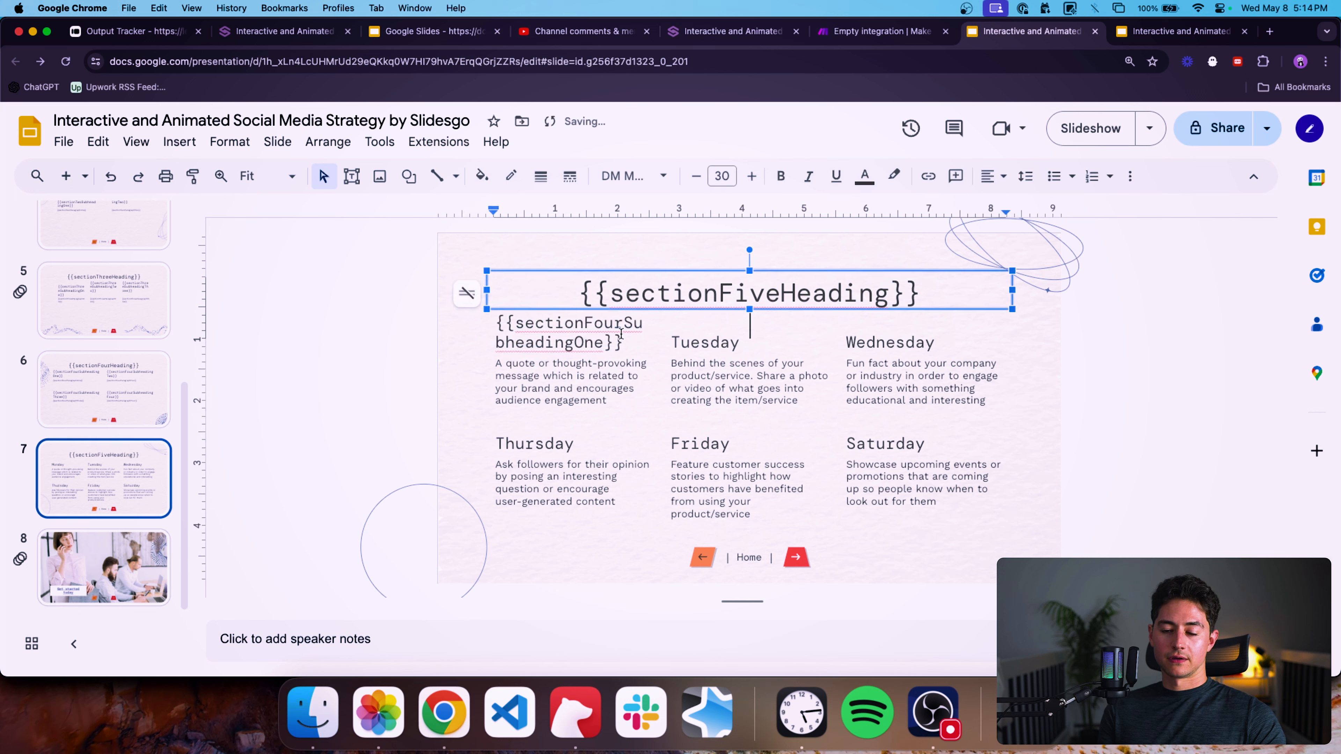
{"action": "left_click", "coordinate": [597, 333]}
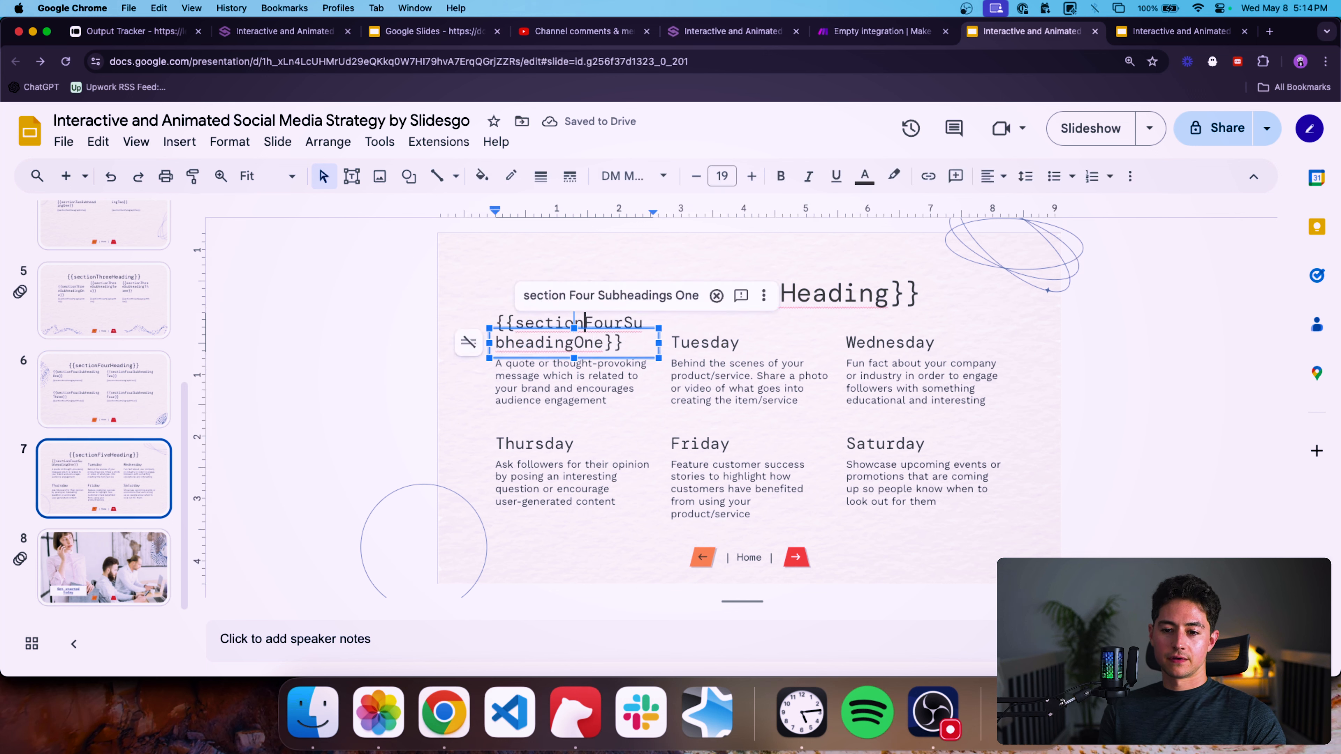
{"action": "key", "text": "shift+Right"}
{"action": "key", "text": "shift+Right"}
{"action": "key", "text": "shift+Right"}
{"action": "key", "text": "shift+Right"}
{"action": "type", "text": "Five"}
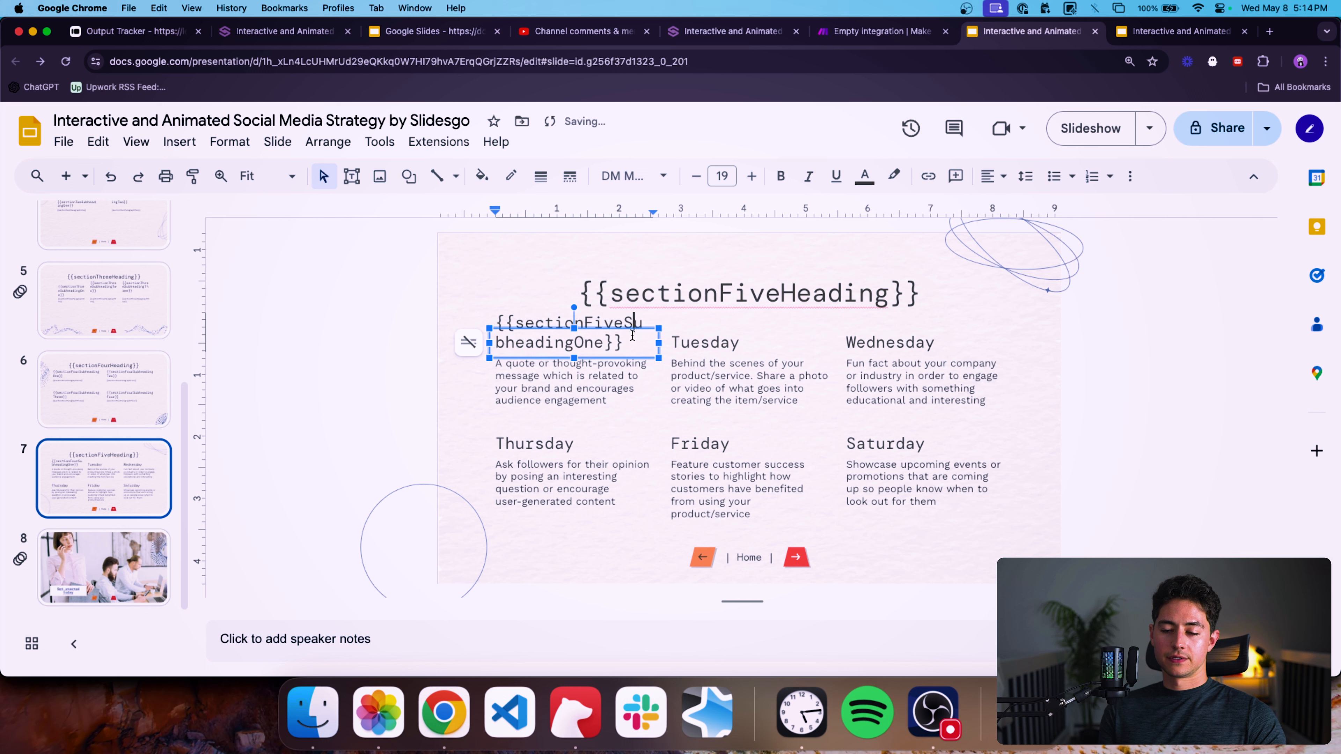
Replace the "Tuesday" subheading with {{sectionFiveSubheadingTwo}}.
{"action": "key", "text": "super+a"}
{"action": "key", "text": "super+c"}
{"action": "double_click", "coordinate": [715, 343]}
{"action": "key", "text": "super+v"}
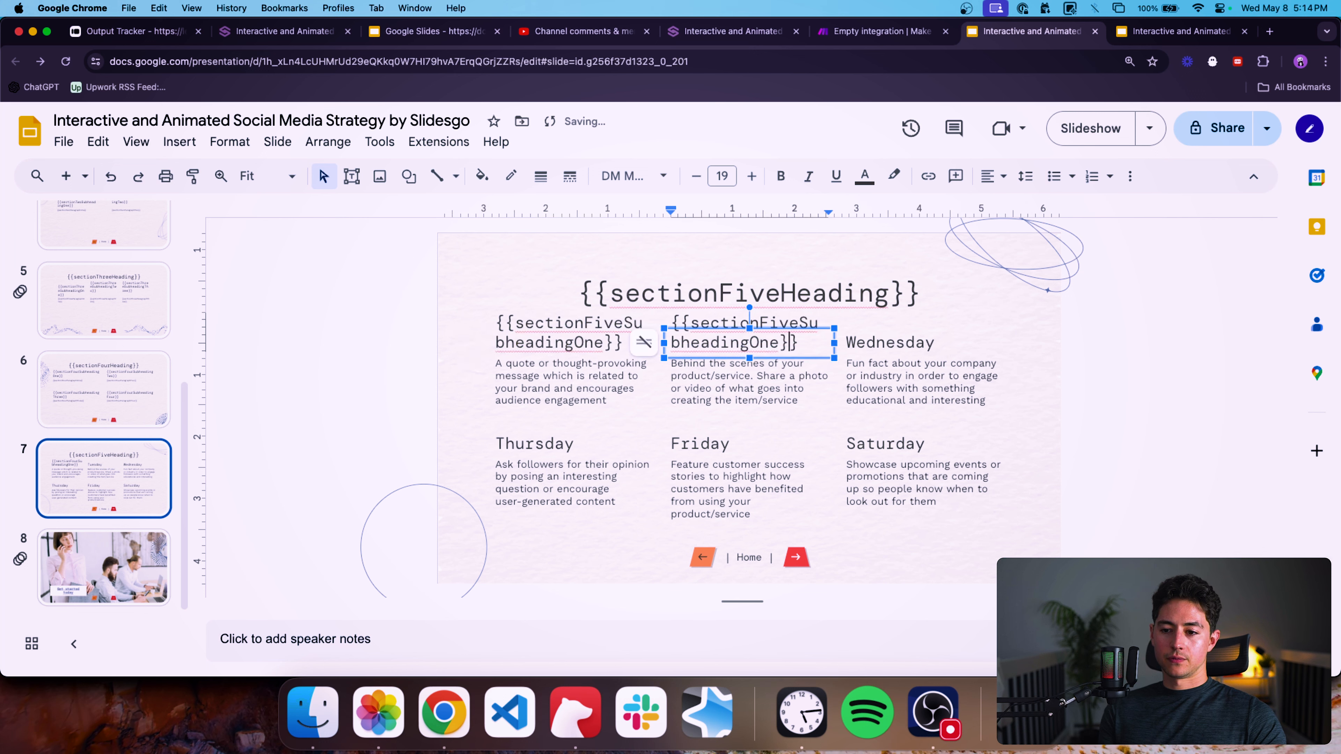
{"action": "left_click", "coordinate": [769, 324]}
{"action": "key", "text": "Down"}
{"action": "key", "text": "Left"}
{"action": "key", "text": "shift+Left"}
{"action": "key", "text": "shift+Left"}
{"action": "key", "text": "shift+Left"}
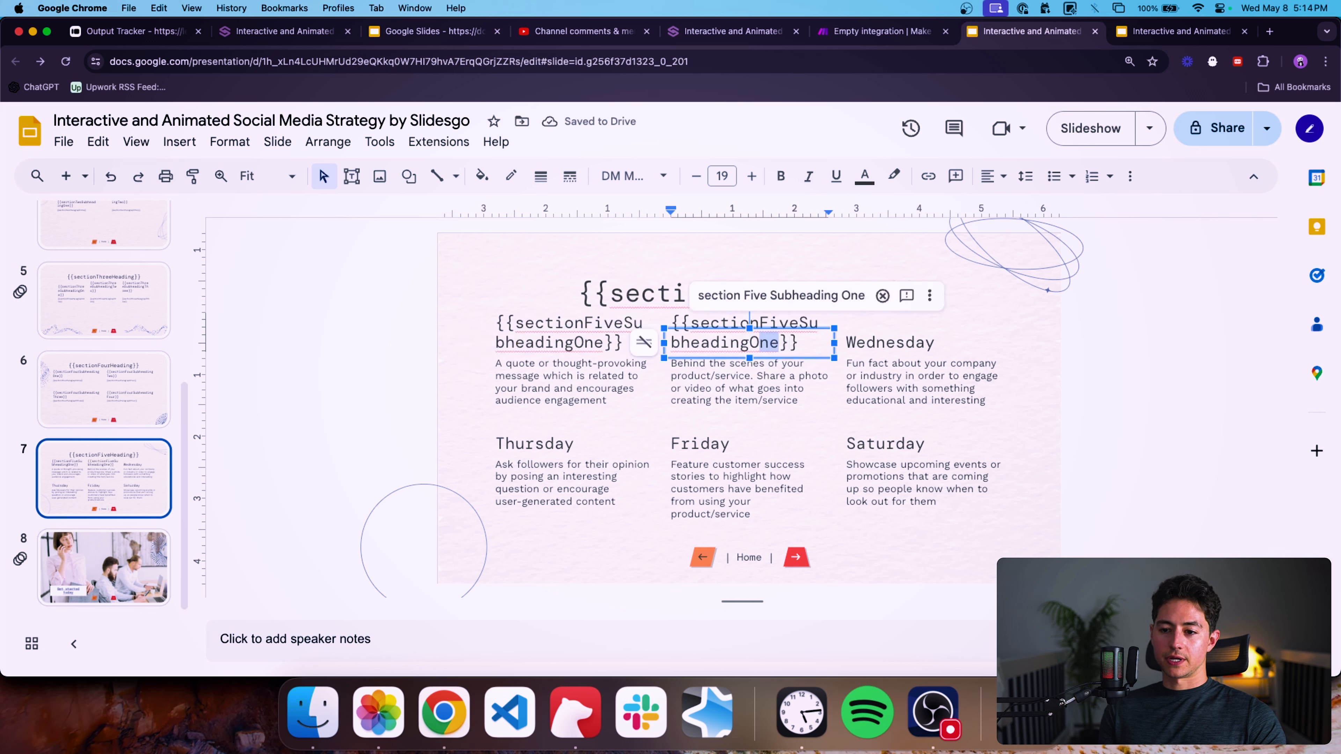
{"action": "type", "text": "Two"}
Replace the "Wednesday" subheading with {{sectionFiveSubheadingThree}}.
{"action": "left_click", "coordinate": [876, 341]}
{"action": "double_click", "coordinate": [876, 341]}
{"action": "key", "text": "super+v"}
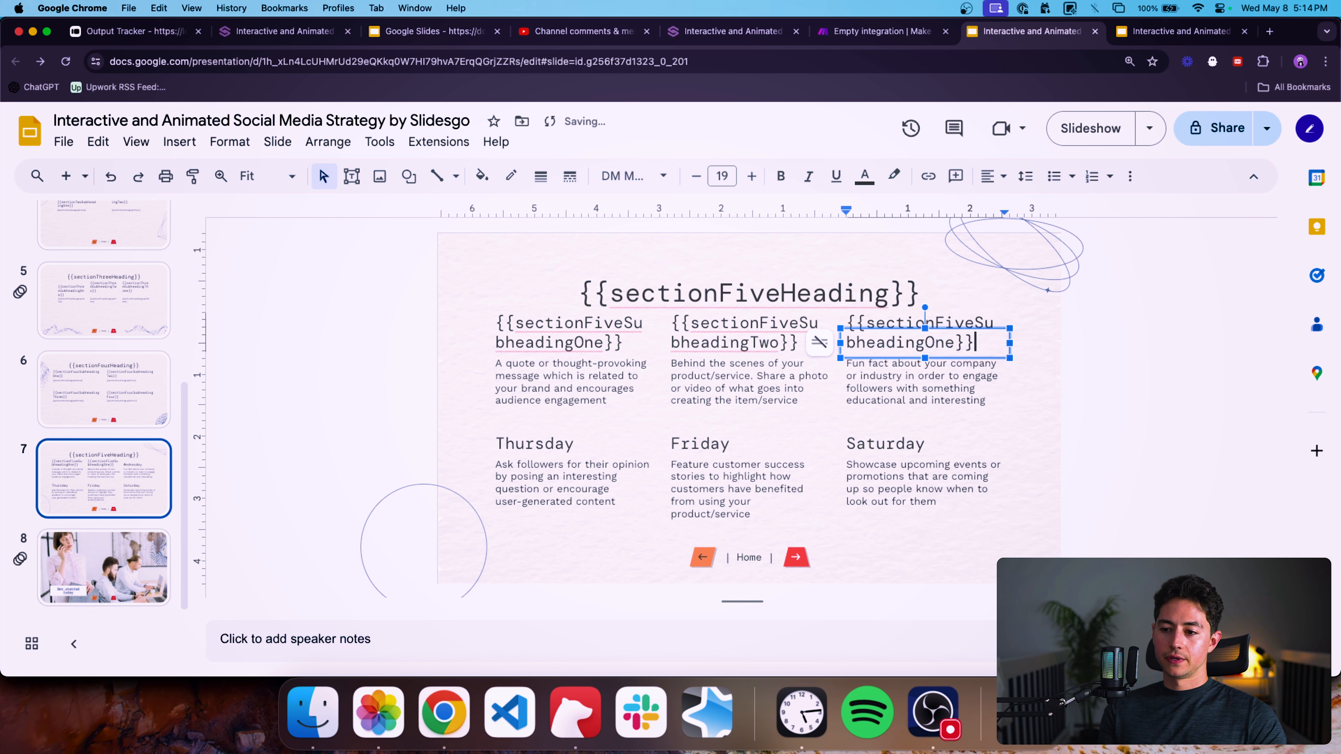
{"action": "key", "text": "Left"}
{"action": "key", "text": "Left"}
{"action": "key", "text": "shift+Left"}
{"action": "key", "text": "shift+Left"}
{"action": "key", "text": "shift+Left"}
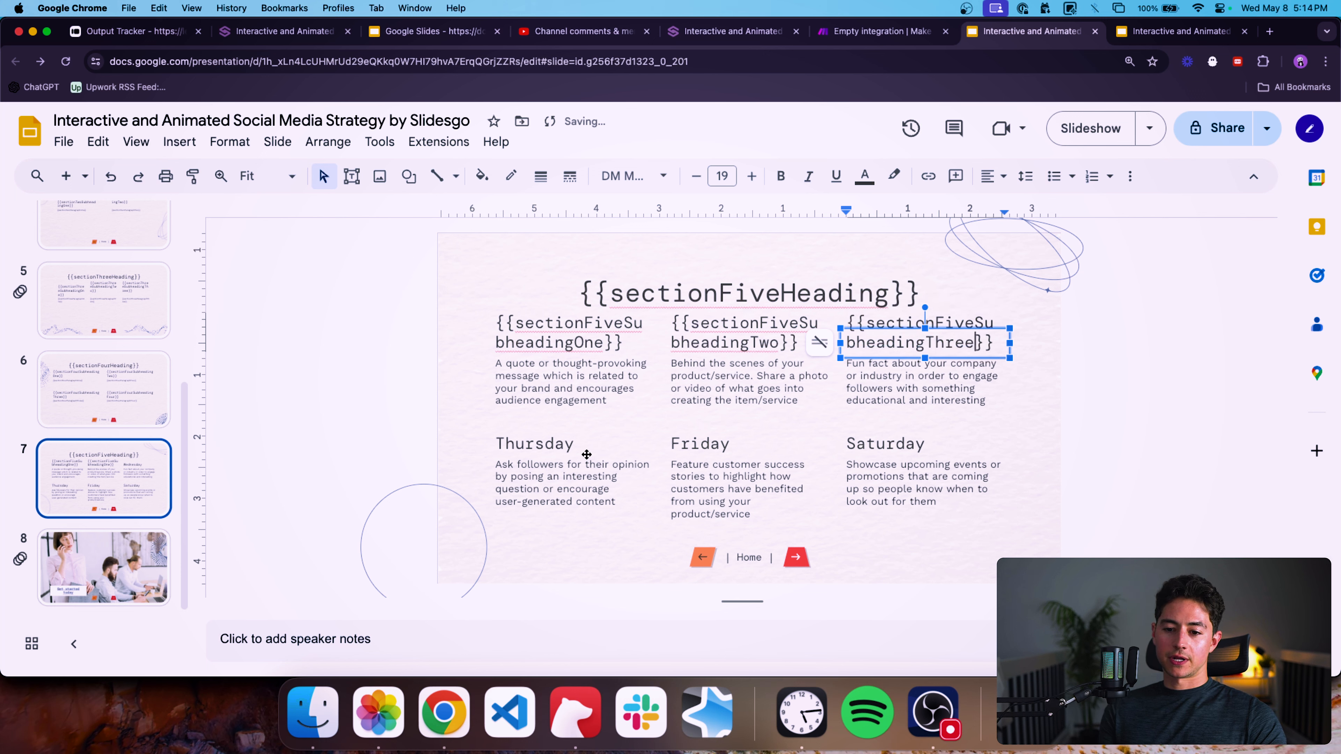
Replace the "Thursday" subheading with {{sectionFiveSubheadingFour}}.
{"action": "left_click", "coordinate": [599, 443]}
{"action": "double_click", "coordinate": [599, 444]}
{"action": "key", "text": "super+v"}
{"action": "key", "text": "BackSpace"}
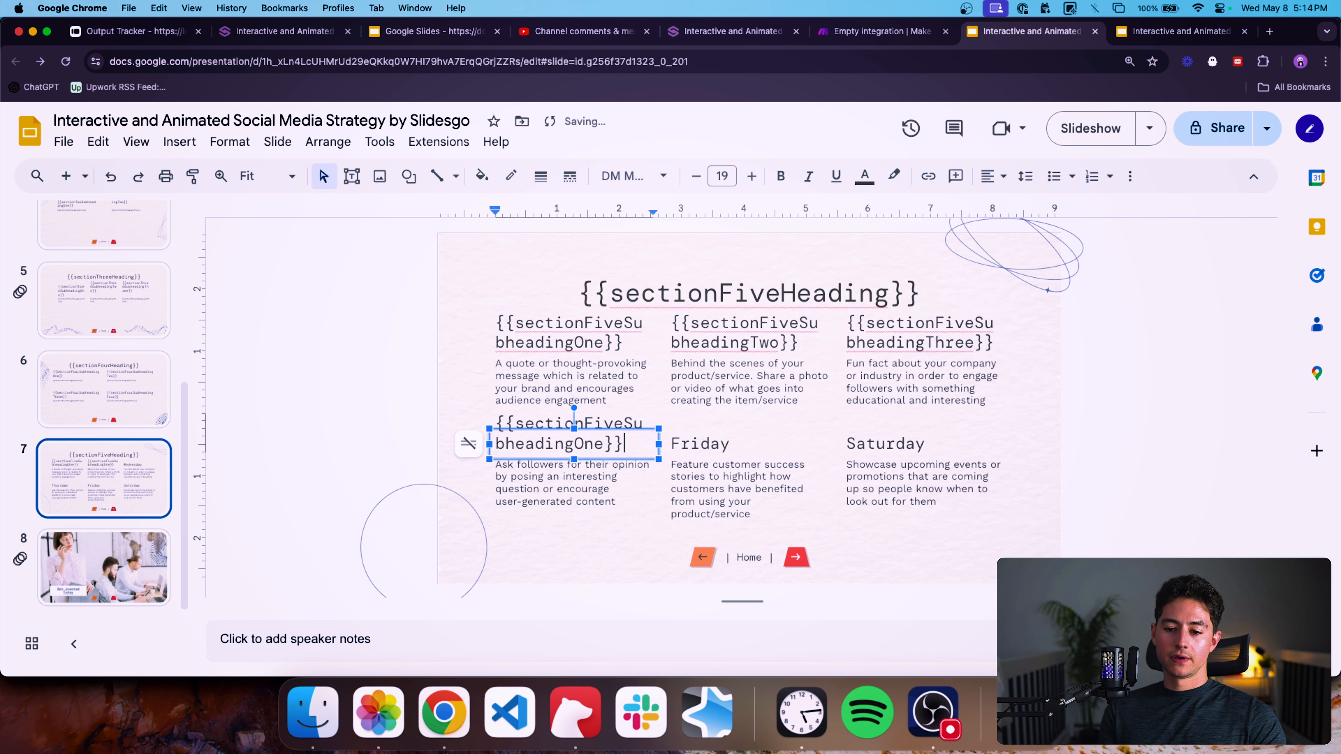
{"action": "key", "text": "Left"}
{"action": "key", "text": "Left"}
{"action": "key", "text": "BackSpace"}
{"action": "key", "text": "BackSpace"}
{"action": "key", "text": "BackSpace"}
{"action": "type", "text": "Four"}
Replace the "Friday" subheading with {{sectionFiveSubheadingFive}}.
{"action": "double_click", "coordinate": [700, 443]}
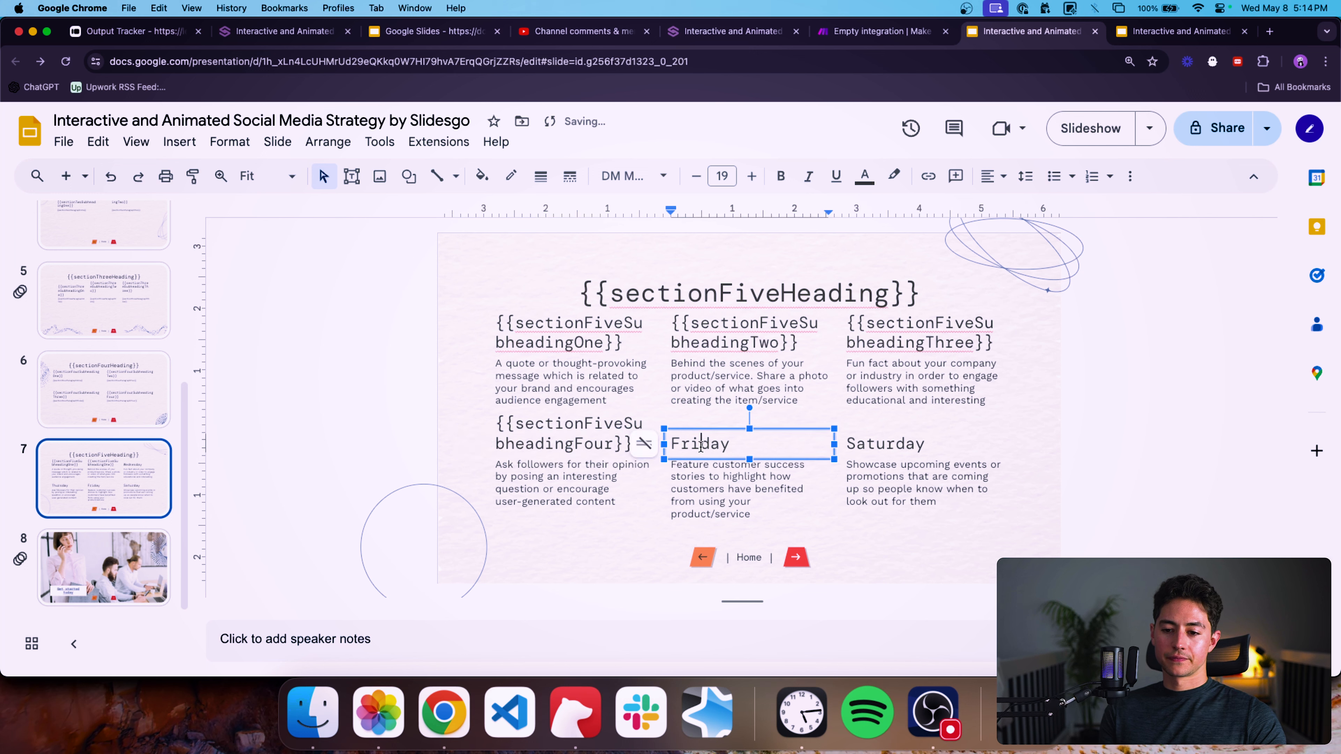
{"action": "key", "text": "super+v"}
{"action": "key", "text": "BackSpace"}
{"action": "key", "text": "Left"}
{"action": "key", "text": "Left"}
{"action": "key", "text": "BackSpace"}
{"action": "key", "text": "BackSpace"}
{"action": "key", "text": "BackSpace"}
{"action": "type", "text": "Five"}
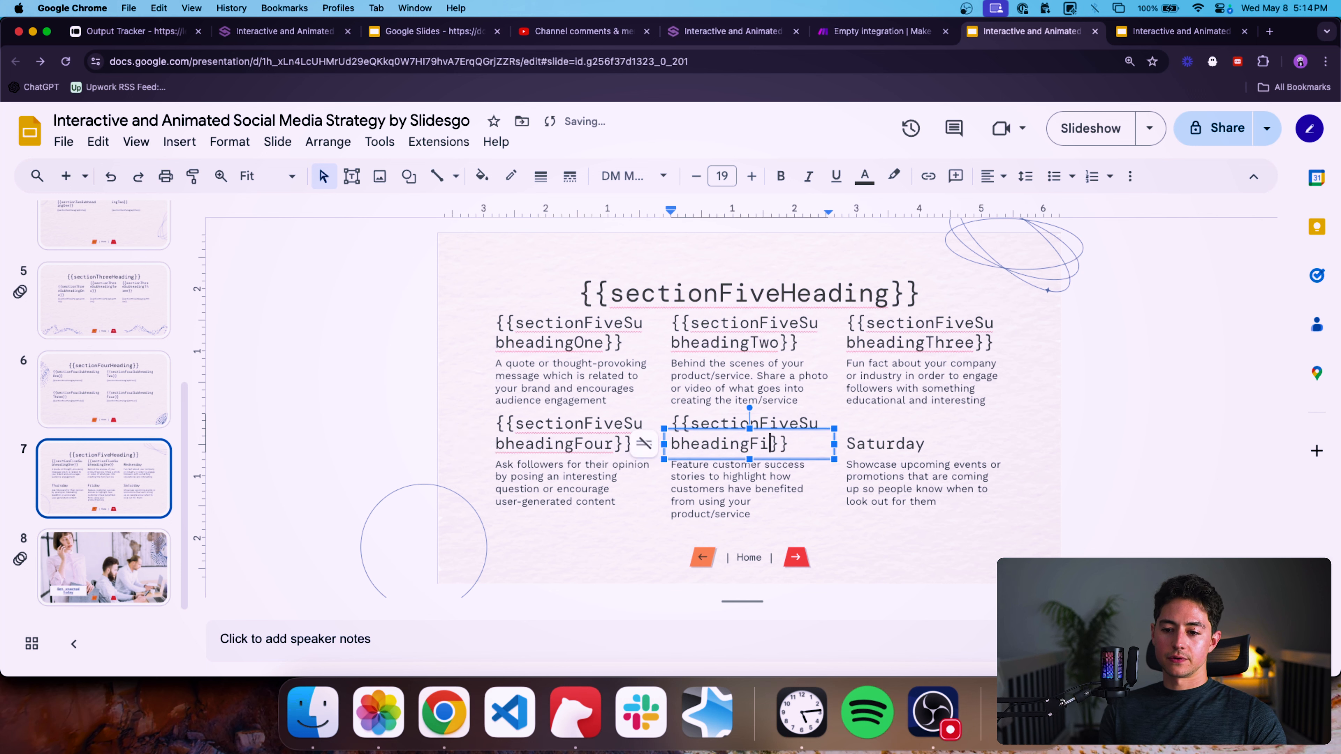
Replace the "Saturday" subheading with {{sectionFiveSubheadingSix}}.
{"action": "double_click", "coordinate": [903, 447]}
{"action": "key", "text": "super+v"}
{"action": "key", "text": "BackSpace"}
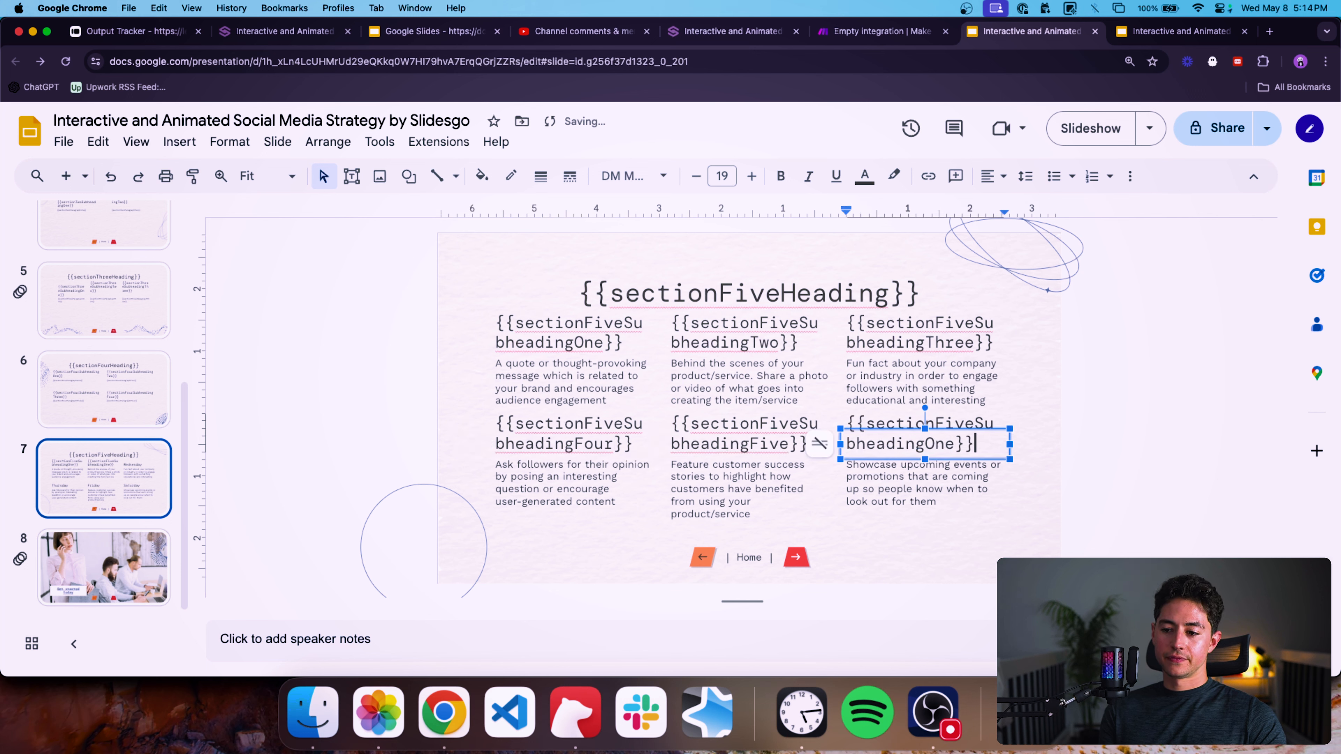
{"action": "key", "text": "Left"}
{"action": "key", "text": "Left"}
{"action": "key", "text": "BackSpace"}
{"action": "key", "text": "BackSpace"}
{"action": "key", "text": "BackSpace"}
{"action": "type", "text": "Six"}
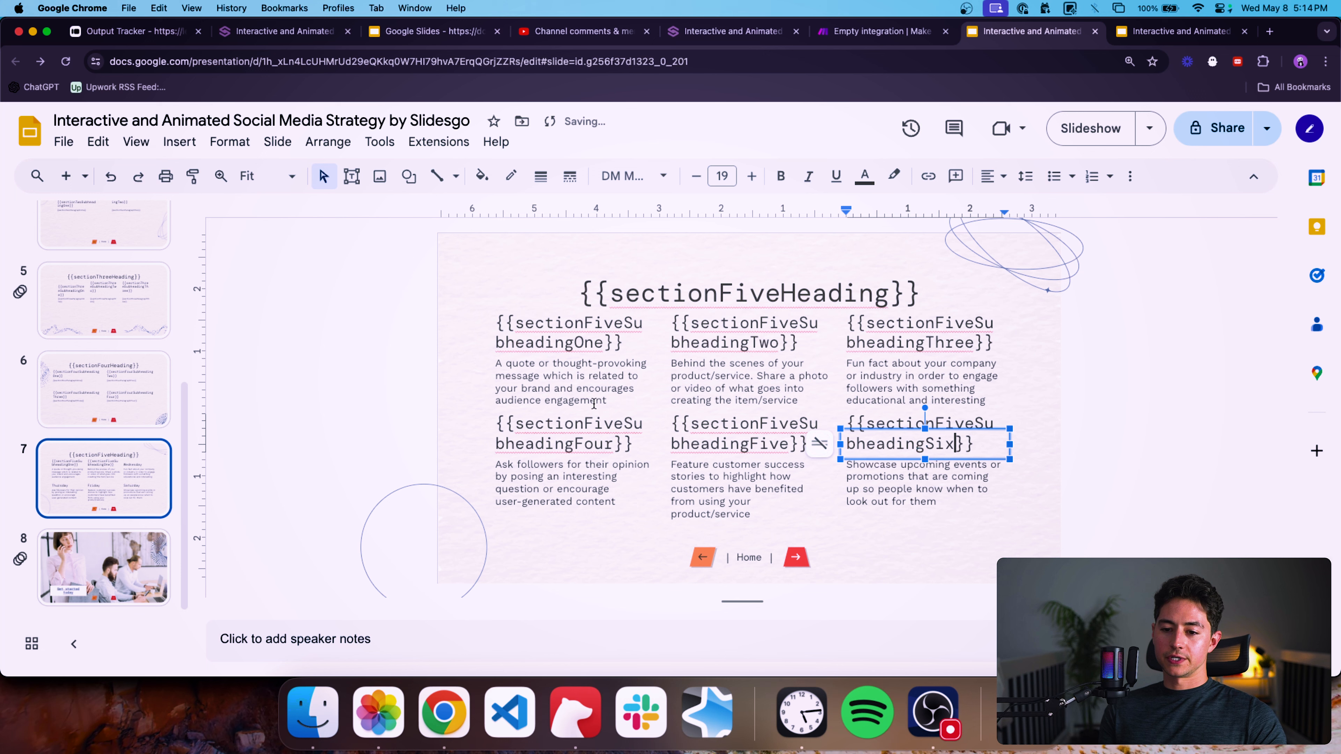
Copy the {{sectionFourParagraphOne}} placeholder from slide 6 and paste it over the Monday description on slide 7.
{"action": "left_click", "coordinate": [87, 407]}
{"action": "left_click", "coordinate": [561, 362]}
{"action": "left_click", "coordinate": [575, 375]}
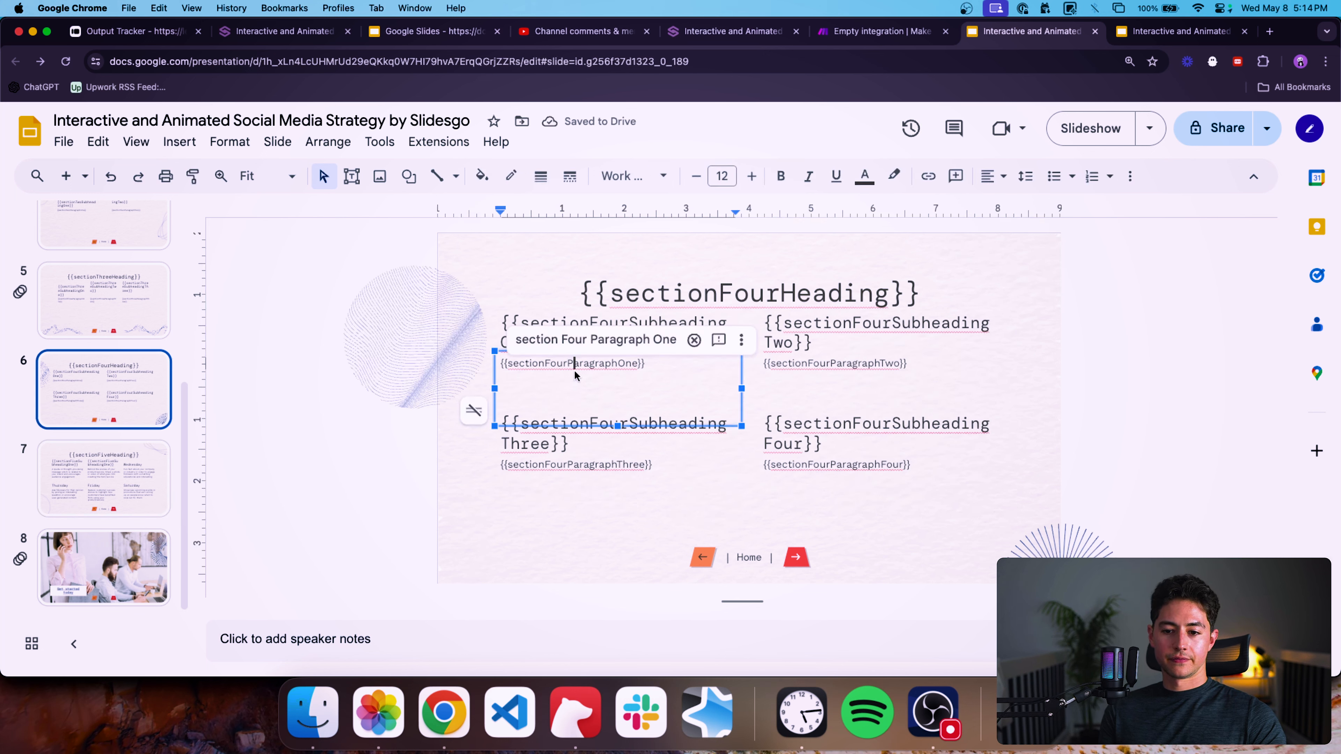
{"action": "key", "text": "super+a"}
{"action": "key", "text": "super+c"}
{"action": "left_click", "coordinate": [114, 490]}
{"action": "double_click", "coordinate": [550, 380]}
{"action": "key", "text": "super+a"}
{"action": "key", "text": "super+v"}
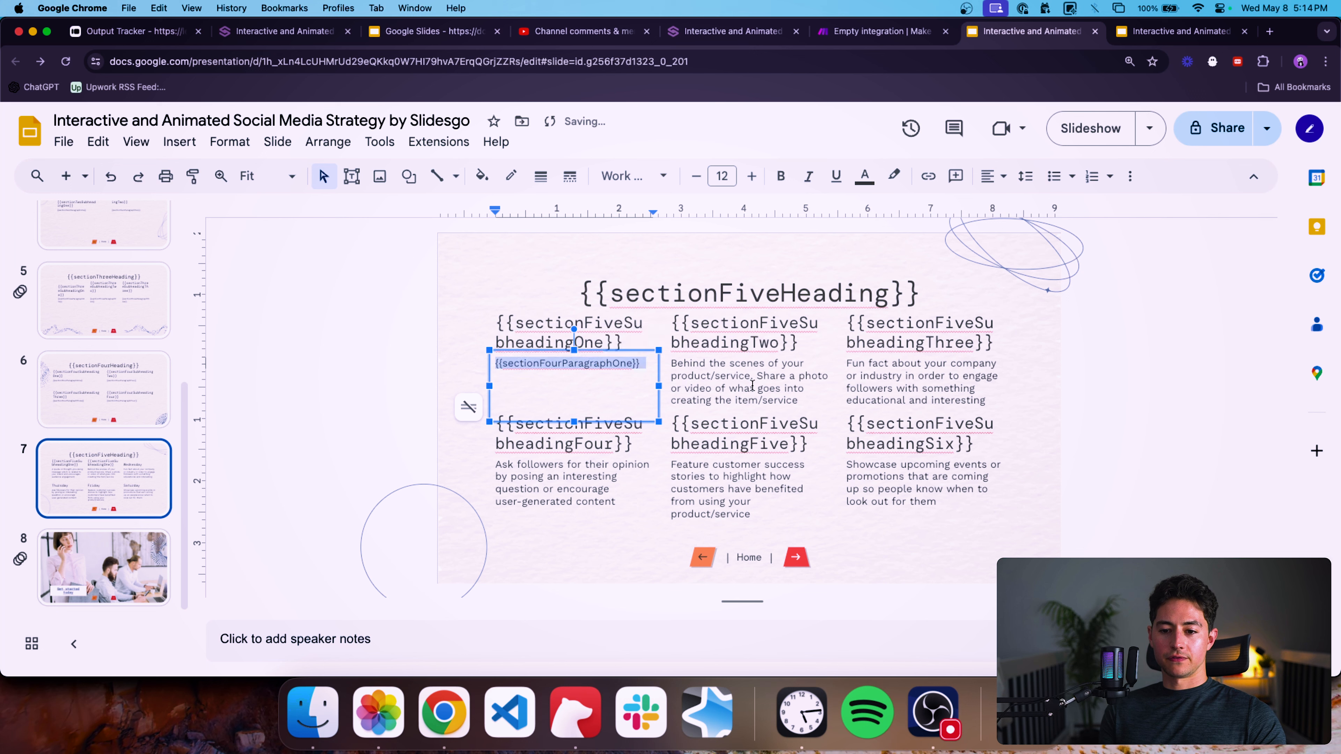
Paste the placeholder over the Tuesday description and change it to {{sectionFourParagraphTwo}}.
{"action": "left_click", "coordinate": [737, 388]}
{"action": "key", "text": "super+a"}
{"action": "key", "text": "super+v"}
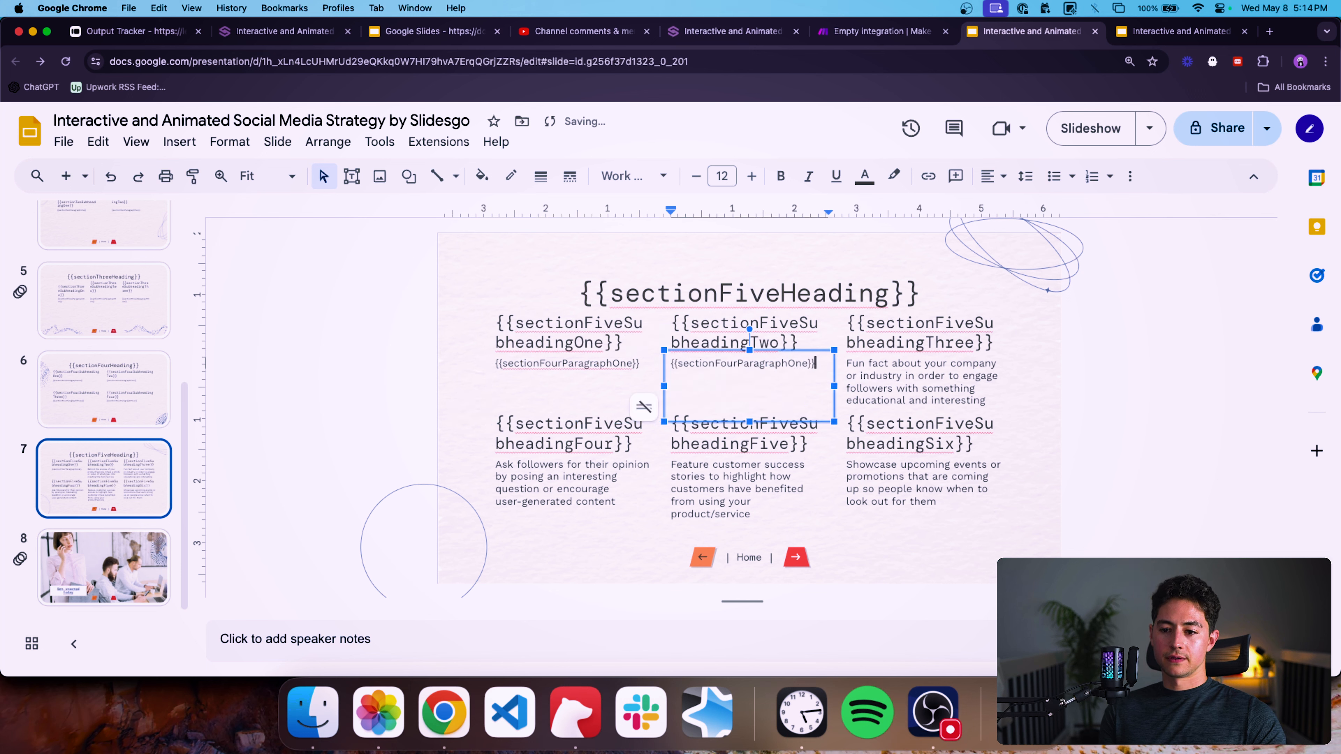
{"action": "key", "text": "Left"}
{"action": "key", "text": "Left"}
{"action": "key", "text": "BackSpace"}
{"action": "key", "text": "BackSpace"}
{"action": "key", "text": "BackSpace"}
{"action": "type", "text": "Two"}
Paste the placeholder over the Wednesday description and change it to {{sectionFourParagraphThree}}.
{"action": "left_click", "coordinate": [940, 376]}
{"action": "key", "text": "super+a"}
{"action": "key", "text": "super+v"}
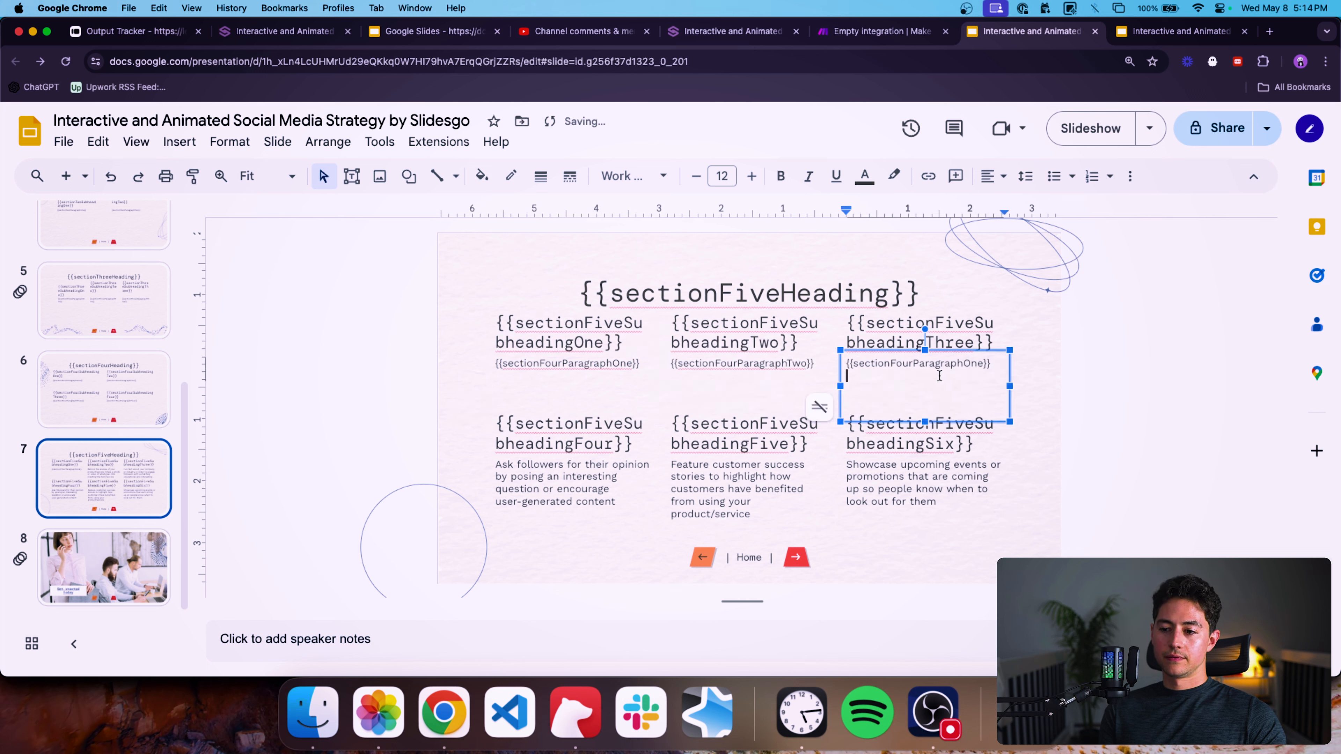
{"action": "key", "text": "BackSpace"}
{"action": "key", "text": "BackSpace"}
{"action": "key", "text": "BackSpace"}
{"action": "key", "text": "BackSpace"}
{"action": "type", "text": "Thre"}
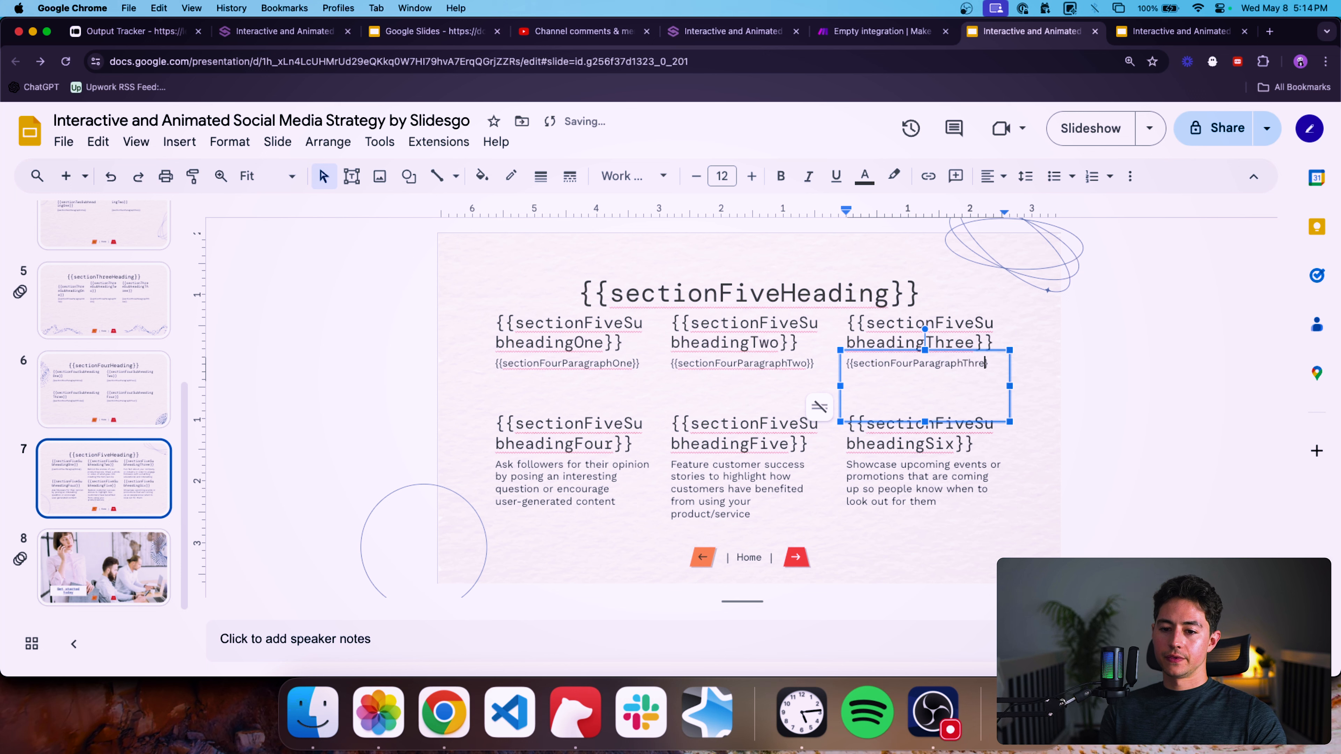
Rename the first paragraph placeholder on slide 7 to {{sectionFiveParagraphOne}}.
{"action": "left_click", "coordinate": [562, 363]}
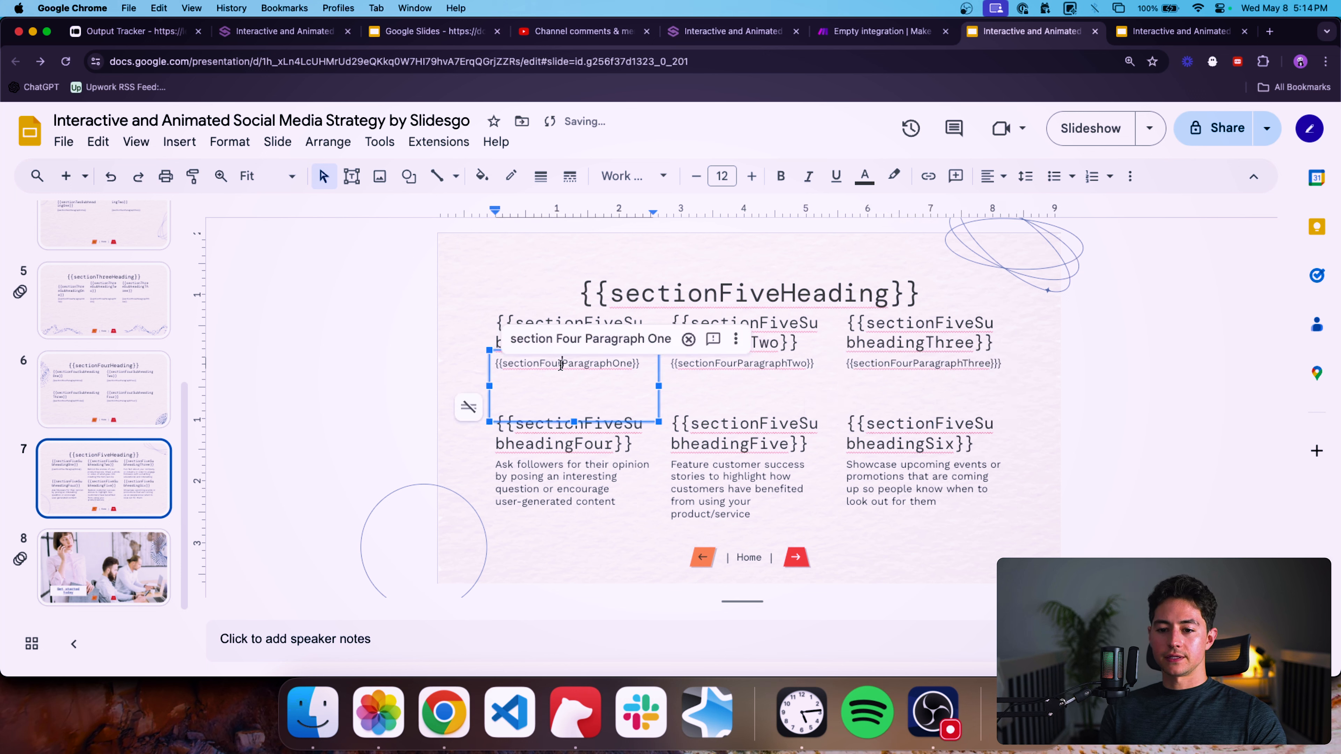
{"action": "key", "text": "BackSpace"}
{"action": "key", "text": "BackSpace"}
{"action": "key", "text": "BackSpace"}
{"action": "key", "text": "BackSpace"}
{"action": "type", "text": "Five"}
Rename the second paragraph placeholder on slide 7 to {{sectionFiveParagraphTwo}}.
{"action": "left_click", "coordinate": [737, 364]}
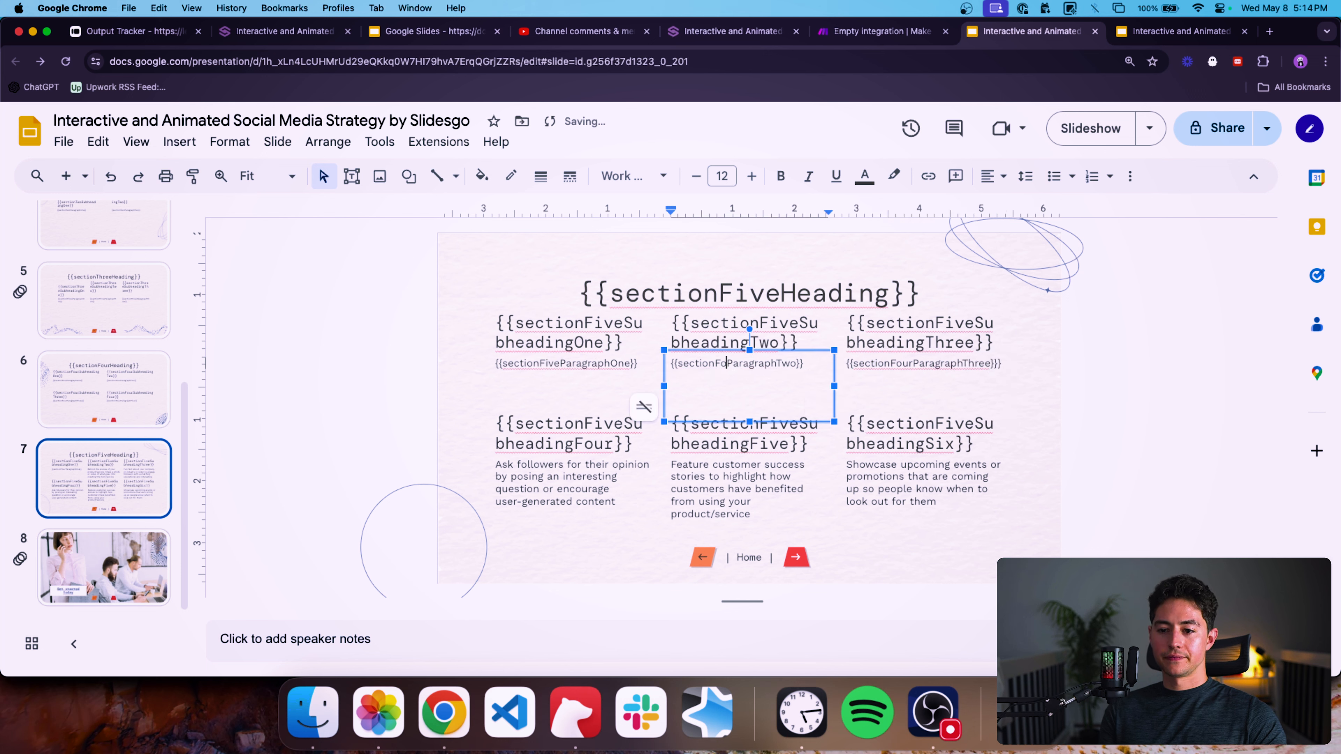
{"action": "key", "text": "BackSpace"}
{"action": "key", "text": "BackSpace"}
{"action": "key", "text": "BackSpace"}
{"action": "key", "text": "BackSpace"}
{"action": "type", "text": "Five"}
Rename the third paragraph placeholder on slide 7 to {{sectionFiveParagraphThree}}.
{"action": "left_click", "coordinate": [914, 364]}
{"action": "key", "text": "BackSpace"}
{"action": "key", "text": "BackSpace"}
{"action": "type", "text": "ive"}
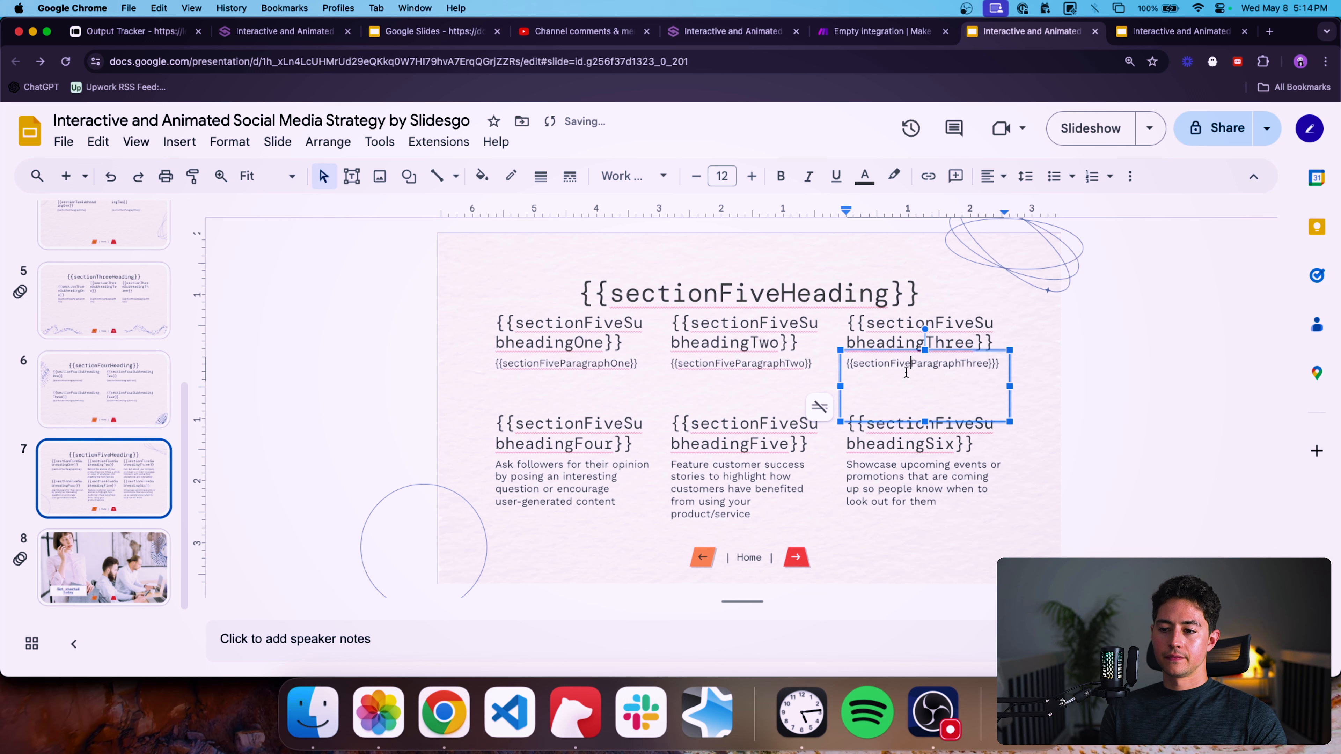
Paste the placeholder over the fourth paragraph on slide 7 and change it to {{sectionFiveParagraphFour}}.
{"action": "key", "text": "super+a"}
{"action": "key", "text": "super+c"}
{"action": "left_click", "coordinate": [595, 476]}
{"action": "key", "text": "super+a"}
{"action": "key", "text": "super+v"}
{"action": "key", "text": "BackSpace"}
{"action": "key", "text": "BackSpace"}
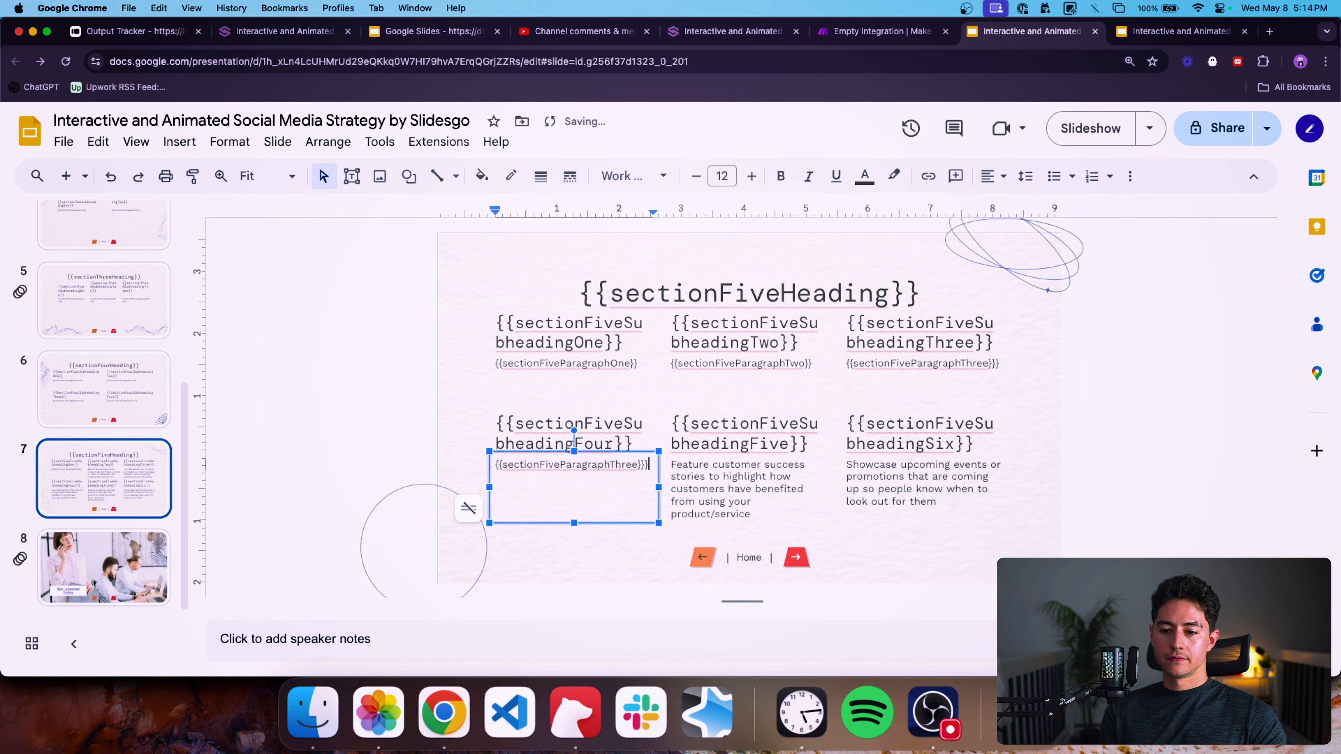
{"action": "key", "text": "Left"}
{"action": "key", "text": "Left"}
{"action": "key", "text": "Left"}
{"action": "key", "text": "shift+Left"}
{"action": "key", "text": "shift+Left"}
{"action": "type", "text": "Four"}
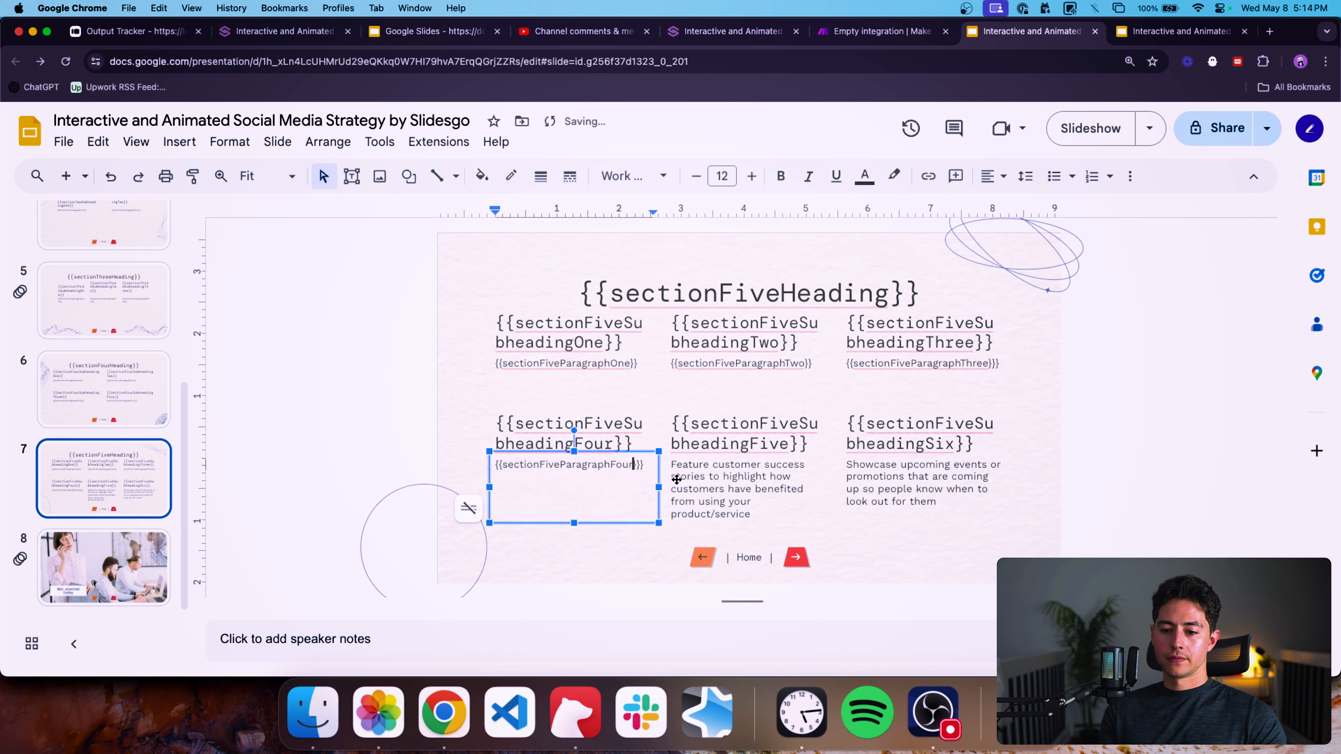
Paste the placeholder over the fifth paragraph on slide 7 and change it to {{sectionFiveParagraphFive}}.
{"action": "left_click", "coordinate": [734, 477]}
{"action": "key", "text": "super+a"}
{"action": "key", "text": "super+v"}
{"action": "key", "text": "BackSpace"}
{"action": "key", "text": "Left"}
{"action": "key", "text": "Left"}
{"action": "key", "text": "Left"}
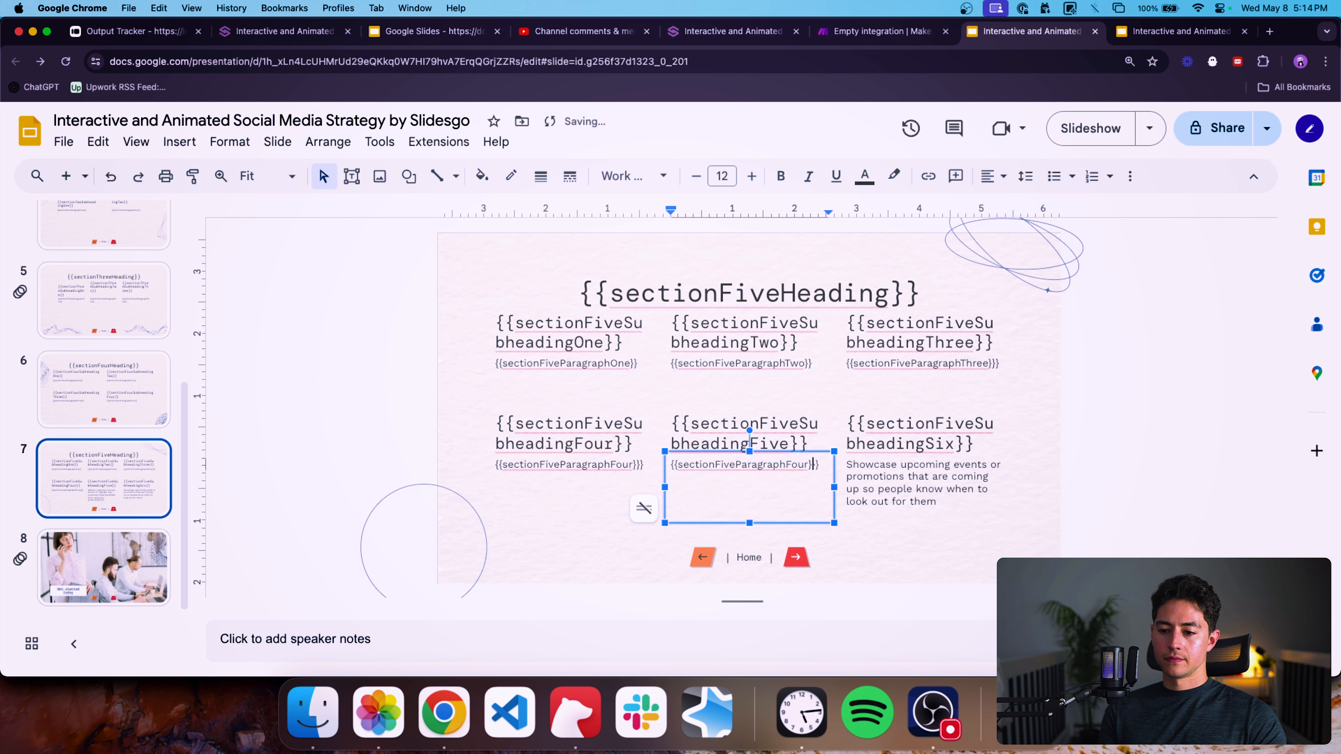
{"action": "key", "text": "shift+Left"}
{"action": "key", "text": "shift+Left"}
{"action": "key", "text": "shift+Left"}
{"action": "type", "text": "ive"}
Paste the placeholder over the sixth paragraph on slide 7 and change it to {{sectionFiveParagraphSix}}.
{"action": "left_click", "coordinate": [924, 483]}
{"action": "key", "text": "super+a"}
{"action": "key", "text": "super+v"}
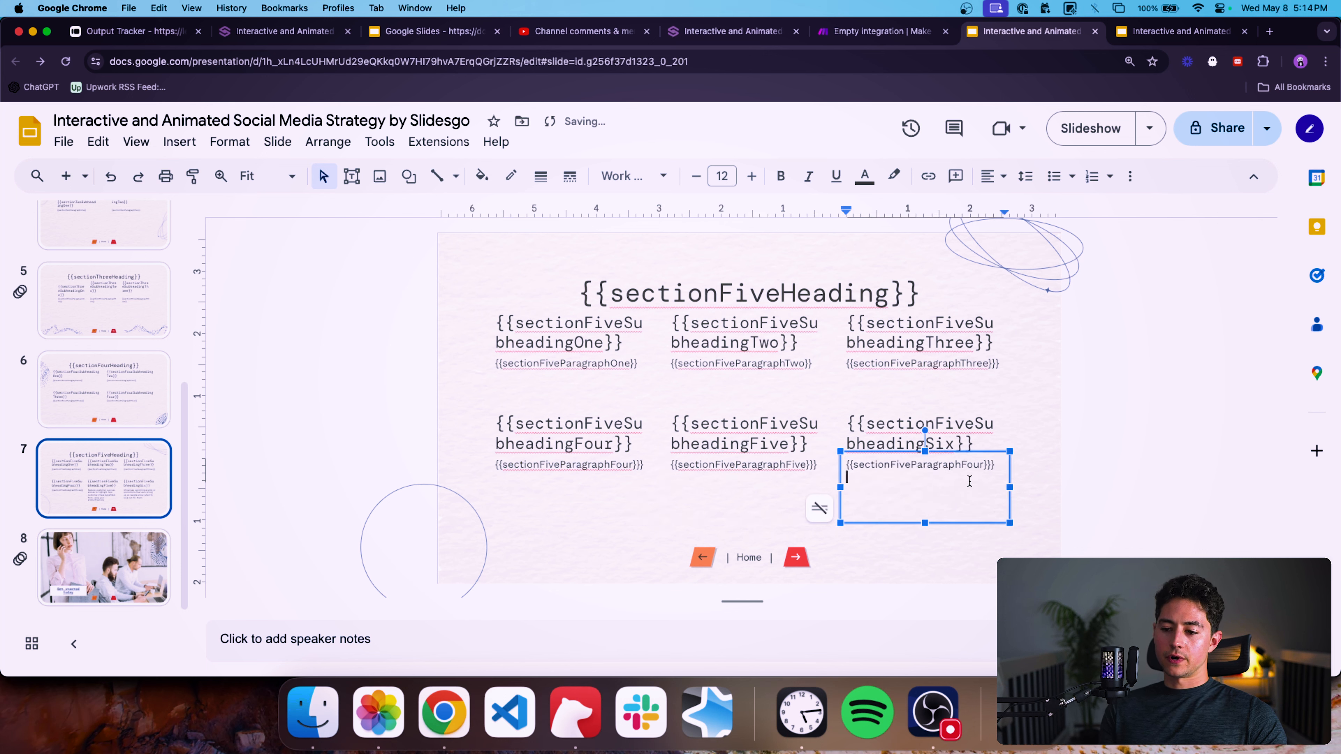
{"action": "key", "text": "BackSpace"}
{"action": "key", "text": "Left"}
{"action": "key", "text": "Left"}
{"action": "key", "text": "shift+Left"}
{"action": "key", "text": "shift+Left"}
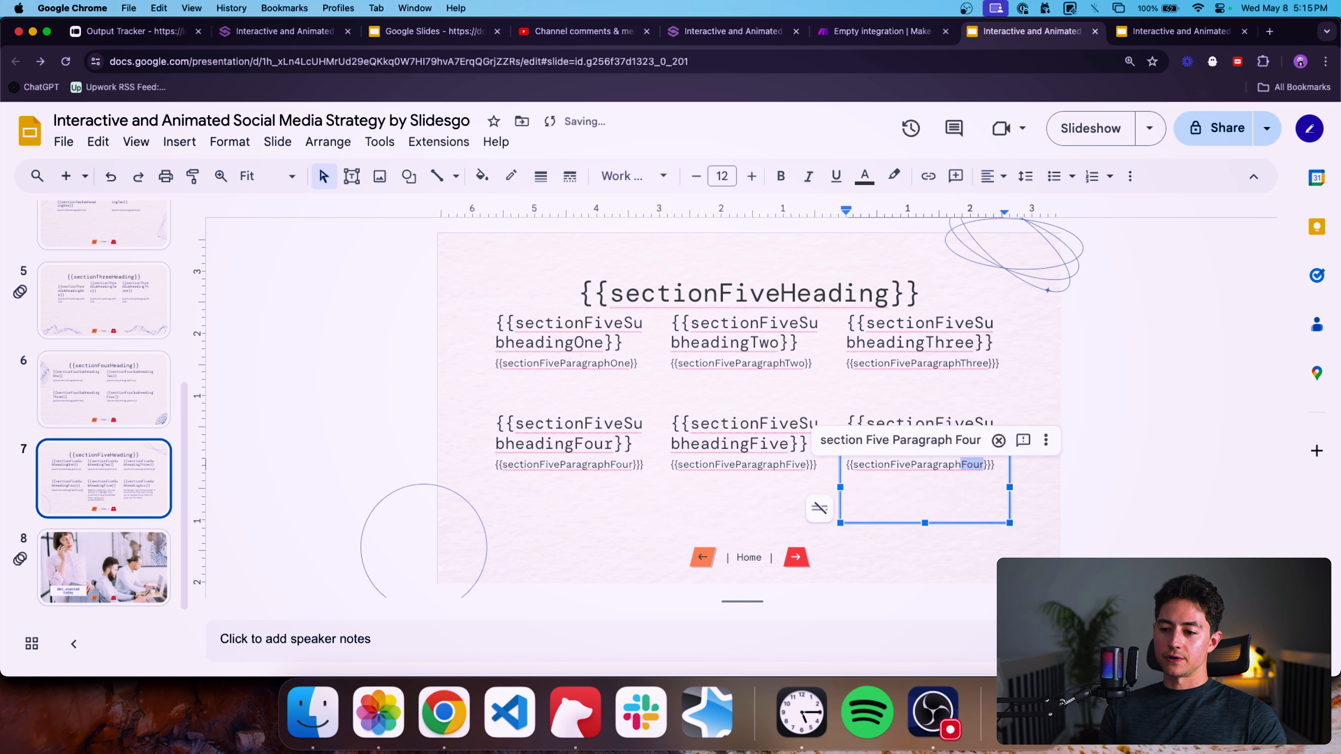
{"action": "type", "text": "Six"}
{"action": "left_click", "coordinate": [1126, 486]}
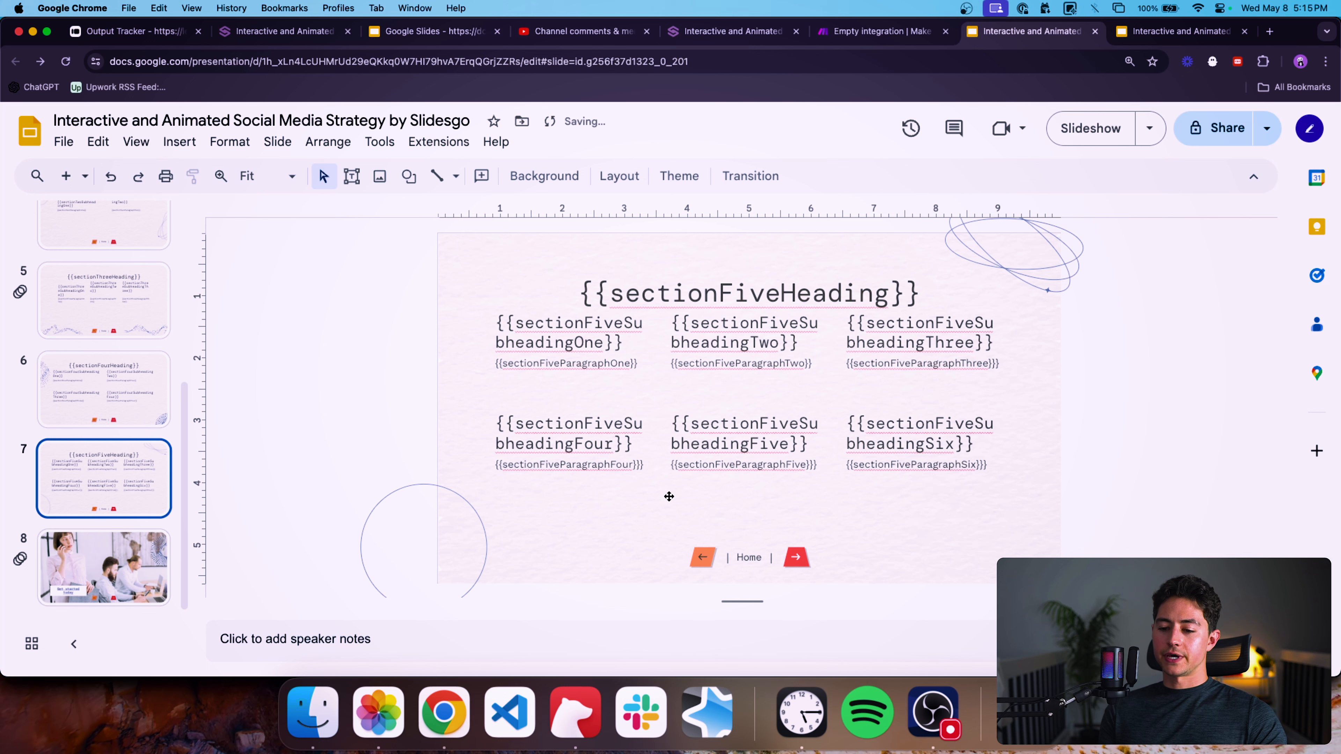
Review the paragraph placeholders on slides 6 and 5.
{"action": "left_click", "coordinate": [108, 553]}
{"action": "left_click", "coordinate": [103, 479]}
{"action": "left_click", "coordinate": [97, 391]}
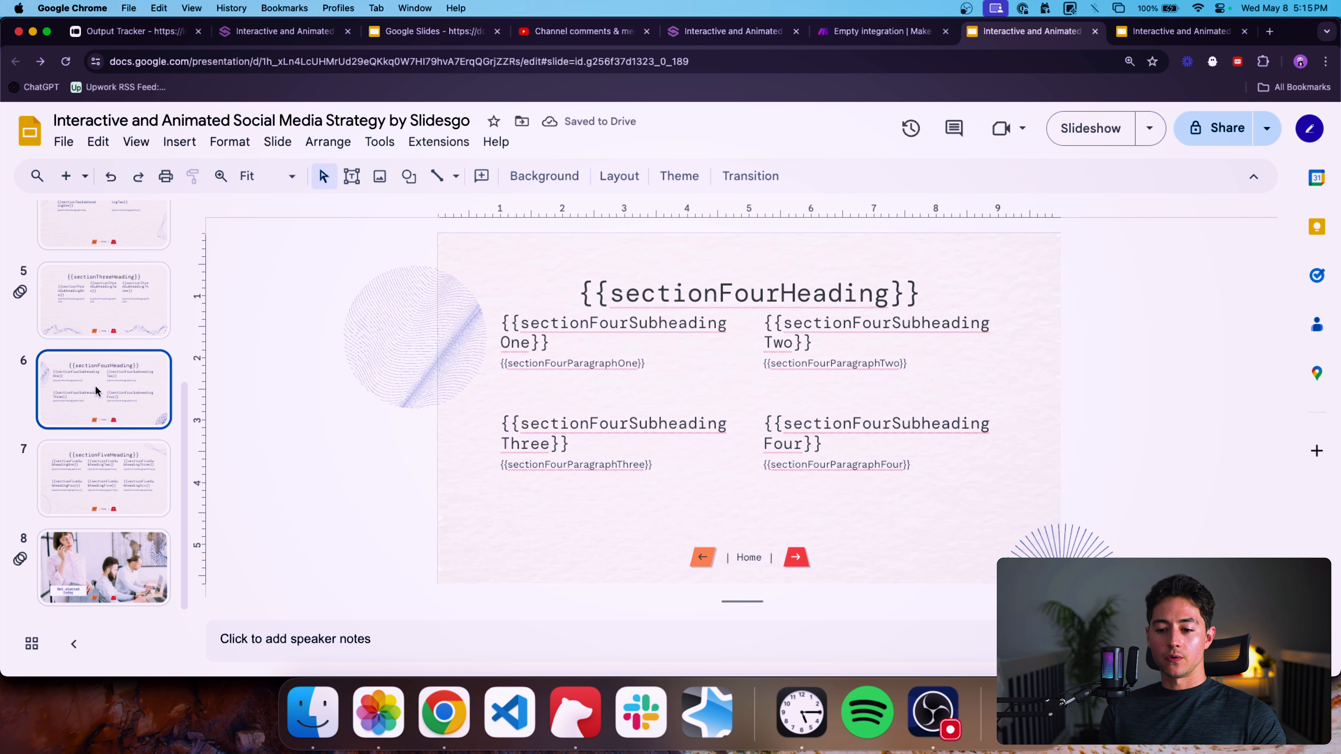
{"action": "left_click", "coordinate": [663, 377]}
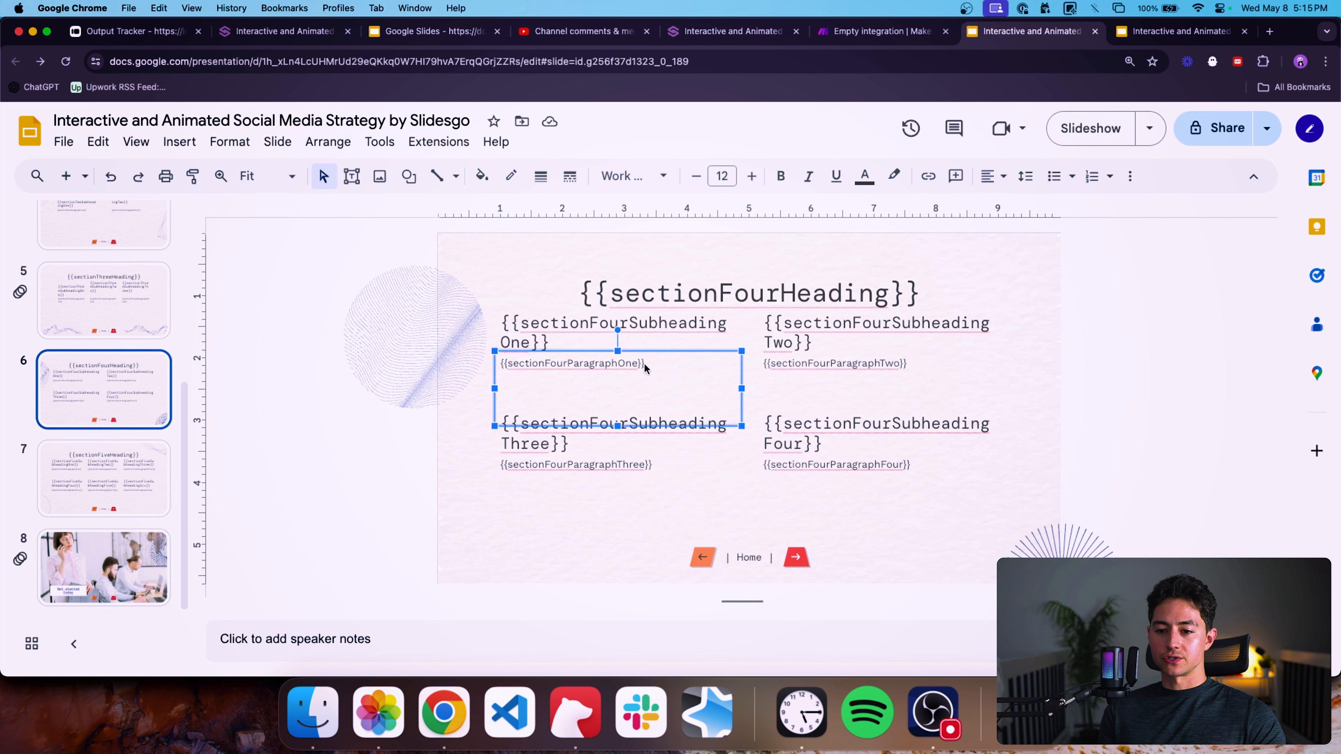
{"action": "key", "text": "Down"}
{"action": "key", "text": "Up"}
{"action": "left_click", "coordinate": [538, 397]}
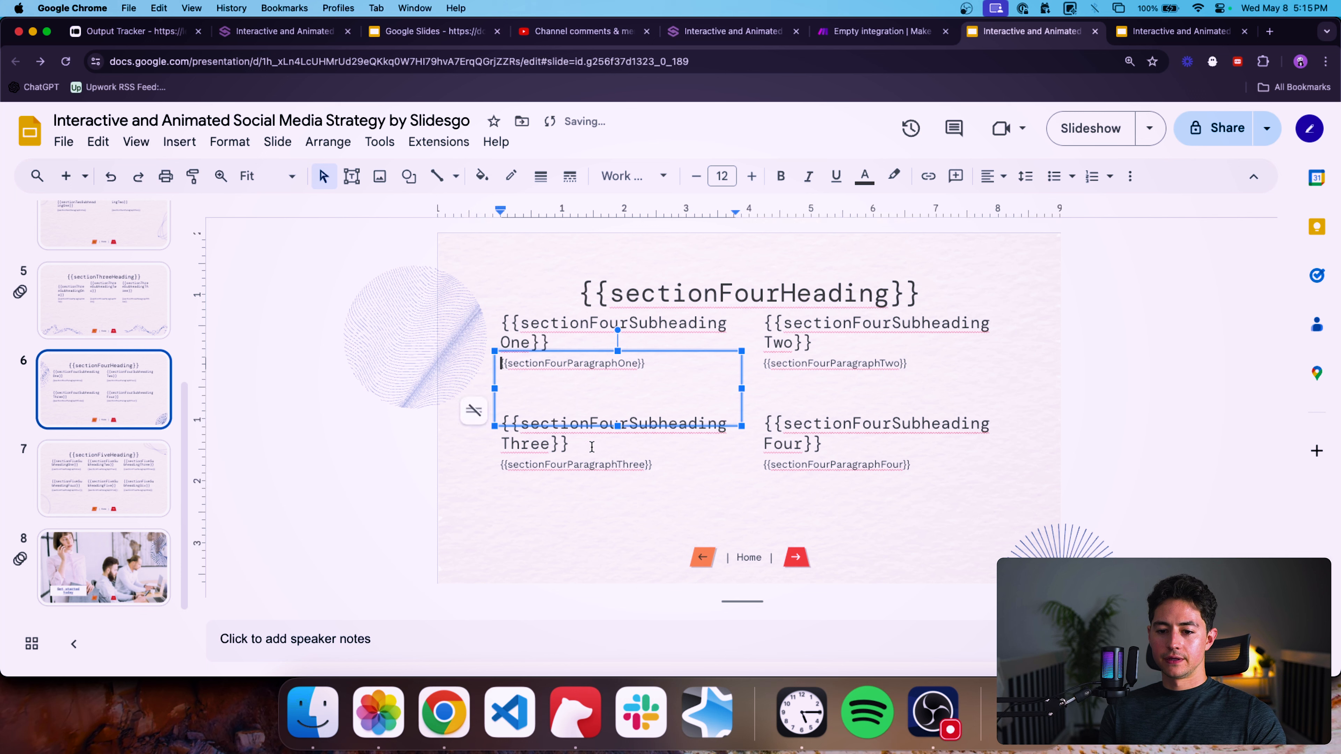
{"action": "left_click", "coordinate": [600, 445]}
{"action": "left_click", "coordinate": [618, 487]}
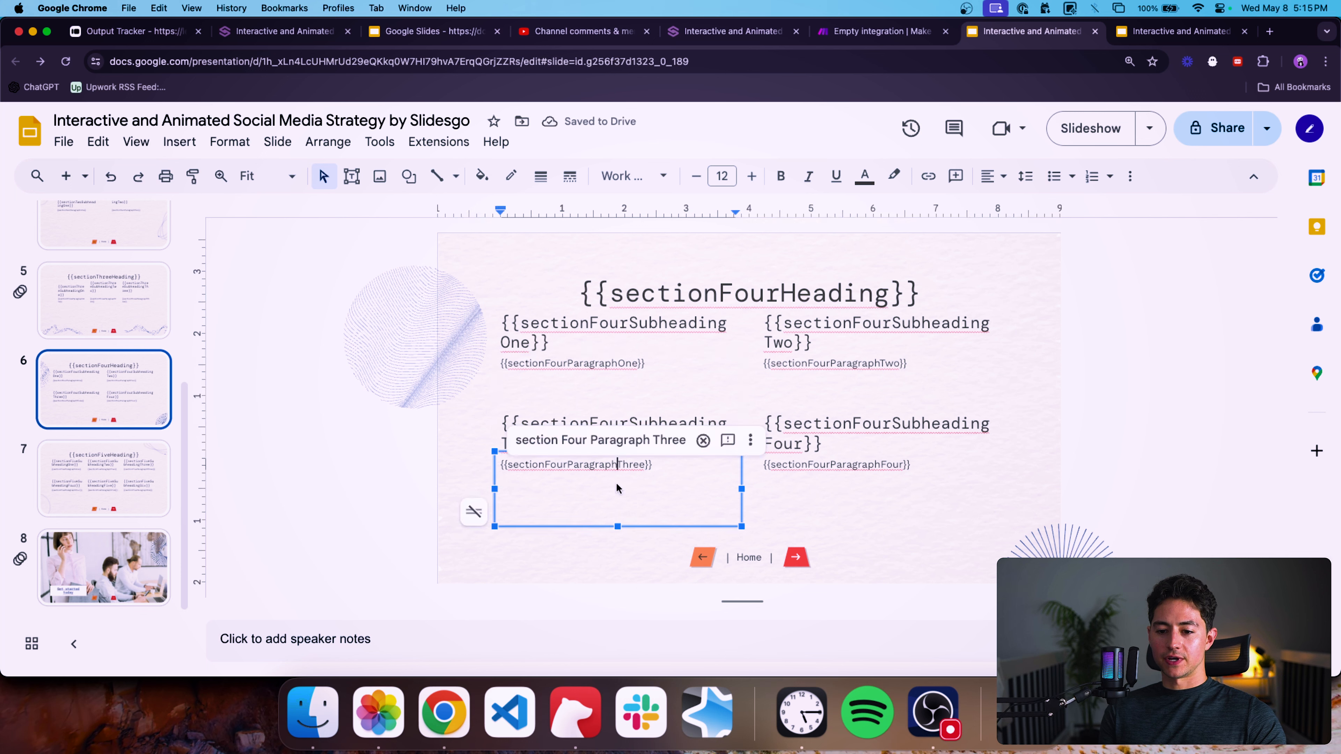
{"action": "left_click", "coordinate": [845, 474]}
{"action": "left_click", "coordinate": [835, 365]}
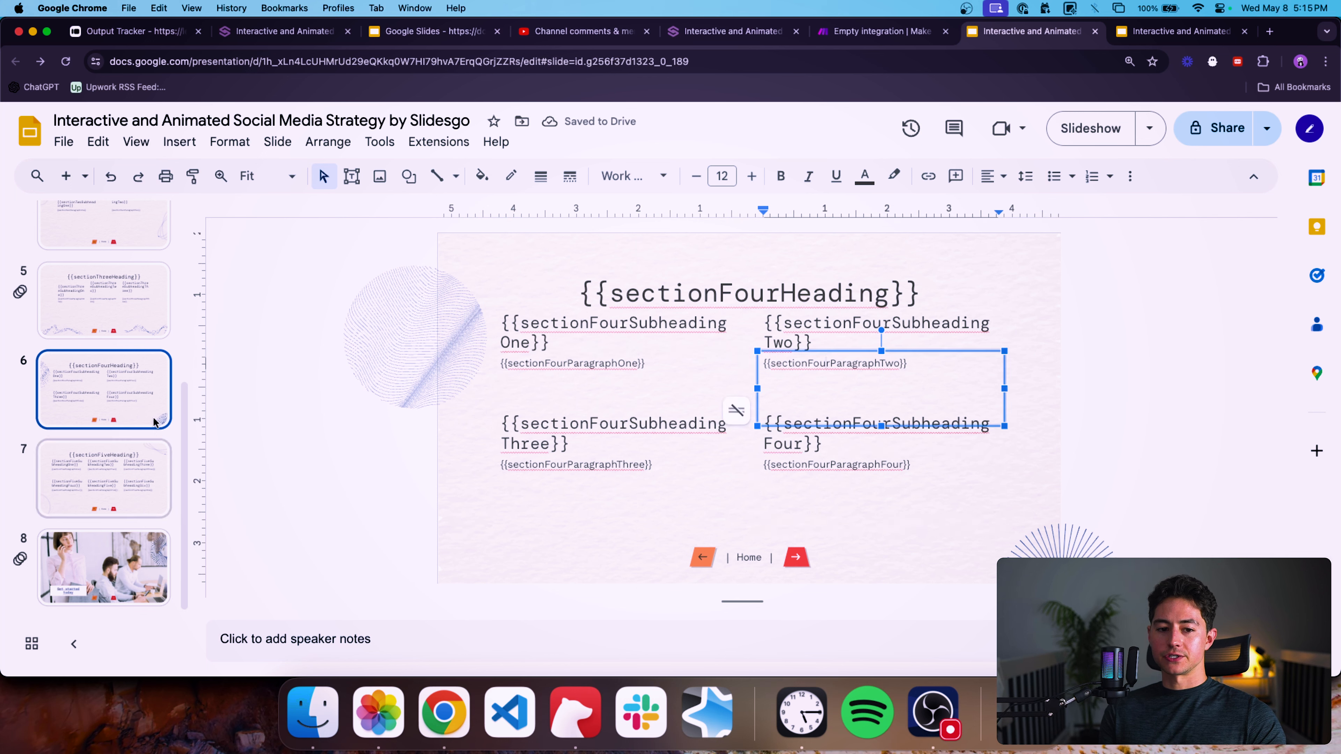
{"action": "left_click", "coordinate": [137, 317]}
{"action": "left_click", "coordinate": [602, 423]}
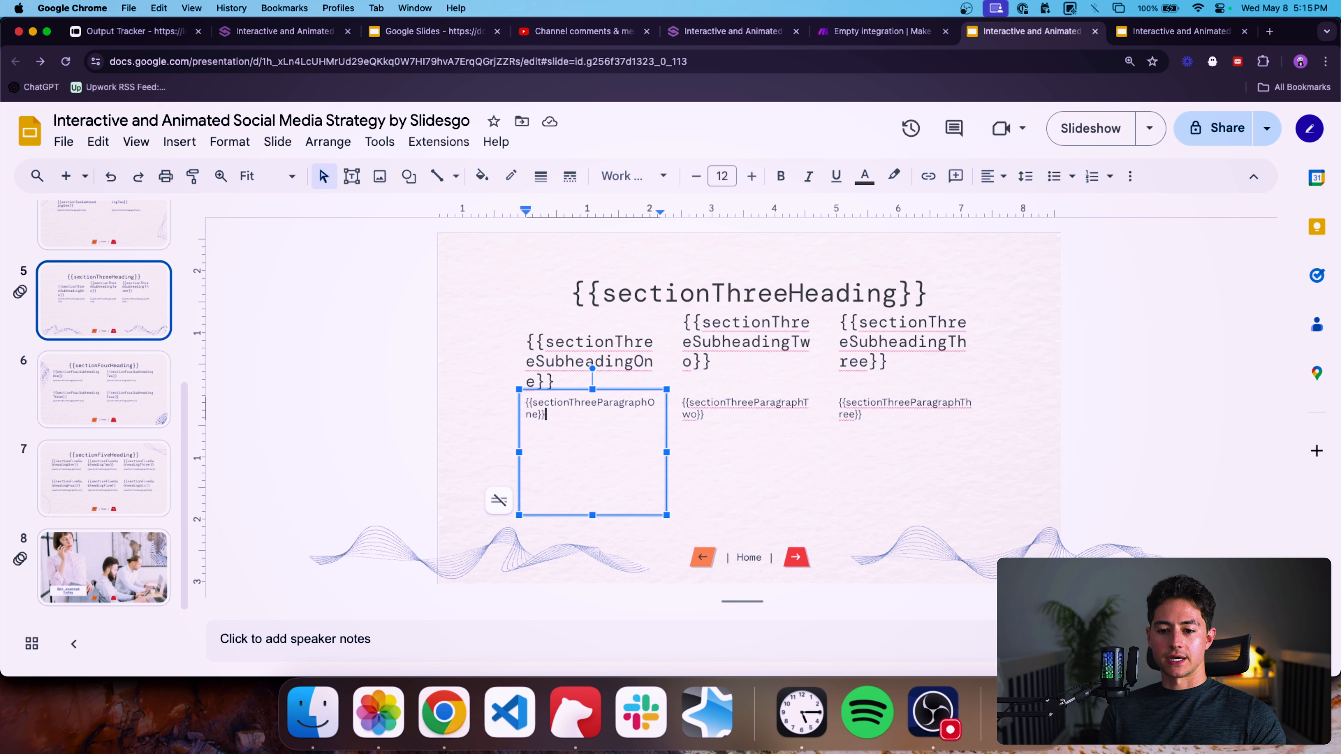
{"action": "left_click", "coordinate": [761, 429]}
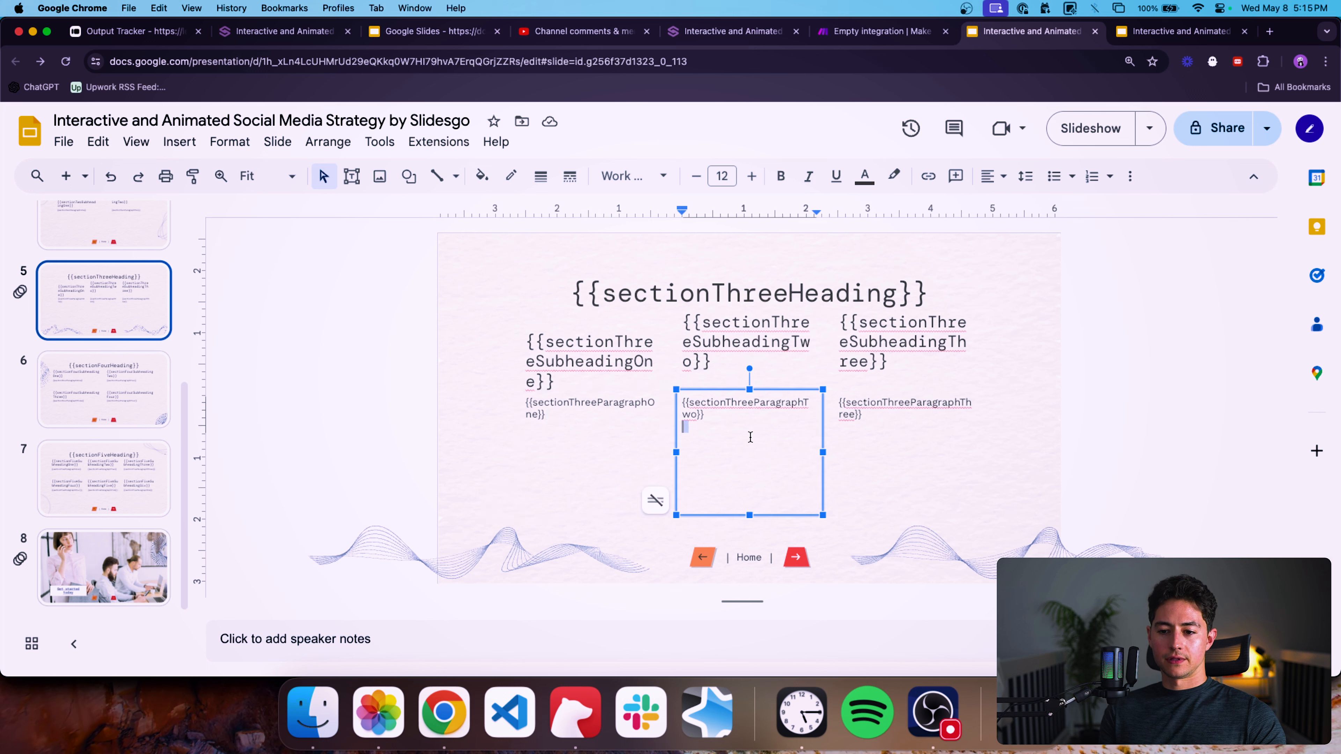
{"action": "left_click", "coordinate": [904, 422]}
{"action": "left_click", "coordinate": [724, 428]}
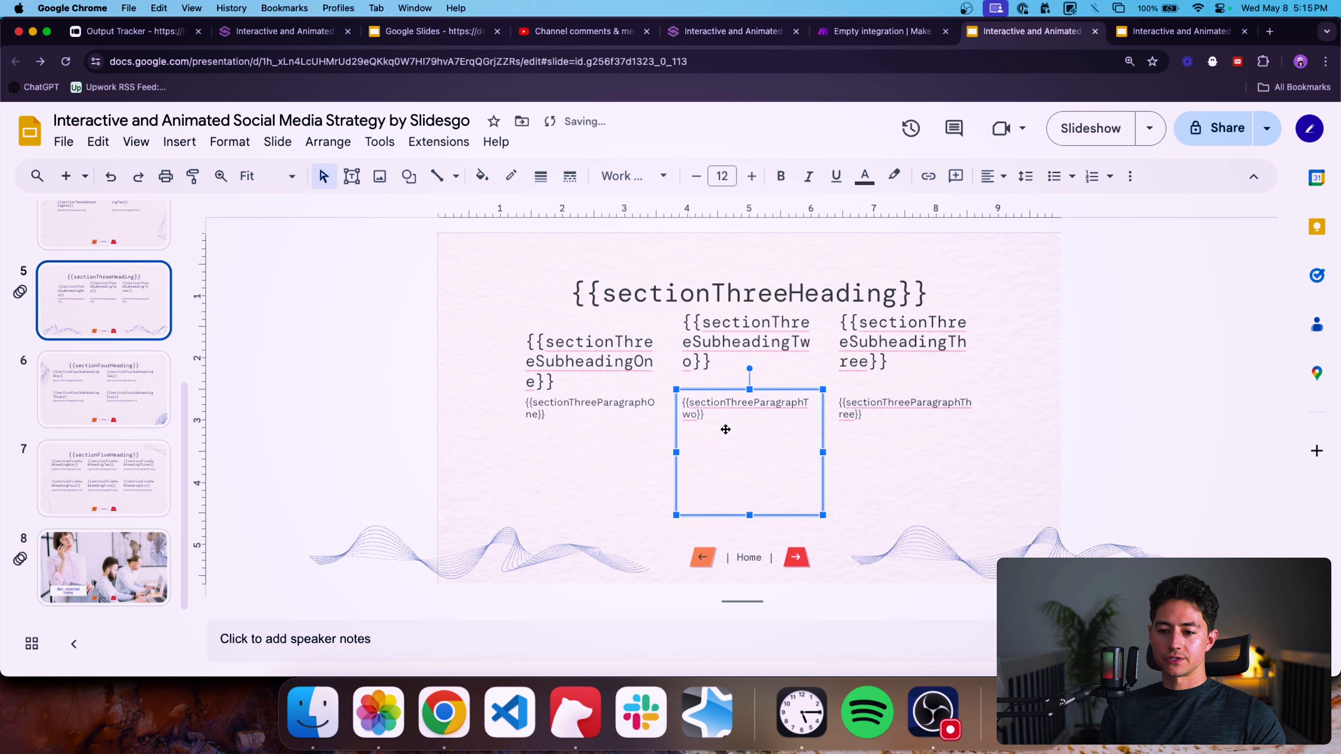
Remove the extra blank line above the second subheading on slide 4 so both subheadings align.
{"action": "scroll", "coordinate": [126, 353], "scroll_direction": "up", "scroll_amount": 3}
{"action": "left_click", "coordinate": [126, 355]}
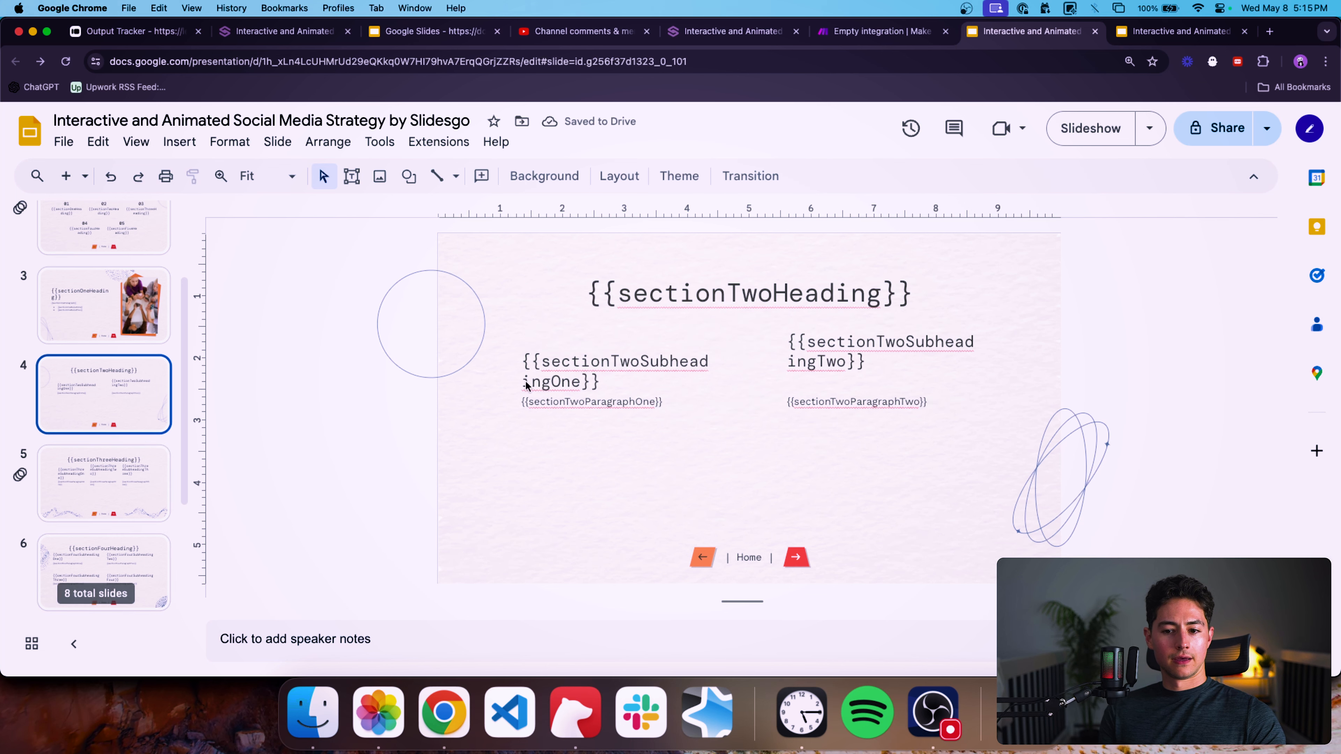
{"action": "left_click", "coordinate": [614, 428]}
{"action": "left_click", "coordinate": [852, 408]}
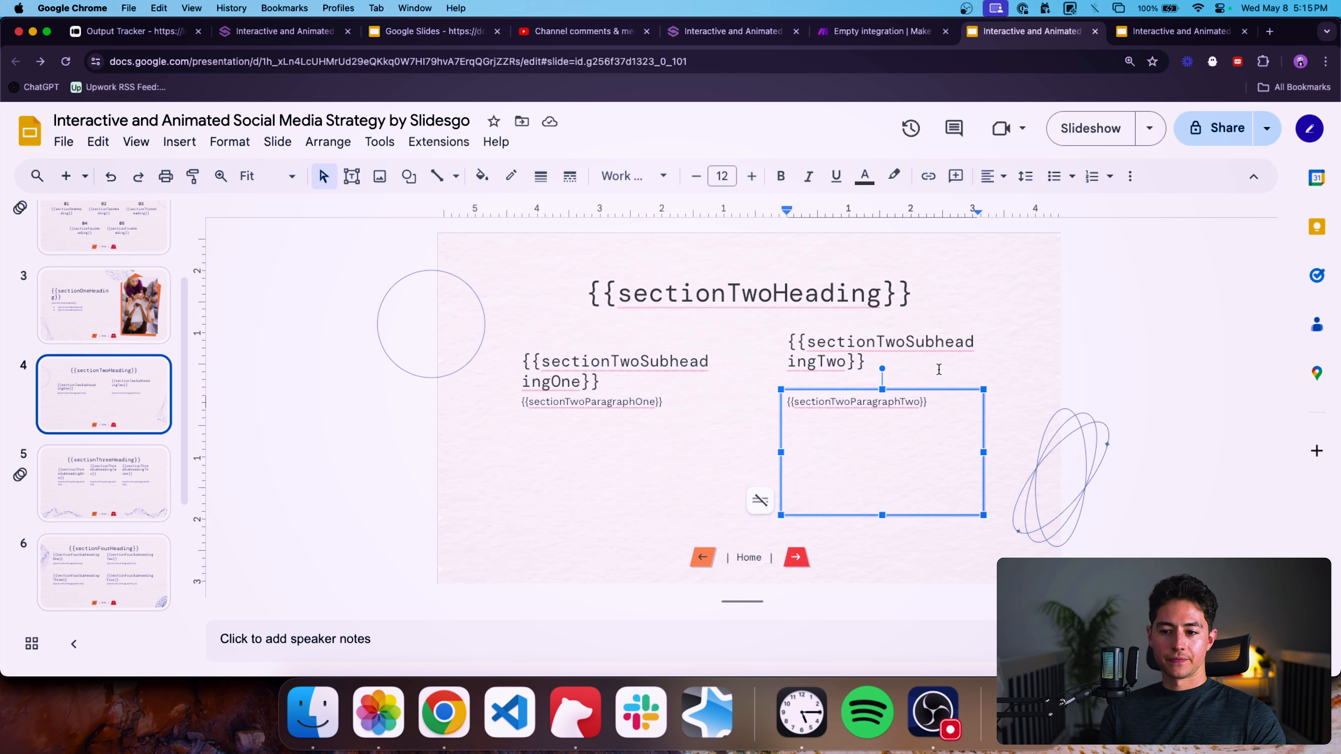
{"action": "left_click", "coordinate": [939, 369]}
{"action": "key", "text": "BackSpace"}
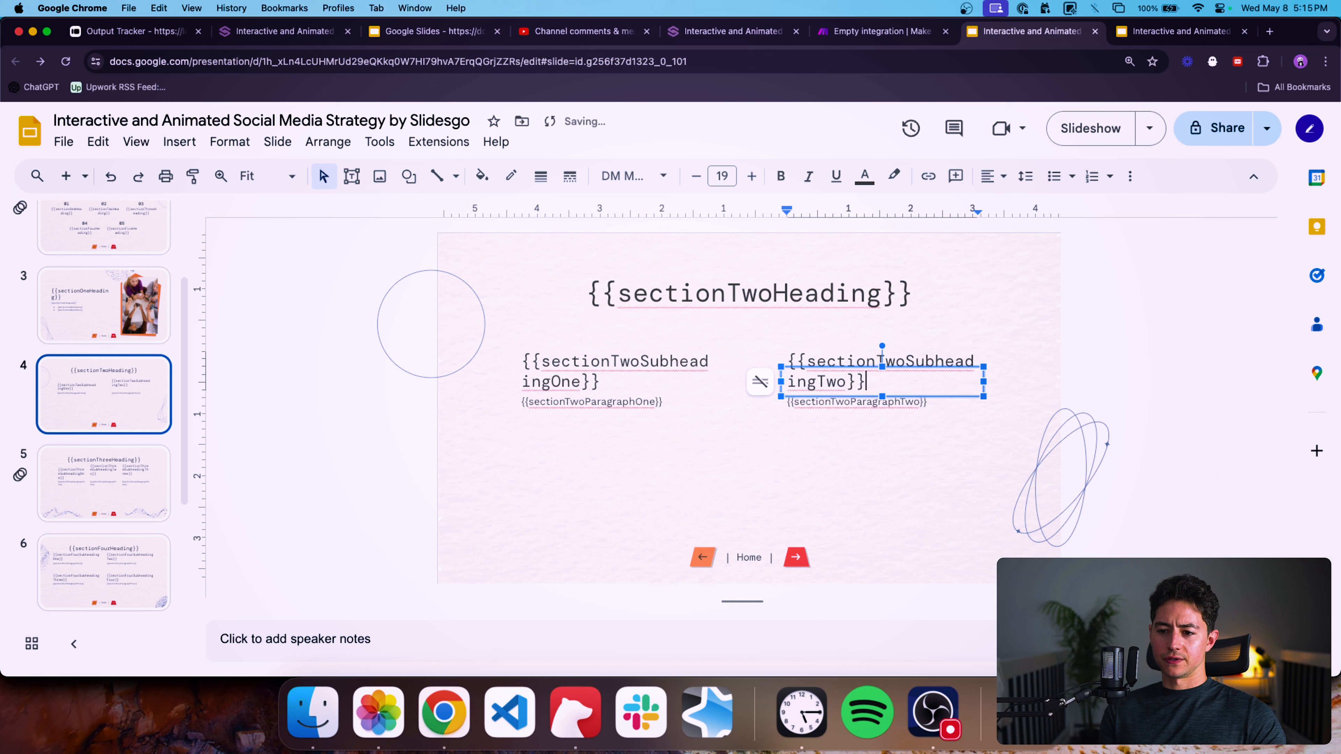
Remove the extra blank lines above the second and third subheadings on slide 5.
{"action": "left_click", "coordinate": [572, 503]}
{"action": "left_click", "coordinate": [125, 492]}
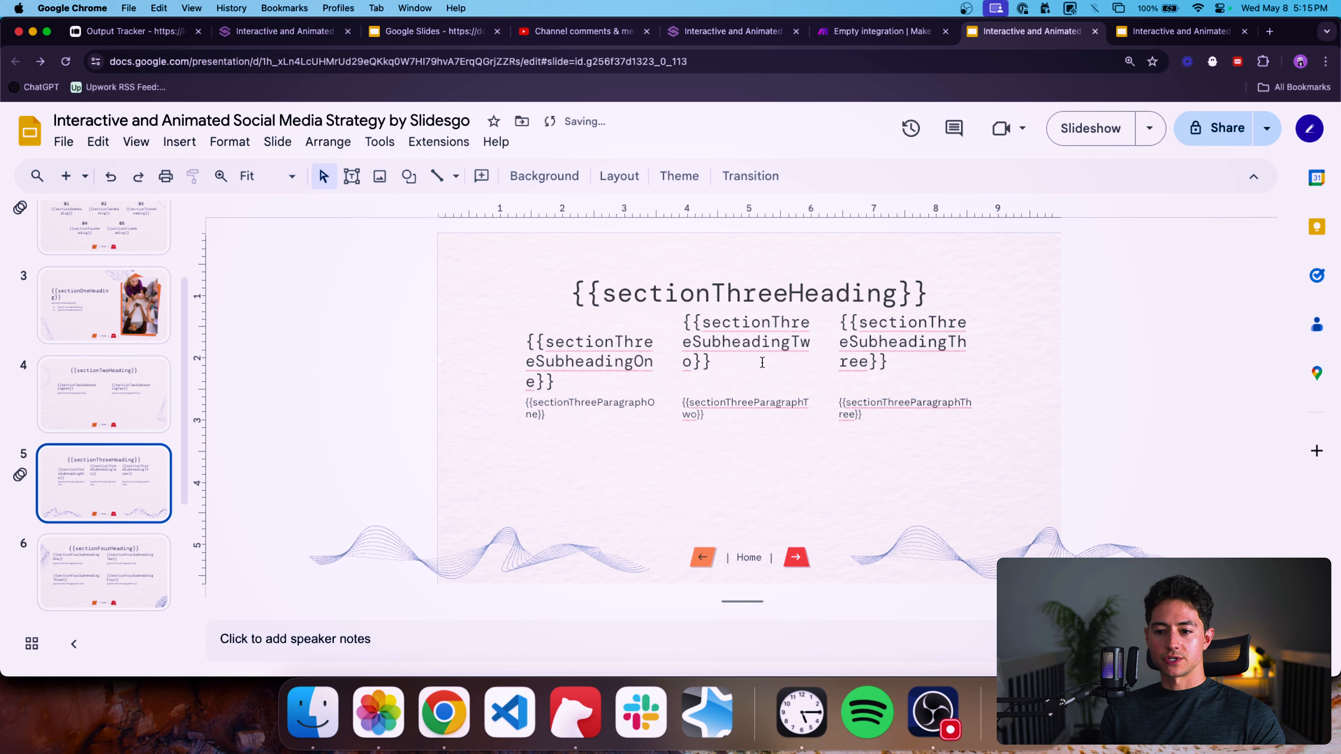
{"action": "left_click", "coordinate": [740, 386]}
{"action": "key", "text": "BackSpace"}
{"action": "left_click", "coordinate": [897, 384]}
{"action": "key", "text": "BackSpace"}
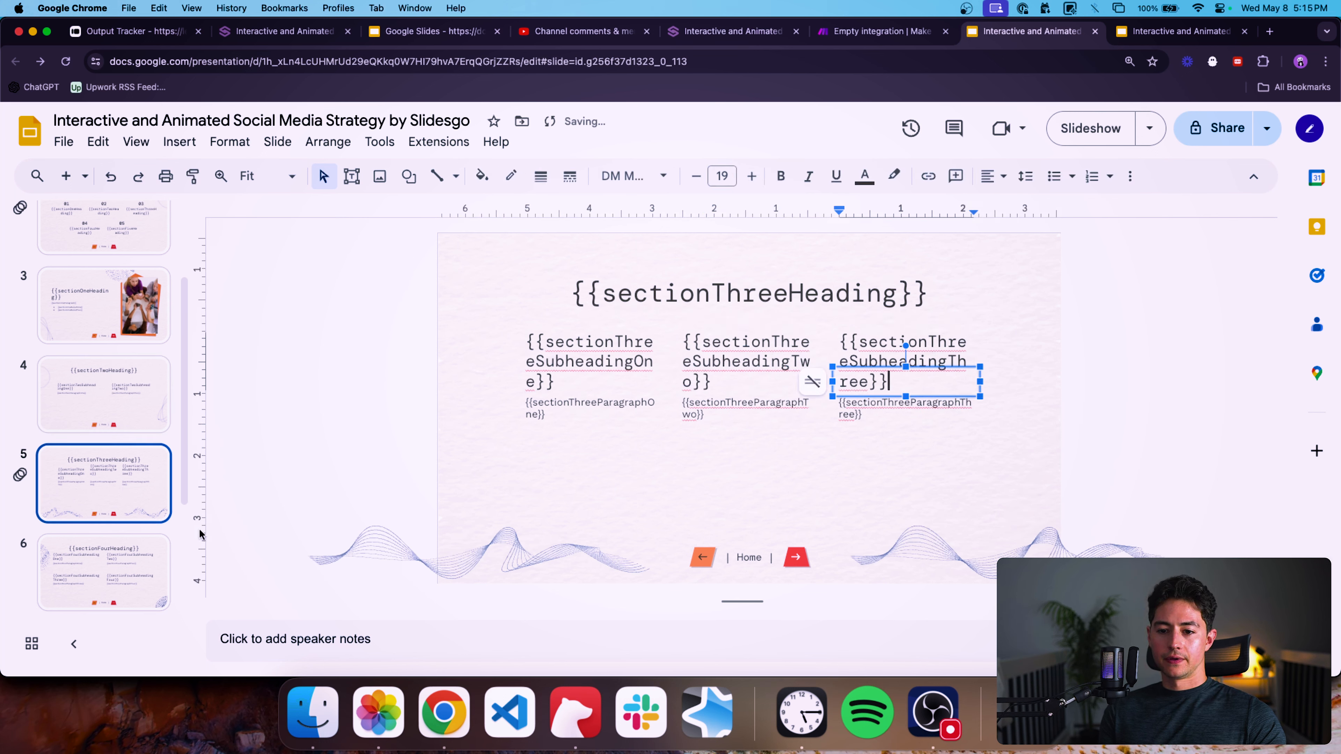
Review every slide of the template from the title slide through slide 8.
{"action": "scroll", "coordinate": [105, 507], "scroll_direction": "down", "scroll_amount": 1}
{"action": "left_click", "coordinate": [126, 534]}
{"action": "scroll", "coordinate": [123, 464], "scroll_direction": "up", "scroll_amount": 3}
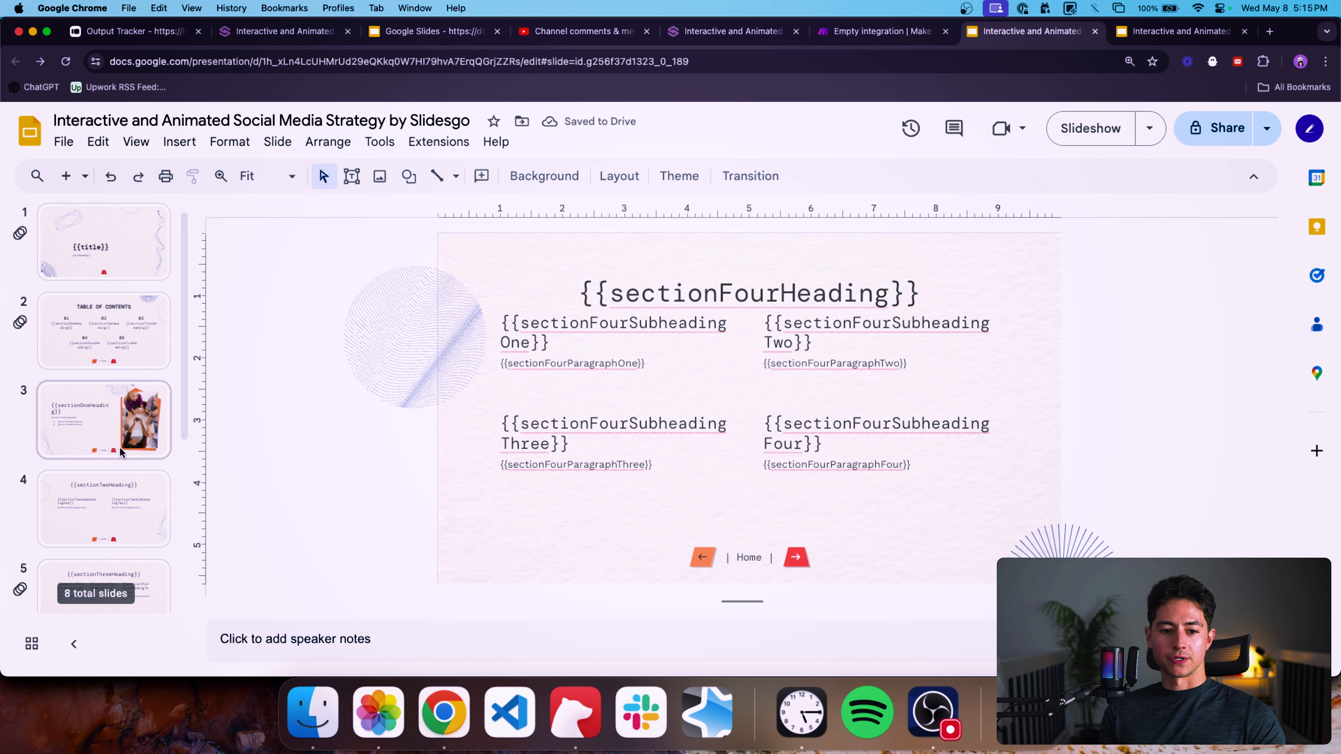
{"action": "left_click", "coordinate": [122, 449]}
{"action": "left_click", "coordinate": [120, 328]}
{"action": "scroll", "coordinate": [127, 306], "scroll_direction": "up", "scroll_amount": 1}
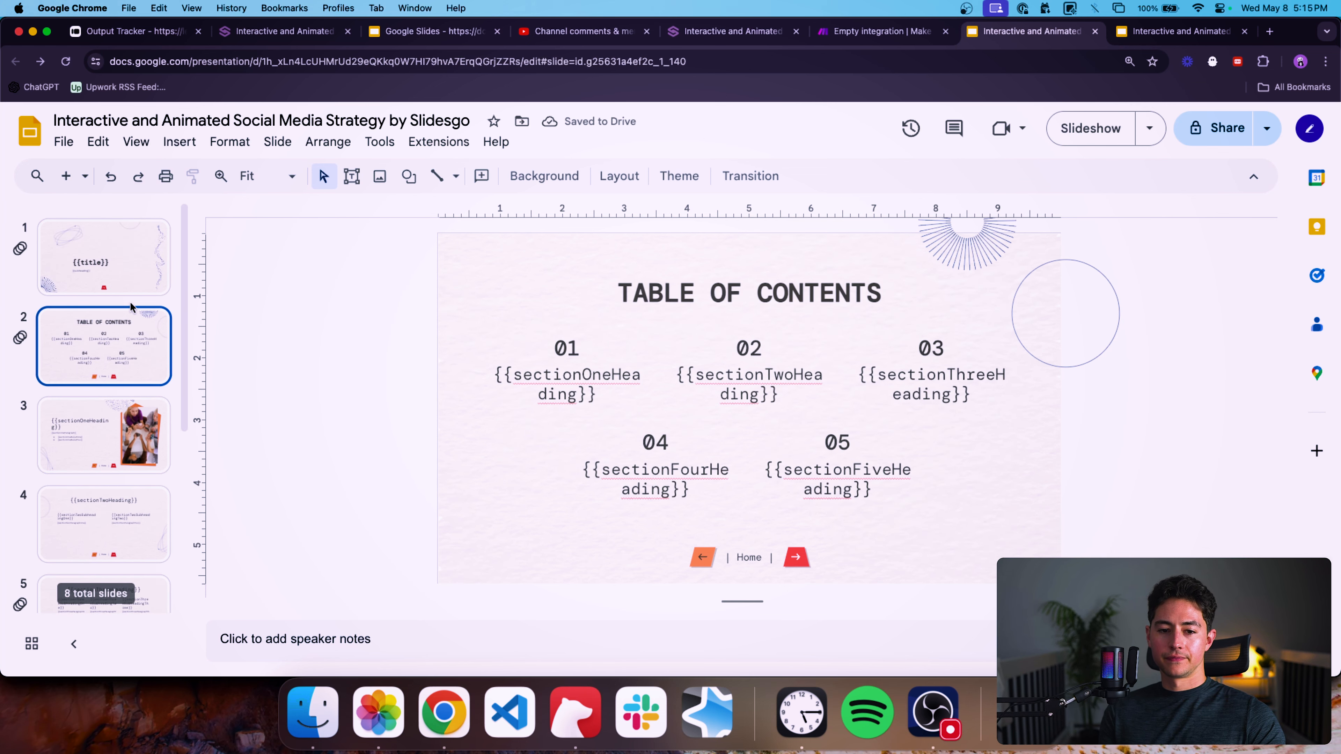
{"action": "left_click", "coordinate": [104, 261]}
{"action": "left_click", "coordinate": [109, 341]}
{"action": "scroll", "coordinate": [66, 428], "scroll_direction": "down", "scroll_amount": 5}
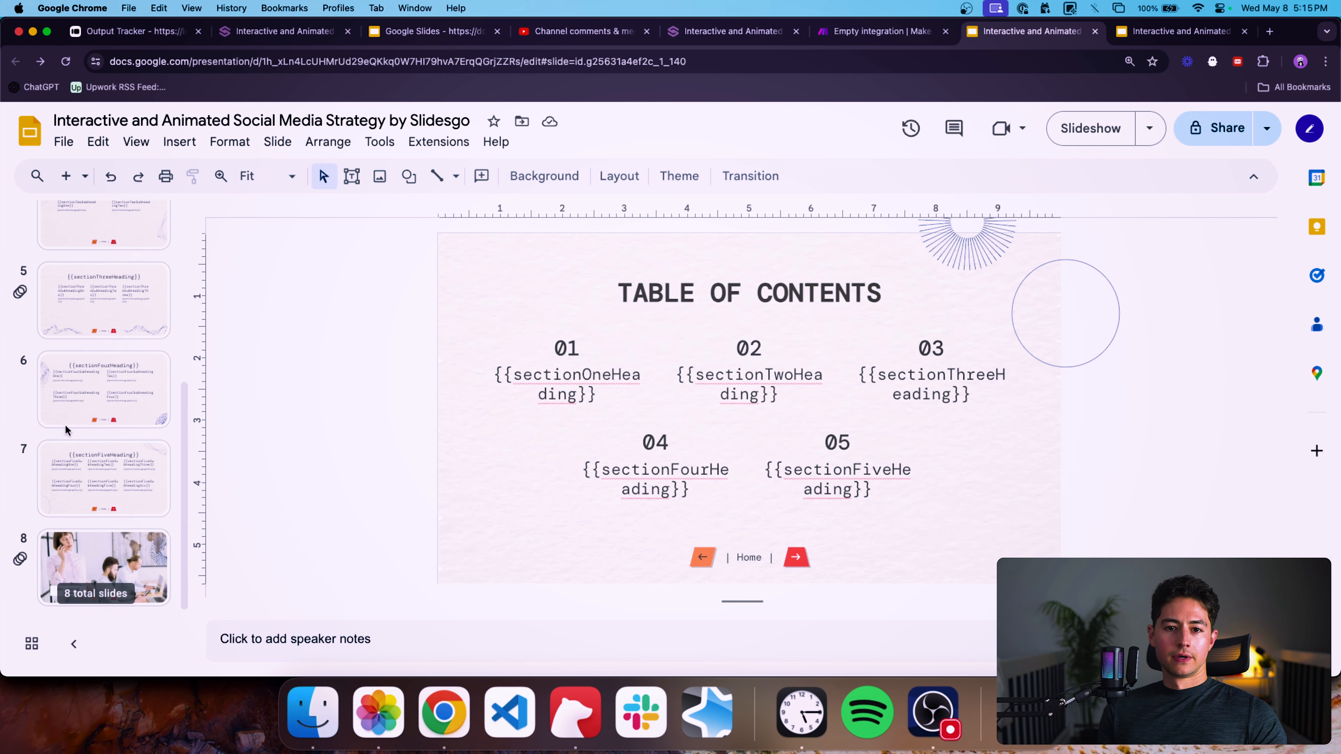
{"action": "left_click", "coordinate": [148, 552]}
{"action": "left_click", "coordinate": [148, 501]}
{"action": "scroll", "coordinate": [132, 423], "scroll_direction": "up", "scroll_amount": 5}
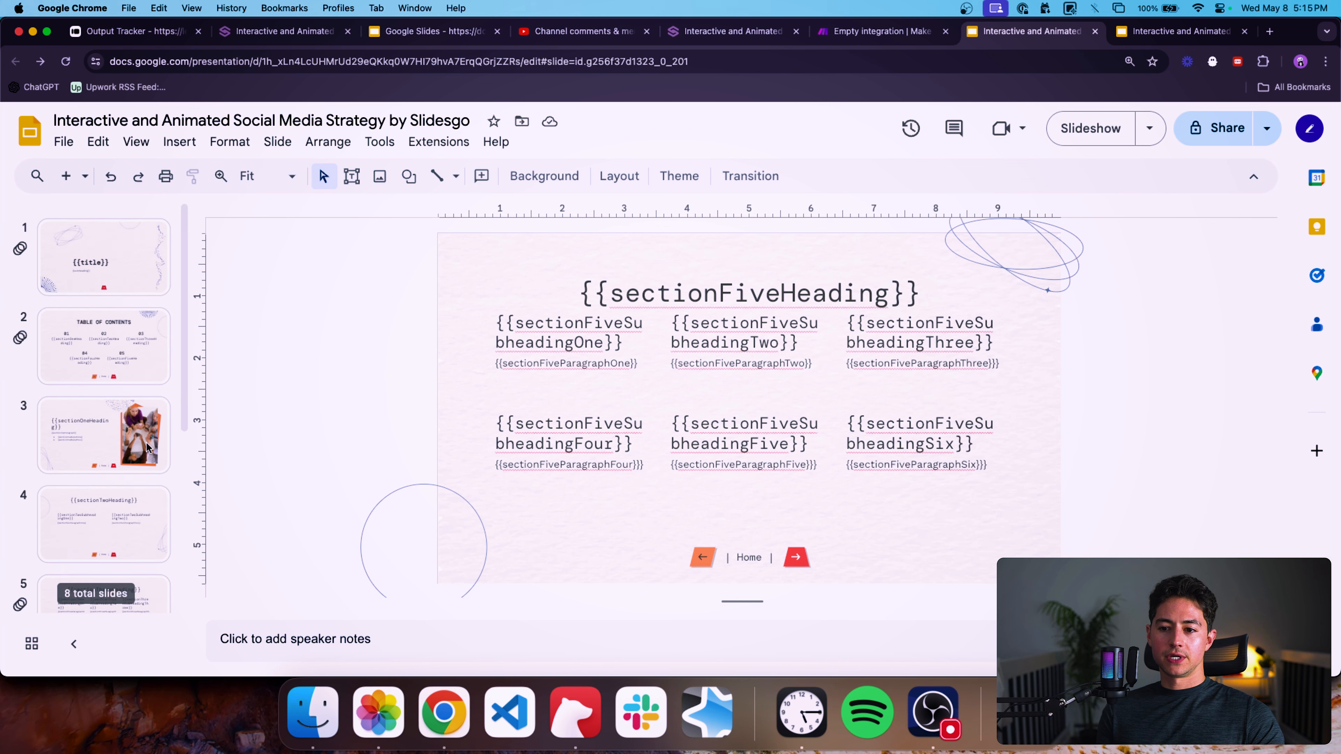
{"action": "left_click", "coordinate": [112, 261]}
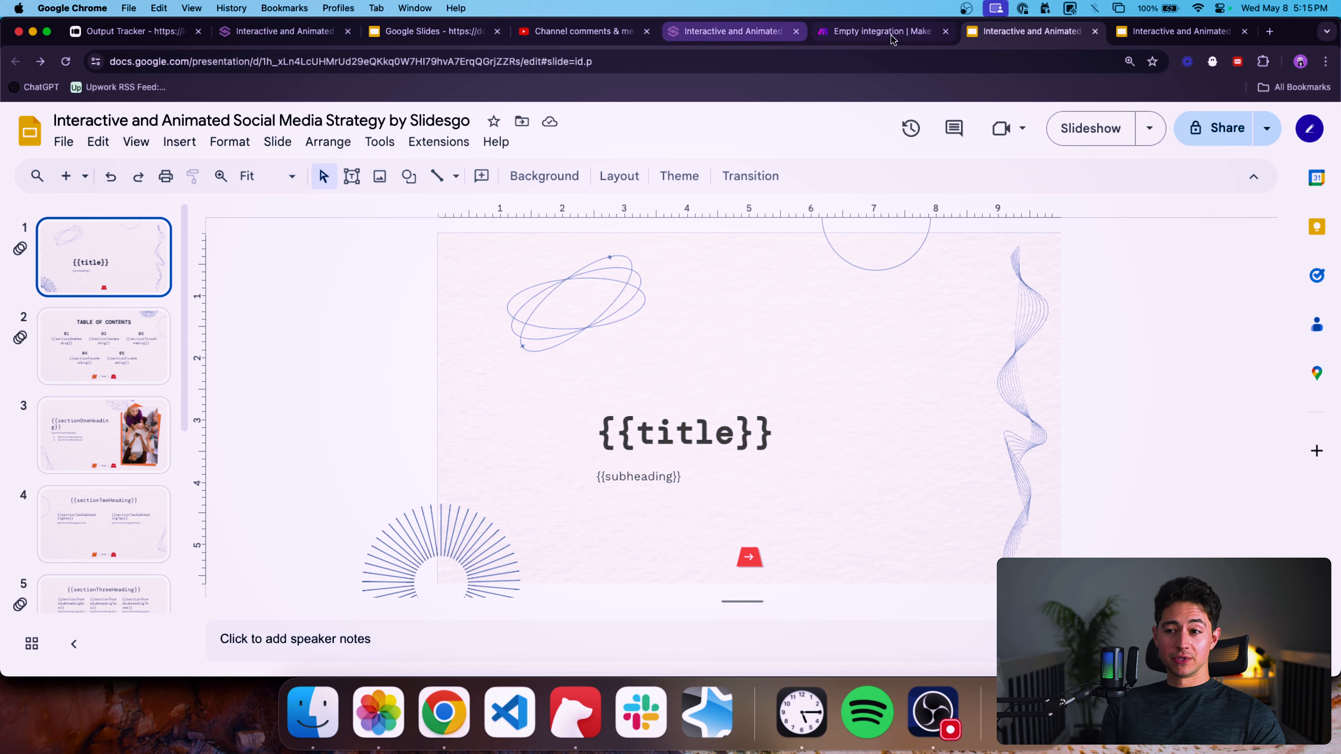
In the Make scenario's OpenAI module, set Message 4's assistant content to {"title":""} using the copied title placeholder name.
{"action": "left_click", "coordinate": [882, 30]}
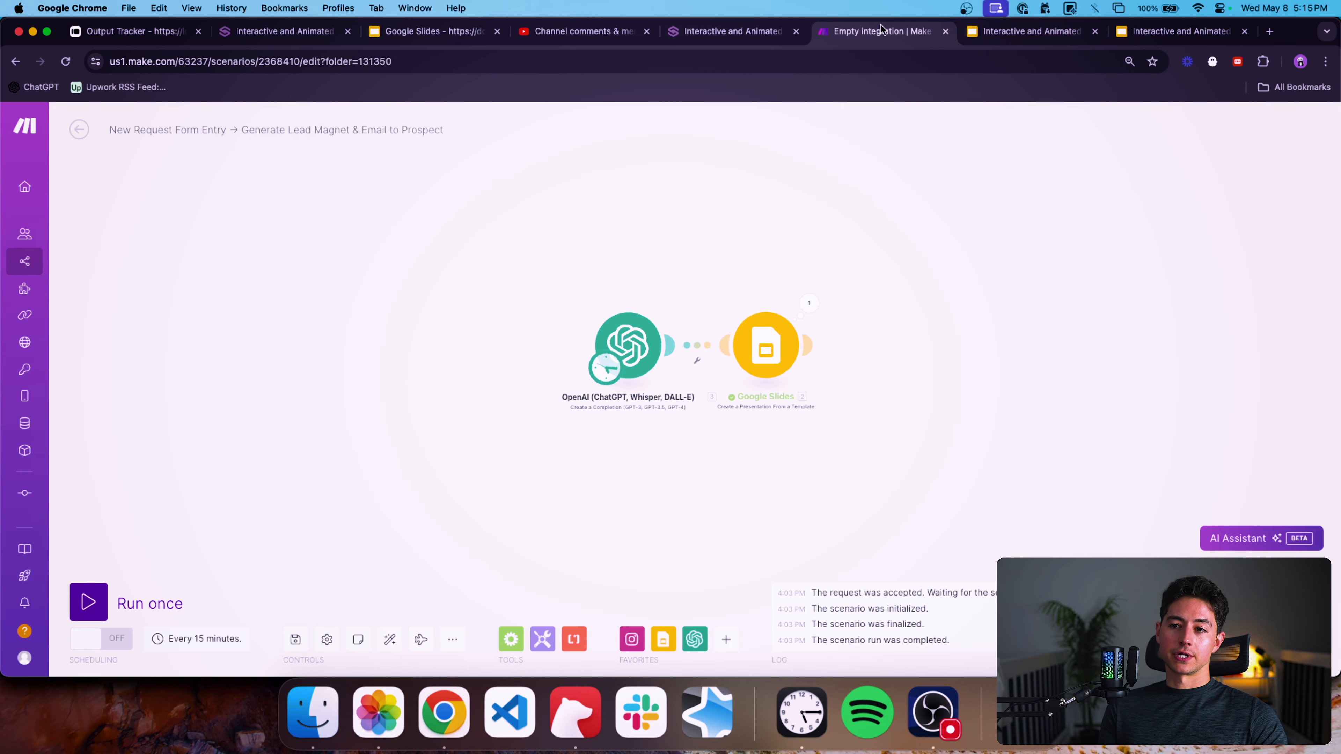
{"action": "scroll", "coordinate": [687, 345], "scroll_direction": "up", "scroll_amount": 3}
{"action": "left_click", "coordinate": [608, 373]}
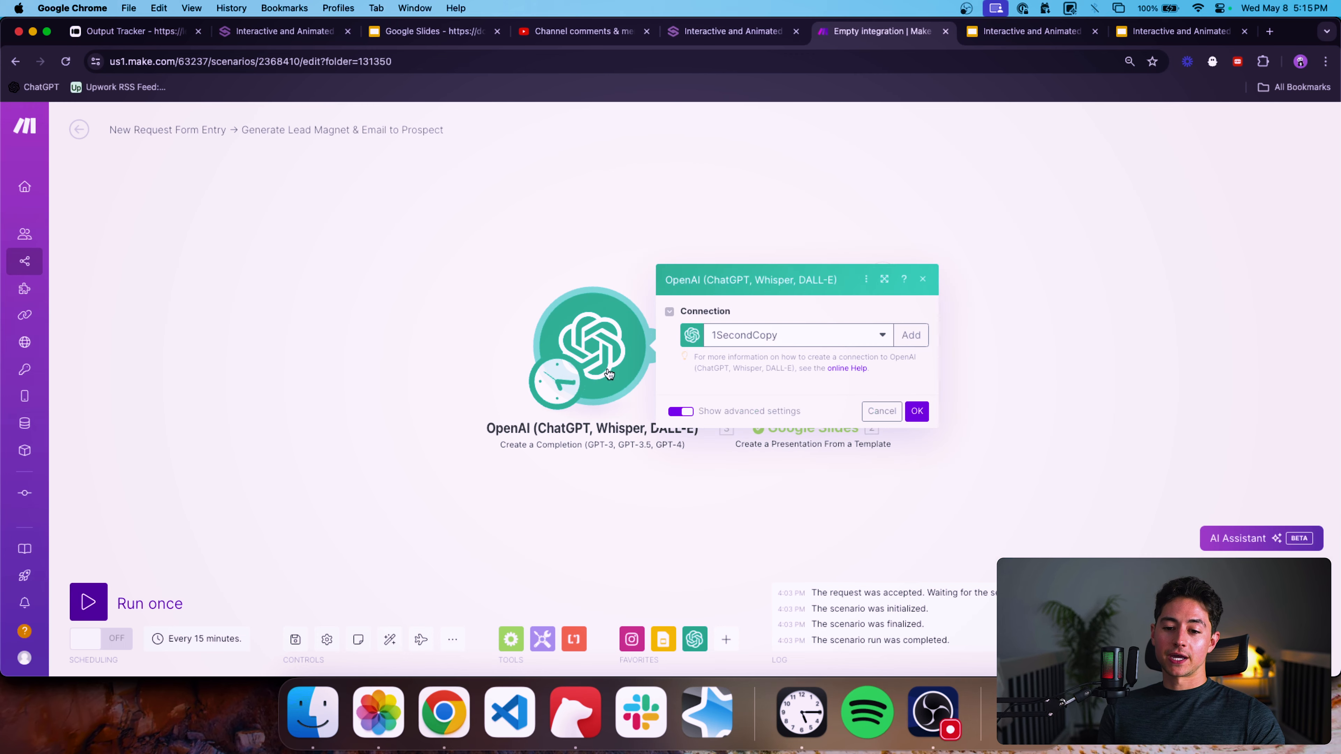
{"action": "scroll", "coordinate": [707, 357], "scroll_direction": "down", "scroll_amount": 10}
{"action": "left_click", "coordinate": [776, 350]}
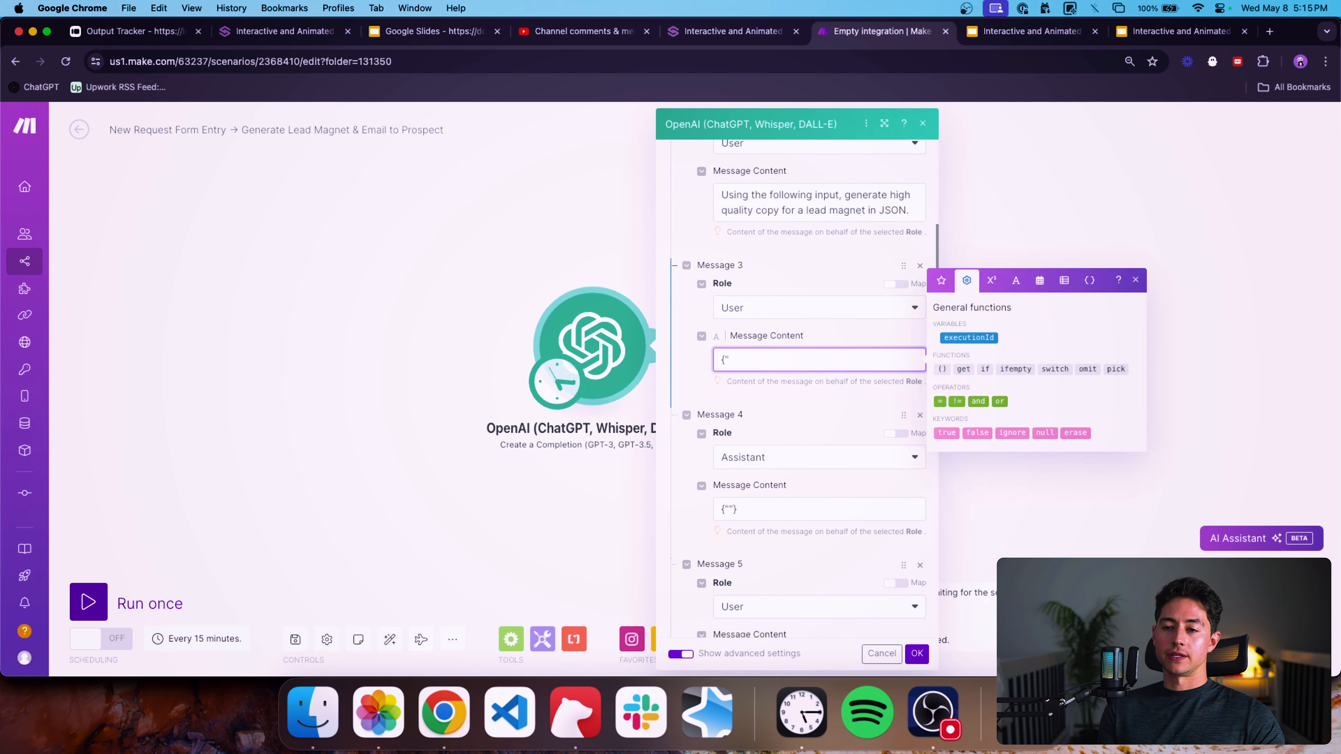
{"action": "key", "text": "ctrl+Tab"}
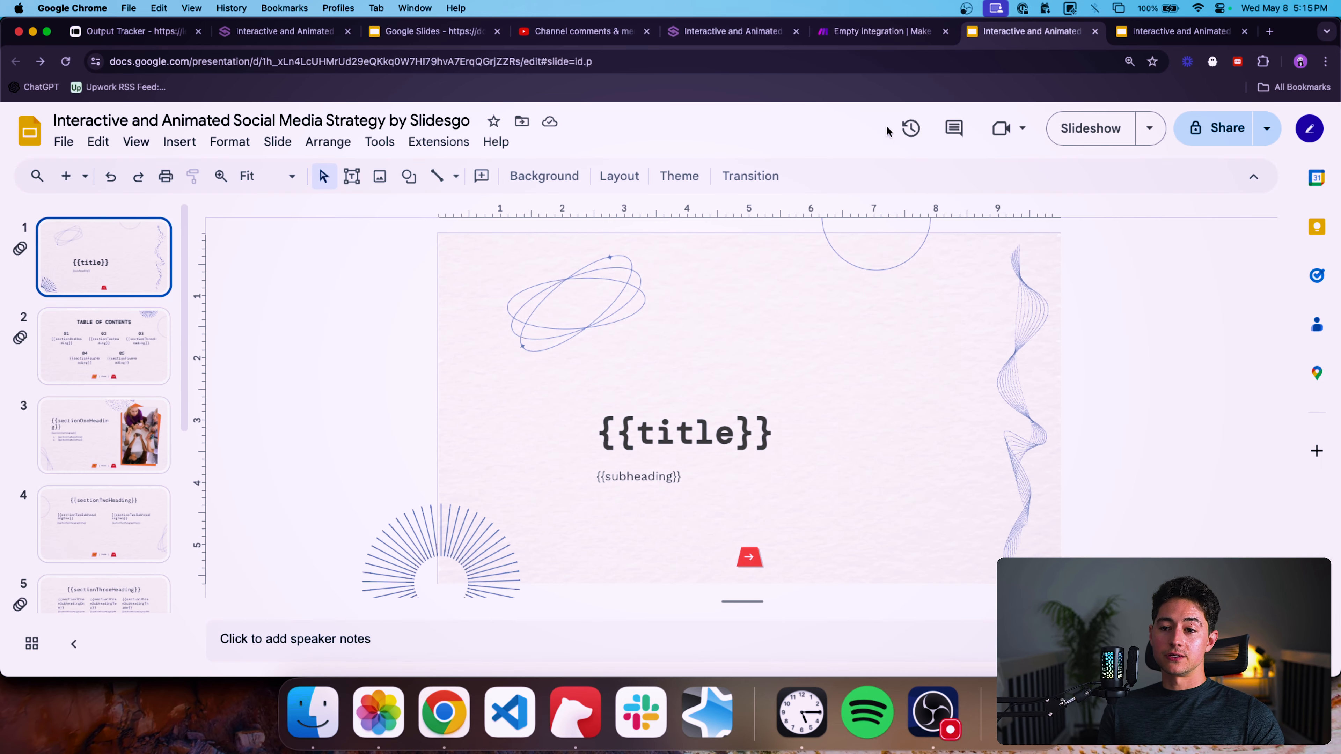
{"action": "triple_click", "coordinate": [665, 417]}
{"action": "key", "text": "super+c"}
{"action": "key", "text": "ctrl+shift+Tab"}
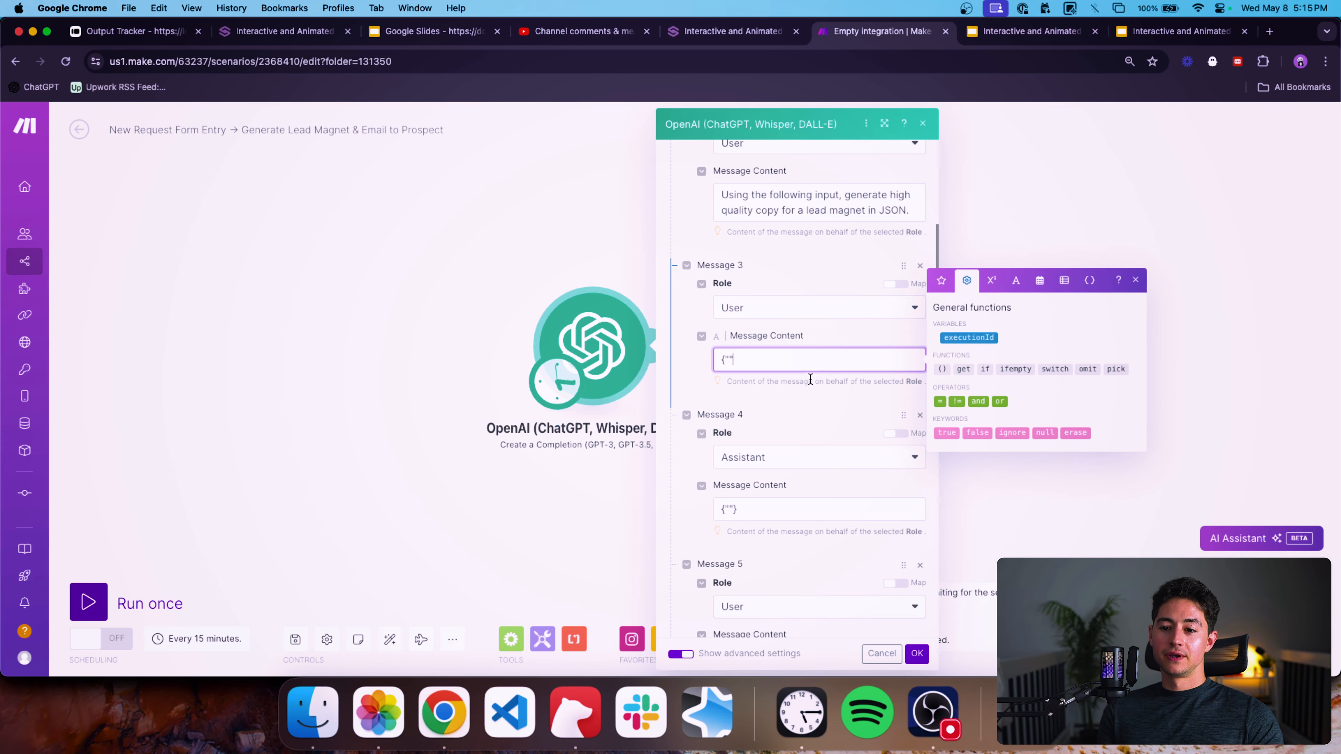
{"action": "left_click", "coordinate": [736, 509]}
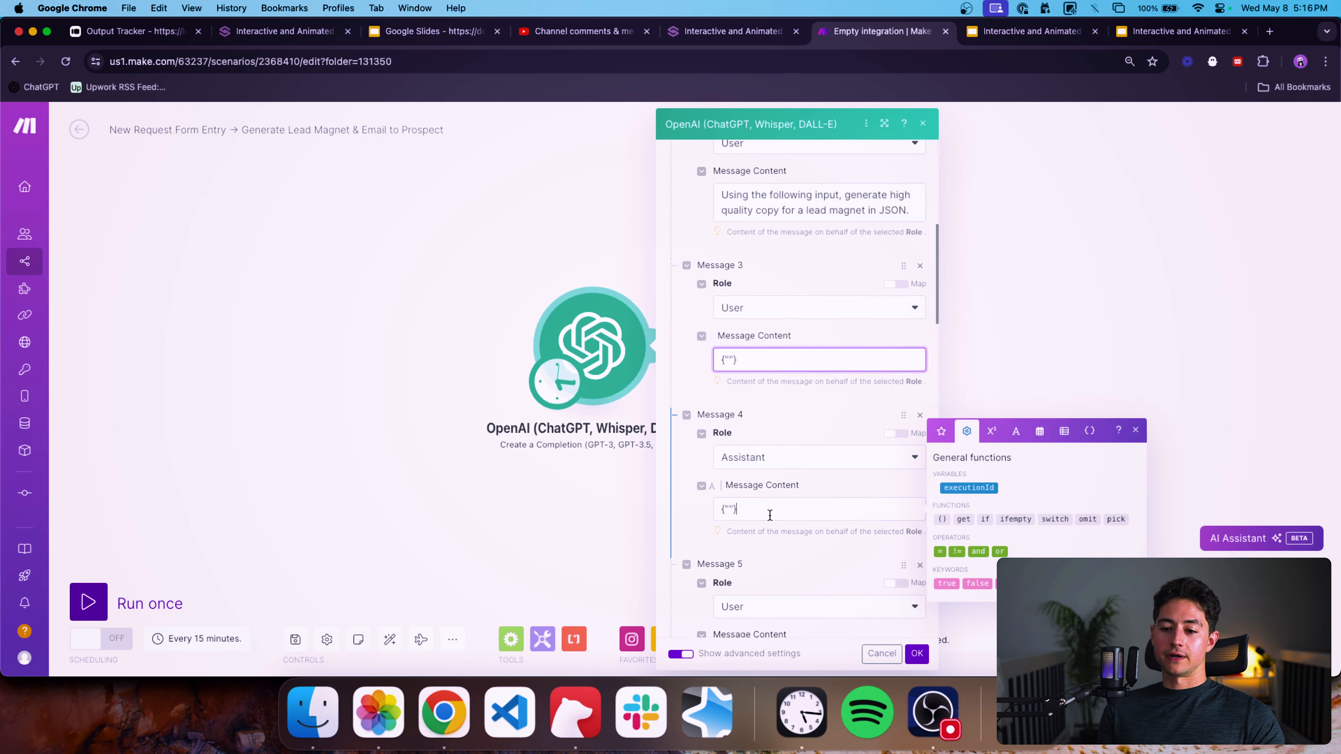
{"action": "key", "text": "BackSpace"}
{"action": "key", "text": "BackSpace"}
{"action": "key", "text": "BackSpace"}
{"action": "key", "text": "BackSpace"}
{"action": "type", "text": "{\""}
{"action": "key", "text": "super+v"}
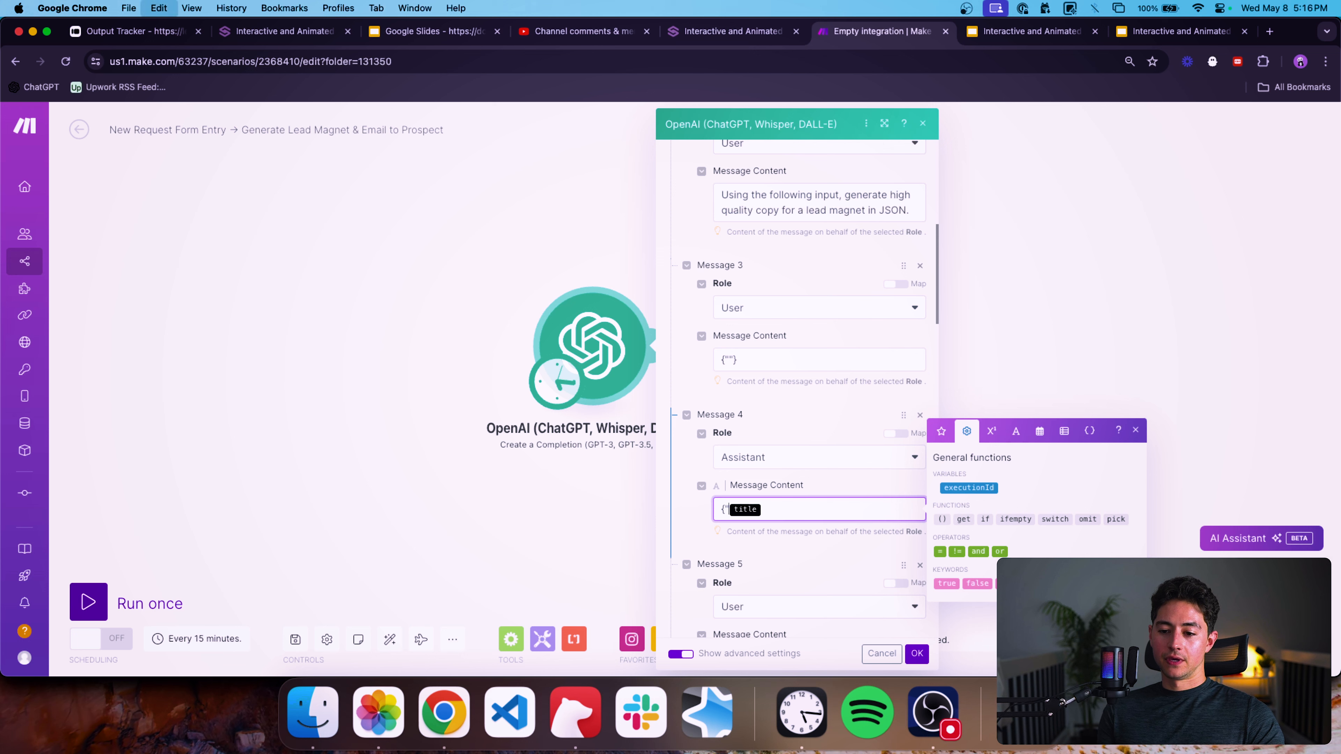
{"action": "key", "text": "BackSpace"}
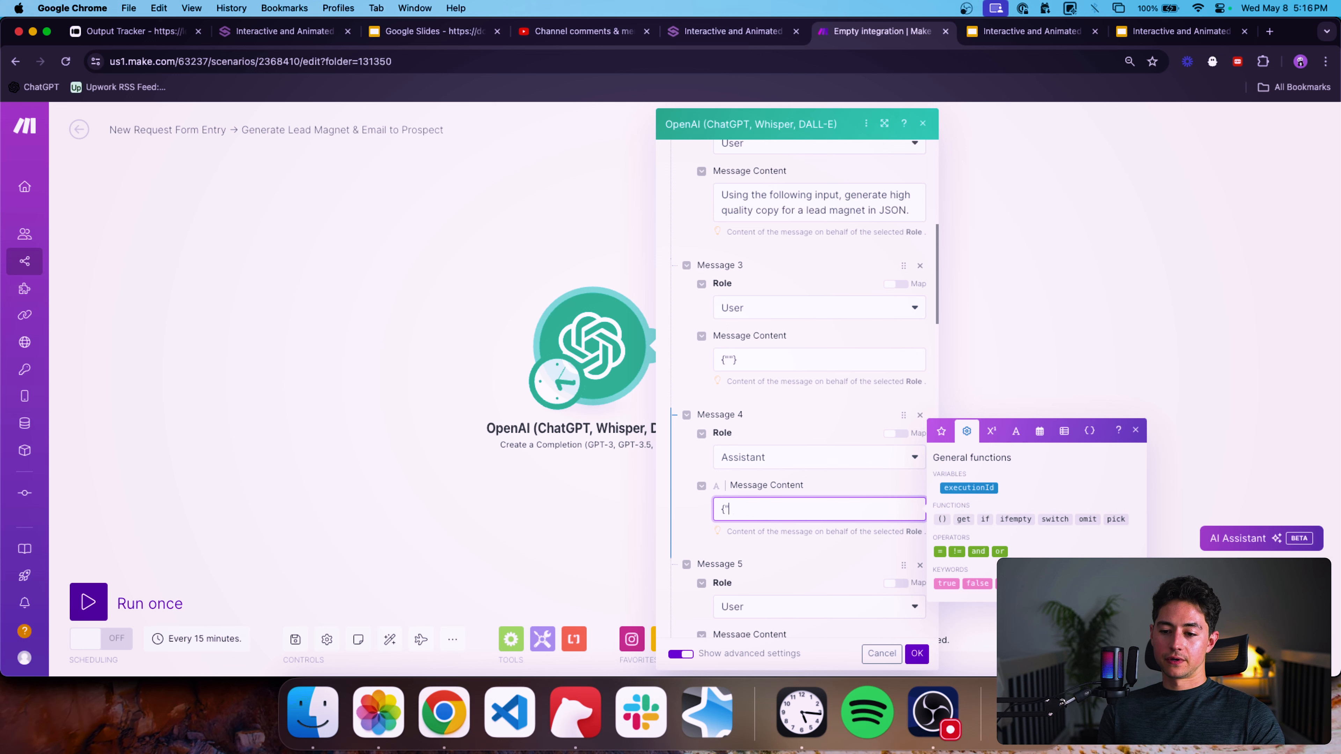
{"action": "type", "text": "title\":"}
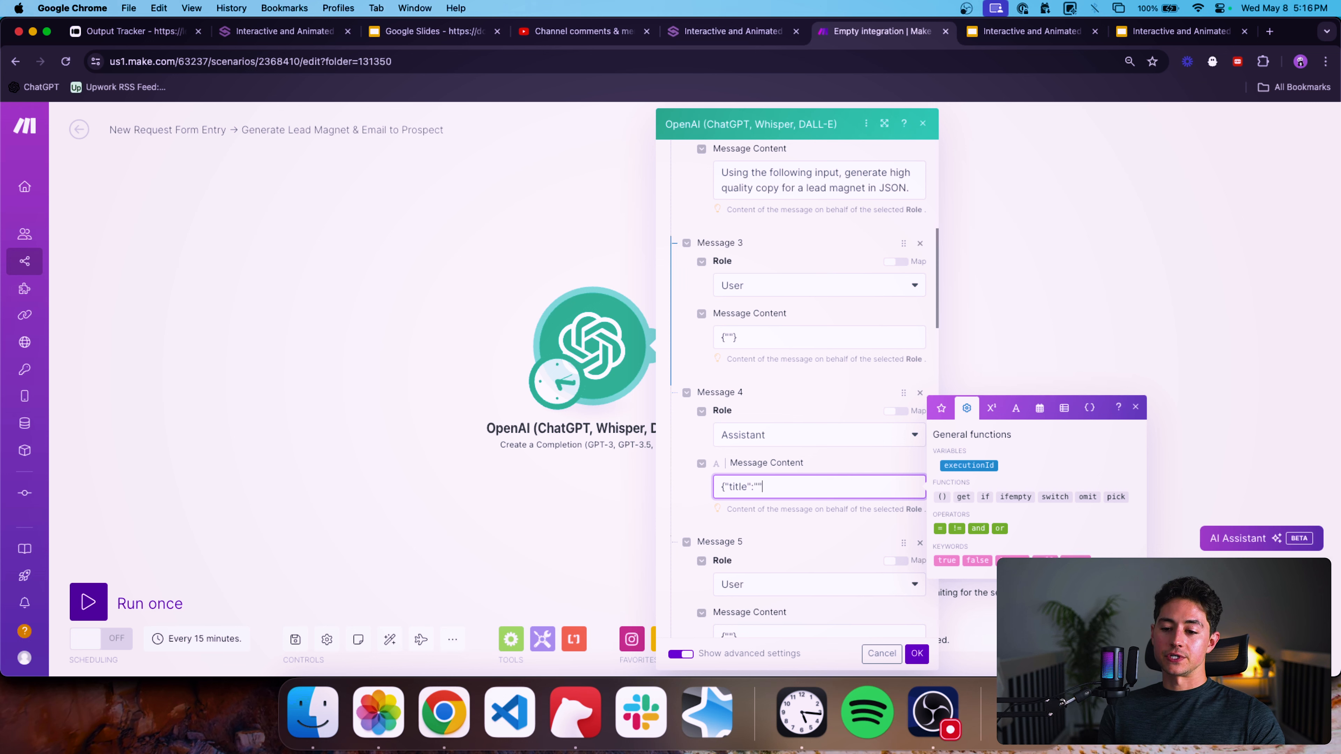
Select slide 2's section one heading placeholder and append a comma and opening quote after the title key in Message 4's content.
{"action": "scroll", "coordinate": [804, 387], "scroll_direction": "down", "scroll_amount": 3}
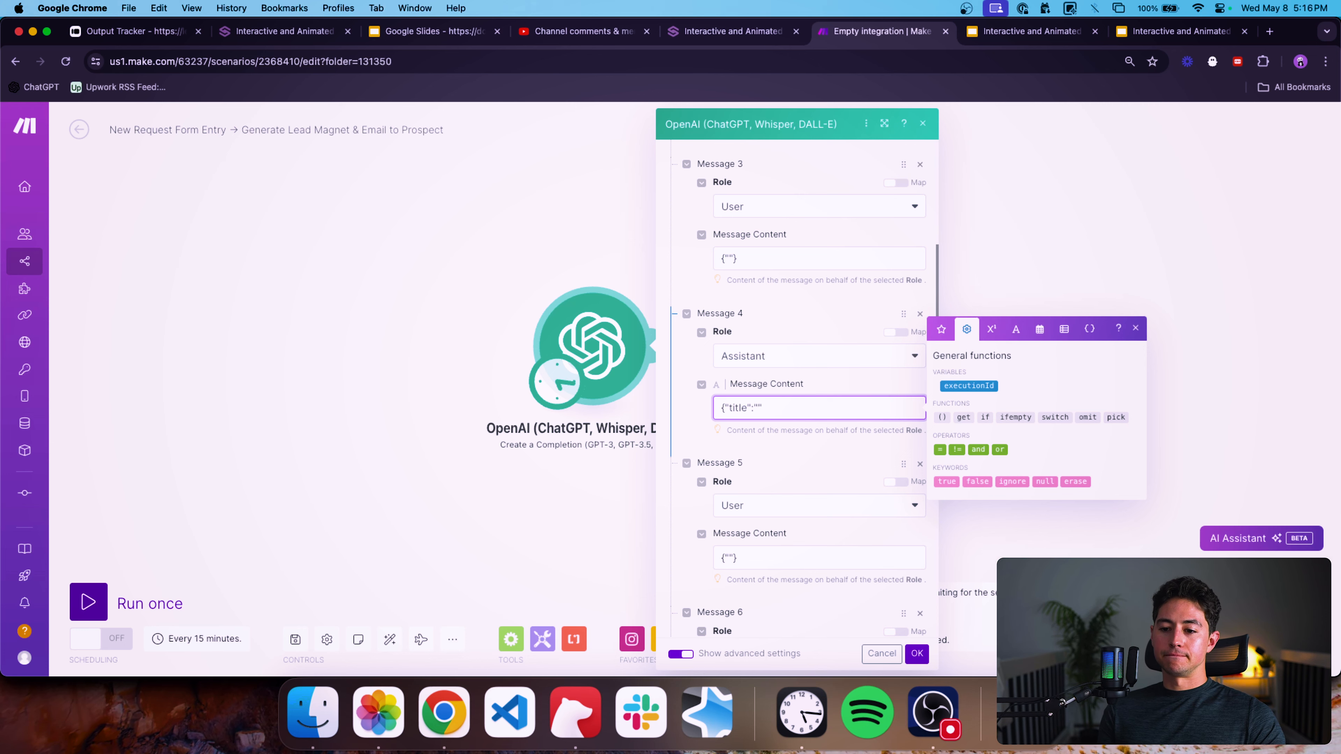
{"action": "key", "text": "ctrl+Tab"}
{"action": "left_click", "coordinate": [148, 360]}
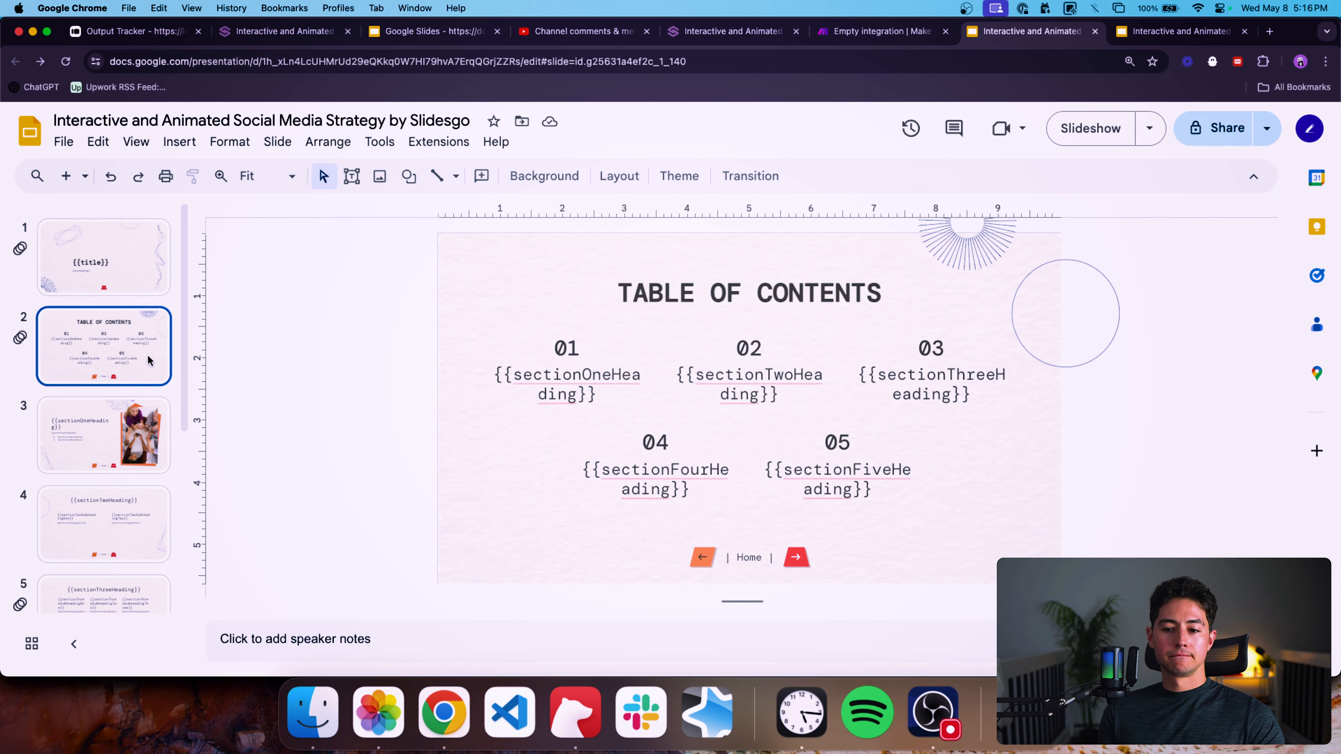
{"action": "triple_click", "coordinate": [583, 391]}
{"action": "key", "text": "cmd+c"}
{"action": "key", "text": "ctrl+shift+Tab"}
{"action": "scroll", "coordinate": [845, 412], "scroll_direction": "down", "scroll_amount": 1}
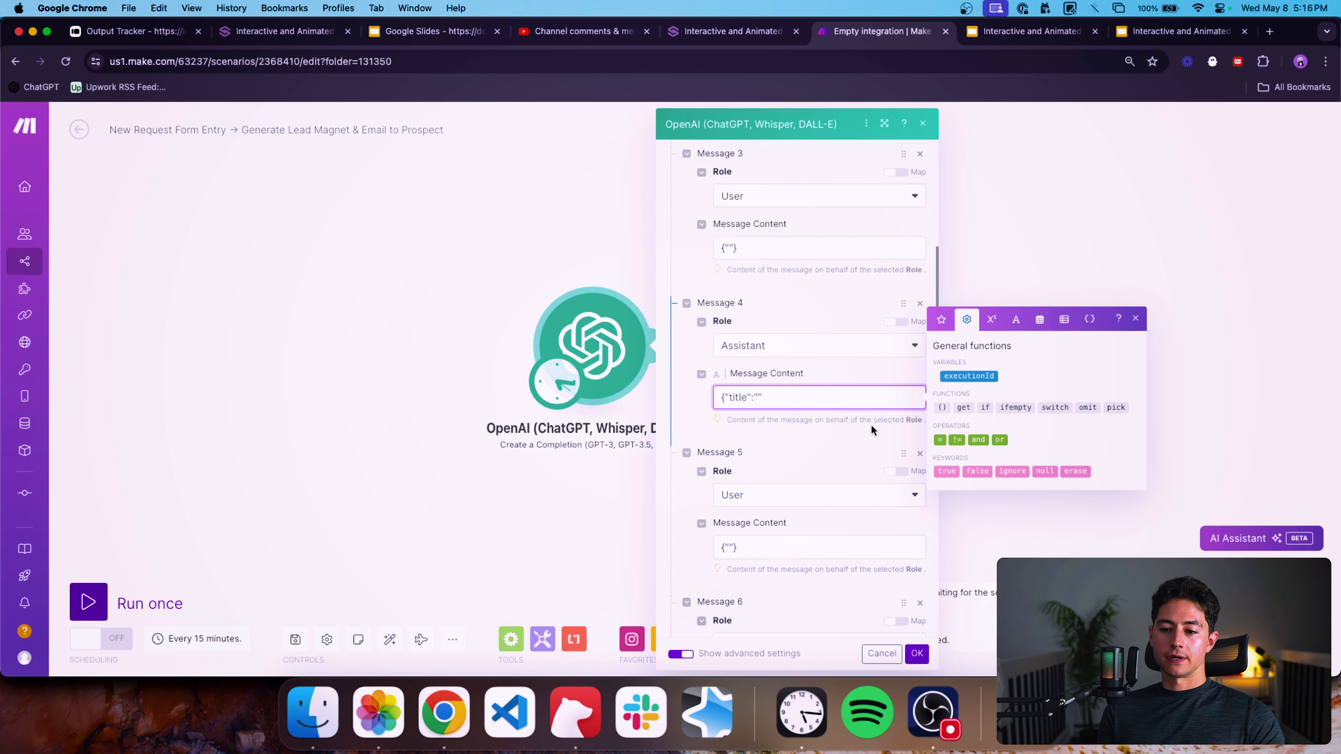
{"action": "type", "text": "\""}
{"action": "key", "text": "cmd+v"}
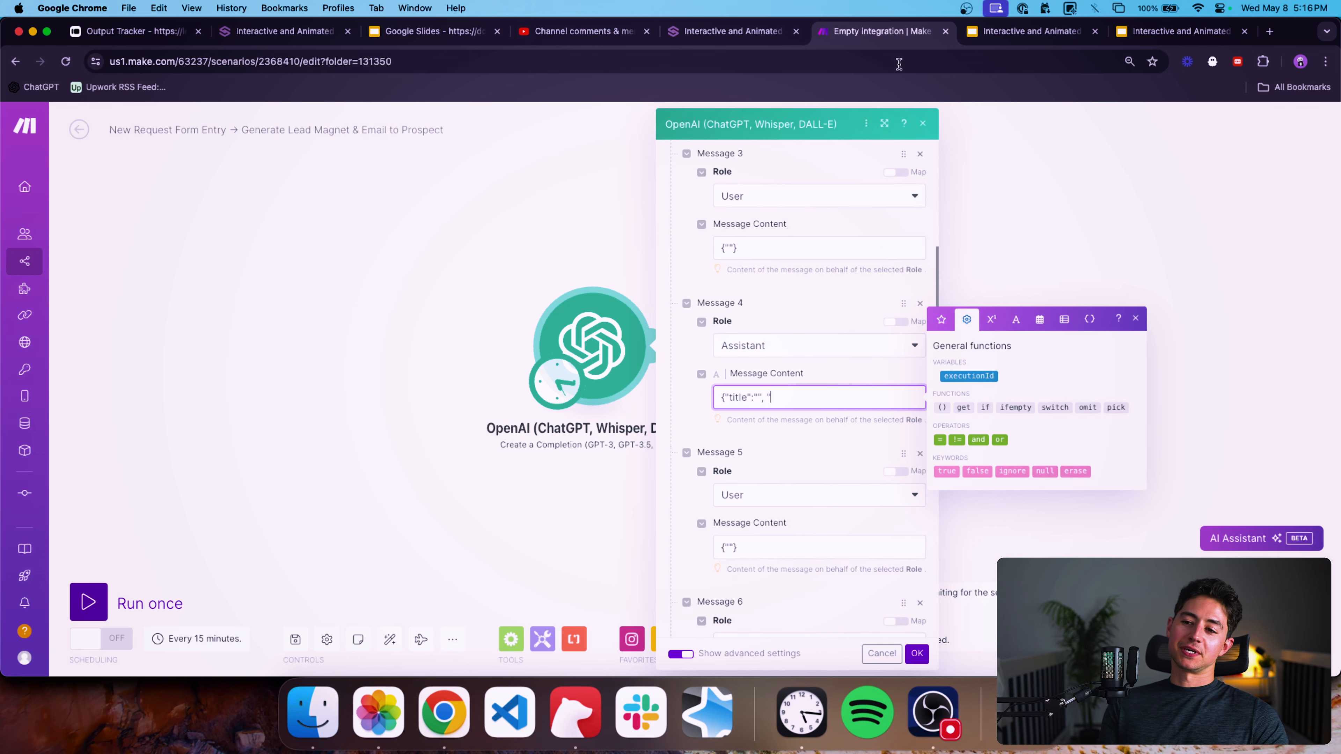
Try pasting the sectionOneHeading placeholder name into Message 4's content, then delete the pasted entries.
{"action": "key", "text": "ctrl+Tab"}
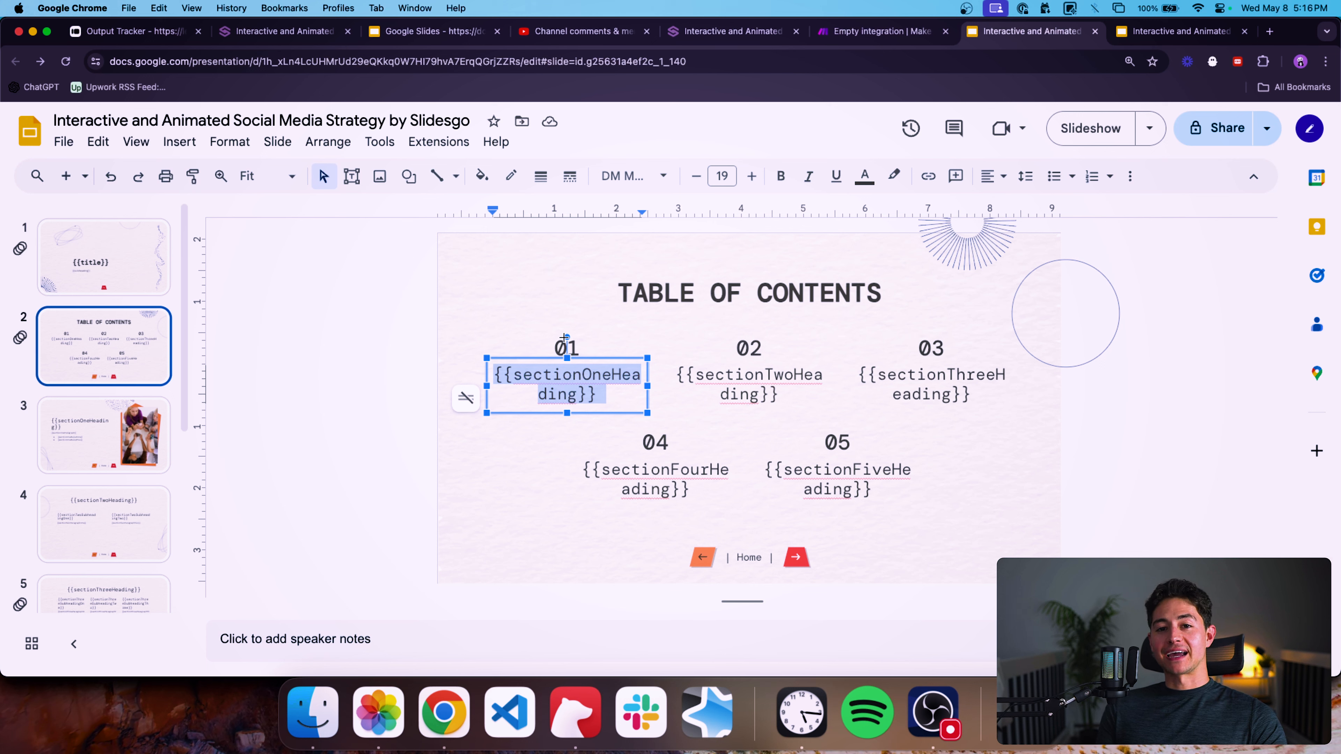
{"action": "left_click_drag", "start_coordinate": [597, 394], "coordinate": [500, 352]}
{"action": "key", "text": "super+c"}
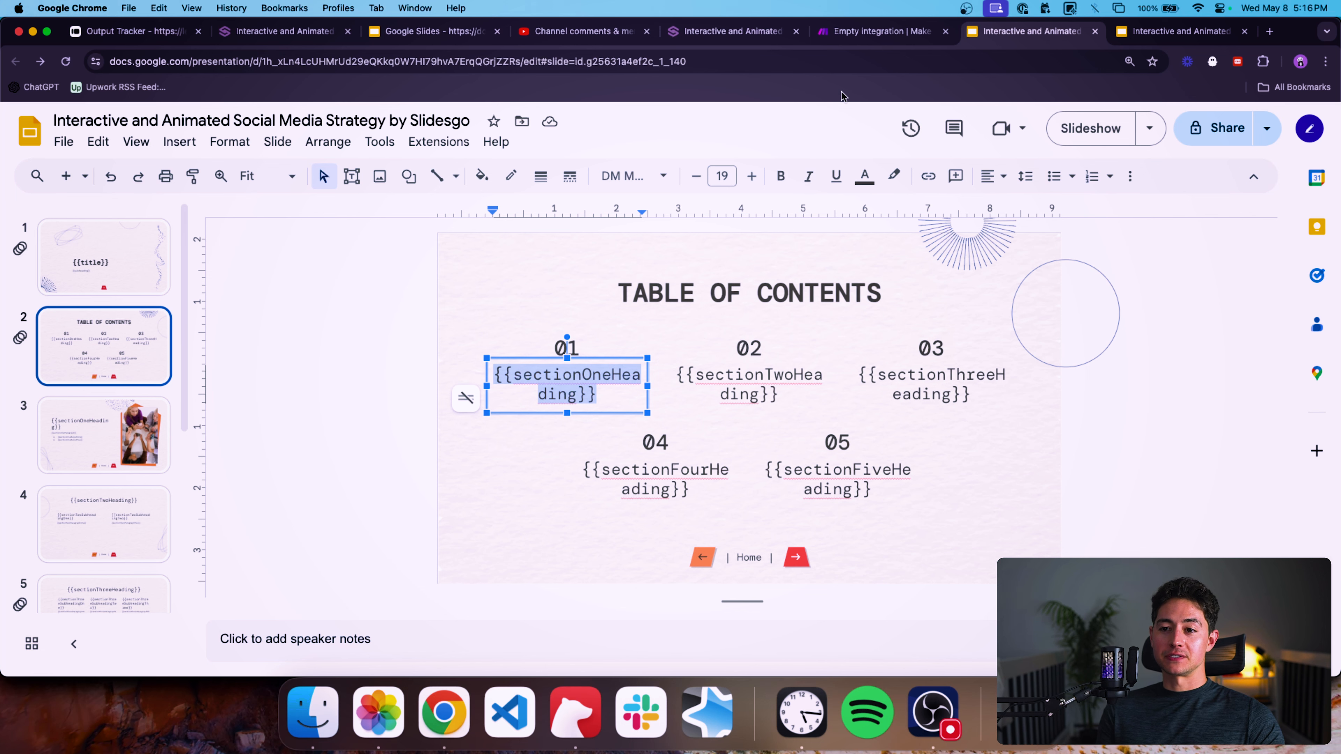
{"action": "left_click", "coordinate": [850, 31]}
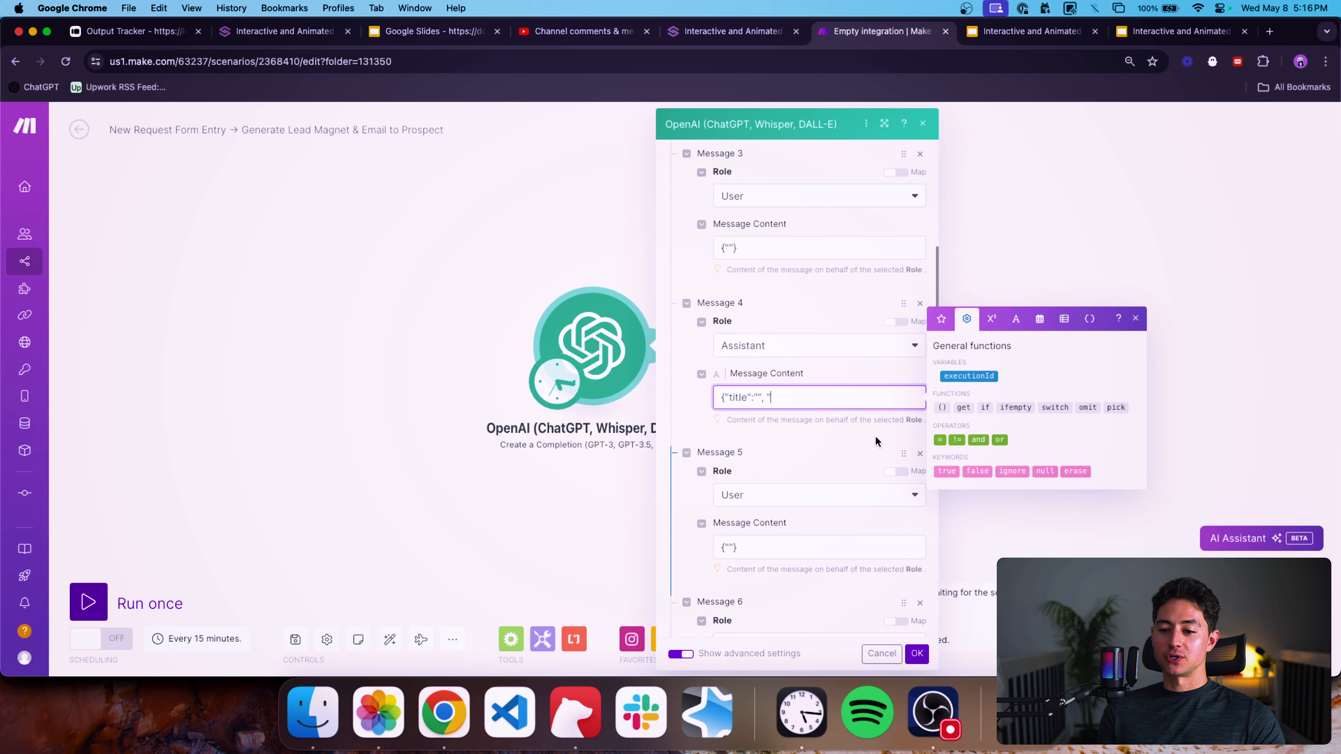
{"action": "key", "text": "super+v"}
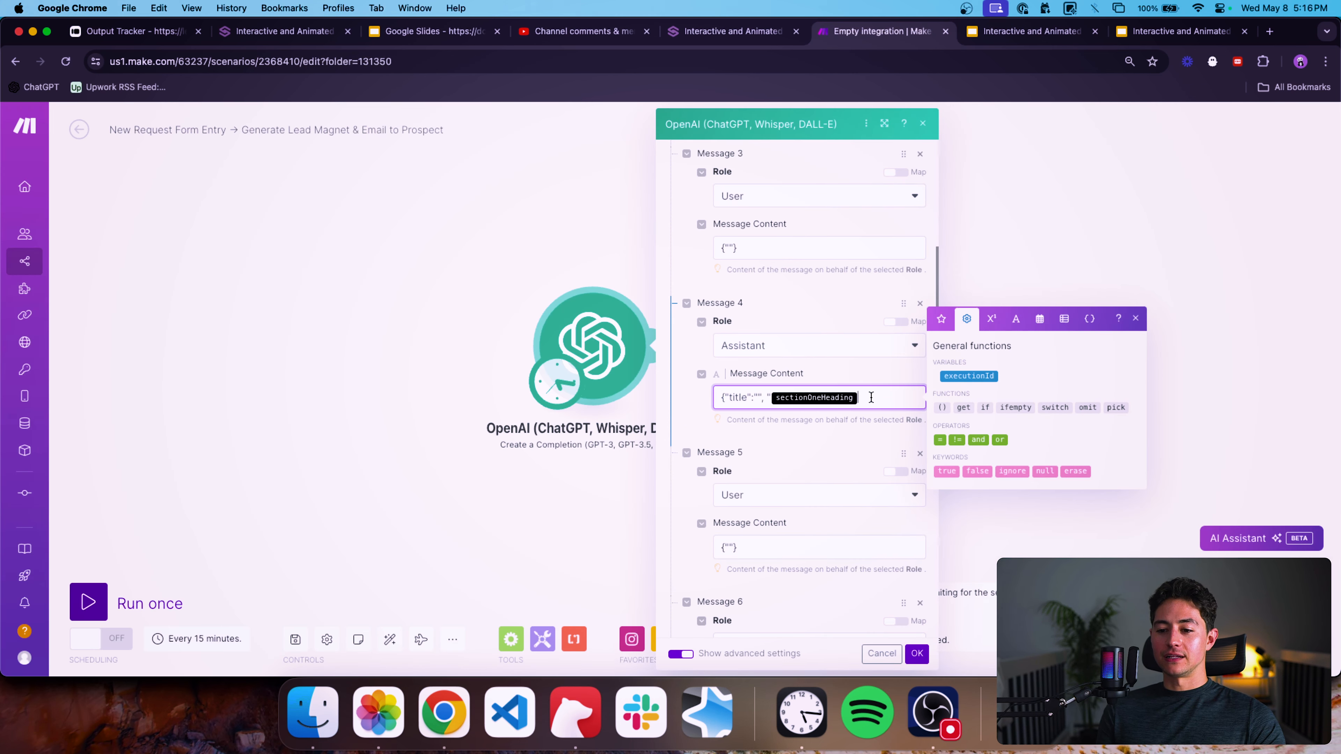
{"action": "type", "text": "{{section"}
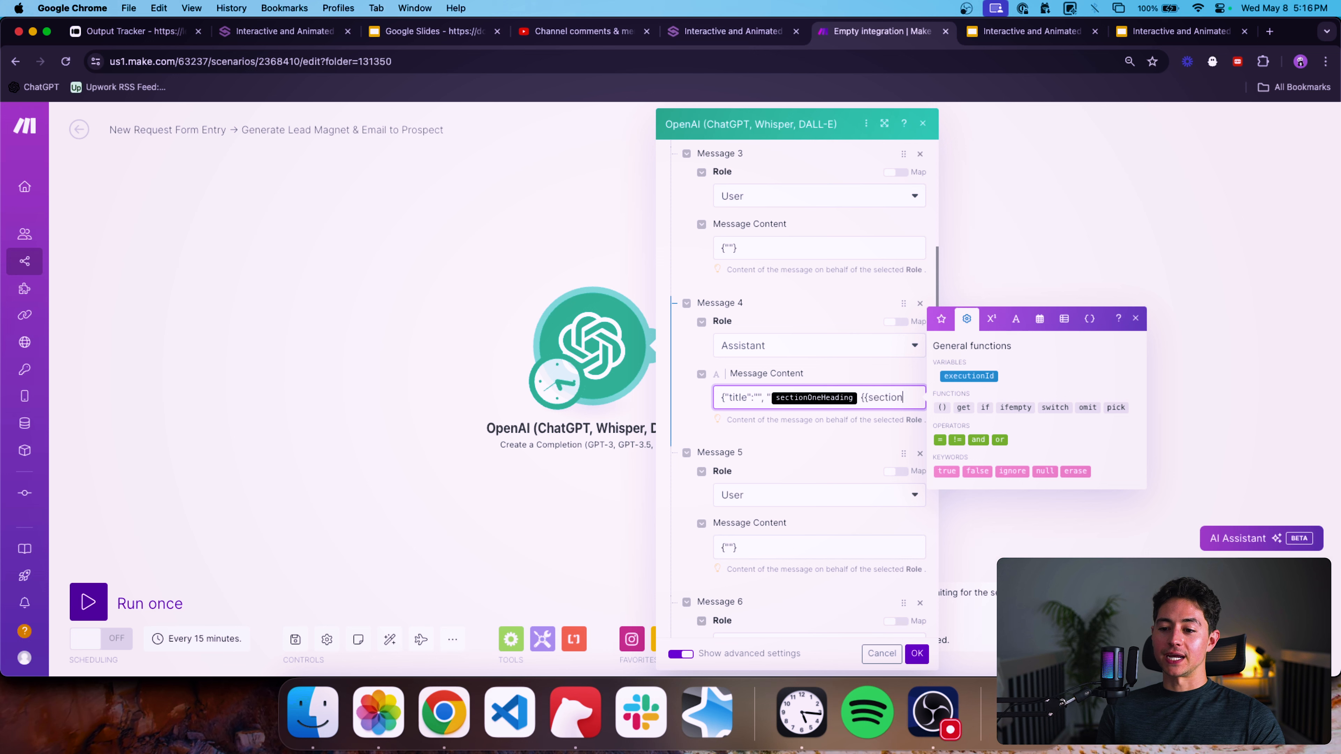
{"action": "type", "text": "OneHeading}}"}
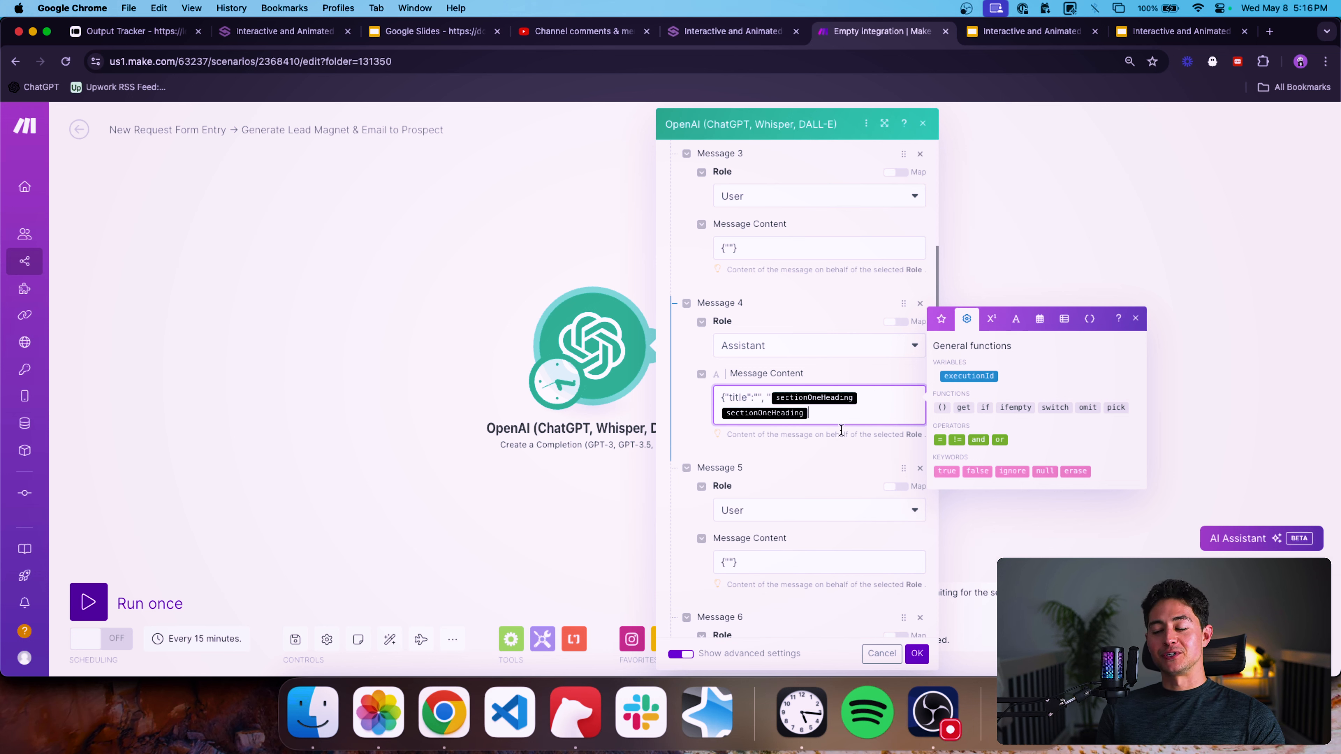
{"action": "key", "text": "BackSpace"}
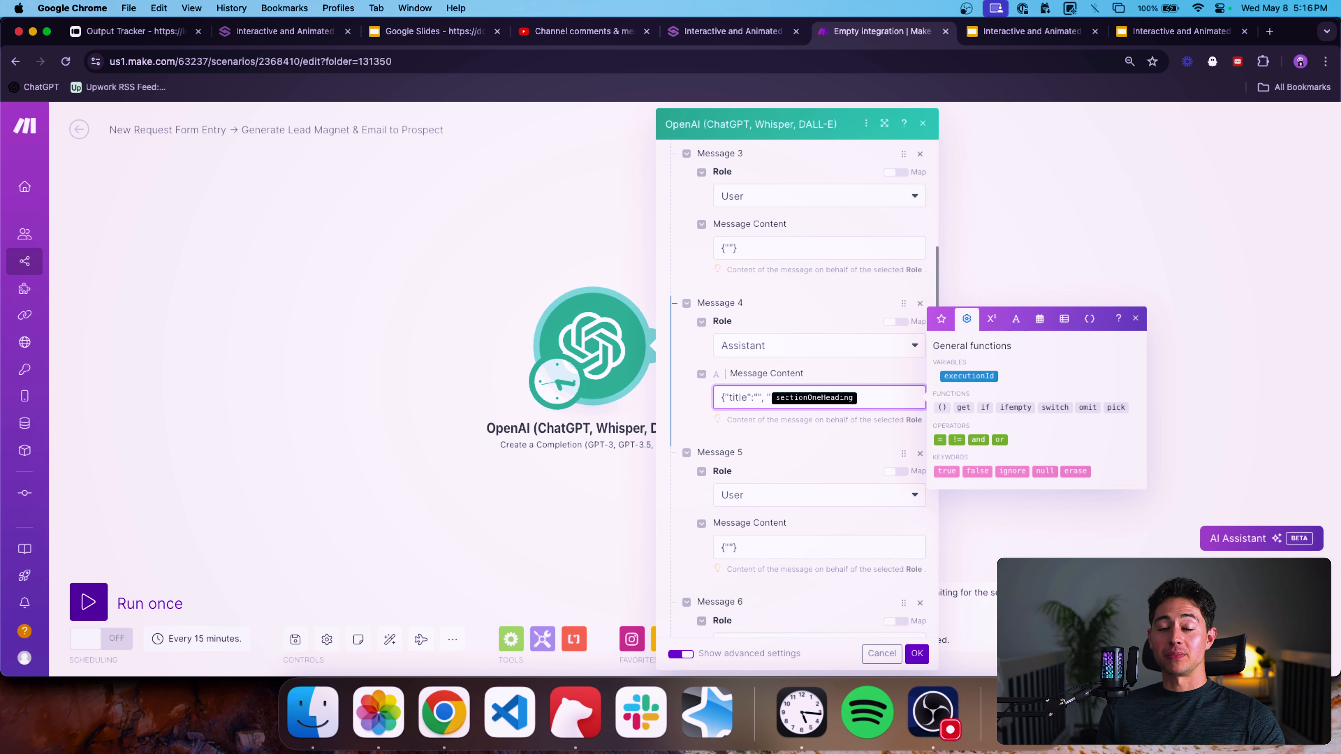
{"action": "key", "text": "BackSpace"}
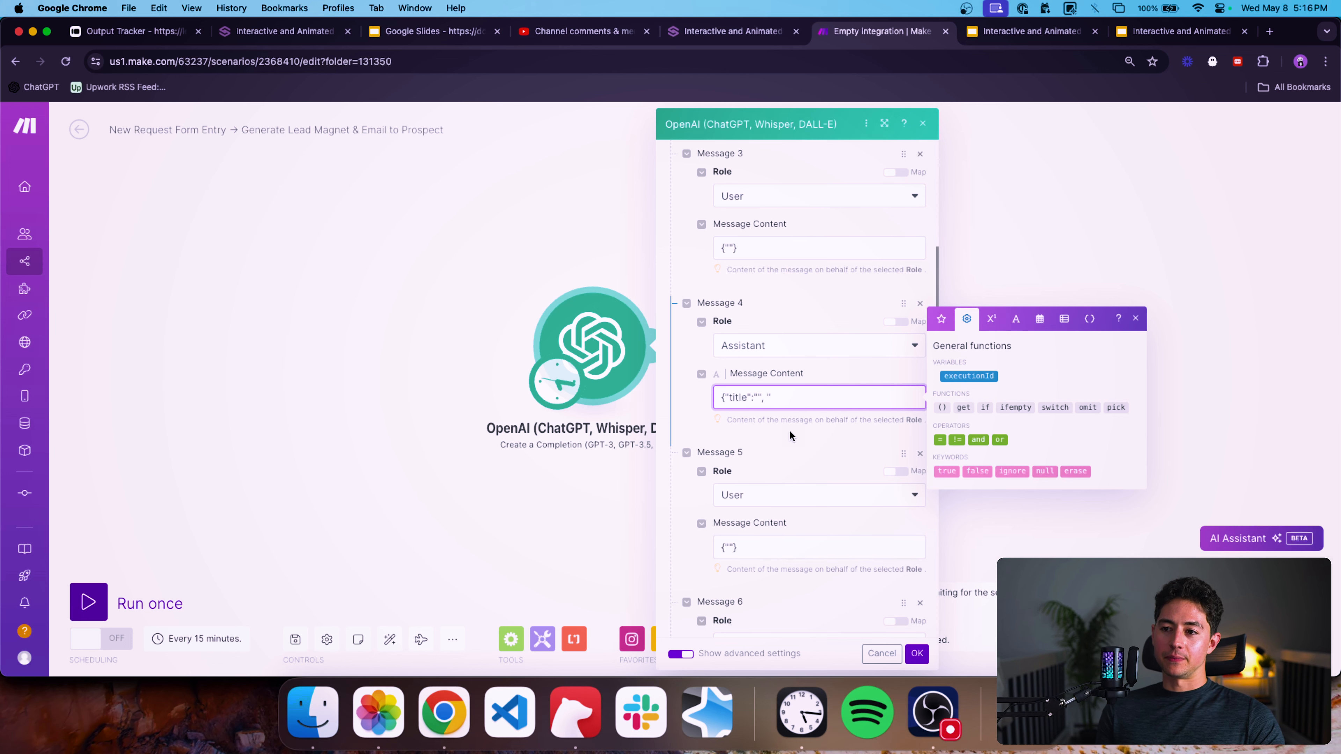
{"action": "key", "text": "ctrl+Tab"}
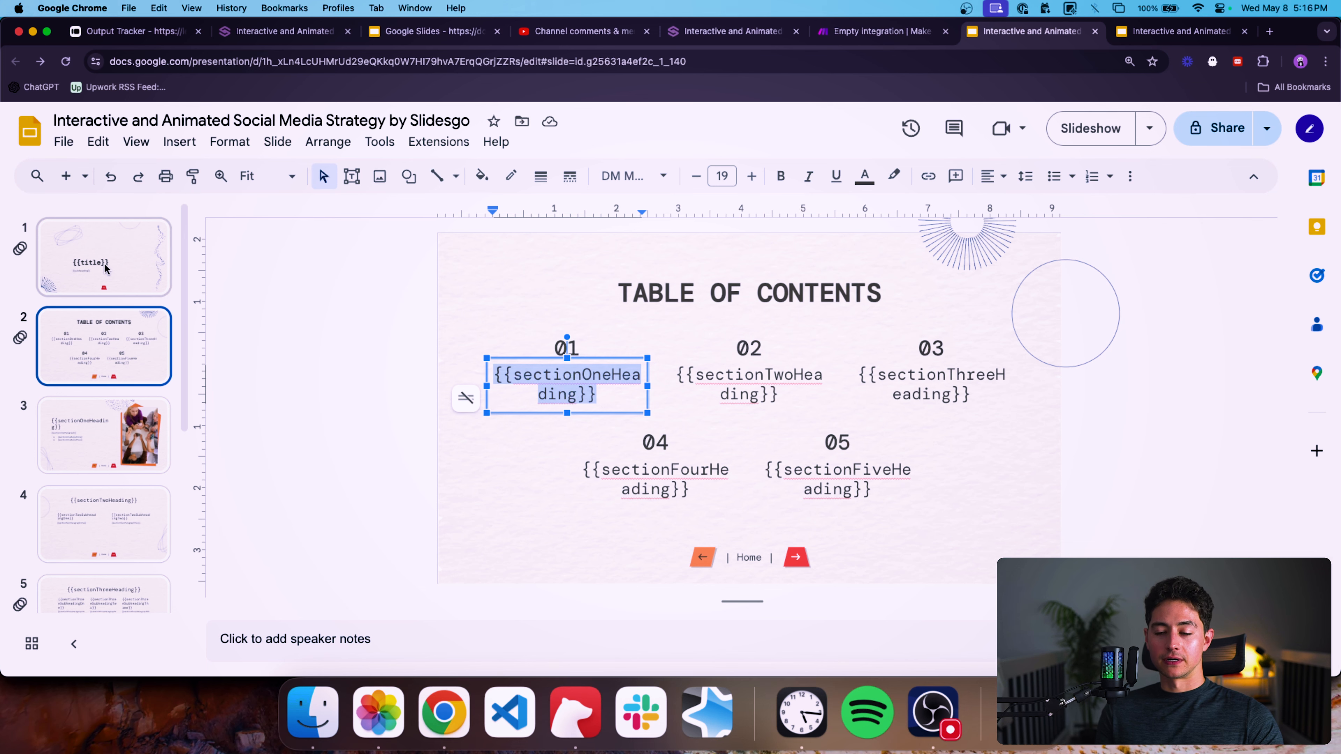
{"action": "left_click", "coordinate": [877, 31]}
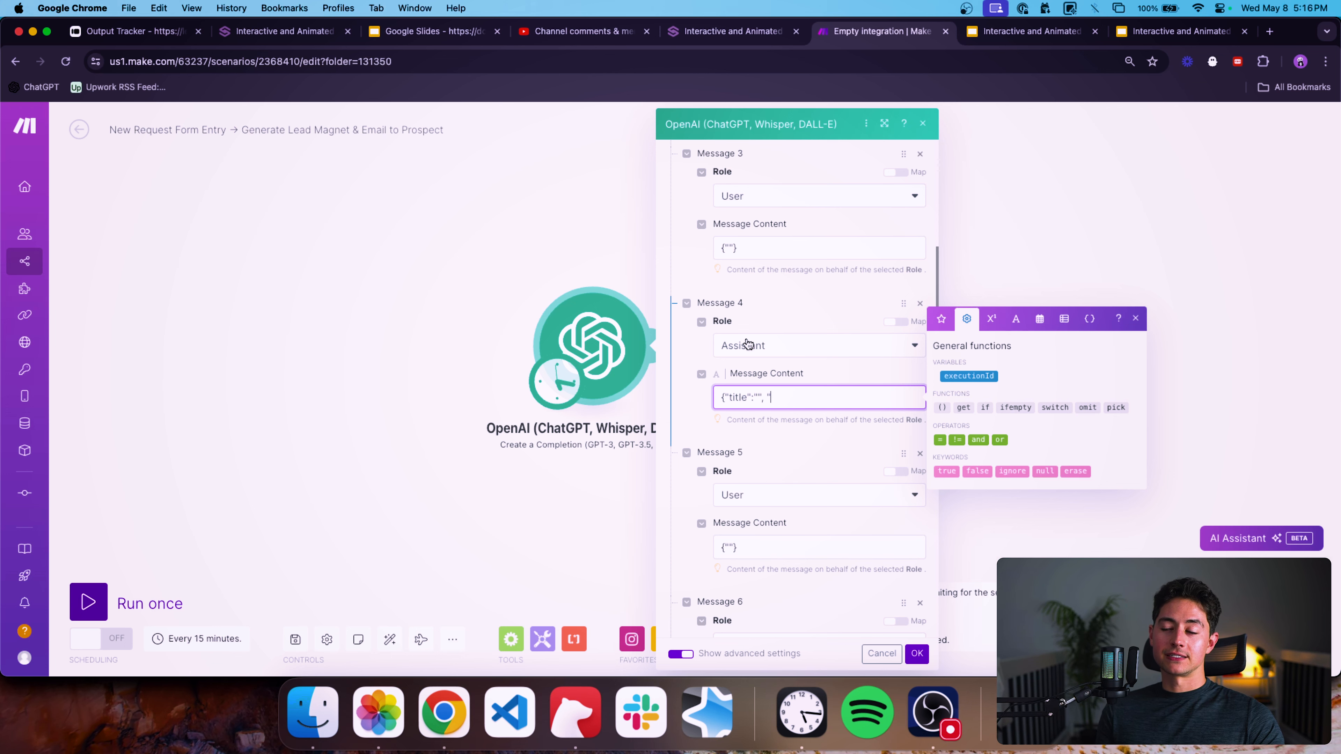
{"action": "key", "text": "ctrl+Tab"}
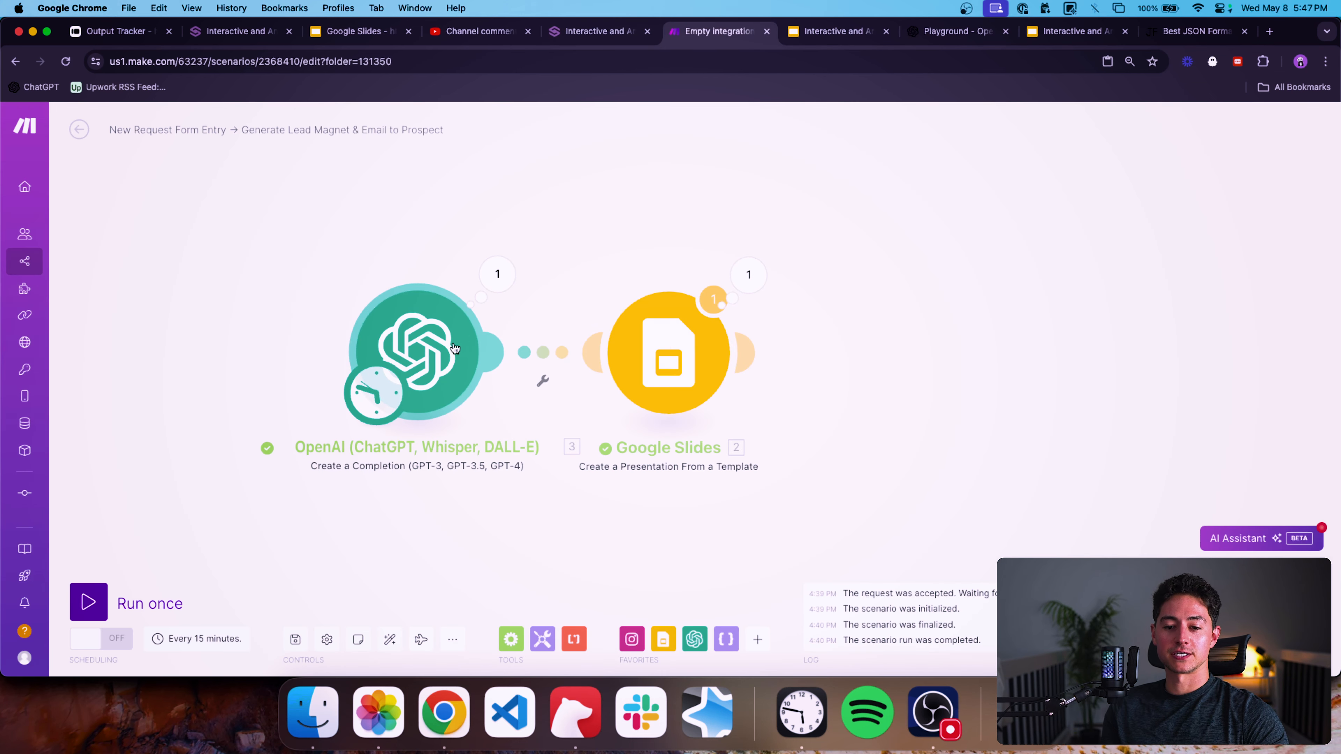
Open the OpenAI module and review its model settings and the system and user messages.
{"action": "left_click", "coordinate": [454, 349]}
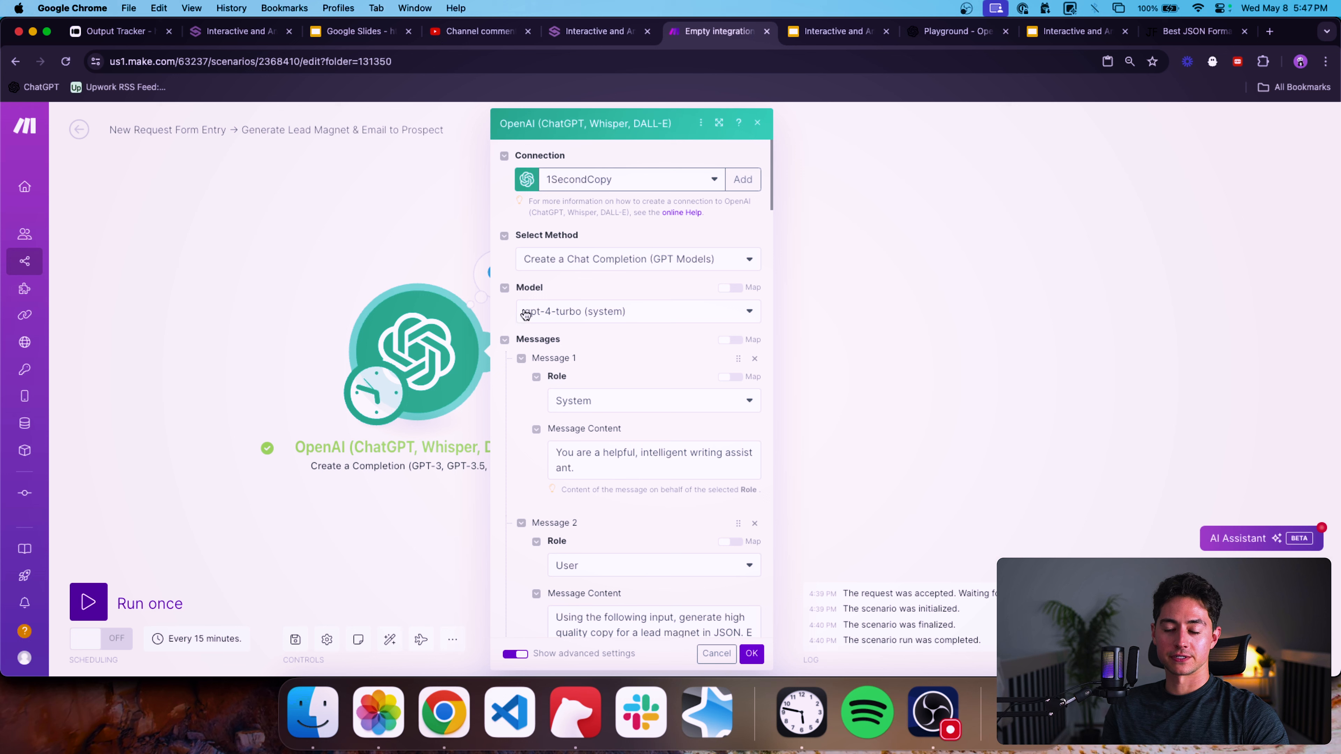
{"action": "scroll", "coordinate": [525, 315], "scroll_direction": "down", "scroll_amount": 5}
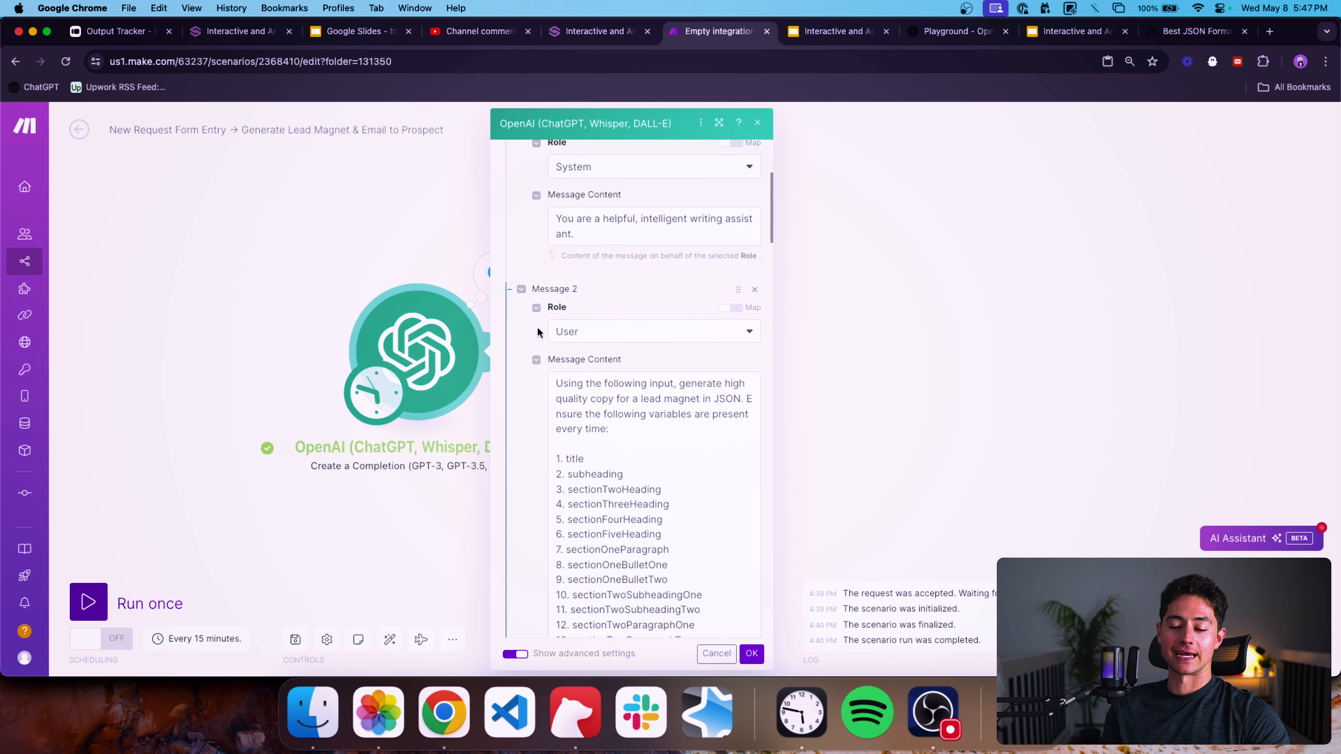
{"action": "scroll", "coordinate": [538, 331], "scroll_direction": "up", "scroll_amount": 5}
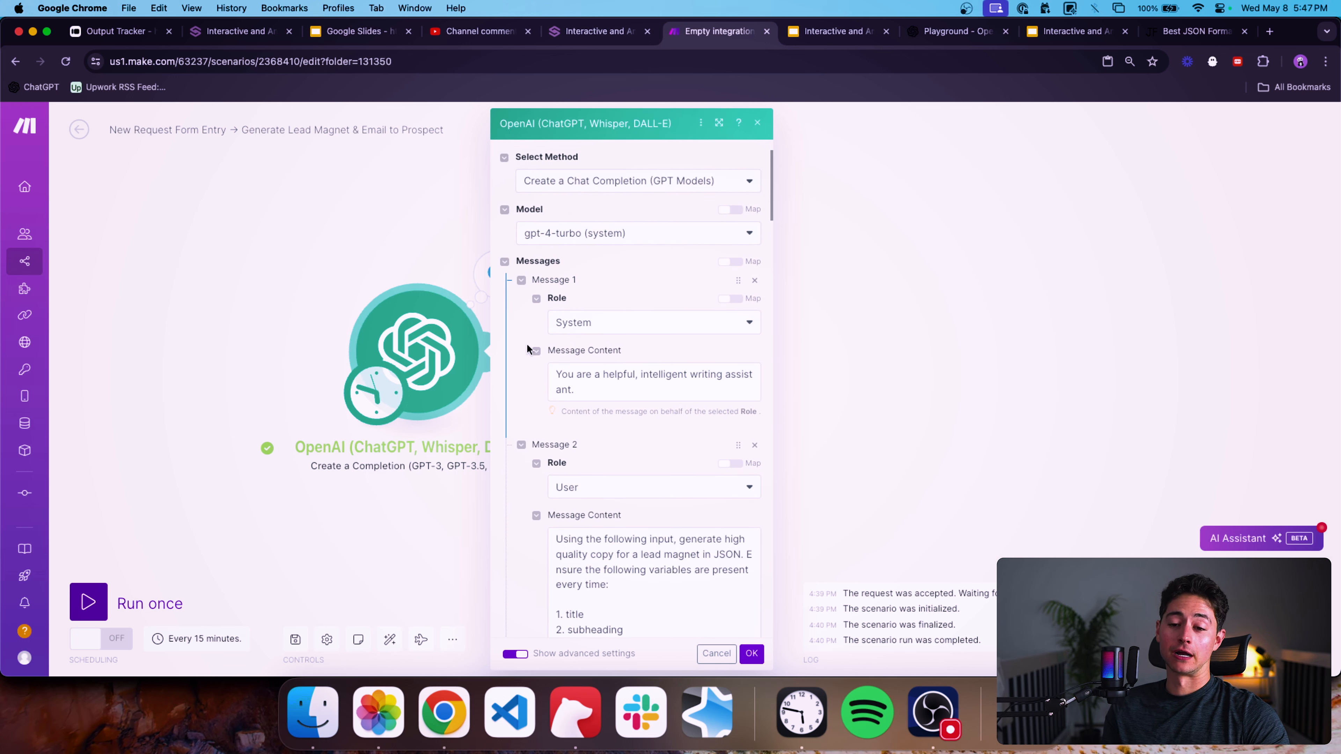
{"action": "scroll", "coordinate": [528, 349], "scroll_direction": "down", "scroll_amount": 13}
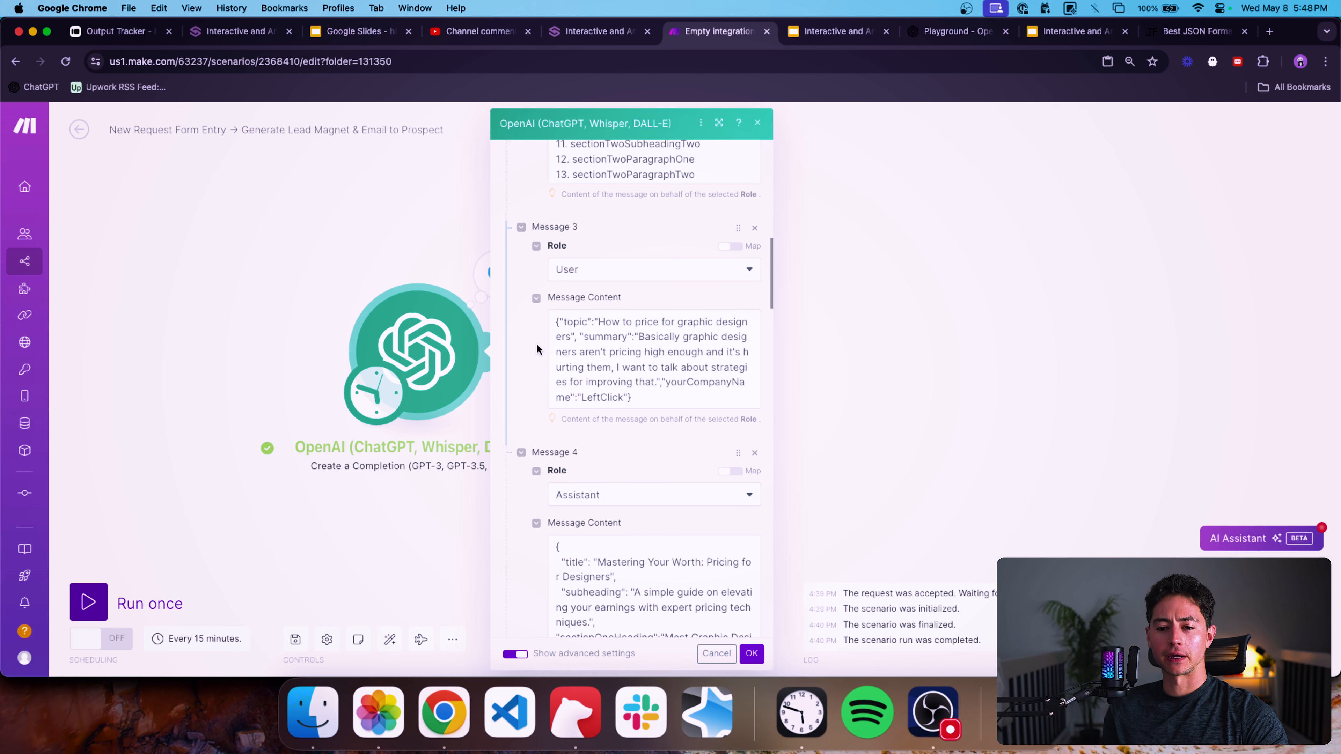
{"action": "scroll", "coordinate": [545, 348], "scroll_direction": "up", "scroll_amount": 1}
{"action": "scroll", "coordinate": [545, 345], "scroll_direction": "up", "scroll_amount": 2}
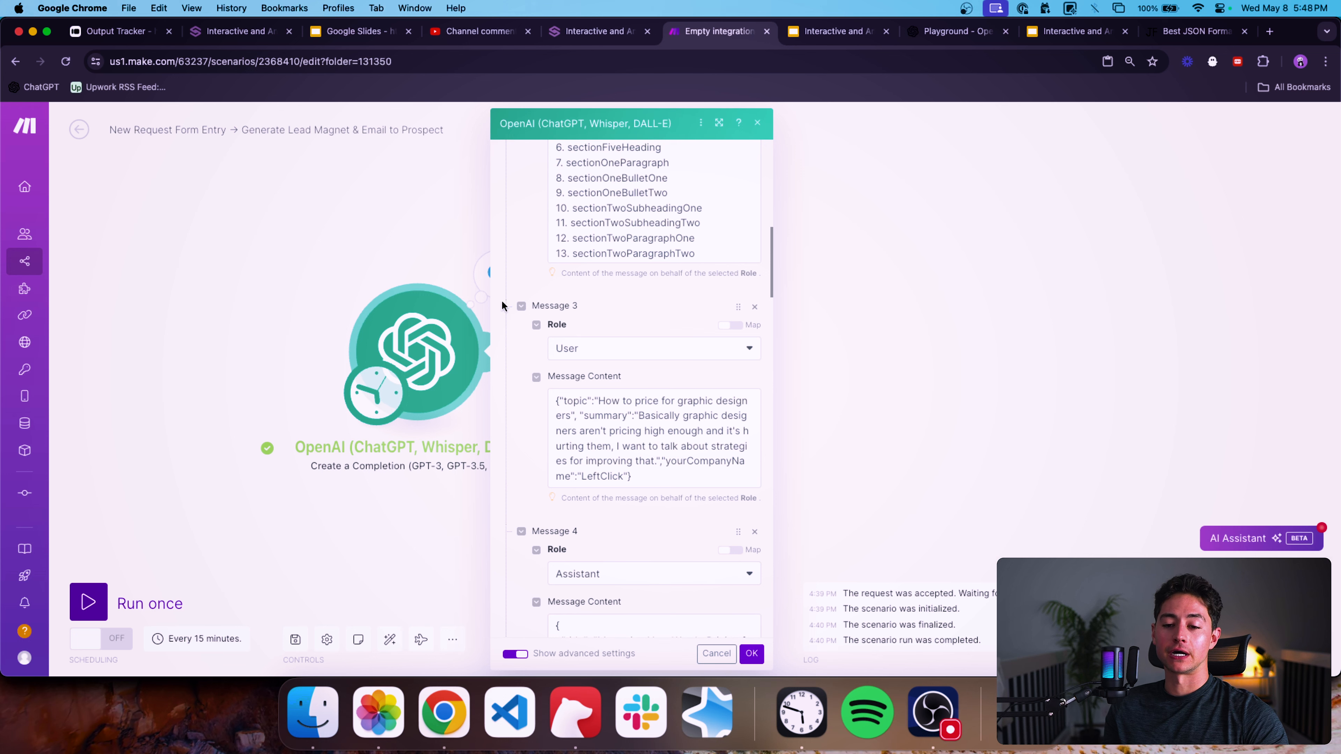
{"action": "scroll", "coordinate": [515, 292], "scroll_direction": "up", "scroll_amount": 2}
{"action": "scroll", "coordinate": [517, 296], "scroll_direction": "up", "scroll_amount": 5}
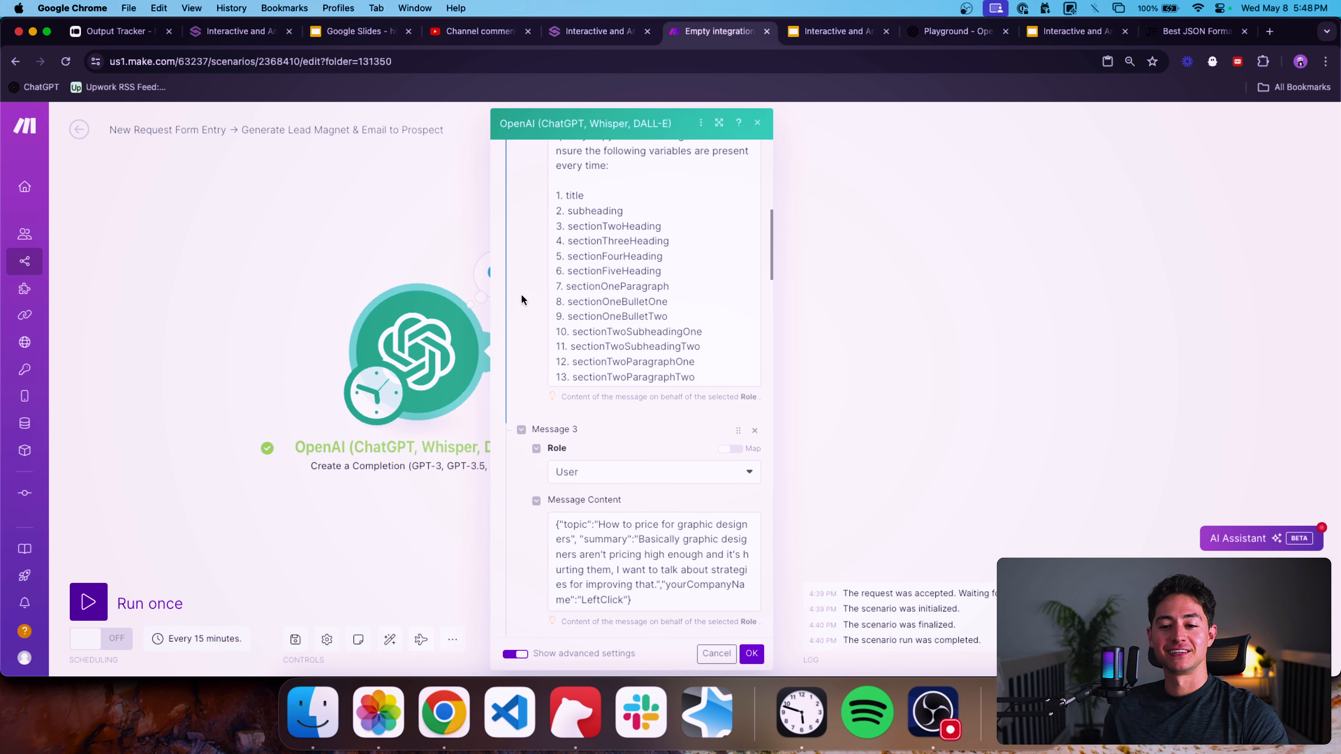
{"action": "scroll", "coordinate": [522, 315], "scroll_direction": "up", "scroll_amount": 2}
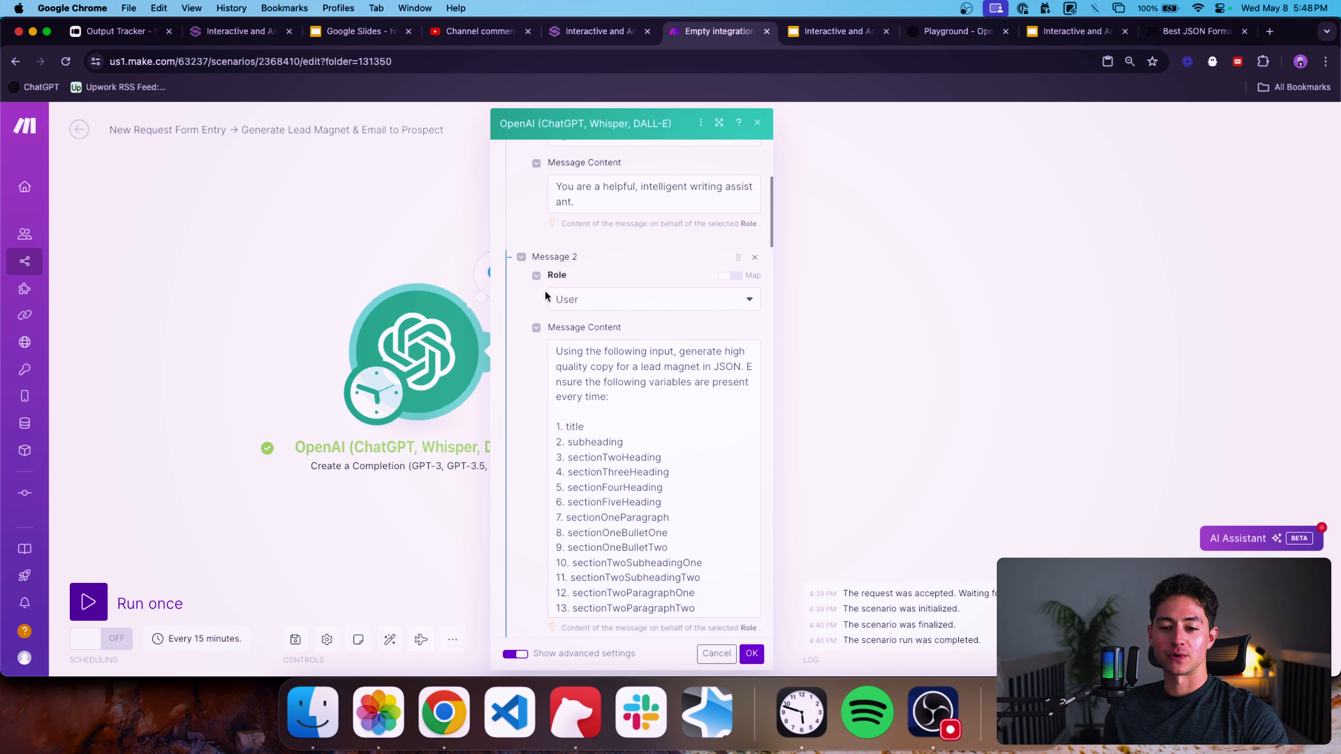
{"action": "scroll", "coordinate": [521, 264], "scroll_direction": "up", "scroll_amount": 1}
{"action": "scroll", "coordinate": [522, 264], "scroll_direction": "down", "scroll_amount": 3}
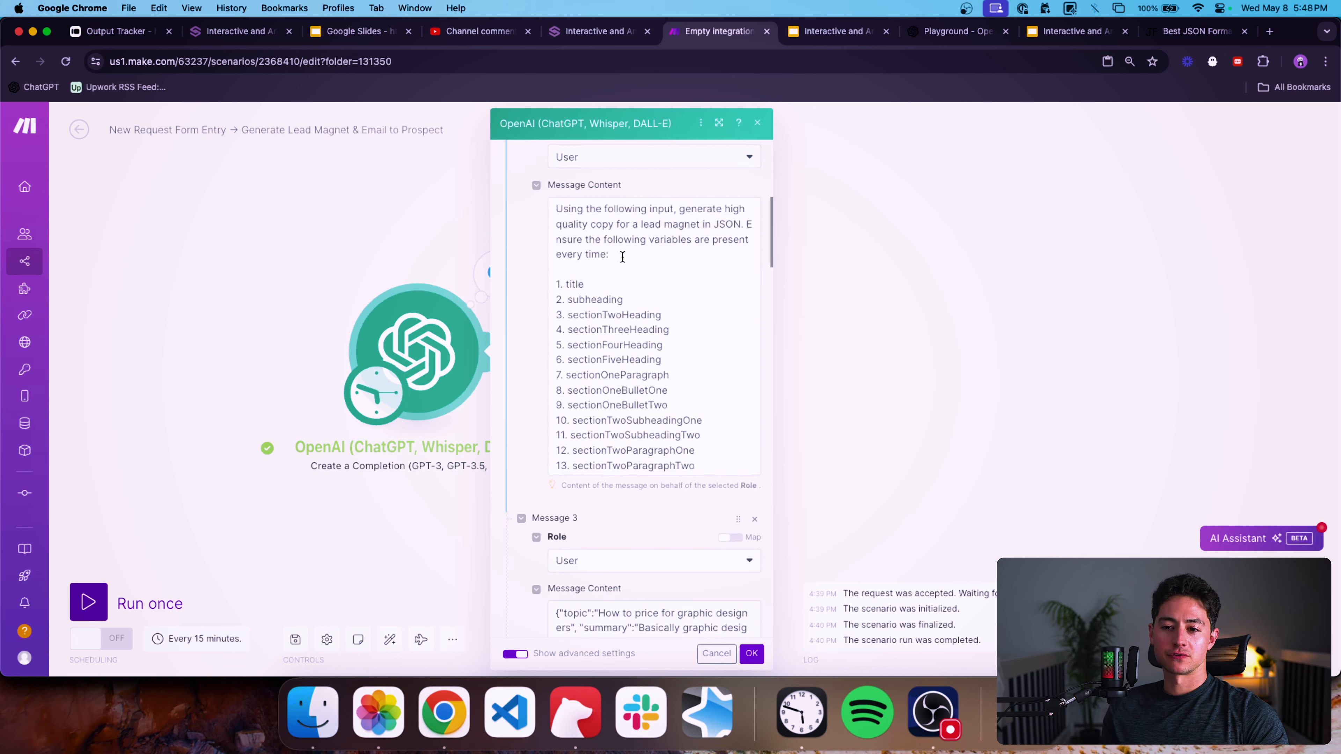
Examine the variable list in Message 2's content and the example input in Message 3.
{"action": "left_click_drag", "start_coordinate": [623, 257], "coordinate": [547, 213]}
{"action": "left_click", "coordinate": [661, 260]}
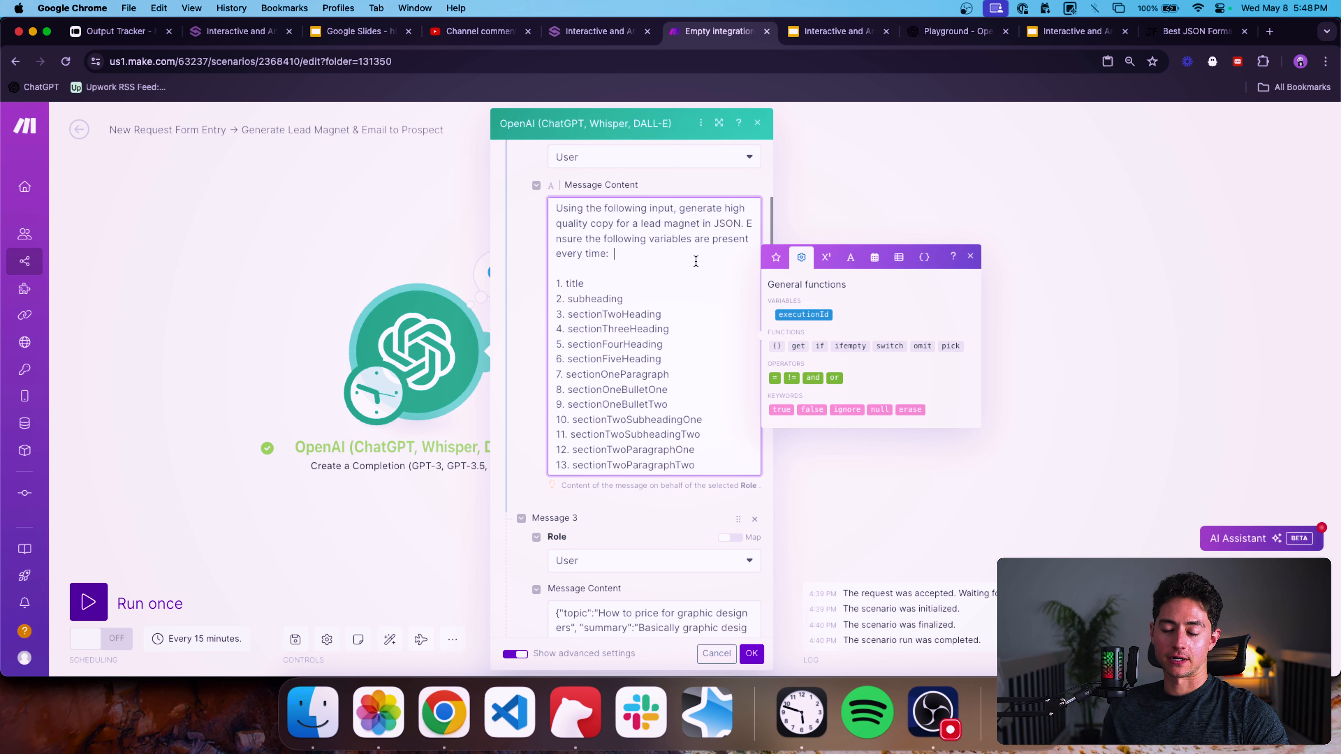
{"action": "scroll", "coordinate": [655, 259], "scroll_direction": "down", "scroll_amount": 1}
{"action": "scroll", "coordinate": [622, 254], "scroll_direction": "down", "scroll_amount": 1}
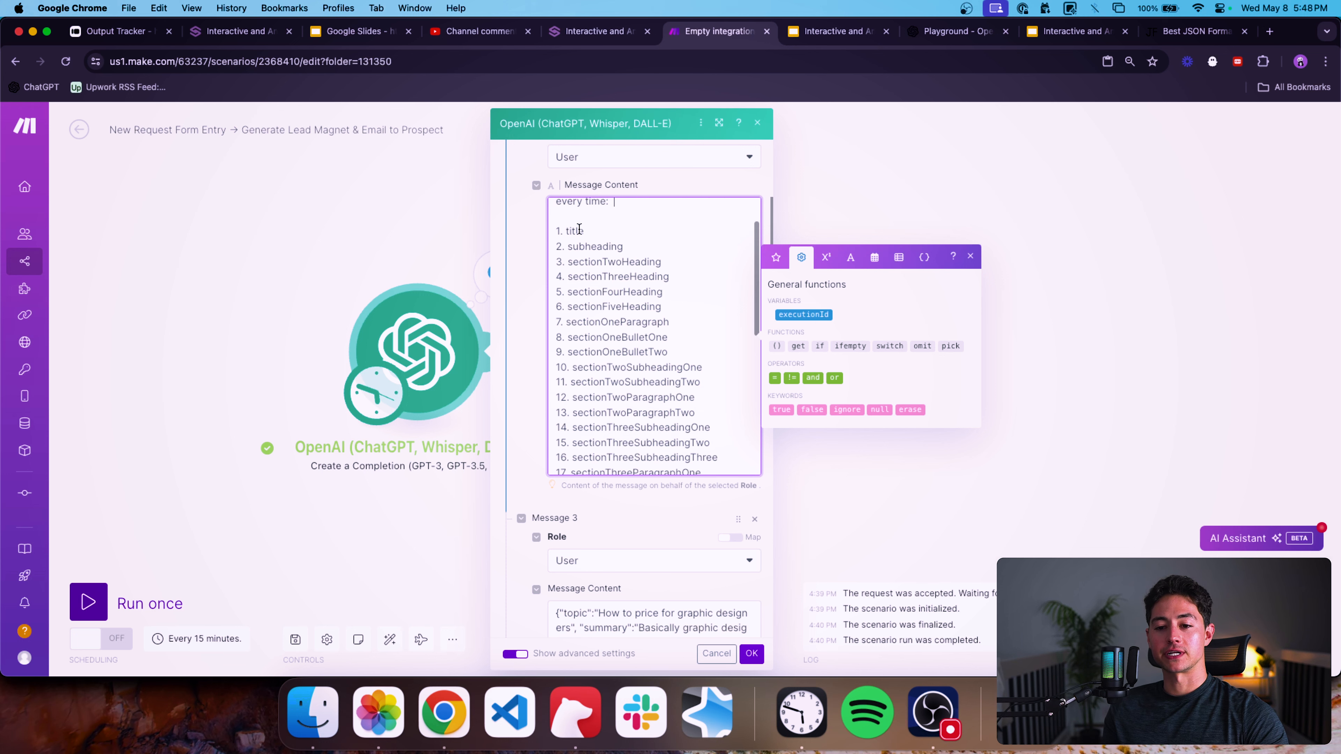
{"action": "triple_click", "coordinate": [577, 229]}
{"action": "scroll", "coordinate": [623, 287], "scroll_direction": "down", "scroll_amount": 4}
{"action": "scroll", "coordinate": [662, 350], "scroll_direction": "down", "scroll_amount": 3}
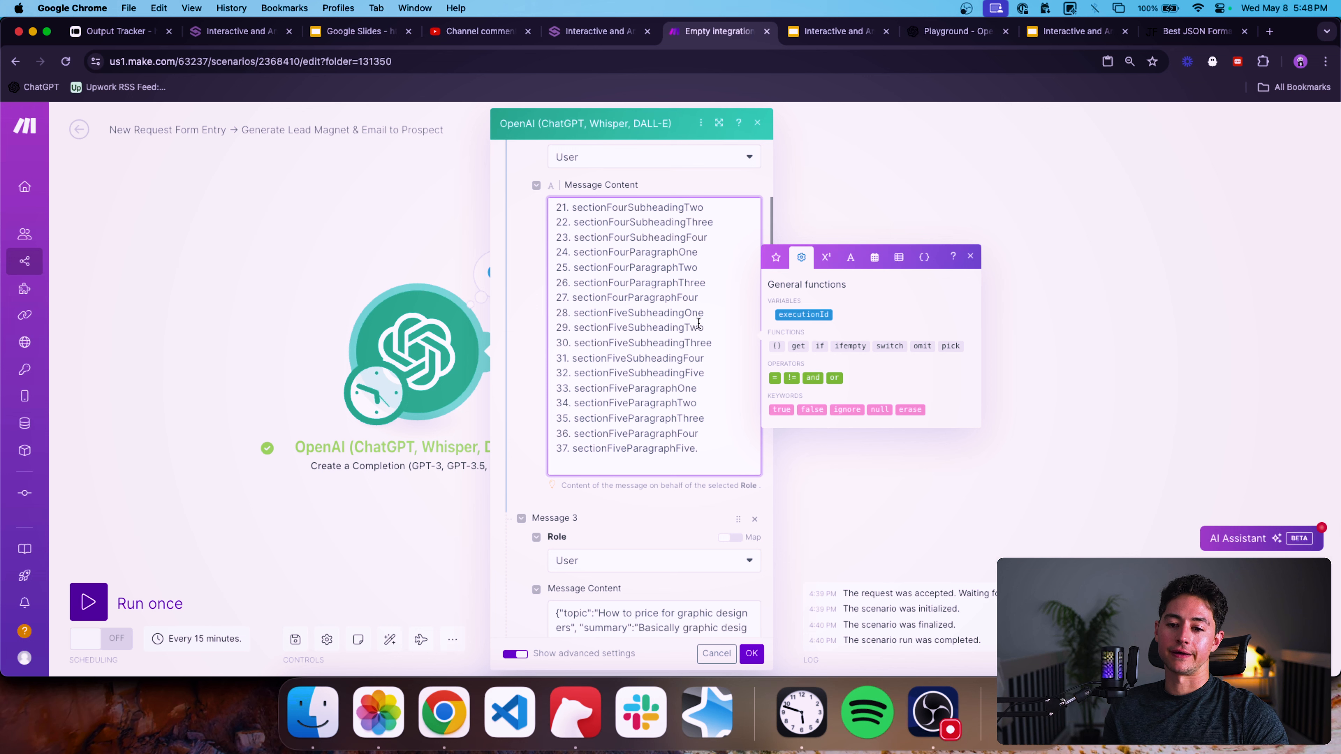
{"action": "triple_click", "coordinate": [645, 286]}
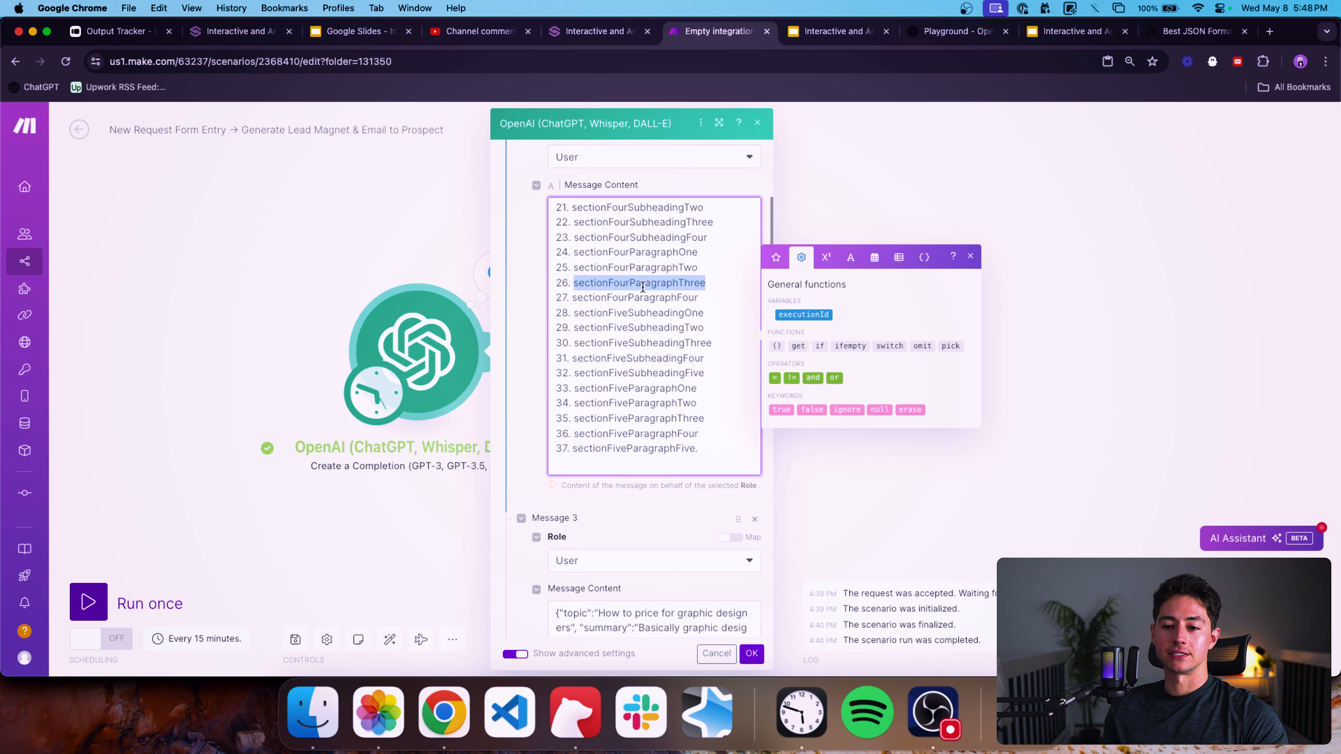
{"action": "triple_click", "coordinate": [662, 384]}
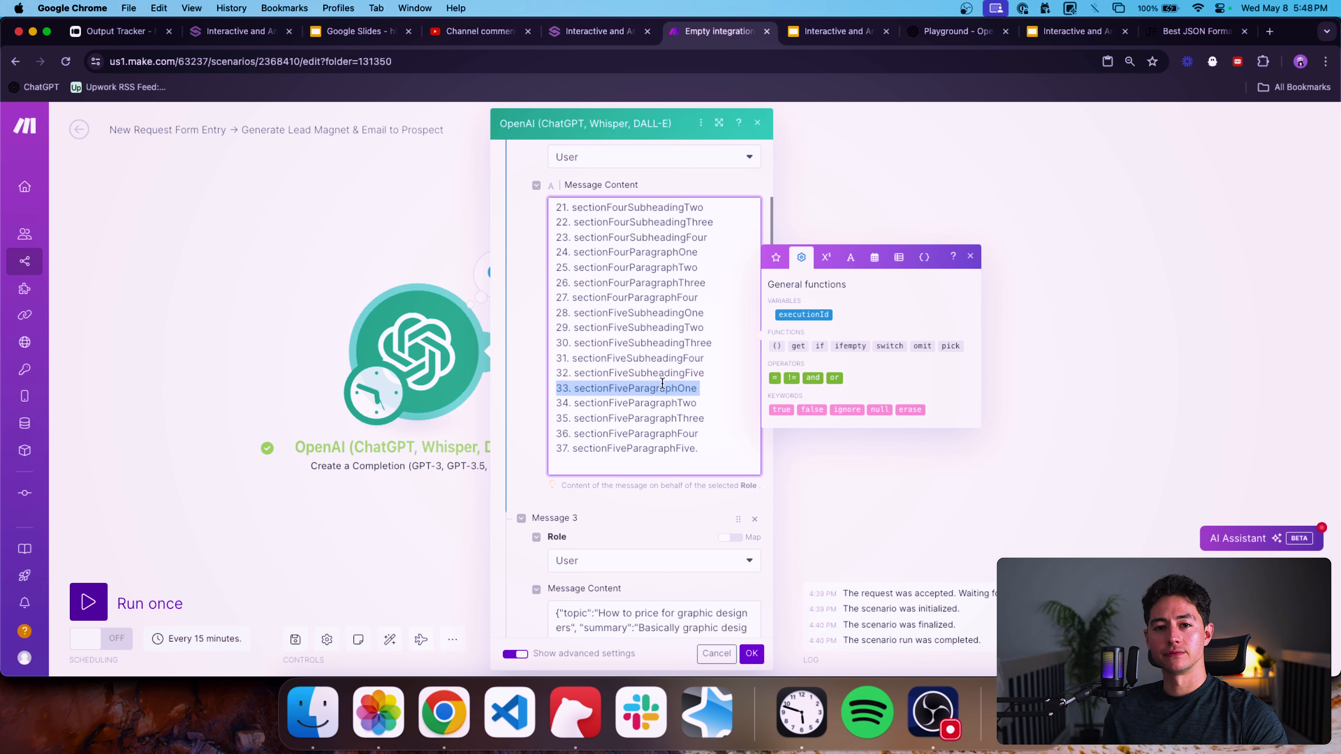
{"action": "left_click", "coordinate": [529, 360]}
{"action": "left_click", "coordinate": [635, 460]}
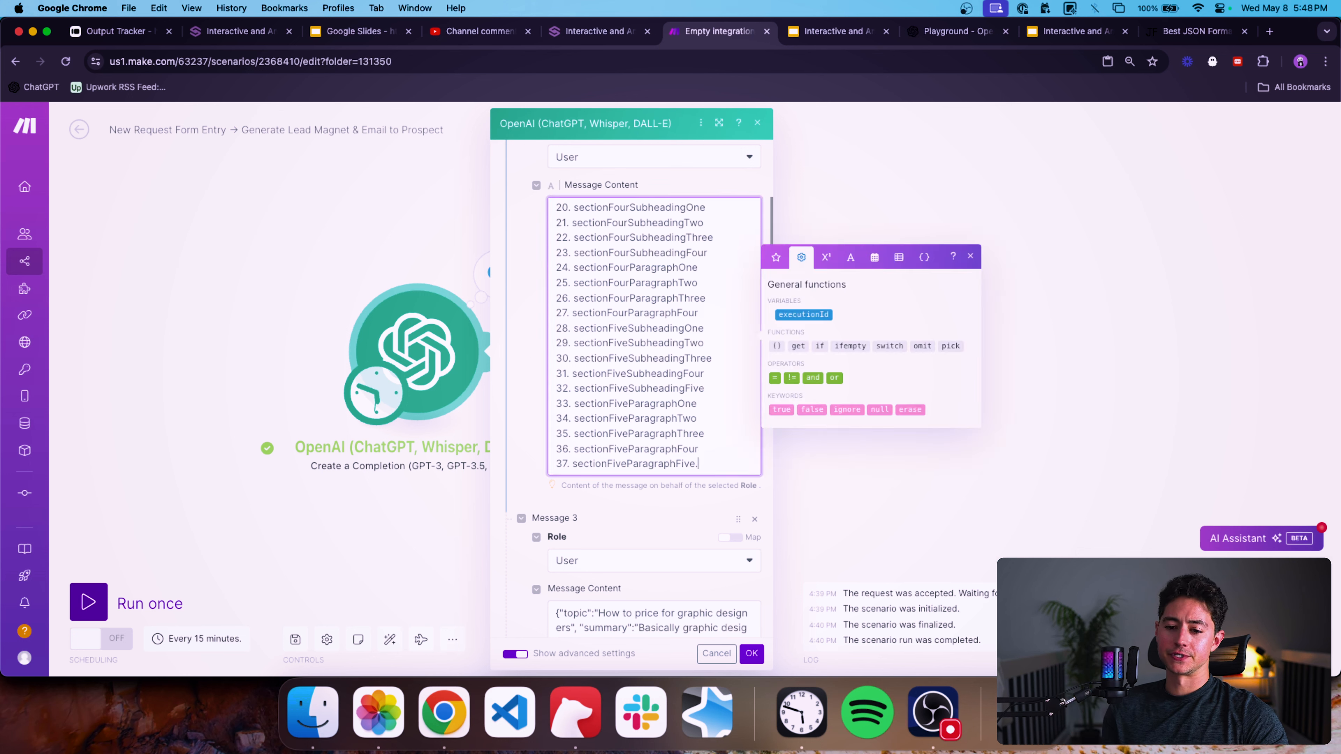
{"action": "scroll", "coordinate": [599, 371], "scroll_direction": "up", "scroll_amount": 10}
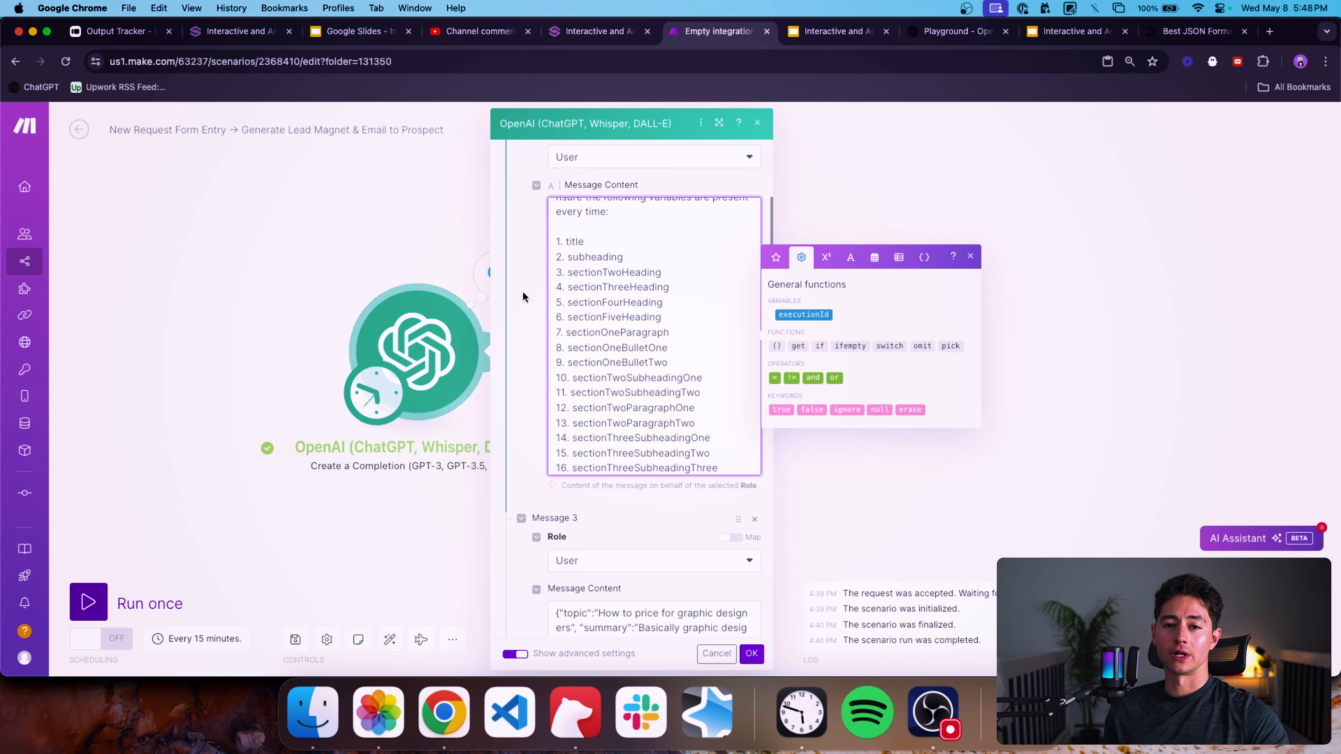
{"action": "scroll", "coordinate": [523, 297], "scroll_direction": "down", "scroll_amount": 5}
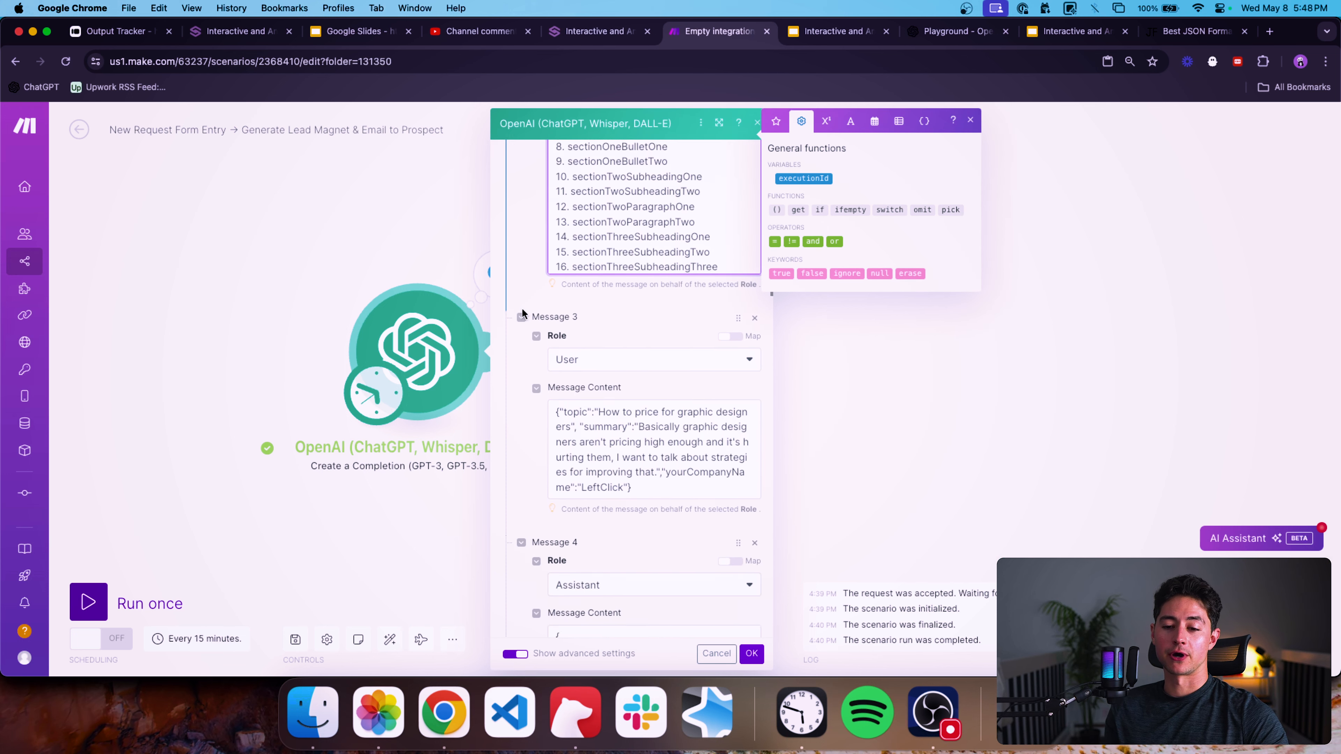
{"action": "scroll", "coordinate": [522, 312], "scroll_direction": "down", "scroll_amount": 3}
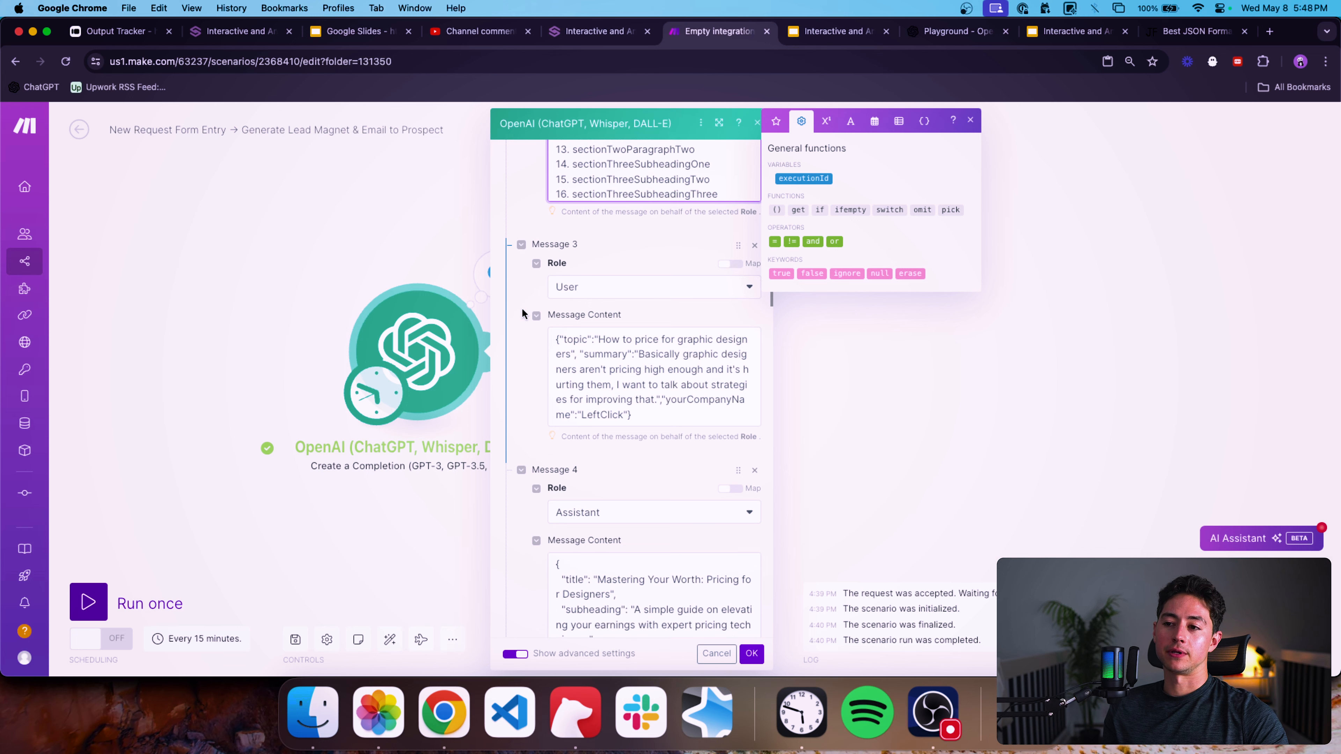
{"action": "scroll", "coordinate": [521, 307], "scroll_direction": "down", "scroll_amount": 2}
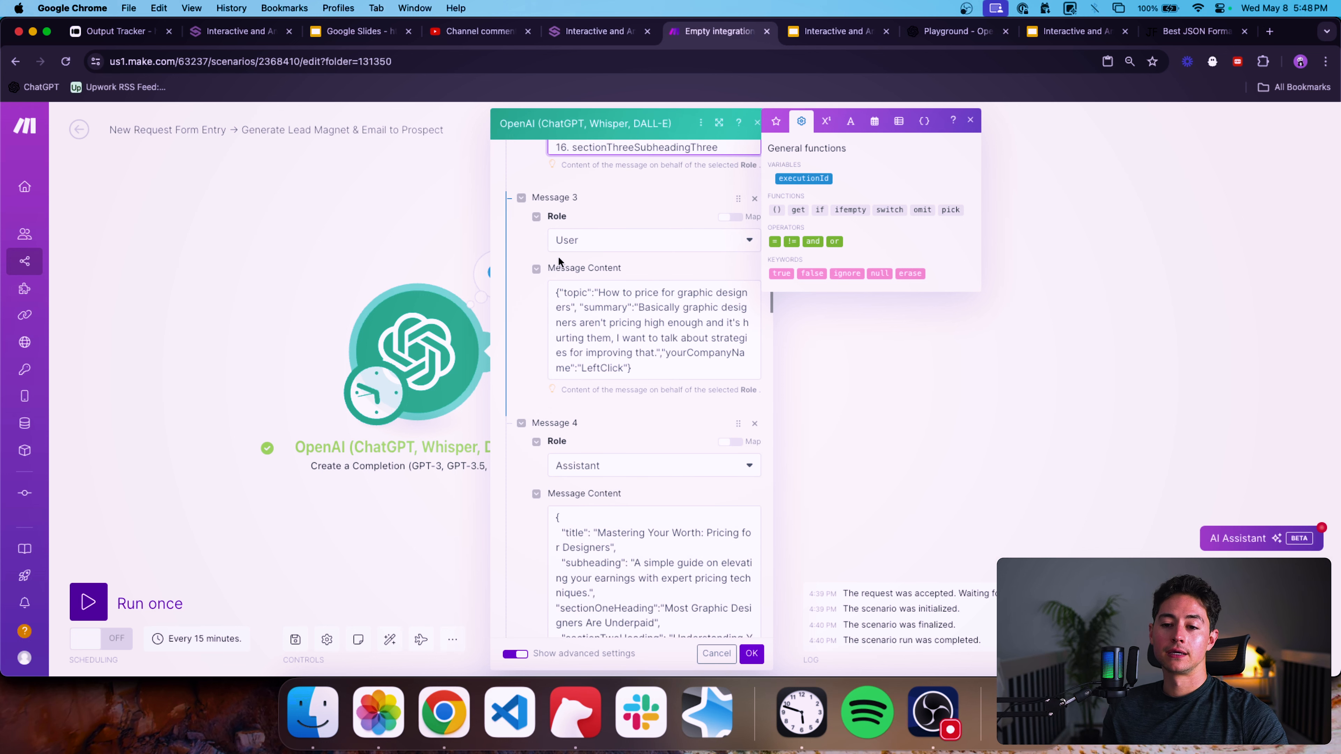
{"action": "left_click_drag", "start_coordinate": [673, 363], "coordinate": [559, 284]}
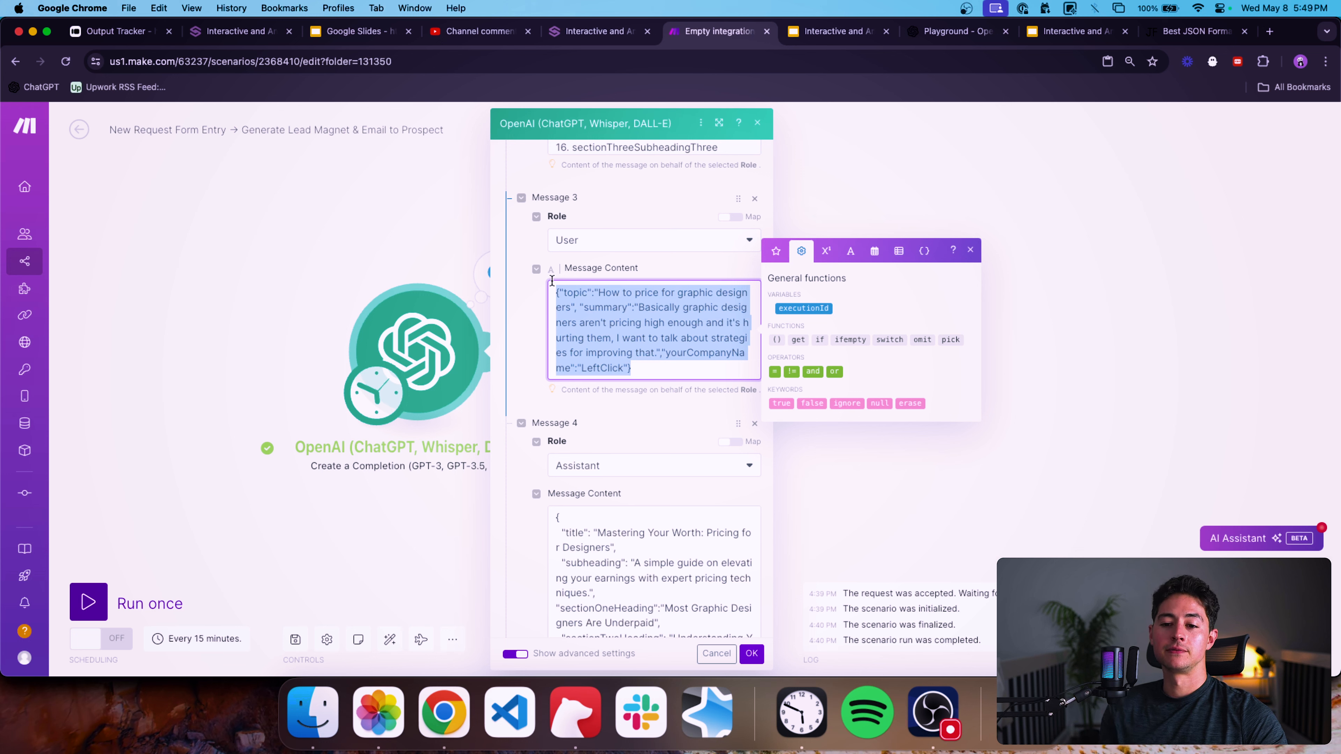
{"action": "left_click", "coordinate": [536, 278]}
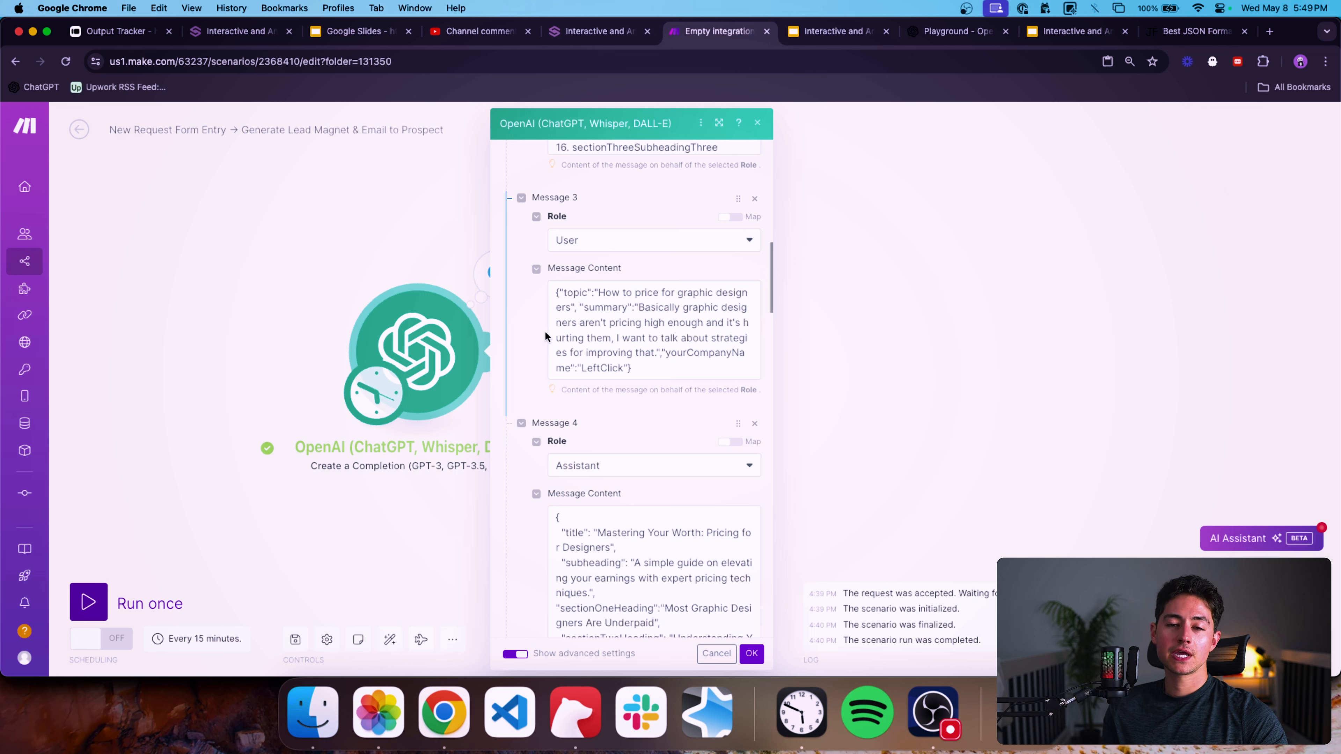
Review the example user inputs and assistant JSON outputs in Messages 3 through 7 of the OpenAI module, then close it.
{"action": "scroll", "coordinate": [535, 317], "scroll_direction": "down", "scroll_amount": 1}
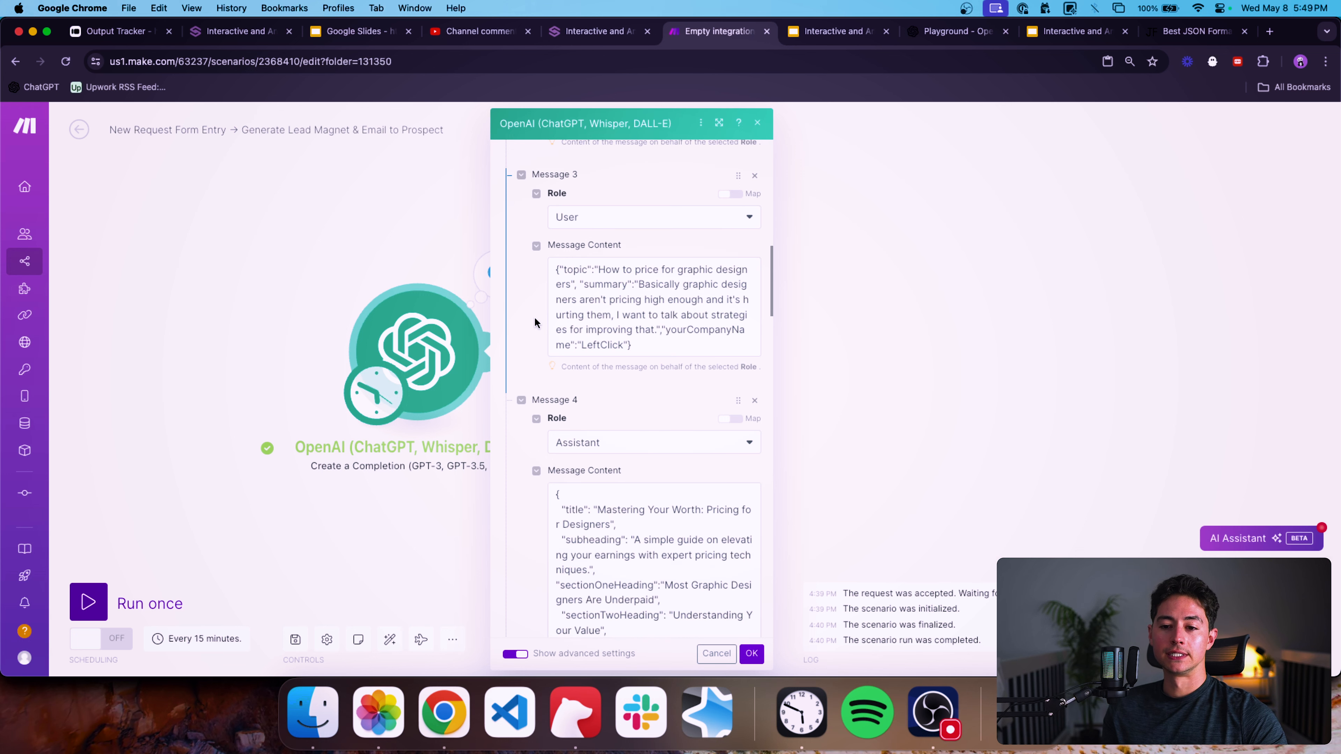
{"action": "left_click_drag", "start_coordinate": [600, 270], "coordinate": [654, 301]}
{"action": "scroll", "coordinate": [623, 292], "scroll_direction": "down", "scroll_amount": 1}
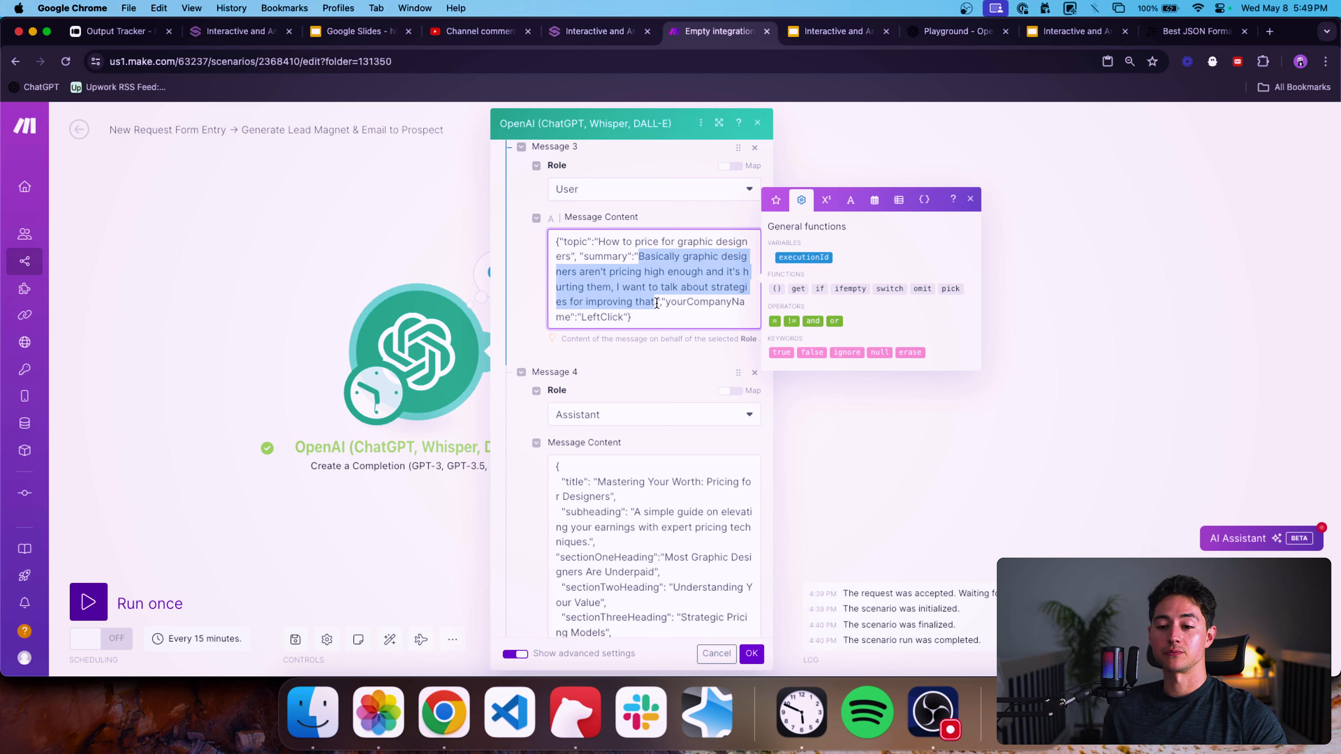
{"action": "left_click", "coordinate": [656, 303]}
{"action": "key", "text": "super+a"}
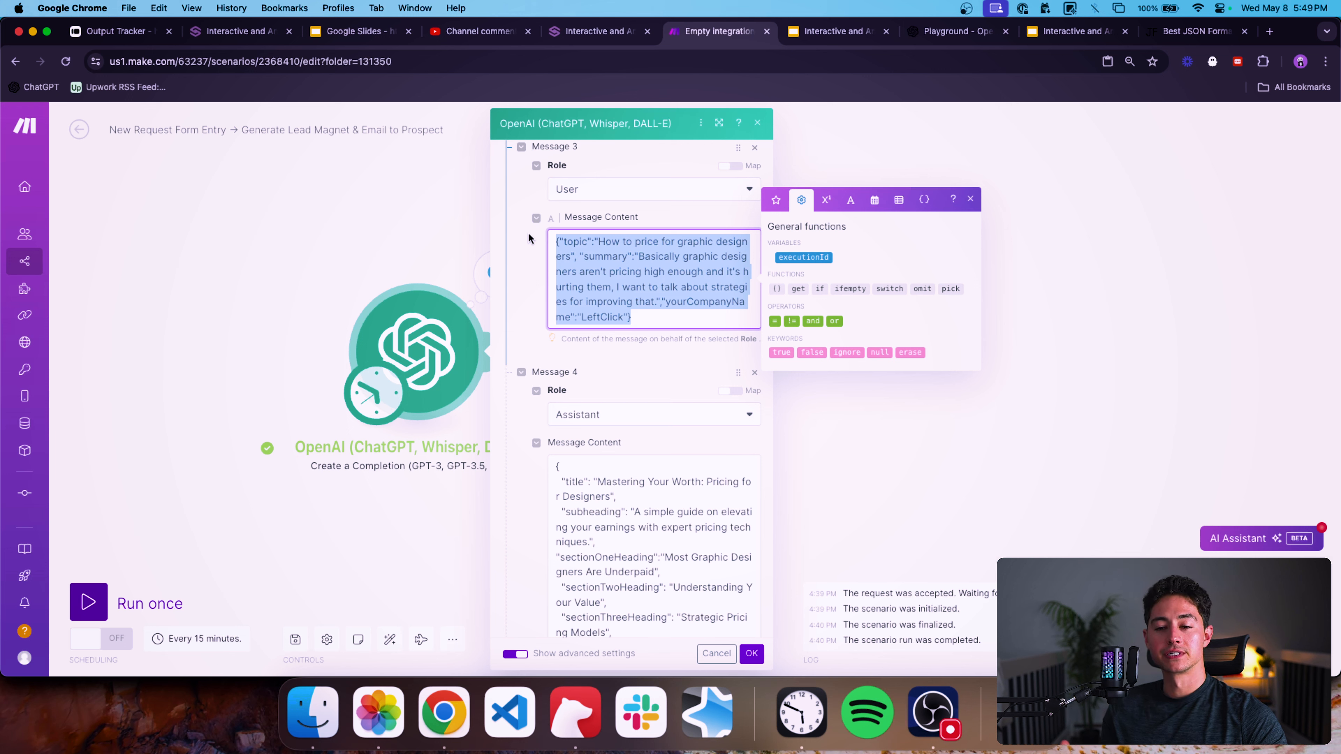
{"action": "scroll", "coordinate": [536, 326], "scroll_direction": "down", "scroll_amount": 5}
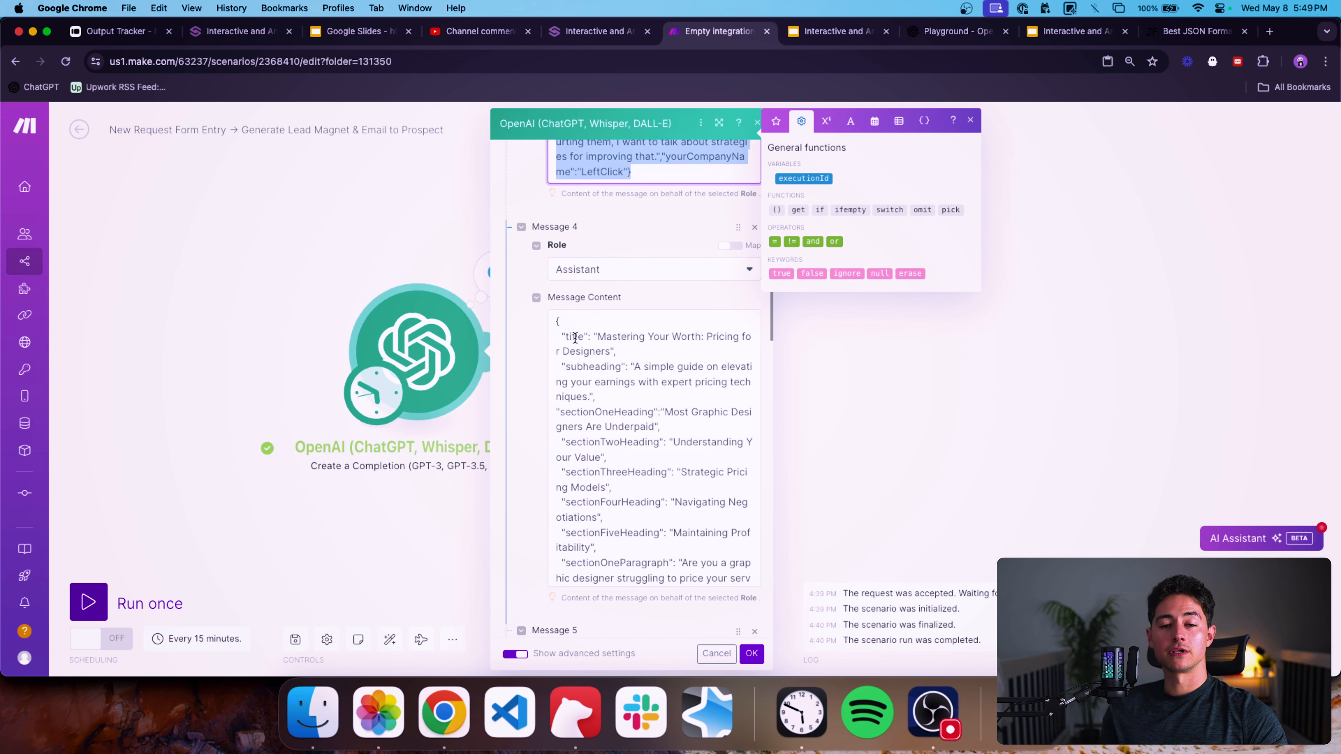
{"action": "double_click", "coordinate": [575, 338]}
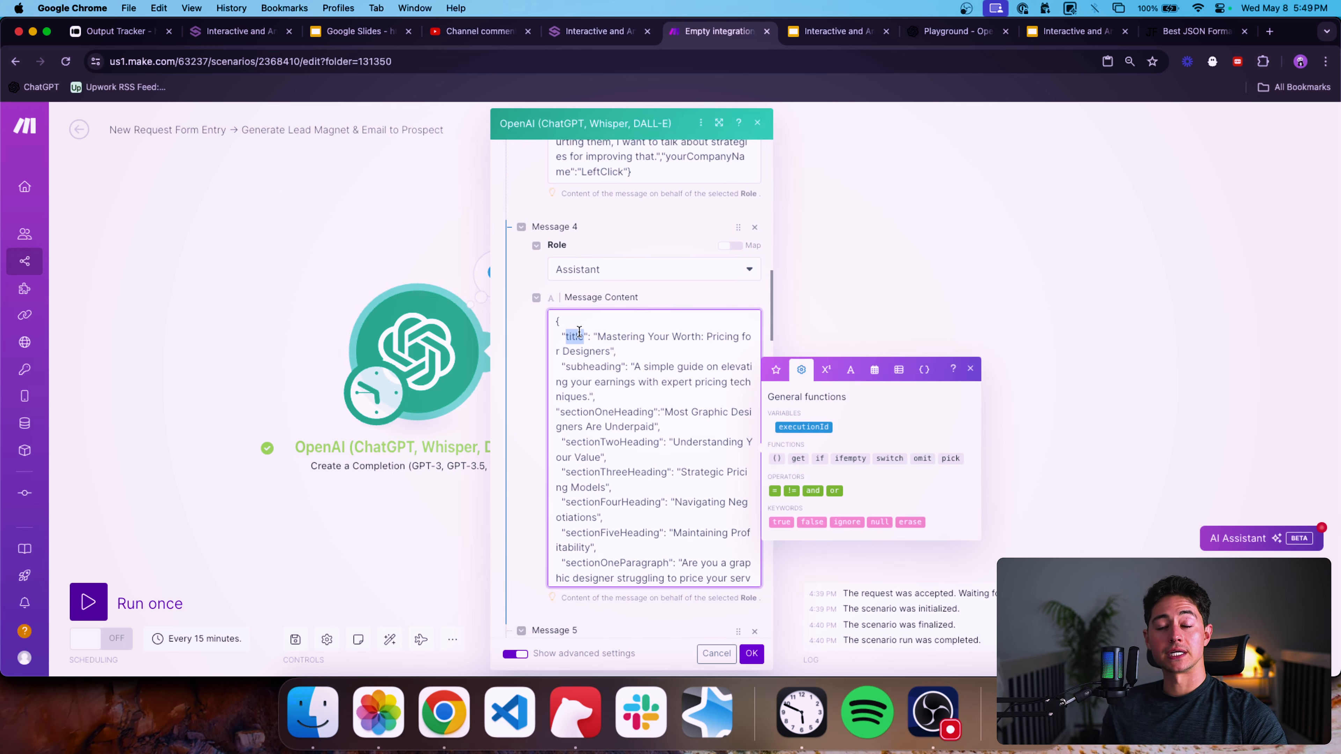
{"action": "scroll", "coordinate": [581, 296], "scroll_direction": "down", "scroll_amount": 10}
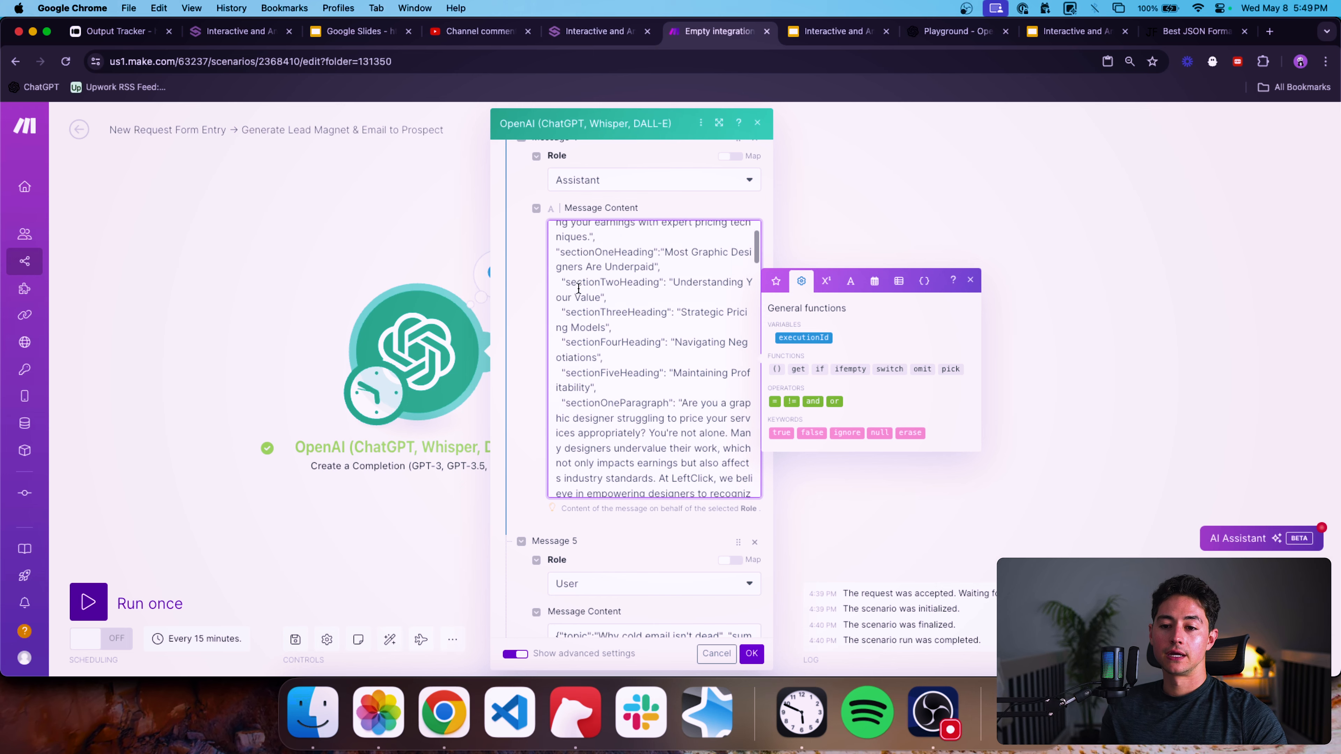
{"action": "scroll", "coordinate": [579, 288], "scroll_direction": "down", "scroll_amount": 15}
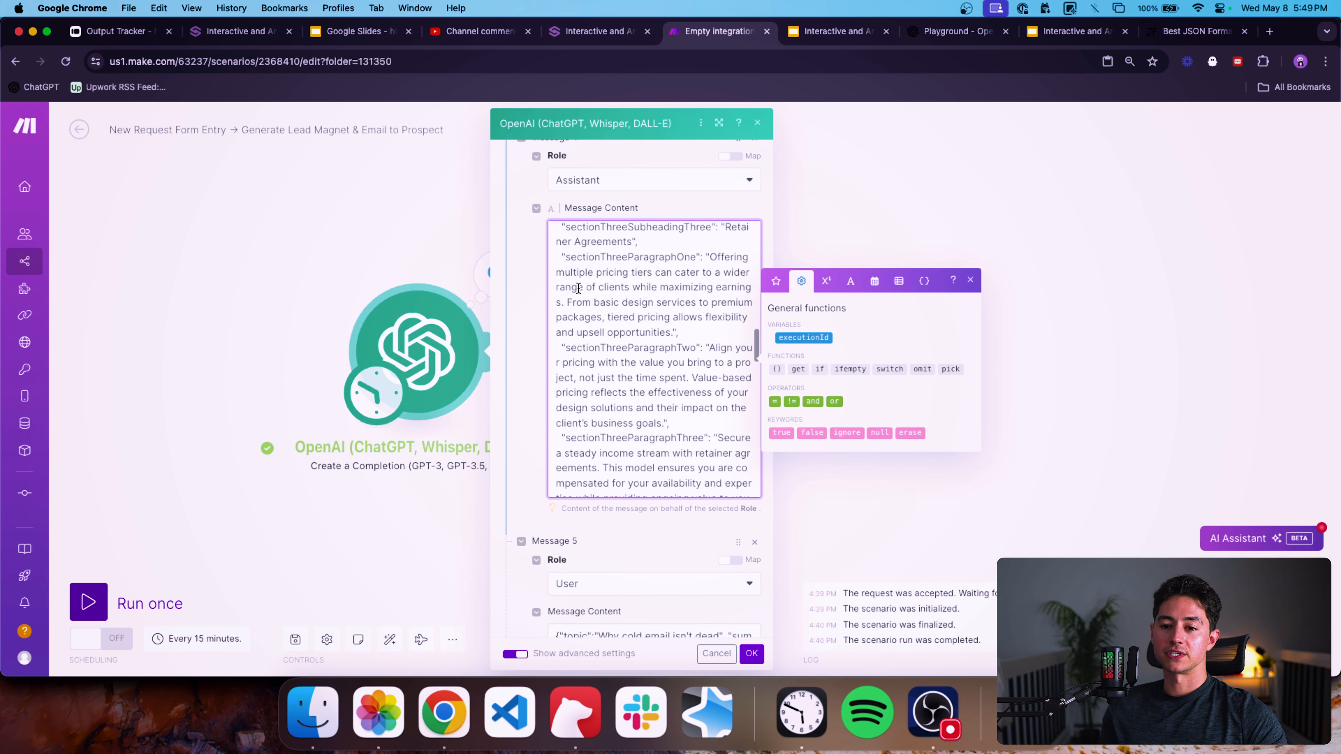
{"action": "scroll", "coordinate": [579, 288], "scroll_direction": "down", "scroll_amount": 10}
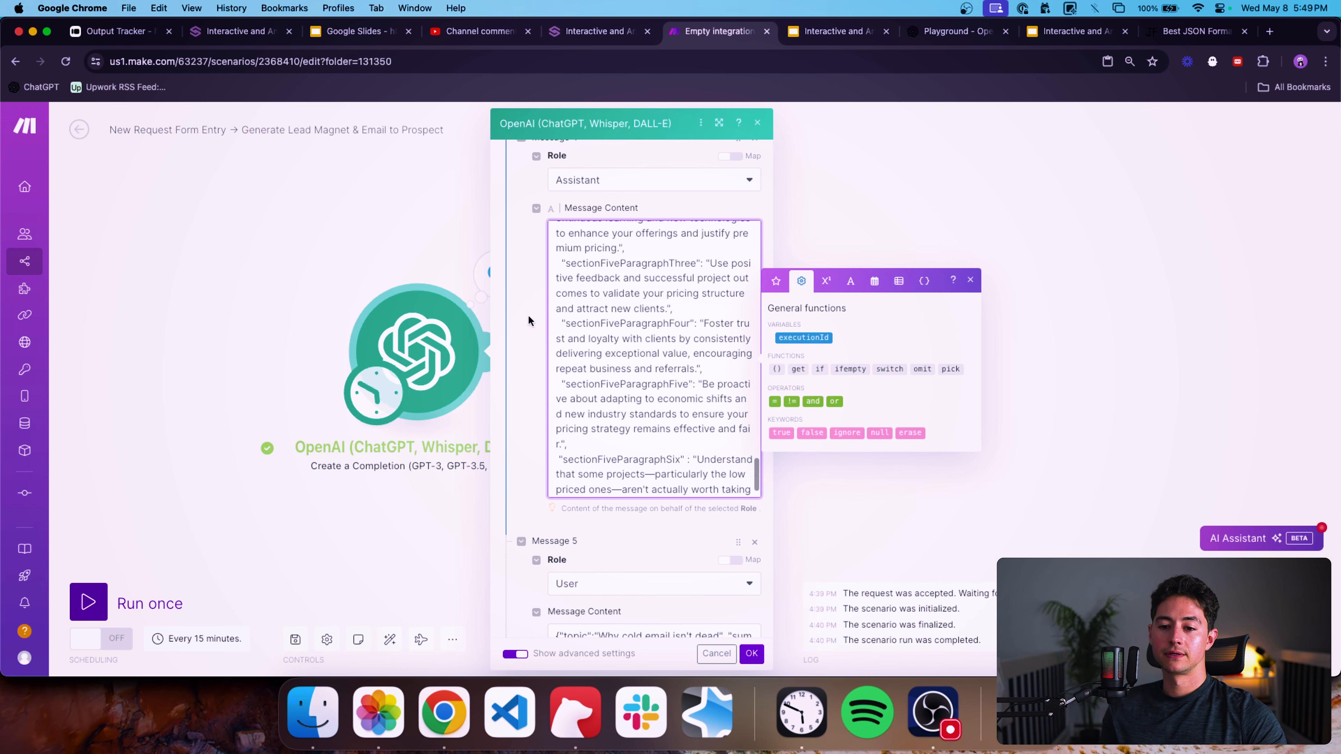
{"action": "scroll", "coordinate": [528, 321], "scroll_direction": "down", "scroll_amount": 8}
{"action": "triple_click", "coordinate": [618, 220]}
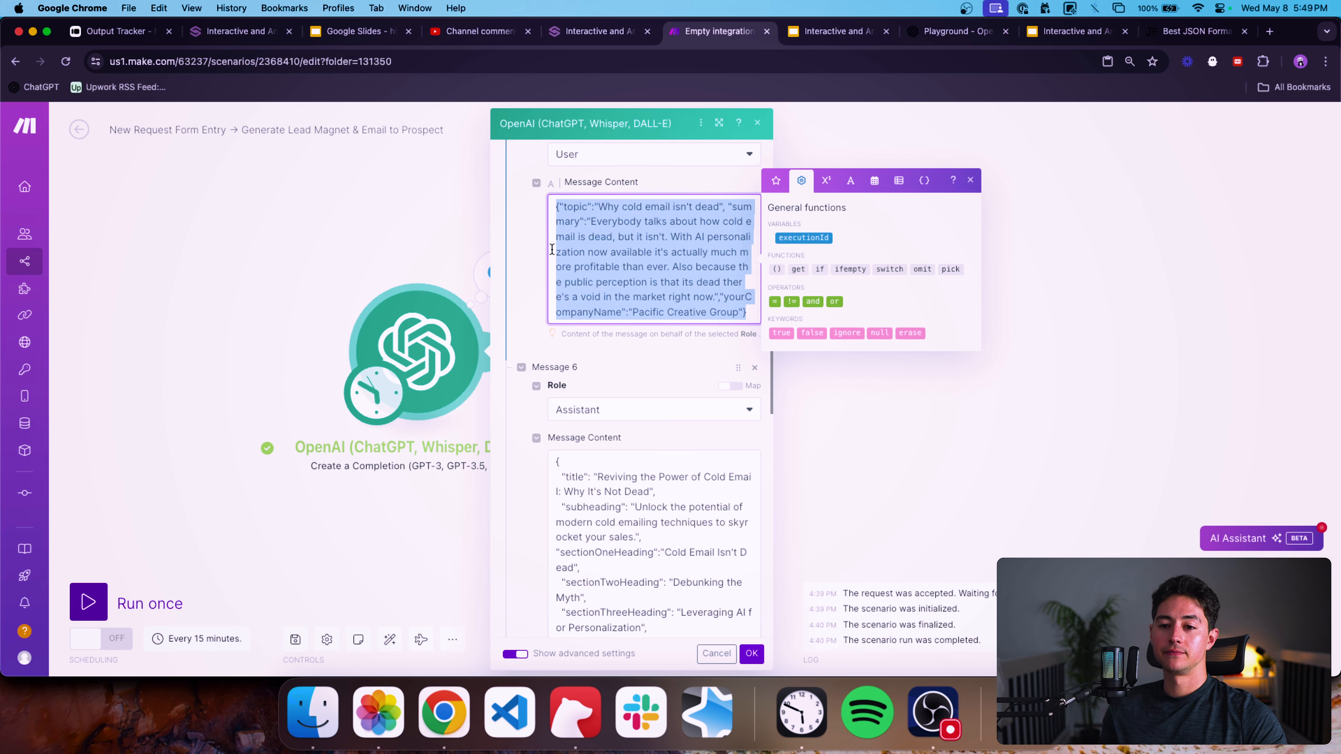
{"action": "scroll", "coordinate": [551, 249], "scroll_direction": "down", "scroll_amount": 6}
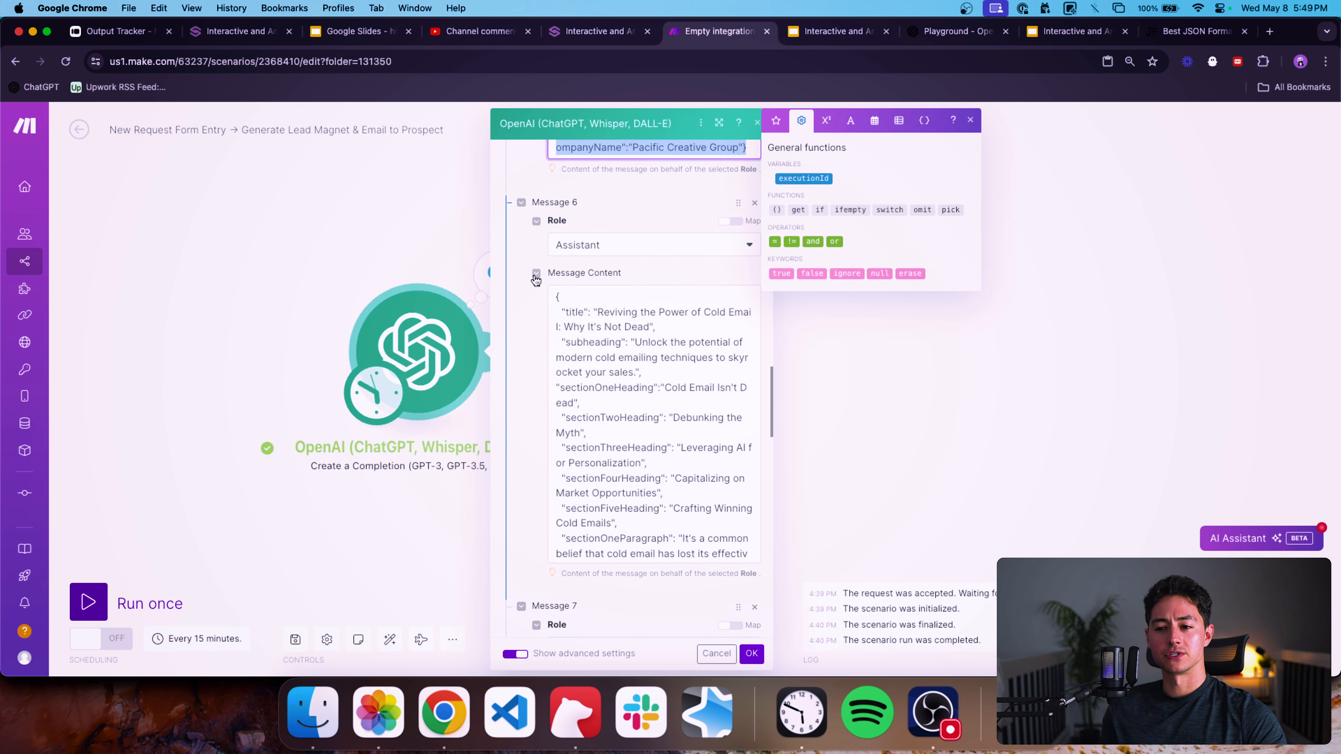
{"action": "scroll", "coordinate": [536, 280], "scroll_direction": "down", "scroll_amount": 4}
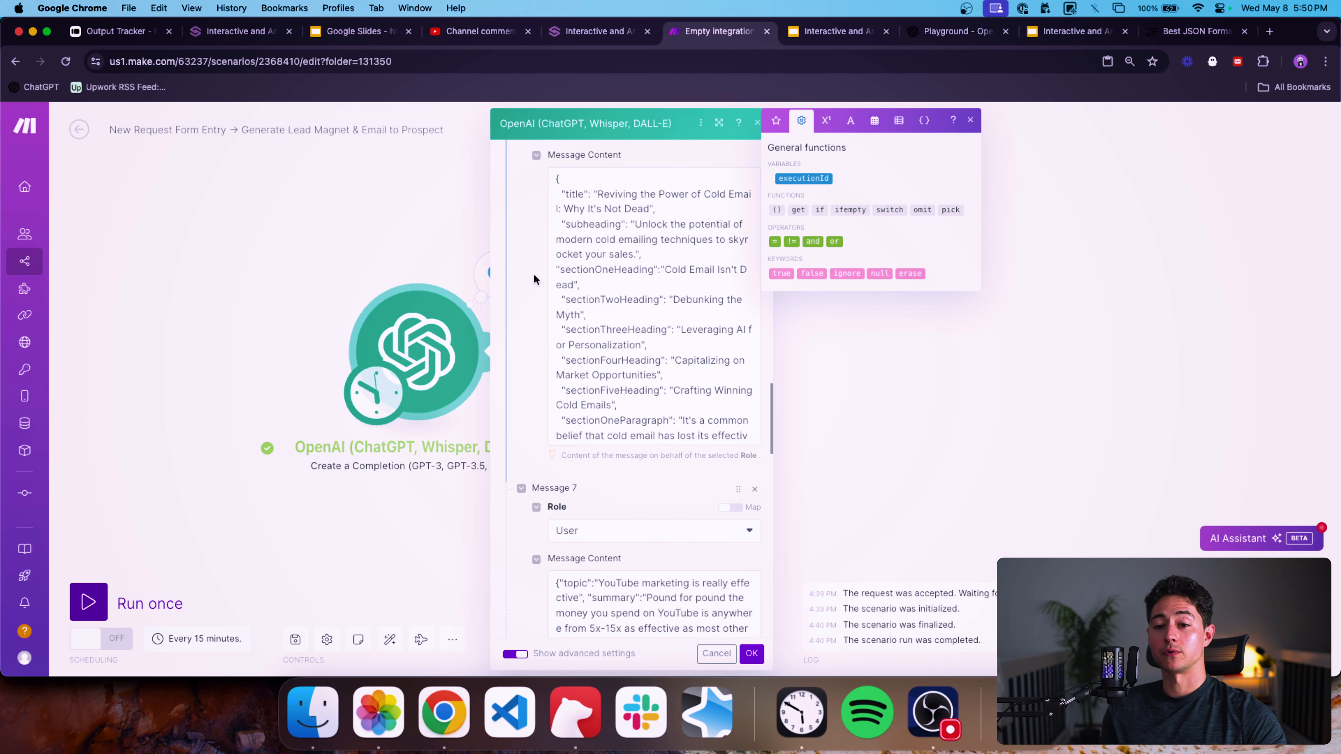
{"action": "scroll", "coordinate": [539, 274], "scroll_direction": "down", "scroll_amount": 1}
{"action": "scroll", "coordinate": [599, 296], "scroll_direction": "down", "scroll_amount": 5}
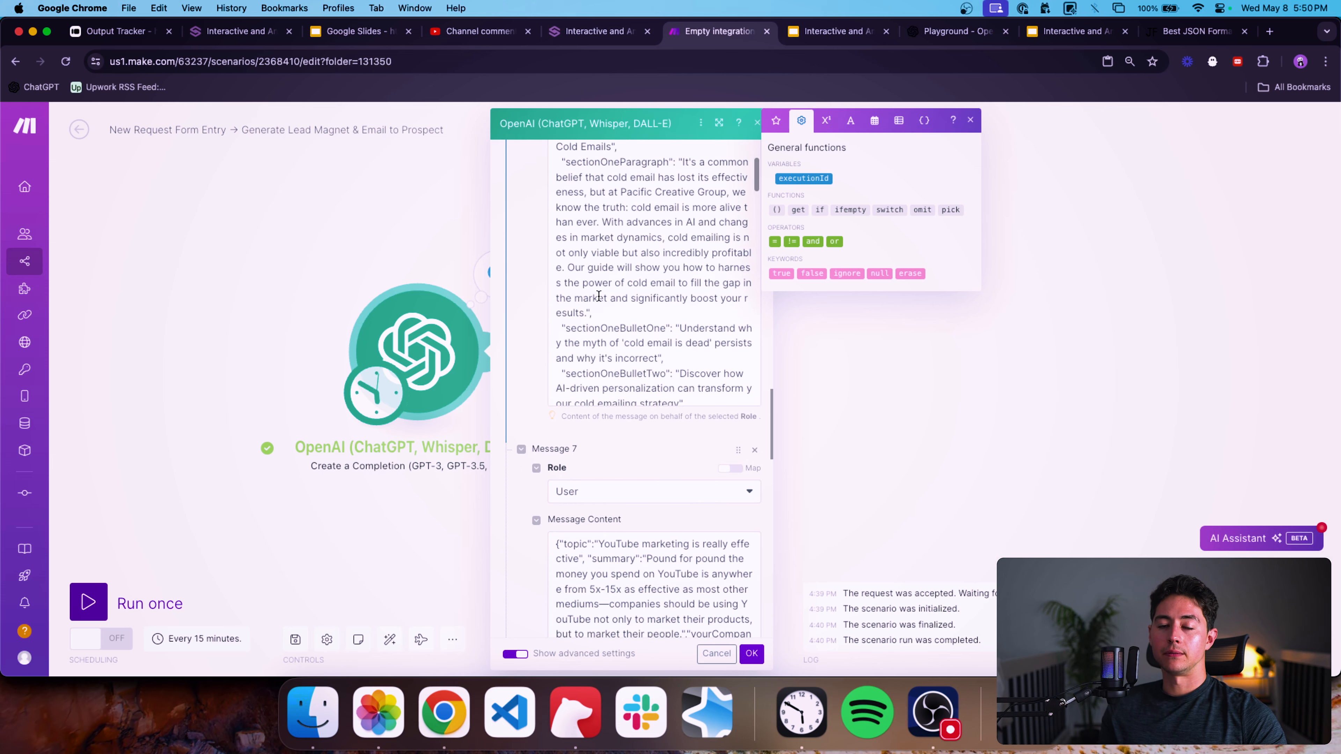
{"action": "scroll", "coordinate": [599, 296], "scroll_direction": "down", "scroll_amount": 10}
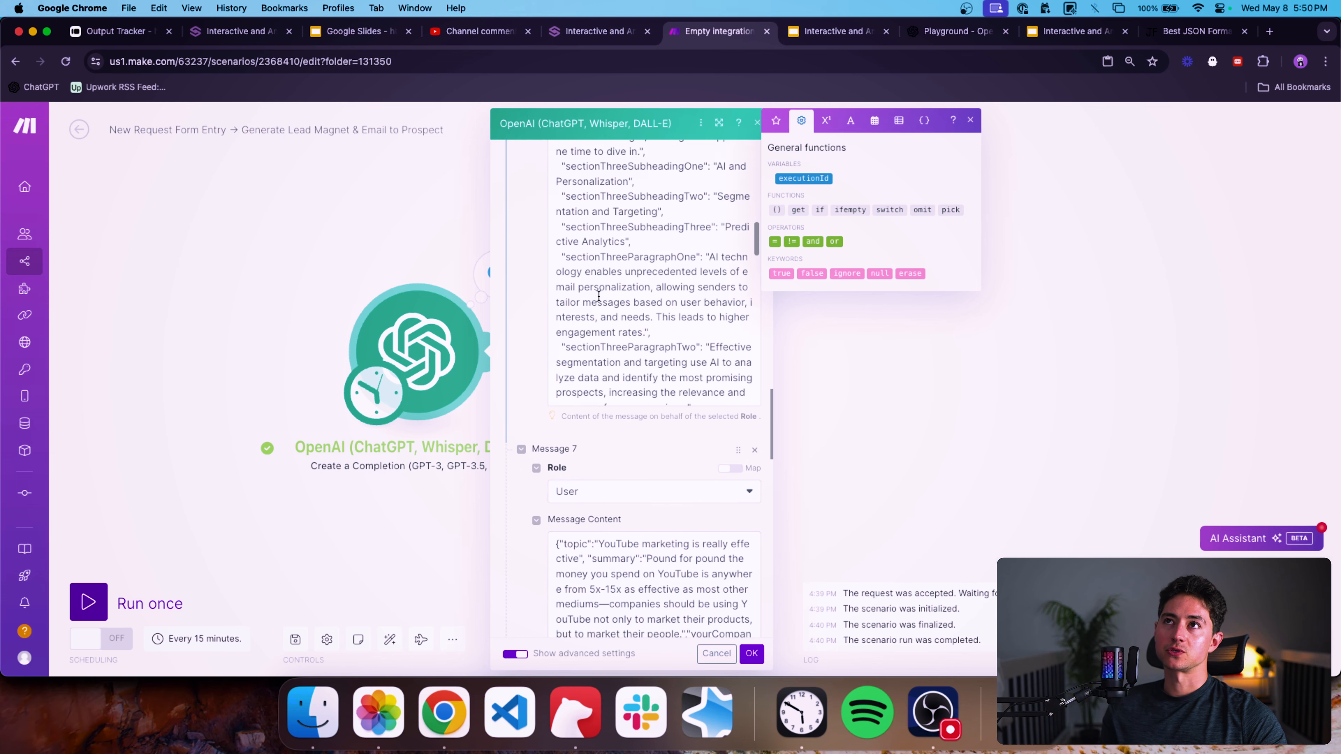
{"action": "scroll", "coordinate": [599, 296], "scroll_direction": "down", "scroll_amount": 12}
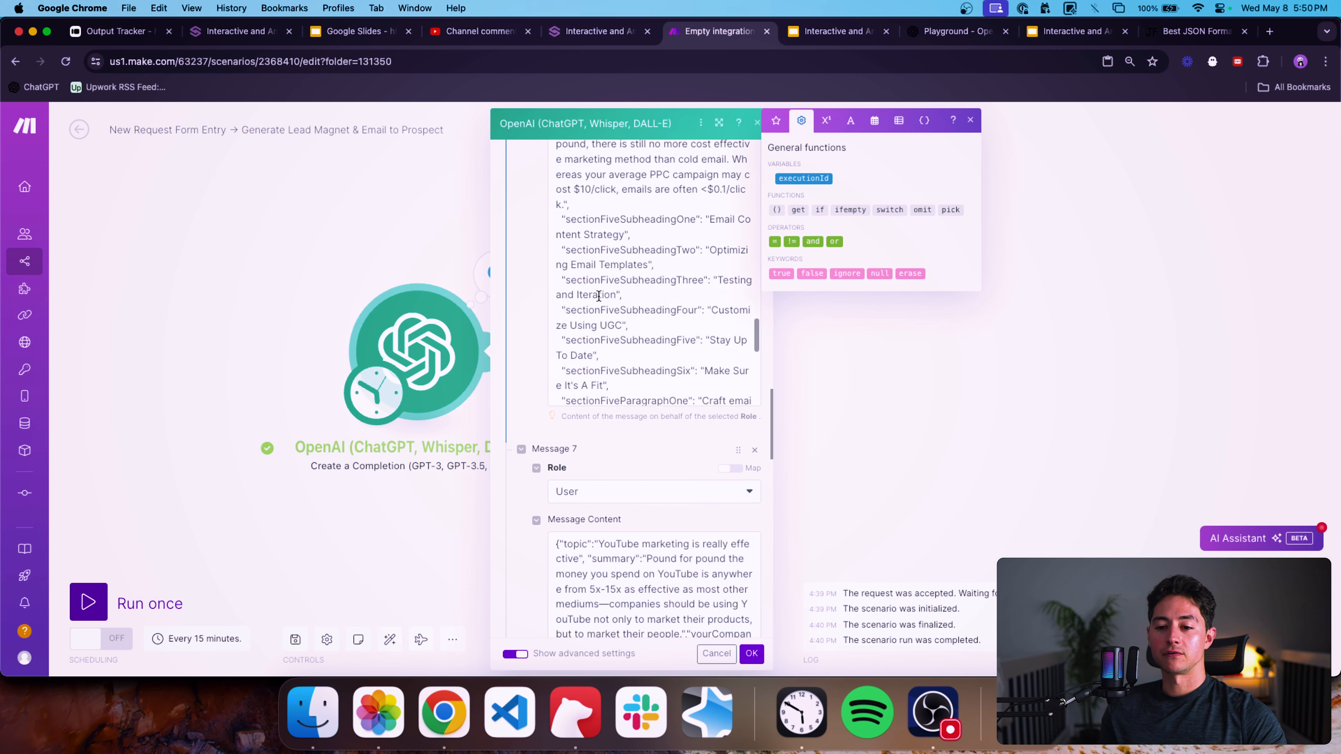
{"action": "scroll", "coordinate": [599, 296], "scroll_direction": "down", "scroll_amount": 12}
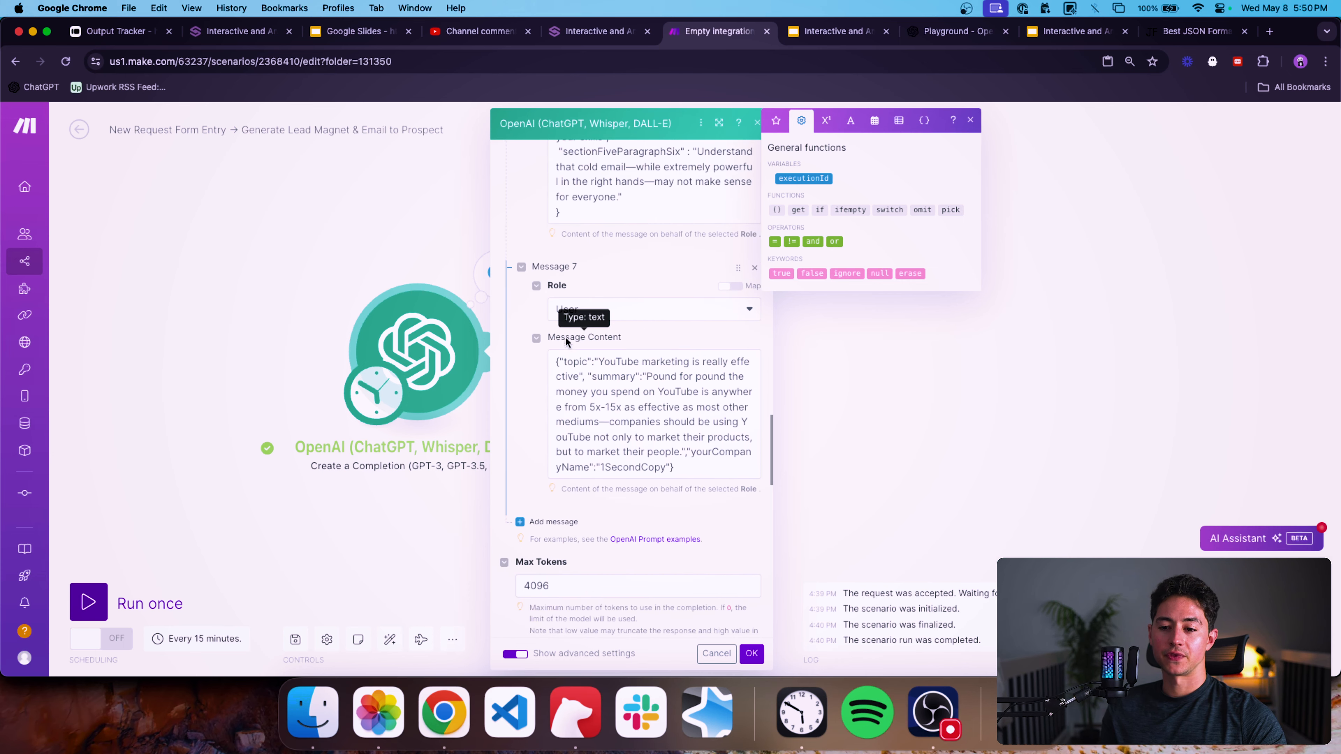
{"action": "left_click_drag", "start_coordinate": [731, 480], "coordinate": [533, 343]}
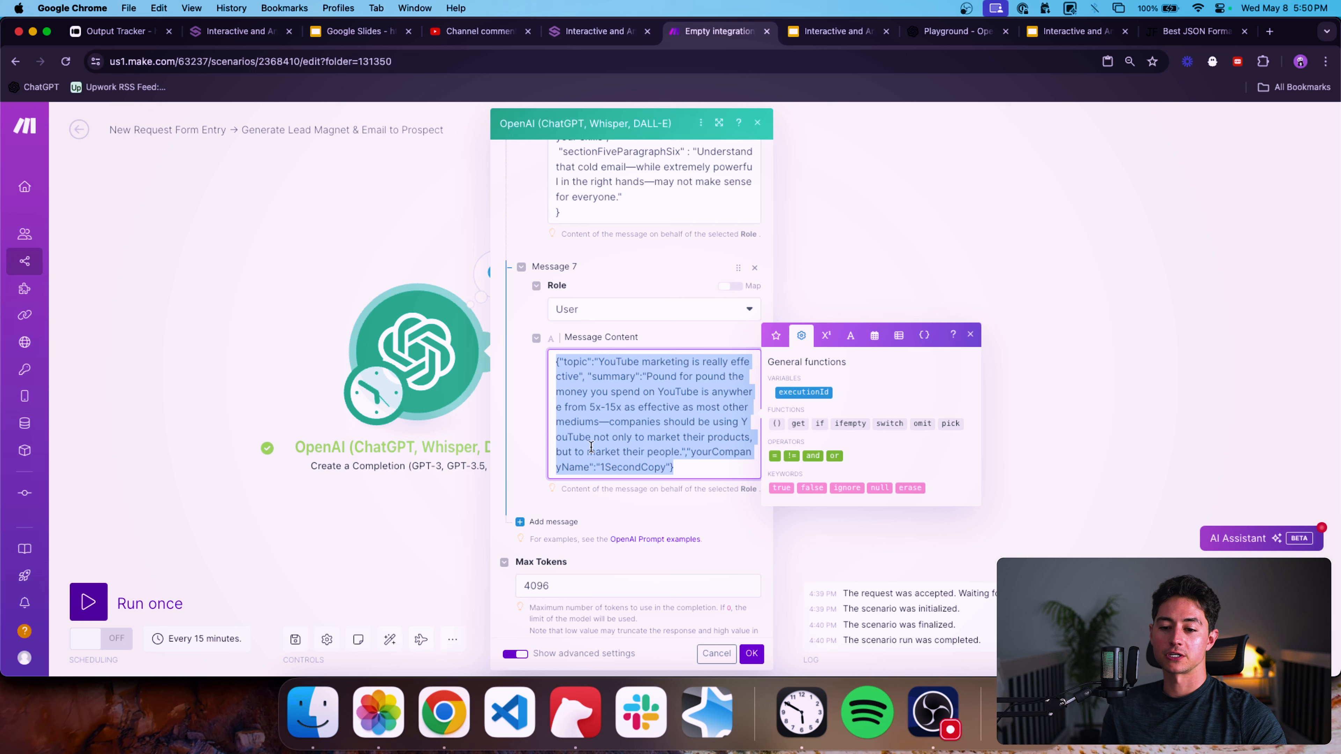
{"action": "left_click", "coordinate": [687, 452]}
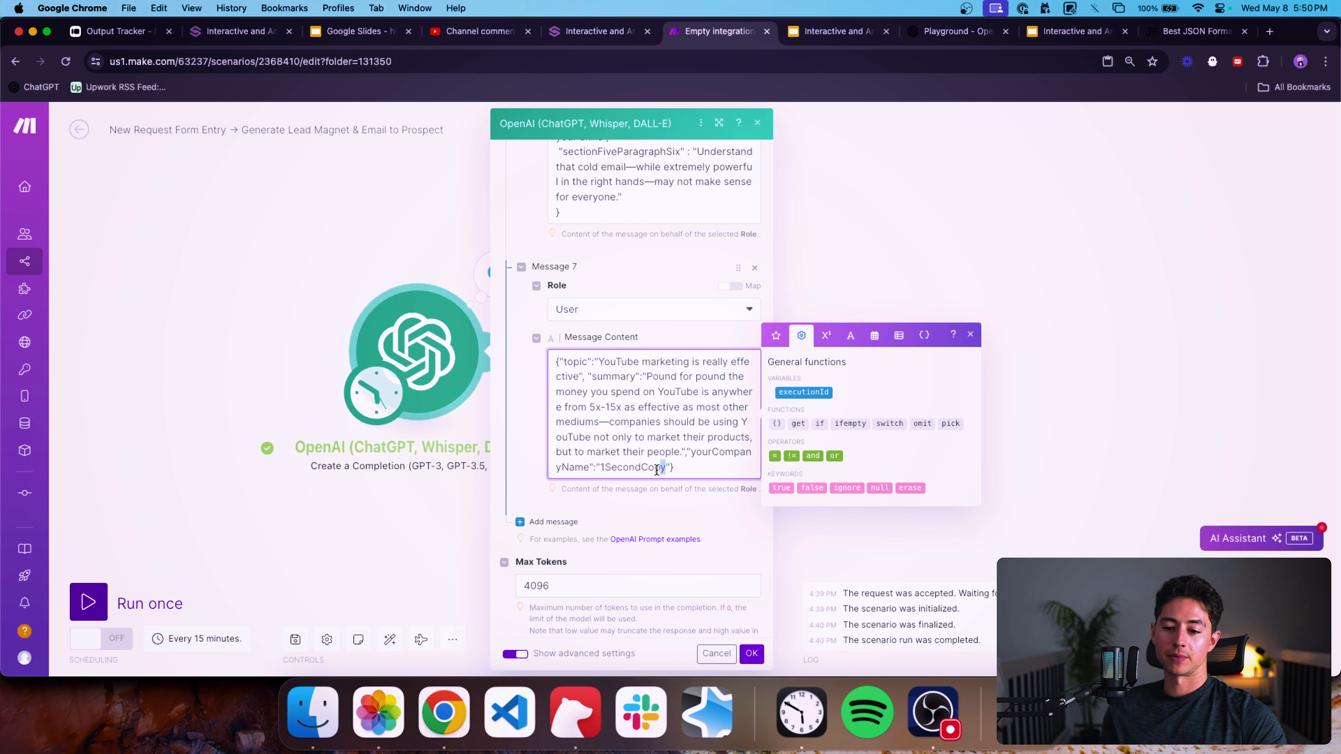
{"action": "left_click_drag", "start_coordinate": [657, 470], "coordinate": [603, 468]}
{"action": "left_click", "coordinate": [711, 465]}
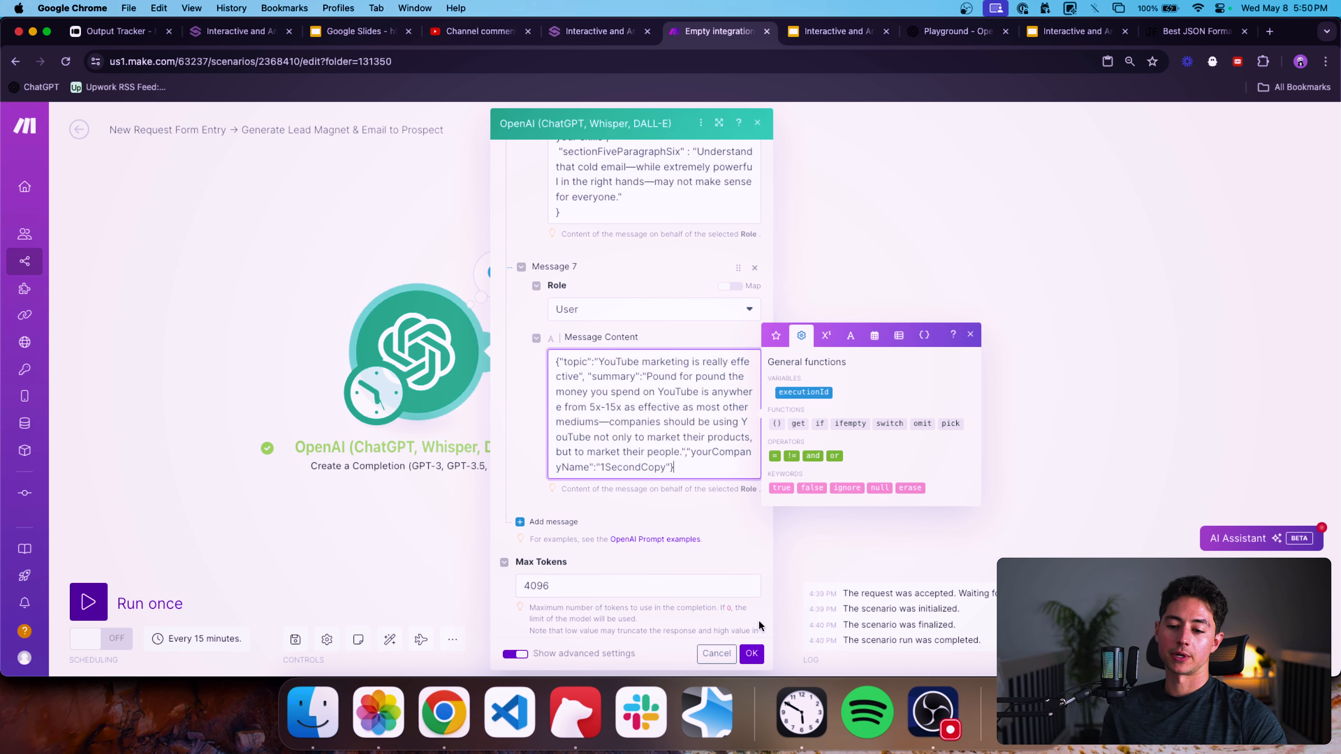
{"action": "left_click", "coordinate": [752, 653]}
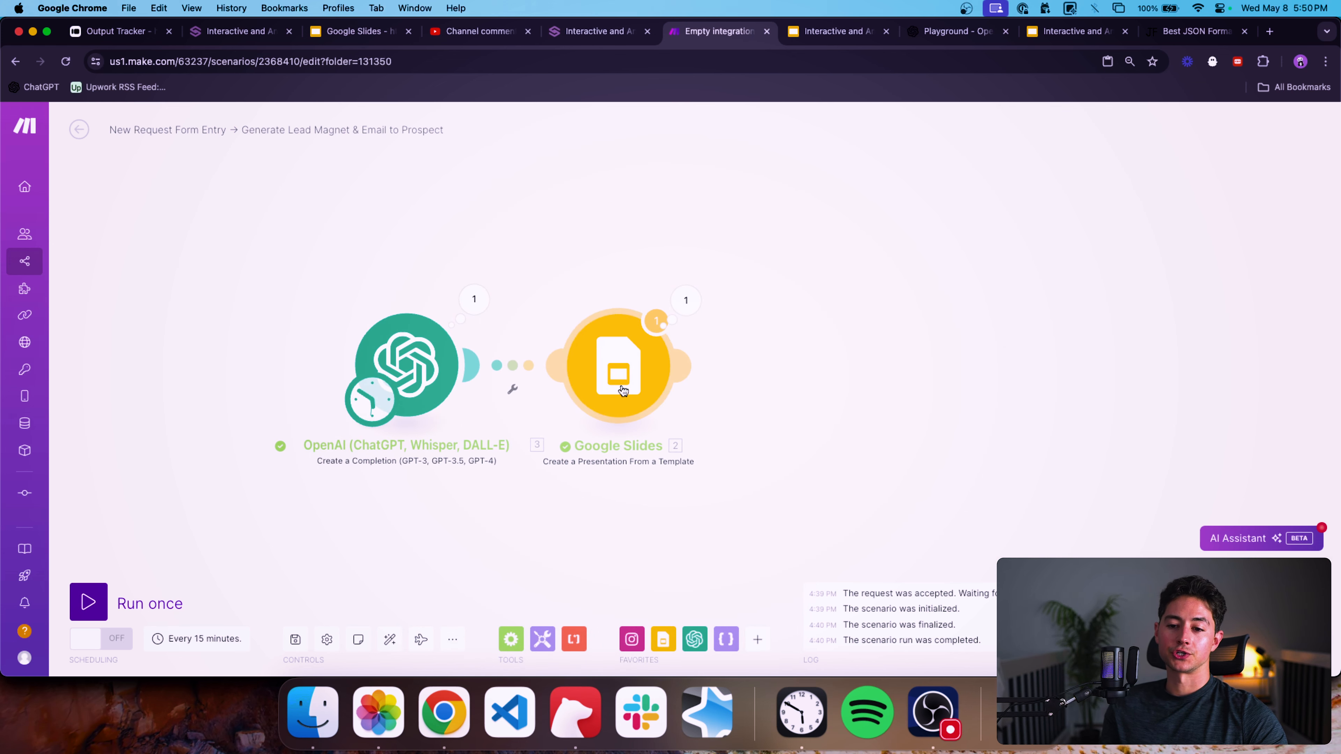
Inspect the OpenAI module's output Result from the last run.
{"action": "left_click", "coordinate": [474, 299]}
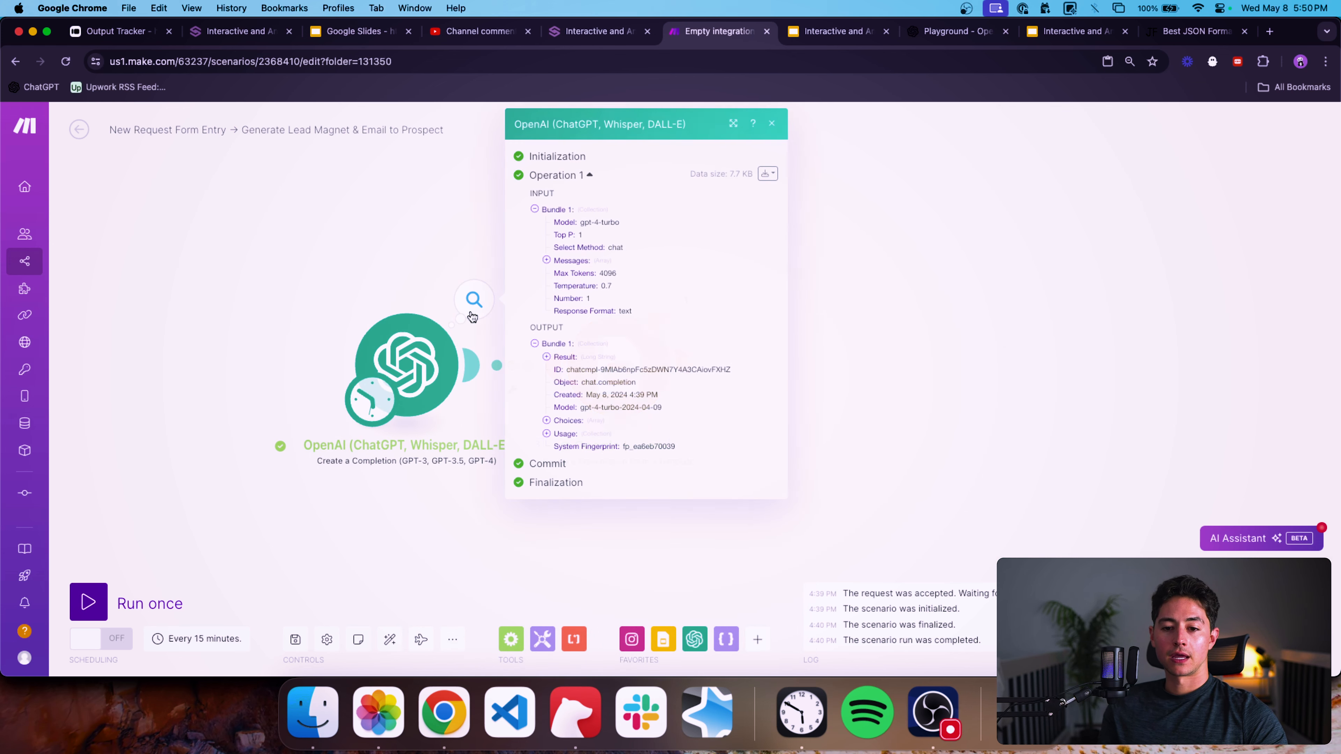
{"action": "left_click", "coordinate": [569, 362]}
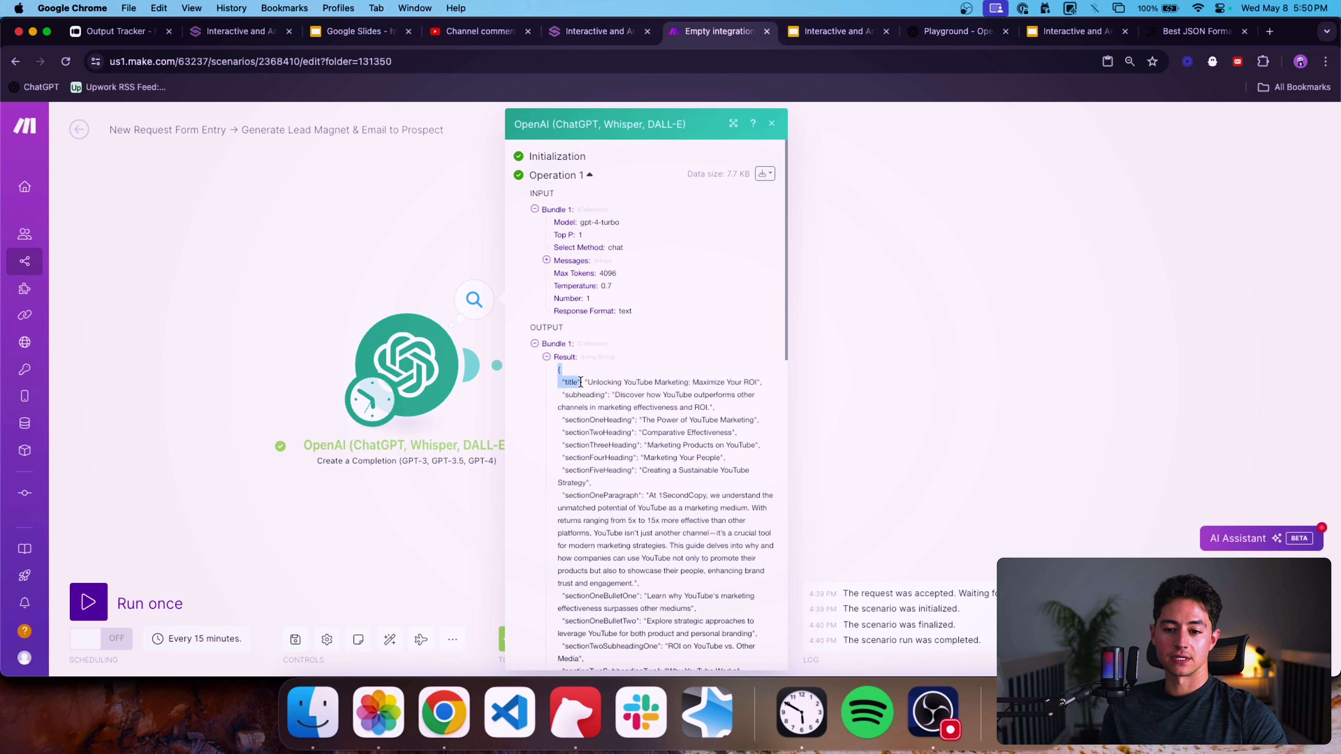
{"action": "left_click_drag", "start_coordinate": [584, 383], "coordinate": [634, 432]}
{"action": "left_click", "coordinate": [878, 409]}
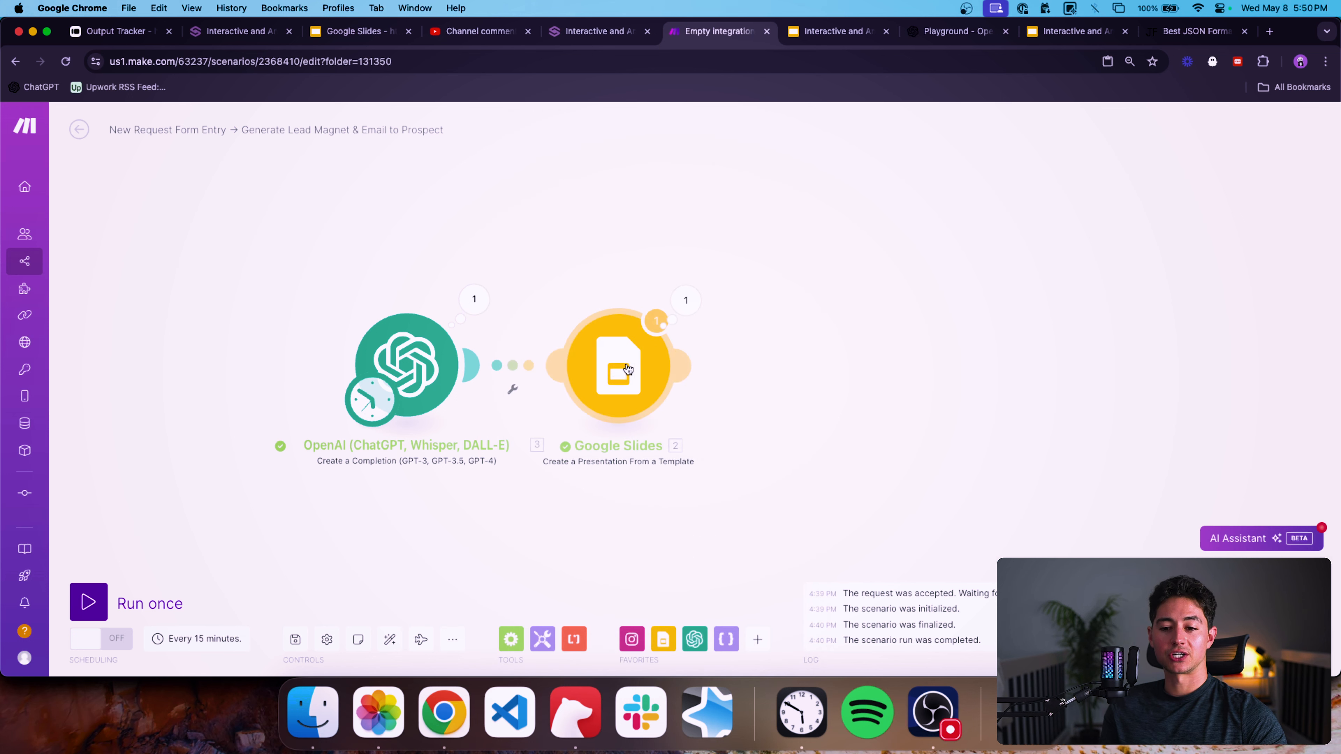
Add a JSON Parse JSON module between the OpenAI and Google Slides modules.
{"action": "left_click_drag", "start_coordinate": [623, 376], "coordinate": [777, 376]}
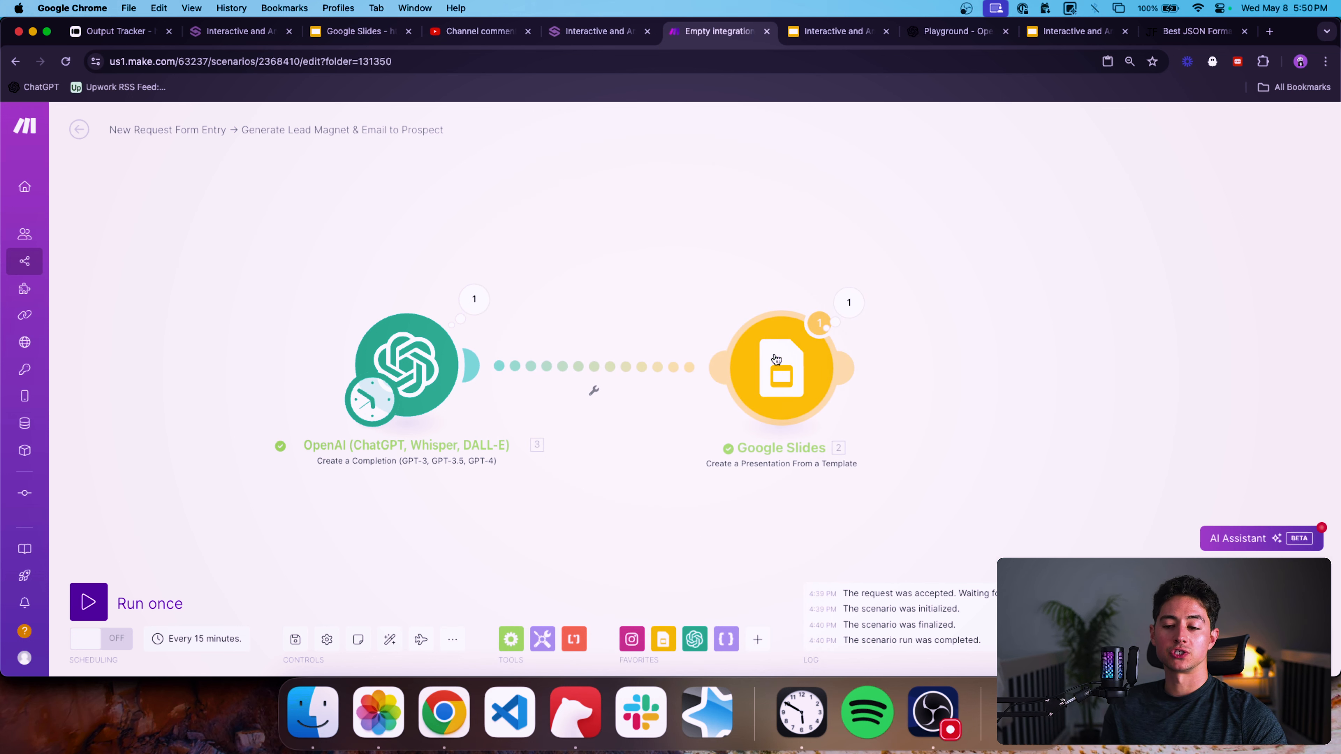
{"action": "left_click_drag", "start_coordinate": [717, 289], "coordinate": [819, 290]}
{"action": "left_click", "coordinate": [757, 640]}
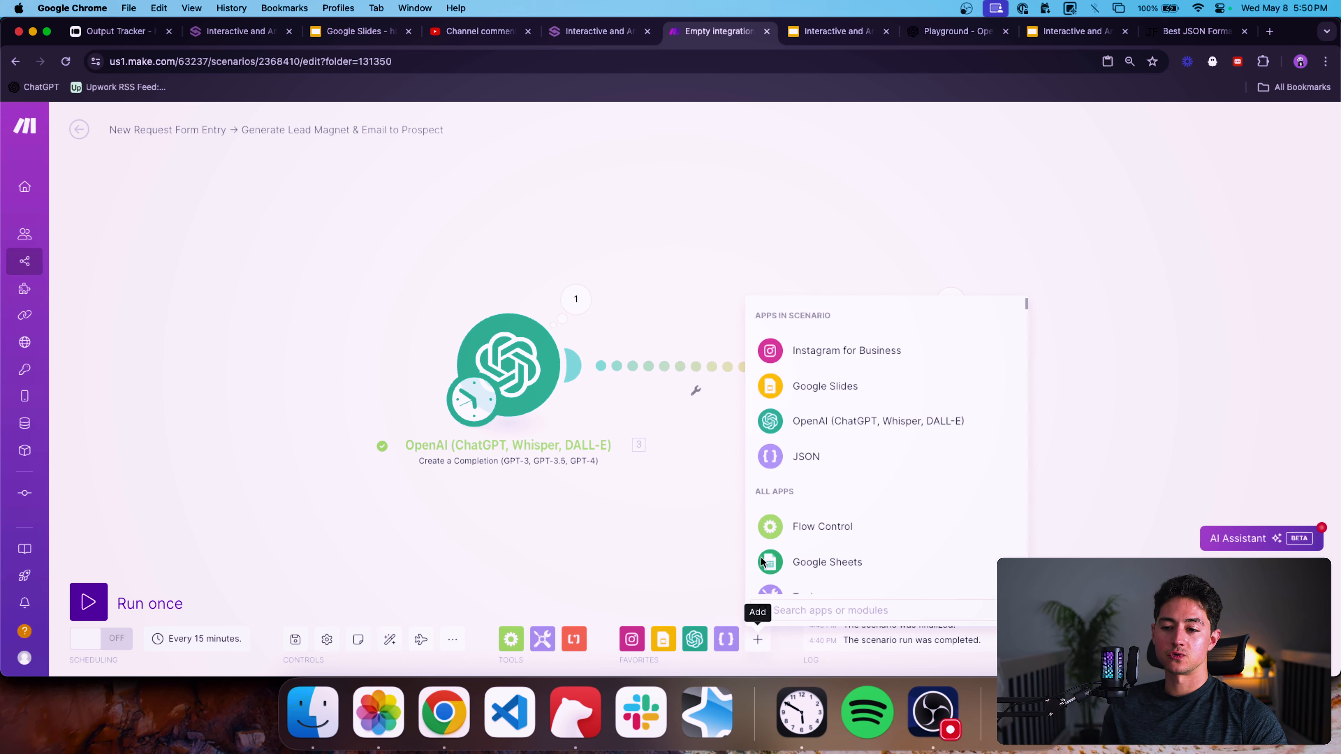
{"action": "type", "text": "json"}
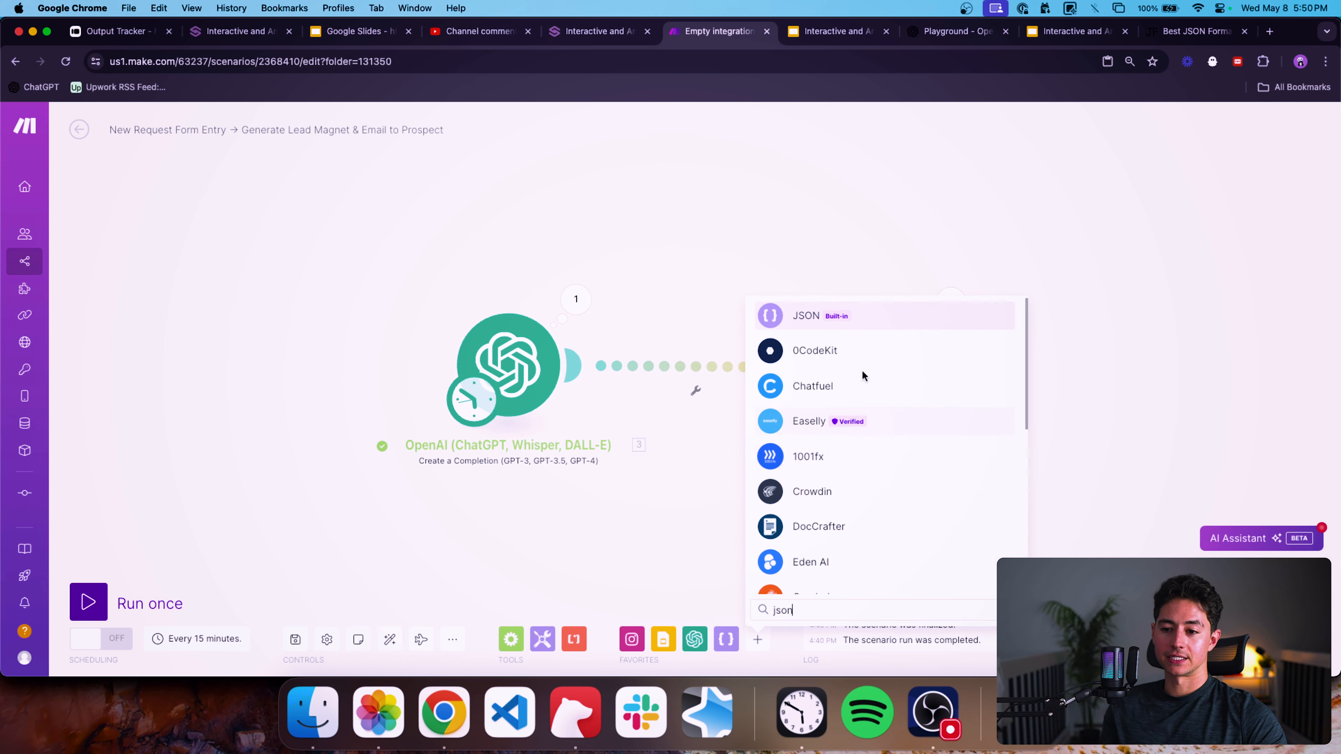
{"action": "left_click", "coordinate": [802, 315]}
{"action": "left_click", "coordinate": [801, 541]}
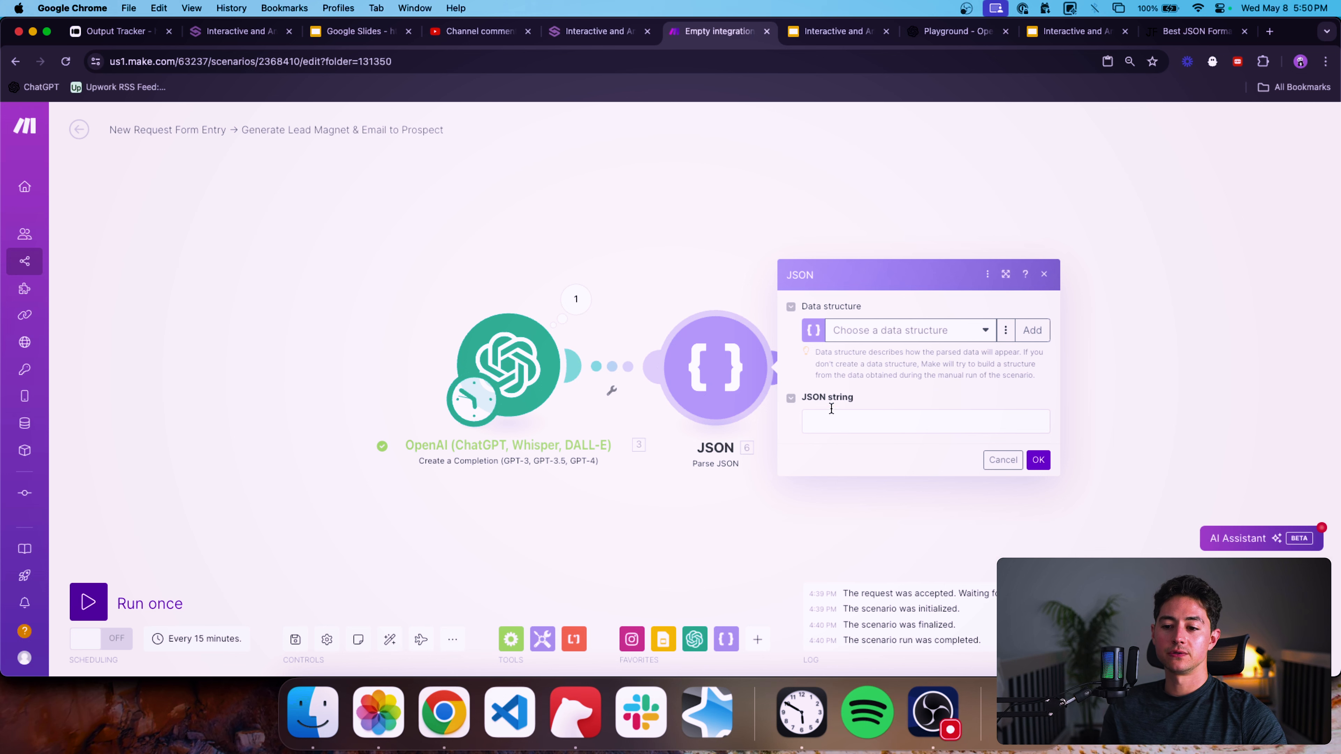
Map the OpenAI module's Result into the JSON string field and confirm the module.
{"action": "left_click", "coordinate": [832, 420]}
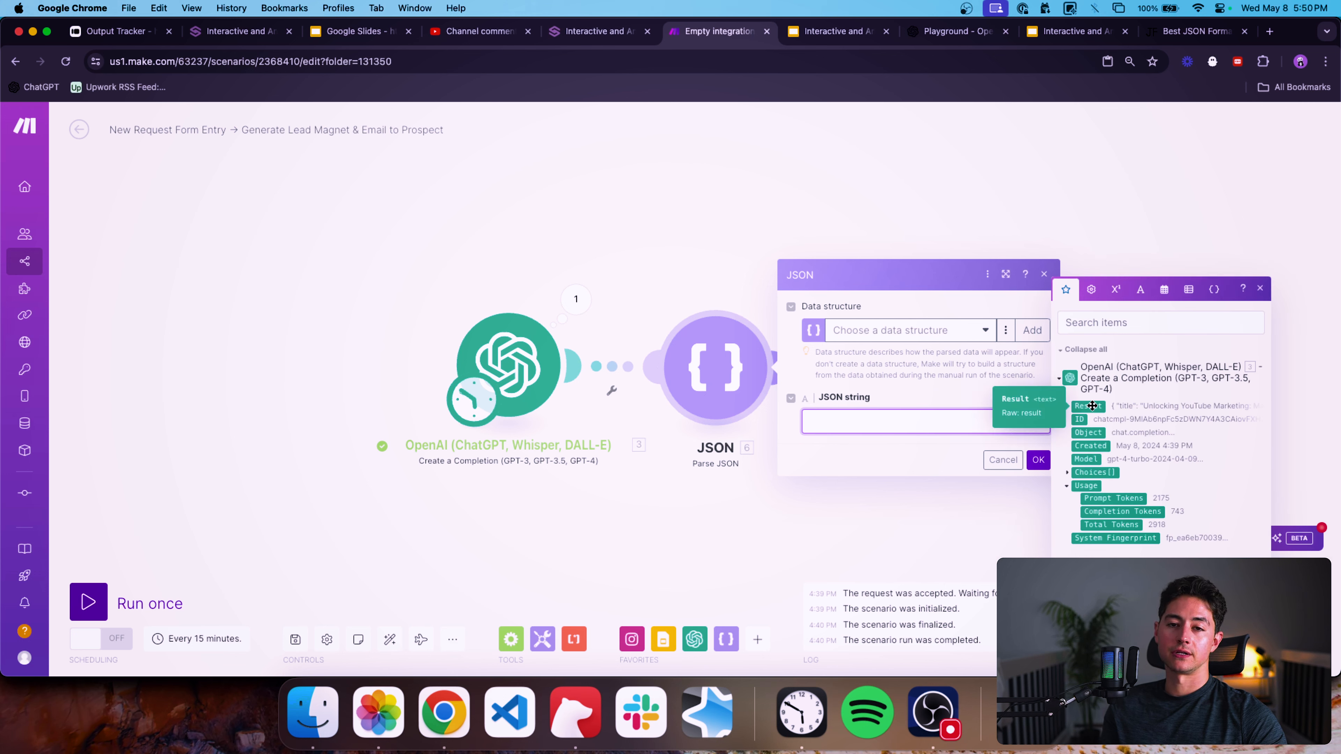
{"action": "left_click", "coordinate": [1092, 406]}
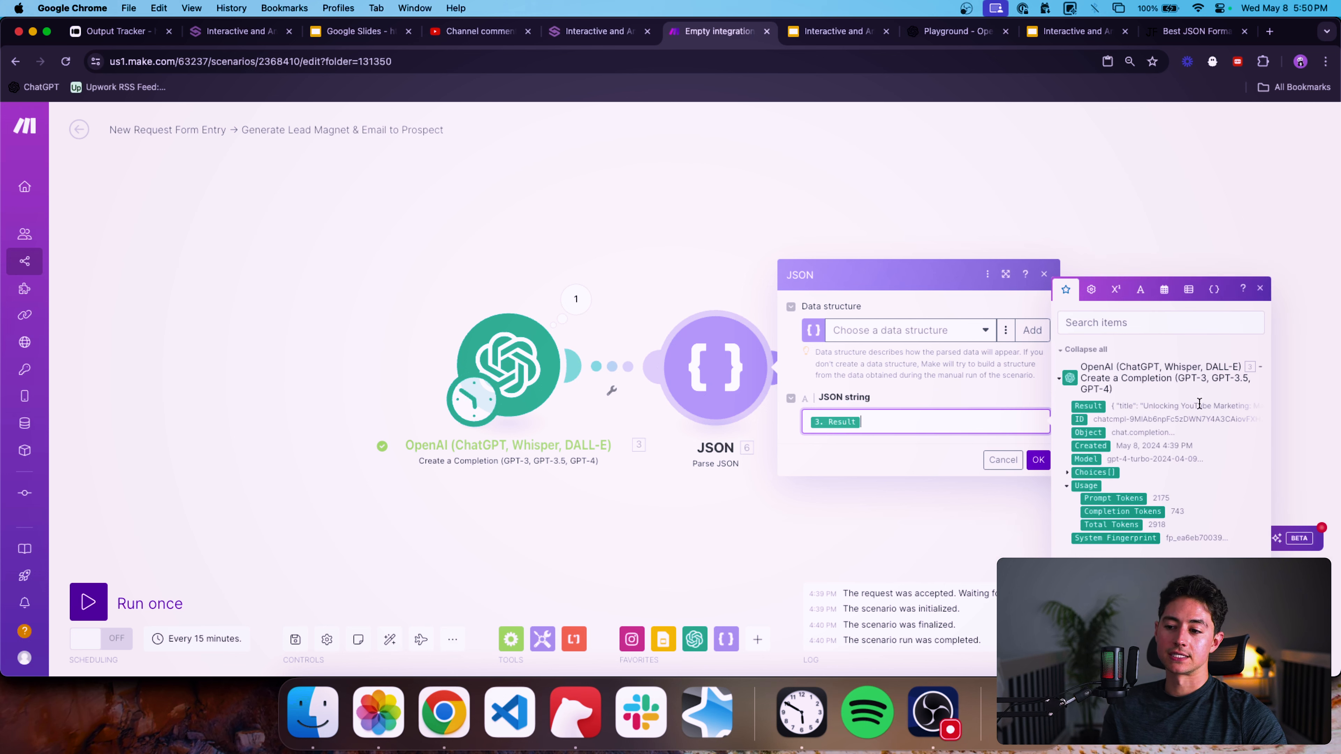
{"action": "left_click", "coordinate": [1035, 460]}
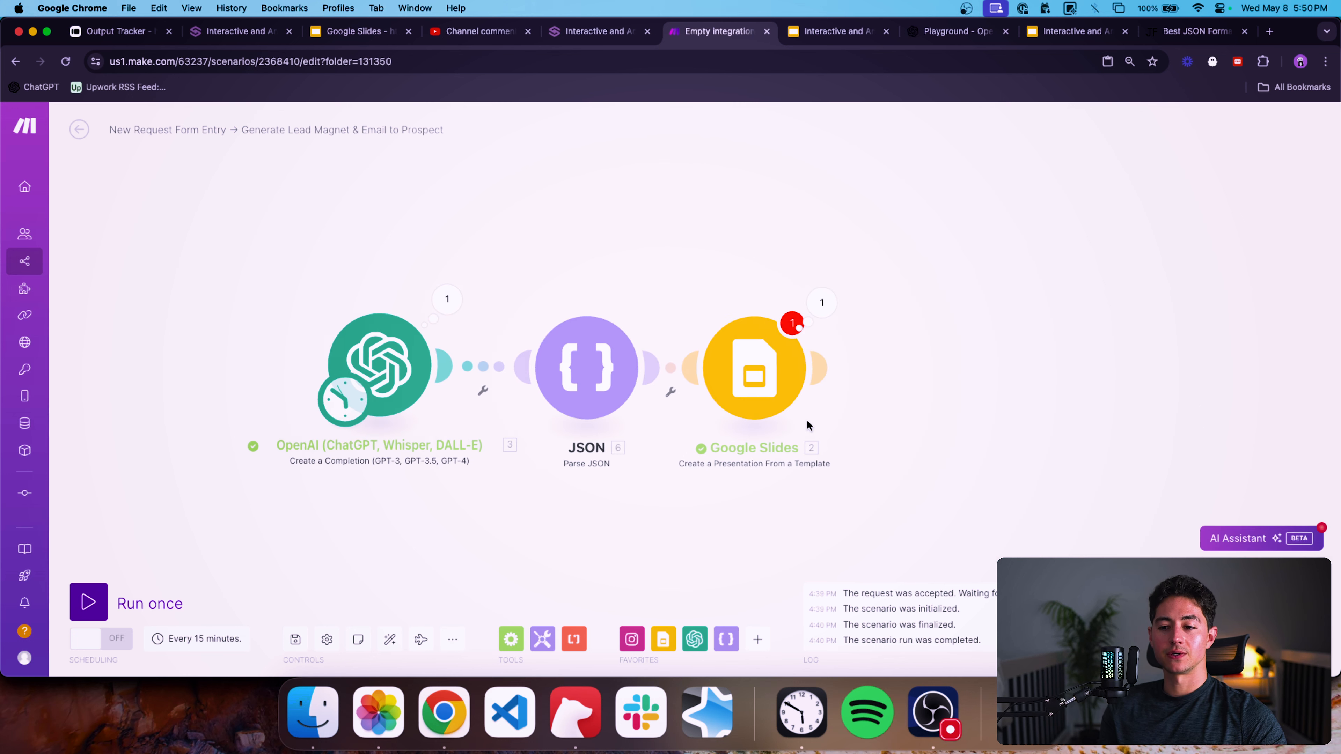
Clear every mapped value from the Google Slides module's placeholder fields, from title through sectionFiveParagraphFour, and close the module.
{"action": "left_click", "coordinate": [790, 378]}
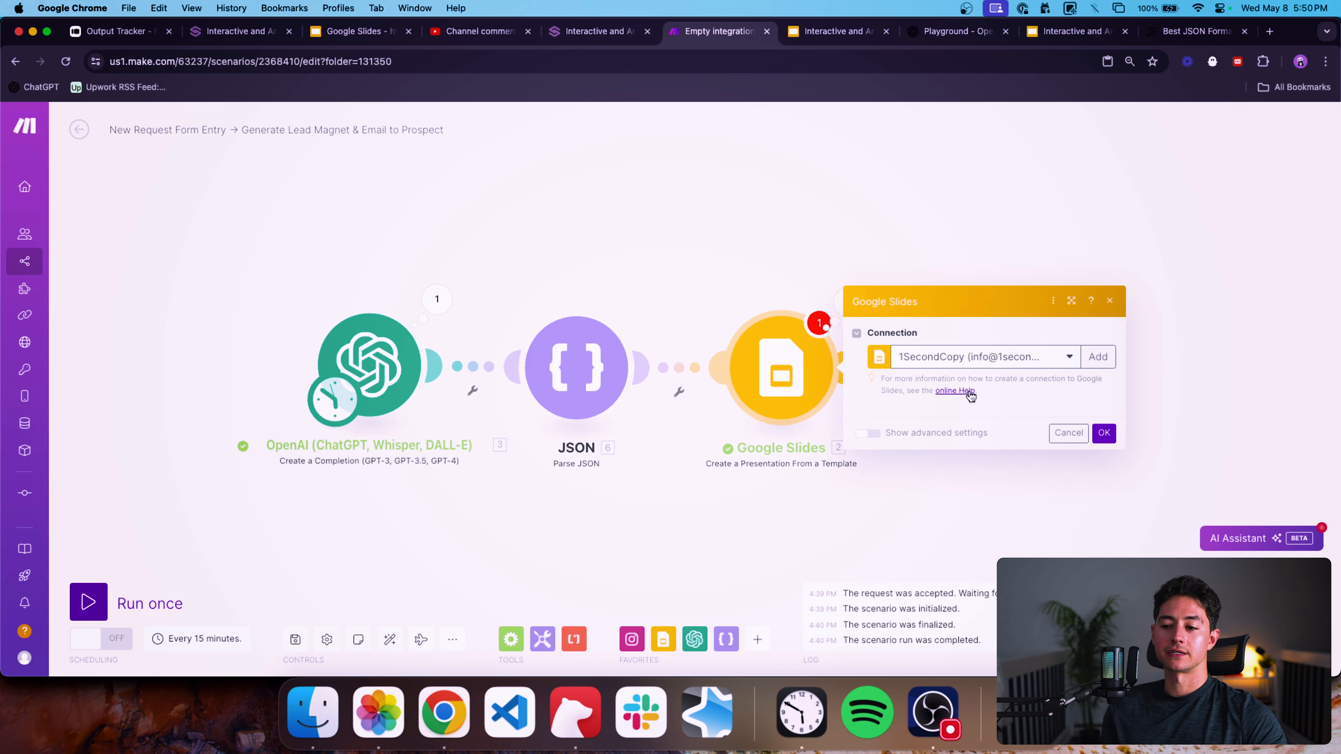
{"action": "left_click", "coordinate": [988, 508]}
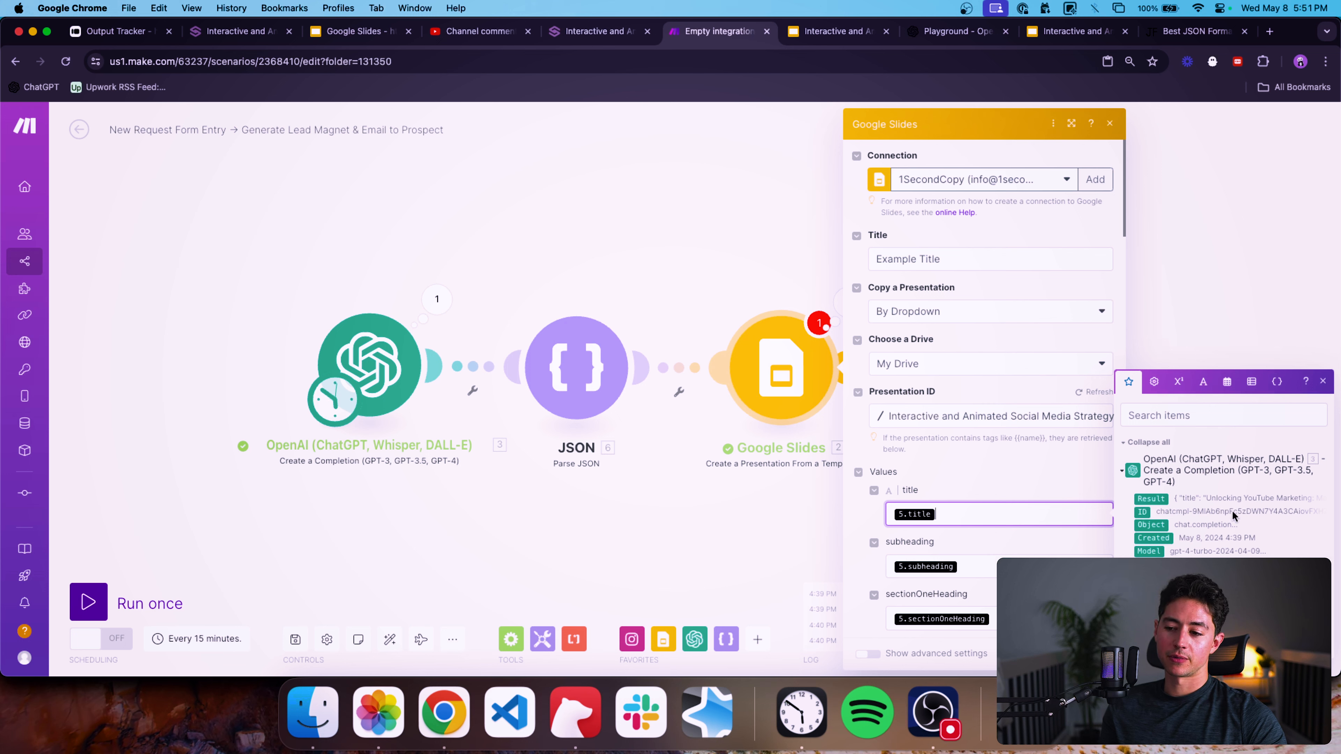
{"action": "scroll", "coordinate": [1000, 500], "scroll_direction": "down", "scroll_amount": 2}
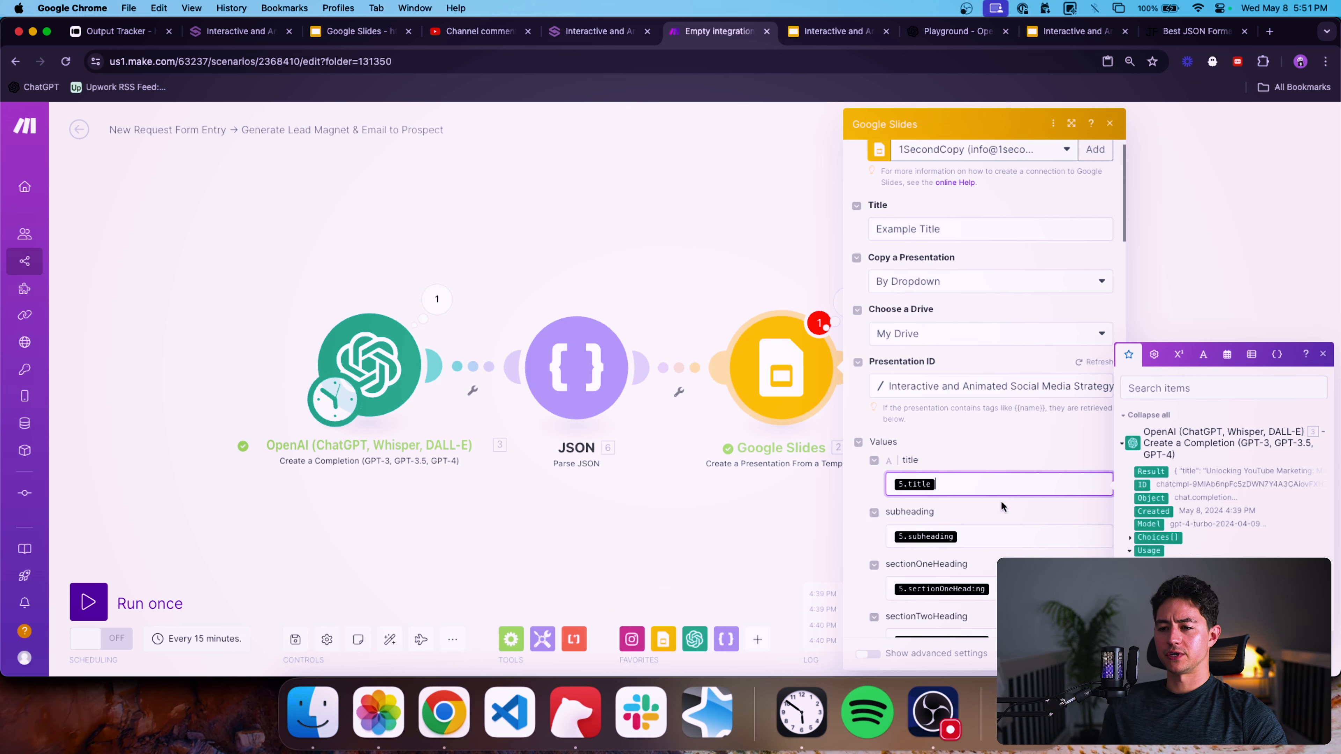
{"action": "scroll", "coordinate": [1020, 429], "scroll_direction": "down", "scroll_amount": 5}
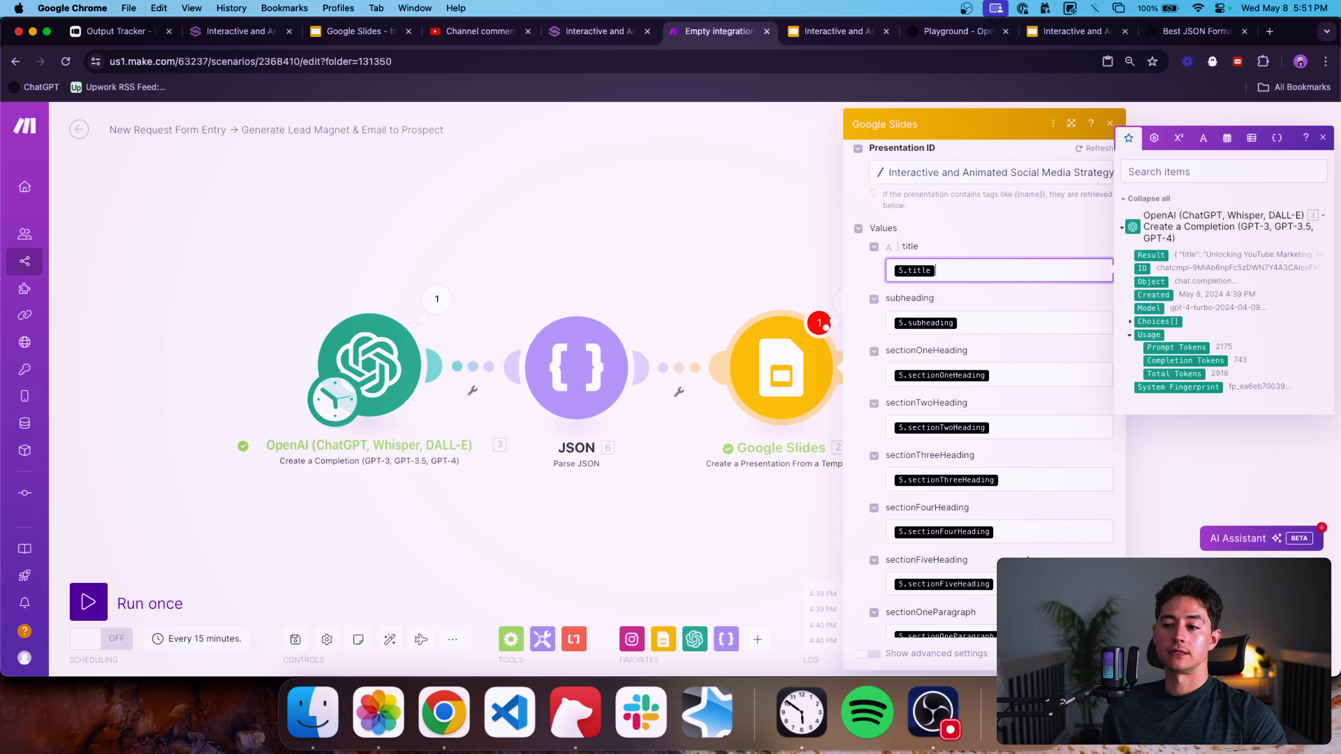
{"action": "key", "text": "BackSpace"}
{"action": "key", "text": "Tab"}
{"action": "key", "text": "BackSpace"}
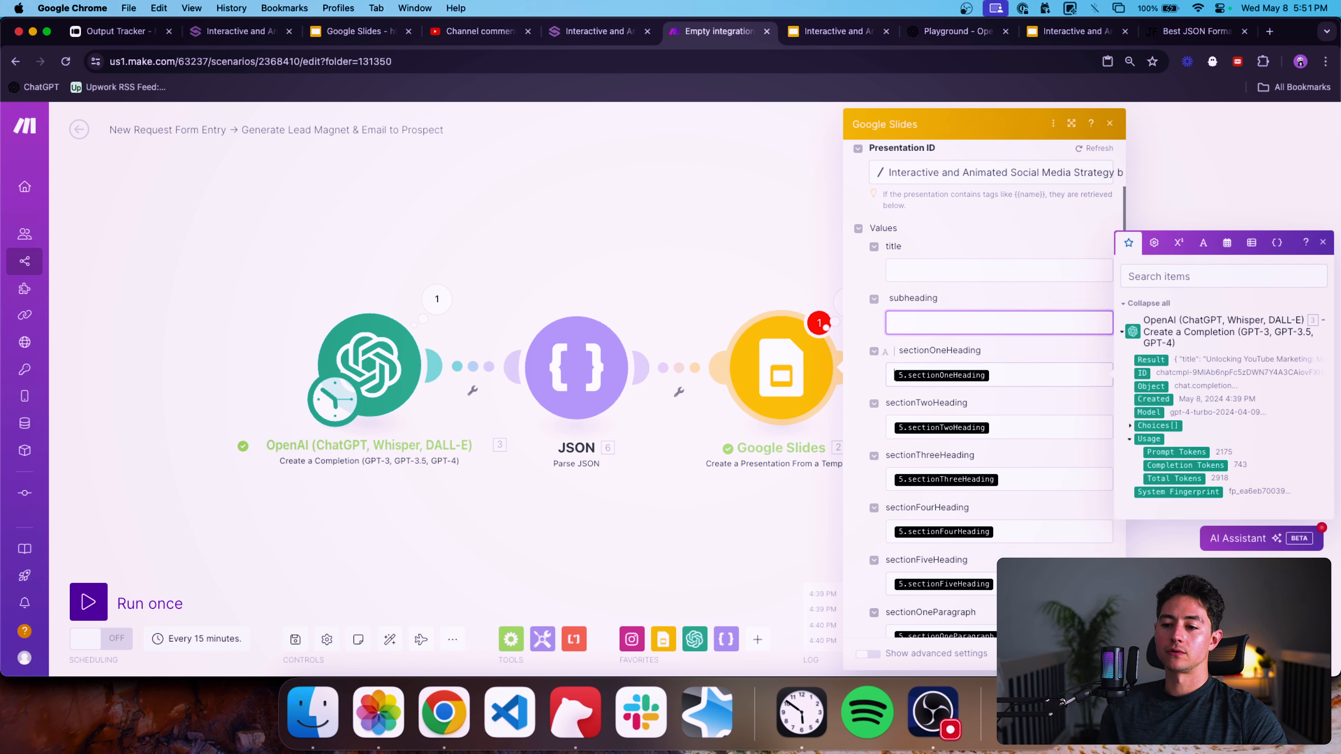
{"action": "key", "text": "Tab"}
{"action": "key", "text": "BackSpace"}
{"action": "key", "text": "Tab"}
{"action": "key", "text": "BackSpace"}
{"action": "key", "text": "Tab"}
{"action": "key", "text": "BackSpace"}
{"action": "key", "text": "Tab"}
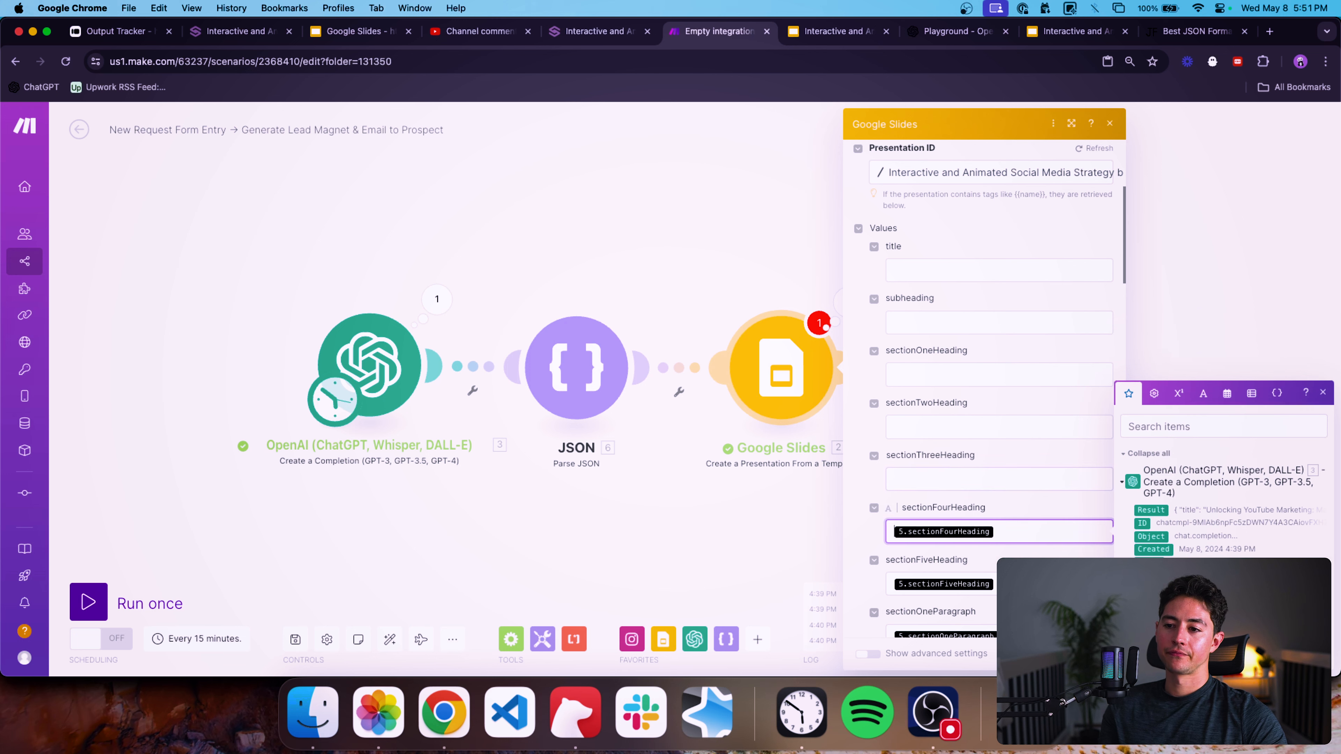
{"action": "key", "text": "BackSpace"}
{"action": "key", "text": "Tab"}
{"action": "key", "text": "BackSpace"}
{"action": "key", "text": "Tab"}
{"action": "key", "text": "BackSpace"}
{"action": "key", "text": "Tab"}
{"action": "key", "text": "BackSpace"}
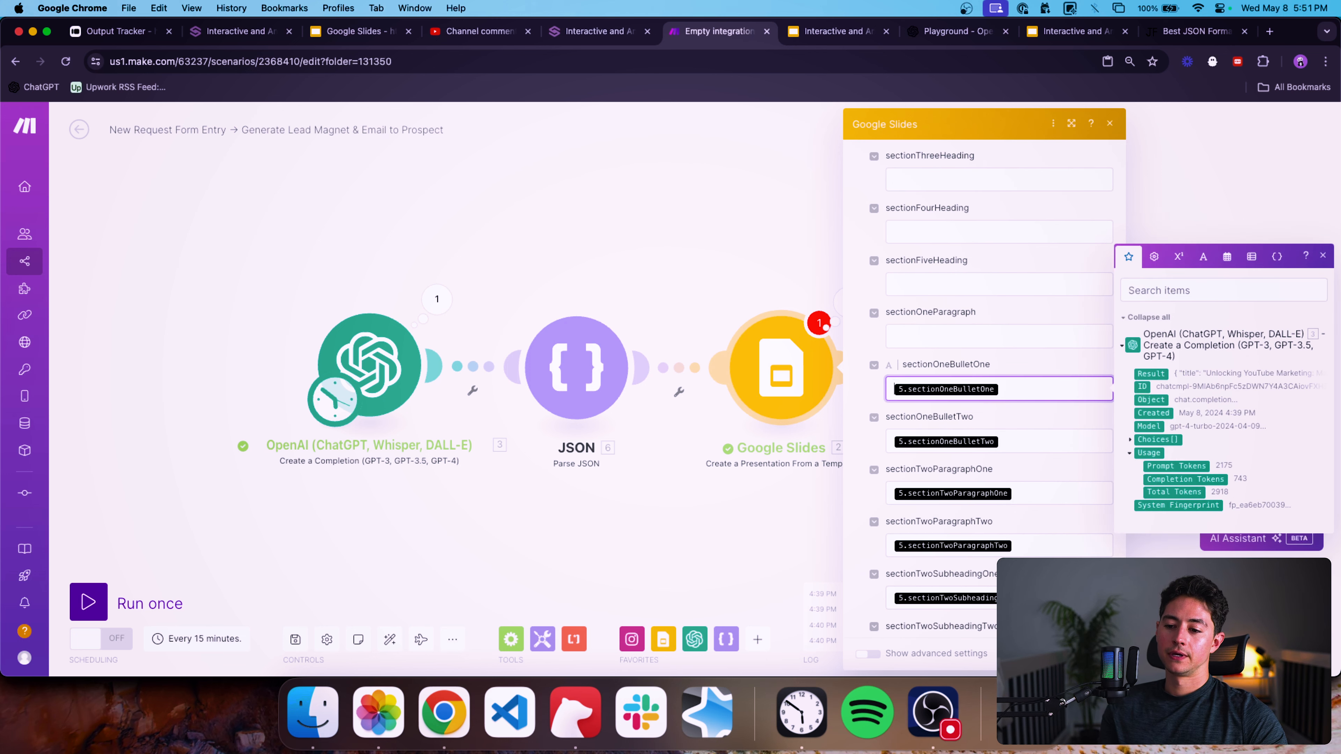
{"action": "key", "text": "Tab"}
{"action": "key", "text": "BackSpace"}
{"action": "key", "text": "Tab"}
{"action": "key", "text": "BackSpace"}
{"action": "key", "text": "Tab"}
{"action": "key", "text": "BackSpace"}
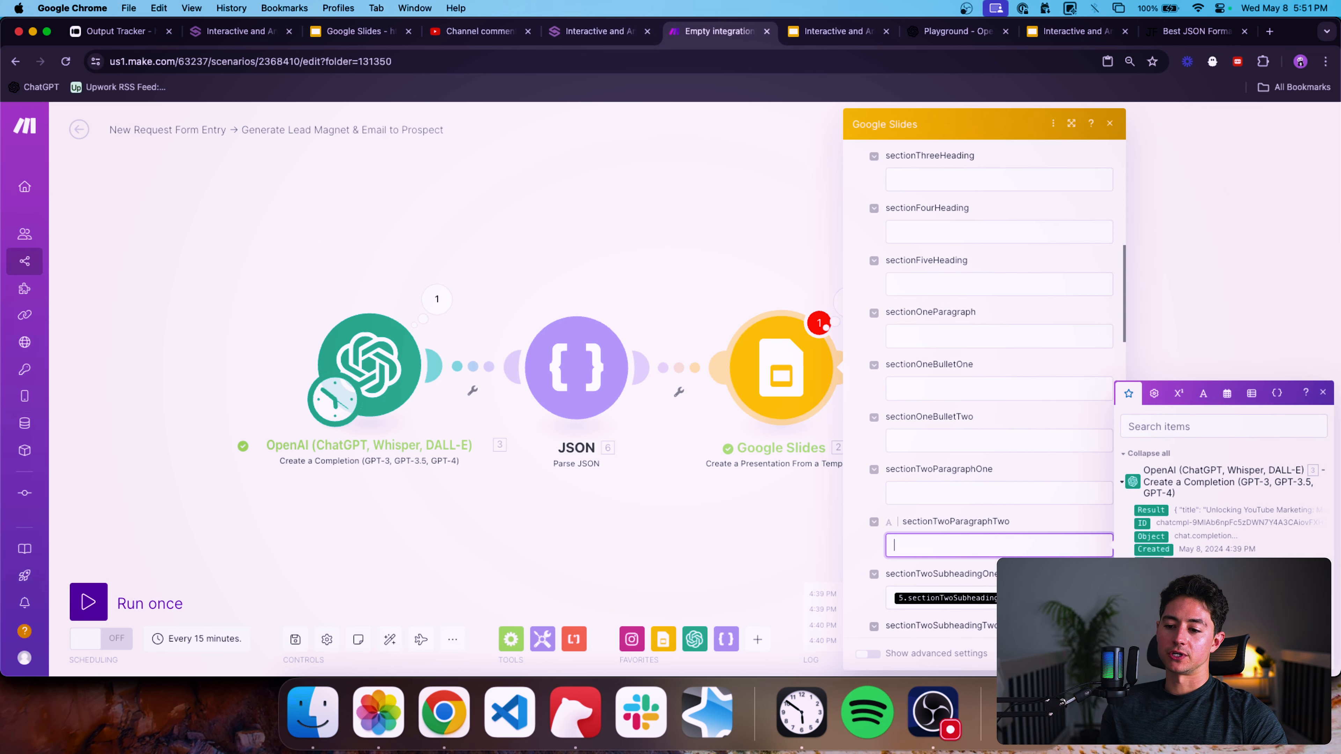
{"action": "key", "text": "Tab"}
{"action": "key", "text": "BackSpace"}
{"action": "key", "text": "Tab"}
{"action": "key", "text": "Tab"}
{"action": "key", "text": "shift+Tab"}
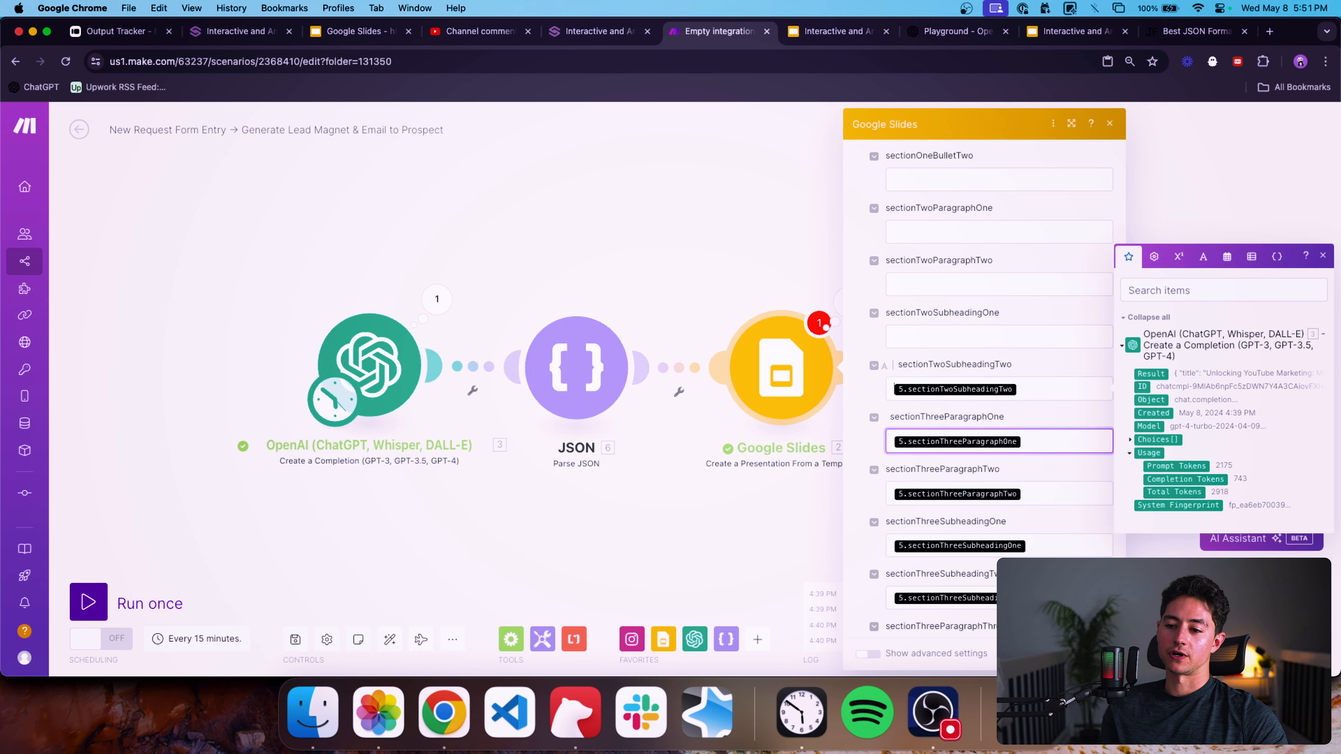
{"action": "key", "text": "BackSpace"}
{"action": "key", "text": "Tab"}
{"action": "key", "text": "BackSpace"}
{"action": "key", "text": "Tab"}
{"action": "key", "text": "BackSpace"}
{"action": "key", "text": "Tab"}
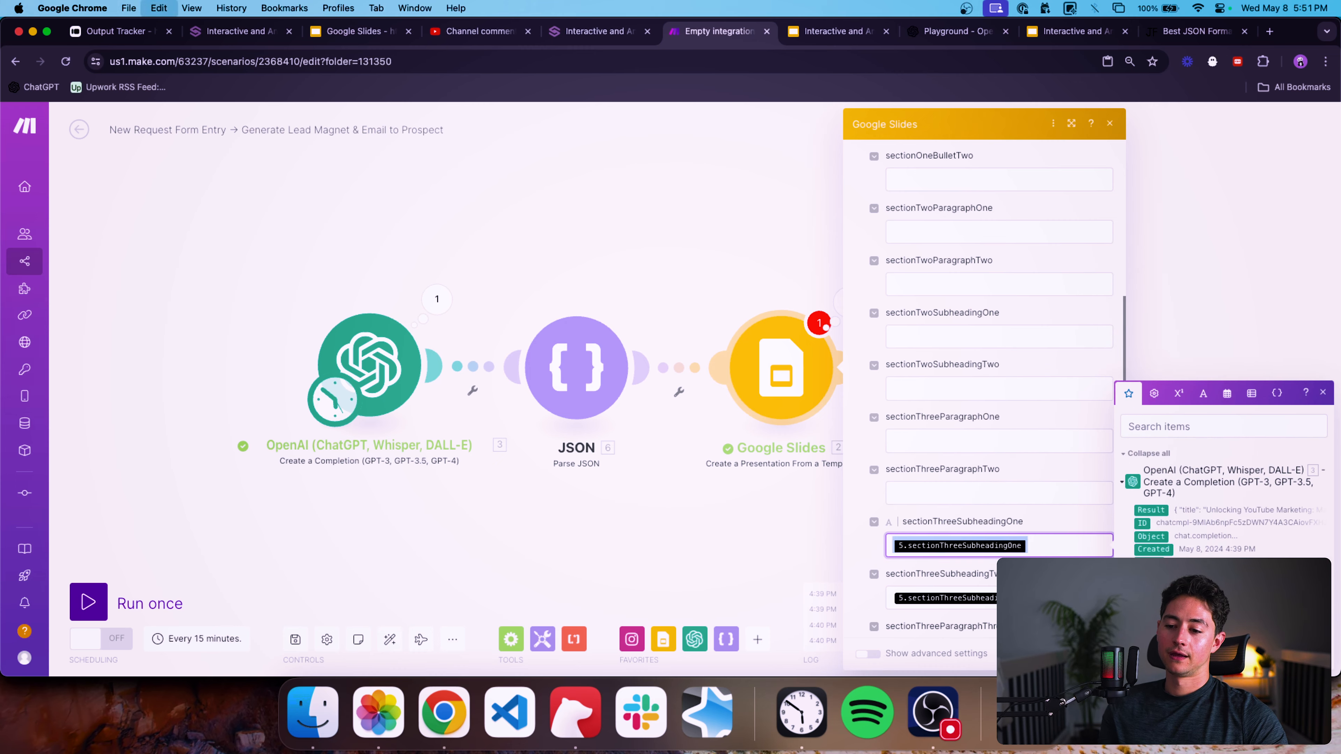
{"action": "key", "text": "BackSpace"}
{"action": "key", "text": "Tab"}
{"action": "key", "text": "BackSpace"}
{"action": "key", "text": "Tab"}
{"action": "key", "text": "BackSpace"}
{"action": "key", "text": "Tab"}
{"action": "key", "text": "Tab"}
{"action": "key", "text": "BackSpace"}
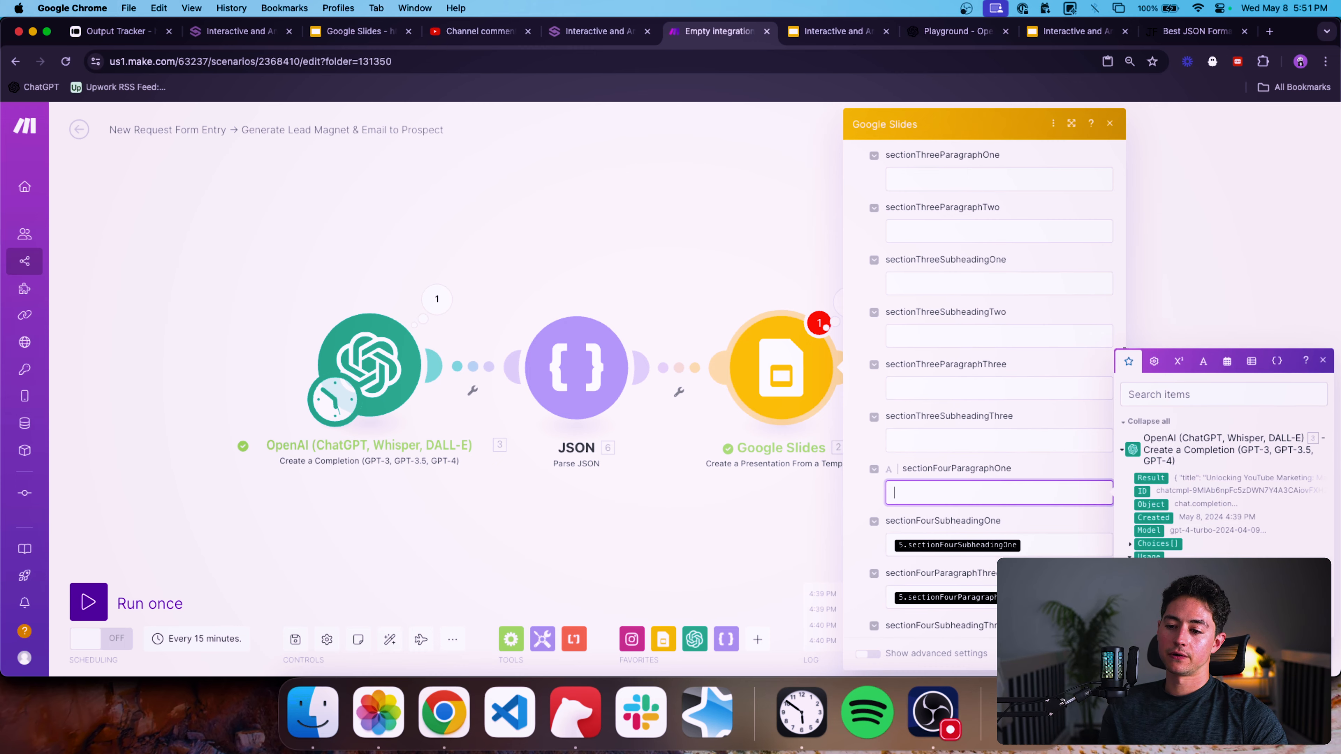
{"action": "key", "text": "Tab"}
{"action": "key", "text": "BackSpace"}
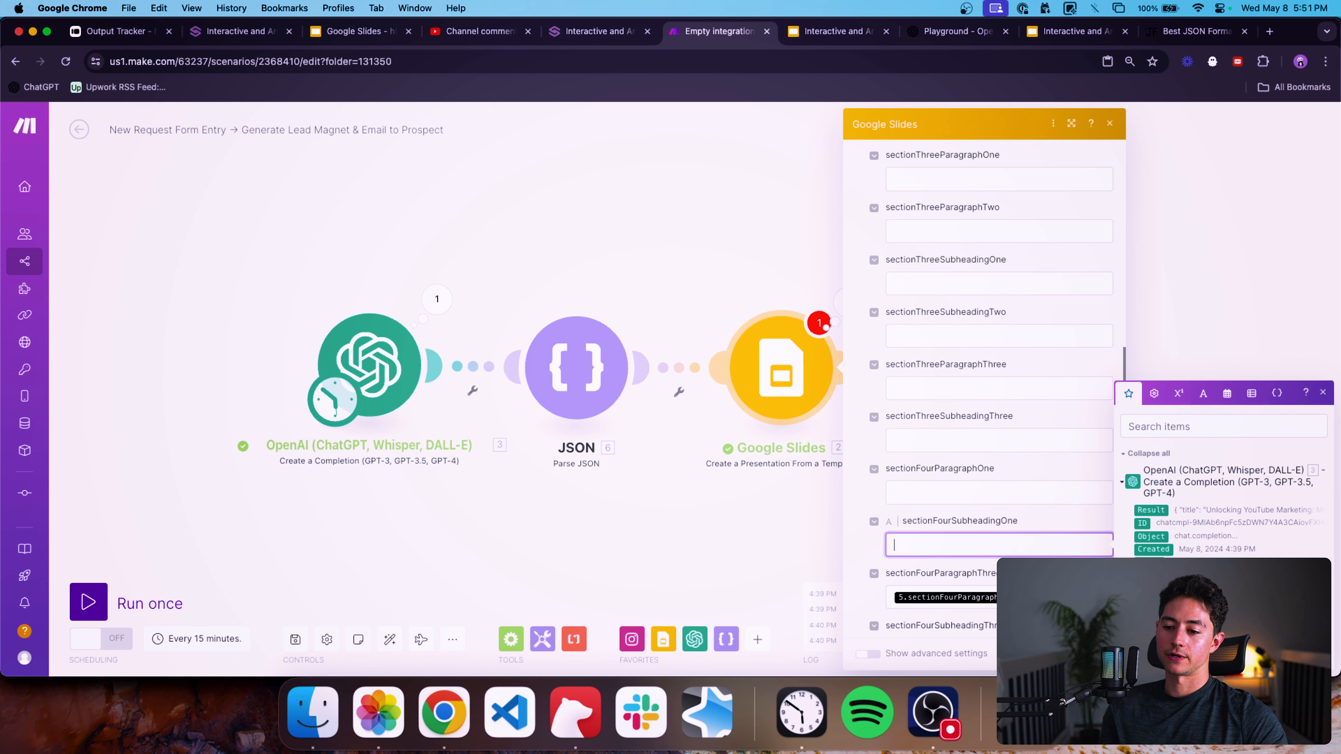
{"action": "key", "text": "Tab"}
{"action": "key", "text": "BackSpace"}
{"action": "key", "text": "Tab"}
{"action": "key", "text": "BackSpace"}
{"action": "key", "text": "Tab"}
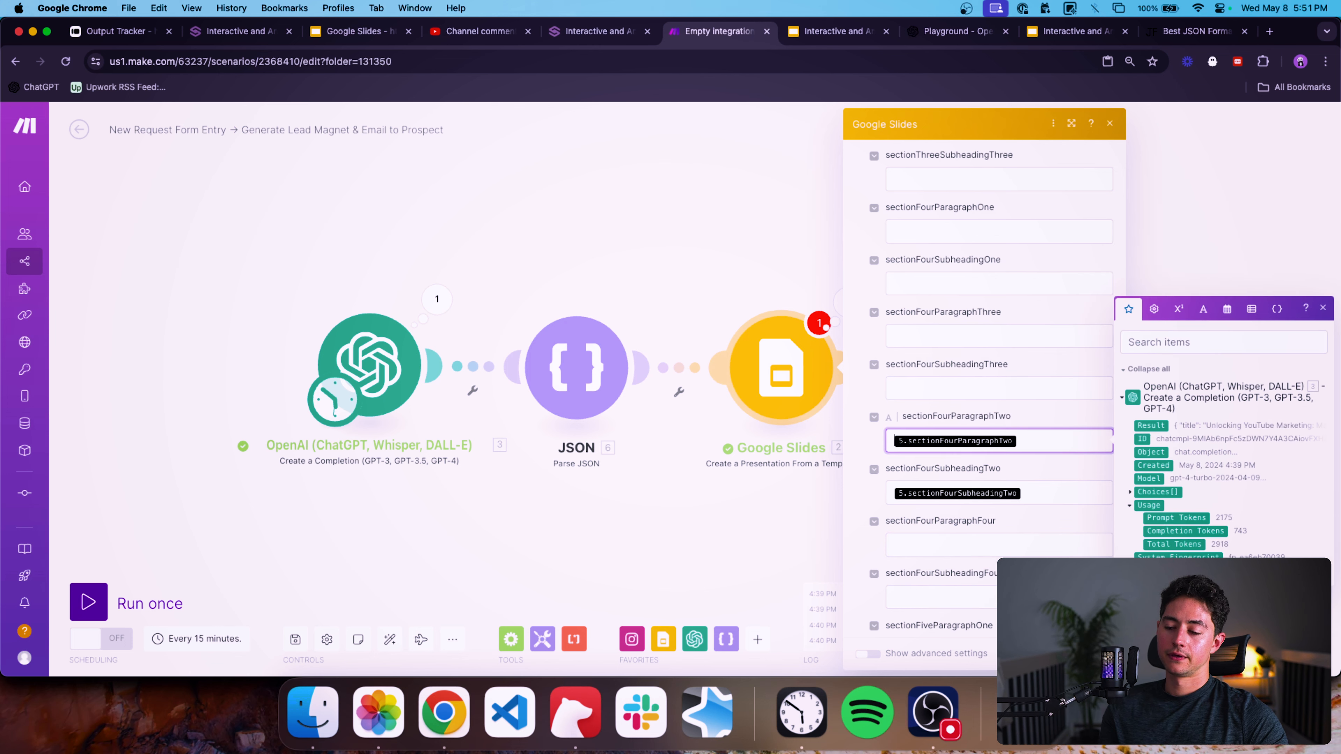
{"action": "key", "text": "BackSpace"}
{"action": "key", "text": "Tab"}
{"action": "key", "text": "BackSpace"}
{"action": "key", "text": "Tab"}
{"action": "key", "text": "Tab"}
{"action": "key", "text": "Tab"}
{"action": "key", "text": "Tab"}
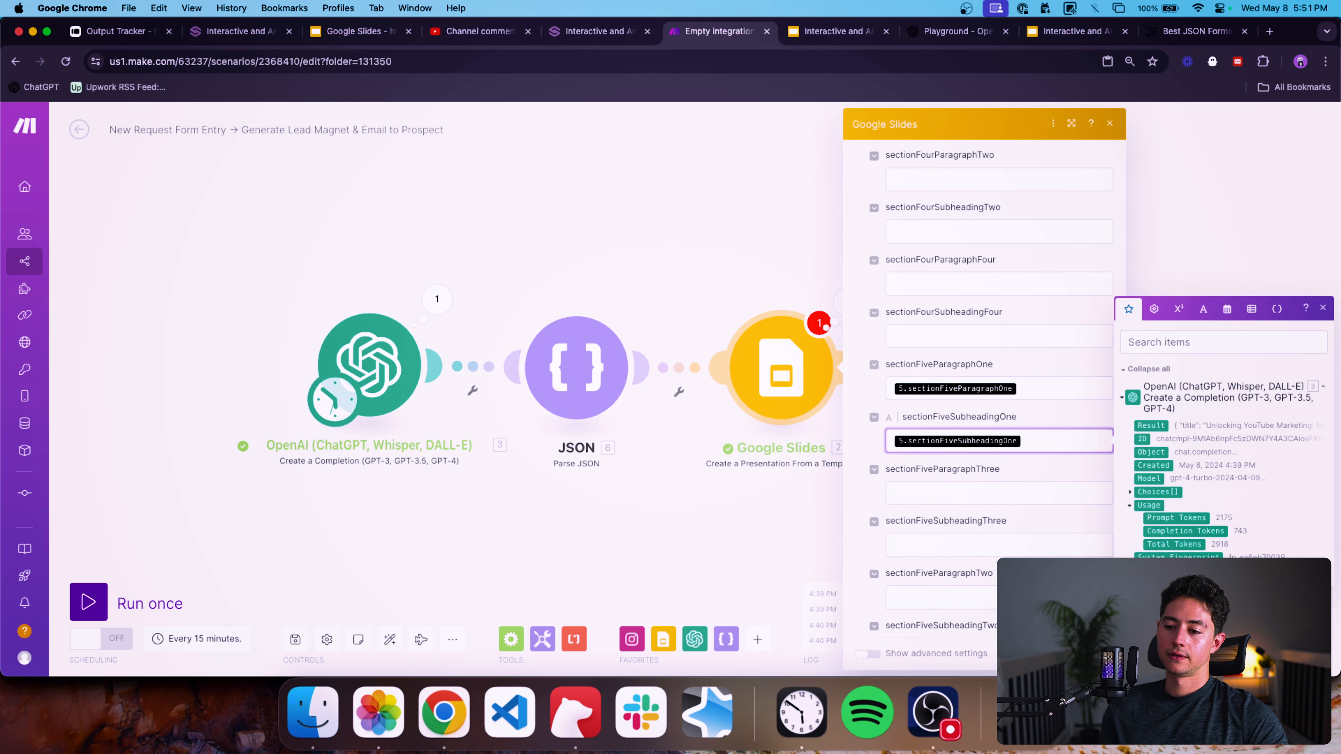
{"action": "key", "text": "shift+Tab"}
{"action": "key", "text": "BackSpace"}
{"action": "key", "text": "Tab"}
{"action": "key", "text": "BackSpace"}
{"action": "key", "text": "Tab"}
{"action": "key", "text": "Tab"}
{"action": "key", "text": "Tab"}
{"action": "key", "text": "Tab"}
{"action": "key", "text": "Tab"}
{"action": "key", "text": "Tab"}
{"action": "key", "text": "Tab"}
{"action": "key", "text": "Tab"}
{"action": "key", "text": "Tab"}
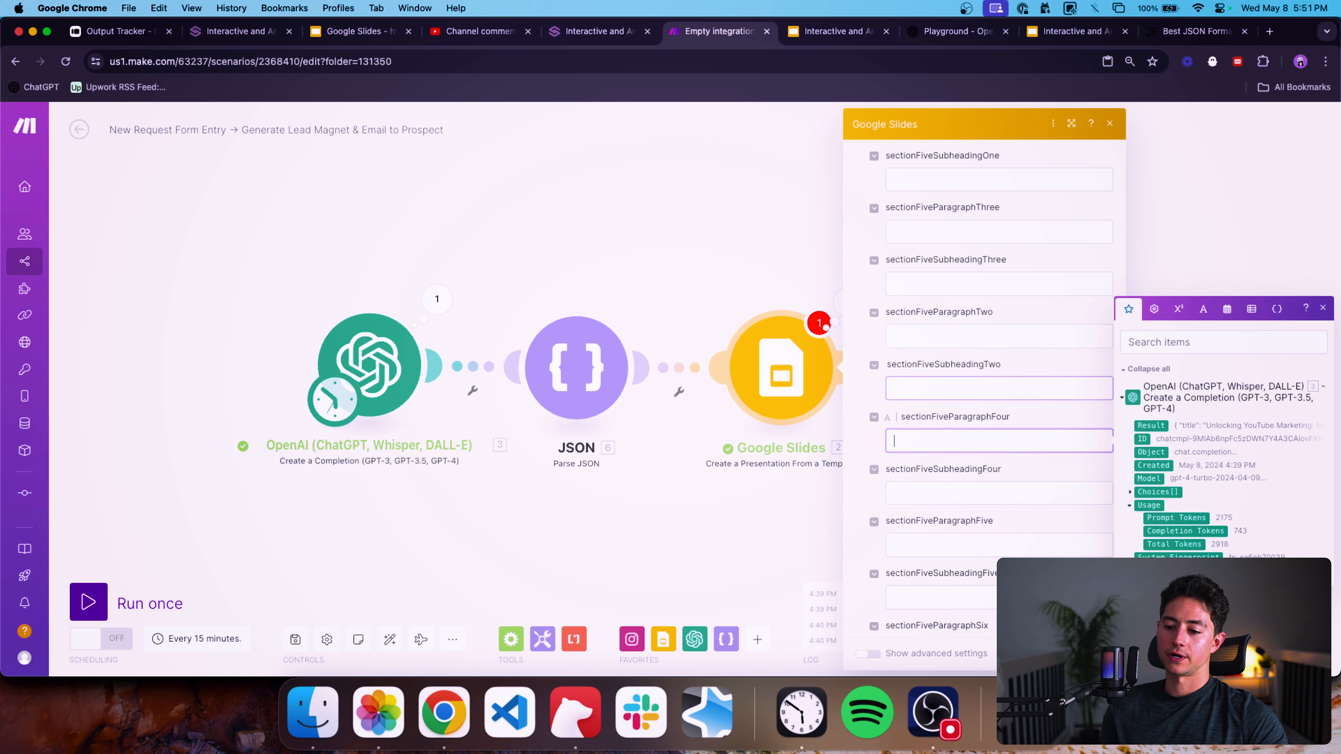
{"action": "key", "text": "Escape"}
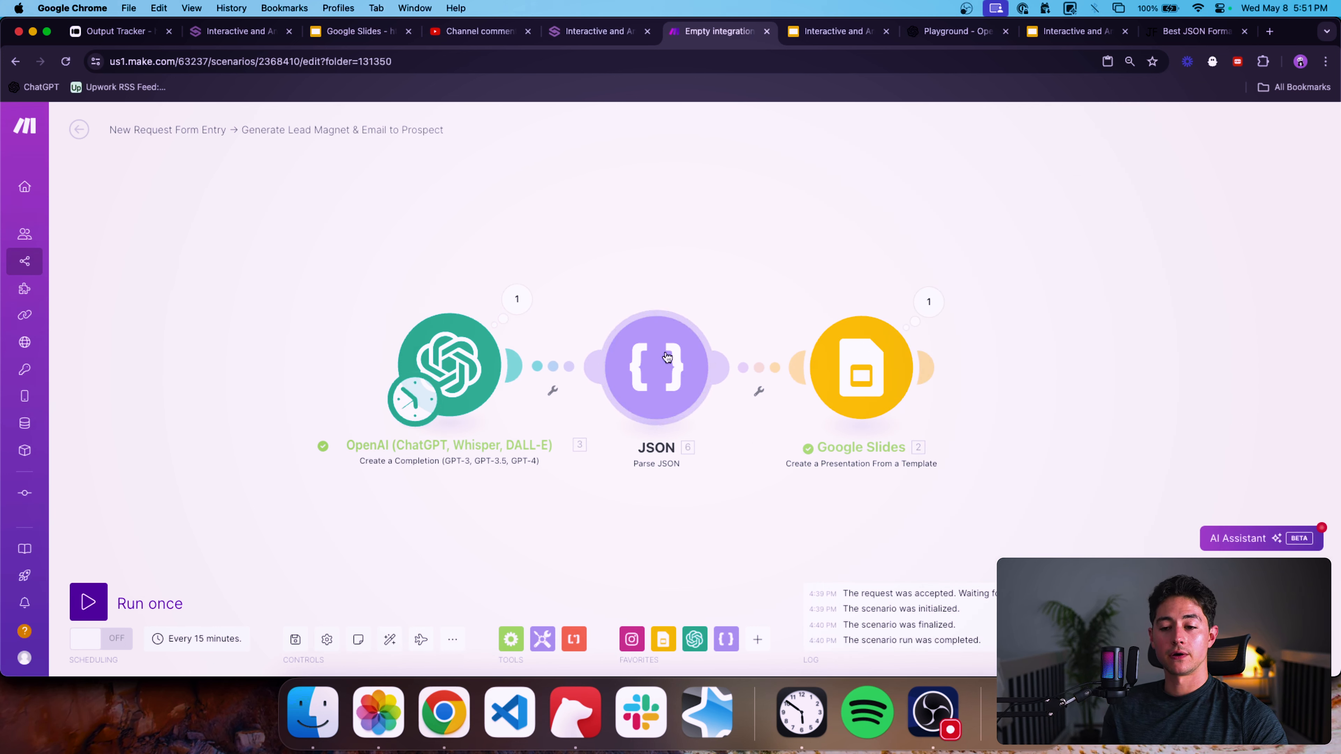
Add a filter labelled block between the JSON and Google Slides modules with the condition x equal to y.
{"action": "left_click", "coordinate": [759, 367]}
{"action": "left_click", "coordinate": [867, 311]}
{"action": "type", "text": "block"}
{"action": "left_click", "coordinate": [826, 363]}
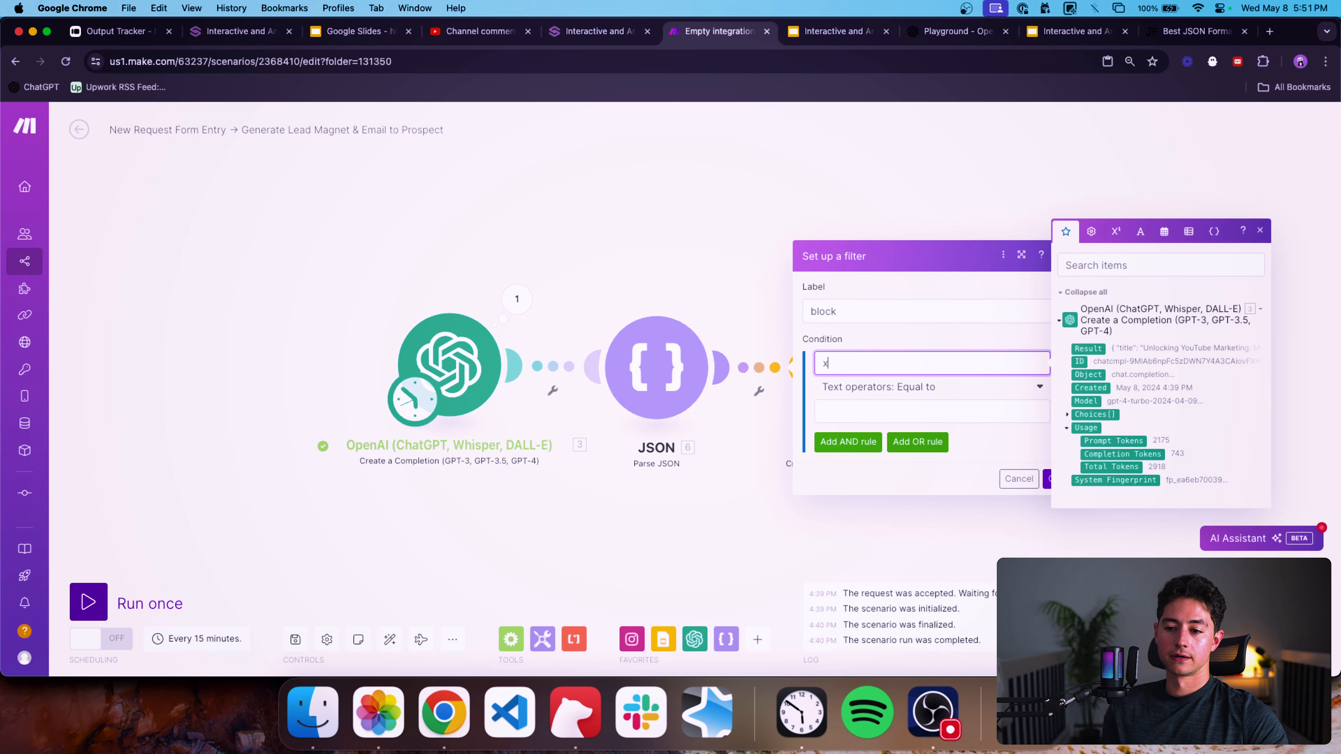
{"action": "left_click", "coordinate": [970, 444]}
{"action": "left_click", "coordinate": [1056, 479]}
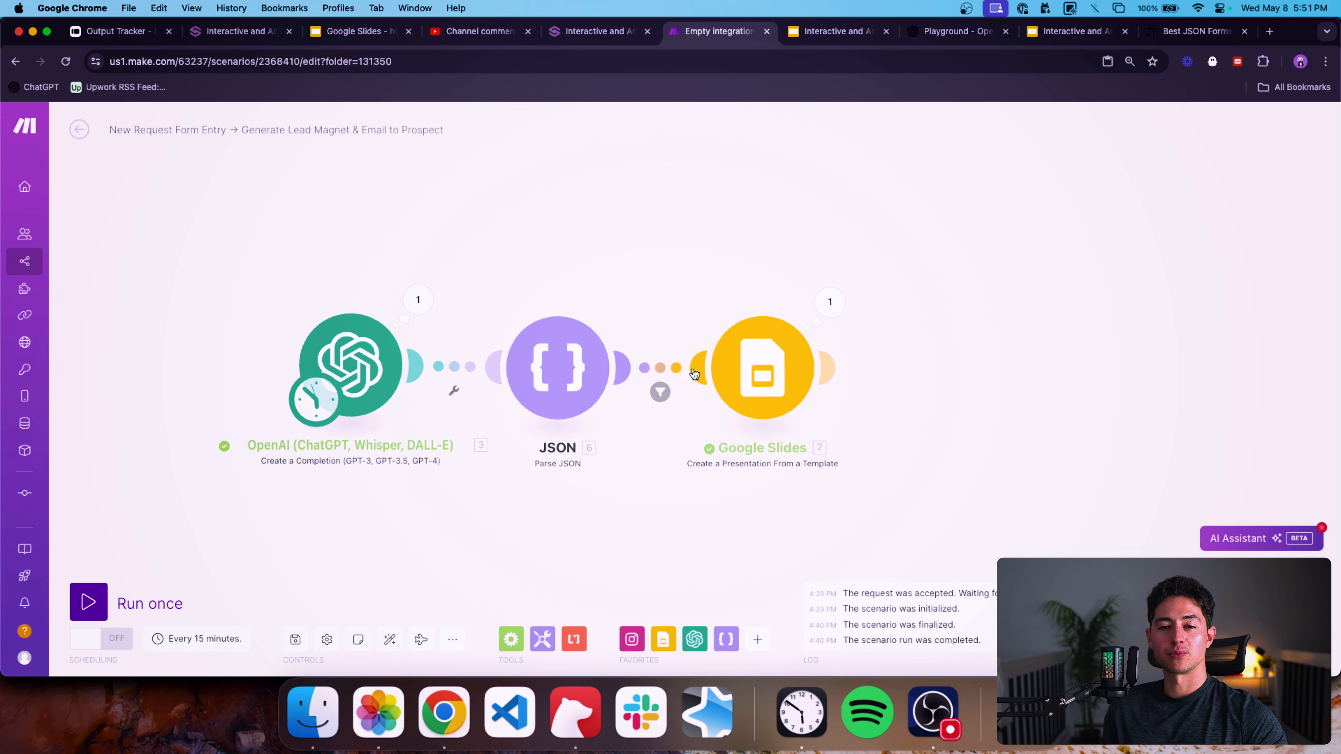
Run the scenario once.
{"action": "left_click_drag", "start_coordinate": [671, 286], "coordinate": [634, 285]}
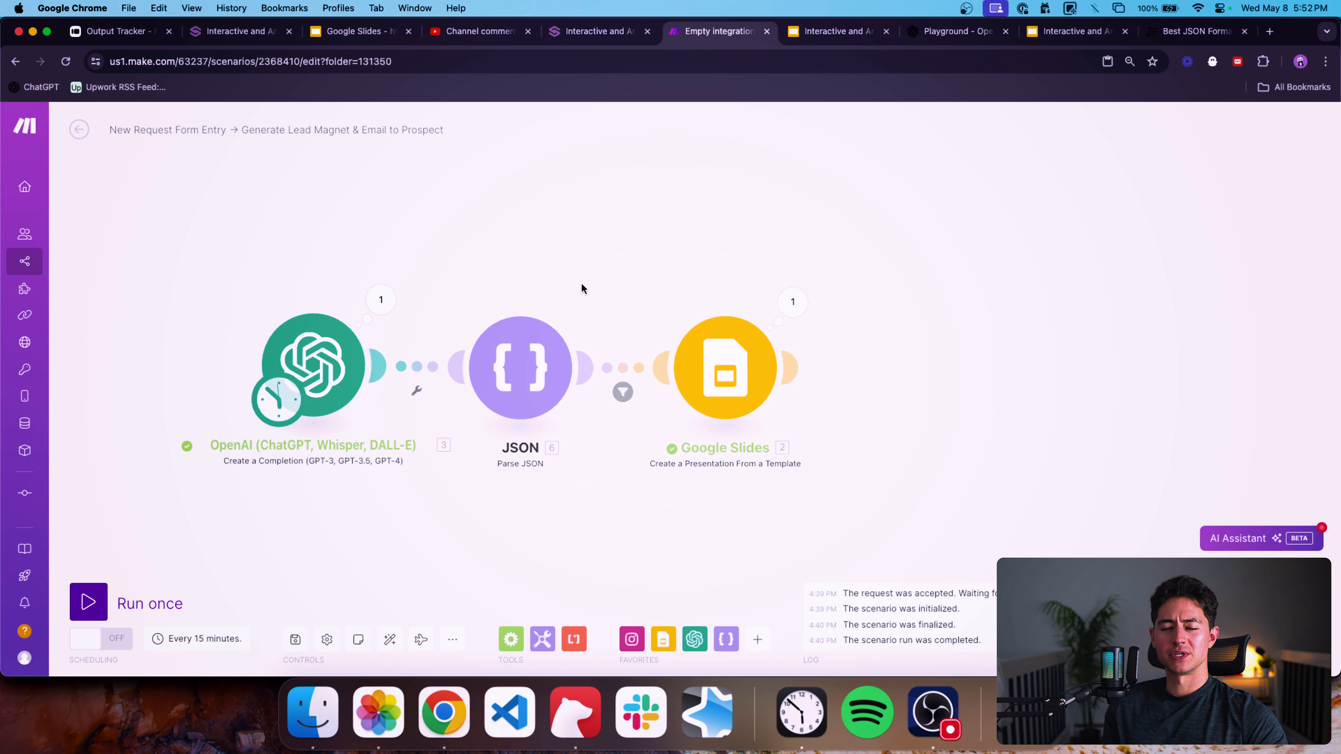
{"action": "left_click_drag", "start_coordinate": [590, 240], "coordinate": [613, 240]}
{"action": "left_click", "coordinate": [89, 602]}
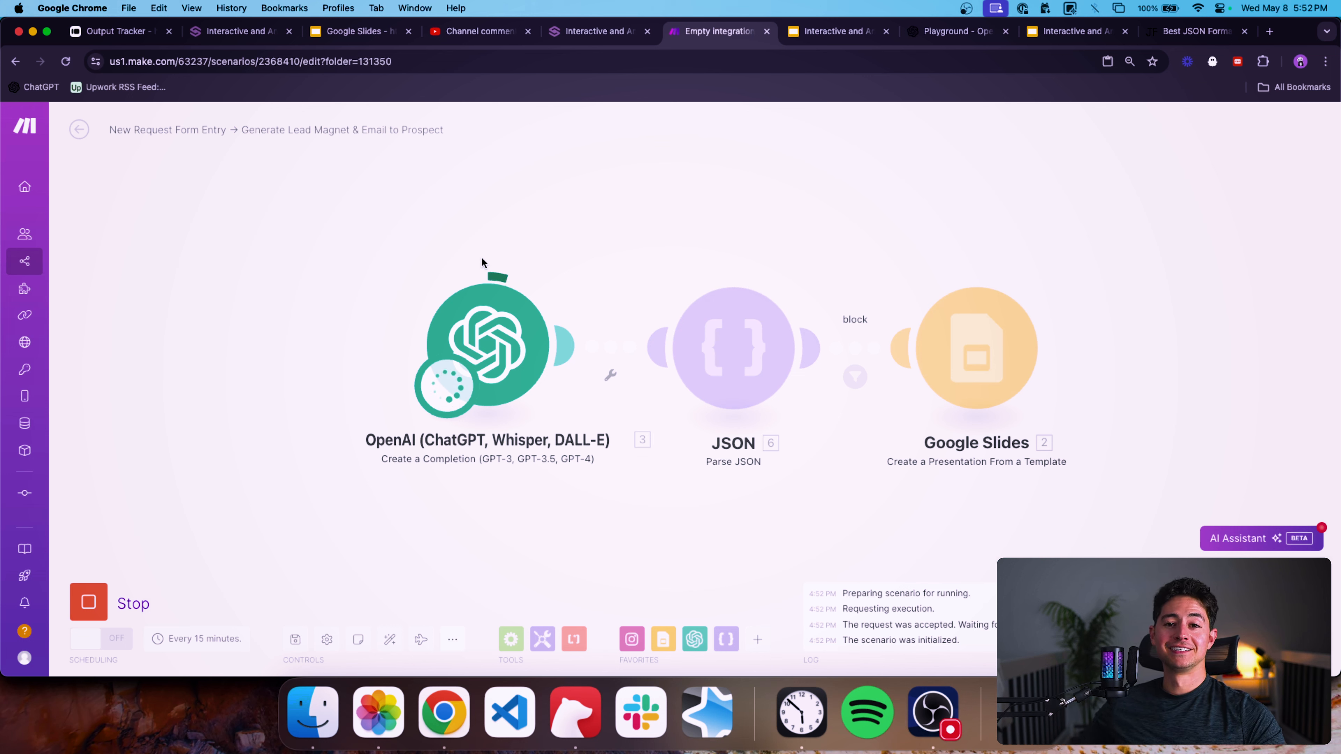
{"action": "scroll", "coordinate": [482, 258], "scroll_direction": "down", "scroll_amount": 3}
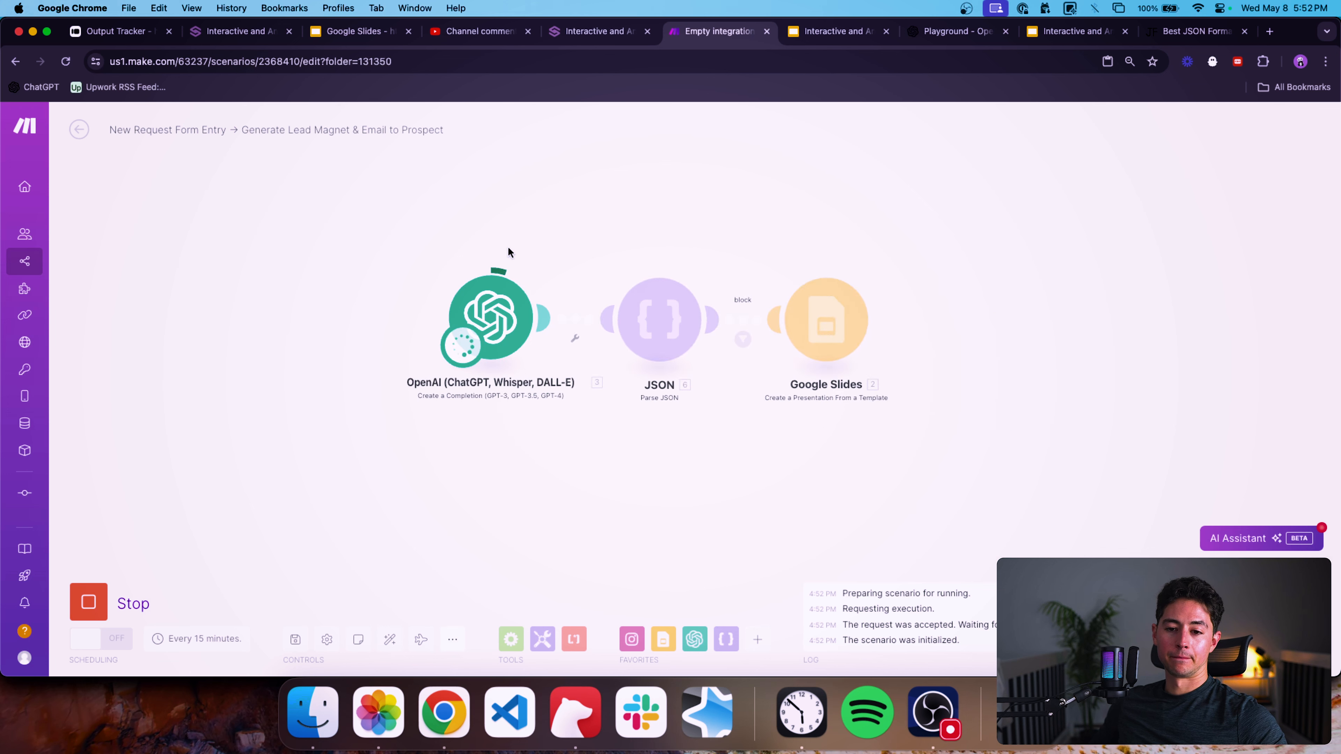
{"action": "left_click_drag", "start_coordinate": [571, 230], "coordinate": [561, 277]}
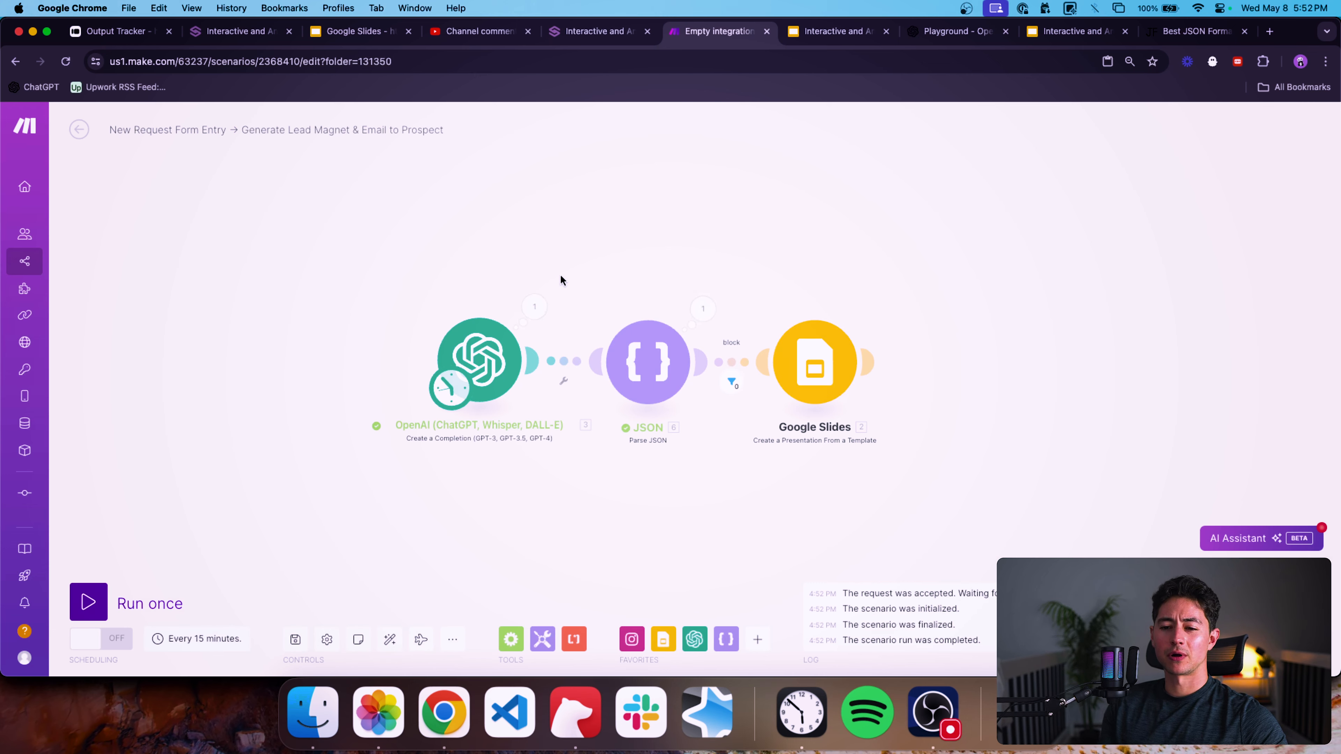
{"action": "scroll", "coordinate": [625, 287], "scroll_direction": "up", "scroll_amount": 3}
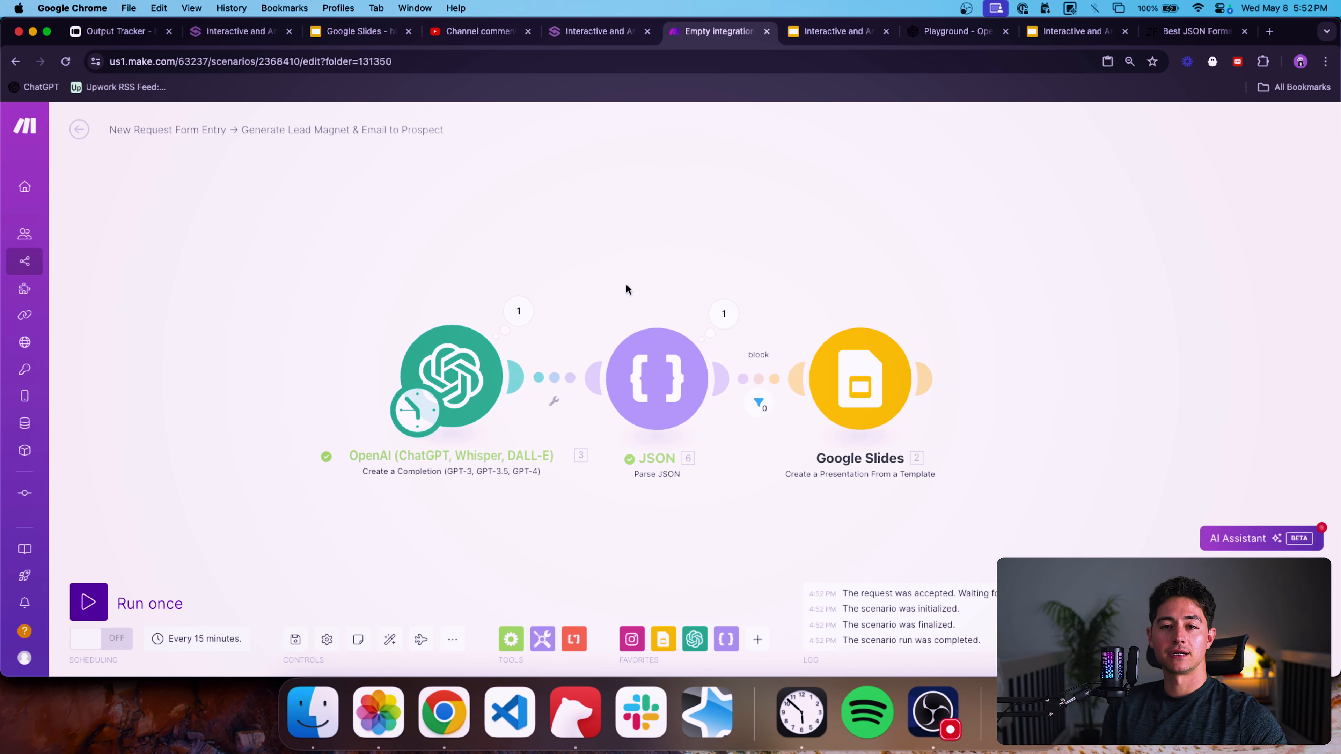
{"action": "left_click_drag", "start_coordinate": [626, 287], "coordinate": [555, 267]}
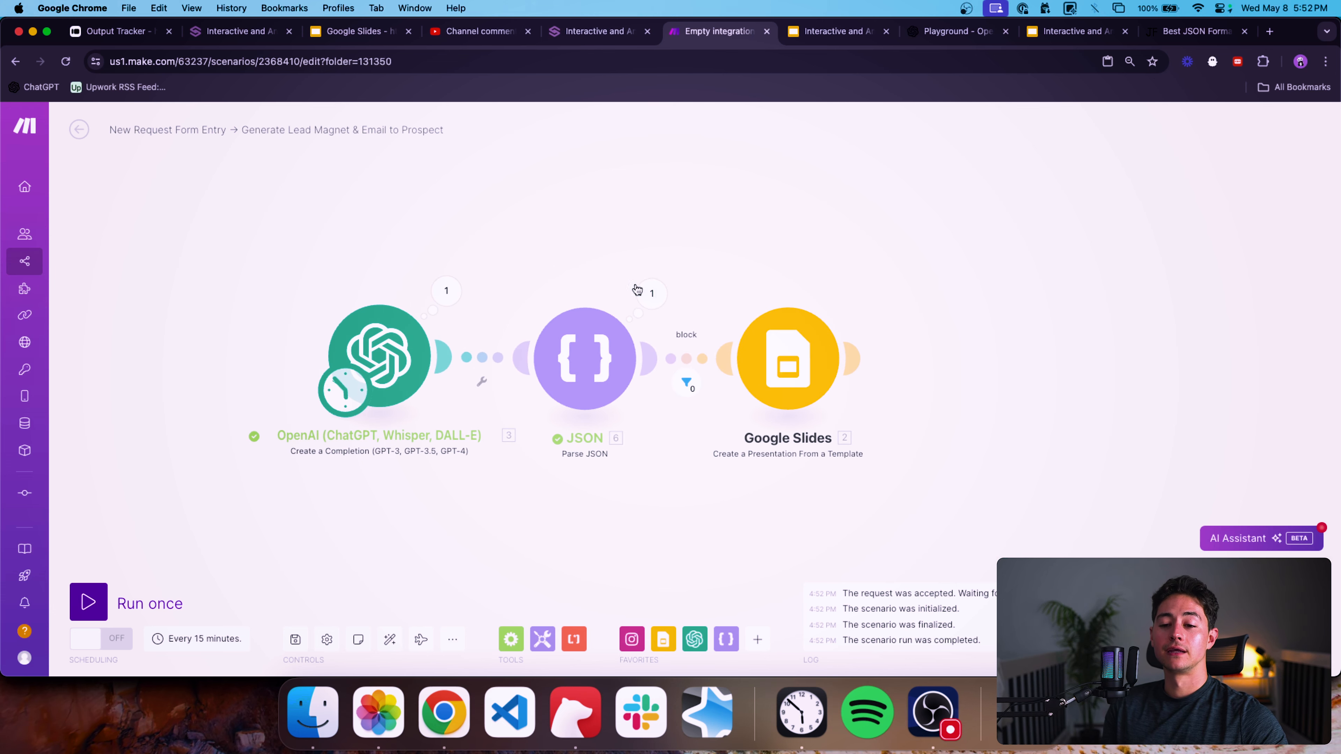
Inspect the JSON module's parsed output bundle, reviewing each title, heading, subheading and paragraph field.
{"action": "left_click", "coordinate": [651, 293]}
{"action": "scroll", "coordinate": [822, 317], "scroll_direction": "down", "scroll_amount": 5}
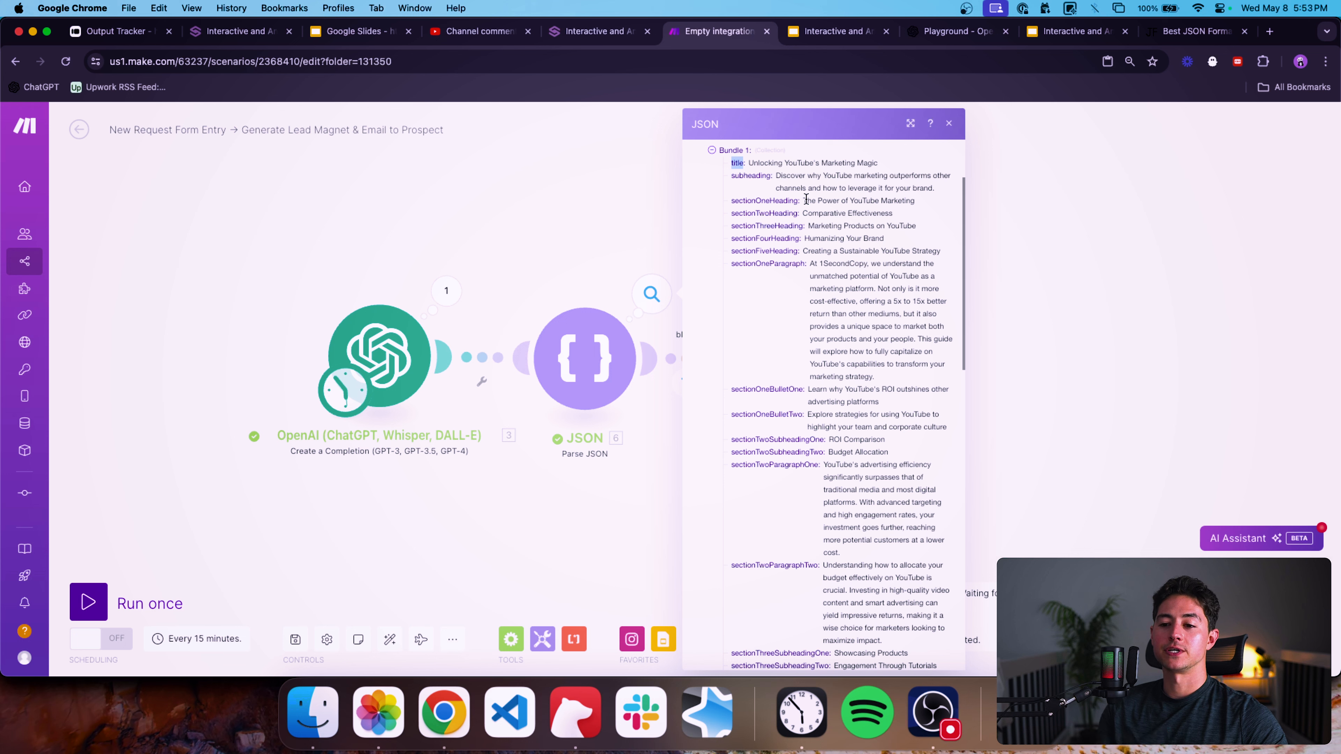
{"action": "scroll", "coordinate": [813, 212], "scroll_direction": "down", "scroll_amount": 5}
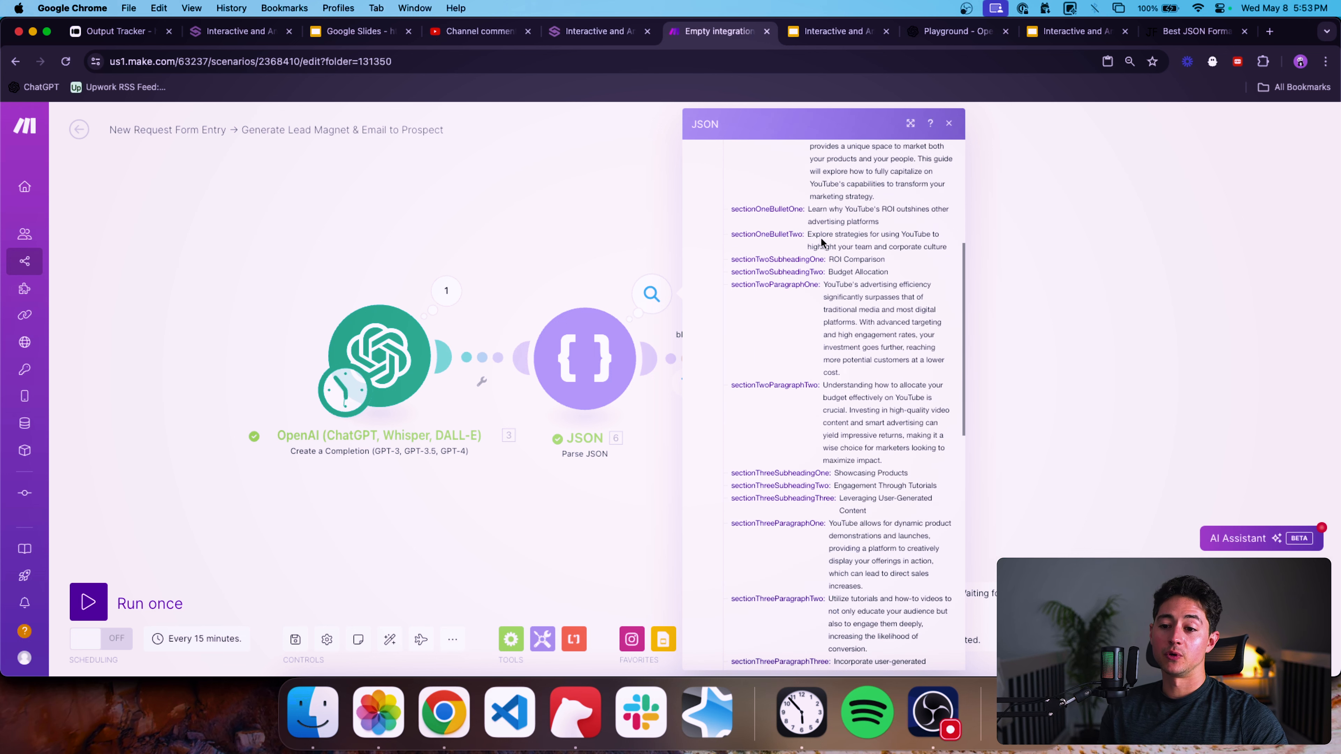
{"action": "scroll", "coordinate": [799, 284], "scroll_direction": "down", "scroll_amount": 12}
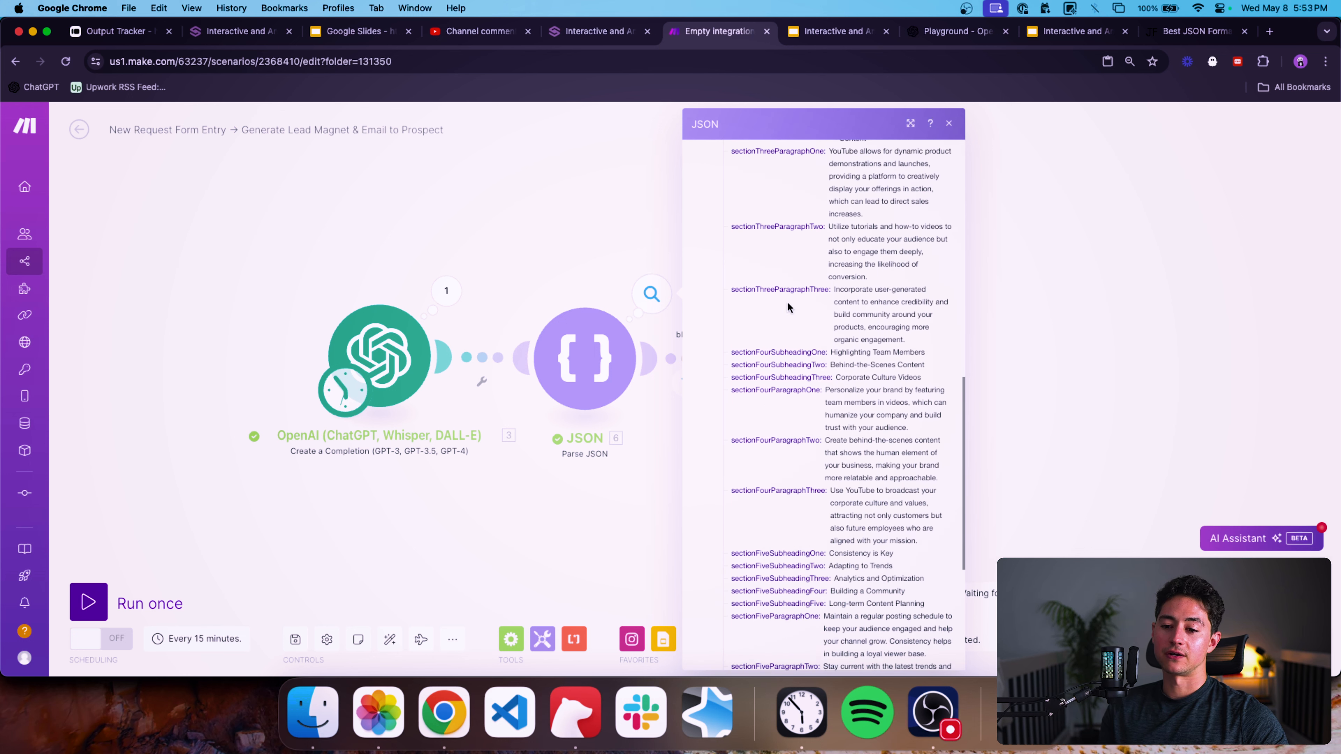
{"action": "scroll", "coordinate": [787, 307], "scroll_direction": "down", "scroll_amount": 5}
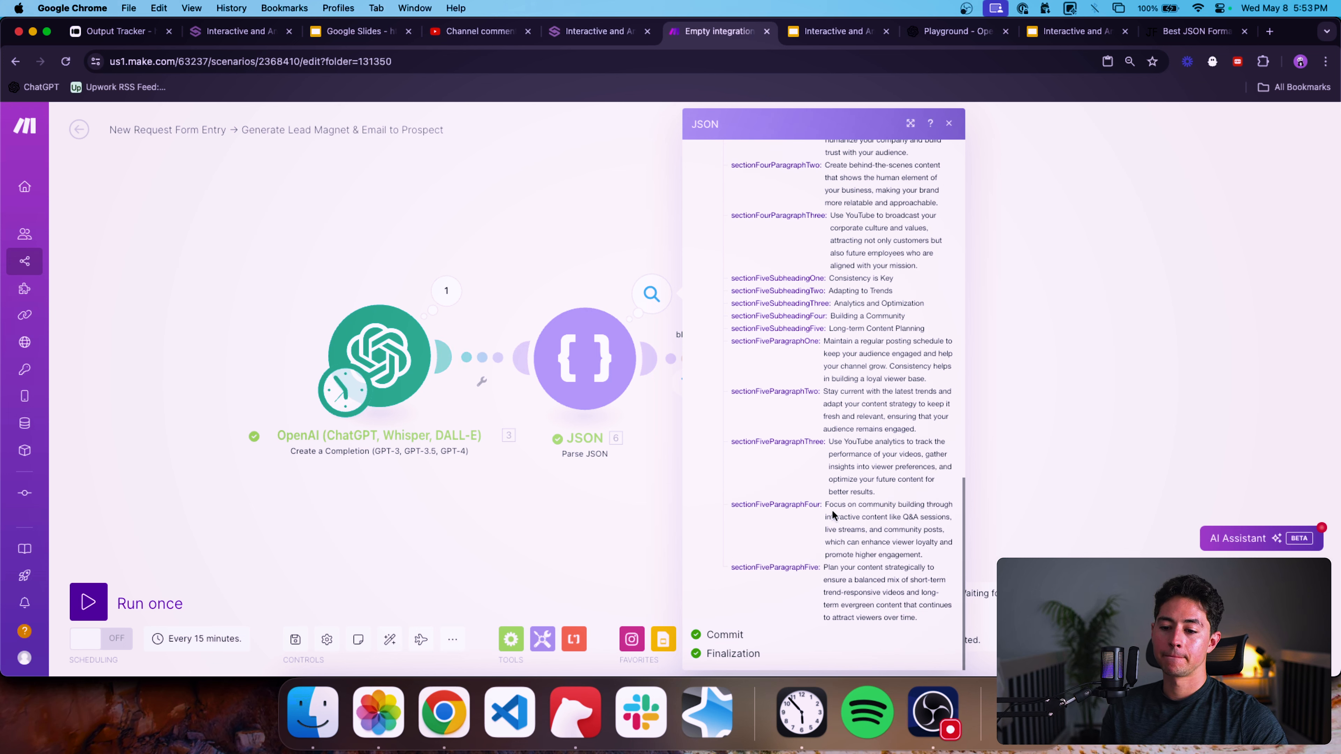
{"action": "scroll", "coordinate": [840, 517], "scroll_direction": "up", "scroll_amount": 2}
{"action": "scroll", "coordinate": [847, 517], "scroll_direction": "down", "scroll_amount": 3}
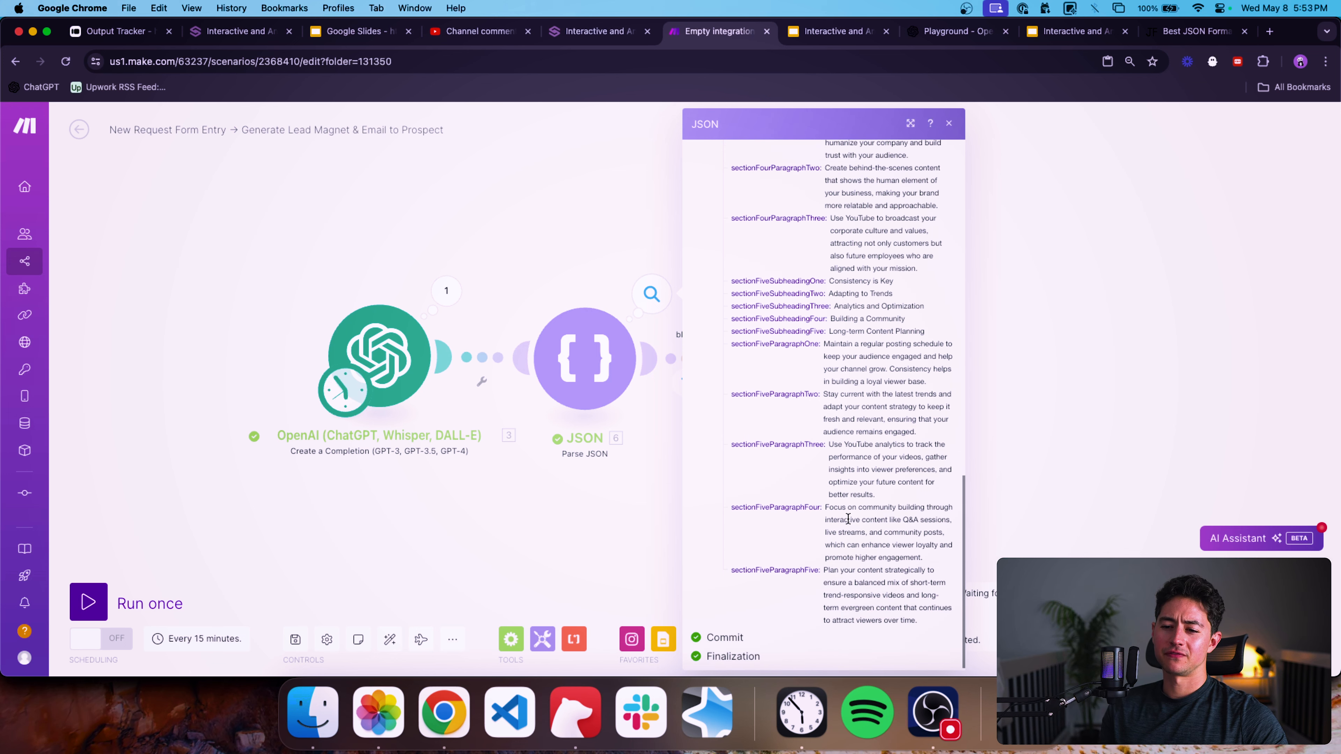
{"action": "scroll", "coordinate": [808, 432], "scroll_direction": "up", "scroll_amount": 4}
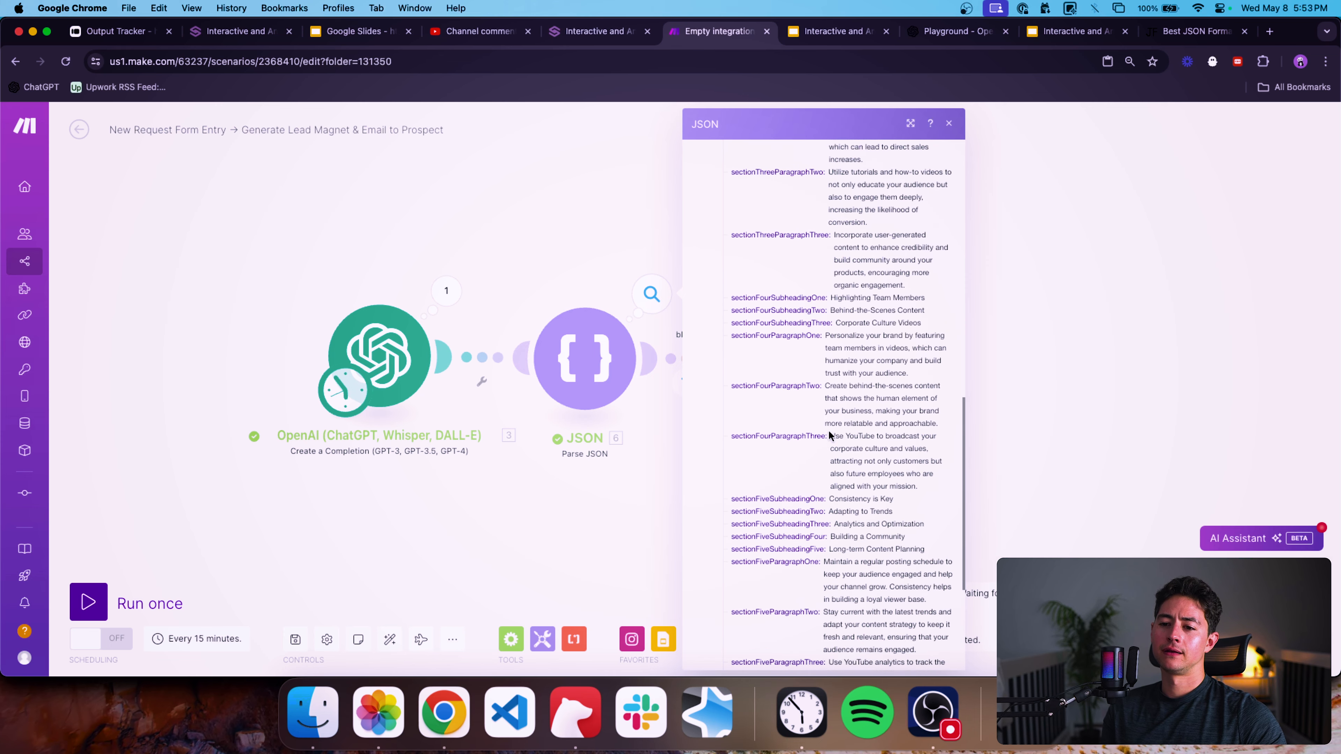
{"action": "scroll", "coordinate": [824, 432], "scroll_direction": "down", "scroll_amount": 3}
{"action": "scroll", "coordinate": [826, 428], "scroll_direction": "down", "scroll_amount": 1}
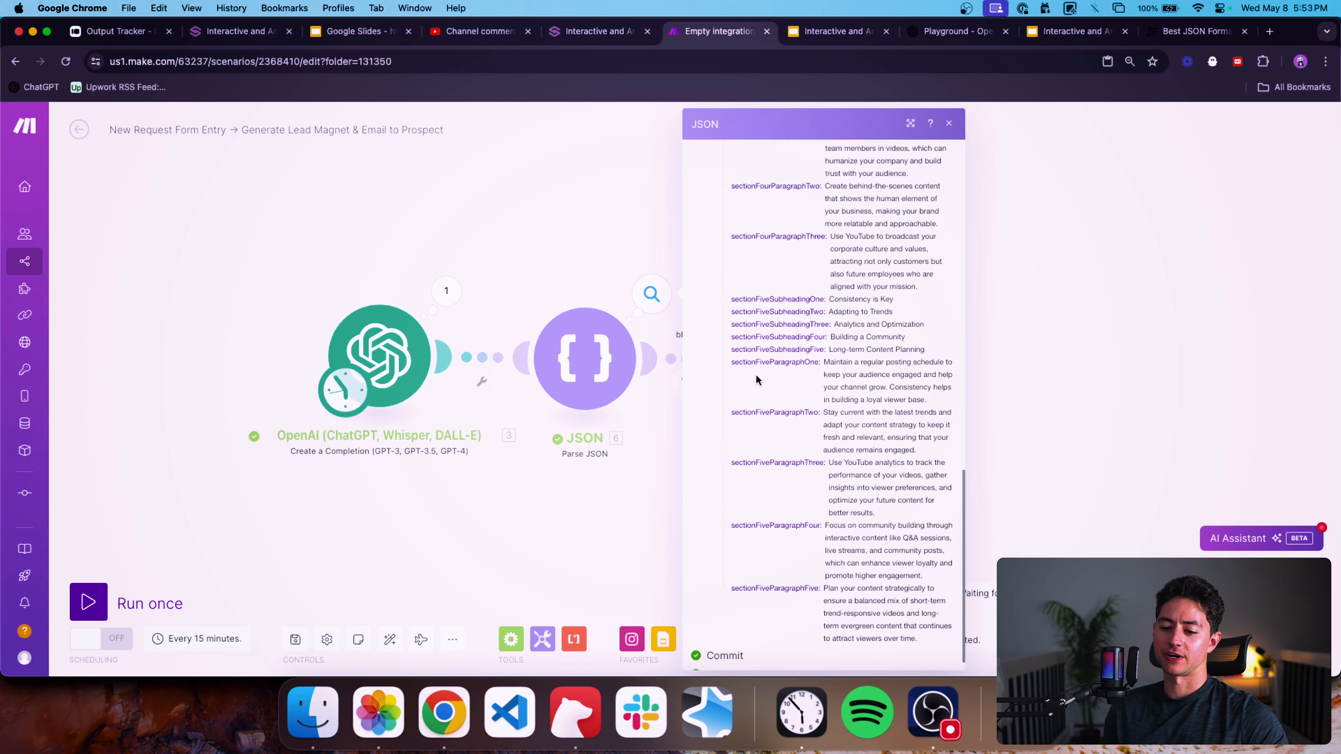
{"action": "scroll", "coordinate": [760, 375], "scroll_direction": "up", "scroll_amount": 10}
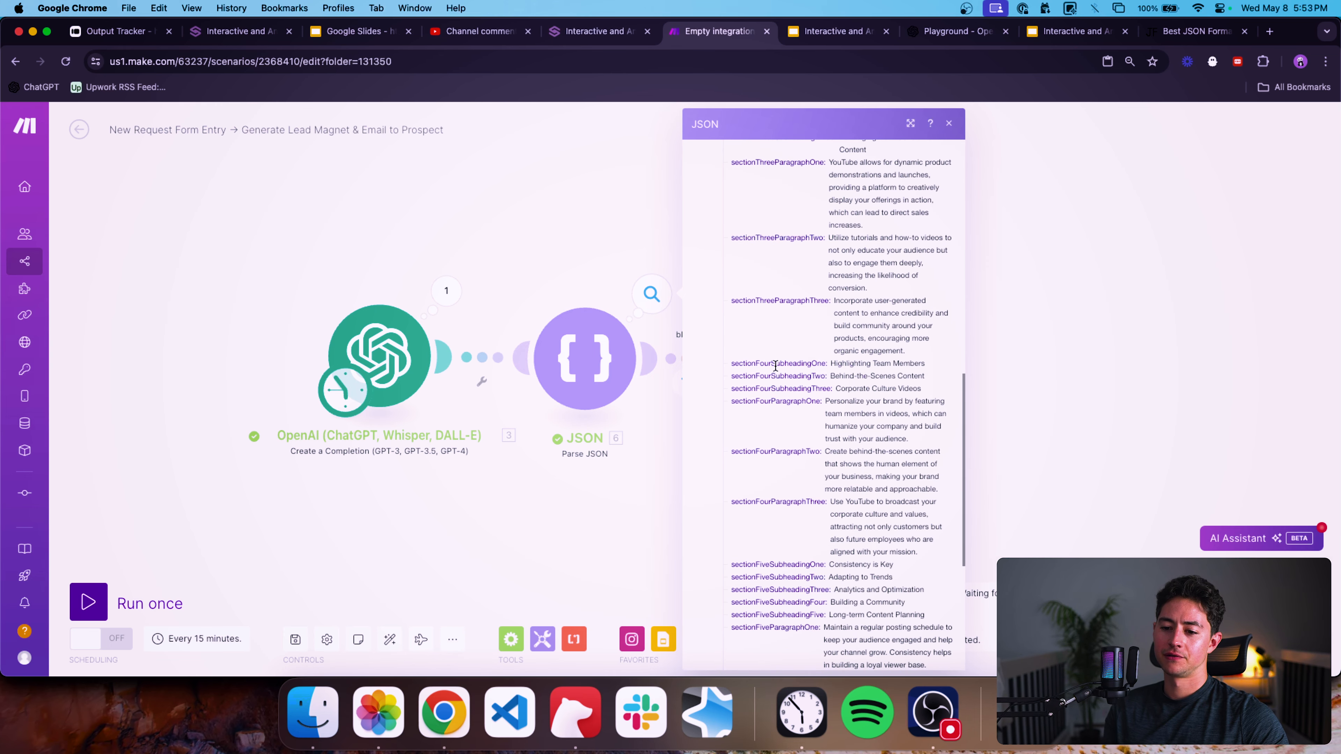
{"action": "left_click", "coordinate": [594, 198]}
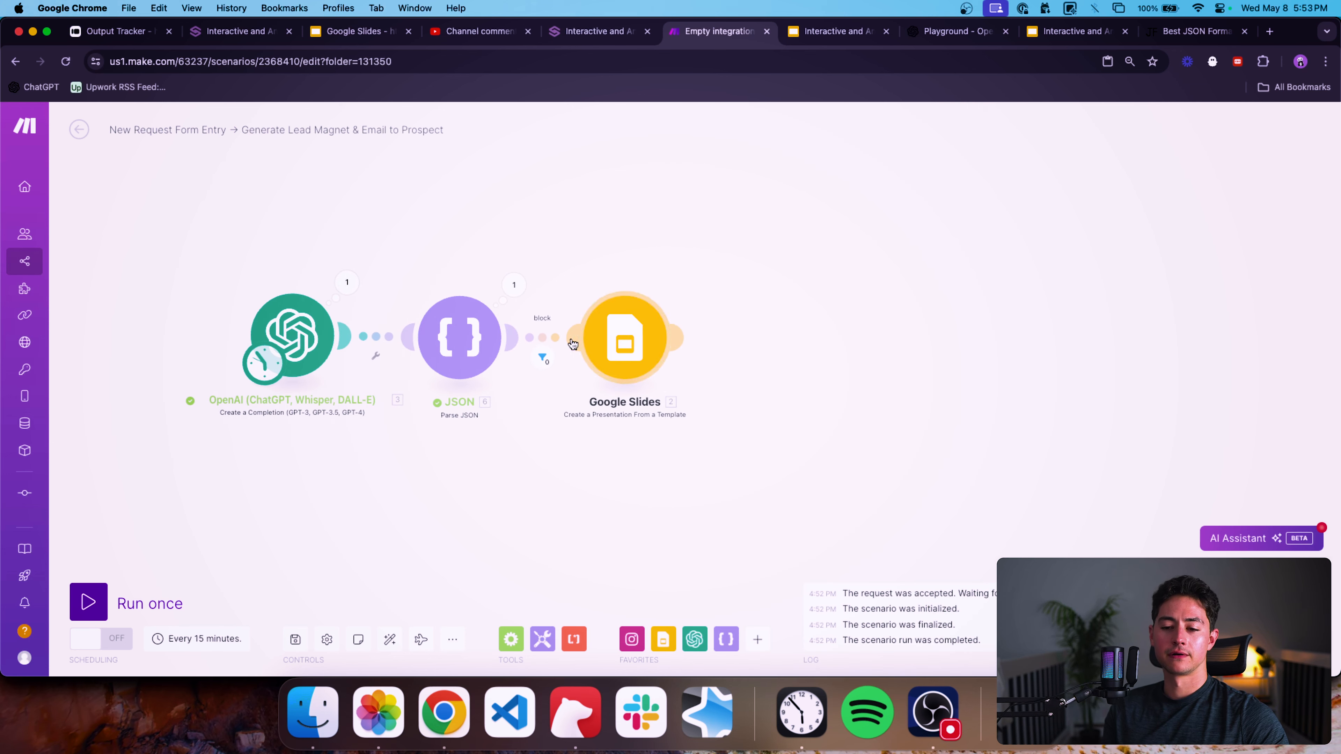
Remove the block filter's label and condition from the link between the JSON and Google Slides modules.
{"action": "left_click", "coordinate": [547, 337]}
{"action": "left_click", "coordinate": [565, 353]}
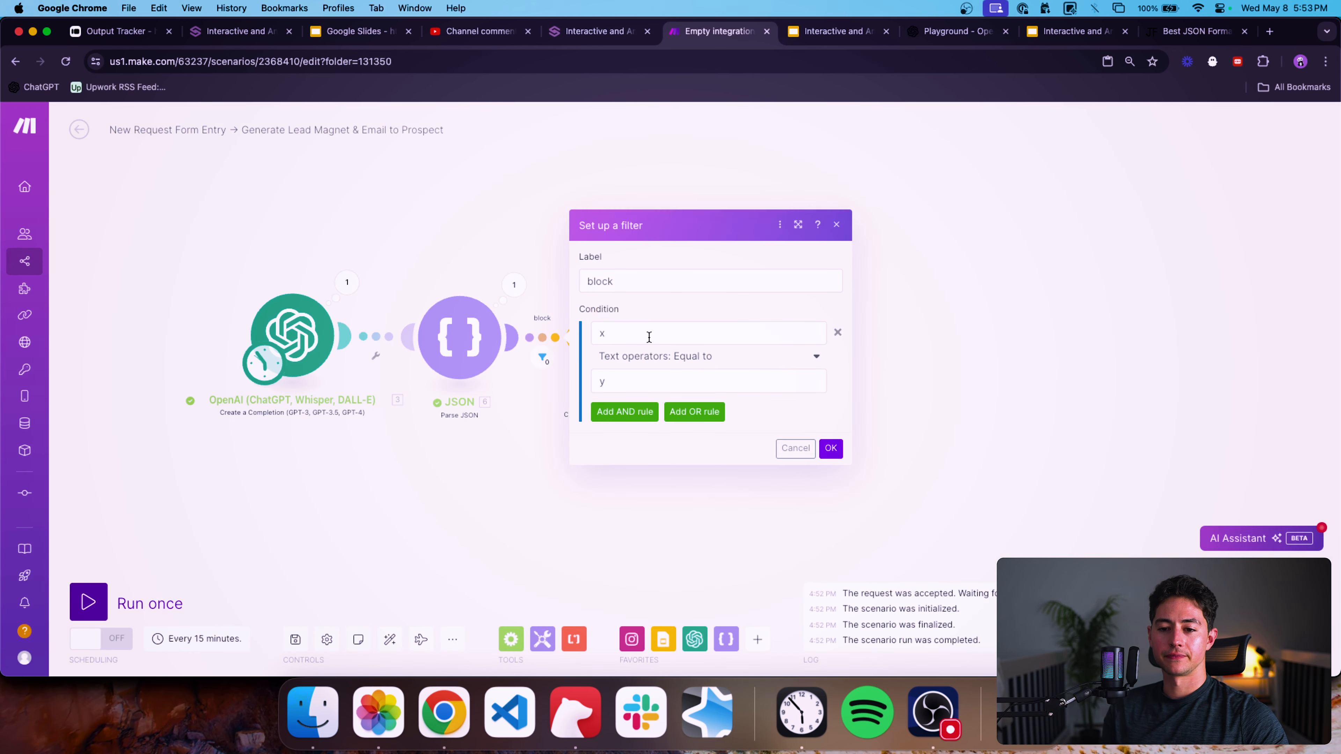
{"action": "left_click", "coordinate": [647, 335]}
{"action": "left_click", "coordinate": [838, 331]}
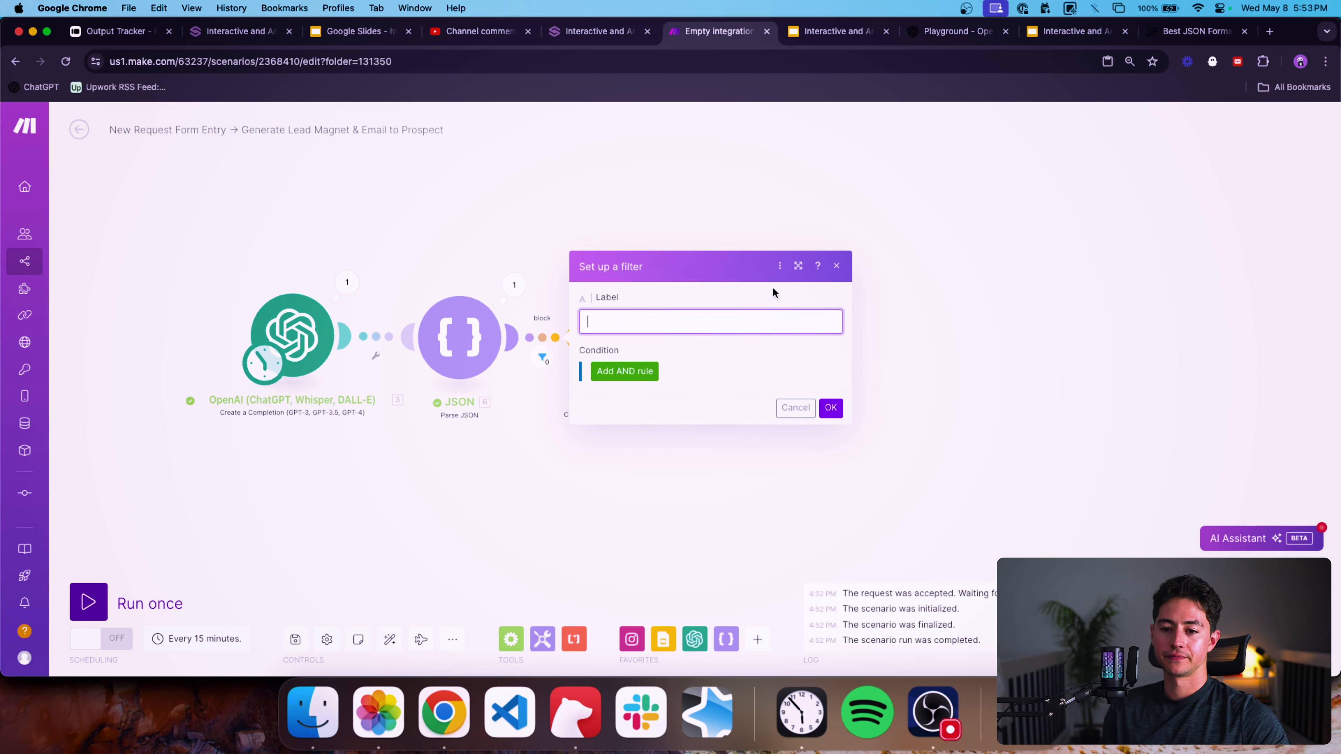
{"action": "left_click", "coordinate": [828, 406]}
Open the Google Slides module and map the parsed JSON title, subheading and sectionOneHeading to their placeholder fields.
{"action": "left_click", "coordinate": [592, 334]}
{"action": "scroll", "coordinate": [907, 419], "scroll_direction": "down", "scroll_amount": 5}
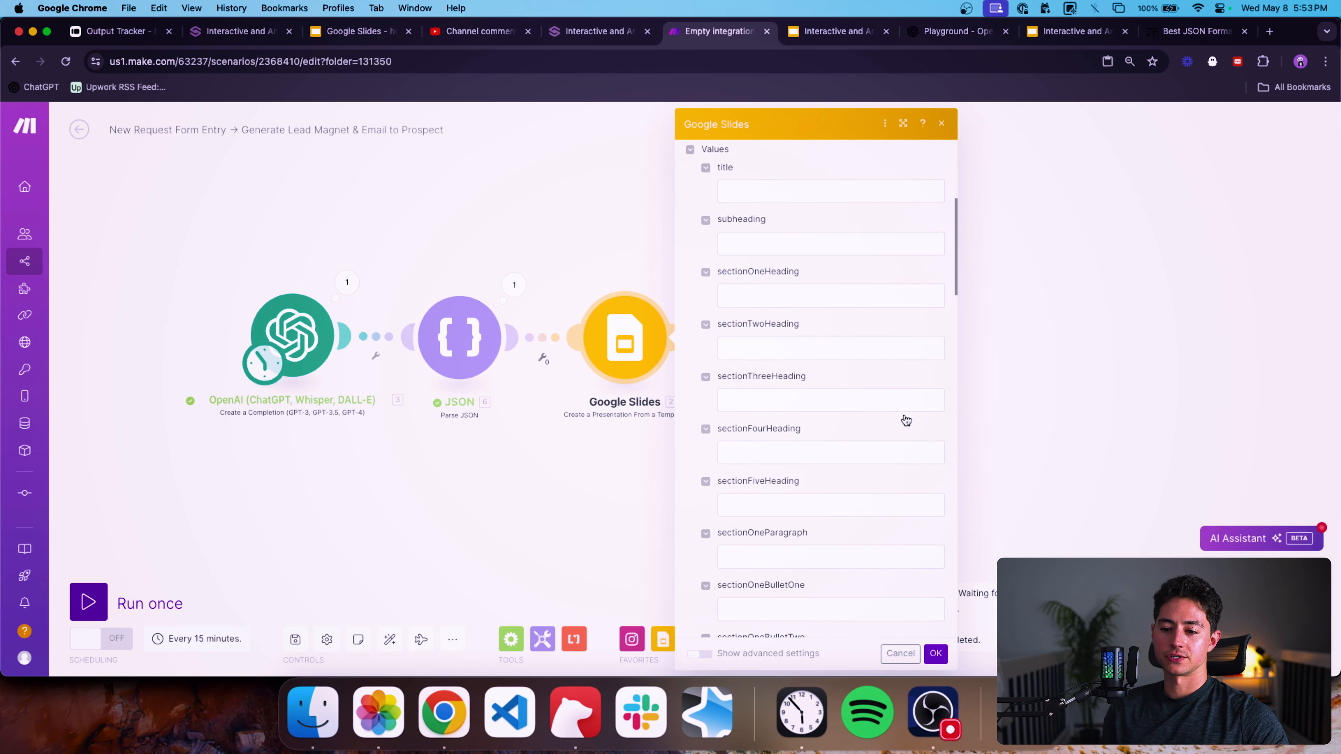
{"action": "left_click", "coordinate": [791, 184]}
{"action": "left_click", "coordinate": [984, 218]}
{"action": "key", "text": "Tab"}
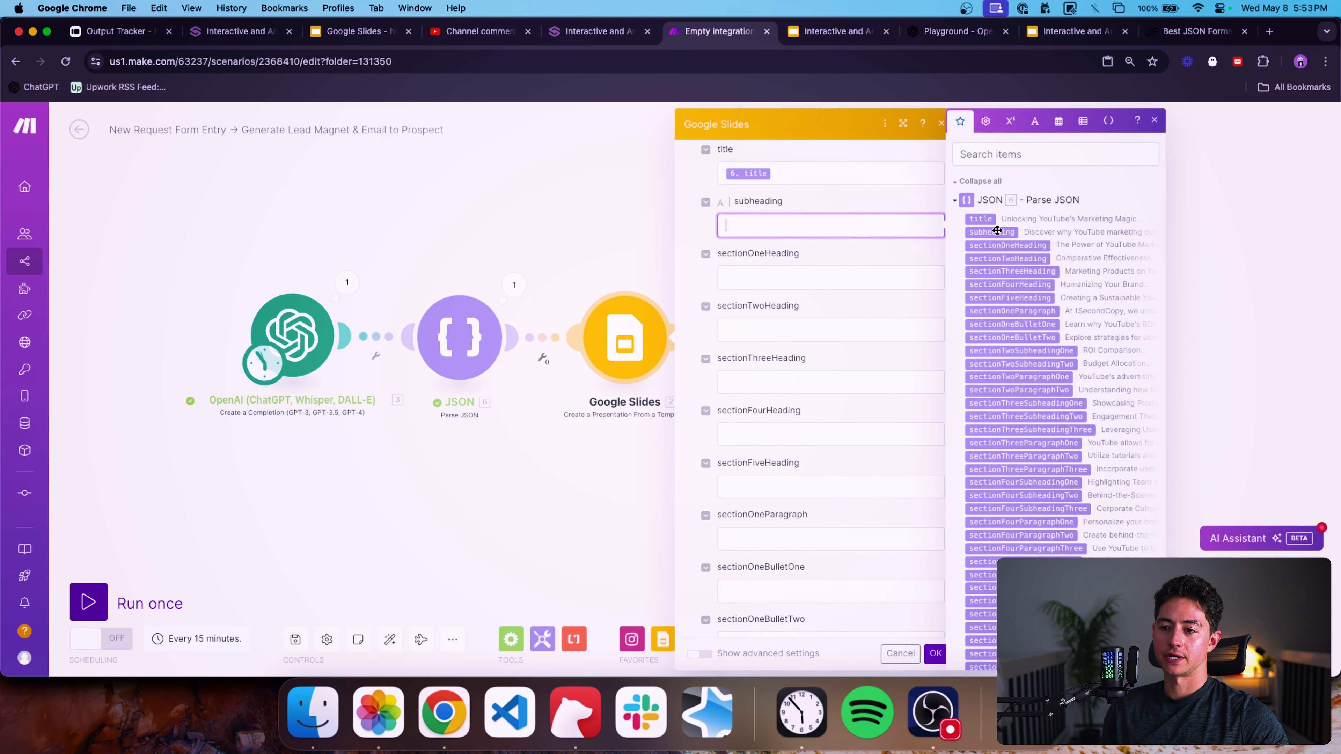
{"action": "left_click", "coordinate": [996, 233]}
{"action": "key", "text": "Tab"}
{"action": "left_click", "coordinate": [1004, 245]}
{"action": "key", "text": "Tab"}
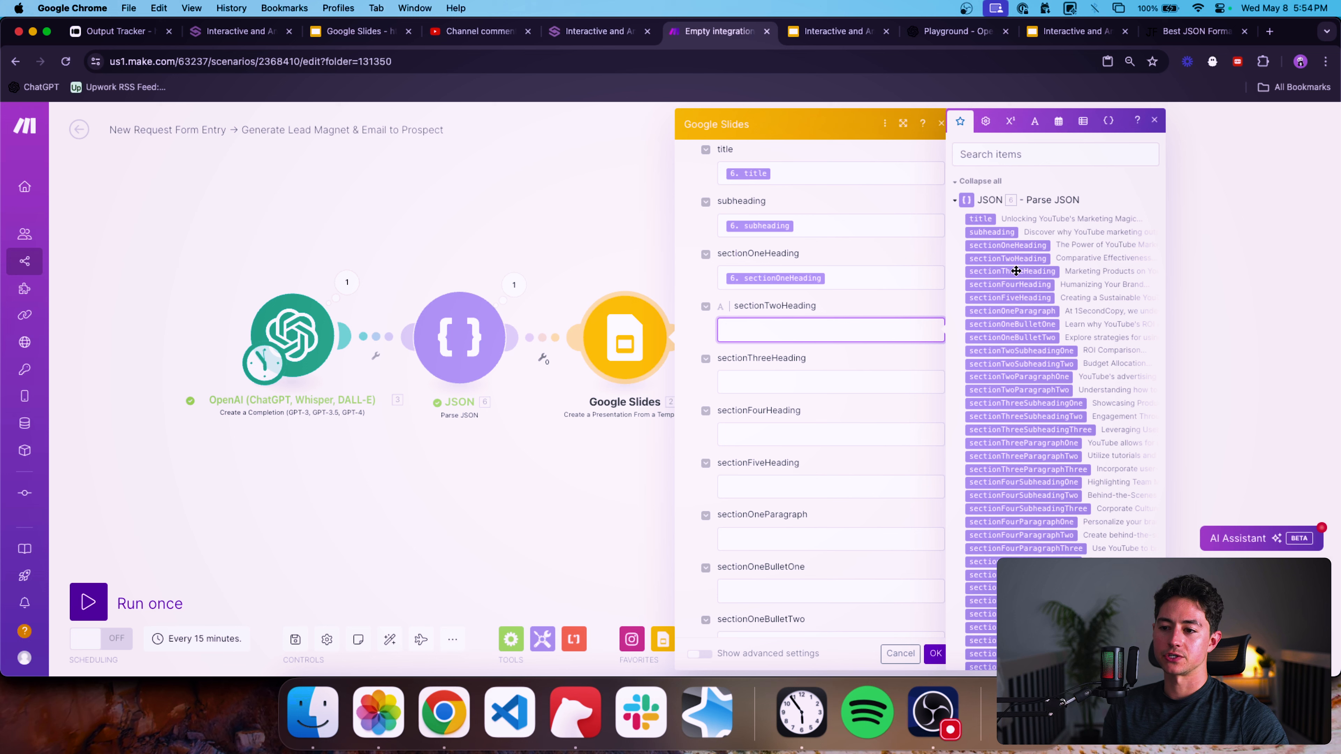
Map the parsed sectionTwoHeading through sectionFiveHeading values into their matching Google Slides placeholder fields.
{"action": "left_click", "coordinate": [1009, 259]}
{"action": "key", "text": "Tab"}
{"action": "left_click", "coordinate": [1012, 272]}
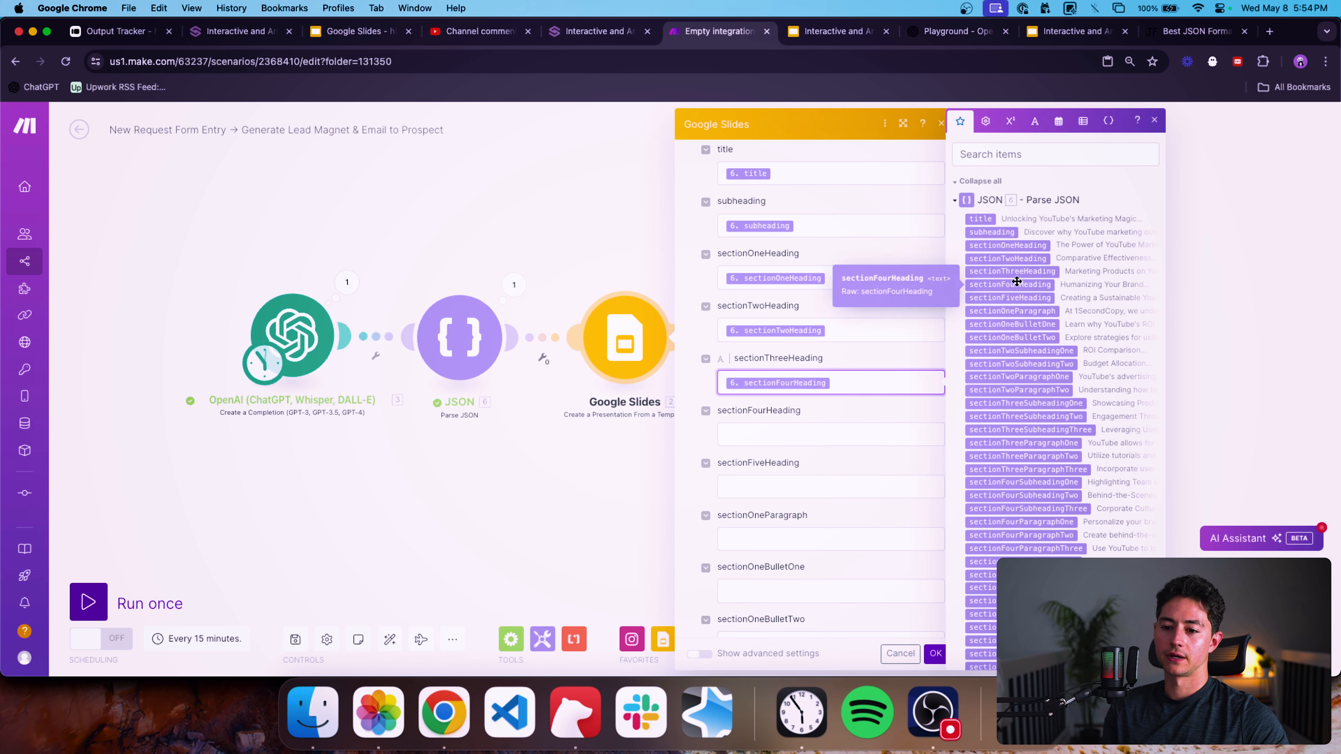
{"action": "key", "text": "Tab"}
{"action": "left_click", "coordinate": [1011, 284]}
{"action": "key", "text": "Tab"}
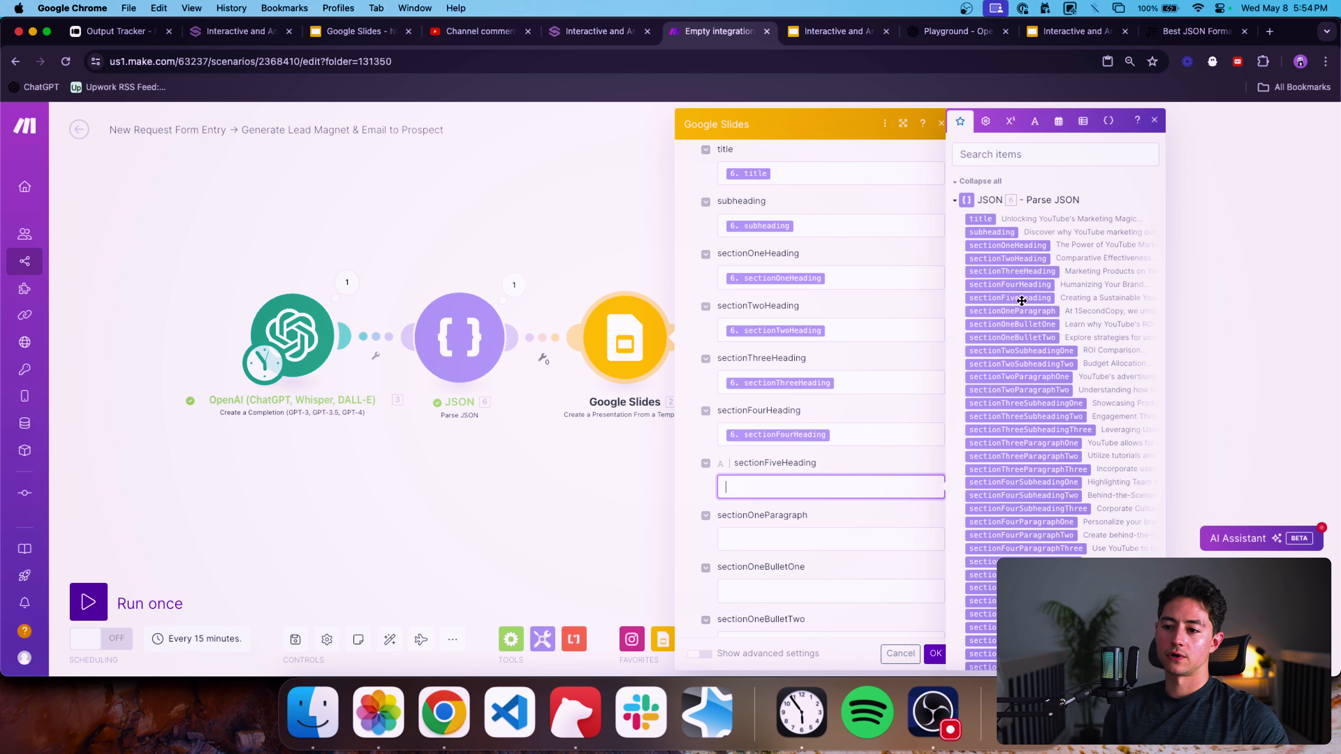
{"action": "left_click", "coordinate": [1011, 297]}
{"action": "scroll", "coordinate": [900, 358], "scroll_direction": "down", "scroll_amount": 3}
{"action": "scroll", "coordinate": [900, 358], "scroll_direction": "down", "scroll_amount": 3}
{"action": "key", "text": "Tab"}
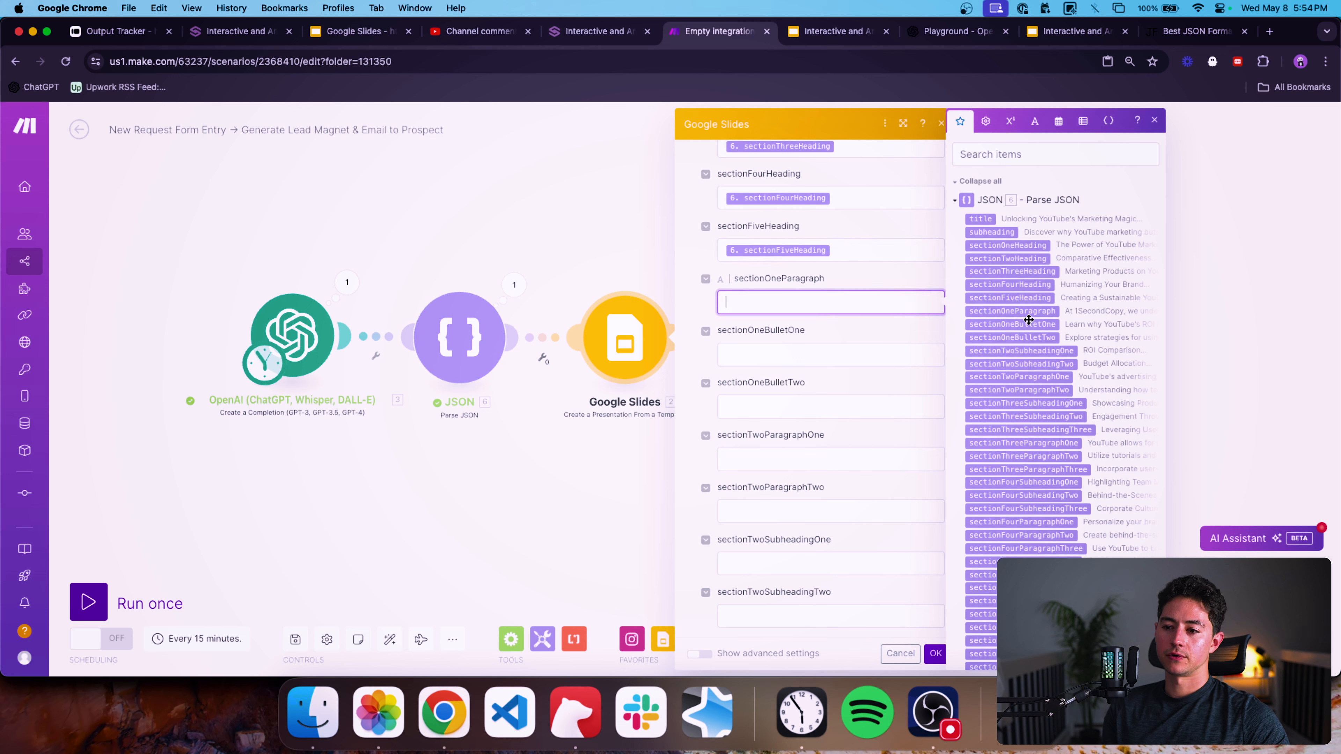
Map sectionOneParagraph, sectionOneBulletOne and sectionOneBulletTwo from the JSON output into their matching placeholders.
{"action": "left_click", "coordinate": [1024, 311]}
{"action": "key", "text": "Tab"}
{"action": "left_click", "coordinate": [1026, 324]}
{"action": "key", "text": "Tab"}
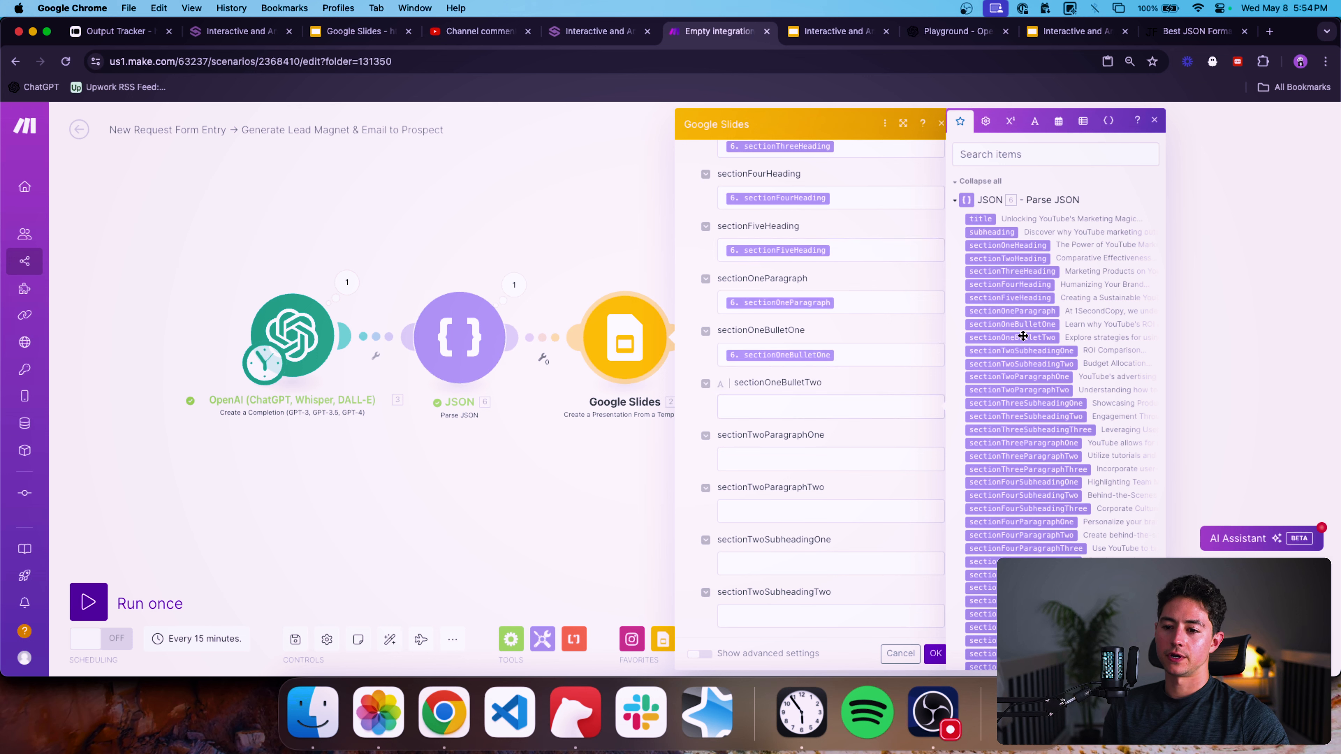
{"action": "left_click", "coordinate": [1024, 337]}
{"action": "key", "text": "Tab"}
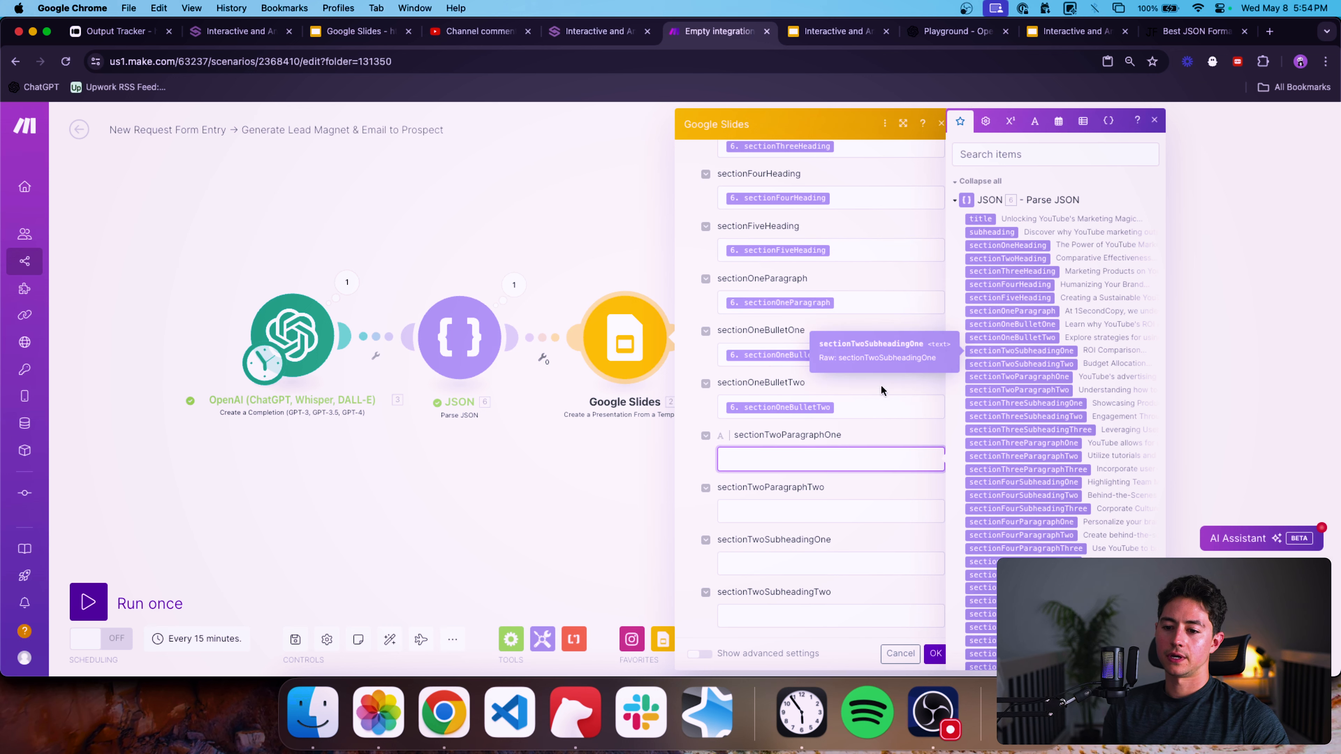
Map the section two paragraphs and subheadings from the parsed JSON into their matching Google Slides placeholders.
{"action": "scroll", "coordinate": [863, 426], "scroll_direction": "down", "scroll_amount": 2}
{"action": "left_click", "coordinate": [1011, 376]}
{"action": "key", "text": "Tab"}
{"action": "left_click", "coordinate": [1010, 389]}
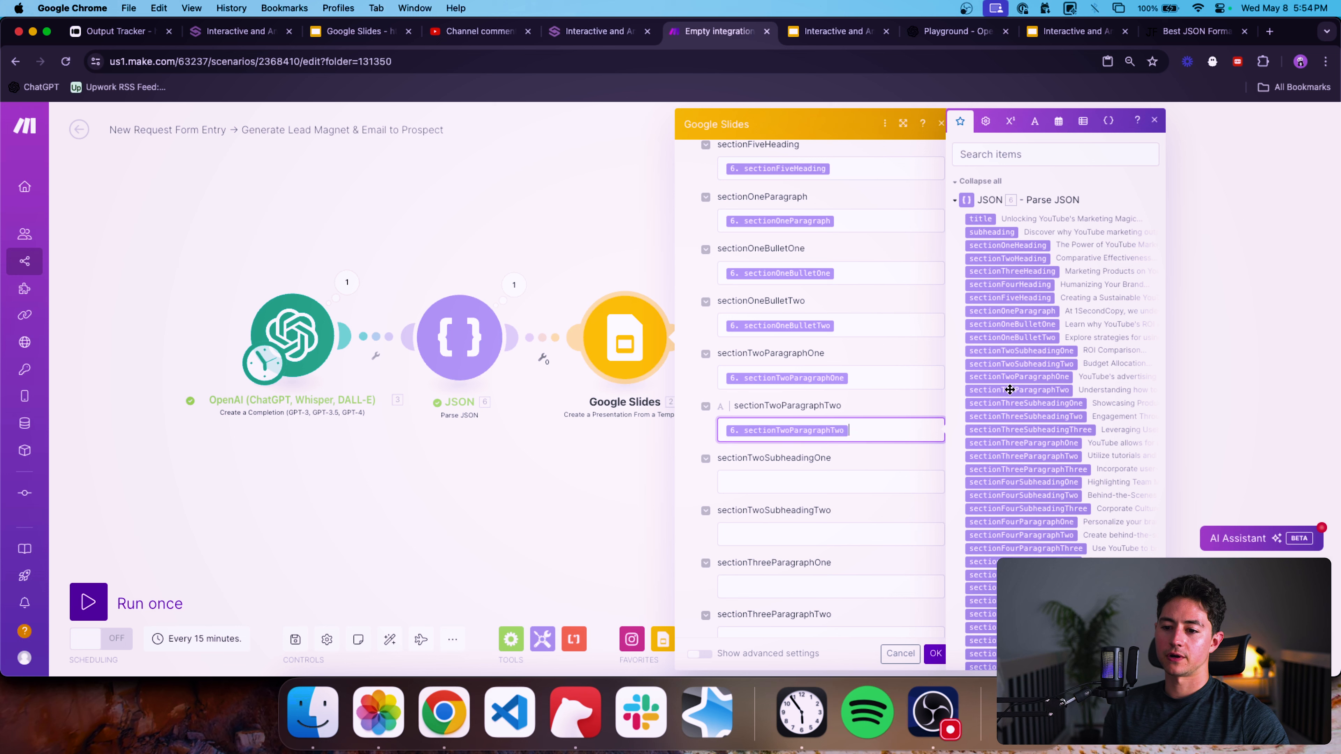
{"action": "key", "text": "Tab"}
{"action": "left_click", "coordinate": [1024, 350]}
{"action": "key", "text": "Tab"}
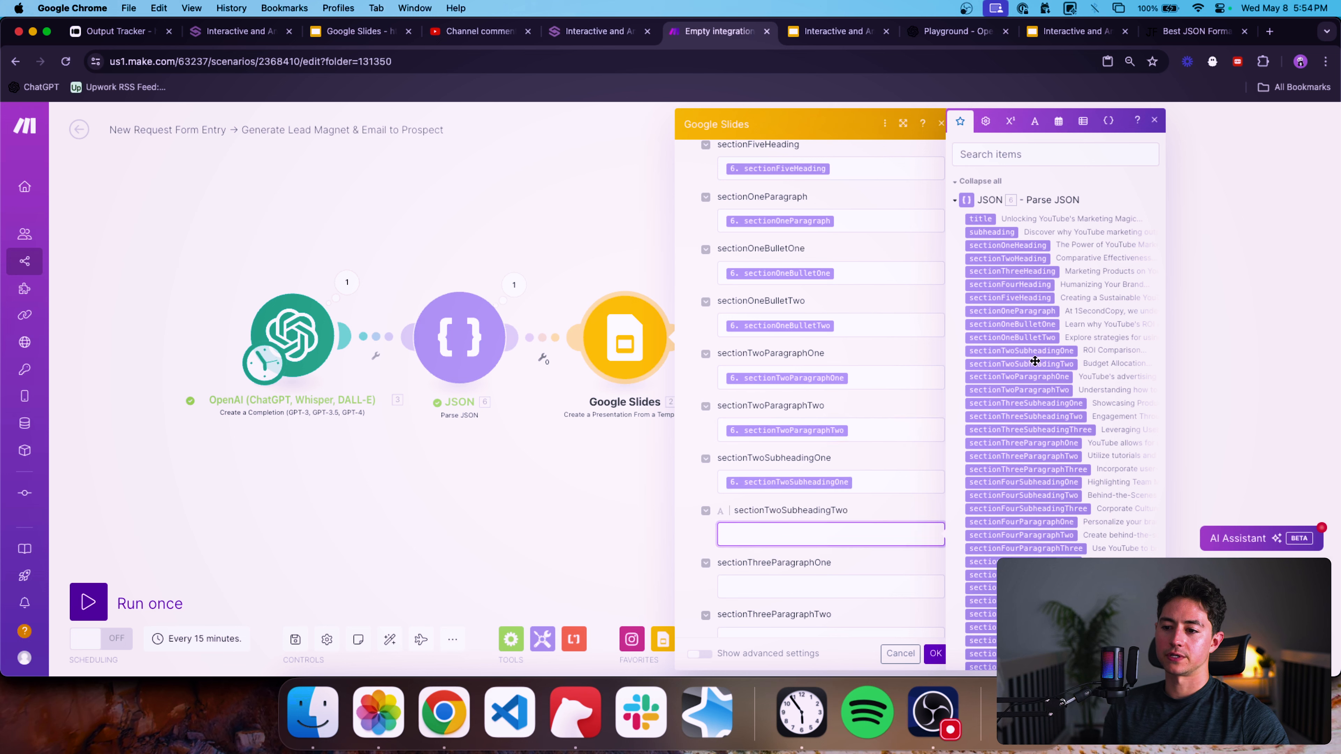
{"action": "left_click", "coordinate": [1024, 364]}
Map sectionThreeParagraphOne and sectionThreeParagraphTwo from the parsed JSON into their matching placeholder fields.
{"action": "scroll", "coordinate": [881, 405], "scroll_direction": "down", "scroll_amount": 2}
{"action": "key", "text": "Tab"}
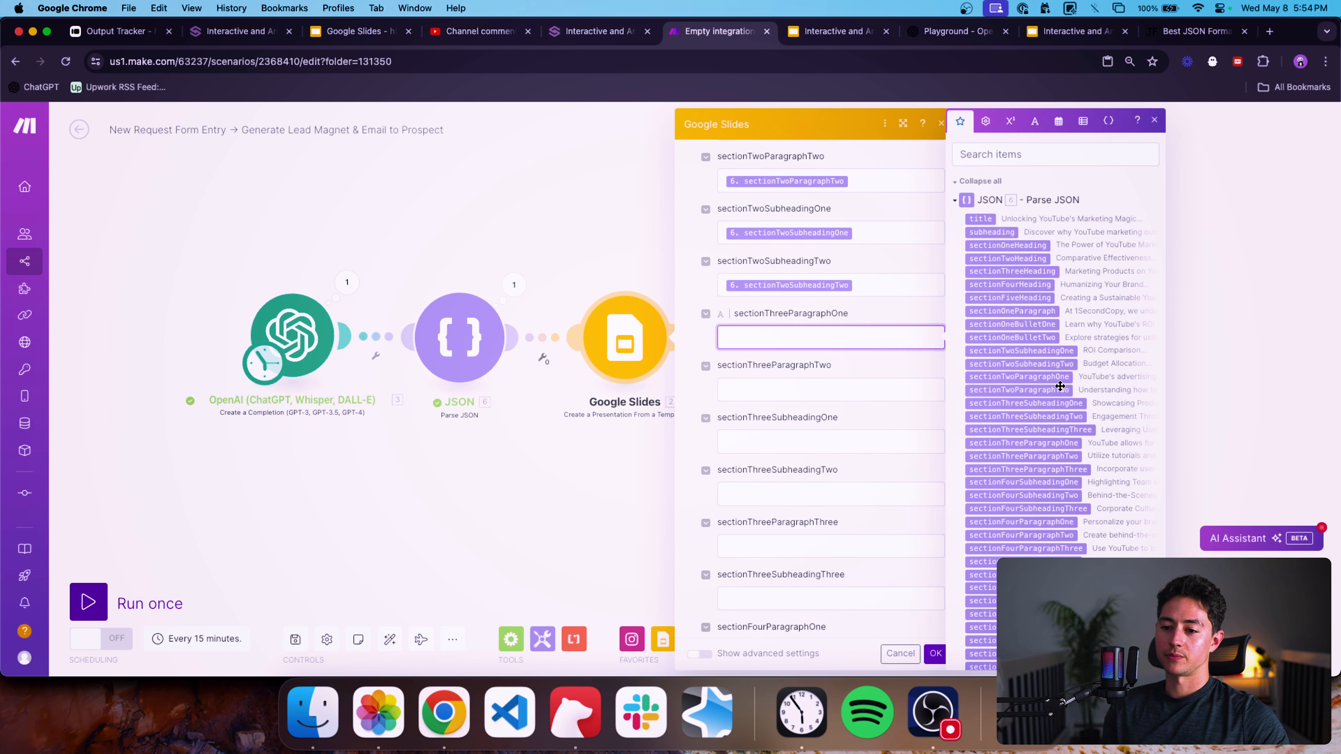
{"action": "scroll", "coordinate": [1061, 386], "scroll_direction": "down", "scroll_amount": 2}
{"action": "scroll", "coordinate": [1060, 386], "scroll_direction": "down", "scroll_amount": 1}
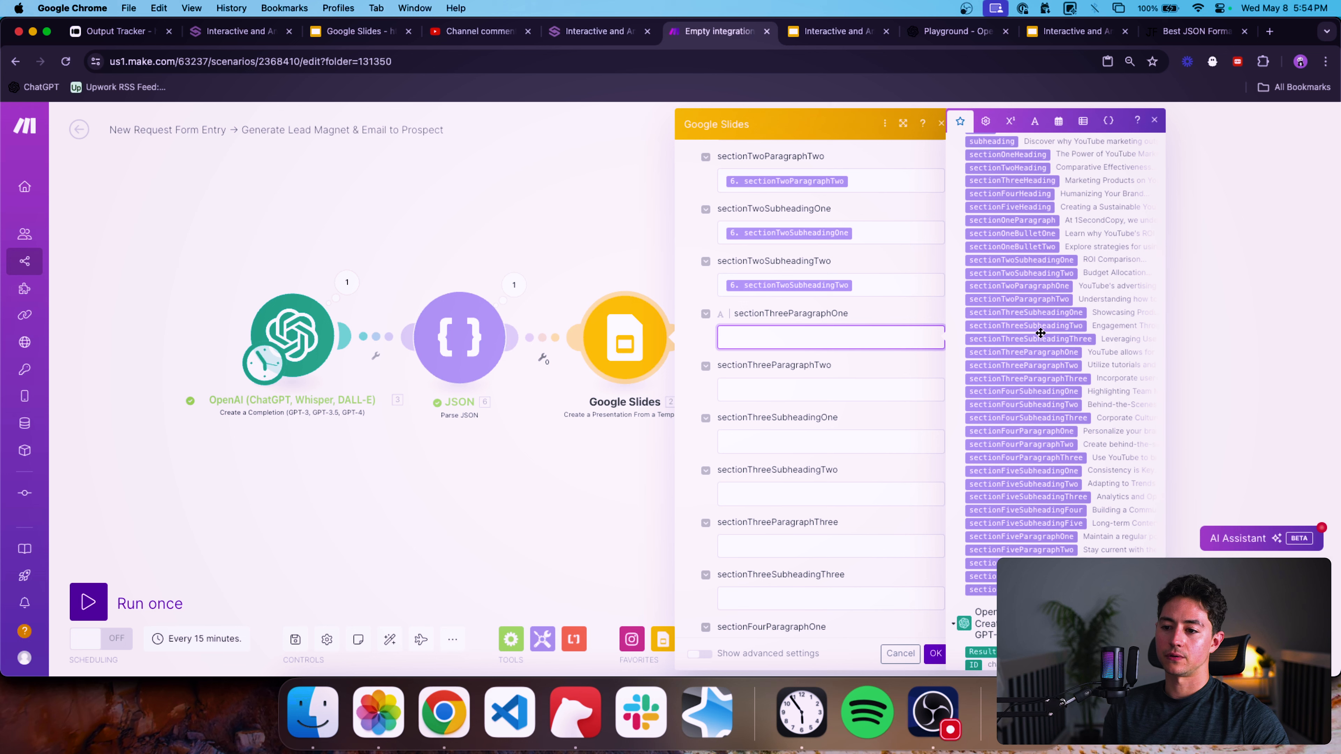
{"action": "left_click", "coordinate": [1043, 355]}
{"action": "key", "text": "Tab"}
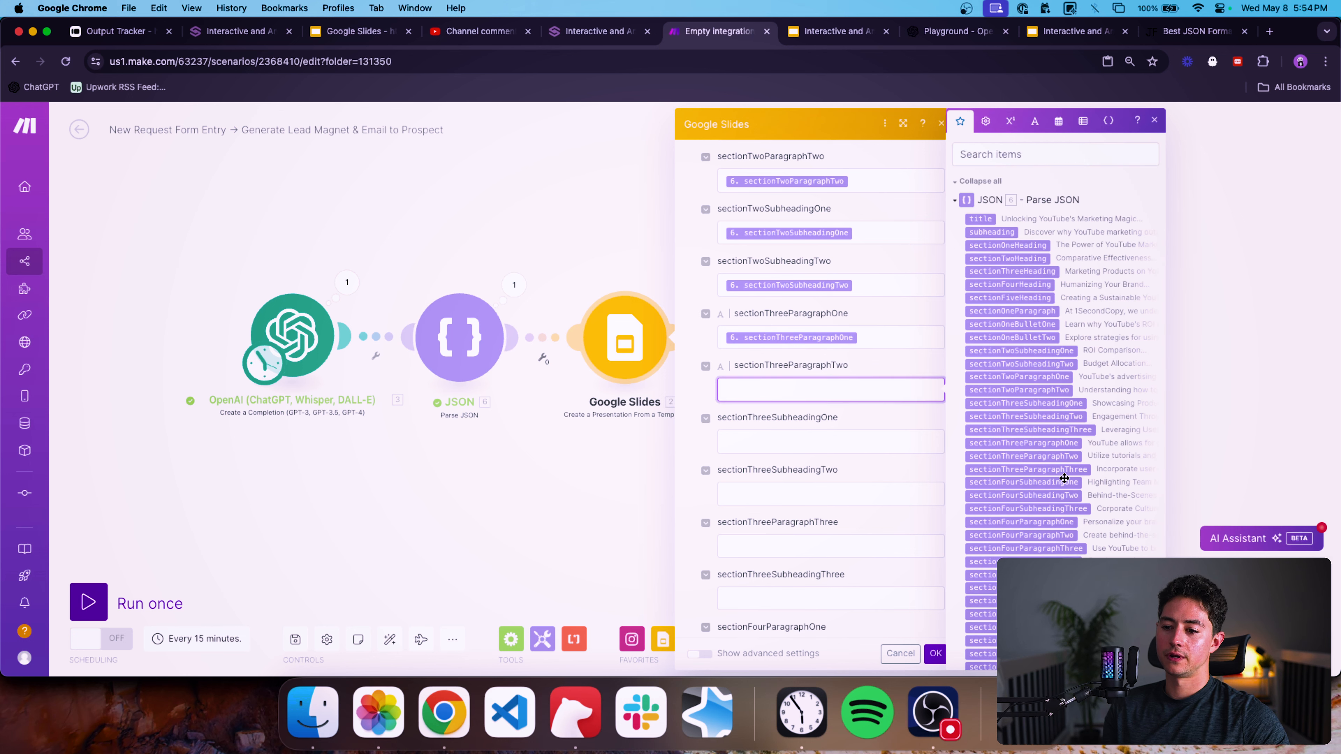
{"action": "left_click", "coordinate": [1057, 457]}
{"action": "key", "text": "Tab"}
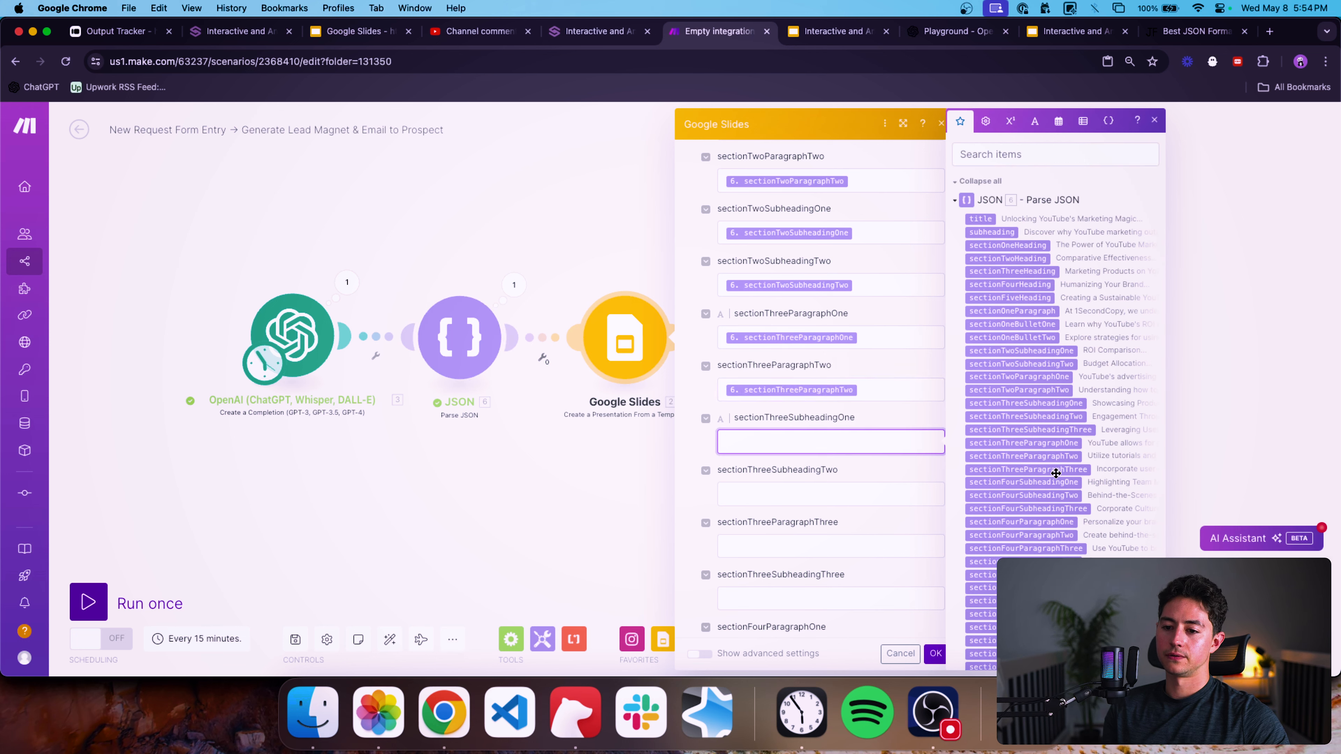
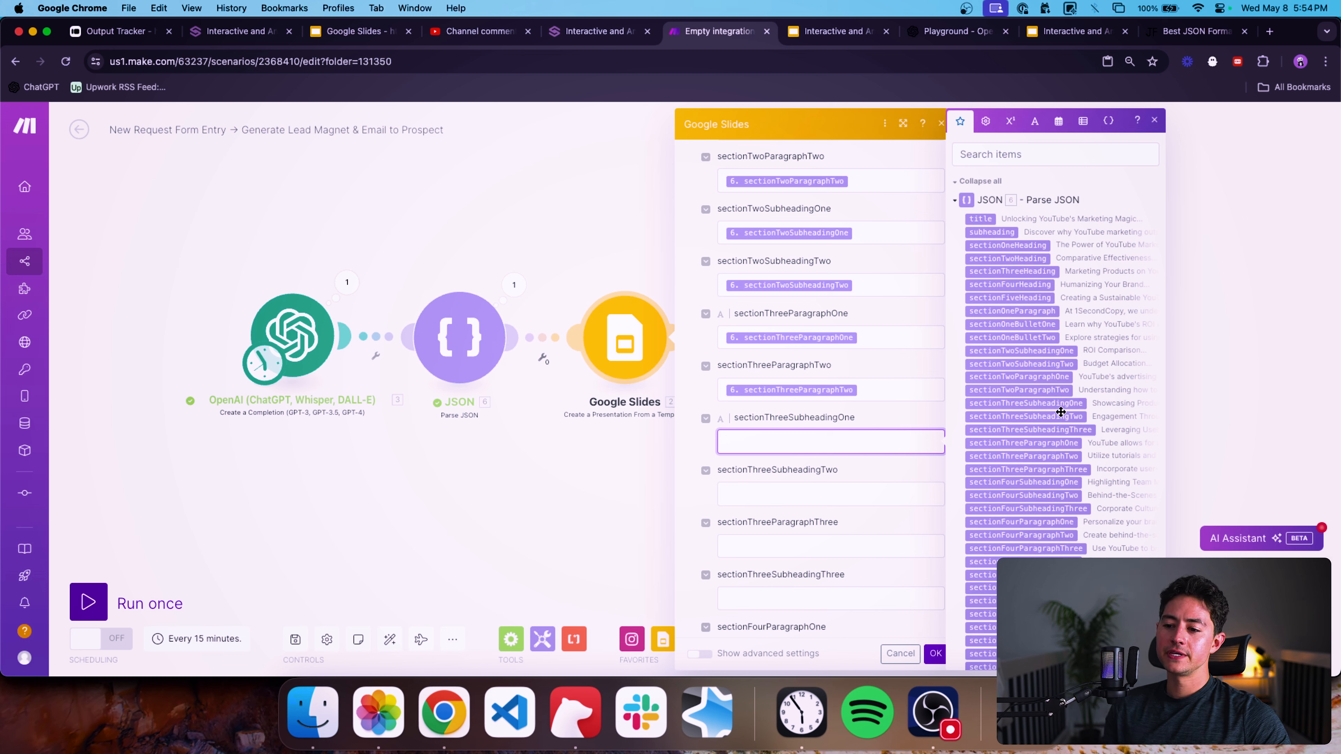
Map sectionThreeSubheadingOne, sectionThreeSubheadingTwo, sectionThreeParagraphThree and sectionThreeSubheadingThree from the parsed JSON into their matching placeholders.
{"action": "left_click", "coordinate": [1003, 403]}
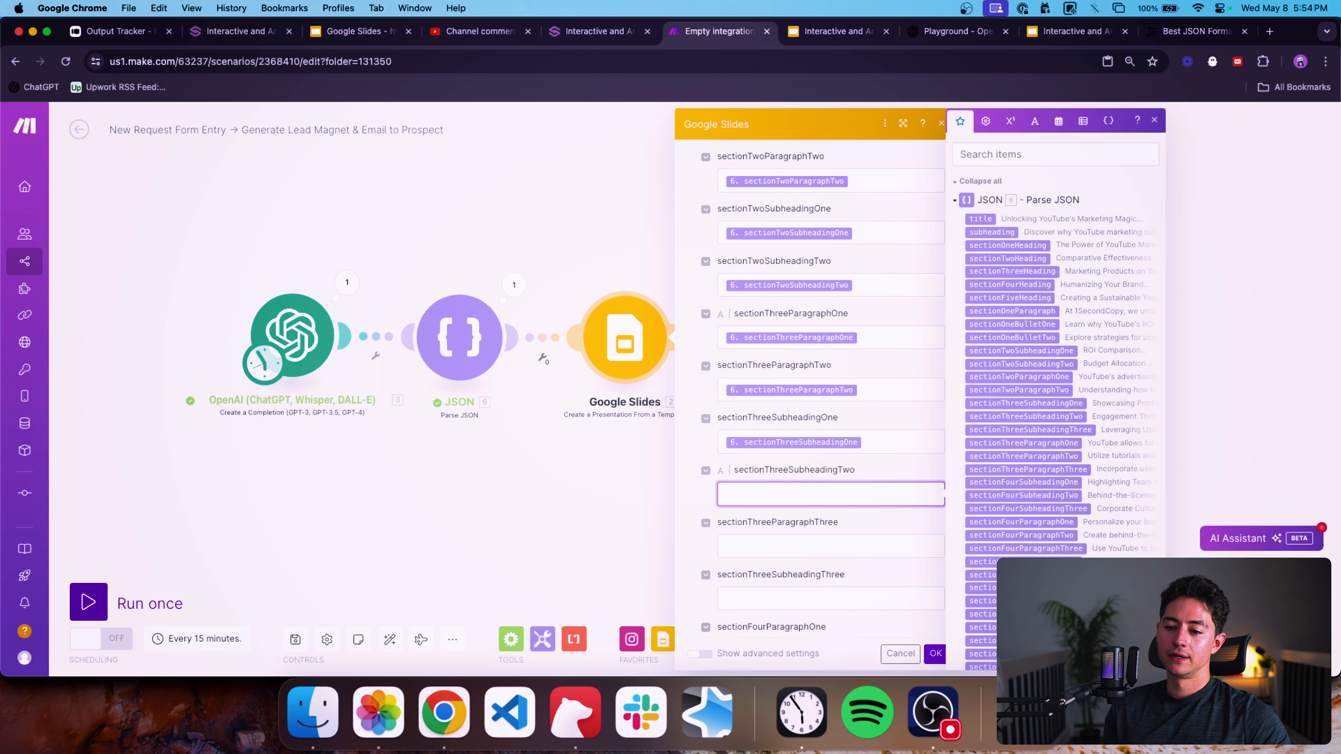
{"action": "left_click", "coordinate": [1018, 416]}
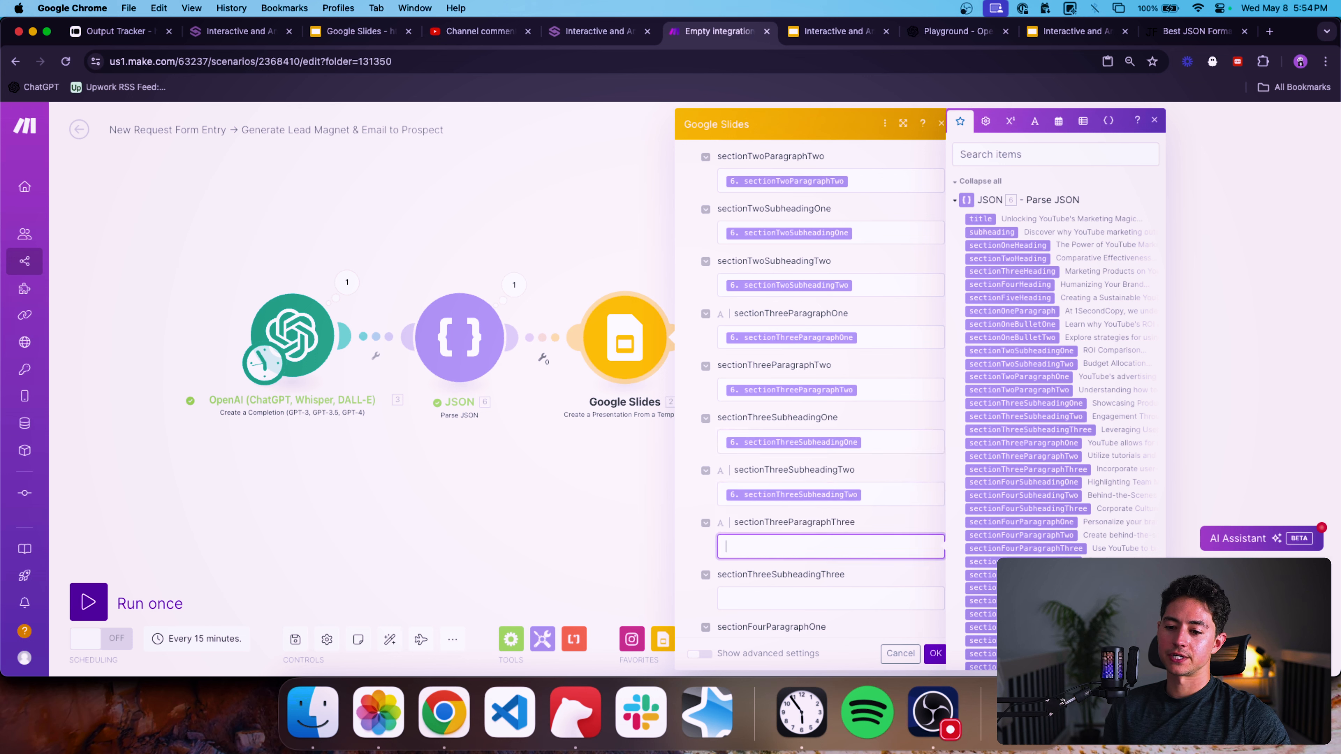
{"action": "left_click", "coordinate": [1041, 469]}
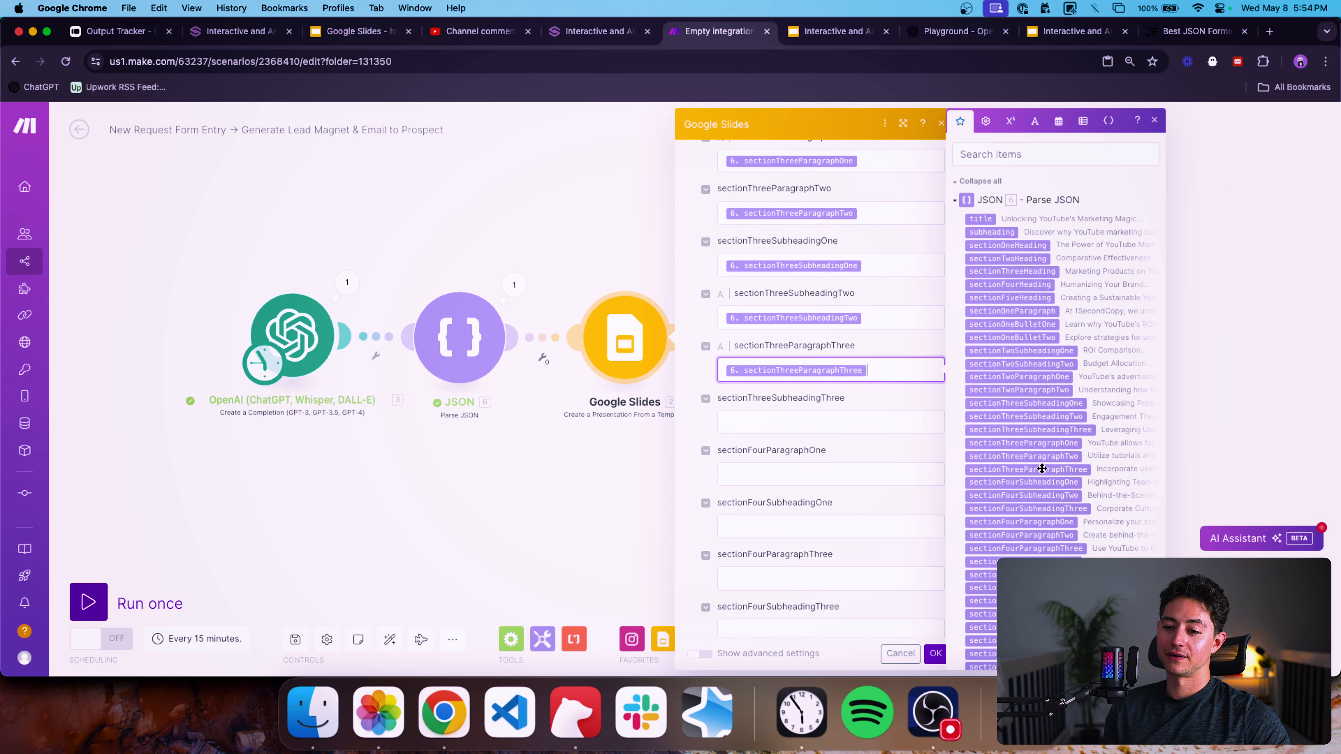
{"action": "left_click", "coordinate": [1039, 429]}
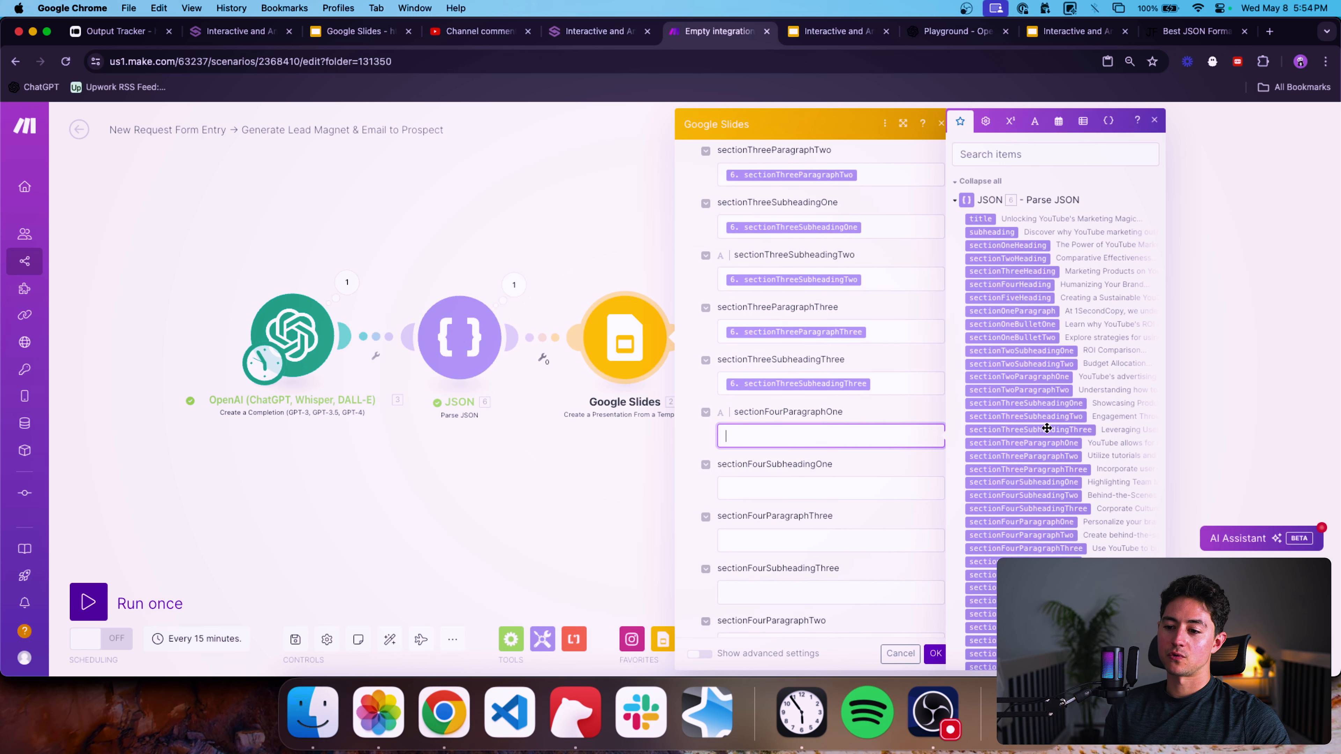
Map the section four paragraphs and subheadings One, Two and Three from the parsed JSON into their matching placeholder fields.
{"action": "left_click", "coordinate": [1050, 416]}
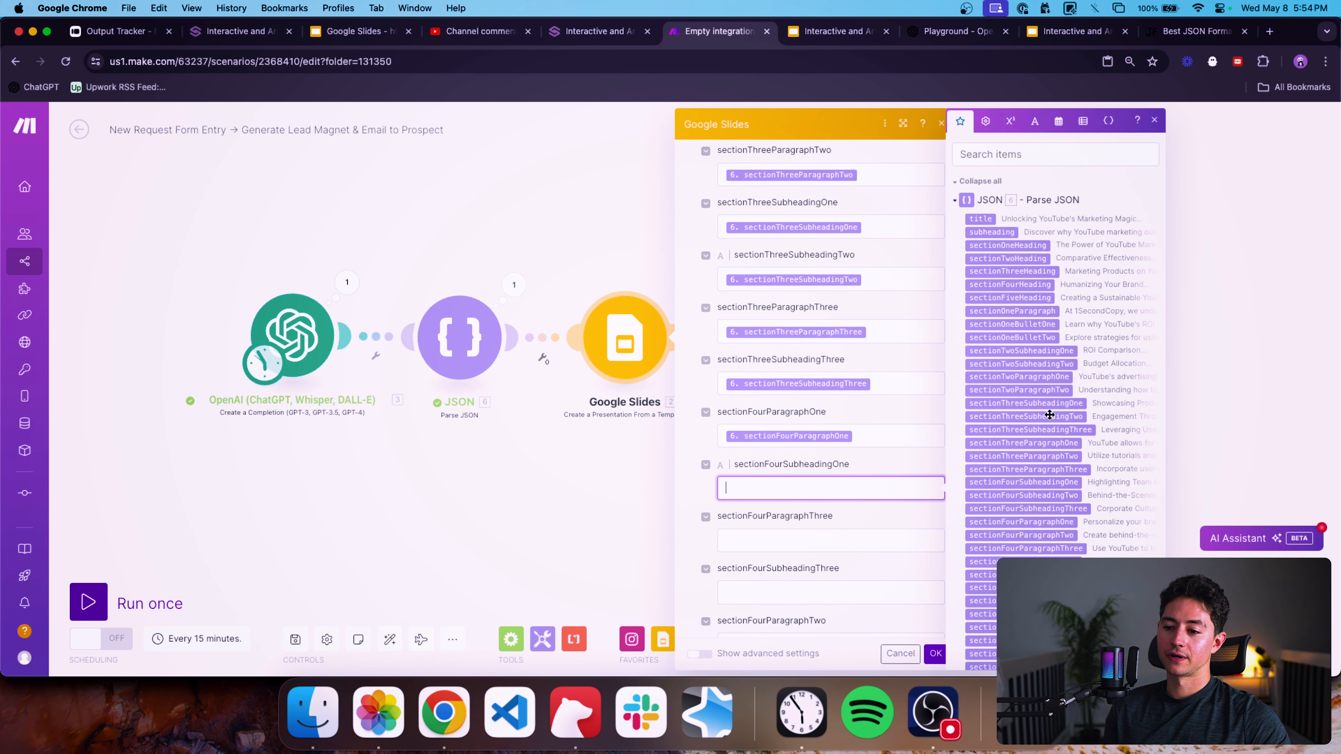
{"action": "scroll", "coordinate": [902, 462], "scroll_direction": "down", "scroll_amount": 1}
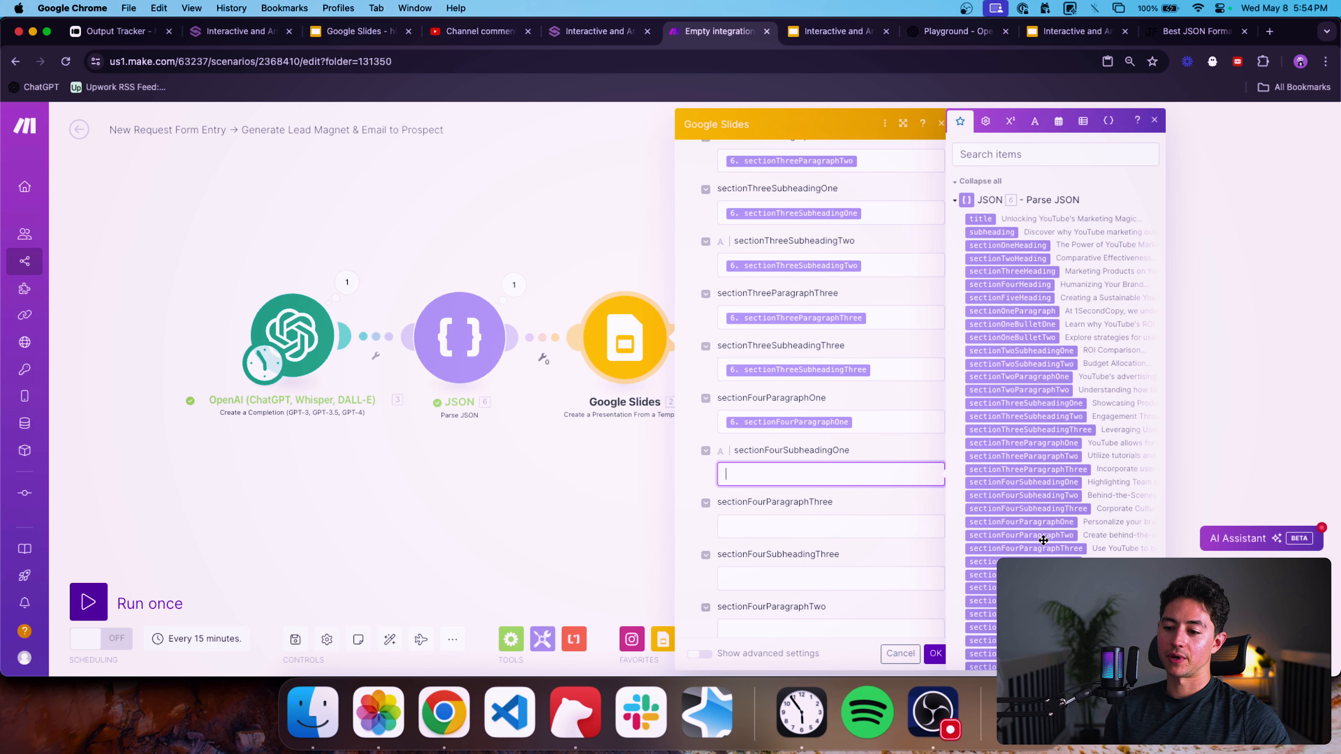
{"action": "left_click", "coordinate": [1033, 483]}
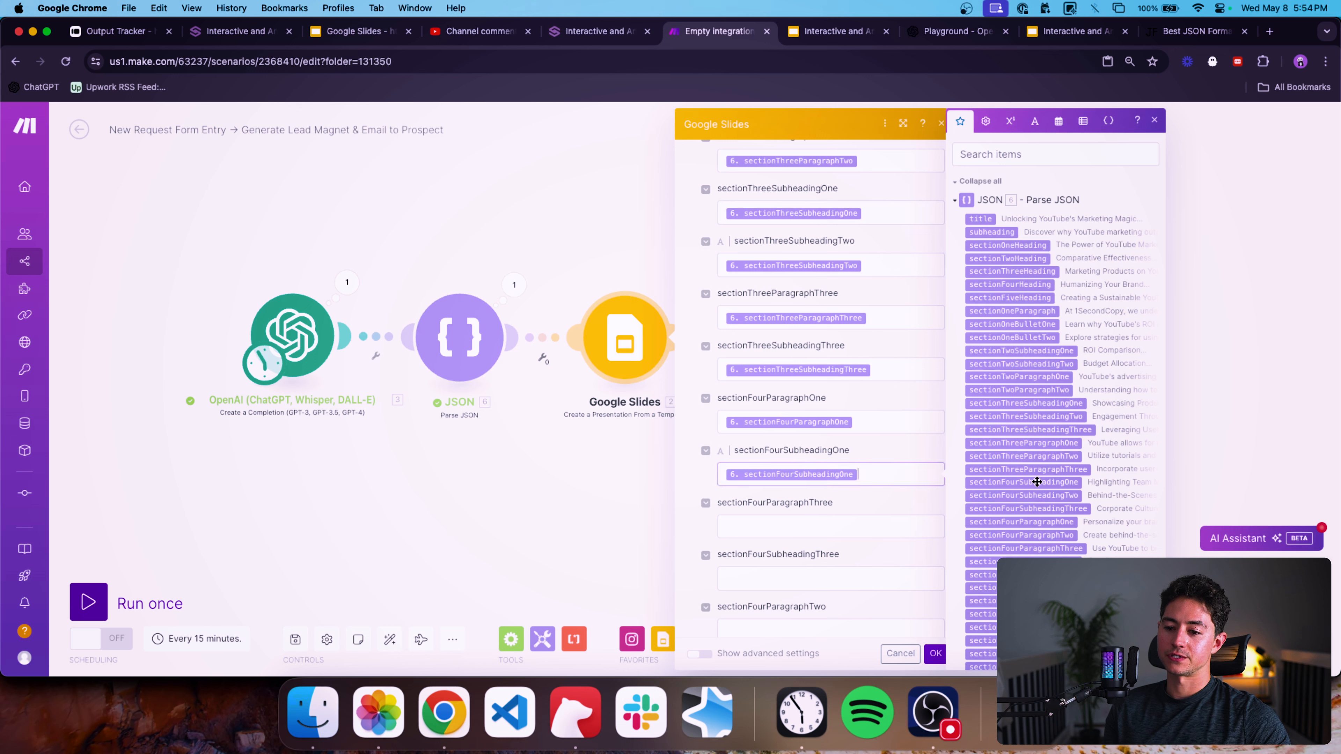
{"action": "left_click", "coordinate": [1060, 548]}
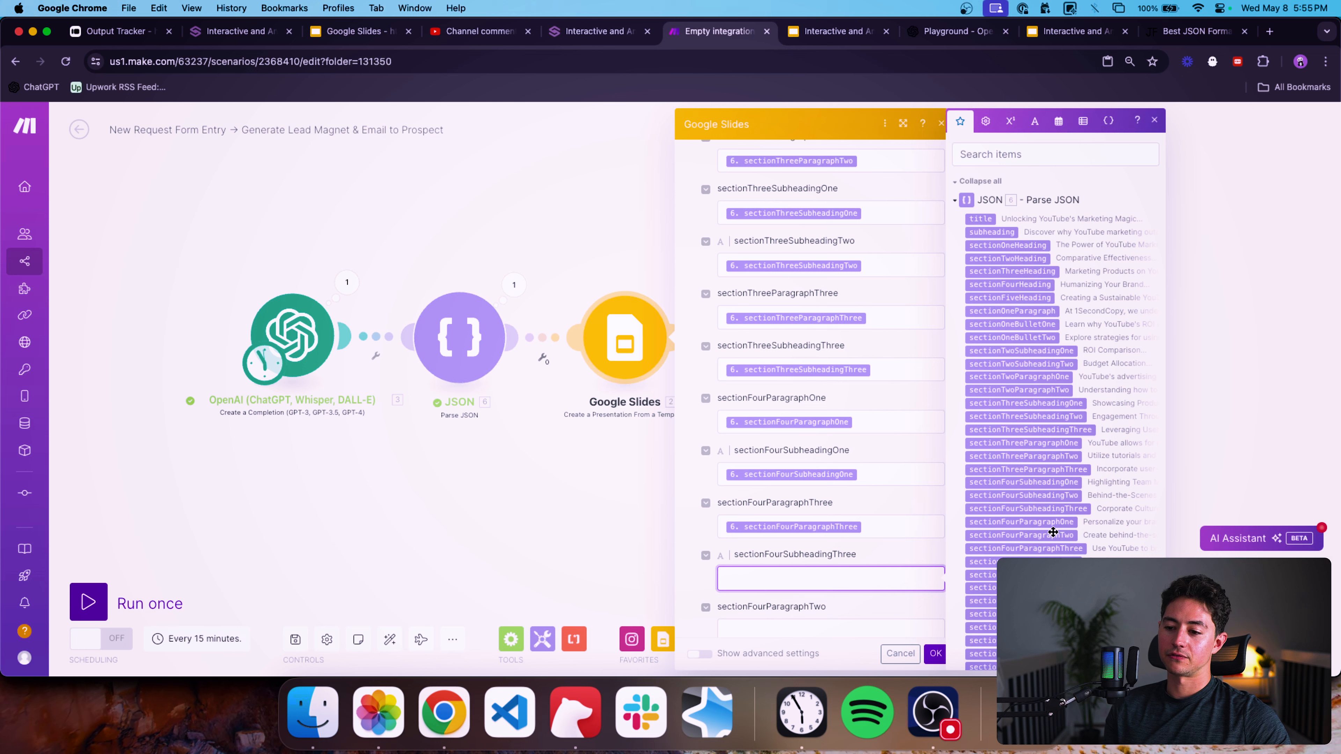
{"action": "left_click", "coordinate": [1052, 508]}
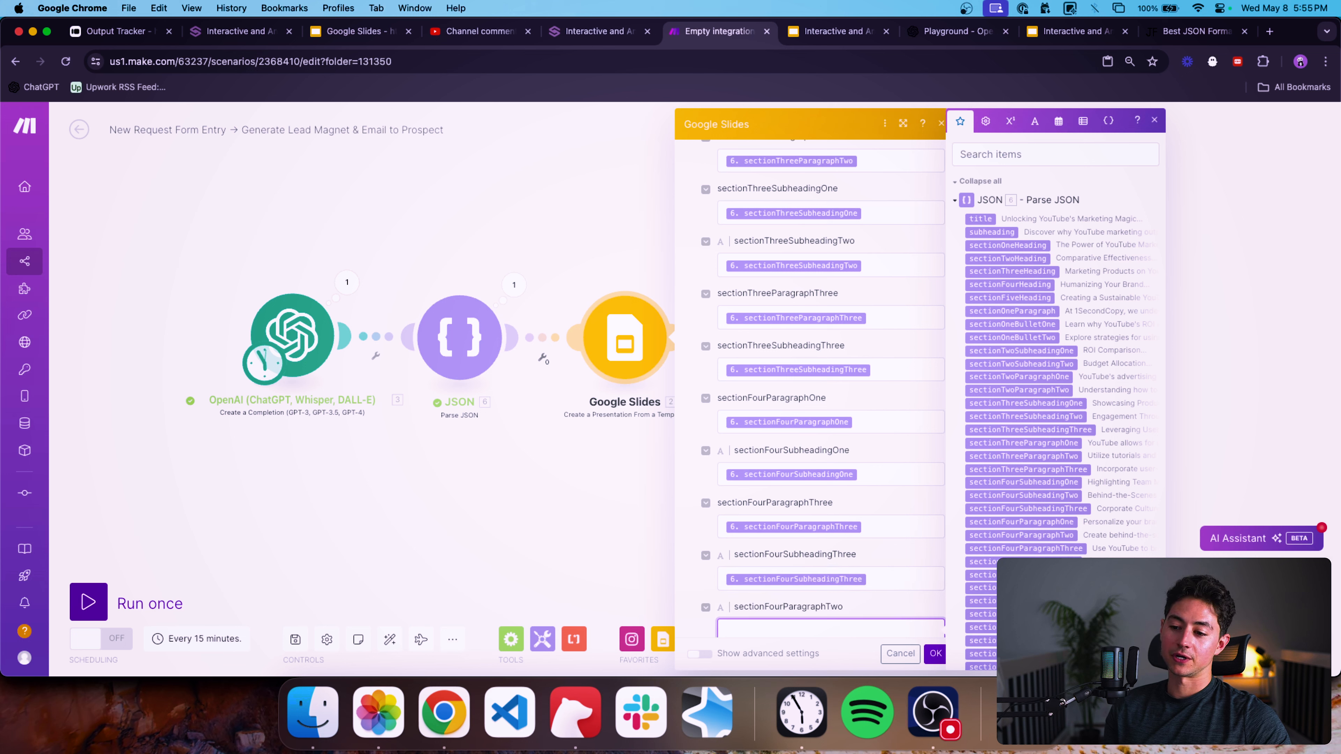
{"action": "left_click", "coordinate": [1060, 538]}
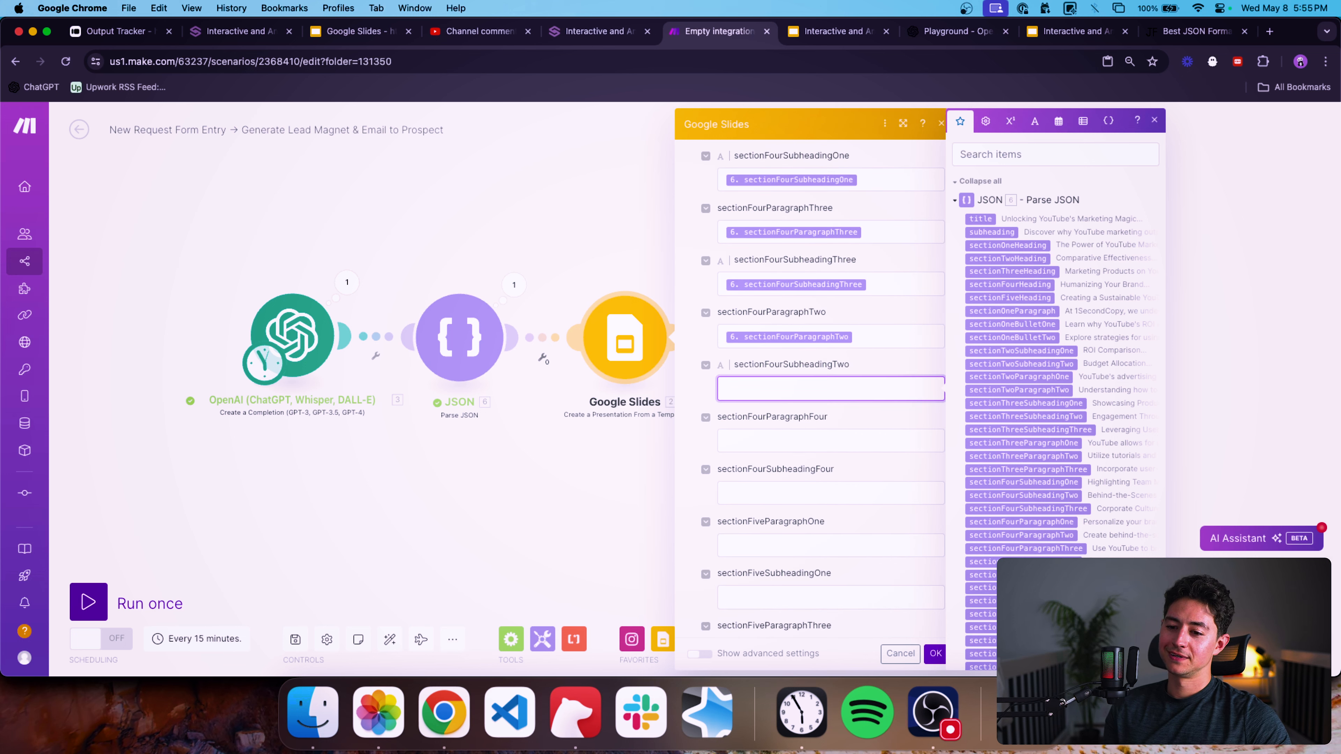
{"action": "left_click", "coordinate": [1054, 498]}
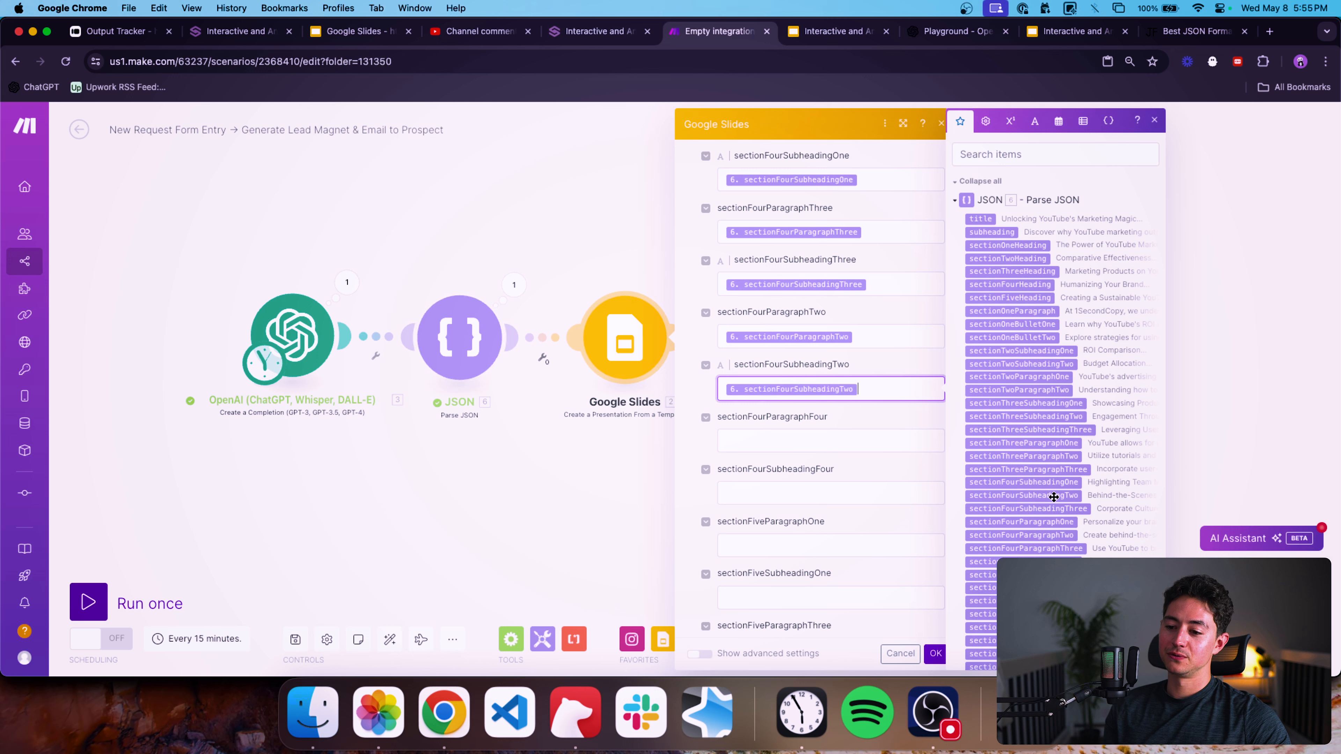
Search the JSON output items for fourpara to check for a fourth section-four paragraph, then clear the search.
{"action": "key", "text": "Tab"}
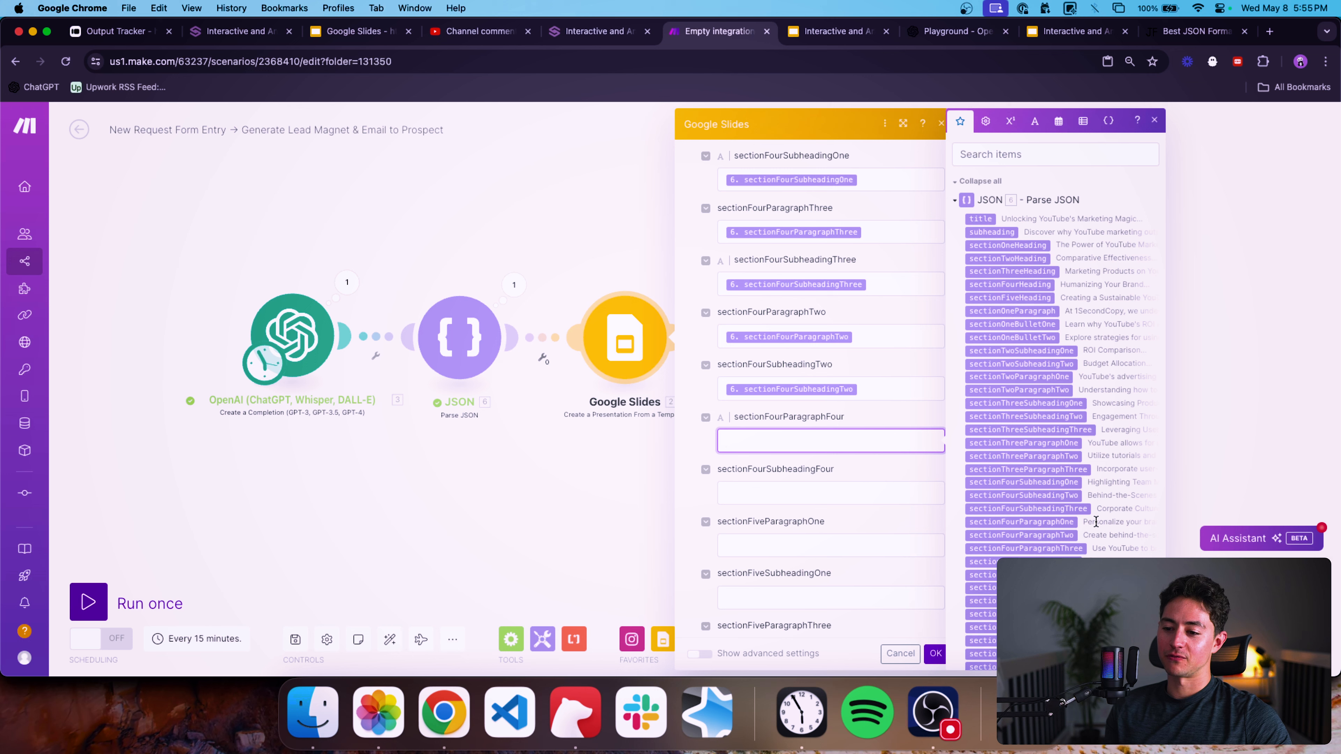
{"action": "scroll", "coordinate": [1092, 491], "scroll_direction": "down", "scroll_amount": 1}
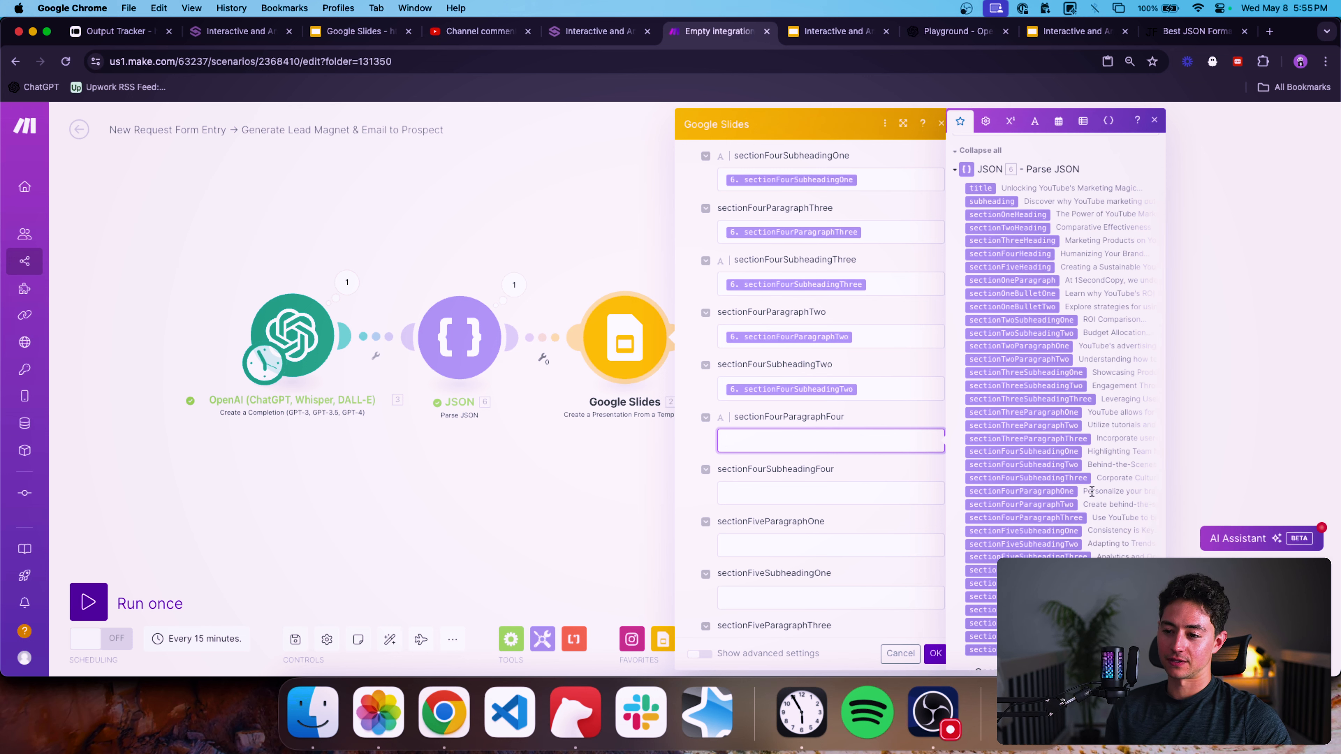
{"action": "left_click", "coordinate": [1051, 143]}
{"action": "type", "text": "fourpara"}
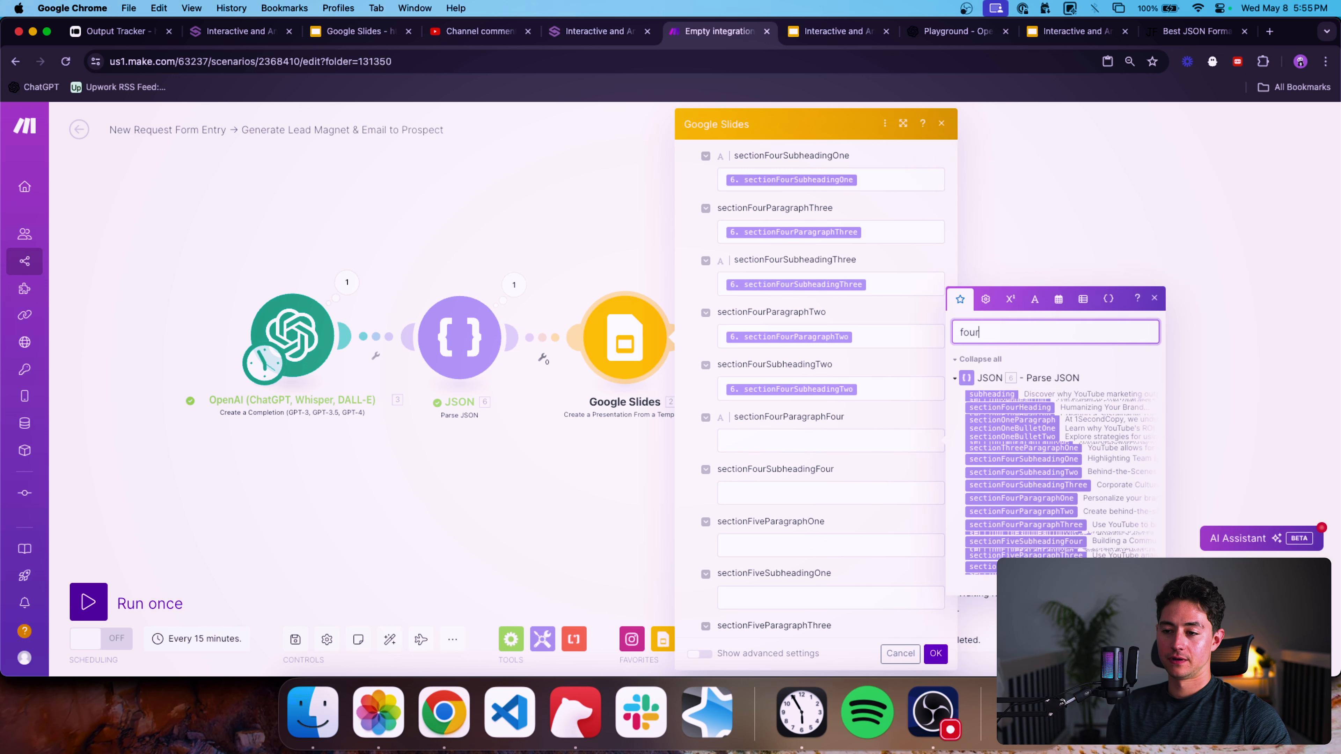
{"action": "left_click", "coordinate": [890, 497]}
{"action": "scroll", "coordinate": [897, 475], "scroll_direction": "down", "scroll_amount": 2}
{"action": "left_click", "coordinate": [1015, 414]}
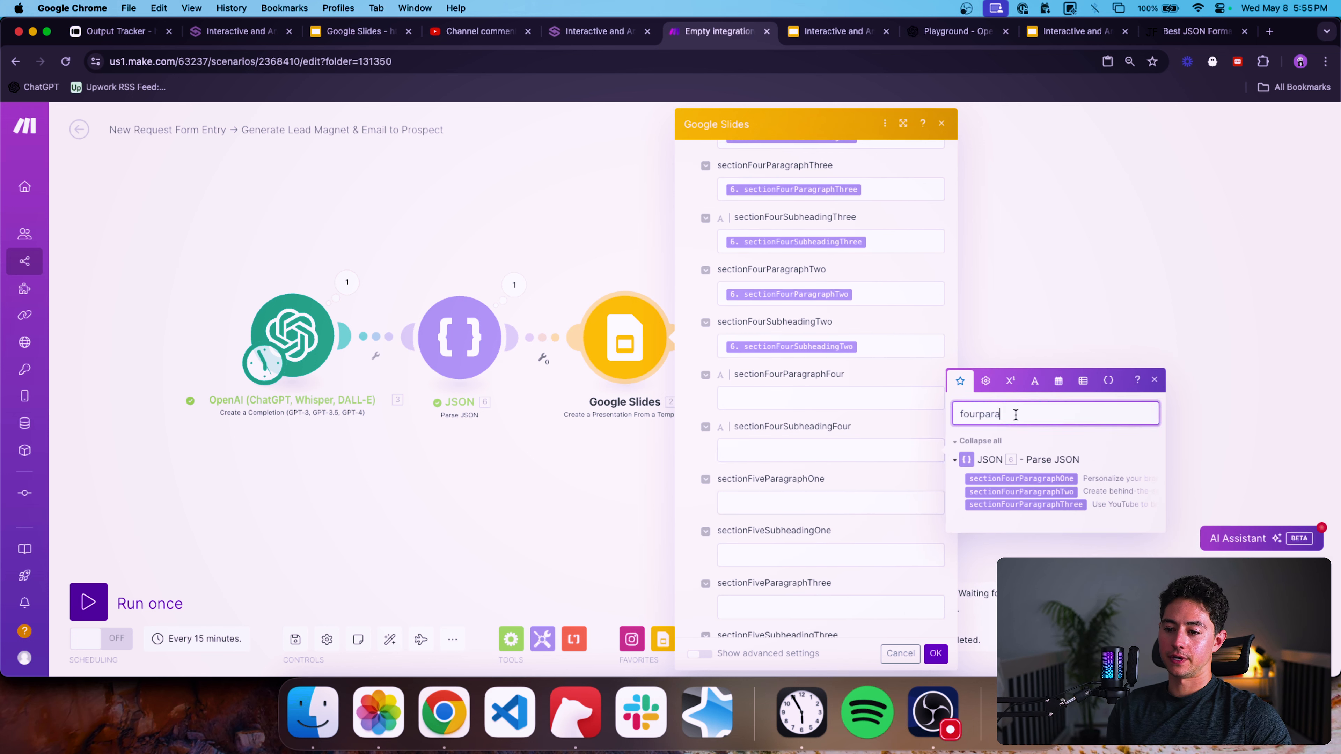
{"action": "key", "text": "super+a"}
{"action": "key", "text": "BackSpace"}
Filter the JSON items by sectionfivepara, map sectionFiveParagraphOne into its placeholder, and shorten the filter to sectionfive.
{"action": "scroll", "coordinate": [887, 491], "scroll_direction": "down", "scroll_amount": 1}
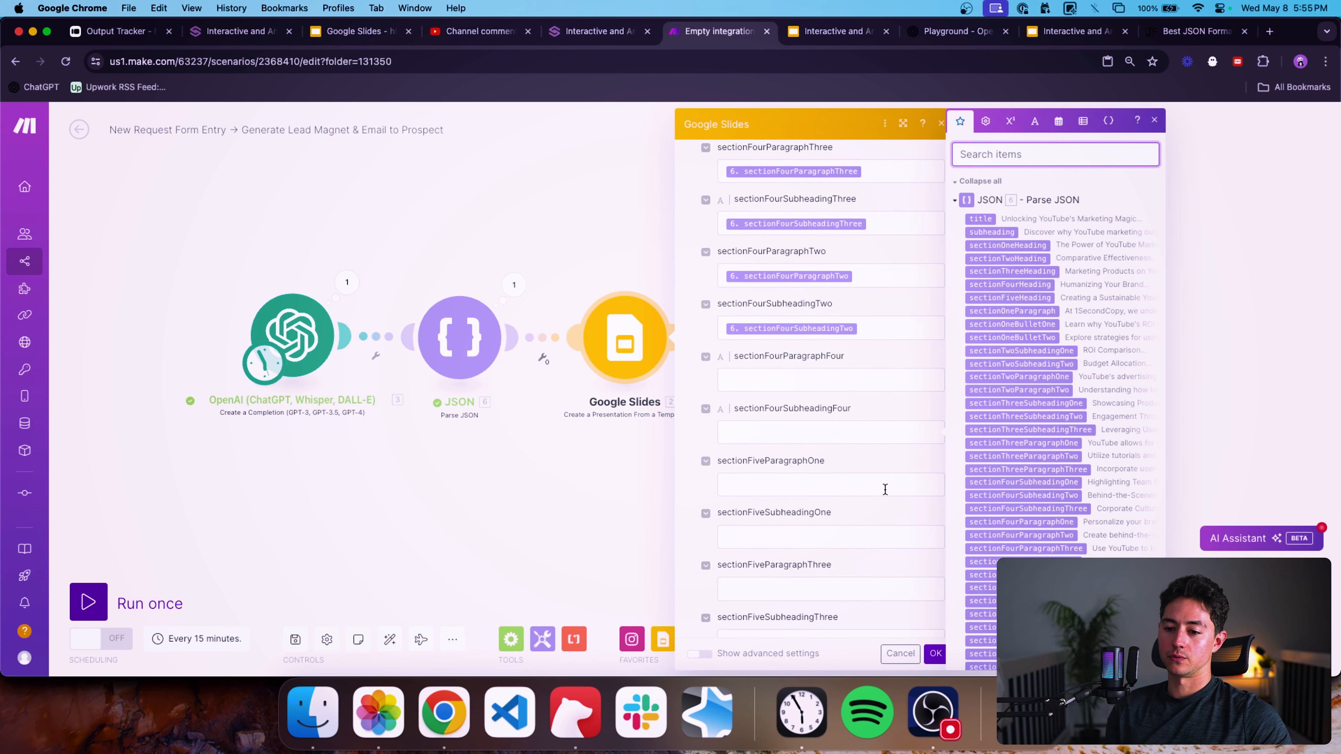
{"action": "left_click", "coordinate": [886, 485]}
{"action": "left_click", "coordinate": [1067, 144]}
{"action": "type", "text": "sectionfive"}
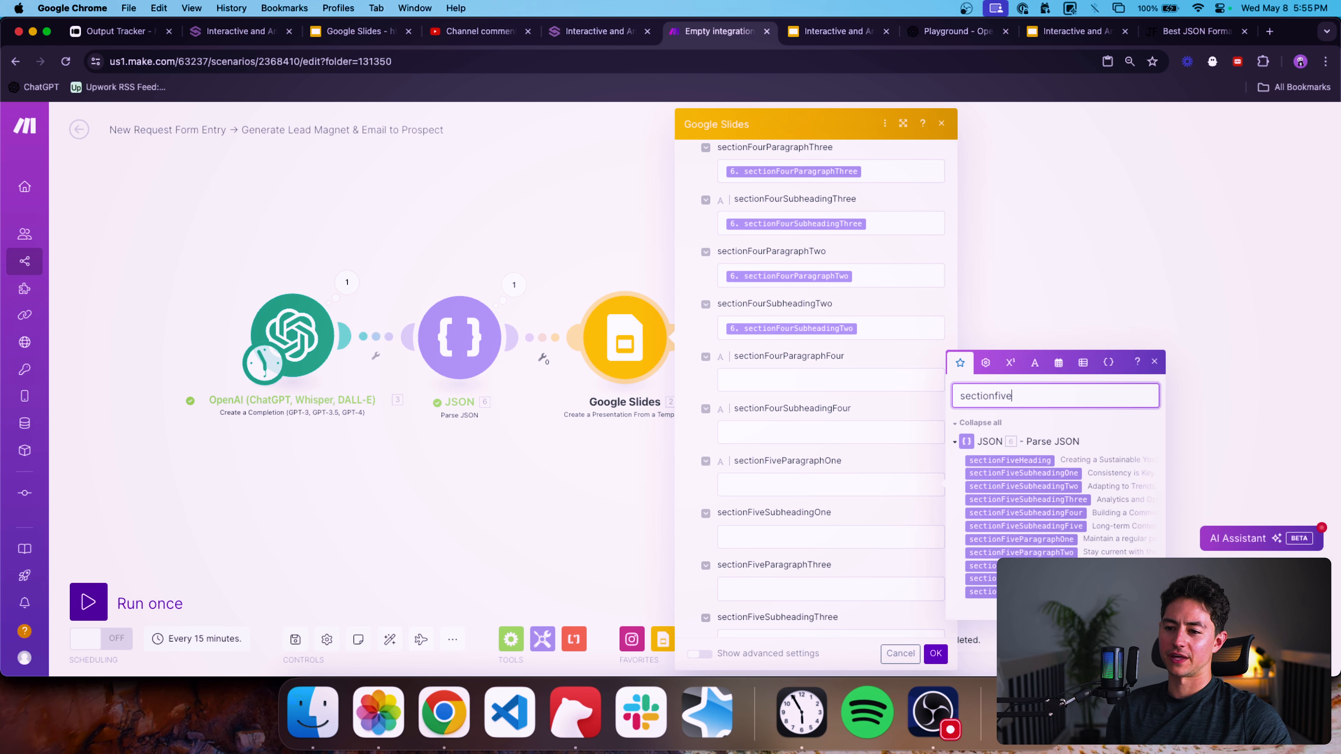
{"action": "type", "text": "para"}
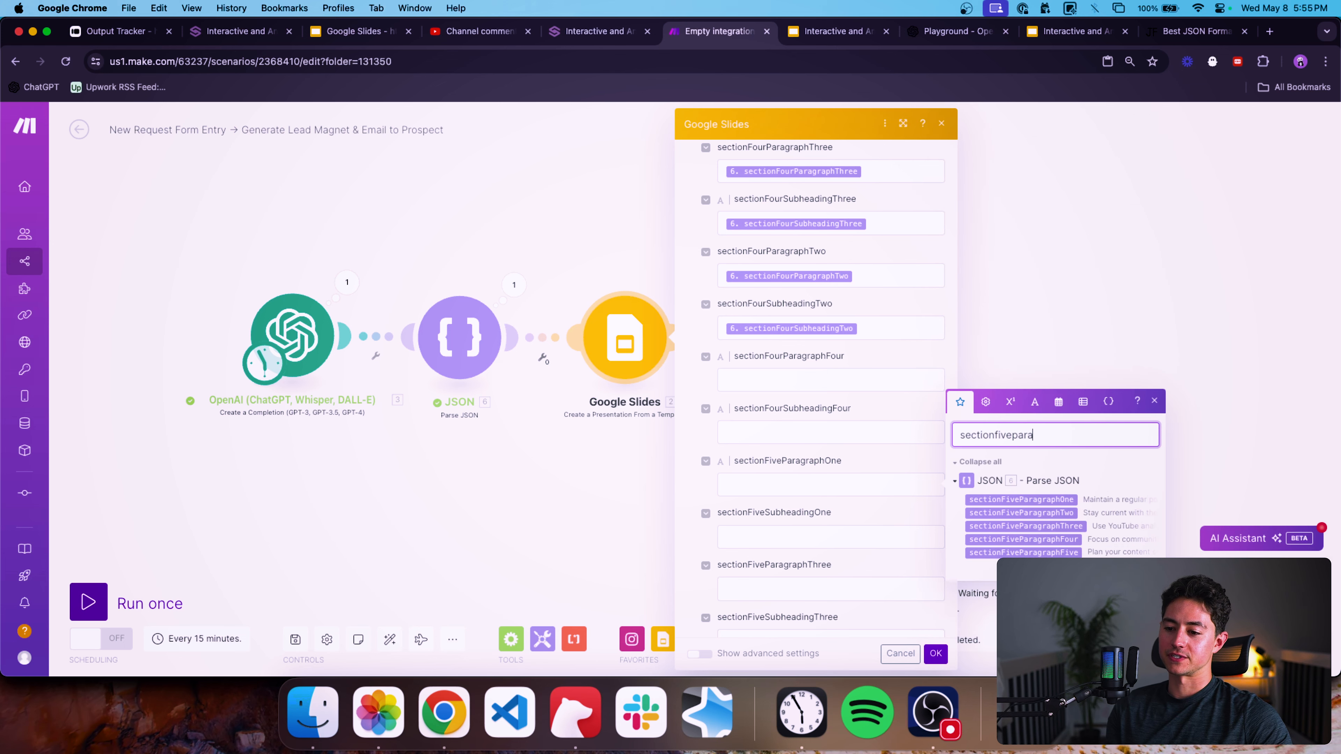
{"action": "left_click", "coordinate": [903, 480]}
{"action": "left_click", "coordinate": [1006, 499]}
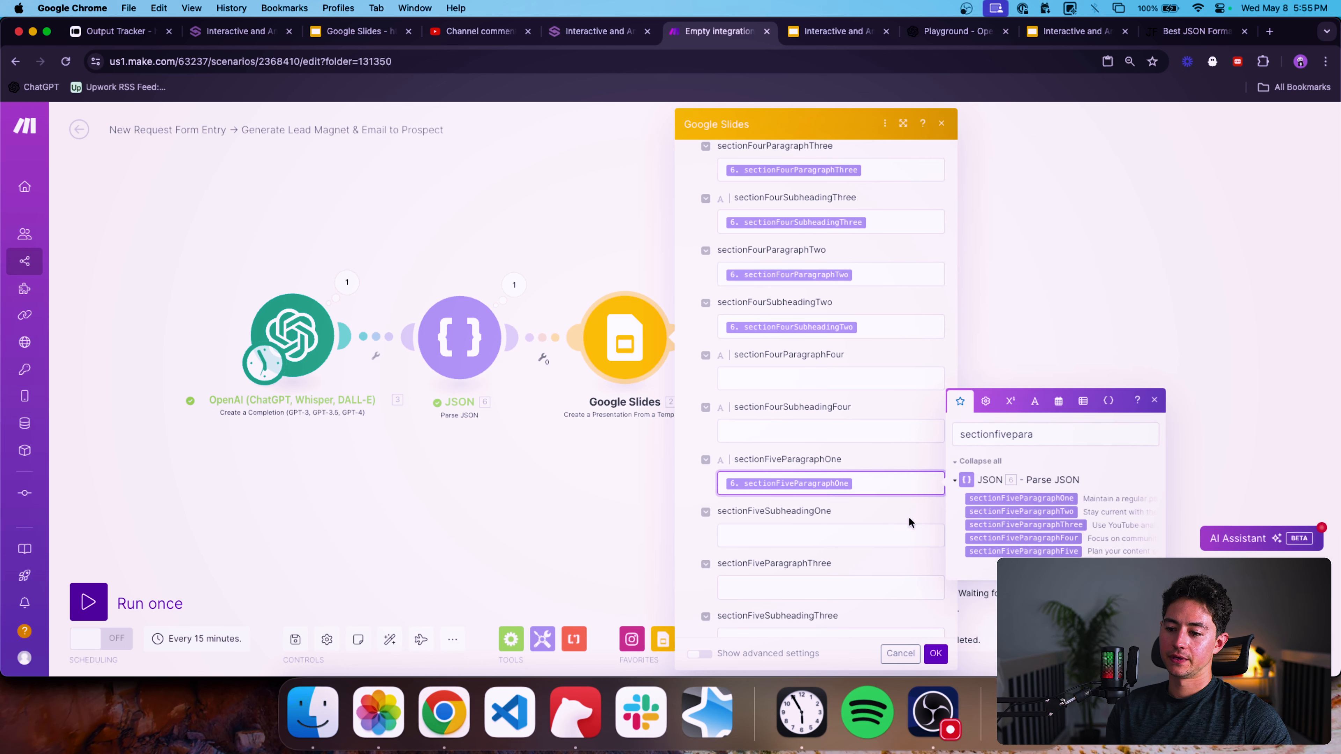
{"action": "key", "text": "BackSpace"}
{"action": "key", "text": "BackSpace"}
{"action": "key", "text": "BackSpace"}
{"action": "key", "text": "BackSpace"}
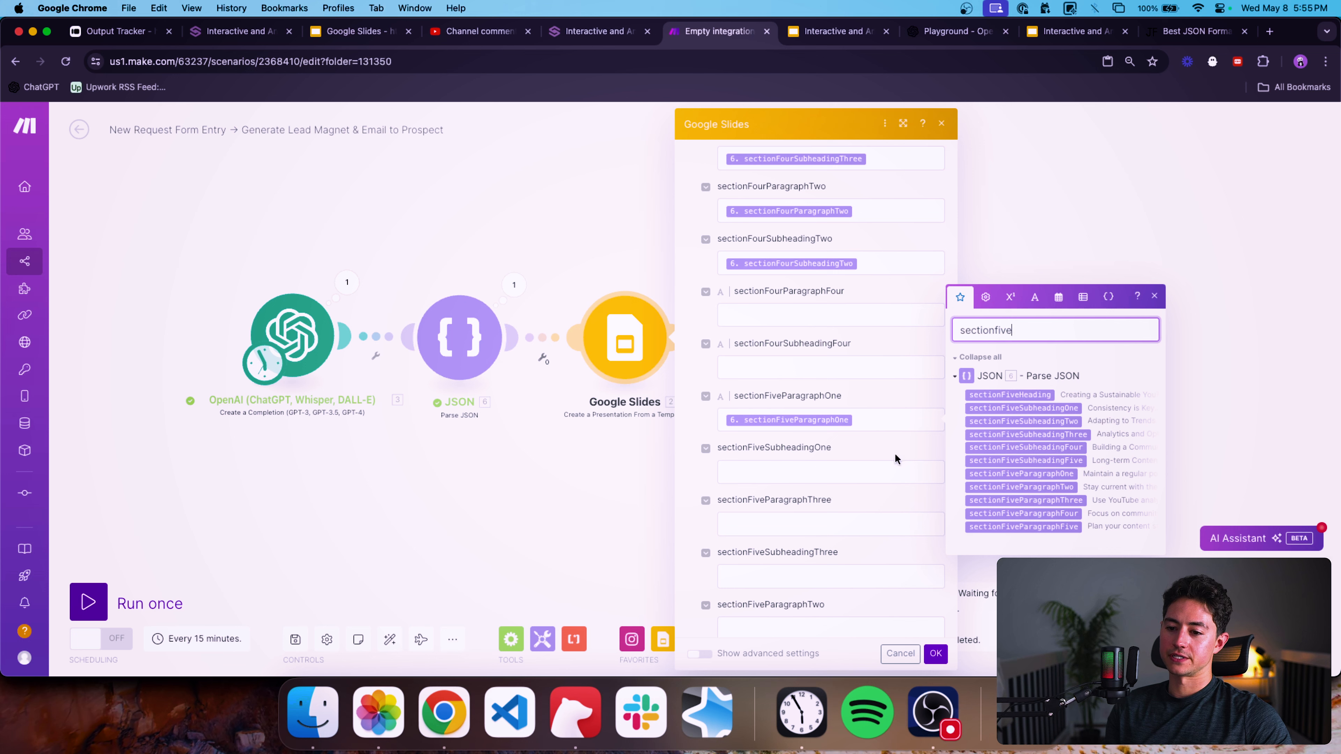
Map sectionFiveSubheadingOne, sectionFiveParagraphThree and sectionFiveSubheadingThree into their matching Google Slides placeholder fields.
{"action": "left_click", "coordinate": [892, 472]}
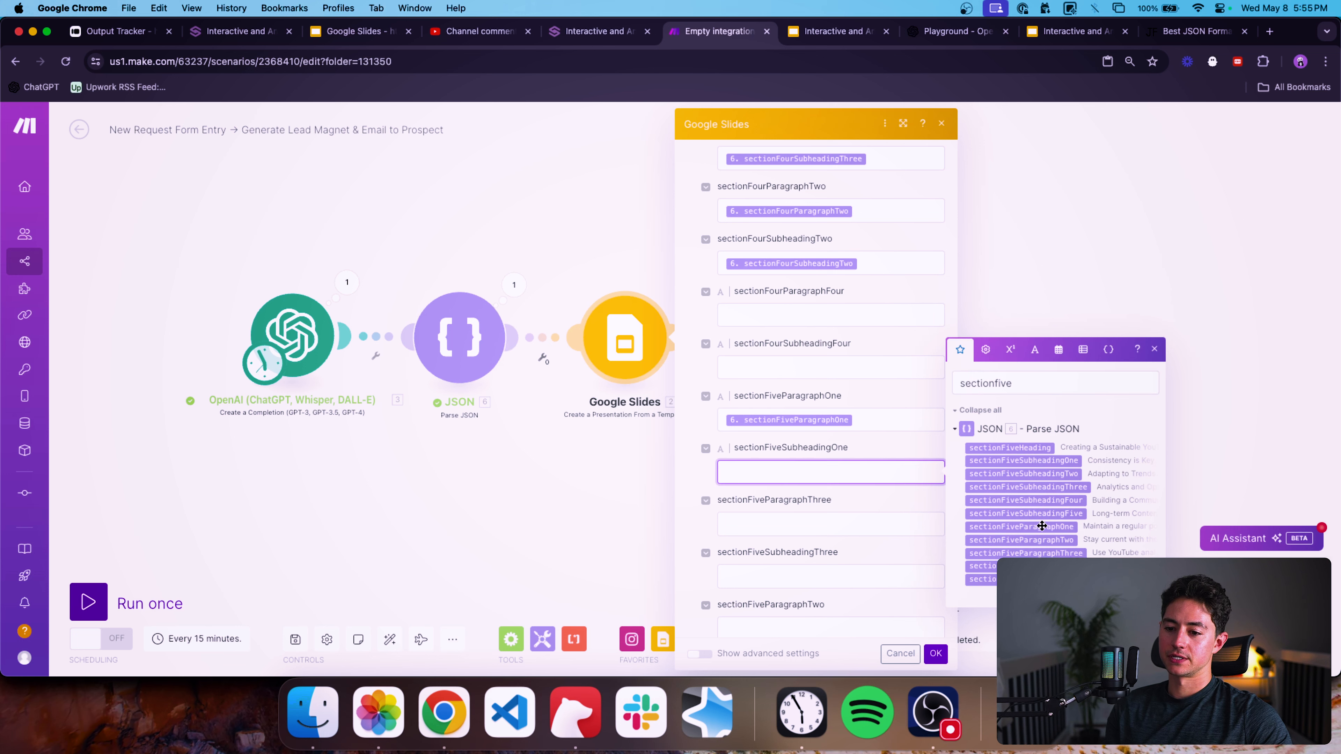
{"action": "left_click_drag", "start_coordinate": [1042, 527], "coordinate": [1114, 483]}
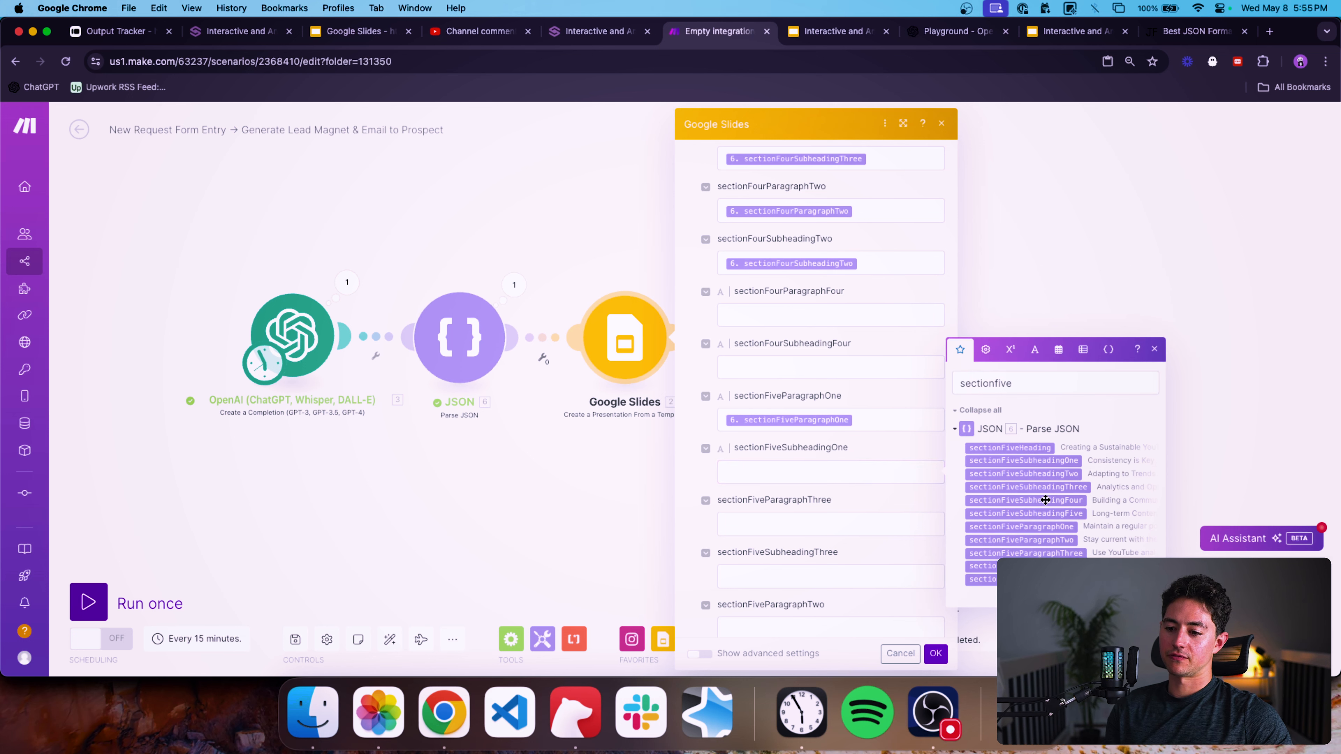
{"action": "left_click", "coordinate": [906, 471]}
{"action": "left_click", "coordinate": [1020, 462]}
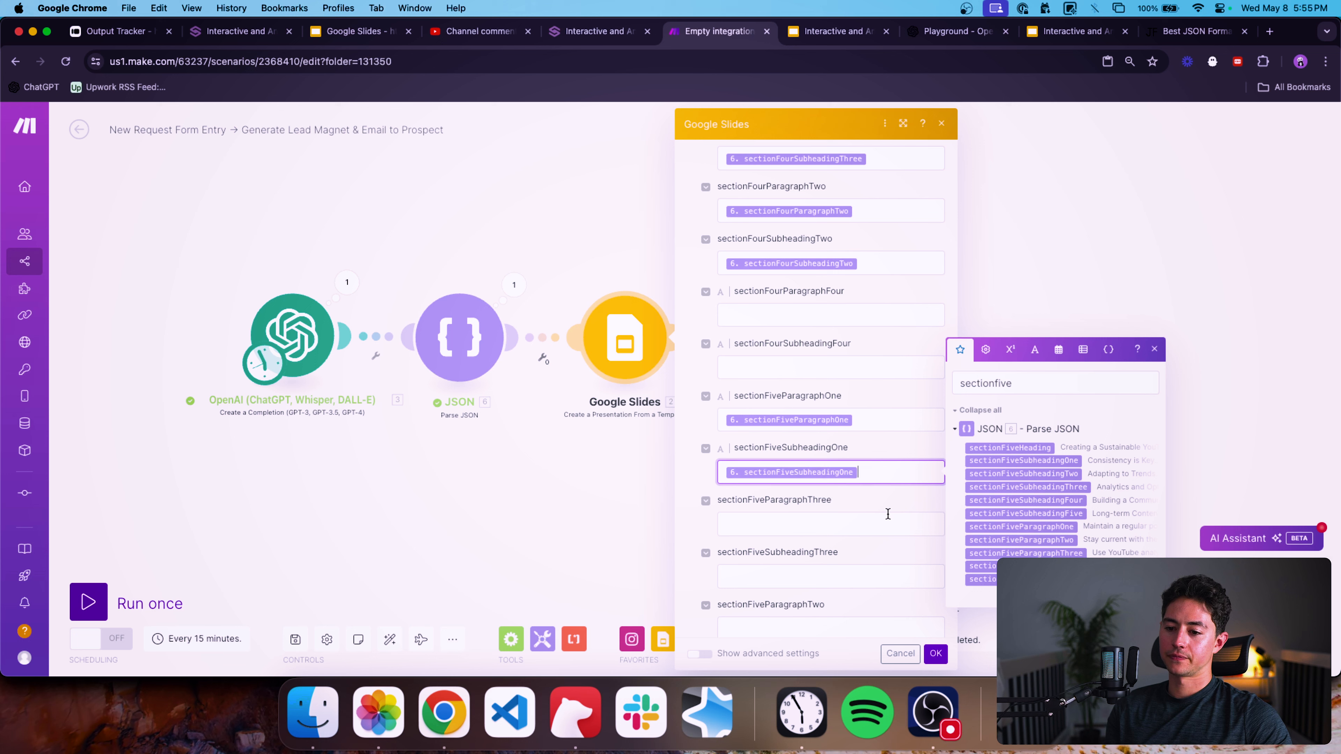
{"action": "left_click", "coordinate": [879, 520]}
{"action": "left_click", "coordinate": [983, 605]}
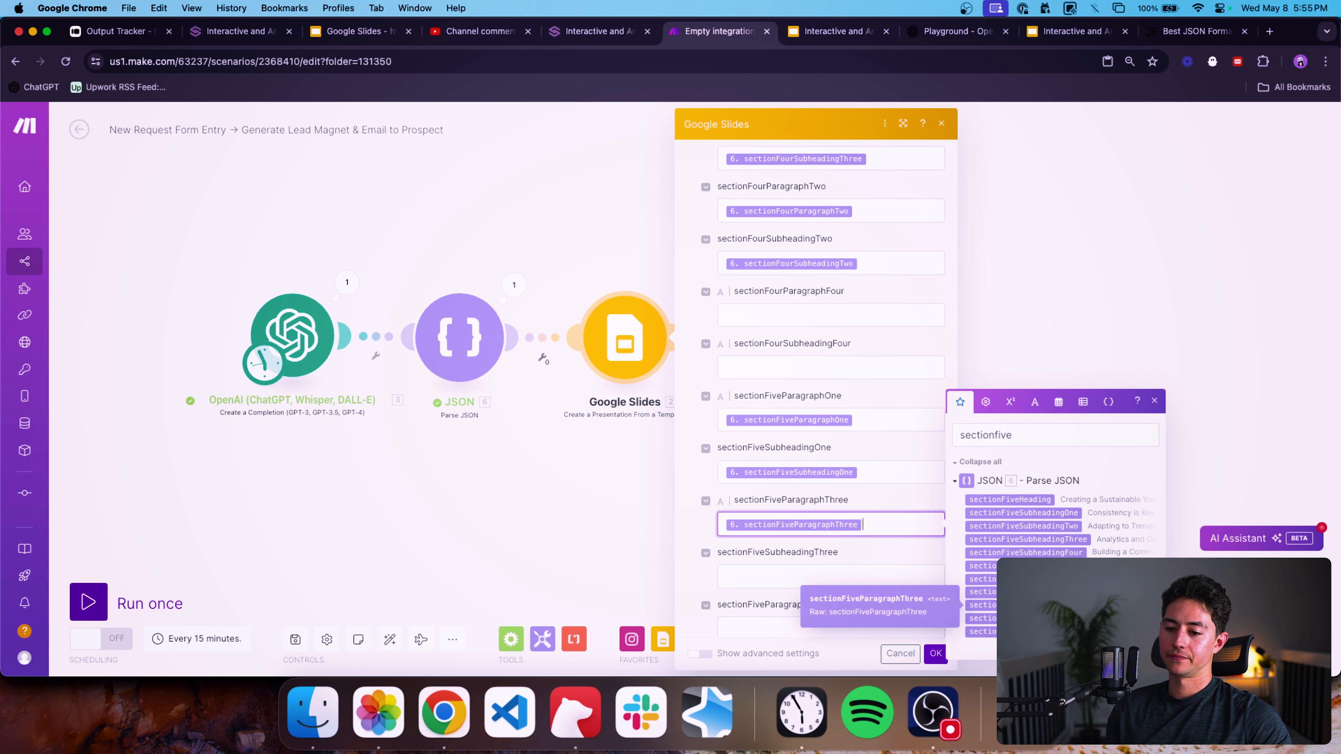
{"action": "left_click", "coordinate": [882, 572]}
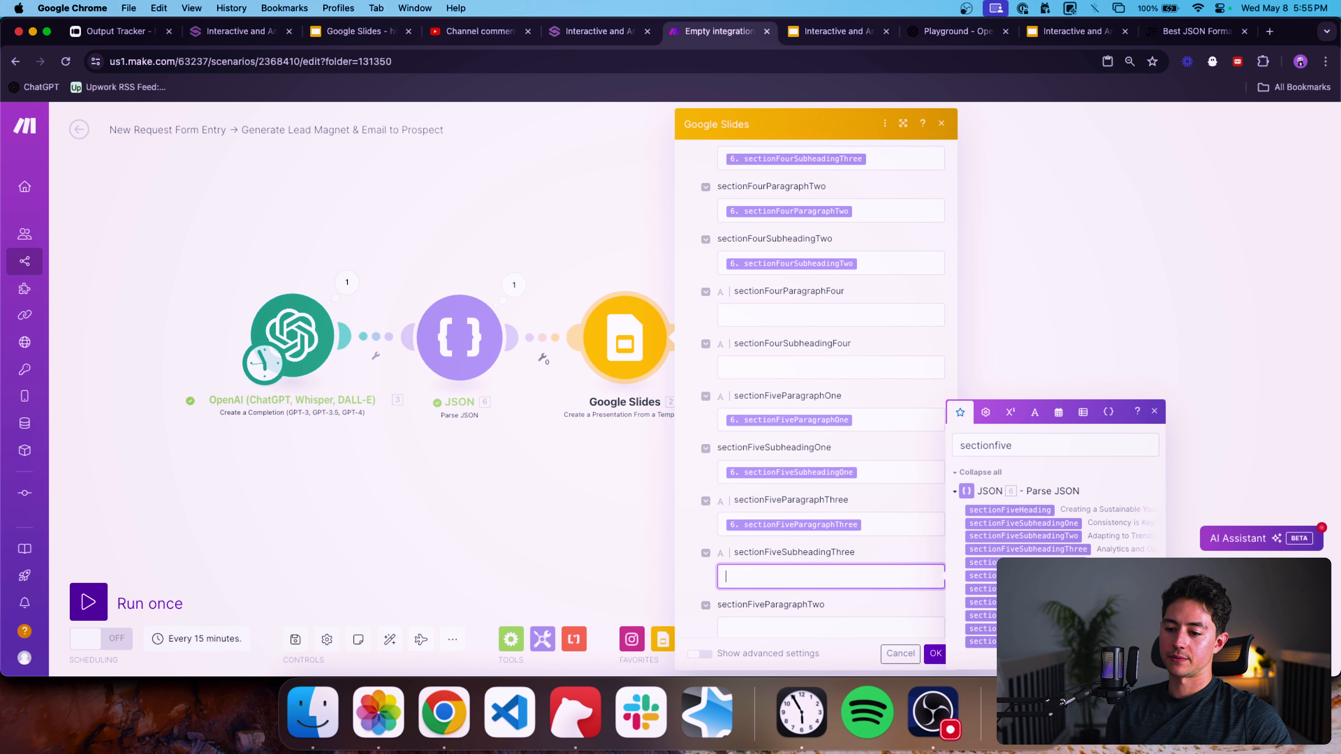
{"action": "left_click", "coordinate": [1048, 552]}
Map sectionFiveParagraphTwo and sectionFiveSubheadingTwo from the parsed JSON into their matching placeholders.
{"action": "scroll", "coordinate": [878, 540], "scroll_direction": "down", "scroll_amount": 1}
{"action": "left_click", "coordinate": [870, 603]}
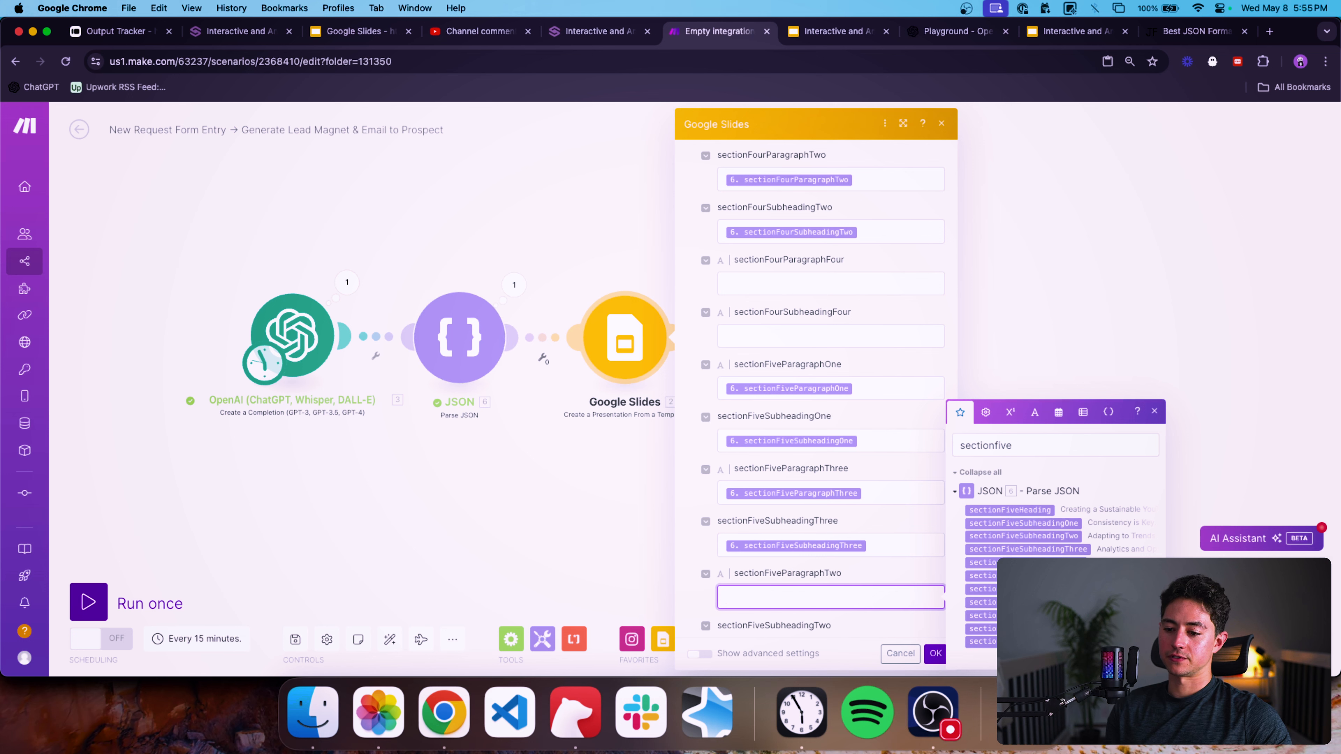
{"action": "left_click", "coordinate": [988, 602]}
{"action": "scroll", "coordinate": [891, 537], "scroll_direction": "down", "scroll_amount": 5}
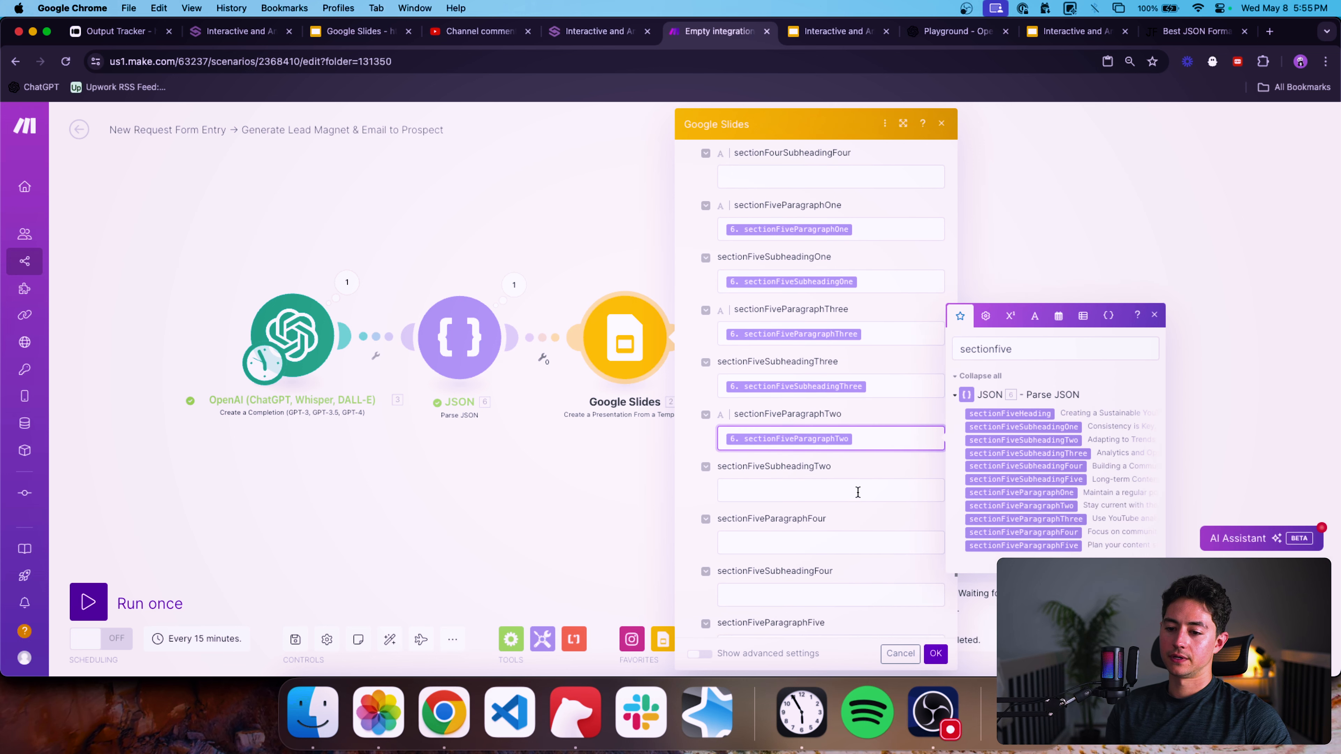
{"action": "left_click", "coordinate": [859, 490]}
{"action": "left_click", "coordinate": [1020, 491]}
Map sectionFiveParagraphFour, sectionFiveSubheadingFour, sectionFiveParagraphFive and sectionFiveSubheadingFive into their matching placeholder fields.
{"action": "scroll", "coordinate": [845, 446], "scroll_direction": "down", "scroll_amount": 3}
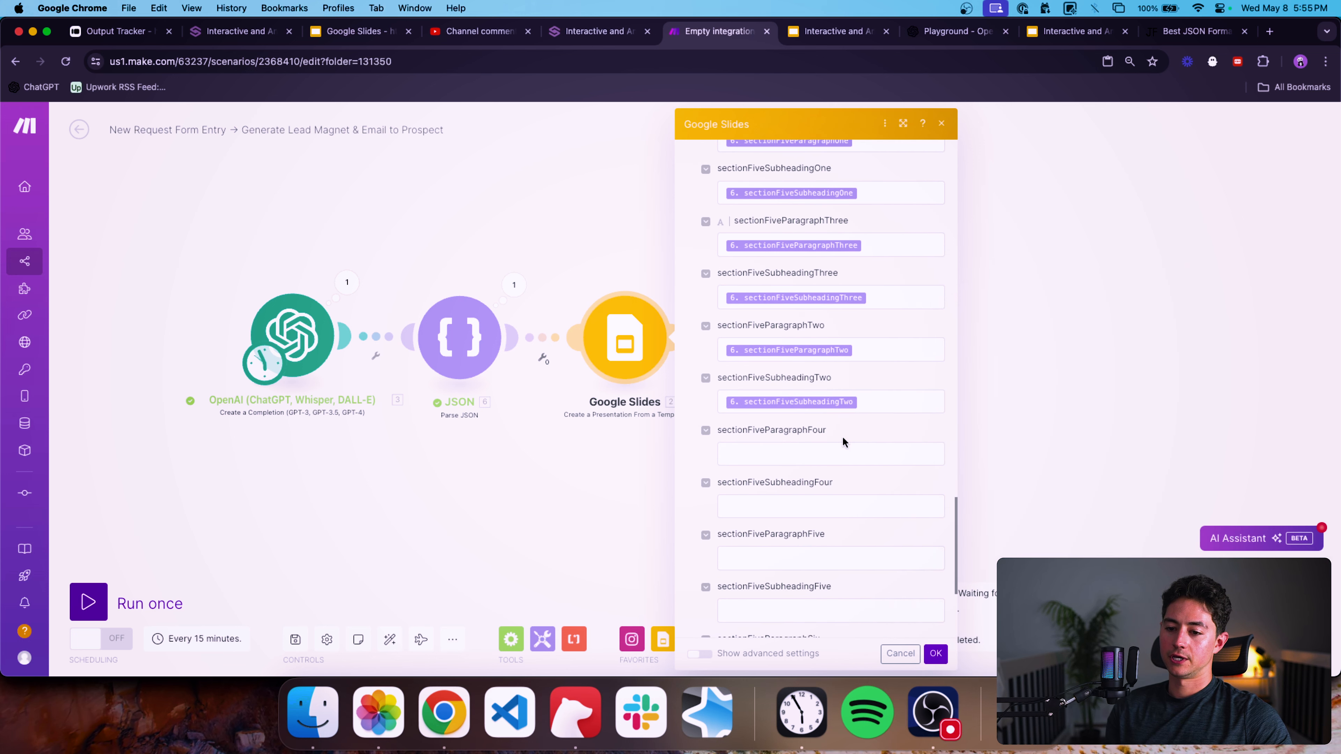
{"action": "left_click", "coordinate": [871, 454]}
{"action": "left_click", "coordinate": [1035, 547]}
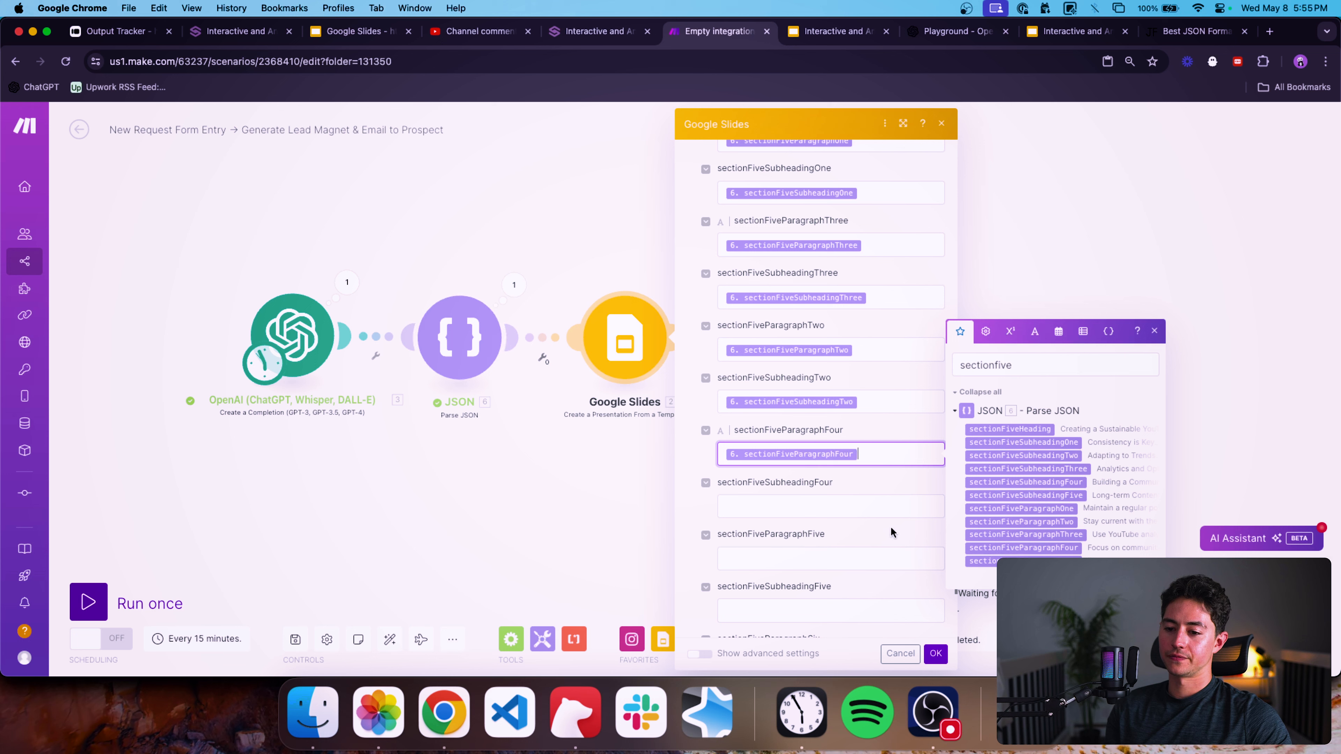
{"action": "left_click", "coordinate": [893, 514]}
{"action": "left_click", "coordinate": [1061, 538]}
{"action": "left_click", "coordinate": [847, 554]}
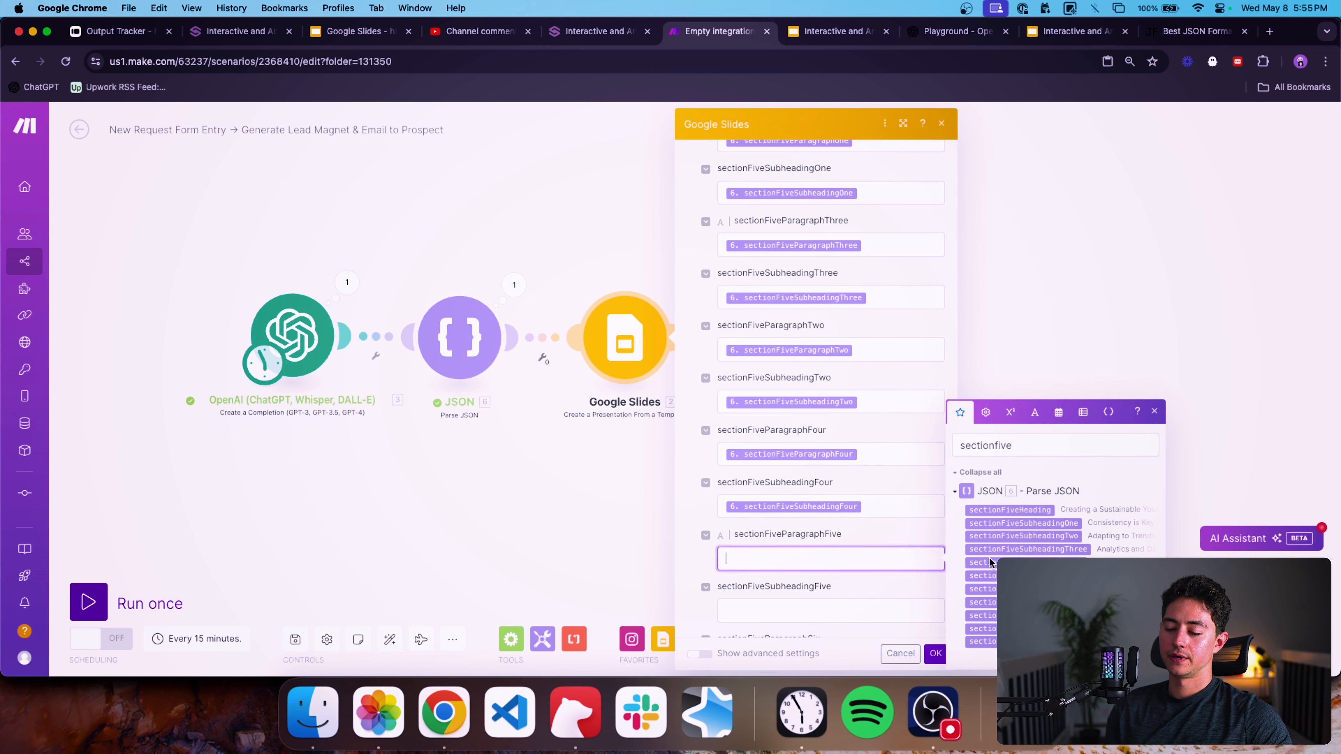
{"action": "left_click", "coordinate": [1035, 642]}
{"action": "scroll", "coordinate": [890, 571], "scroll_direction": "down", "scroll_amount": 2}
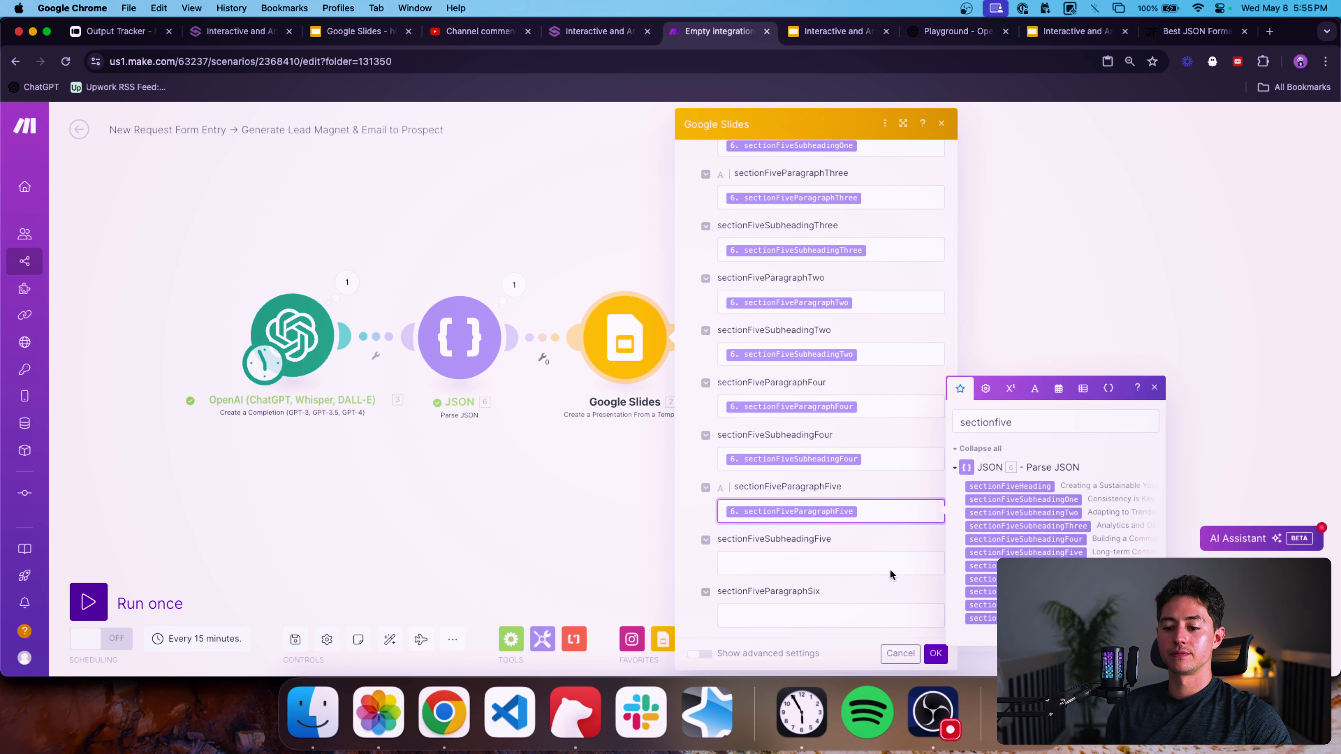
{"action": "left_click", "coordinate": [890, 569]}
{"action": "left_click", "coordinate": [982, 576]}
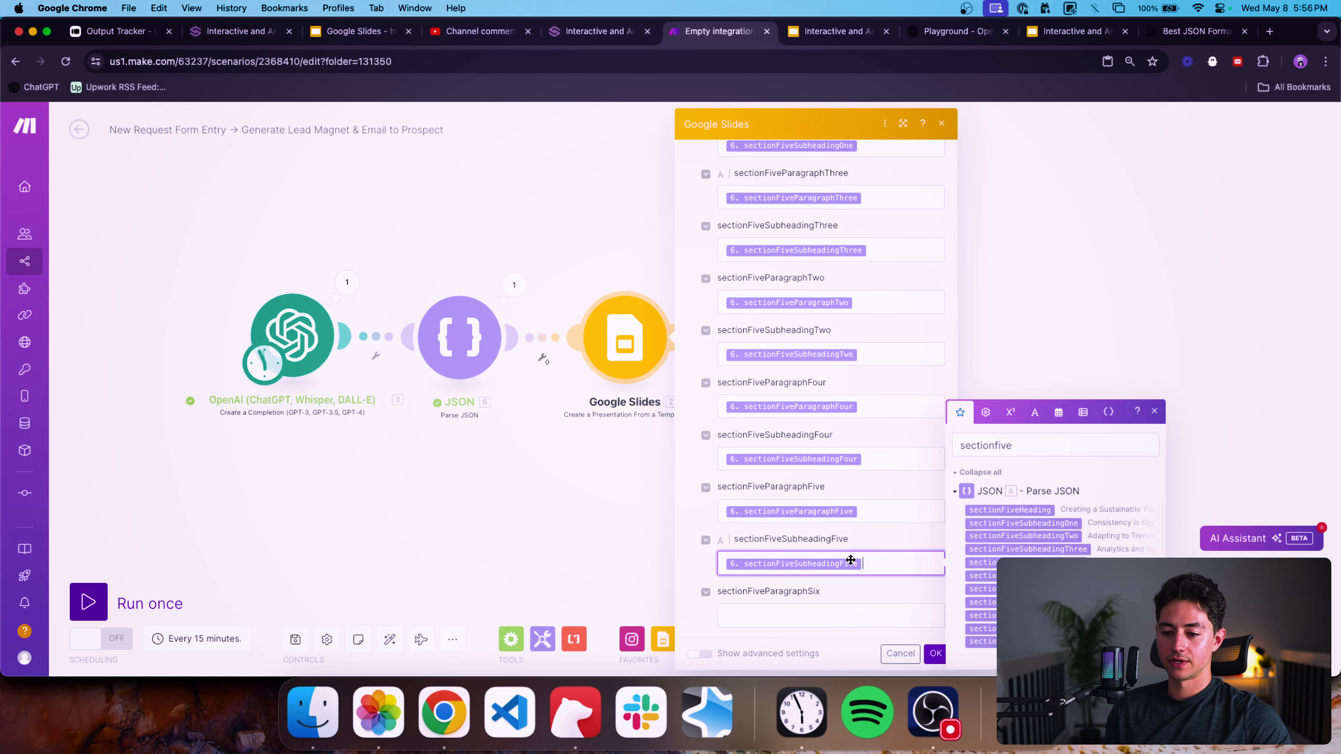
Review the mapped placeholder fields throughout the Google Slides module settings.
{"action": "scroll", "coordinate": [787, 493], "scroll_direction": "down", "scroll_amount": 4}
{"action": "left_click", "coordinate": [816, 504]}
{"action": "scroll", "coordinate": [832, 515], "scroll_direction": "up", "scroll_amount": 20}
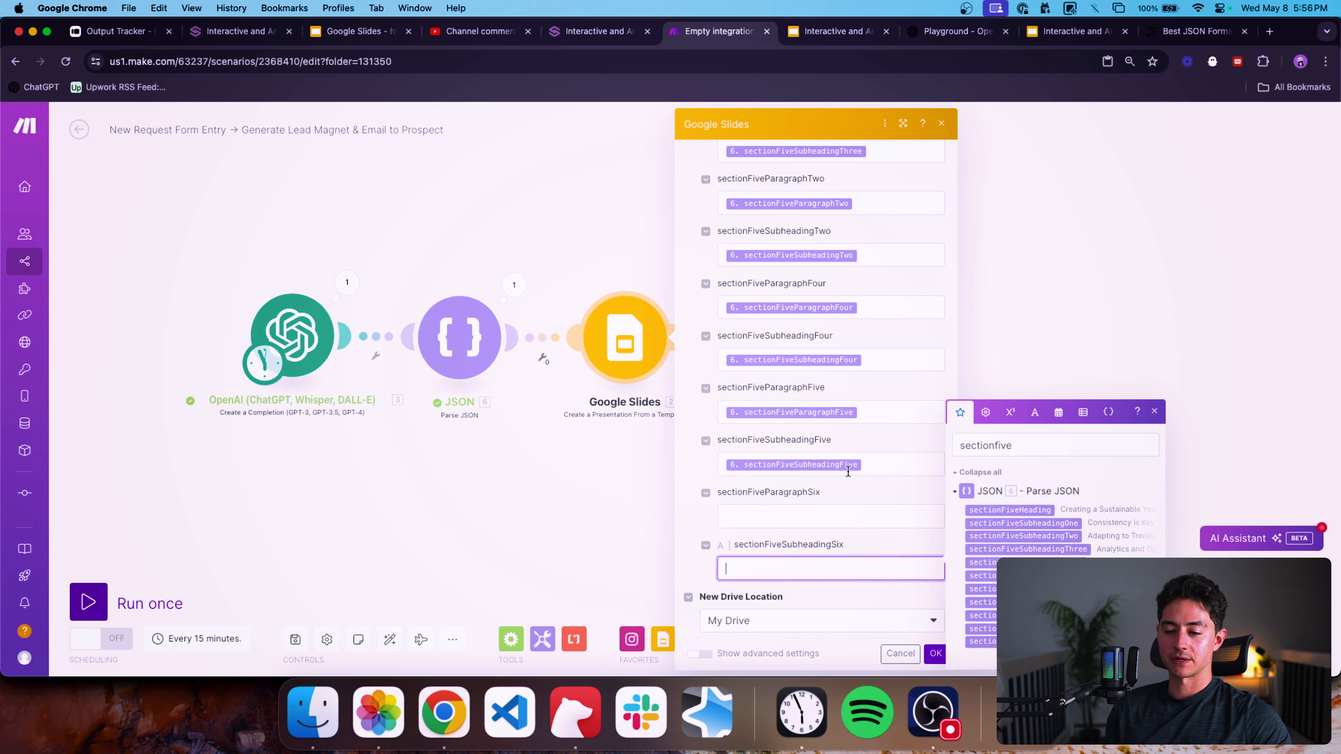
{"action": "scroll", "coordinate": [835, 525], "scroll_direction": "up", "scroll_amount": 5}
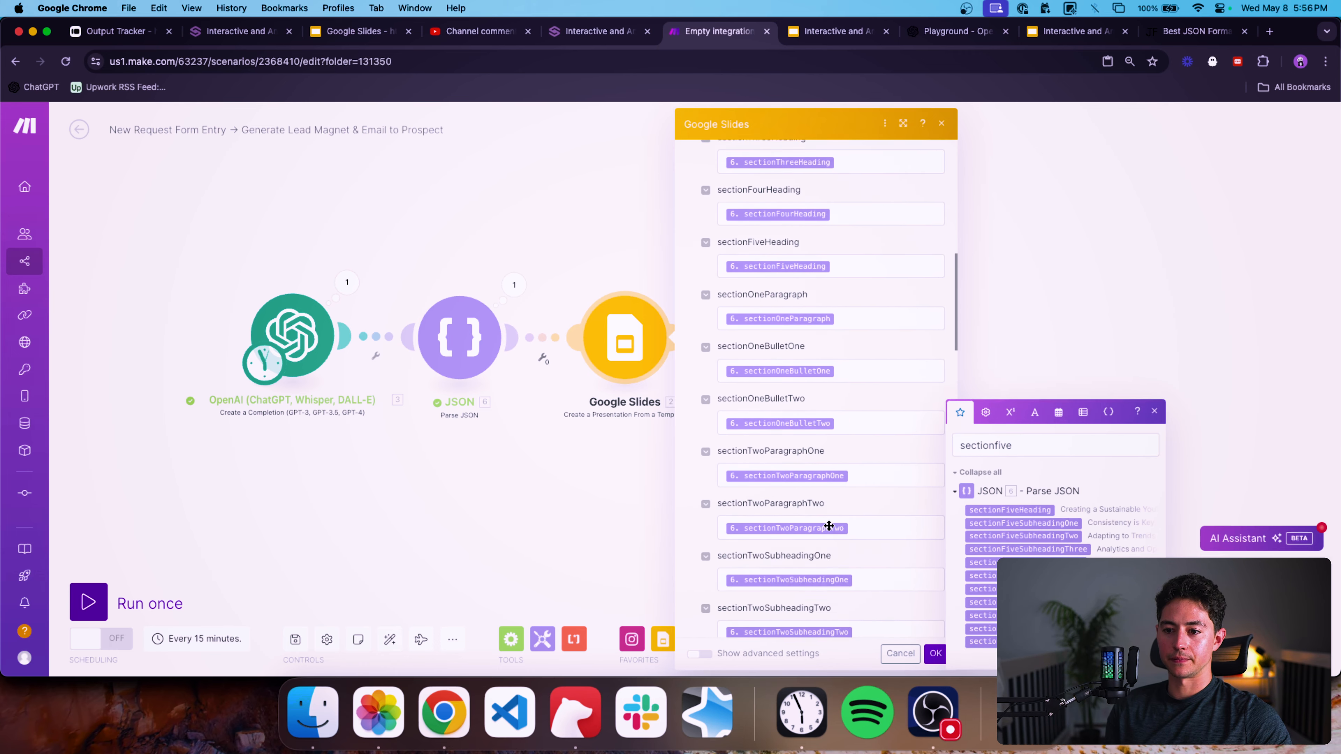
{"action": "scroll", "coordinate": [828, 529], "scroll_direction": "down", "scroll_amount": 13}
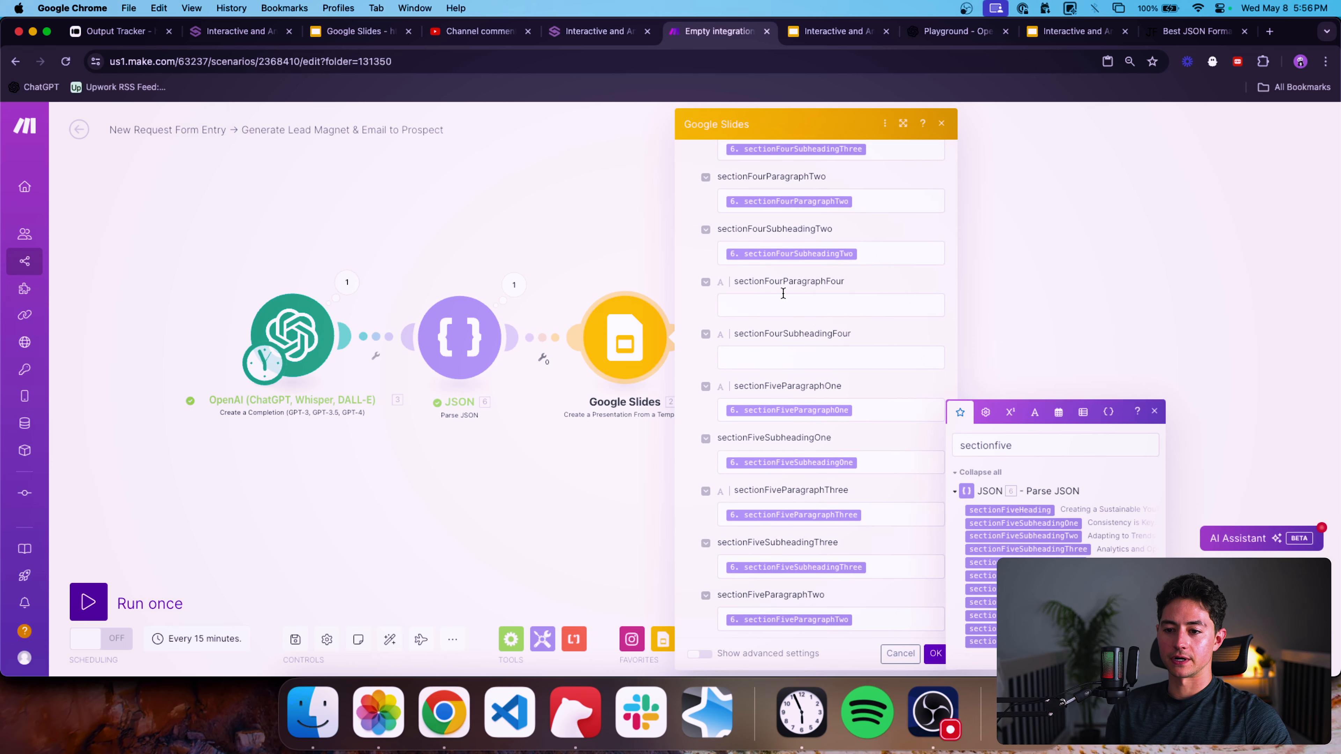
Map {{6.sectionFourParagraphFour}} into the sectionFourParagraphFour placeholder field of the Google Slides module.
{"action": "left_click", "coordinate": [851, 305]}
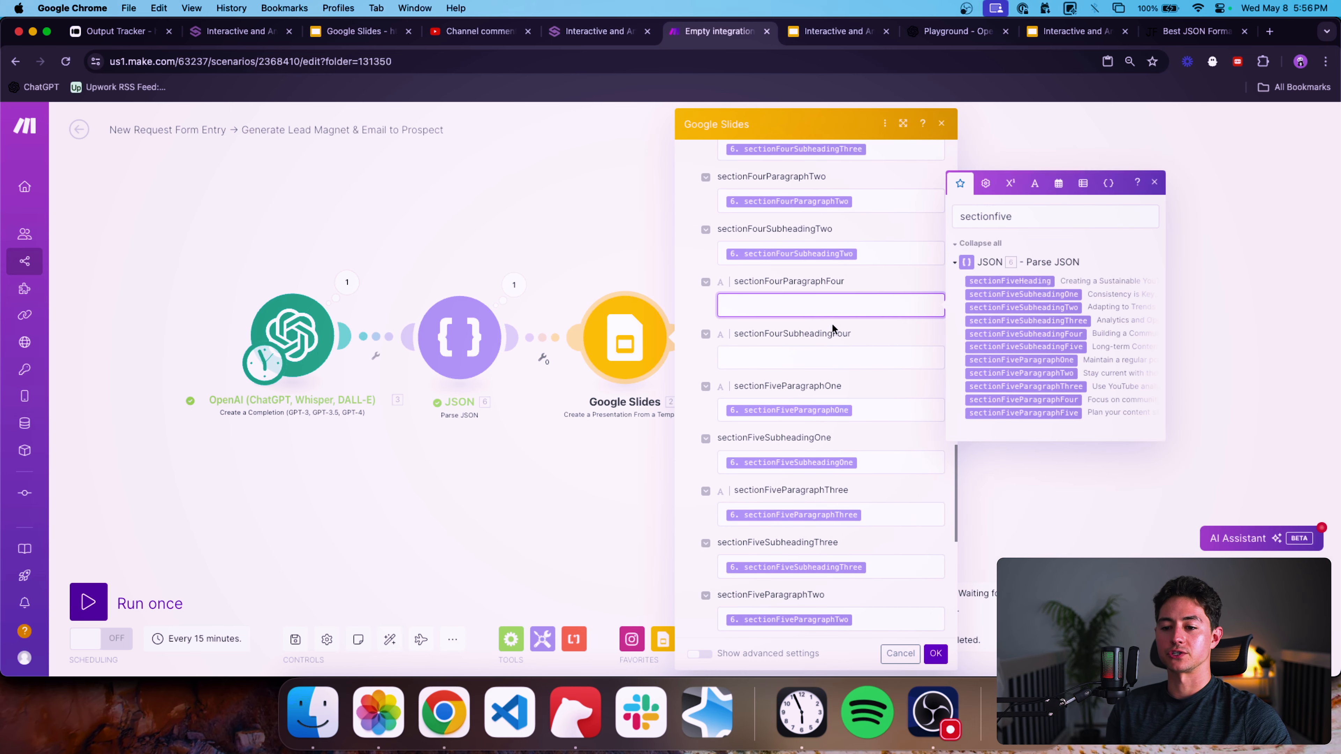
{"action": "left_click", "coordinate": [805, 53]}
{"action": "type", "text": "{{"}
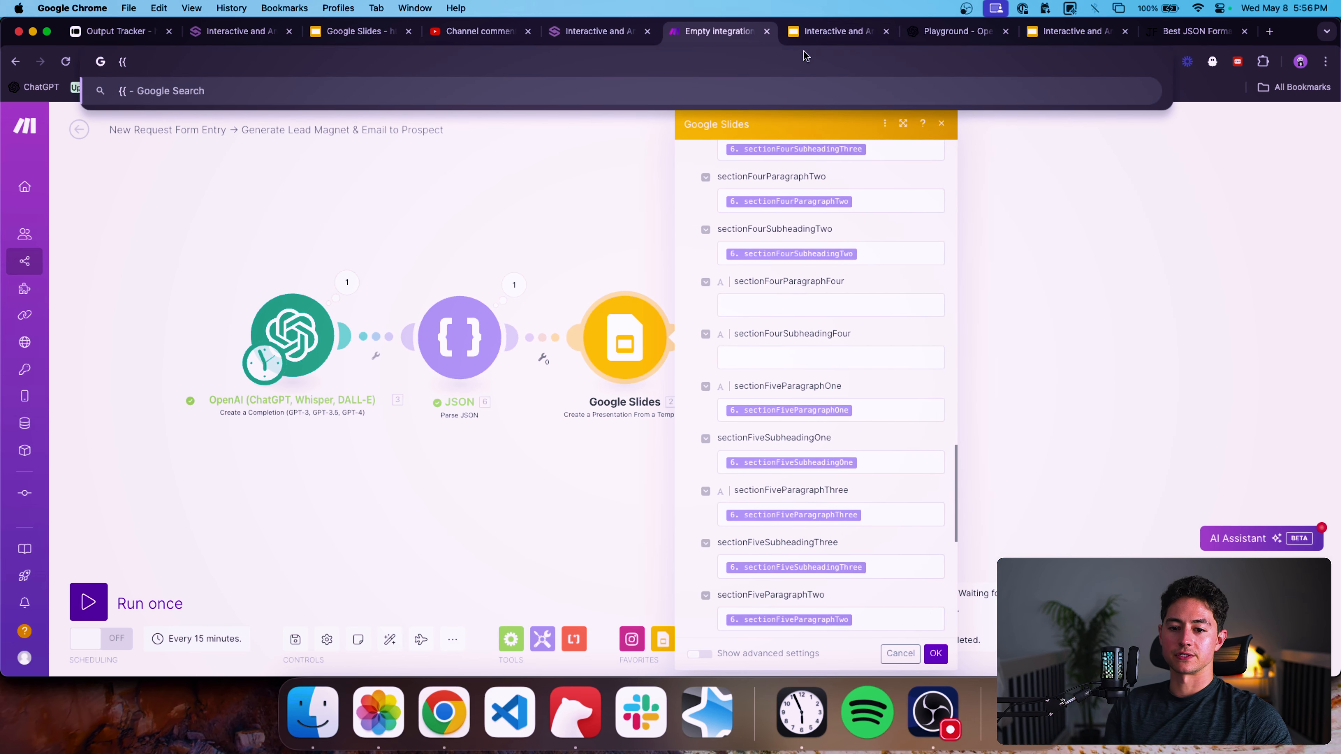
{"action": "type", "text": "6.sectionFour"}
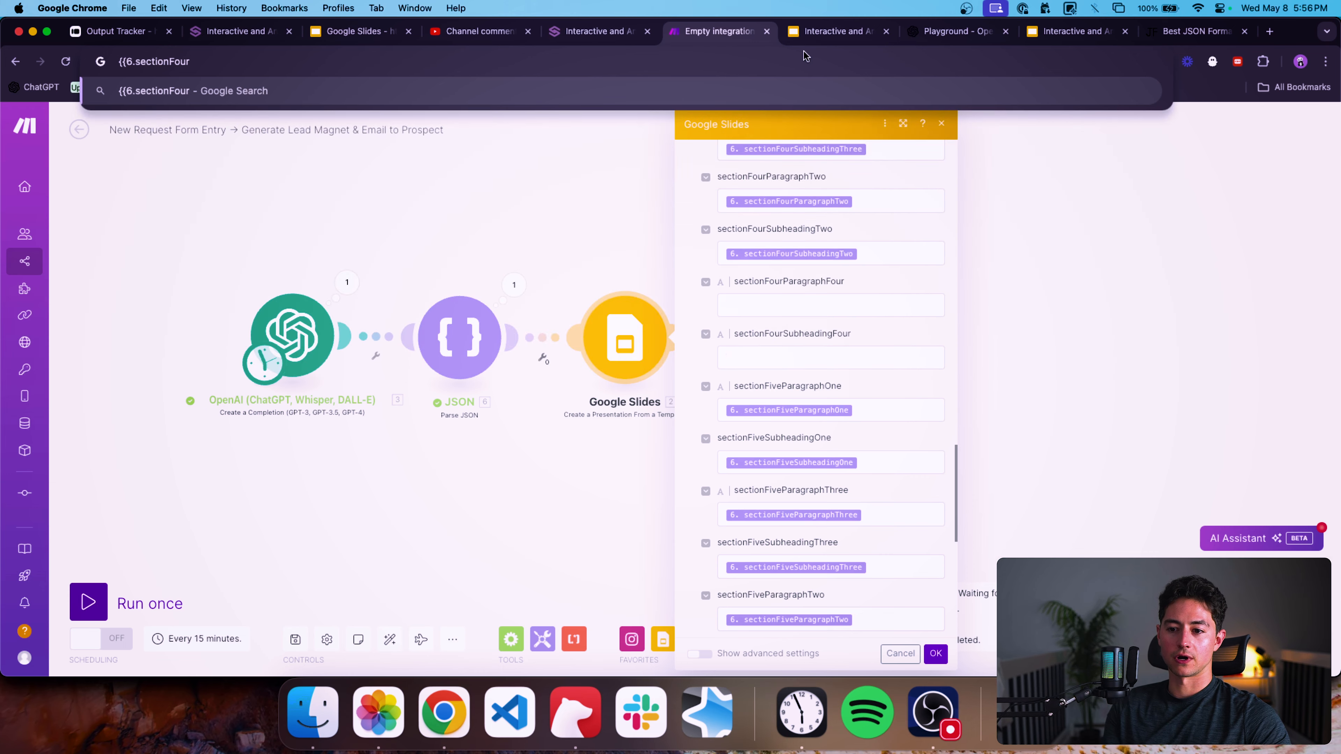
{"action": "type", "text": "ParagraphFour}}"}
{"action": "key", "text": "cmd+a"}
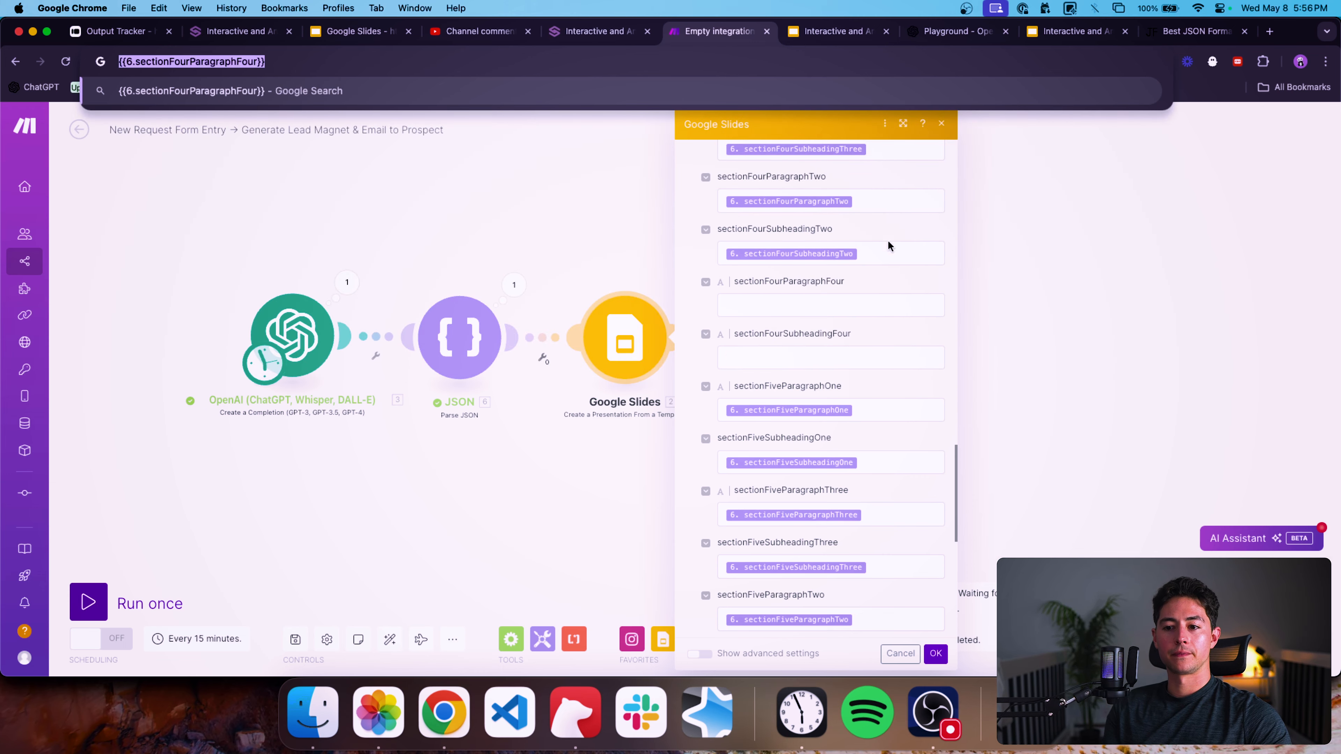
{"action": "key", "text": "cmd+c"}
{"action": "left_click", "coordinate": [855, 305]}
{"action": "key", "text": "cmd+v"}
Map {{6.sectionFourSubheadingFour}} into the sectionFourSubheadingFour placeholder field.
{"action": "left_click", "coordinate": [602, 61]}
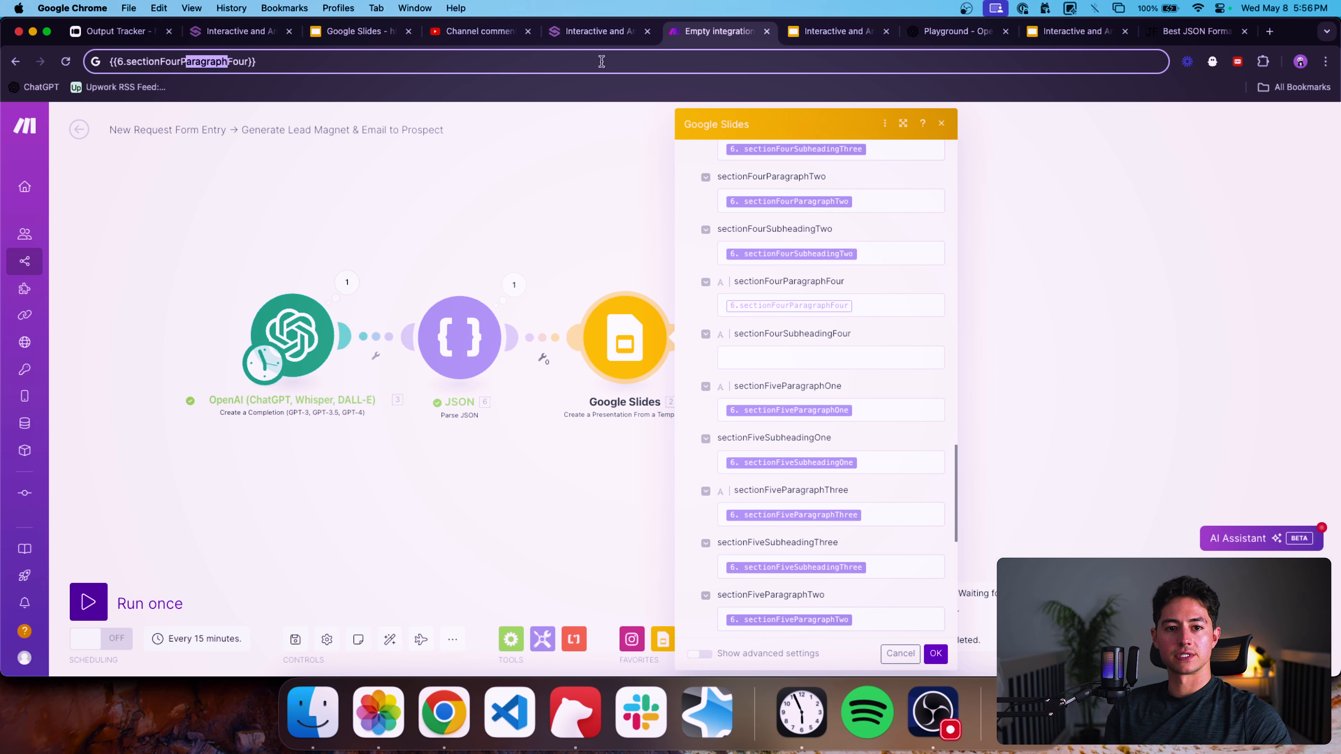
{"action": "type", "text": "Subheading"}
{"action": "key", "text": "super+a"}
{"action": "key", "text": "super+c"}
{"action": "left_click", "coordinate": [853, 357]}
{"action": "key", "text": "super+v"}
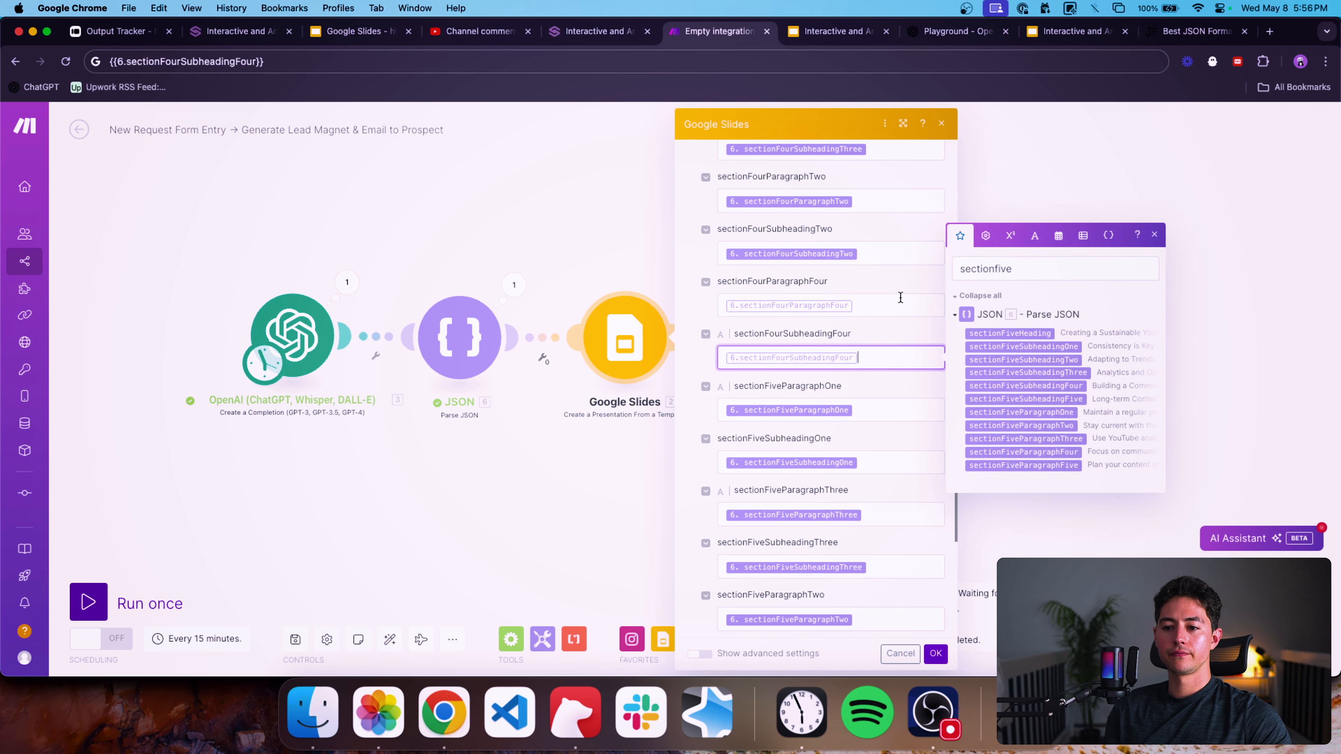
Map {{6.sectionFiveParagraphSix}} into the sectionFiveParagraphSix placeholder field.
{"action": "scroll", "coordinate": [901, 298], "scroll_direction": "down", "scroll_amount": 10}
{"action": "left_click", "coordinate": [823, 444]}
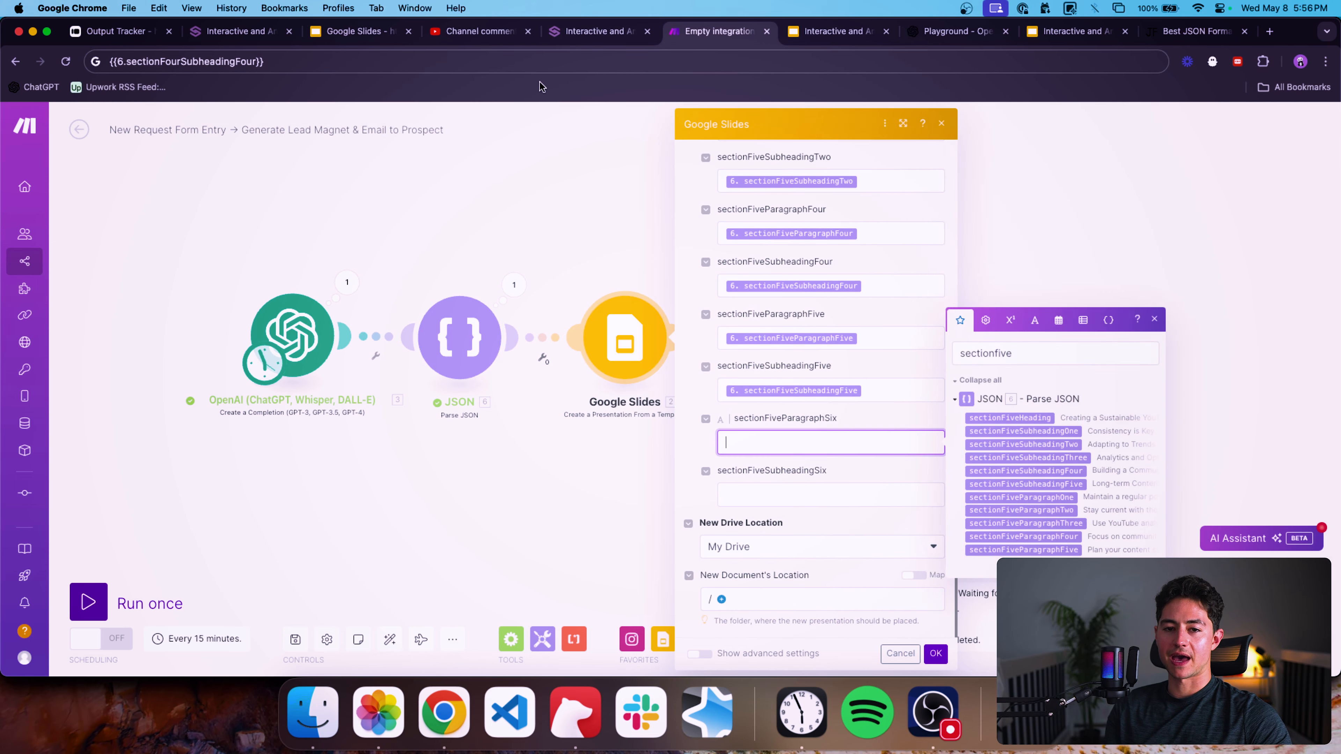
{"action": "left_click", "coordinate": [494, 61]}
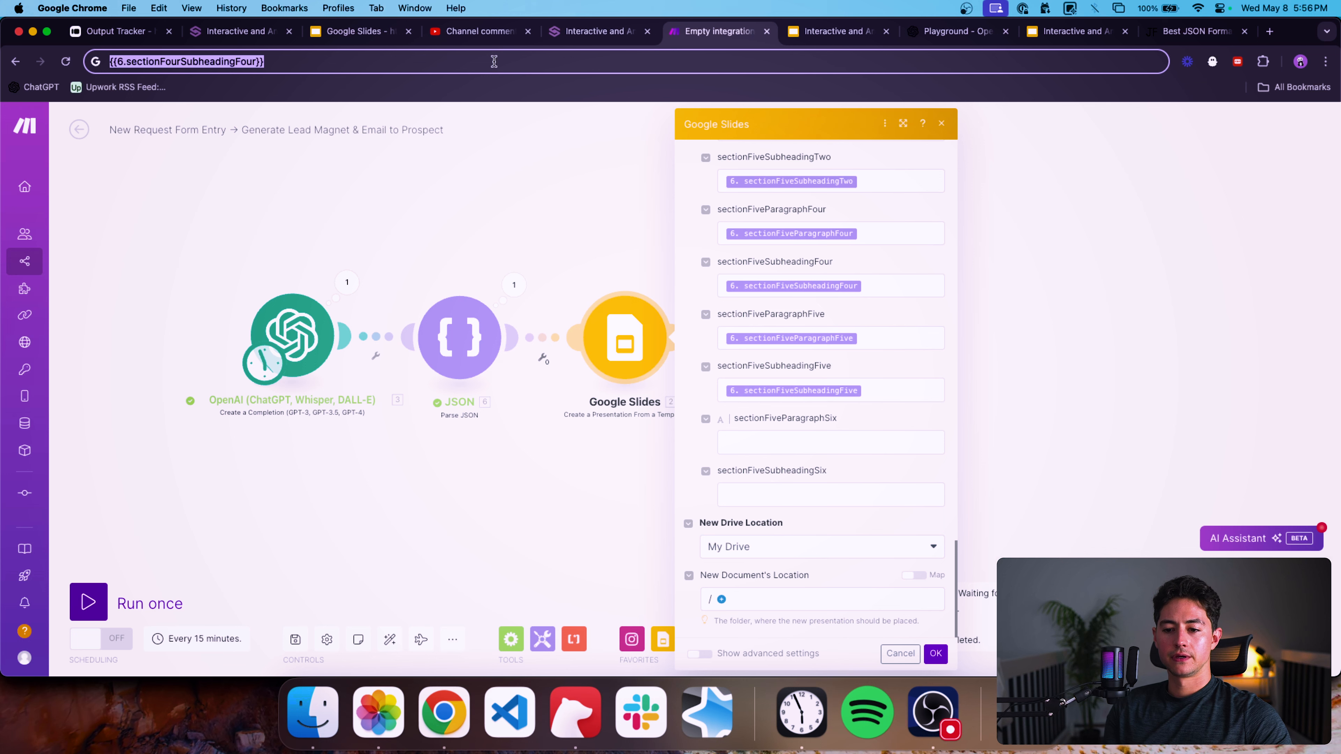
{"action": "left_click", "coordinate": [494, 61]}
{"action": "key", "text": "alt+shift+Left"}
{"action": "type", "text": "sectionFivePar"}
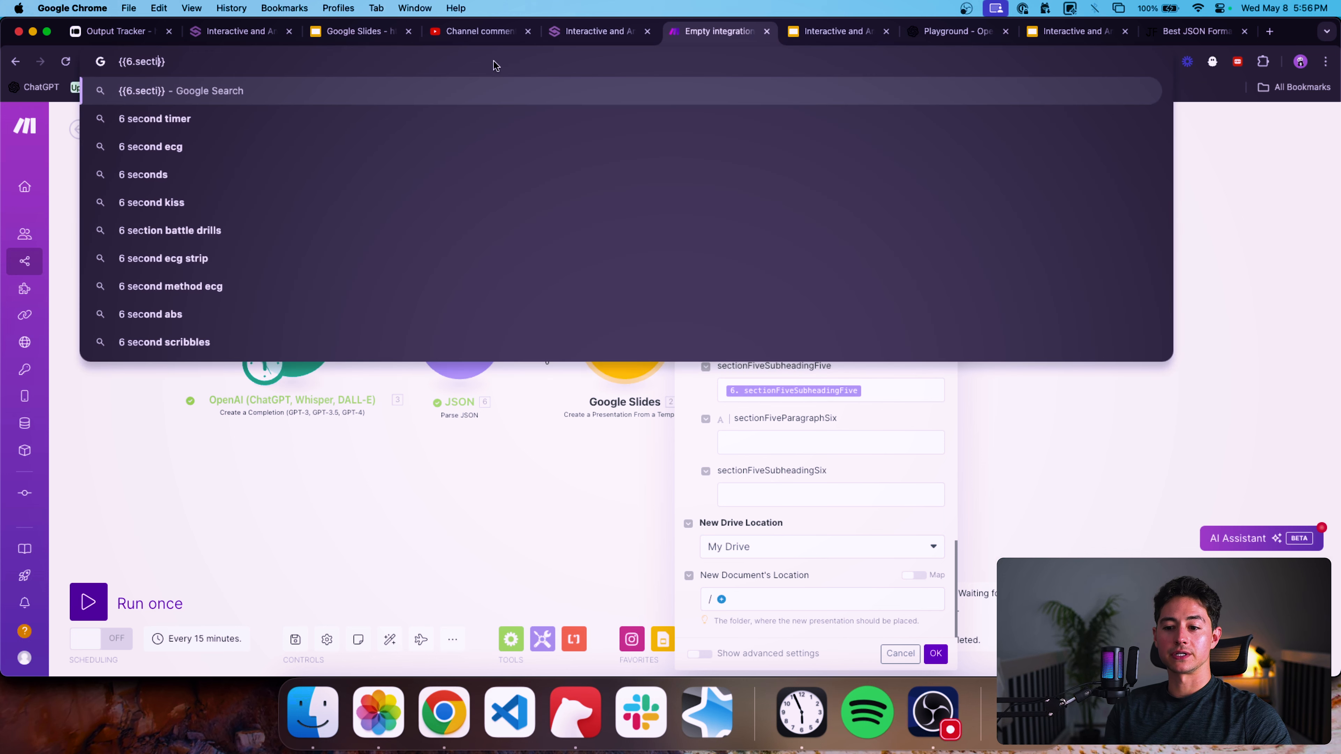
{"action": "type", "text": "agraphSix"}
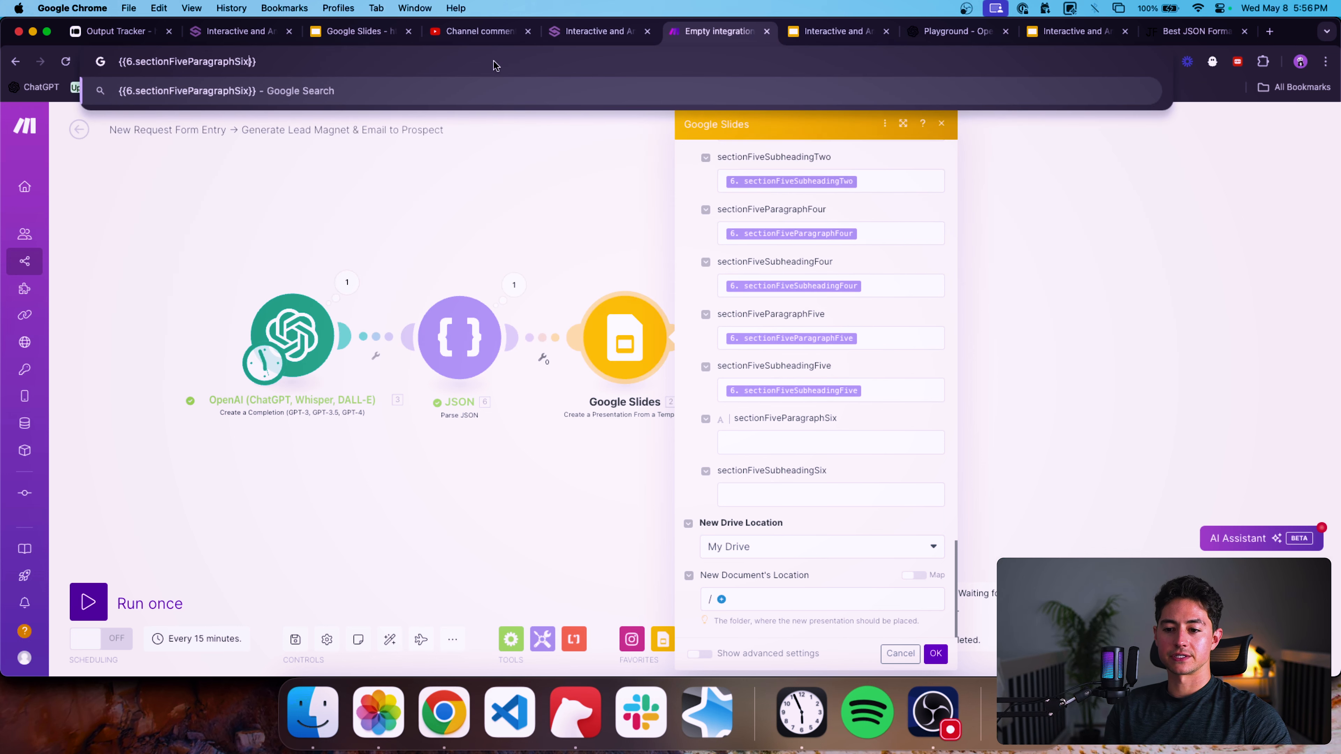
{"action": "key", "text": "super+a"}
{"action": "key", "text": "super+c"}
{"action": "left_click", "coordinate": [769, 445]}
{"action": "key", "text": "super+v"}
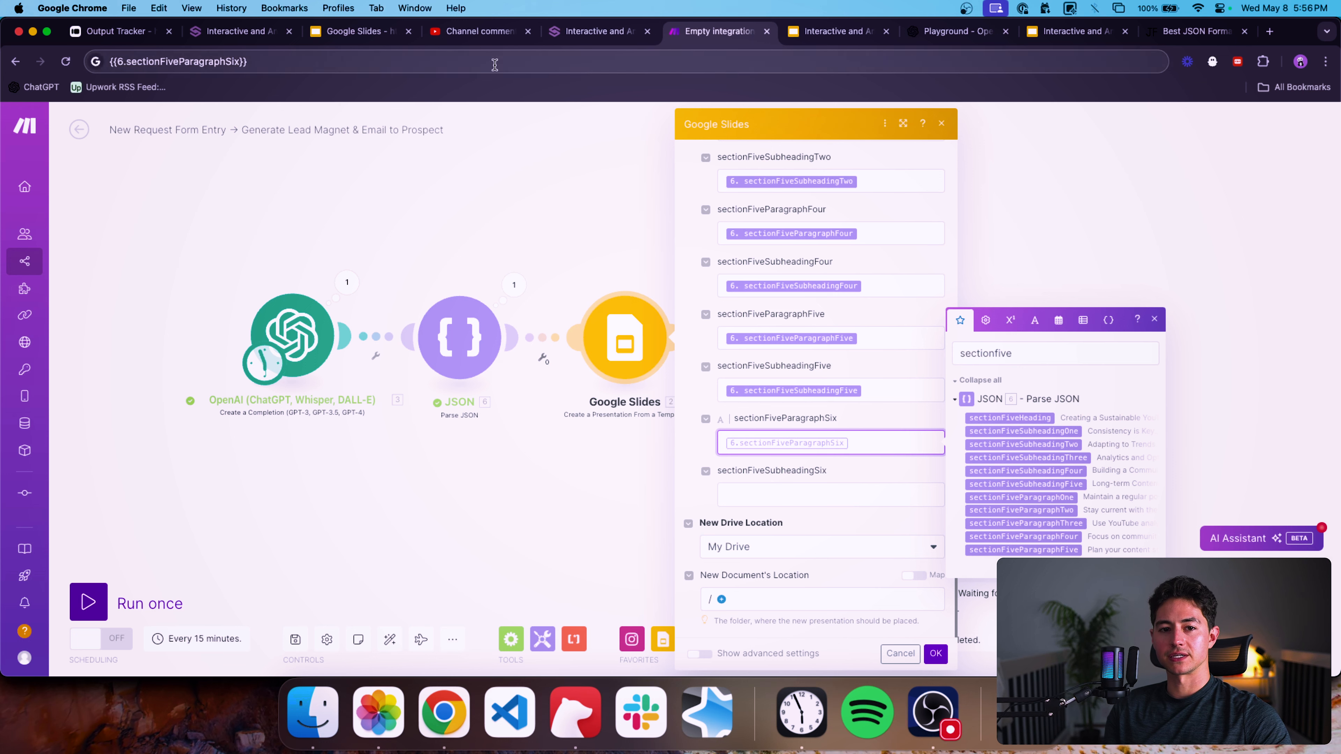
Map {{6.sectionFiveSubheadingSix}} into the sectionFiveSubheadingSix placeholder field and save the Google Slides module settings.
{"action": "left_click", "coordinate": [495, 64]}
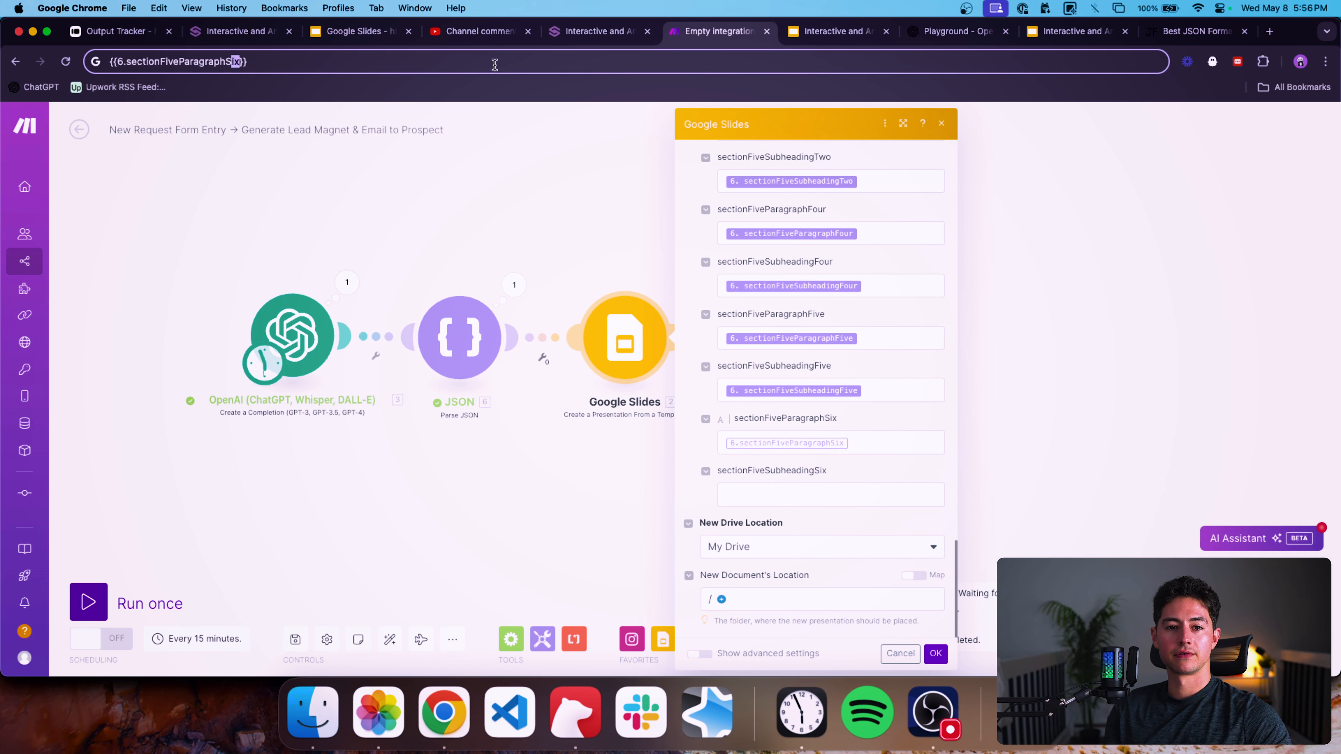
{"action": "type", "text": "Subhe"}
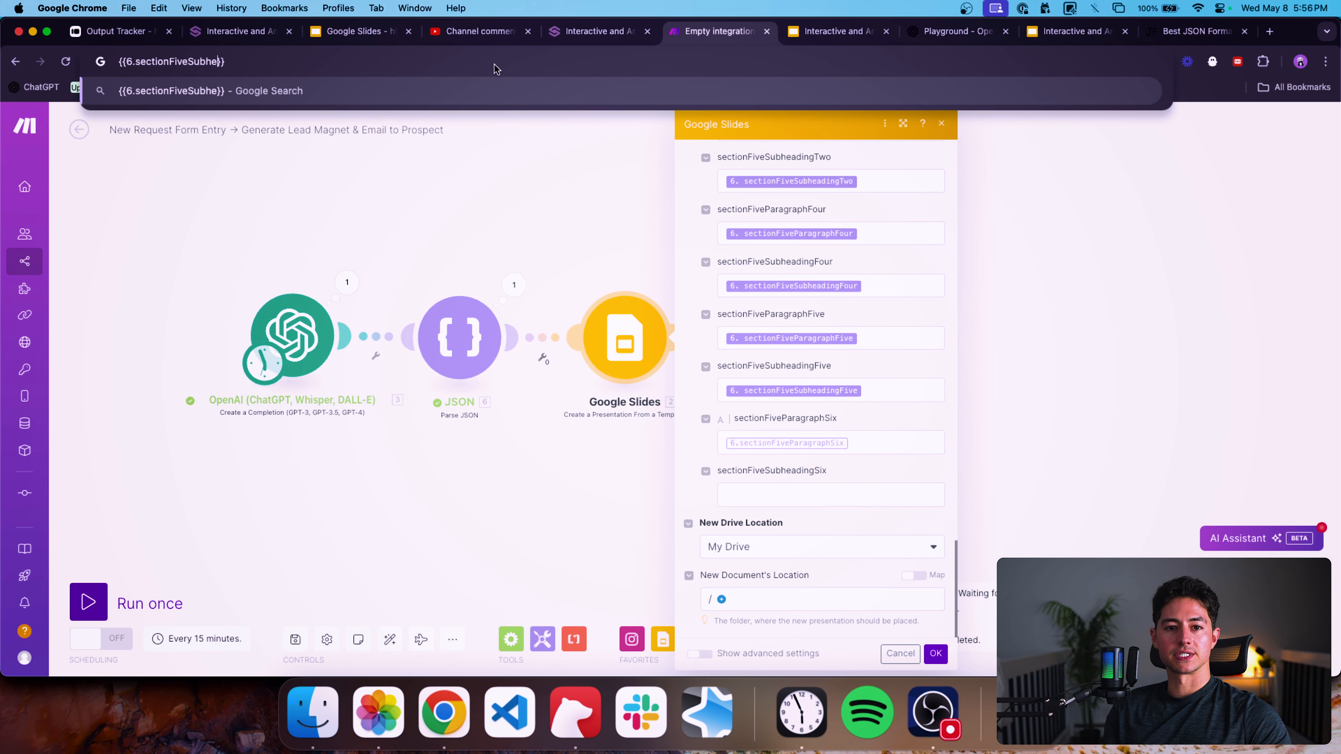
{"action": "type", "text": "adingSix"}
{"action": "key", "text": "super+a"}
{"action": "key", "text": "super+c"}
{"action": "left_click", "coordinate": [818, 495]}
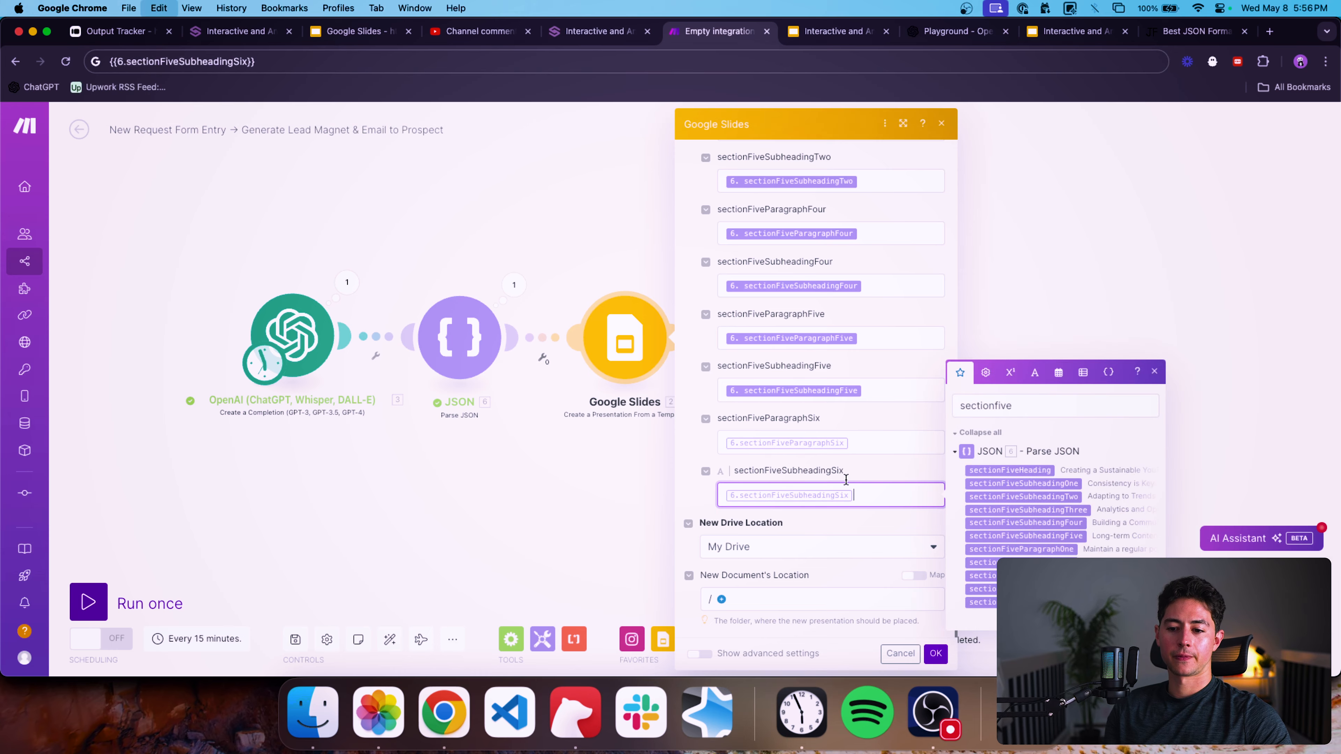
{"action": "key", "text": "super+v"}
{"action": "scroll", "coordinate": [867, 467], "scroll_direction": "up", "scroll_amount": 20}
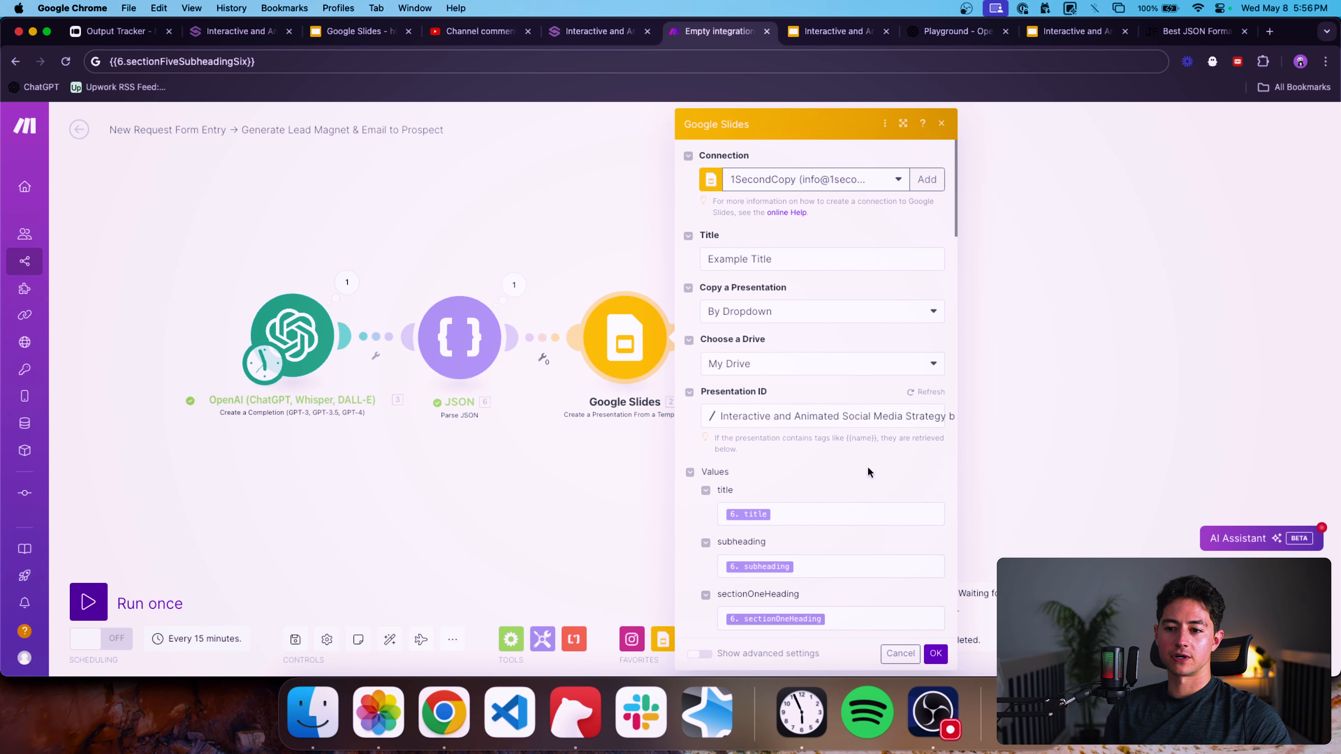
{"action": "left_click", "coordinate": [935, 654]}
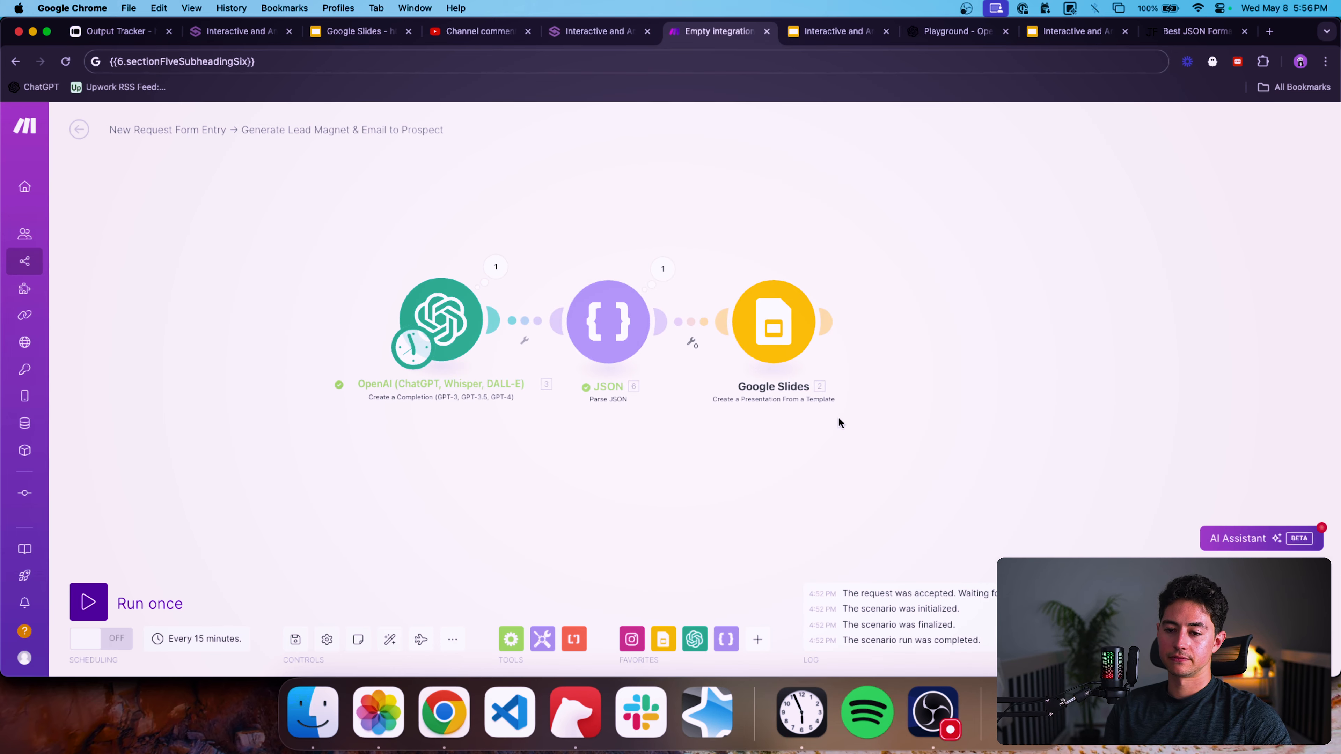
Inspect the OpenAI module's output bundle, then open its settings and review the variable list in the user prompt.
{"action": "scroll", "coordinate": [879, 425], "scroll_direction": "down", "scroll_amount": 20}
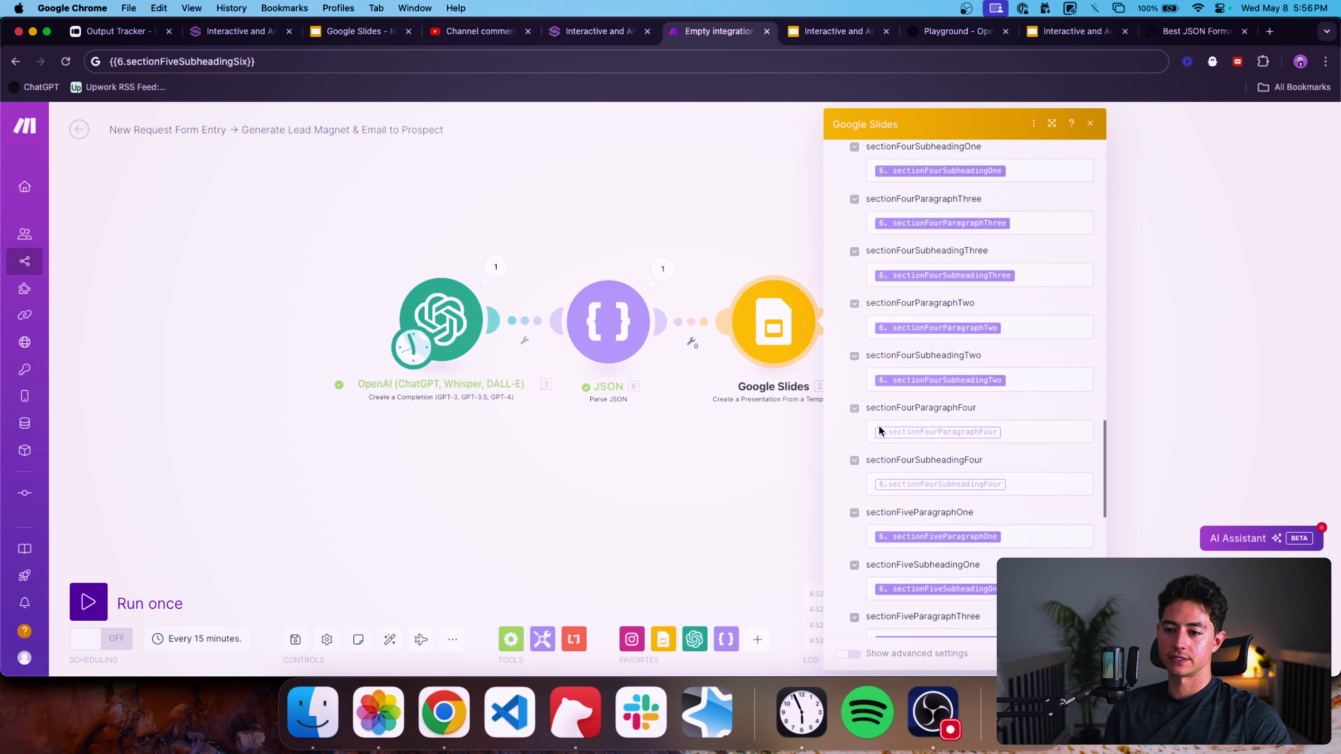
{"action": "left_click", "coordinate": [724, 447]}
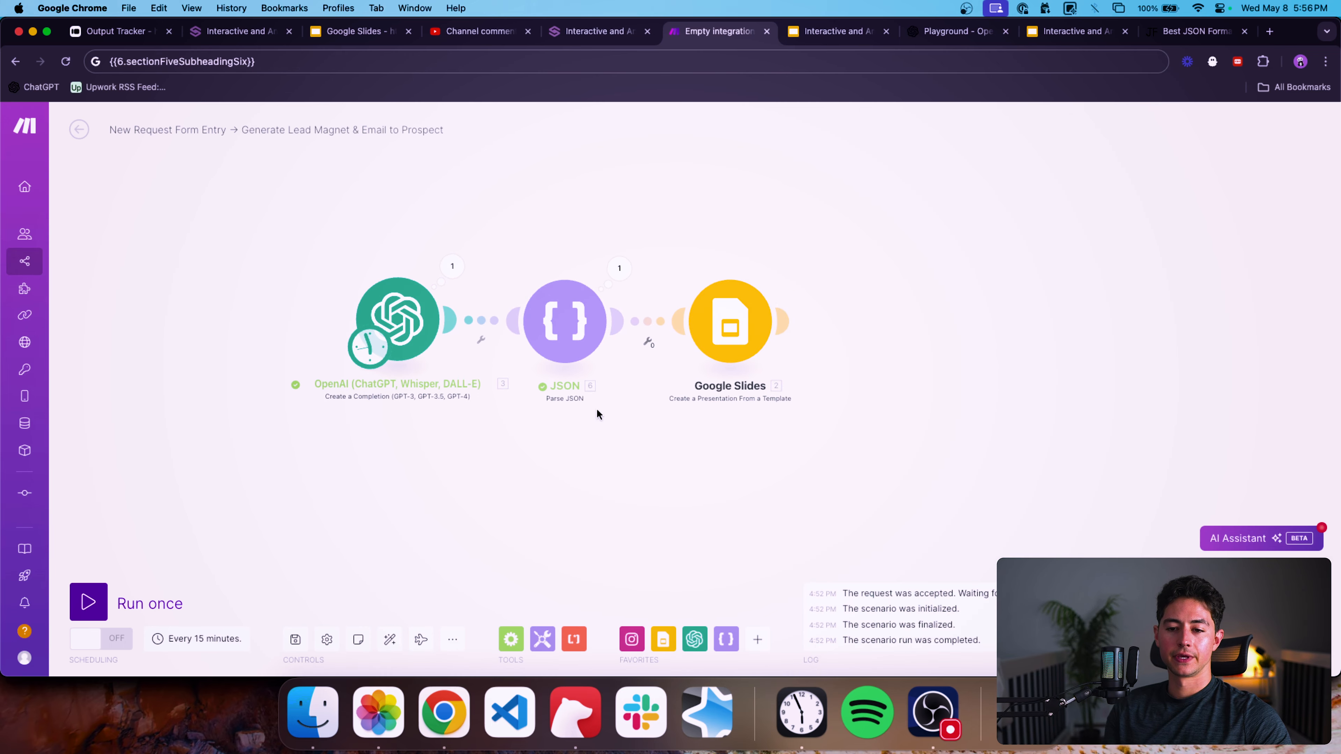
{"action": "left_click", "coordinate": [456, 258]}
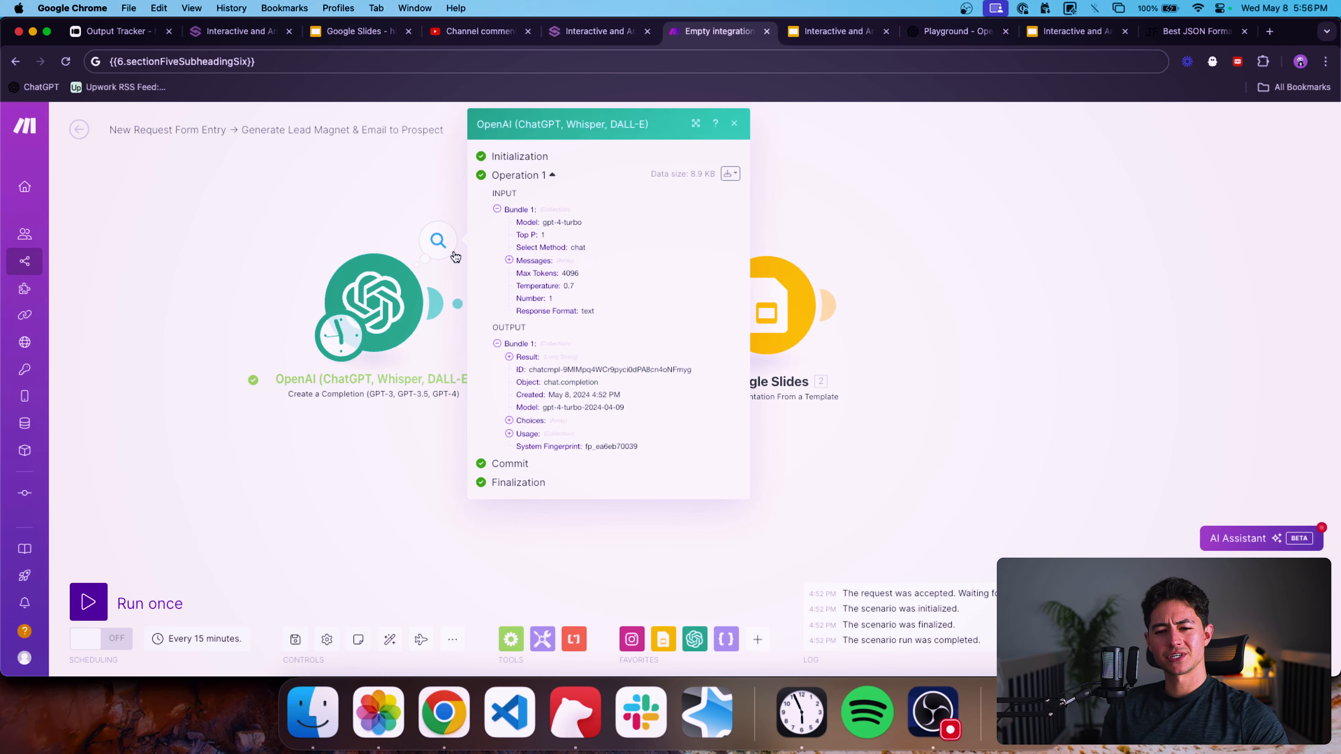
{"action": "left_click", "coordinate": [509, 357]}
{"action": "left_click", "coordinate": [397, 300]}
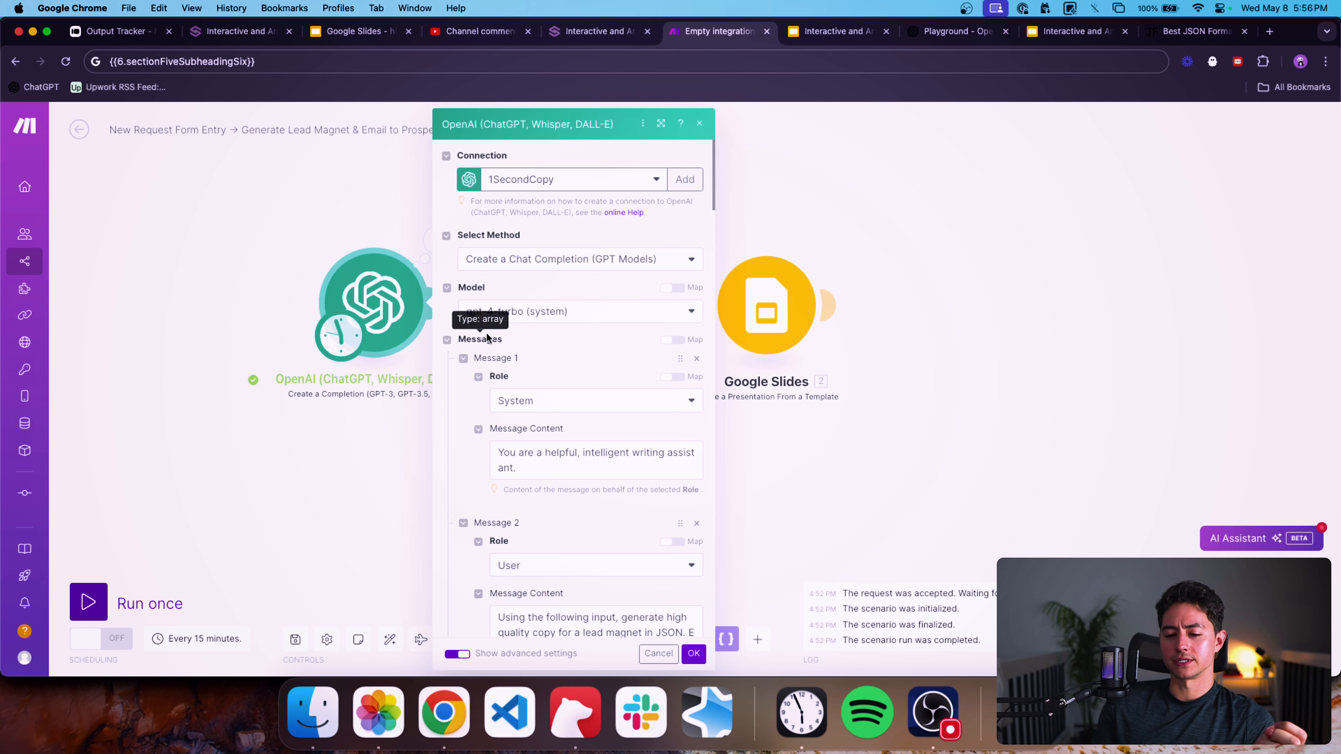
{"action": "scroll", "coordinate": [486, 332], "scroll_direction": "down", "scroll_amount": 5}
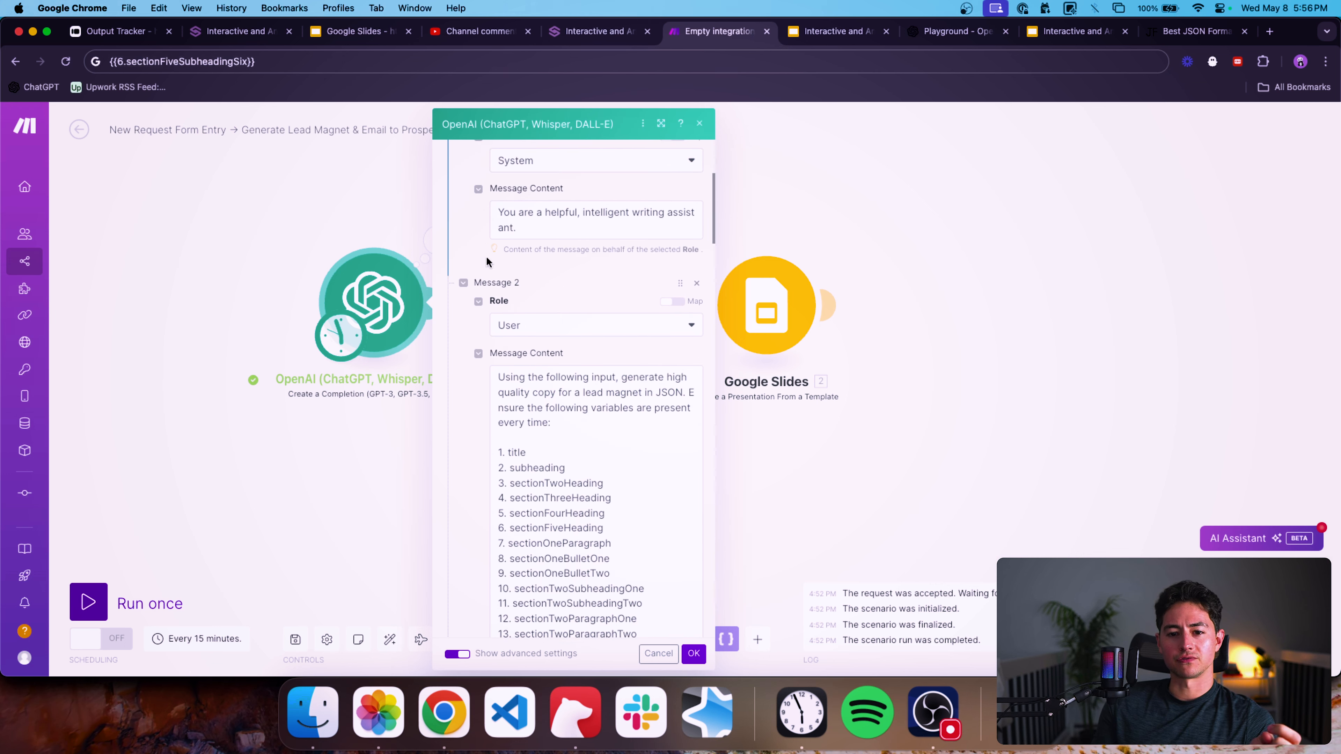
{"action": "scroll", "coordinate": [524, 296], "scroll_direction": "down", "scroll_amount": 10}
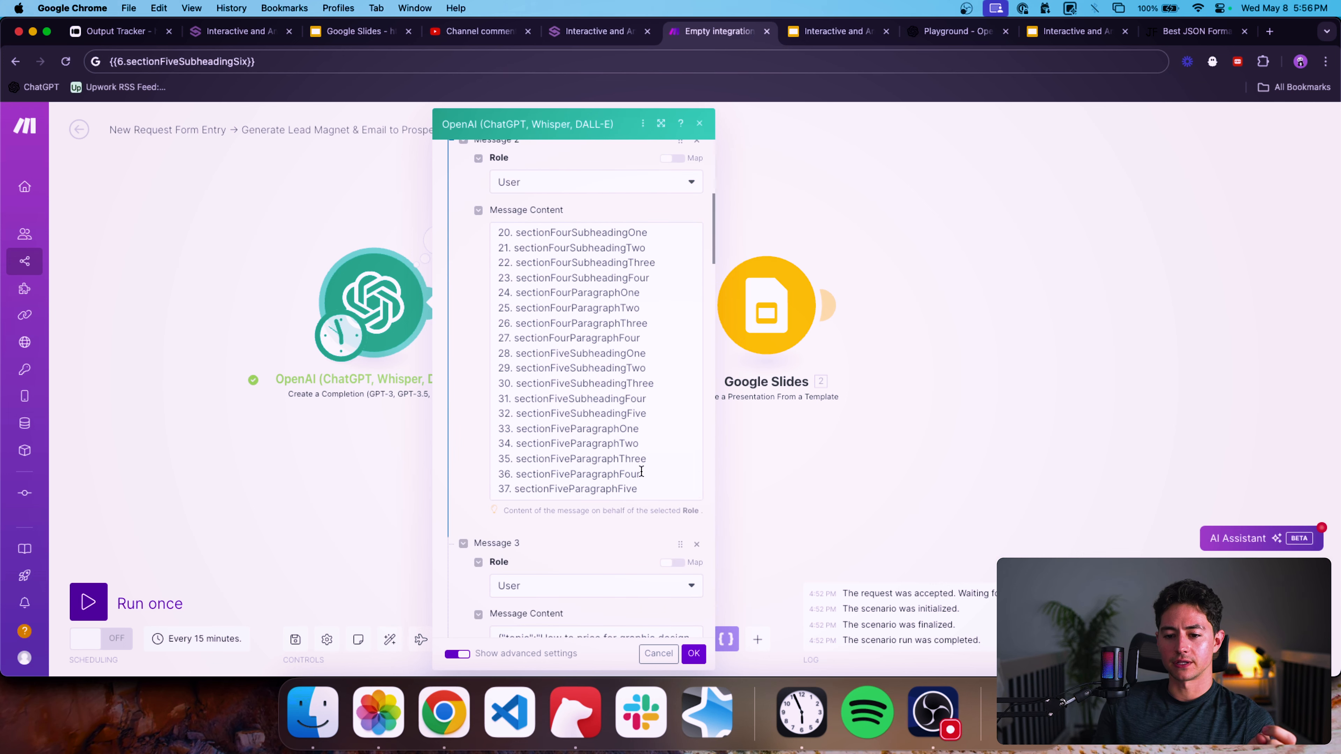
{"action": "scroll", "coordinate": [647, 482], "scroll_direction": "down", "scroll_amount": 1}
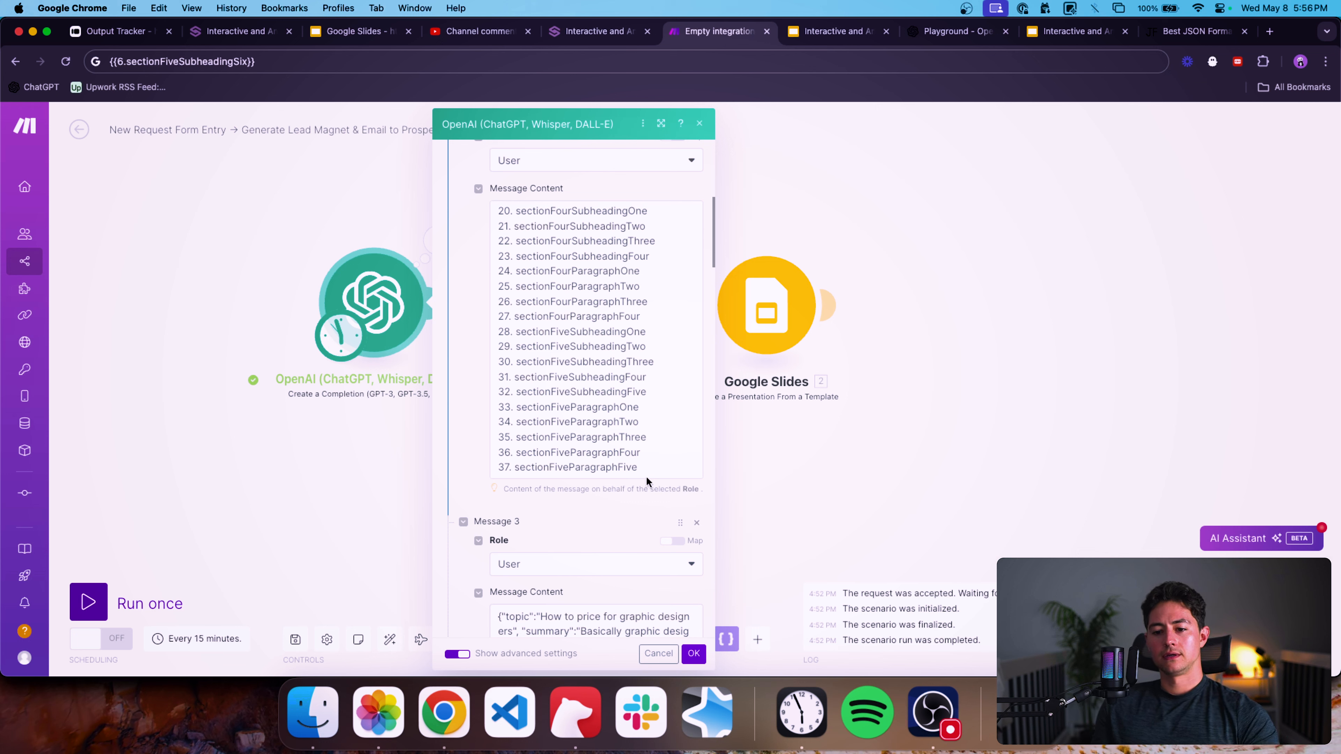
Append sectionFiveParagraphSix as item 38 of the prompt's variable list and insert a new item 33 after sectionFiveSubheadingFive.
{"action": "left_click_drag", "start_coordinate": [640, 468], "coordinate": [518, 470]}
{"action": "key", "text": "super+c"}
{"action": "key", "text": "Right"}
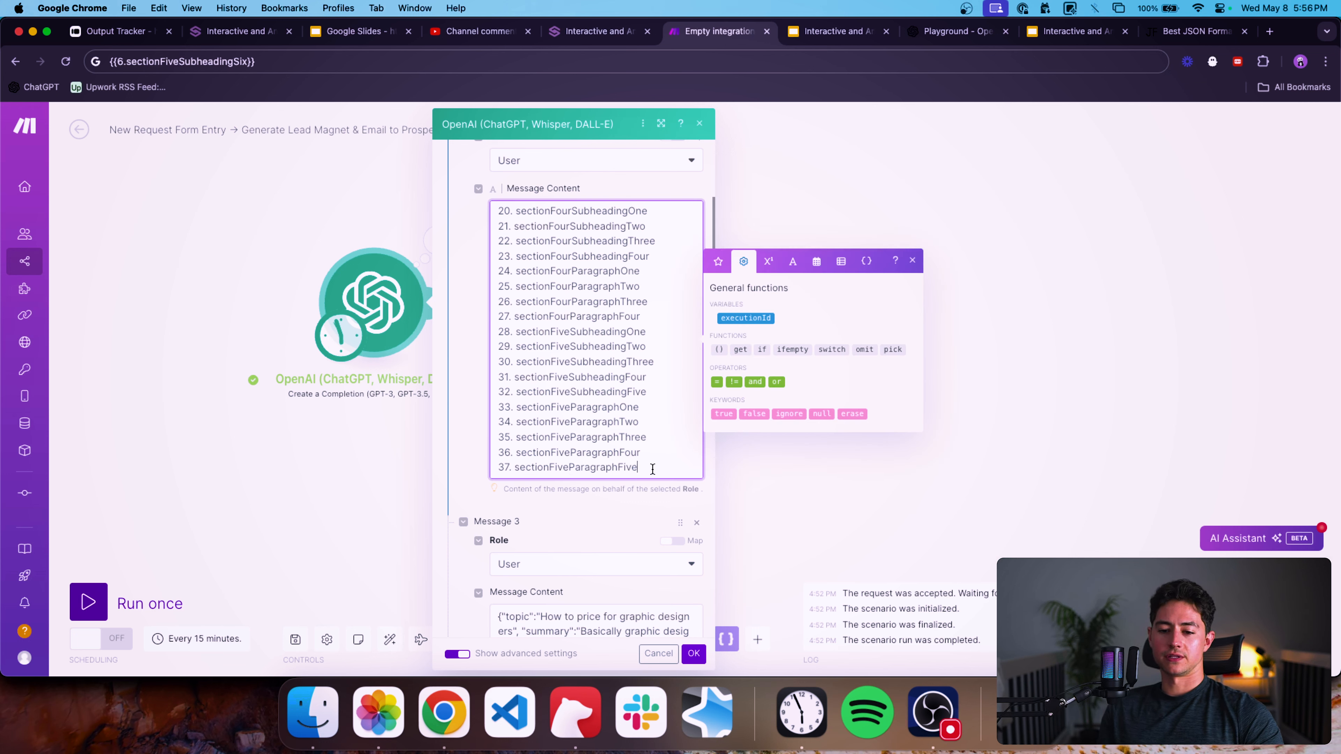
{"action": "key", "text": "Return"}
{"action": "key", "text": "super+v"}
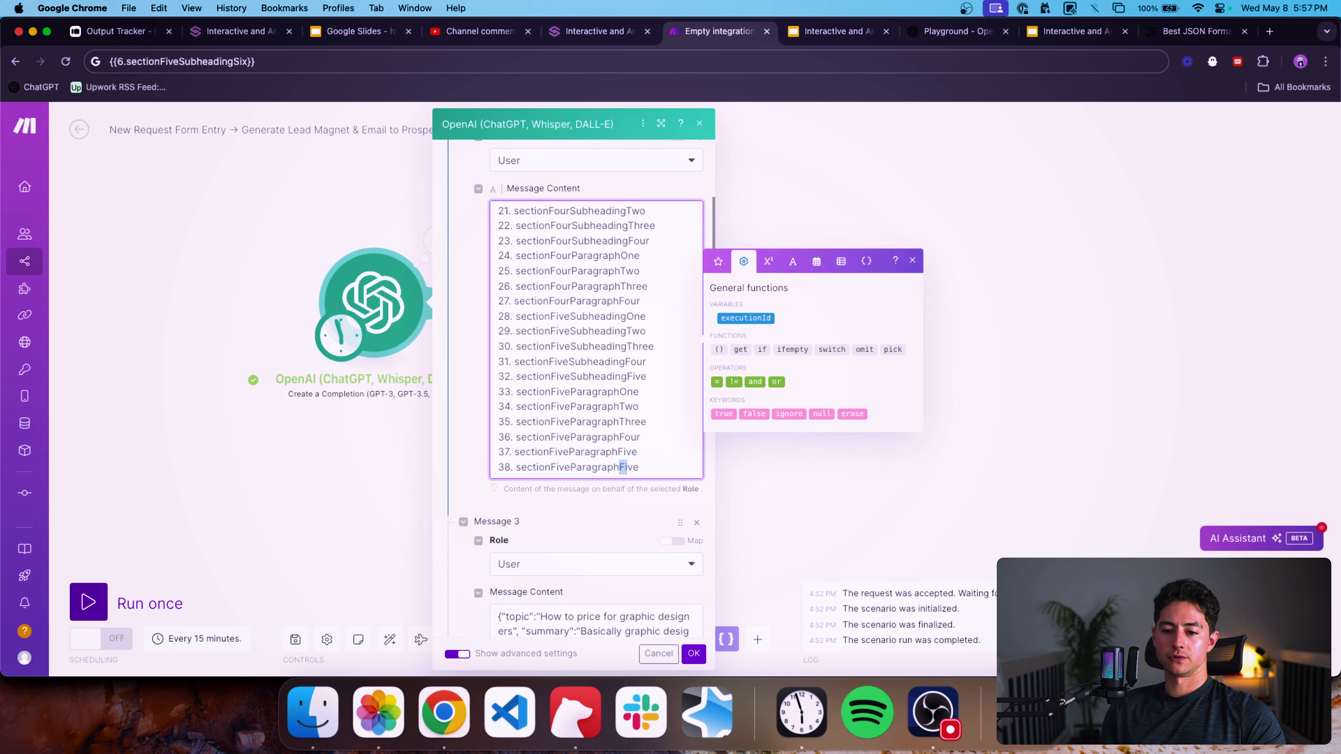
{"action": "left_click", "coordinate": [659, 374]}
{"action": "key", "text": "Return"}
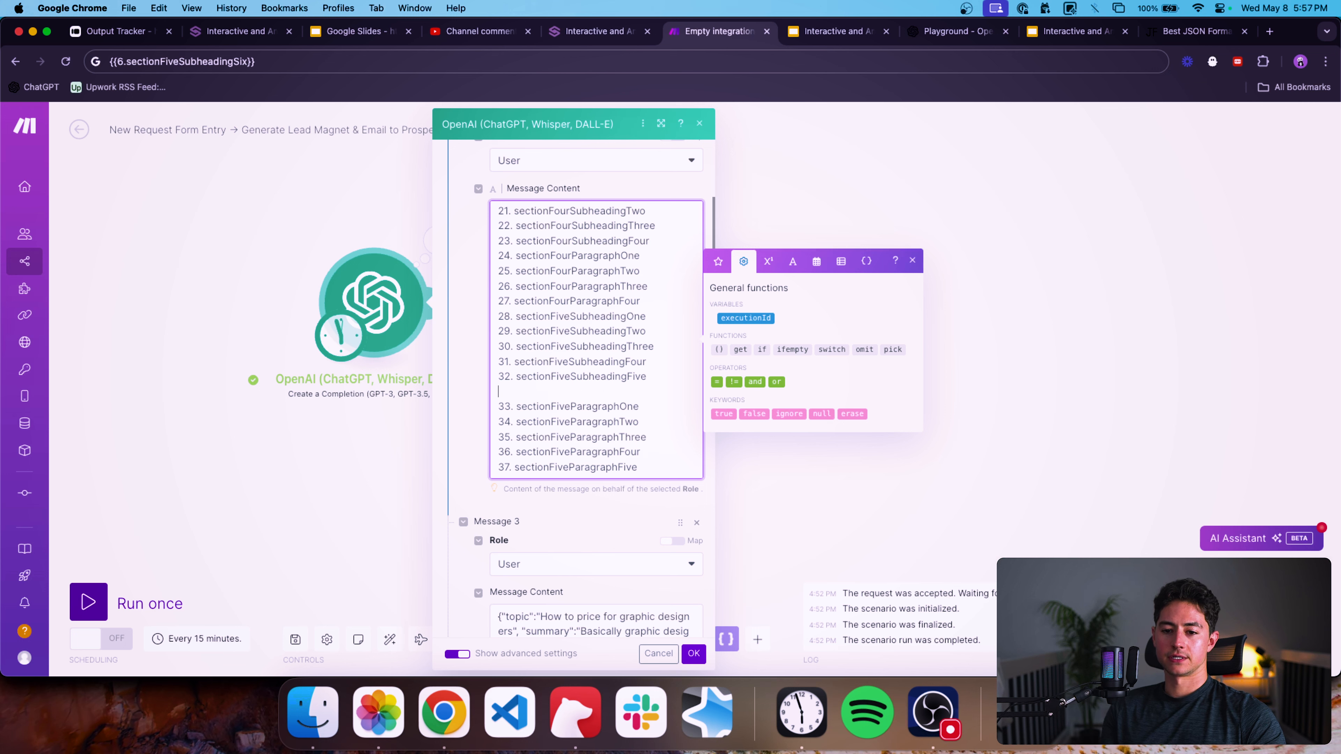
{"action": "scroll", "coordinate": [613, 417], "scroll_direction": "down", "scroll_amount": 1}
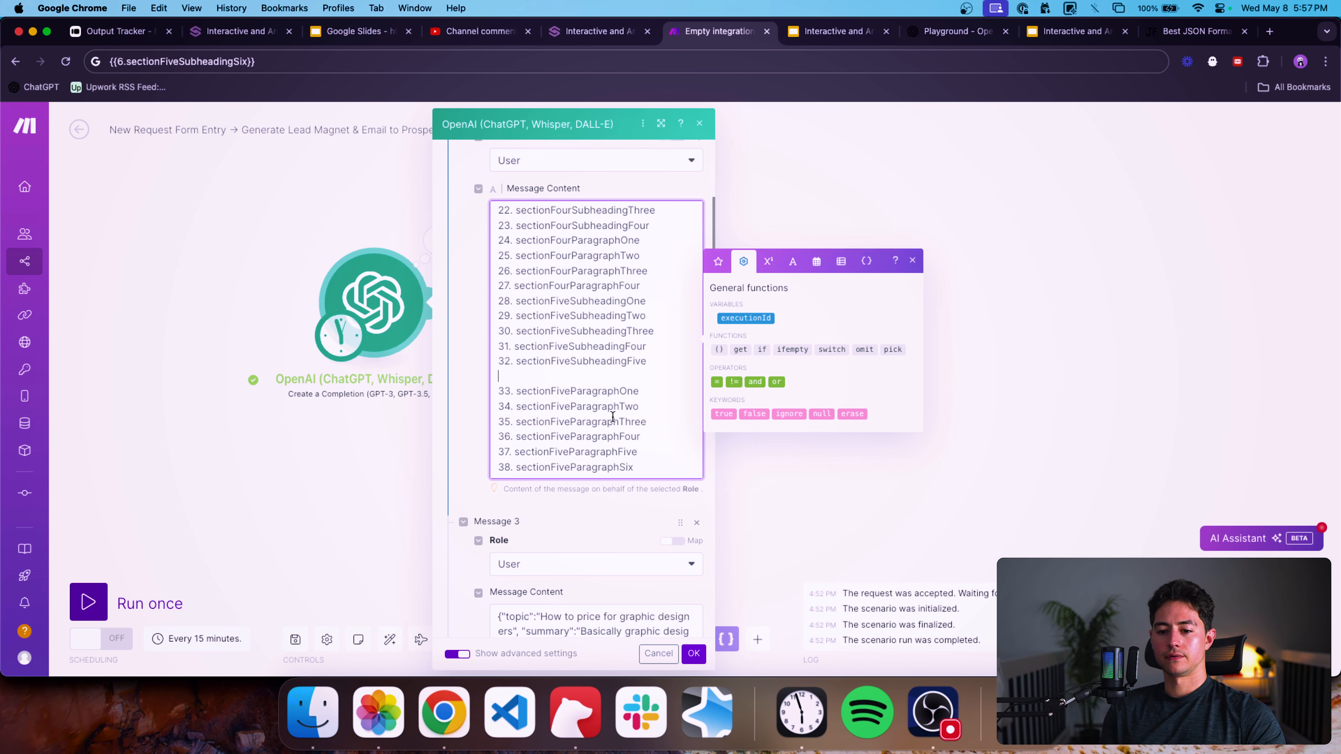
{"action": "key", "text": "BackSpace"}
{"action": "key", "text": "Return"}
{"action": "type", "text": "33."}
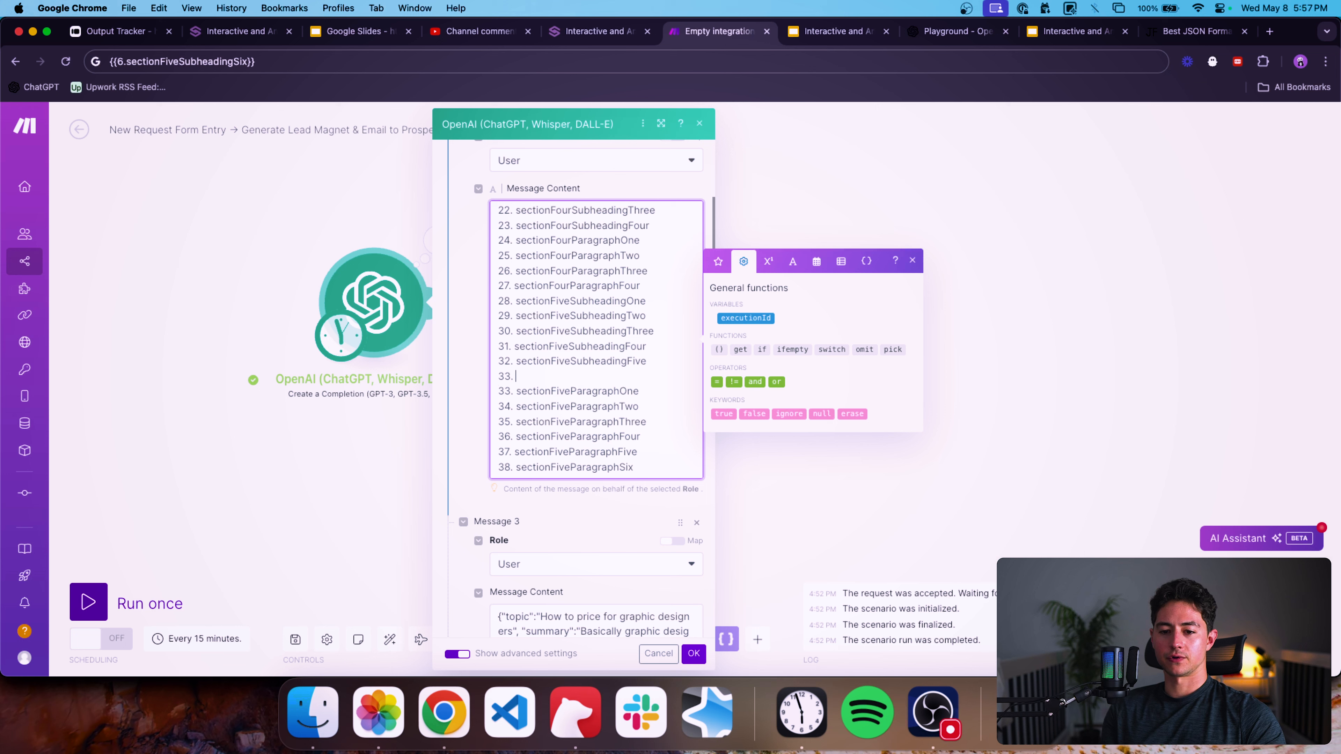
Set item 33 of the prompt's variable list to sectionFiveSubheadingSix.
{"action": "left_click_drag", "start_coordinate": [655, 362], "coordinate": [507, 361]}
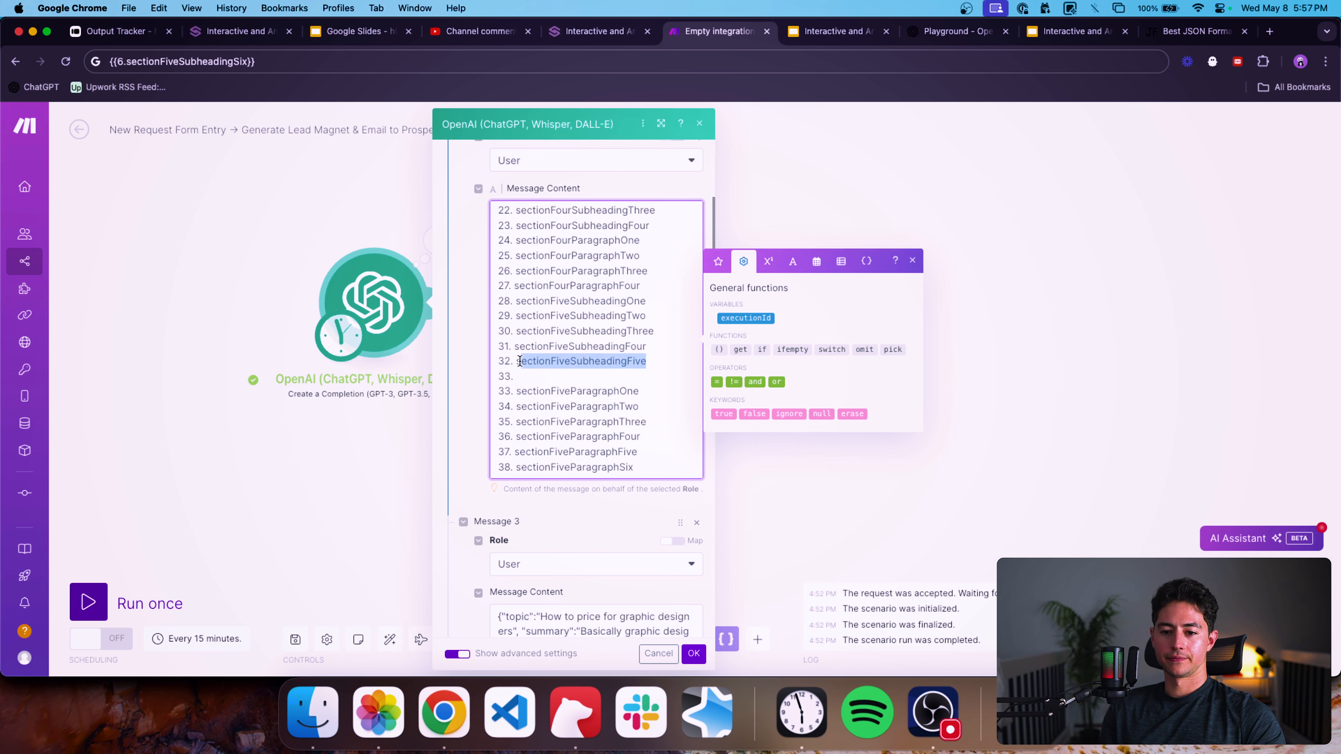
{"action": "scroll", "coordinate": [596, 364], "scroll_direction": "up", "scroll_amount": 5}
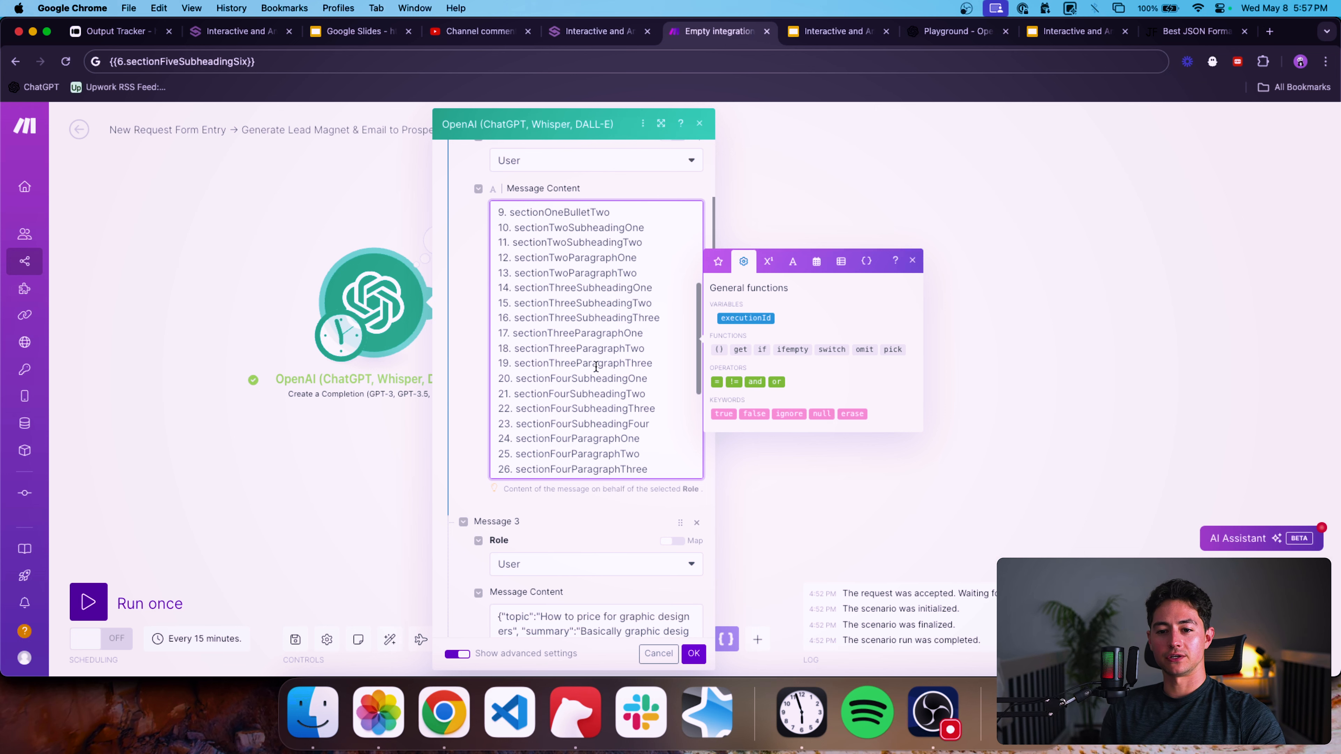
{"action": "scroll", "coordinate": [596, 364], "scroll_direction": "down", "scroll_amount": 5}
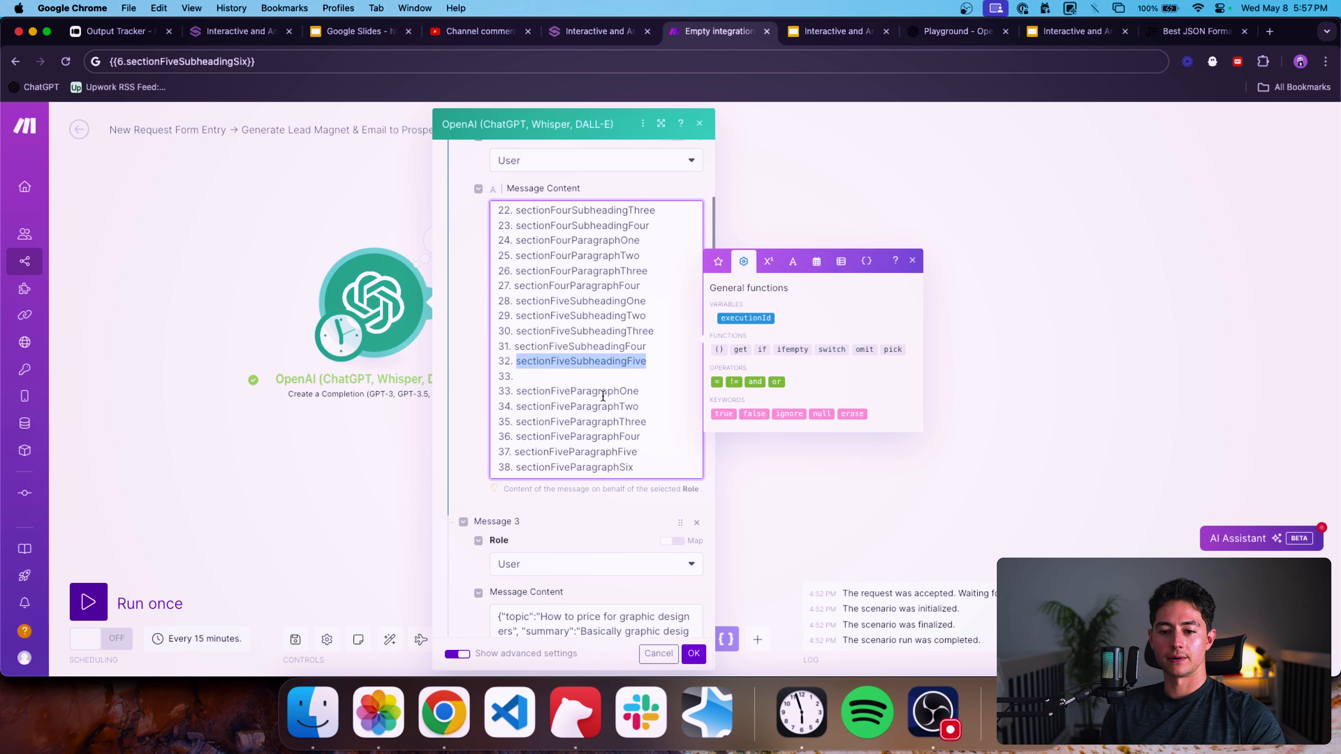
{"action": "left_click", "coordinate": [592, 376]}
{"action": "key", "text": "super+v"}
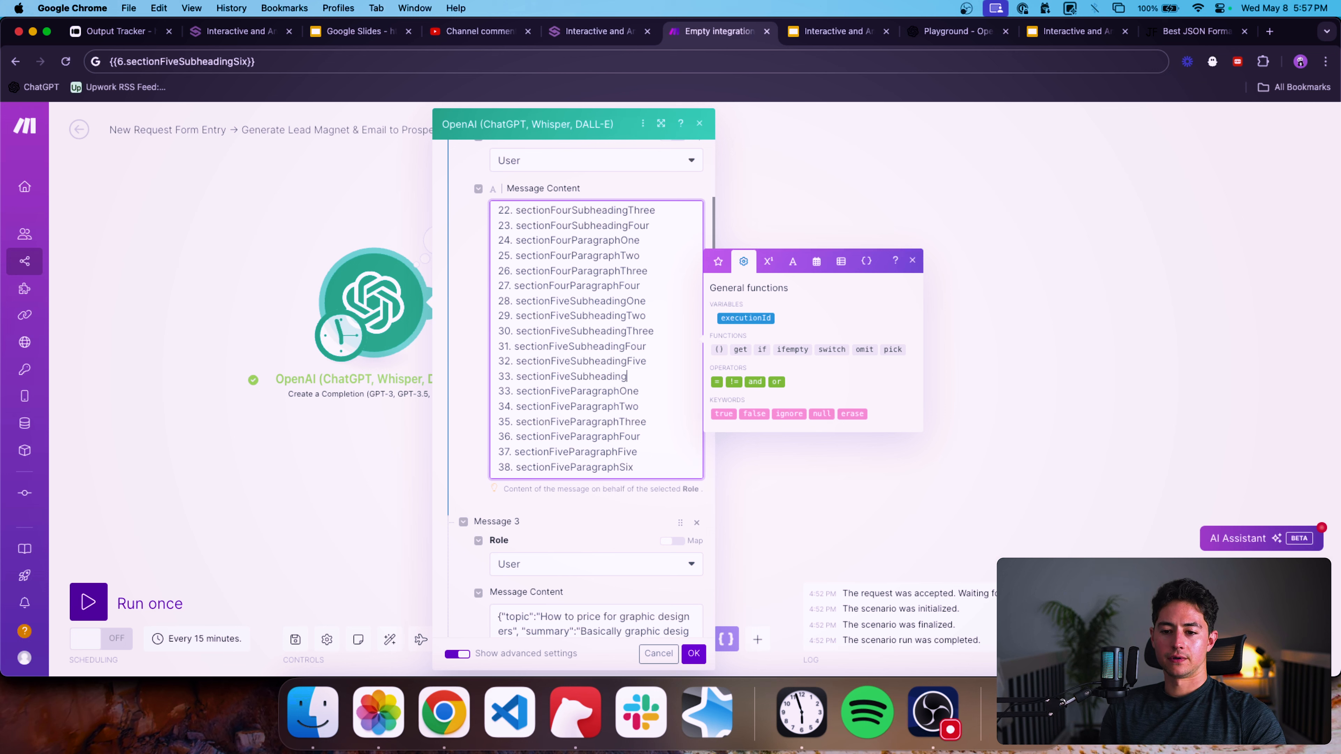
{"action": "scroll", "coordinate": [631, 401], "scroll_direction": "up", "scroll_amount": 3}
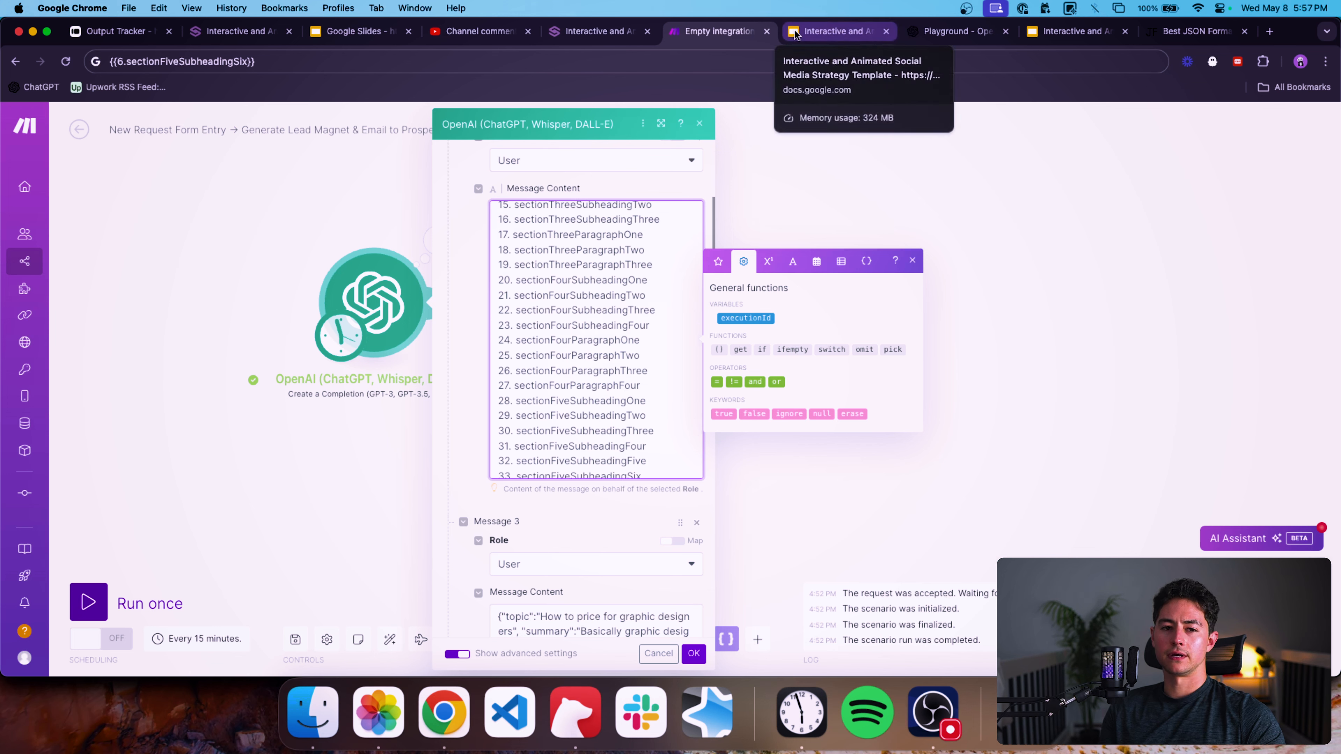
{"action": "scroll", "coordinate": [599, 313], "scroll_direction": "up", "scroll_amount": 1}
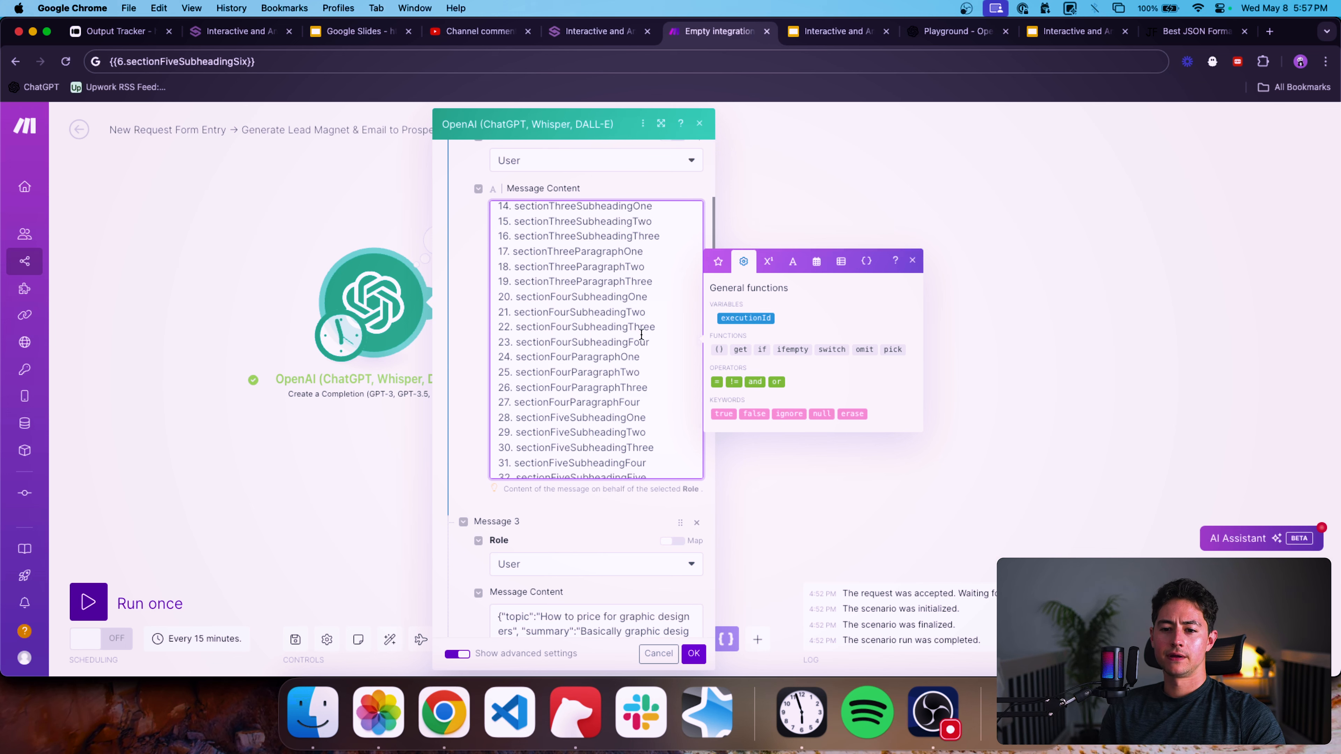
{"action": "scroll", "coordinate": [641, 334], "scroll_direction": "up", "scroll_amount": 1}
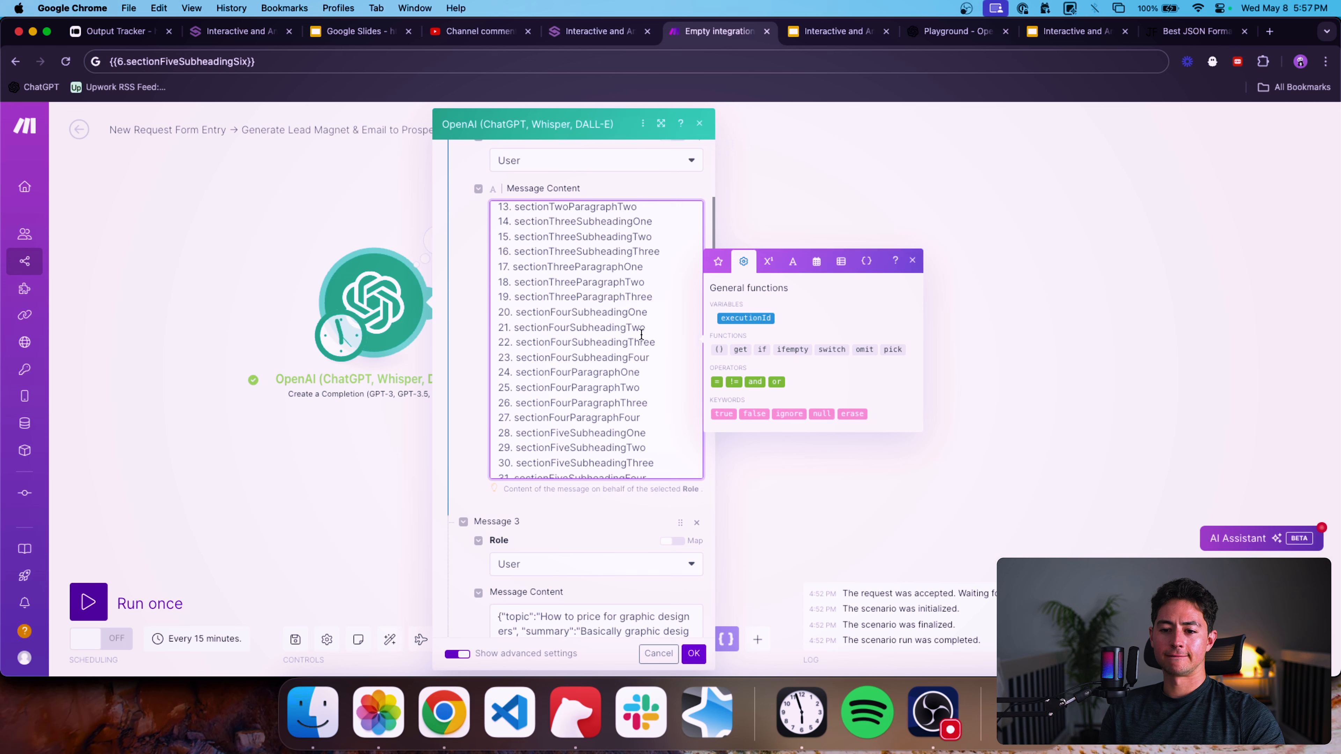
Review the Google Slides module's mapped placeholder fields.
{"action": "key", "text": "super+a"}
{"action": "left_click", "coordinate": [766, 306]}
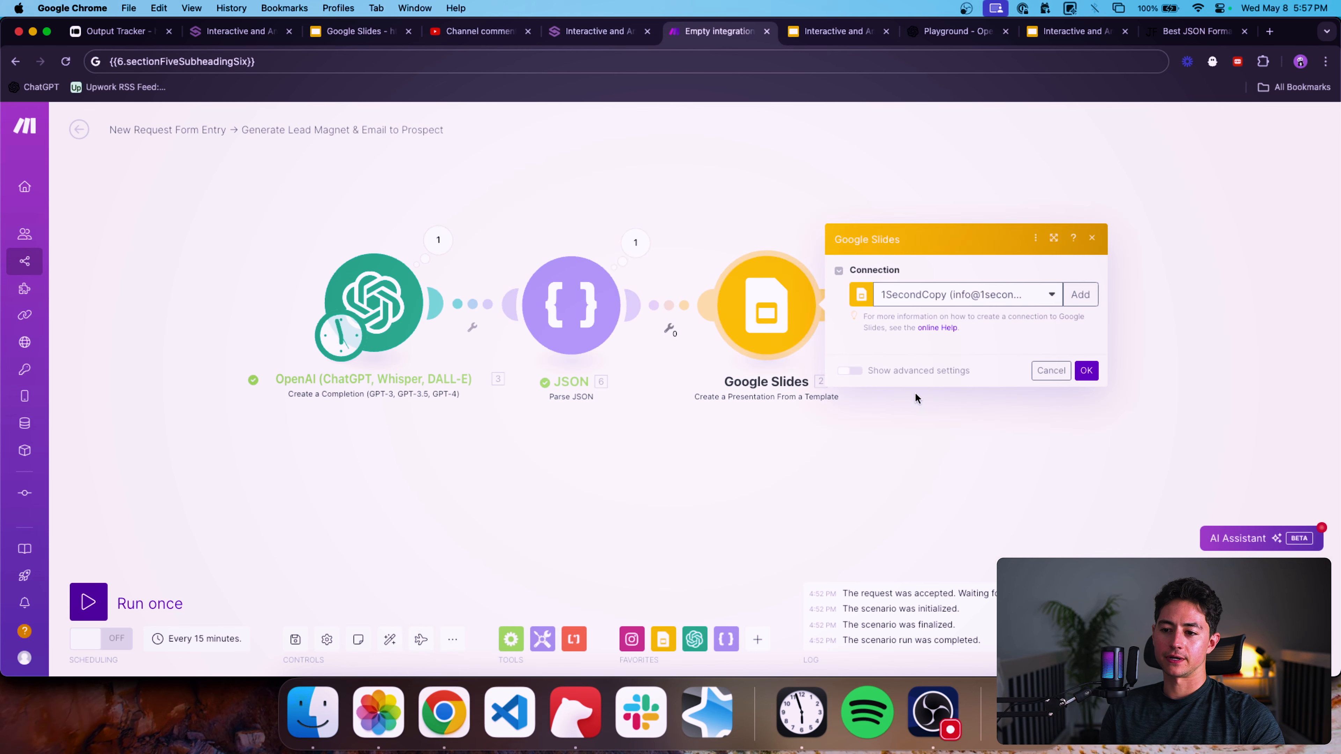
{"action": "scroll", "coordinate": [850, 420], "scroll_direction": "down", "scroll_amount": 15}
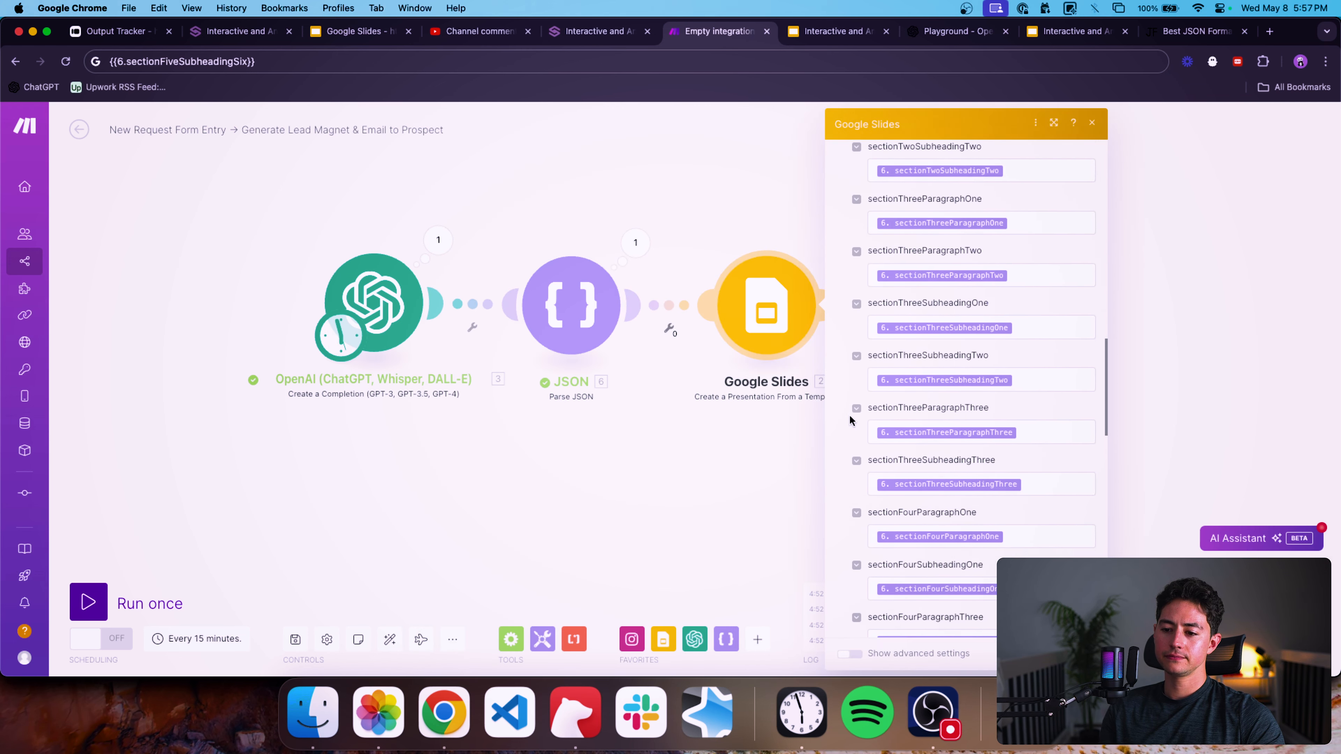
{"action": "scroll", "coordinate": [850, 421], "scroll_direction": "down", "scroll_amount": 10}
Reopen the OpenAI module and scroll through the numbered variable list in its user prompt.
{"action": "left_click", "coordinate": [364, 365]}
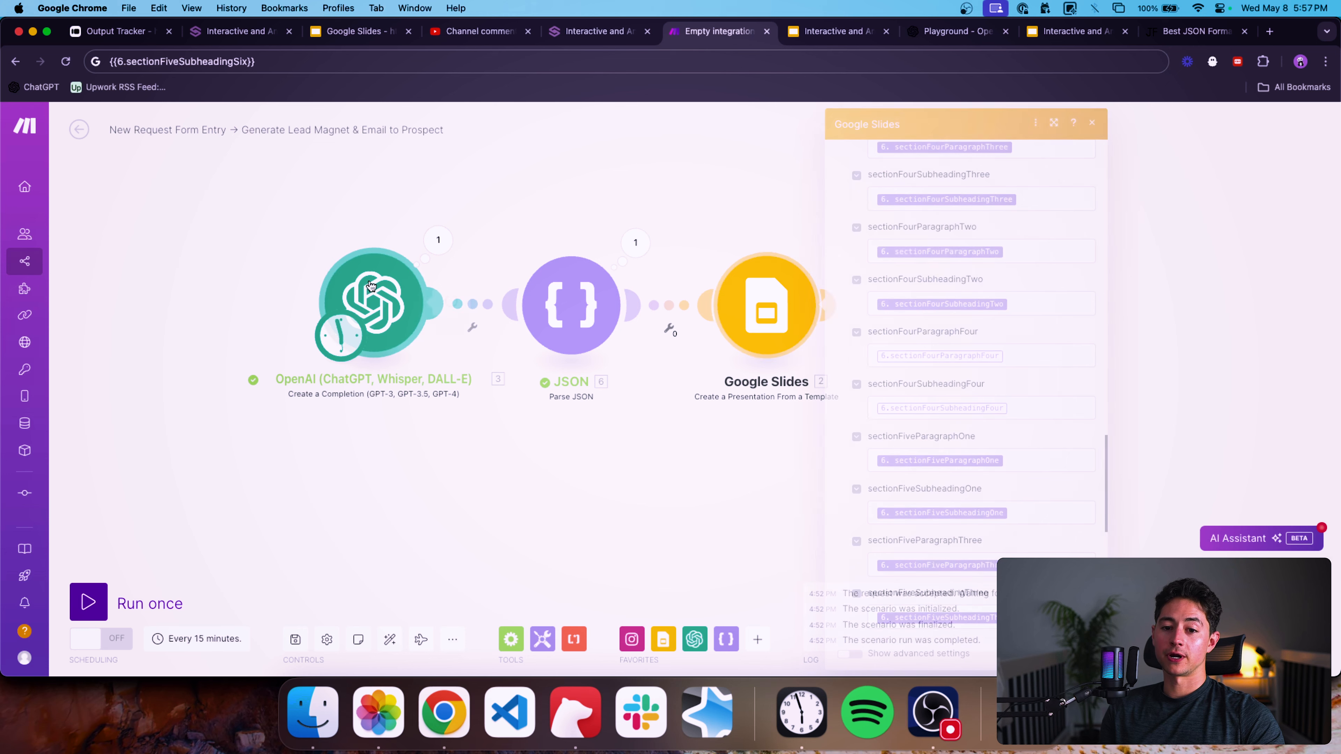
{"action": "scroll", "coordinate": [560, 449], "scroll_direction": "down", "scroll_amount": 10}
{"action": "scroll", "coordinate": [570, 307], "scroll_direction": "down", "scroll_amount": 10}
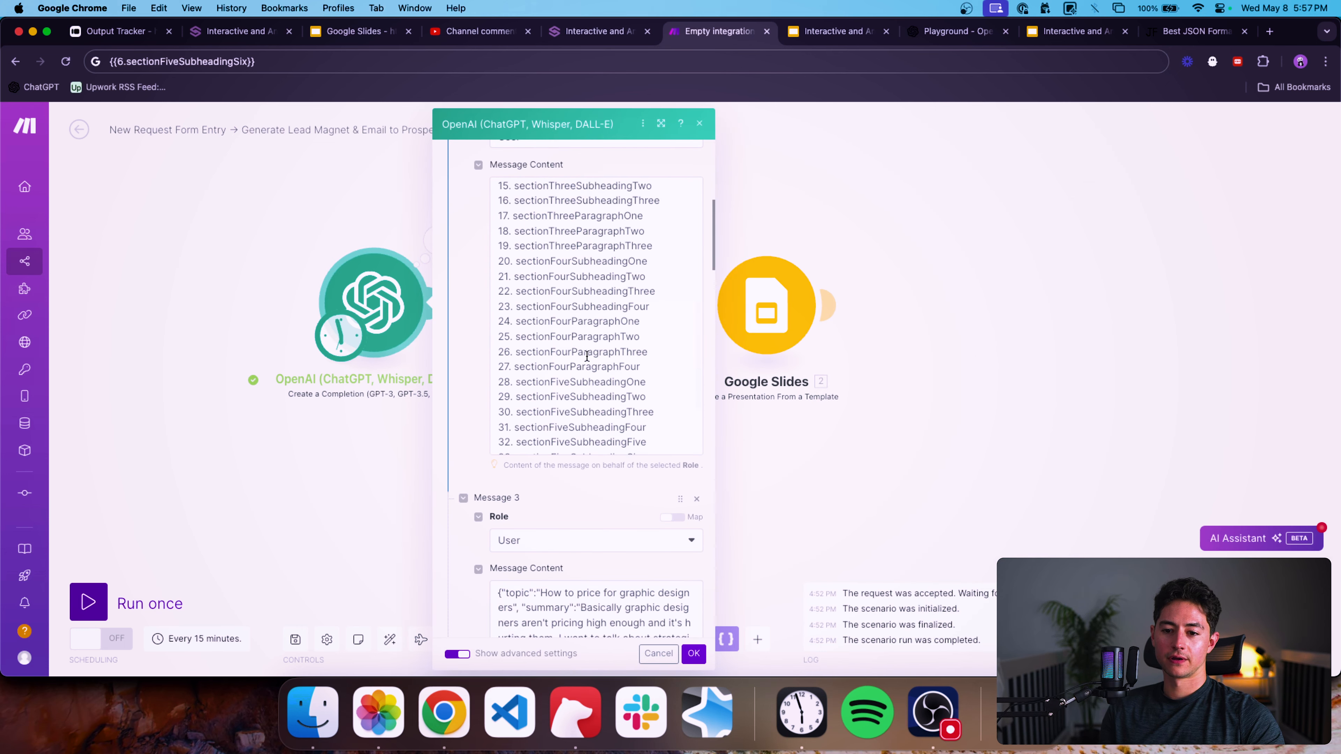
{"action": "triple_click", "coordinate": [567, 366]}
{"action": "scroll", "coordinate": [581, 366], "scroll_direction": "down", "scroll_amount": 3}
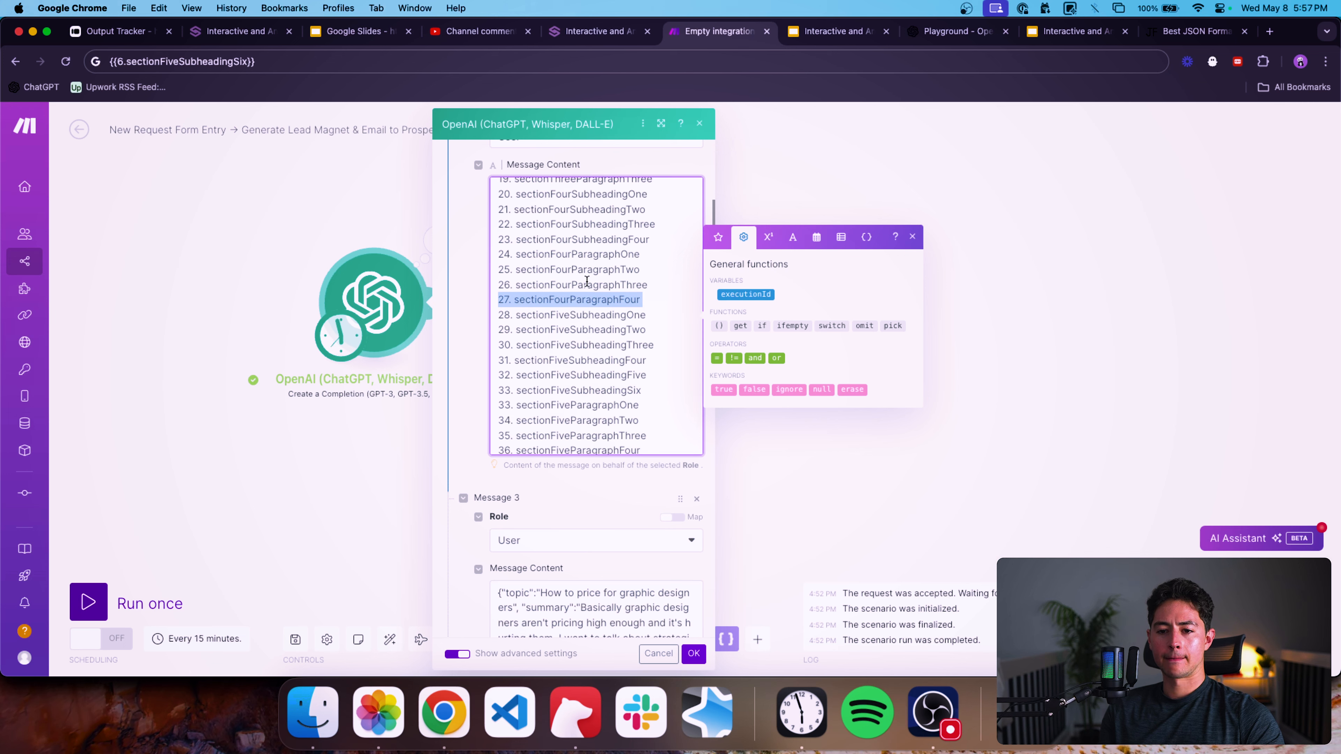
{"action": "triple_click", "coordinate": [588, 240]}
{"action": "left_click", "coordinate": [630, 300]}
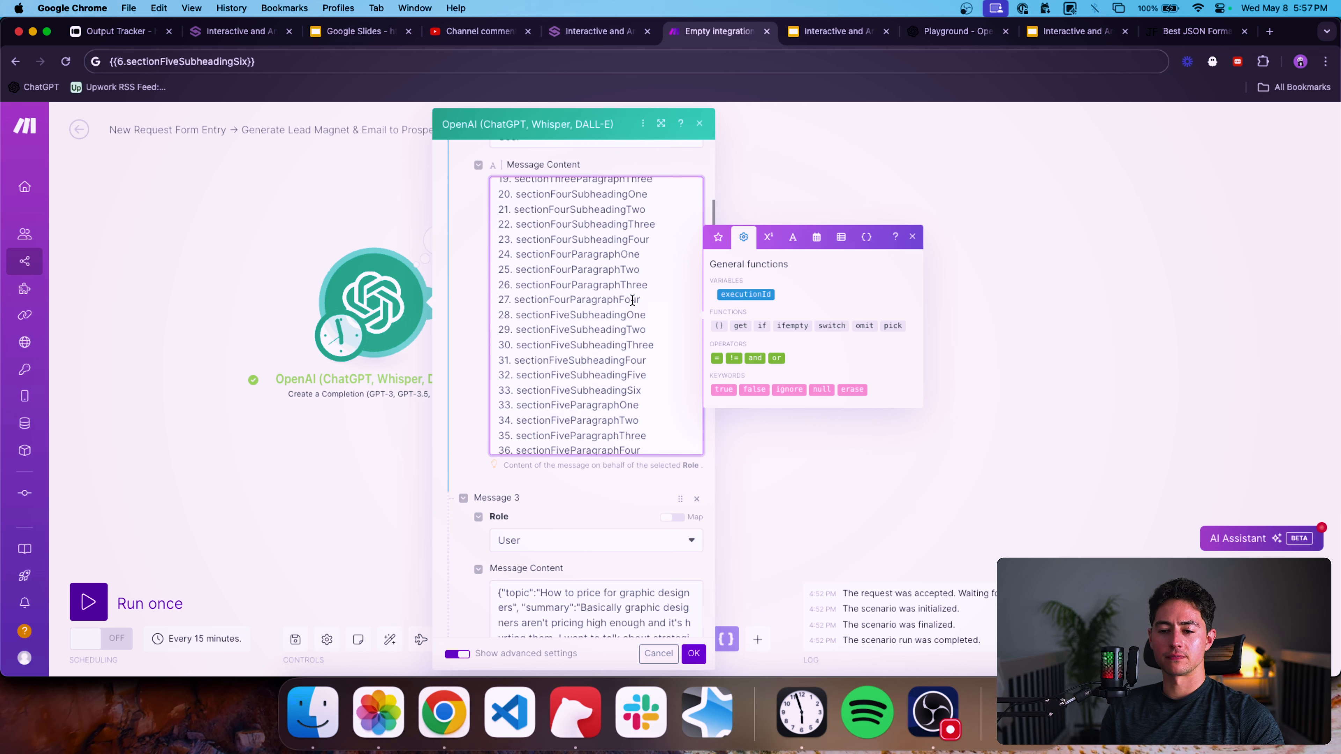
{"action": "scroll", "coordinate": [635, 283], "scroll_direction": "up", "scroll_amount": 15}
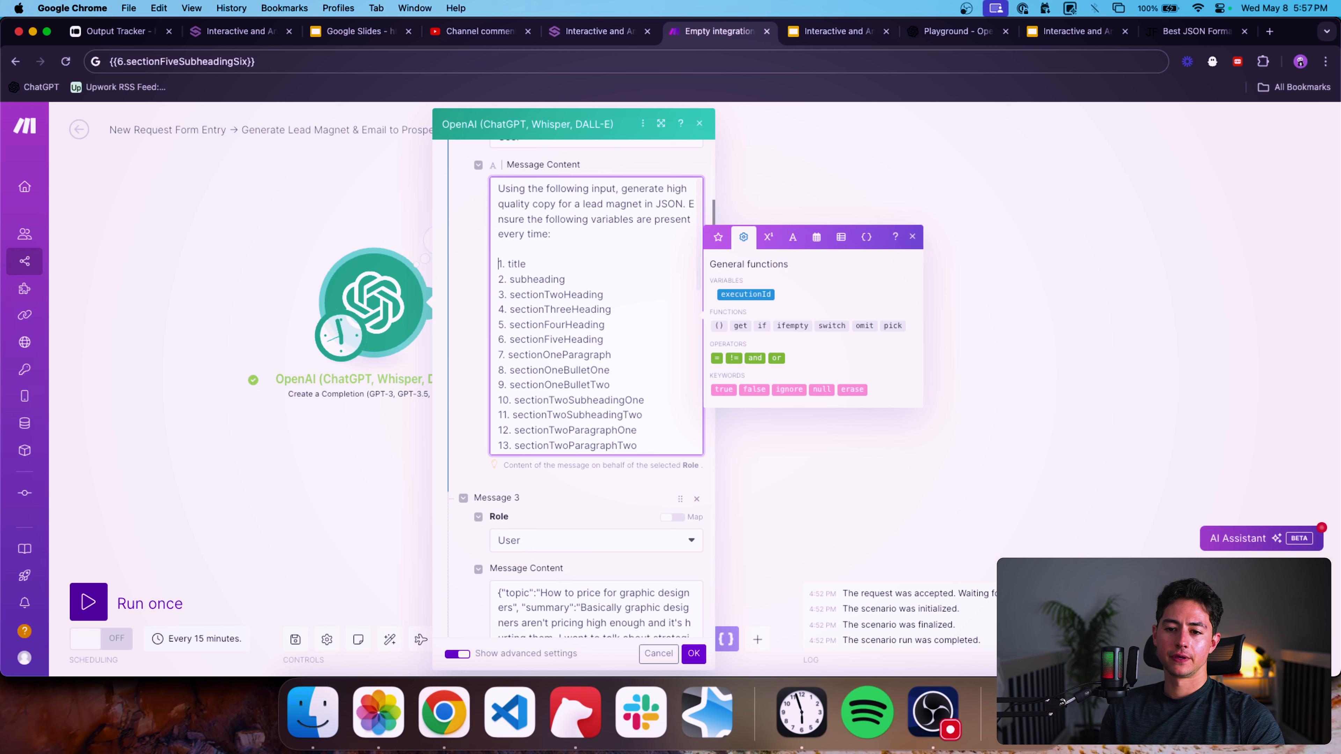
{"action": "scroll", "coordinate": [615, 317], "scroll_direction": "down", "scroll_amount": 15}
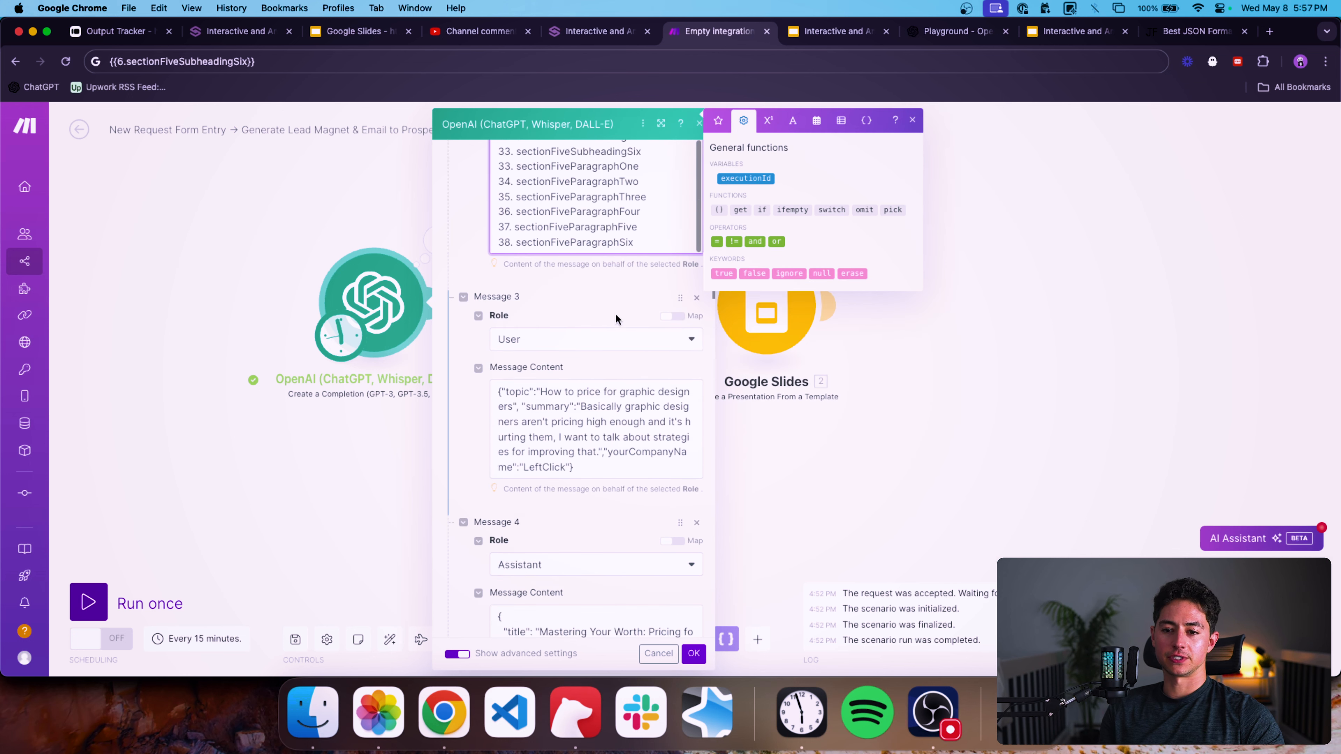
{"action": "scroll", "coordinate": [615, 317], "scroll_direction": "up", "scroll_amount": 2}
Copy the prompt's variable list and, in the OpenAI Playground, ask it to "Remove the numbers and put this all on one line.".
{"action": "key", "text": "super+a"}
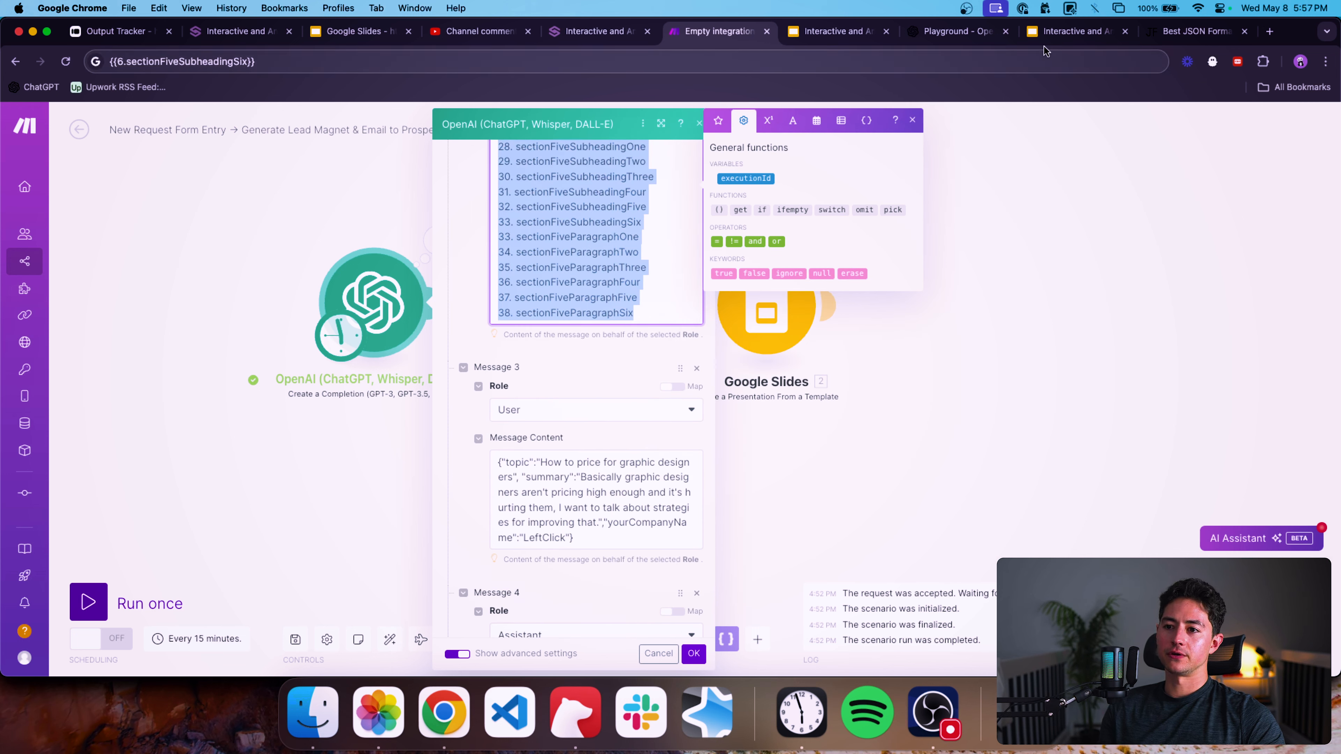
{"action": "left_click", "coordinate": [46, 87], "text": "super"}
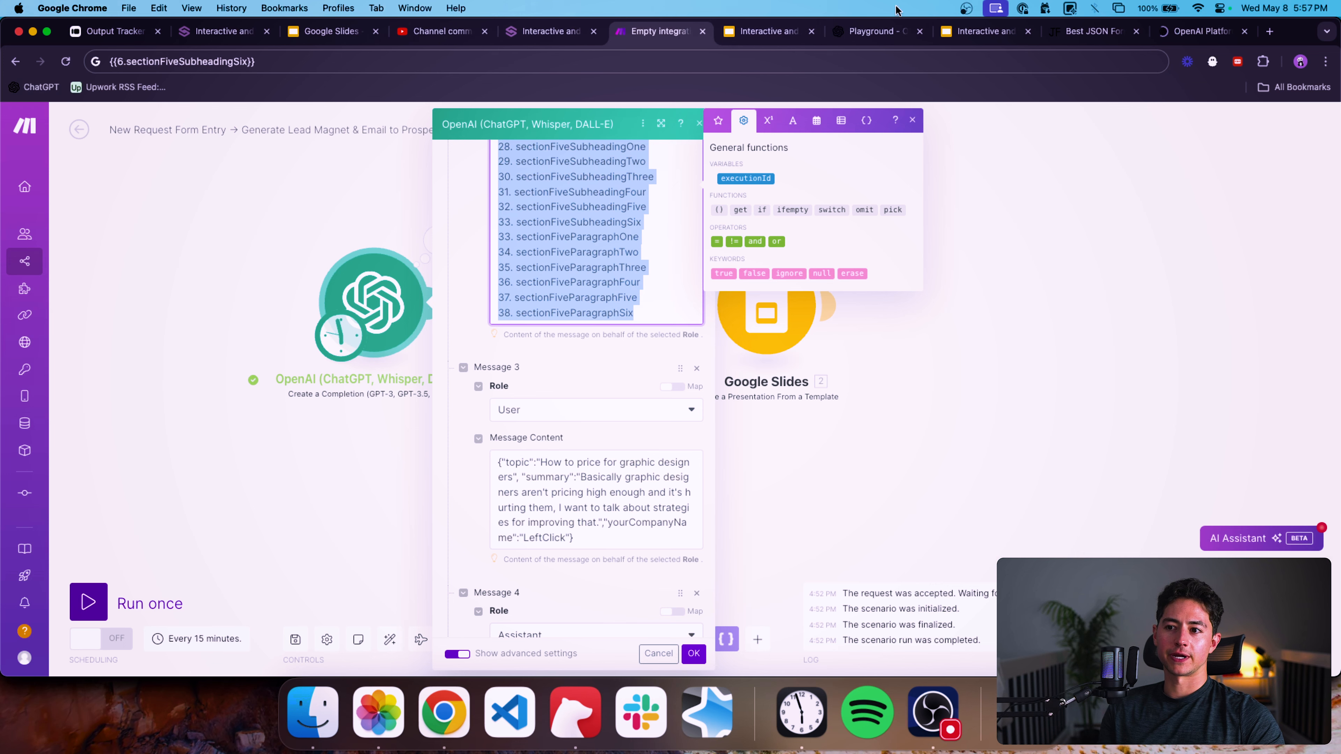
{"action": "left_click", "coordinate": [882, 31]}
{"action": "left_click", "coordinate": [701, 249]}
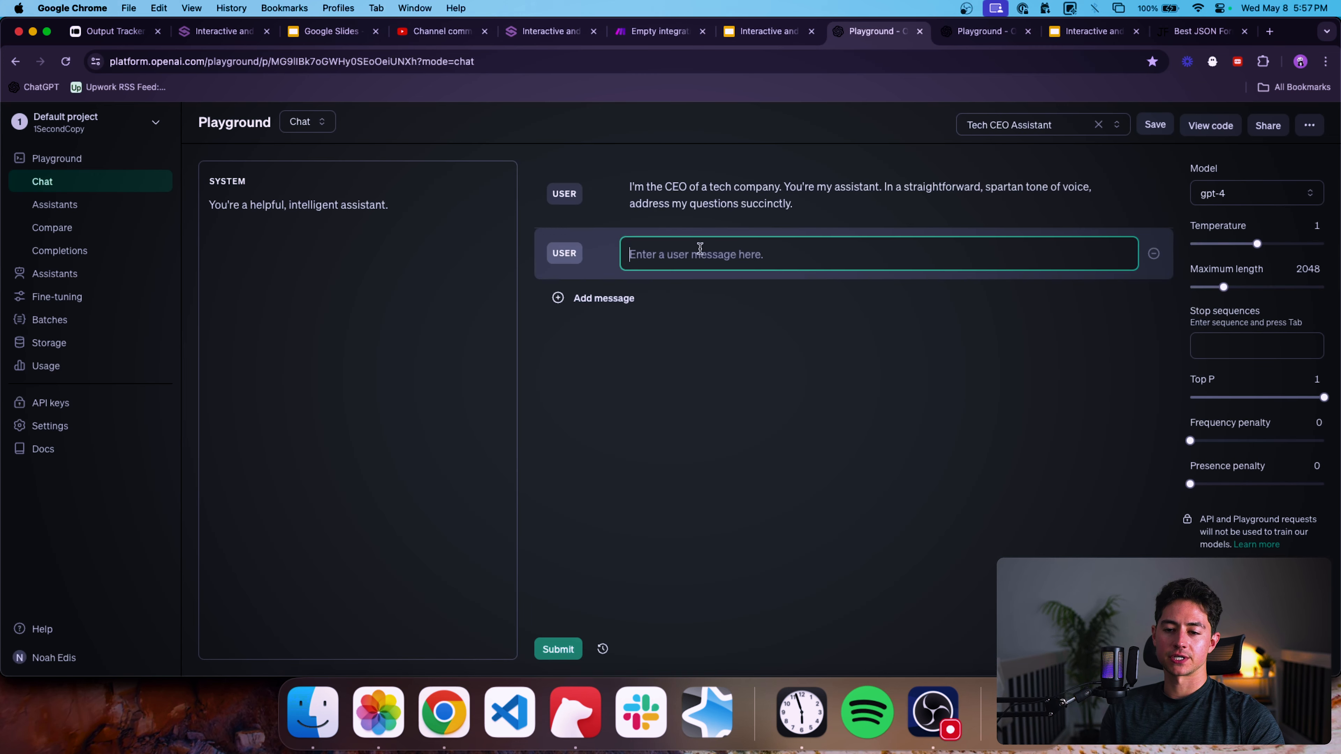
{"action": "type", "text": "Remov"}
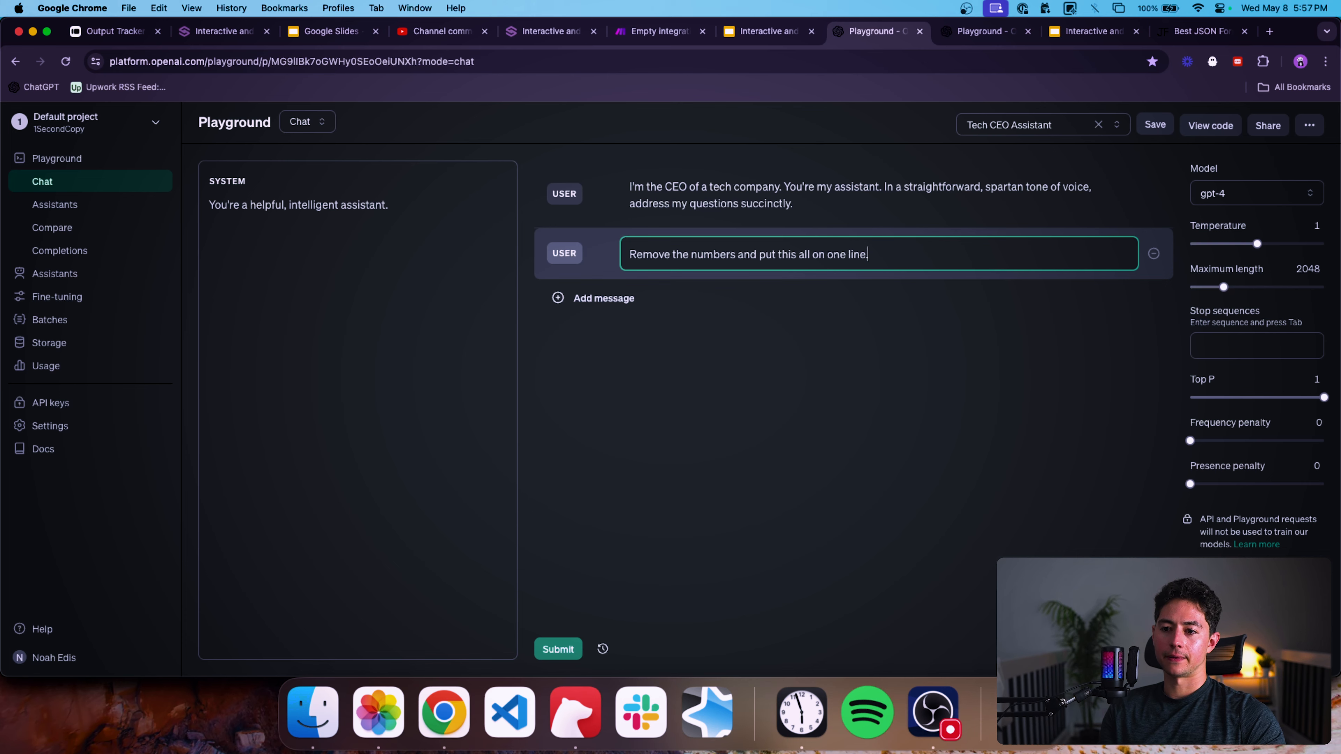
{"action": "type", "text": "e the numbers and put this all on one line."}
{"action": "key", "text": "super+v"}
{"action": "key", "text": "super+Return"}
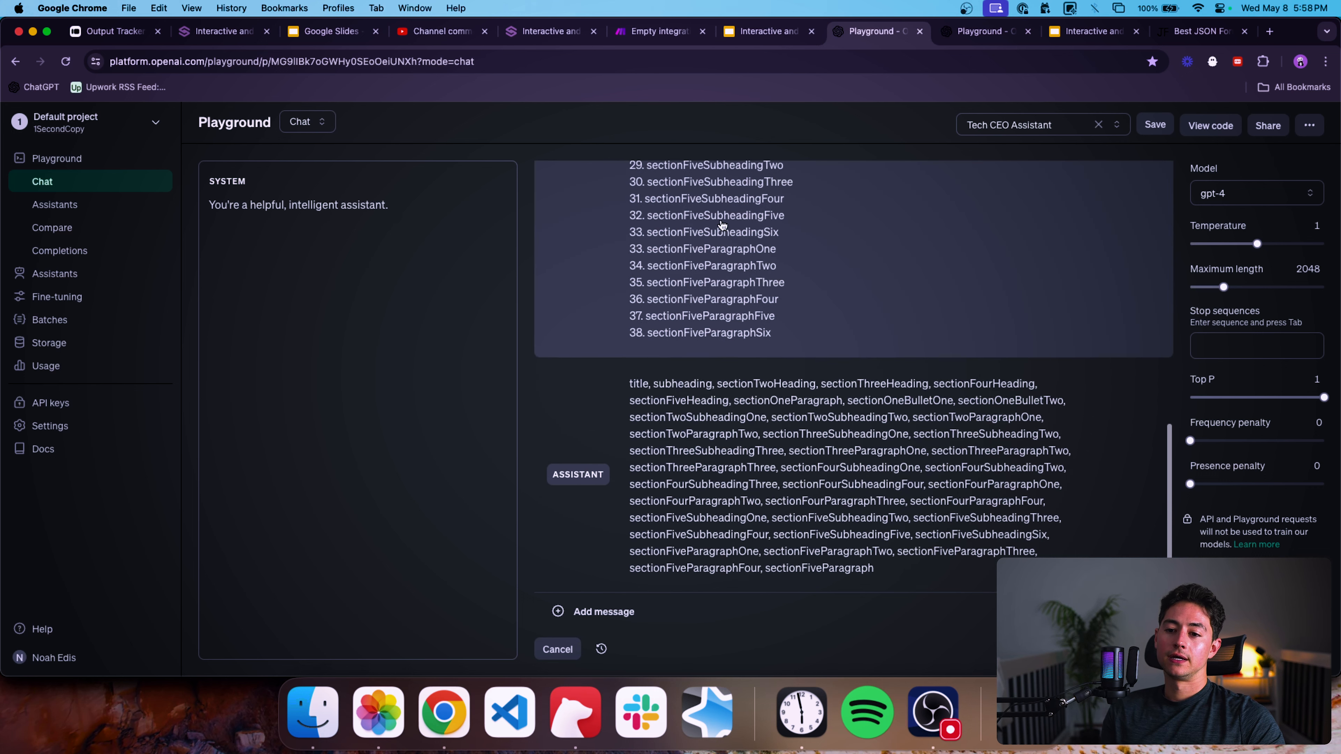
Copy the Playground's one-line reply and paste it over the numbered variable list in the OpenAI module's prompt.
{"action": "left_click", "coordinate": [689, 425]}
{"action": "key", "text": "super+a"}
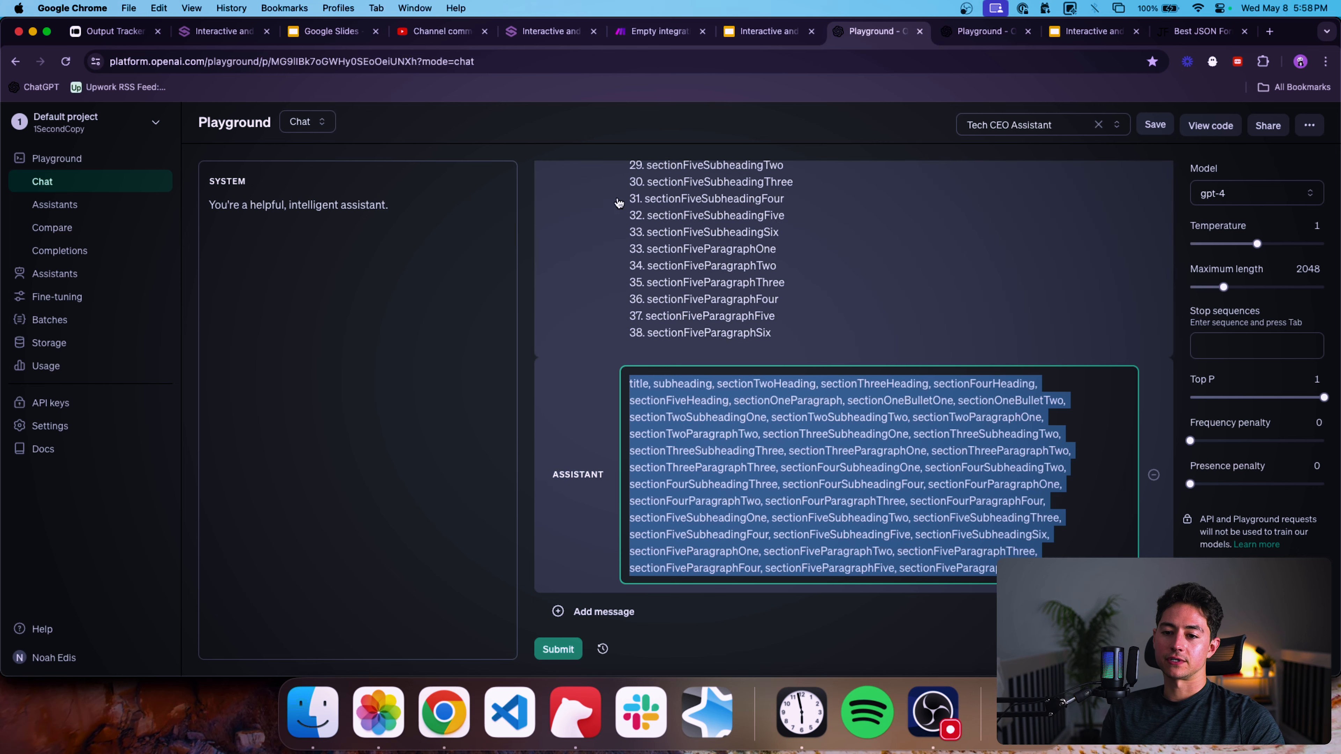
{"action": "left_click", "coordinate": [618, 33]}
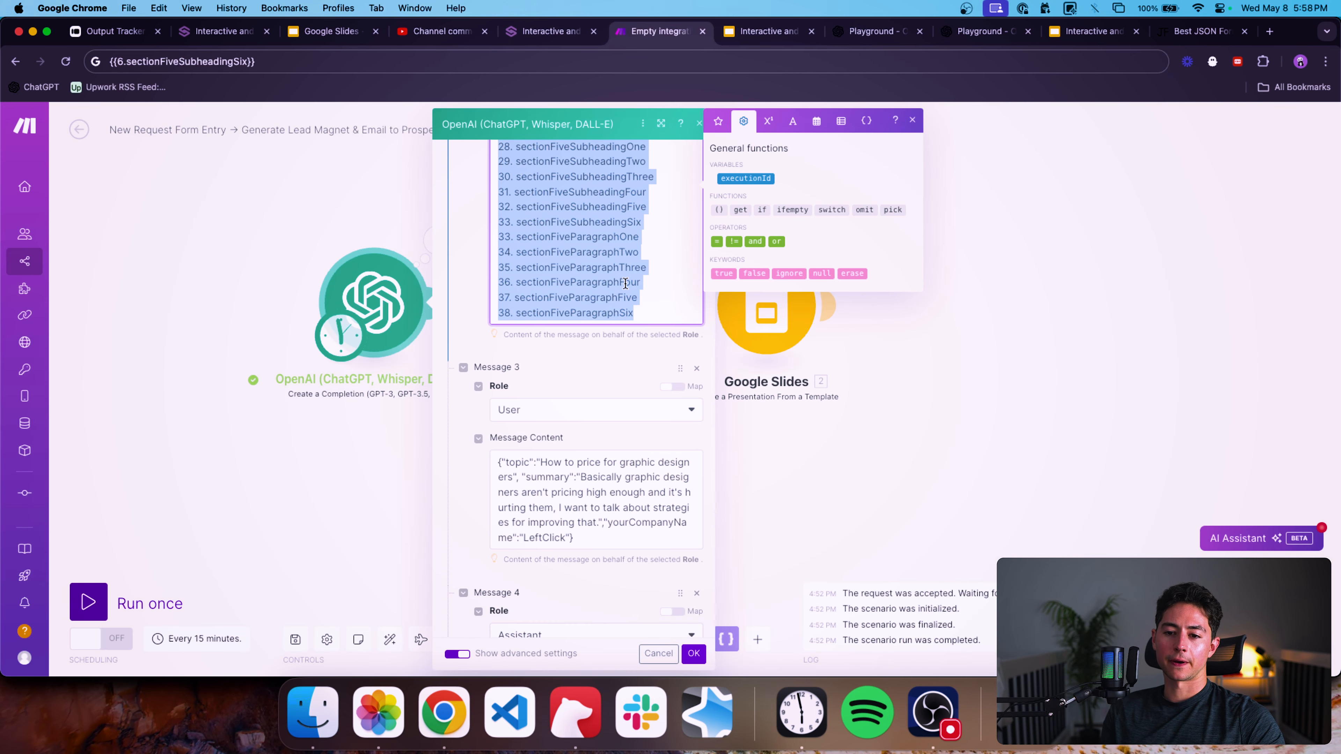
{"action": "key", "text": "super+v"}
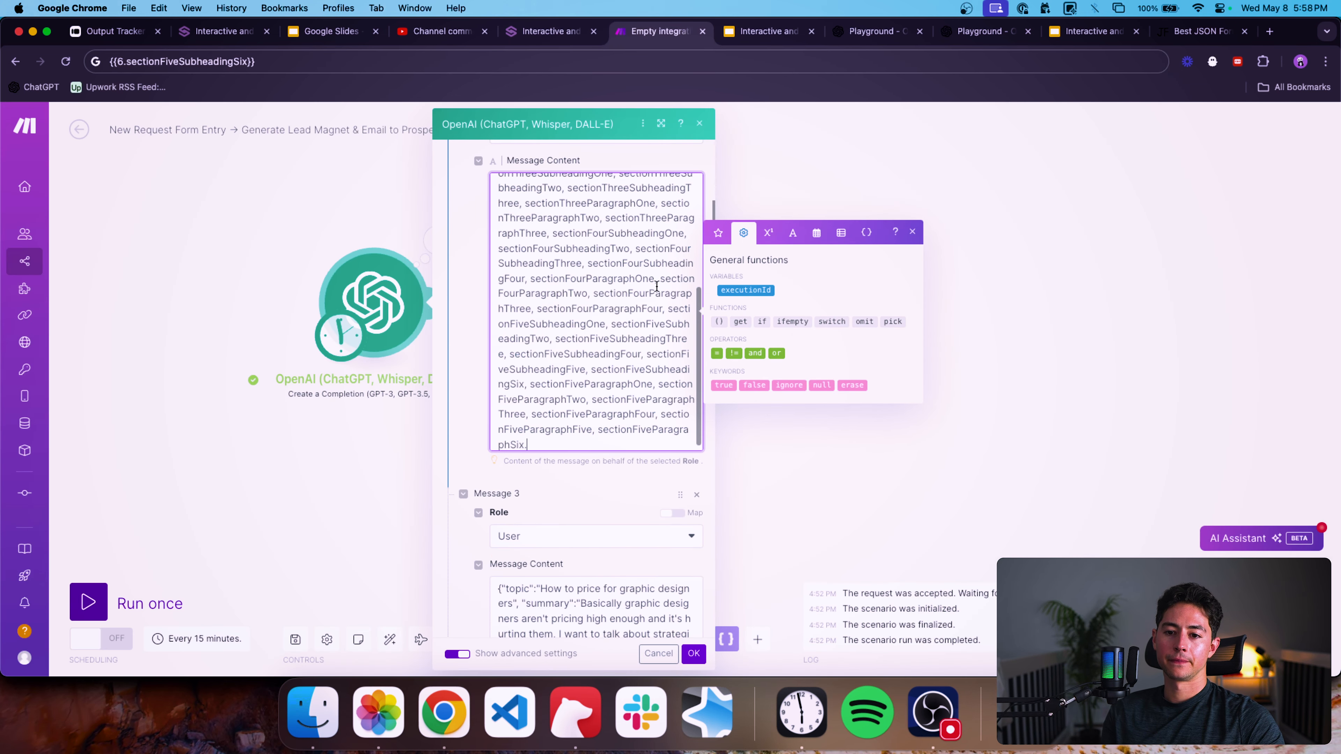
{"action": "scroll", "coordinate": [629, 273], "scroll_direction": "up", "scroll_amount": 10}
{"action": "left_click", "coordinate": [626, 270]}
{"action": "triple_click", "coordinate": [615, 279]}
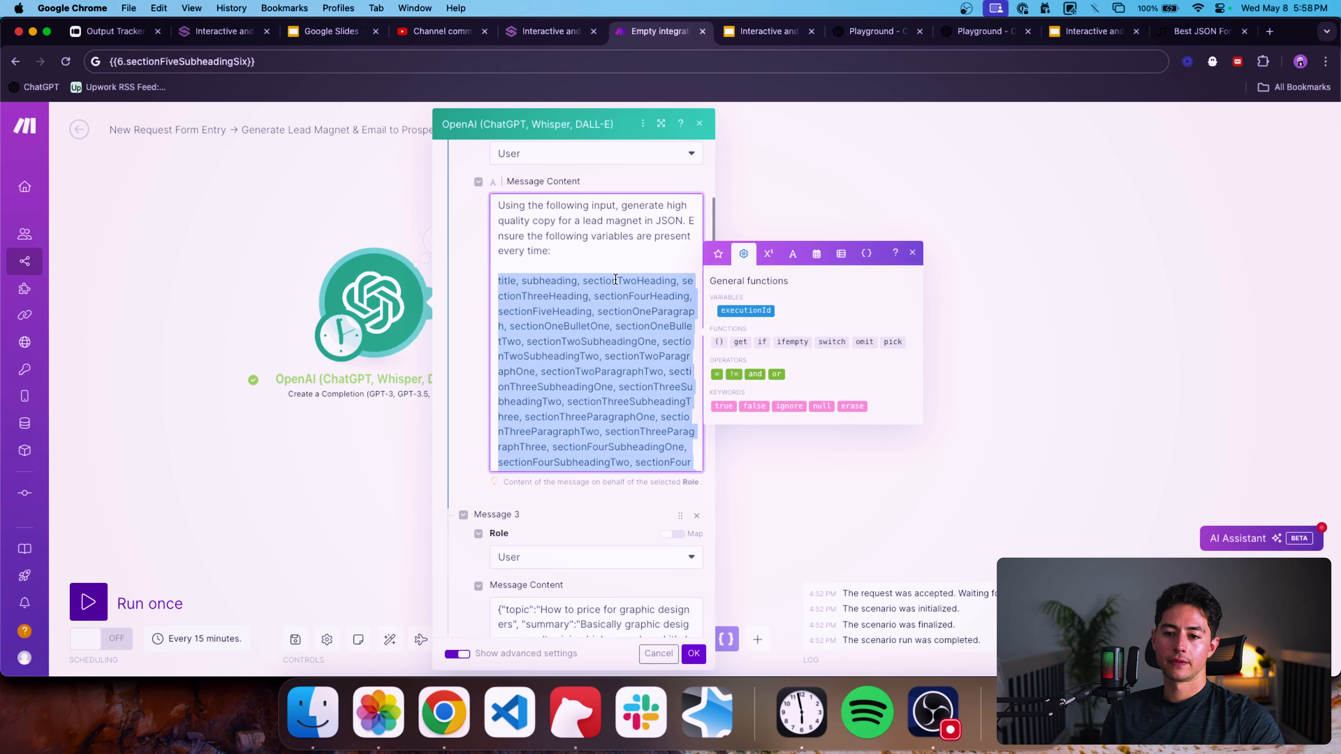
{"action": "scroll", "coordinate": [479, 332], "scroll_direction": "down", "scroll_amount": 7}
{"action": "scroll", "coordinate": [479, 332], "scroll_direction": "up", "scroll_amount": 10}
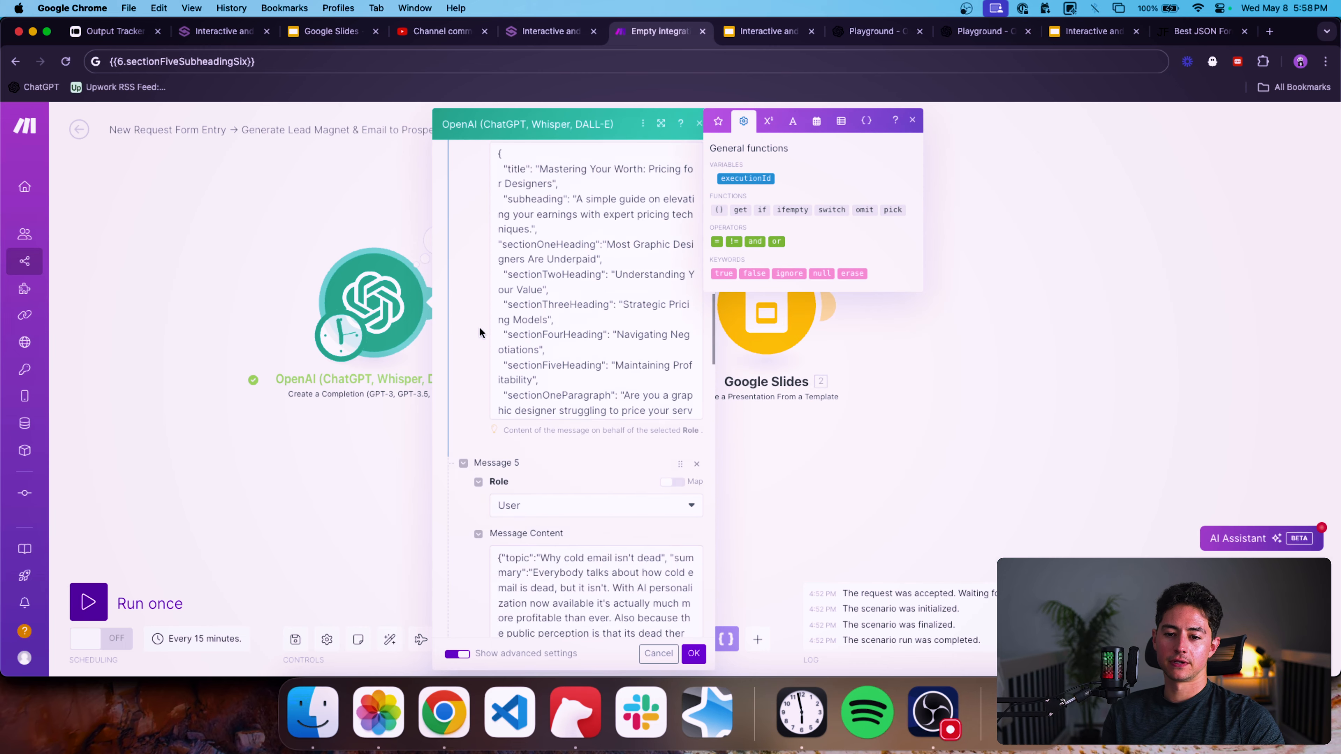
Set the OpenAI module's model to gpt-4 and save the module settings.
{"action": "left_click", "coordinate": [506, 318]}
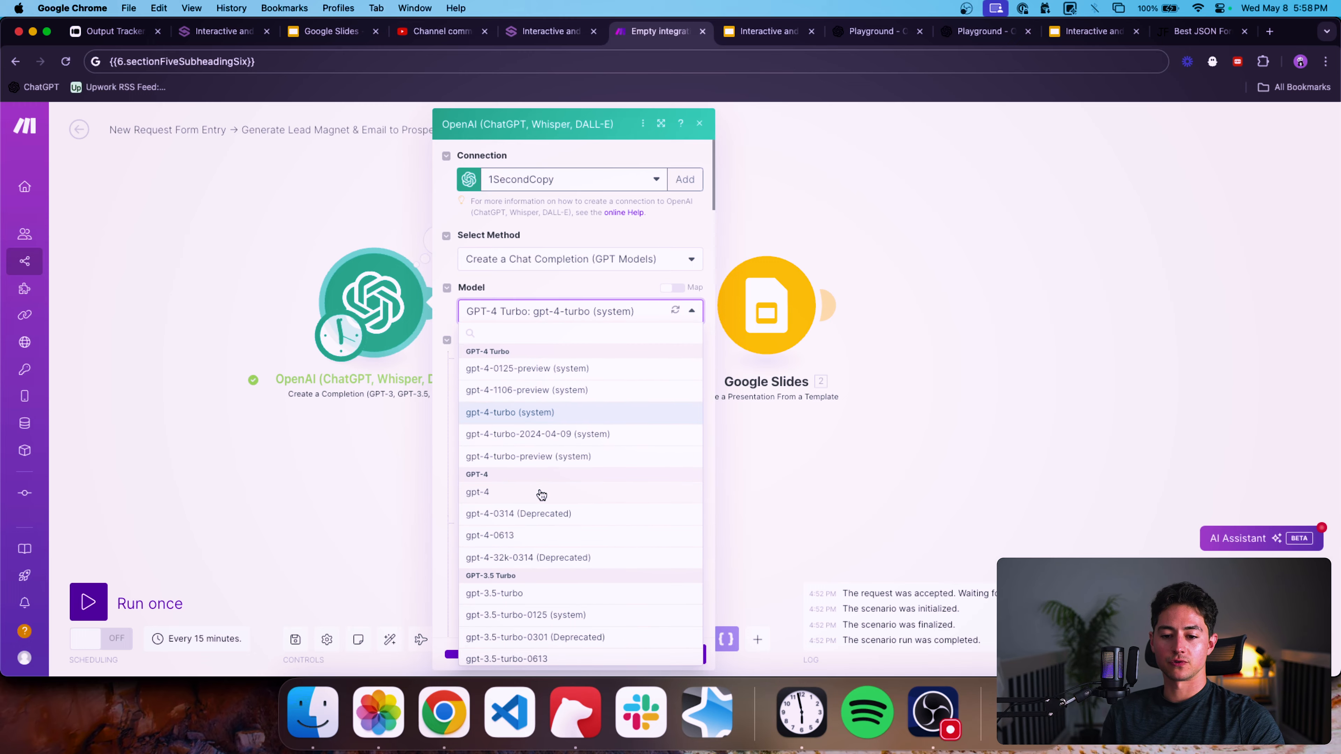
{"action": "left_click", "coordinate": [541, 494]}
{"action": "scroll", "coordinate": [492, 479], "scroll_direction": "down", "scroll_amount": 20}
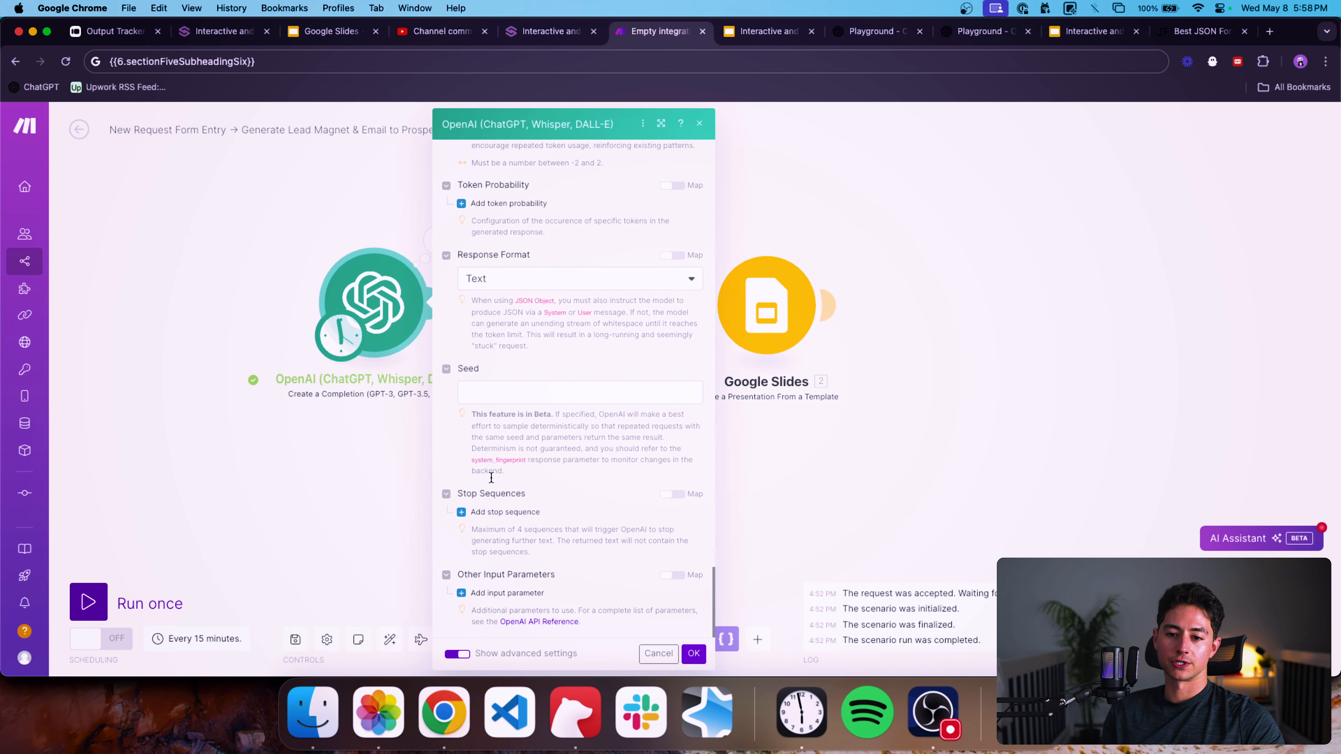
{"action": "left_click", "coordinate": [693, 654]}
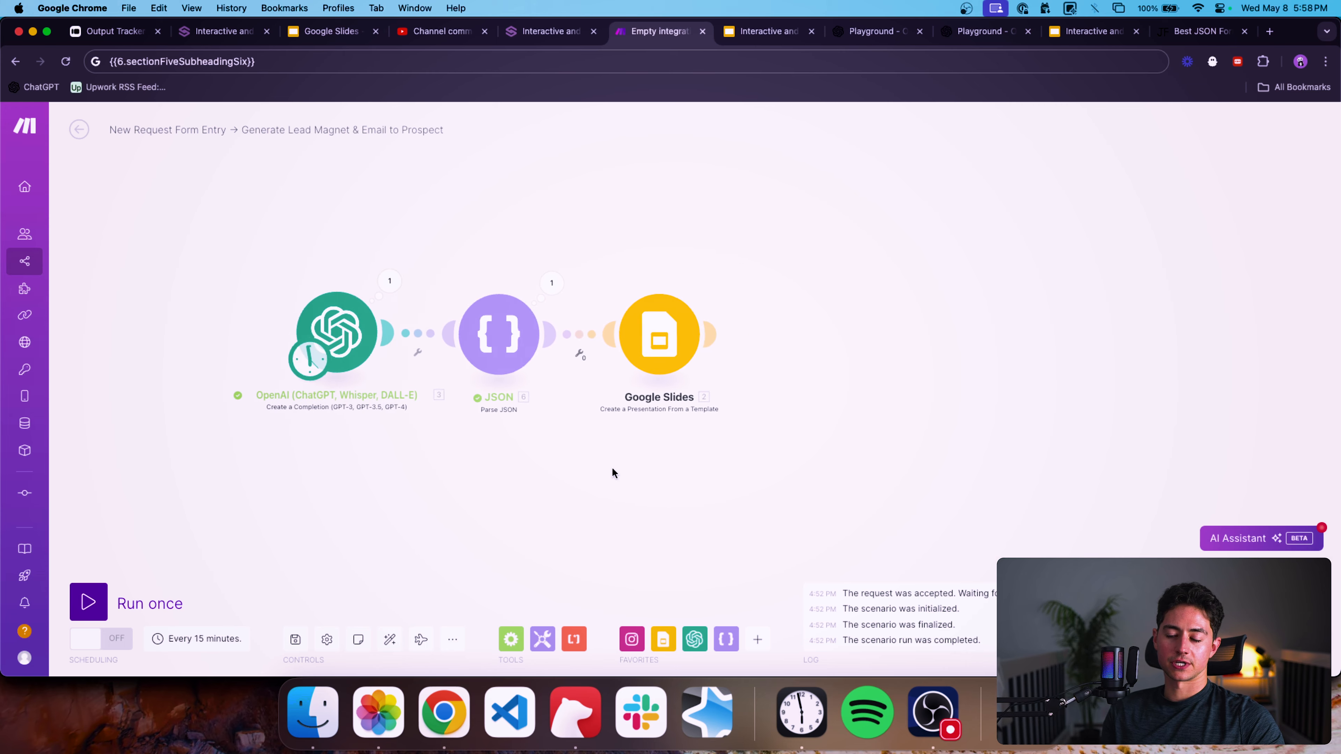
Check the Google Slides module's fields and run the scenario once.
{"action": "left_click", "coordinate": [648, 371]}
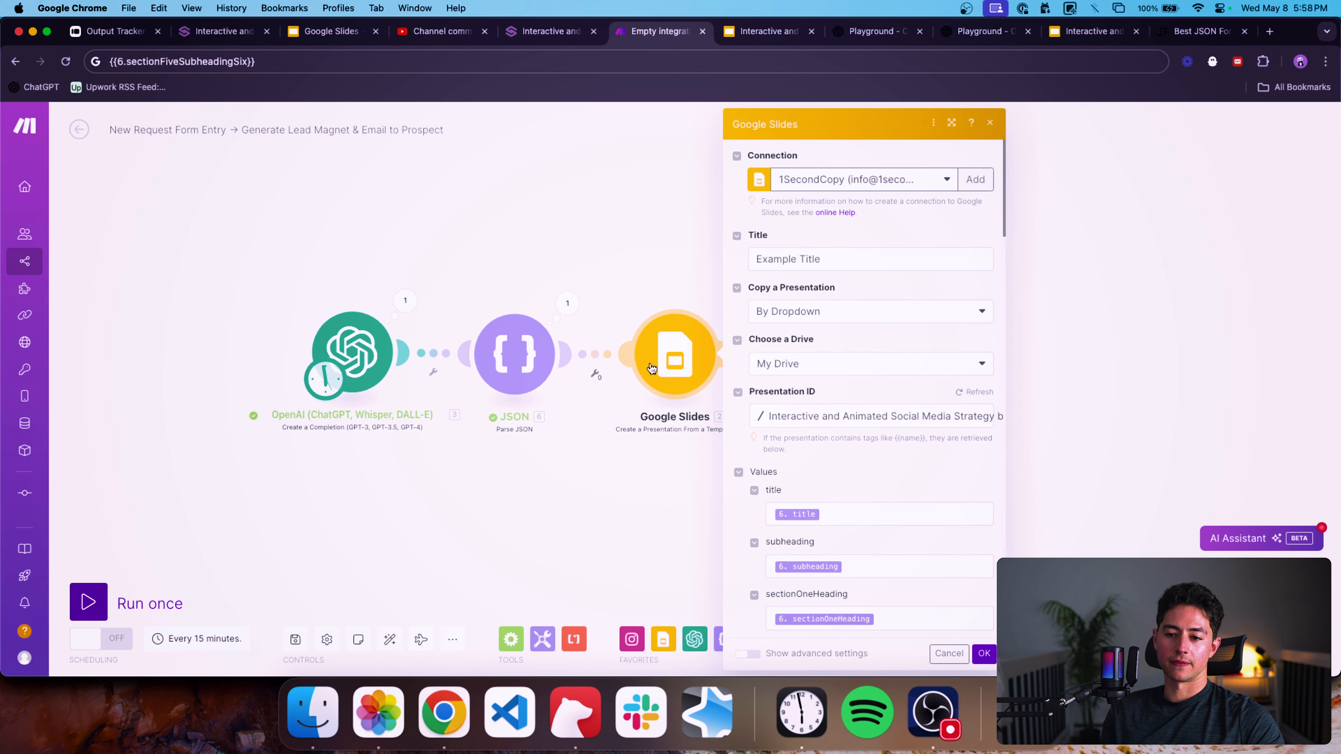
{"action": "scroll", "coordinate": [855, 373], "scroll_direction": "down", "scroll_amount": 3}
{"action": "left_click", "coordinate": [139, 605]}
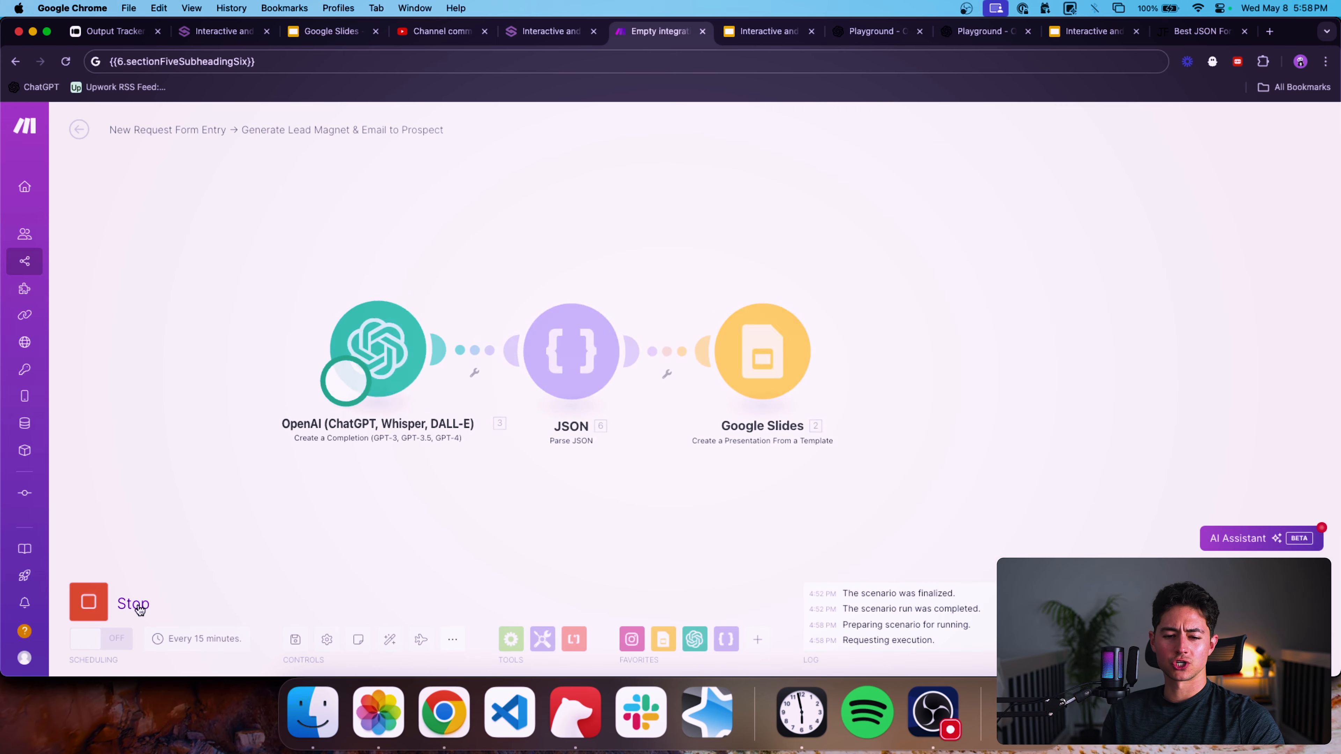
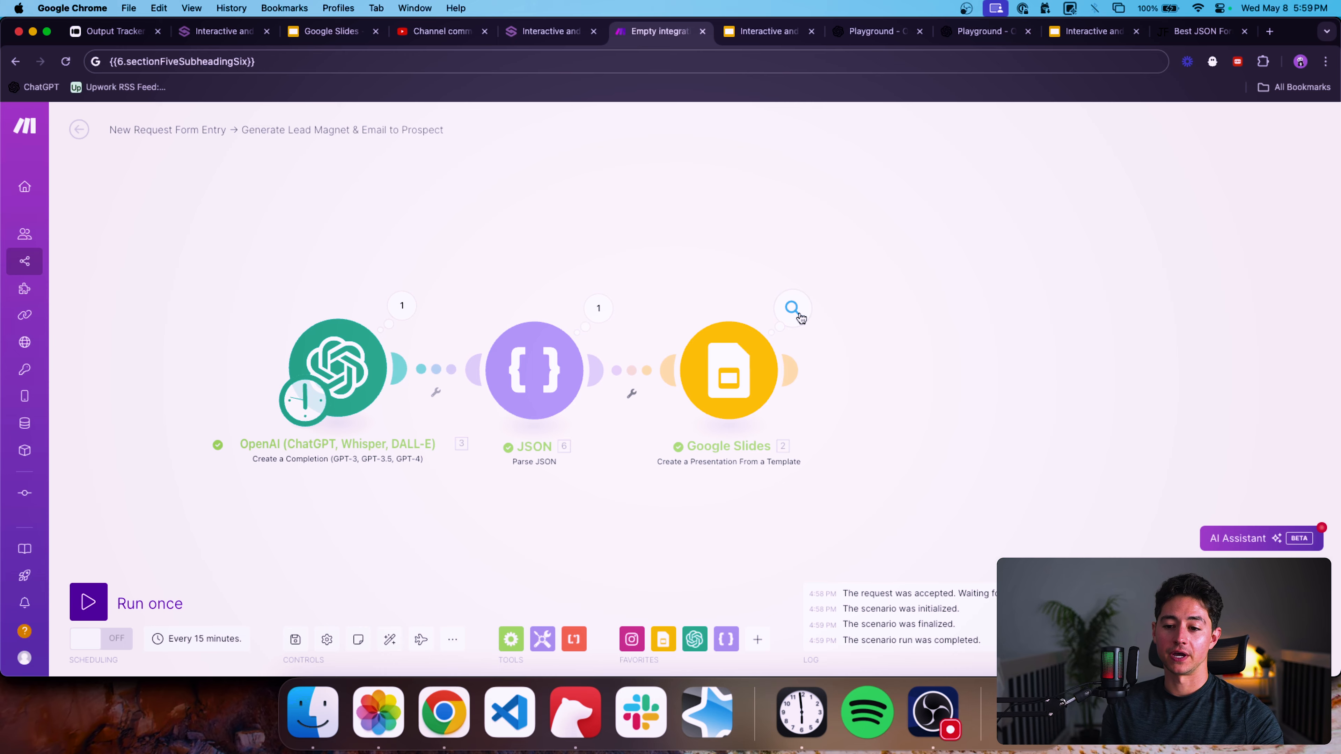
Open the generated presentation by copying its ID from the Google Slides module's output into the template tab's address.
{"action": "left_click", "coordinate": [792, 309]}
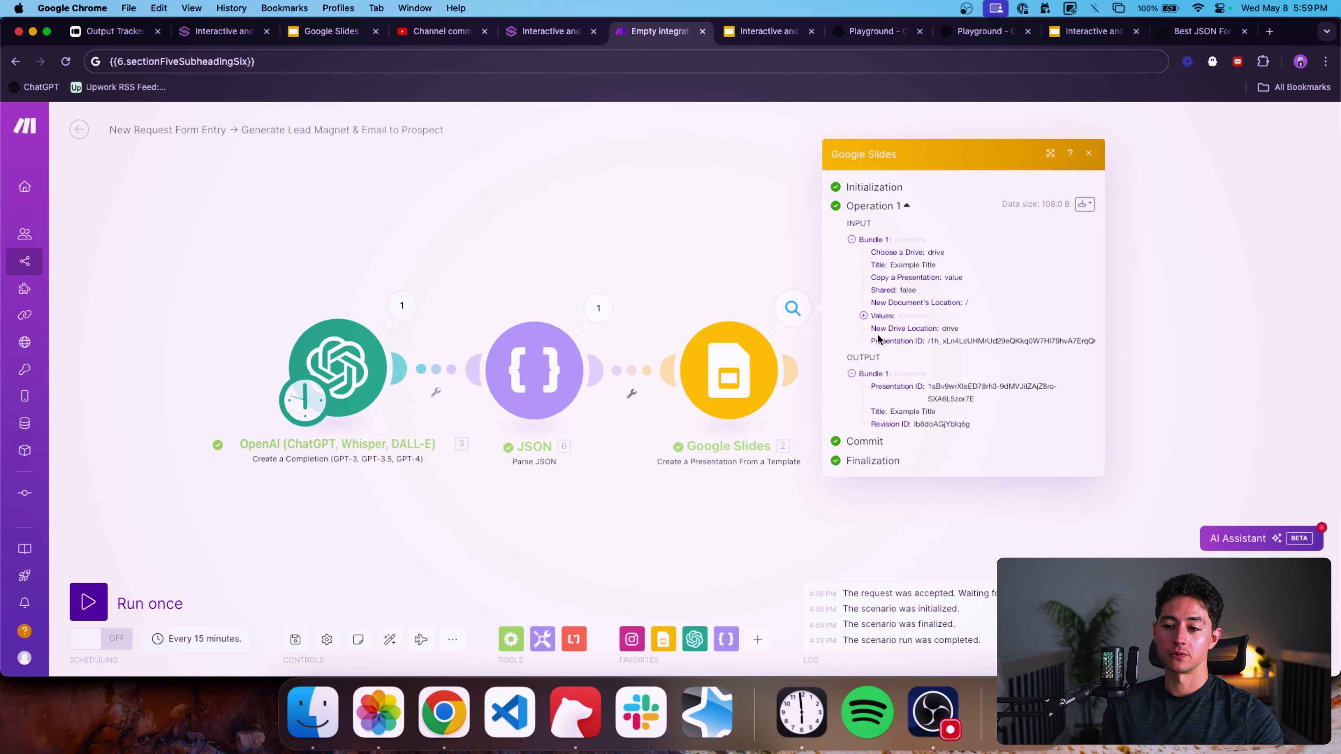
{"action": "triple_click", "coordinate": [956, 385]}
{"action": "key", "text": "super+c"}
{"action": "left_click", "coordinate": [1085, 31]}
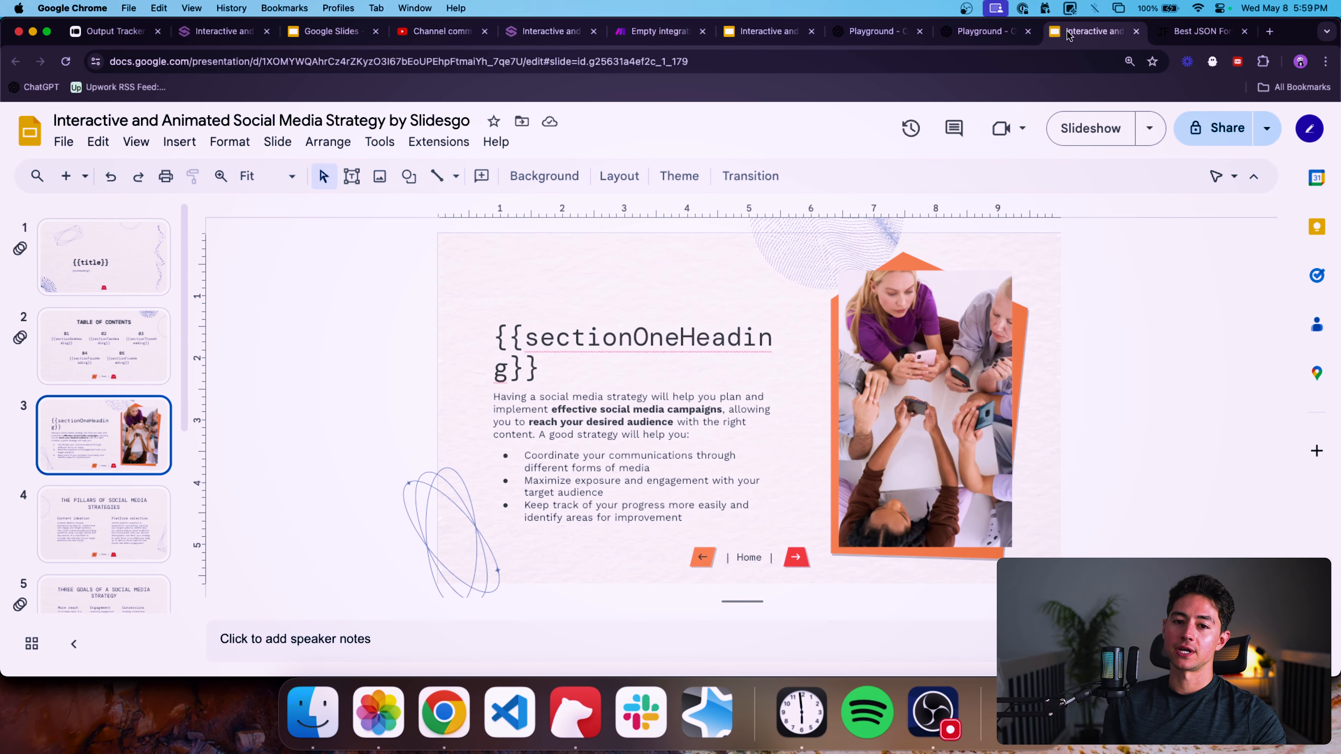
{"action": "left_click", "coordinate": [512, 61]}
{"action": "left_click", "coordinate": [512, 61]}
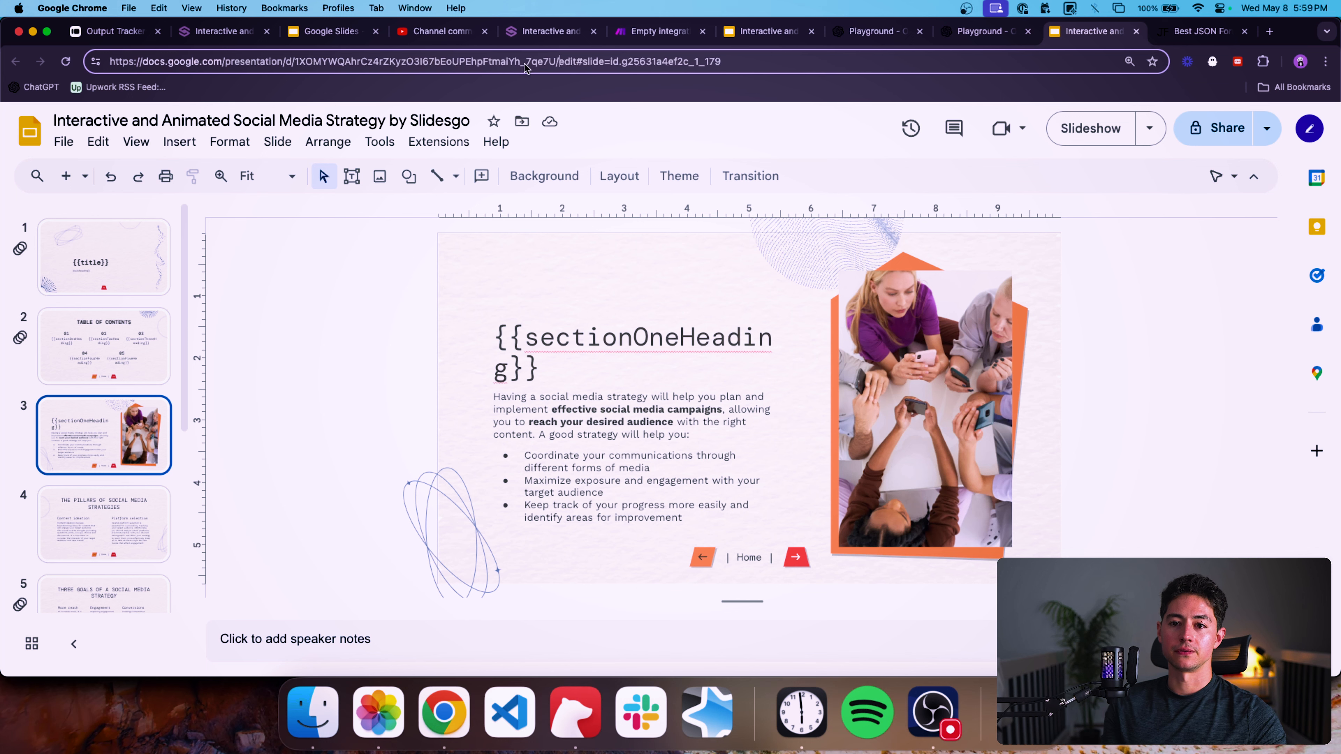
{"action": "double_click", "coordinate": [298, 65]}
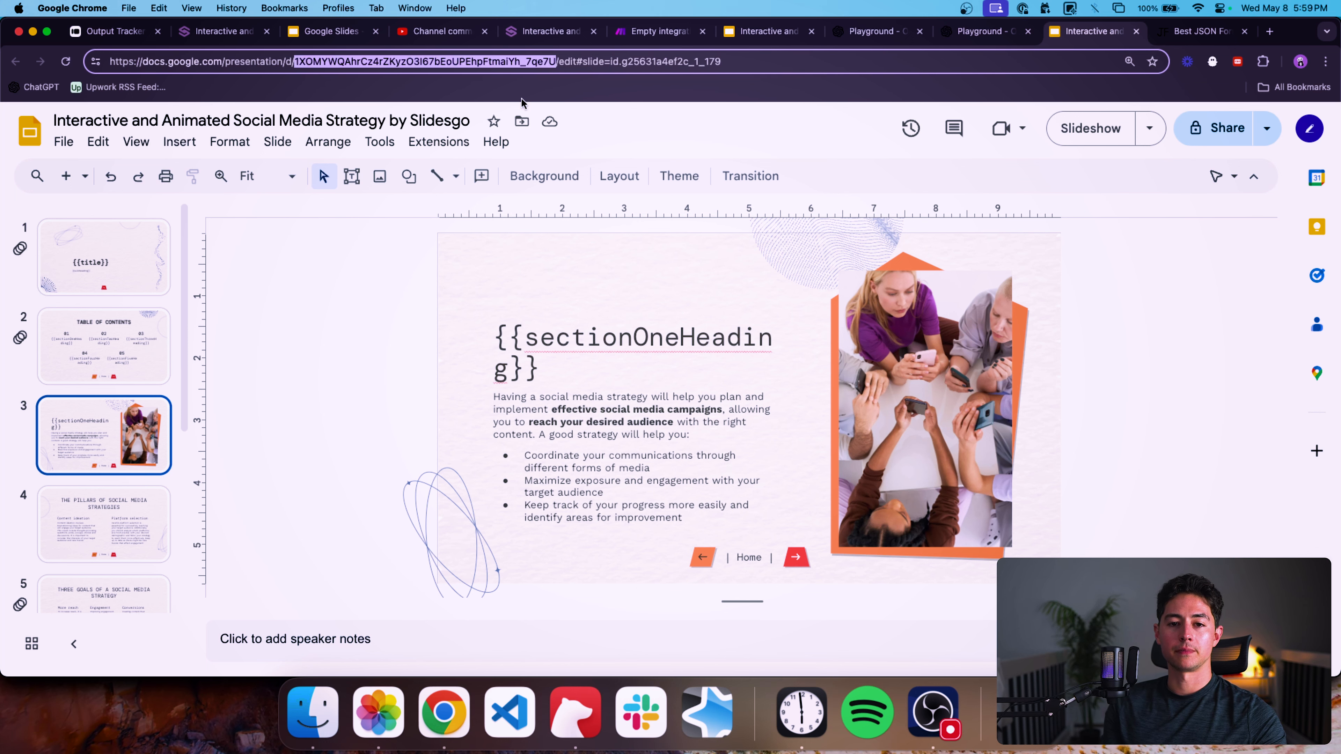
{"action": "key", "text": "super+v"}
{"action": "key", "text": "Return"}
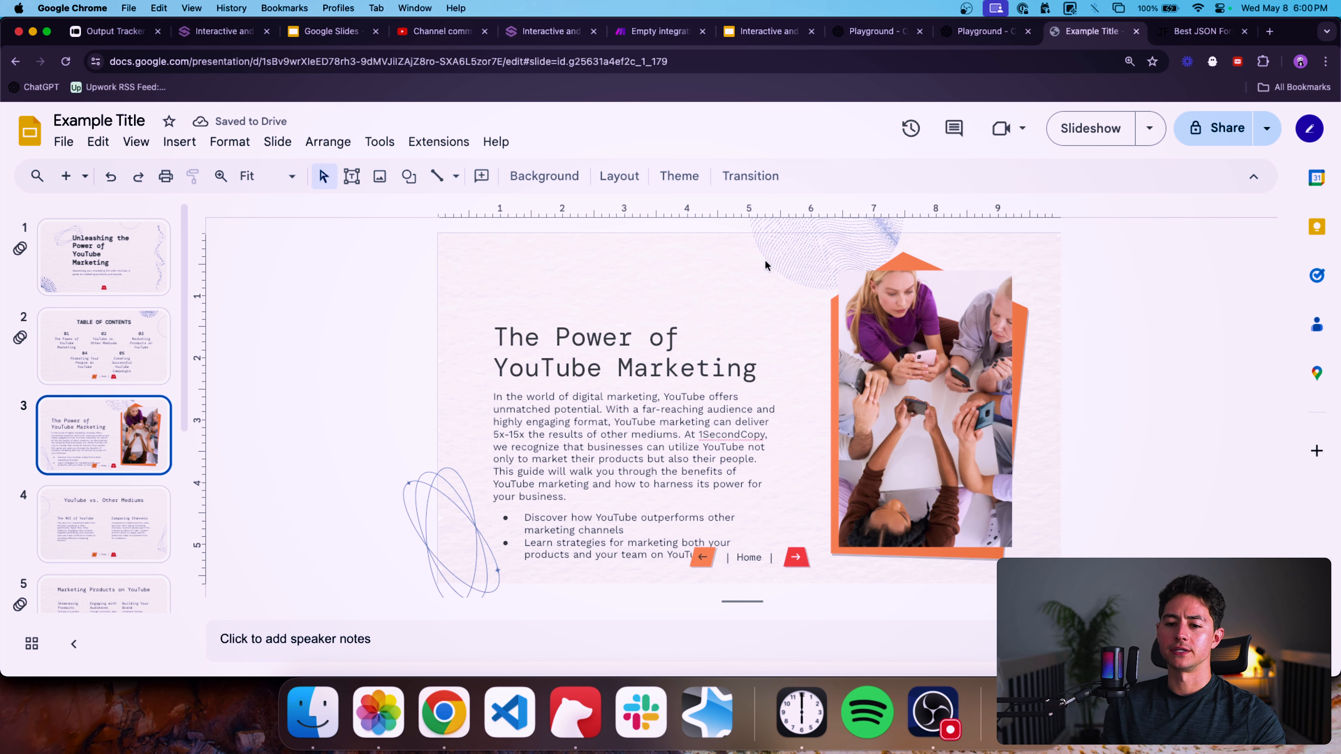
Widen the text box of the fifth entry on the table of contents slide so it fits.
{"action": "left_click", "coordinate": [124, 270]}
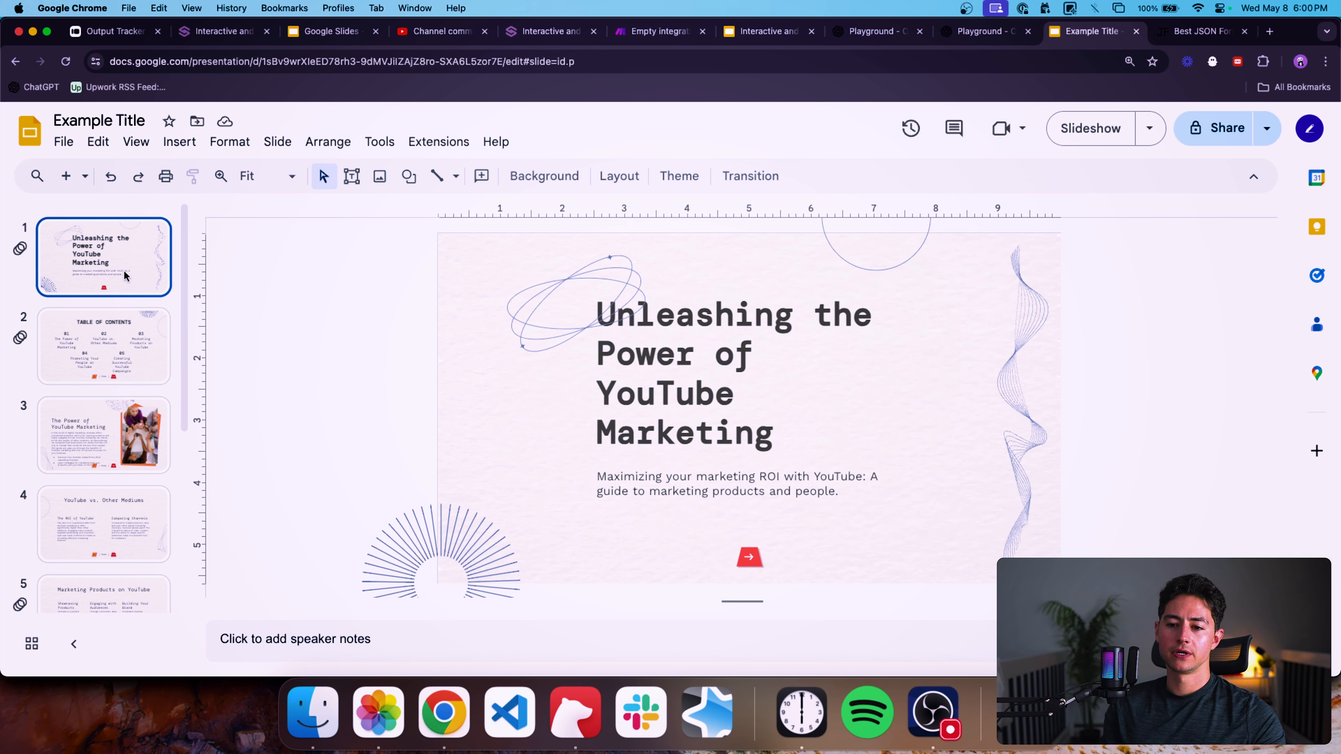
{"action": "left_click", "coordinate": [136, 317]}
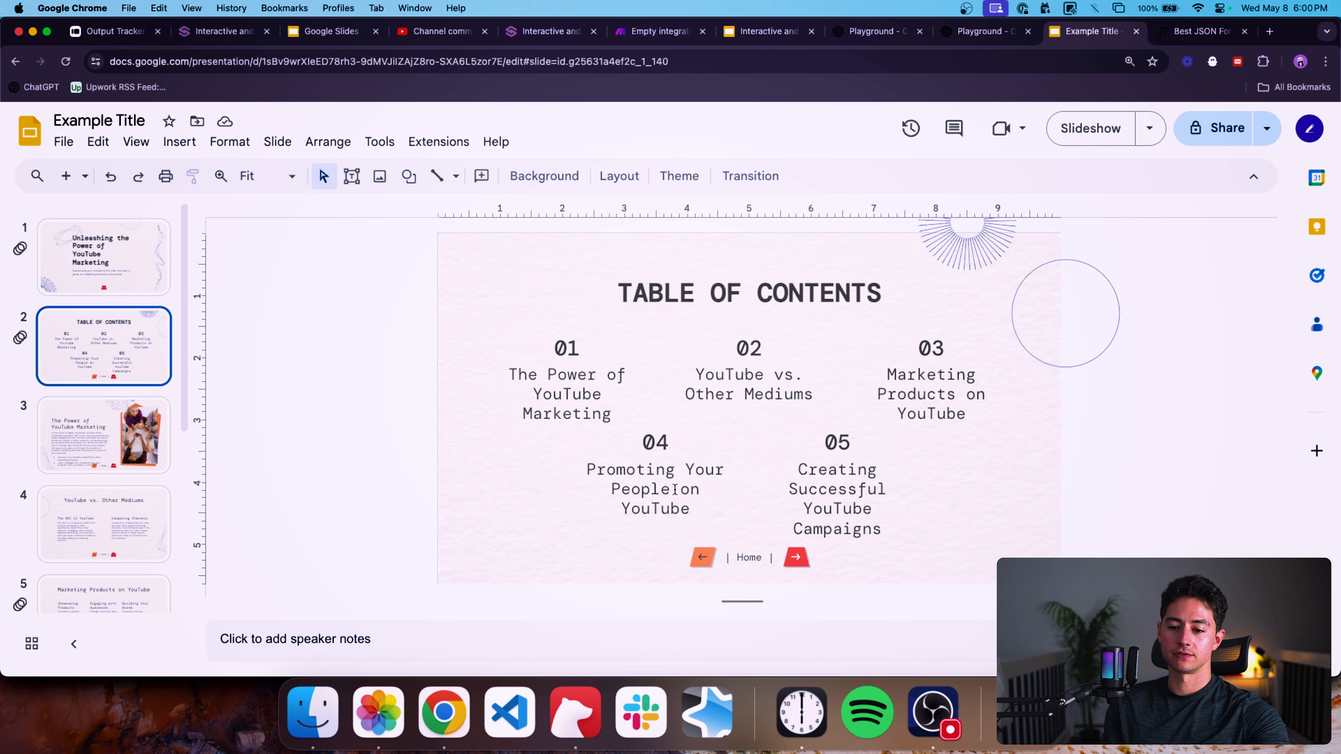
{"action": "left_click", "coordinate": [805, 490]}
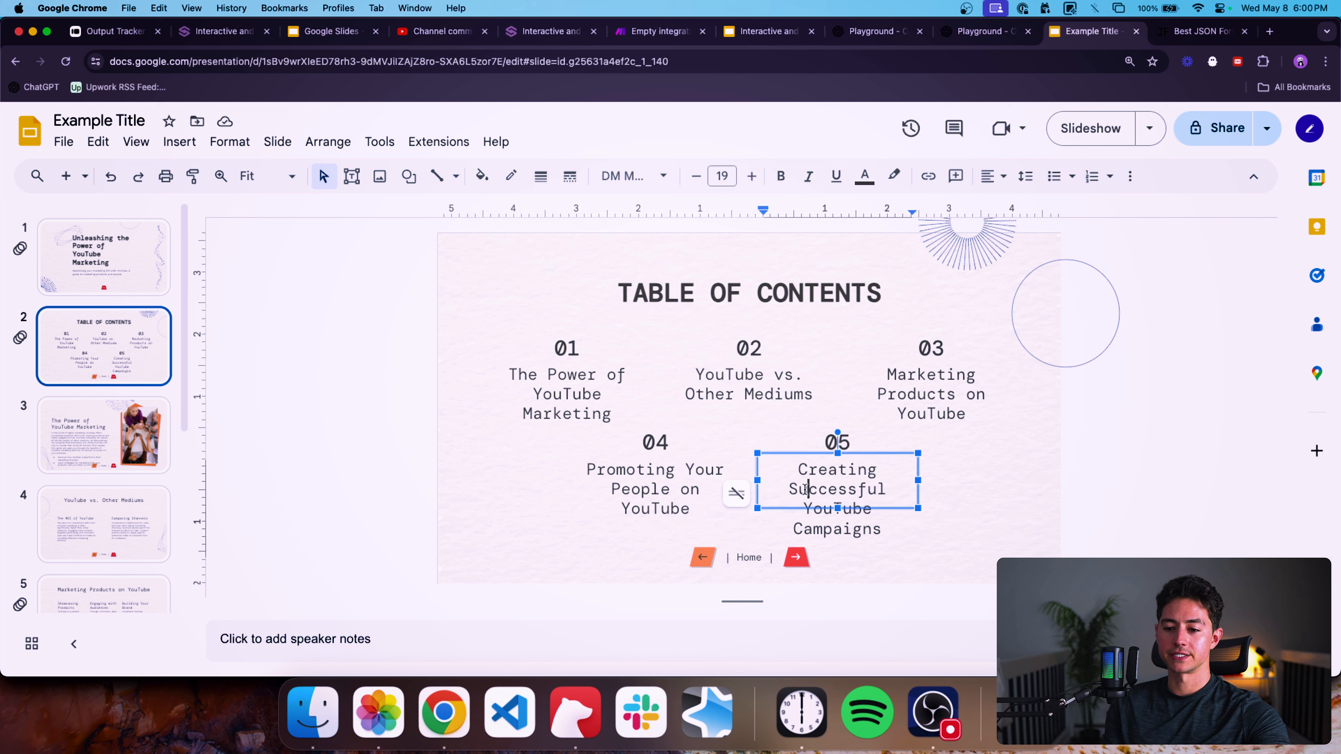
{"action": "left_click_drag", "start_coordinate": [919, 480], "coordinate": [947, 481]}
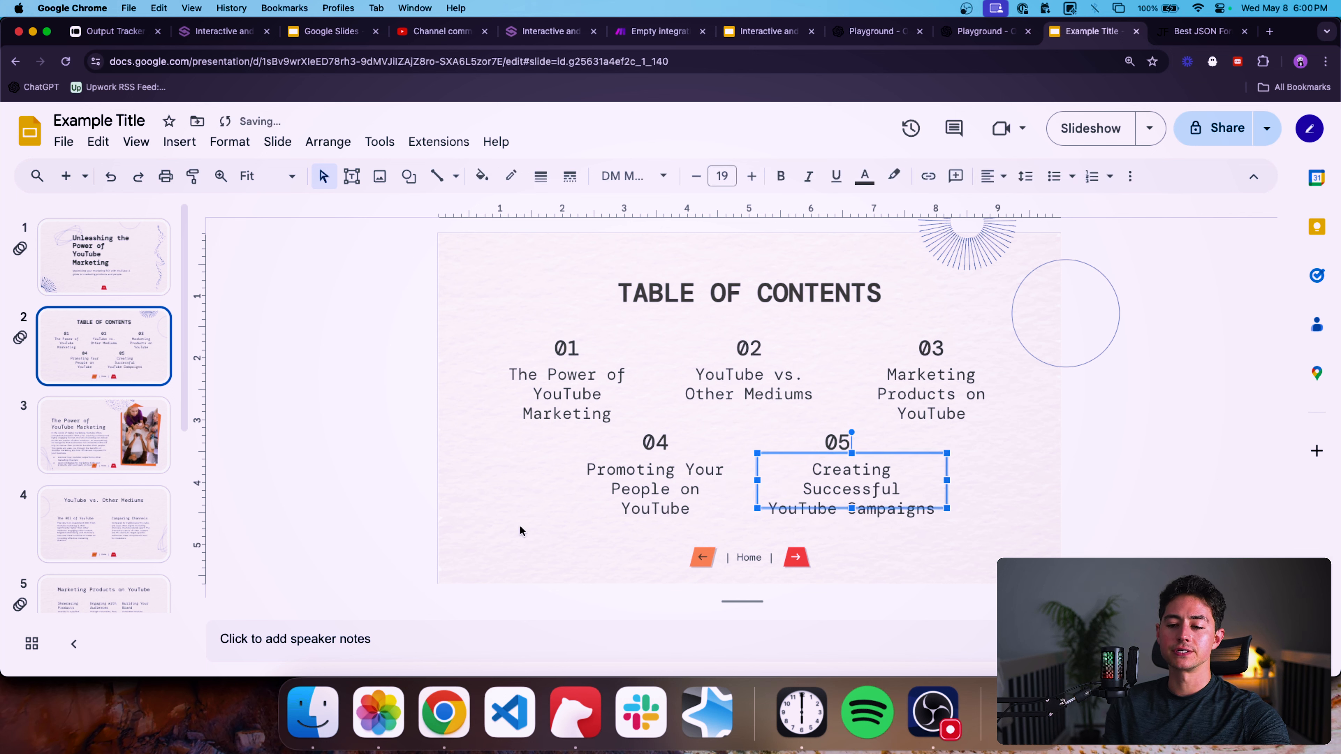
{"action": "left_click", "coordinate": [418, 511]}
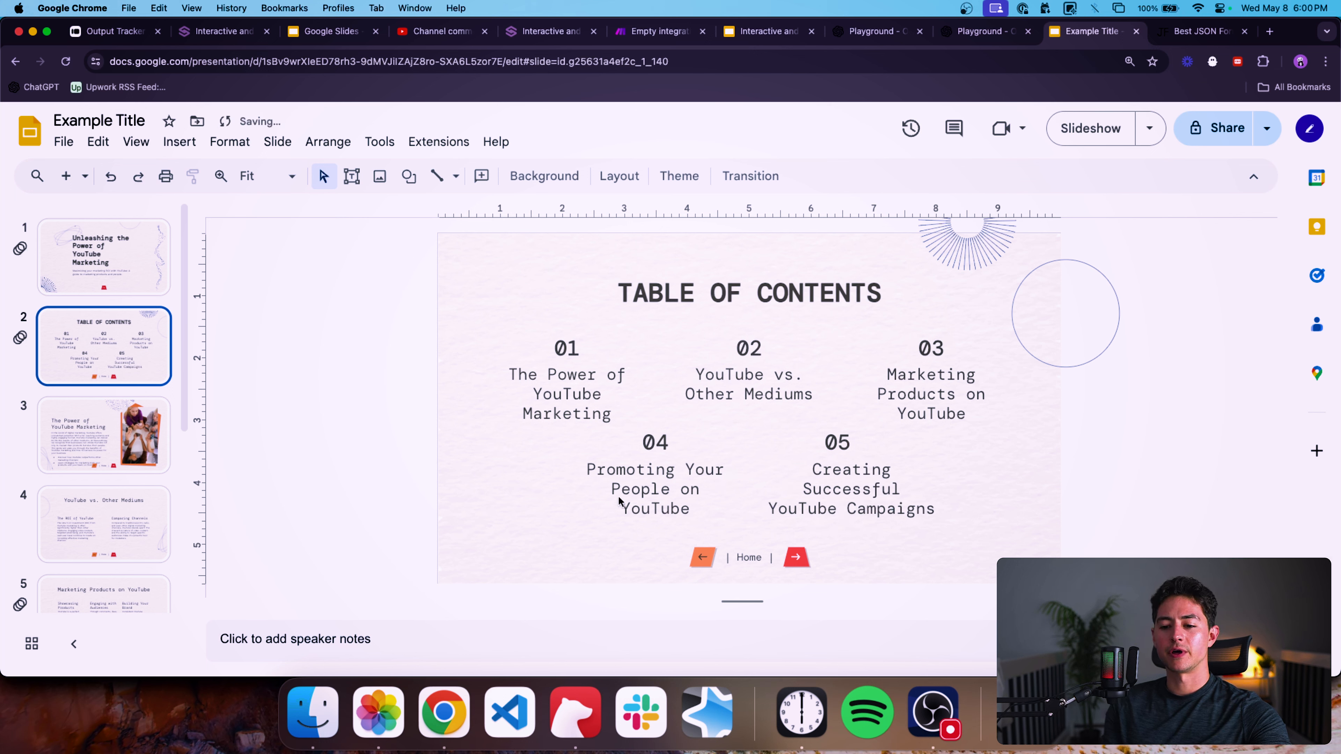
Nudge the heading on slide 3 upward.
{"action": "left_click", "coordinate": [85, 437]}
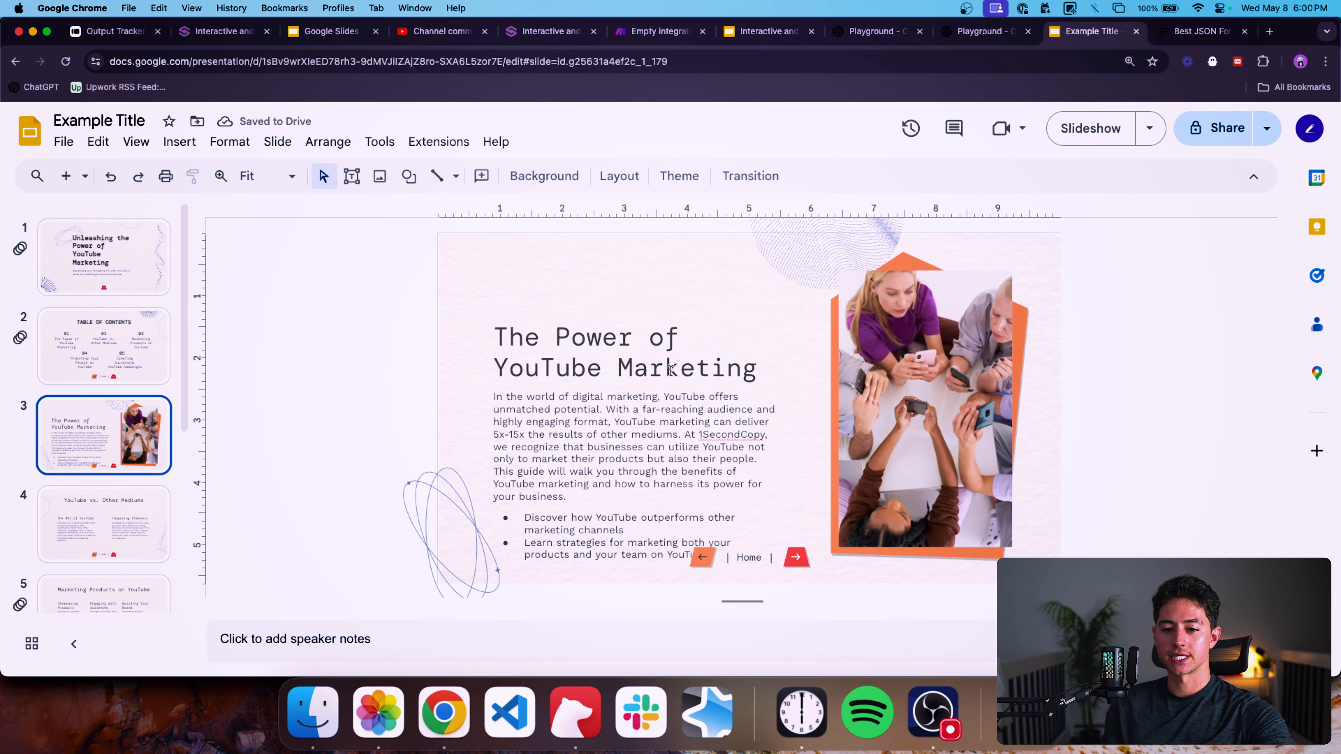
{"action": "left_click", "coordinate": [597, 389]}
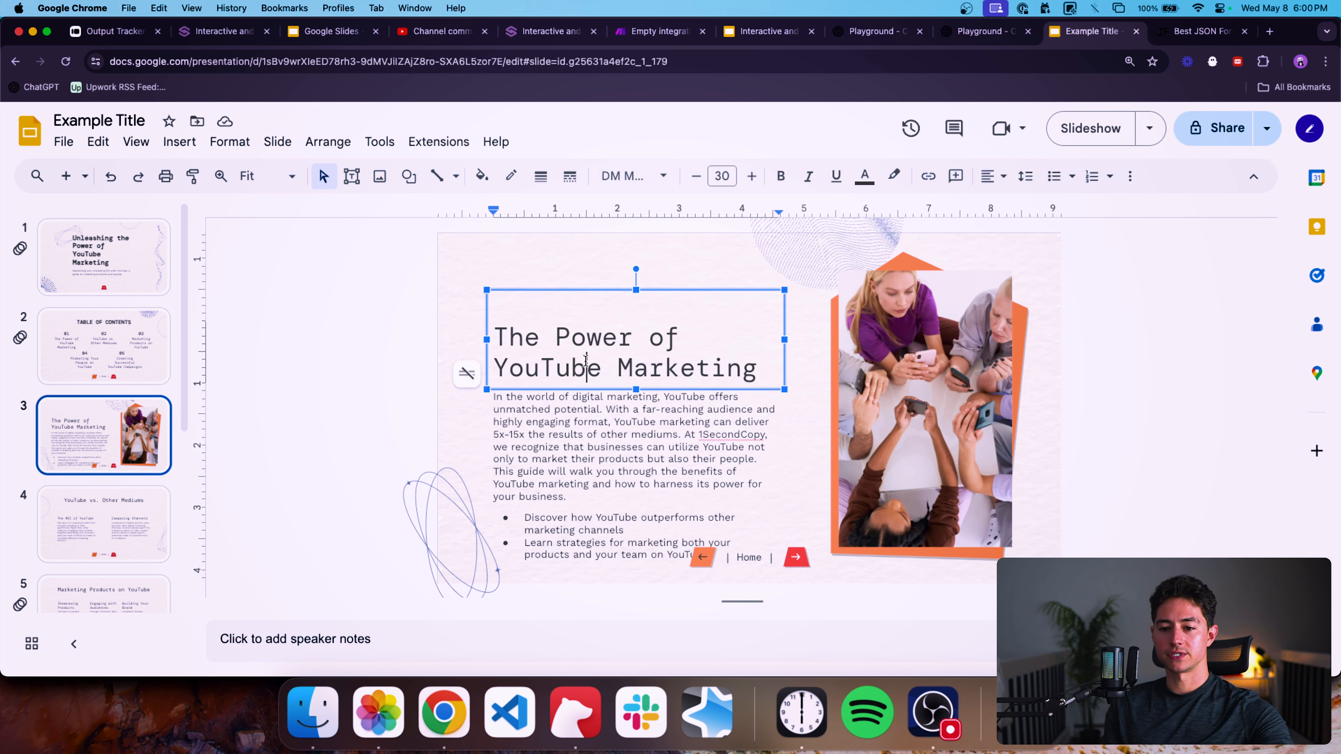
{"action": "left_click", "coordinate": [524, 337]}
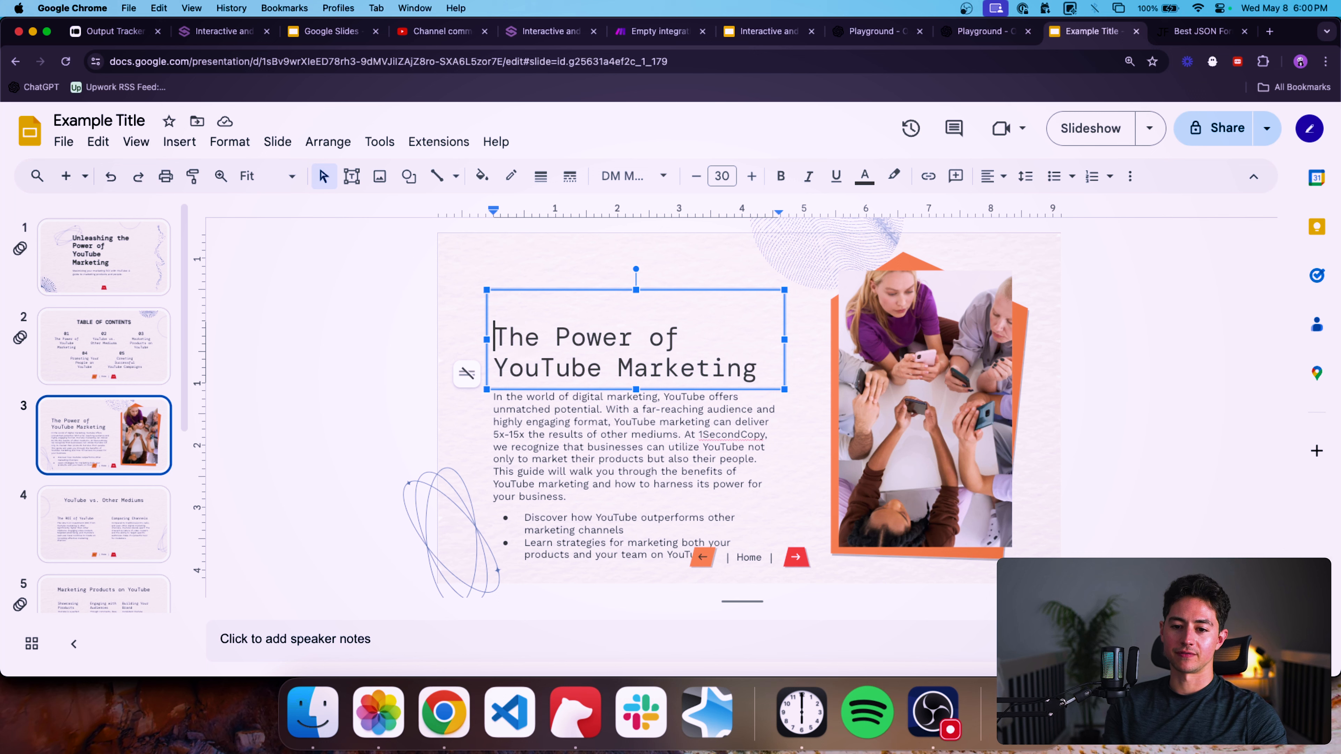
{"action": "left_click", "coordinate": [411, 267]}
{"action": "left_click", "coordinate": [555, 315]}
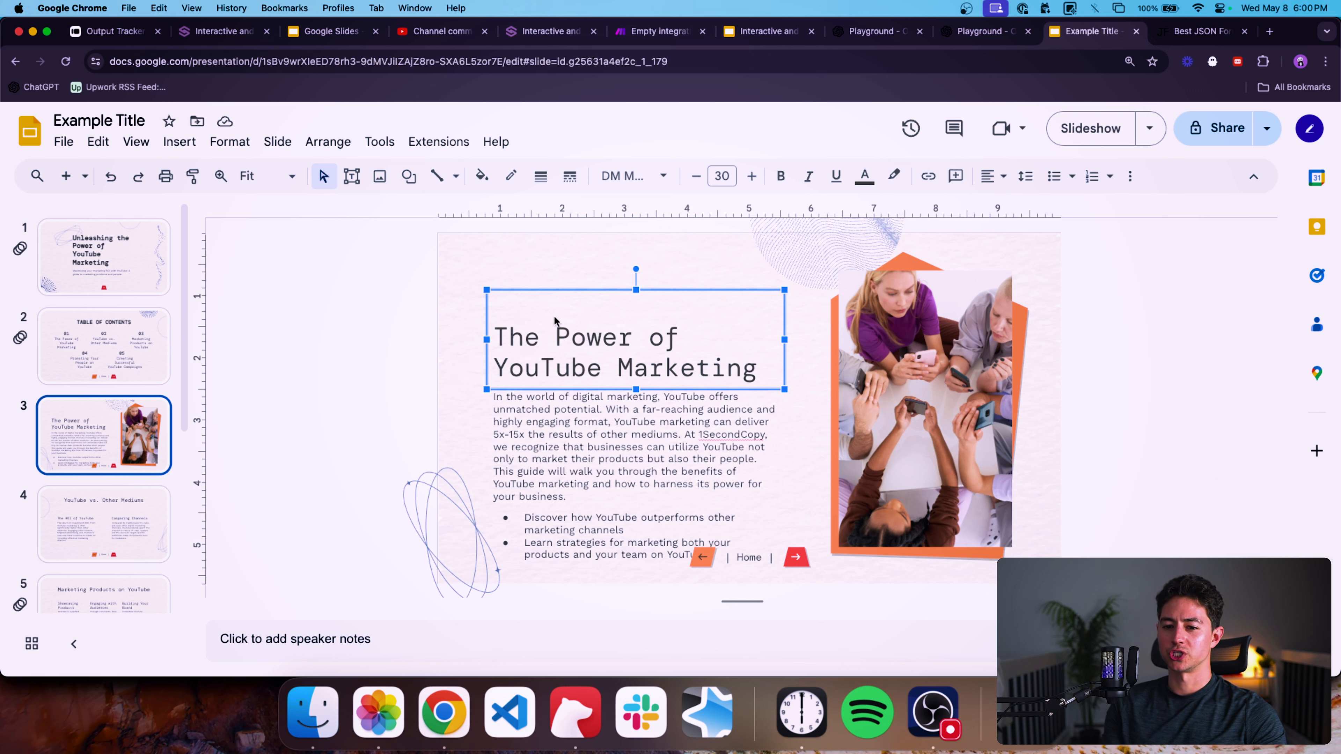
{"action": "key", "text": "Up"}
{"action": "key", "text": "Up"}
{"action": "key", "text": "Up"}
{"action": "key", "text": "Up"}
{"action": "key", "text": "Up"}
{"action": "key", "text": "Up"}
{"action": "key", "text": "Up"}
{"action": "key", "text": "Up"}
{"action": "key", "text": "Up"}
{"action": "key", "text": "Up"}
Move slide 3's body text box upward and resize it so the bullet points fit above the navigation.
{"action": "key", "text": "Up"}
{"action": "left_click", "coordinate": [582, 438]}
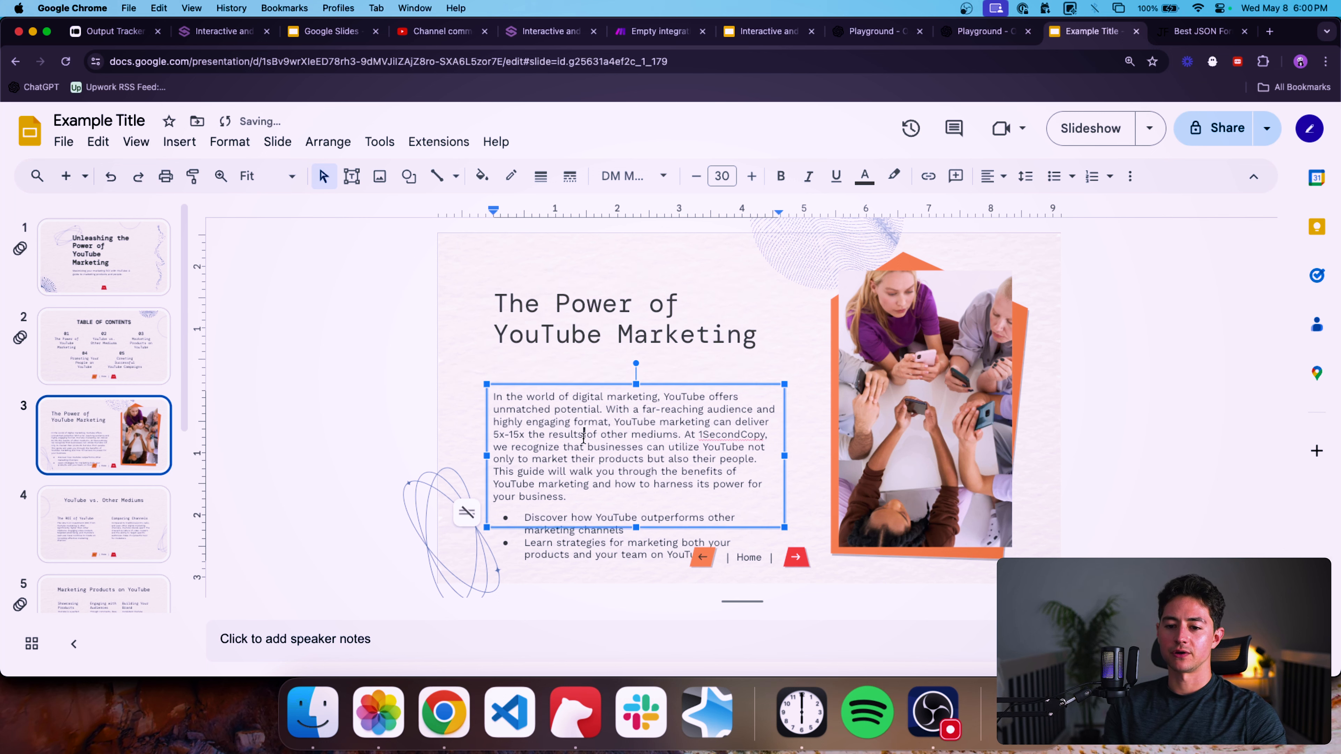
{"action": "key", "text": "shift+Up"}
{"action": "key", "text": "Up"}
{"action": "key", "text": "Up"}
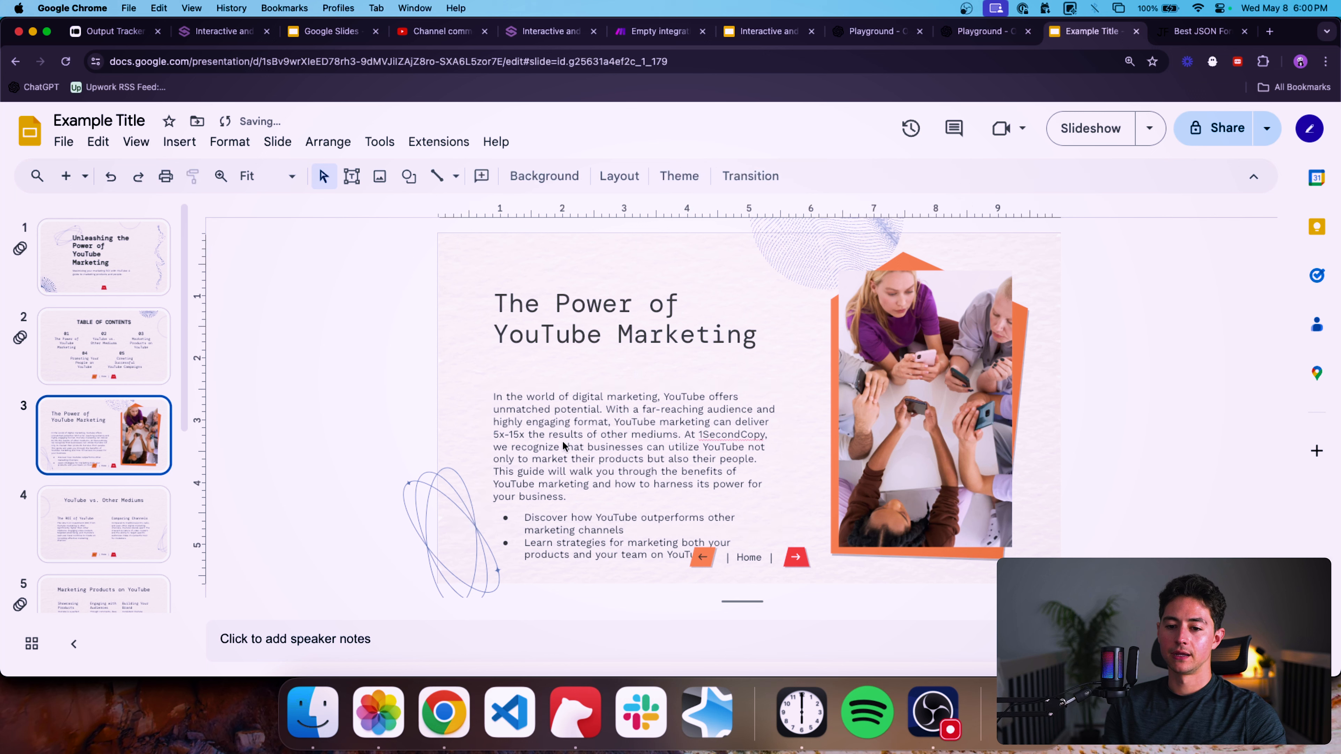
{"action": "left_click_drag", "start_coordinate": [563, 446], "coordinate": [563, 421]}
{"action": "key", "text": "BackSpace"}
{"action": "key", "text": "super+z"}
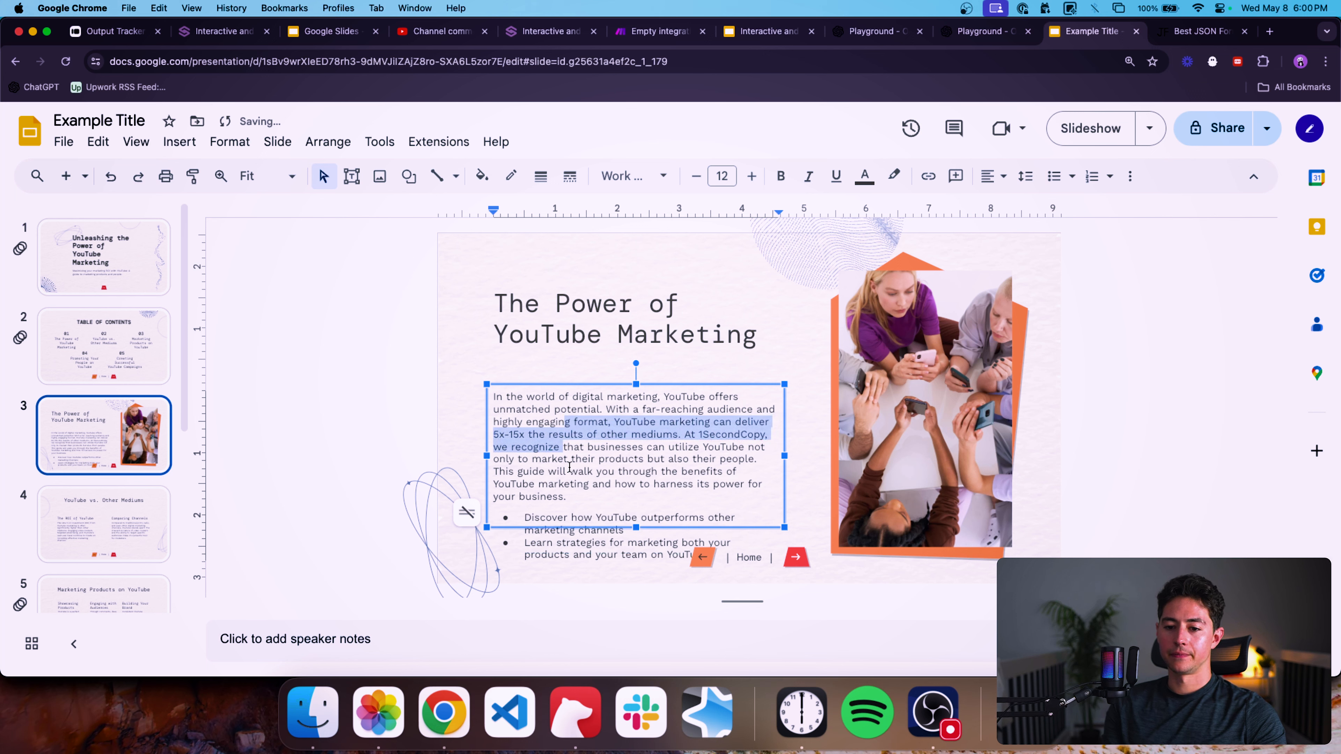
{"action": "left_click", "coordinate": [568, 464]}
{"action": "left_click", "coordinate": [807, 494]}
{"action": "left_click", "coordinate": [775, 510]}
{"action": "key", "text": "Up"}
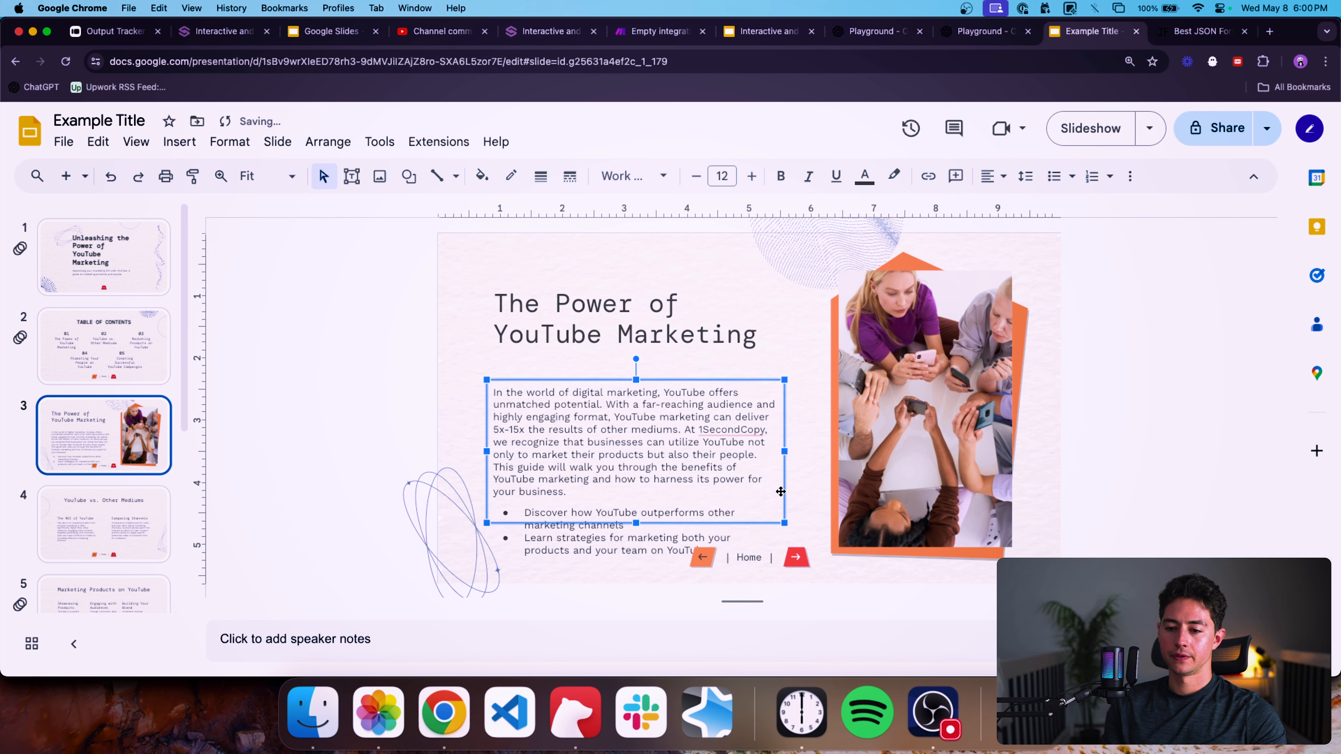
{"action": "left_click_drag", "start_coordinate": [787, 497], "coordinate": [786, 483]}
{"action": "left_click", "coordinate": [819, 494]}
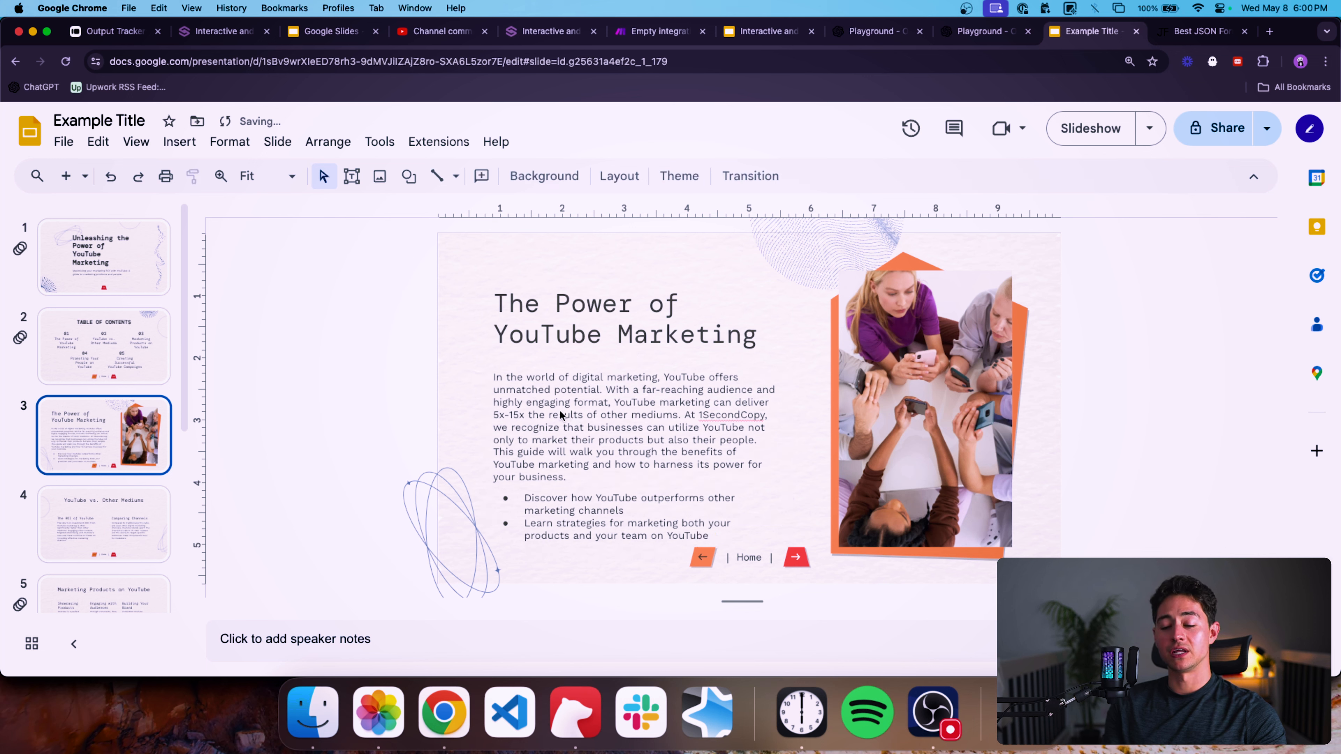
Review slides 4 through 7 of the generated presentation.
{"action": "left_click", "coordinate": [118, 533]}
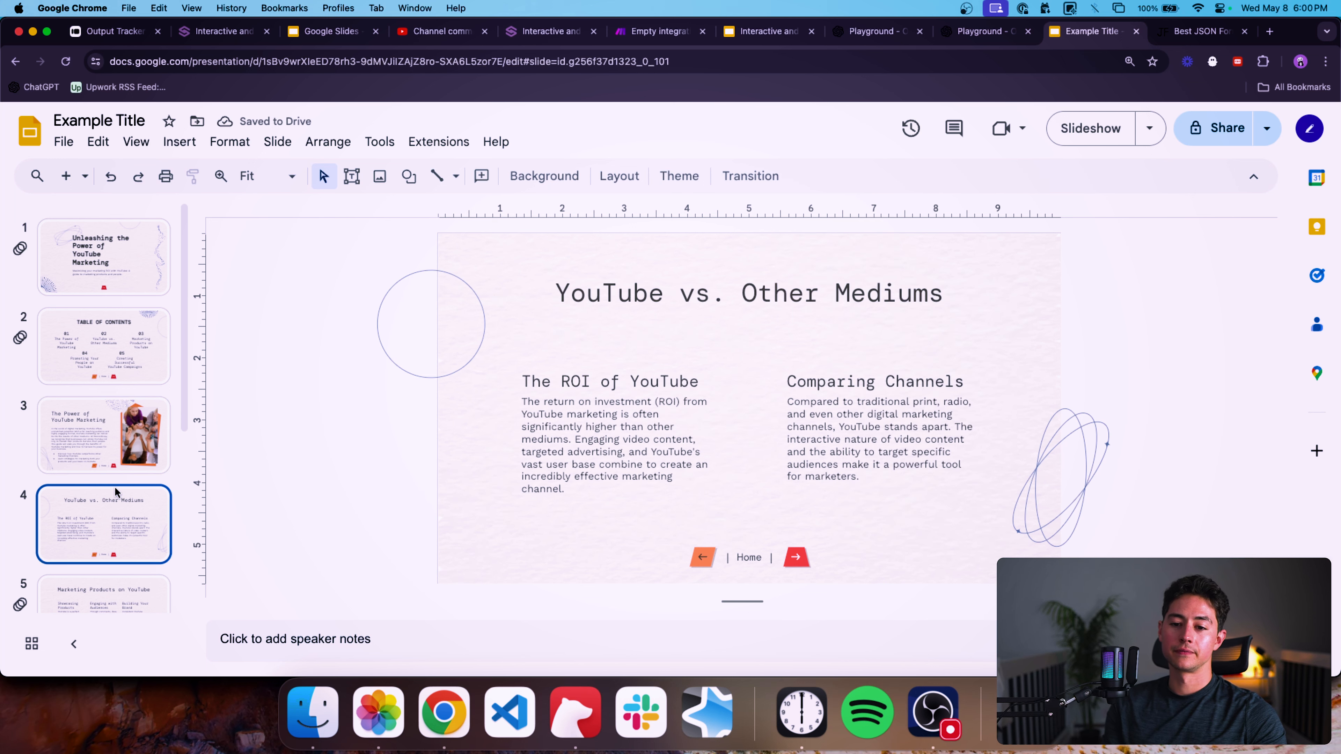
{"action": "scroll", "coordinate": [116, 491], "scroll_direction": "down", "scroll_amount": 1}
{"action": "scroll", "coordinate": [116, 491], "scroll_direction": "down", "scroll_amount": 1}
{"action": "left_click", "coordinate": [132, 518]}
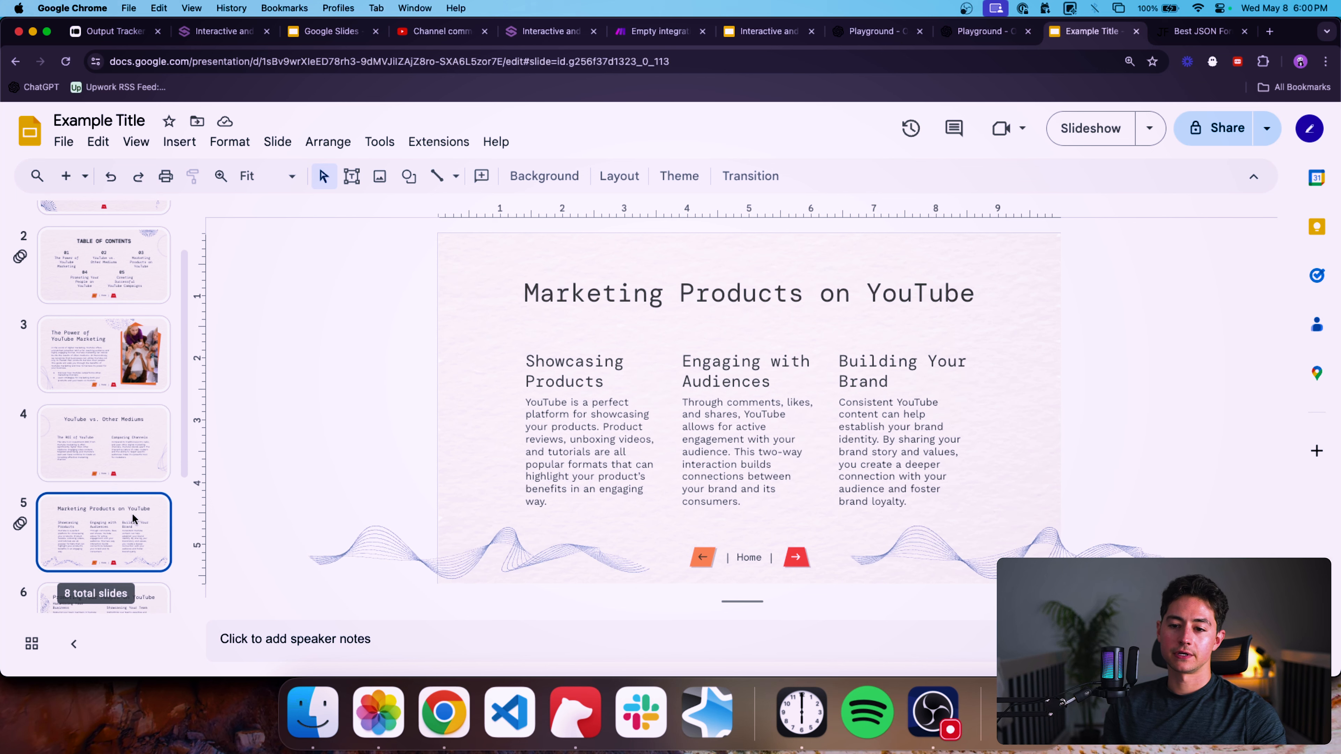
{"action": "scroll", "coordinate": [140, 486], "scroll_direction": "down", "scroll_amount": 3}
{"action": "left_click", "coordinate": [148, 495]}
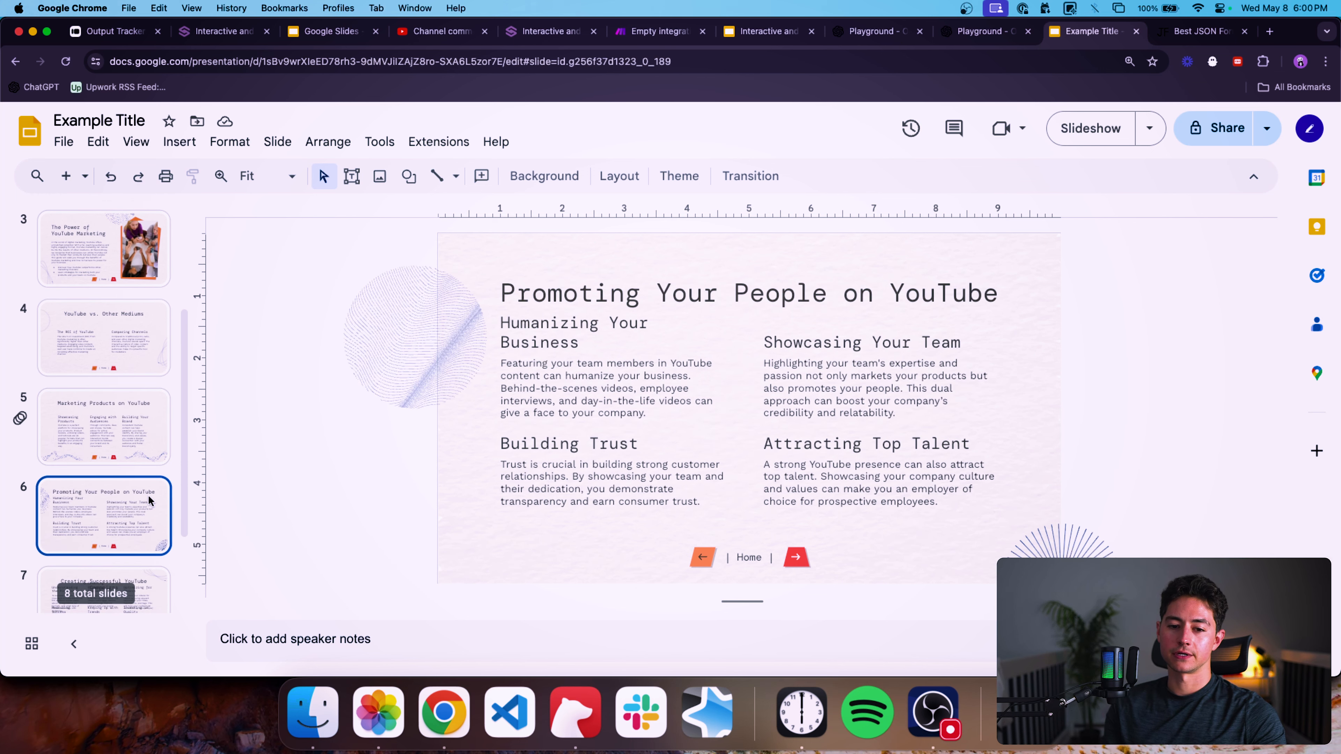
{"action": "scroll", "coordinate": [148, 495], "scroll_direction": "down", "scroll_amount": 1}
{"action": "scroll", "coordinate": [147, 495], "scroll_direction": "down", "scroll_amount": 2}
{"action": "left_click", "coordinate": [152, 483]}
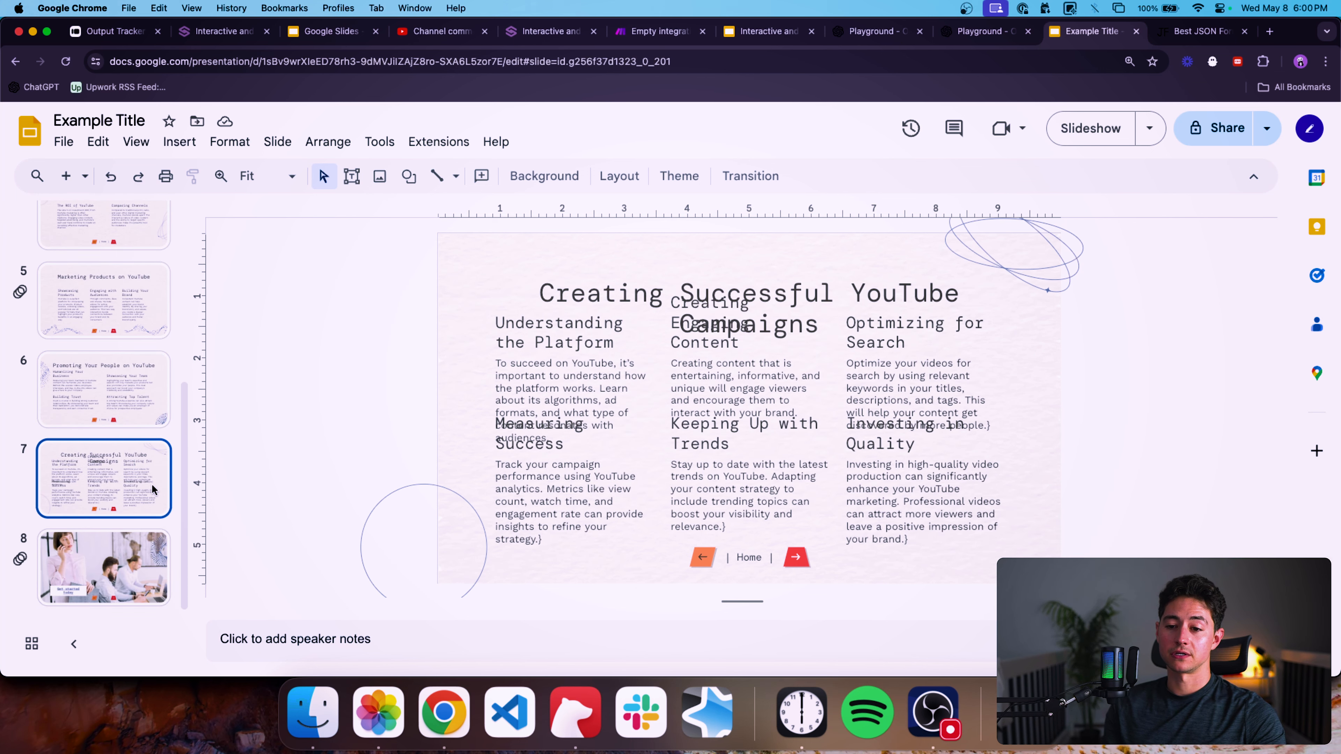
Widen the heading box on slide 7 so its title fits on one line.
{"action": "triple_click", "coordinate": [637, 296]}
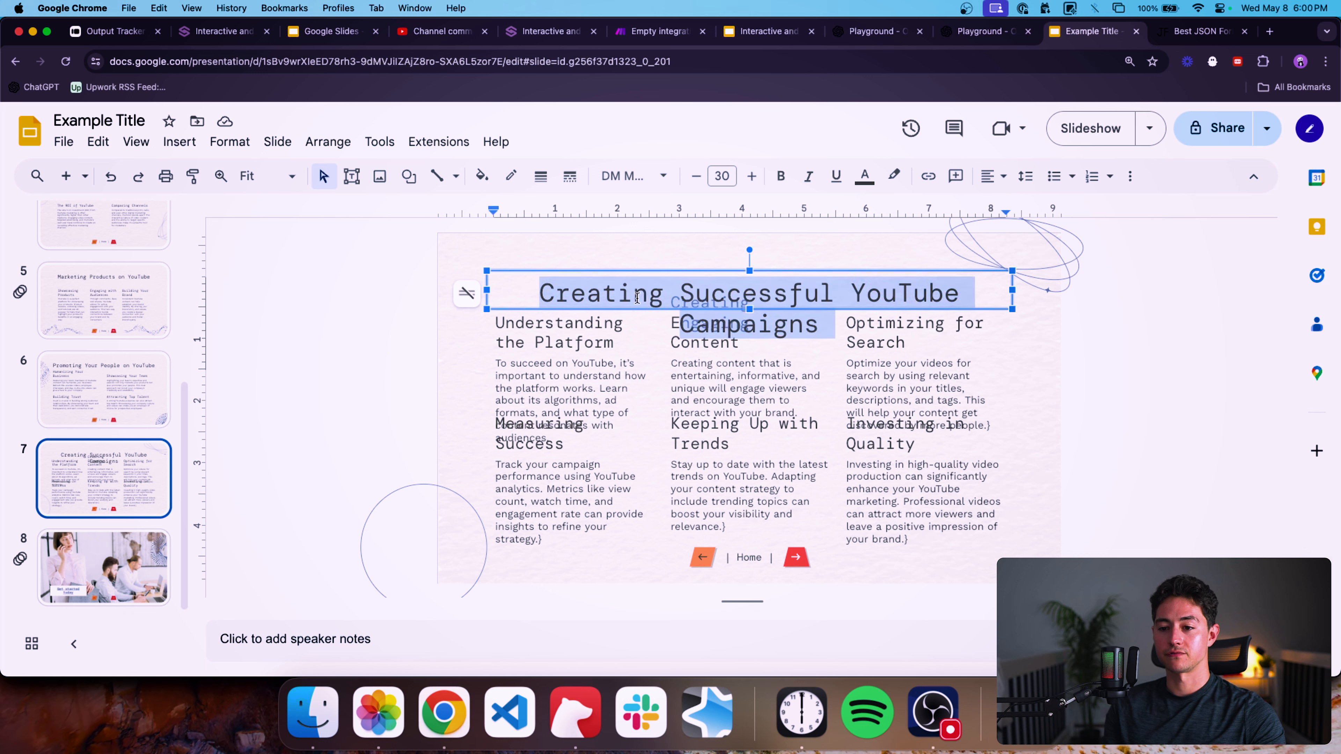
{"action": "left_click_drag", "start_coordinate": [485, 270], "coordinate": [465, 248]}
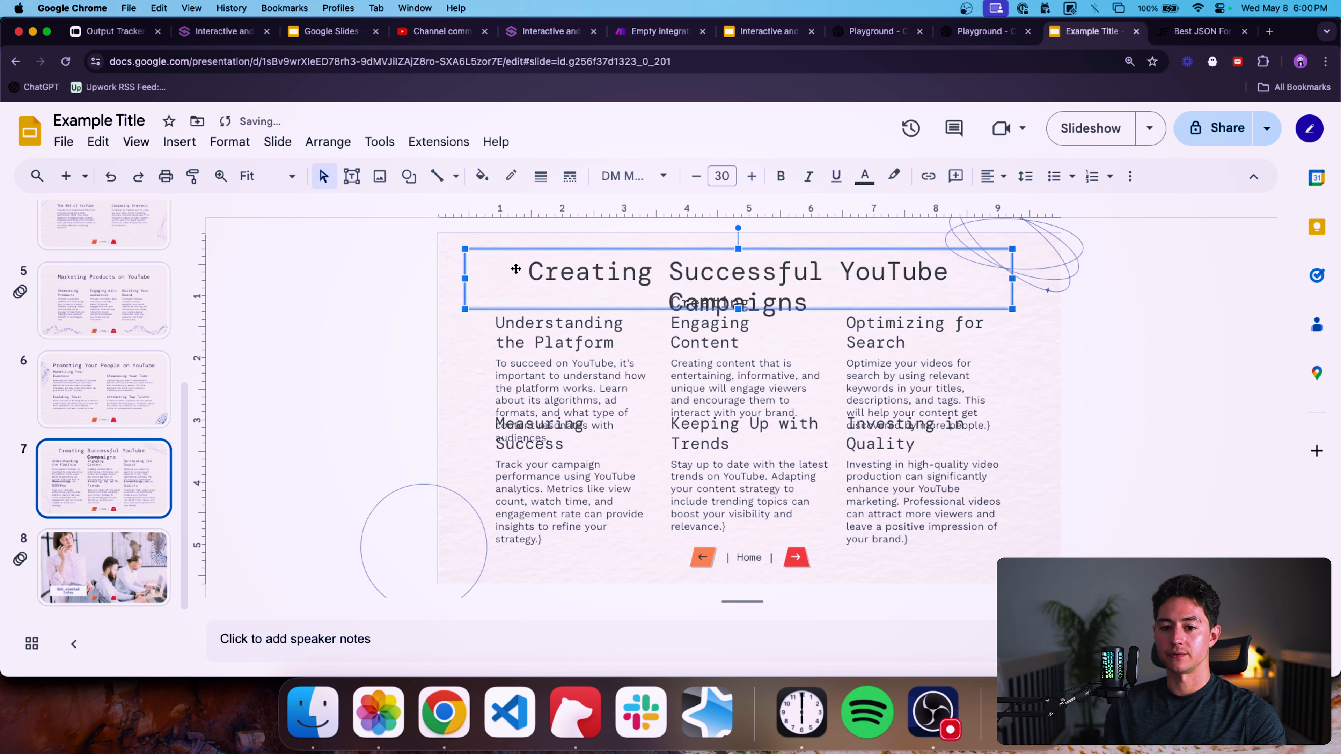
{"action": "left_click_drag", "start_coordinate": [1014, 278], "coordinate": [1059, 276]}
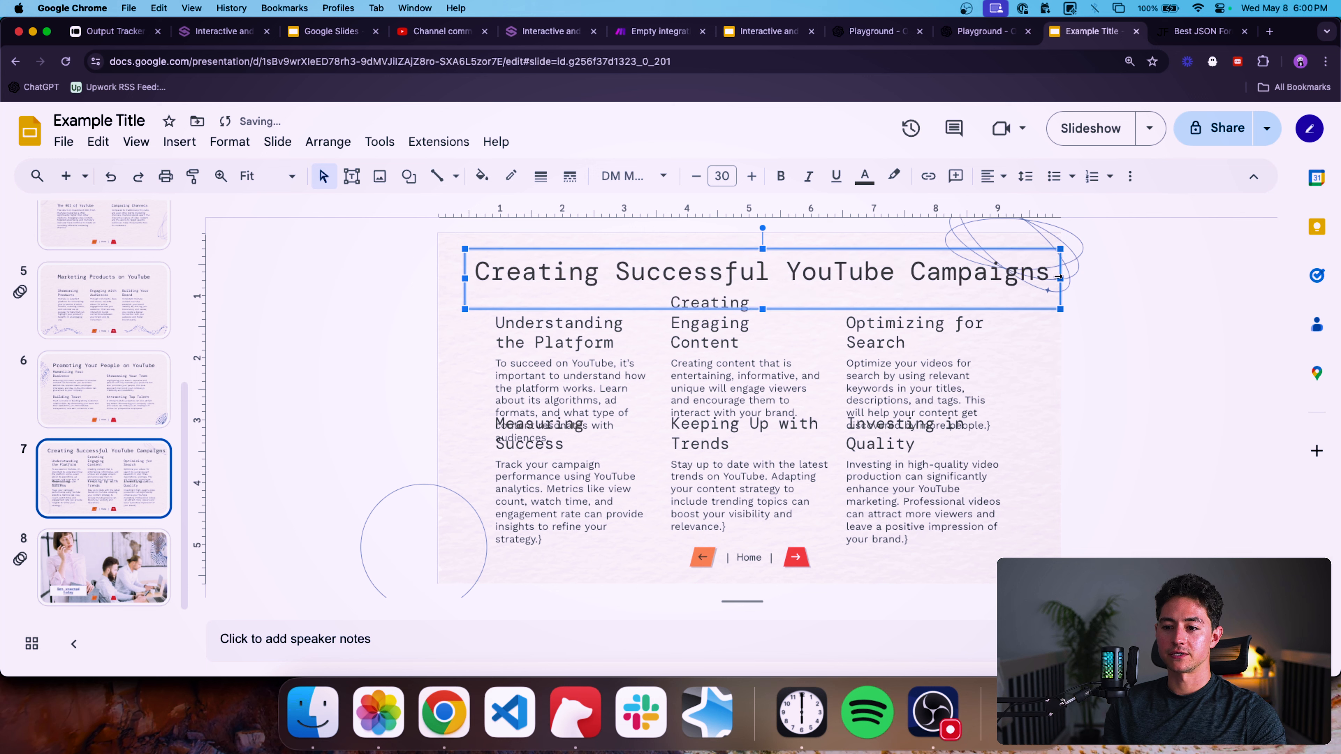
{"action": "left_click", "coordinate": [1115, 321]}
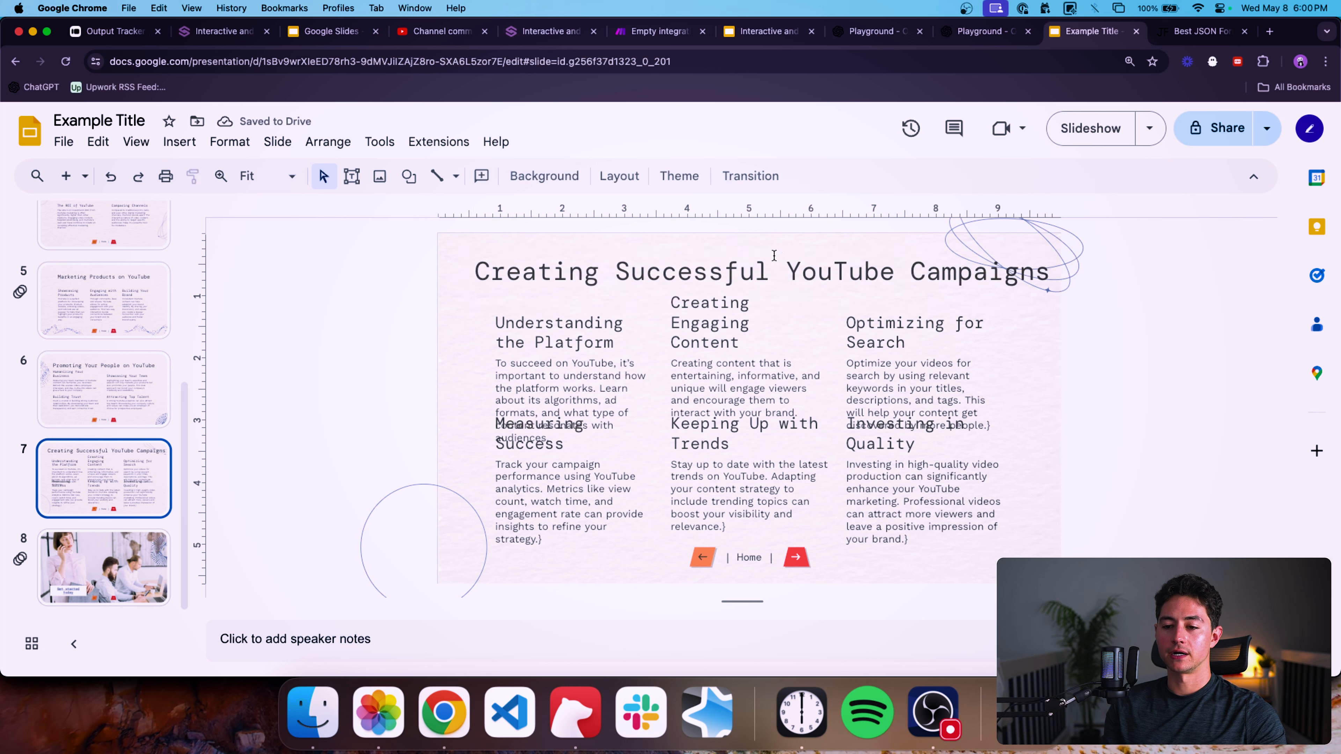
{"action": "left_click", "coordinate": [779, 269]}
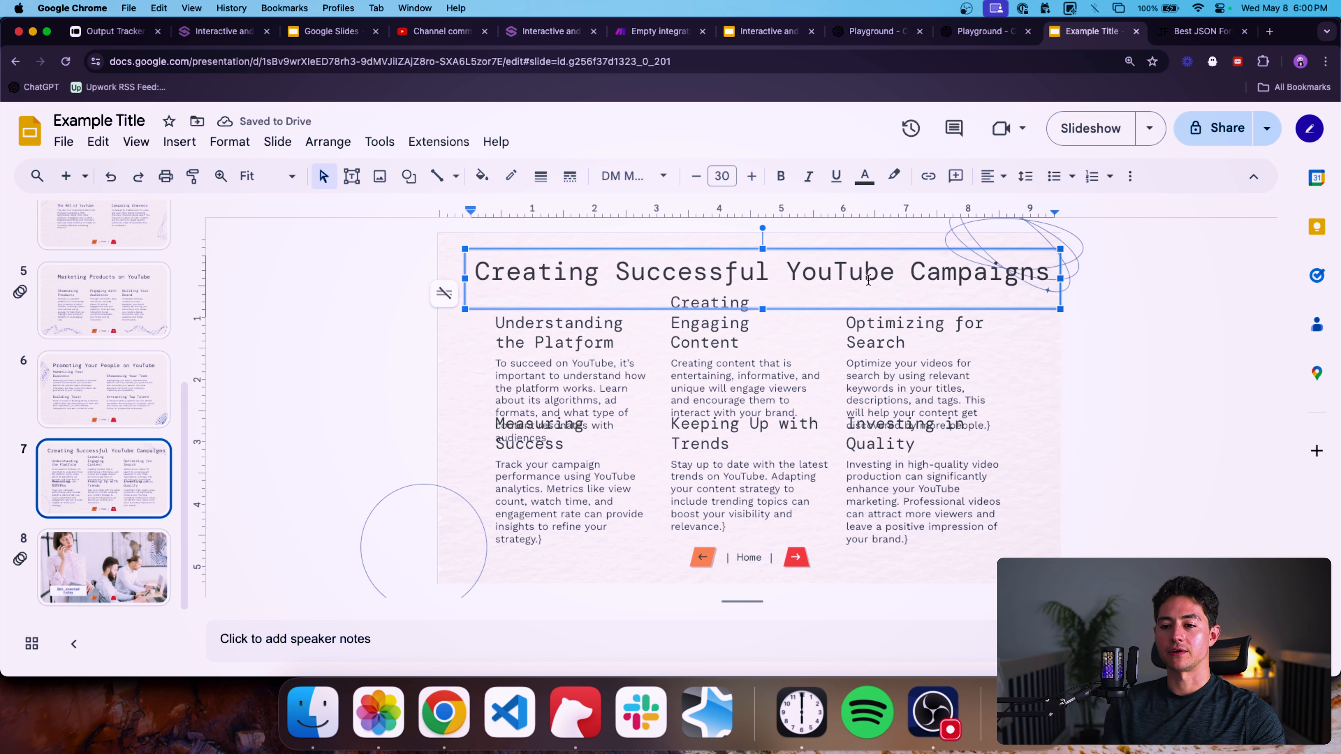
Examine the overlapping subheading boxes on slide 7 and switch back to the template presentation.
{"action": "left_click_drag", "start_coordinate": [892, 277], "coordinate": [473, 277]}
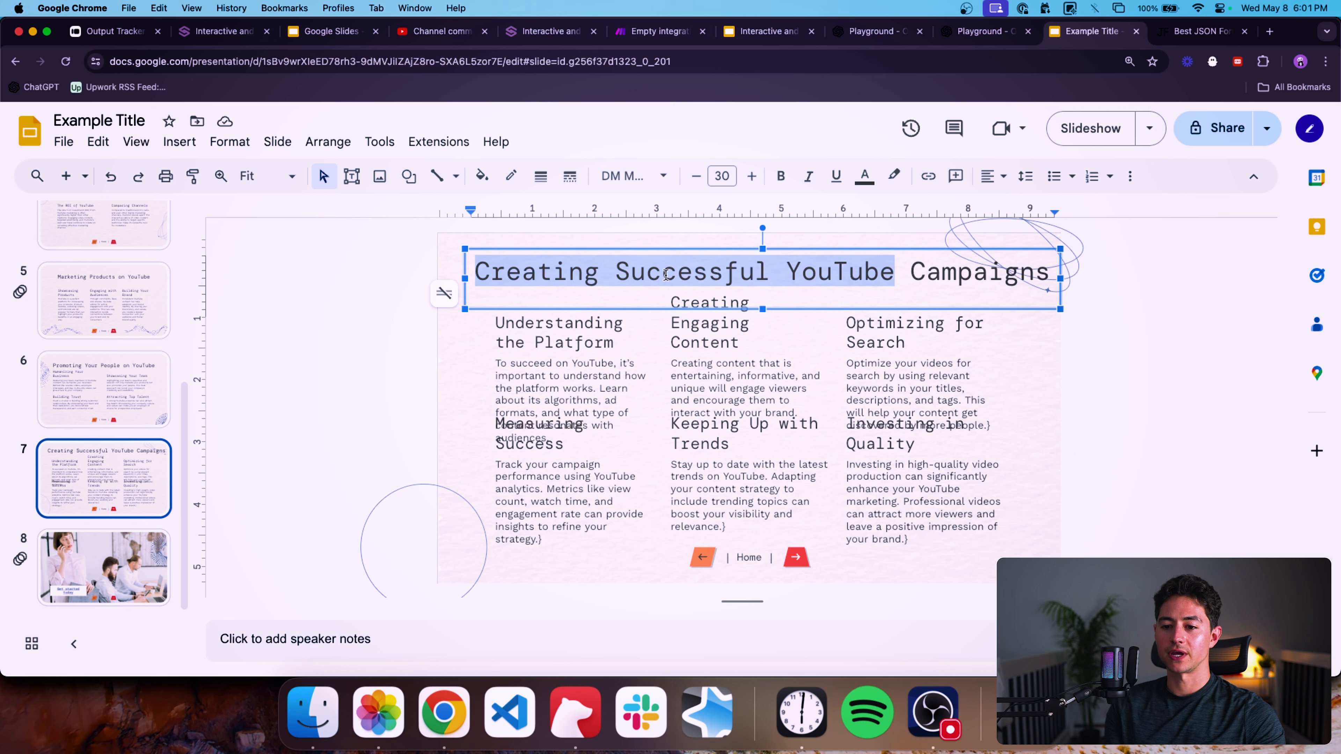
{"action": "left_click", "coordinate": [588, 308]}
{"action": "left_click", "coordinate": [391, 363]}
{"action": "double_click", "coordinate": [723, 329]}
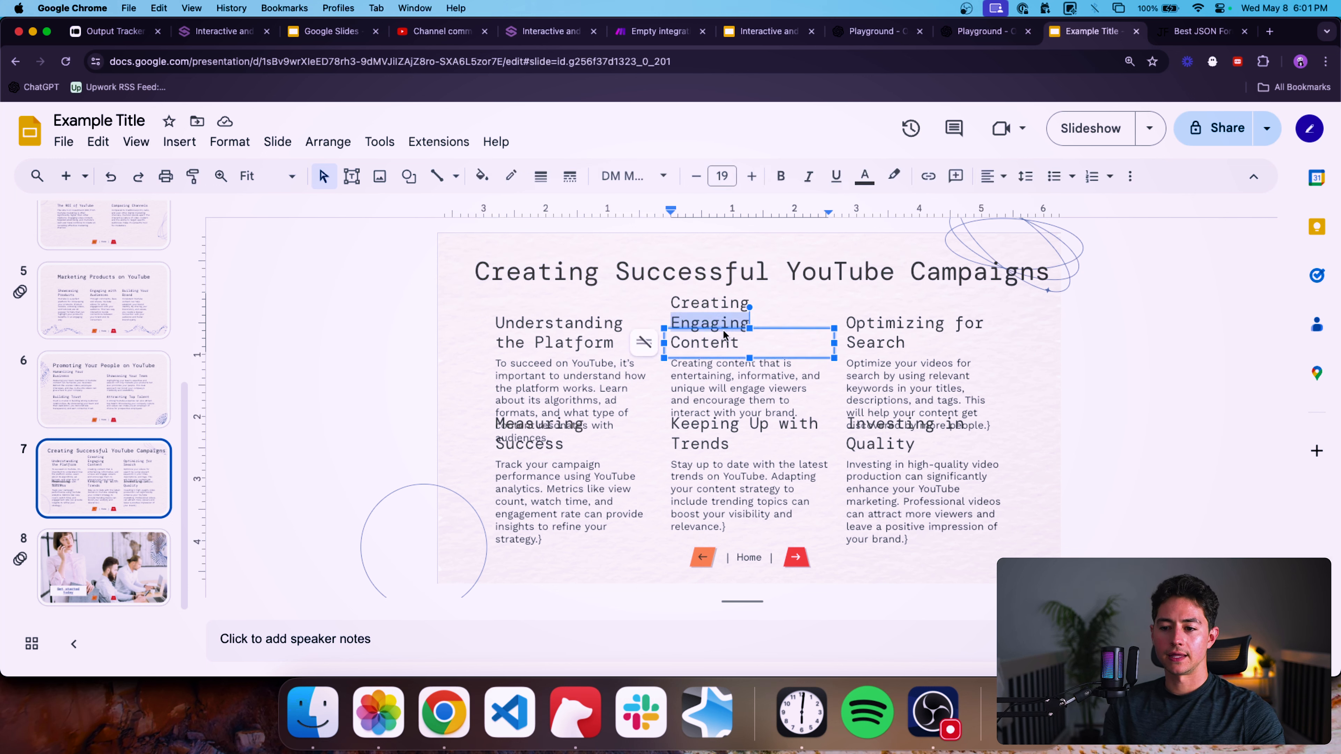
{"action": "left_click", "coordinate": [752, 422]}
{"action": "left_click", "coordinate": [863, 426]}
{"action": "double_click", "coordinate": [872, 325]}
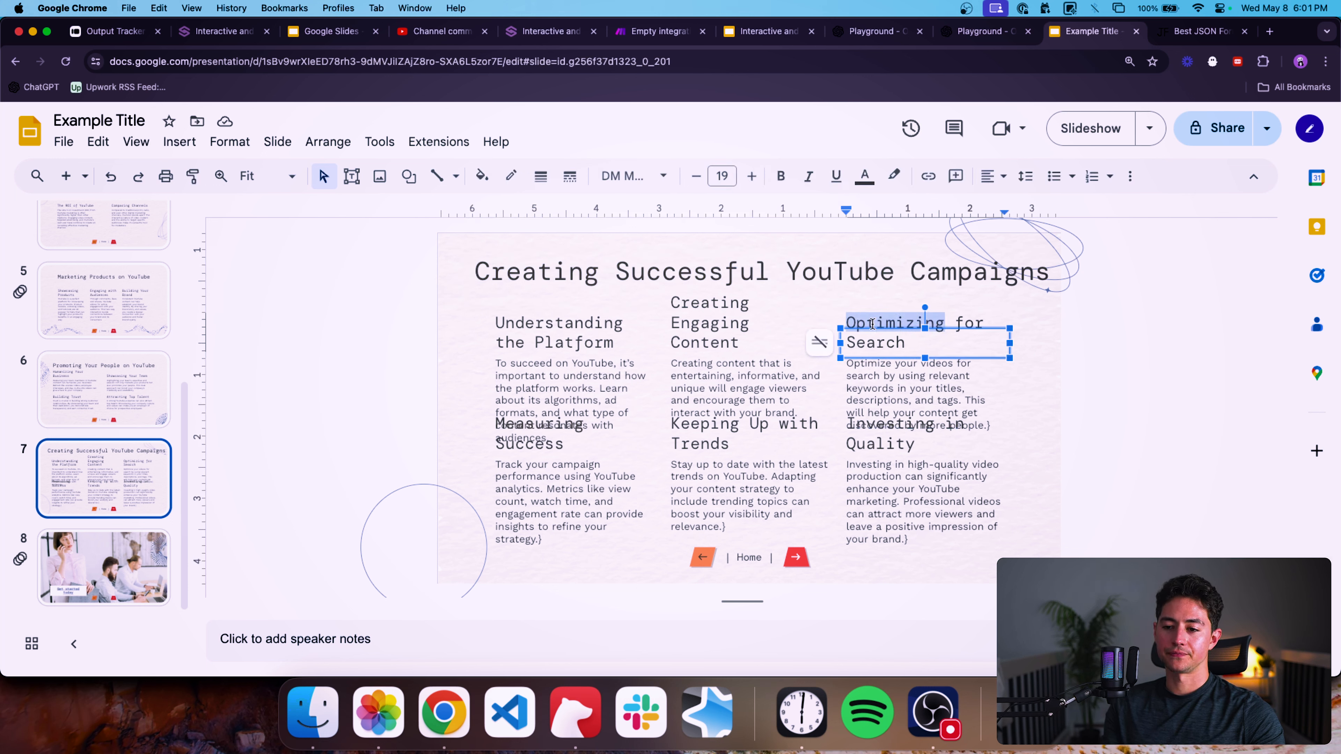
{"action": "left_click", "coordinate": [569, 450]}
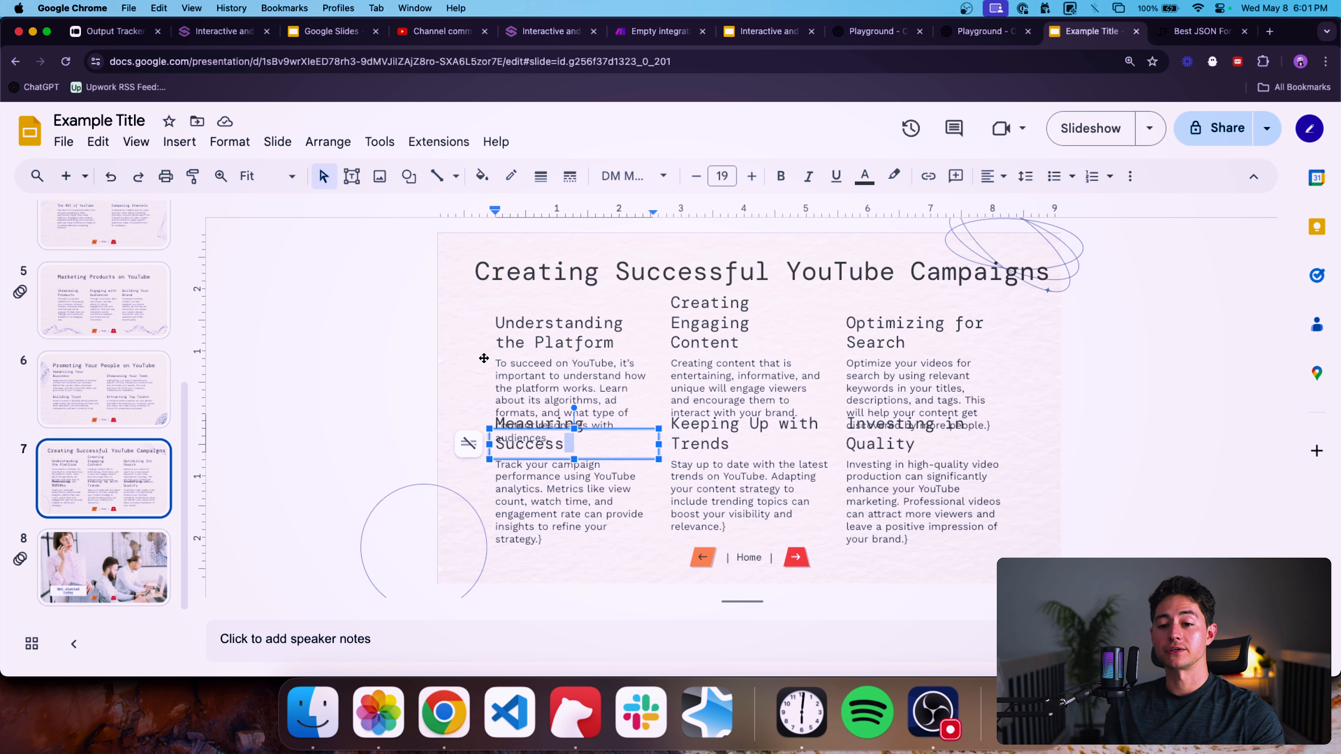
{"action": "left_click", "coordinate": [650, 329]}
{"action": "left_click", "coordinate": [392, 419]}
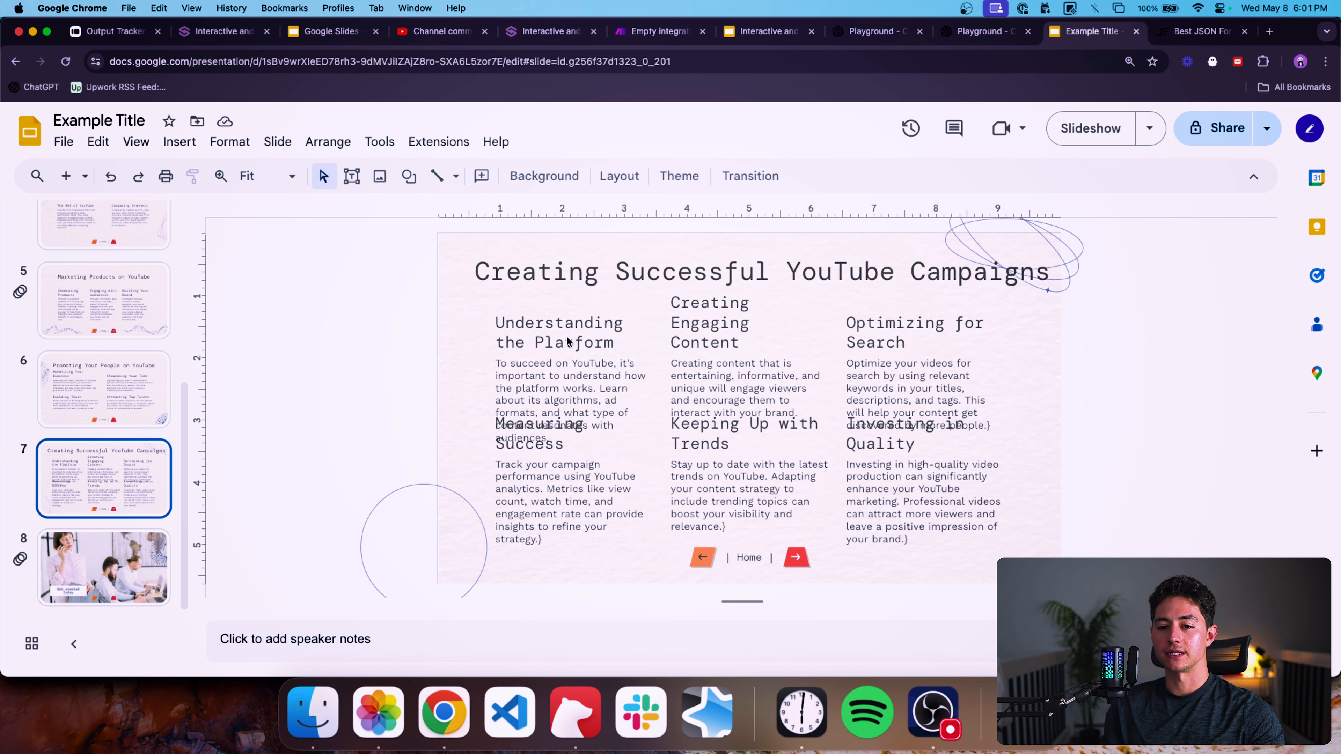
{"action": "left_click", "coordinate": [565, 331]}
{"action": "left_click", "coordinate": [382, 340]}
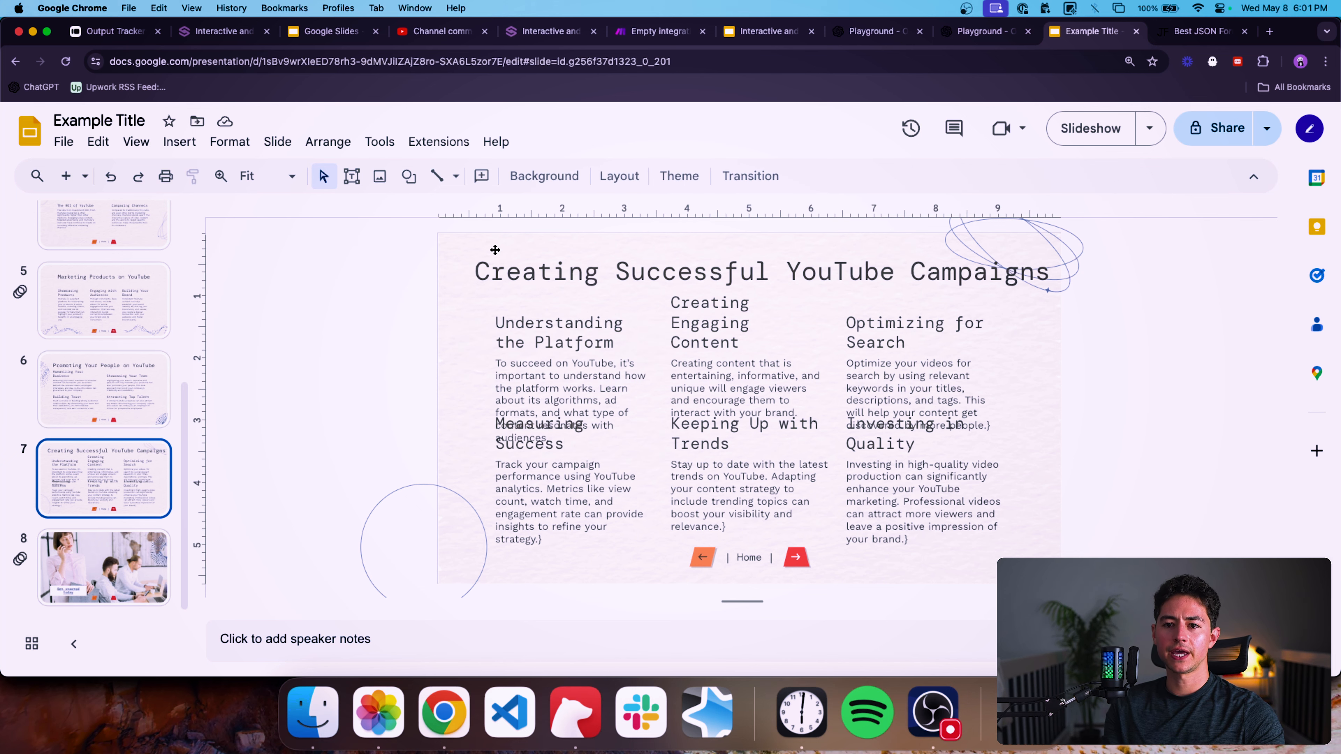
{"action": "left_click", "coordinate": [757, 39]}
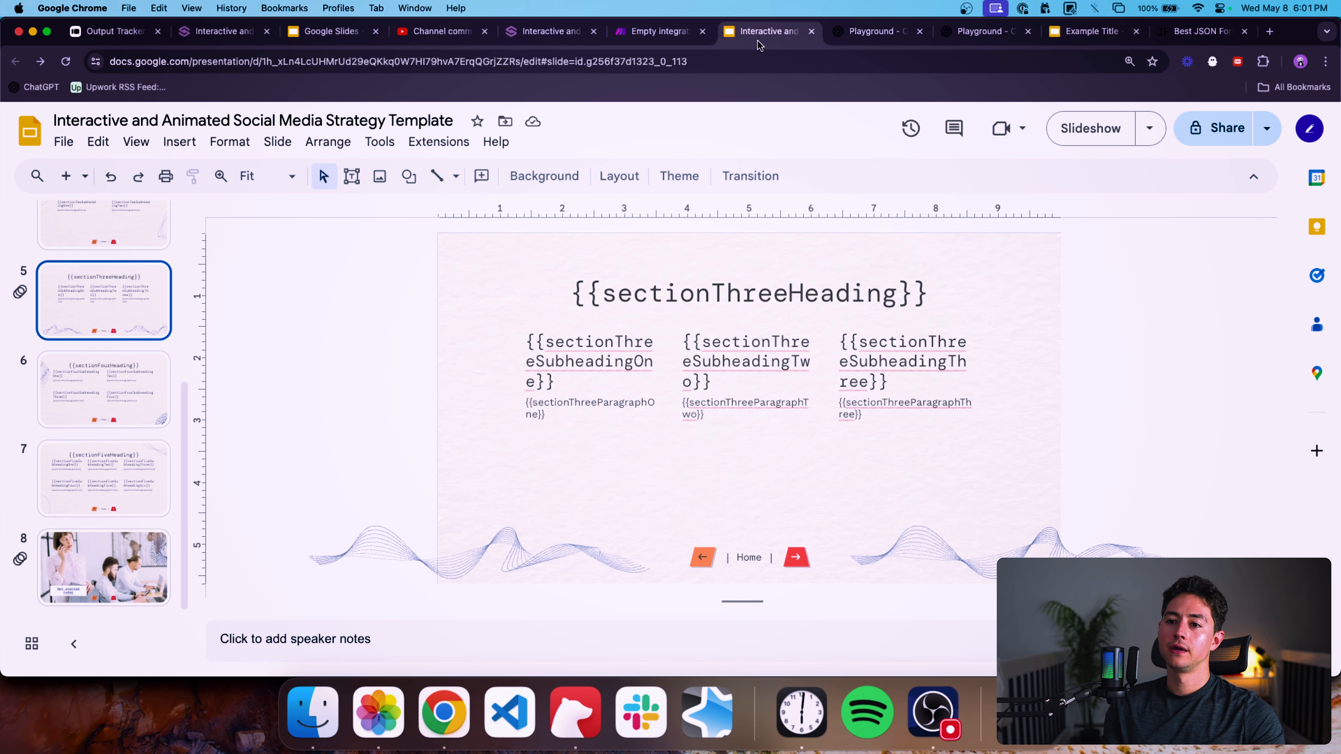
Stretch the template's slide 7 heading box wider on both its left and right sides.
{"action": "left_click", "coordinate": [103, 443]}
{"action": "left_click", "coordinate": [666, 275]}
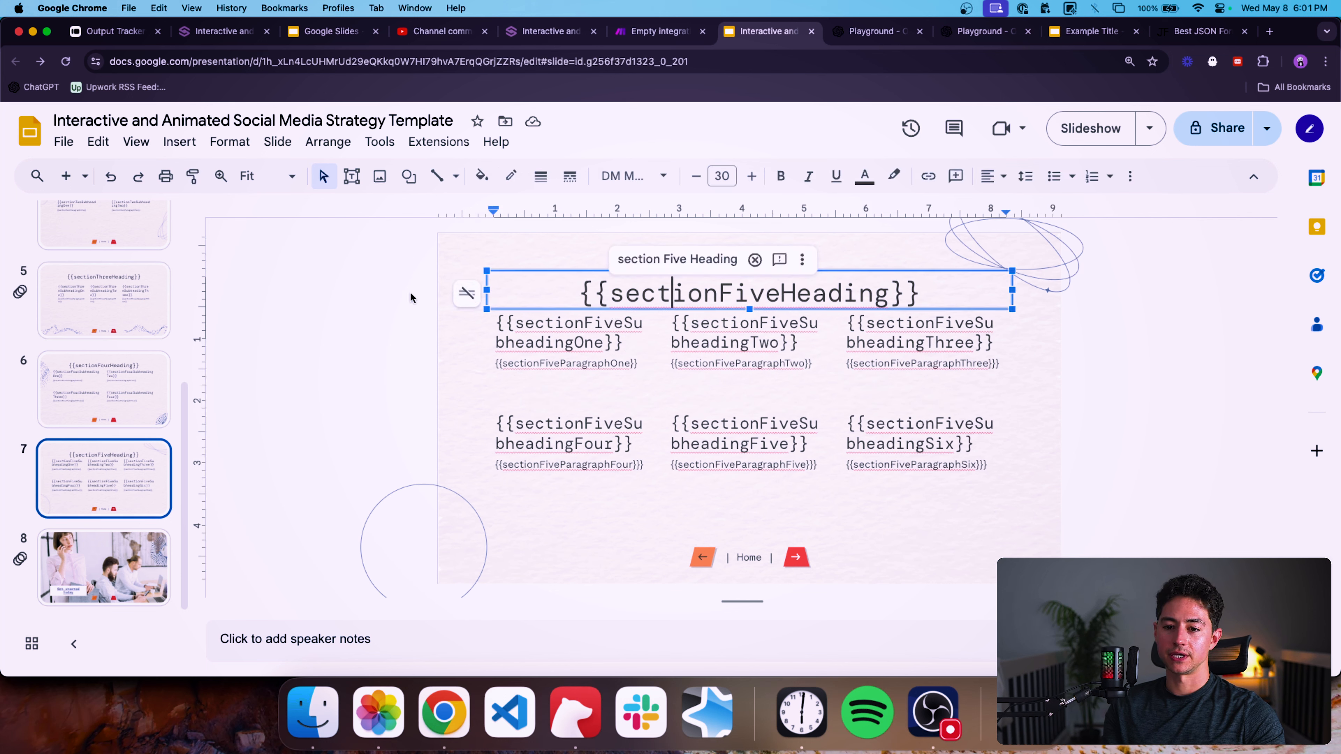
{"action": "left_click", "coordinate": [409, 299]}
{"action": "left_click_drag", "start_coordinate": [520, 296], "coordinate": [457, 267]}
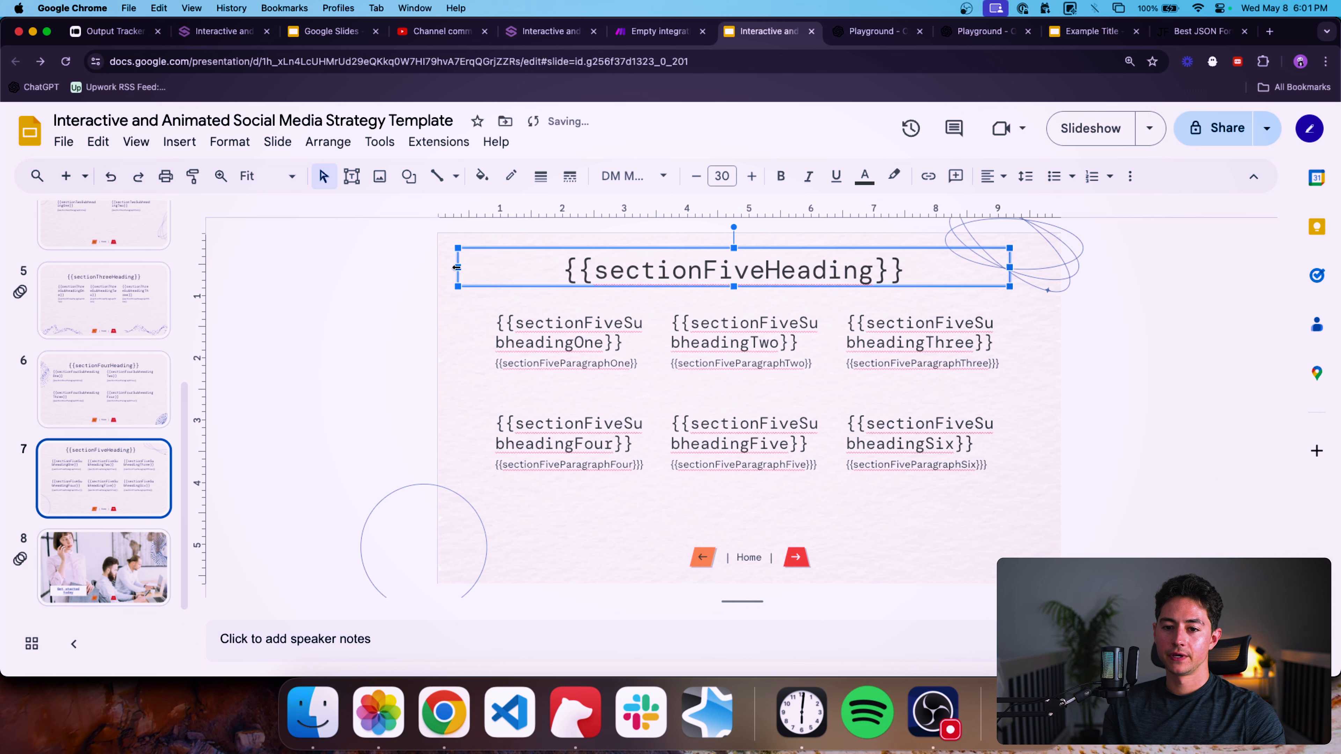
{"action": "left_click_drag", "start_coordinate": [1010, 267], "coordinate": [1044, 267]}
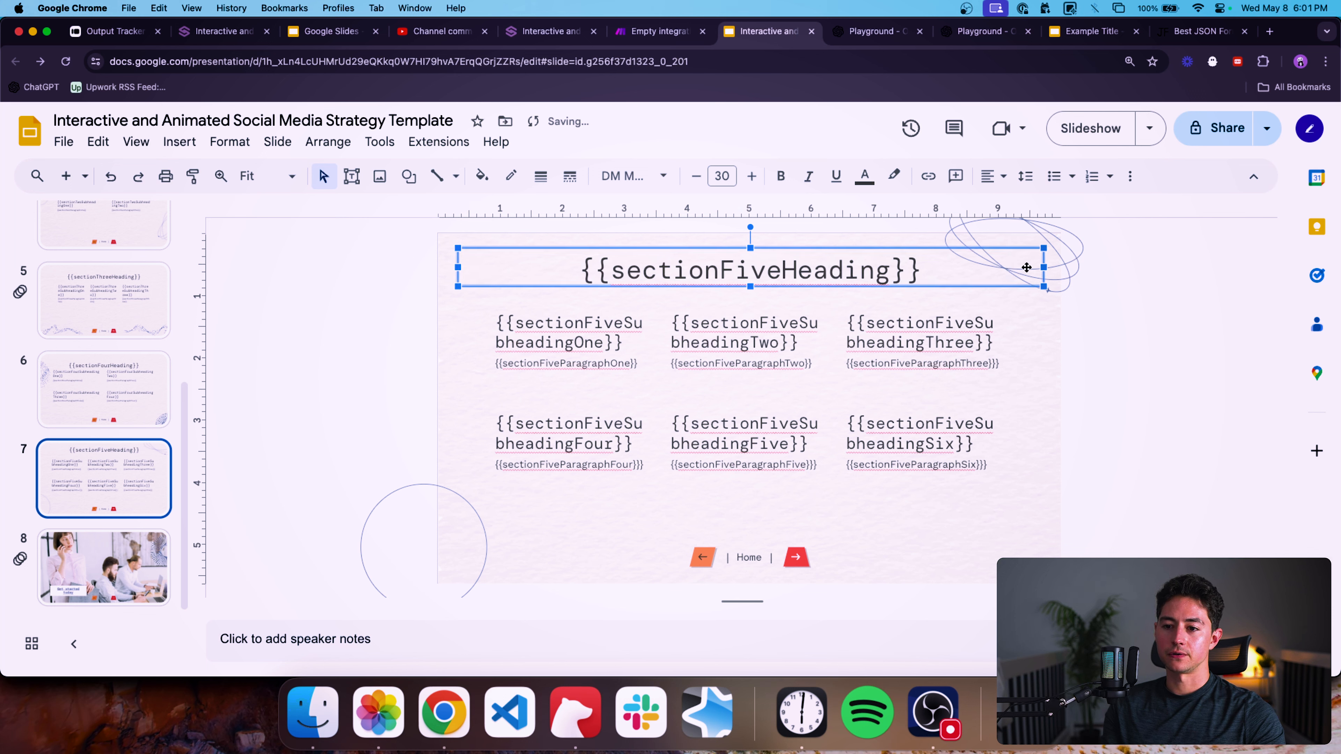
Set the slide 7 heading text to font size 28.
{"action": "left_click", "coordinate": [924, 270]}
{"action": "key", "text": "cmd+a"}
{"action": "left_click", "coordinate": [722, 176]}
{"action": "type", "text": "28"}
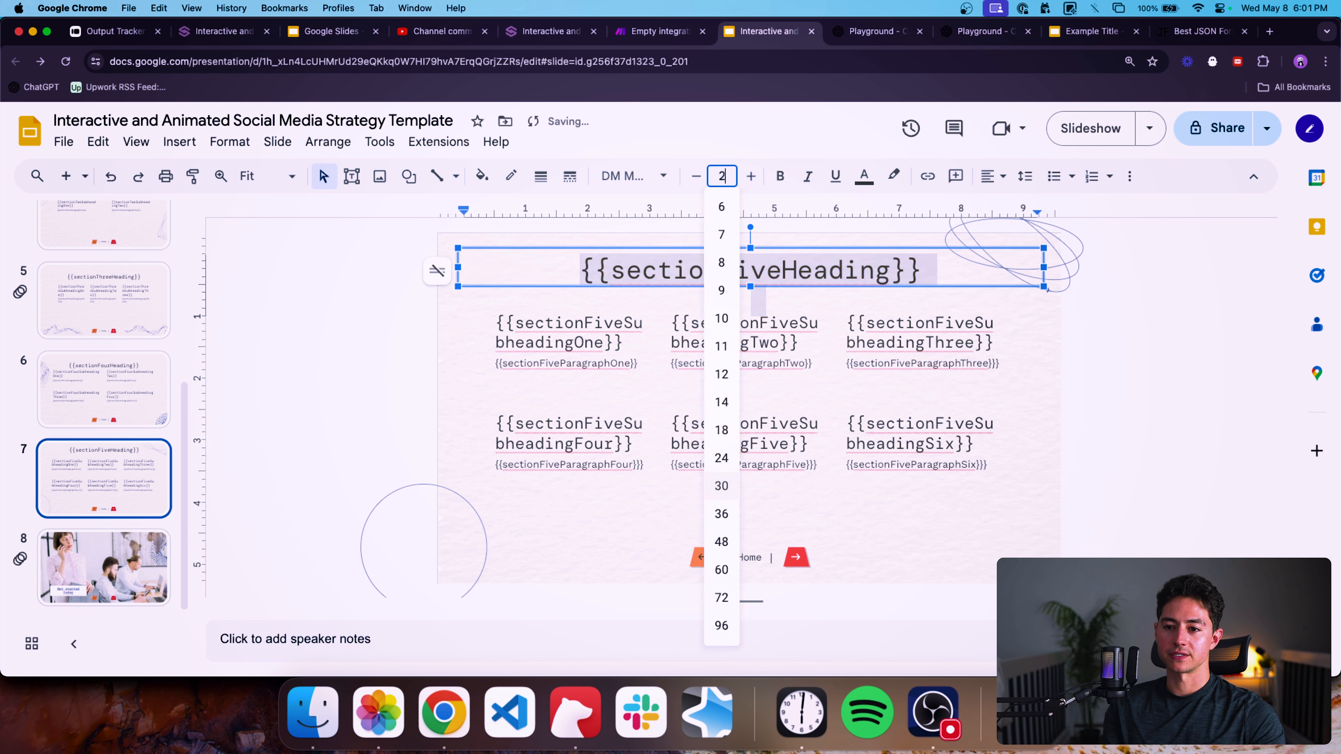
{"action": "key", "text": "Return"}
Examine the subheading and paragraph text boxes in both rows of slide 7.
{"action": "left_click", "coordinate": [324, 323]}
{"action": "left_click", "coordinate": [543, 351]}
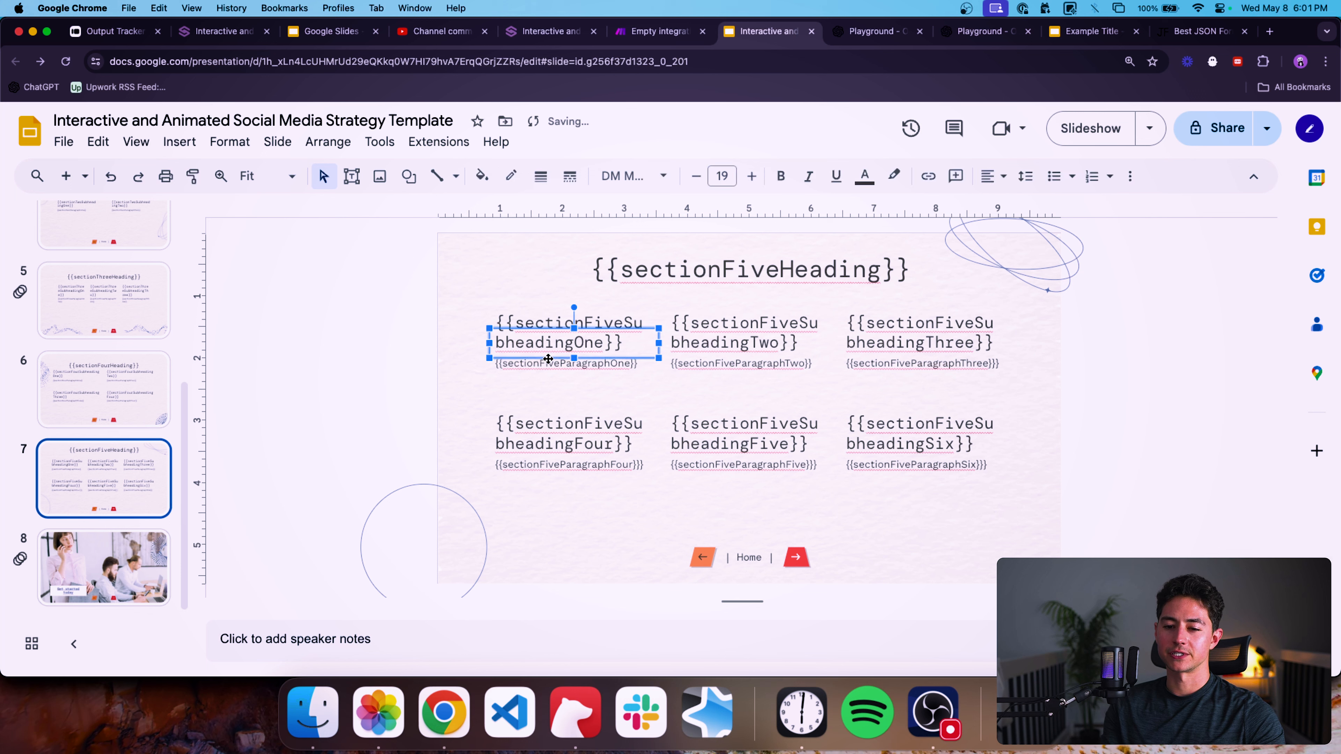
{"action": "left_click", "coordinate": [531, 323]}
{"action": "left_click", "coordinate": [351, 323]}
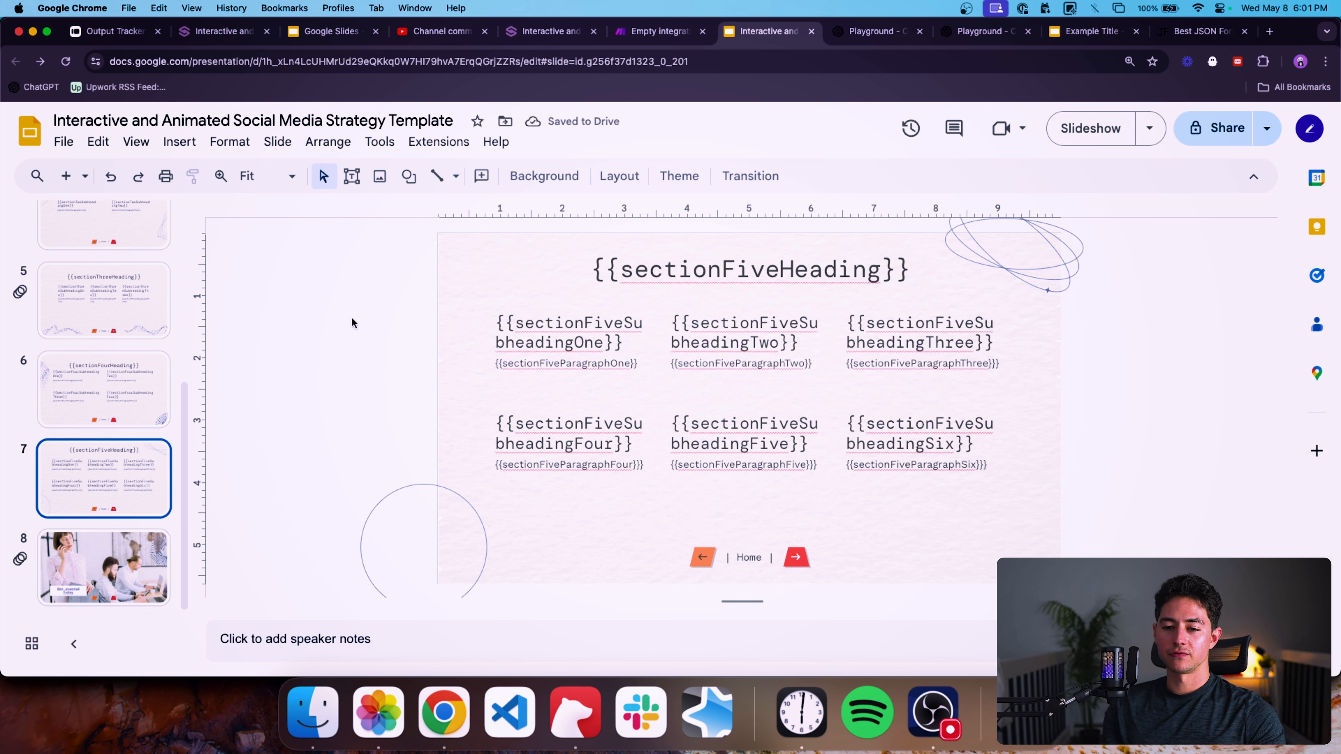
{"action": "left_click", "coordinate": [506, 328]}
{"action": "left_click", "coordinate": [410, 376]}
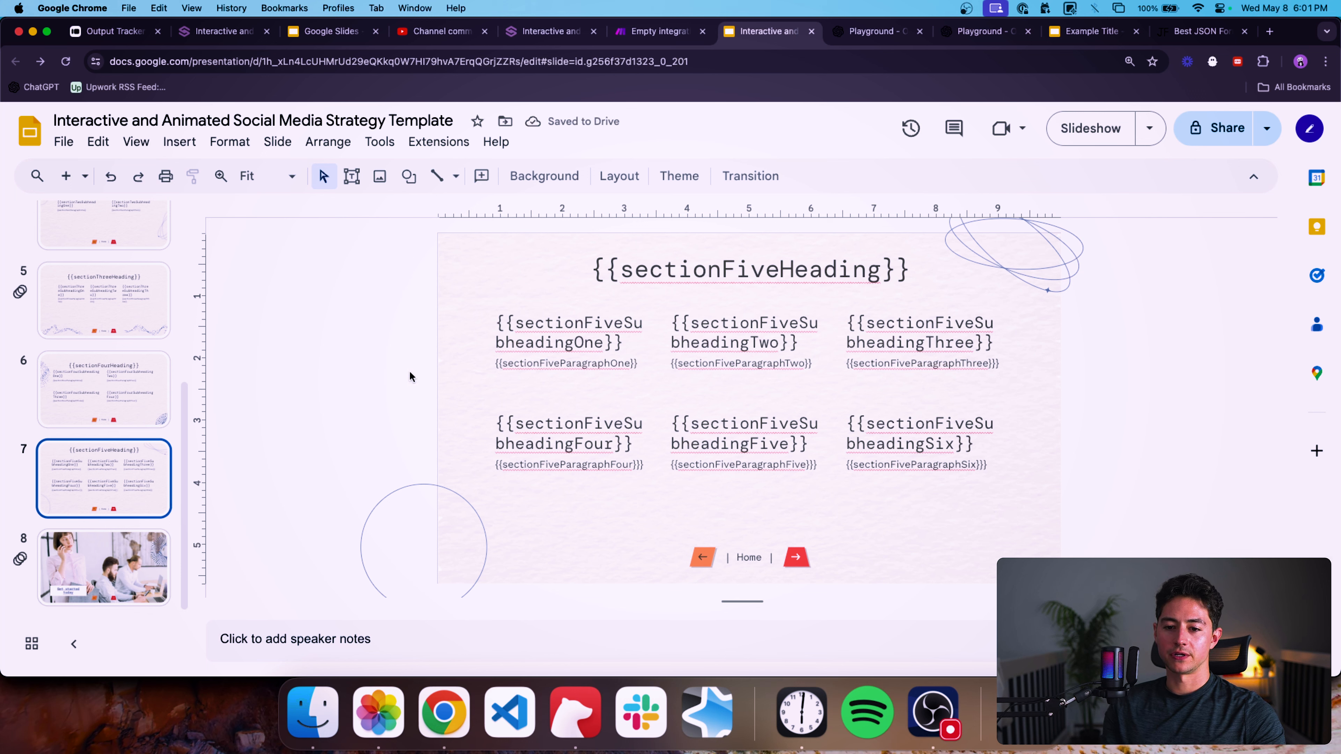
{"action": "left_click", "coordinate": [564, 465]}
{"action": "left_click", "coordinate": [341, 474]}
{"action": "left_click", "coordinate": [494, 477]}
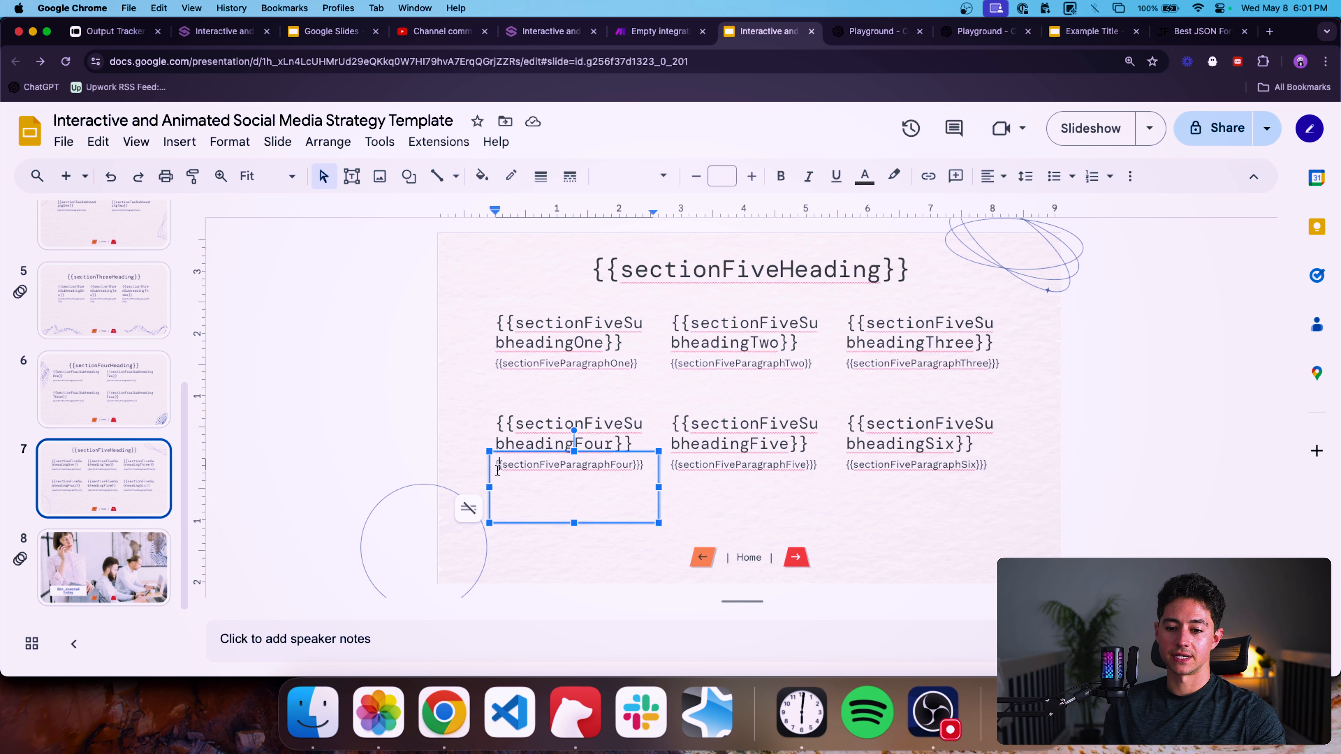
Select the three lower-row paragraph boxes on slide 7 and move them slightly down.
{"action": "left_click_drag", "start_coordinate": [490, 466], "coordinate": [489, 490]}
{"action": "left_click", "coordinate": [697, 462], "text": "shift"}
{"action": "left_click", "coordinate": [878, 469], "text": "shift"}
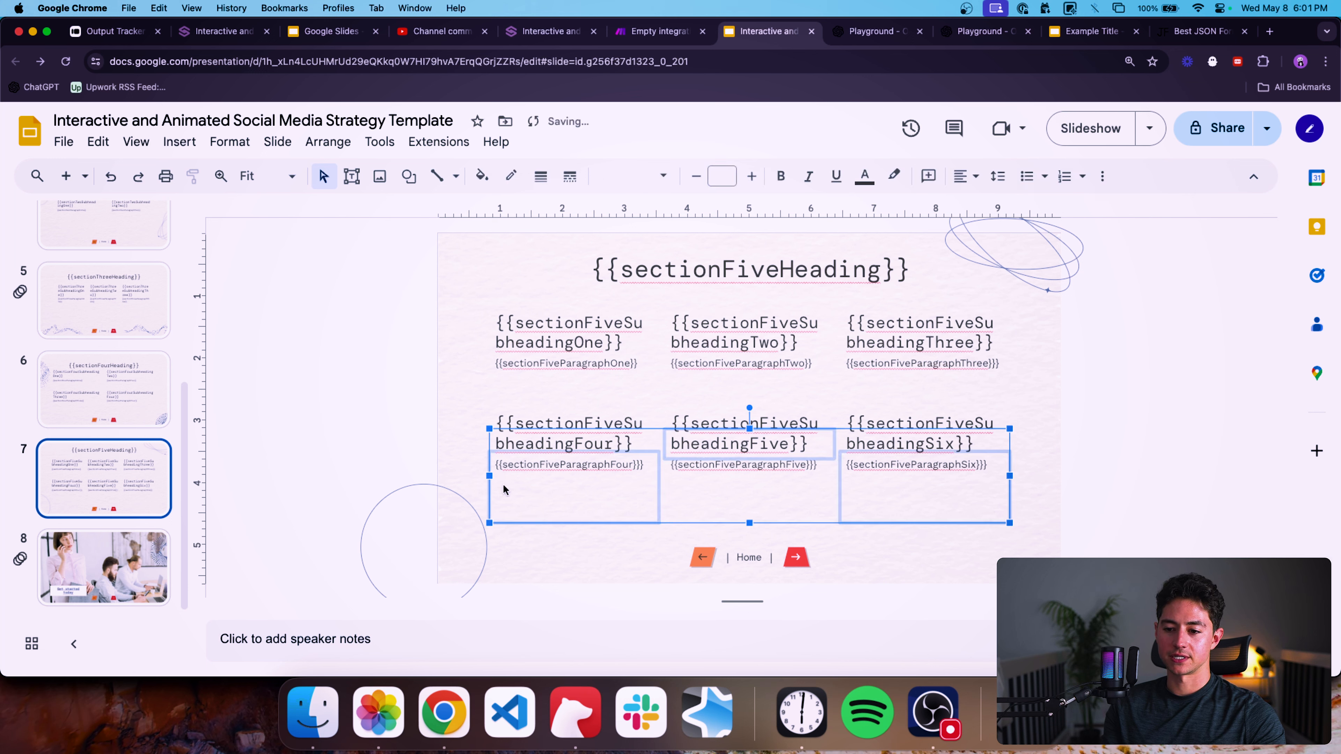
{"action": "left_click", "coordinate": [488, 463]}
{"action": "left_click", "coordinate": [742, 472], "text": "shift"}
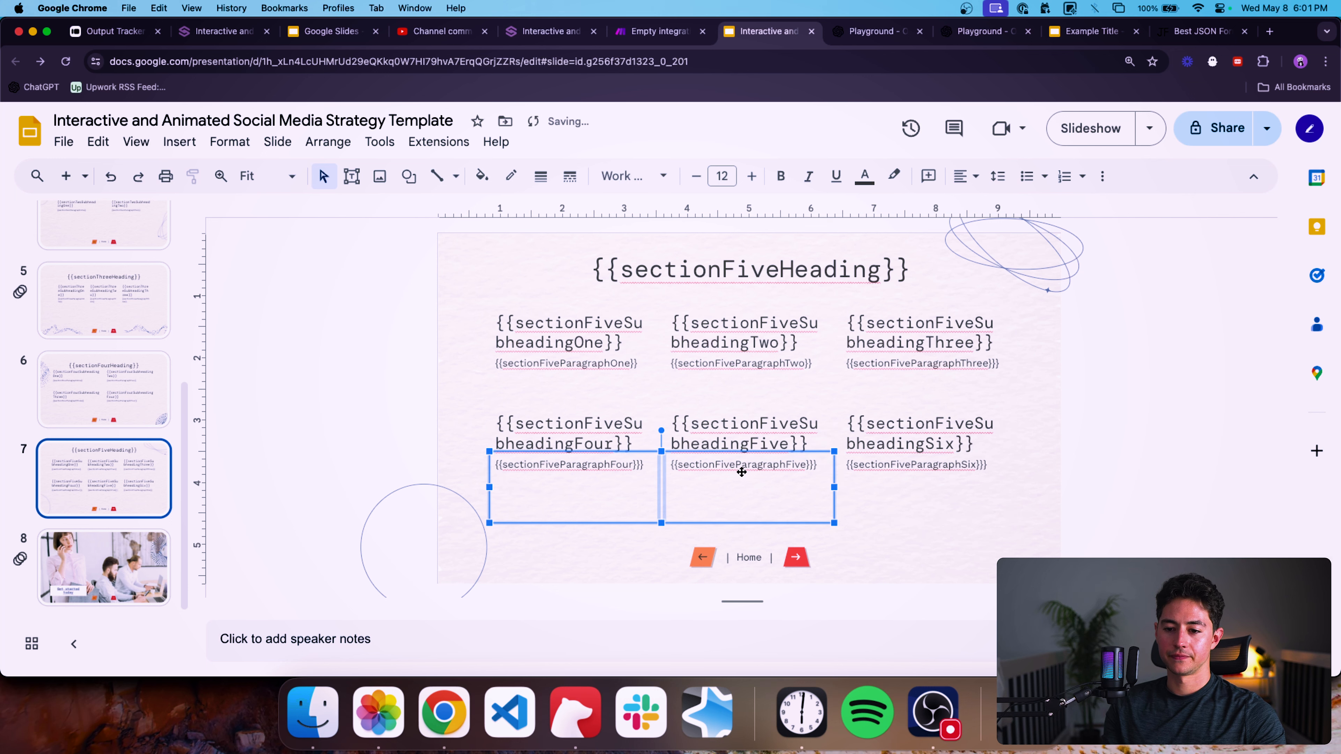
{"action": "left_click", "coordinate": [877, 474], "text": "shift"}
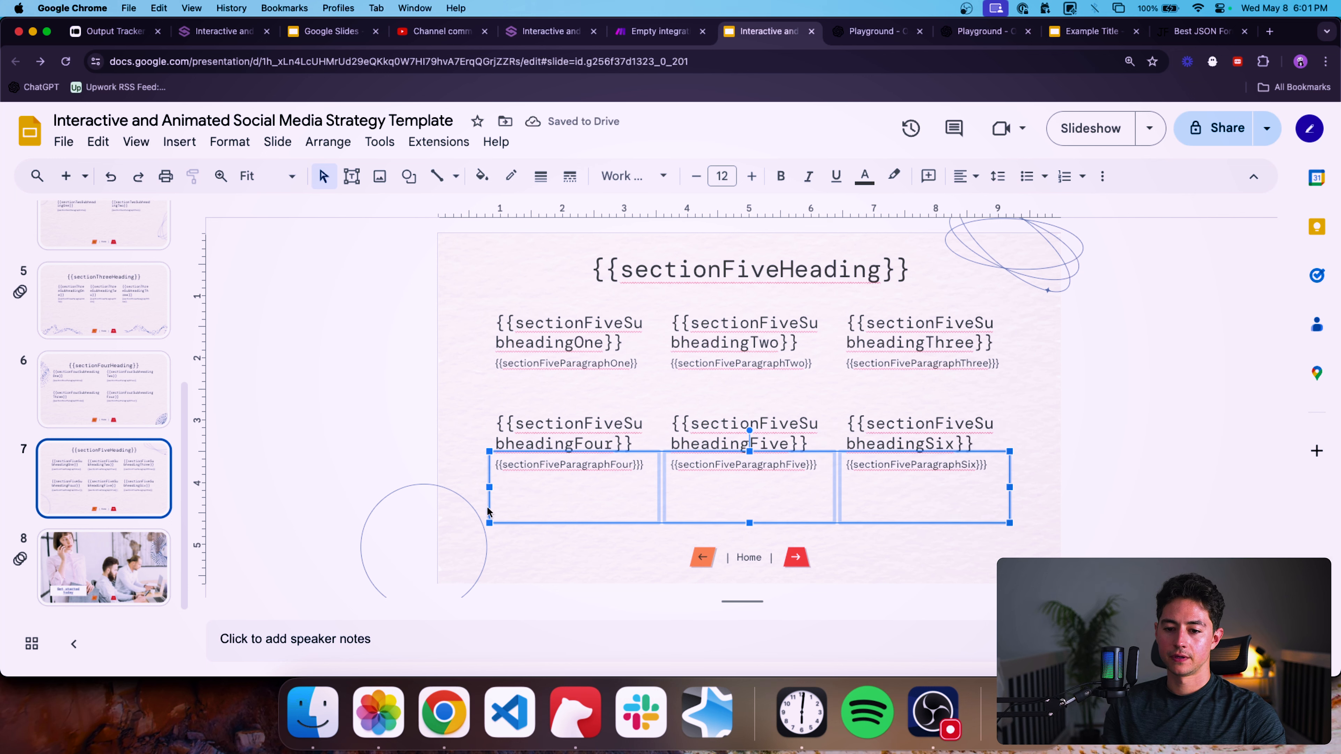
{"action": "left_click_drag", "start_coordinate": [488, 512], "coordinate": [487, 515]}
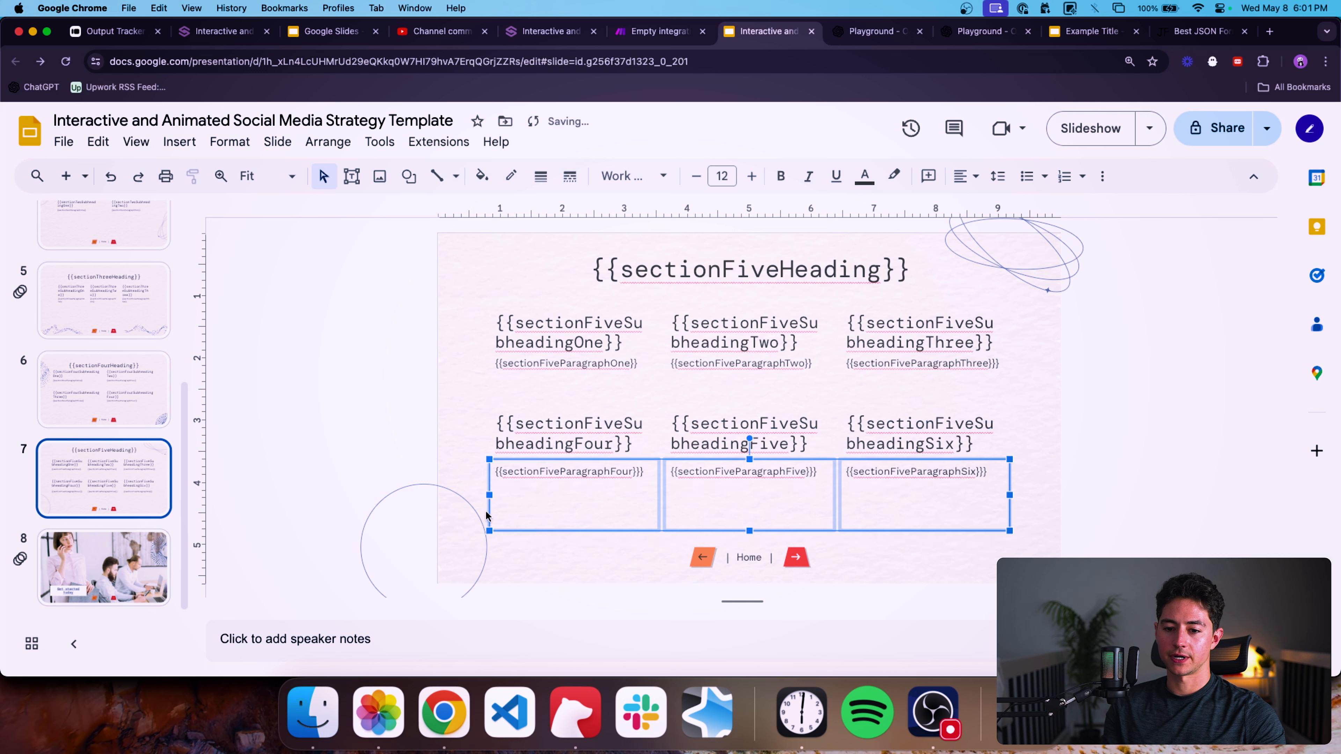
Select the three lower-row subheading boxes on slide 7 and move them slightly up.
{"action": "left_click", "coordinate": [427, 457]}
{"action": "left_click_drag", "start_coordinate": [416, 430], "coordinate": [997, 415]}
{"action": "left_click", "coordinate": [1072, 448]}
{"action": "left_click_drag", "start_coordinate": [1066, 440], "coordinate": [584, 460]}
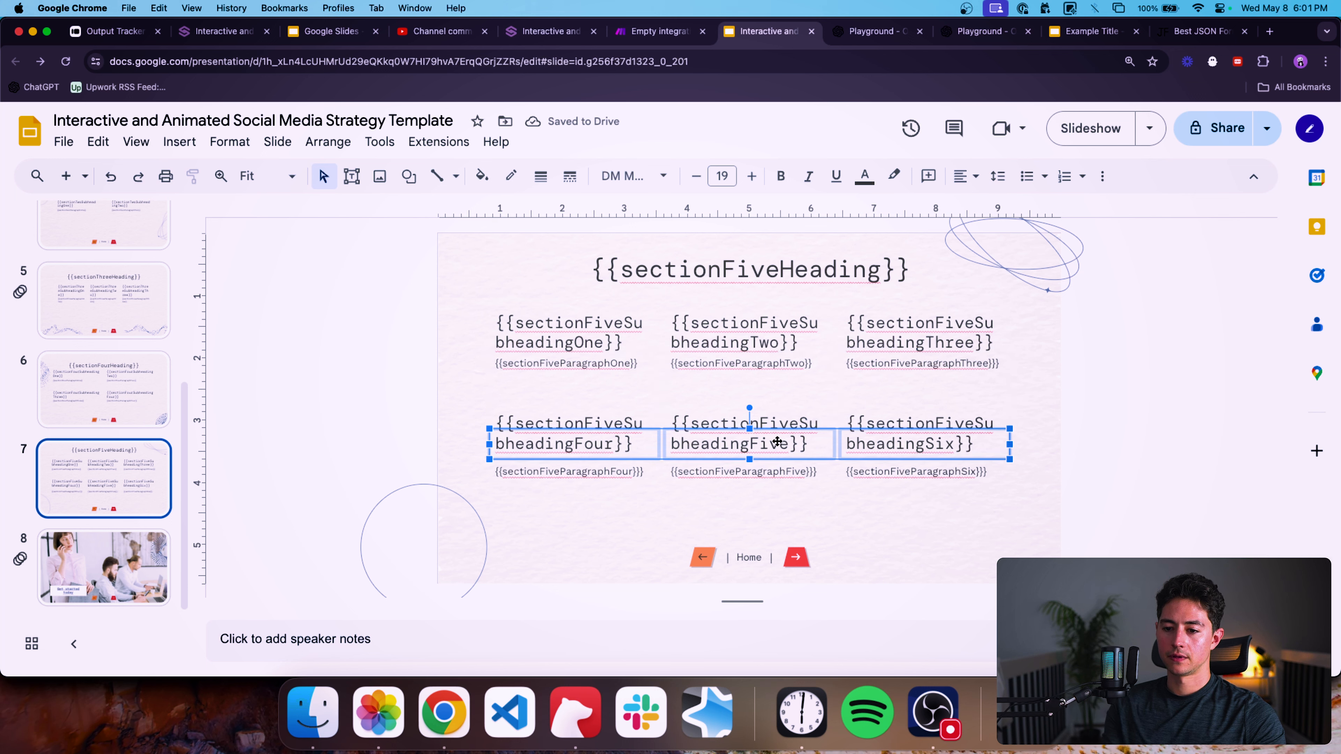
{"action": "left_click_drag", "start_coordinate": [777, 442], "coordinate": [777, 434]}
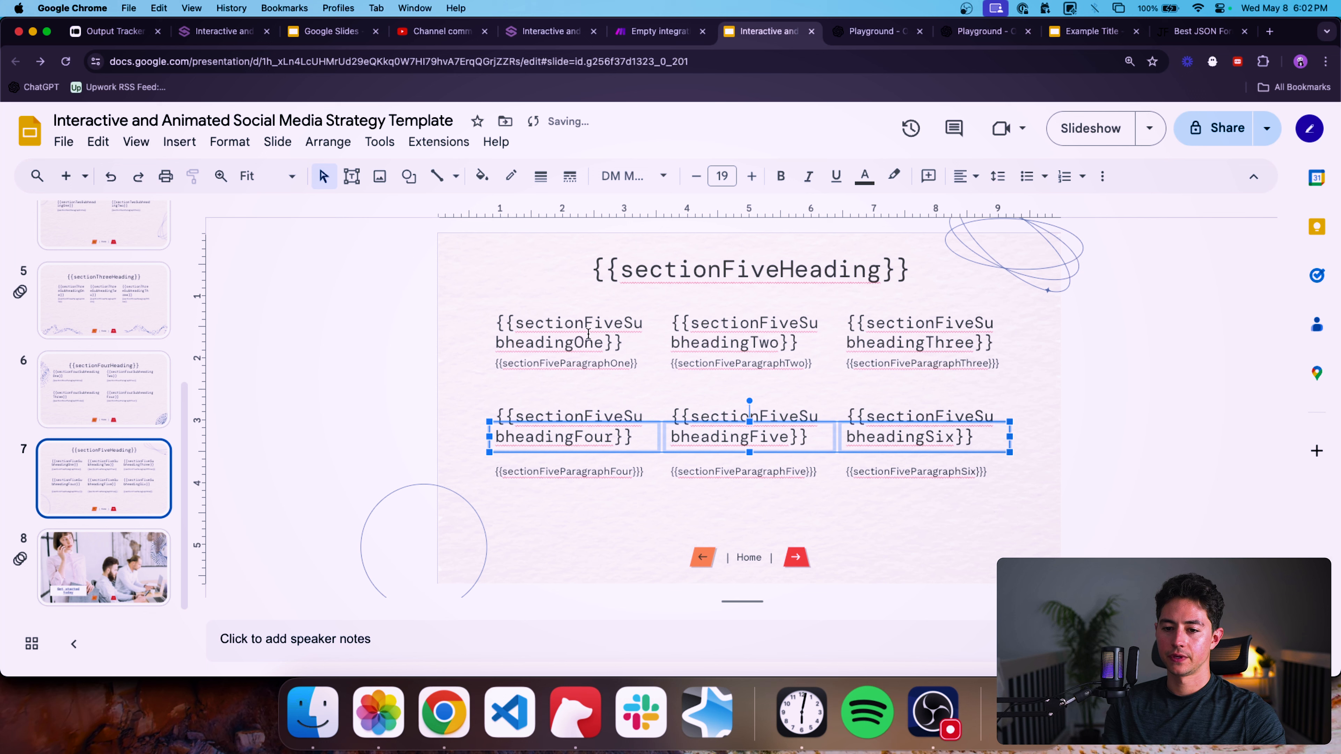
Move the upper-row subheadings and paragraphs on slide 7 slightly up.
{"action": "left_click", "coordinate": [391, 365]}
{"action": "left_click_drag", "start_coordinate": [456, 375], "coordinate": [586, 338]}
{"action": "left_click", "coordinate": [1064, 343]}
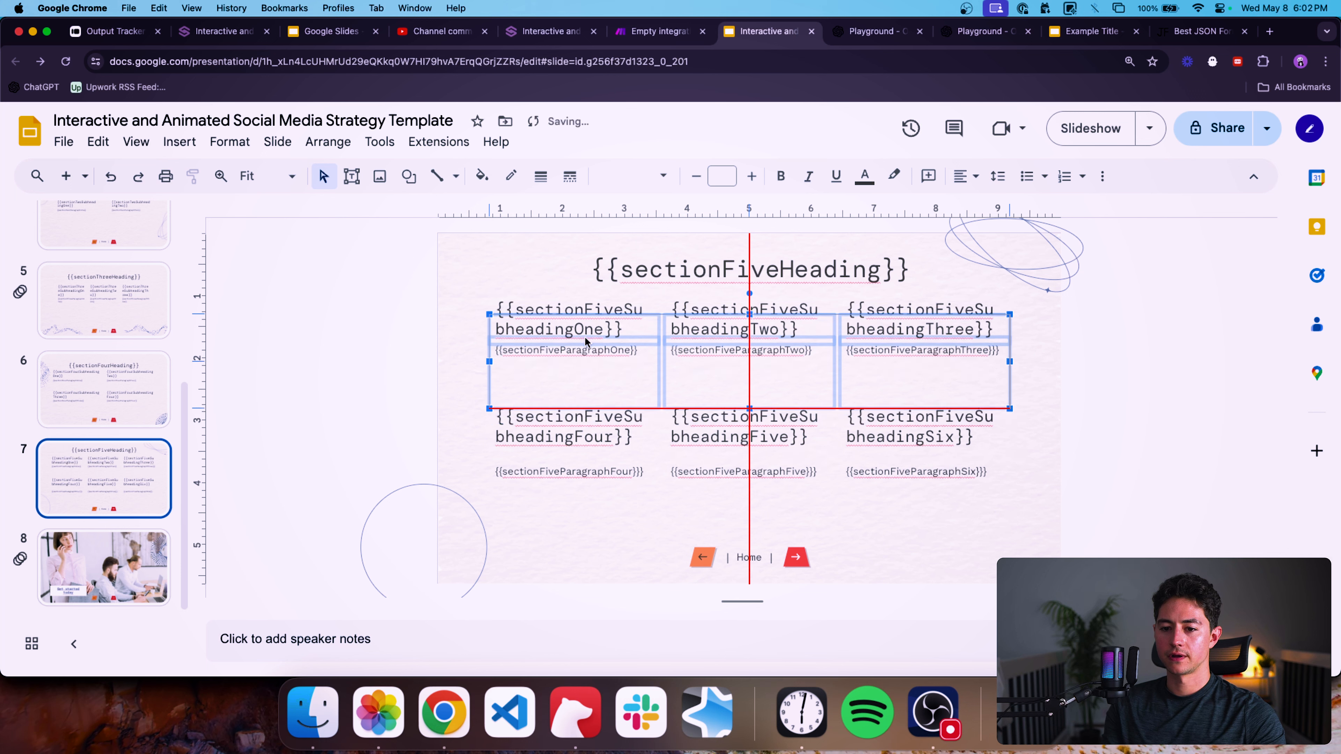
Move the three upper-row paragraph boxes slightly down beneath their subheadings.
{"action": "left_click", "coordinate": [1088, 421]}
{"action": "left_click_drag", "start_coordinate": [1084, 395], "coordinate": [572, 364]}
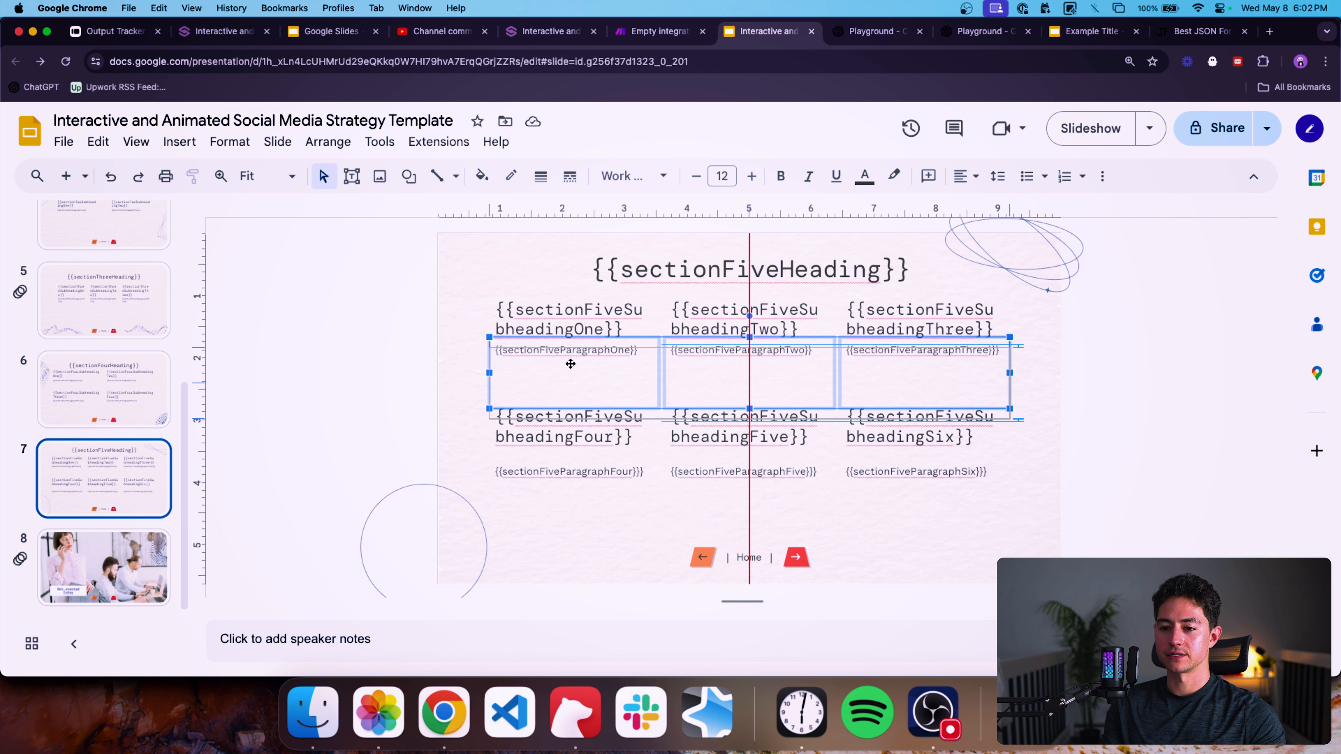
{"action": "left_click", "coordinate": [385, 356]}
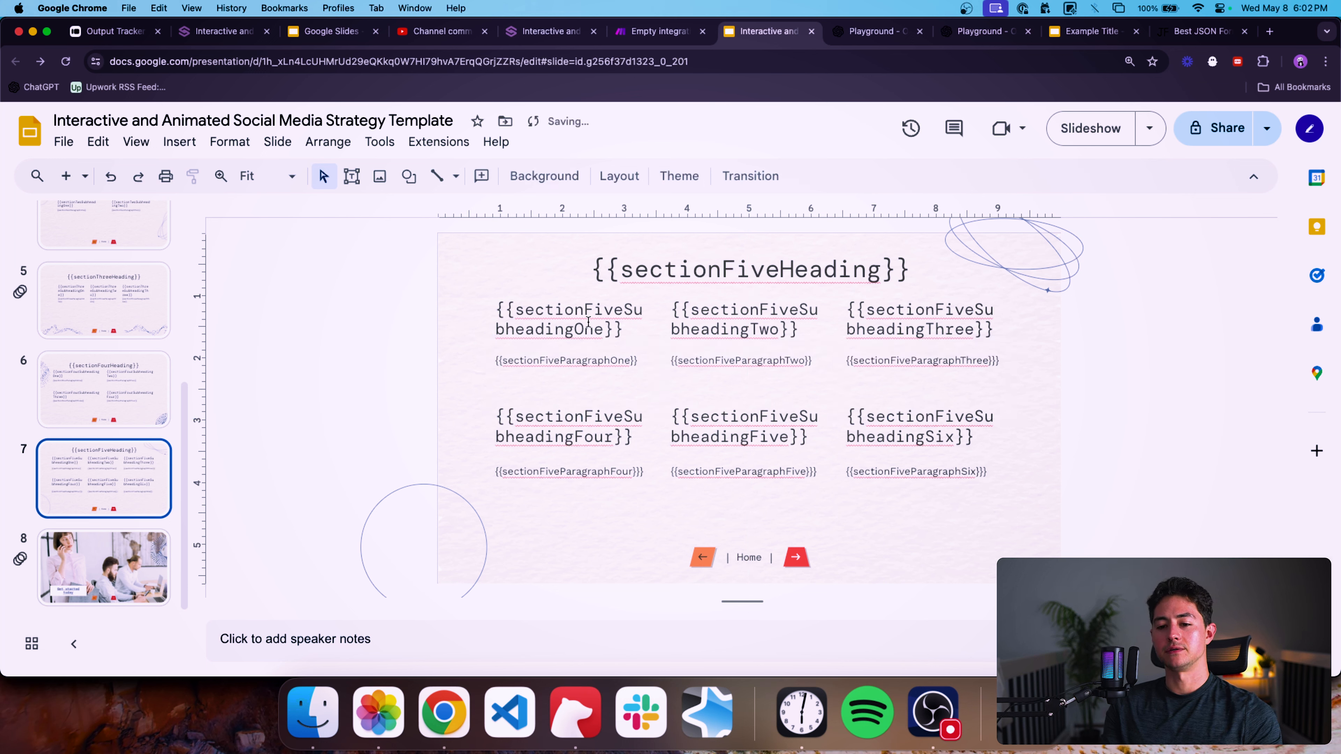
Switch to the generated Example Title presentation and review its slides 5 and 6.
{"action": "left_click", "coordinate": [615, 320]}
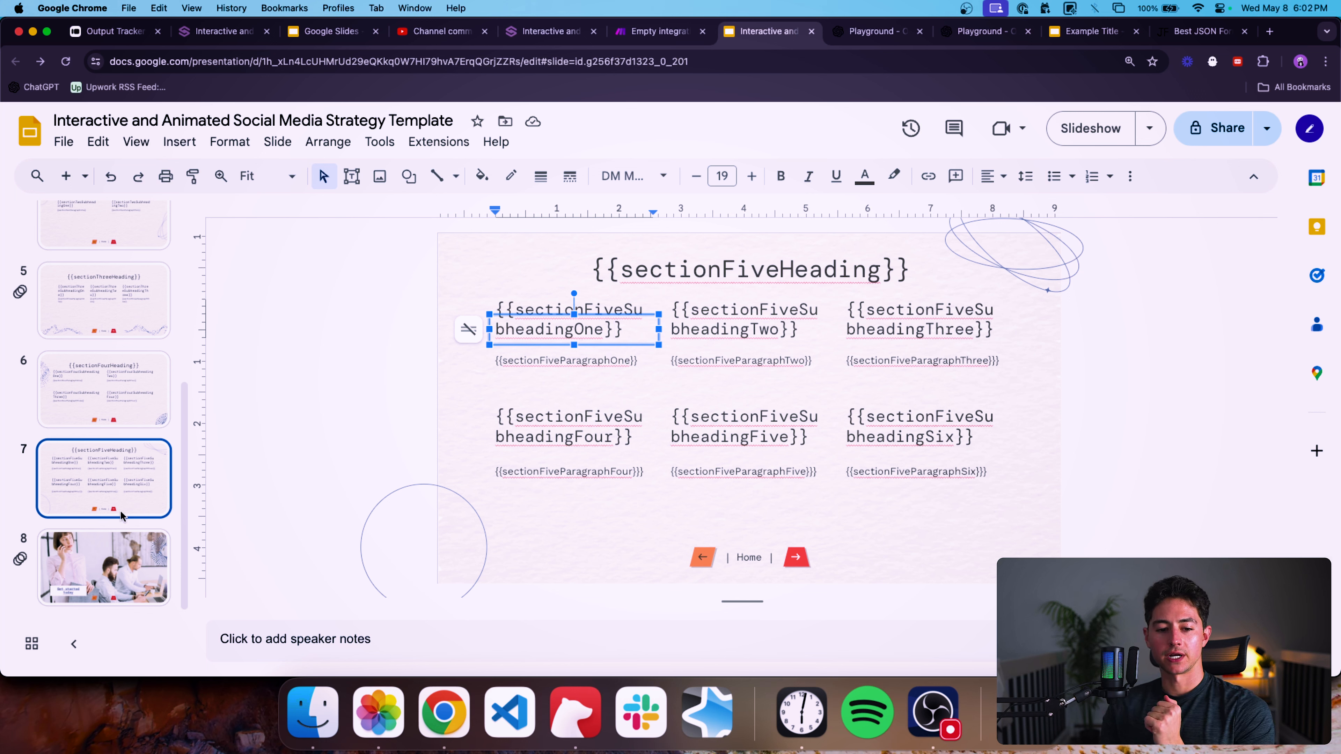
{"action": "scroll", "coordinate": [163, 377], "scroll_direction": "up", "scroll_amount": 2}
{"action": "left_click_drag", "start_coordinate": [1075, 33], "coordinate": [852, 36]}
{"action": "left_click", "coordinate": [99, 425]}
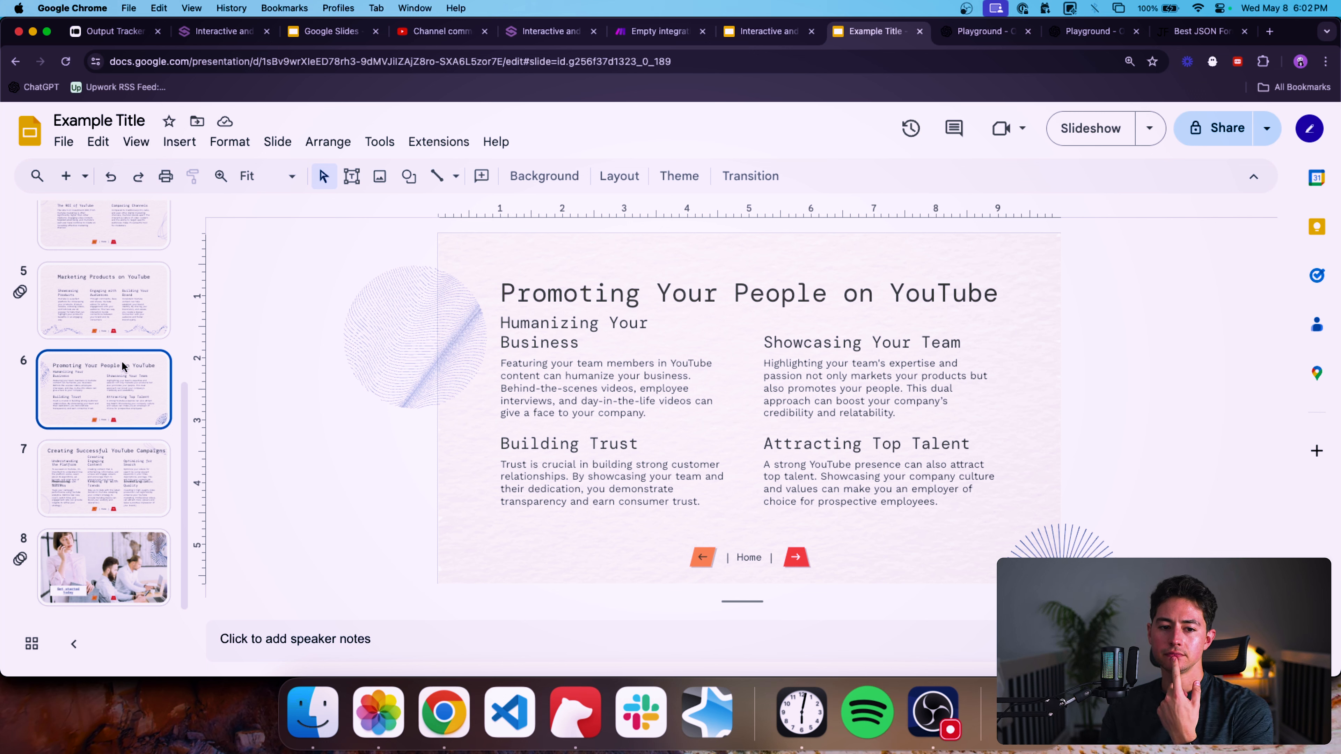
{"action": "left_click", "coordinate": [122, 314]}
{"action": "scroll", "coordinate": [100, 309], "scroll_direction": "up", "scroll_amount": 3}
{"action": "left_click", "coordinate": [100, 309]}
{"action": "left_click", "coordinate": [117, 370]}
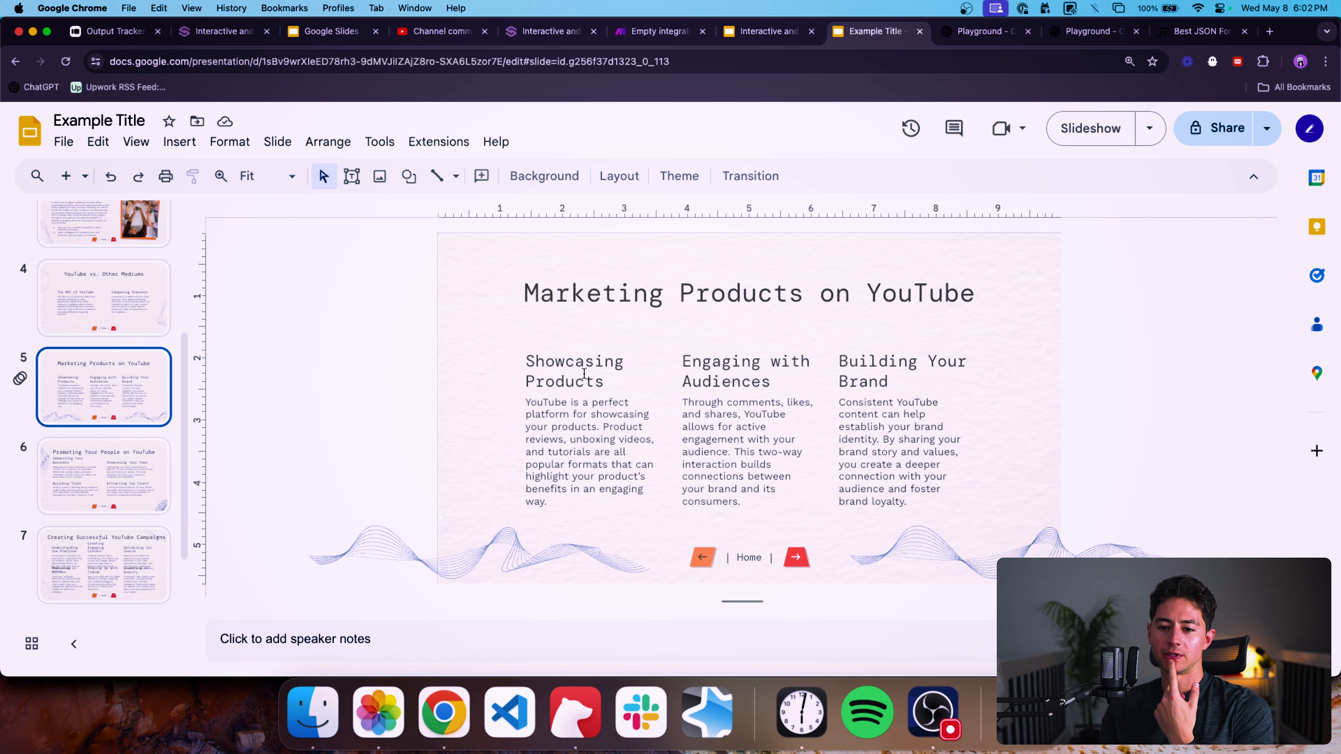
Return to the template, widen slide 5's three paragraph boxes and nudge them sideways to recentre the columns.
{"action": "key", "text": "ctrl+shift+Tab"}
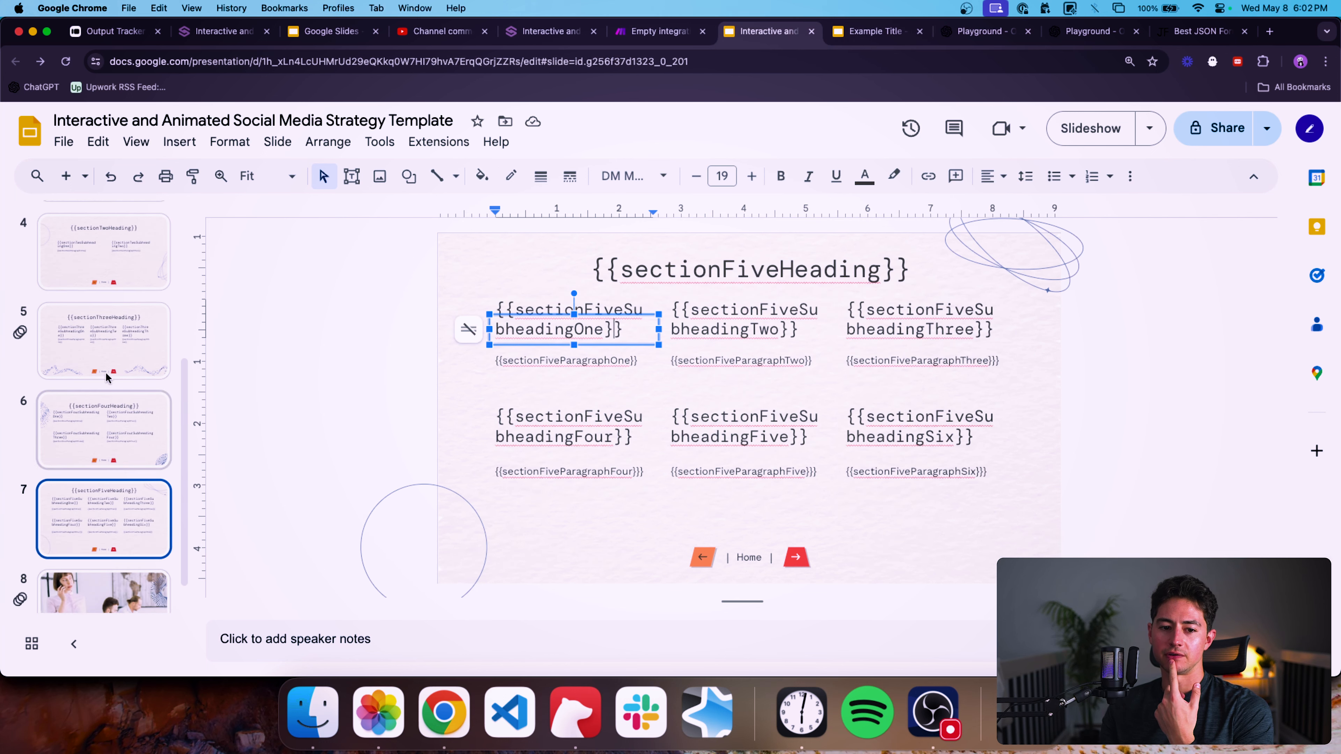
{"action": "scroll", "coordinate": [115, 329], "scroll_direction": "up", "scroll_amount": 2}
{"action": "left_click", "coordinate": [112, 454]}
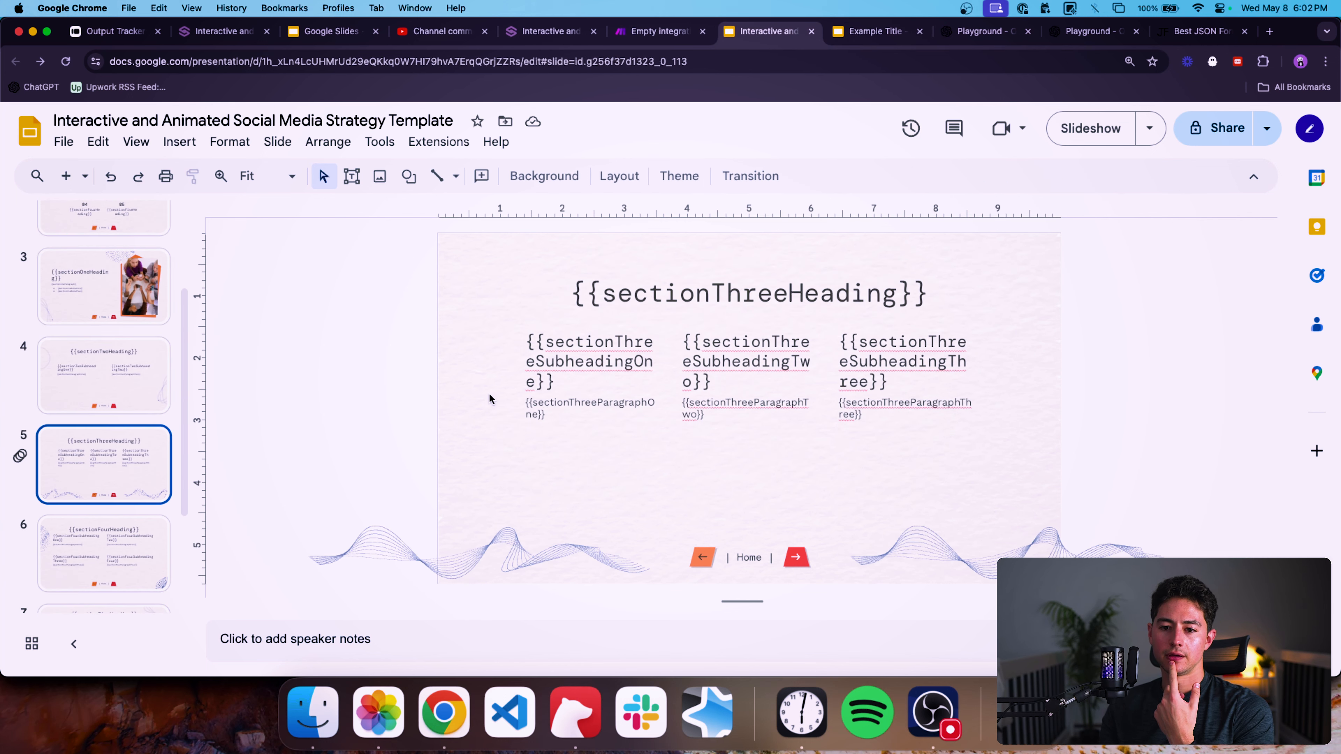
{"action": "left_click", "coordinate": [570, 401]}
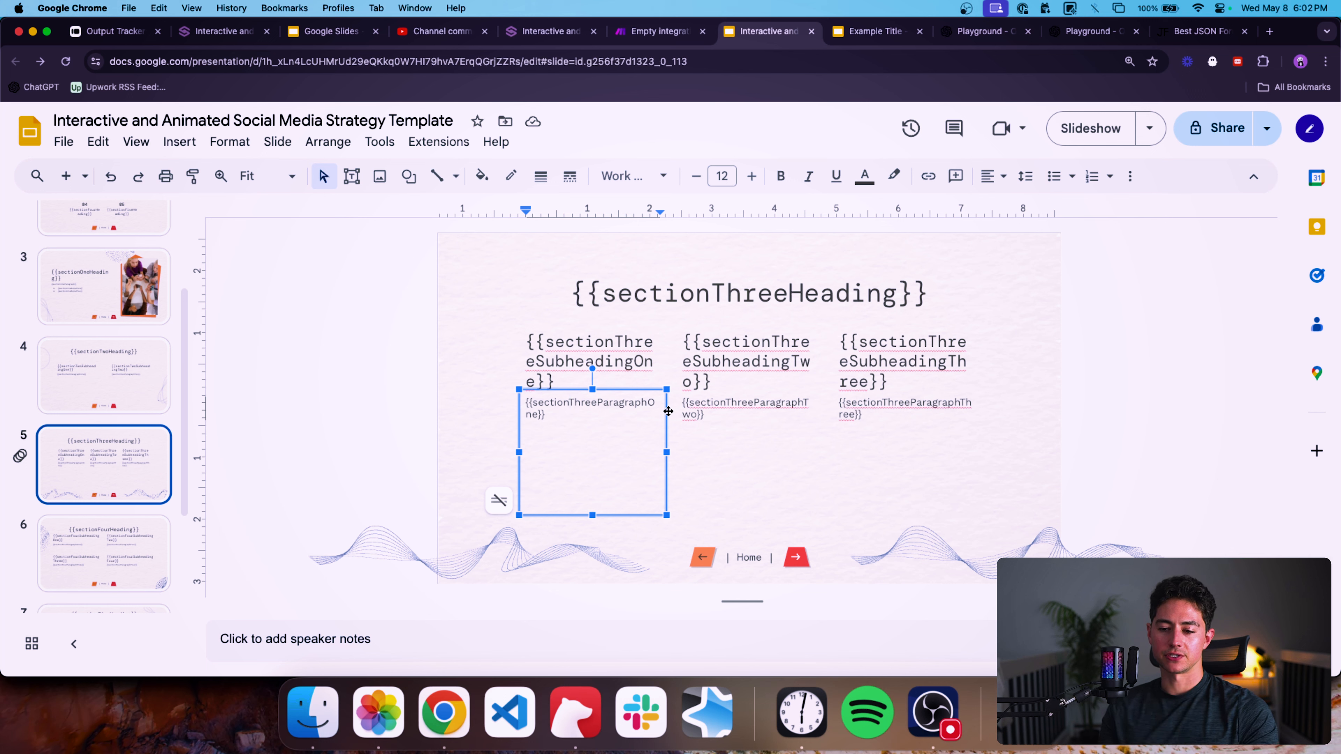
{"action": "left_click", "coordinate": [821, 423], "text": "shift"}
{"action": "left_click", "coordinate": [969, 417], "text": "shift"}
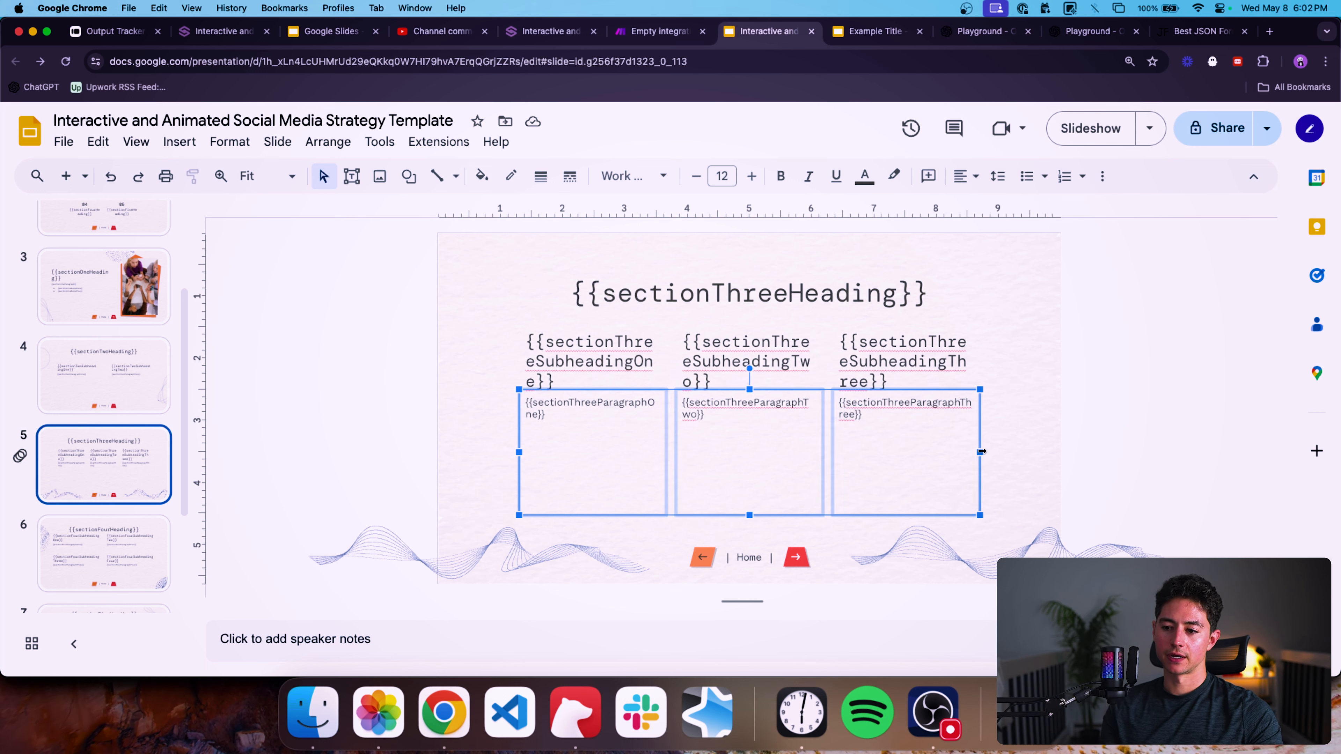
{"action": "left_click_drag", "start_coordinate": [981, 451], "coordinate": [1029, 451]}
{"action": "key", "text": "Left"}
{"action": "key", "text": "Left"}
{"action": "key", "text": "Left"}
{"action": "key", "text": "Left"}
{"action": "key", "text": "Left"}
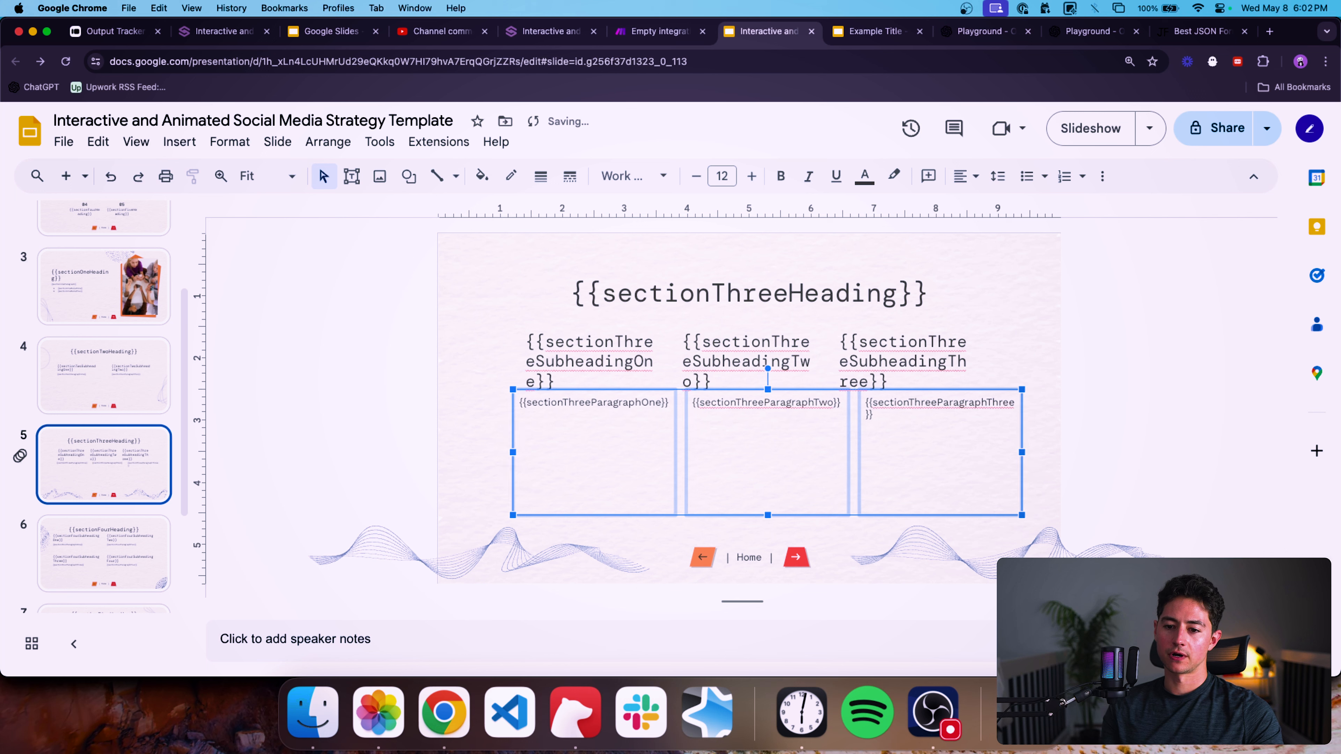
{"action": "key", "text": "Left"}
{"action": "key", "text": "Left"}
{"action": "key", "text": "Right"}
{"action": "key", "text": "Right"}
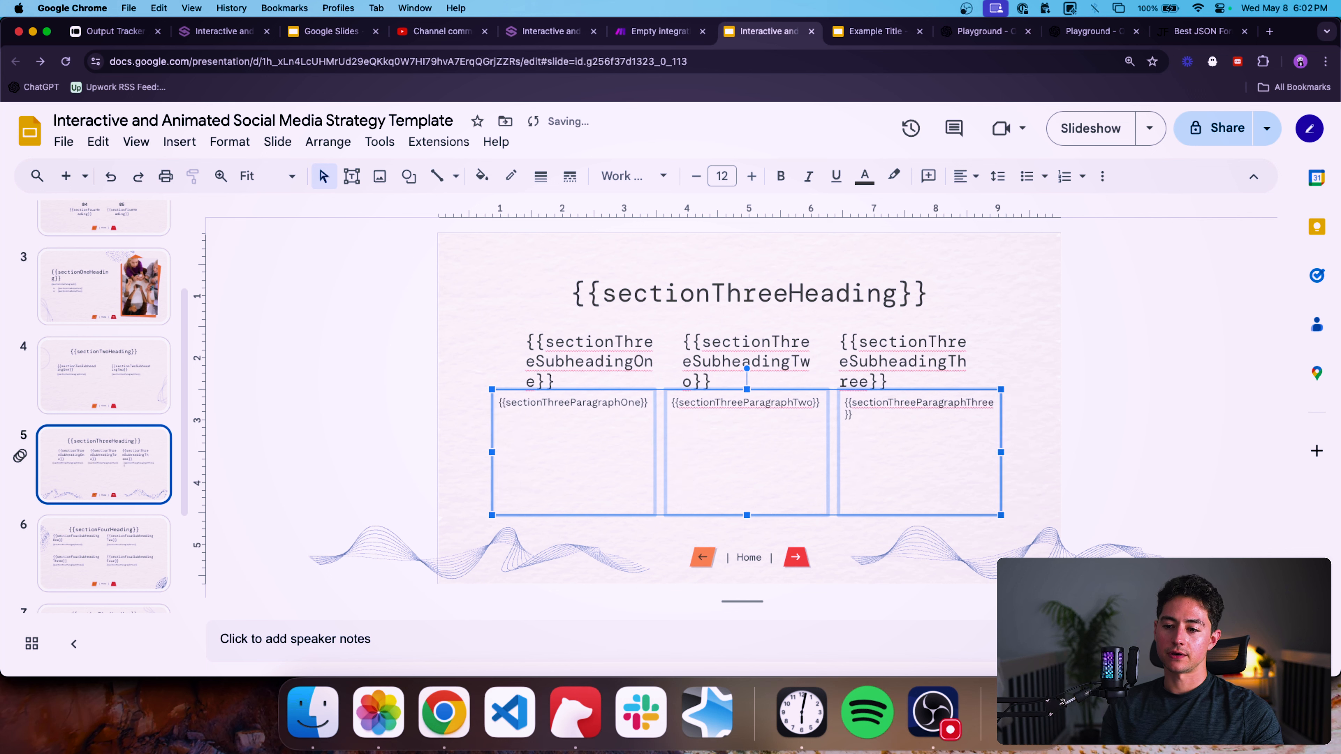
{"action": "key", "text": "Left"}
{"action": "key", "text": "Left"}
{"action": "key", "text": "Right"}
{"action": "key", "text": "Right"}
{"action": "key", "text": "Right"}
{"action": "key", "text": "Right"}
{"action": "key", "text": "Right"}
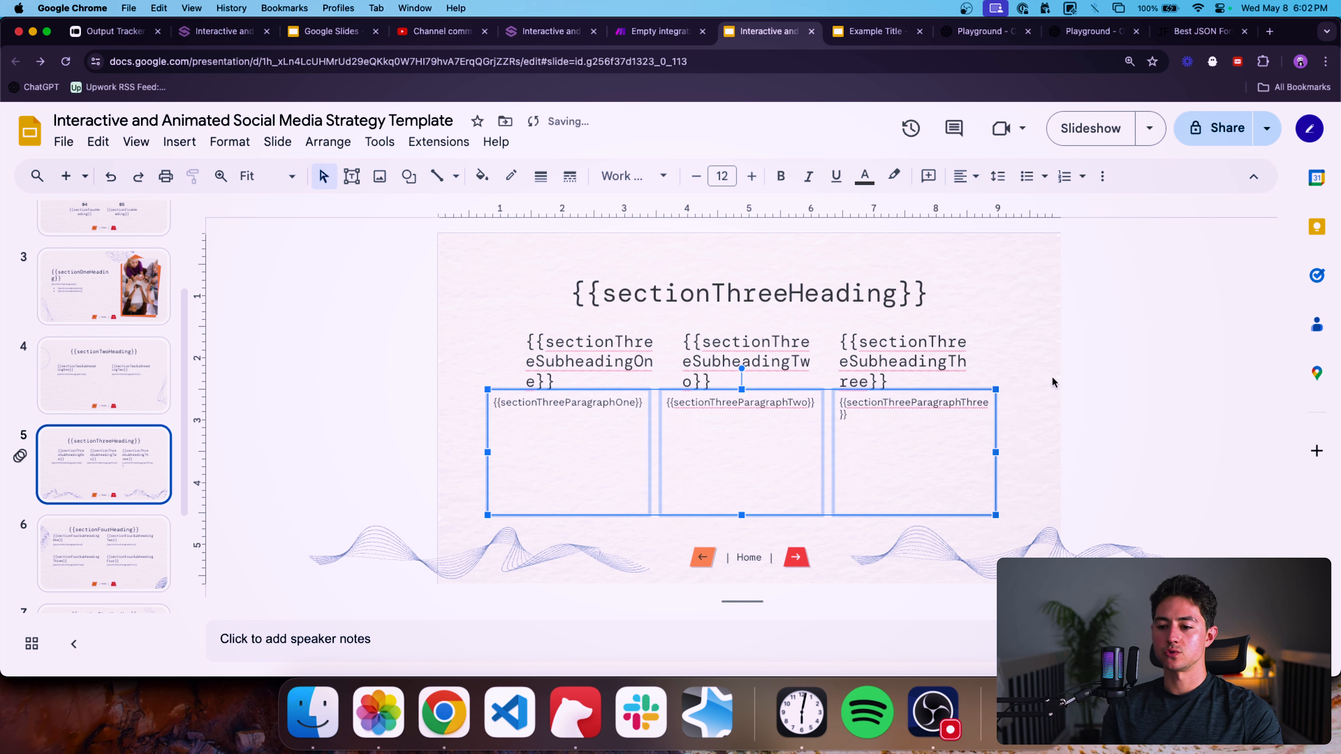
Undo the five most recent layout changes.
{"action": "key", "text": "super+z"}
{"action": "key", "text": "super+z"}
{"action": "key", "text": "super+z"}
{"action": "key", "text": "super+z"}
{"action": "key", "text": "super+z"}
{"action": "key", "text": "super+z"}
{"action": "key", "text": "super+z"}
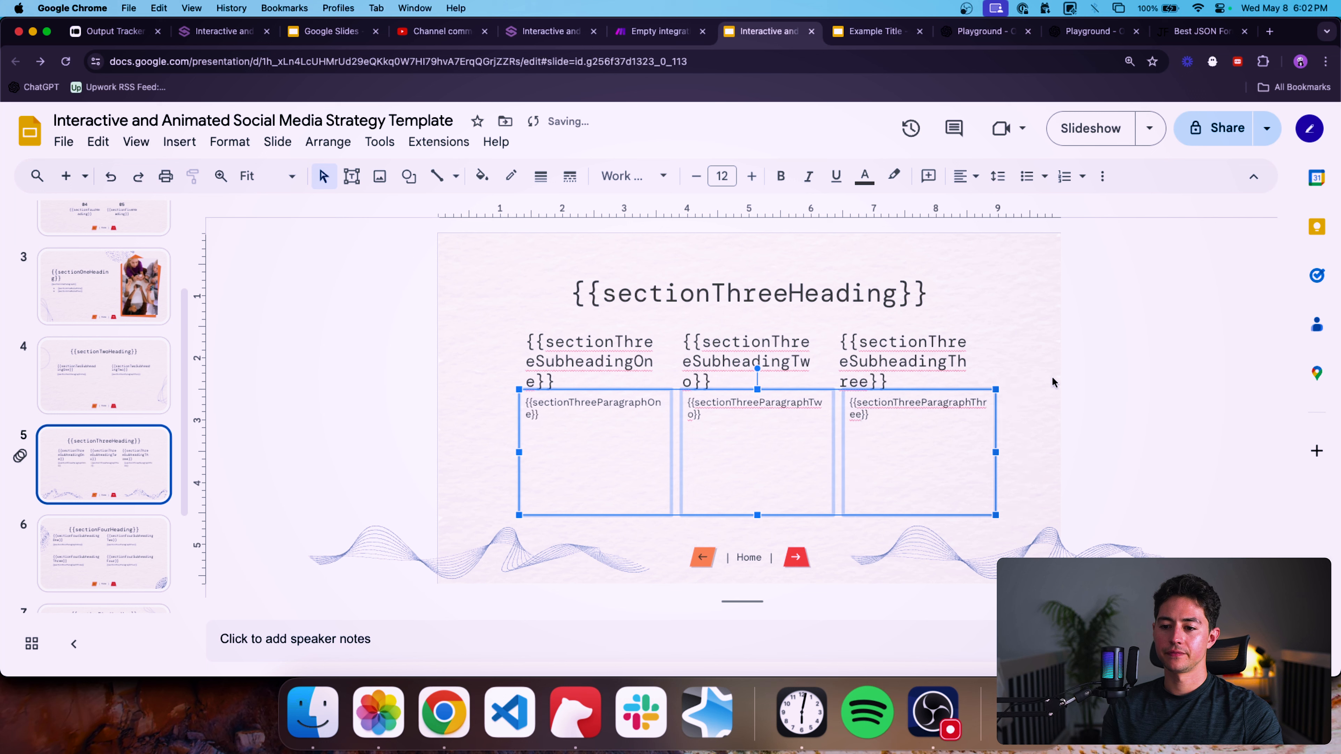
{"action": "key", "text": "super+z"}
{"action": "key", "text": "super+z"}
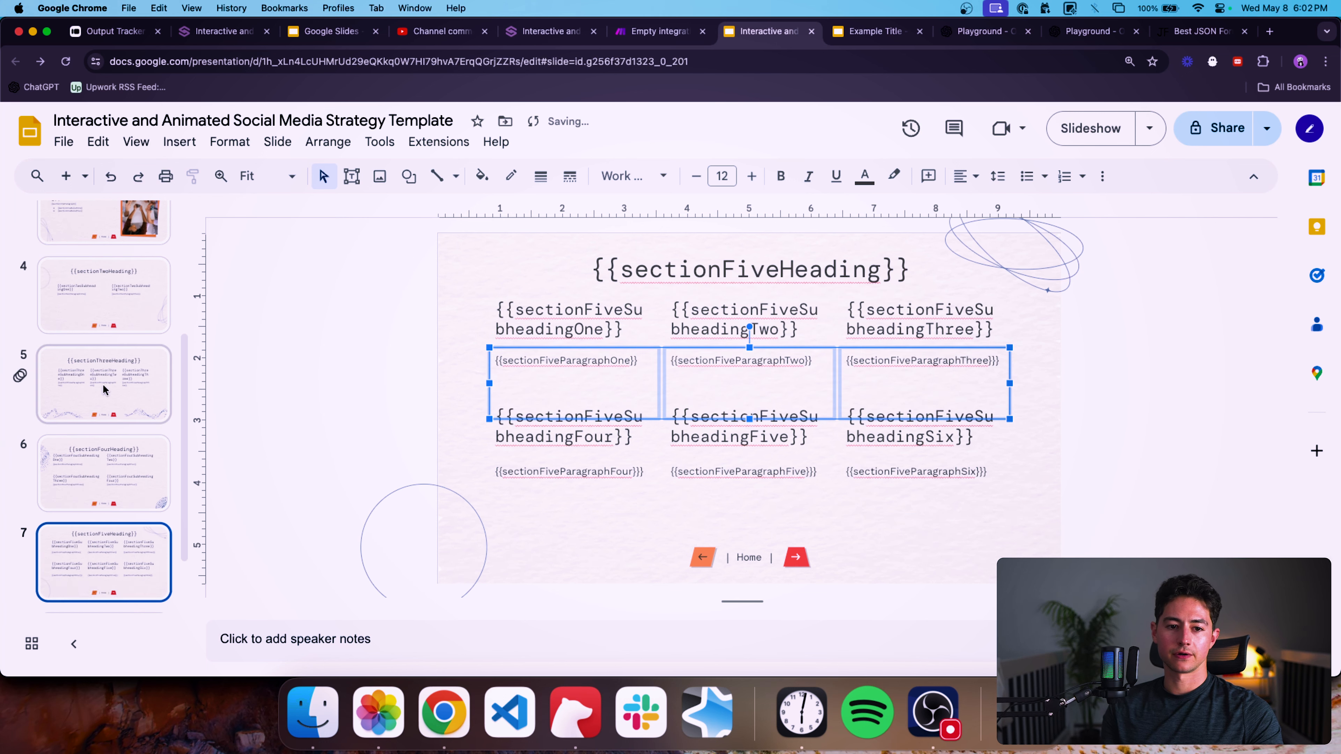
Widen slide 5's subheading and paragraph boxes together and shift the three columns left to recentre them.
{"action": "left_click_drag", "start_coordinate": [1060, 447], "coordinate": [513, 349]}
{"action": "left_click_drag", "start_coordinate": [978, 439], "coordinate": [1019, 443]}
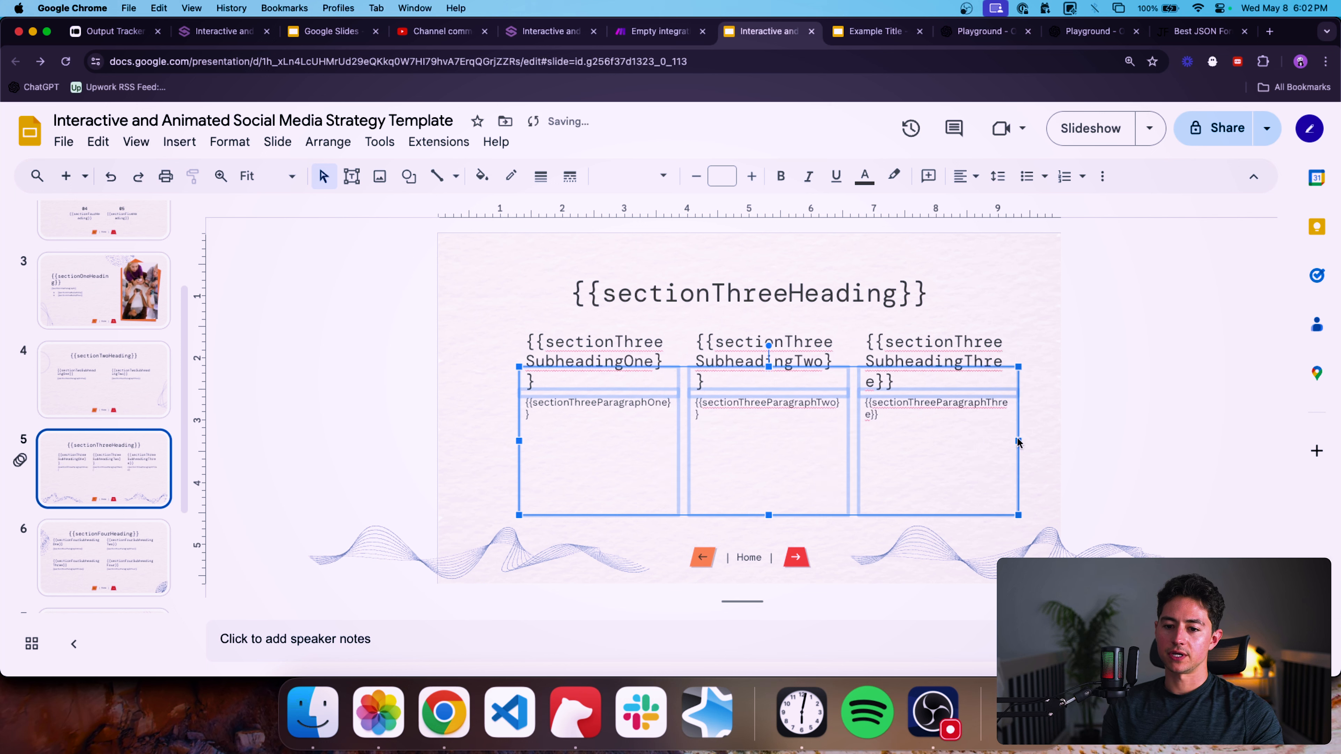
{"action": "key", "text": "Left"}
{"action": "key", "text": "Left"}
{"action": "key", "text": "Left"}
{"action": "key", "text": "Left"}
{"action": "key", "text": "Left"}
{"action": "key", "text": "Left"}
{"action": "key", "text": "Left"}
{"action": "key", "text": "Left"}
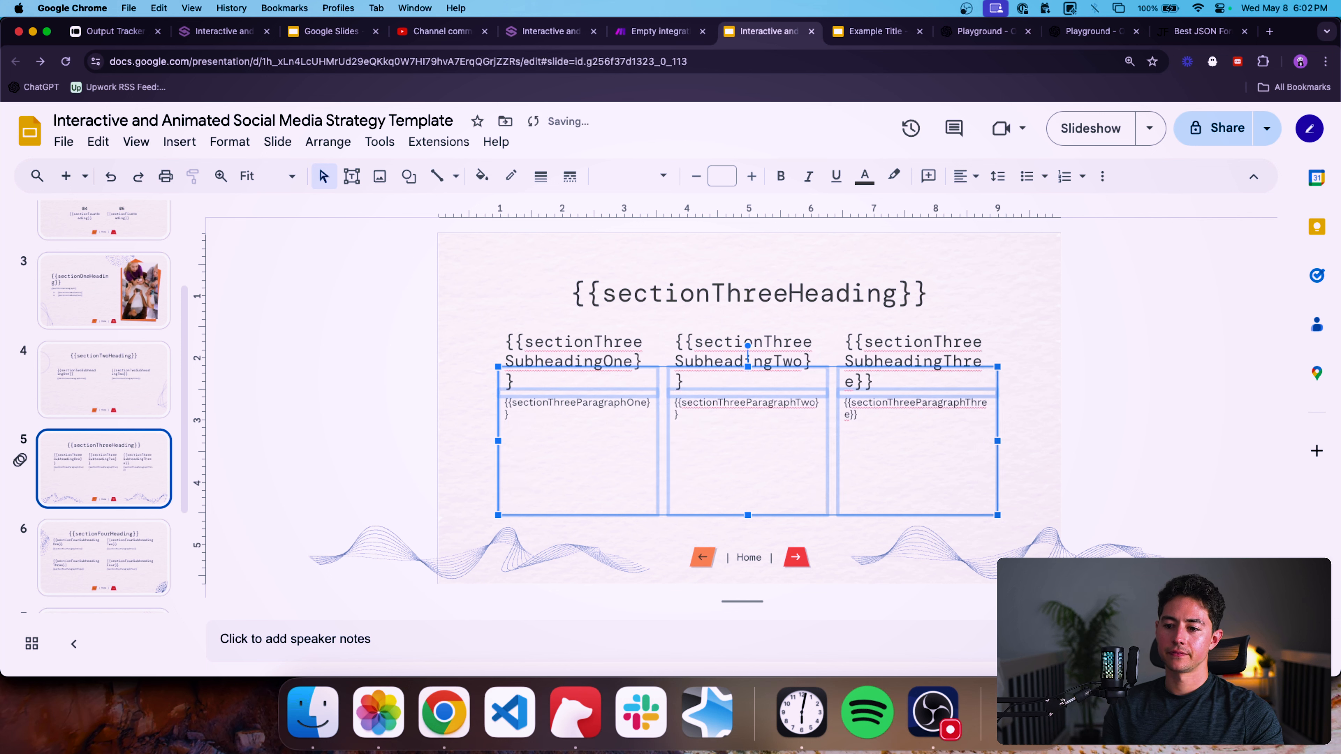
{"action": "left_click_drag", "start_coordinate": [997, 441], "coordinate": [1005, 444]}
{"action": "key", "text": "Left"}
{"action": "key", "text": "Left"}
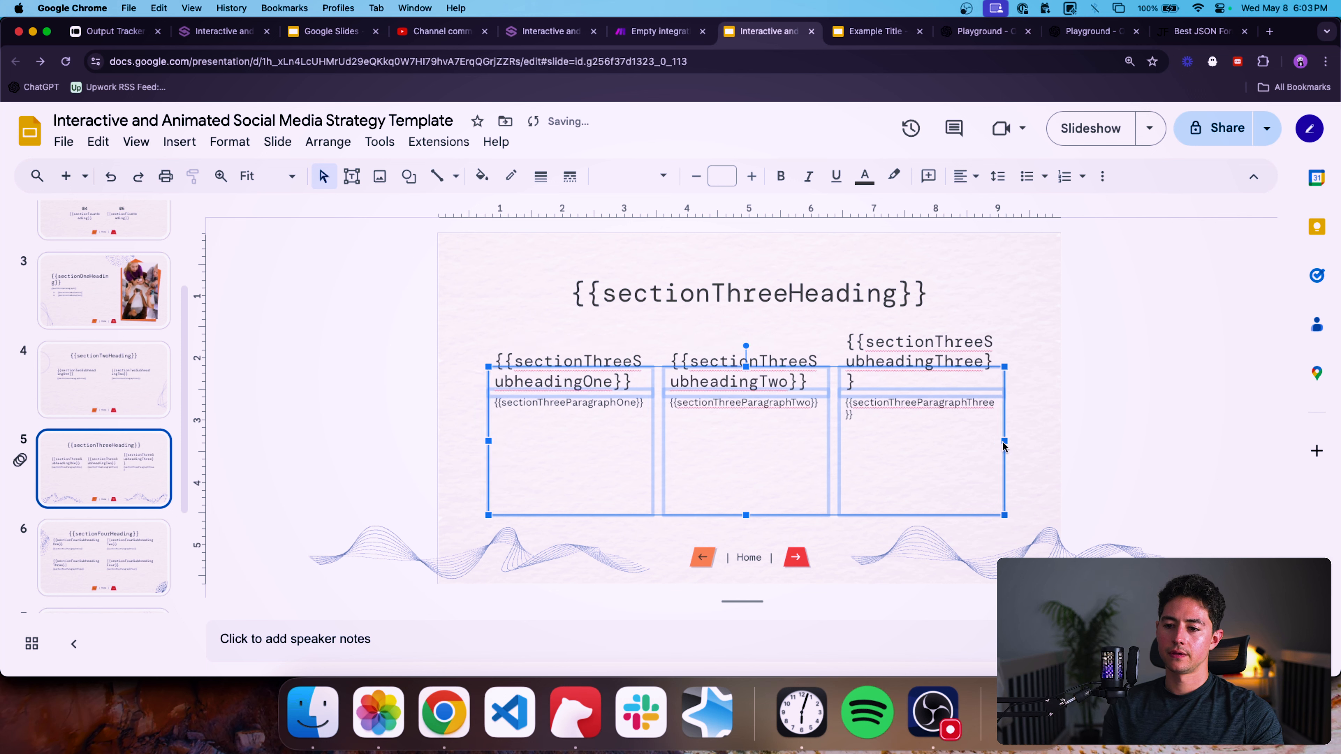
{"action": "left_click", "coordinate": [1070, 437]}
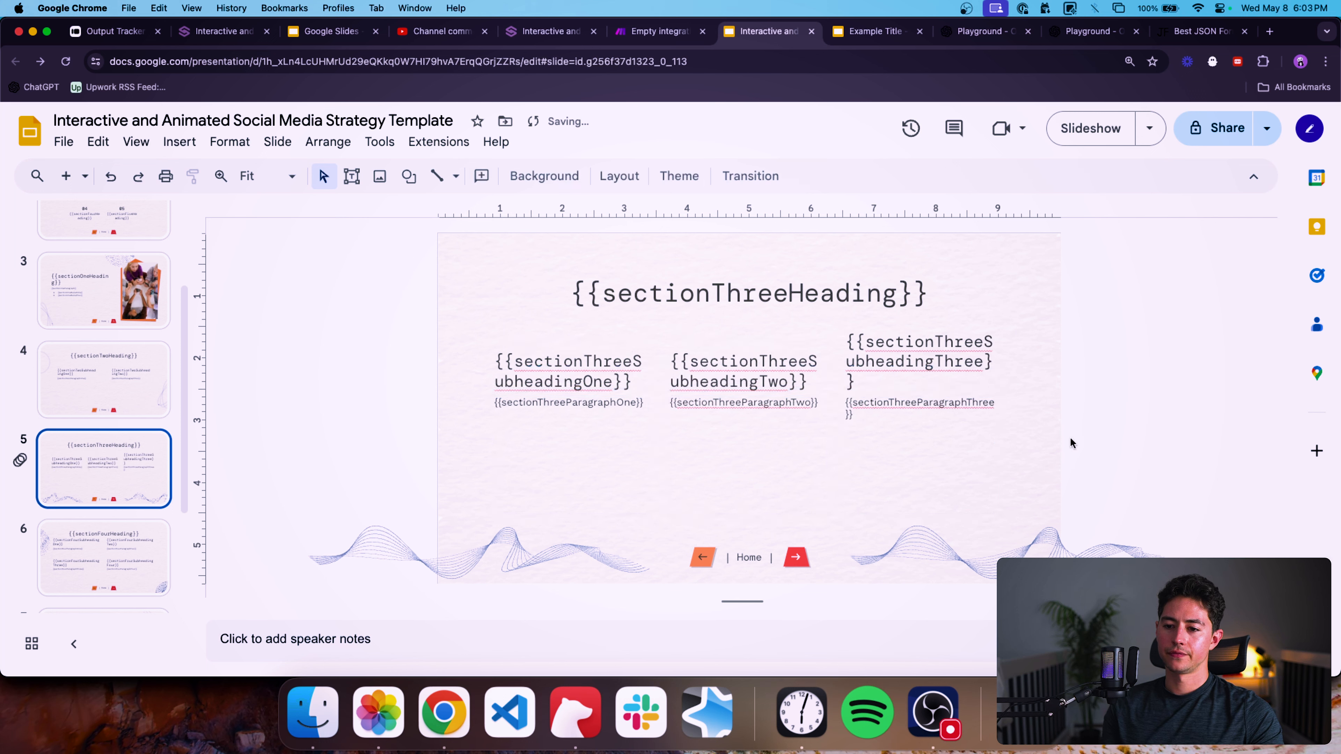
Open slide 4 of the template.
{"action": "left_click", "coordinate": [126, 373]}
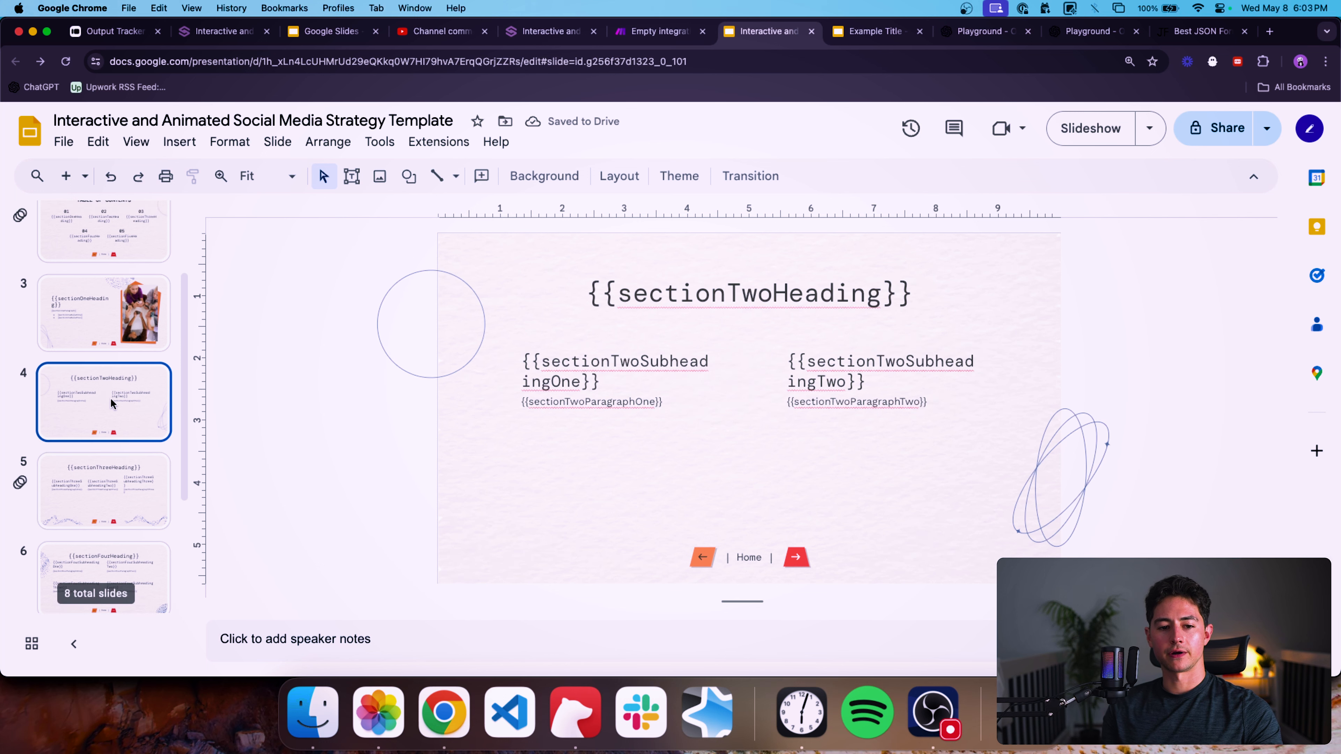
{"action": "key", "text": "Down"}
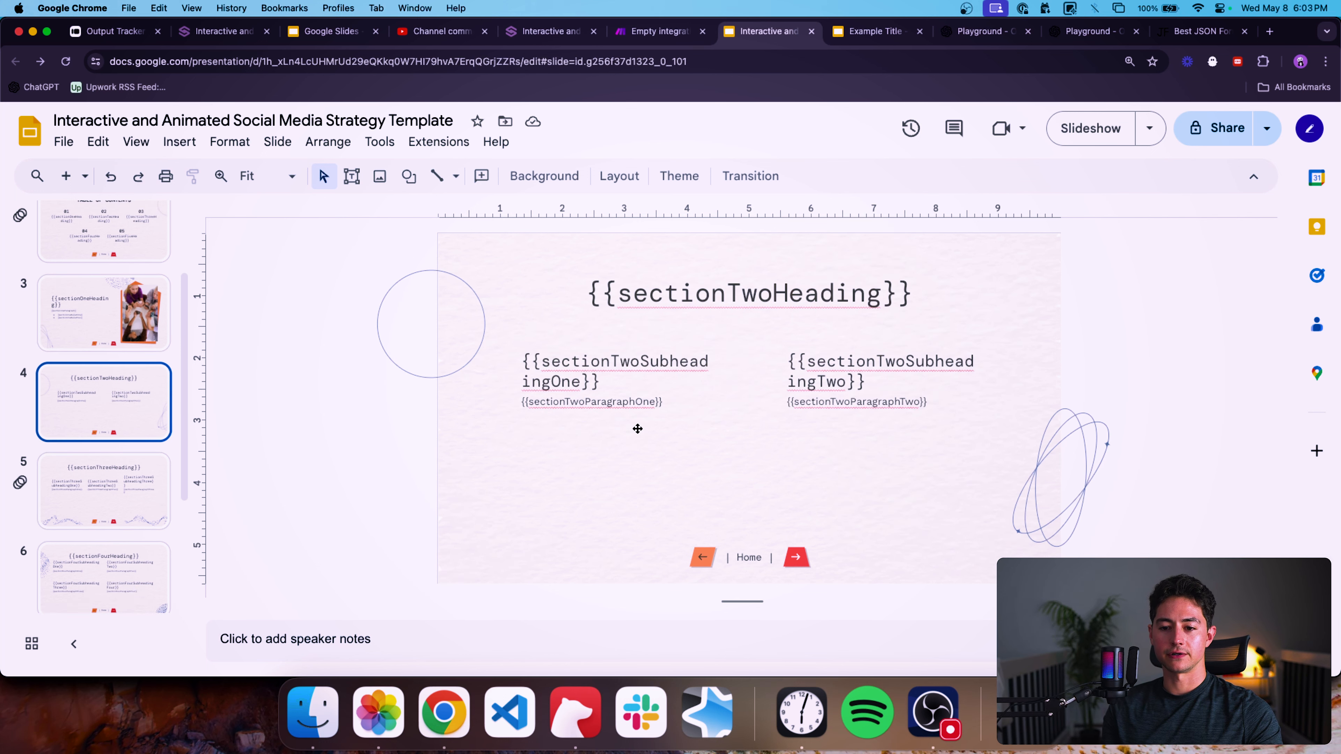
On slide 4, select both paragraph boxes together and nudge them downward.
{"action": "left_click_drag", "start_coordinate": [901, 483], "coordinate": [618, 403]}
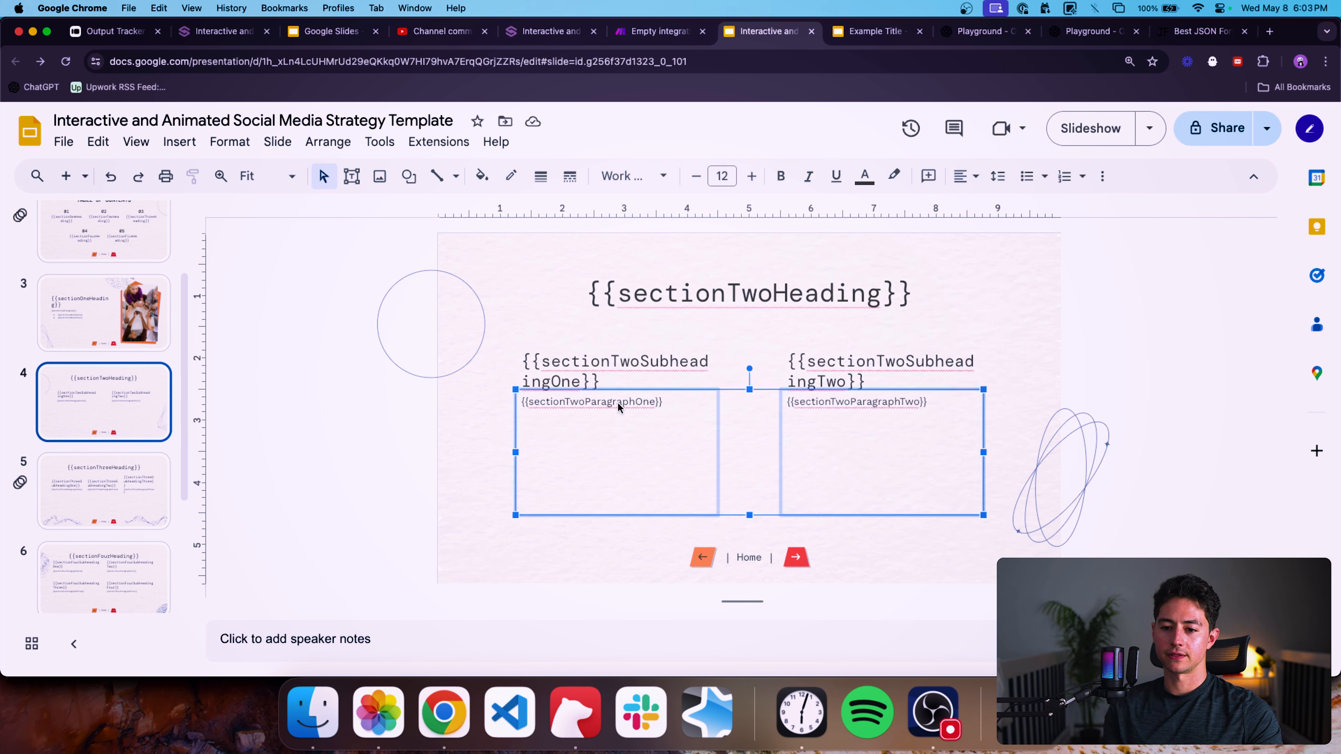
{"action": "key", "text": "Down"}
{"action": "key", "text": "Down"}
{"action": "key", "text": "Down"}
Open slide 3 and nudge its paragraph-and-bullets box up and back down.
{"action": "left_click", "coordinate": [107, 482]}
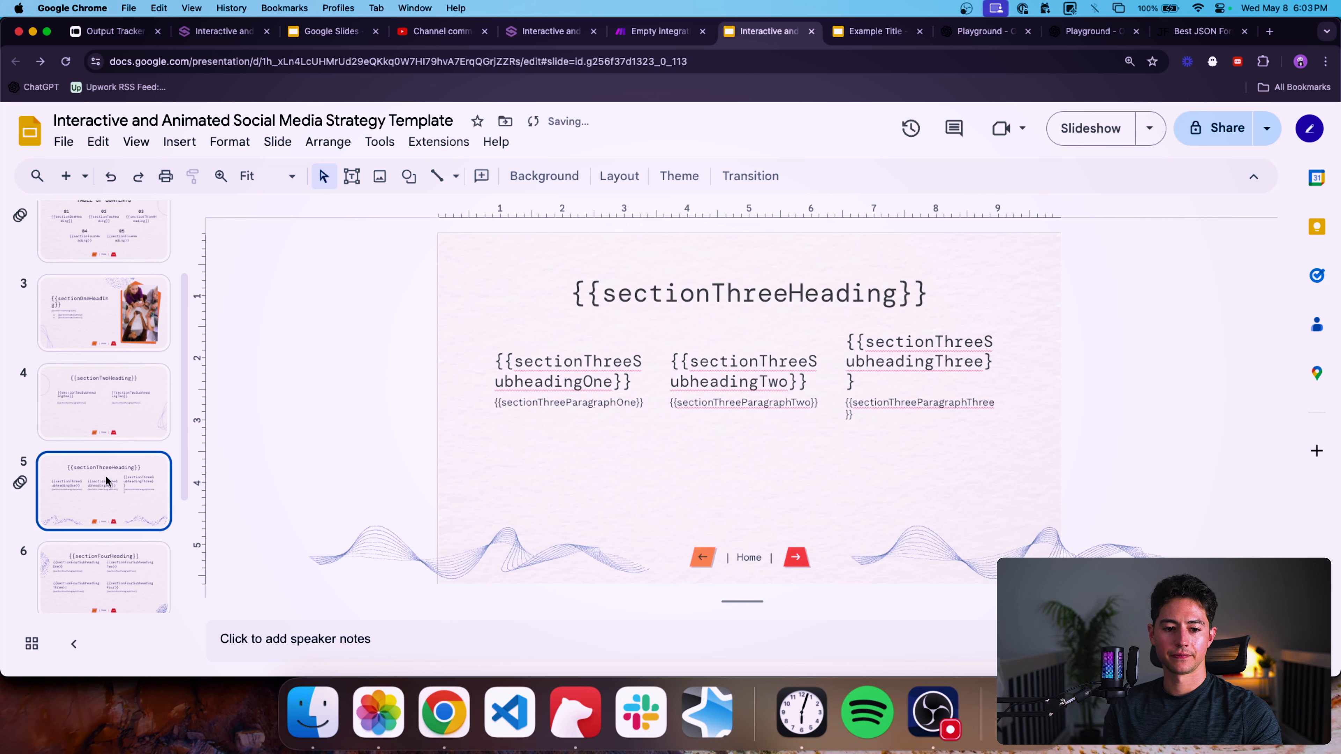
{"action": "scroll", "coordinate": [100, 421], "scroll_direction": "up", "scroll_amount": 2}
{"action": "left_click", "coordinate": [105, 384]}
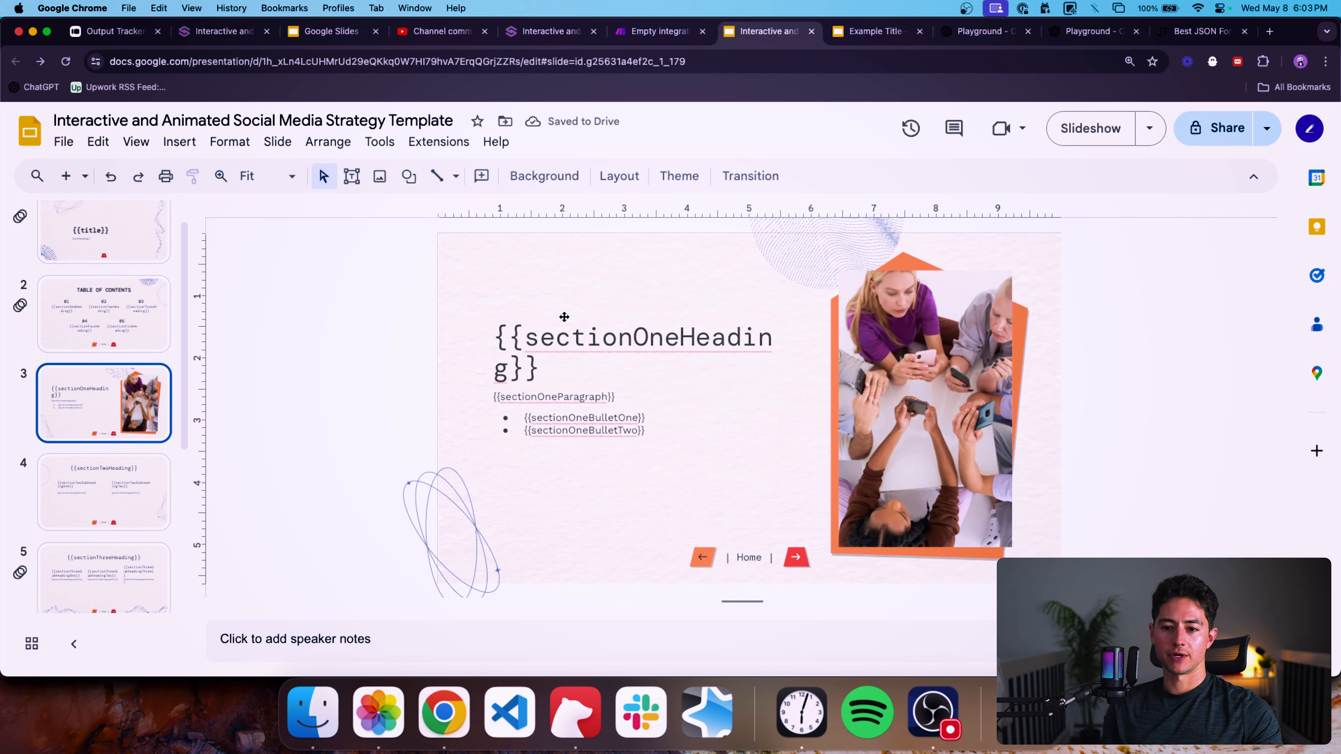
{"action": "left_click_drag", "start_coordinate": [508, 379], "coordinate": [560, 419]}
{"action": "key", "text": "Up"}
{"action": "key", "text": "Up"}
{"action": "key", "text": "Up"}
{"action": "key", "text": "Up"}
{"action": "key", "text": "Up"}
{"action": "key", "text": "Up"}
{"action": "key", "text": "Down"}
{"action": "key", "text": "Down"}
{"action": "key", "text": "Down"}
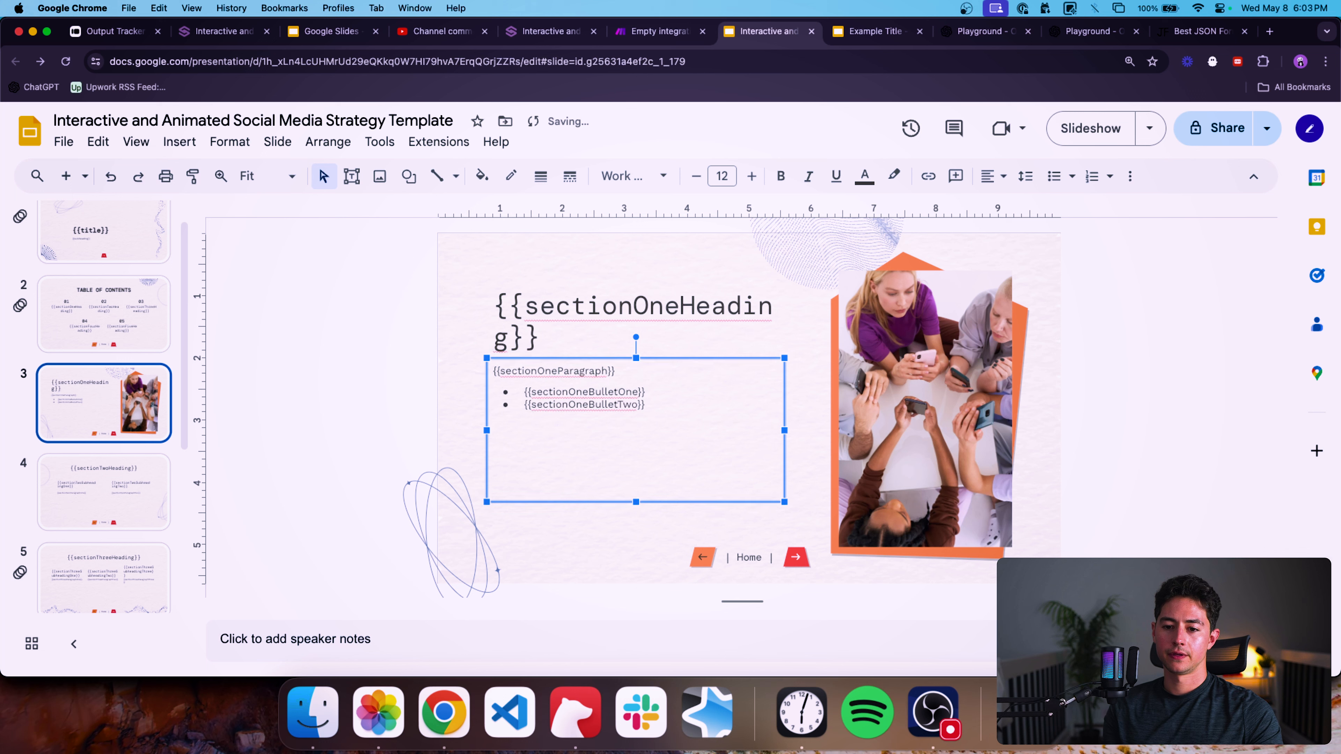
Select slide 3's heading box, then open the table of contents slide.
{"action": "left_click", "coordinate": [322, 390]}
{"action": "key", "text": "Tab"}
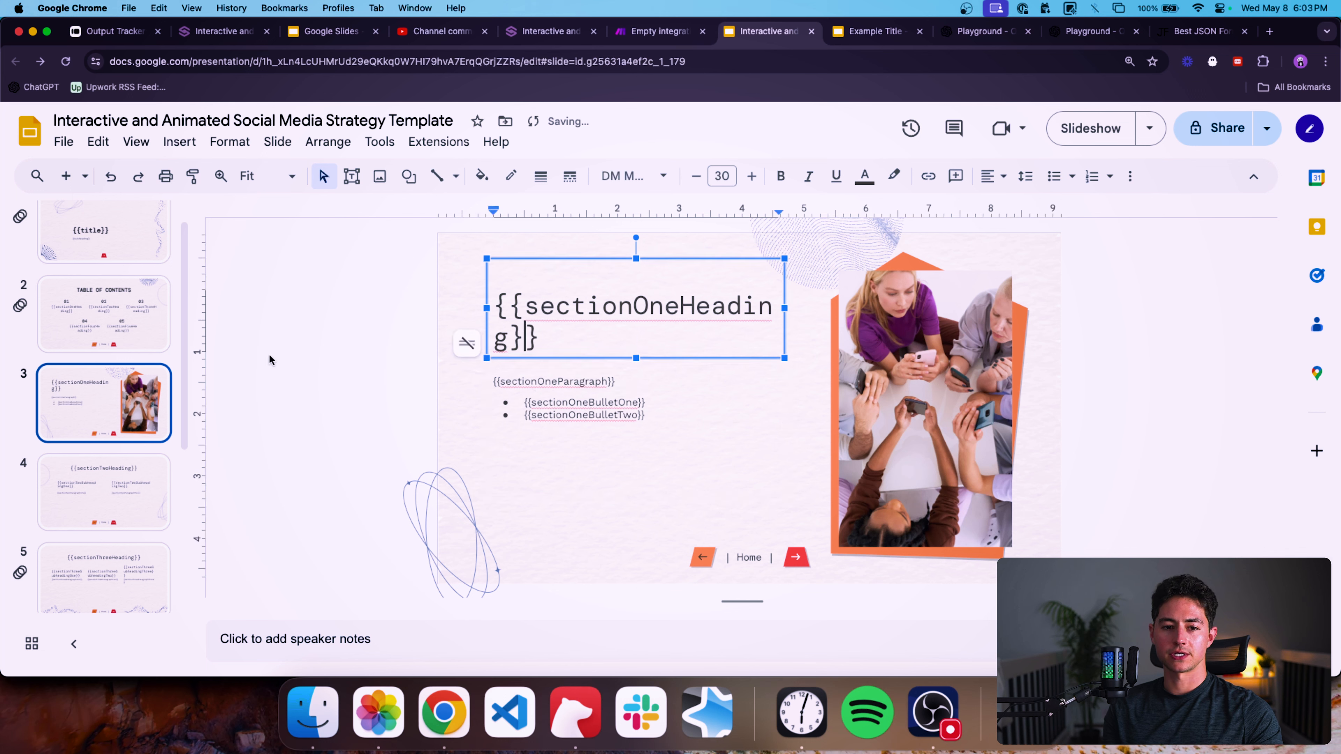
{"action": "scroll", "coordinate": [79, 370], "scroll_direction": "up", "scroll_amount": 2}
{"action": "left_click", "coordinate": [76, 346]}
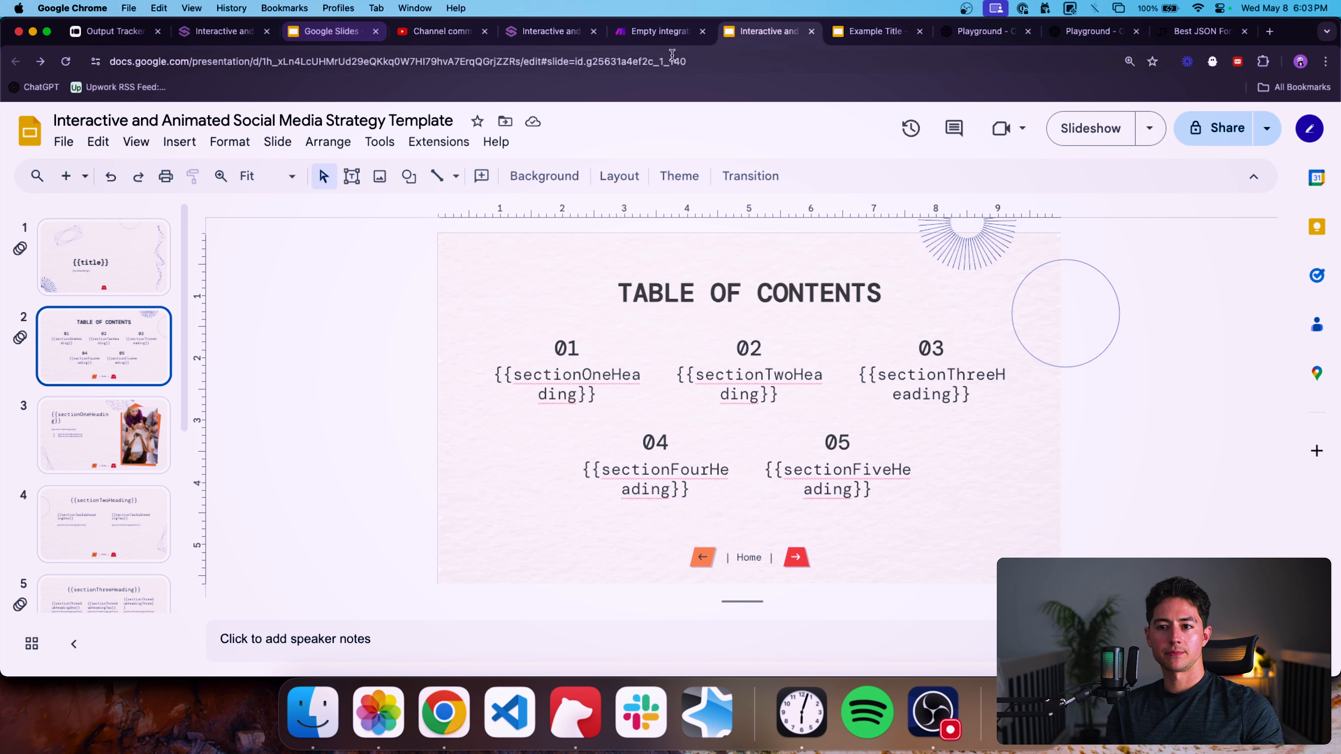
Switch to the Make scenario, open the OpenAI module and scroll through its prompt's list of fields.
{"action": "left_click", "coordinate": [667, 35]}
{"action": "left_click", "coordinate": [551, 228]}
{"action": "left_click", "coordinate": [338, 370]}
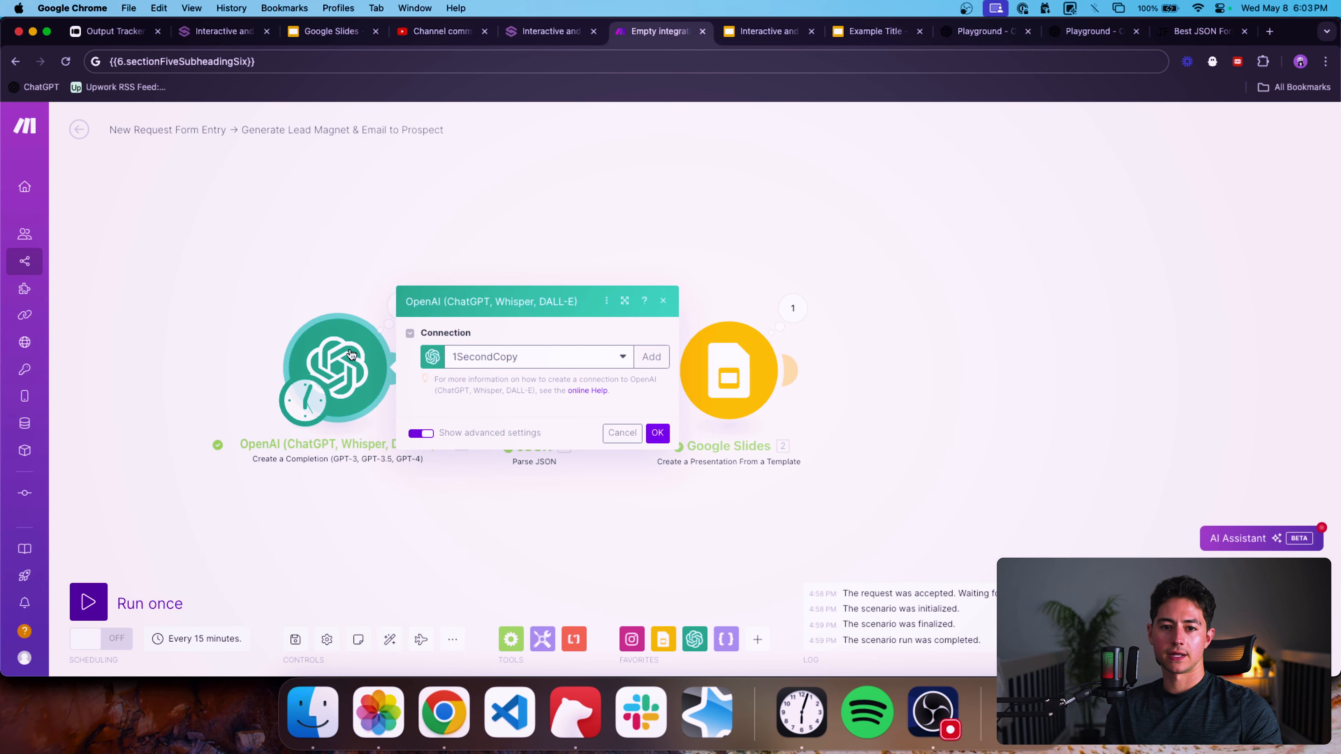
{"action": "scroll", "coordinate": [442, 374], "scroll_direction": "down", "scroll_amount": 1}
{"action": "scroll", "coordinate": [441, 369], "scroll_direction": "down", "scroll_amount": 10}
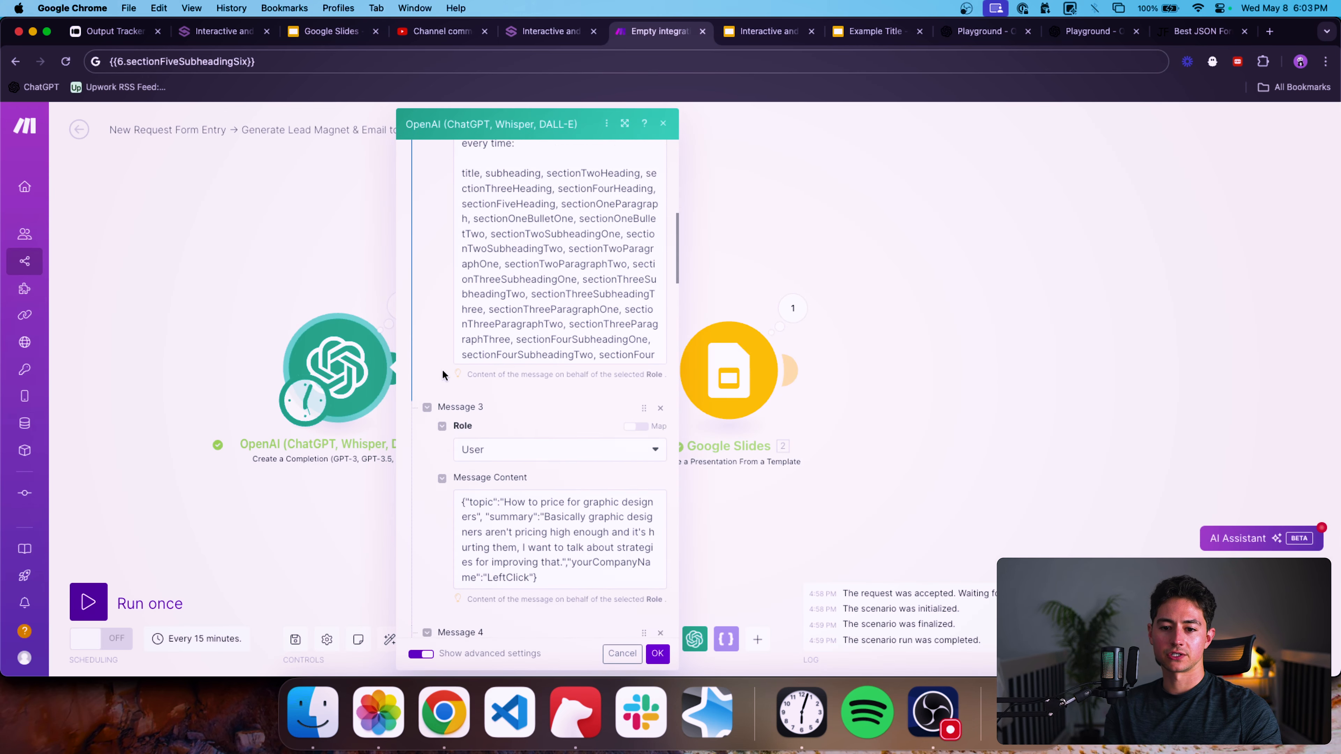
Return to the template and page through slides 6 and 7 to review their layouts.
{"action": "left_click", "coordinate": [761, 32]}
{"action": "scroll", "coordinate": [109, 414], "scroll_direction": "down", "scroll_amount": 5}
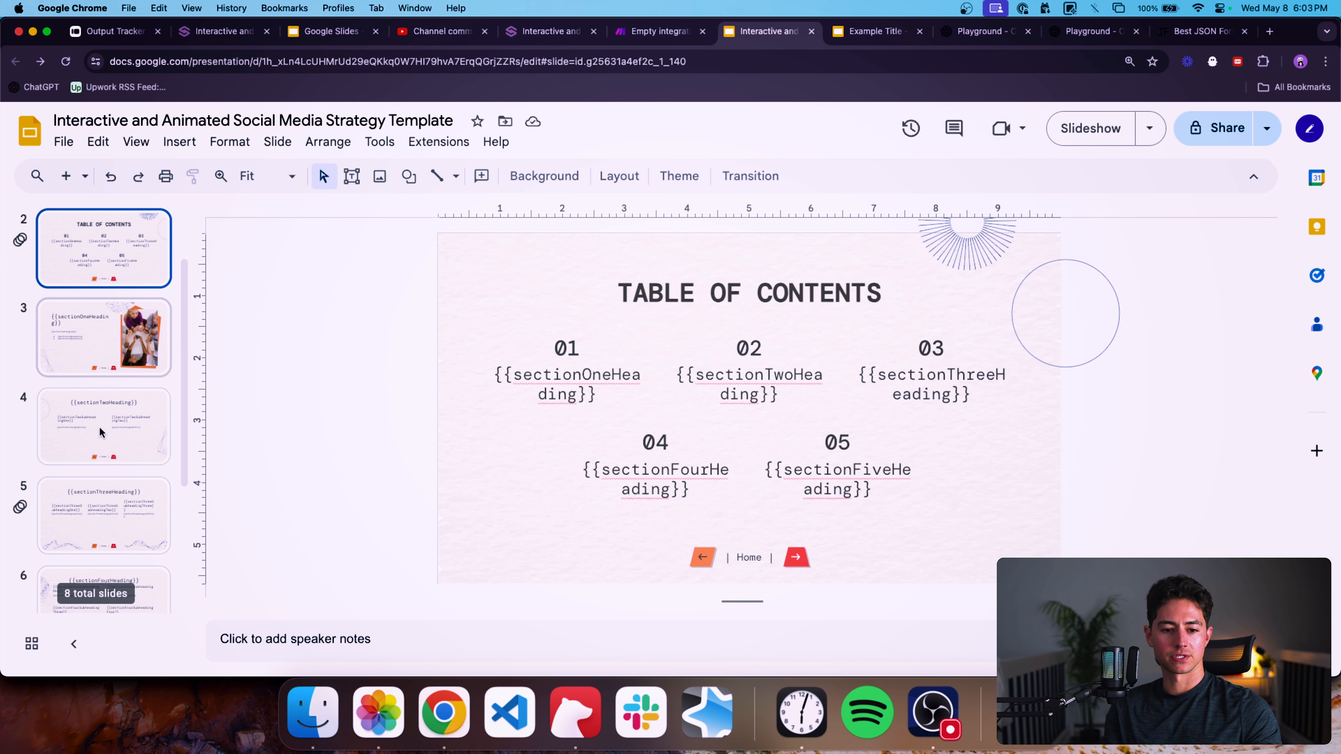
{"action": "left_click", "coordinate": [121, 474]}
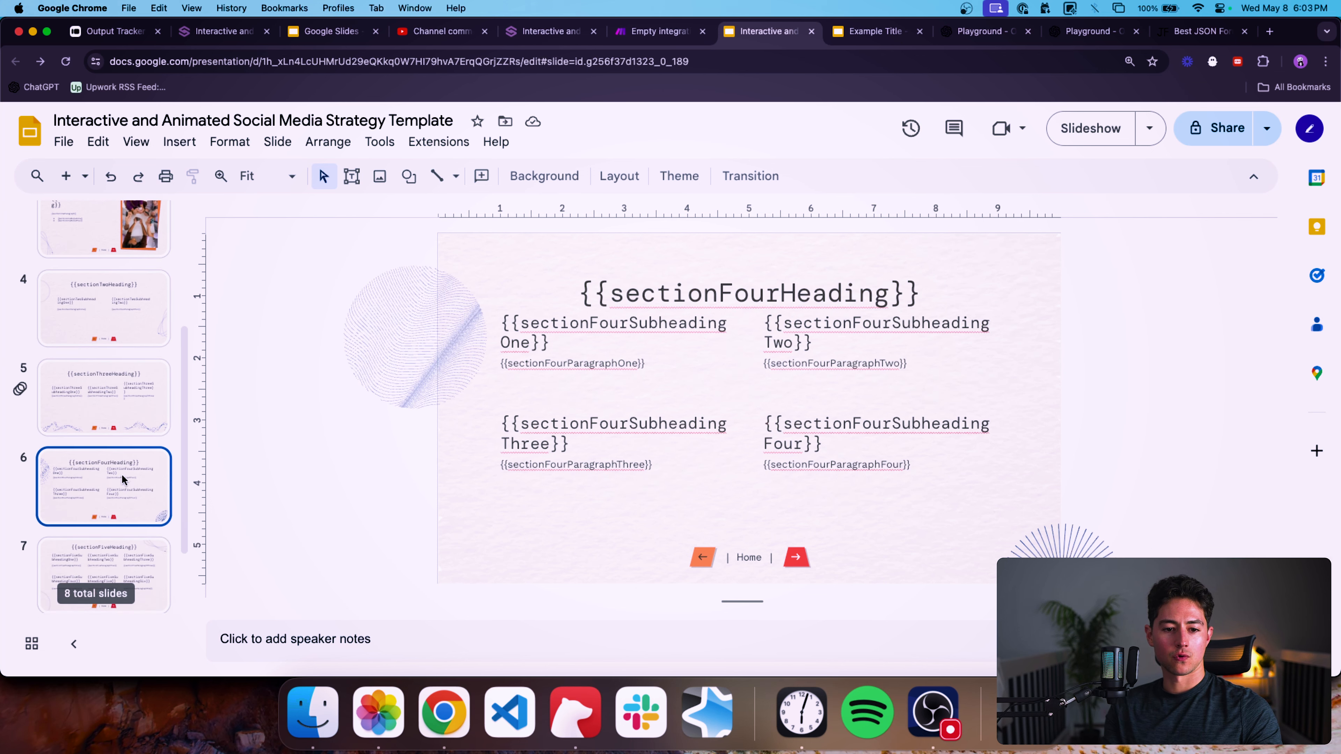
{"action": "scroll", "coordinate": [126, 483], "scroll_direction": "down", "scroll_amount": 2}
{"action": "left_click", "coordinate": [131, 489]}
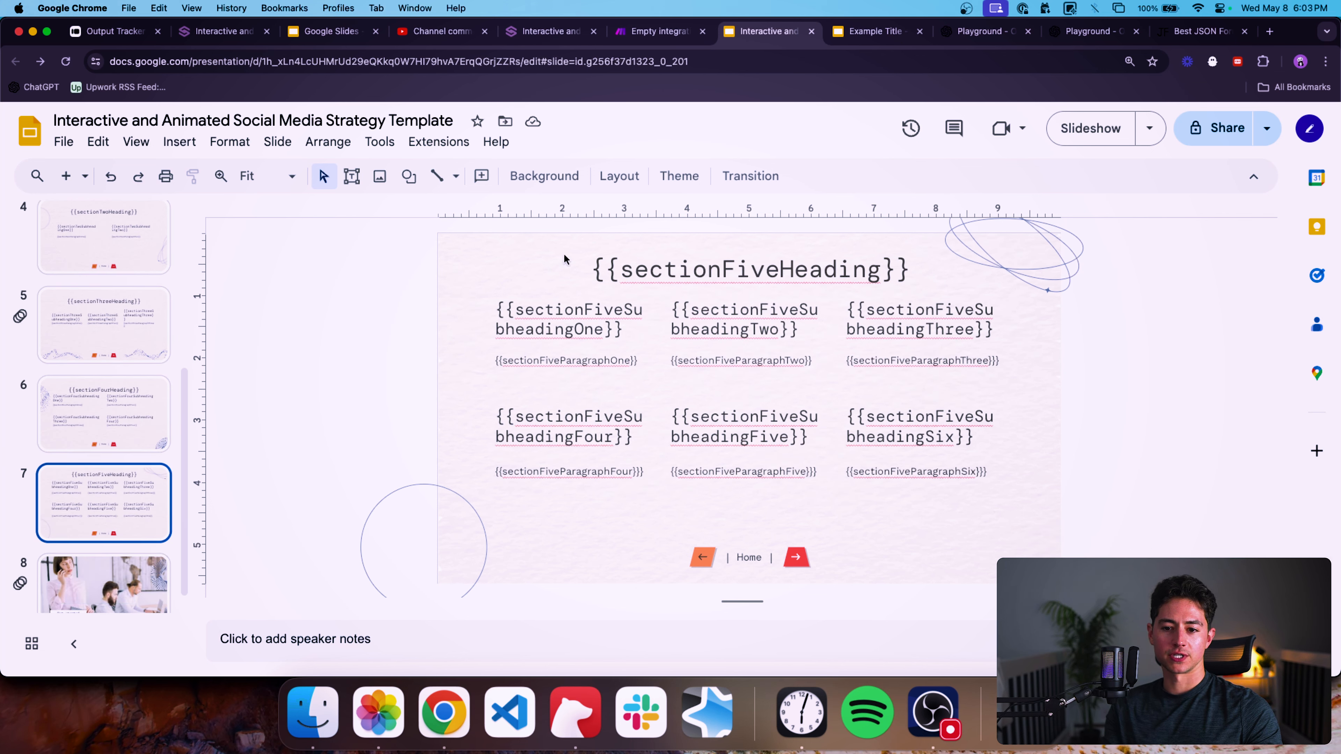
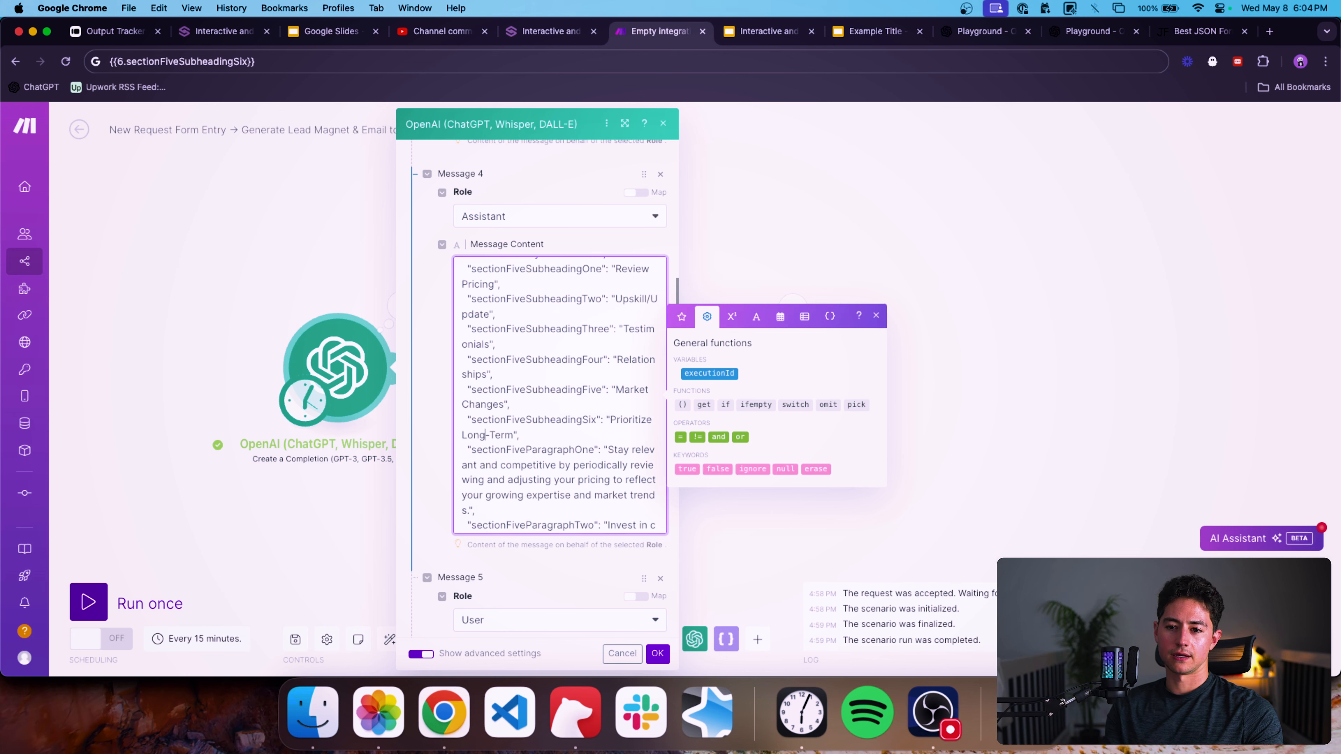
Shorten Message 4's sectionFiveSubheadingSix value to "Long-Term".
{"action": "key", "text": "BackSpace"}
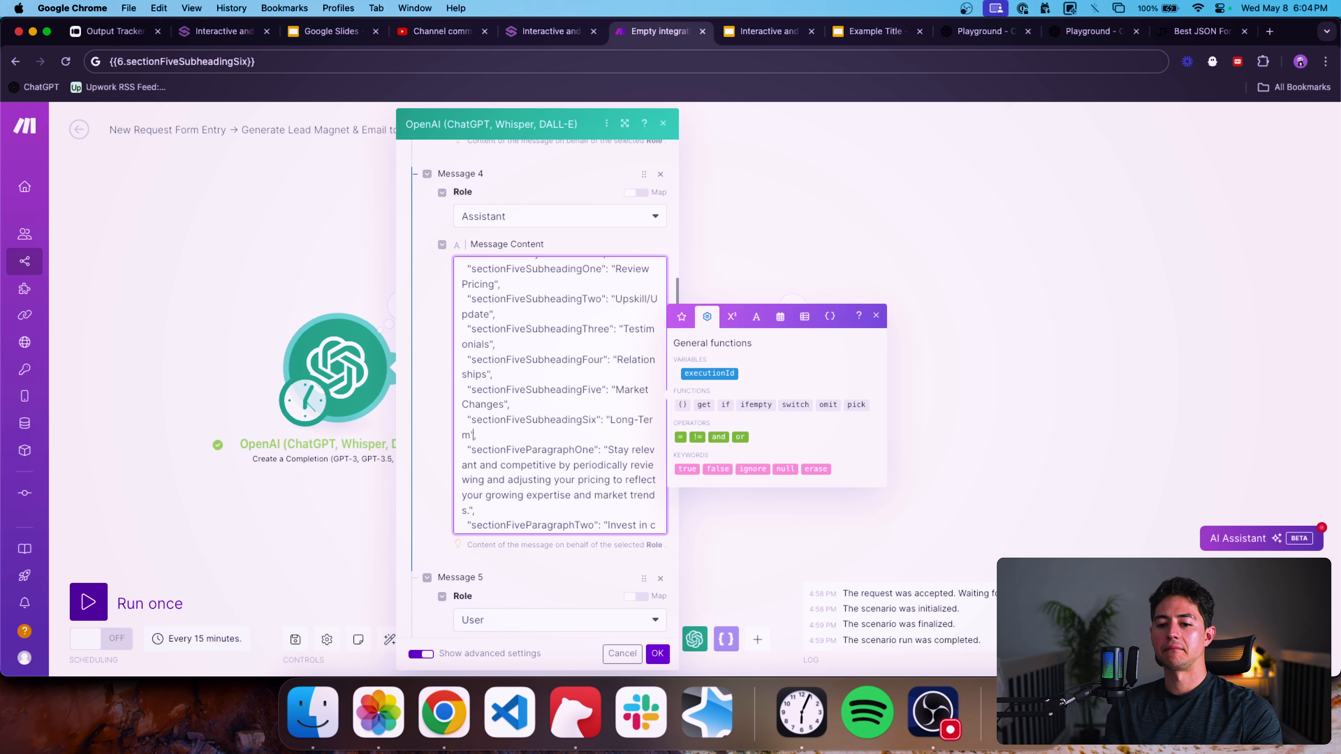
{"action": "scroll", "coordinate": [542, 434], "scroll_direction": "down", "scroll_amount": 10}
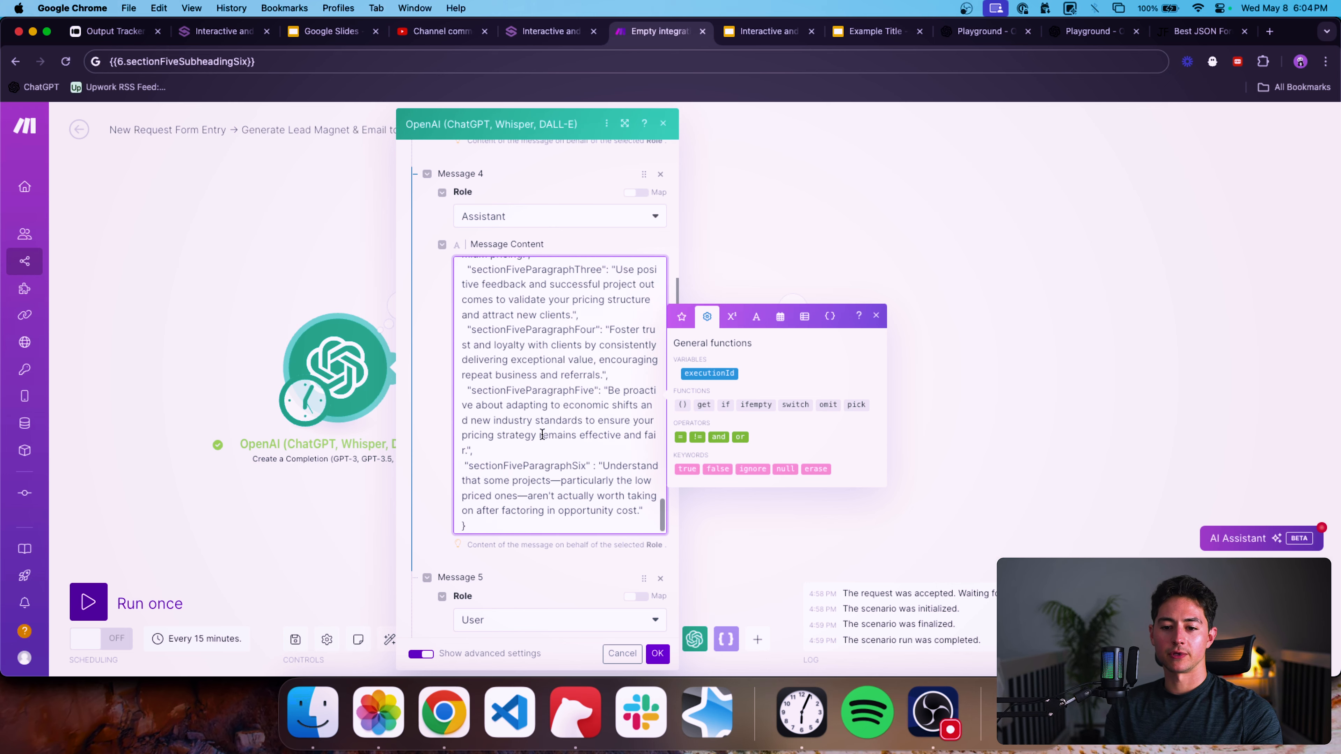
{"action": "scroll", "coordinate": [543, 435], "scroll_direction": "up", "scroll_amount": 10}
{"action": "scroll", "coordinate": [420, 428], "scroll_direction": "down", "scroll_amount": 10}
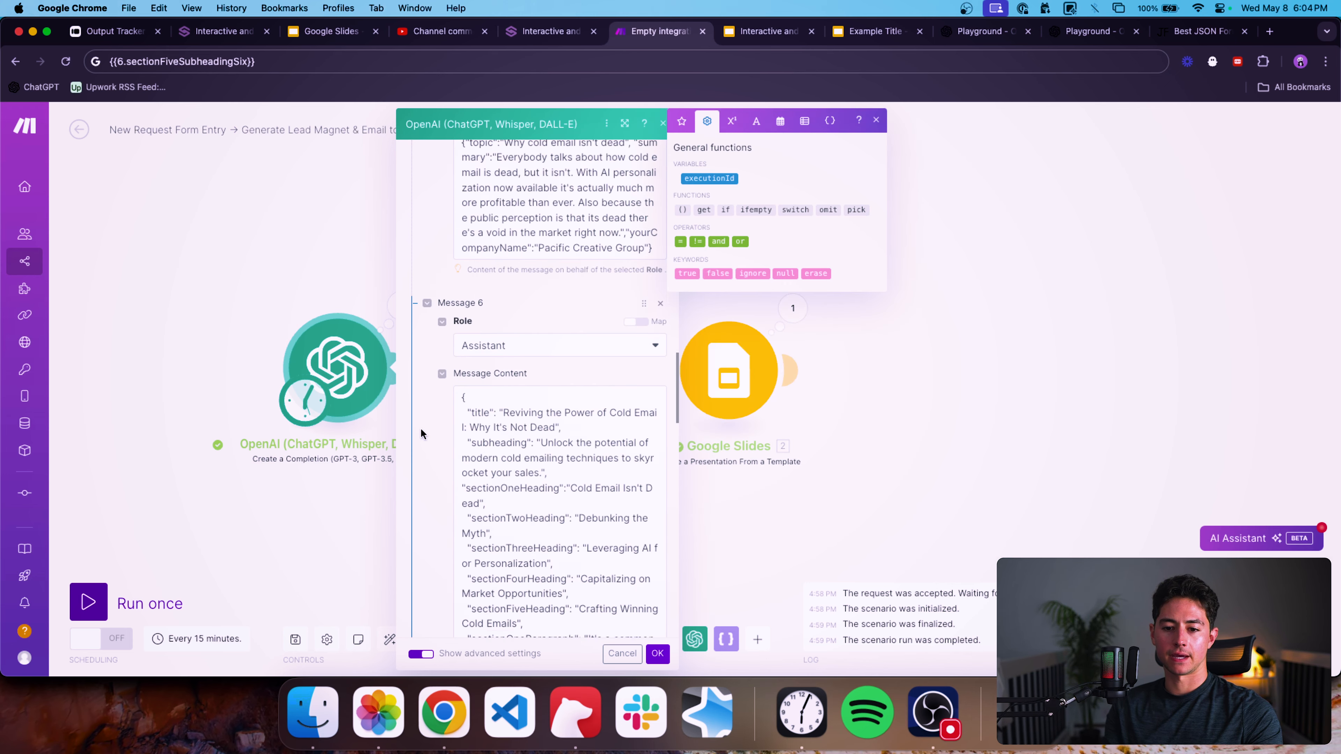
In Message 6's example JSON, change sectionFourSubheadingOne to "Fill the Void".
{"action": "scroll", "coordinate": [421, 430], "scroll_direction": "down", "scroll_amount": 3}
{"action": "scroll", "coordinate": [536, 437], "scroll_direction": "down", "scroll_amount": 10}
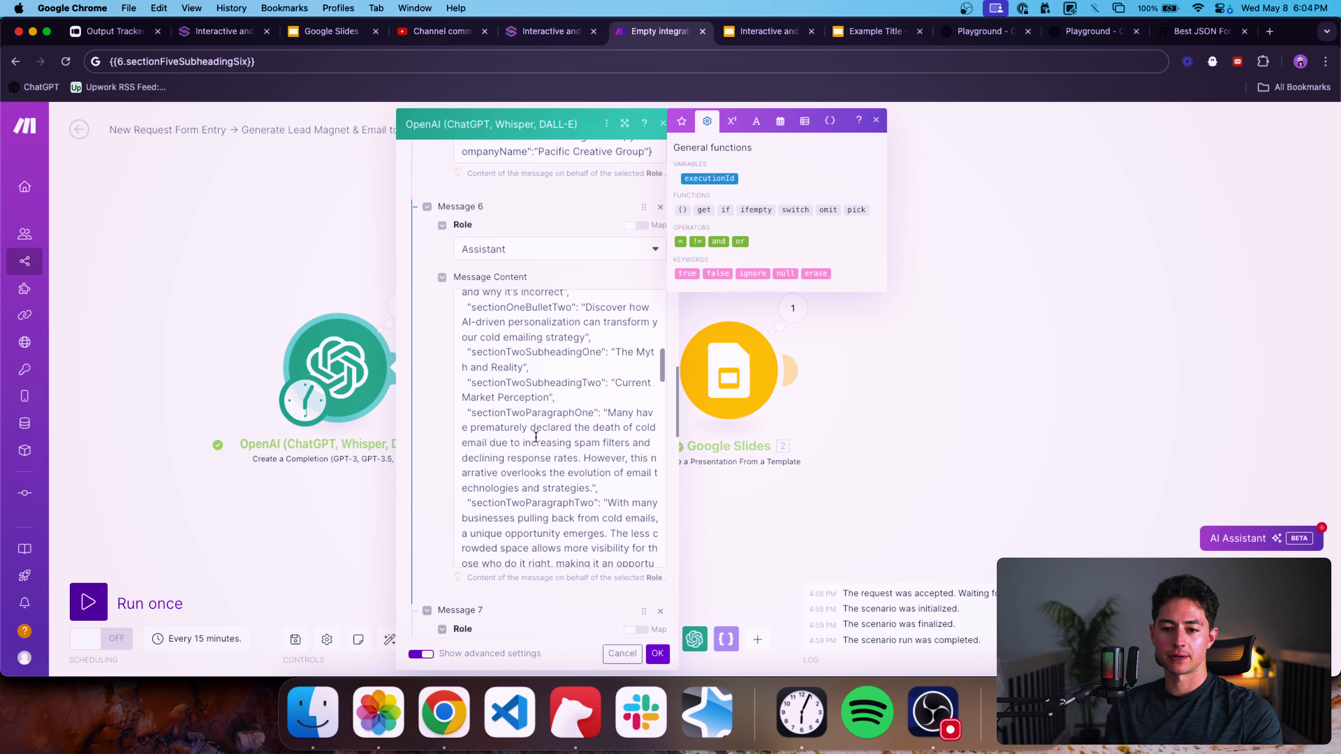
{"action": "scroll", "coordinate": [536, 437], "scroll_direction": "down", "scroll_amount": 10}
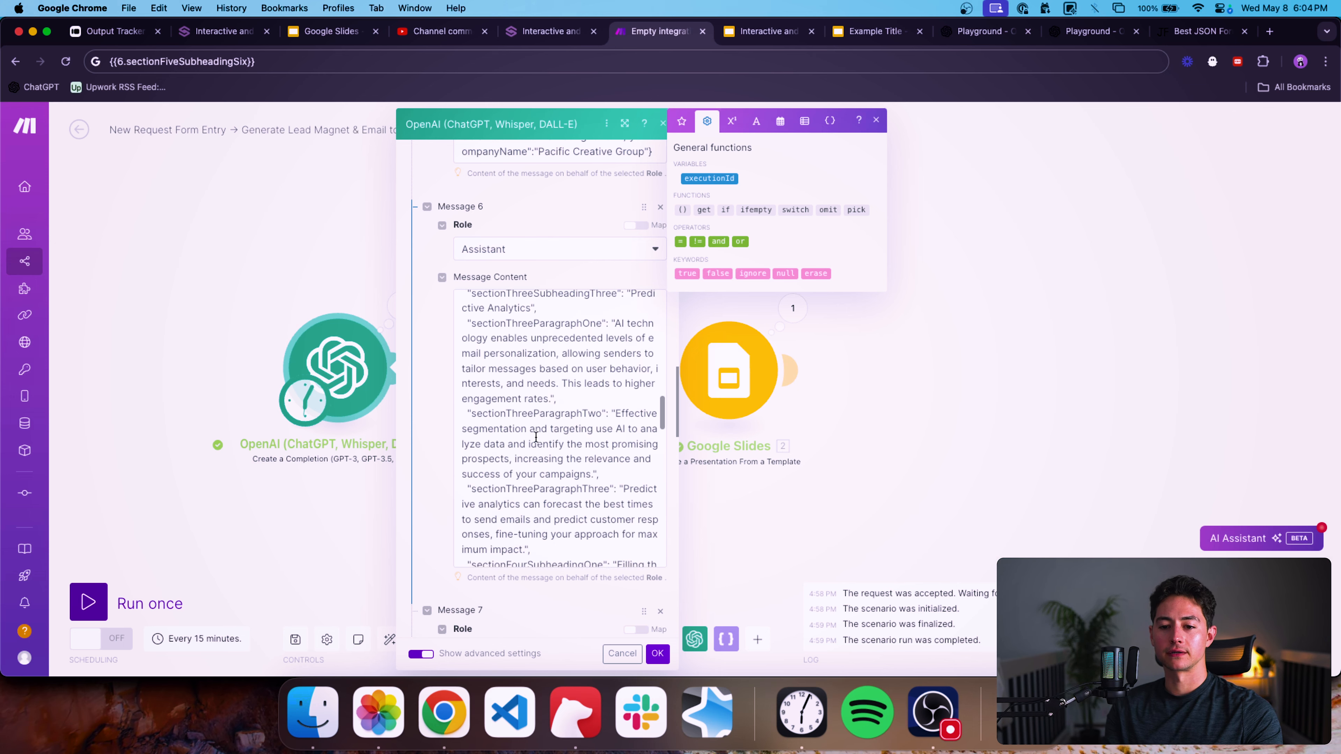
{"action": "scroll", "coordinate": [536, 437], "scroll_direction": "down", "scroll_amount": 10}
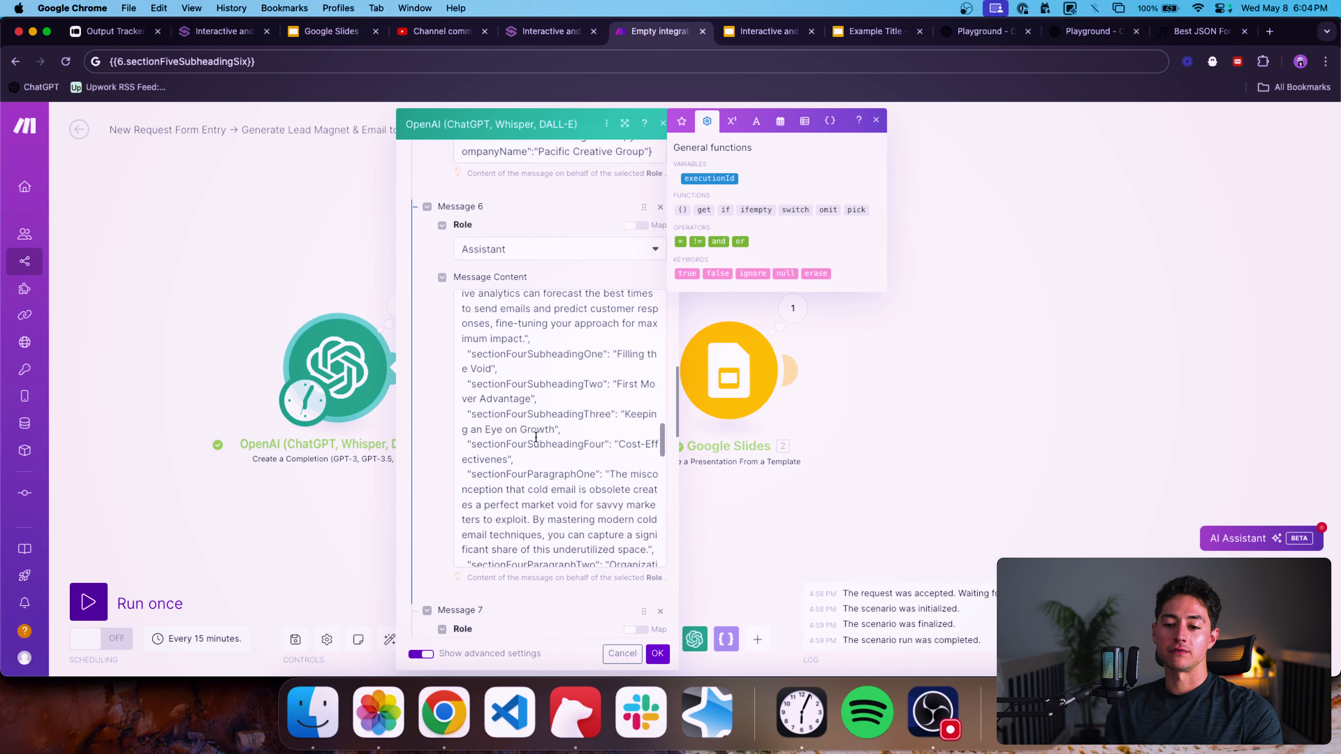
{"action": "scroll", "coordinate": [536, 437], "scroll_direction": "down", "scroll_amount": 2}
{"action": "left_click", "coordinate": [491, 333]}
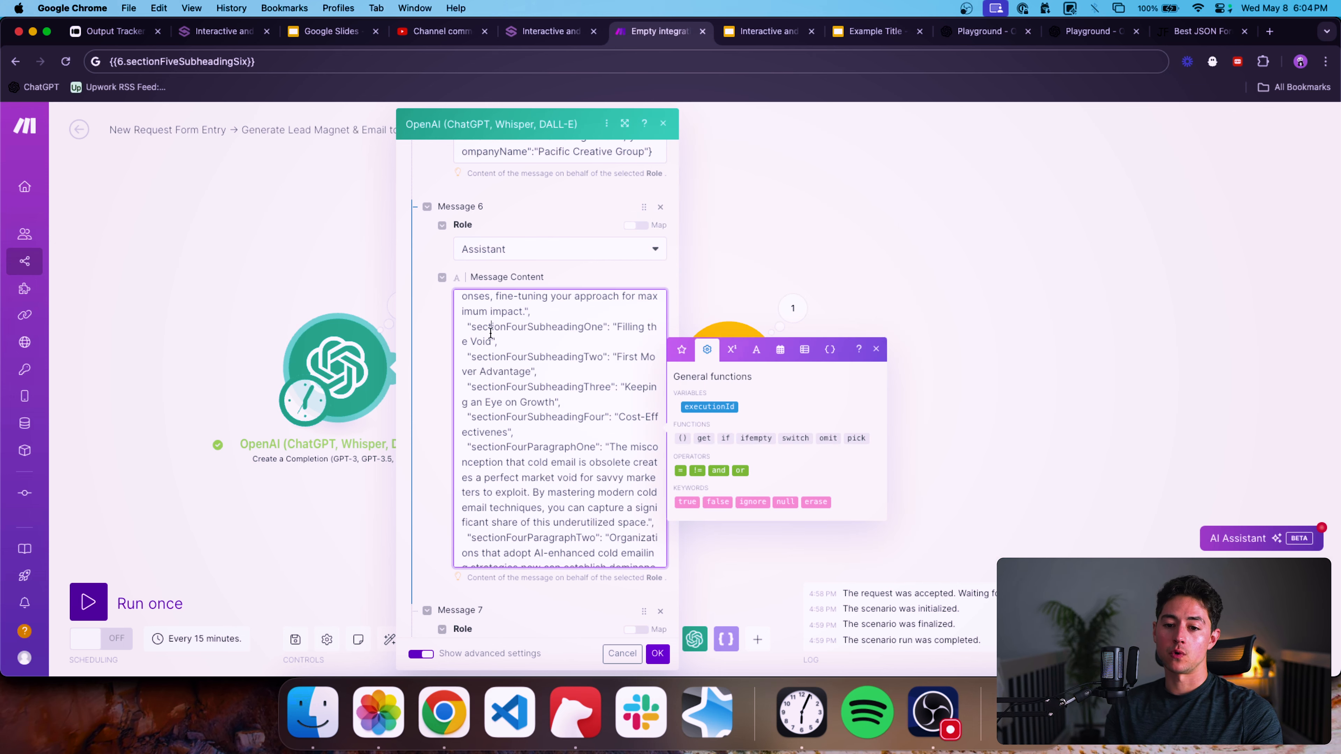
{"action": "left_click", "coordinate": [644, 329]}
{"action": "key", "text": "BackSpace"}
{"action": "key", "text": "BackSpace"}
{"action": "key", "text": "BackSpace"}
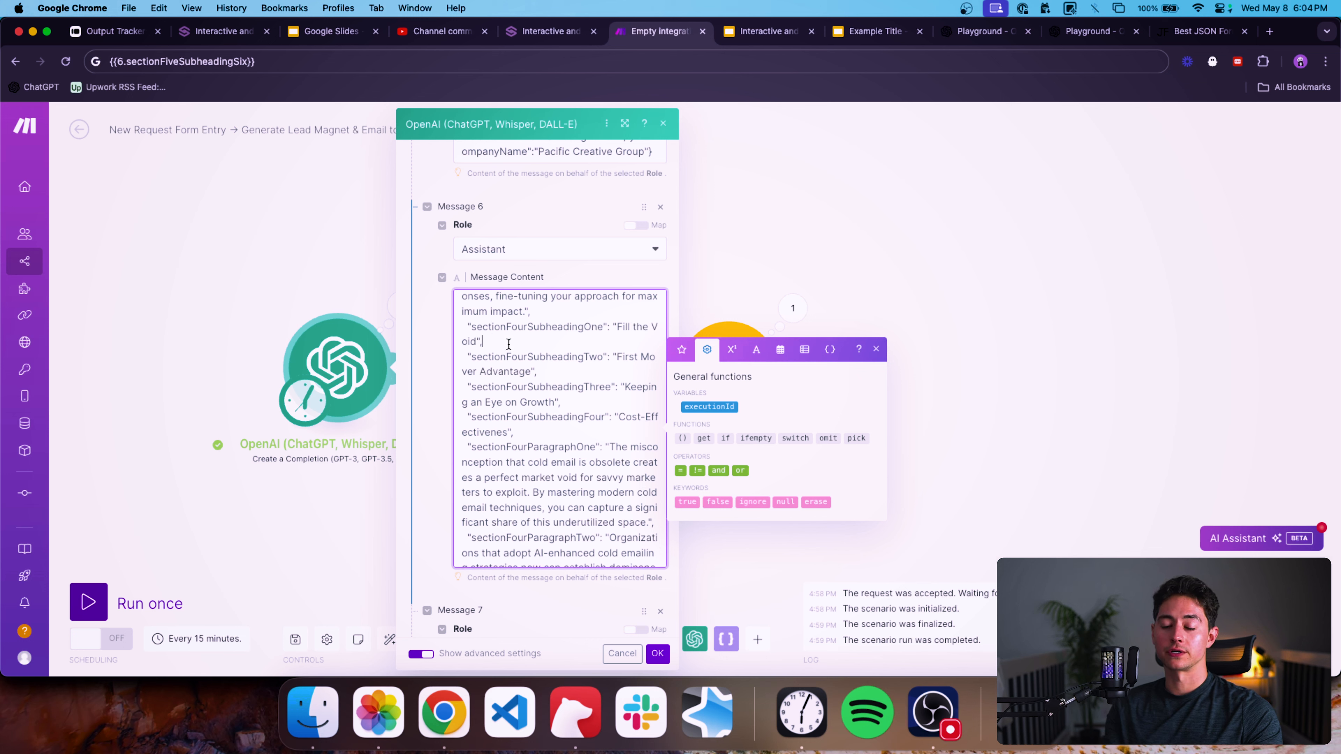
Shorten sectionFourSubheadingTwo in Message 6 to "First Mover".
{"action": "scroll", "coordinate": [554, 359], "scroll_direction": "down", "scroll_amount": 2}
{"action": "left_click", "coordinate": [641, 325]}
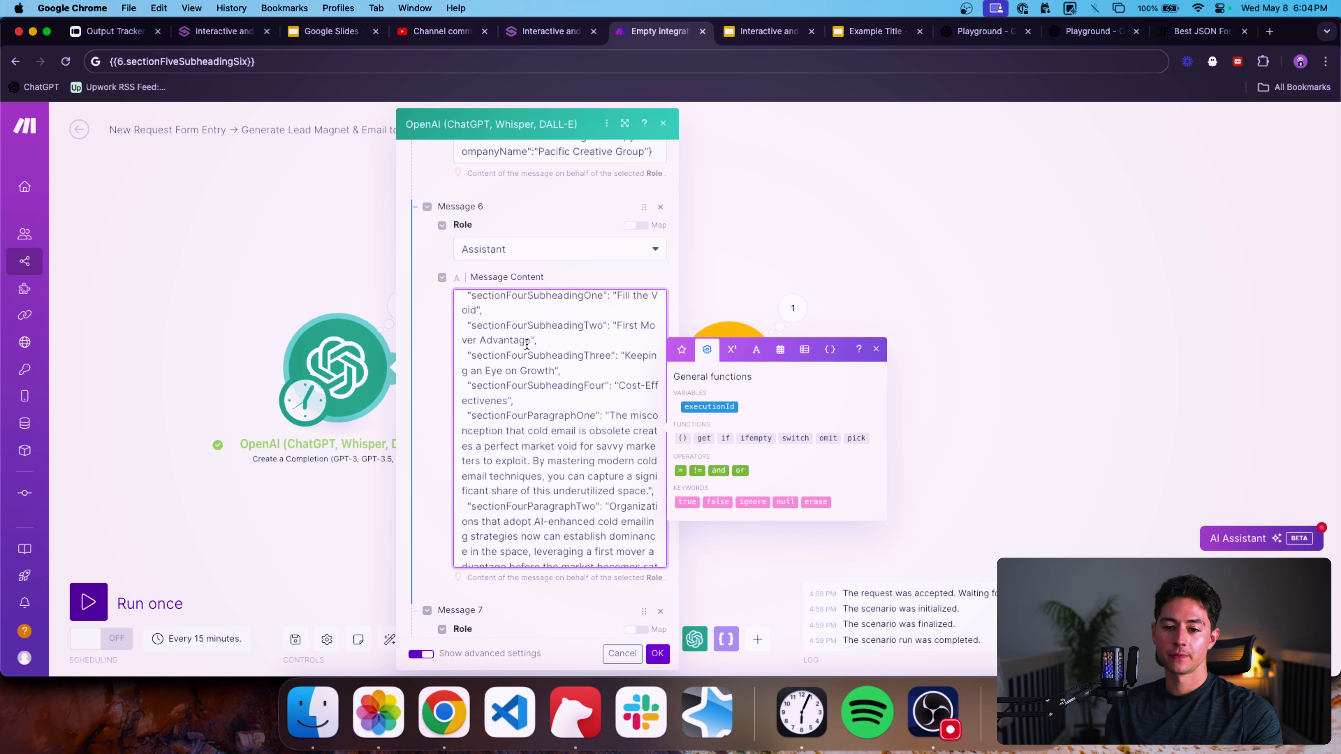
{"action": "key", "text": "BackSpace"}
{"action": "key", "text": "BackSpace"}
{"action": "key", "text": "BackSpace"}
{"action": "key", "text": "BackSpace"}
{"action": "key", "text": "BackSpace"}
{"action": "key", "text": "BackSpace"}
{"action": "key", "text": "BackSpace"}
{"action": "key", "text": "BackSpace"}
{"action": "key", "text": "BackSpace"}
{"action": "key", "text": "BackSpace"}
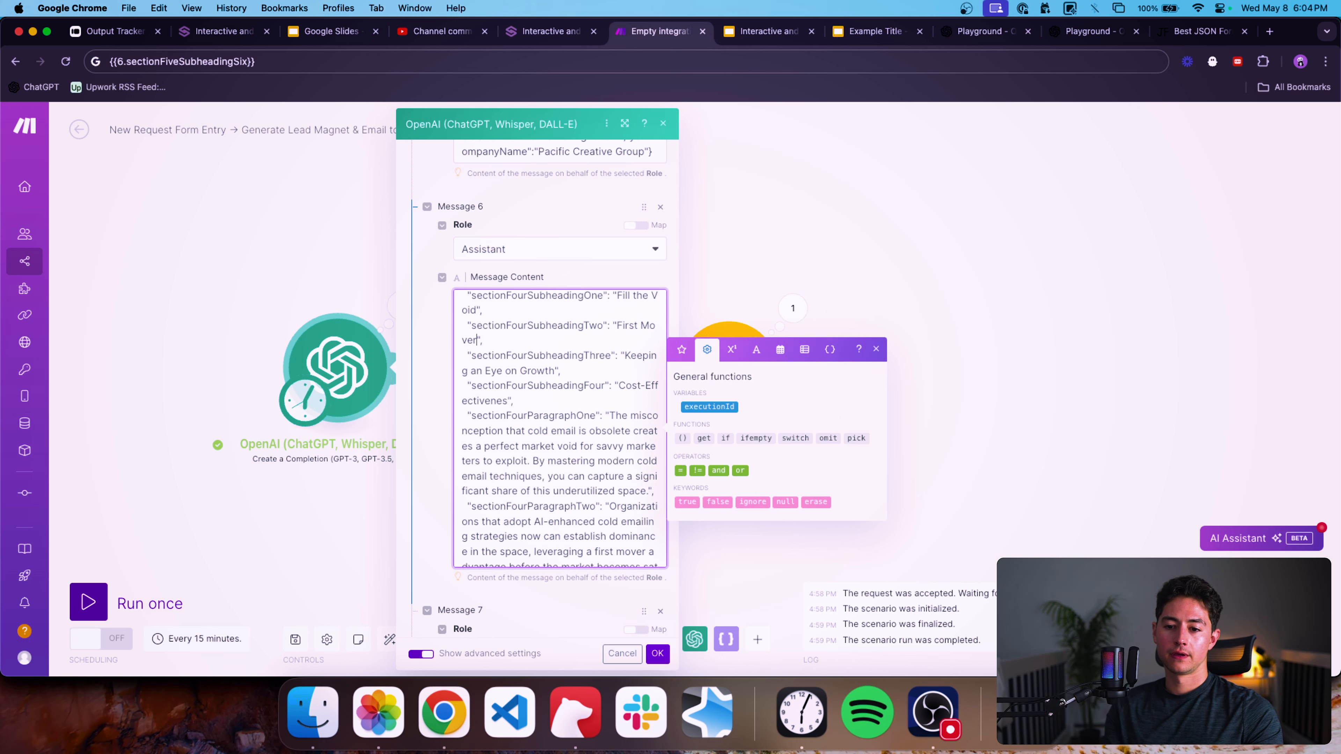
Change sectionFourSubheadingThree in Message 6 to "Keep Tabs on Growth".
{"action": "left_click", "coordinate": [546, 371]}
{"action": "key", "text": "alt+Left"}
{"action": "key", "text": "alt+shift+Left"}
{"action": "key", "text": "alt+shift+Left"}
{"action": "key", "text": "alt+shift+Left"}
{"action": "key", "text": "alt+shift+Left"}
{"action": "type", "text": "Keep Tabs on"}
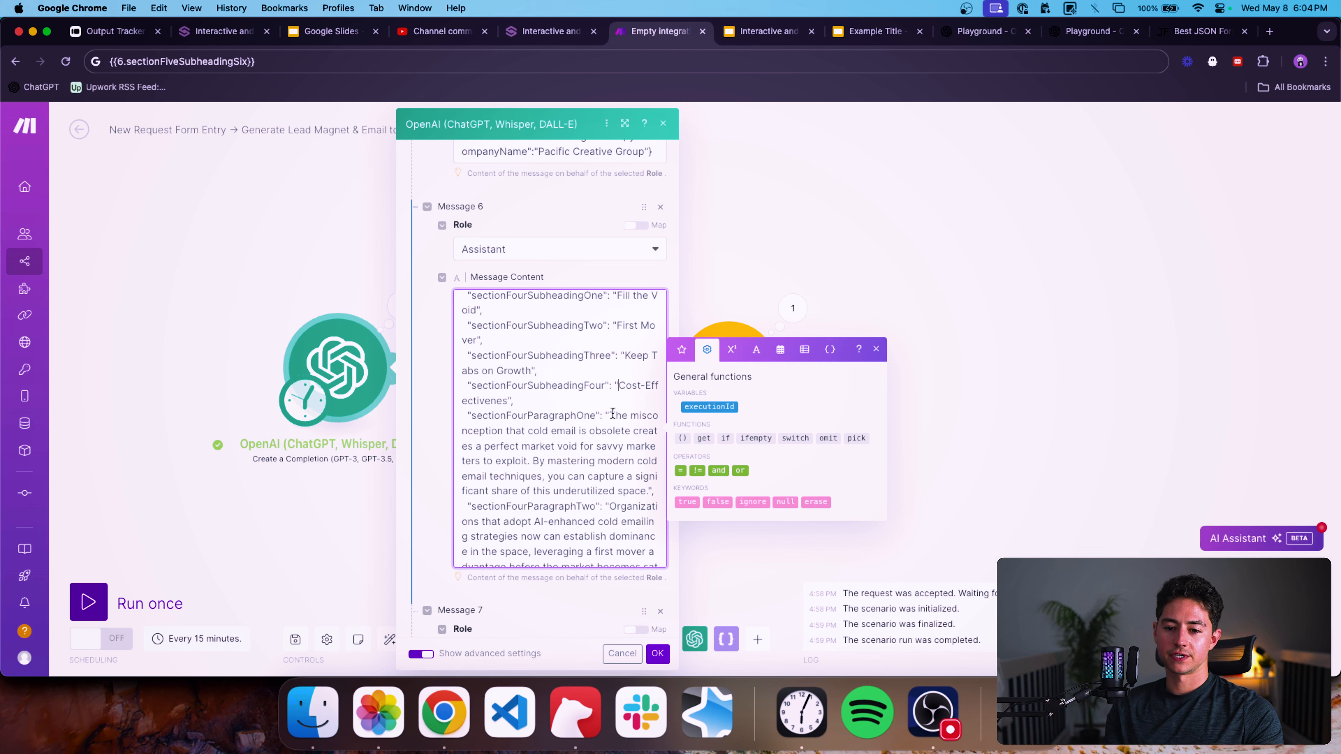
Change sectionFiveSubheadingOne in Message 6 to "Content Strategy".
{"action": "scroll", "coordinate": [613, 413], "scroll_direction": "down", "scroll_amount": 10}
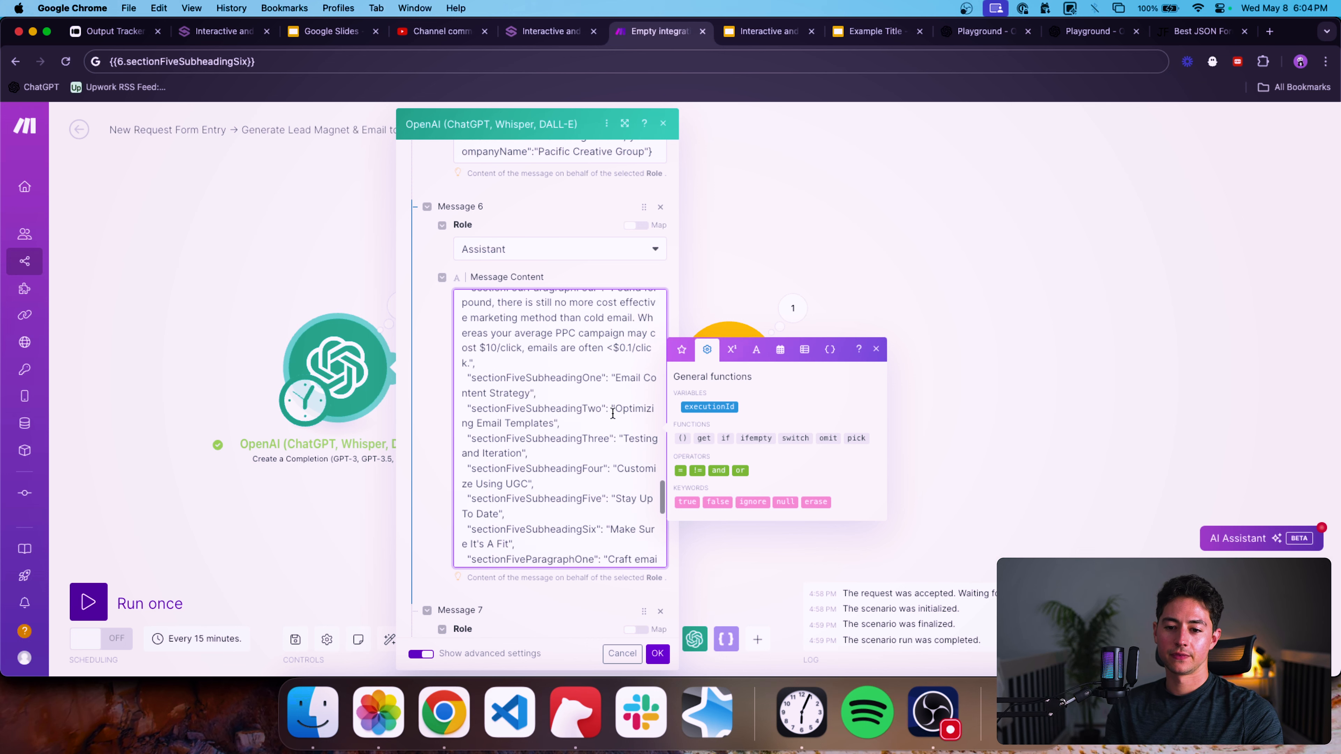
{"action": "scroll", "coordinate": [613, 413], "scroll_direction": "down", "scroll_amount": 1}
{"action": "double_click", "coordinate": [526, 372]}
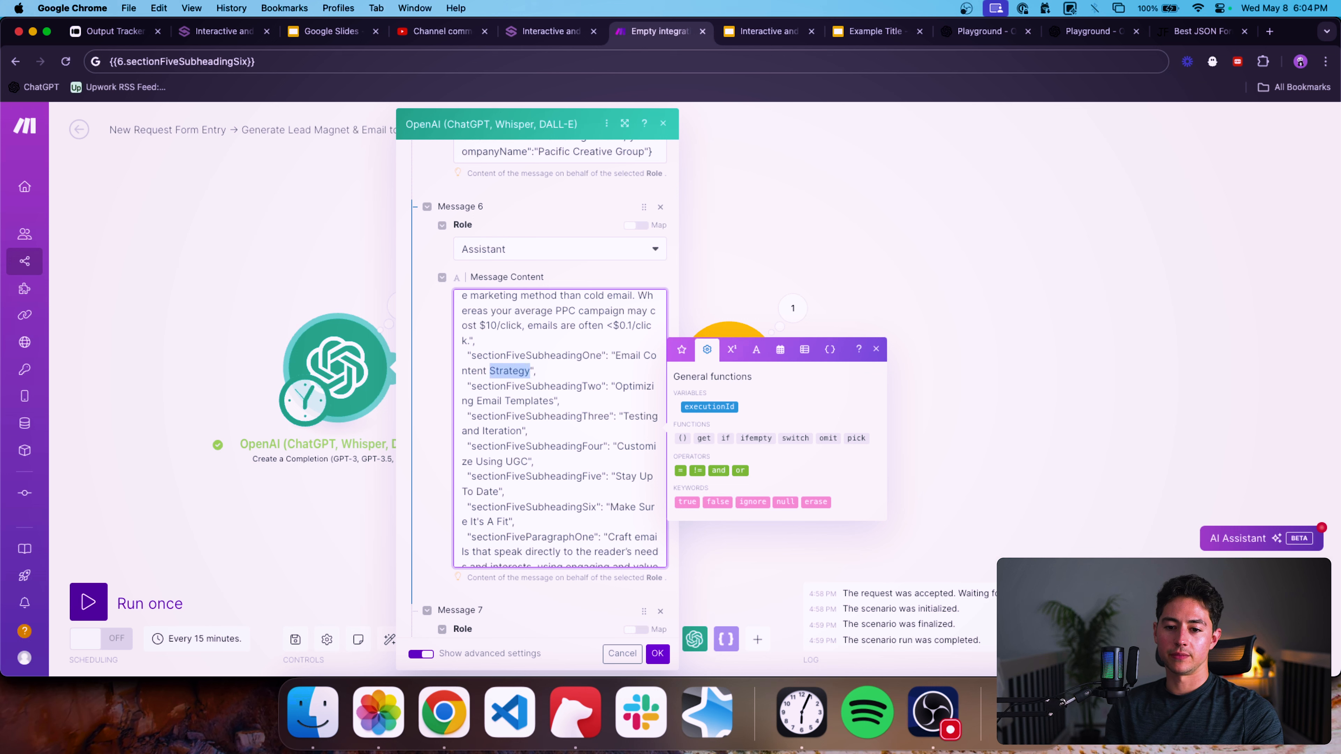
{"action": "key", "text": "Left"}
{"action": "key", "text": "alt+BackSpace"}
{"action": "key", "text": "alt+BackSpace"}
{"action": "type", "text": "Conte"}
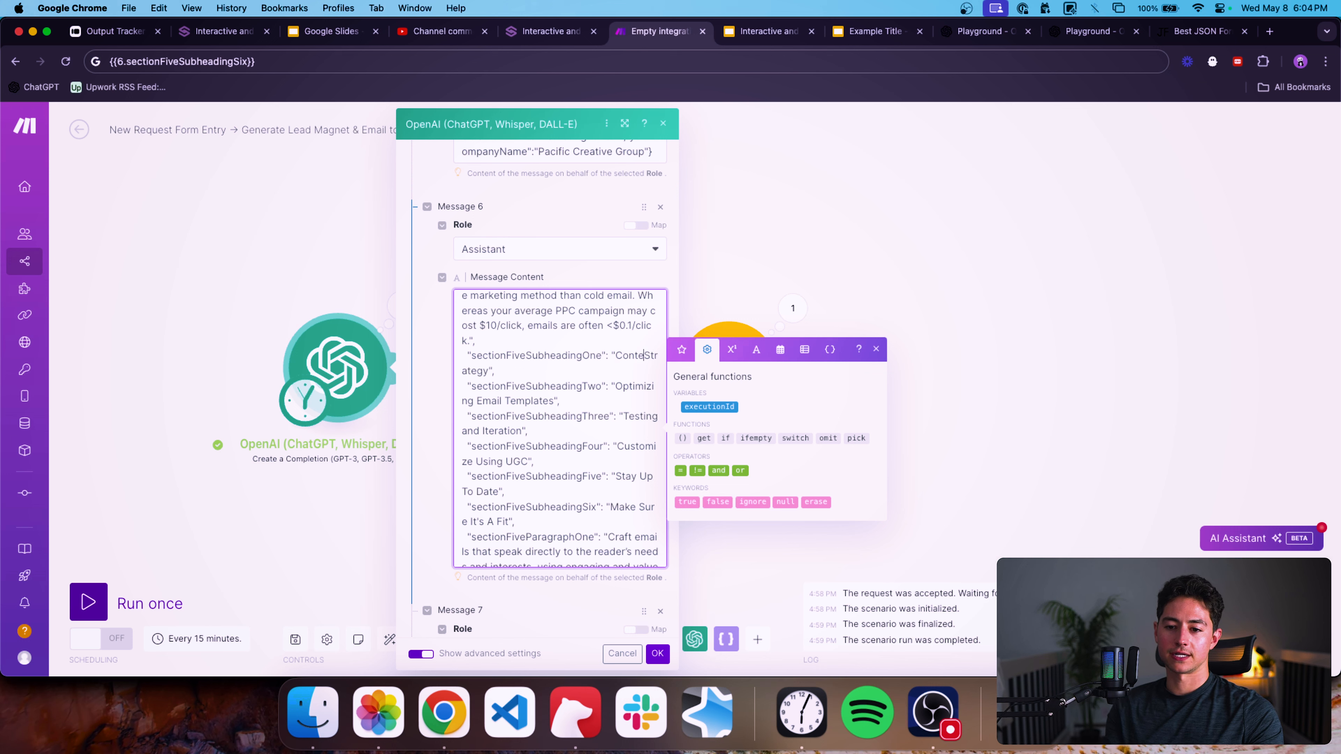
{"action": "type", "text": "nt"}
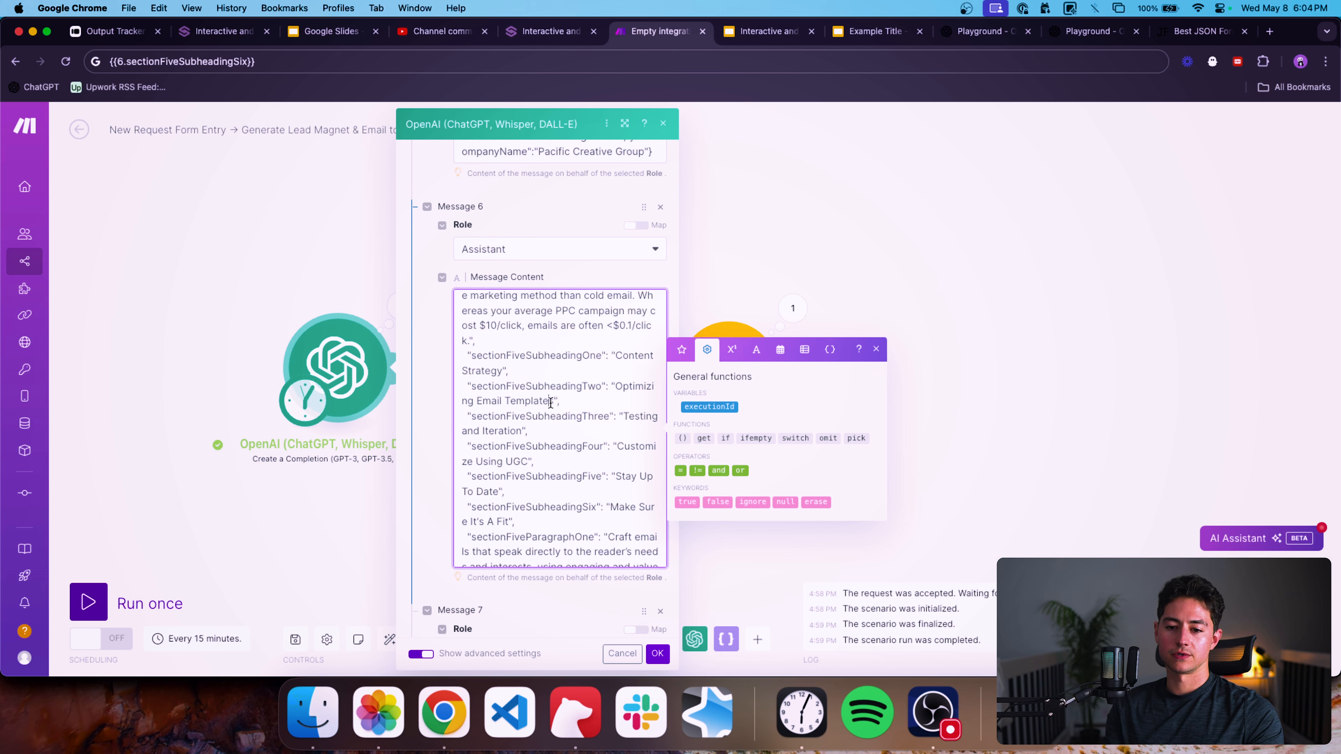
Change sectionFiveSubheadingTwo in Message 6 to "Optimization".
{"action": "key", "text": "Right"}
{"action": "key", "text": "alt+shift+Left"}
{"action": "key", "text": "alt+shift+Left"}
{"action": "key", "text": "BackSpace"}
{"action": "key", "text": "BackSpace"}
{"action": "key", "text": "BackSpace"}
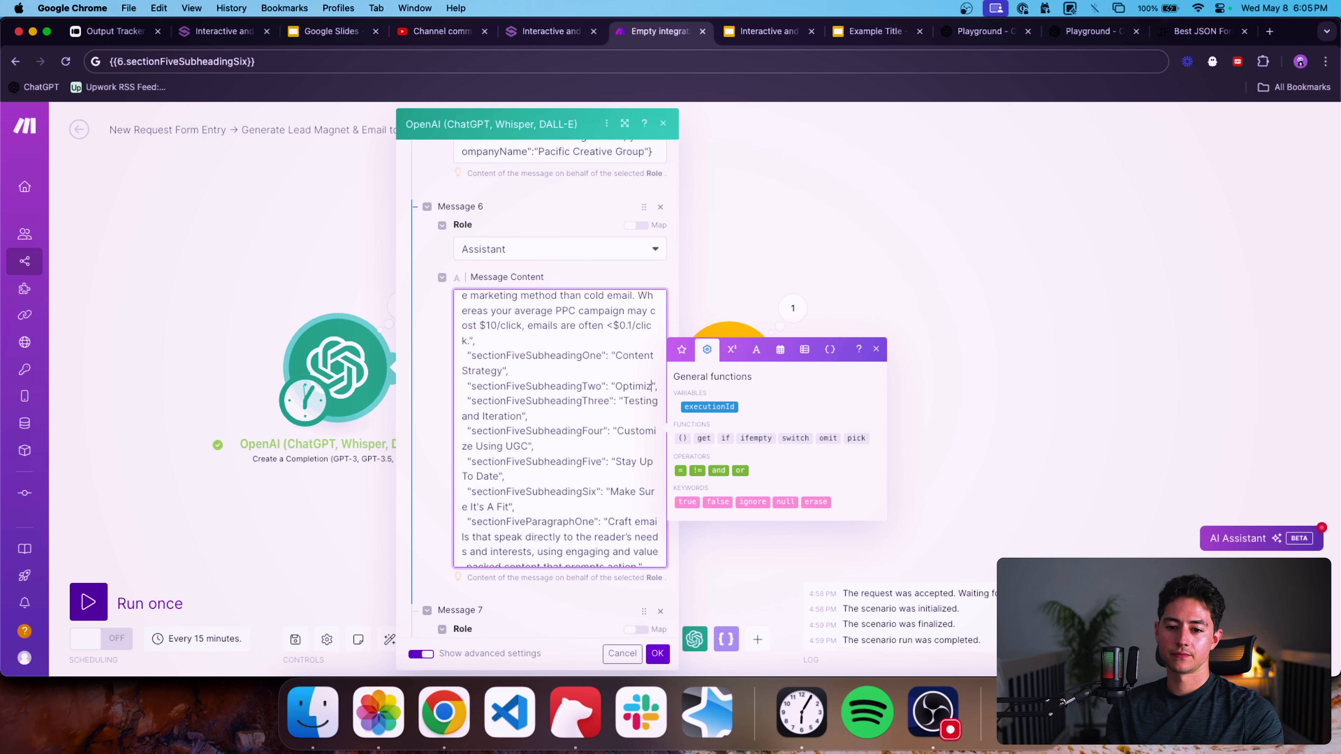
{"action": "type", "text": "ation"}
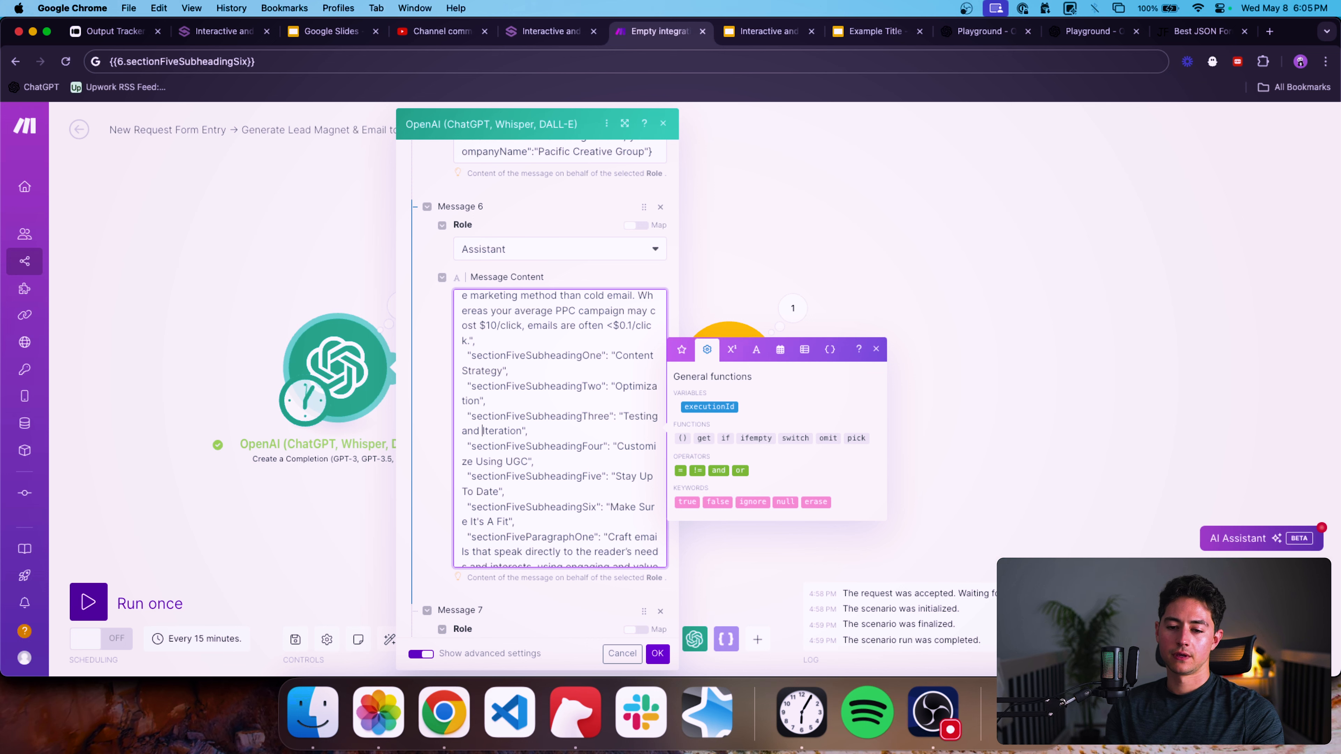
Change sectionFiveSubheadingThree in Message 6 to "Testing/Iteration".
{"action": "key", "text": "alt+Left"}
{"action": "key", "text": "alt+shift+Left"}
{"action": "key", "text": "BackSpace"}
{"action": "key", "text": "BackSpace"}
{"action": "type", "text": "/"}
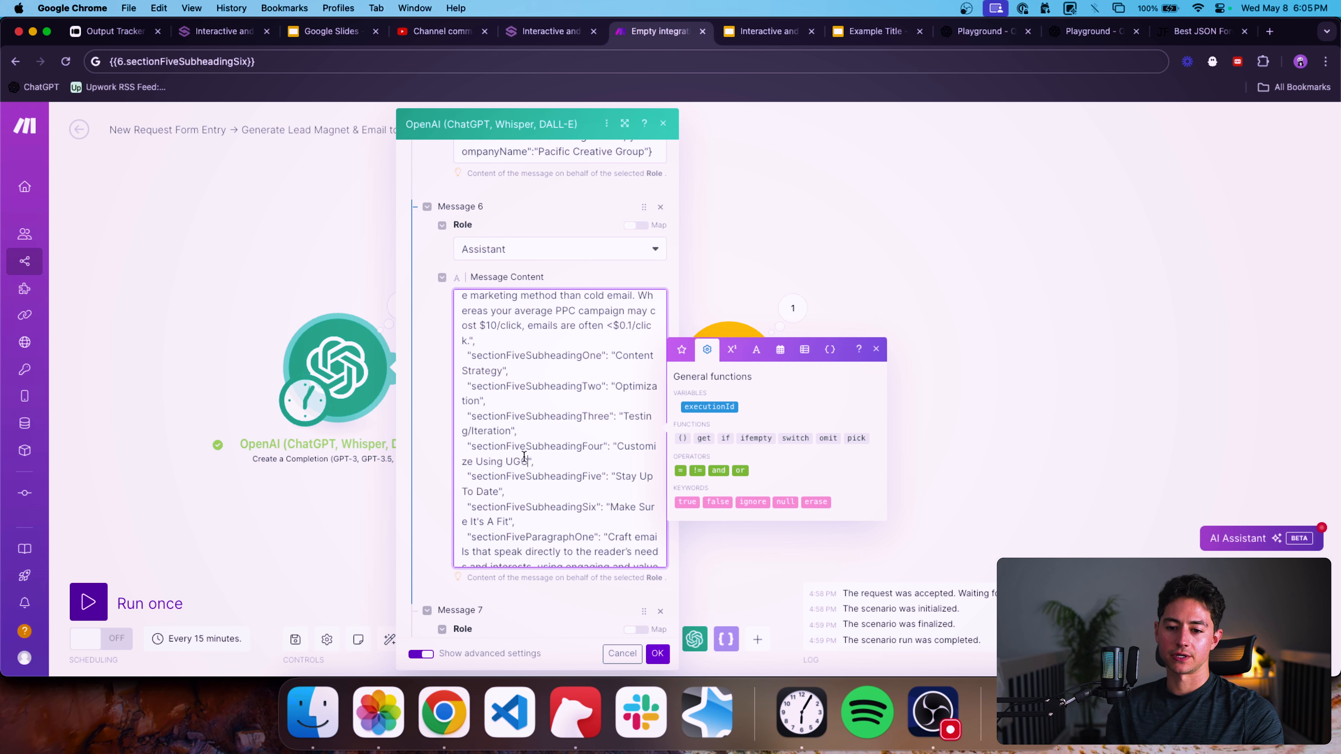
Change sectionFiveSubheadingFour in Message 6 to "Customizing".
{"action": "scroll", "coordinate": [525, 458], "scroll_direction": "down", "scroll_amount": 1}
{"action": "key", "text": "alt+Left"}
{"action": "key", "text": "alt+shift+Left"}
{"action": "key", "text": "BackSpace"}
{"action": "key", "text": "BackSpace"}
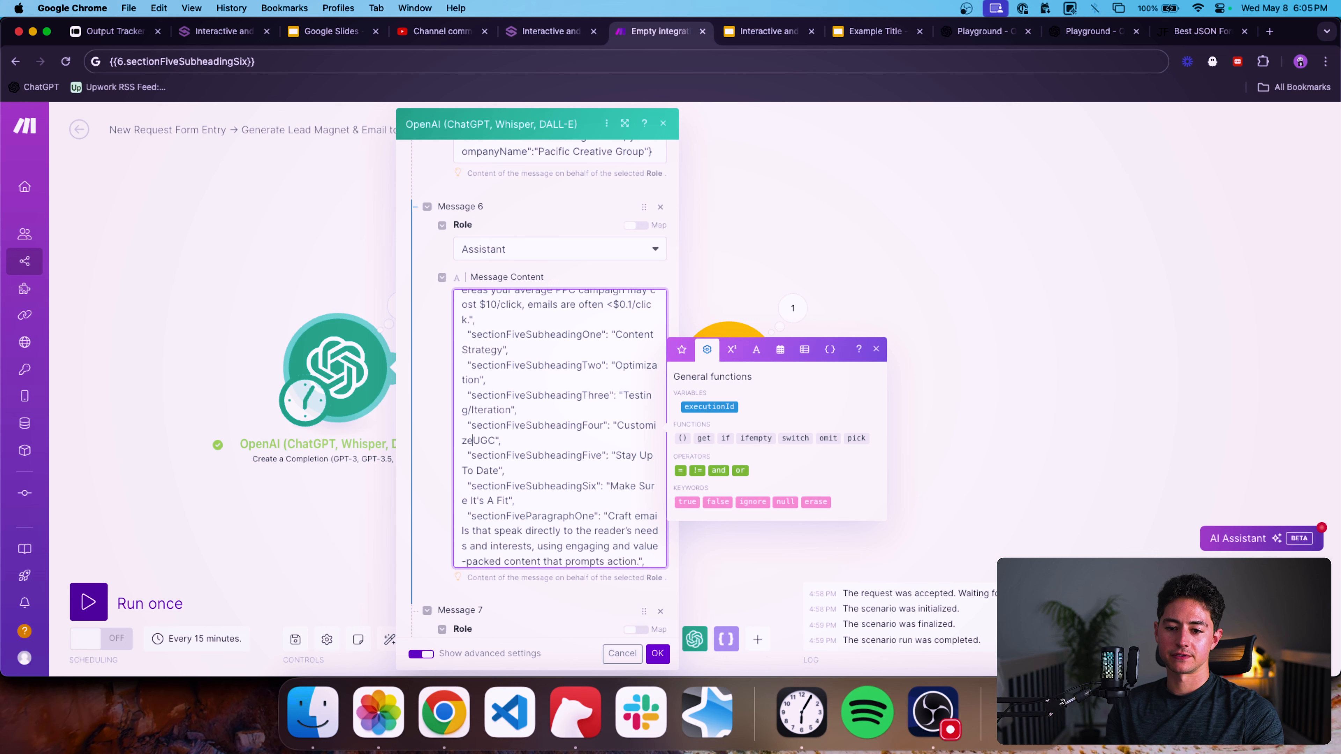
{"action": "key", "text": "alt+shift+Right"}
{"action": "key", "text": "BackSpace"}
{"action": "key", "text": "BackSpace"}
{"action": "type", "text": "ing"}
Change sectionFiveSubheadingFive in Message 6 to "Stay Informed".
{"action": "scroll", "coordinate": [617, 463], "scroll_direction": "down", "scroll_amount": 2}
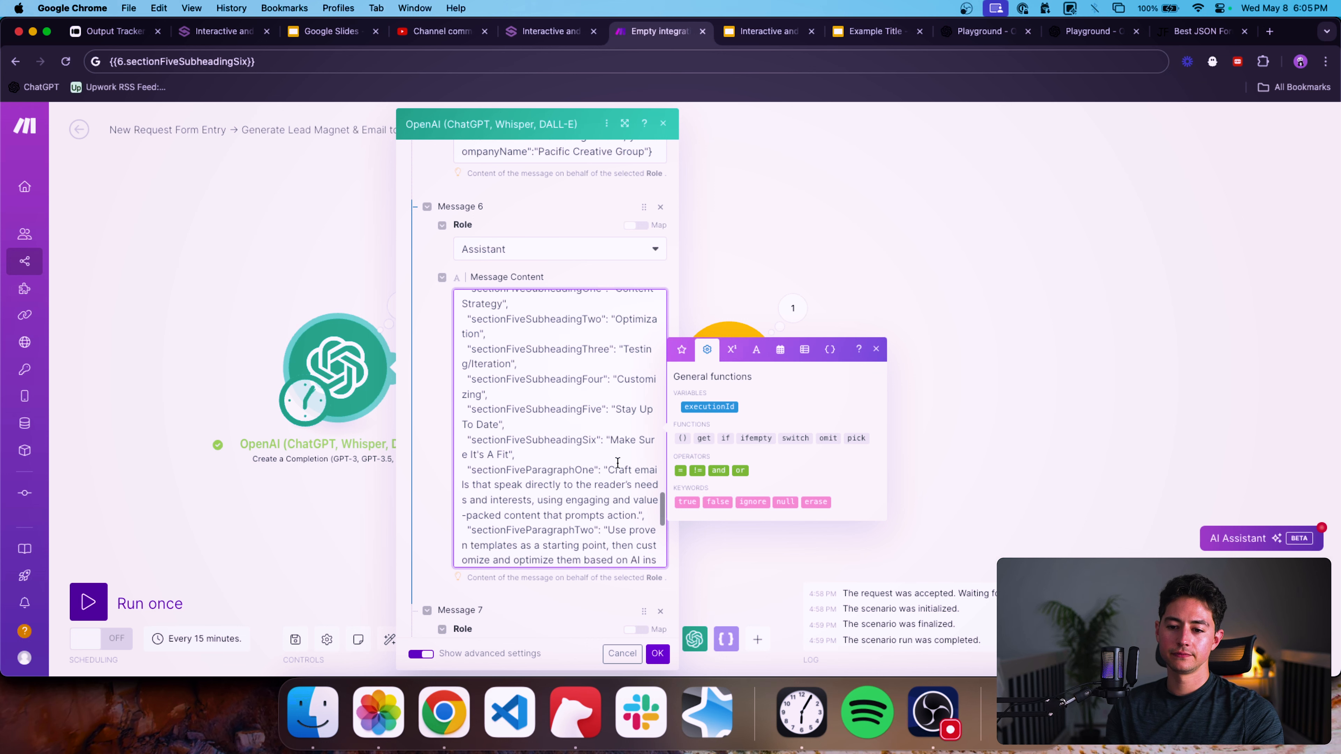
{"action": "left_click", "coordinate": [577, 422]}
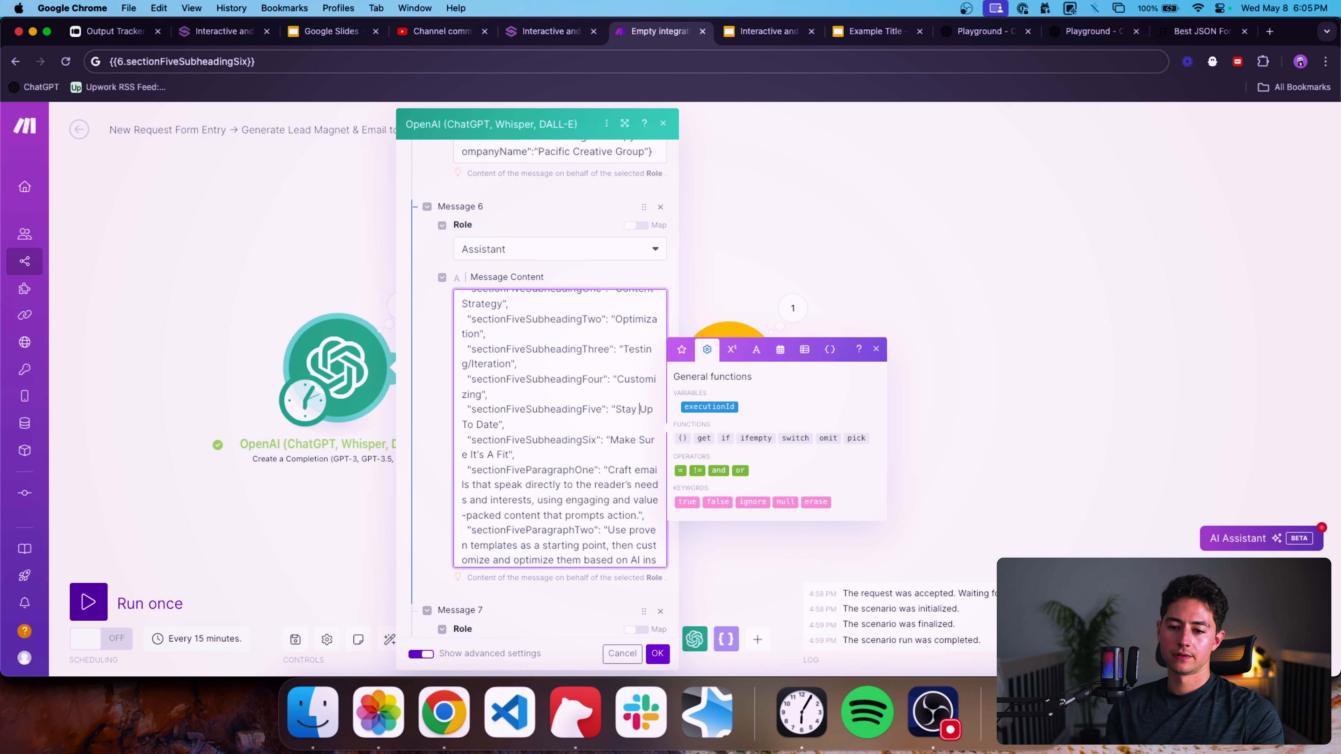
{"action": "key", "text": "alt+shift+Right"}
{"action": "key", "text": "alt+shift+Right"}
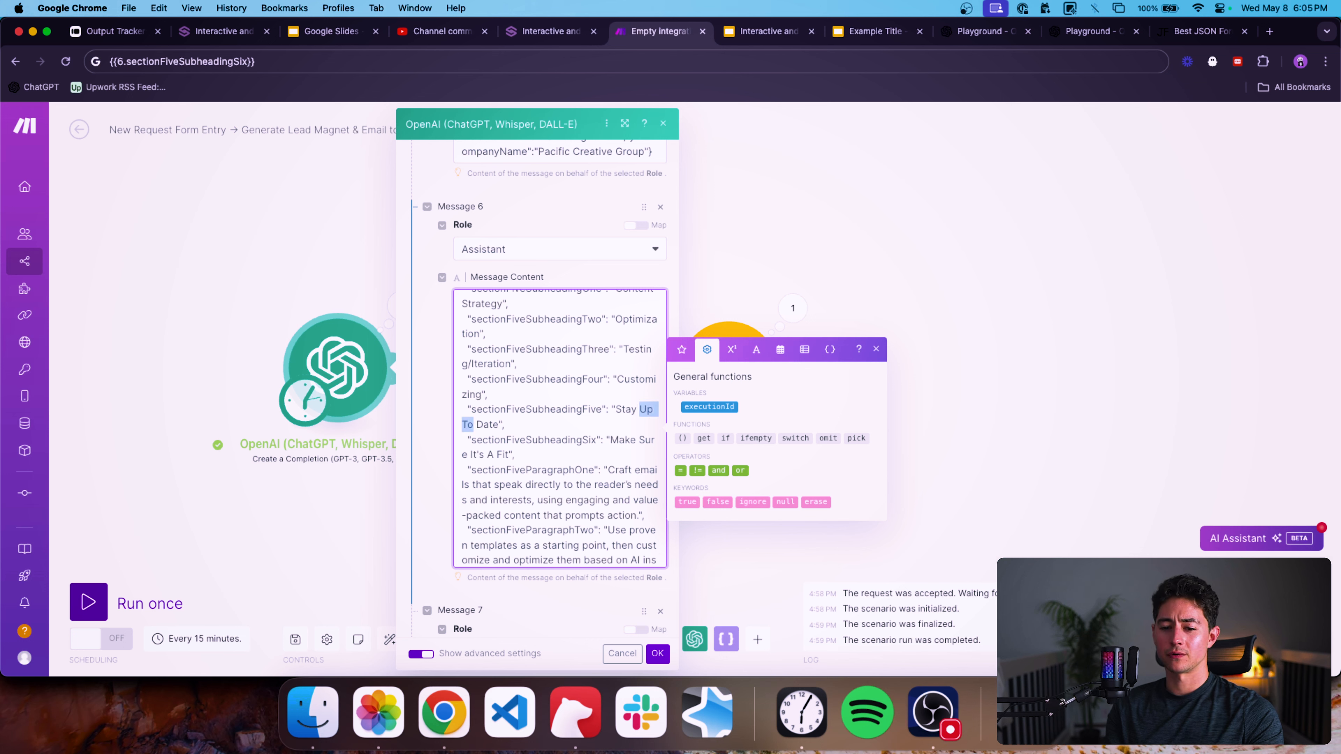
{"action": "key", "text": "alt+shift+Right"}
{"action": "type", "text": "Informed"}
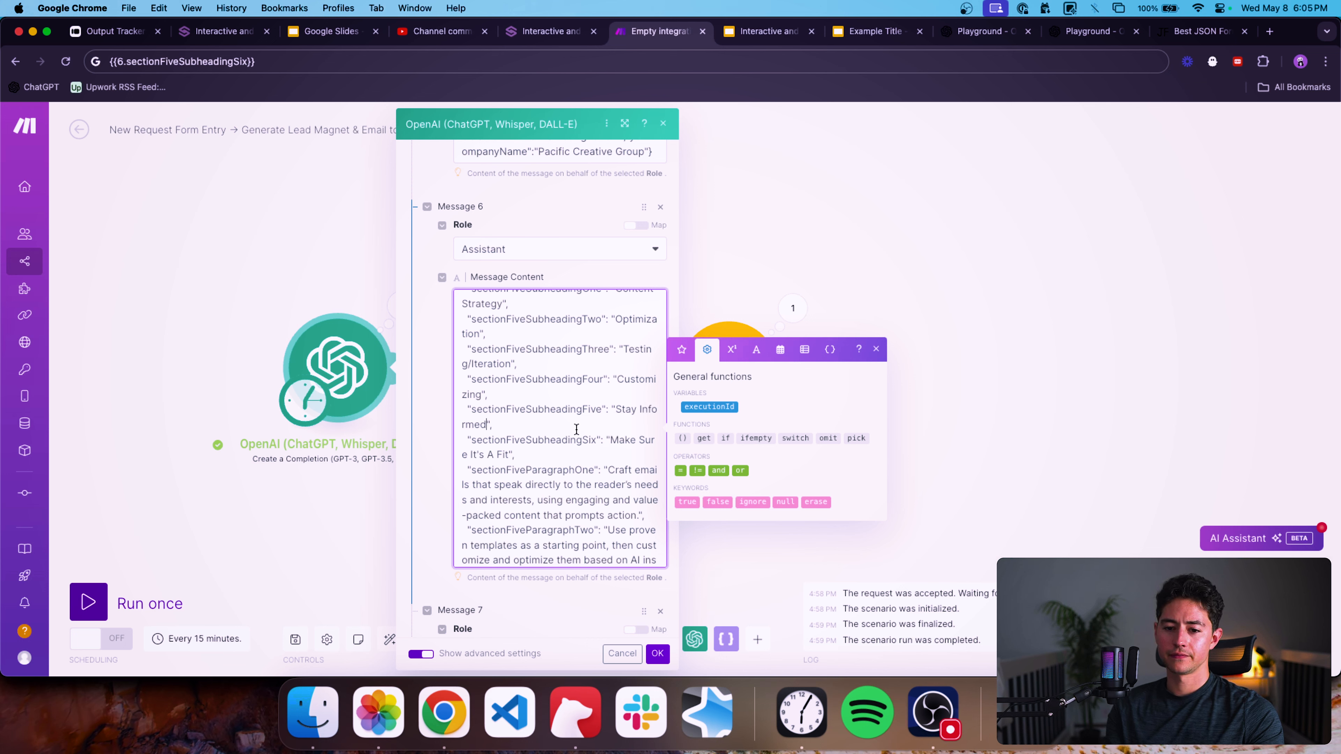
Change sectionFiveSubheadingSix in Message 6 to "Test Fit".
{"action": "scroll", "coordinate": [576, 429], "scroll_direction": "down", "scroll_amount": 2}
{"action": "left_click", "coordinate": [610, 400]}
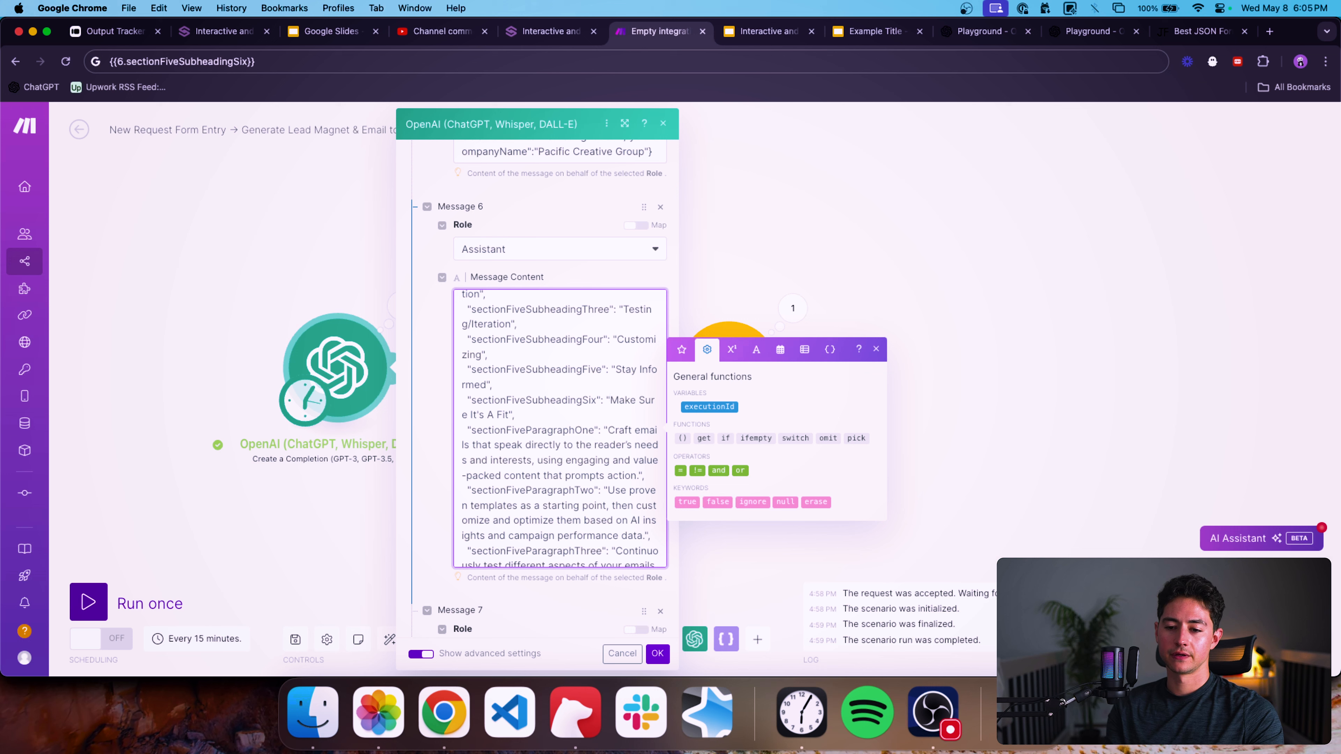
{"action": "key", "text": "alt+shift+Right"}
{"action": "key", "text": "alt+shift+Right"}
{"action": "key", "text": "alt+shift+Right"}
{"action": "key", "text": "alt+shift+Right"}
{"action": "key", "text": "alt+shift+Right"}
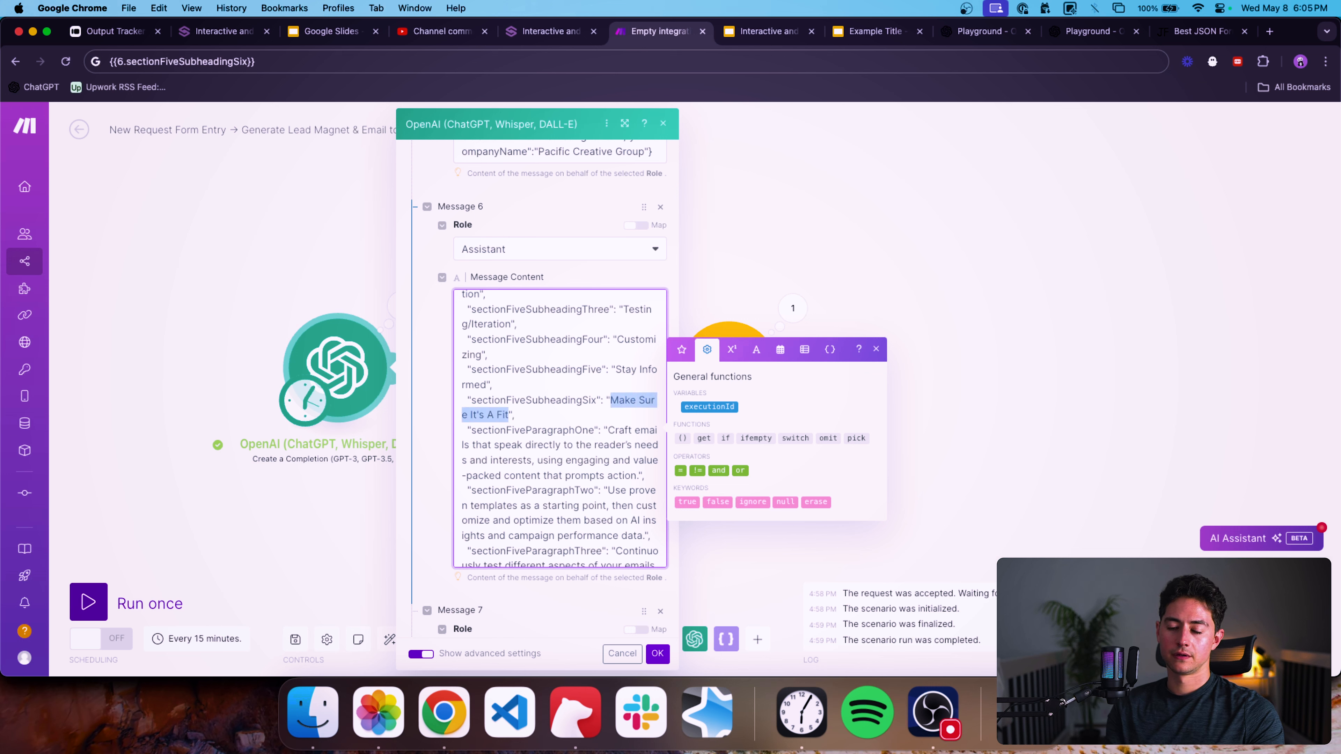
{"action": "type", "text": "F"}
{"action": "type", "text": "est Fit"}
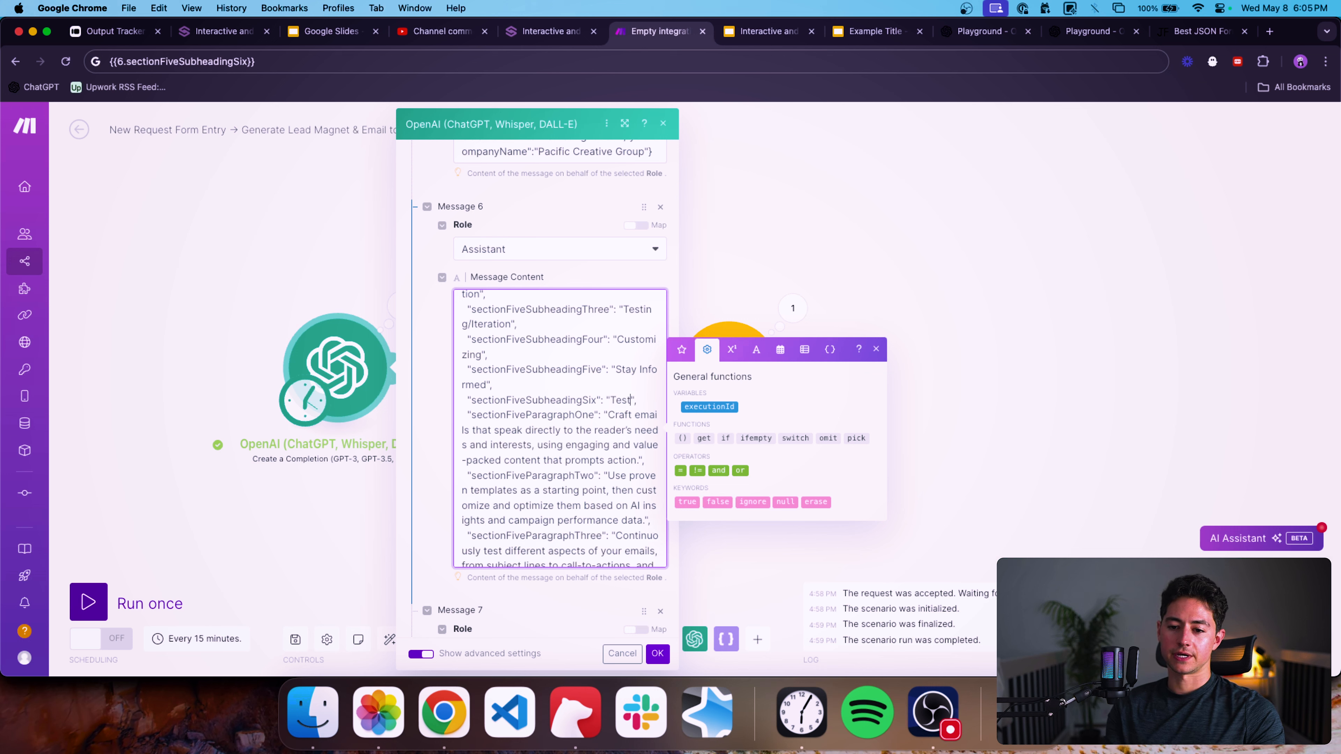
Save the OpenAI module's settings and run the scenario once.
{"action": "scroll", "coordinate": [592, 447], "scroll_direction": "down", "scroll_amount": 10}
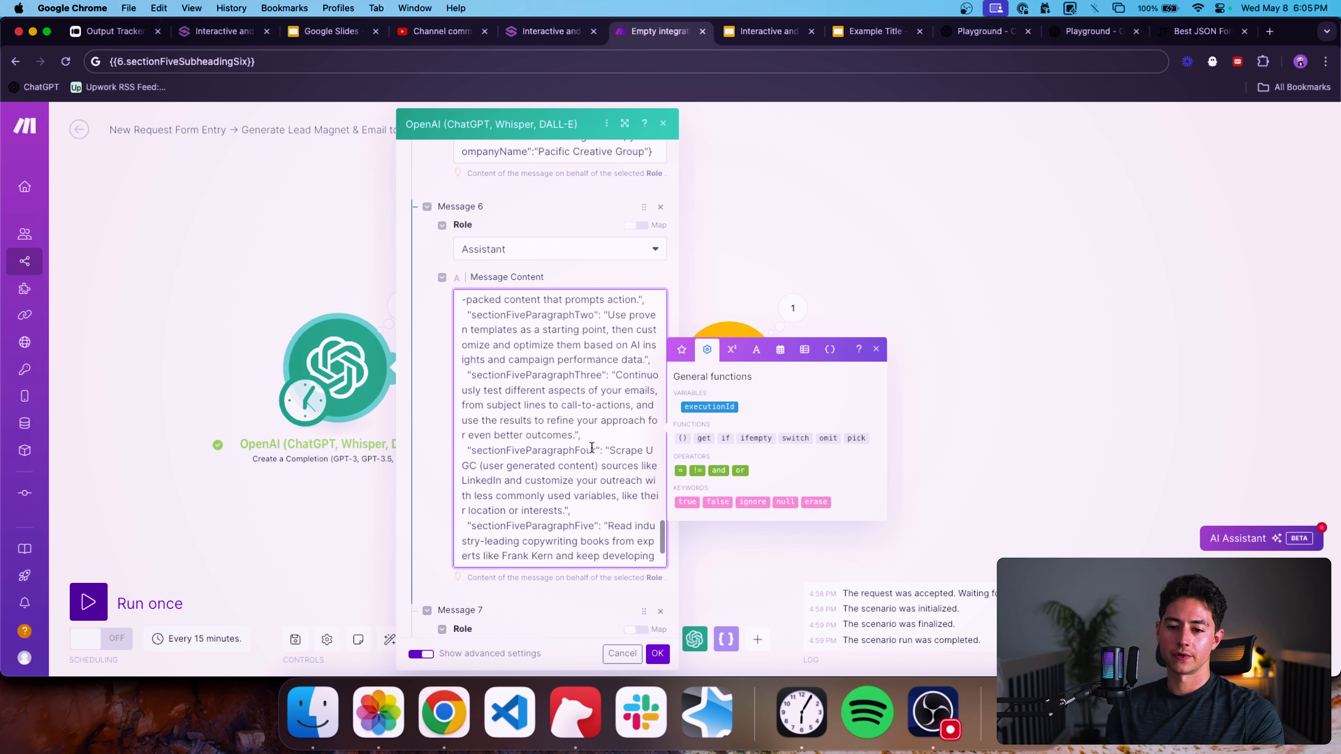
{"action": "left_click", "coordinate": [657, 654]}
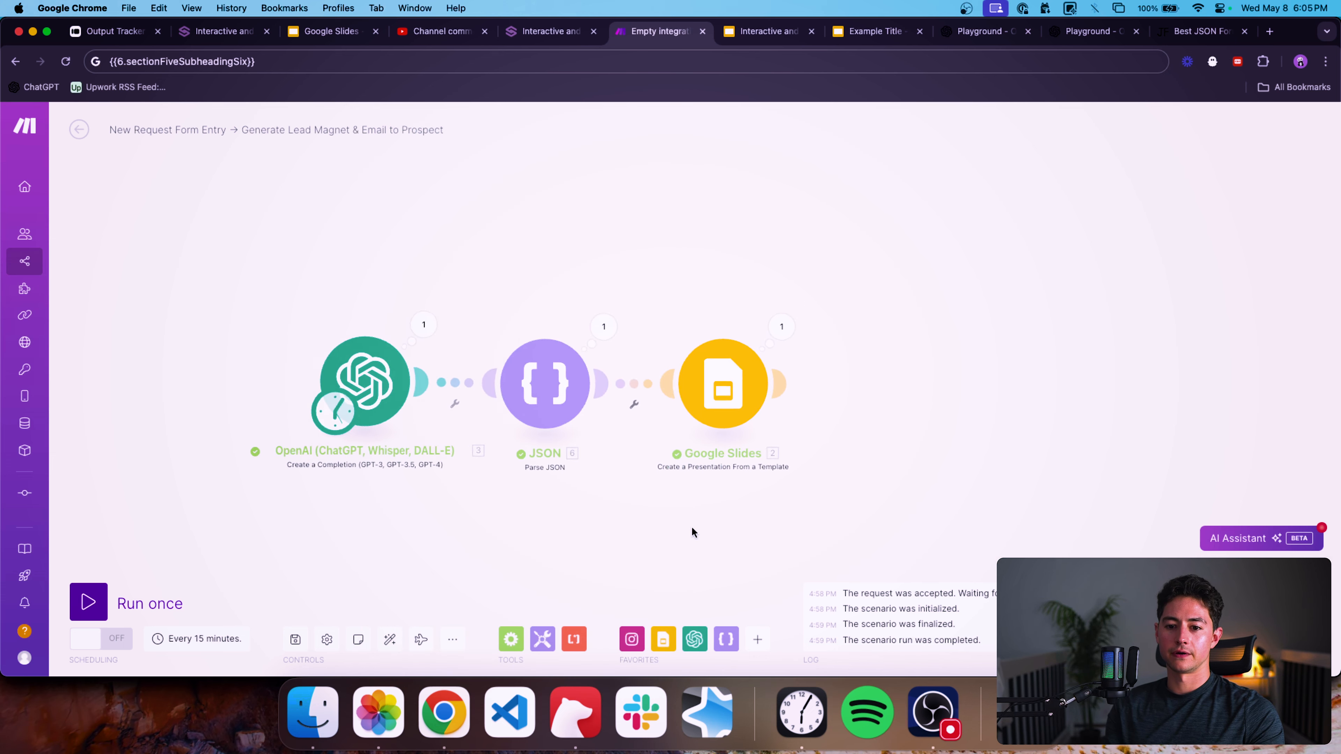
{"action": "left_click", "coordinate": [108, 602]}
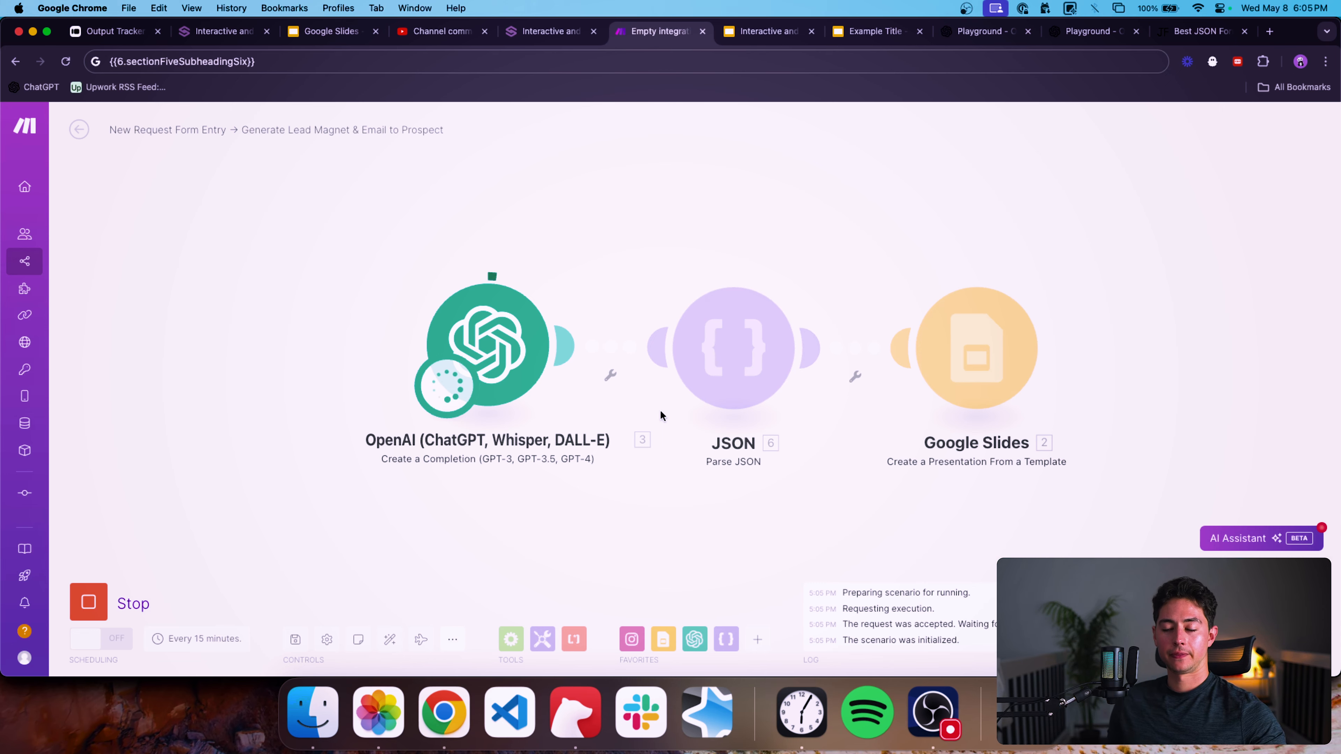
Check the template's slide thumbnails while the scenario runs, then return to the scenario.
{"action": "key", "text": "ctrl+Tab"}
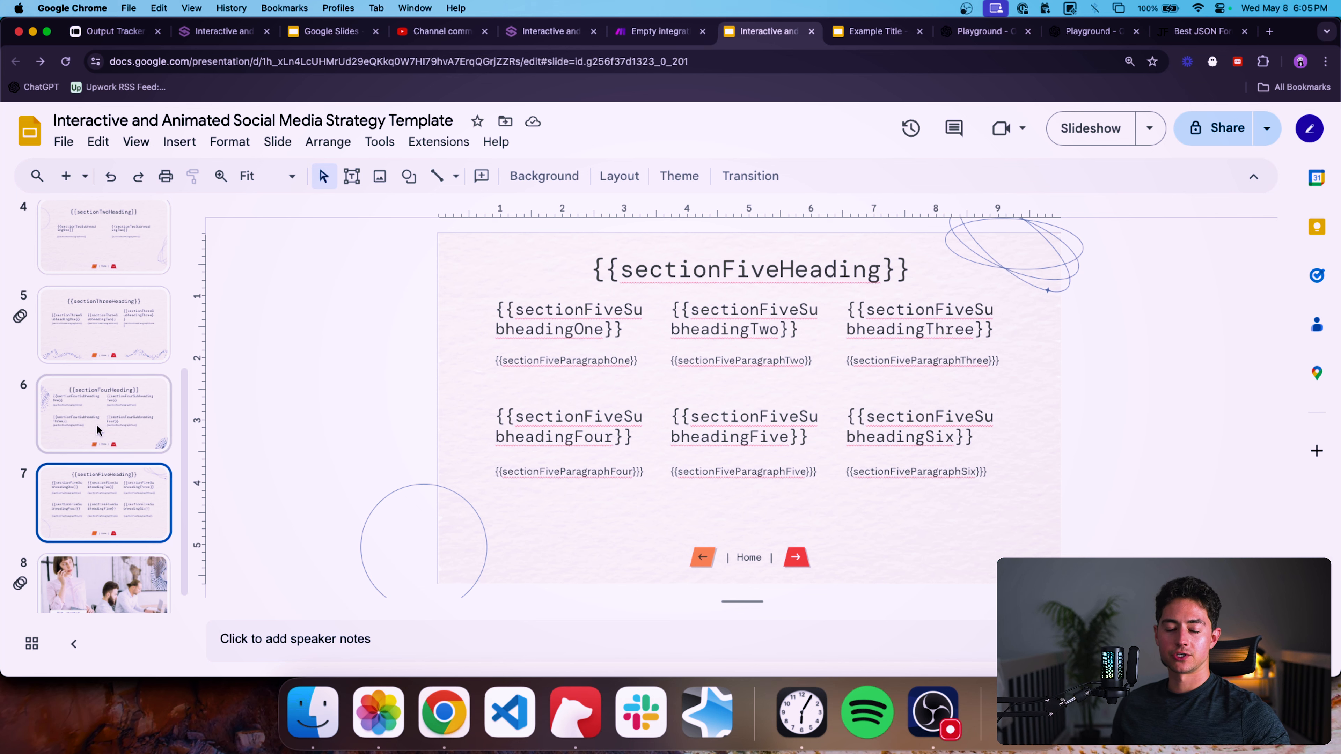
{"action": "scroll", "coordinate": [63, 442], "scroll_direction": "down", "scroll_amount": 1}
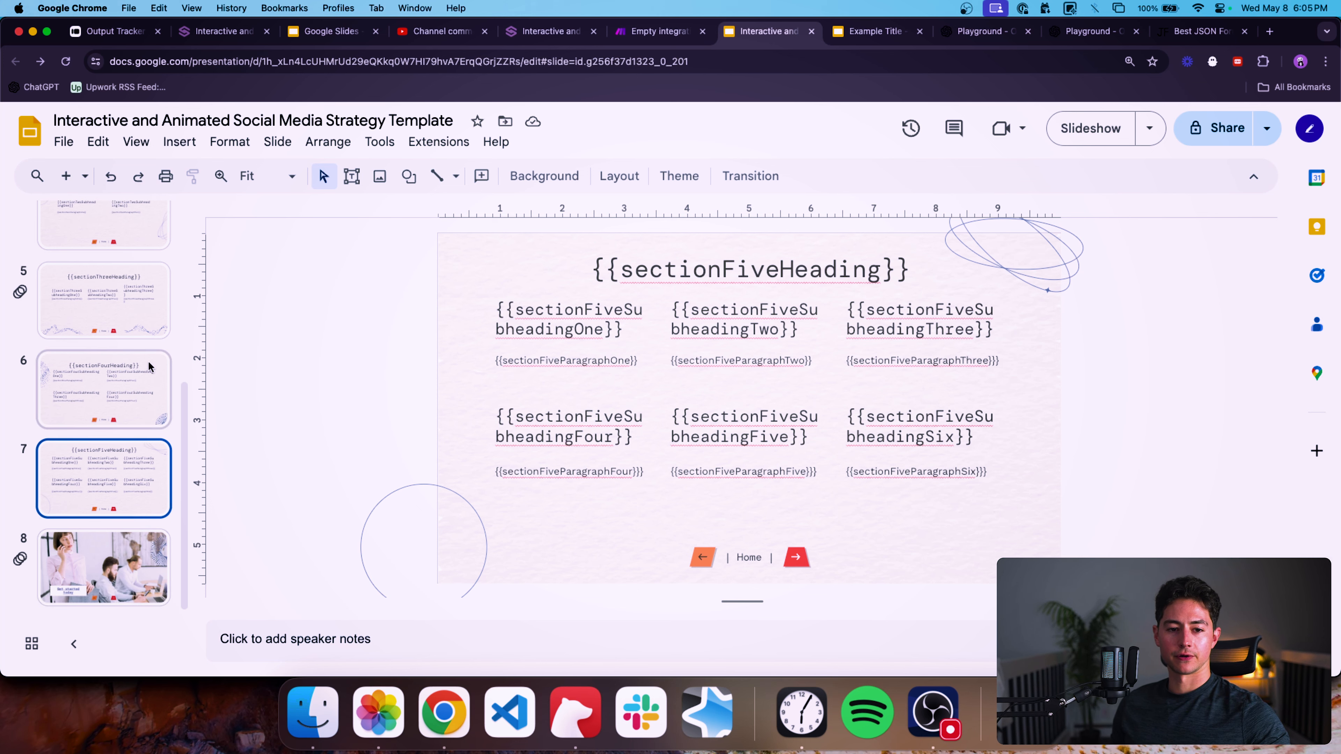
{"action": "scroll", "coordinate": [148, 361], "scroll_direction": "up", "scroll_amount": 5}
{"action": "left_click", "coordinate": [123, 268]}
{"action": "key", "text": "ctrl+shift+Tab"}
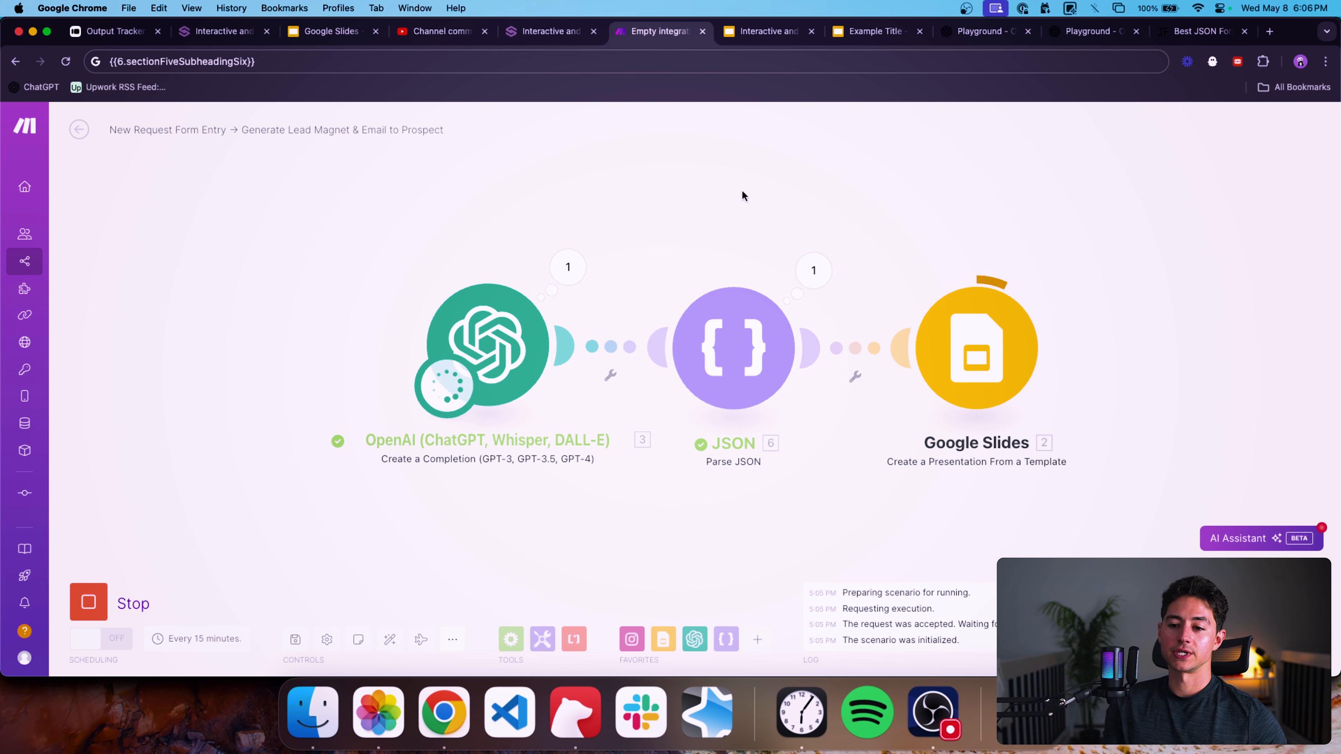
Copy the generated presentation ID from the Google Slides module's output bundle.
{"action": "left_click_drag", "start_coordinate": [742, 196], "coordinate": [653, 201]}
{"action": "scroll", "coordinate": [700, 202], "scroll_direction": "down", "scroll_amount": 2}
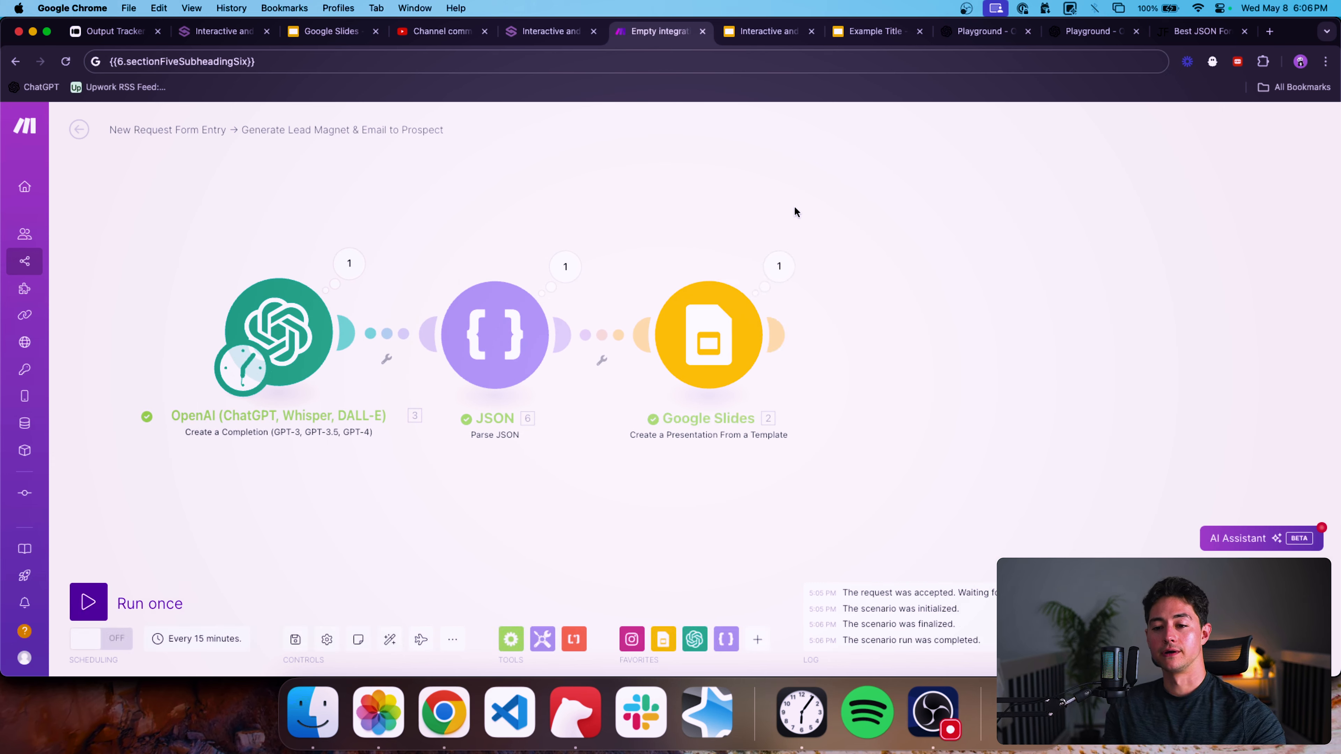
{"action": "left_click", "coordinate": [778, 265]}
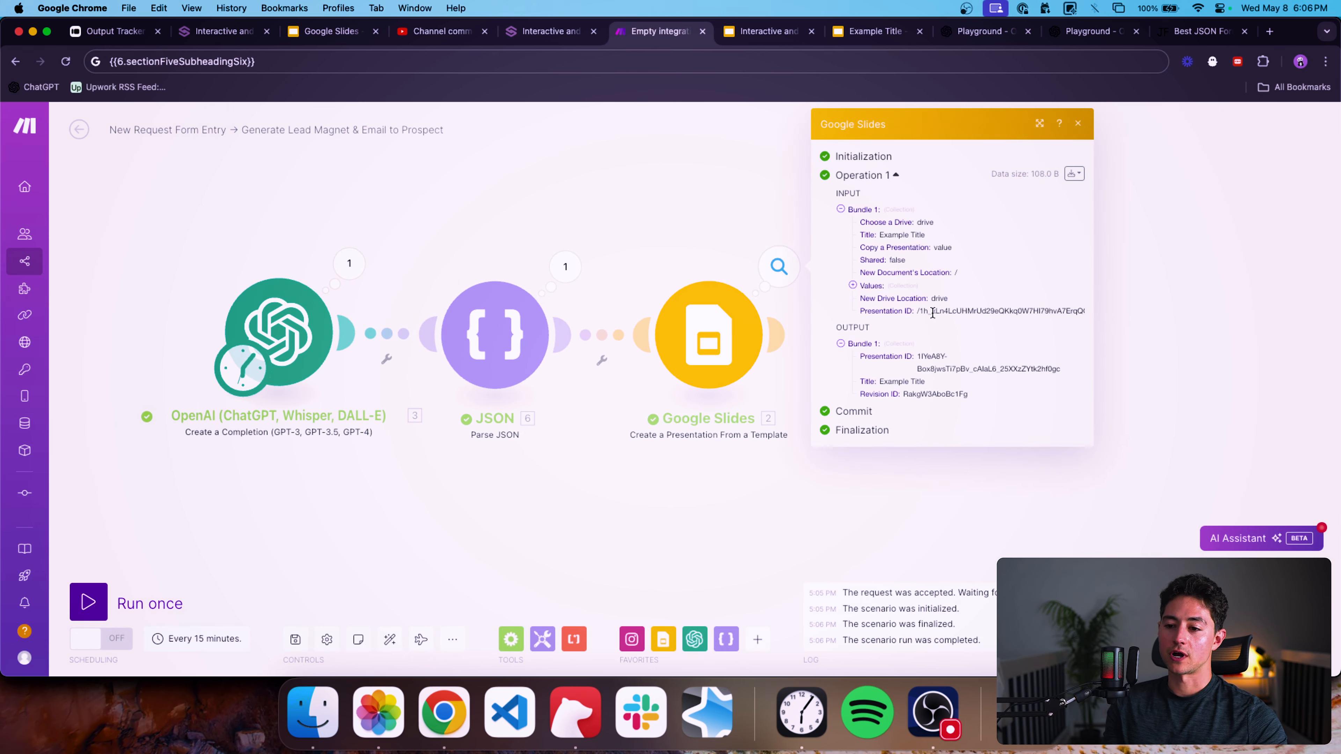
{"action": "triple_click", "coordinate": [929, 355]}
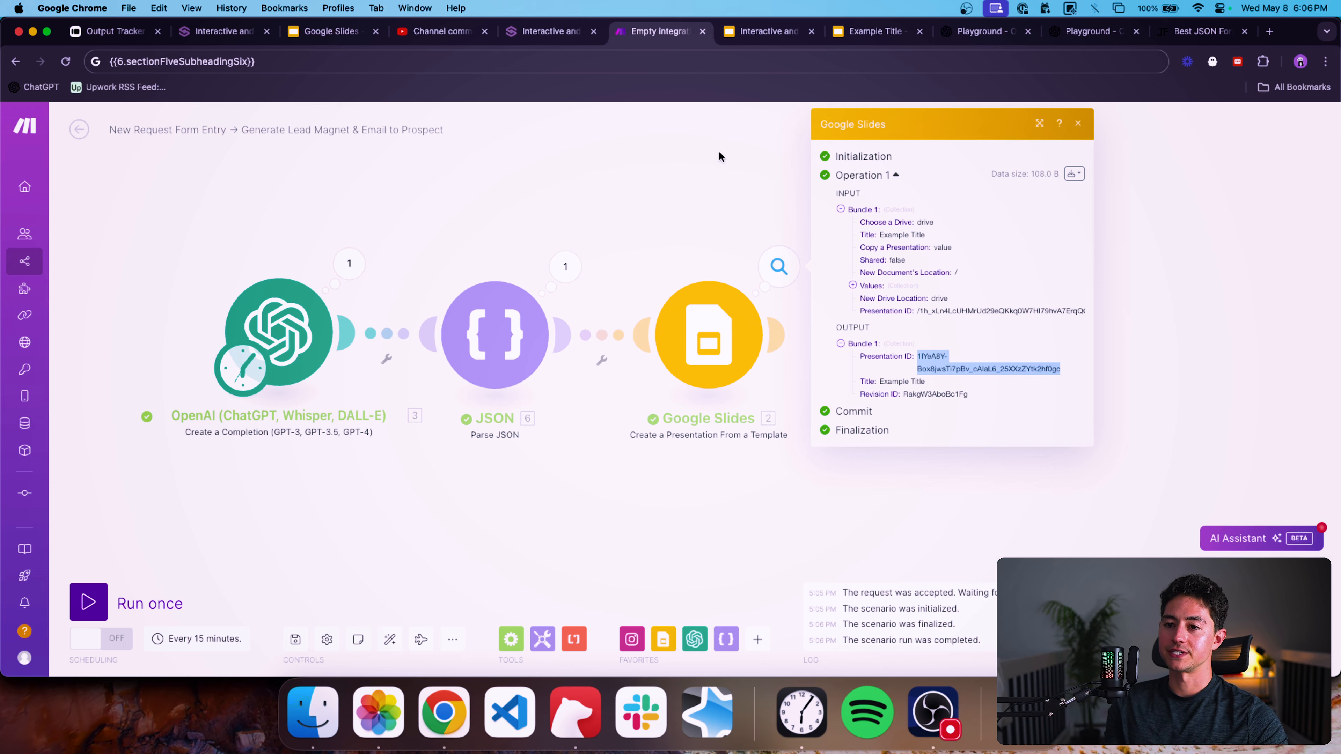
{"action": "left_click", "coordinate": [718, 151]}
Open the generated presentation by pasting its ID into the Example Title tab's address.
{"action": "left_click", "coordinate": [845, 33]}
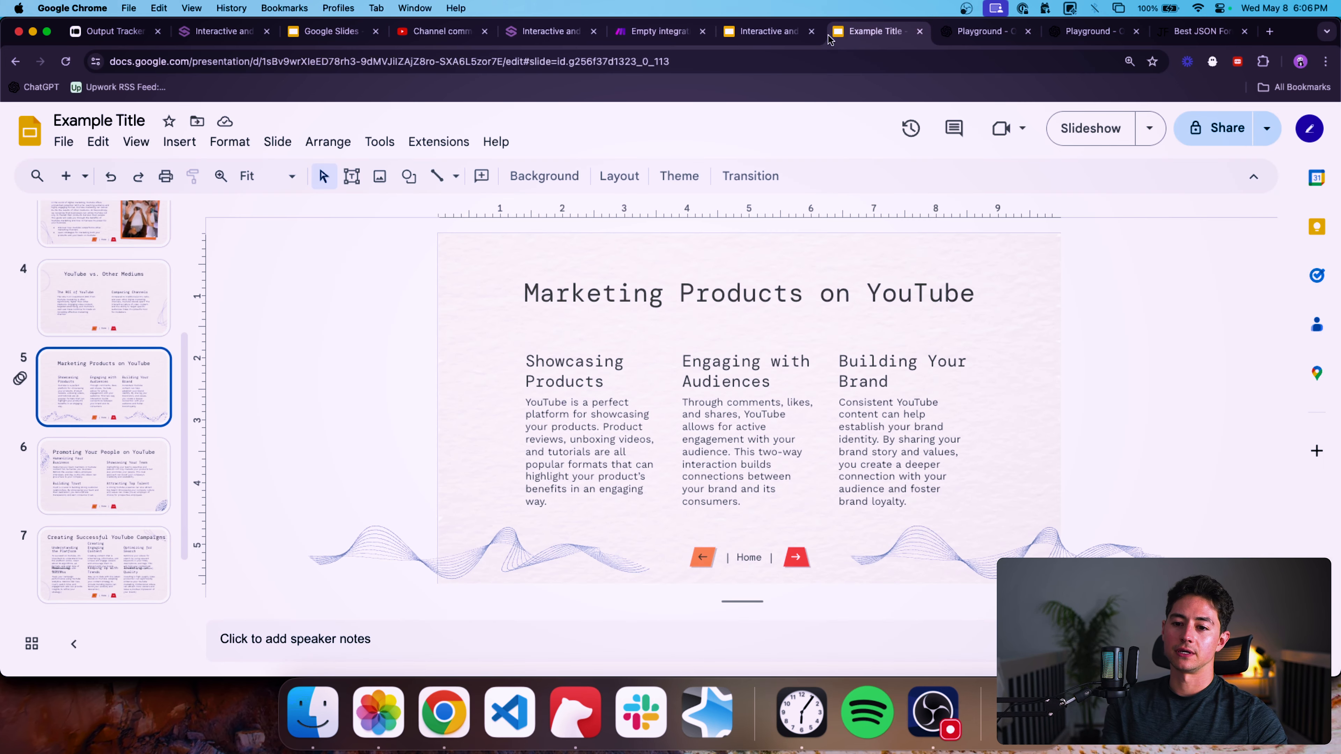
{"action": "left_click", "coordinate": [362, 61]}
{"action": "left_click", "coordinate": [274, 62]}
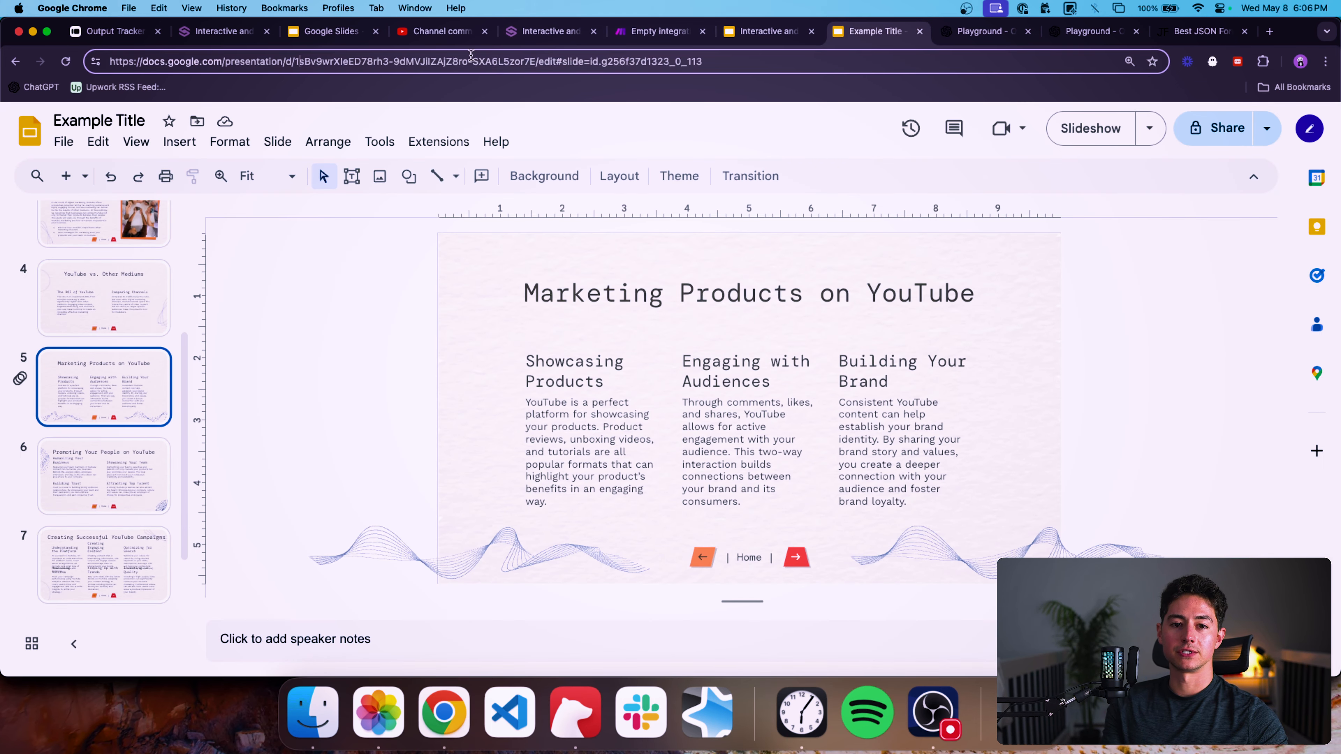
{"action": "left_click", "coordinate": [532, 63], "text": "shift"}
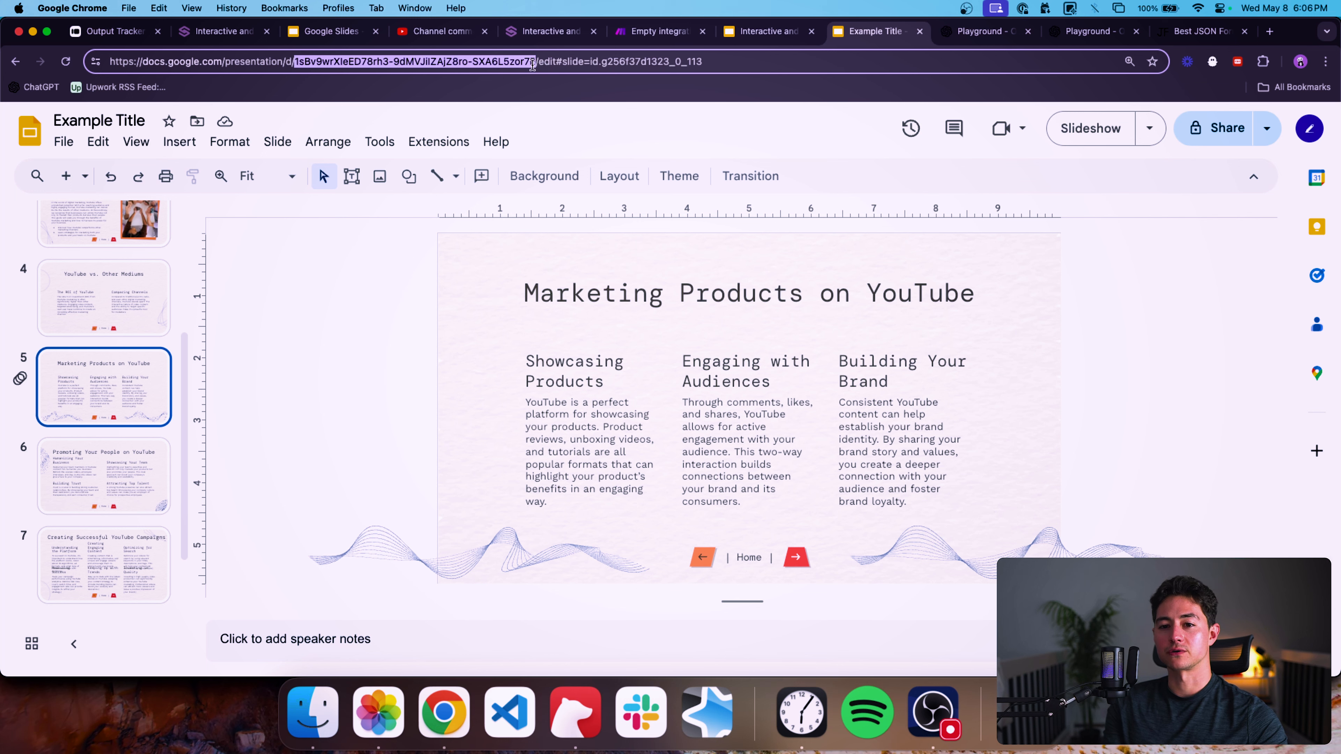
{"action": "key", "text": "Return"}
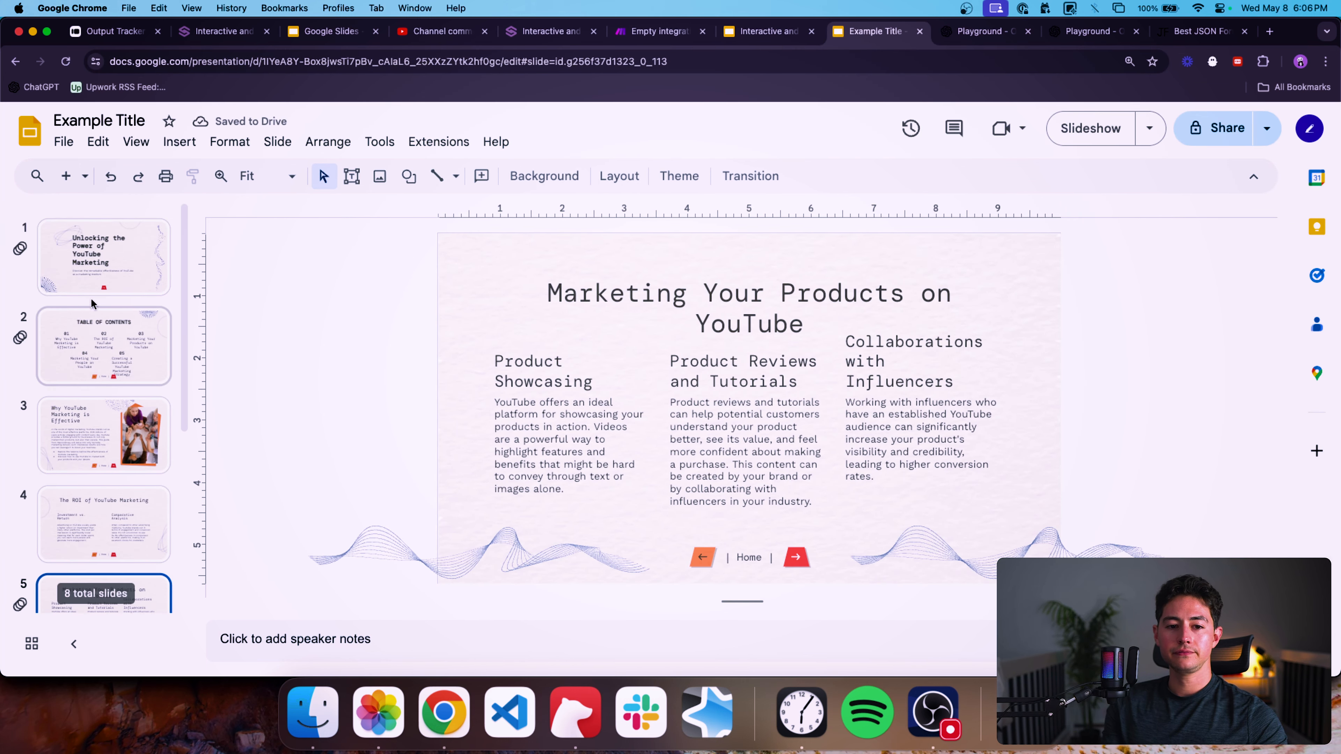
Review each slide of the generated presentation, from the table of contents through the section five slide.
{"action": "left_click", "coordinate": [104, 326]}
{"action": "scroll", "coordinate": [103, 343], "scroll_direction": "down", "scroll_amount": 2}
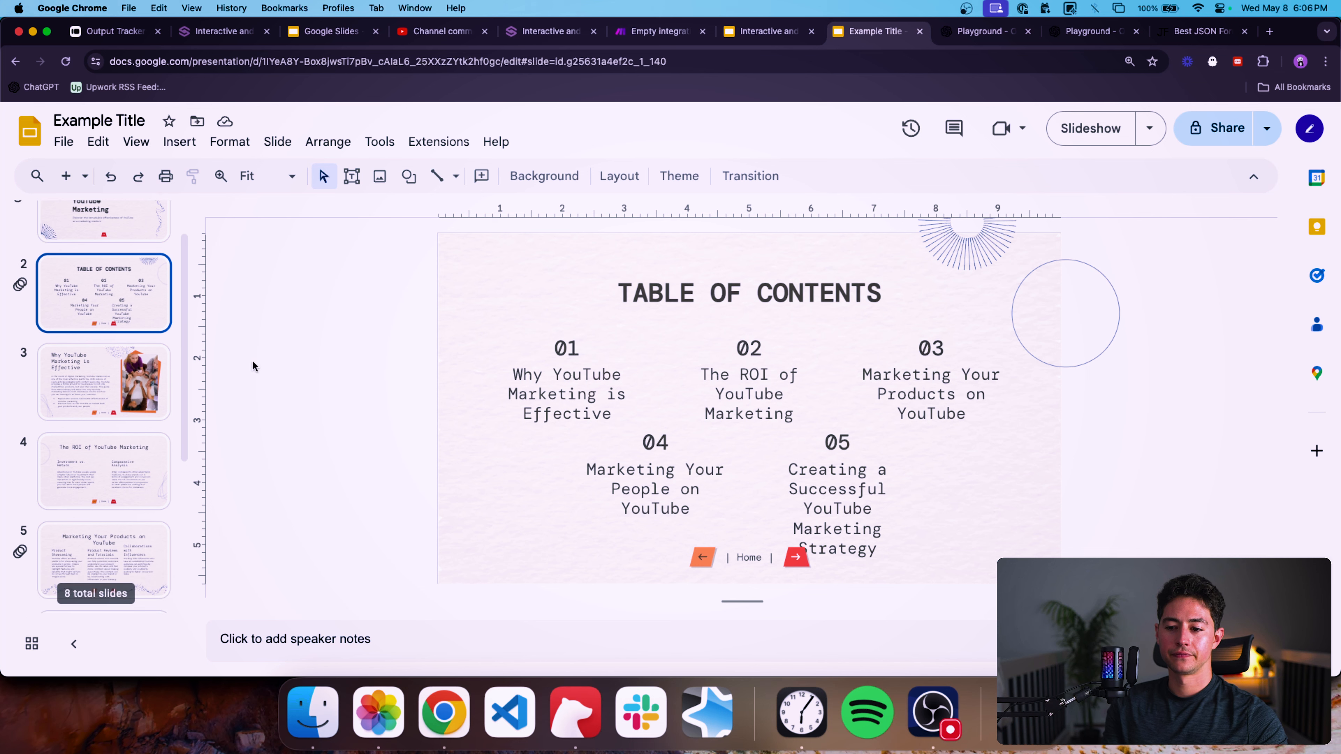
{"action": "left_click", "coordinate": [104, 377]}
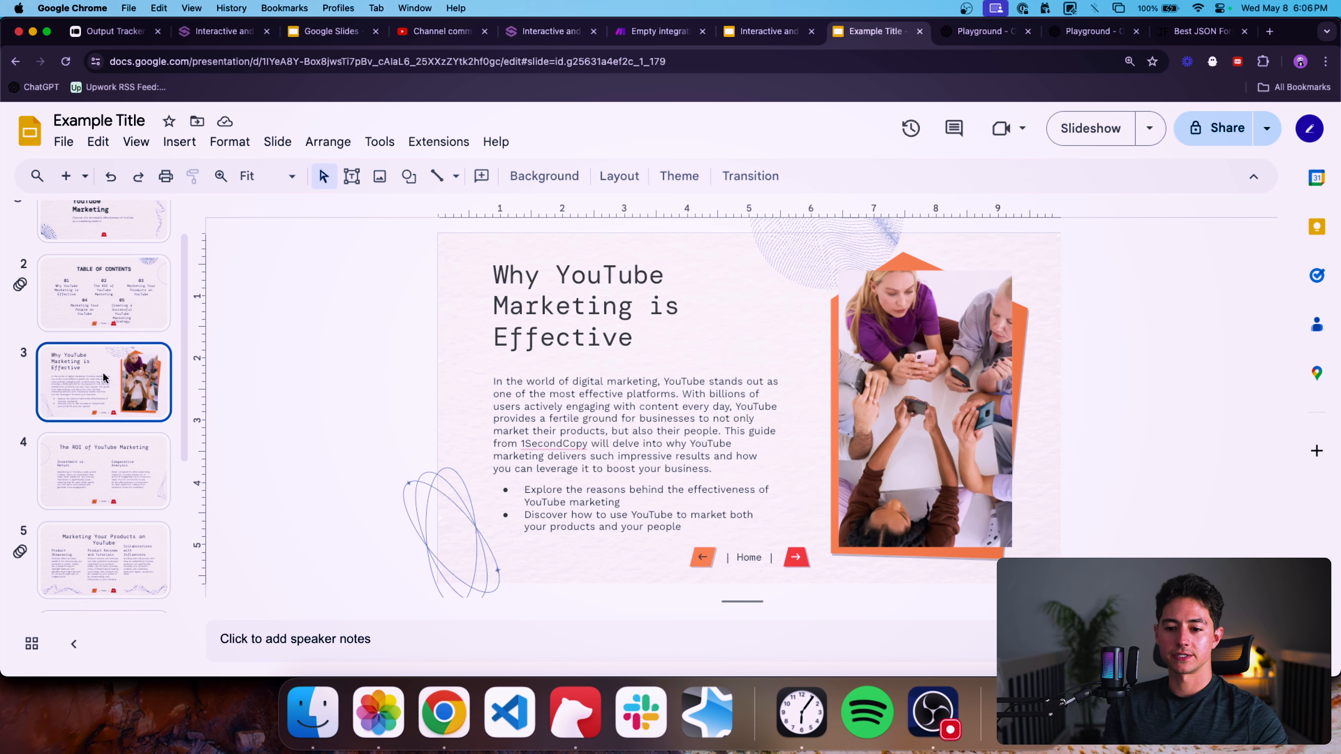
{"action": "left_click", "coordinate": [105, 500]}
{"action": "scroll", "coordinate": [109, 501], "scroll_direction": "down", "scroll_amount": 2}
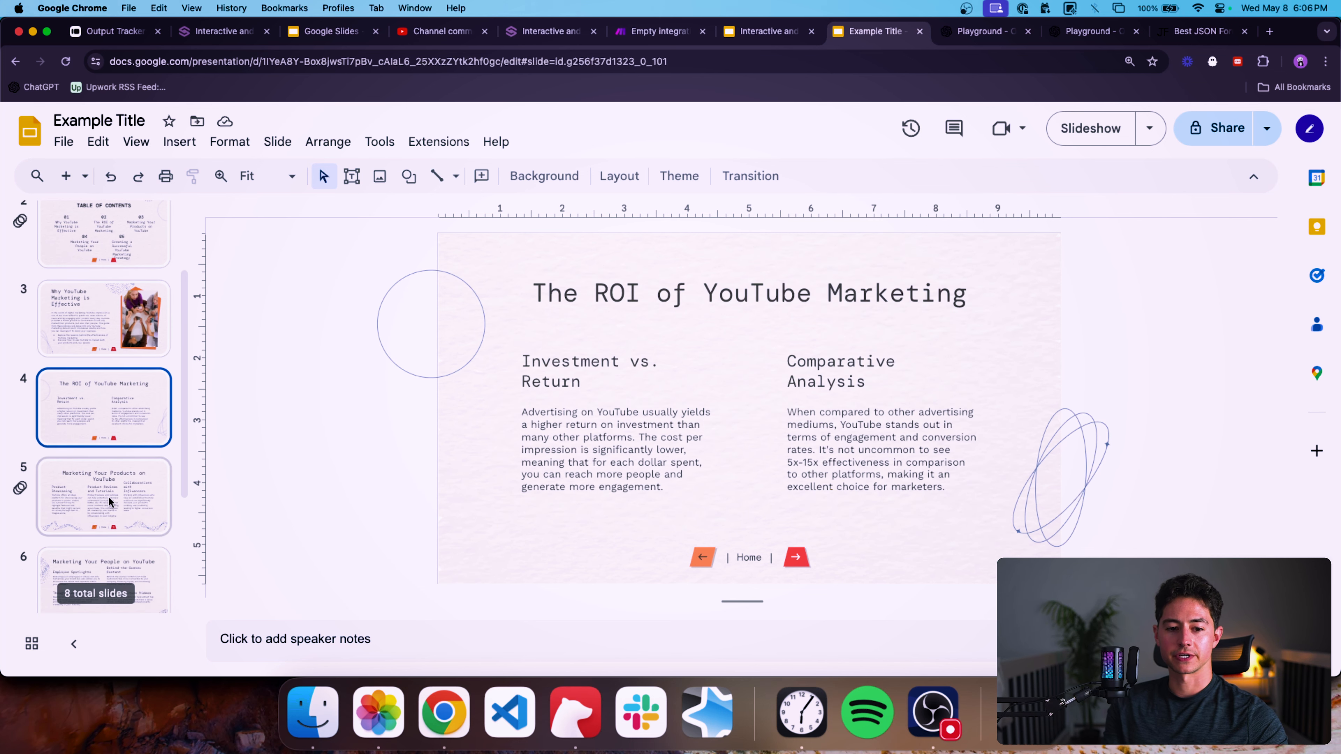
{"action": "left_click", "coordinate": [111, 502]}
{"action": "scroll", "coordinate": [111, 502], "scroll_direction": "down", "scroll_amount": 2}
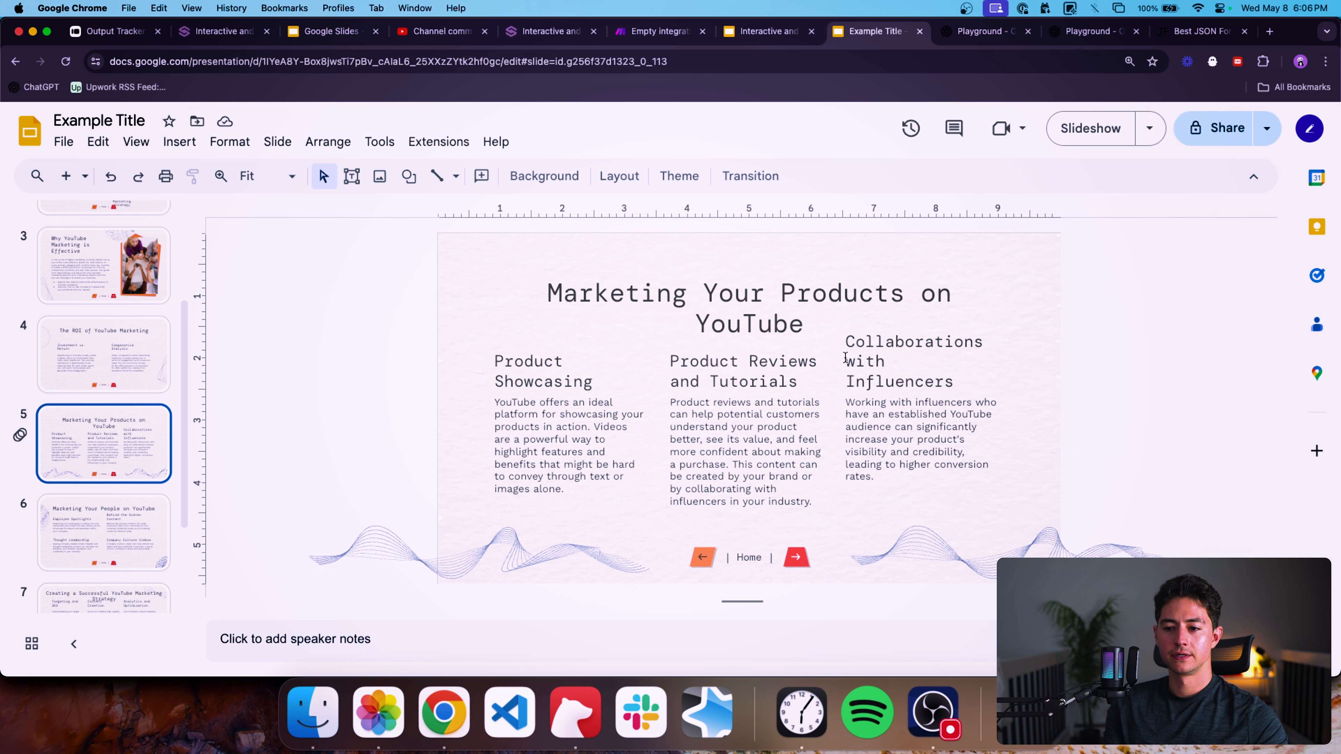
{"action": "left_click", "coordinate": [113, 513]}
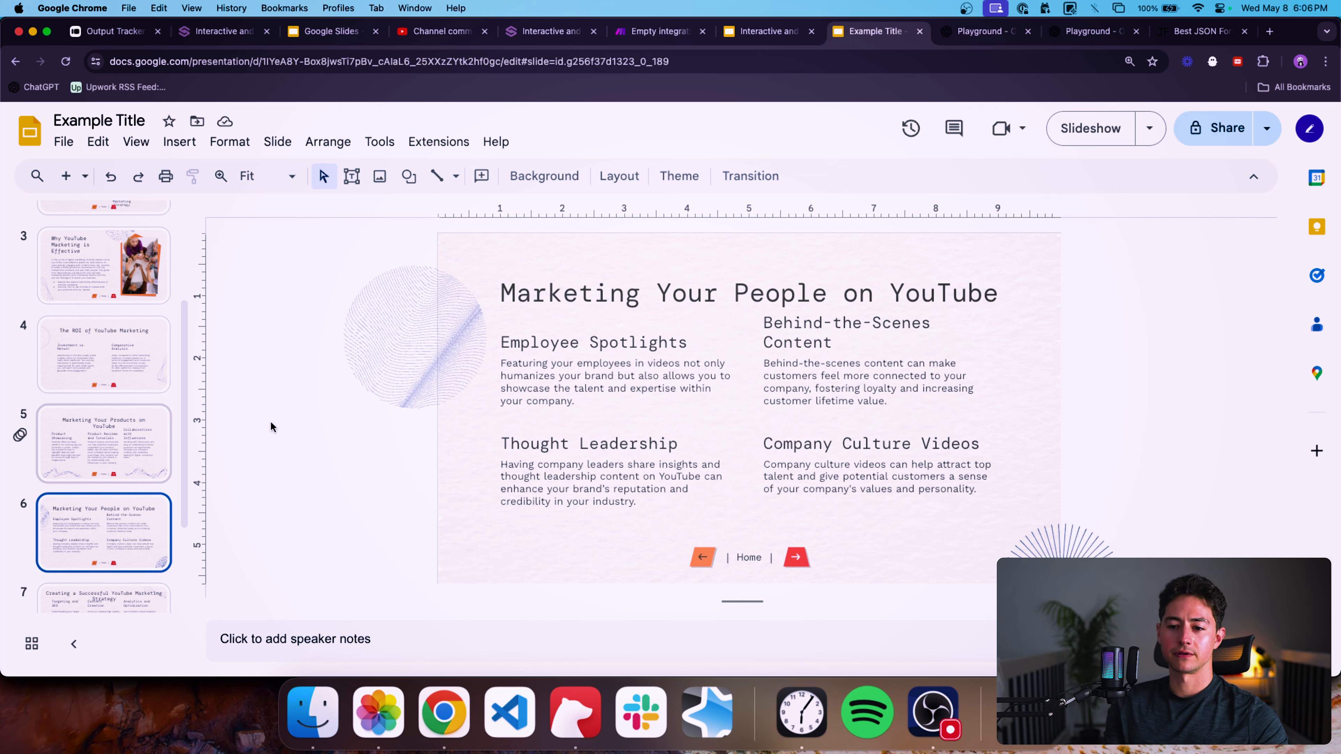
{"action": "scroll", "coordinate": [132, 476], "scroll_direction": "down", "scroll_amount": 2}
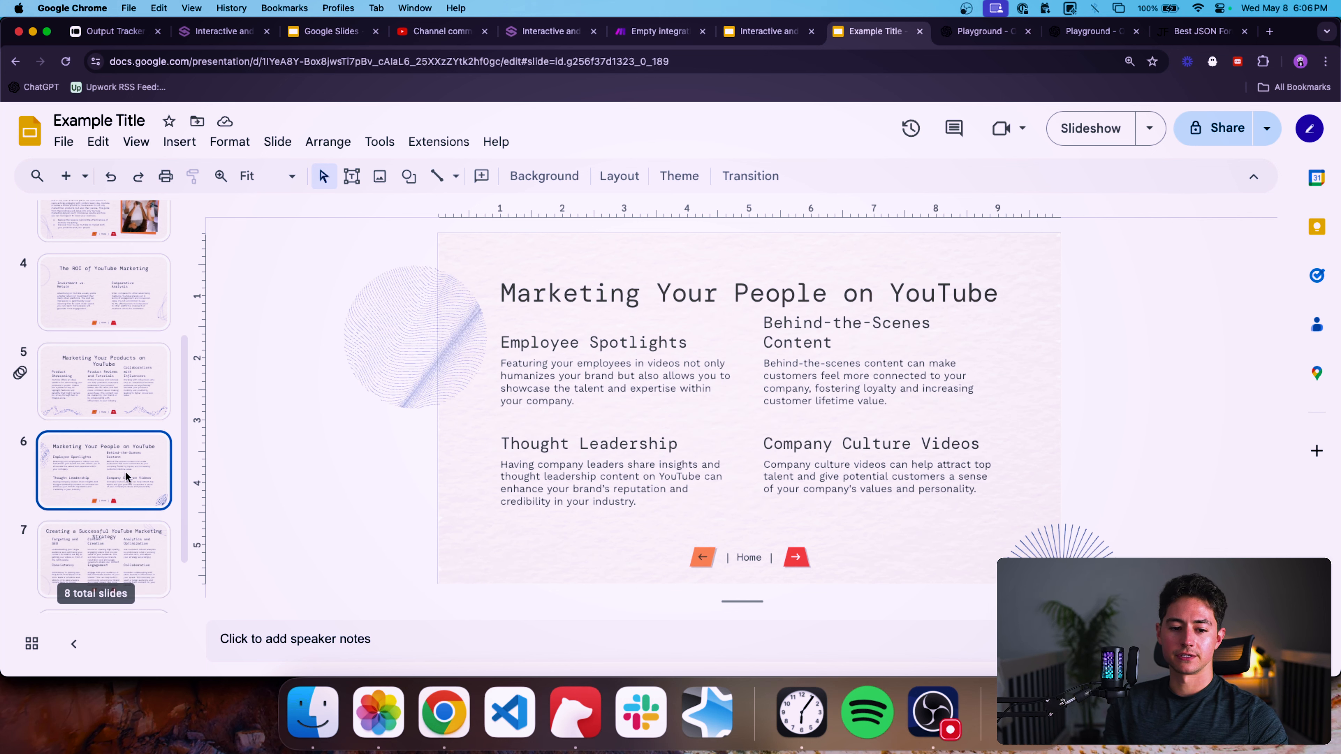
{"action": "left_click", "coordinate": [122, 550]}
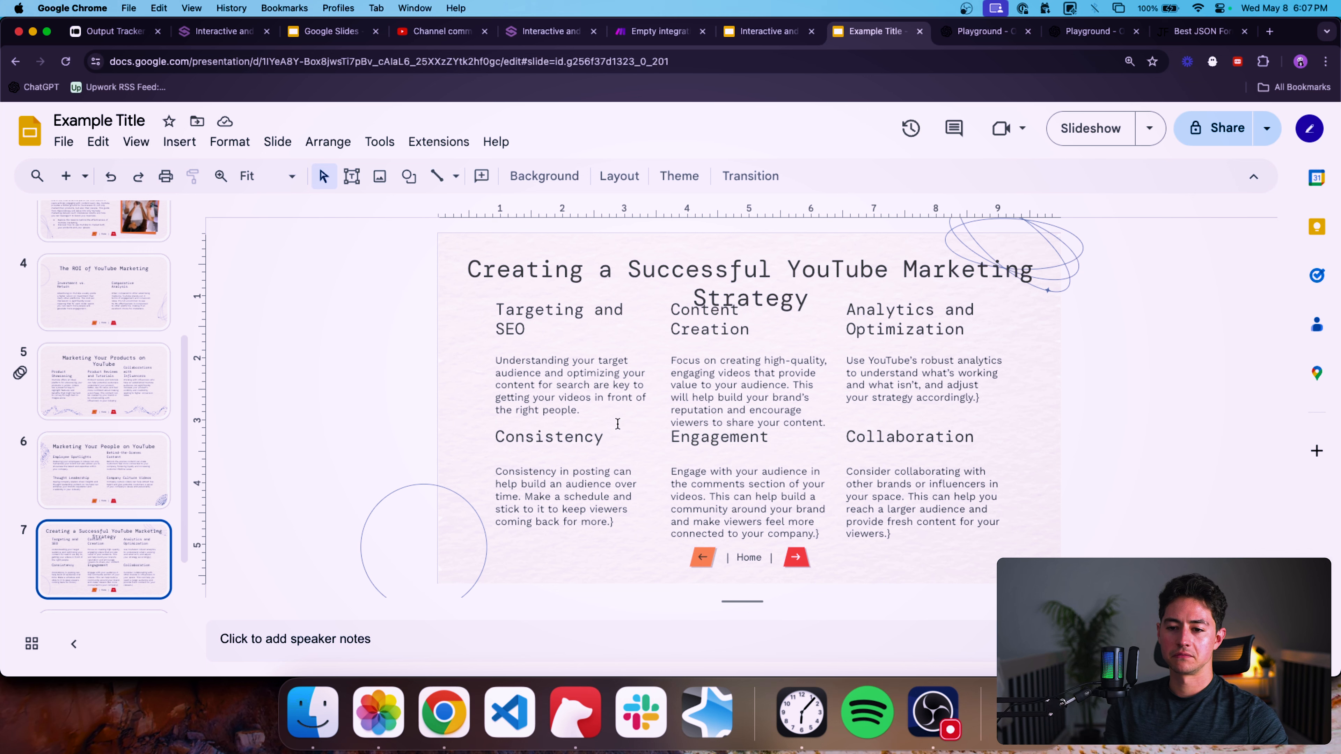
{"action": "scroll", "coordinate": [763, 409], "scroll_direction": "down", "scroll_amount": 1}
{"action": "scroll", "coordinate": [657, 475], "scroll_direction": "up", "scroll_amount": 1}
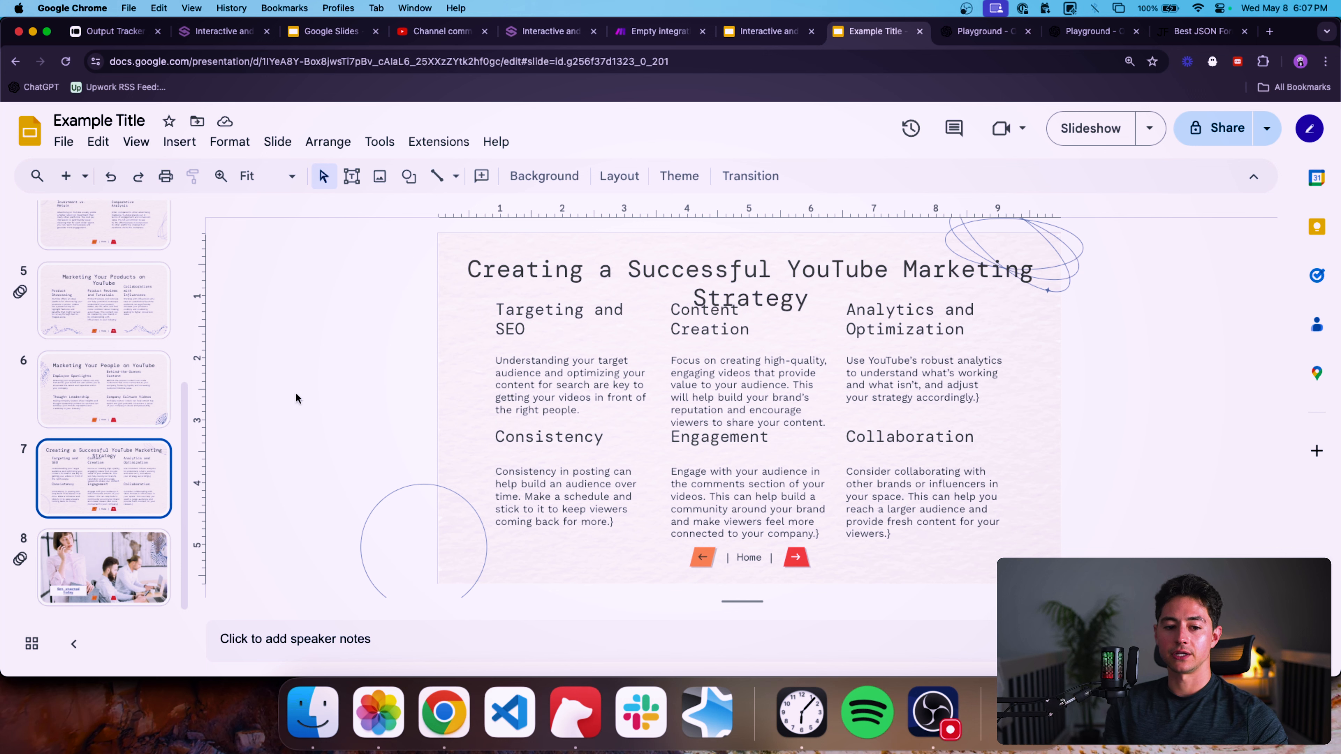
{"action": "triple_click", "coordinate": [613, 261]}
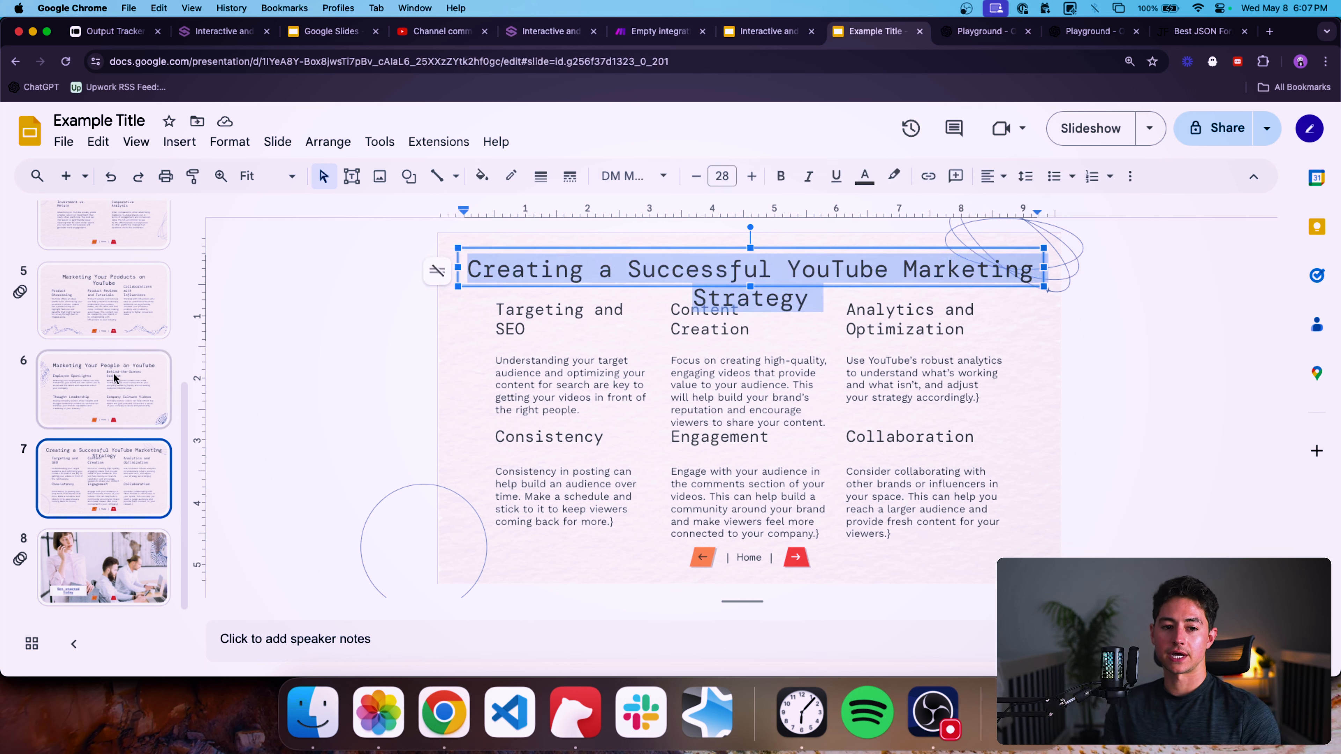
{"action": "scroll", "coordinate": [117, 380], "scroll_direction": "up", "scroll_amount": 6}
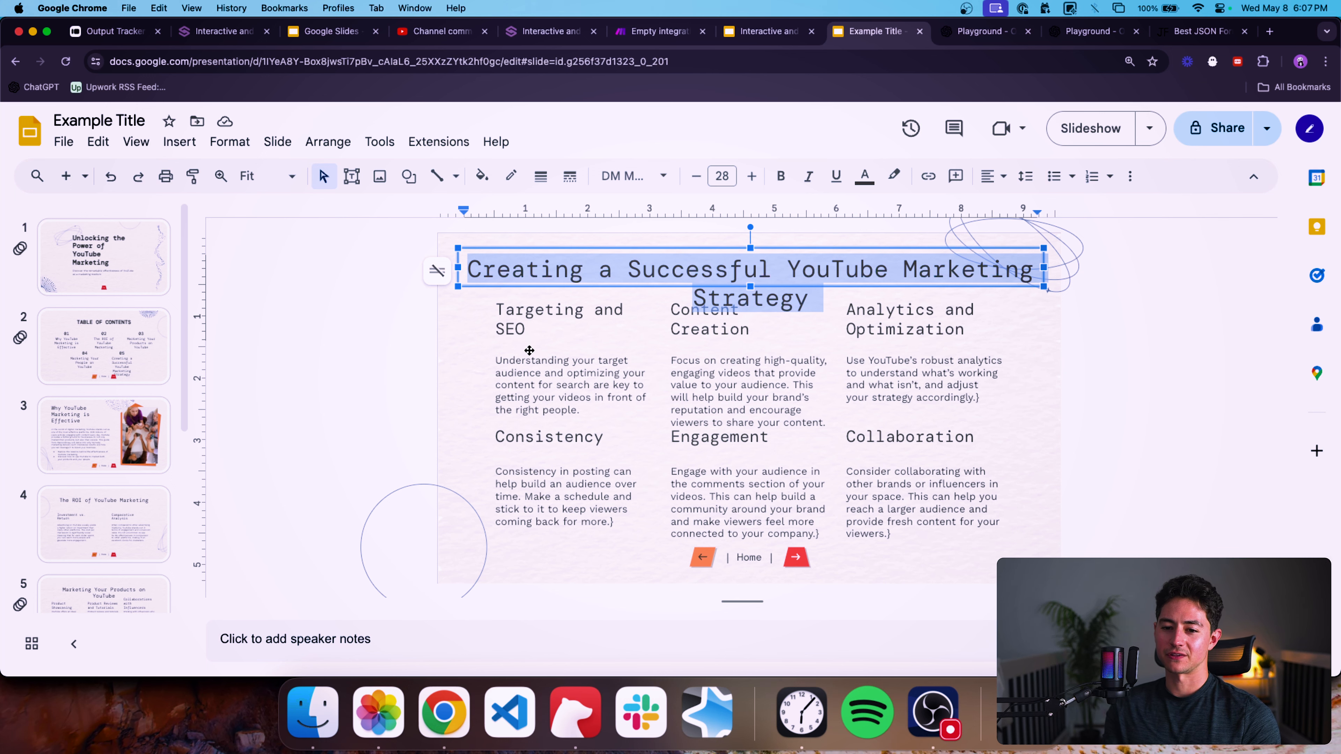
In the template's section five slide, nudge the second row of paragraph placeholders down slightly.
{"action": "left_click", "coordinate": [766, 31]}
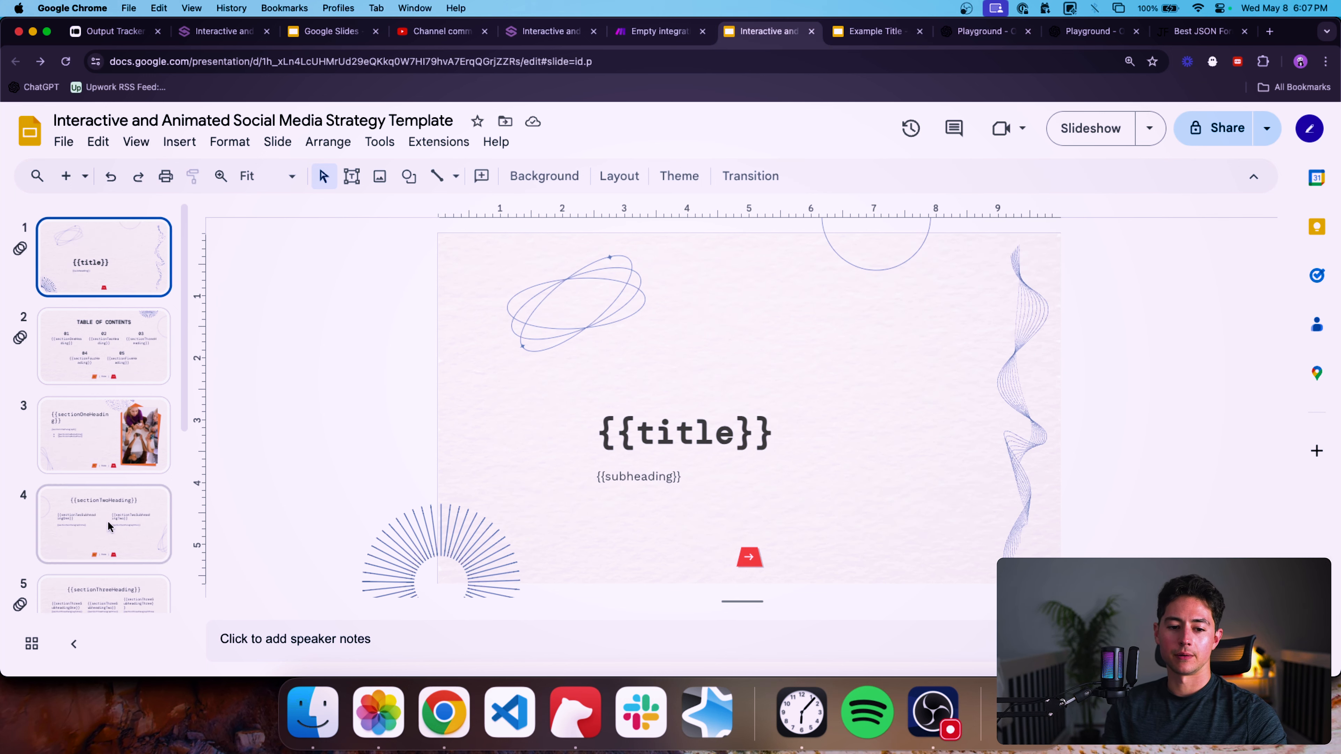
{"action": "scroll", "coordinate": [108, 526], "scroll_direction": "down", "scroll_amount": 5}
{"action": "left_click", "coordinate": [120, 488]}
{"action": "left_click_drag", "start_coordinate": [394, 365], "coordinate": [937, 362]}
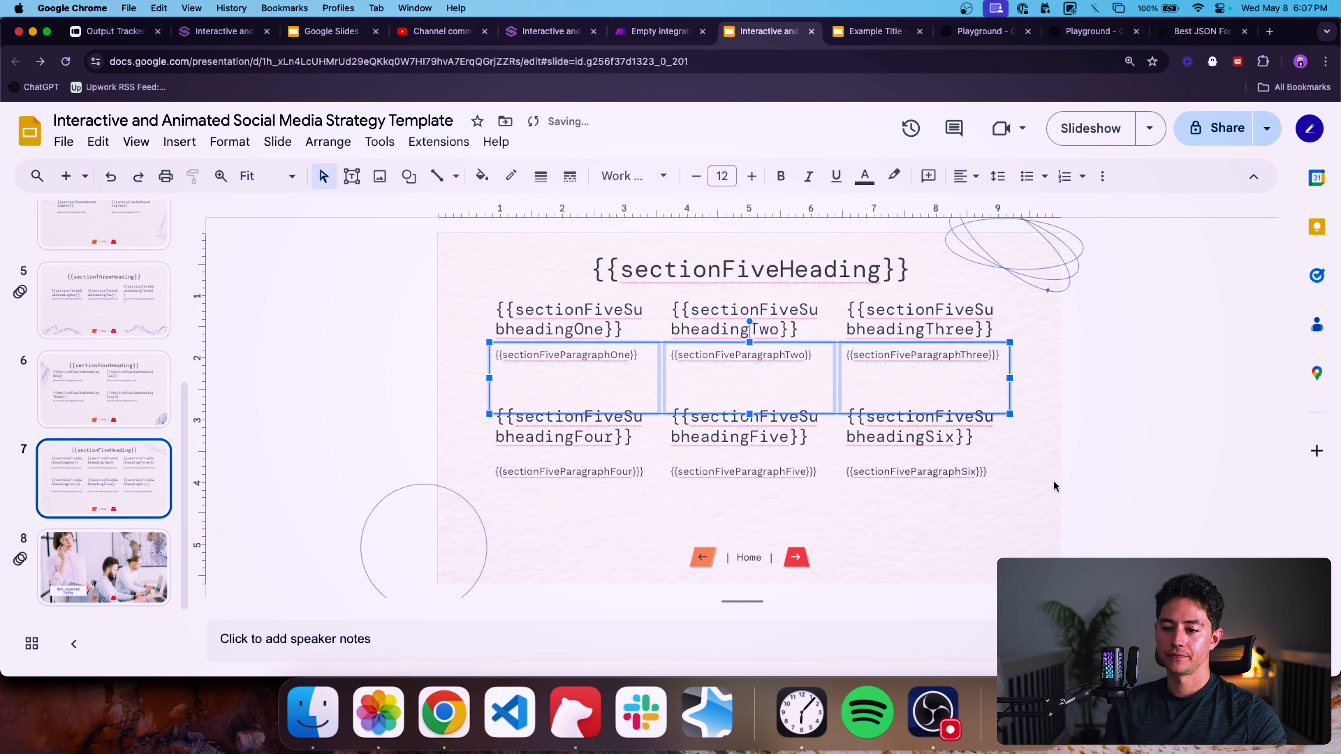
{"action": "left_click_drag", "start_coordinate": [1054, 482], "coordinate": [494, 470]}
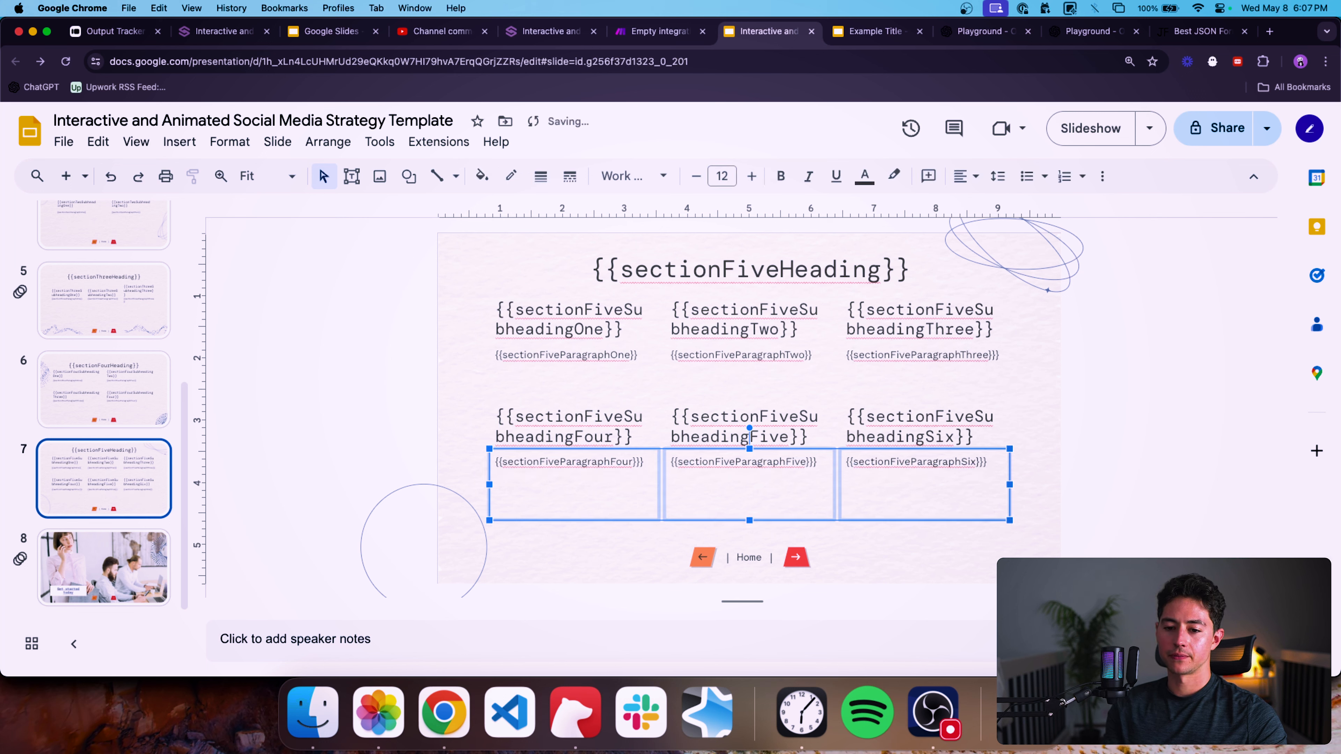
{"action": "key", "text": "Down"}
{"action": "key", "text": "Down"}
{"action": "key", "text": "Down"}
{"action": "left_click", "coordinate": [249, 417]}
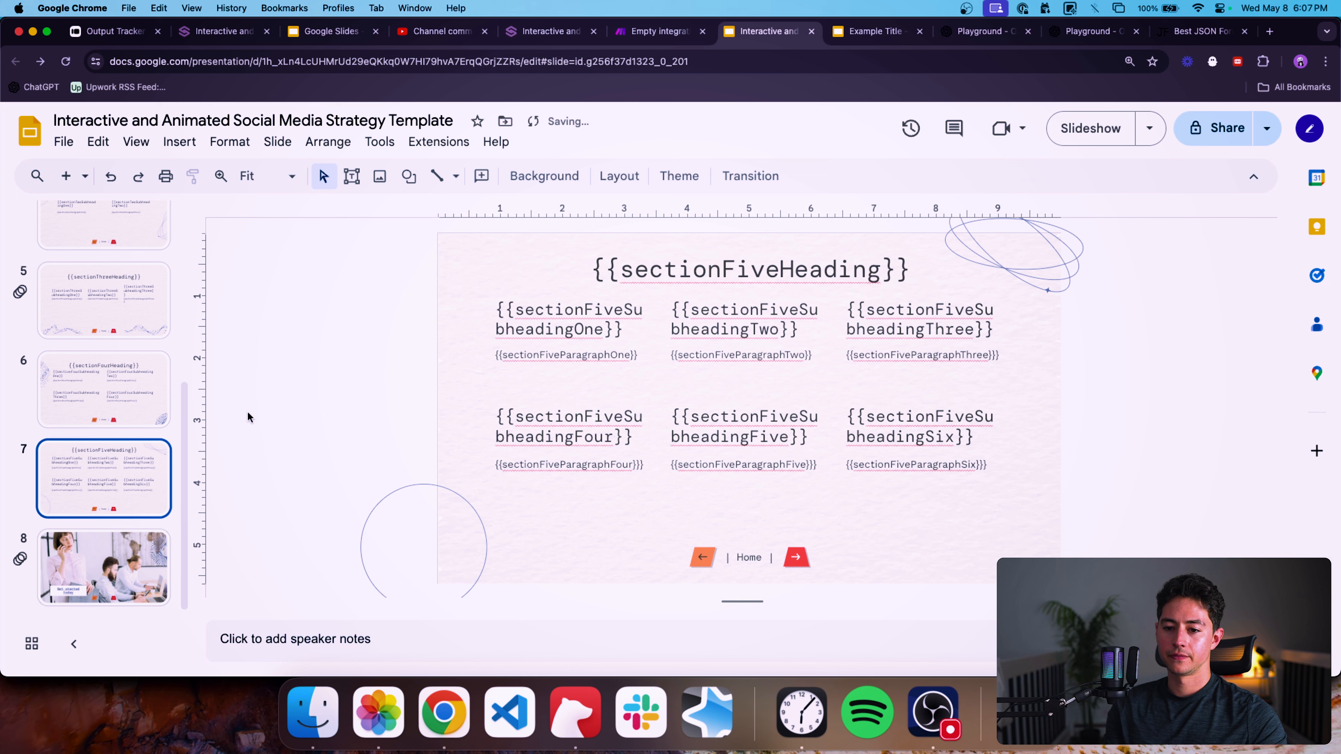
Nudge all section five subheading and paragraph placeholders down together slightly.
{"action": "left_click_drag", "start_coordinate": [409, 308], "coordinate": [1033, 470]}
{"action": "key", "text": "Down"}
{"action": "key", "text": "Down"}
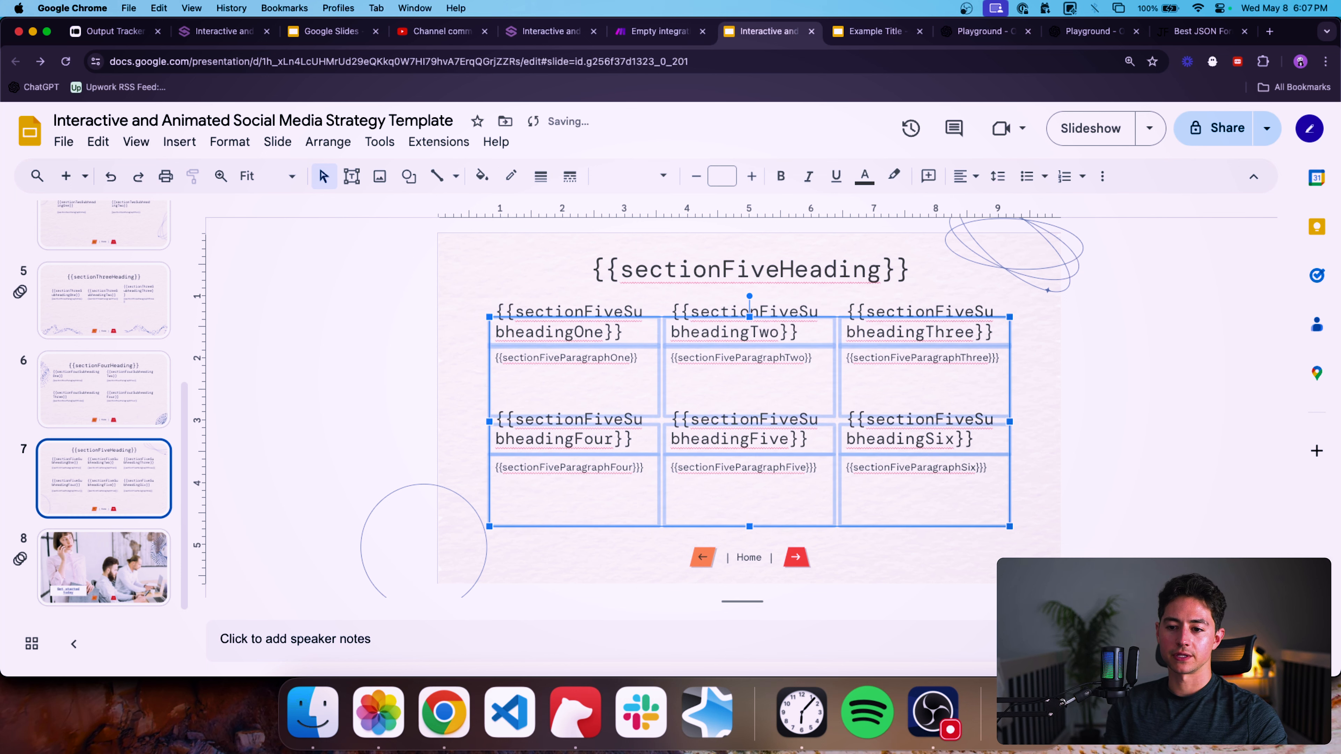
{"action": "key", "text": "Down"}
{"action": "key", "text": "Down"}
{"action": "left_click", "coordinate": [264, 354]}
Reopen the OpenAI module and shorten sectionFiveHeading in Message 4 to "Profitability".
{"action": "scroll", "coordinate": [95, 349], "scroll_direction": "up", "scroll_amount": 6}
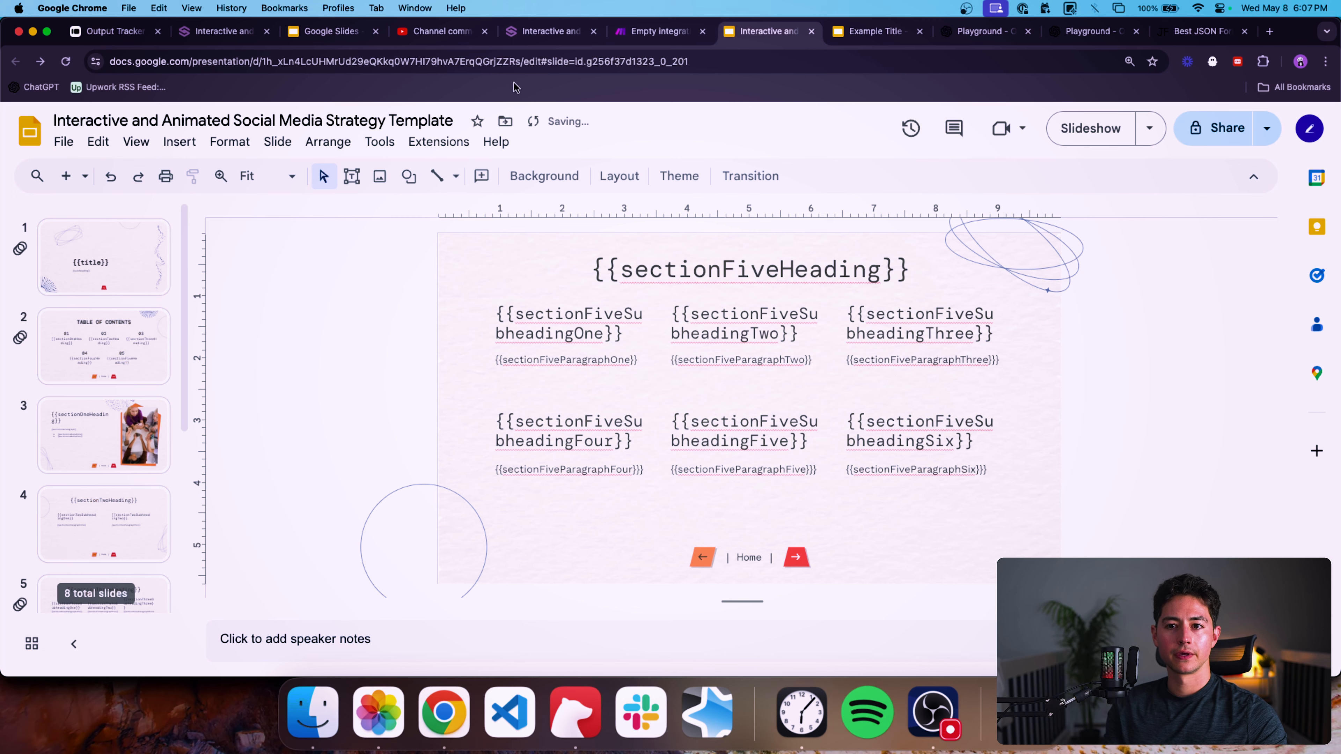
{"action": "left_click", "coordinate": [660, 31]}
{"action": "left_click", "coordinate": [270, 329]}
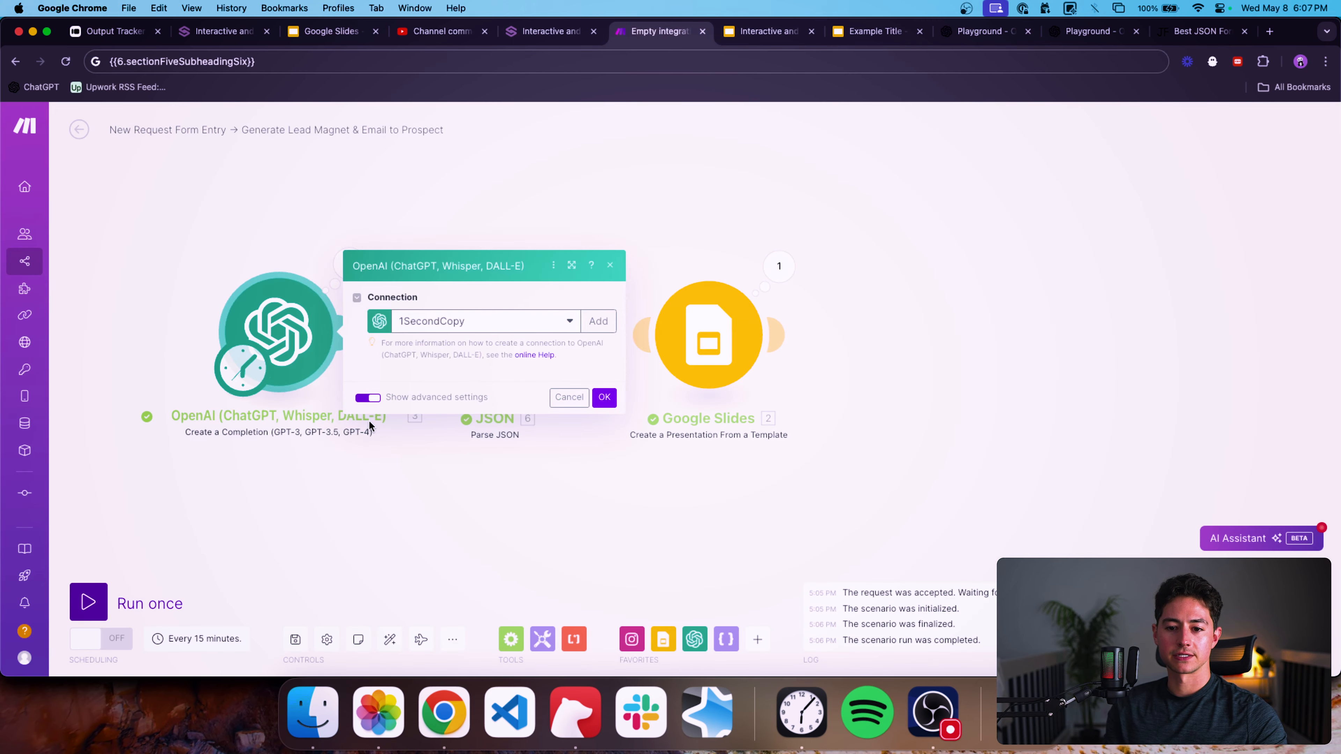
{"action": "scroll", "coordinate": [375, 392], "scroll_direction": "down", "scroll_amount": 10}
{"action": "scroll", "coordinate": [394, 394], "scroll_direction": "down", "scroll_amount": 15}
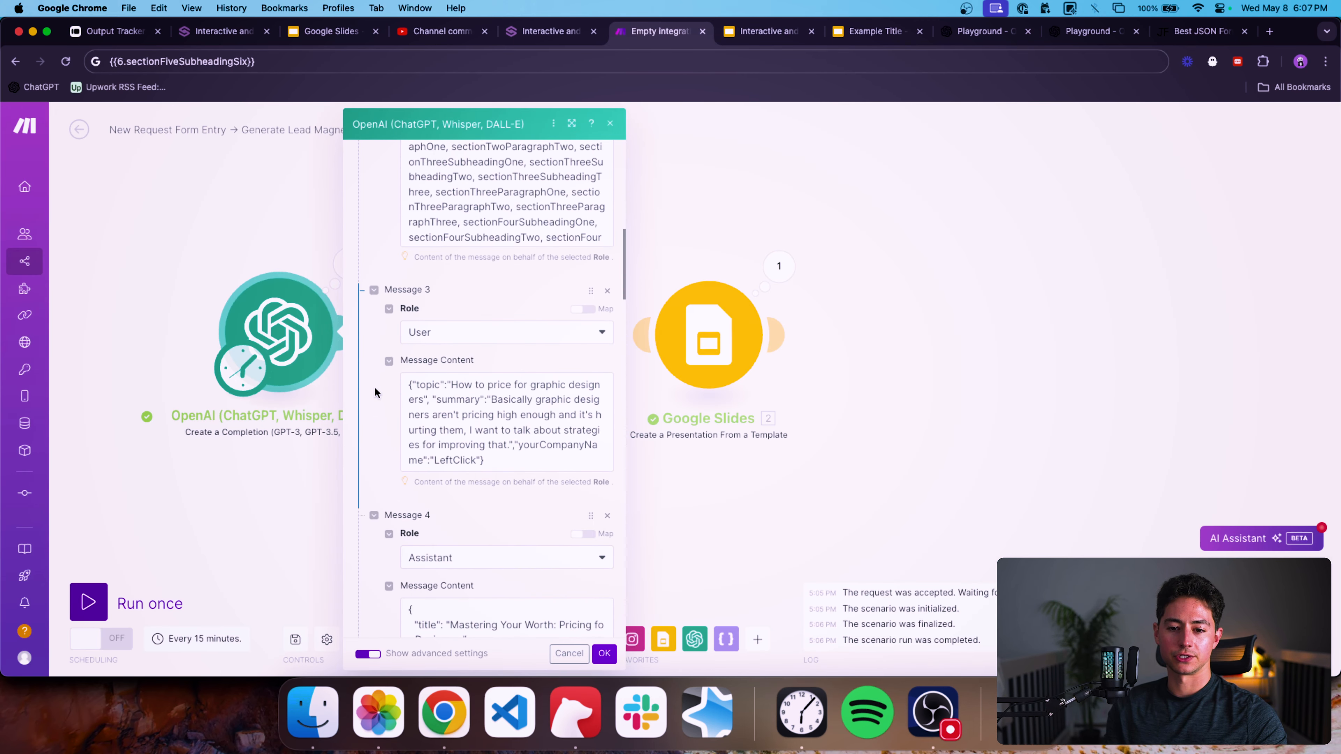
{"action": "scroll", "coordinate": [463, 386], "scroll_direction": "up", "scroll_amount": 2}
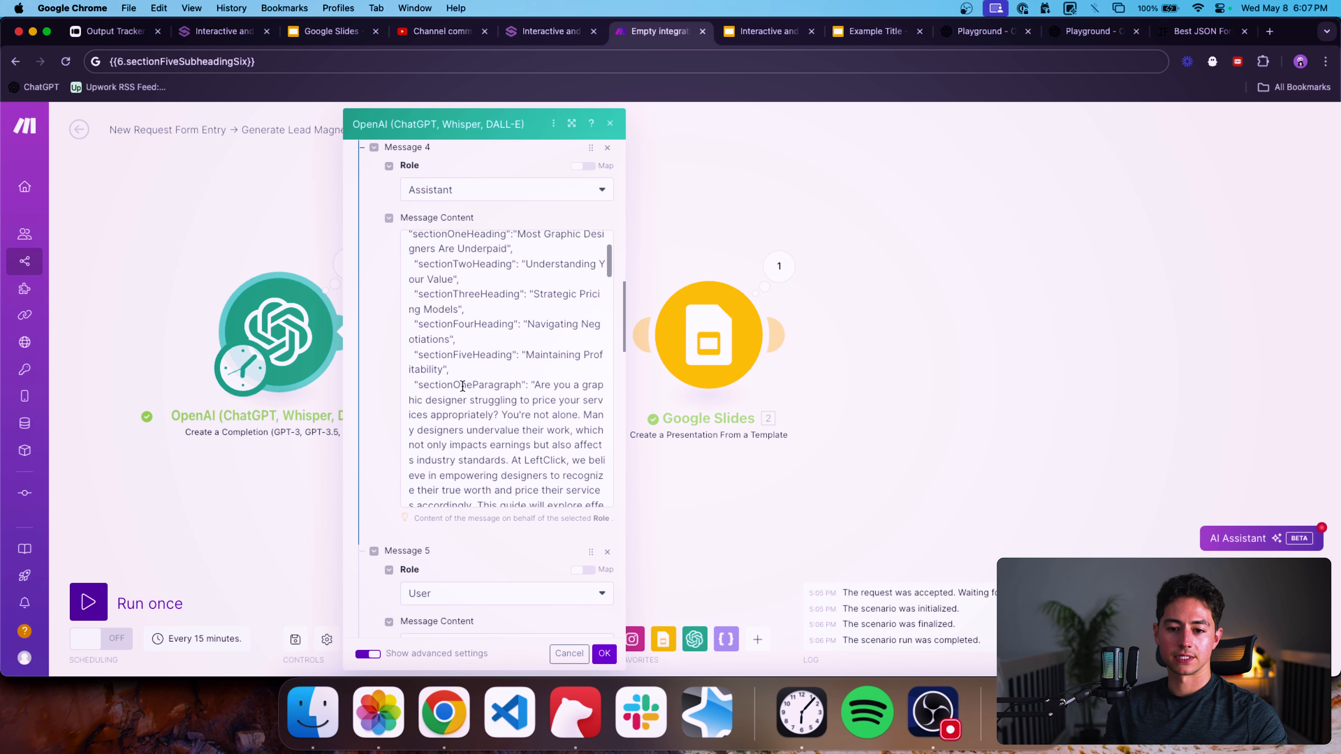
{"action": "scroll", "coordinate": [526, 371], "scroll_direction": "up", "scroll_amount": 2}
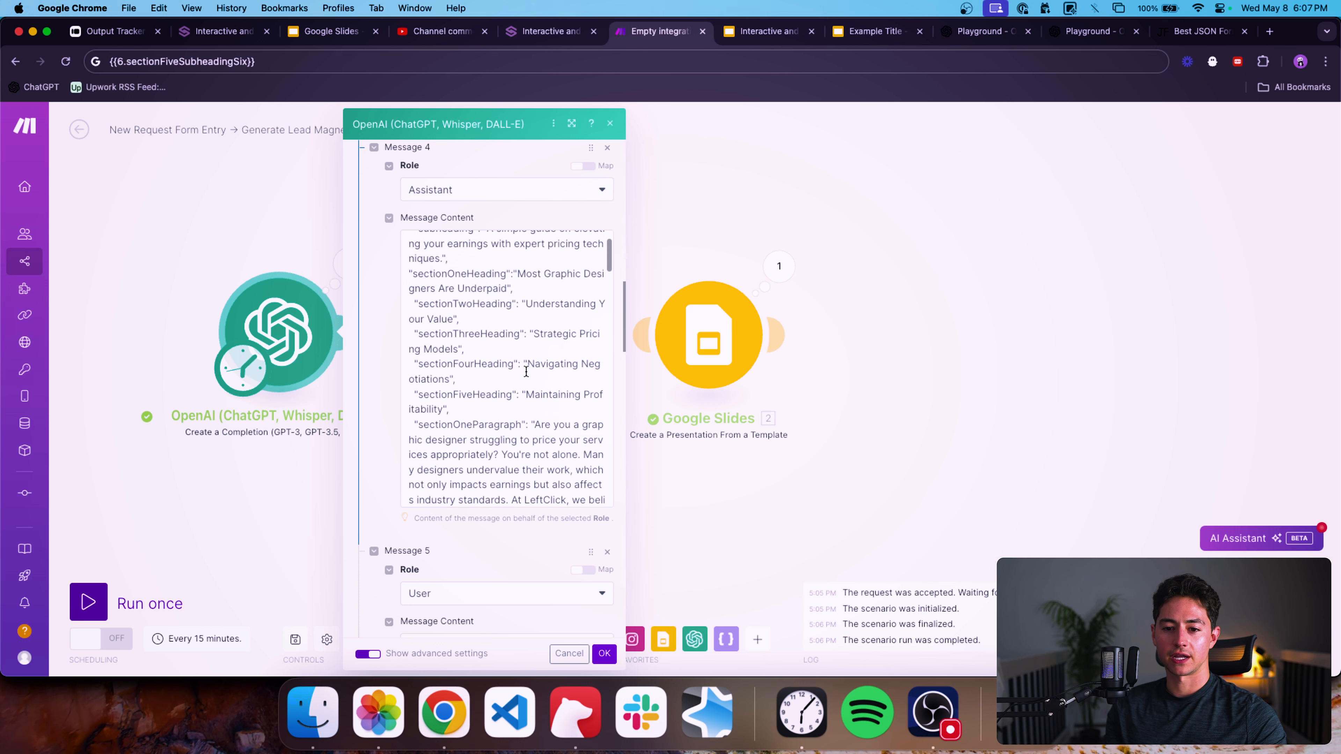
{"action": "left_click", "coordinate": [594, 413]}
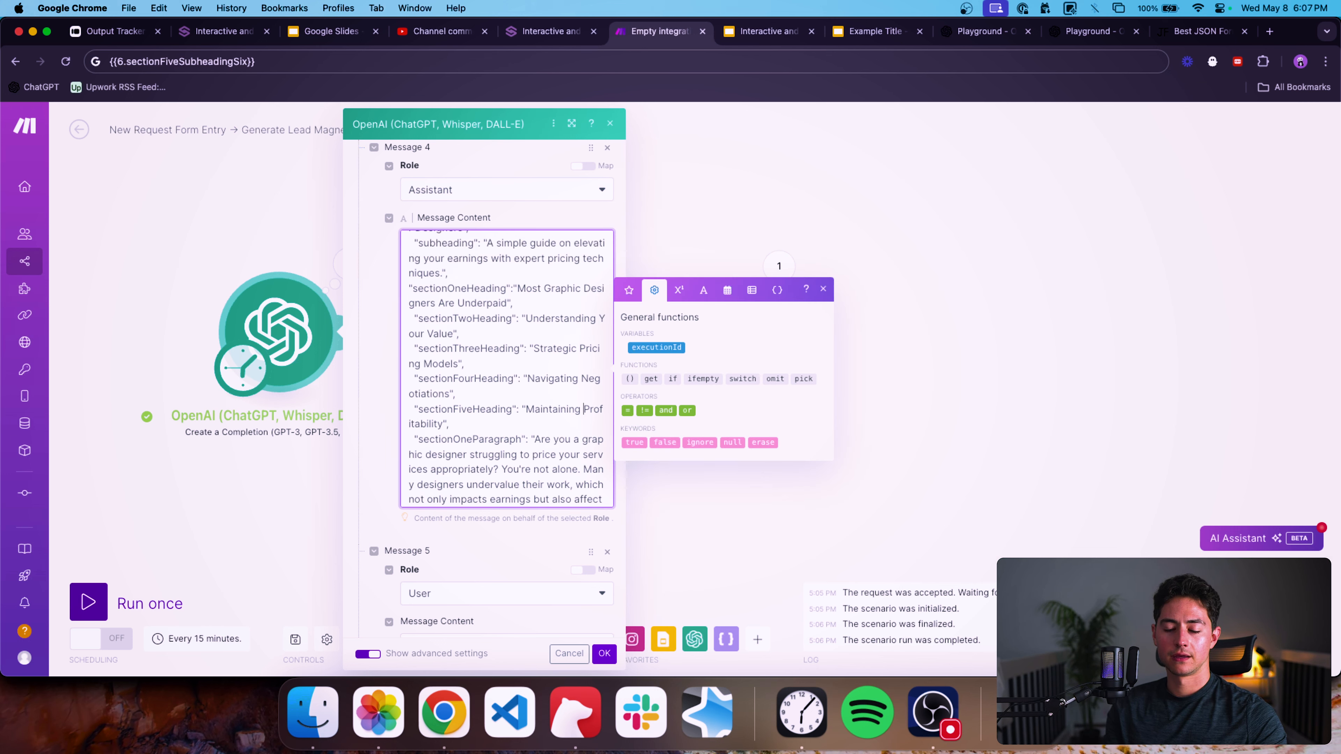
{"action": "key", "text": "alt+BackSpace"}
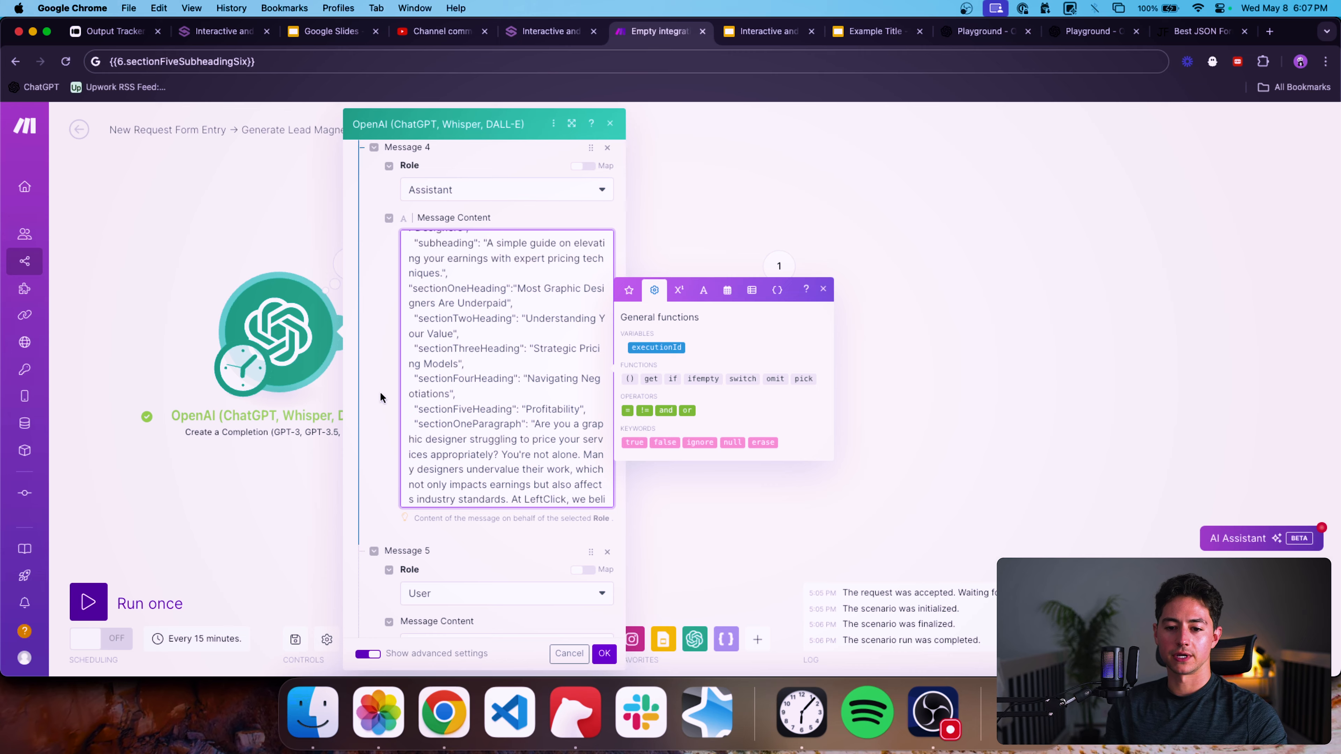
Change sectionFiveHeading in Message 6 to "Crafting Winning Emails".
{"action": "scroll", "coordinate": [380, 391], "scroll_direction": "down", "scroll_amount": 10}
{"action": "scroll", "coordinate": [409, 412], "scroll_direction": "down", "scroll_amount": 5}
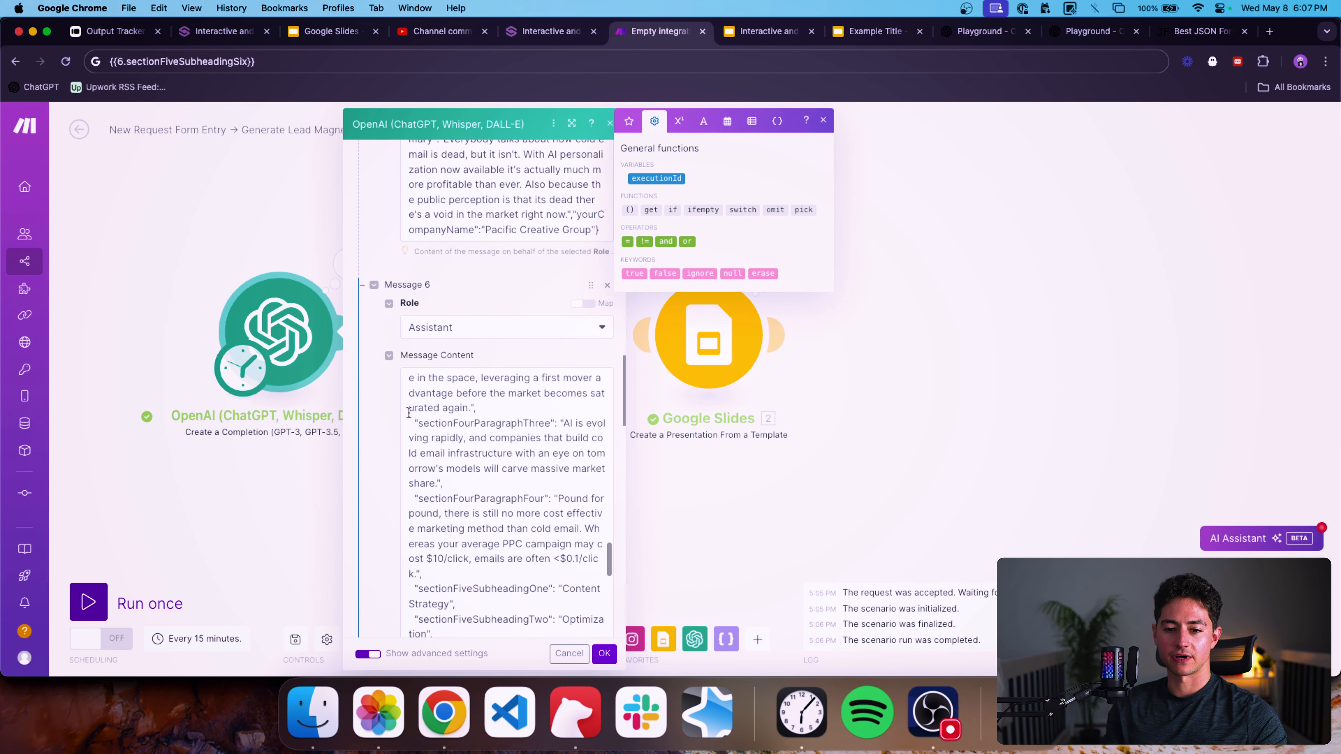
{"action": "scroll", "coordinate": [409, 412], "scroll_direction": "down", "scroll_amount": 3}
{"action": "scroll", "coordinate": [473, 386], "scroll_direction": "up", "scroll_amount": 5}
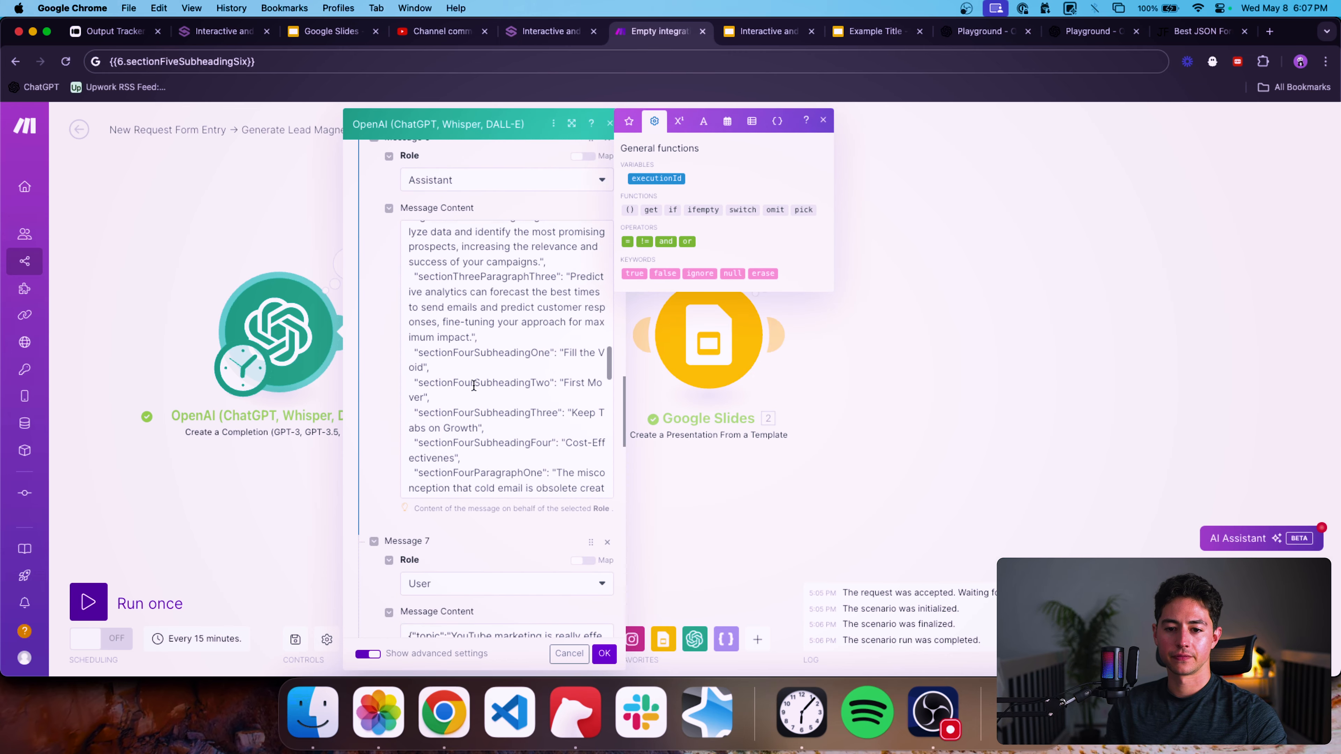
{"action": "scroll", "coordinate": [474, 386], "scroll_direction": "up", "scroll_amount": 8}
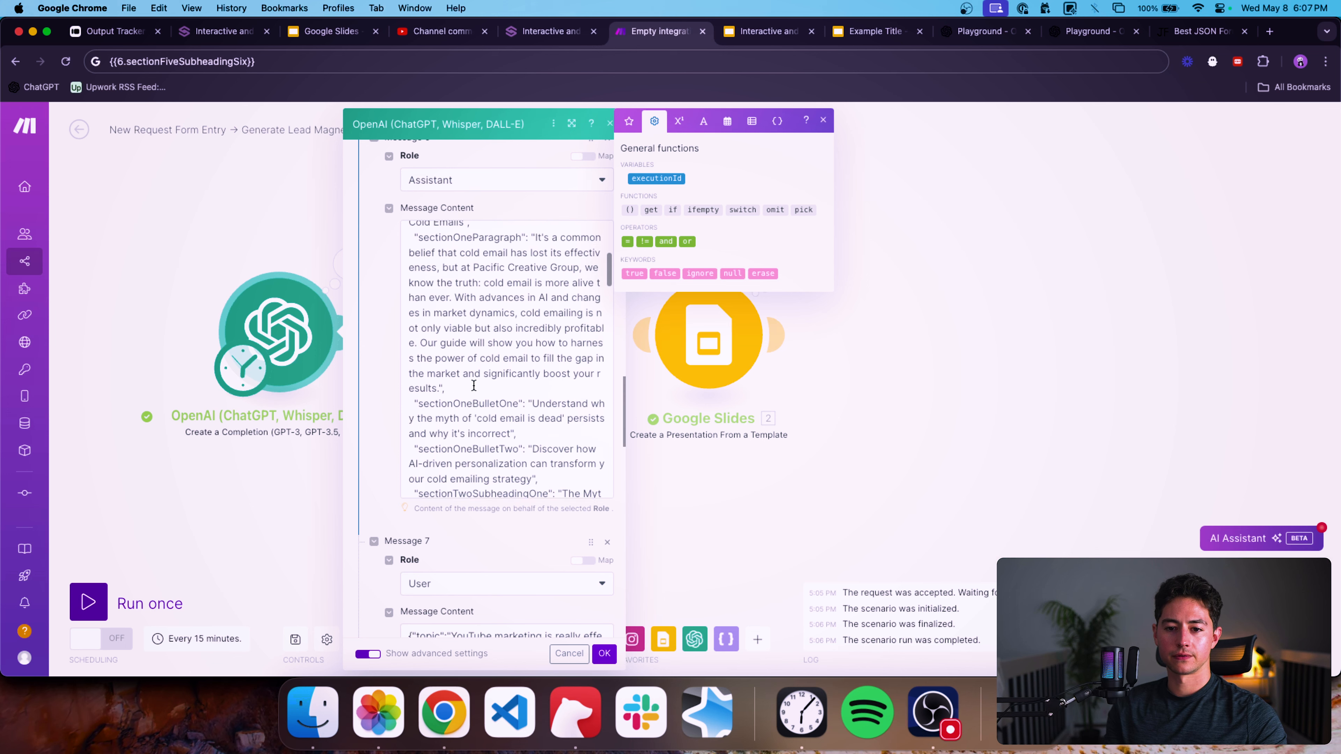
{"action": "scroll", "coordinate": [474, 385], "scroll_direction": "up", "scroll_amount": 7}
{"action": "left_click", "coordinate": [561, 380]}
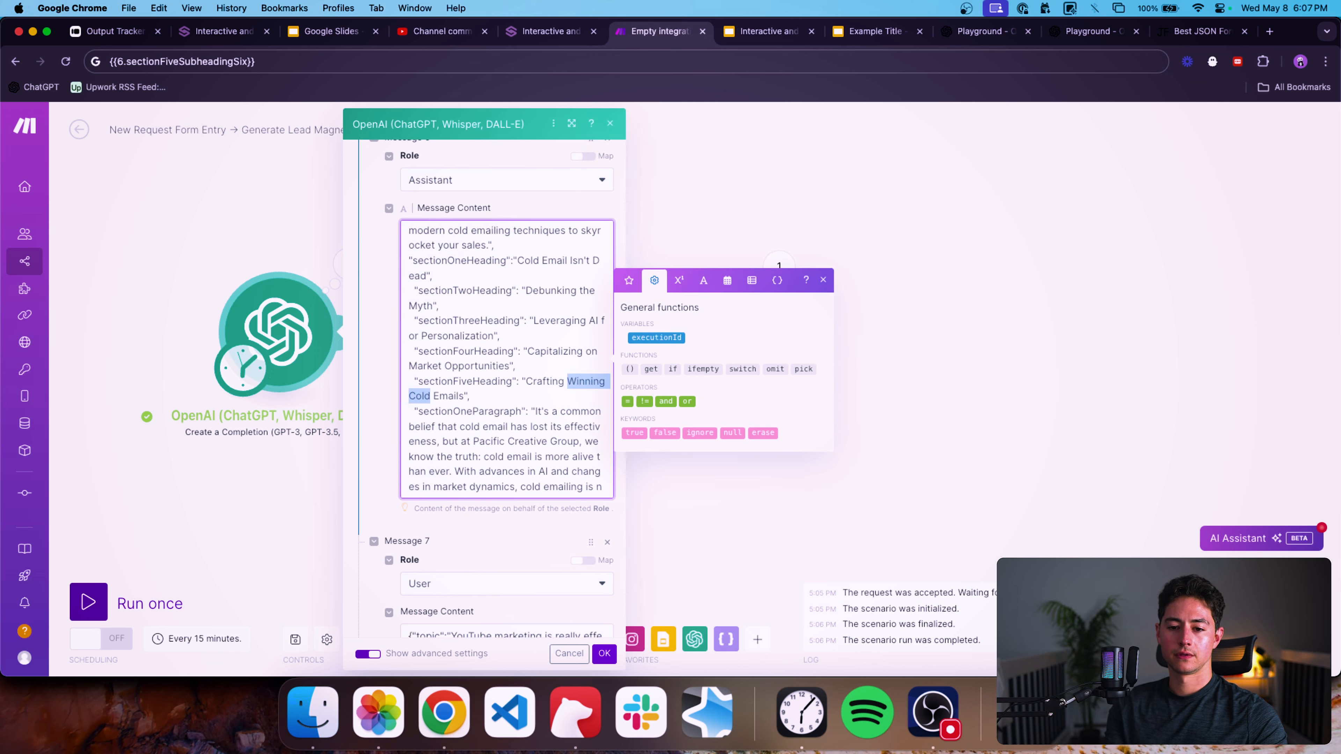
{"action": "key", "text": "BackSpace"}
{"action": "type", "text": "Win"}
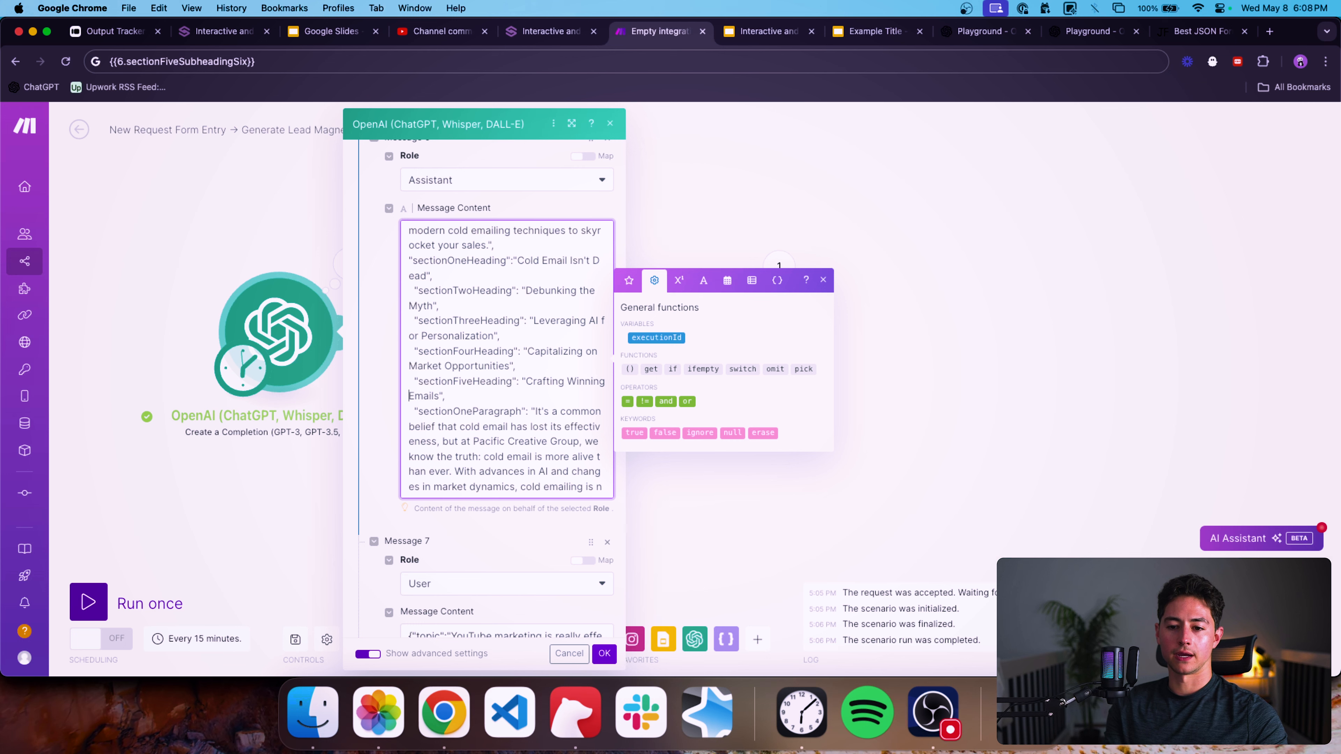
{"action": "scroll", "coordinate": [391, 370], "scroll_direction": "down", "scroll_amount": 10}
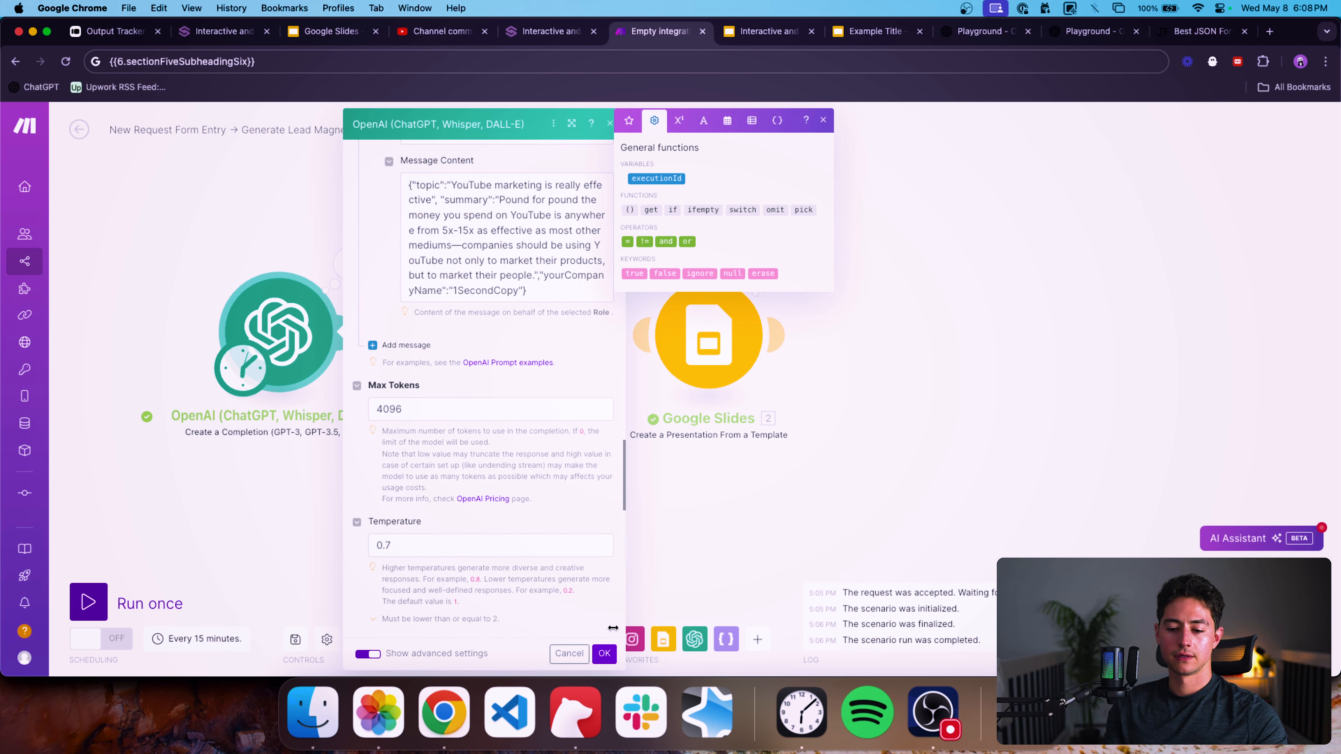
Save the OpenAI module settings and run the scenario once.
{"action": "left_click", "coordinate": [604, 654]}
{"action": "left_click", "coordinate": [88, 602]}
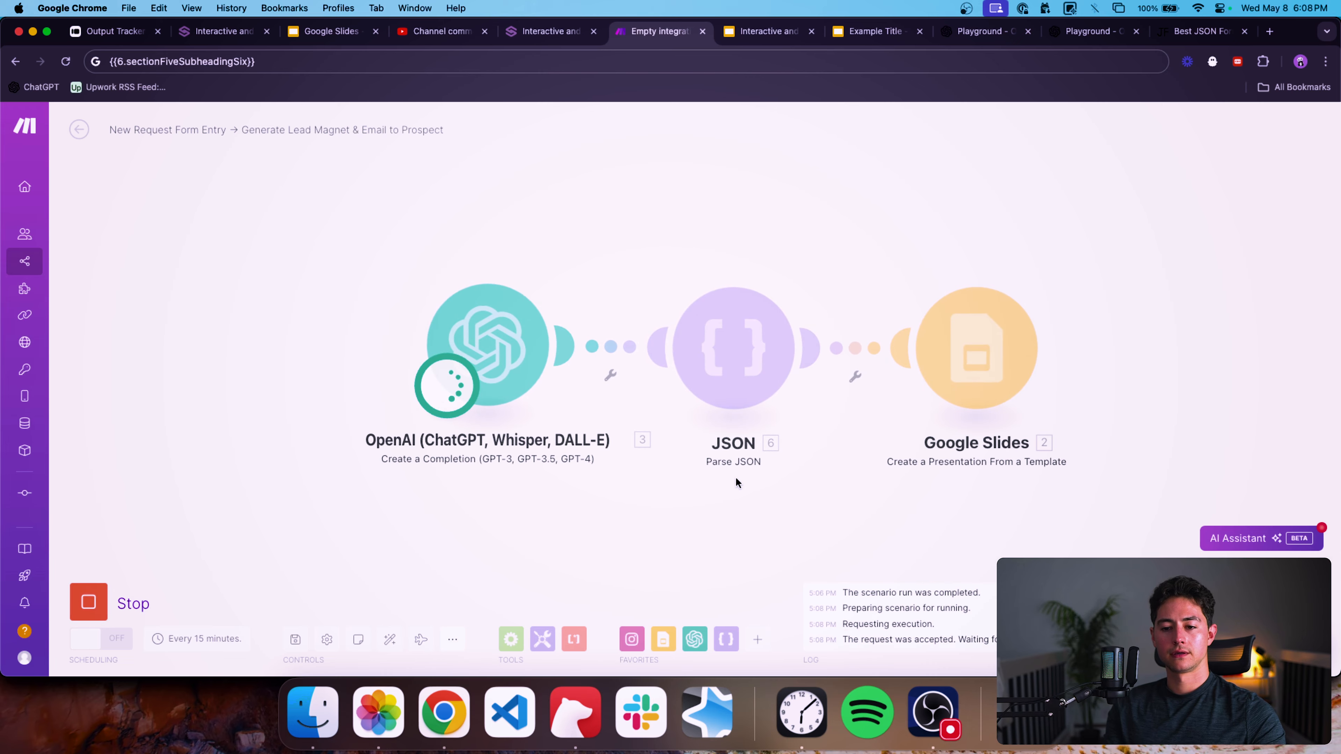
In the template's section three slide, widen the third subheading placeholder slightly so it wraps onto two lines.
{"action": "left_click", "coordinate": [759, 33]}
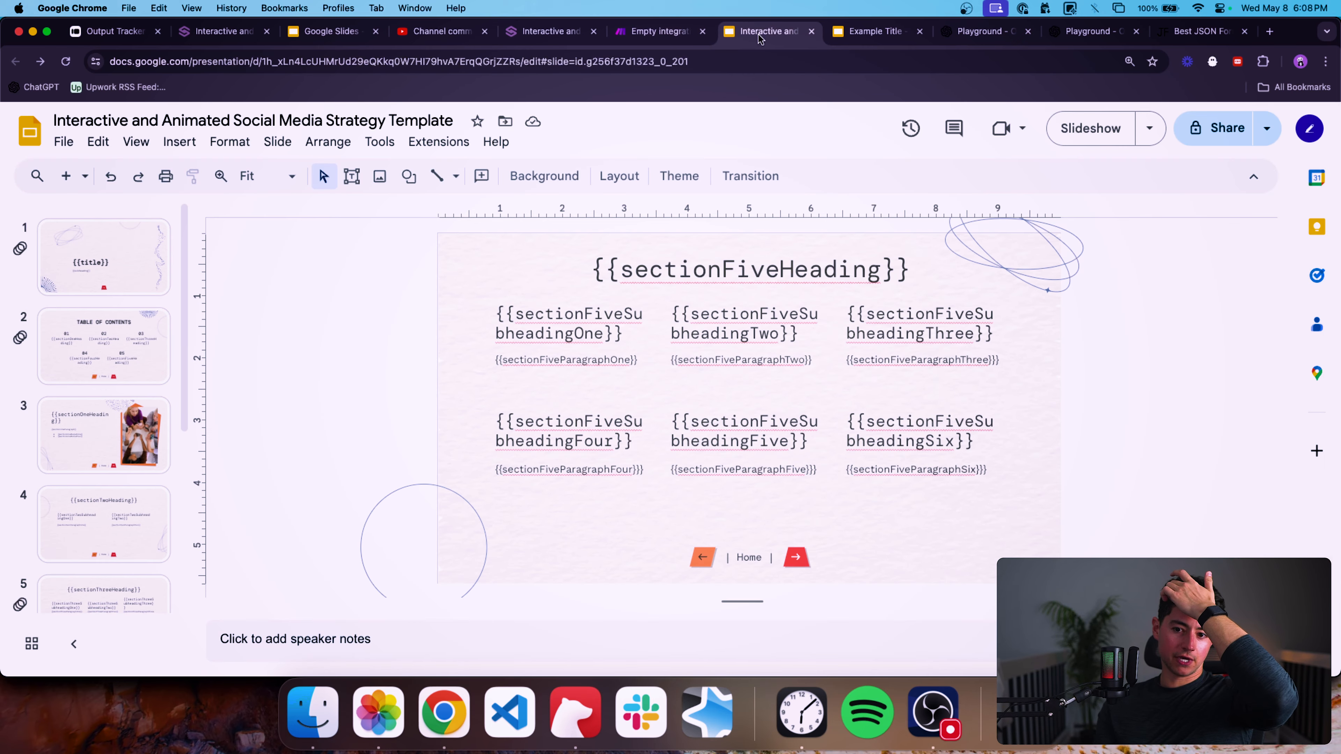
{"action": "scroll", "coordinate": [125, 417], "scroll_direction": "down", "scroll_amount": 4}
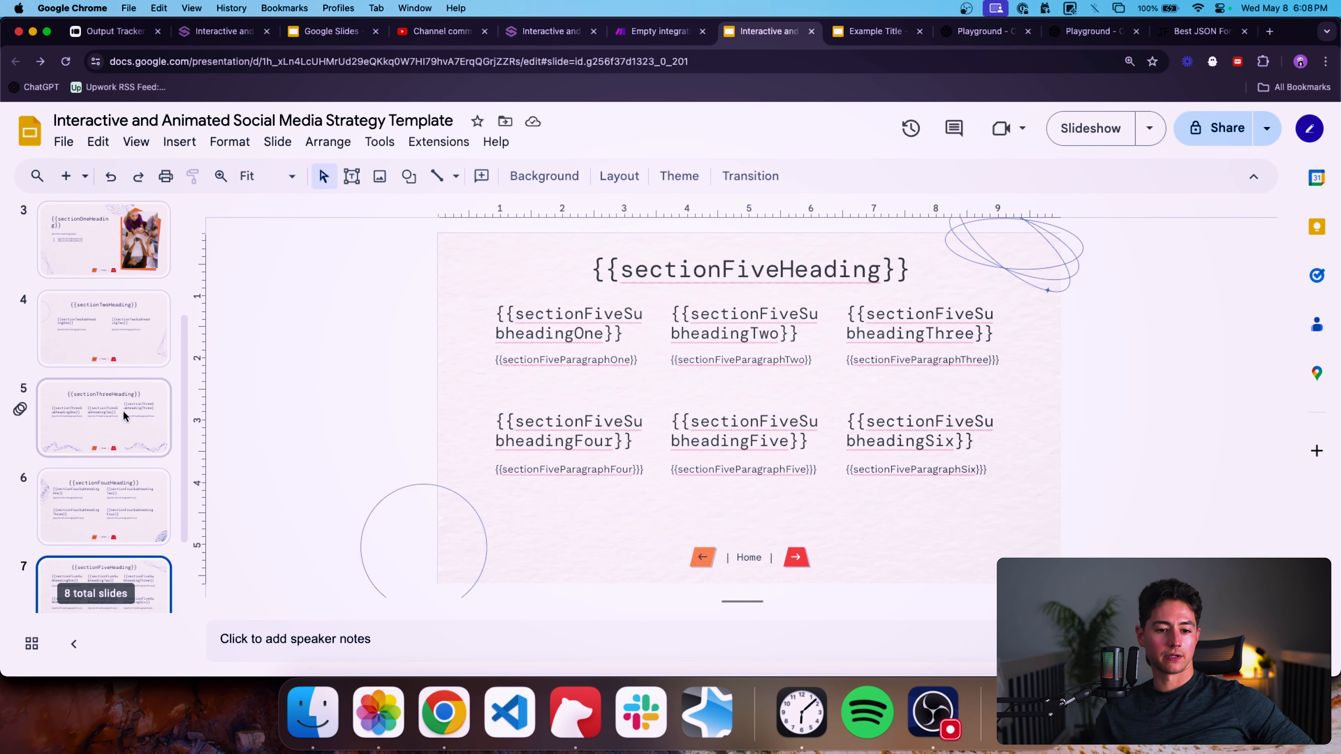
{"action": "left_click", "coordinate": [125, 416]}
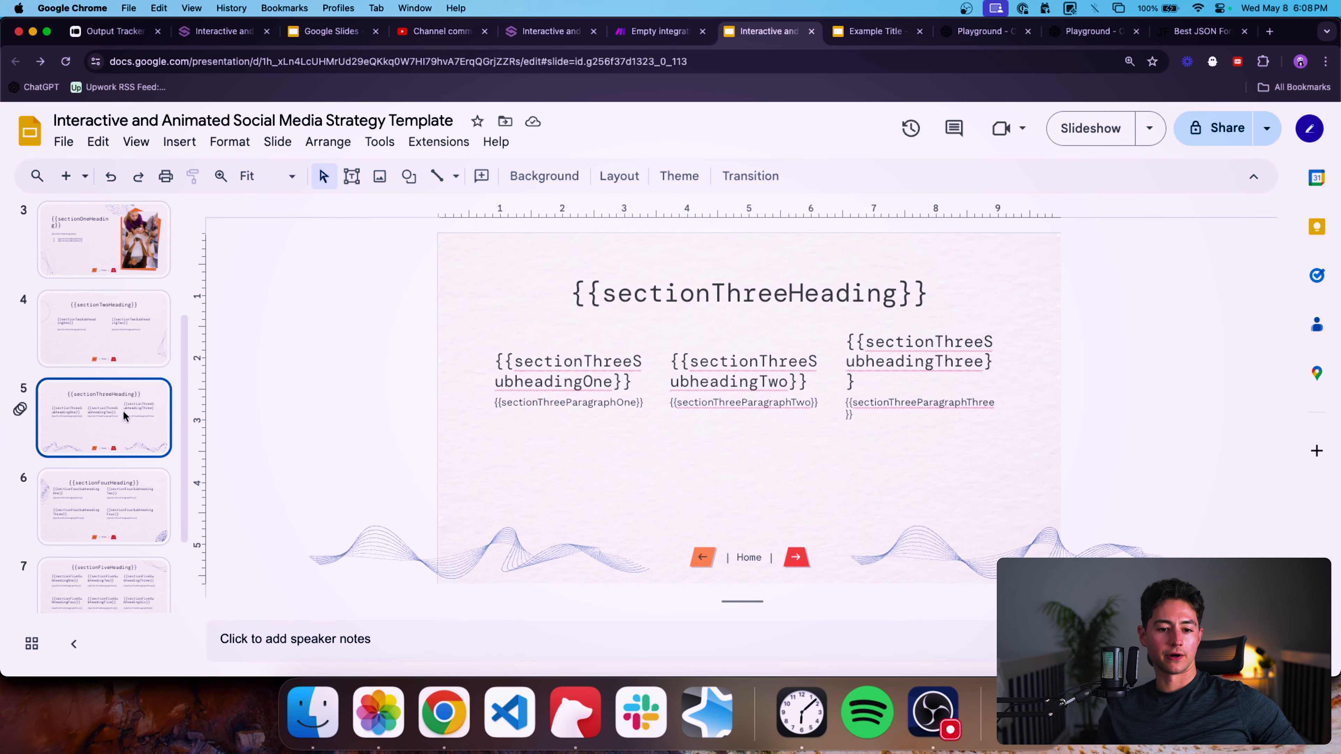
{"action": "left_click", "coordinate": [913, 373]}
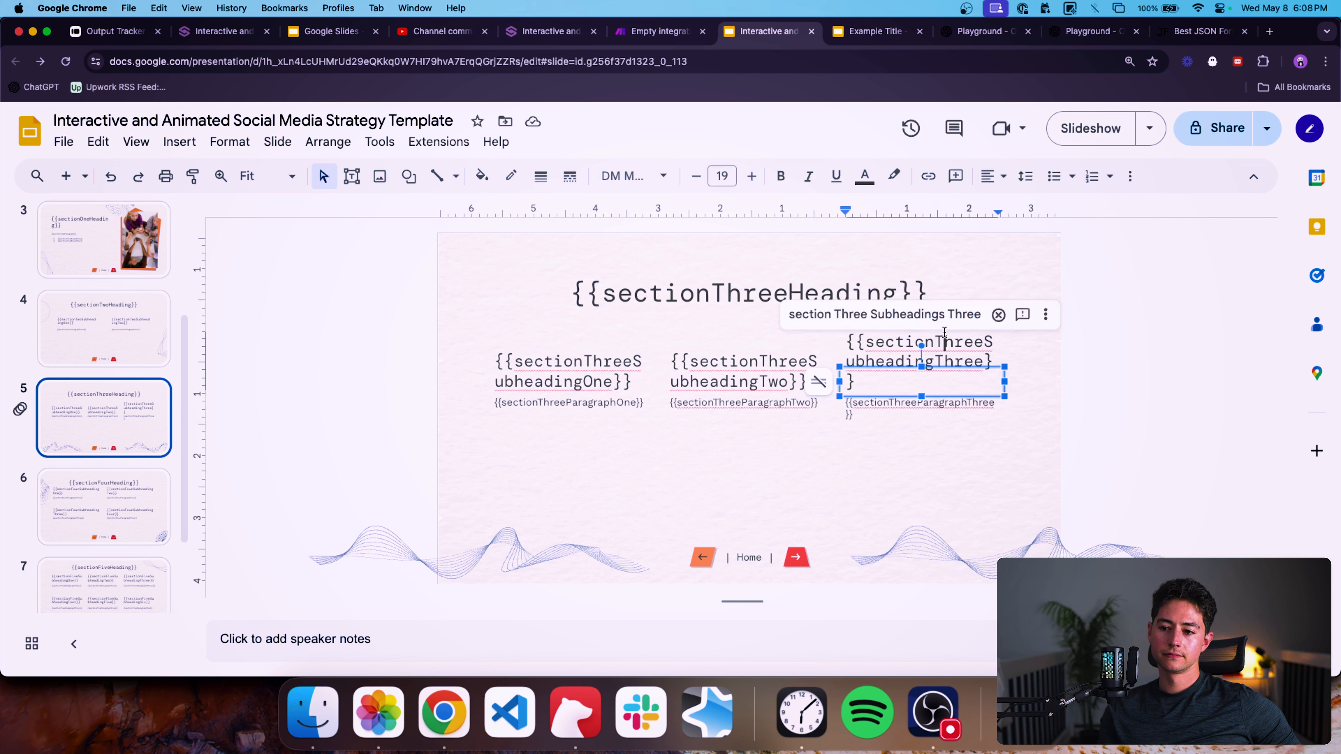
{"action": "left_click", "coordinate": [988, 354]}
{"action": "left_click_drag", "start_coordinate": [1005, 380], "coordinate": [1020, 382]}
{"action": "left_click", "coordinate": [1100, 387]}
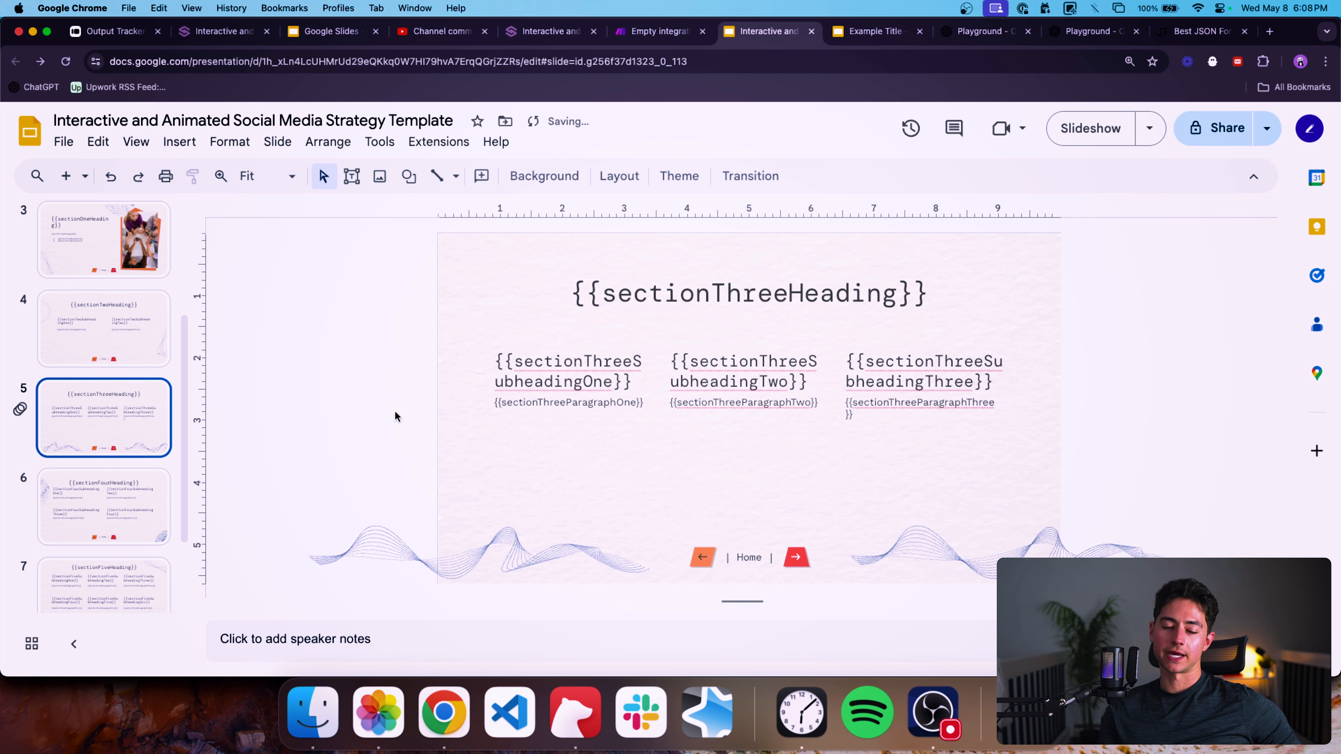
Review the template's section five and table of contents slides.
{"action": "scroll", "coordinate": [105, 422], "scroll_direction": "down", "scroll_amount": 3}
{"action": "left_click", "coordinate": [112, 477]}
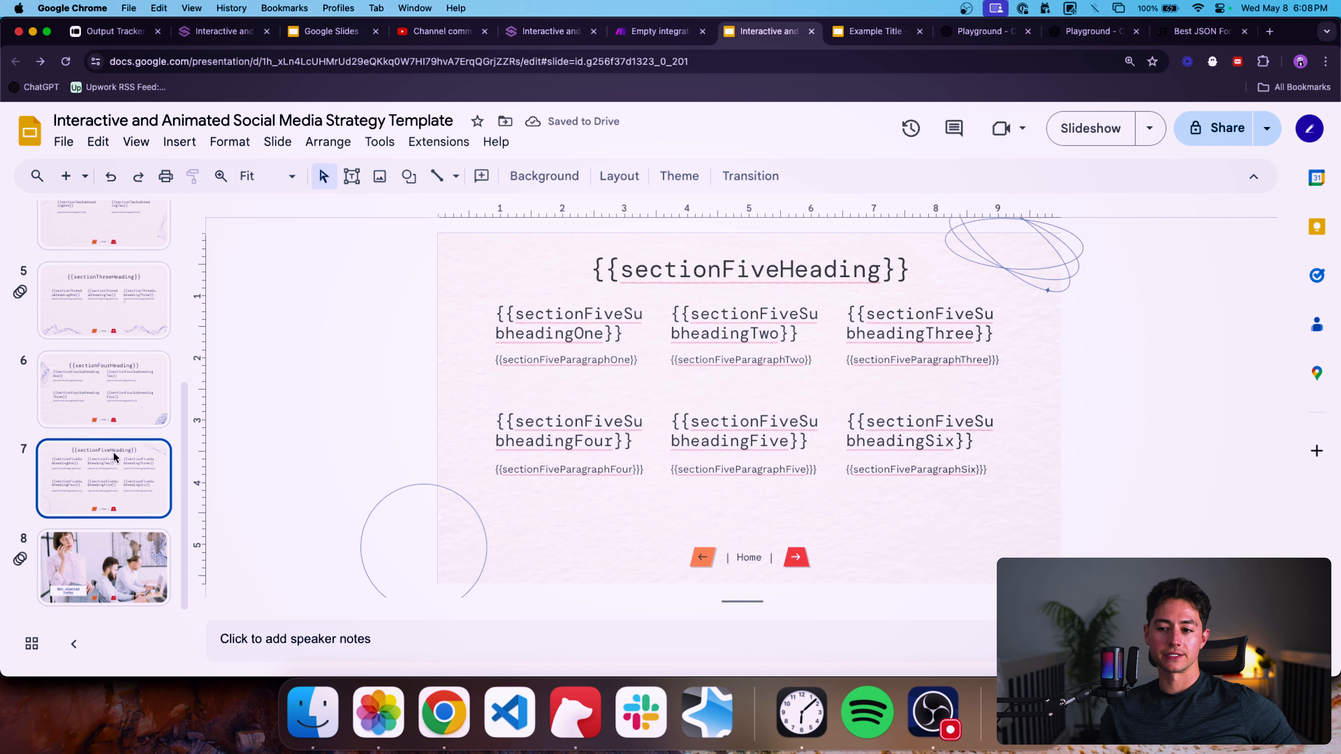
{"action": "scroll", "coordinate": [111, 423], "scroll_direction": "up", "scroll_amount": 4}
{"action": "left_click", "coordinate": [92, 326]}
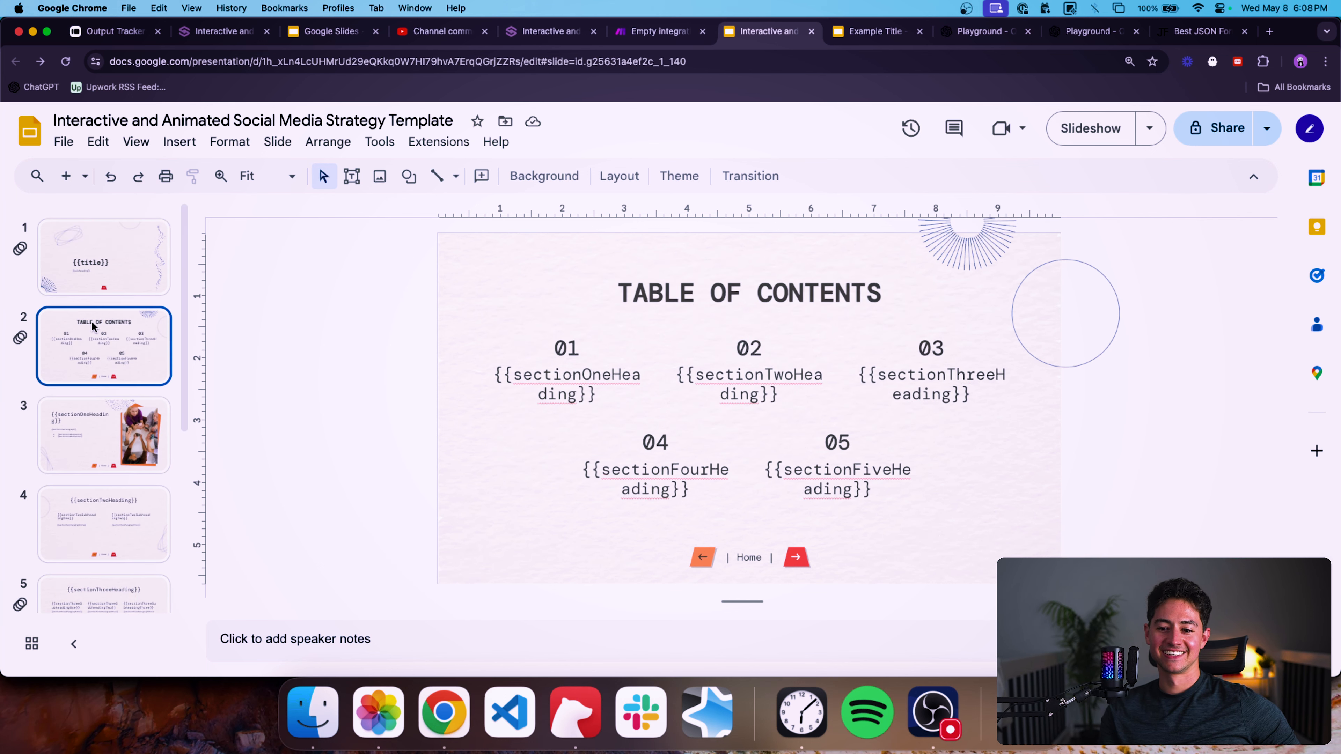
{"action": "left_click", "coordinate": [112, 288]}
{"action": "left_click", "coordinate": [138, 327]}
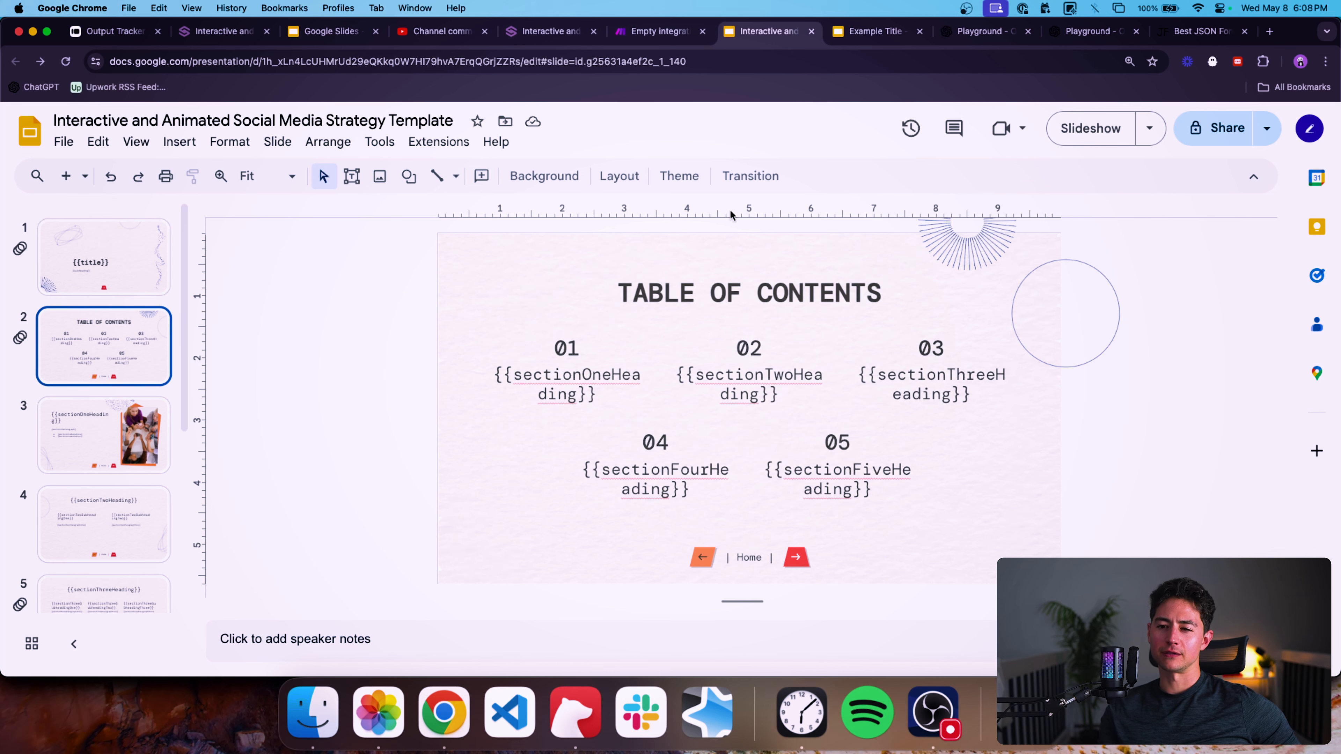
Return to the scenario and watch the run through the OpenAI, JSON and Google Slides modules.
{"action": "left_click", "coordinate": [655, 32]}
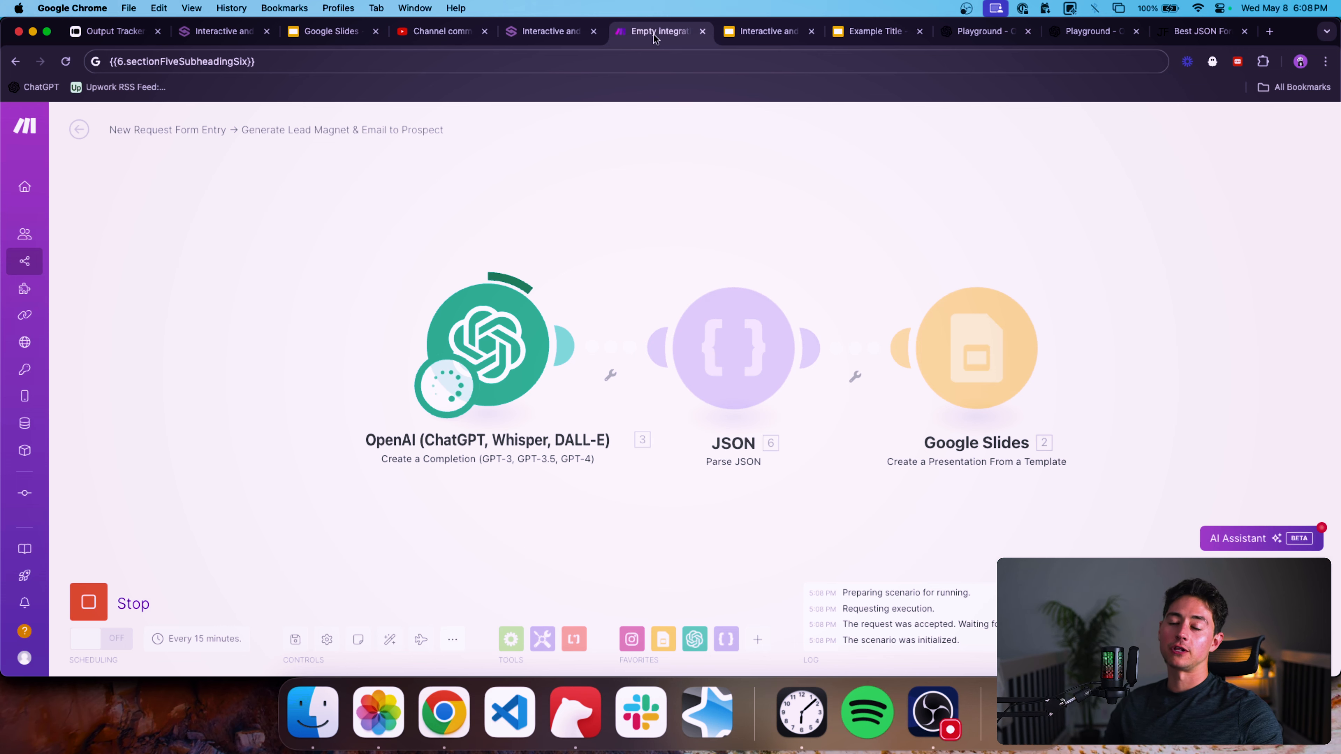
{"action": "key", "text": "ctrl+Tab"}
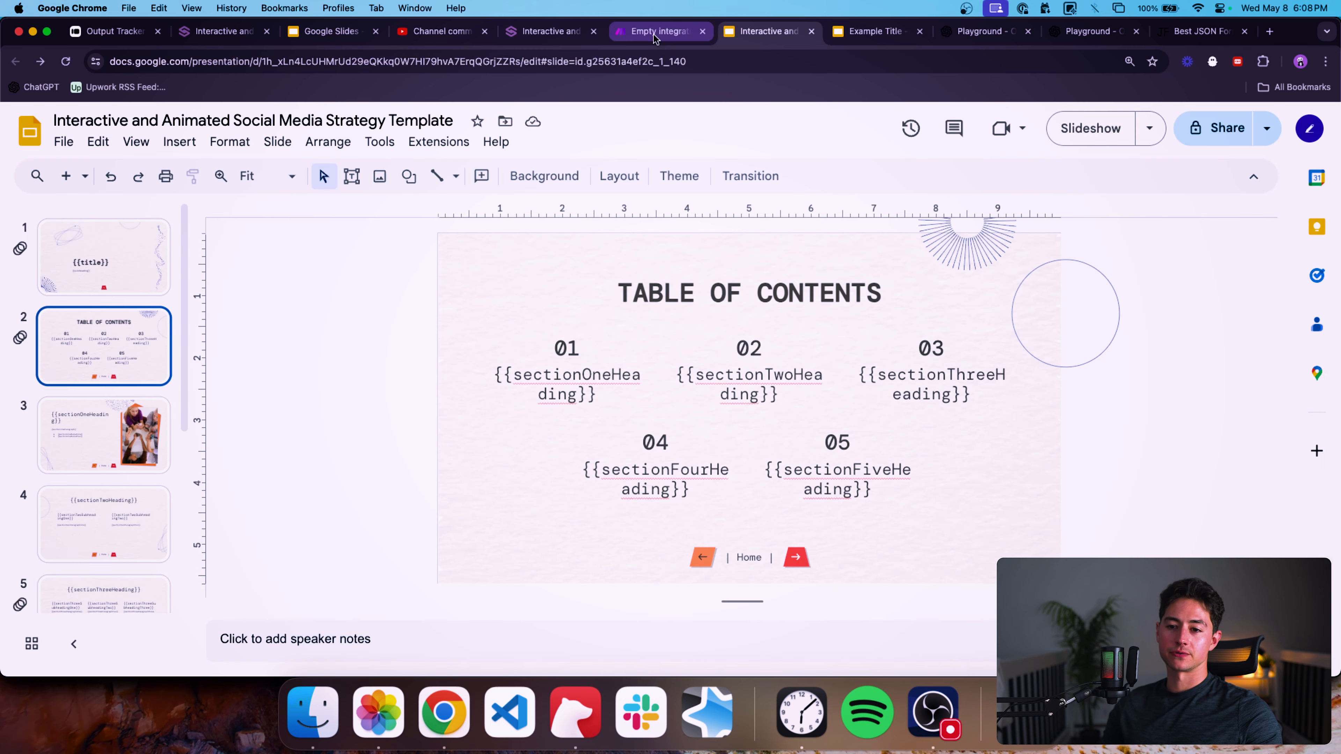
{"action": "left_click", "coordinate": [654, 34]}
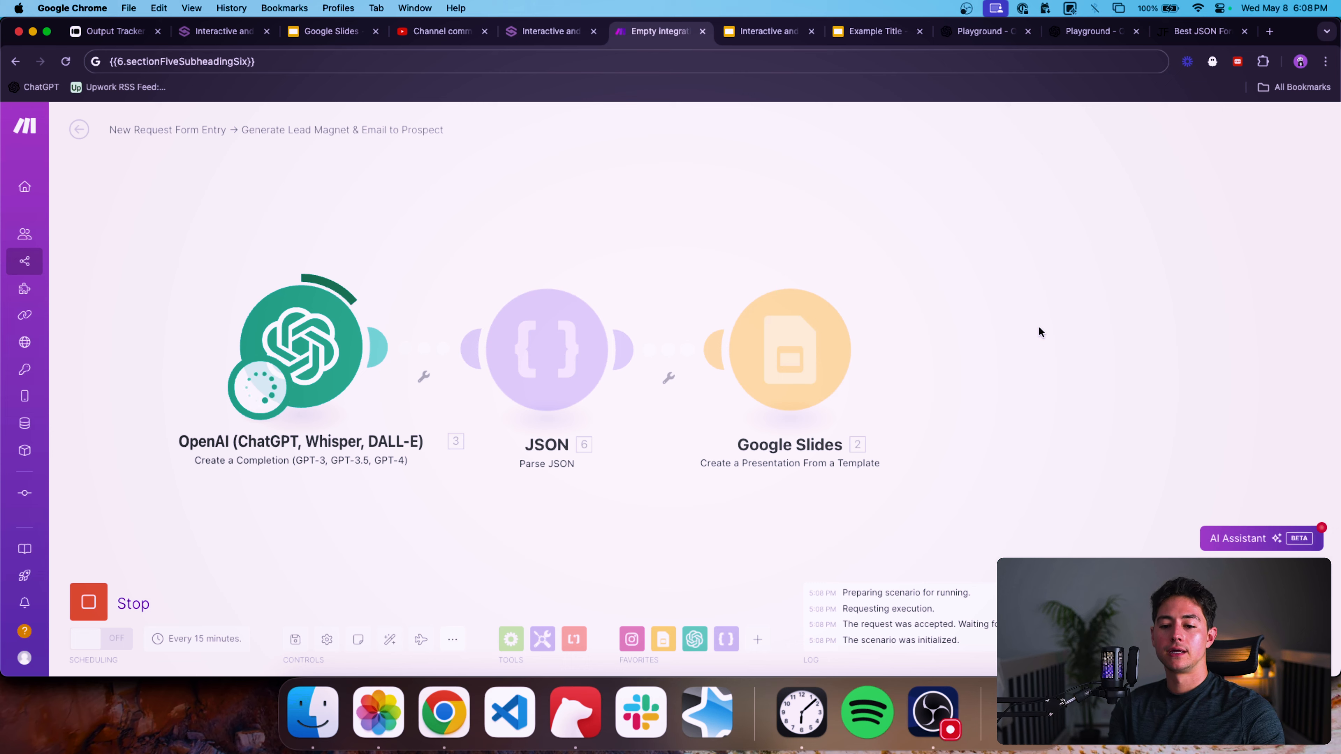
{"action": "scroll", "coordinate": [984, 288], "scroll_direction": "down", "scroll_amount": 3}
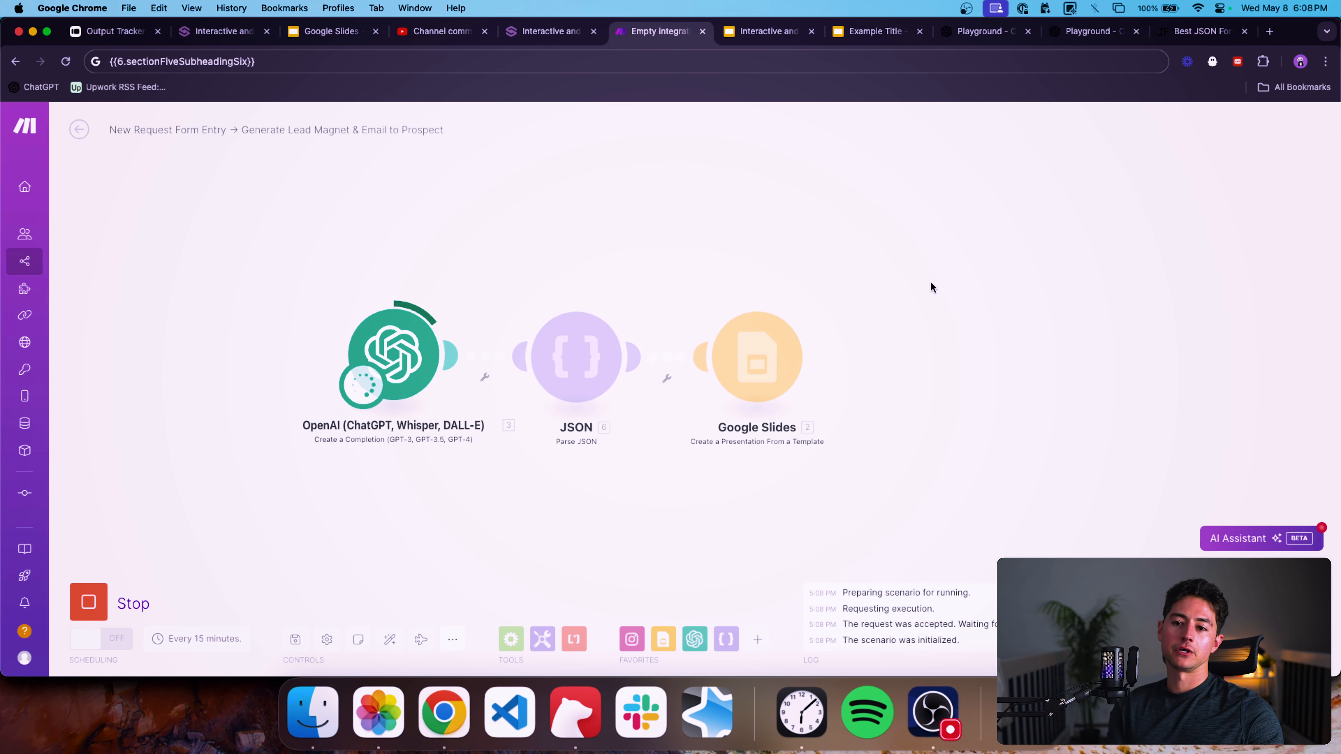
{"action": "scroll", "coordinate": [895, 291], "scroll_direction": "down", "scroll_amount": 2}
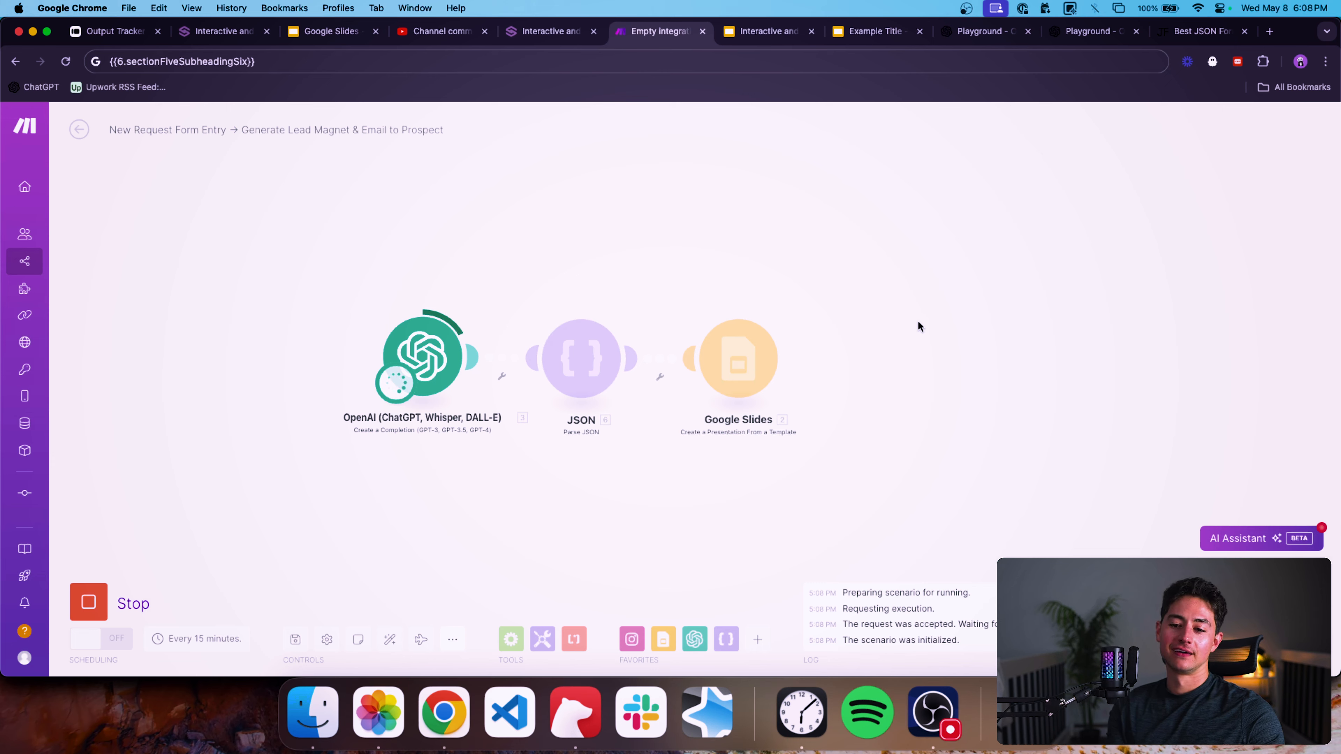
{"action": "scroll", "coordinate": [840, 326], "scroll_direction": "right", "scroll_amount": 3}
{"action": "left_click_drag", "start_coordinate": [764, 250], "coordinate": [801, 242]}
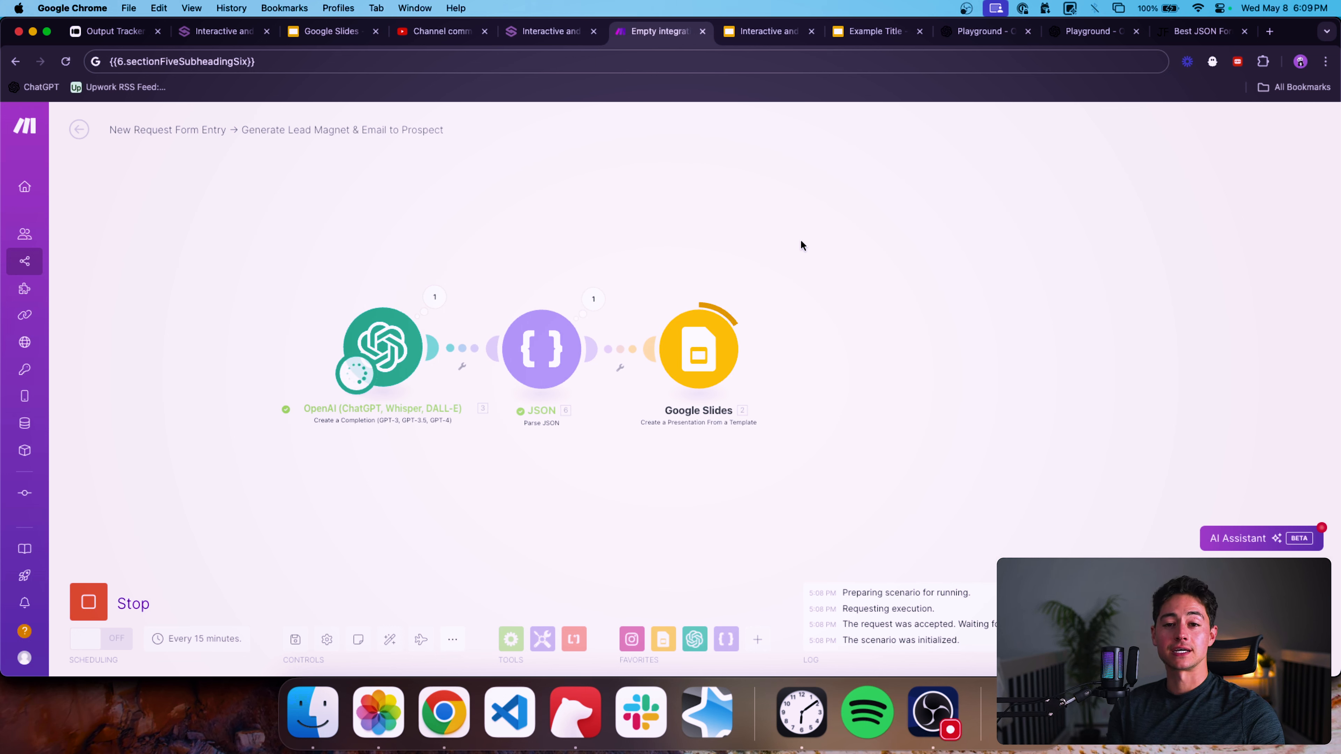
{"action": "left_click_drag", "start_coordinate": [801, 241], "coordinate": [807, 241]}
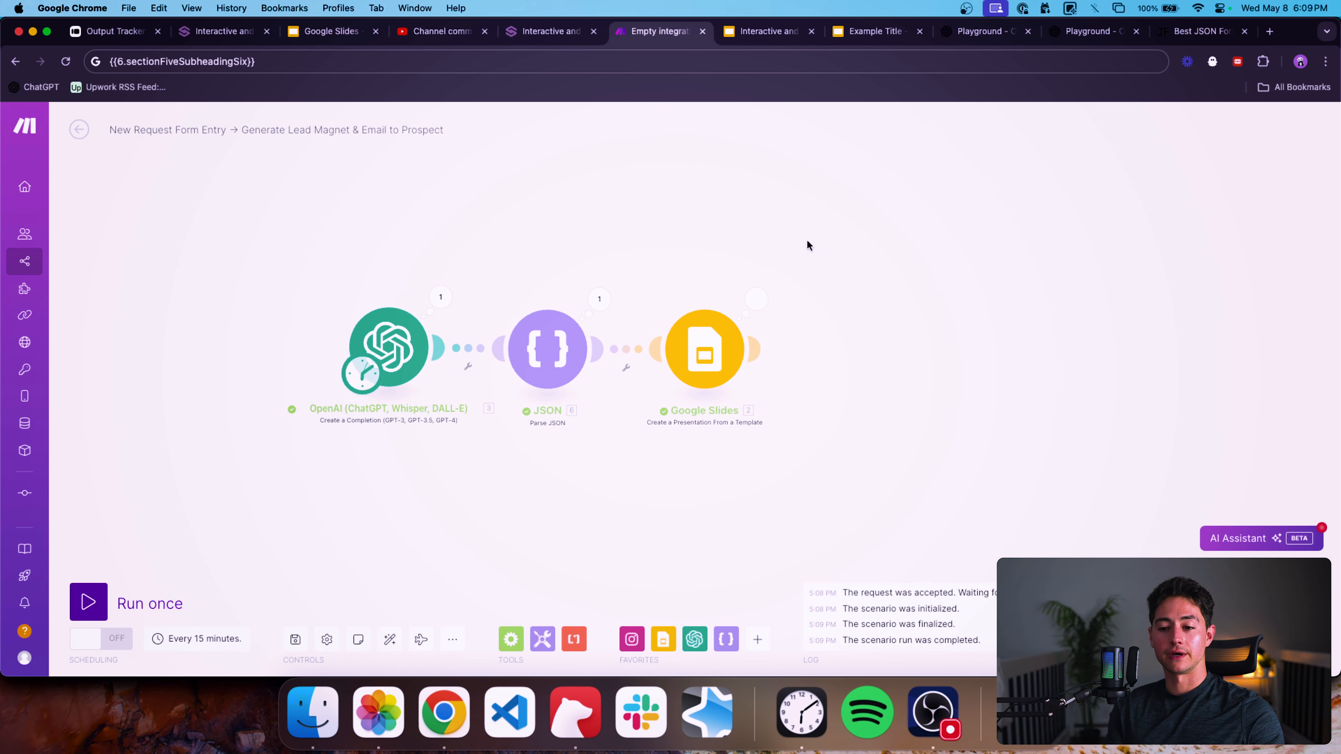
{"action": "left_click", "coordinate": [762, 293]}
{"action": "double_click", "coordinate": [906, 376]}
{"action": "left_click", "coordinate": [730, 233]}
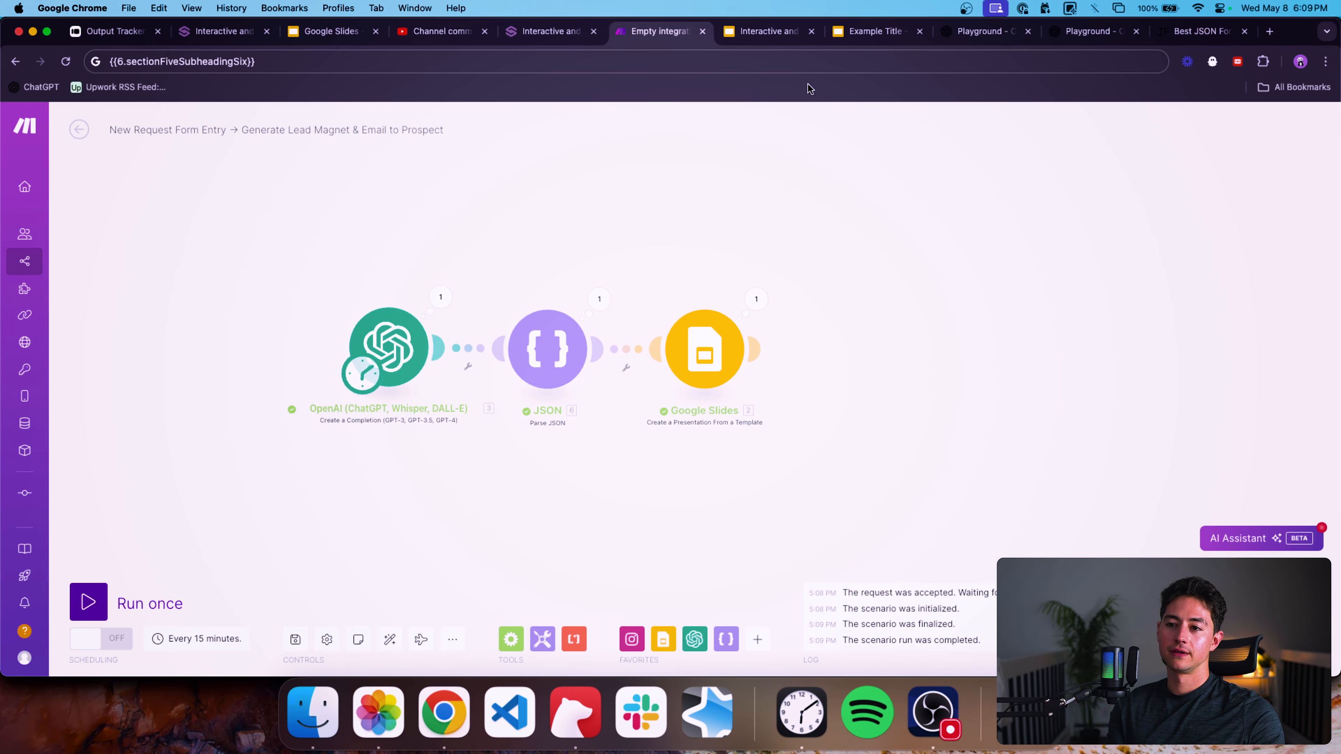
Open the newly generated presentation from its copied link in the Example Title tab.
{"action": "key", "text": "ctrl+Tab"}
{"action": "key", "text": "ctrl+Tab"}
{"action": "left_click", "coordinate": [419, 62]}
{"action": "left_click", "coordinate": [418, 62]}
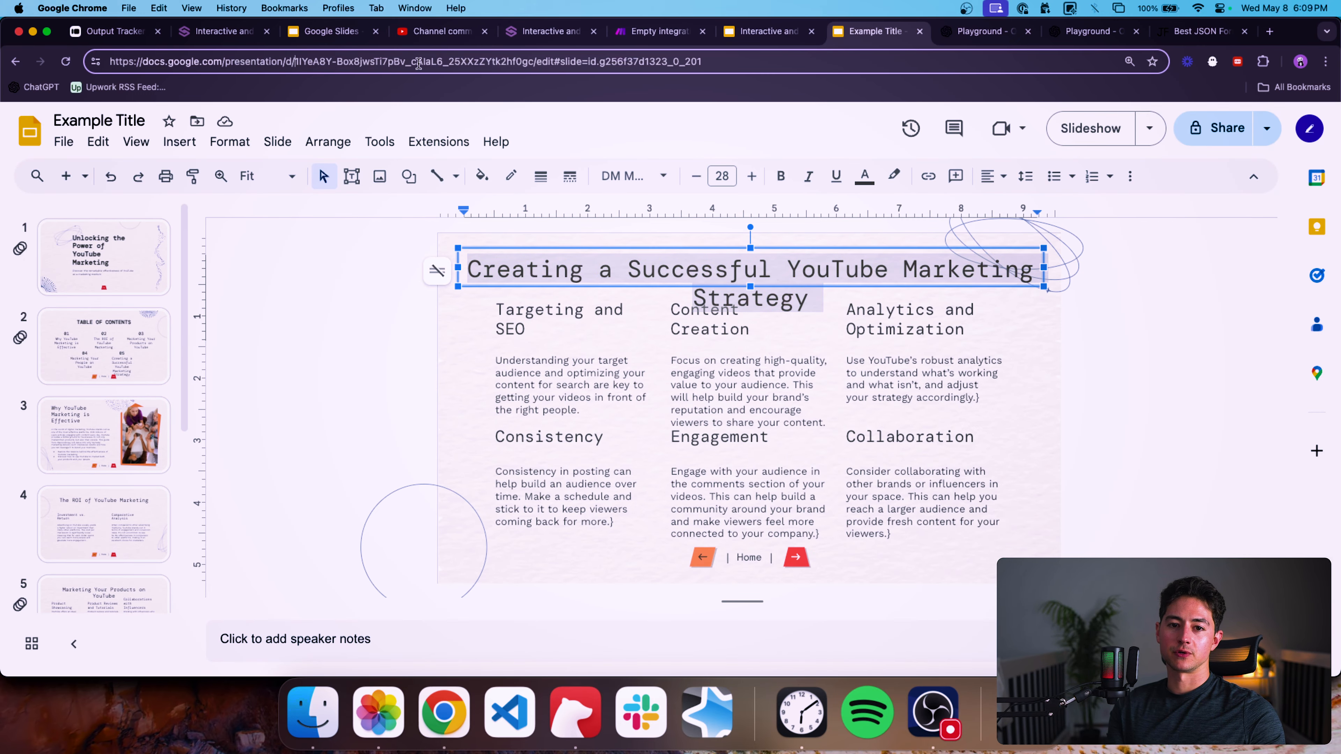
{"action": "left_click", "coordinate": [532, 62], "text": "shift"}
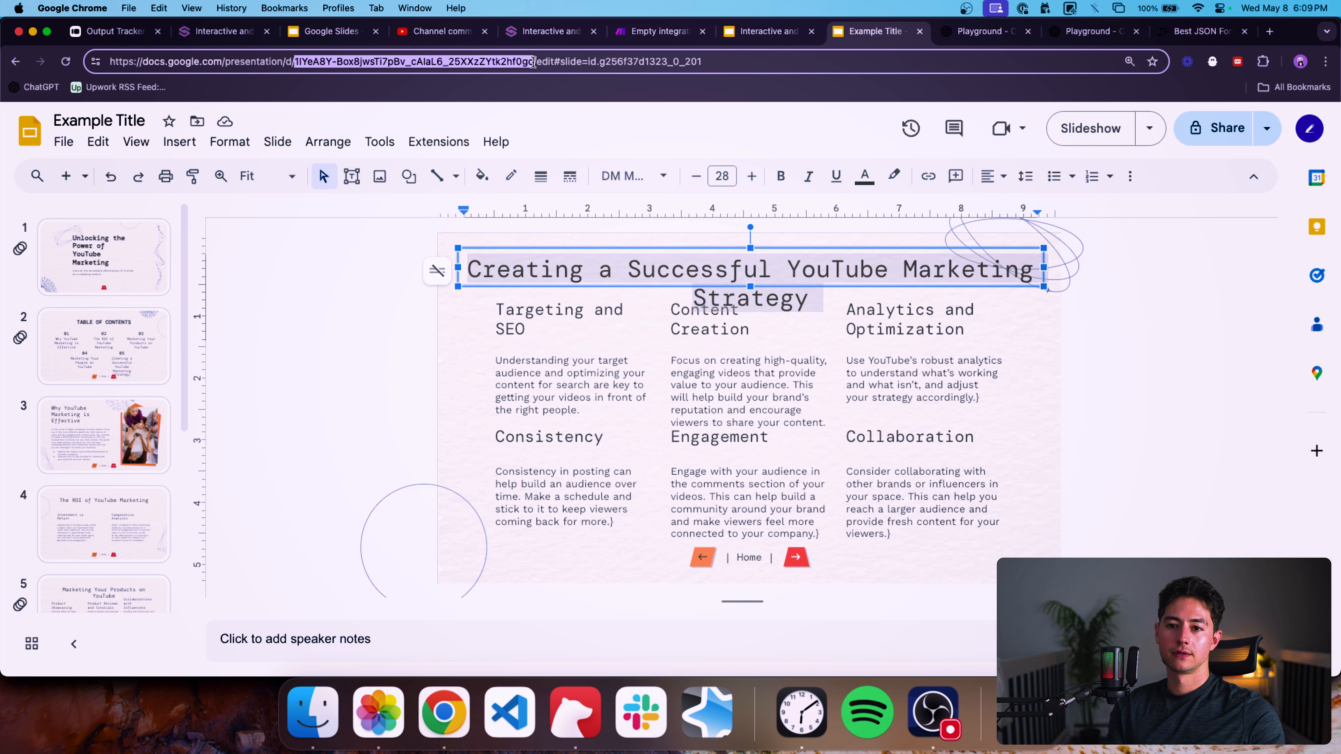
{"action": "key", "text": "Return"}
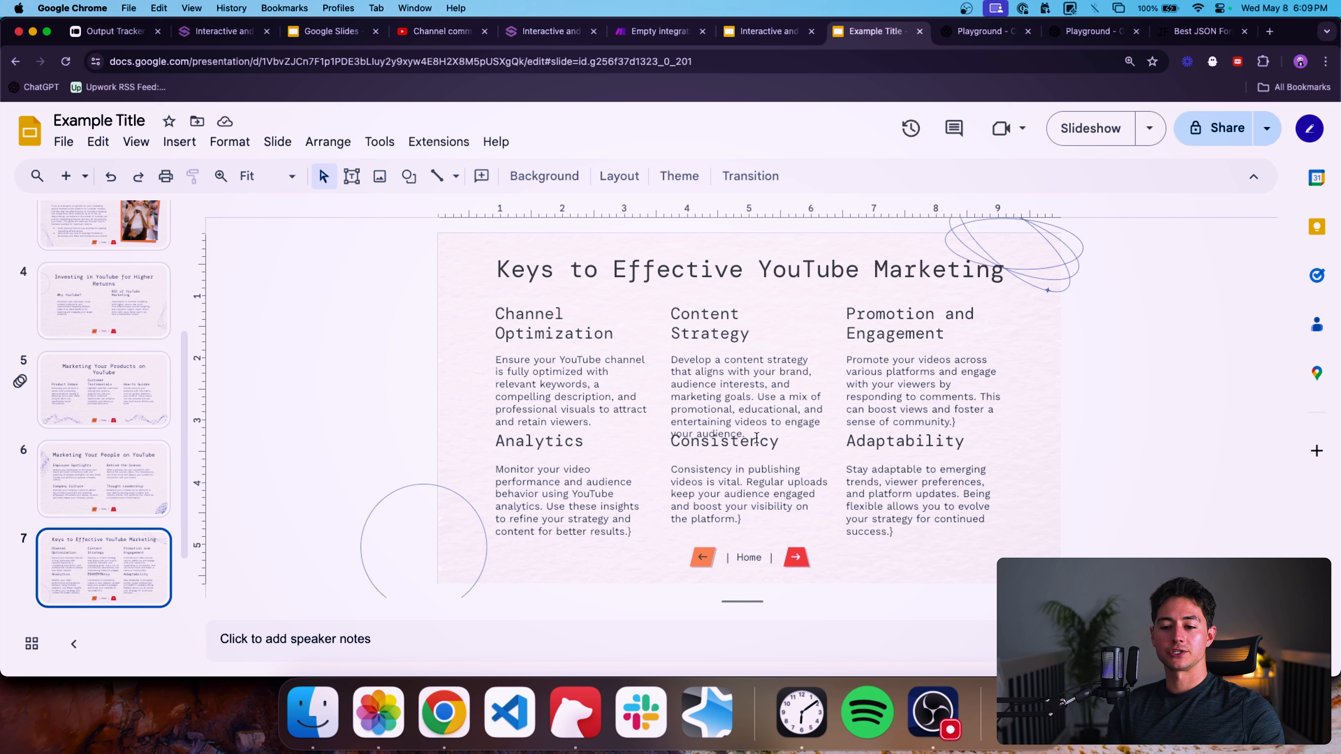
Review each slide of the generated presentation for filled-in content and layout.
{"action": "scroll", "coordinate": [113, 472], "scroll_direction": "down", "scroll_amount": 2}
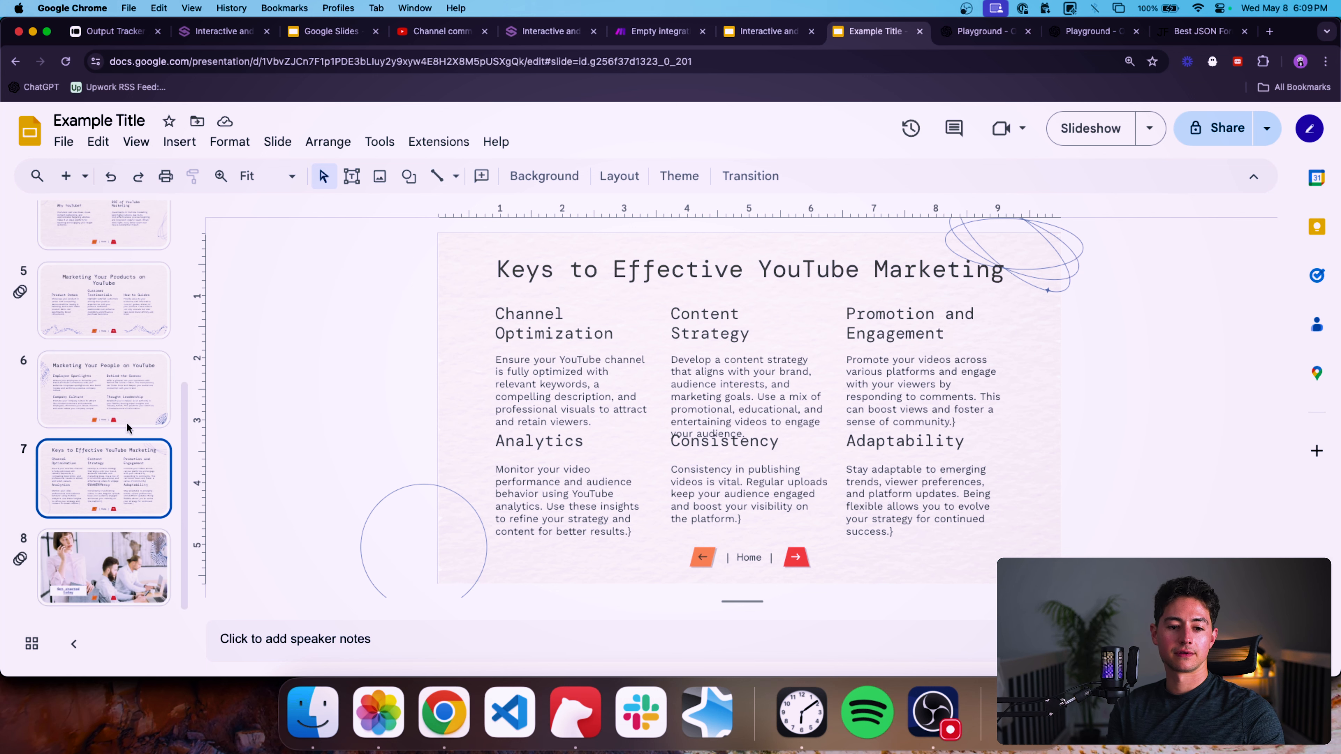
{"action": "left_click", "coordinate": [128, 412]}
{"action": "left_click", "coordinate": [122, 314]}
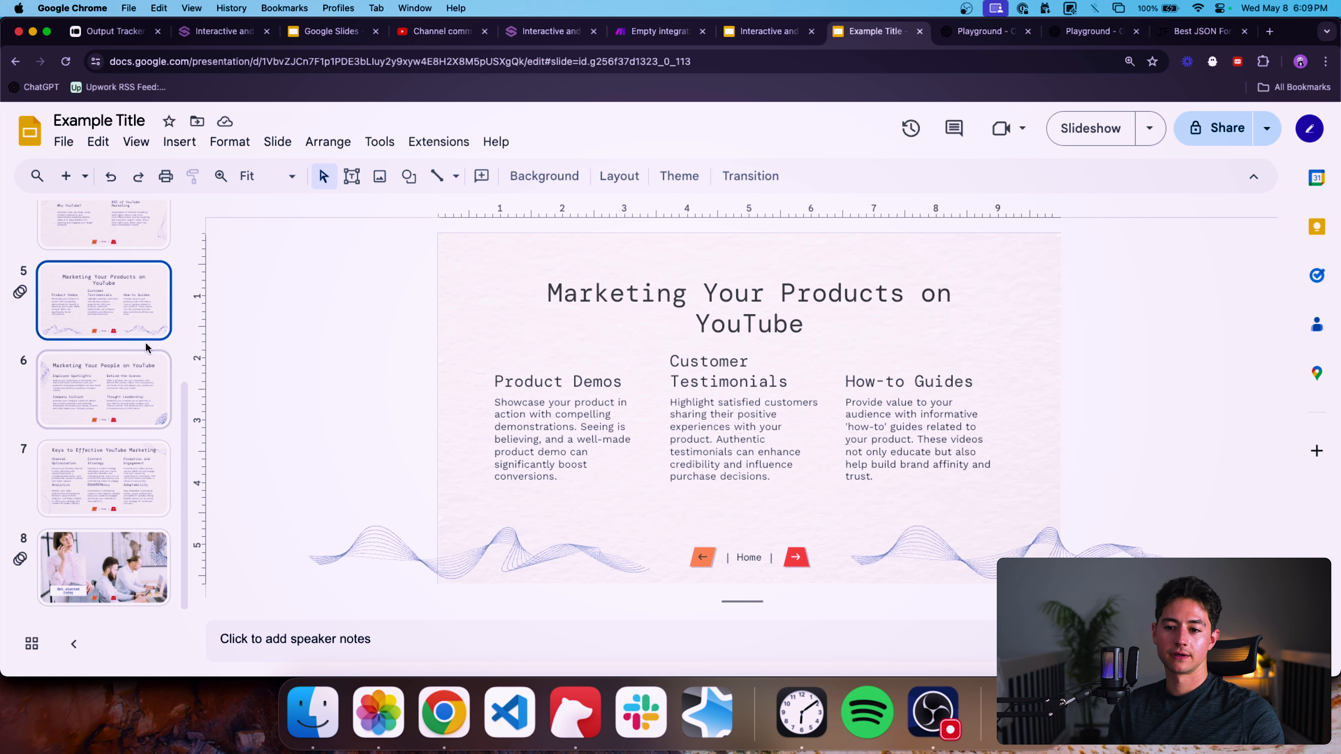
{"action": "scroll", "coordinate": [130, 475], "scroll_direction": "up", "scroll_amount": 1}
{"action": "left_click", "coordinate": [130, 479]}
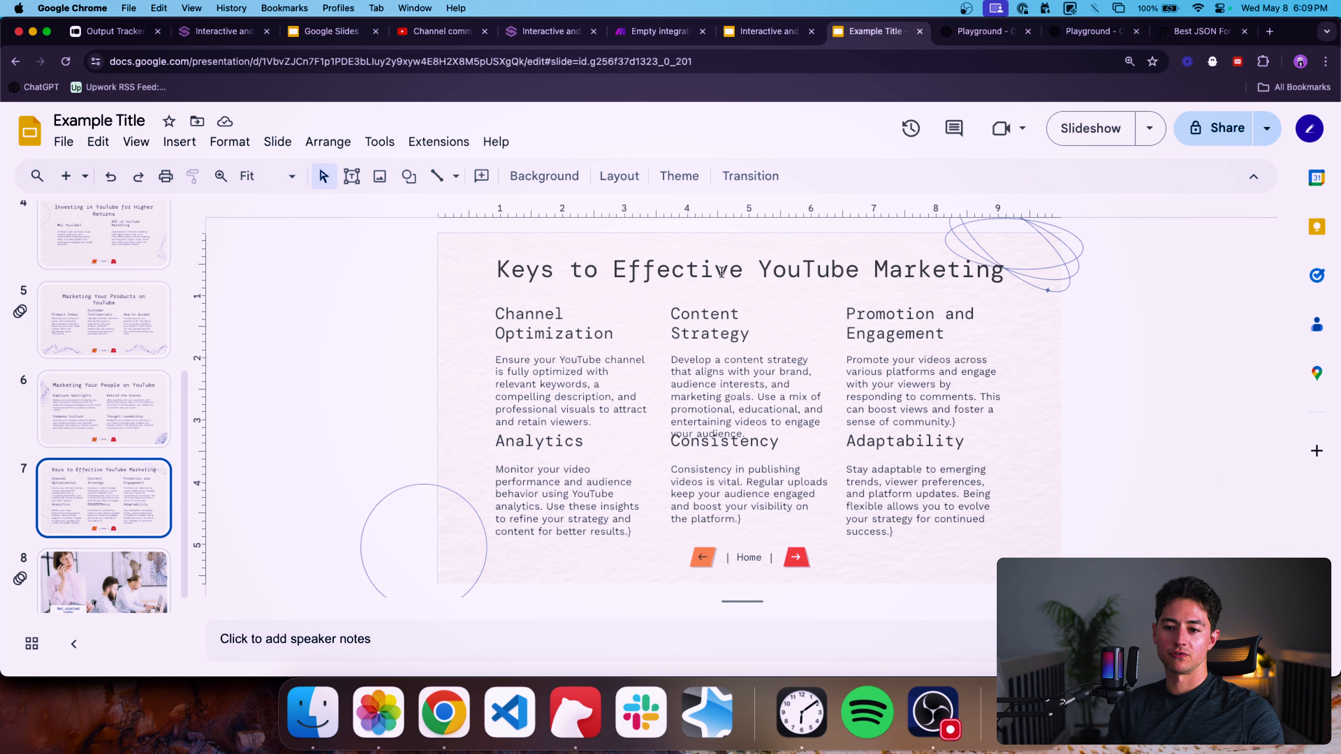
{"action": "scroll", "coordinate": [119, 405], "scroll_direction": "up", "scroll_amount": 2}
{"action": "left_click", "coordinate": [122, 415]}
{"action": "left_click", "coordinate": [107, 338]}
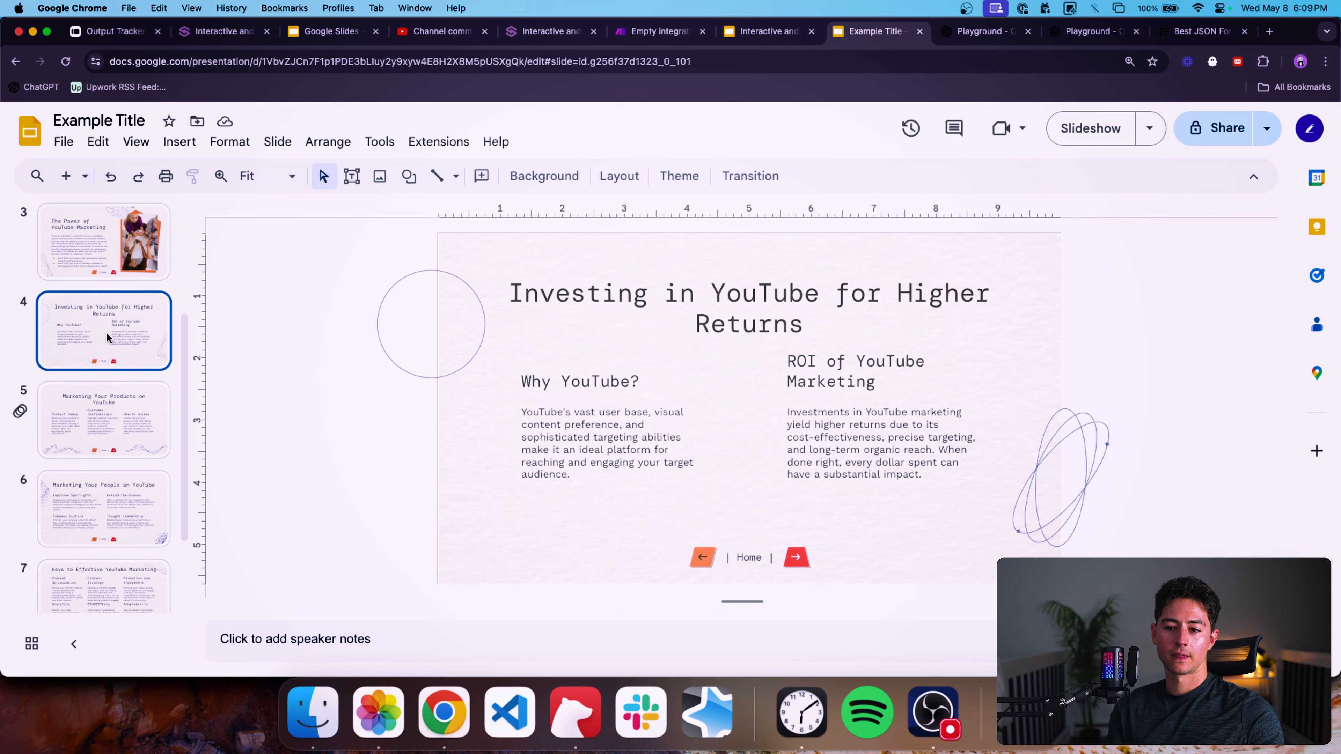
{"action": "scroll", "coordinate": [108, 338], "scroll_direction": "up", "scroll_amount": 3}
{"action": "left_click", "coordinate": [116, 348]}
{"action": "left_click", "coordinate": [136, 431]}
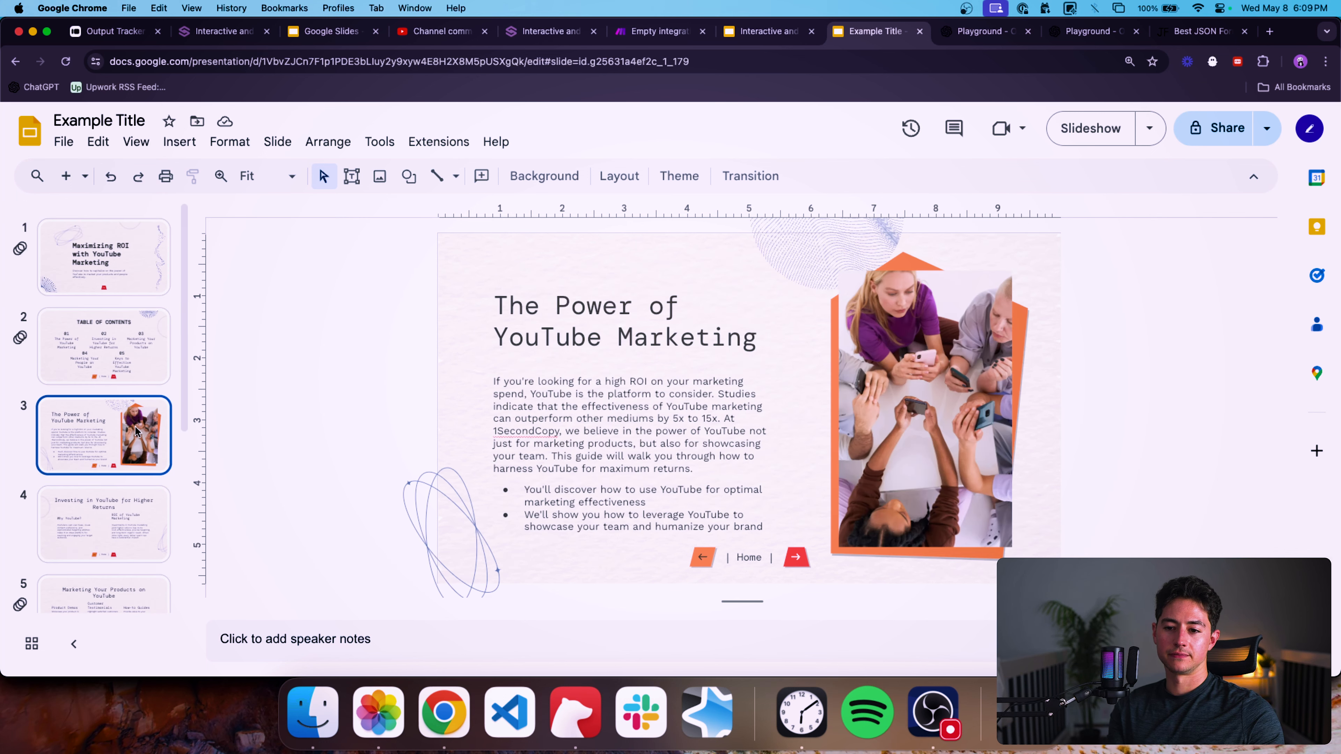
{"action": "scroll", "coordinate": [136, 430], "scroll_direction": "down", "scroll_amount": 5}
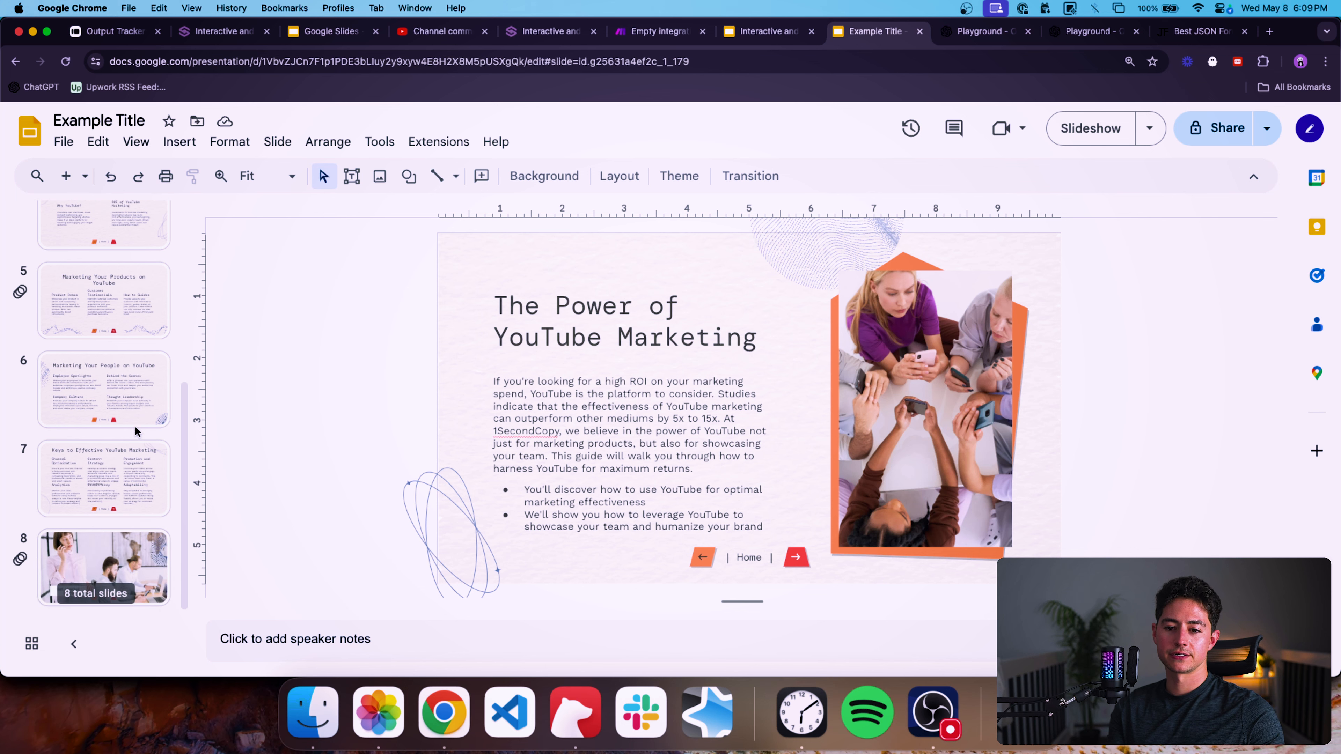
{"action": "left_click", "coordinate": [136, 468]}
{"action": "scroll", "coordinate": [136, 467], "scroll_direction": "up", "scroll_amount": 5}
{"action": "left_click", "coordinate": [106, 259]}
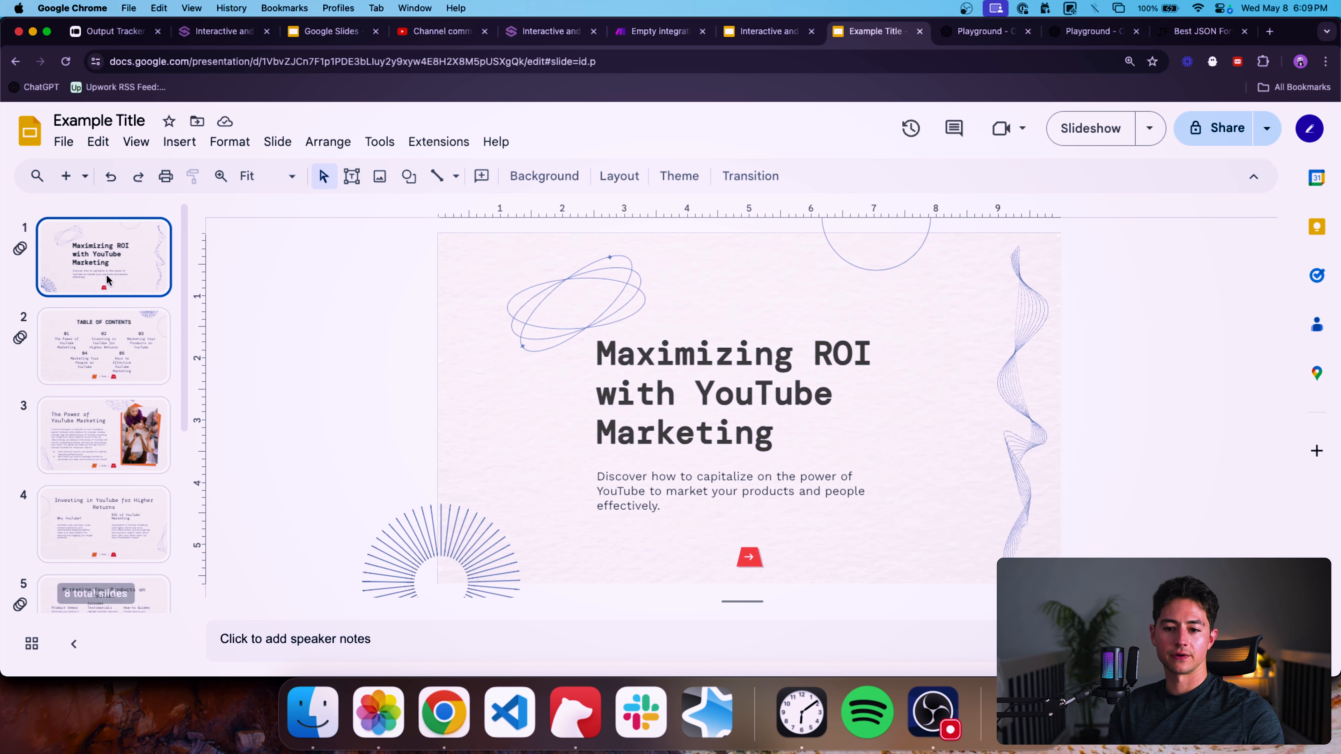
{"action": "left_click", "coordinate": [123, 360]}
{"action": "left_click", "coordinate": [114, 429]}
{"action": "left_click_drag", "start_coordinate": [562, 432], "coordinate": [547, 433]}
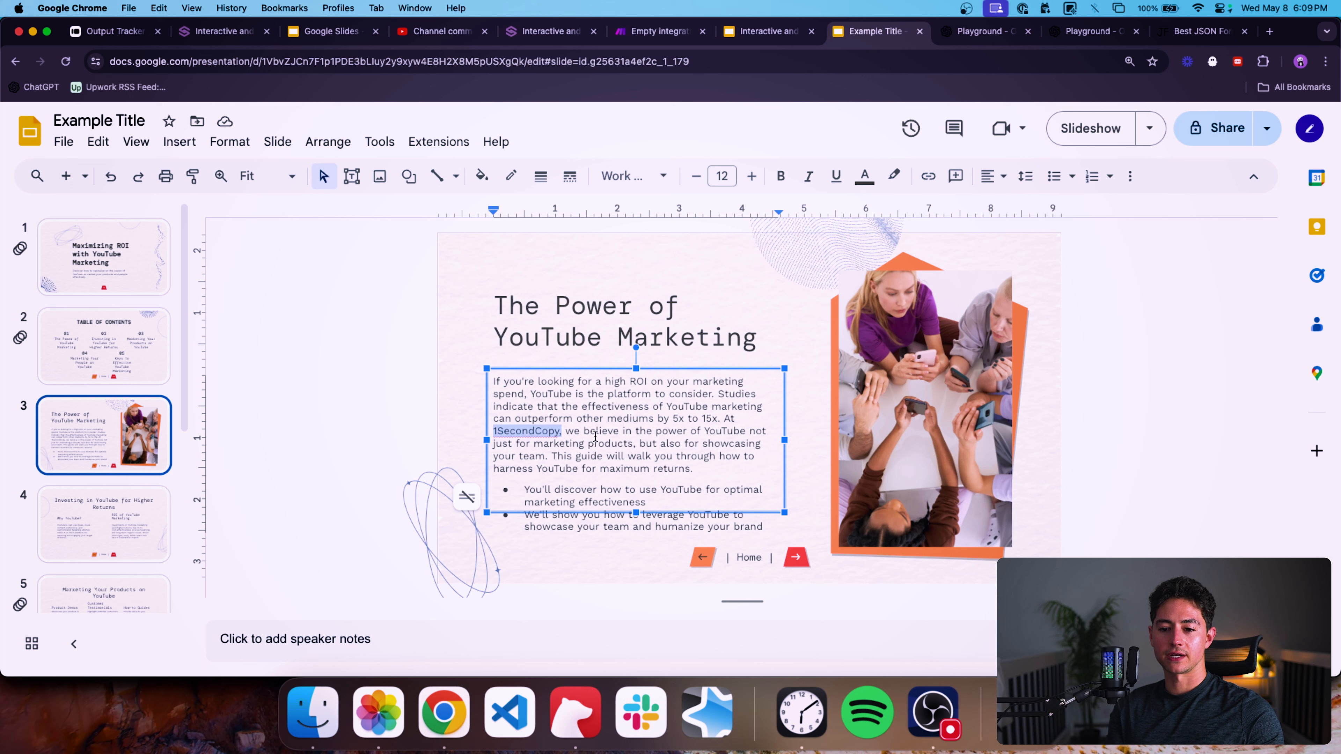
{"action": "scroll", "coordinate": [157, 403], "scroll_direction": "down", "scroll_amount": 5}
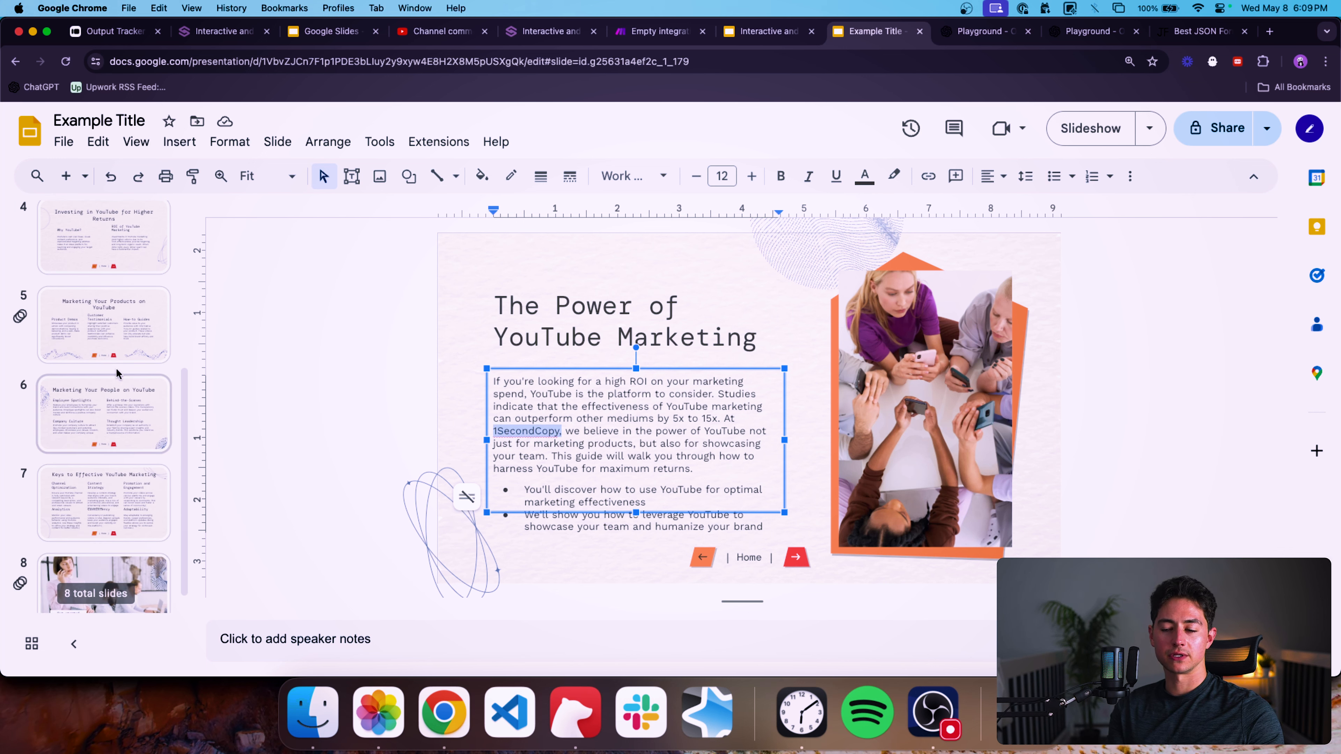
{"action": "left_click", "coordinate": [303, 380]}
{"action": "scroll", "coordinate": [183, 361], "scroll_direction": "down", "scroll_amount": 1}
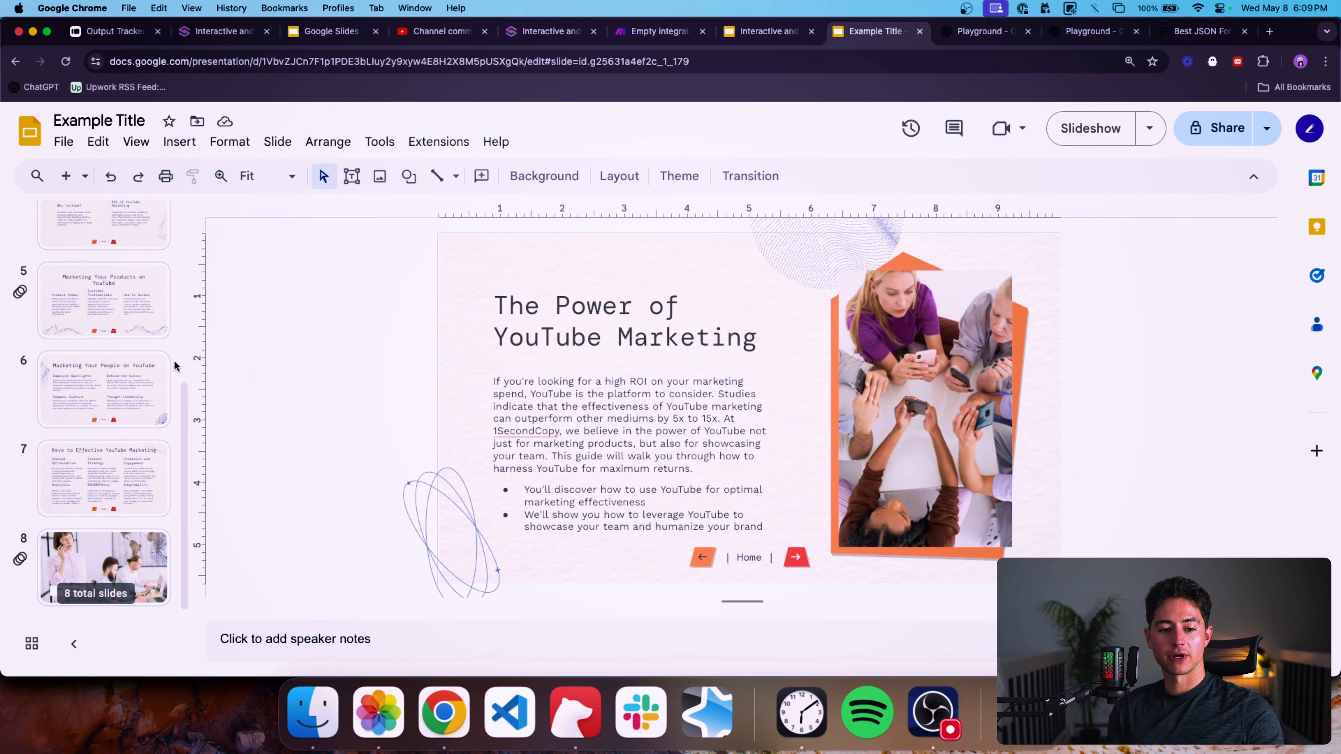
Present the generated deck as a slideshow, step through every slide, and test the Get started today link.
{"action": "left_click", "coordinate": [1106, 141]}
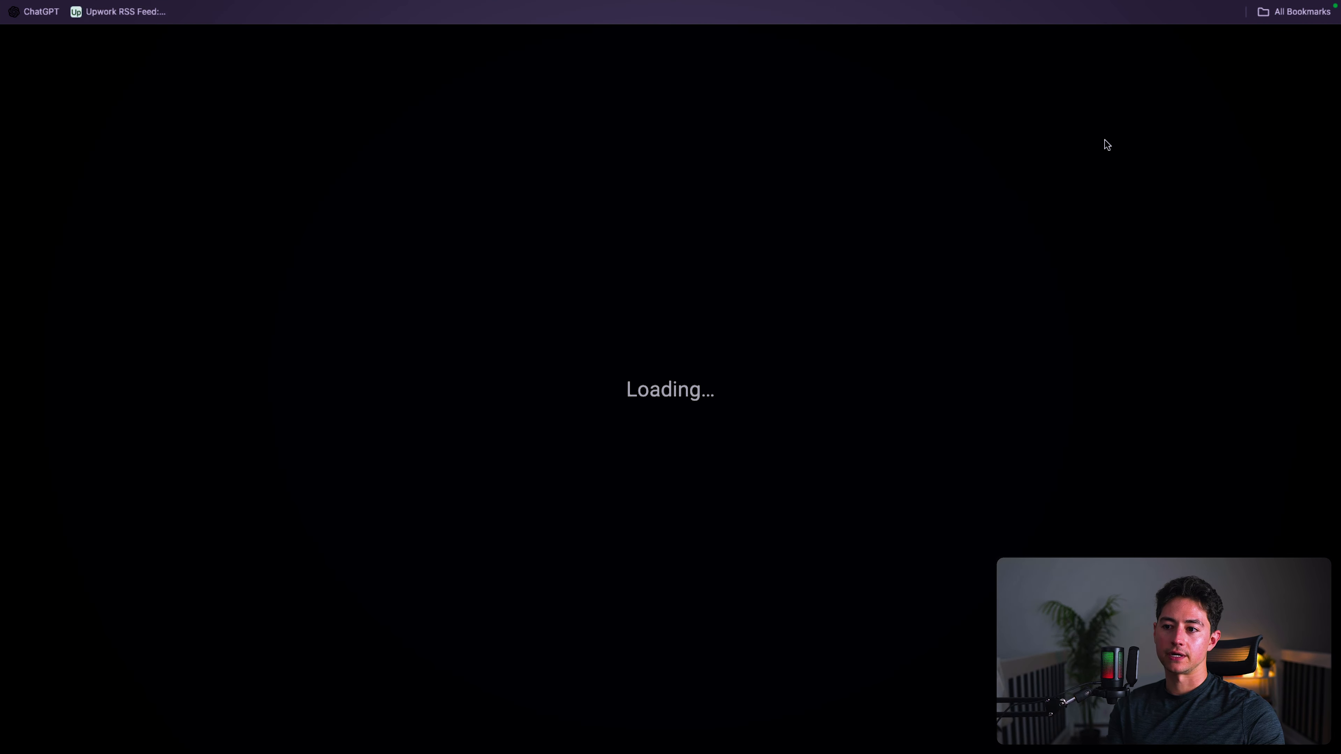
{"action": "left_click", "coordinate": [762, 708]}
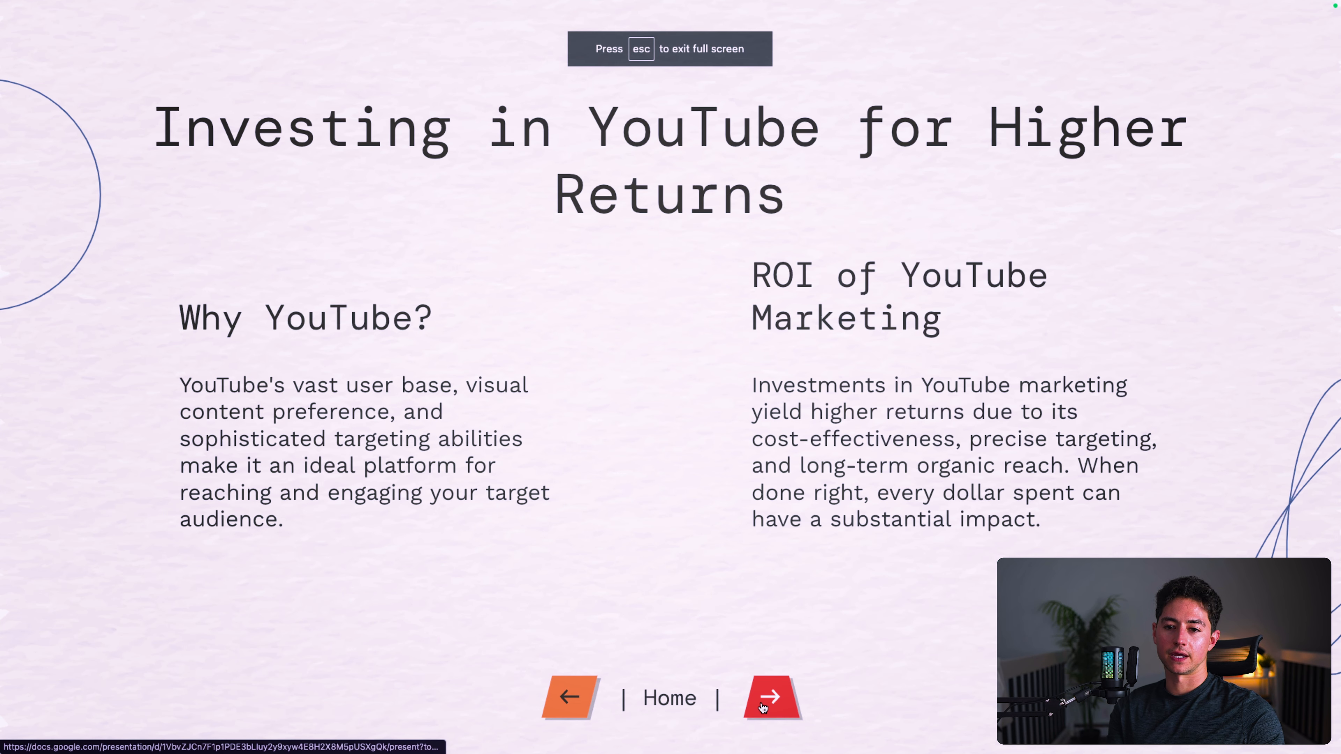
{"action": "left_click", "coordinate": [572, 701]}
{"action": "left_click", "coordinate": [538, 721]}
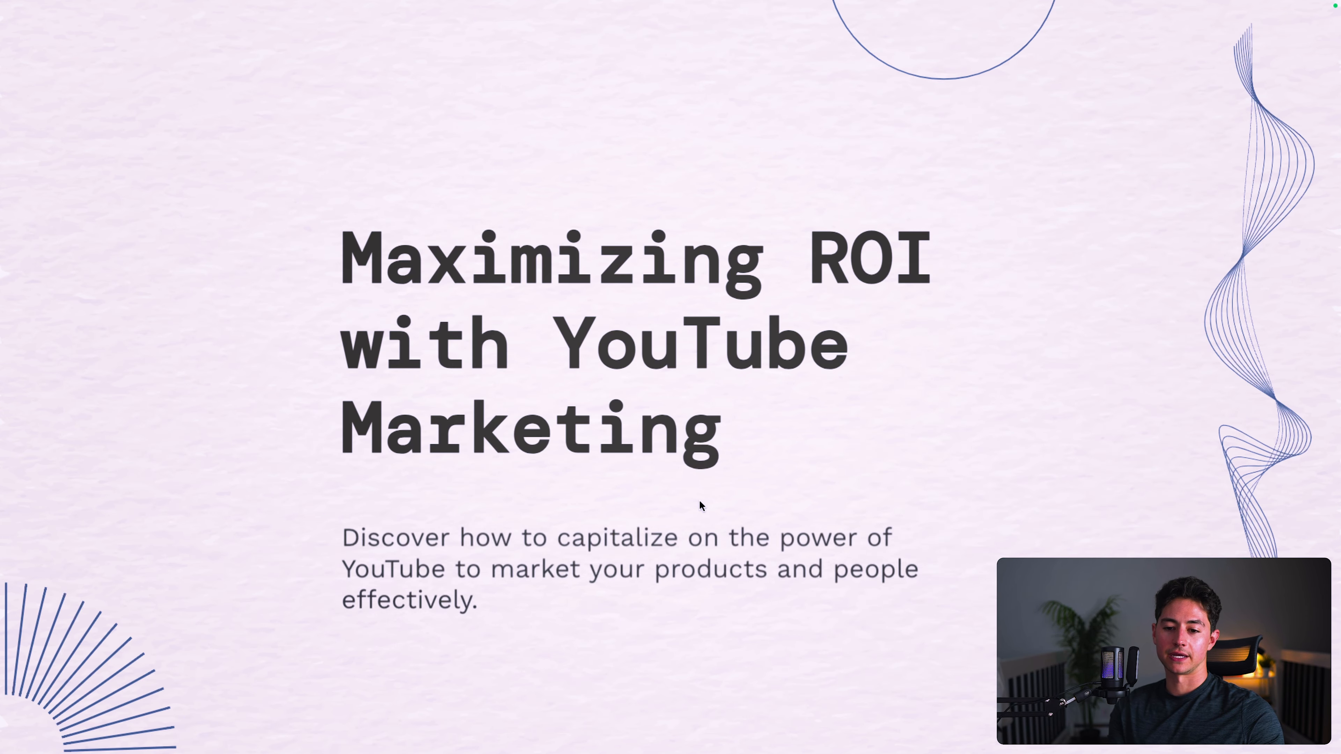
{"action": "key", "text": "Right"}
{"action": "key", "text": "Right"}
{"action": "key", "text": "Right"}
{"action": "key", "text": "Right"}
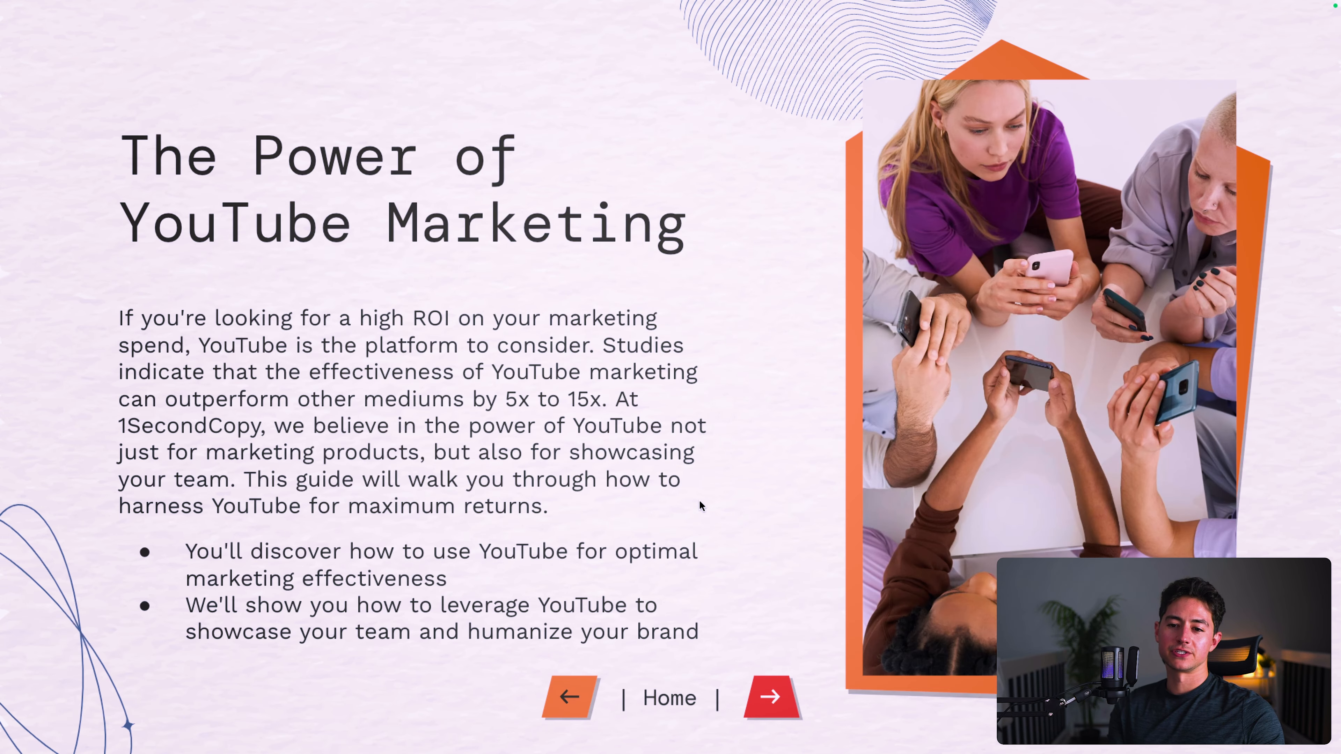
{"action": "key", "text": "Right"}
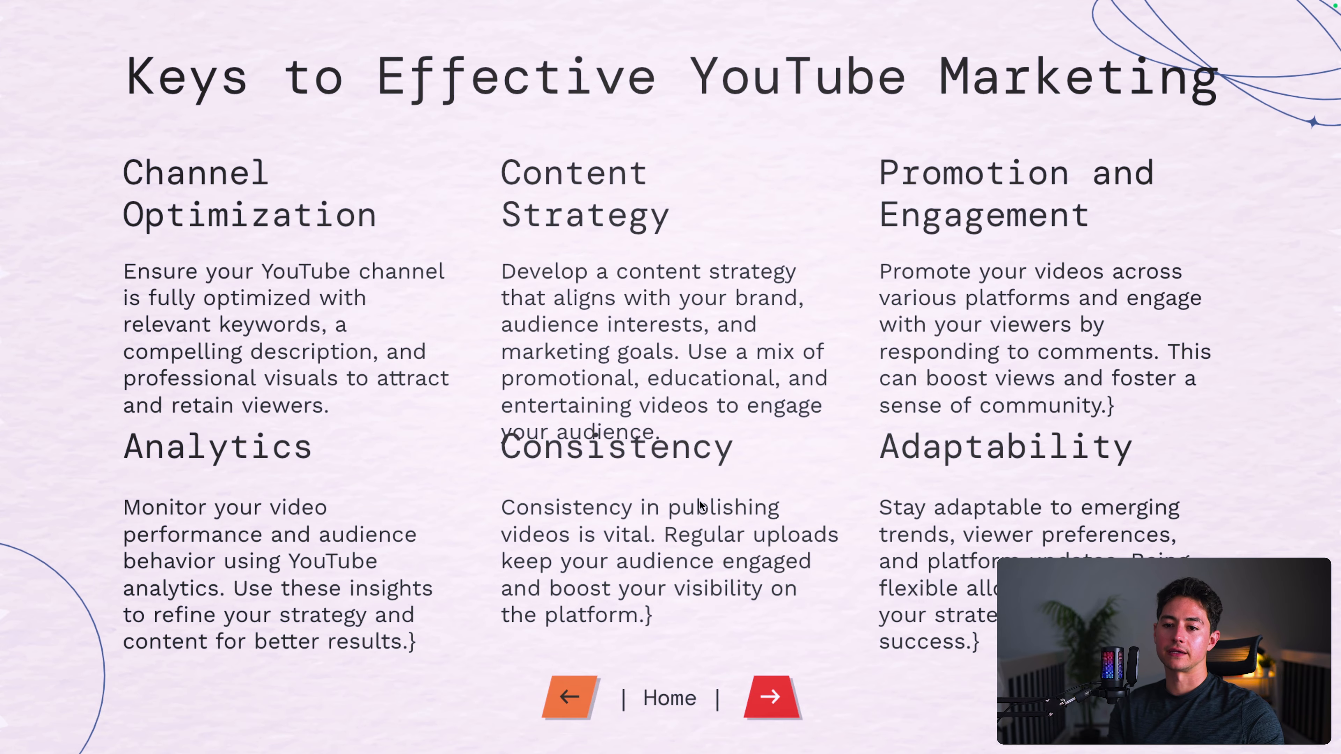
{"action": "key", "text": "Right"}
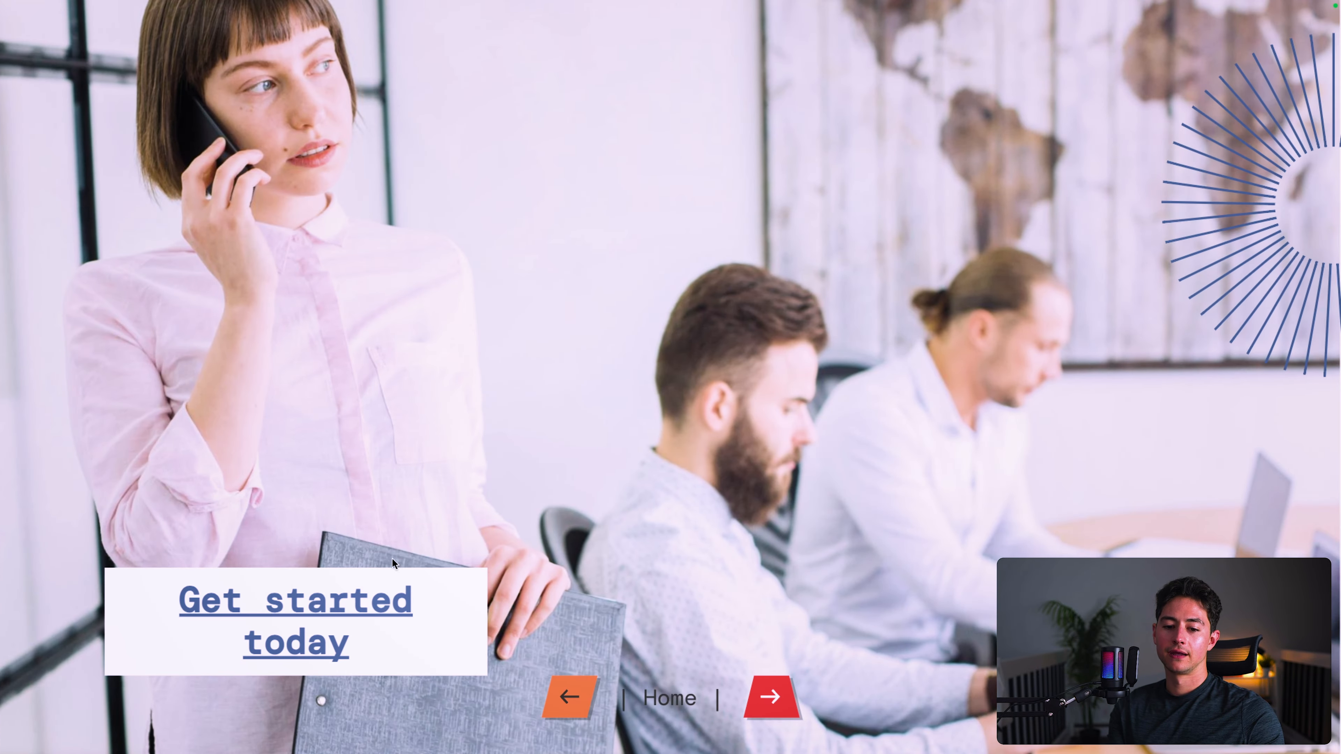
{"action": "left_click", "coordinate": [368, 613]}
{"action": "key", "text": "super+w"}
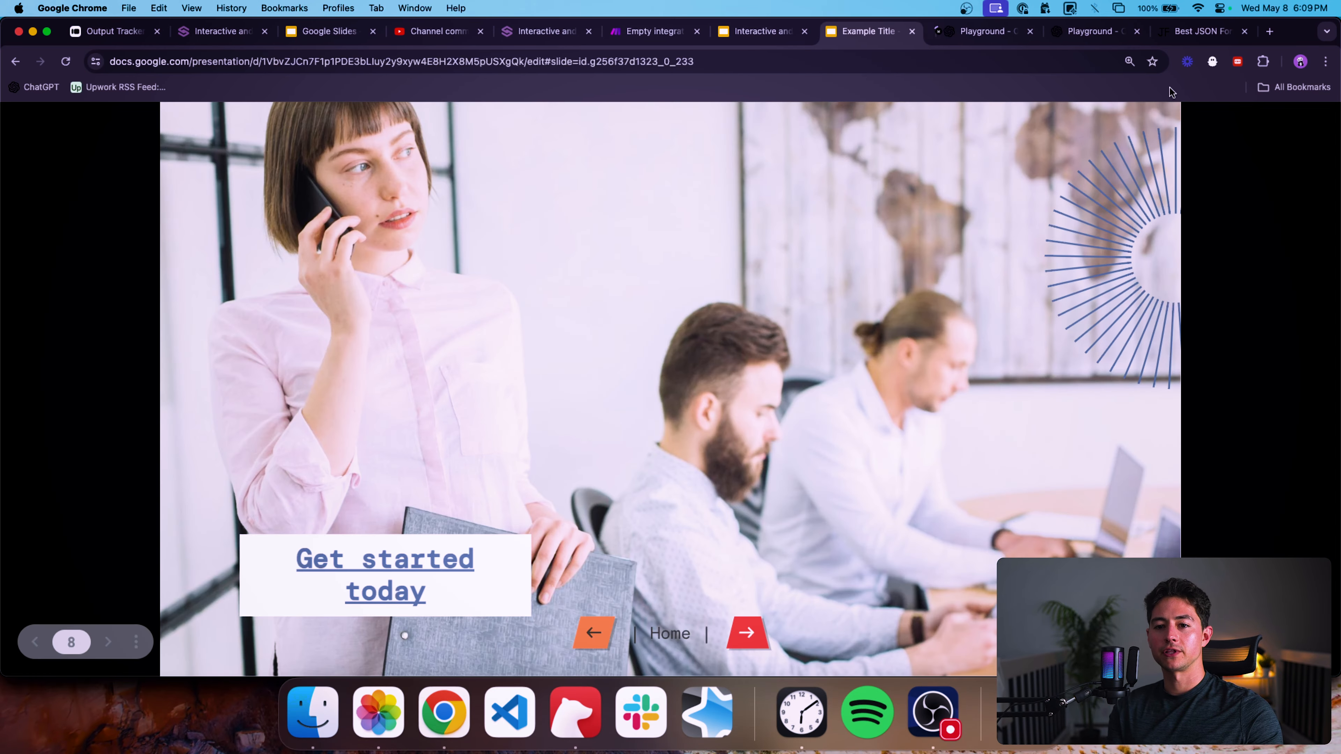
Add a Typeform Watch Responses trigger module at the start of the scenario, before the OpenAI module.
{"action": "key", "text": "super+w"}
{"action": "left_click", "coordinate": [701, 40]}
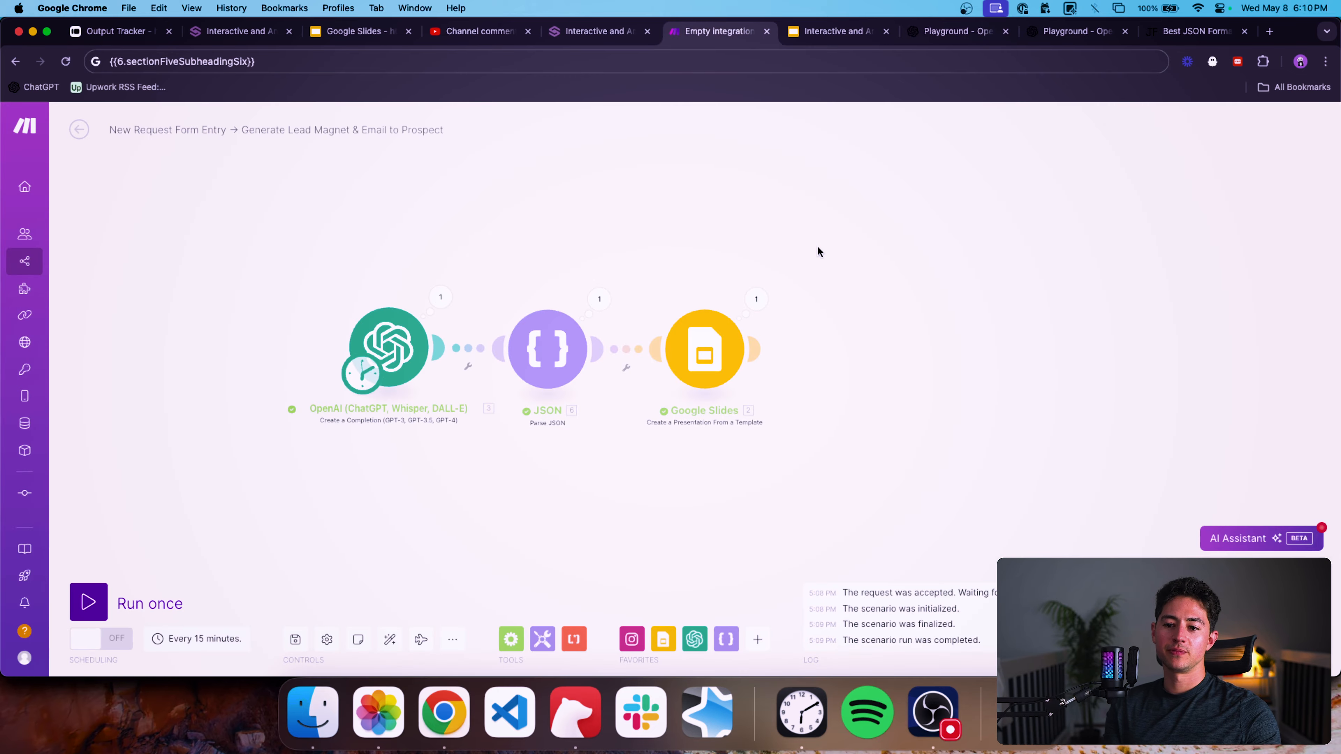
{"action": "left_click_drag", "start_coordinate": [822, 248], "coordinate": [750, 248]}
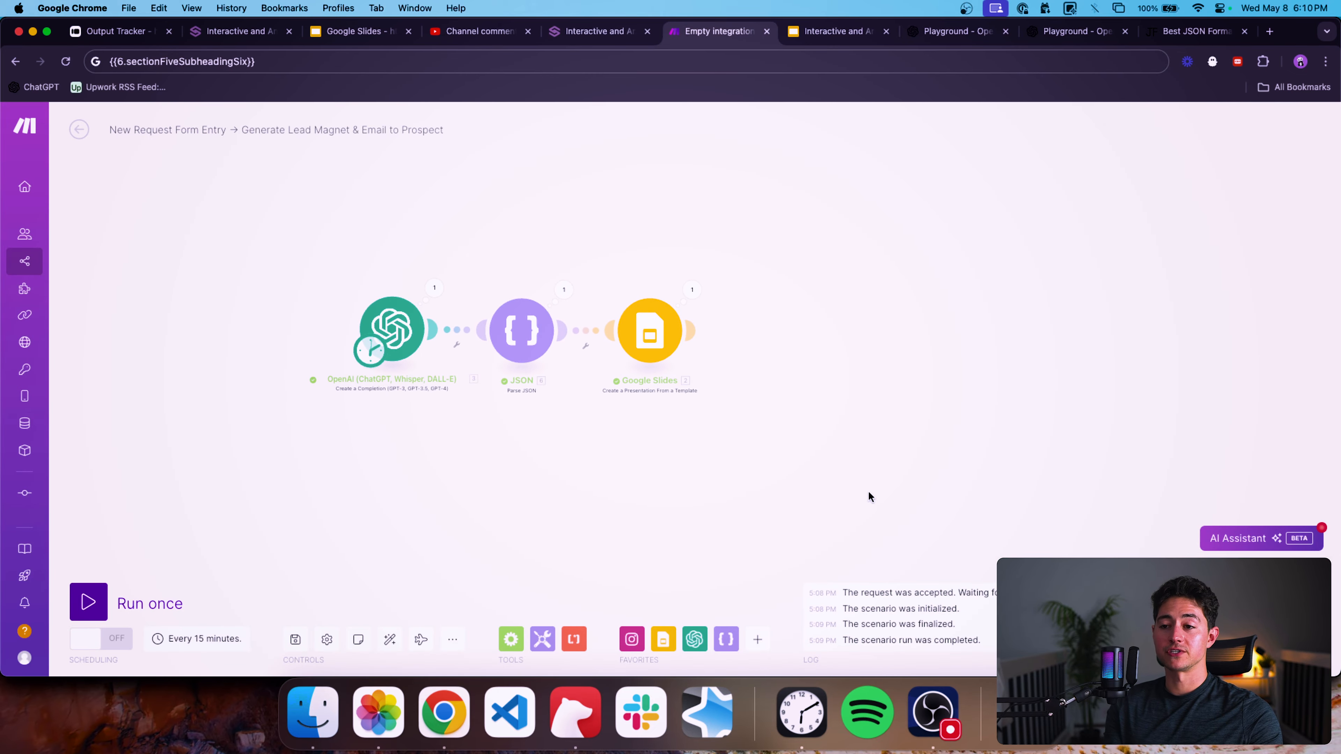
{"action": "left_click", "coordinate": [757, 640]}
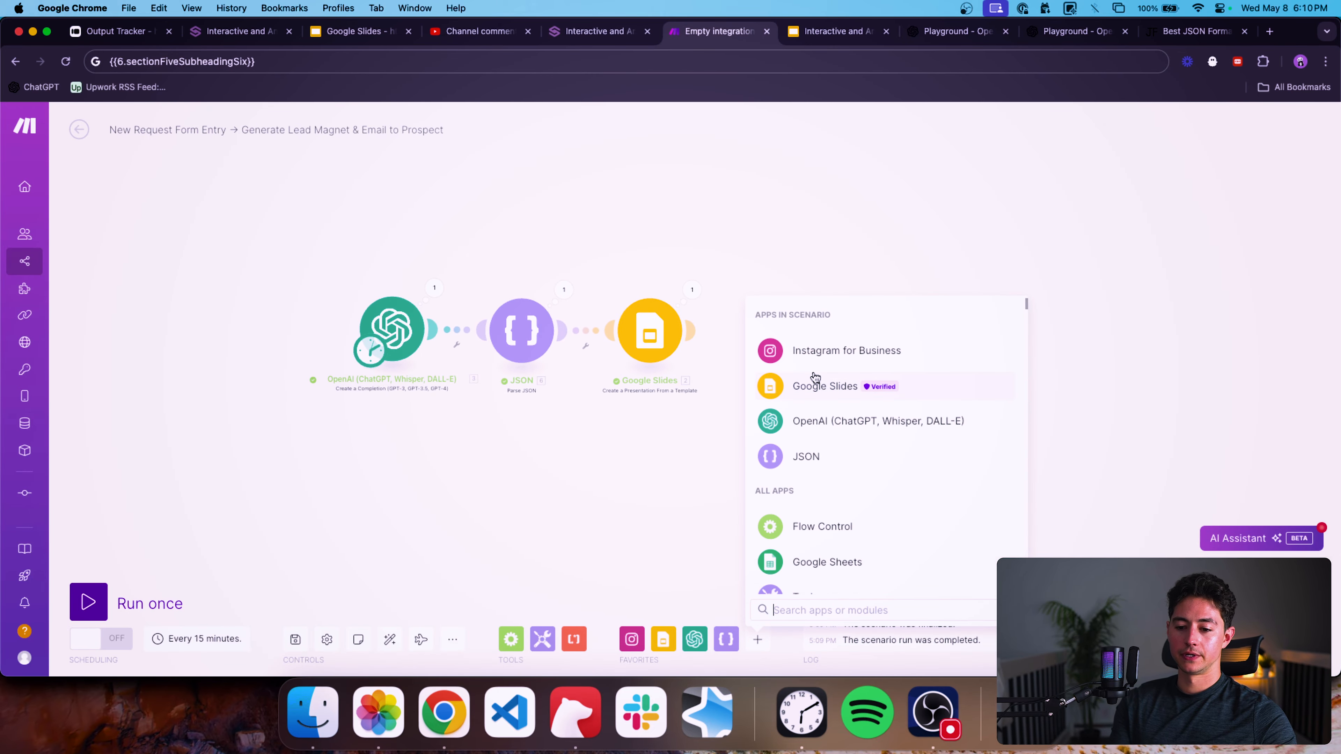
{"action": "type", "text": "typeform"}
{"action": "left_click", "coordinate": [814, 330]}
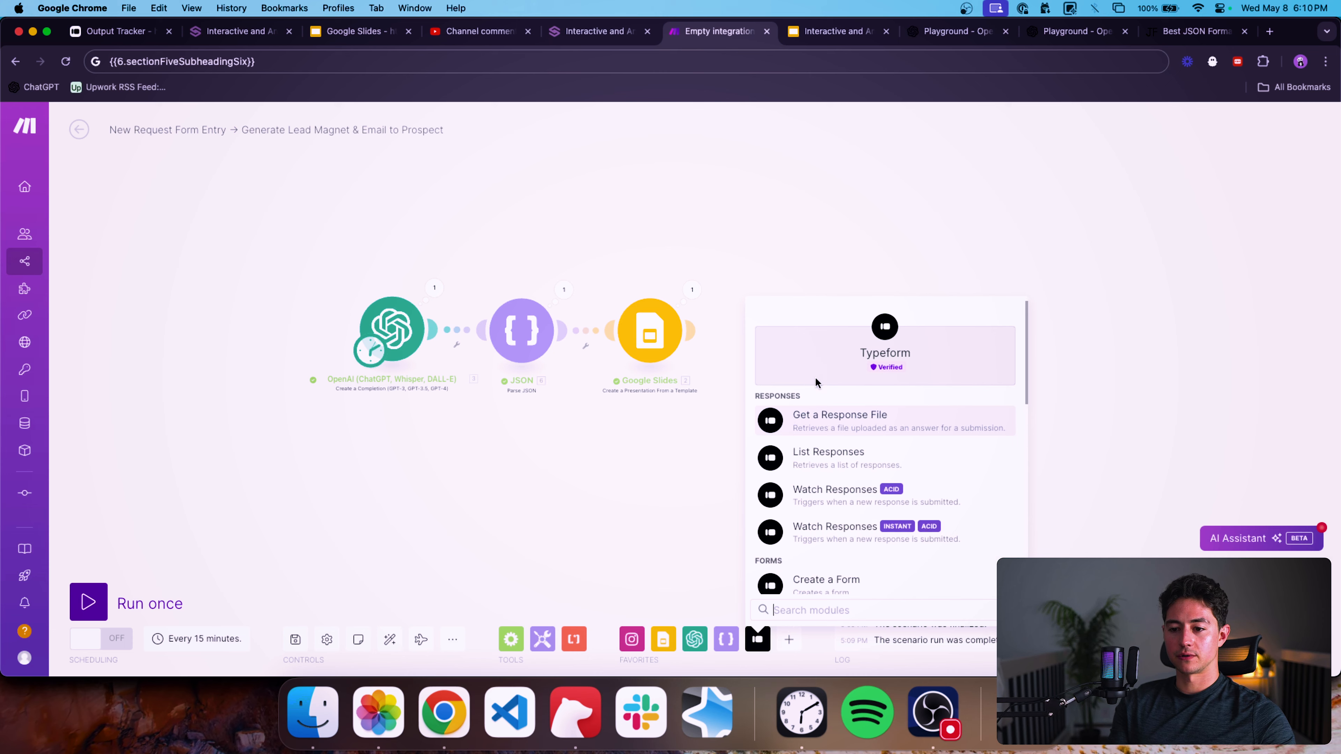
{"action": "scroll", "coordinate": [877, 457], "scroll_direction": "down", "scroll_amount": 2}
{"action": "left_click", "coordinate": [869, 457]}
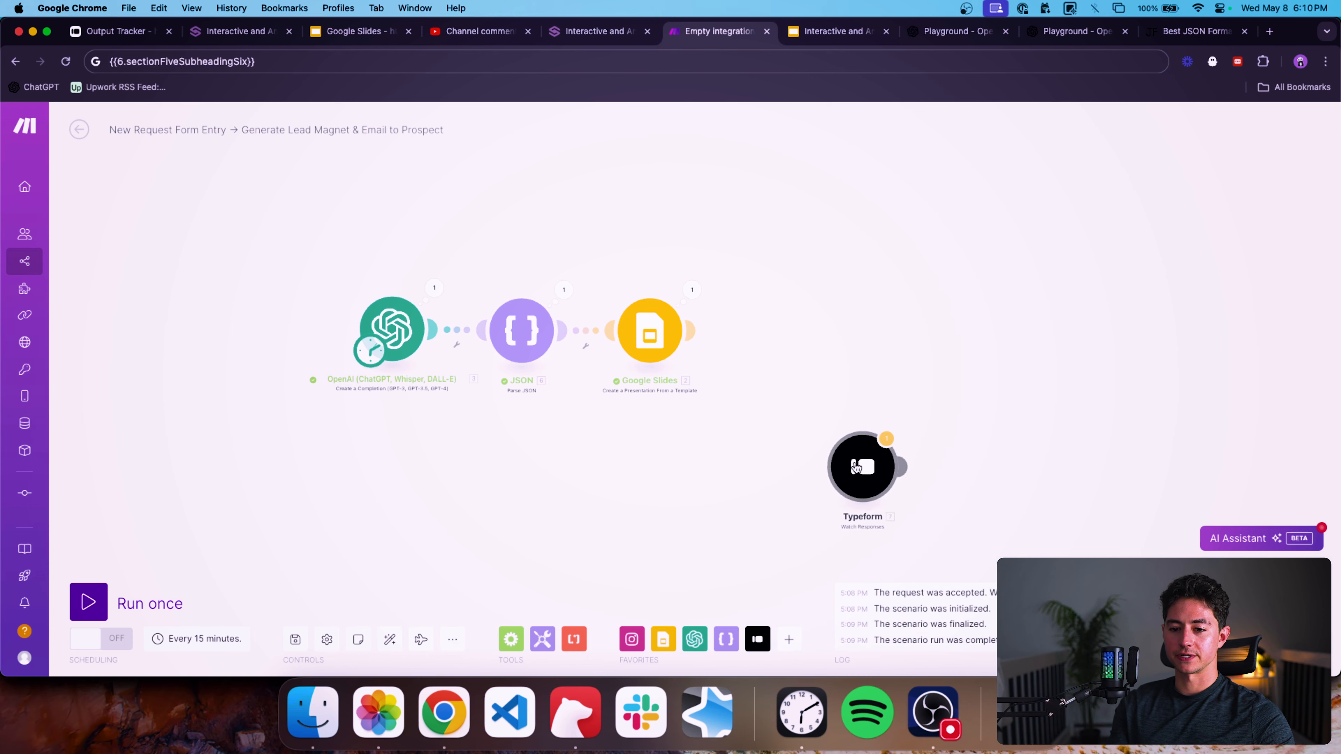
{"action": "left_click_drag", "start_coordinate": [866, 462], "coordinate": [250, 345]}
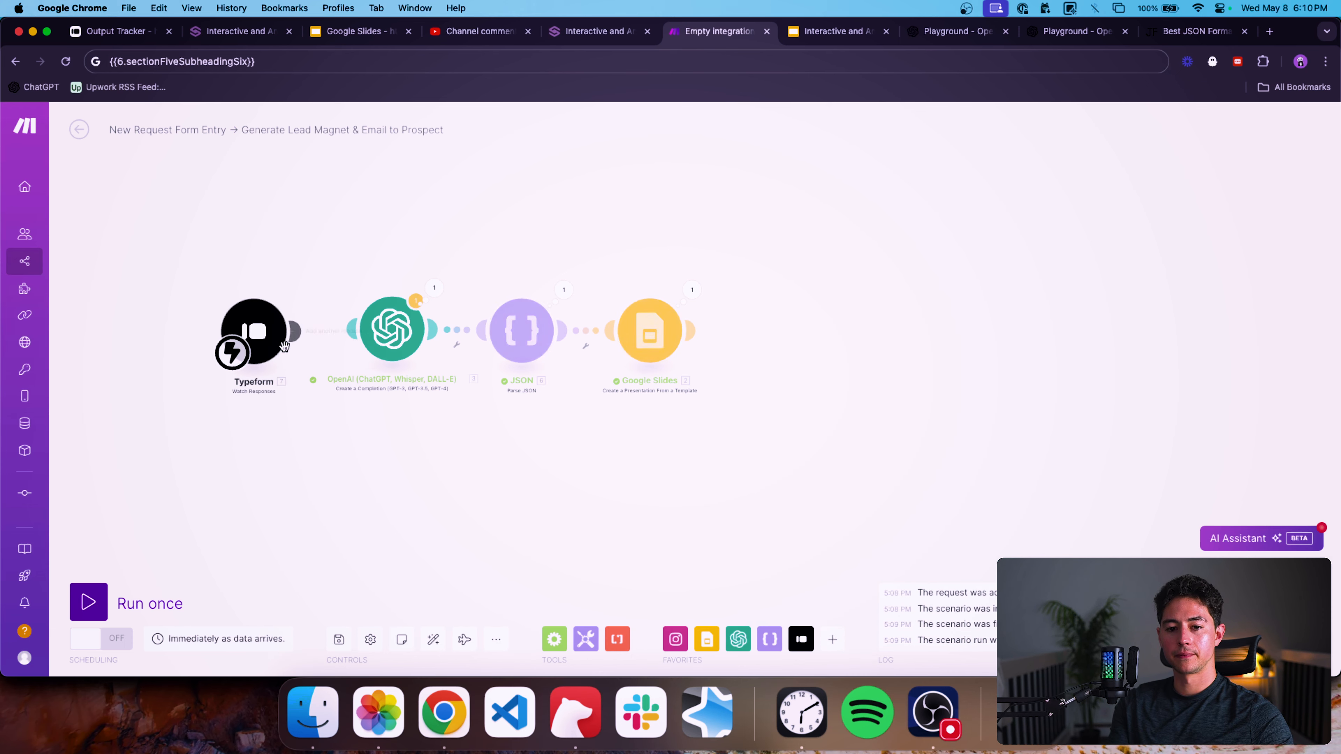
Add an Email Send an Email module after the Google Slides module at the end of the scenario.
{"action": "left_click", "coordinate": [832, 640]}
{"action": "type", "text": "email"}
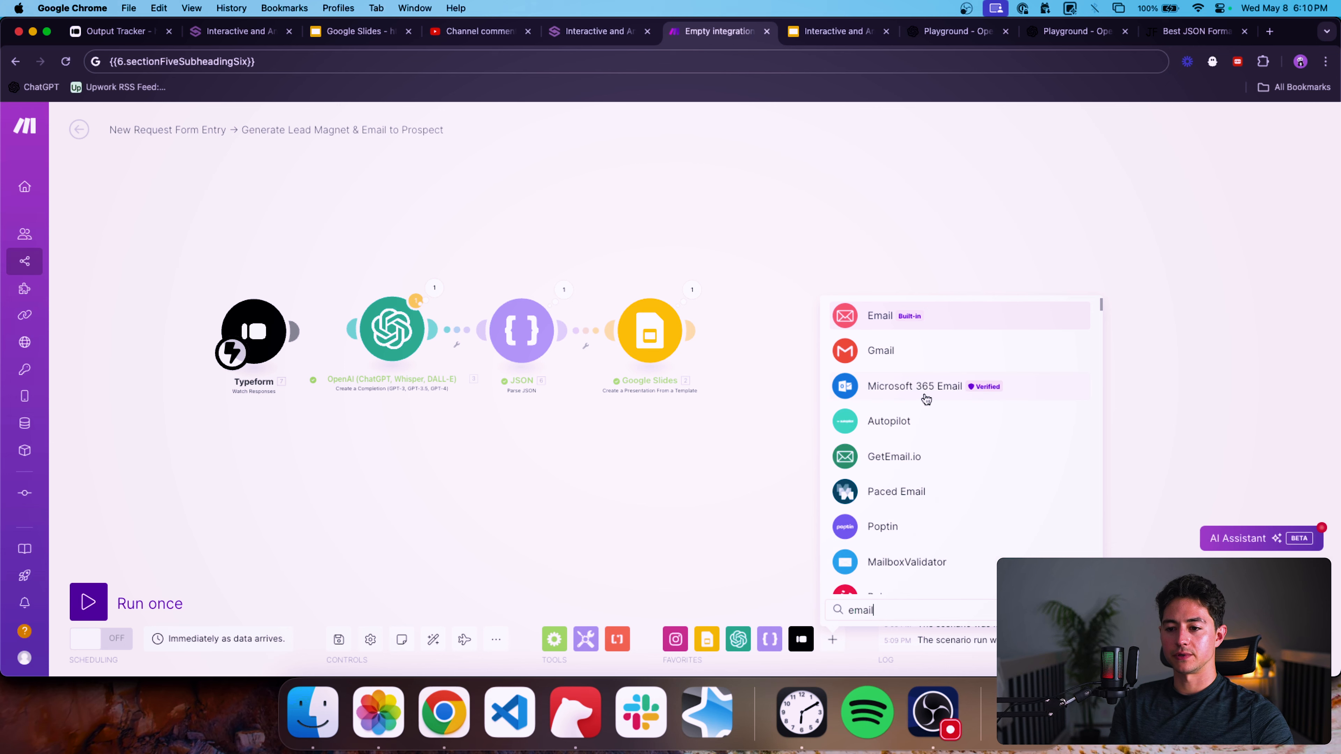
{"action": "left_click", "coordinate": [869, 312]}
{"action": "scroll", "coordinate": [940, 428], "scroll_direction": "down", "scroll_amount": 5}
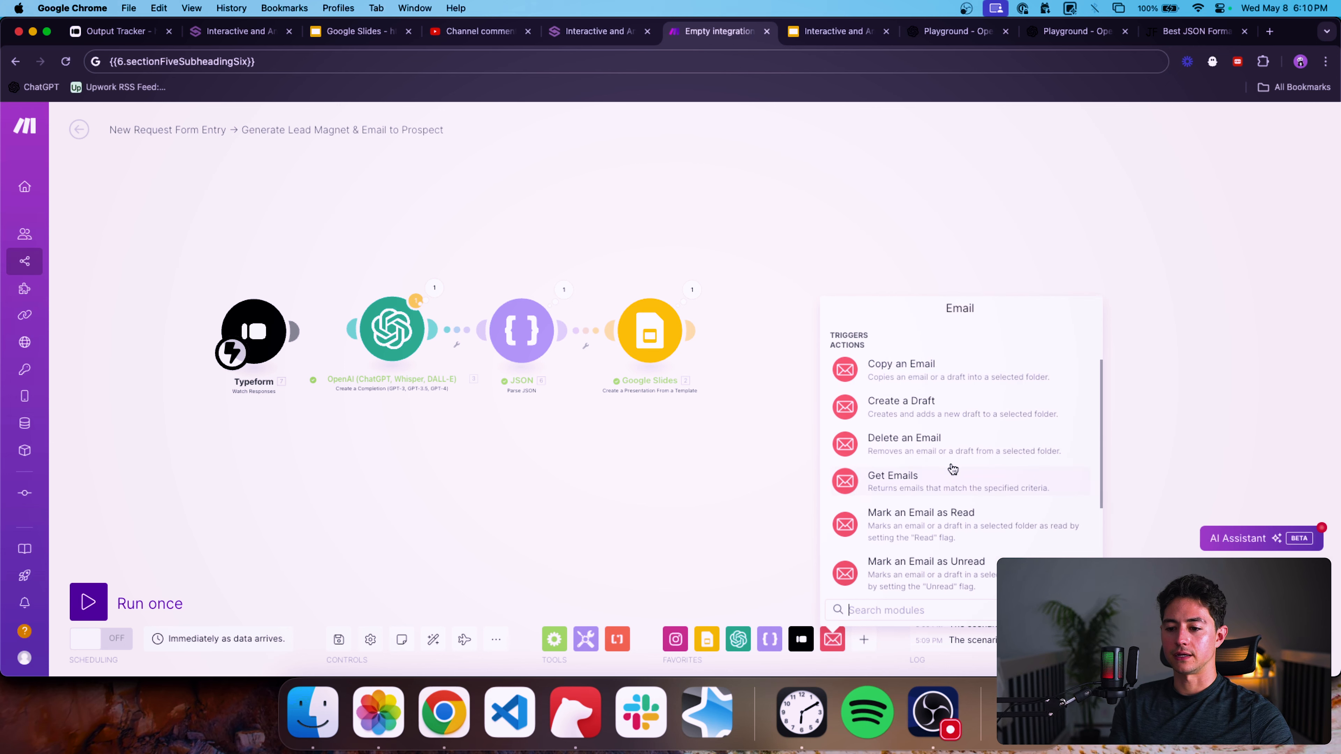
{"action": "left_click", "coordinate": [942, 476]}
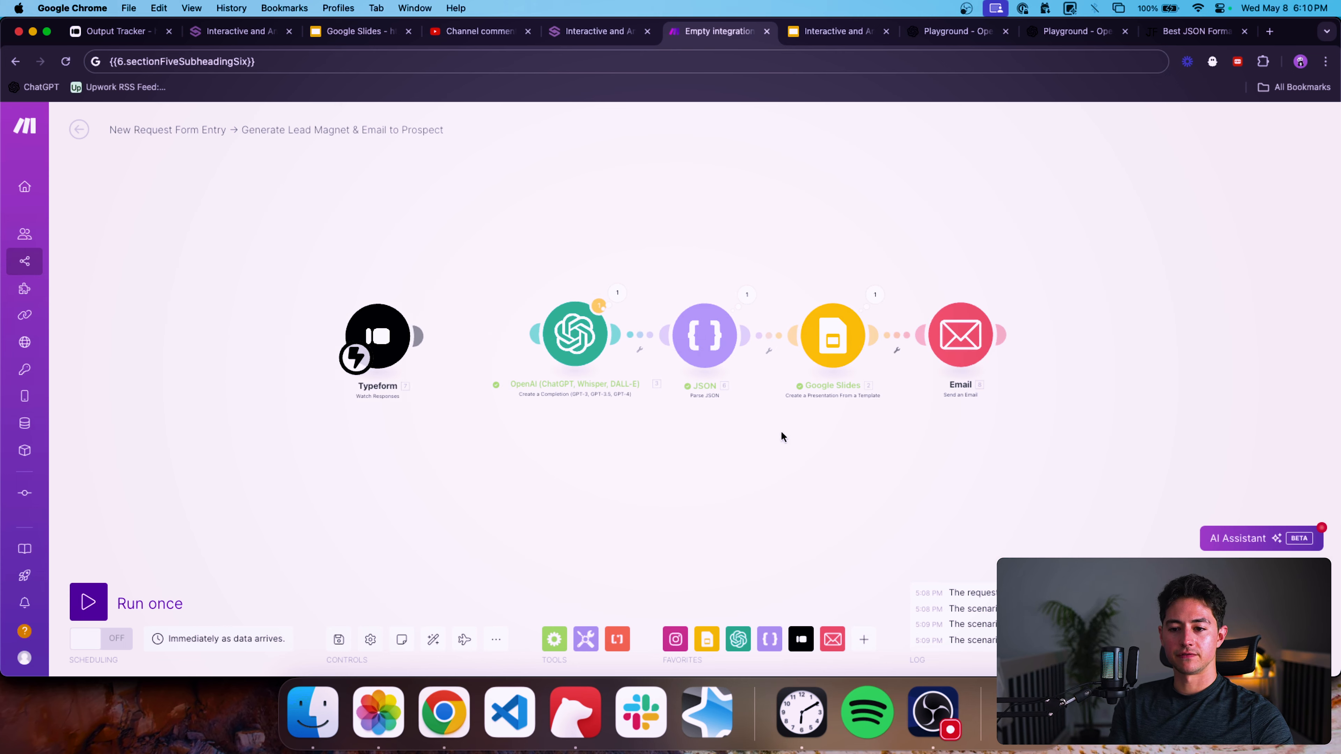
Add a Tools Sleep module and place it right after the Typeform trigger.
{"action": "left_click", "coordinate": [586, 639]}
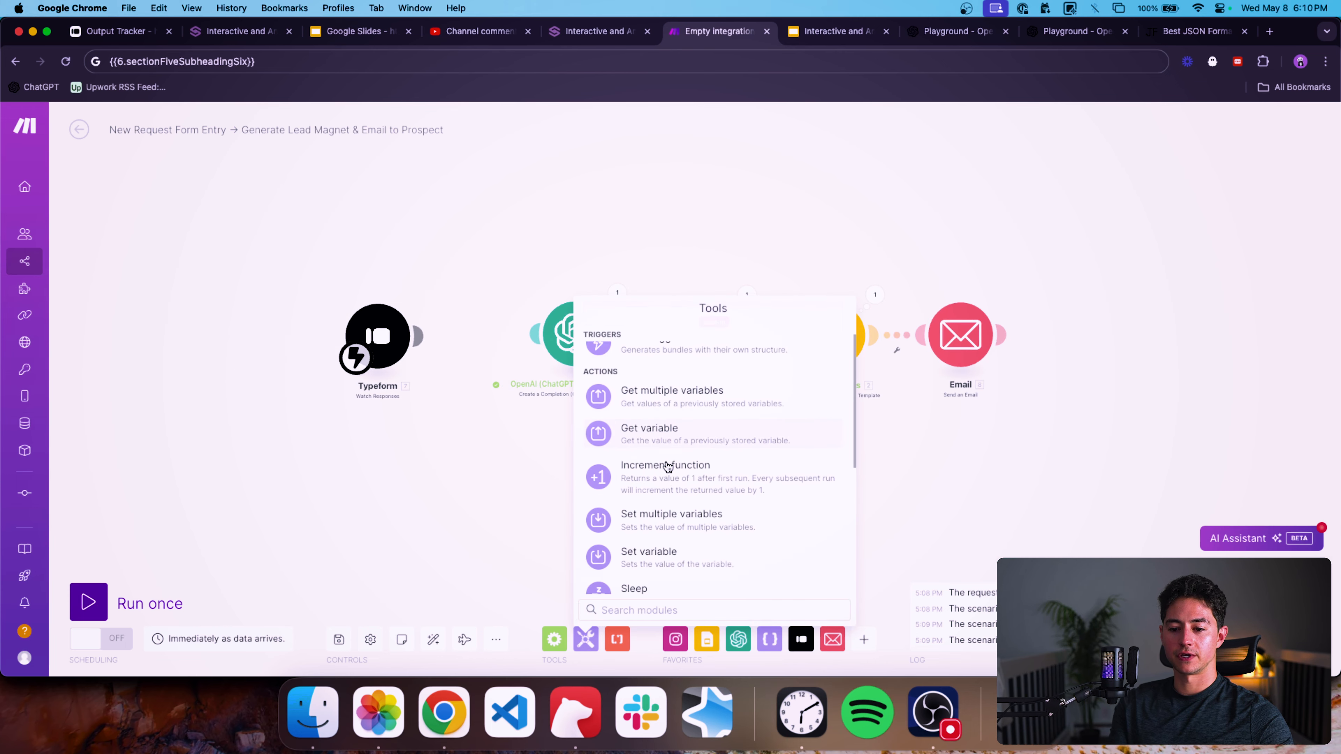
{"action": "type", "text": "slee"}
{"action": "left_click", "coordinate": [649, 414]}
{"action": "mouse_move", "coordinate": [649, 437]}
{"action": "left_mouse_down"}
{"action": "mouse_move", "coordinate": [547, 437]}
{"action": "mouse_move", "coordinate": [486, 349]}
{"action": "left_mouse_up"}
{"action": "left_click_drag", "start_coordinate": [488, 437], "coordinate": [305, 273]}
{"action": "mouse_move", "coordinate": [489, 343]}
{"action": "left_mouse_down"}
{"action": "mouse_move", "coordinate": [382, 334]}
{"action": "mouse_move", "coordinate": [408, 345]}
{"action": "mouse_move", "coordinate": [240, 288]}
{"action": "left_mouse_up"}
{"action": "left_click", "coordinate": [409, 380]}
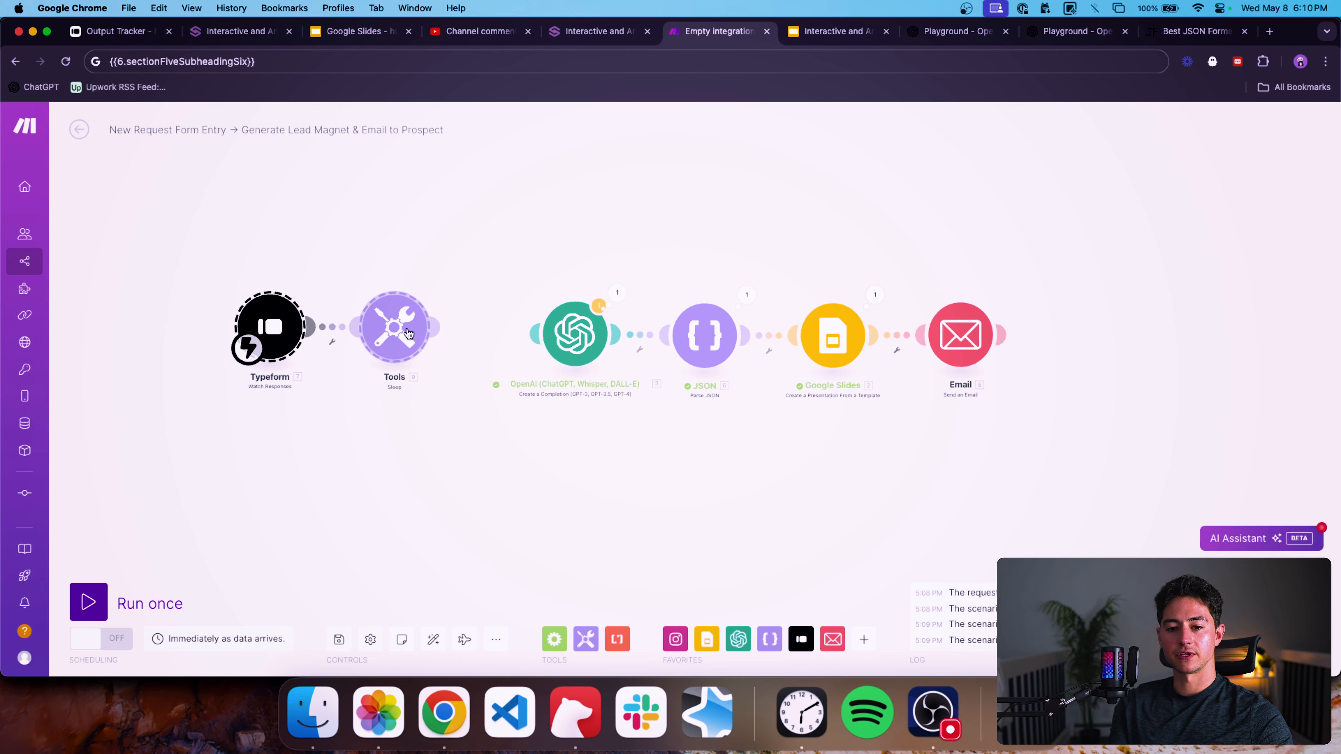
{"action": "left_click_drag", "start_coordinate": [274, 329], "coordinate": [257, 335]}
Insert a Typeform List Responses module after the Sleep module and auto-align the scenario.
{"action": "left_click", "coordinate": [801, 639]}
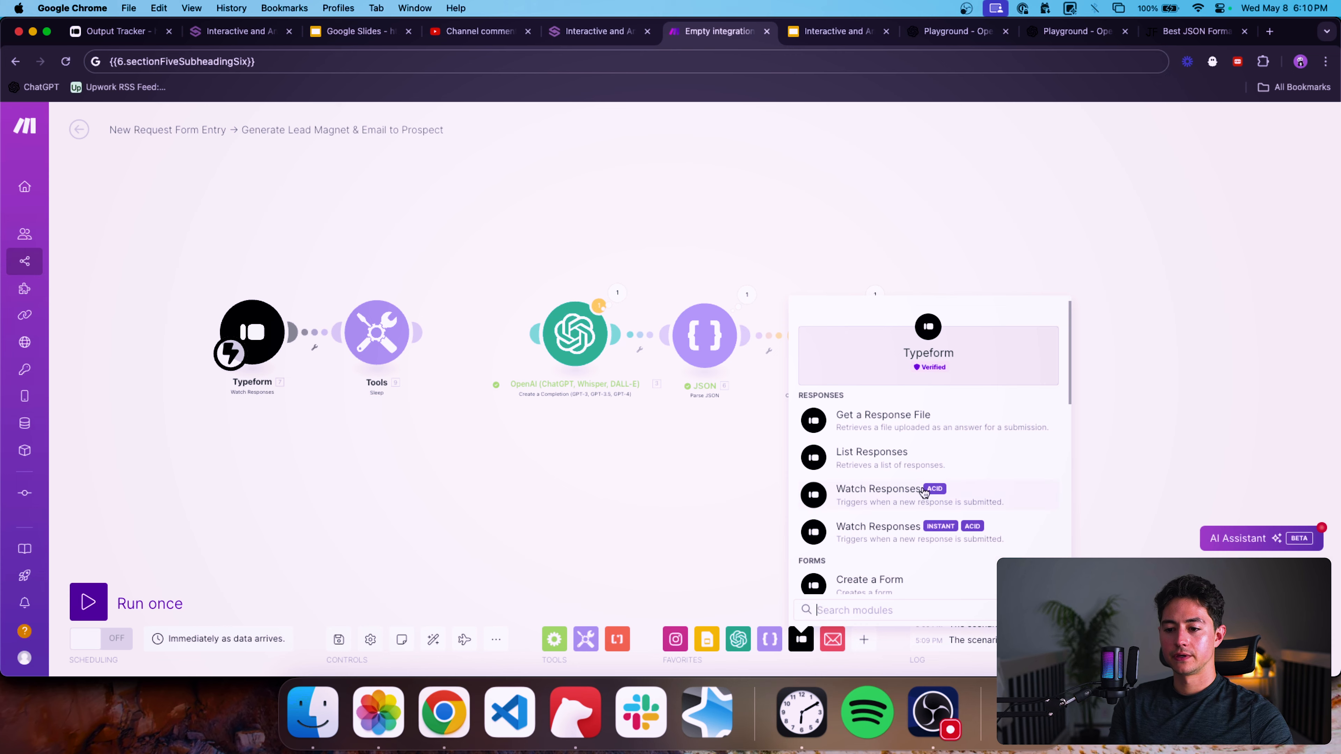
{"action": "scroll", "coordinate": [824, 454], "scroll_direction": "down", "scroll_amount": 1}
{"action": "left_click", "coordinate": [841, 434]}
{"action": "left_click_drag", "start_coordinate": [879, 445], "coordinate": [481, 342]}
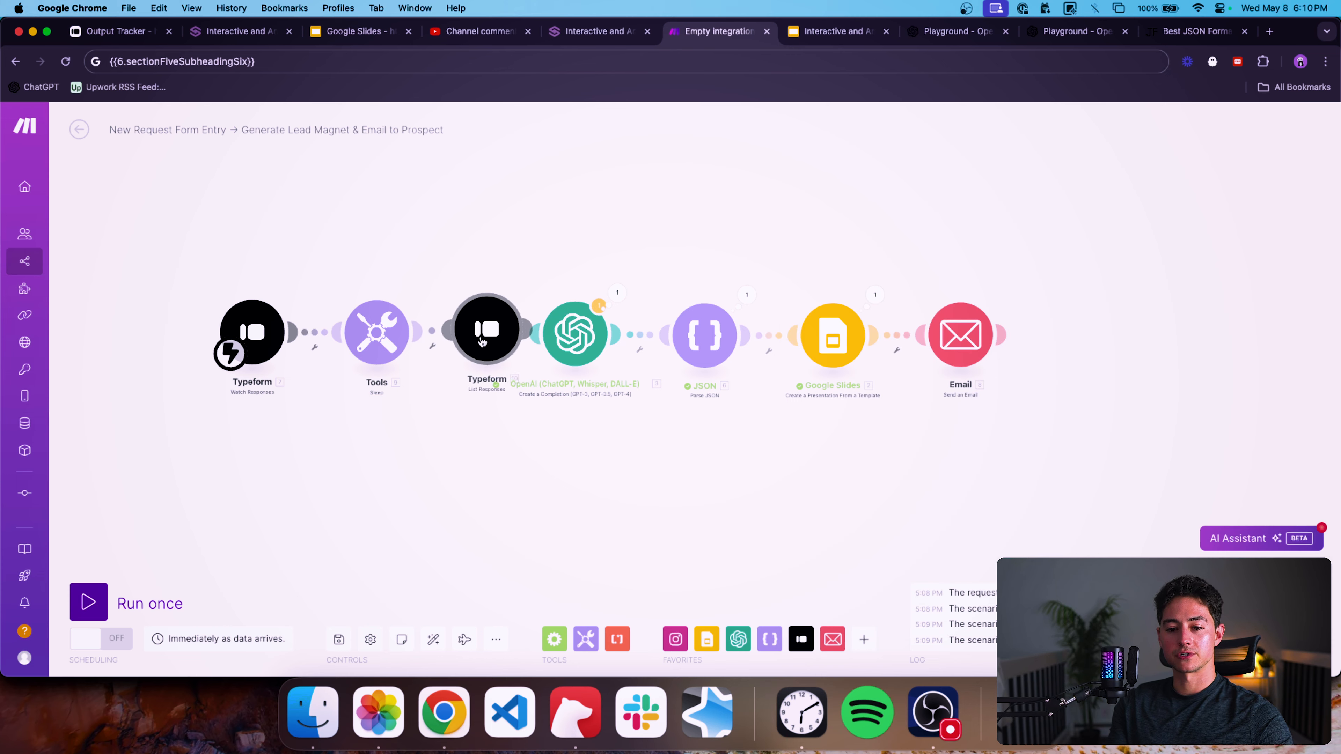
{"action": "left_click_drag", "start_coordinate": [494, 399], "coordinate": [232, 270]}
{"action": "left_click_drag", "start_coordinate": [499, 341], "coordinate": [449, 340]}
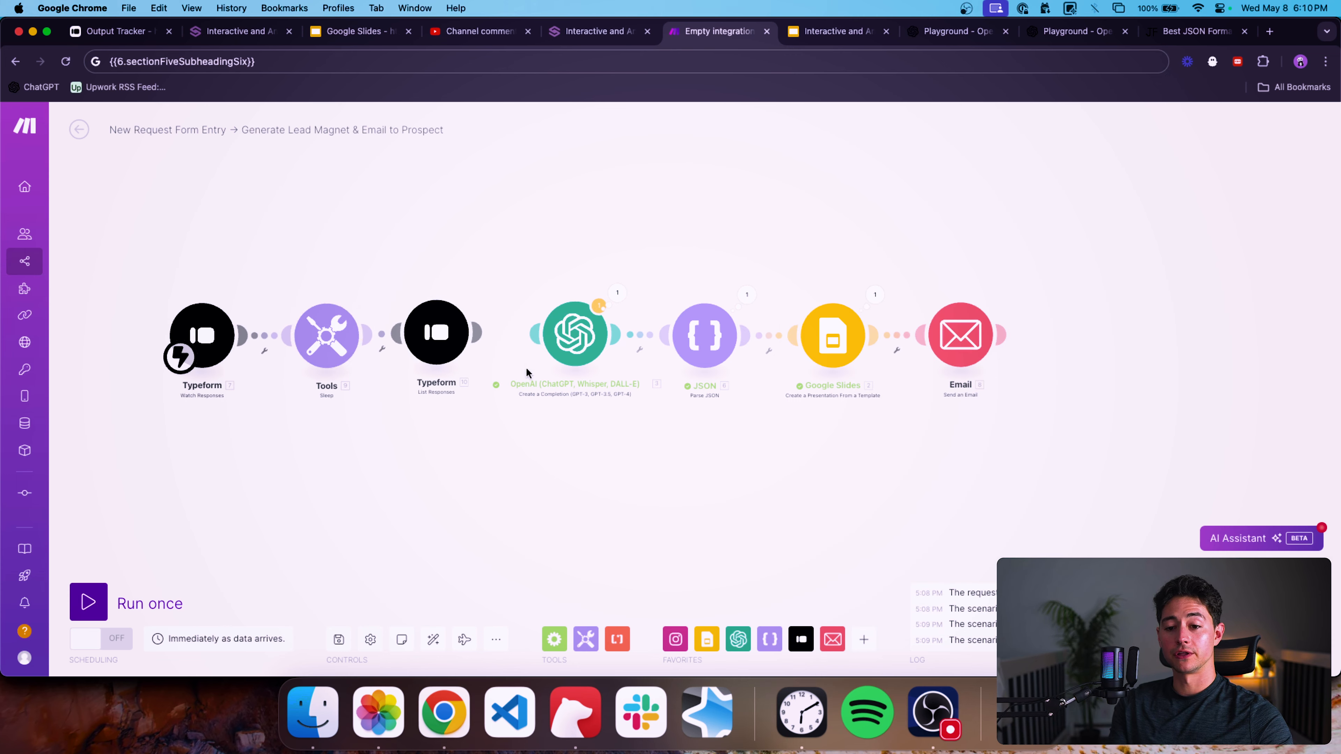
{"action": "left_click", "coordinate": [433, 640]}
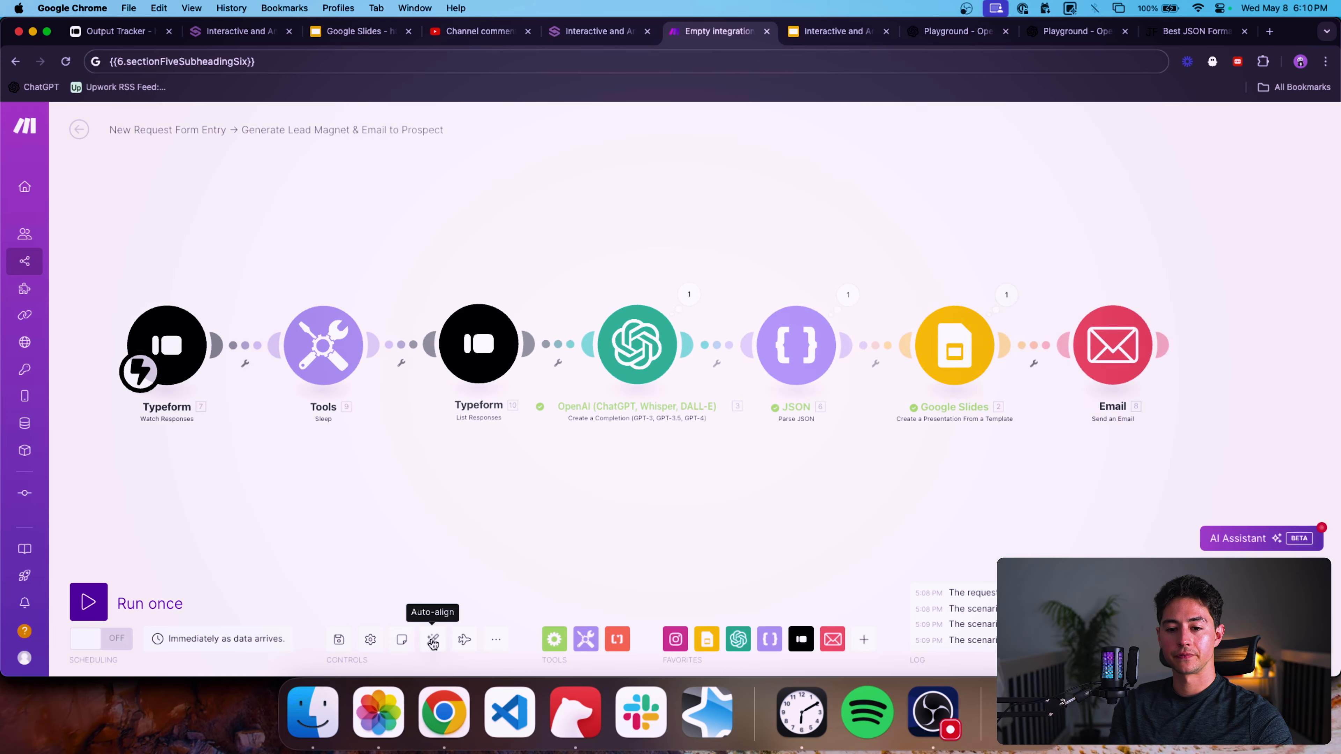
Open the Typeform trigger's settings and load typeform.com in a new browser tab.
{"action": "left_click", "coordinate": [125, 379]}
{"action": "key", "text": "super+t"}
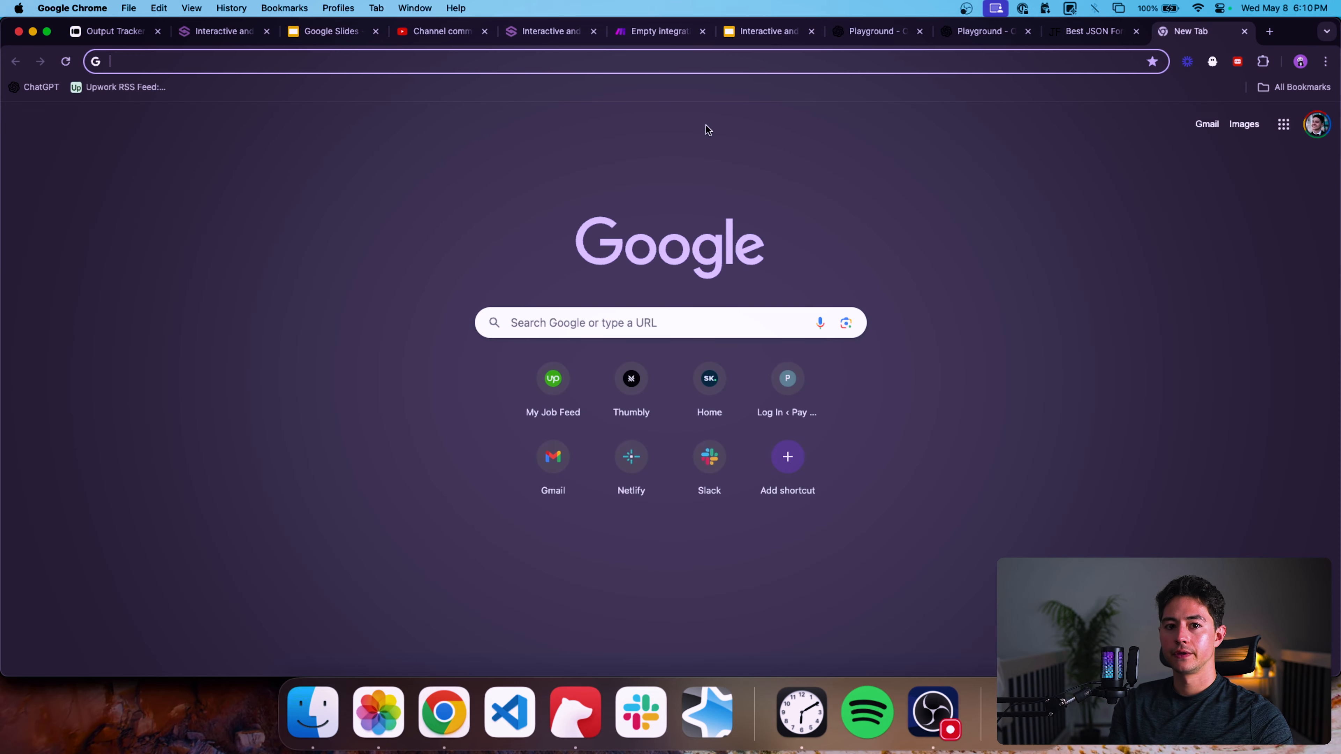
{"action": "type", "text": "typeform.com"}
{"action": "key", "text": "Return"}
{"action": "left_click_drag", "start_coordinate": [1182, 45], "coordinate": [880, 33]}
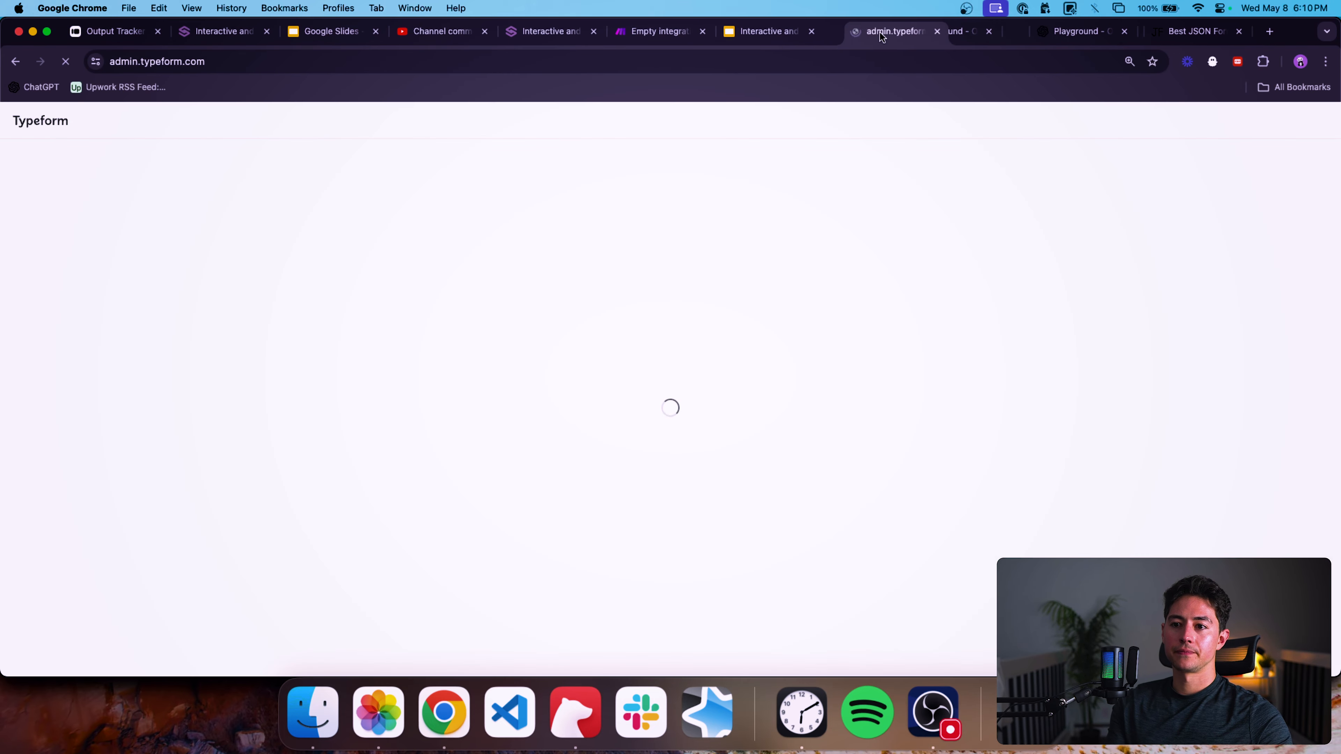
Browse the trigger's existing webhook list and the LeftClick workspace forms in Typeform.
{"action": "left_click", "coordinate": [629, 38]}
{"action": "left_click", "coordinate": [397, 359]}
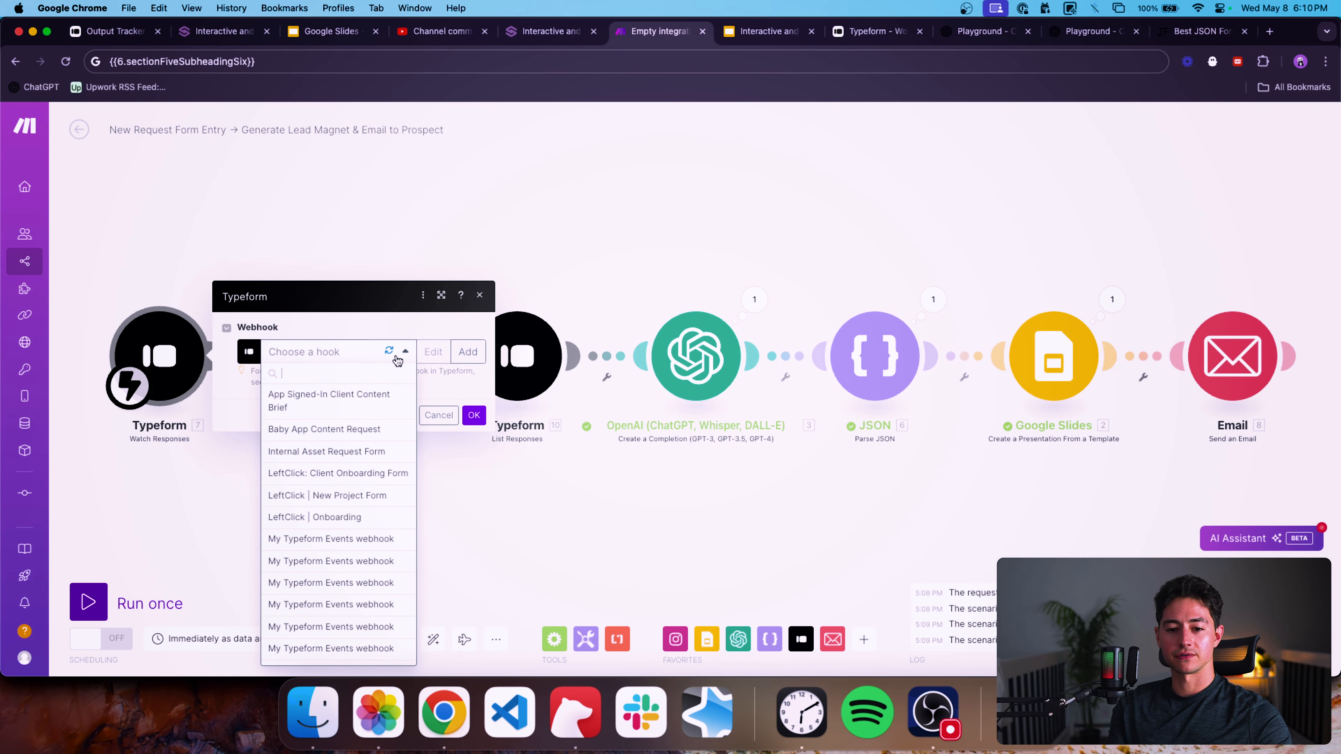
{"action": "left_click", "coordinate": [436, 324]}
{"action": "left_click", "coordinate": [879, 33]}
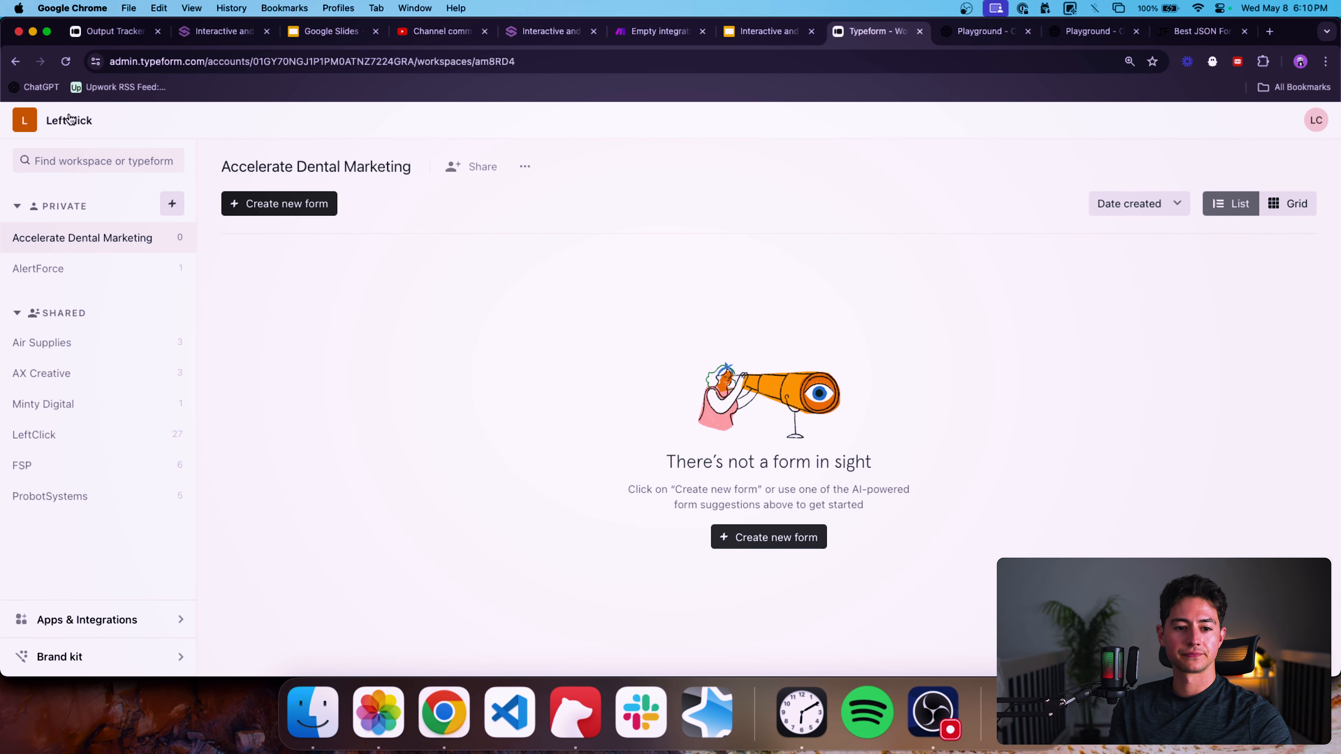
{"action": "left_click", "coordinate": [163, 434]}
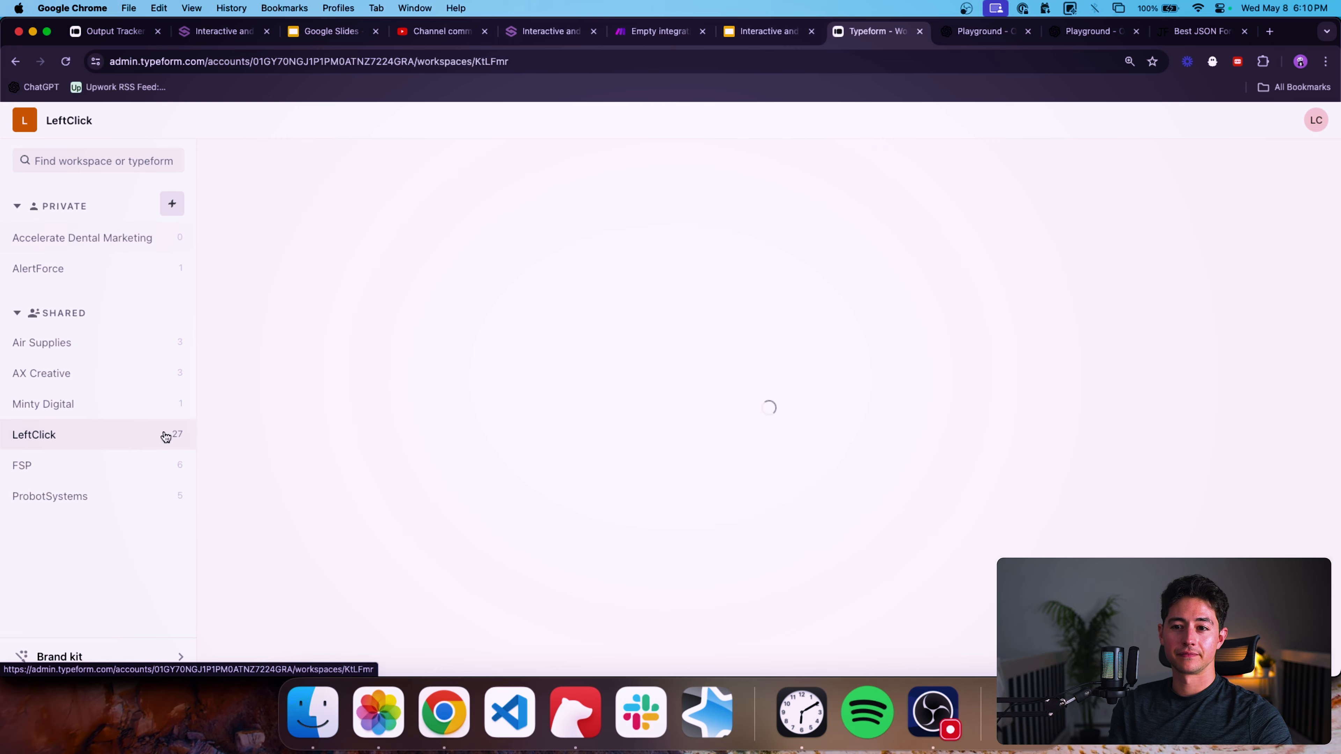
{"action": "left_click", "coordinate": [769, 31]}
Start adding a new webhook in the Typeform trigger using the LeftClick Typeform connection.
{"action": "left_click", "coordinate": [670, 33]}
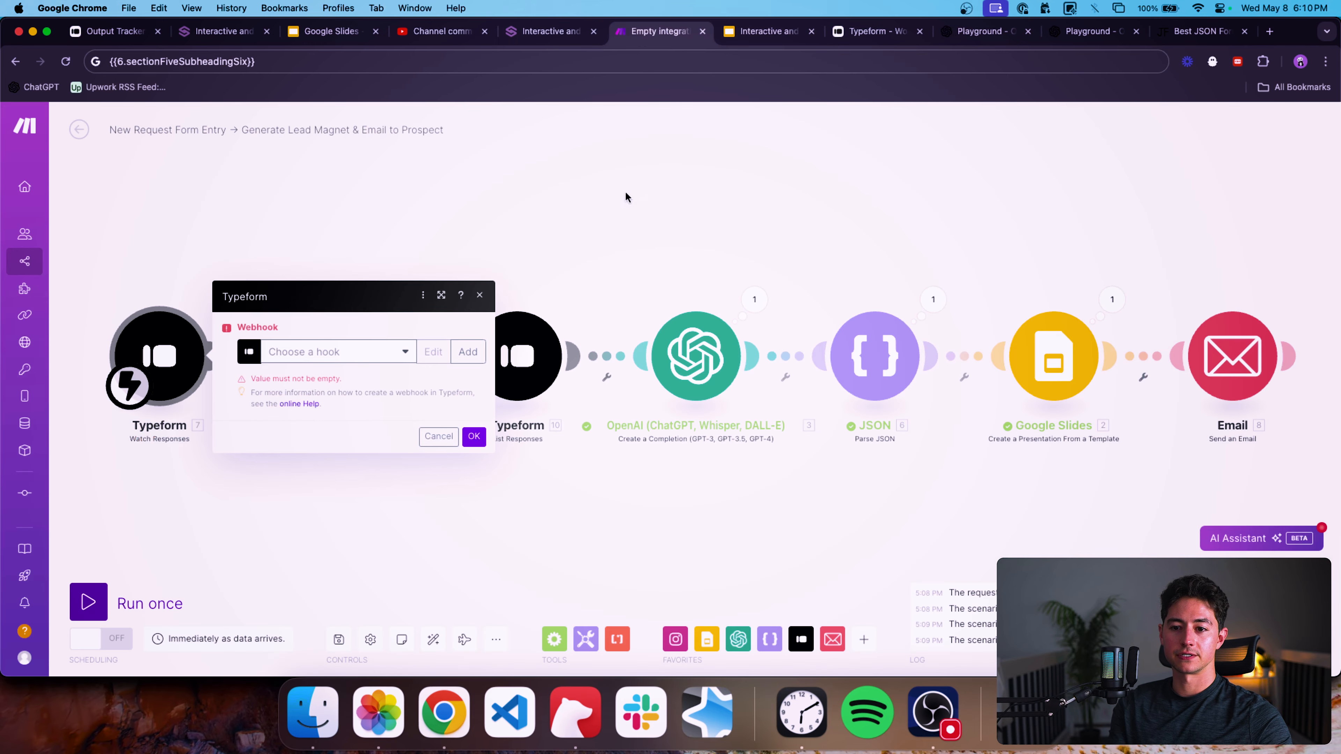
{"action": "left_click", "coordinate": [467, 351]}
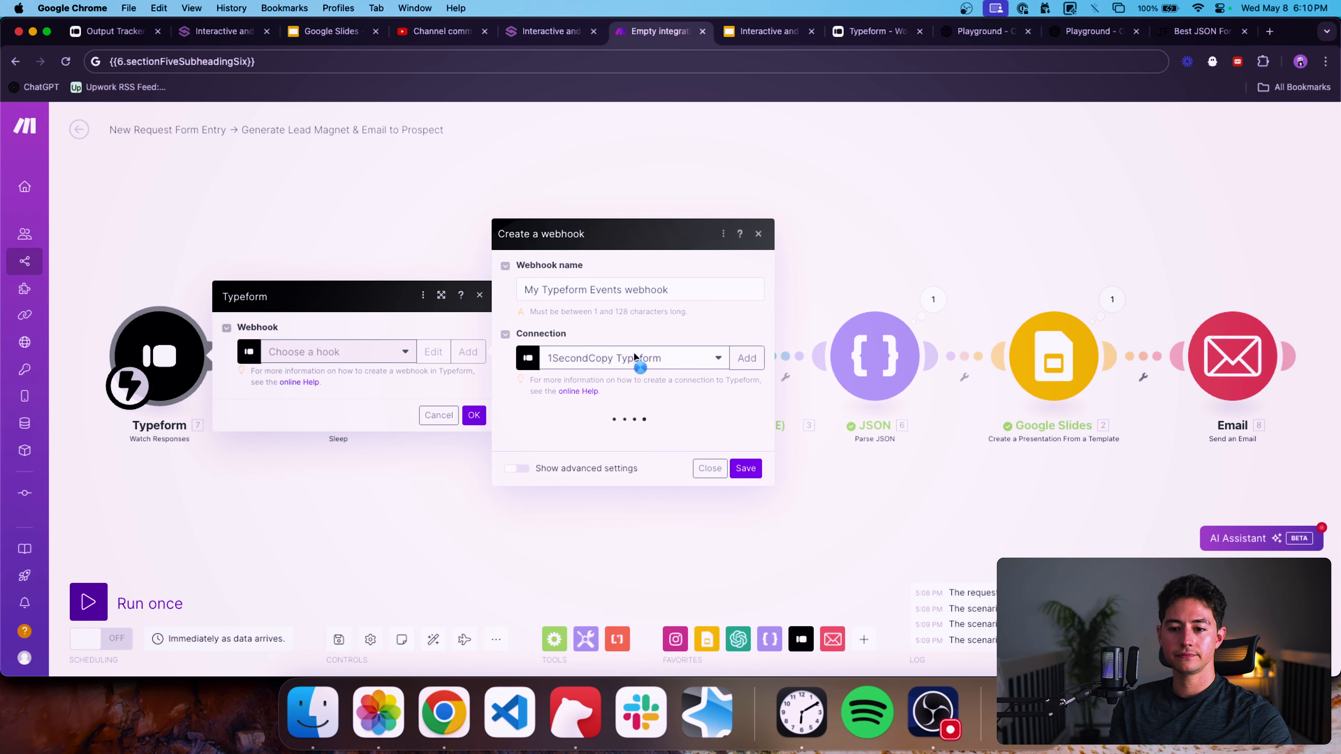
{"action": "left_click", "coordinate": [717, 315]}
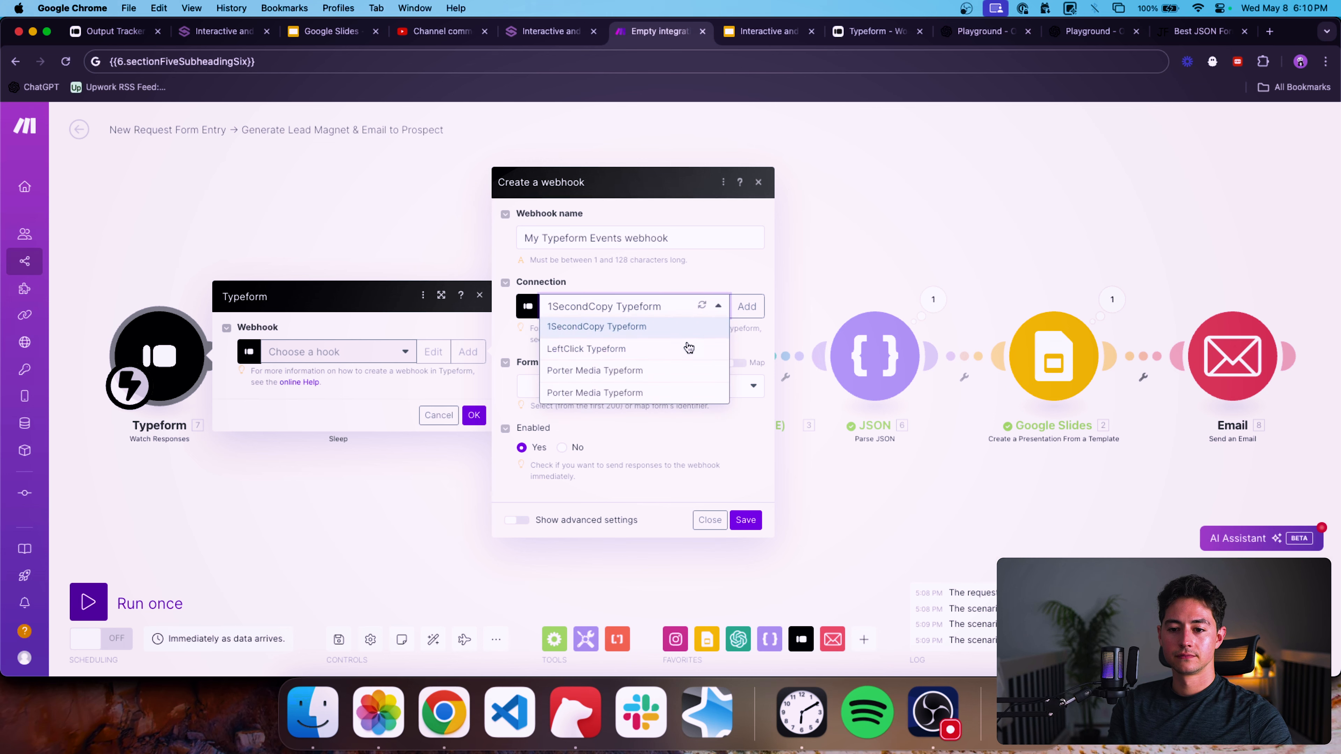
{"action": "left_click", "coordinate": [686, 343]}
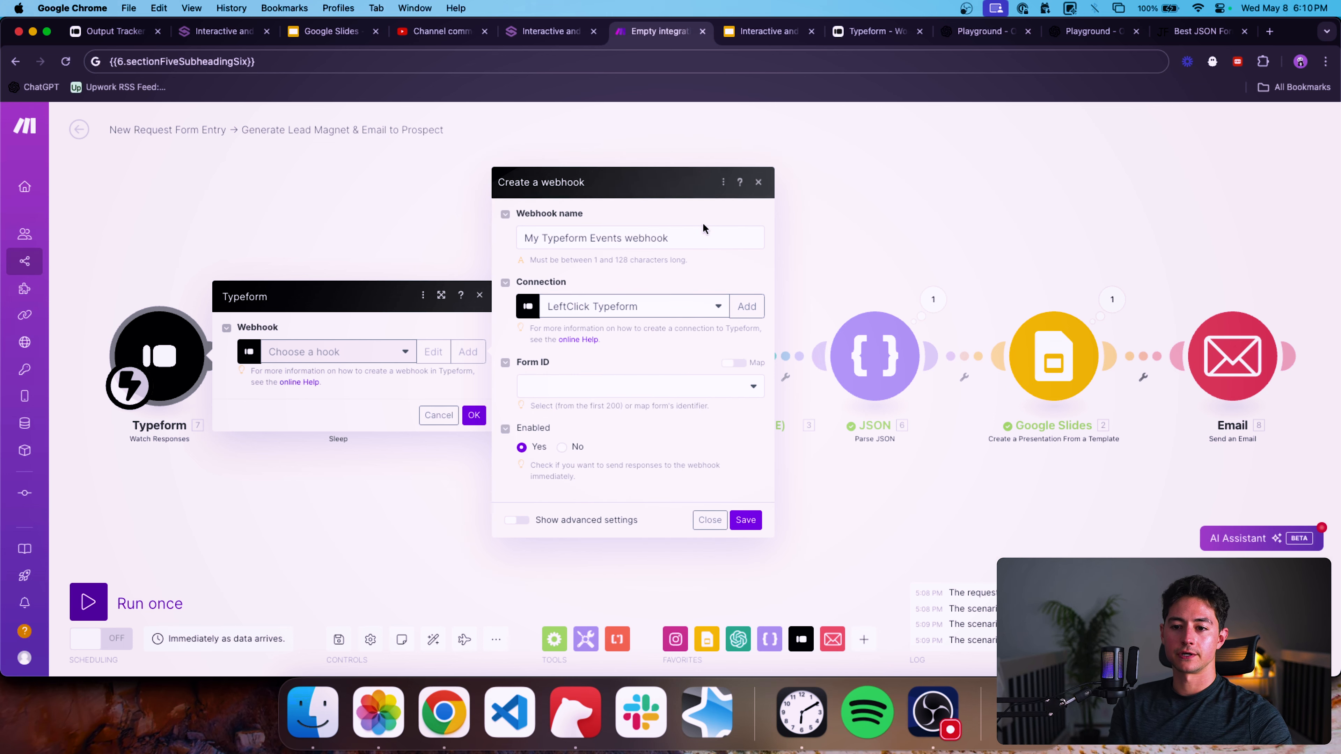
{"action": "left_click", "coordinate": [688, 233]}
Create a new Typeform form in the LeftClick workspace named Lead Magnet Generator.
{"action": "key", "text": "ctrl+Tab"}
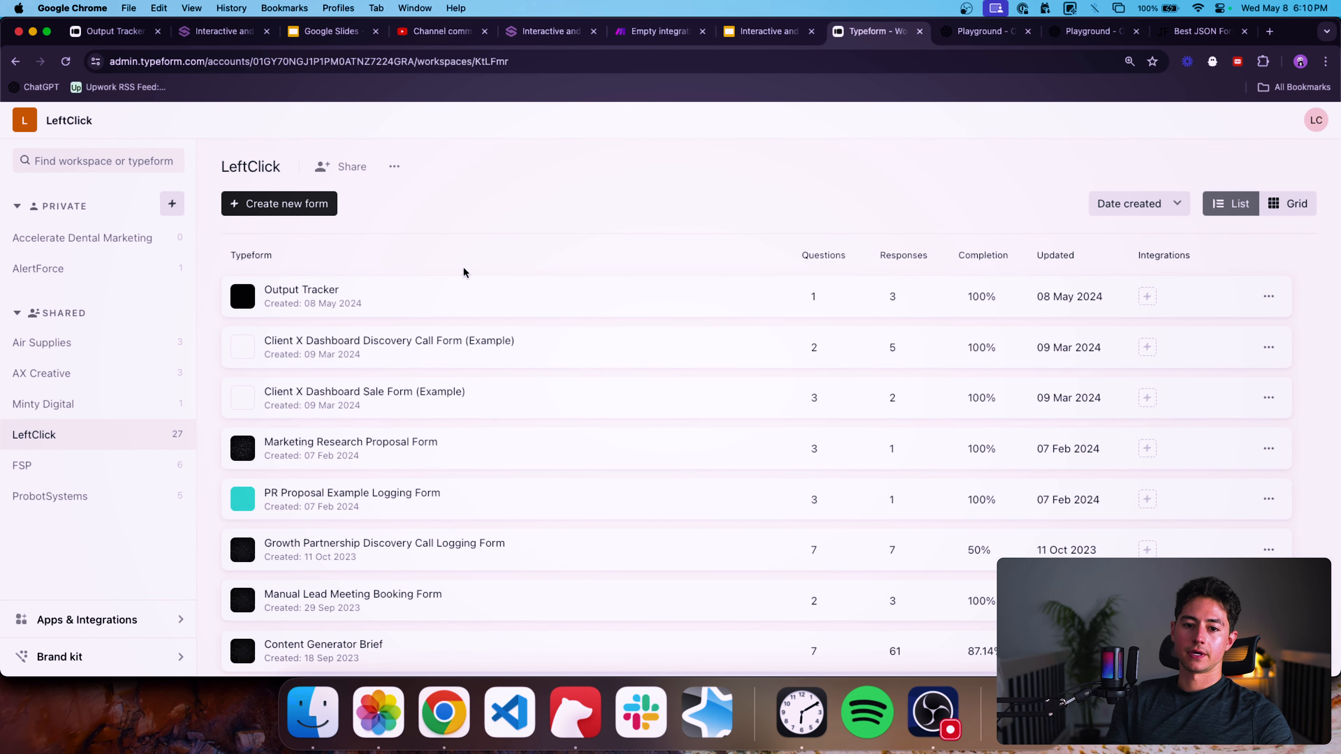
{"action": "left_click", "coordinate": [309, 211]}
{"action": "left_click", "coordinate": [528, 389]}
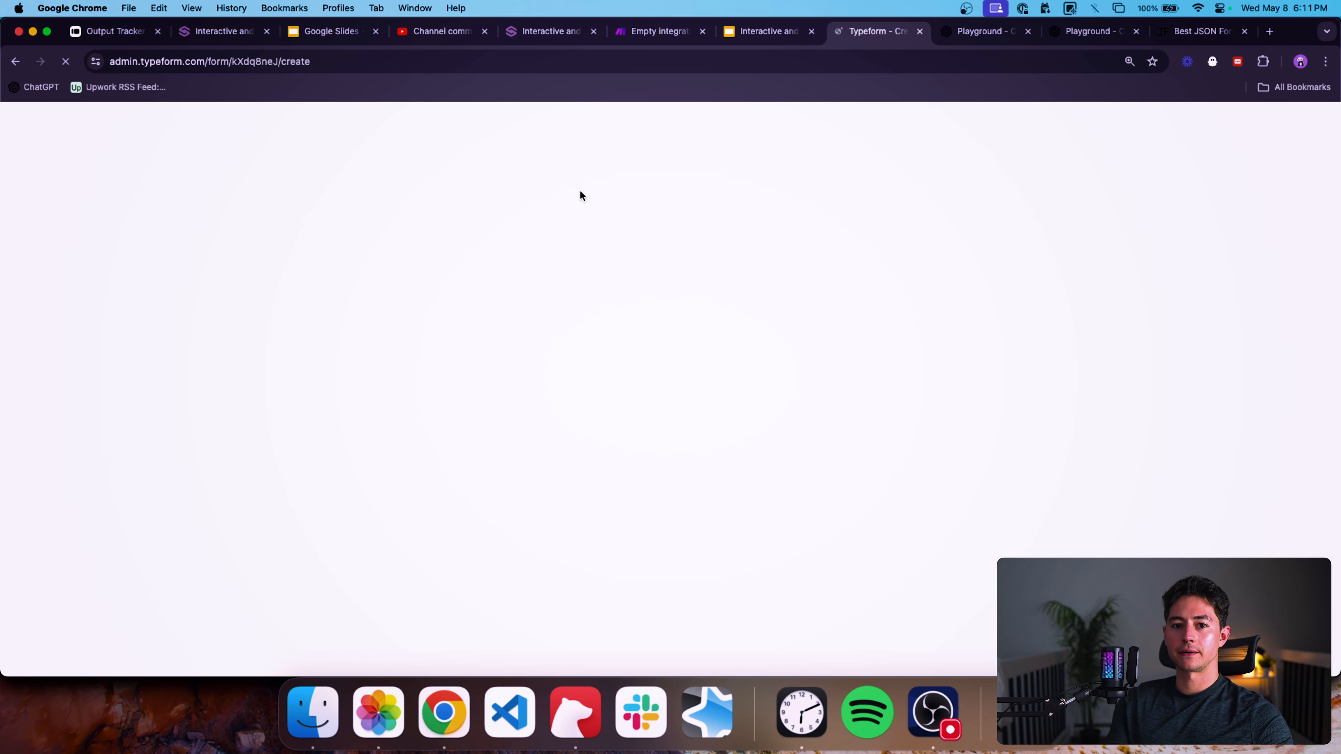
{"action": "type", "text": "Lead Magnet Generator"}
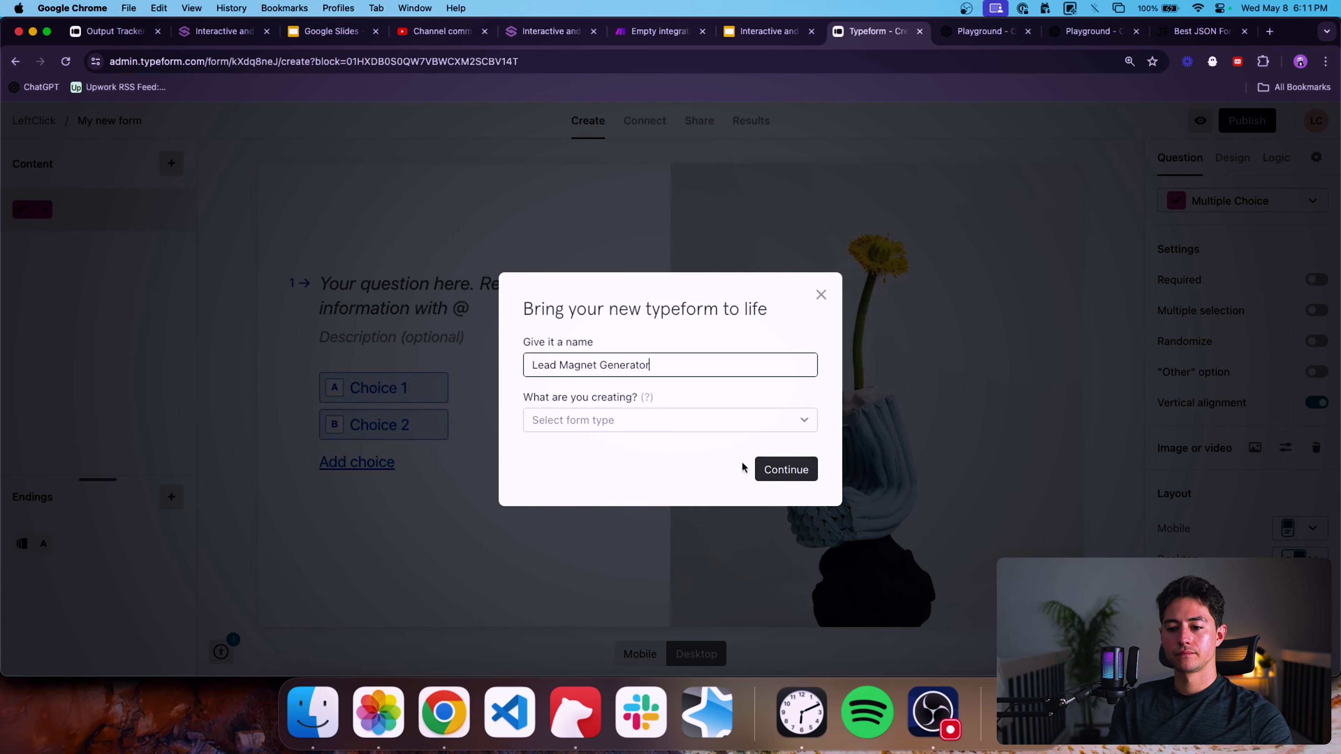
{"action": "left_click", "coordinate": [776, 469]}
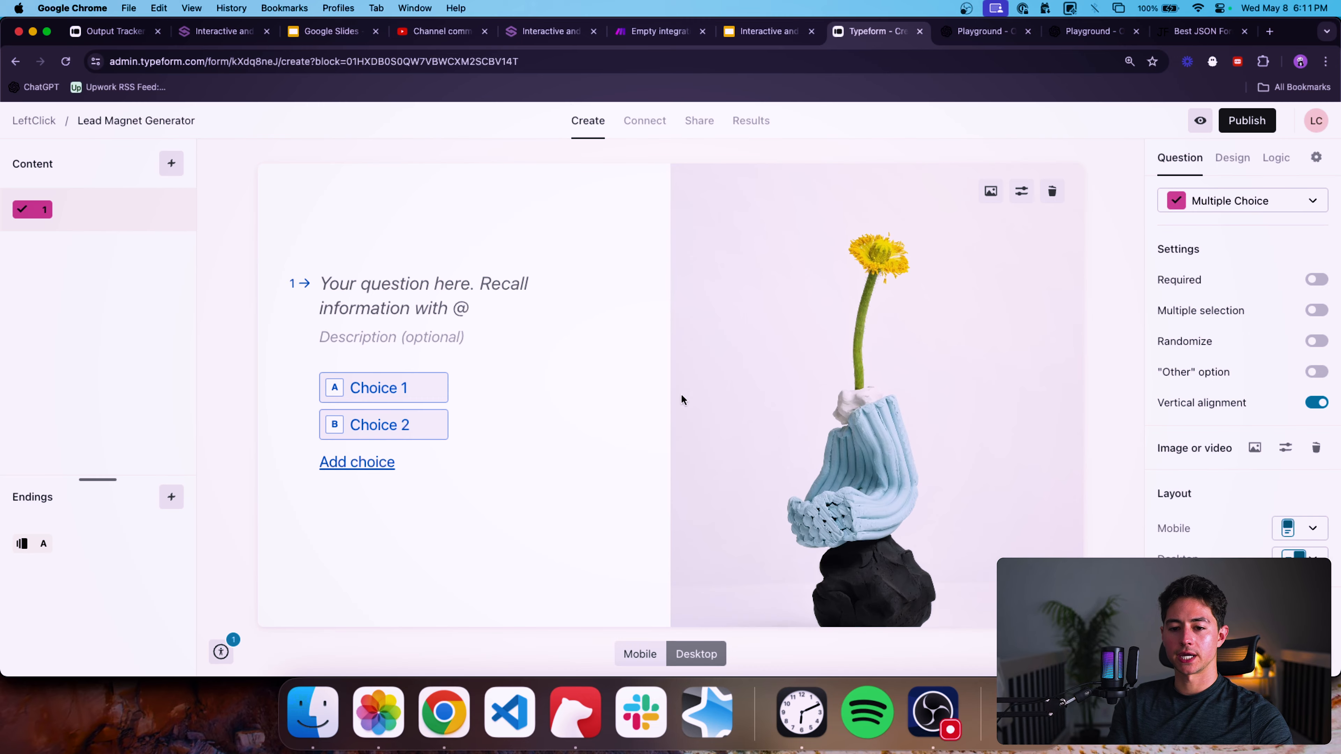
Remove the first question's image and title it "What do you want the topic of your lead magnet to be?".
{"action": "scroll", "coordinate": [1326, 370], "scroll_direction": "down", "scroll_amount": 2}
{"action": "left_click", "coordinate": [1316, 350]}
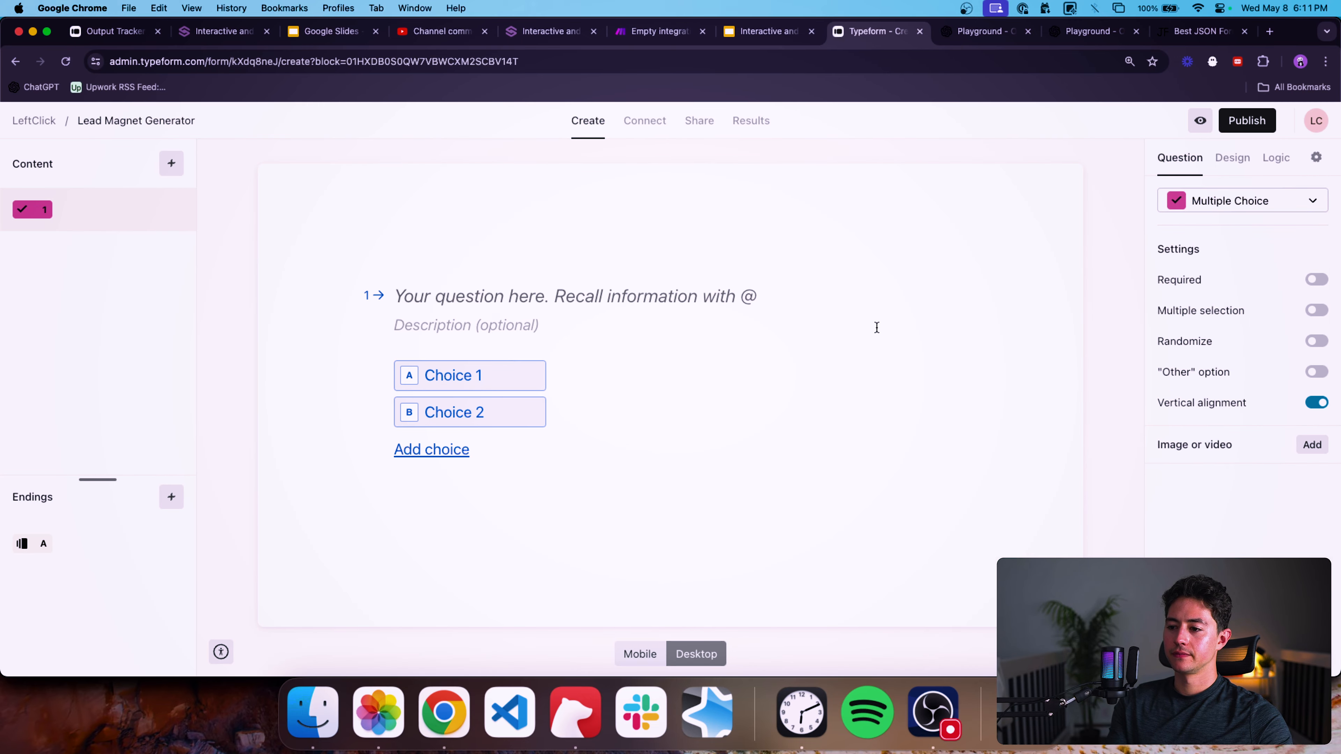
{"action": "left_click", "coordinate": [699, 291]}
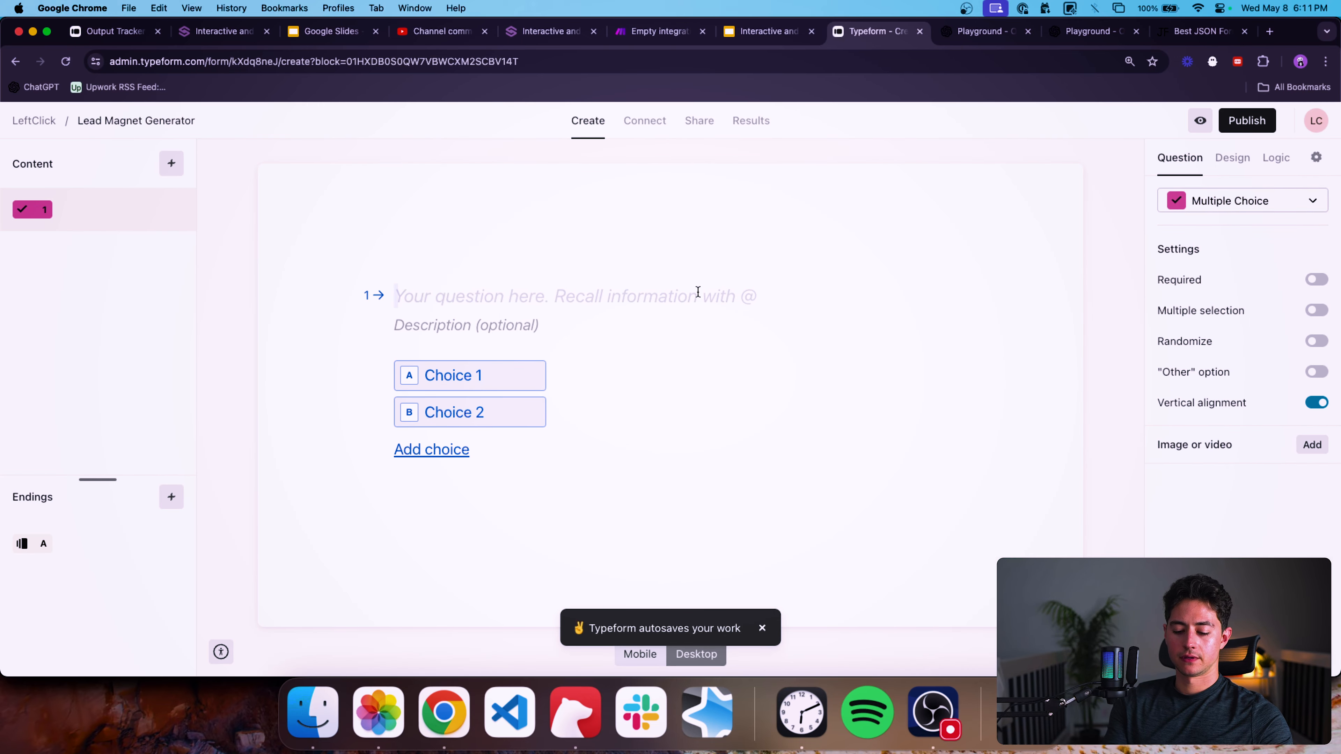
{"action": "type", "text": "What's"}
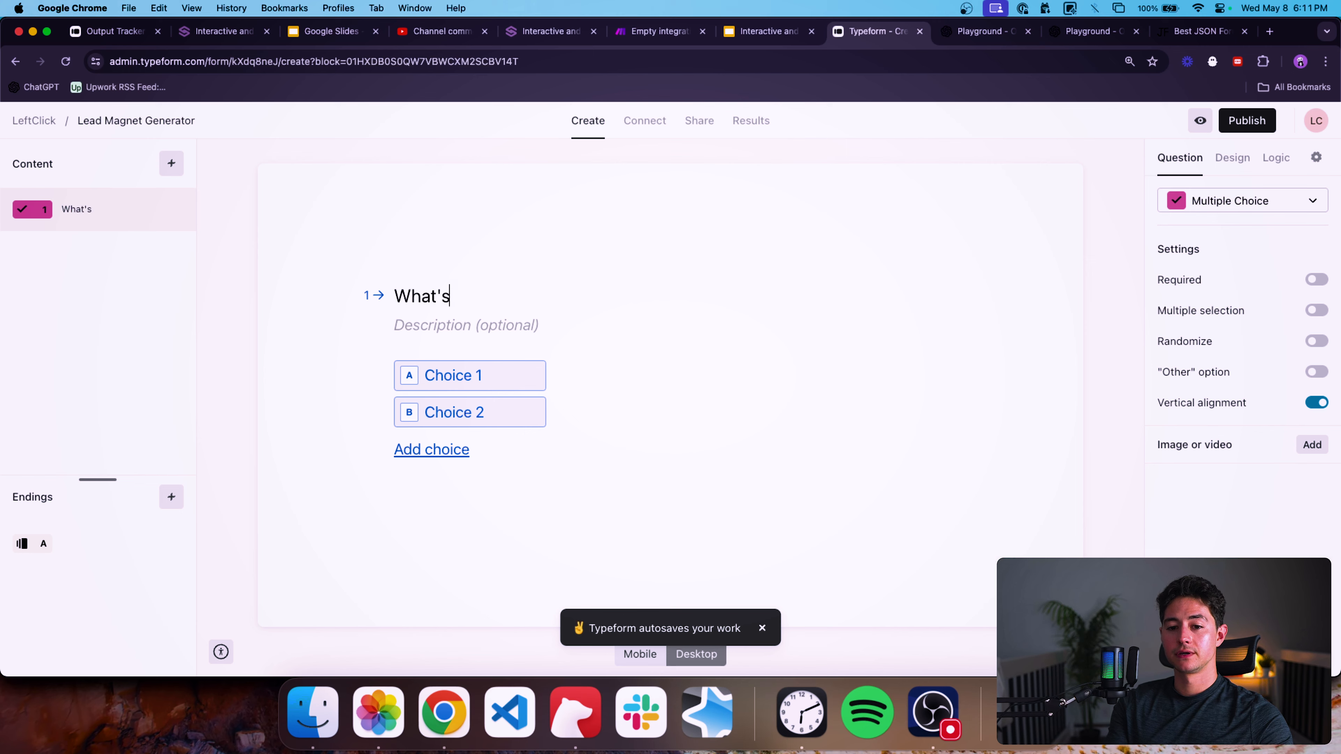
{"action": "type", "text": " the topic of your lead magne"}
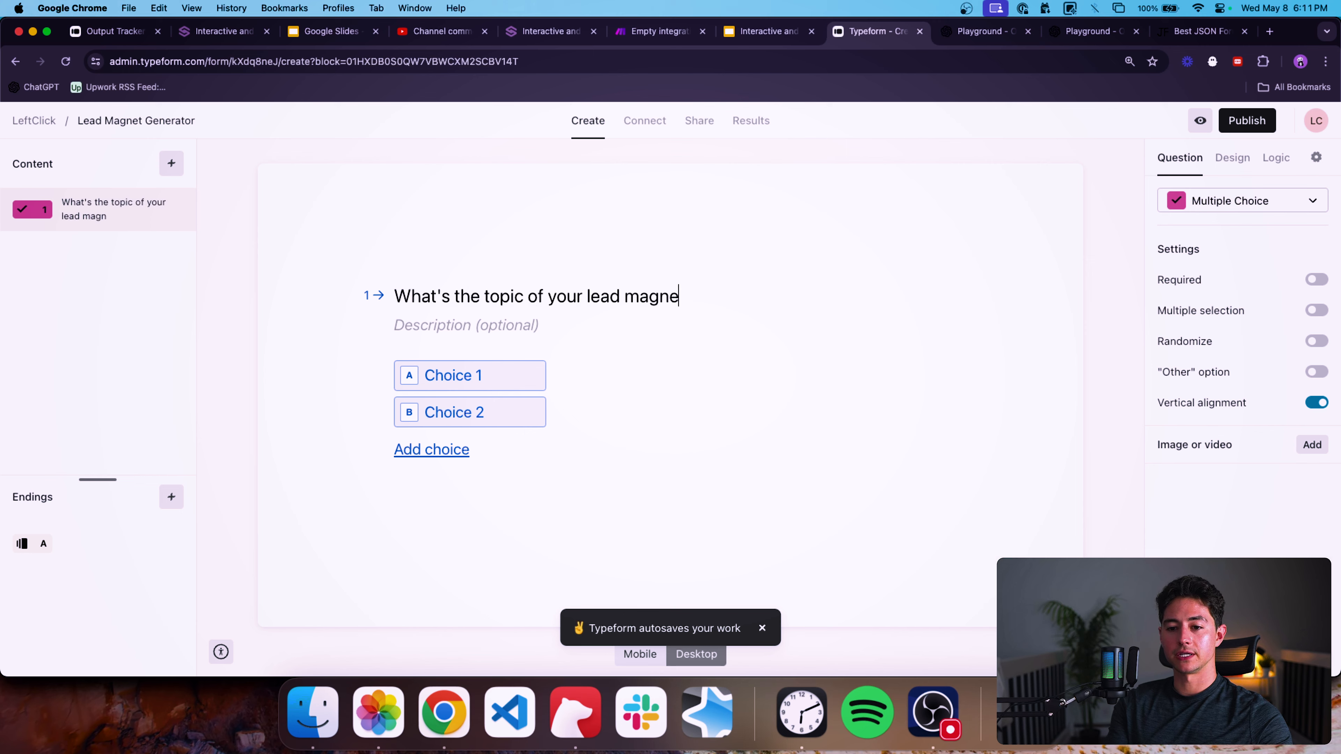
{"action": "key", "text": "alt+Right"}
{"action": "key", "text": "BackSpace"}
{"action": "key", "text": "BackSpace"}
{"action": "type", "text": "do you want"}
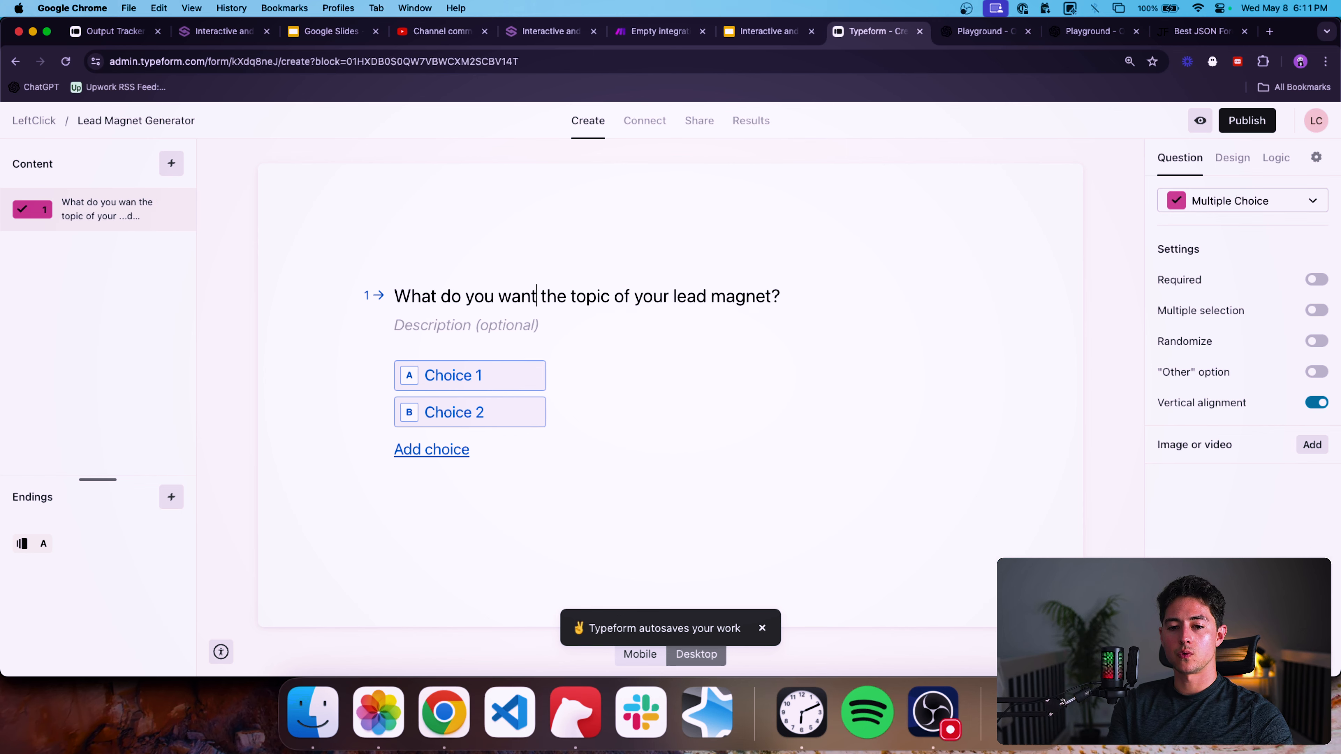
{"action": "key", "text": "BackSpace"}
{"action": "key", "text": "alt+Right"}
{"action": "key", "text": "alt+Right"}
{"action": "type", "text": "to be?"}
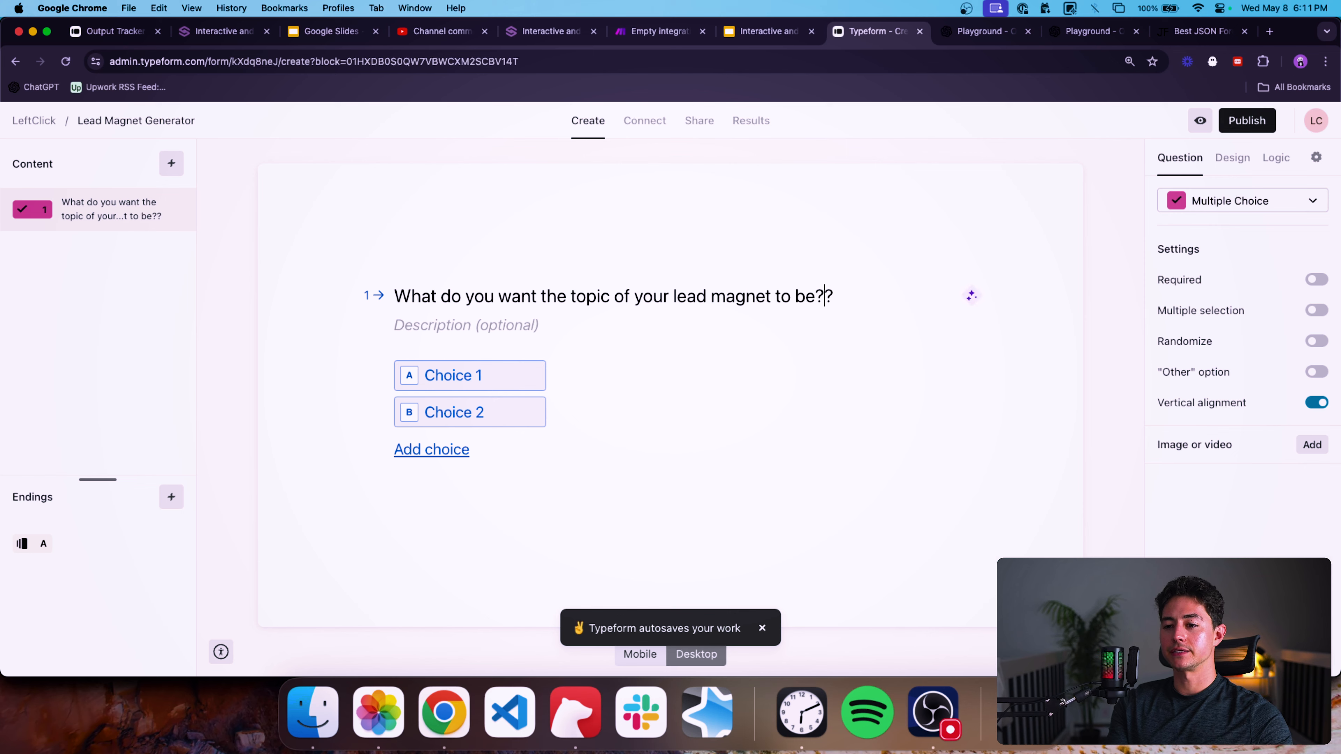
Change the first question's type to Long Text.
{"action": "key", "text": "super+a"}
{"action": "left_click", "coordinate": [1197, 199]}
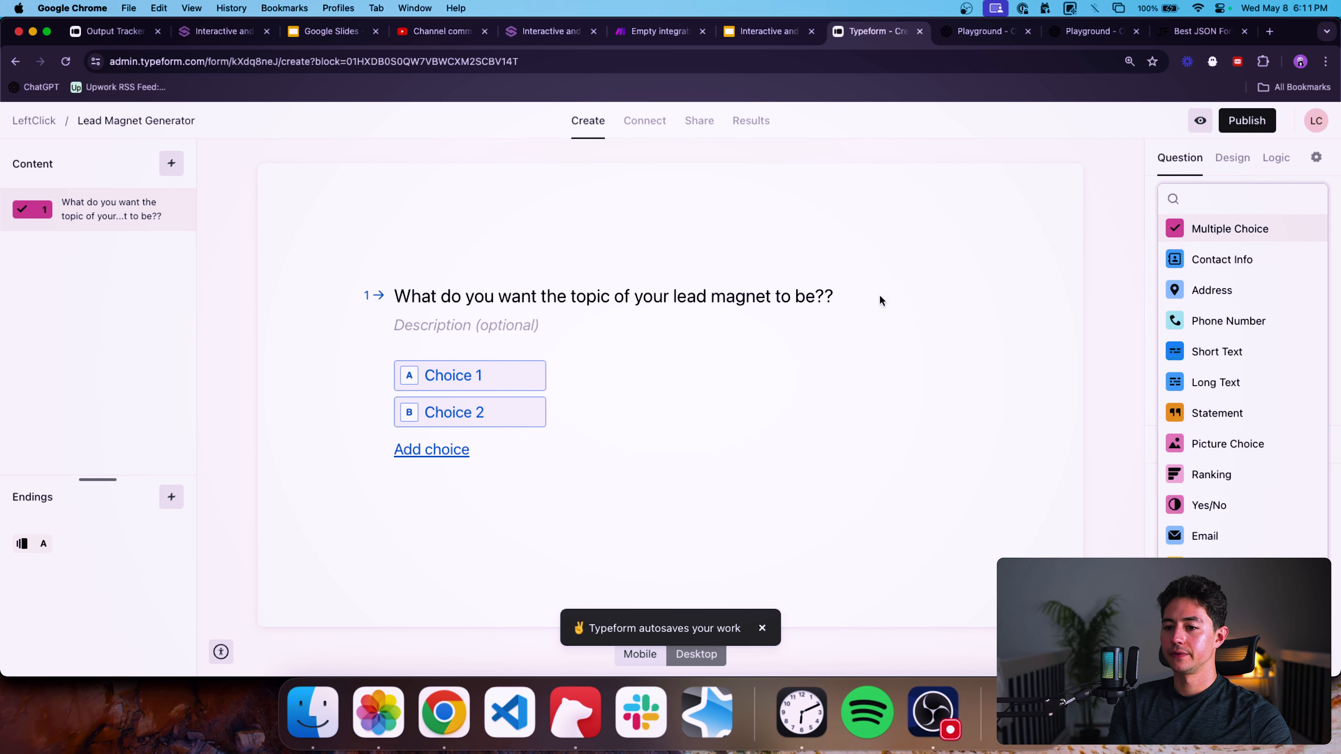
{"action": "left_click", "coordinate": [847, 298]}
{"action": "left_click", "coordinate": [1242, 201]}
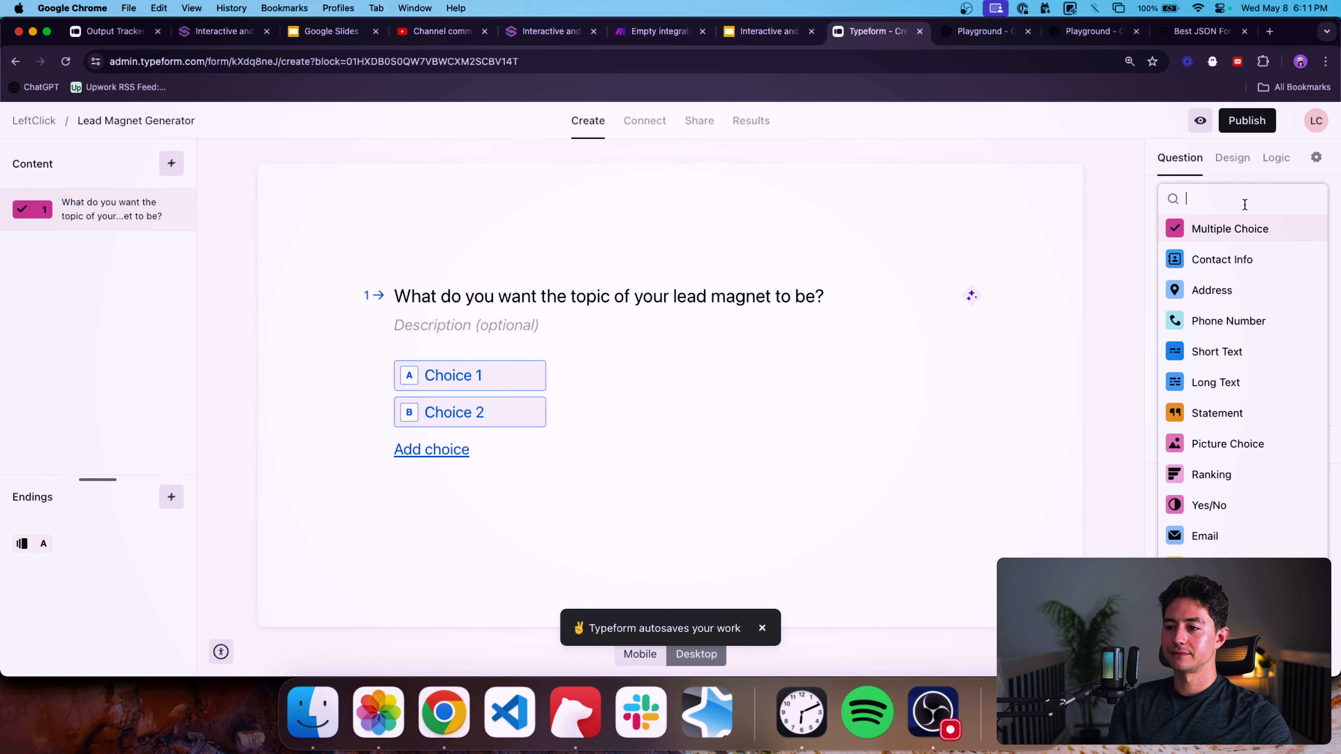
{"action": "scroll", "coordinate": [1266, 370], "scroll_direction": "down", "scroll_amount": 3}
{"action": "left_click", "coordinate": [1230, 311]}
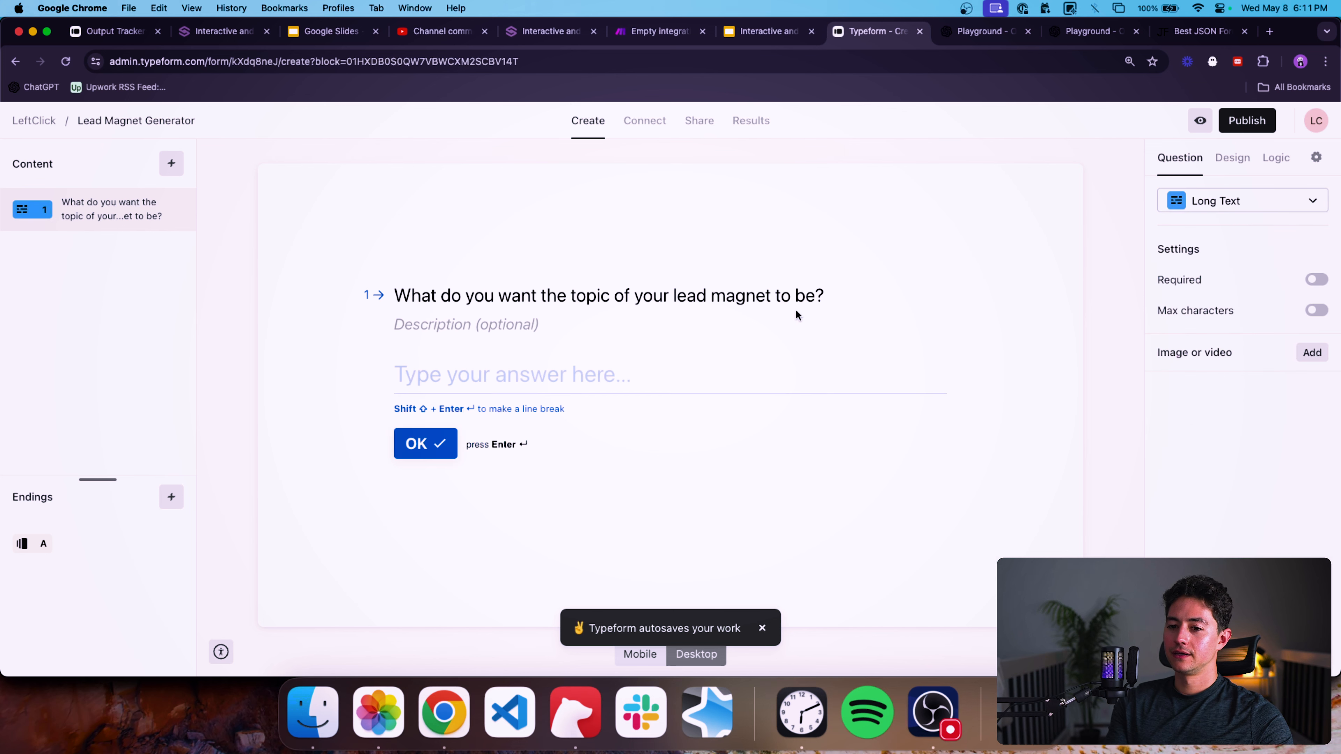
Duplicate the first question twice.
{"action": "triple_click", "coordinate": [697, 294]}
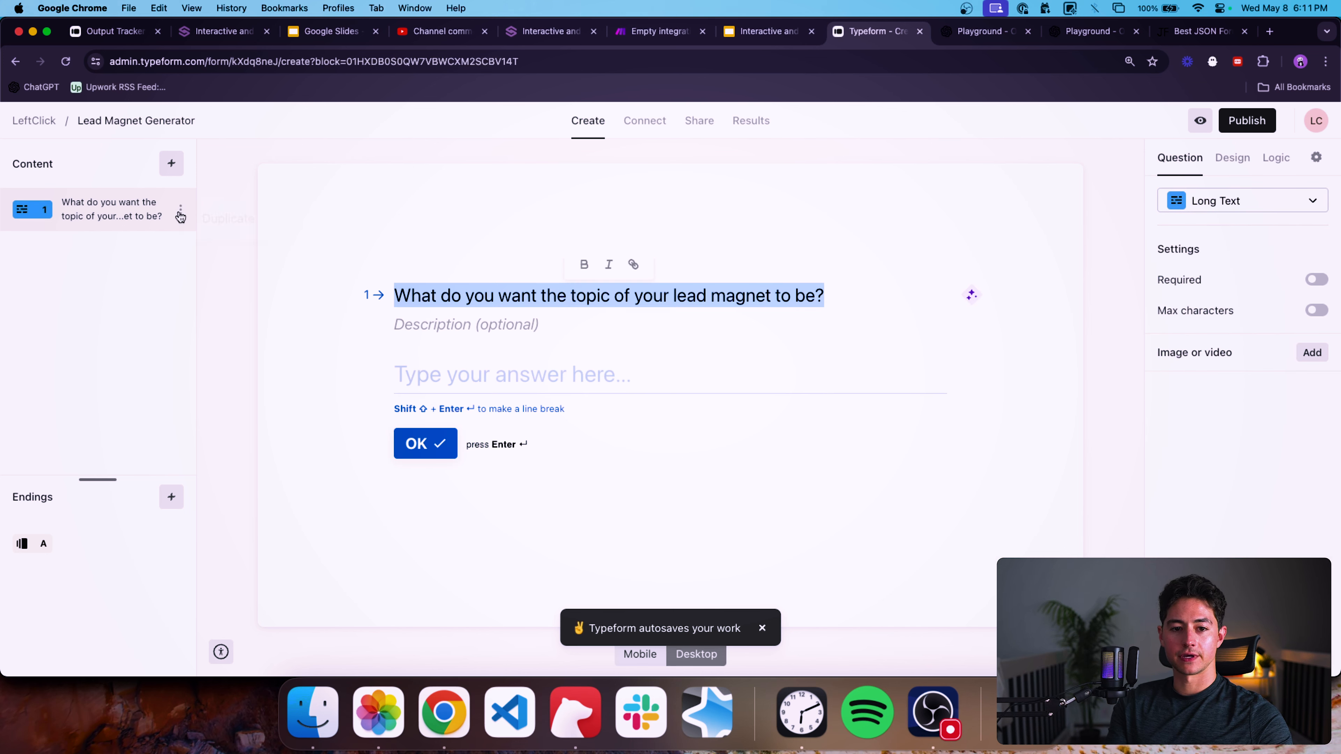
{"action": "left_click", "coordinate": [203, 218]}
{"action": "left_click", "coordinate": [181, 253]}
{"action": "left_click", "coordinate": [211, 261]}
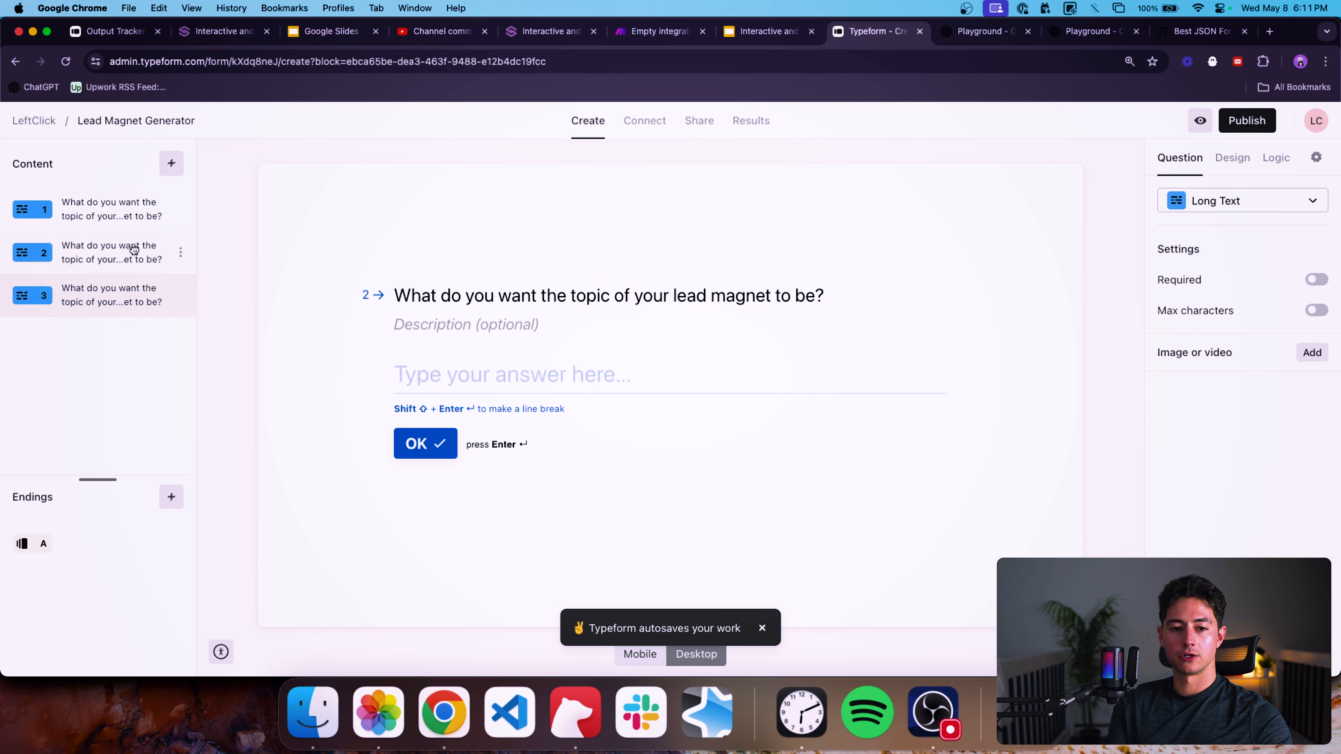
Retitle the second question "Provide a brief summary of the points you wish made in your piece.".
{"action": "left_click", "coordinate": [134, 250]}
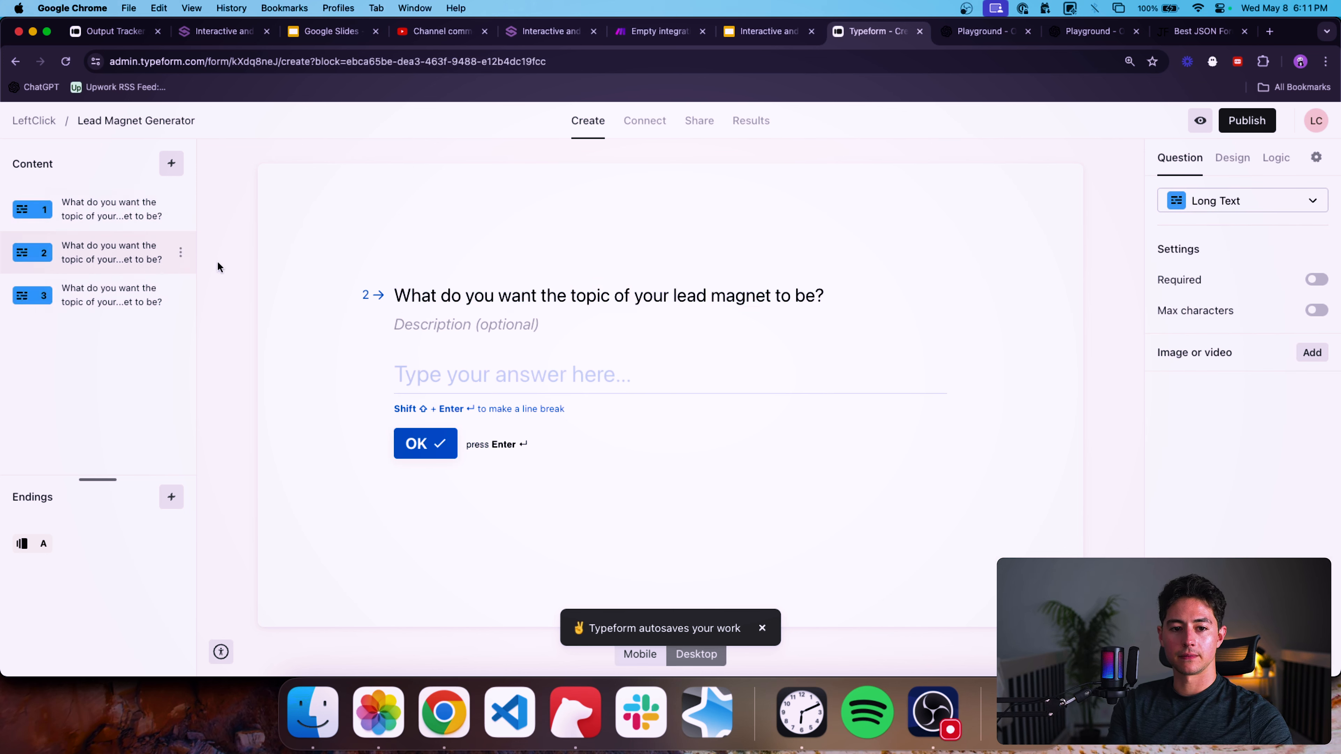
{"action": "triple_click", "coordinate": [441, 295]}
{"action": "type", "text": "Provide a brief summary "}
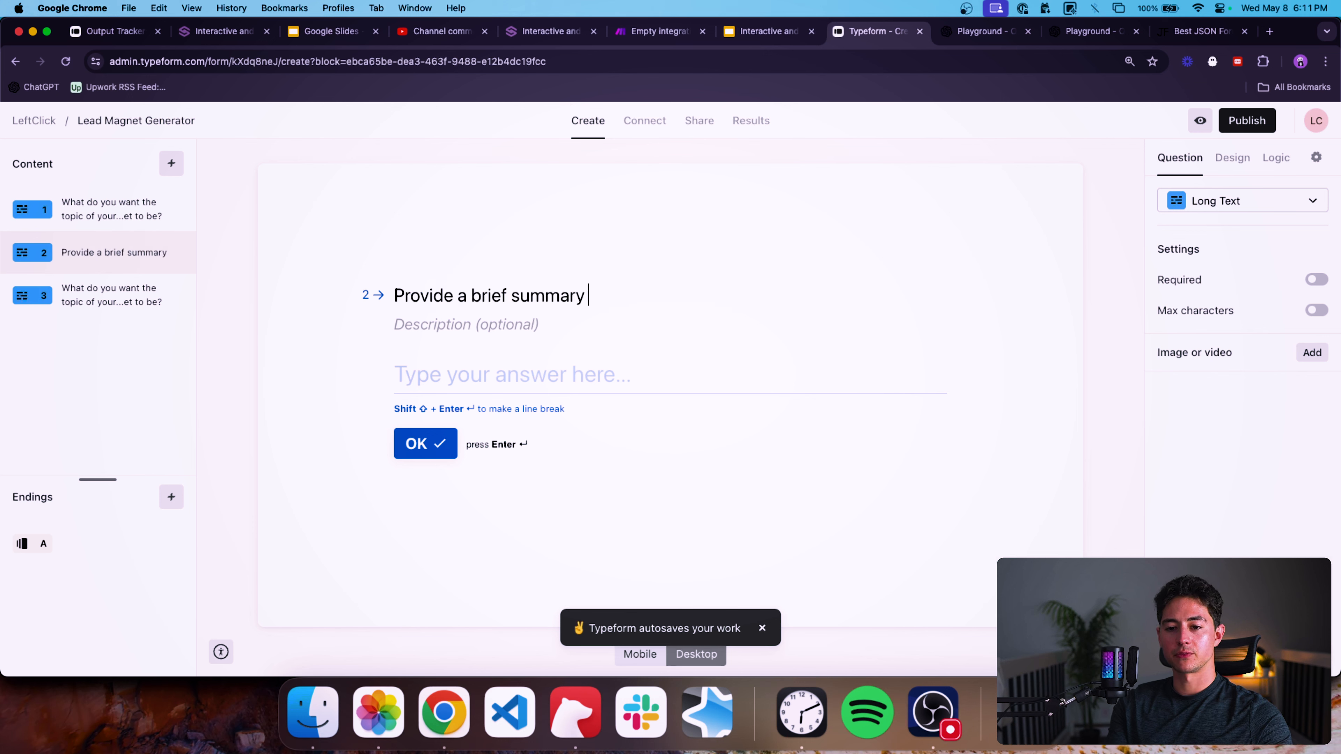
{"action": "type", "text": "of the points you wish made in"}
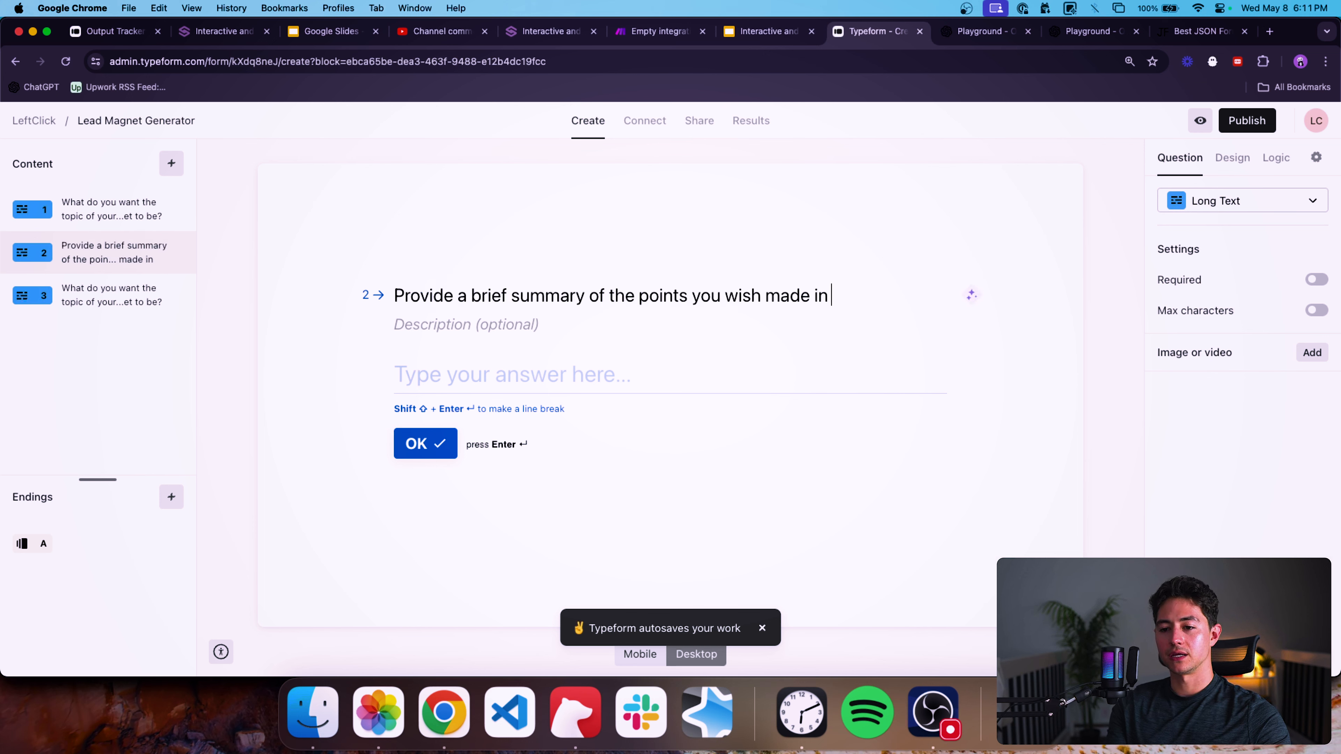
{"action": "type", "text": " your piece."}
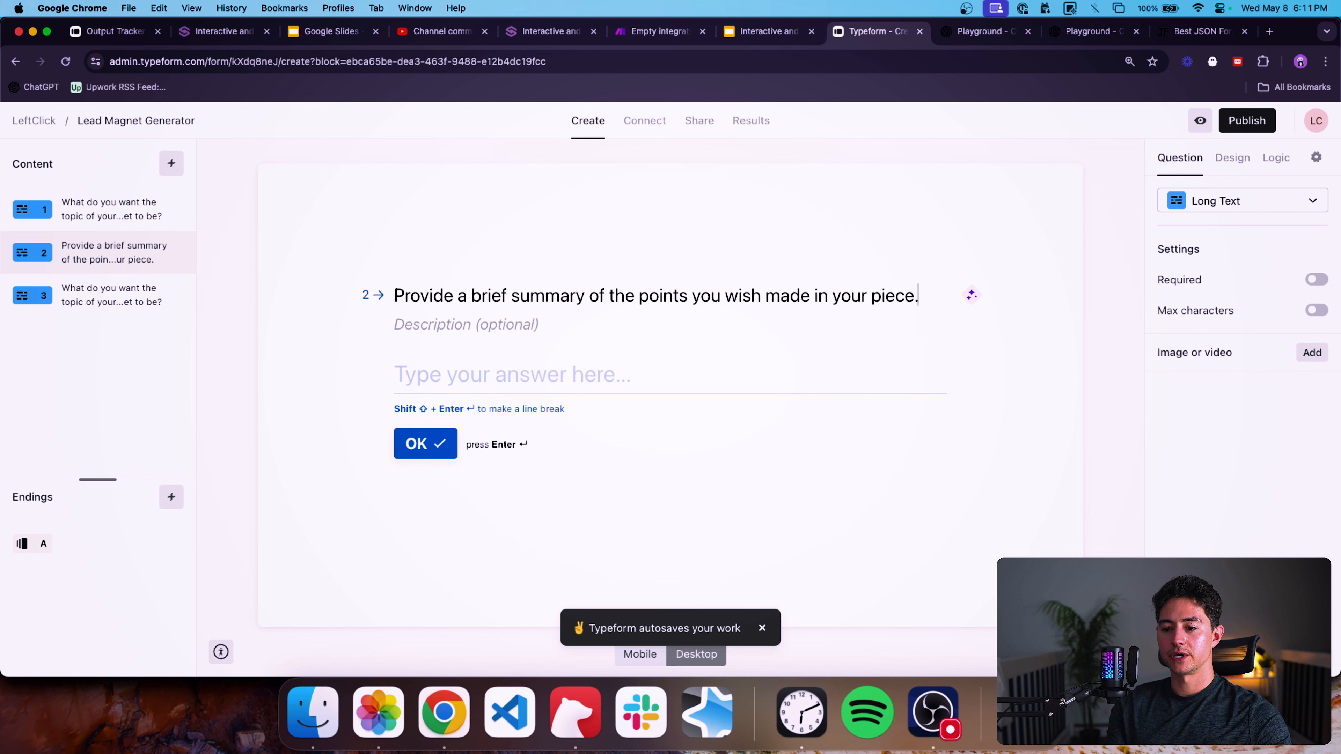
Start retitling the third question, then delete it.
{"action": "left_click", "coordinate": [154, 311]}
{"action": "left_click", "coordinate": [528, 294]}
{"action": "key", "text": "super+a"}
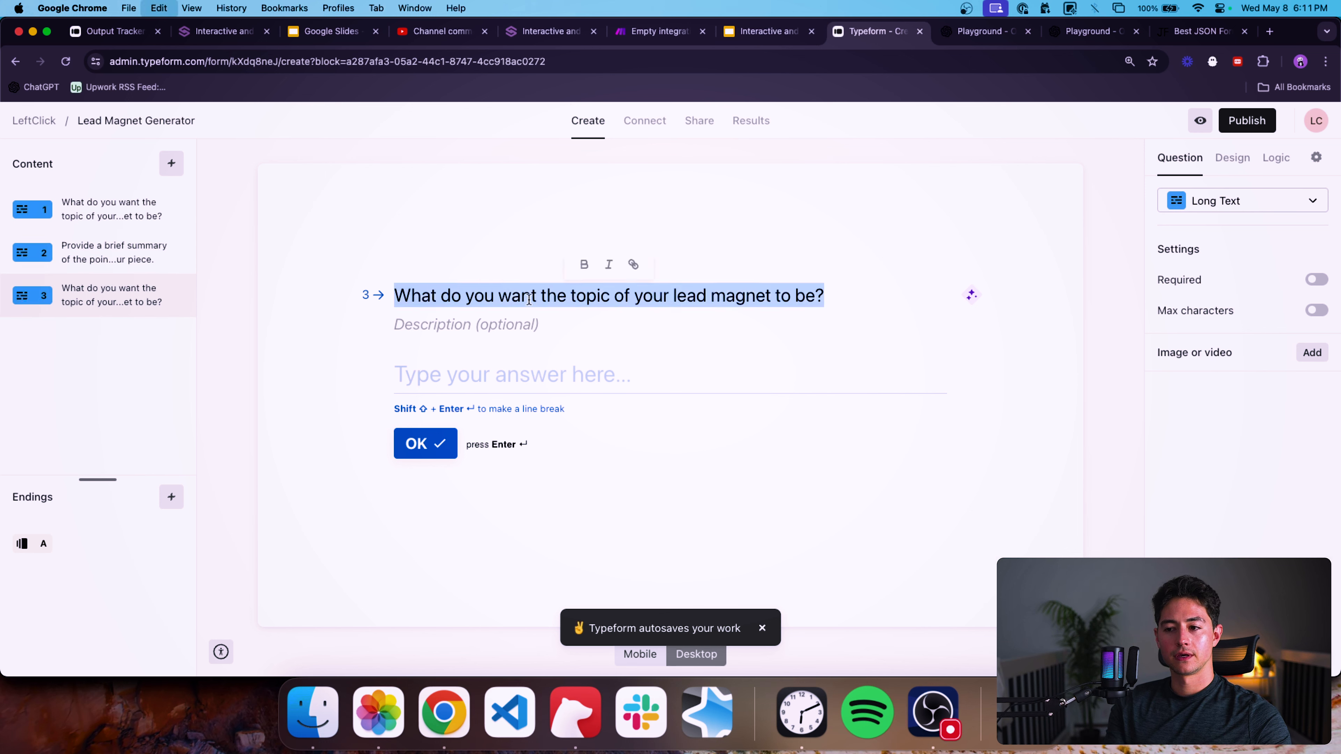
{"action": "type", "text": "What's yoru compa"}
{"action": "key", "text": "alt+shift+Left"}
{"action": "key", "text": "alt+shift+Left"}
{"action": "key", "text": "alt+shift+Left"}
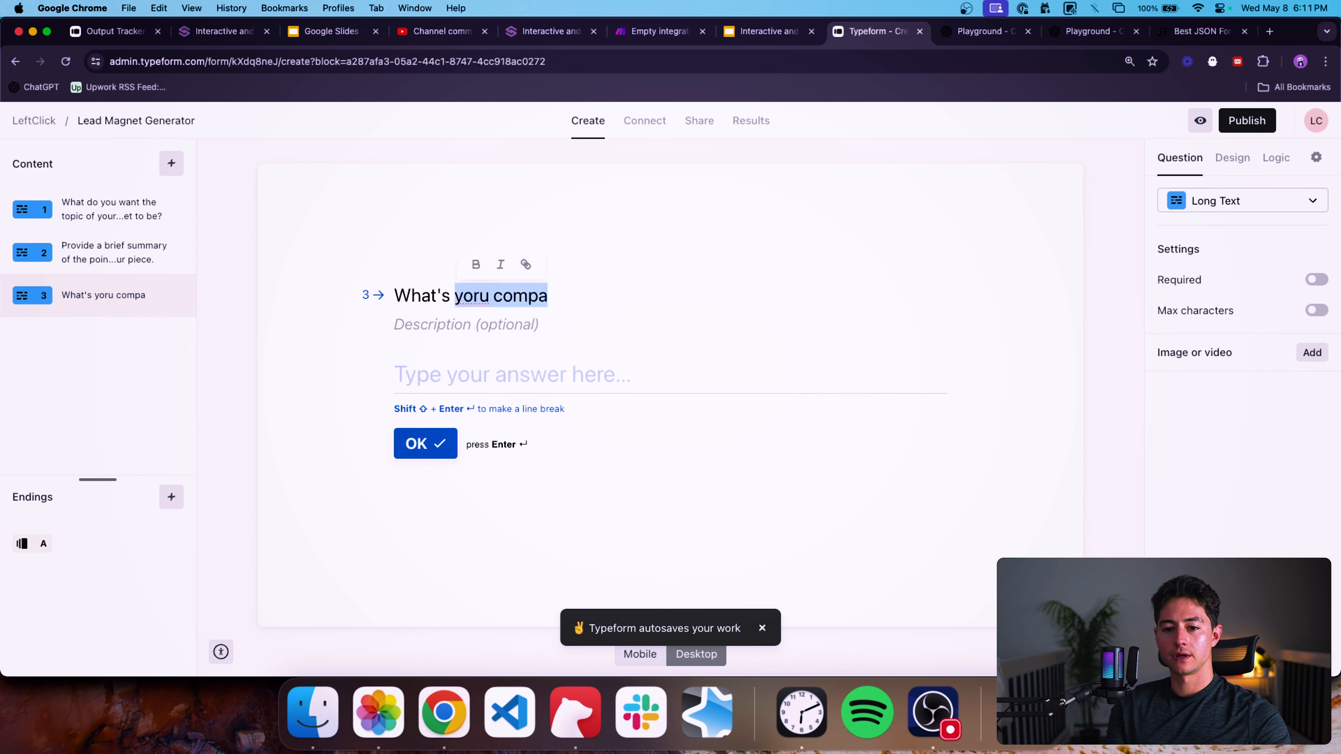
{"action": "key", "text": "BackSpace"}
{"action": "left_click", "coordinate": [179, 299]}
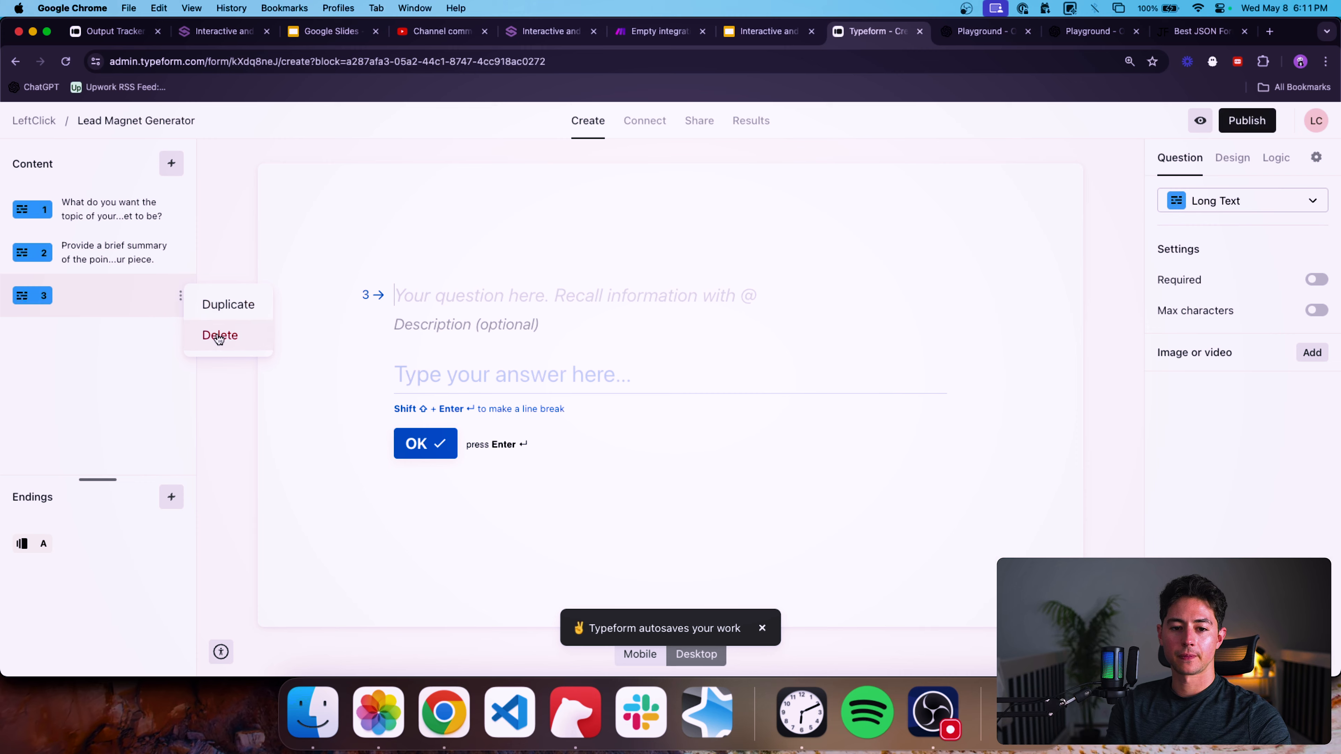
{"action": "left_click", "coordinate": [222, 334]}
Add a Contact Info question to the form.
{"action": "left_click", "coordinate": [172, 165]}
{"action": "type", "text": "co"}
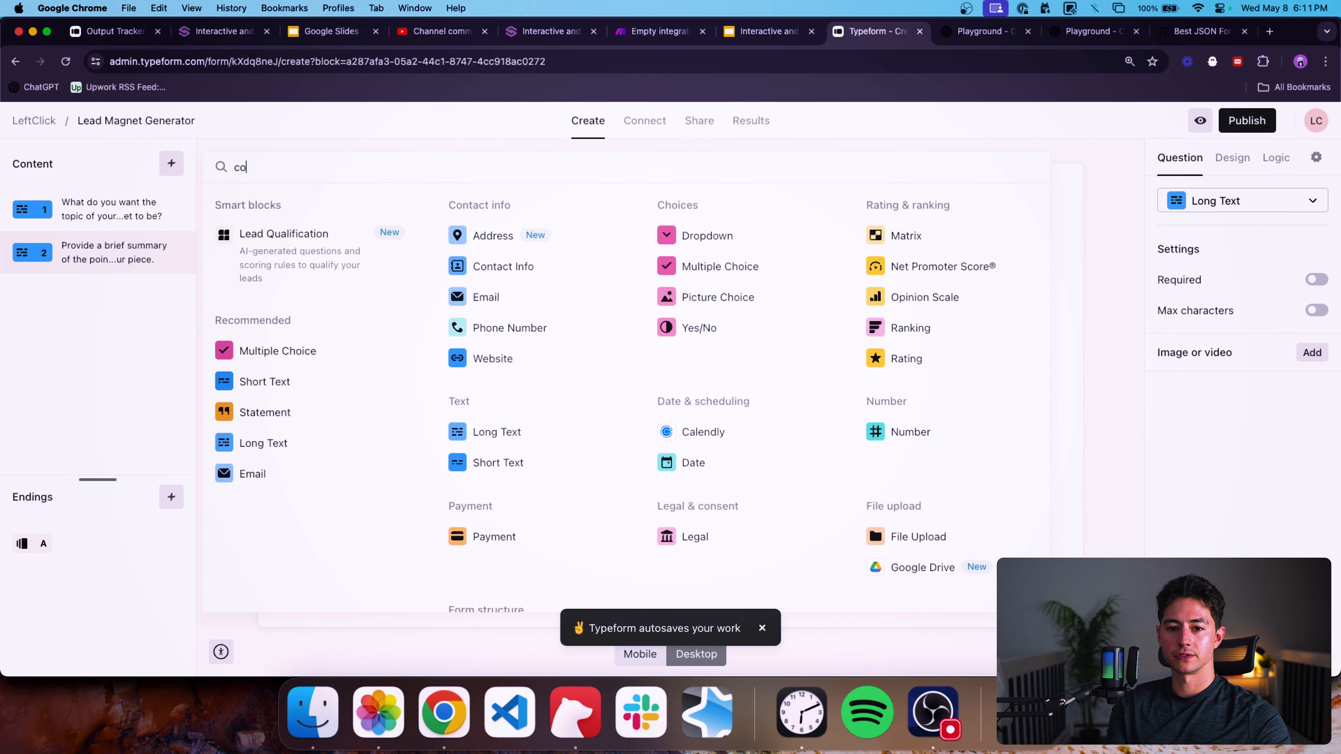
{"action": "type", "text": "nt"}
{"action": "left_click", "coordinate": [493, 266]}
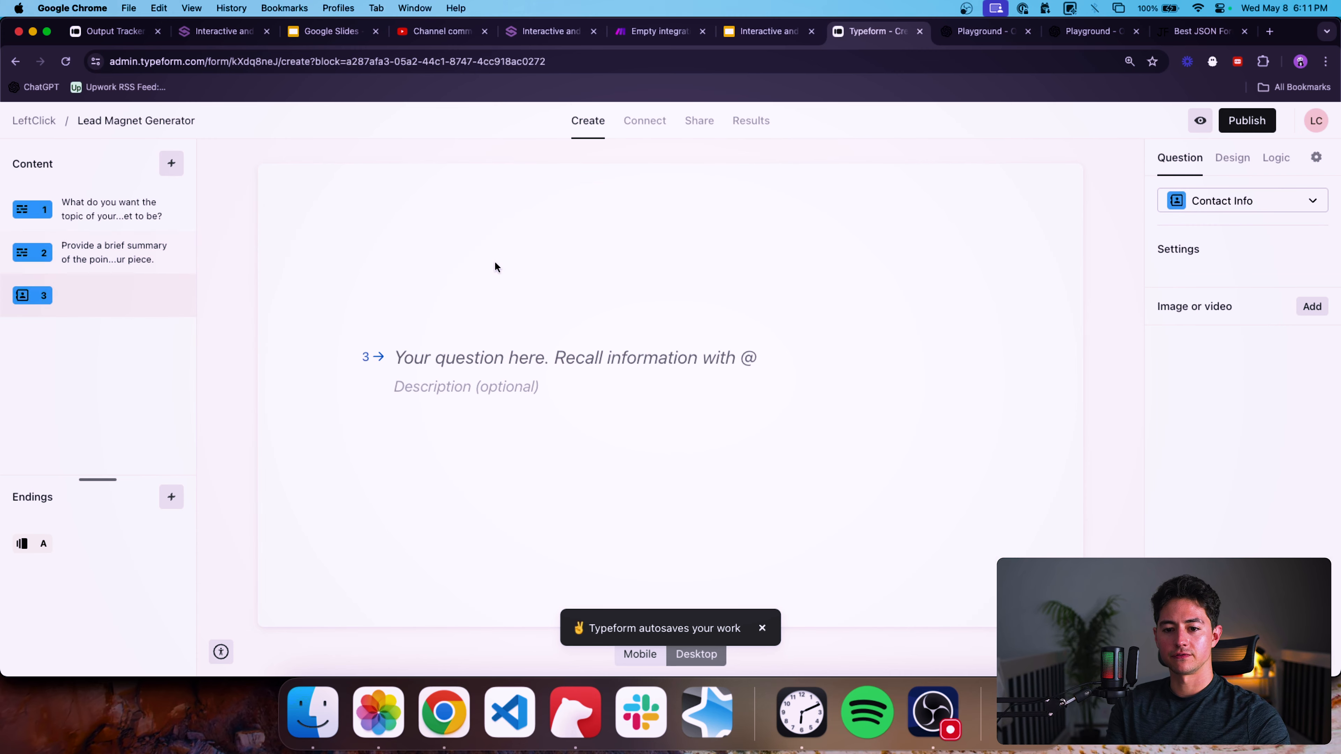
{"action": "left_click_drag", "start_coordinate": [134, 301], "coordinate": [133, 209]}
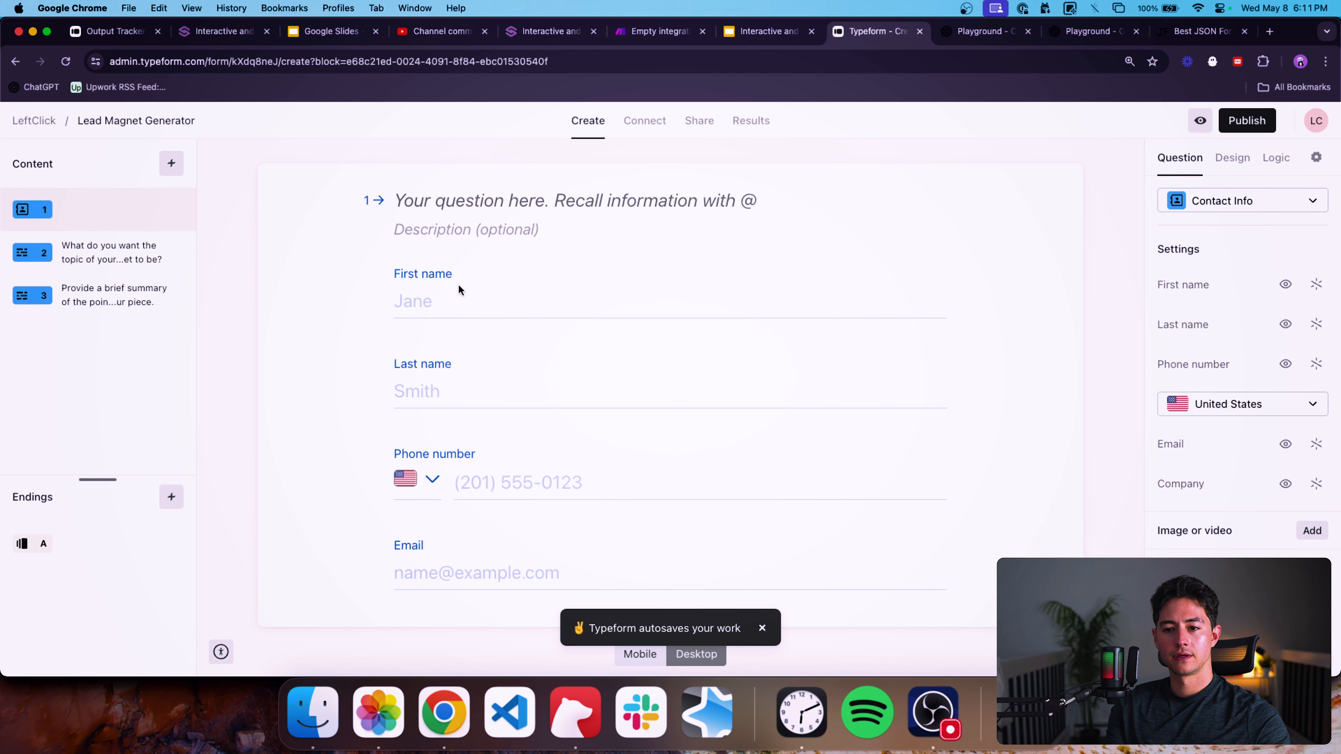
Hide the Last name and Phone number fields of the contact question.
{"action": "left_click", "coordinate": [1318, 326]}
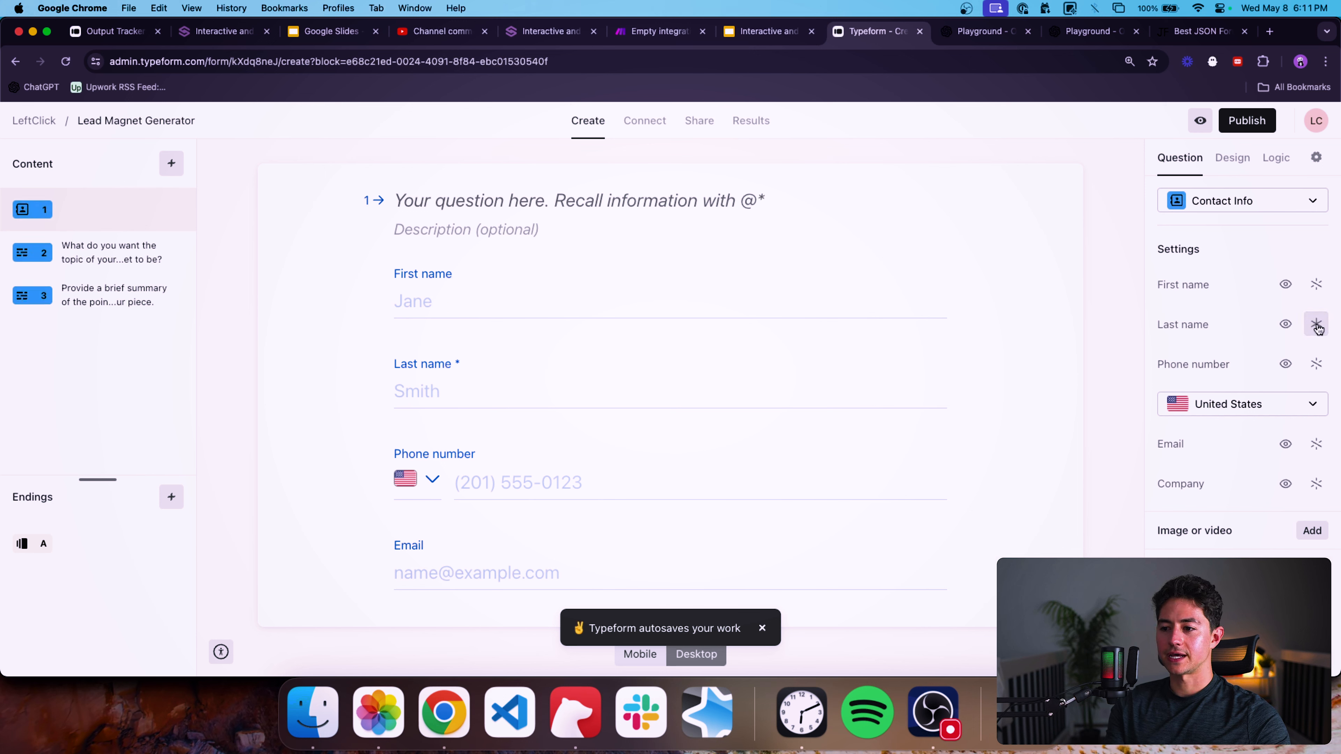
{"action": "left_click", "coordinate": [1287, 325]}
{"action": "left_click", "coordinate": [1286, 364]}
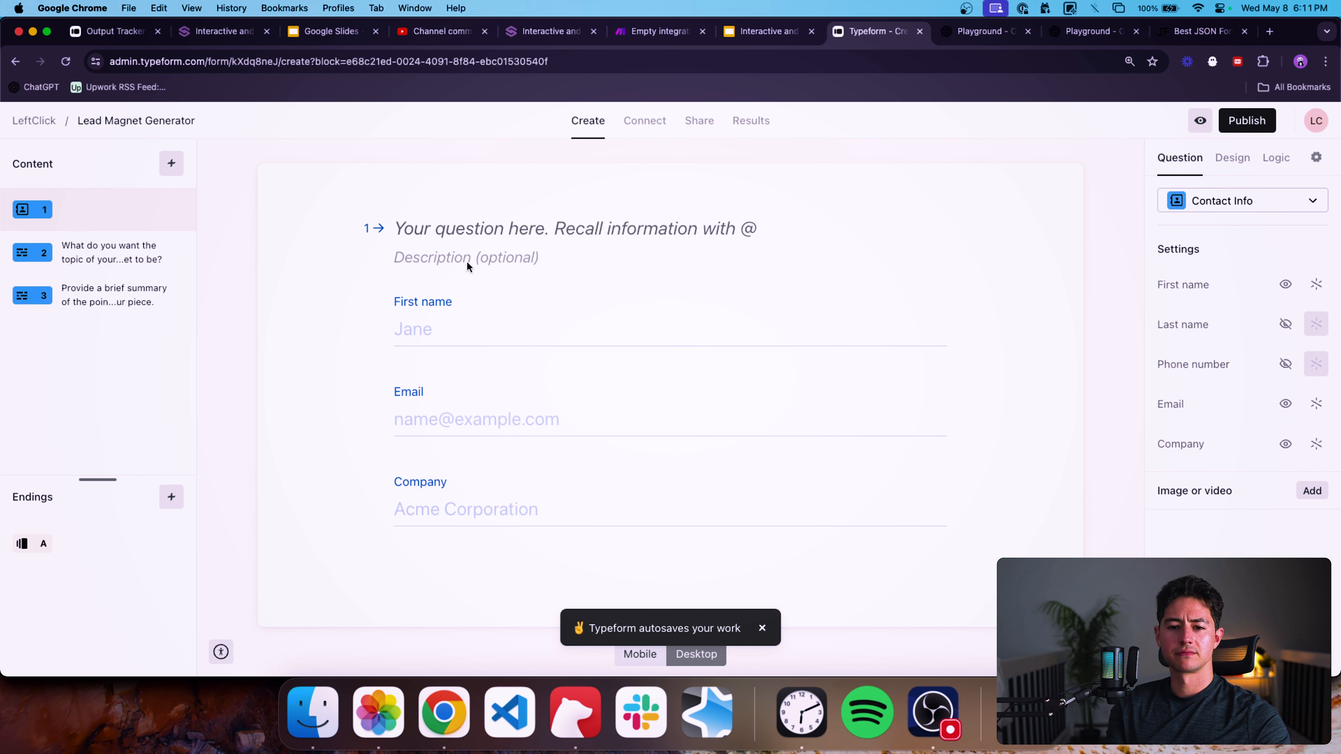
Title the contact question "Who should we send this to?" and move it back to the third position.
{"action": "left_click", "coordinate": [482, 230]}
{"action": "type", "text": "Wh"}
{"action": "key", "text": "BackSpace"}
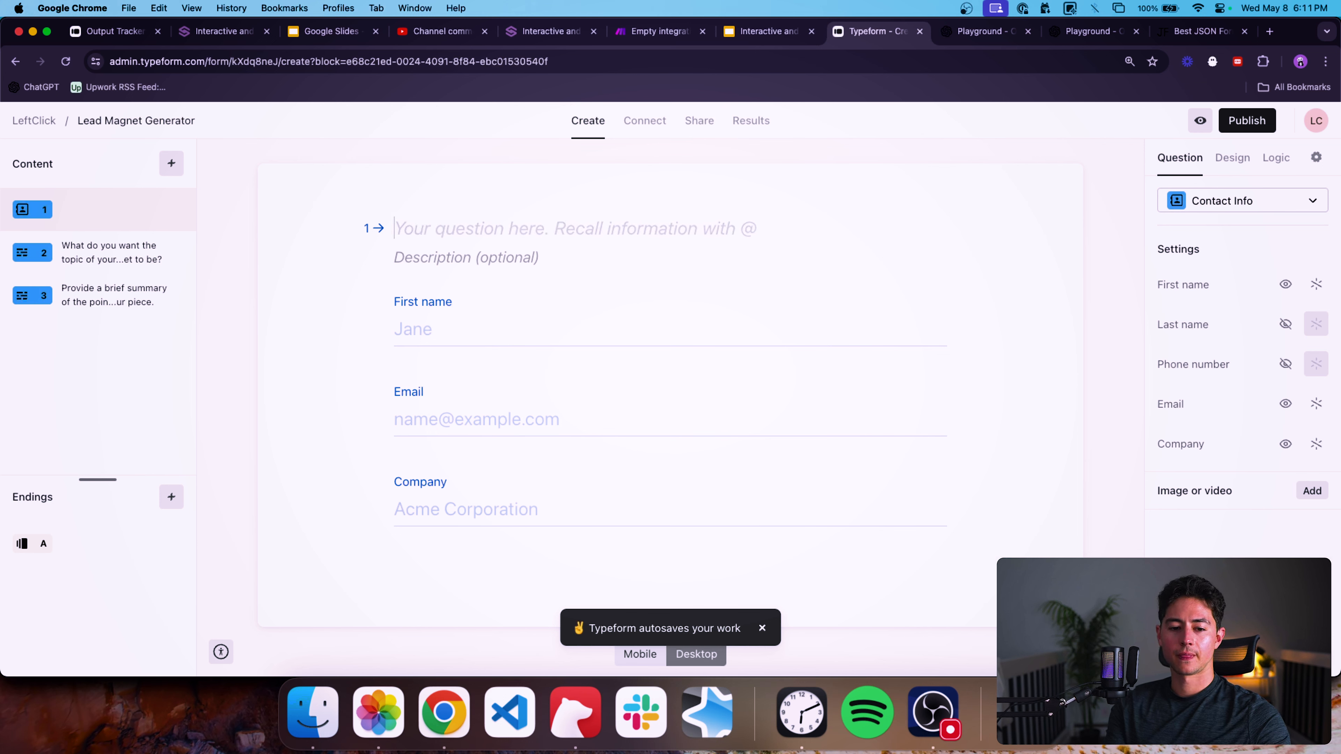
{"action": "type", "text": "Who"}
{"action": "left_click_drag", "start_coordinate": [105, 211], "coordinate": [104, 317]}
{"action": "left_click", "coordinate": [440, 233]}
{"action": "type", "text": "should we s"}
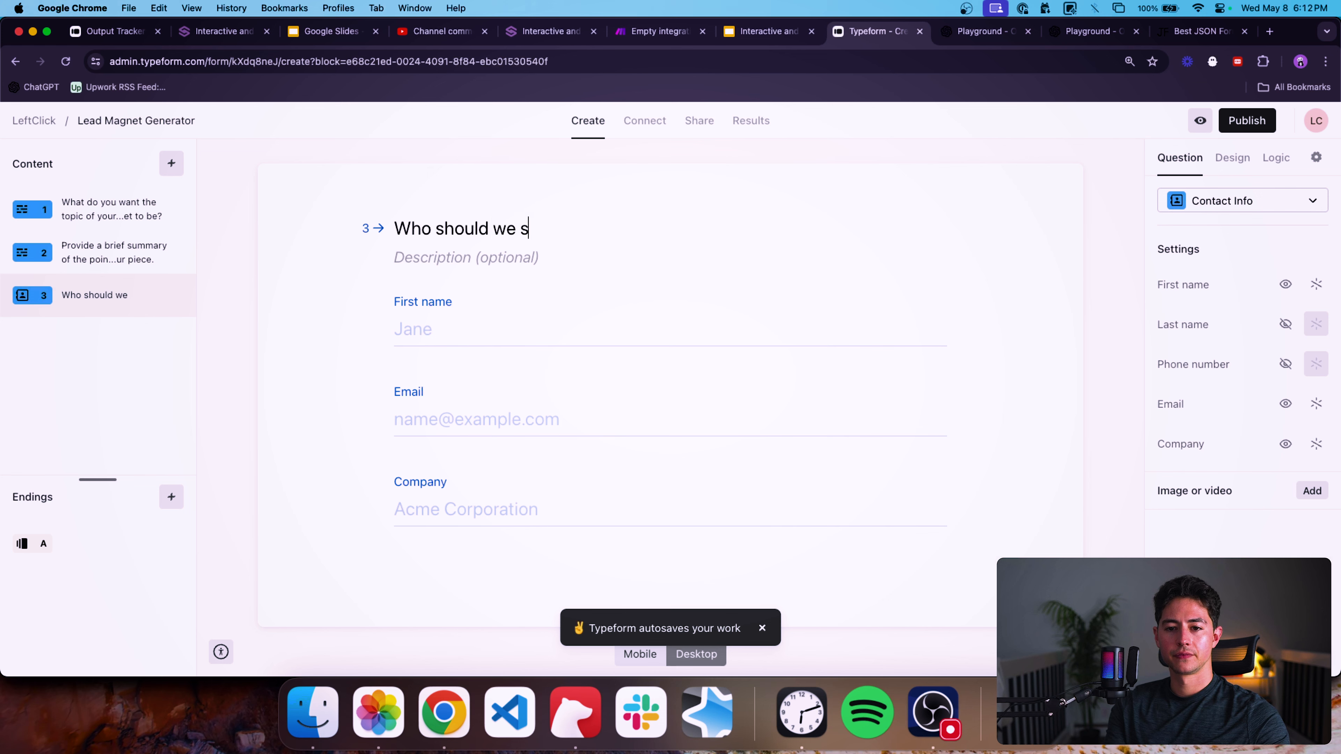
{"action": "type", "text": "end this to?"}
Rephrase the contact question to "What's the best email to send your finished lead magnet to?".
{"action": "double_click", "coordinate": [413, 229]}
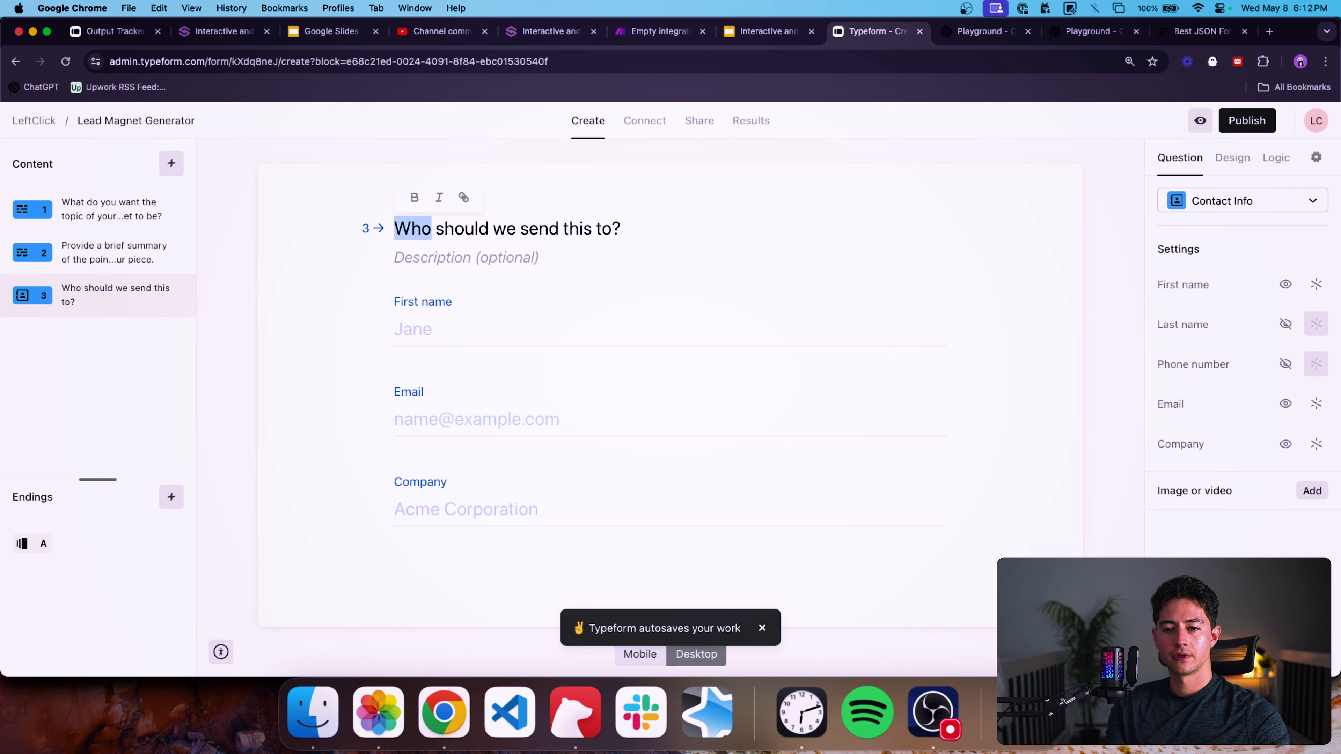
{"action": "type", "text": "What's the best e"}
{"action": "type", "text": "mail"}
{"action": "key", "text": "alt+shift+Right"}
{"action": "key", "text": "BackSpace"}
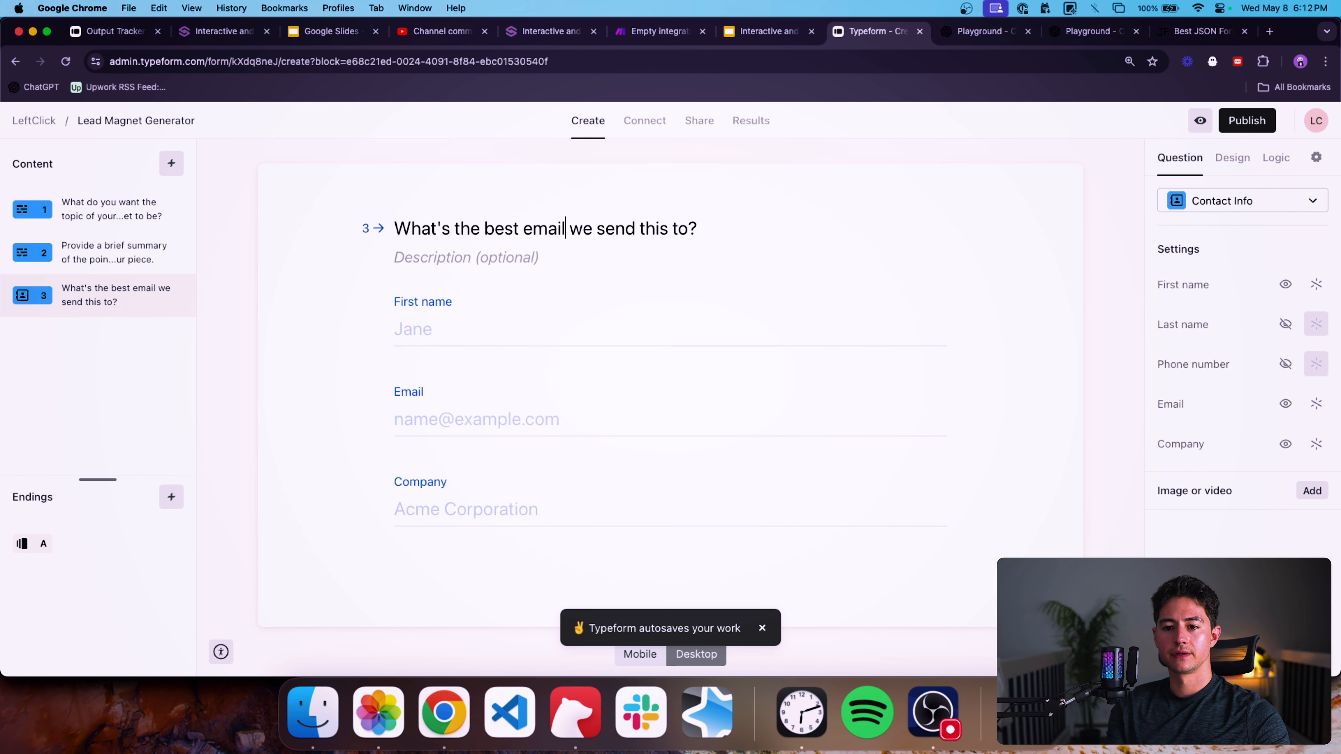
{"action": "type", "text": "to"}
{"action": "key", "text": "alt+shift+Right"}
{"action": "key", "text": "BackSpace"}
{"action": "key", "text": "alt+shift+Right"}
{"action": "type", "text": "your finished lead magnet"}
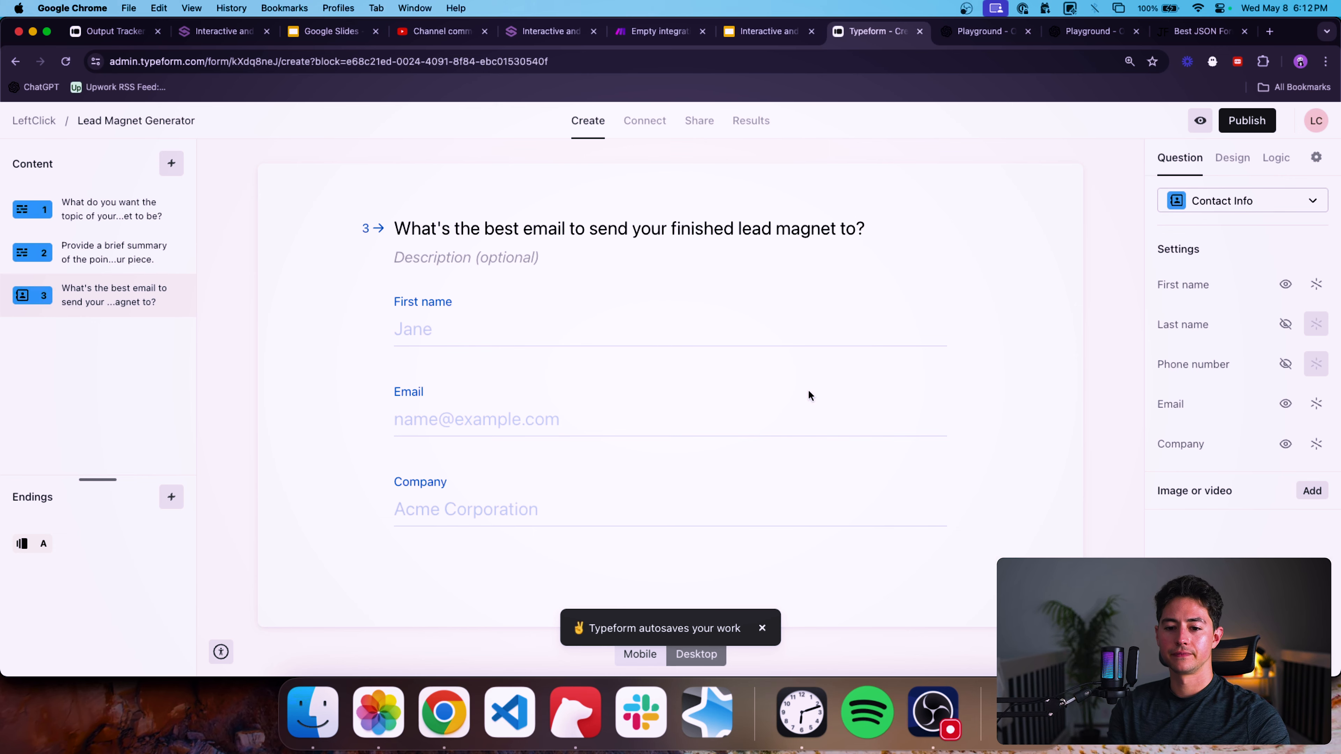
Apply the LeftClick Main Blue theme to the form and publish it.
{"action": "left_click", "coordinate": [1227, 158]}
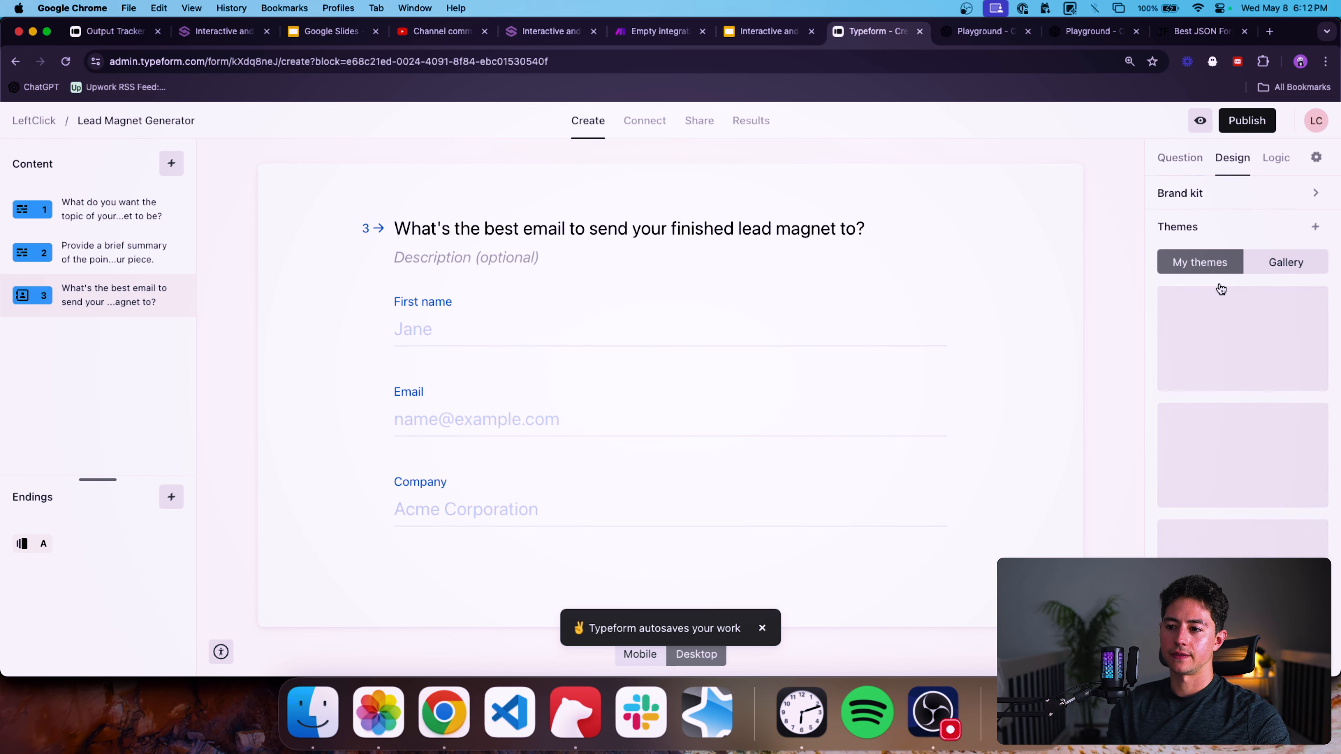
{"action": "left_click", "coordinate": [1241, 376]}
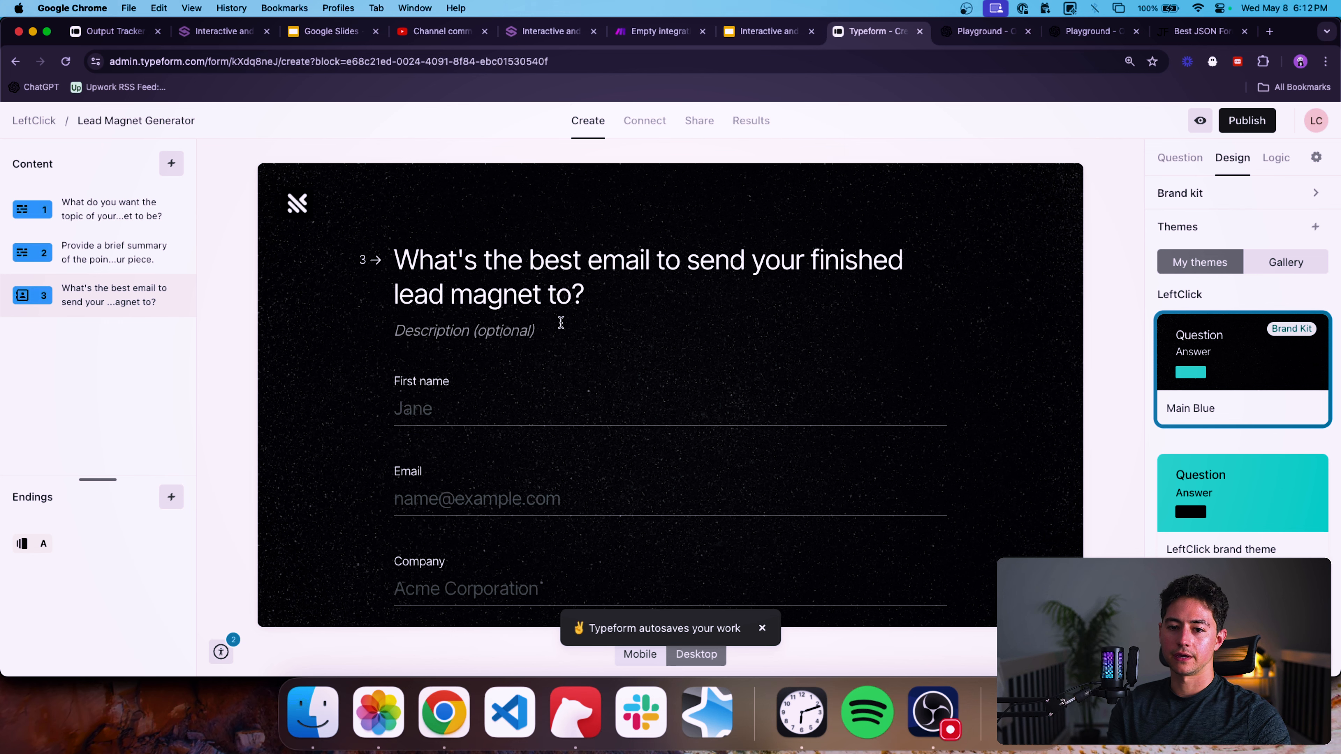
{"action": "left_click", "coordinate": [148, 224]}
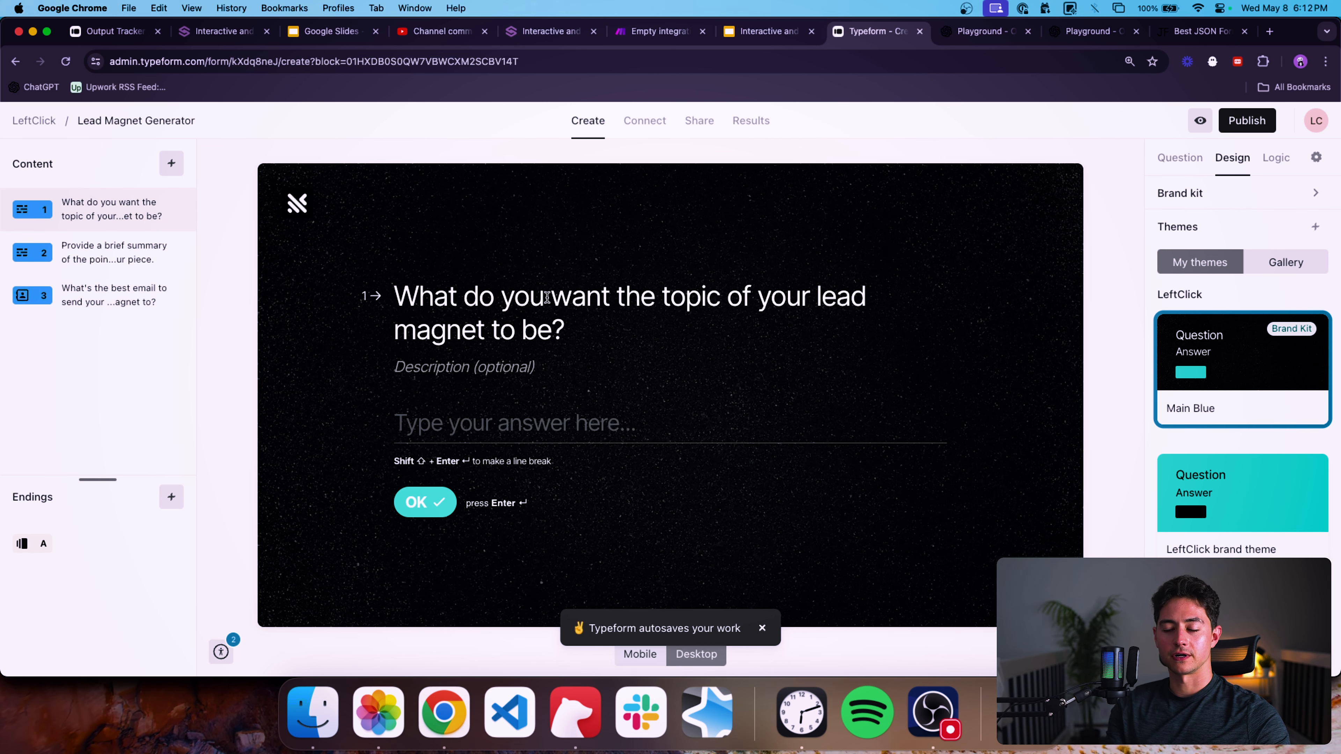
{"action": "left_click", "coordinate": [1239, 122]}
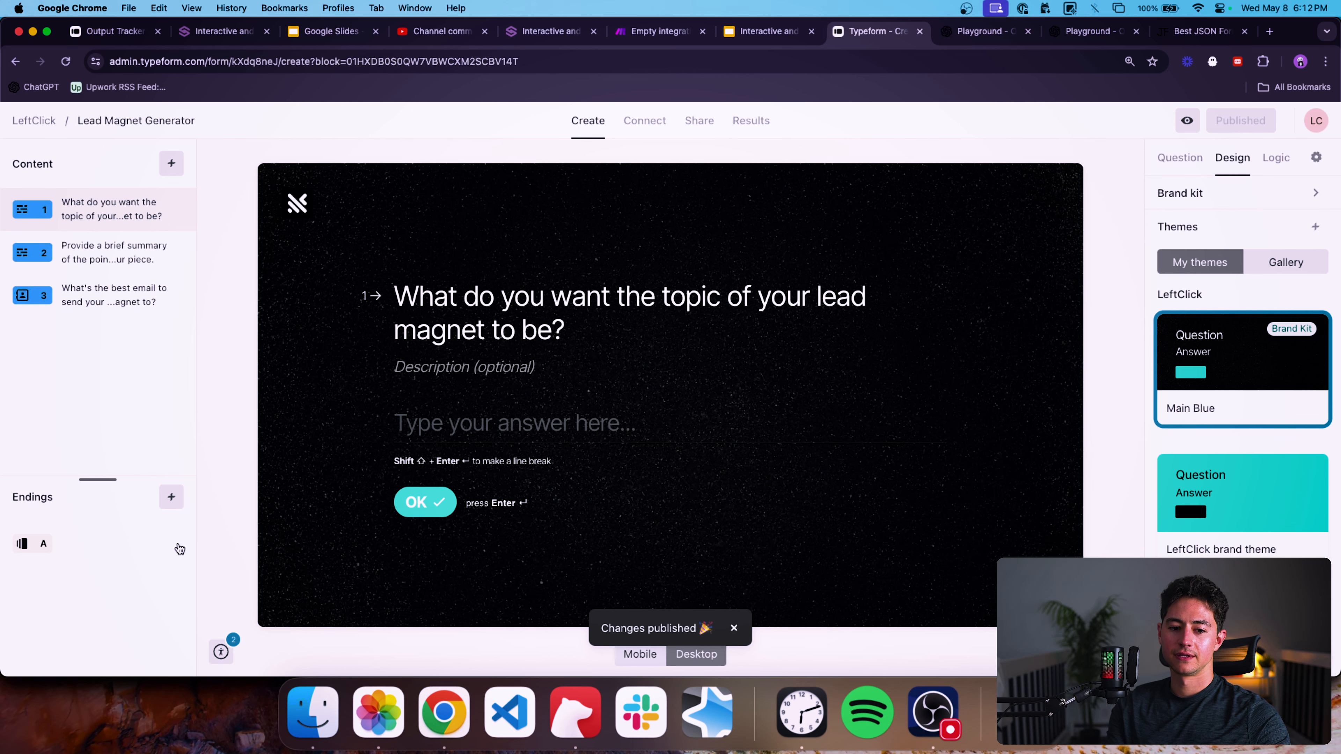
Delete the default ending screen and publish the form again.
{"action": "left_click", "coordinate": [181, 549]}
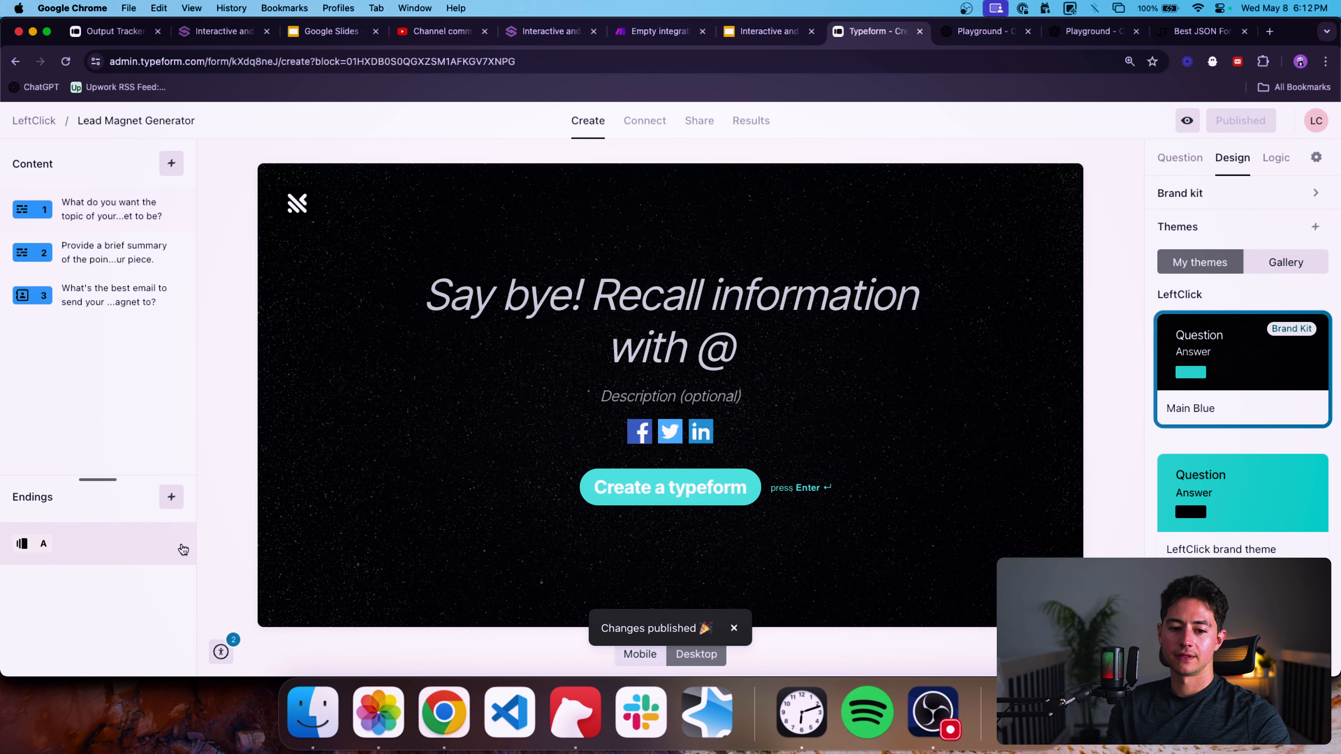
{"action": "left_click", "coordinate": [181, 543]}
{"action": "left_click", "coordinate": [211, 549]}
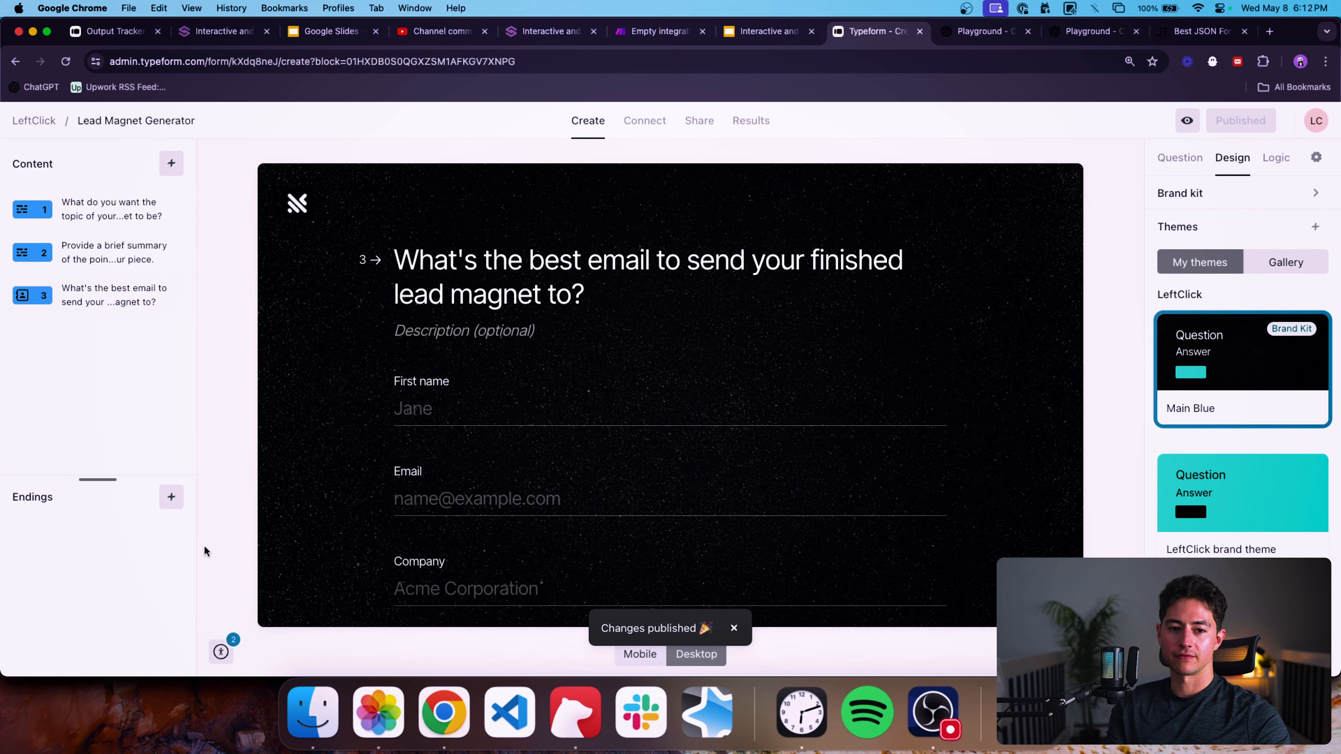
{"action": "left_click", "coordinate": [1249, 121]}
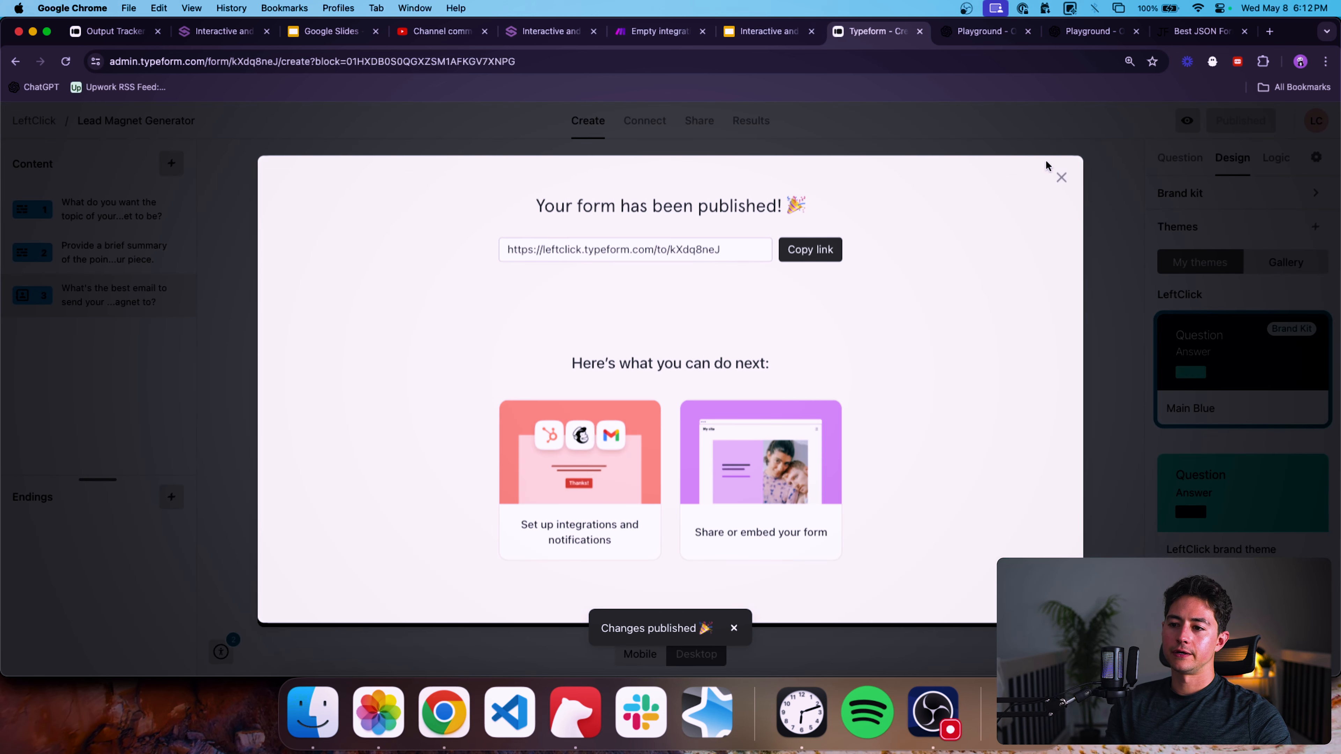
Make the first two questions of the form required.
{"action": "left_click", "coordinate": [1061, 177]}
{"action": "left_click", "coordinate": [143, 206]}
{"action": "left_click", "coordinate": [1183, 157]}
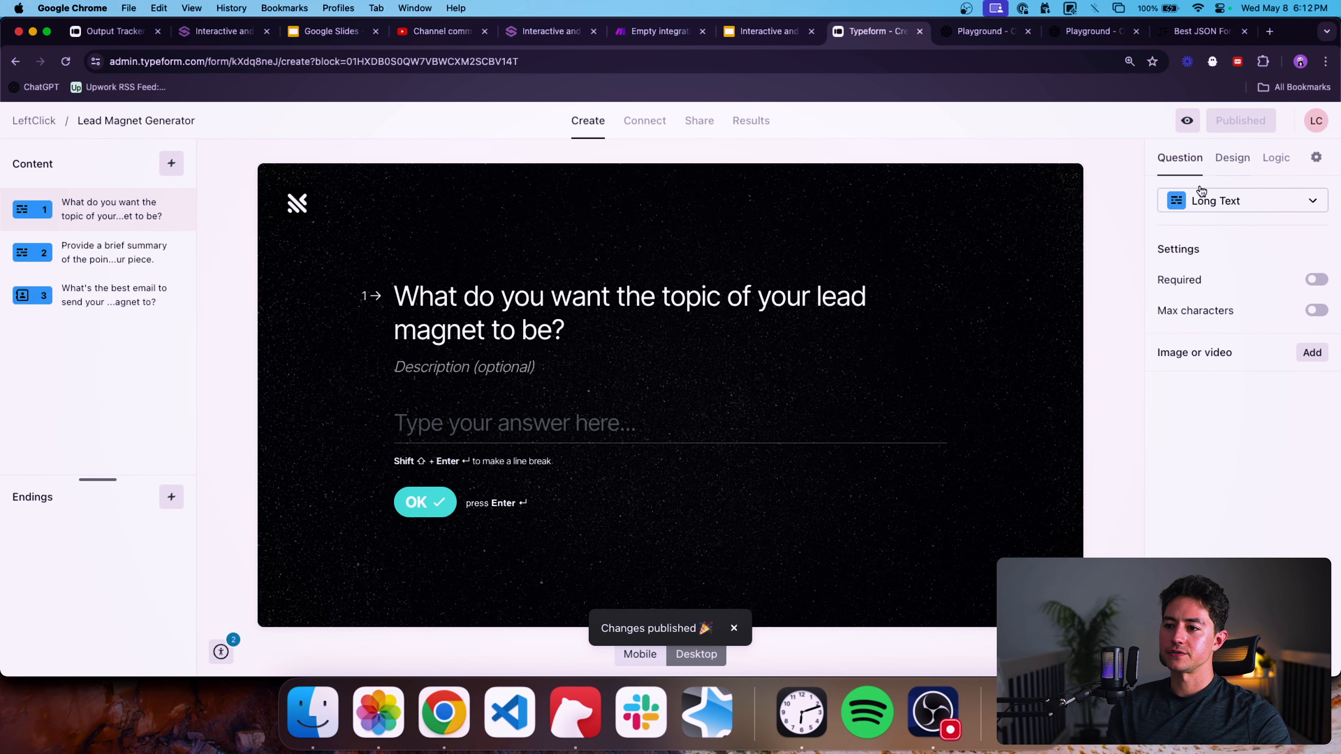
{"action": "left_click", "coordinate": [1316, 279]}
{"action": "left_click", "coordinate": [161, 264]}
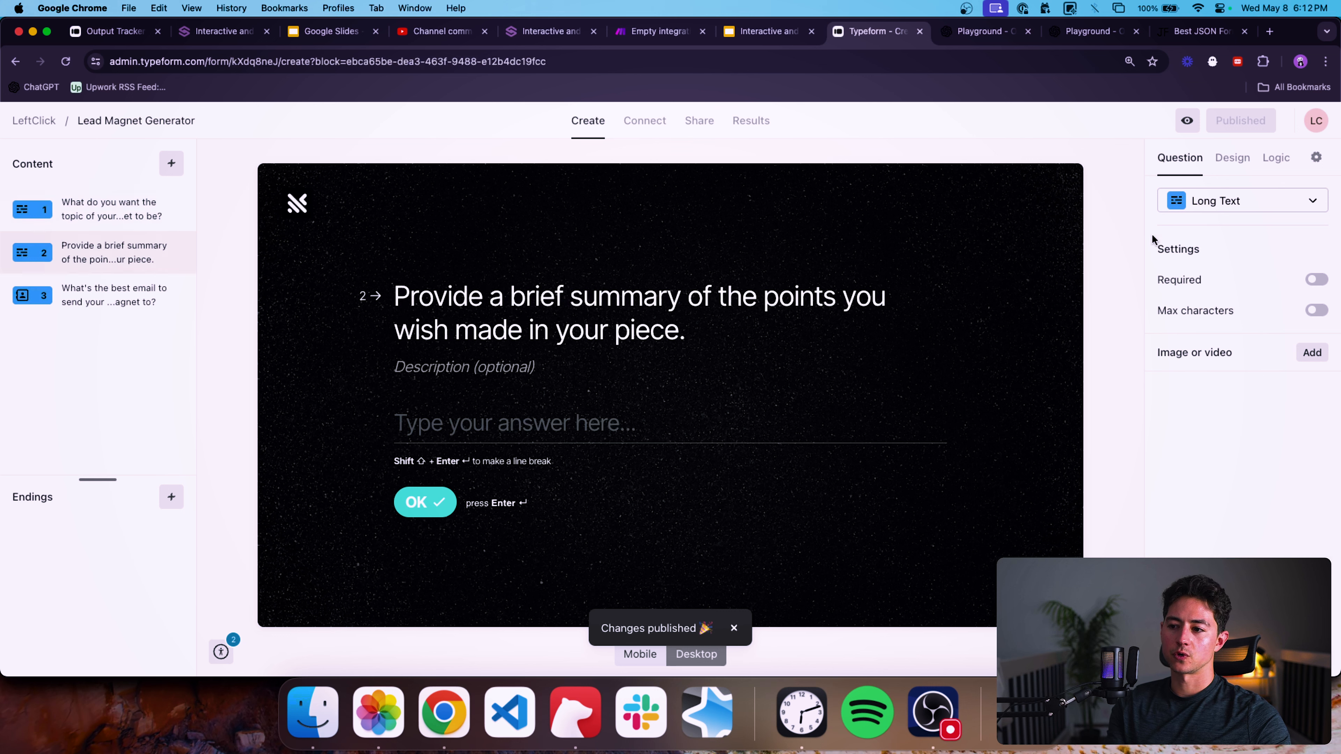
{"action": "left_click", "coordinate": [1316, 280]}
Make the first name, email and company fields of the contact question required.
{"action": "left_click", "coordinate": [122, 306]}
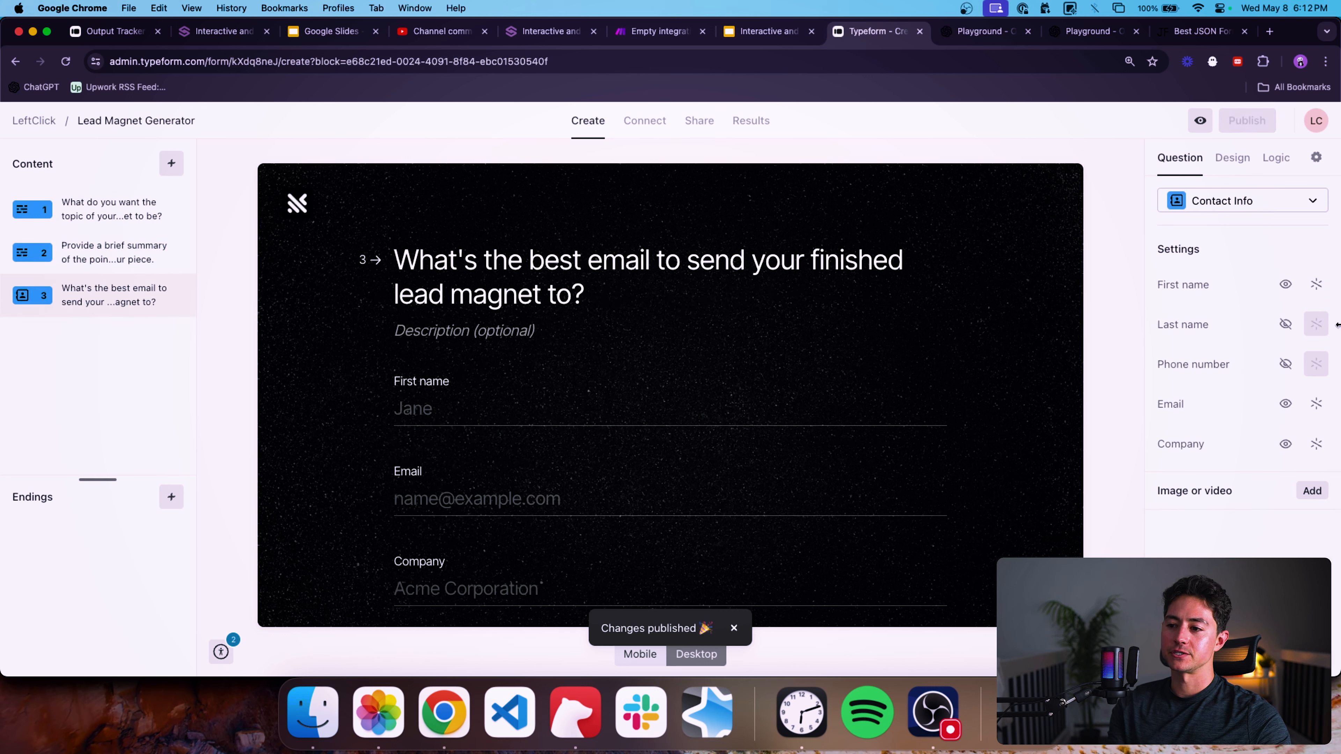
{"action": "left_click", "coordinate": [1316, 284]}
{"action": "left_click", "coordinate": [1316, 404]}
{"action": "left_click", "coordinate": [1316, 444]}
{"action": "scroll", "coordinate": [878, 464], "scroll_direction": "down", "scroll_amount": 1}
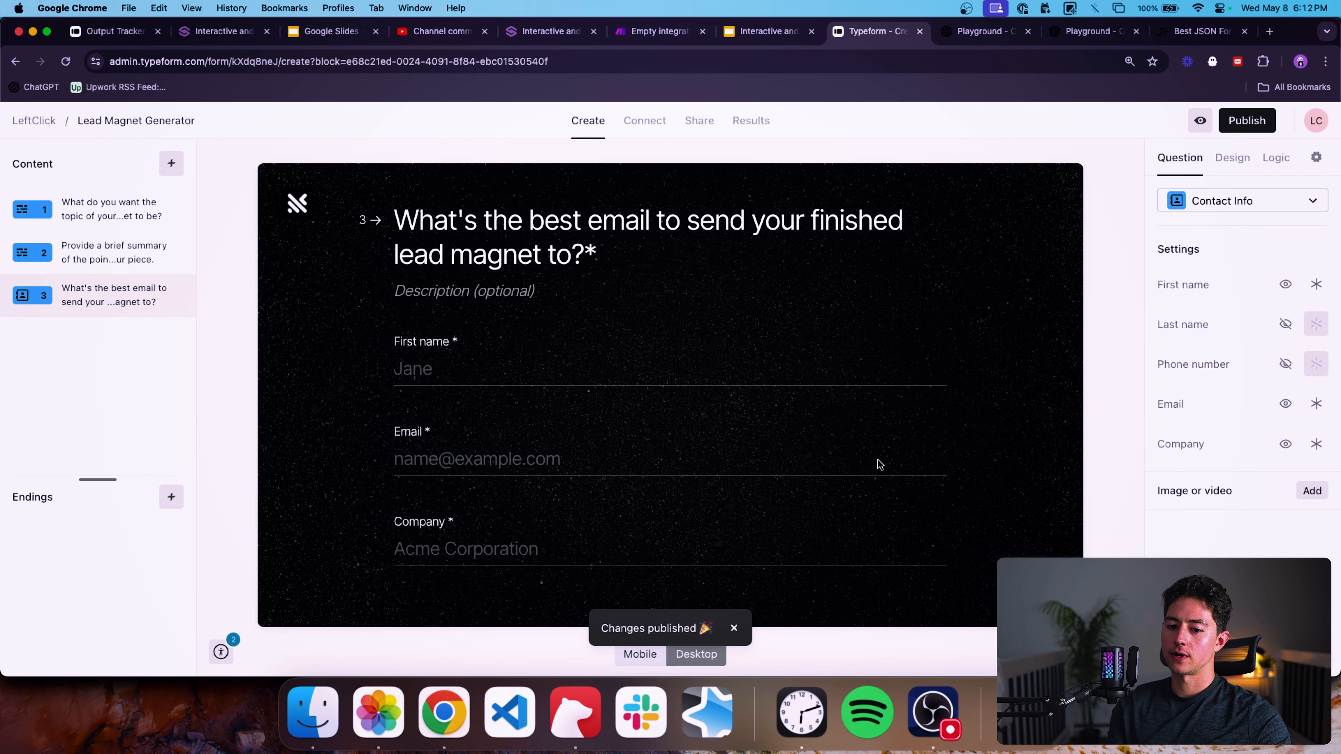
Publish the form and copy its share link.
{"action": "left_click", "coordinate": [1244, 124]}
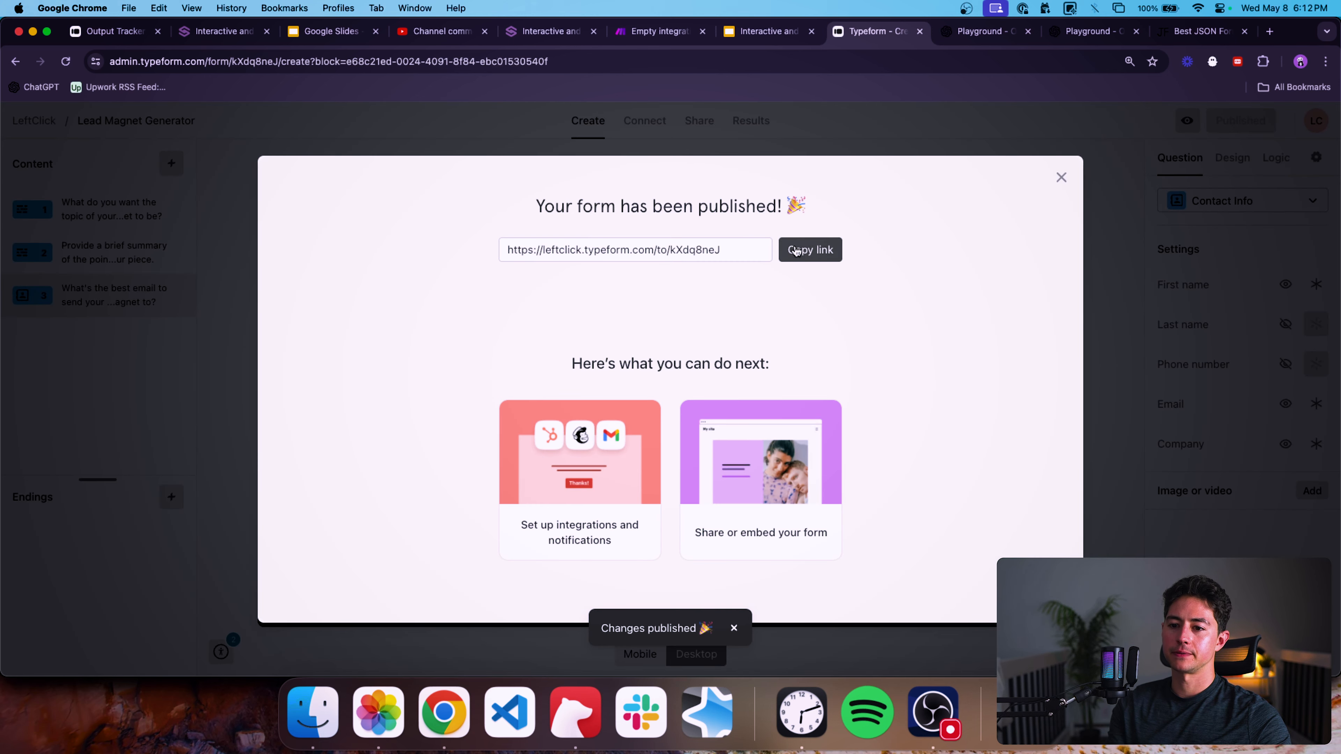
{"action": "left_click", "coordinate": [809, 250]}
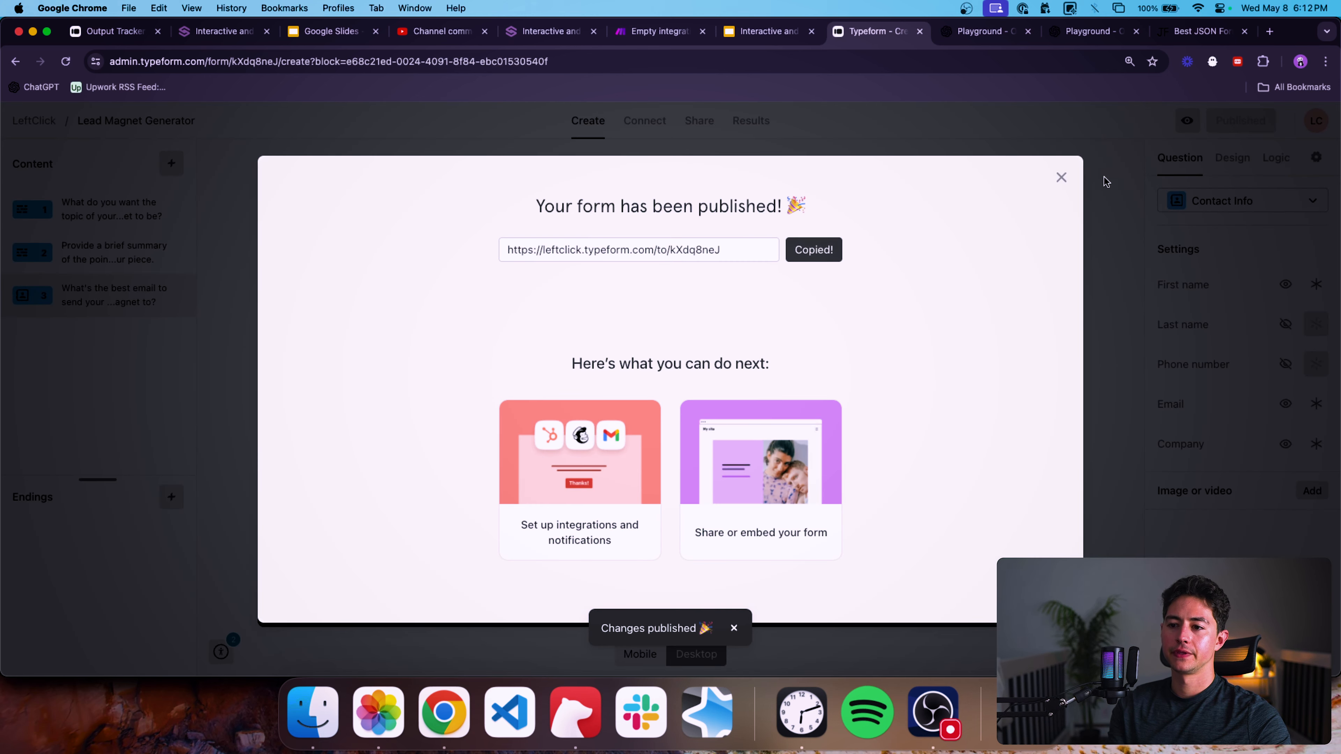
{"action": "left_click", "coordinate": [1060, 182]}
Open the form's share link in a new browser tab.
{"action": "key", "text": "super+t"}
{"action": "key", "text": "super+v"}
{"action": "key", "text": "Return"}
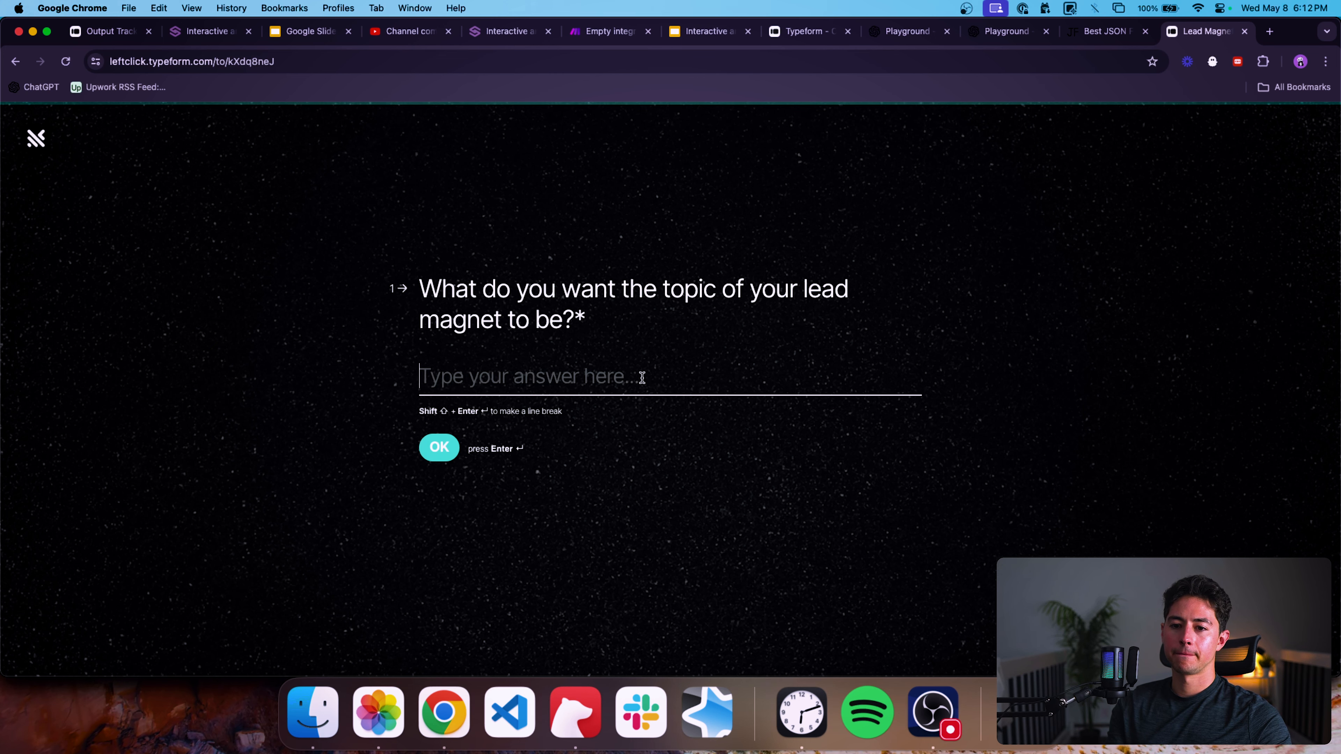
In the Make scenario, create a Typeform webhook named "Lead Magnet Generator Example Build" for the form and attach it to the trigger.
{"action": "left_click", "coordinate": [607, 33]}
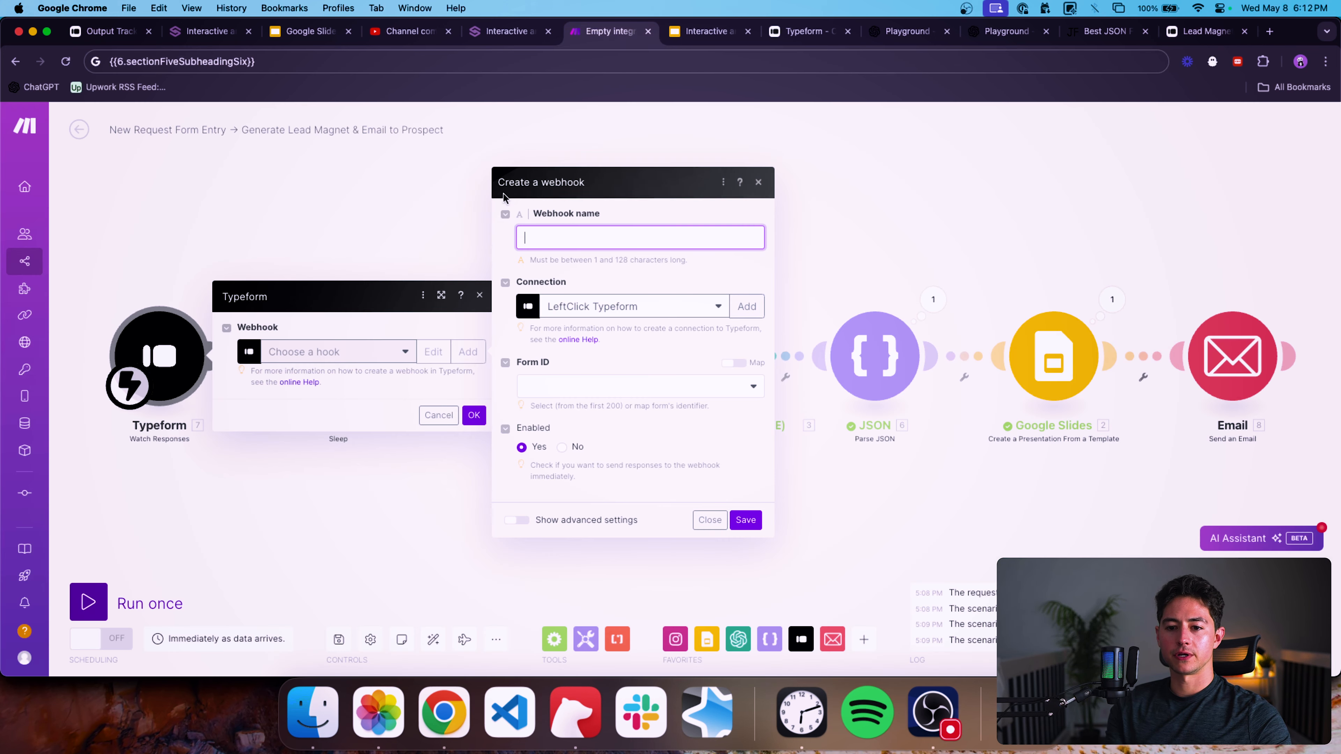
{"action": "left_click", "coordinate": [618, 226]}
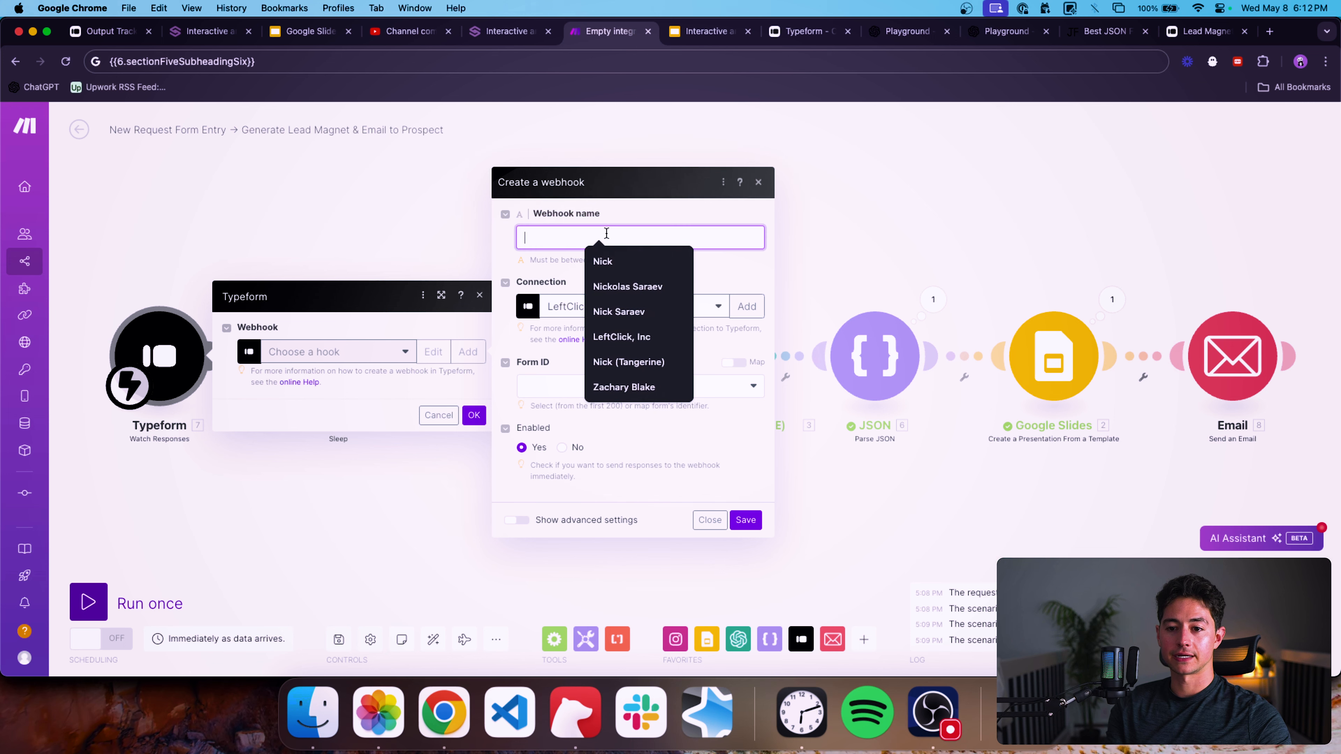
{"action": "type", "text": "Lead Magnet Generator Example Build"}
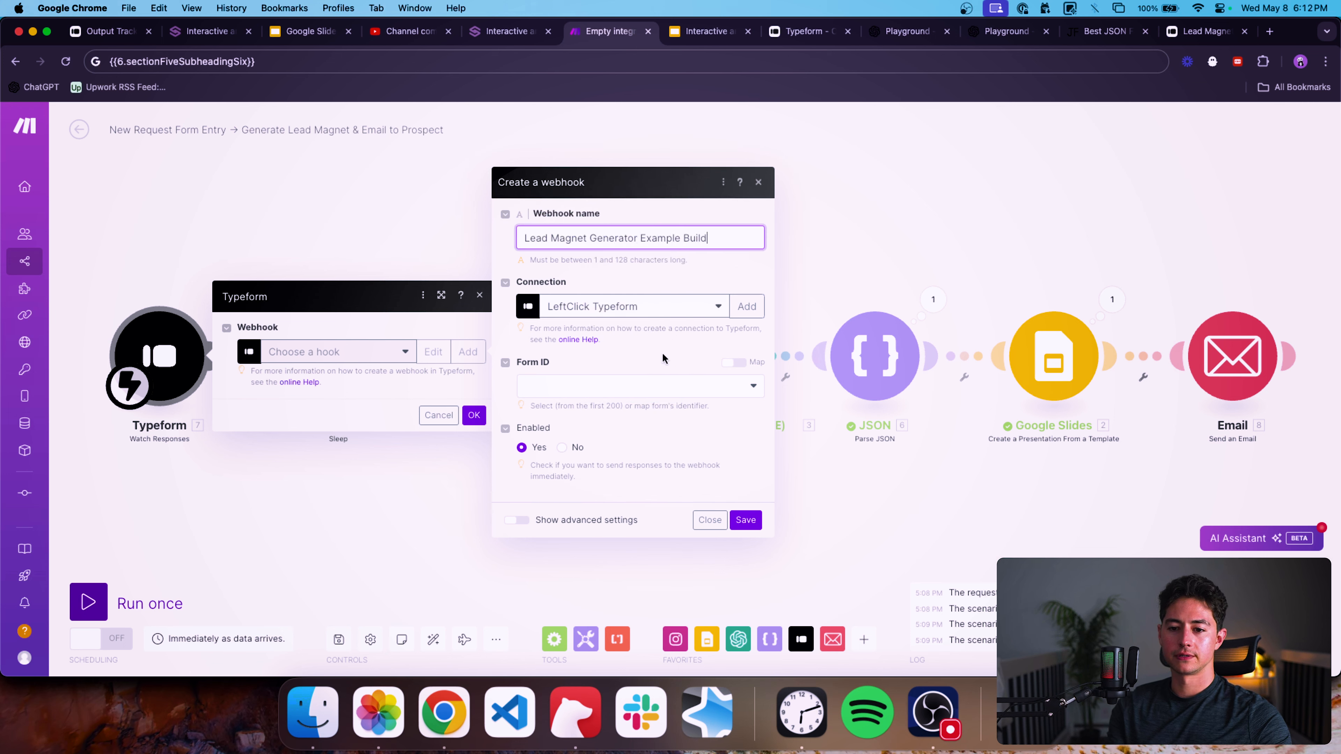
{"action": "left_click", "coordinate": [659, 385]}
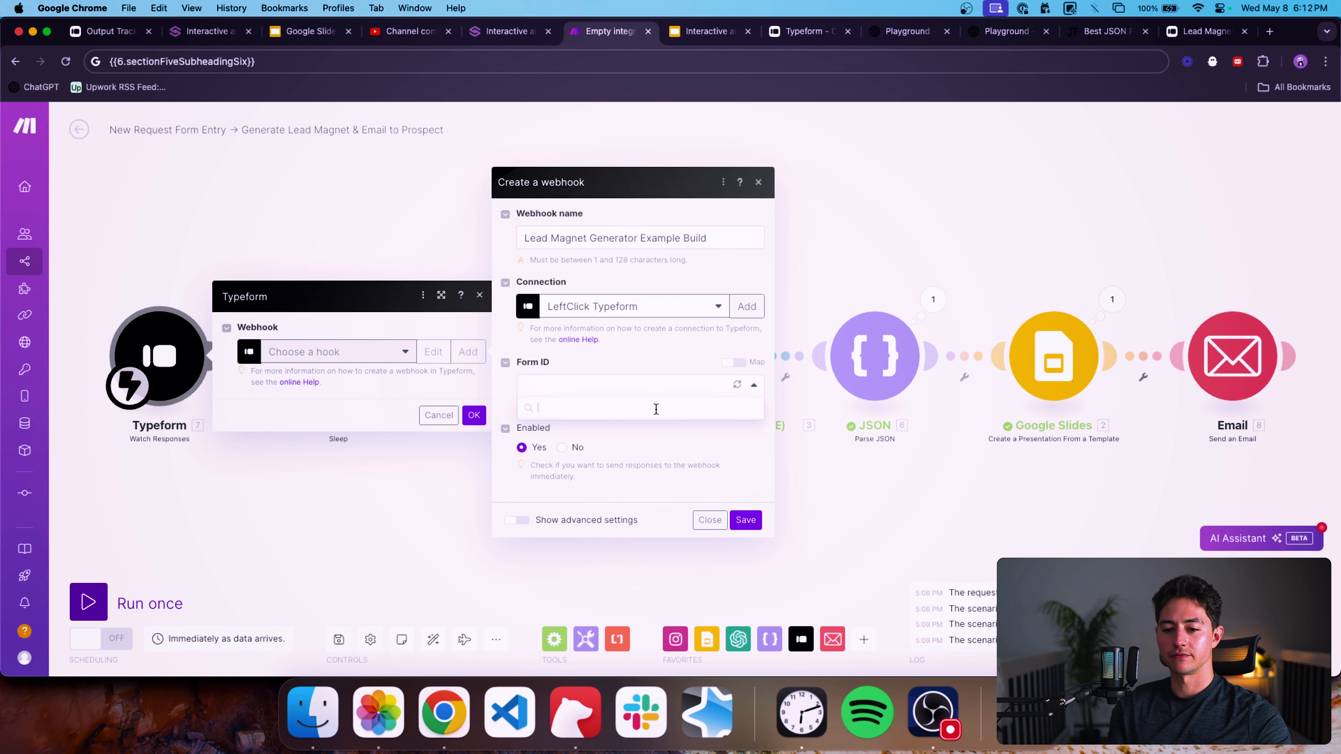
{"action": "left_click", "coordinate": [644, 432]}
{"action": "left_click", "coordinate": [745, 520]}
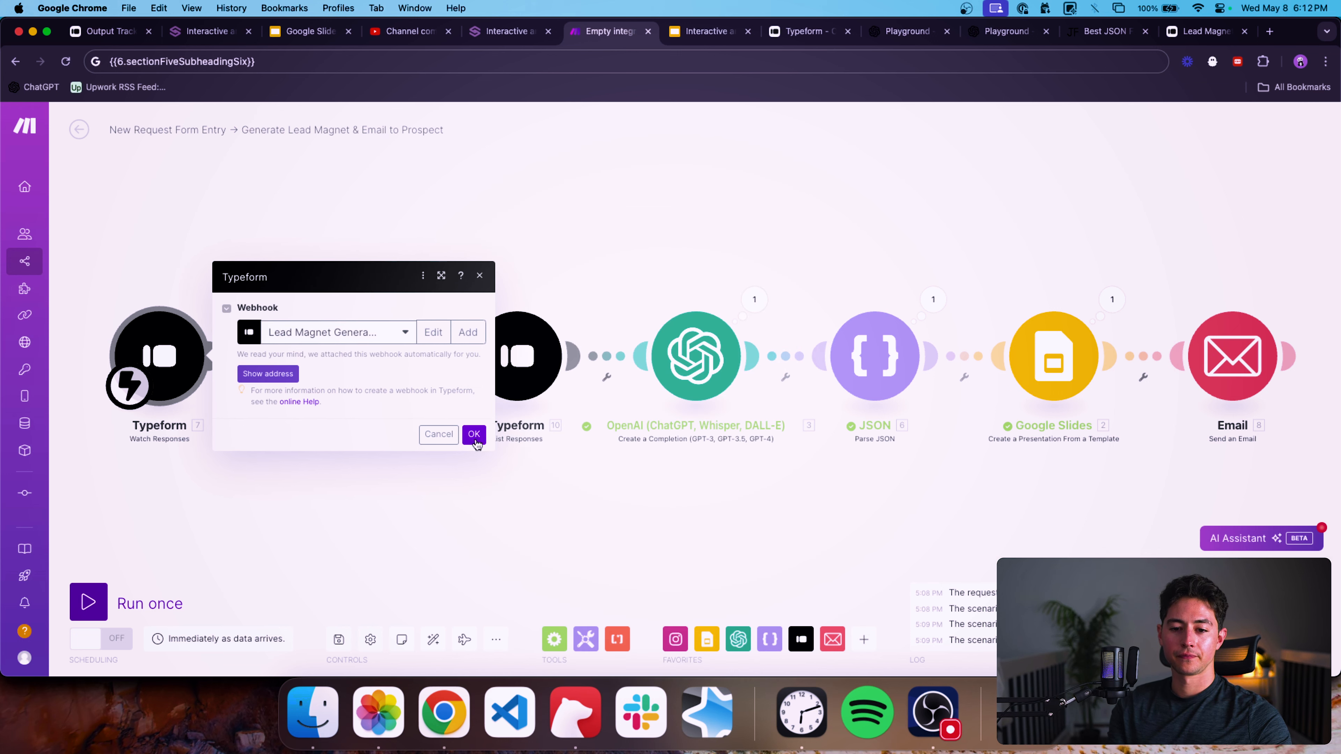
{"action": "left_click", "coordinate": [474, 434]}
Set the List Responses module to the LeftClick Typeform connection and the Lead Magnet Generator form.
{"action": "left_click", "coordinate": [636, 356]}
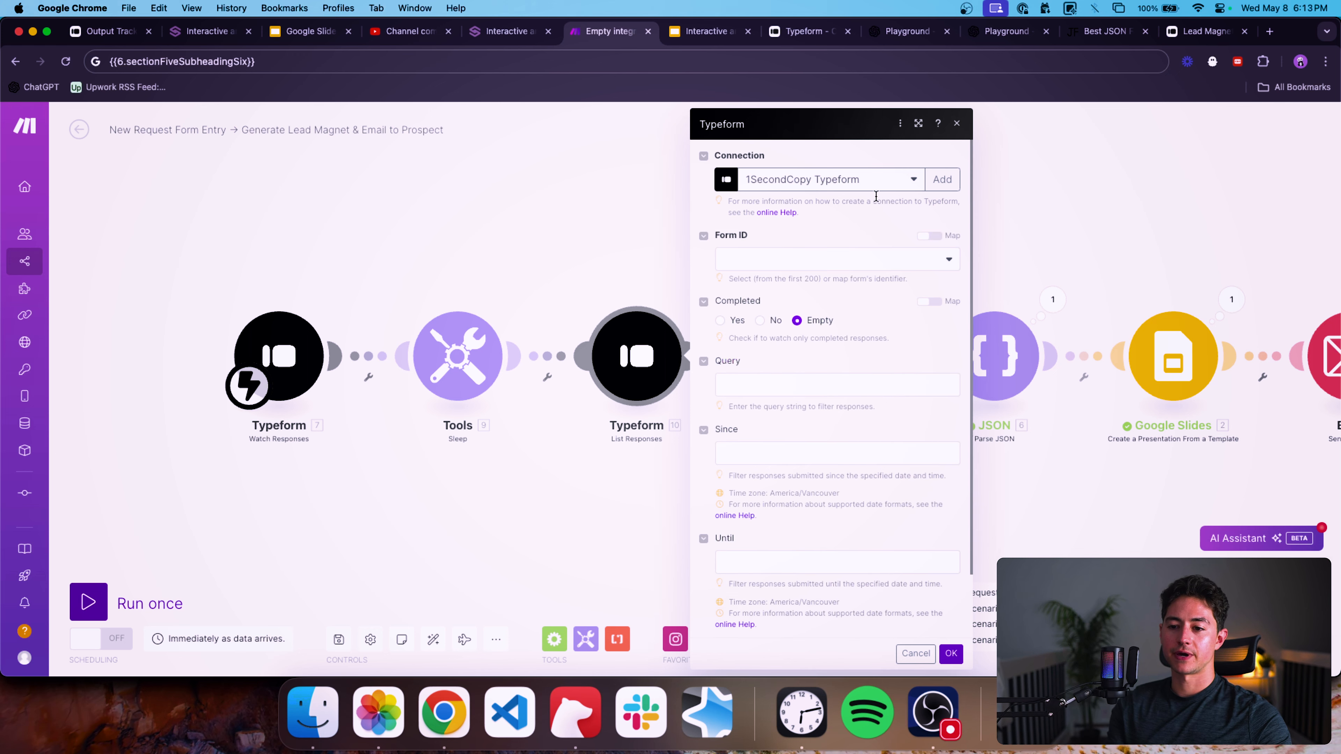
{"action": "left_click", "coordinate": [880, 173]}
{"action": "left_click", "coordinate": [838, 223]}
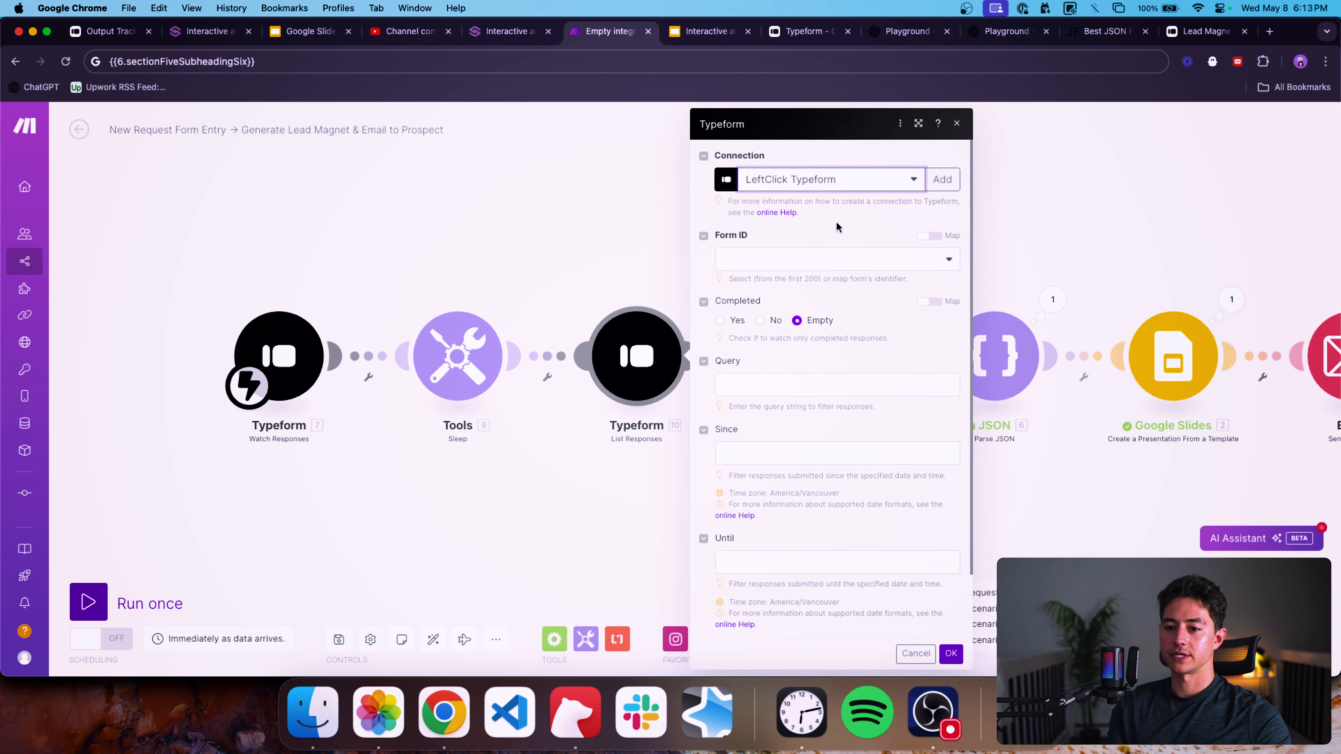
{"action": "left_click", "coordinate": [808, 257]}
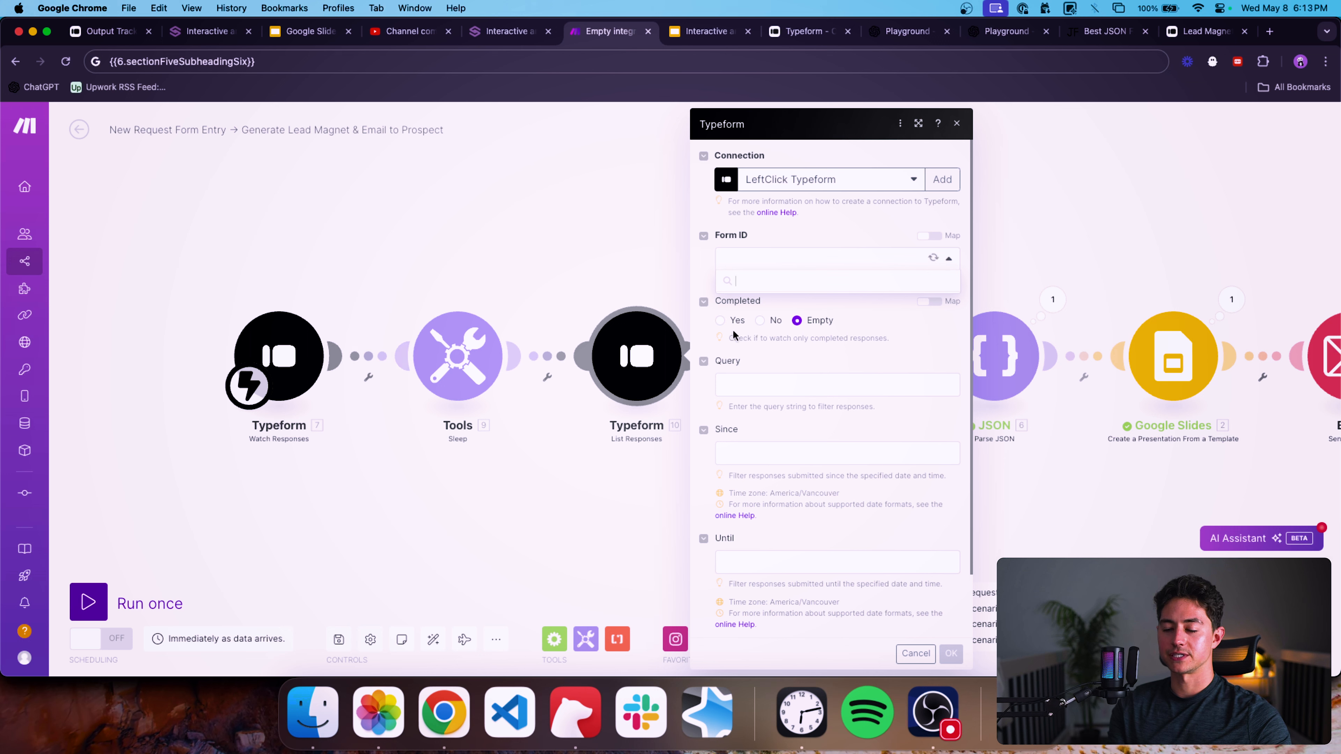
{"action": "left_click", "coordinate": [761, 311]}
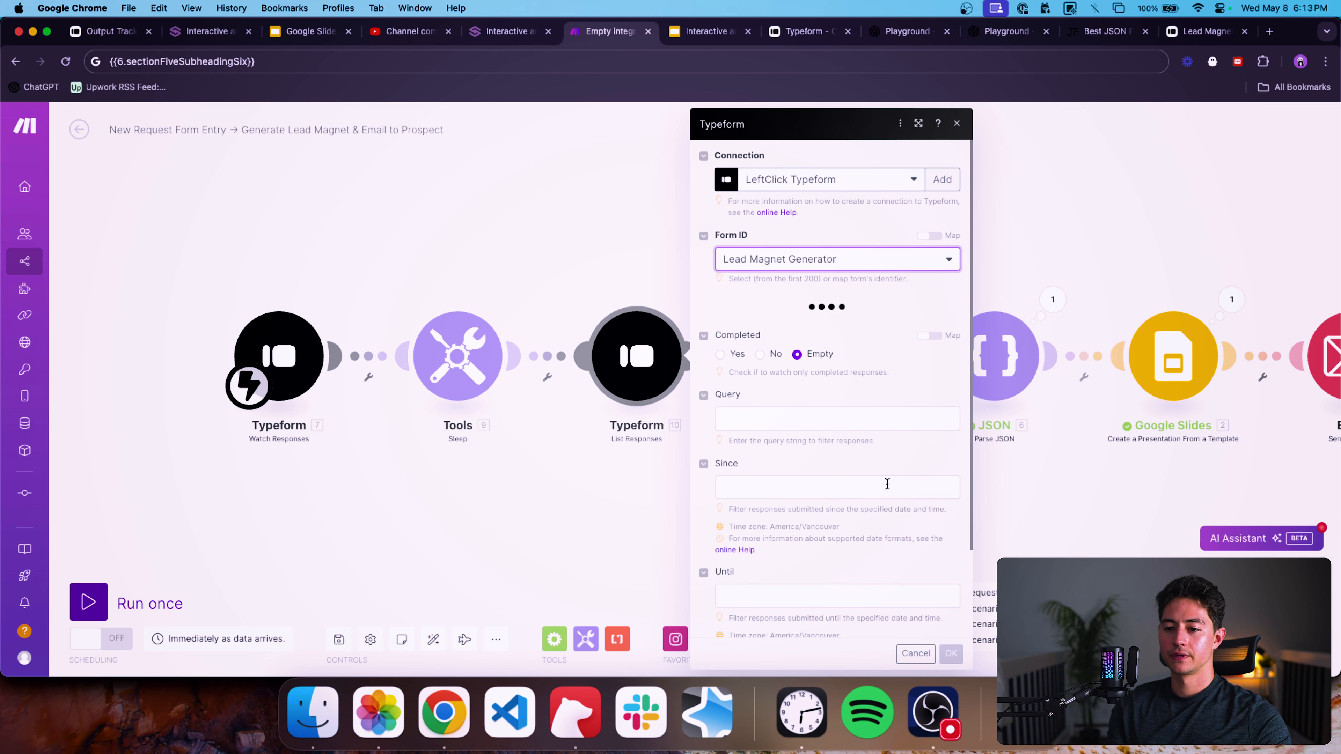
{"action": "scroll", "coordinate": [919, 507], "scroll_direction": "down", "scroll_amount": 5}
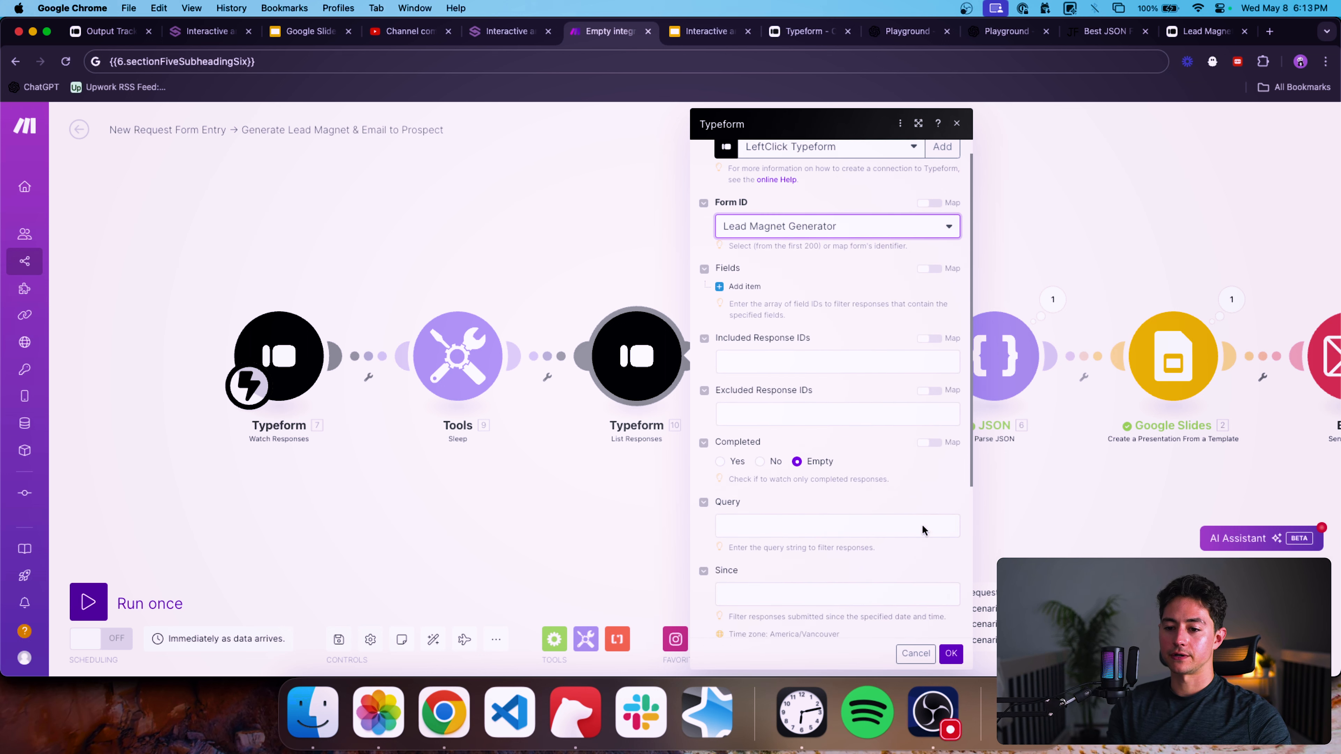
{"action": "left_click", "coordinate": [904, 597]}
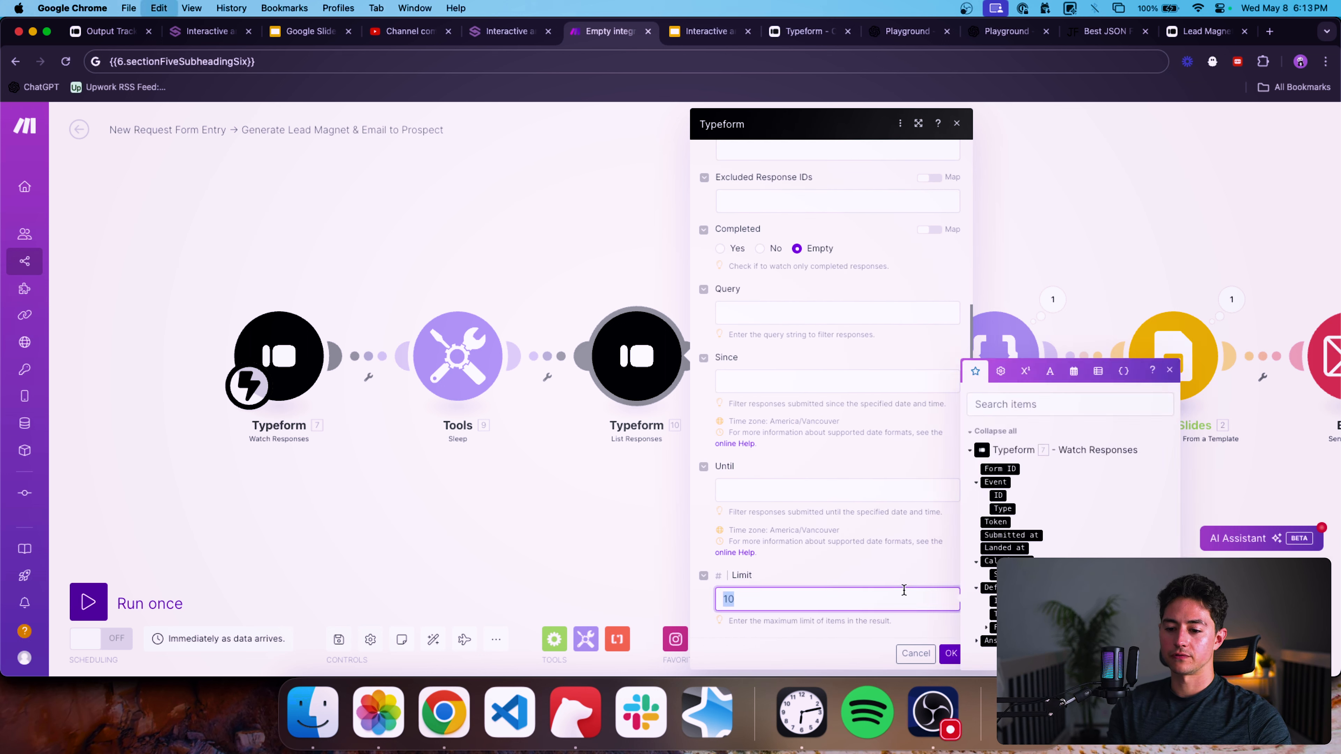
{"action": "left_click", "coordinate": [951, 654]}
In the OpenAI module's Message 7, replace the sample topic value with the mapped topic answer from List Responses.
{"action": "left_click", "coordinate": [720, 403]}
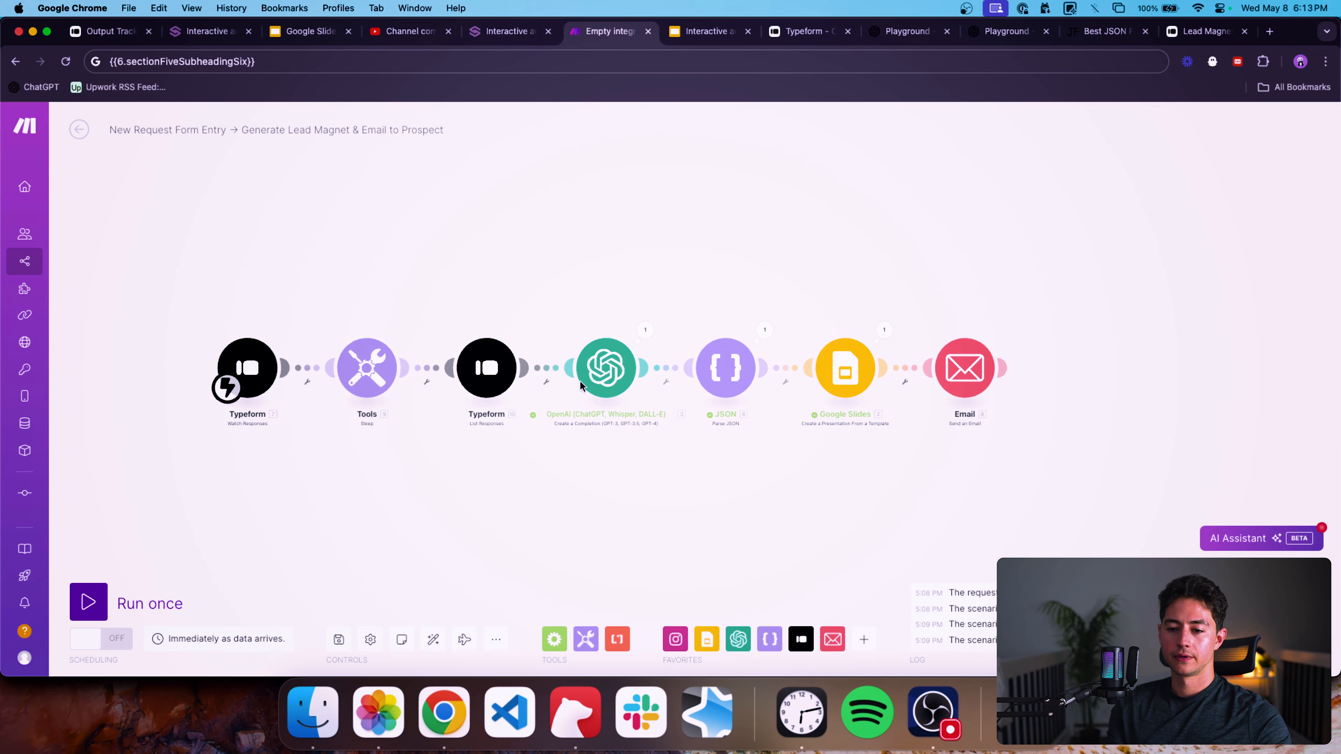
{"action": "scroll", "coordinate": [683, 412], "scroll_direction": "down", "scroll_amount": 15}
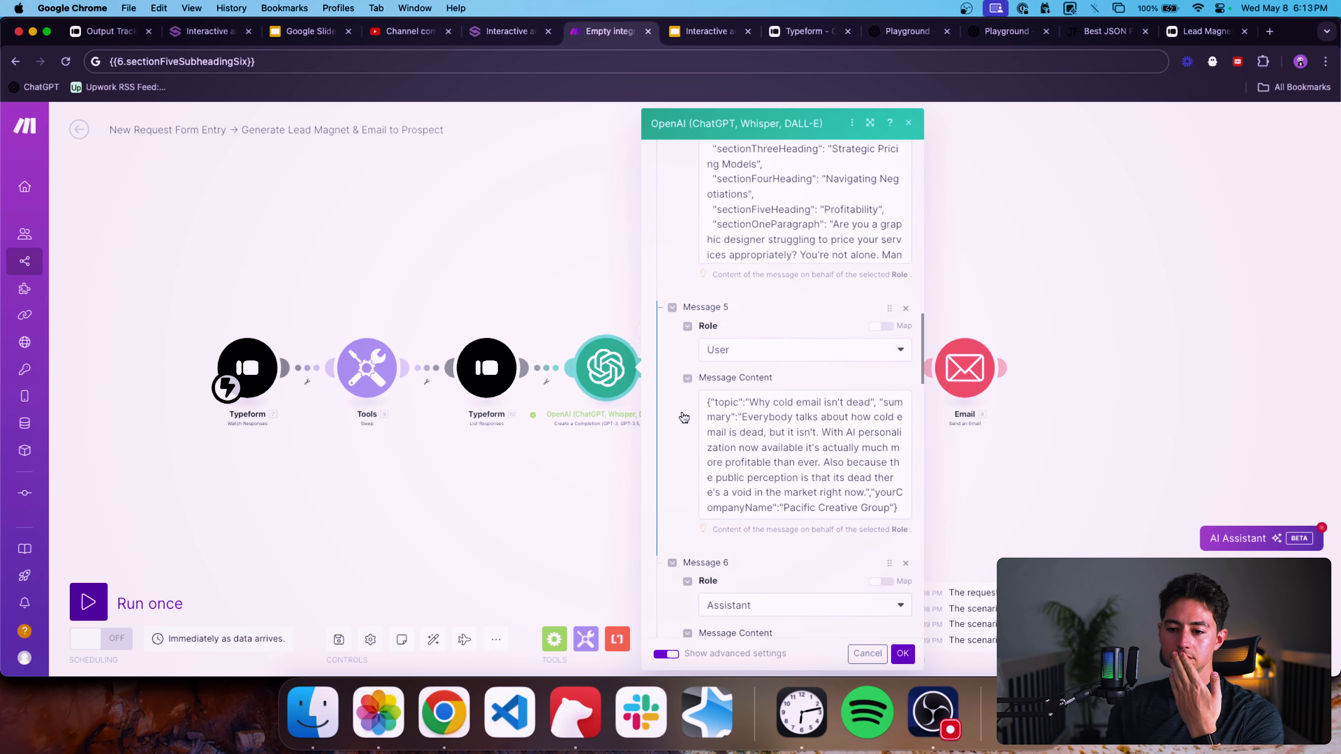
{"action": "scroll", "coordinate": [682, 412], "scroll_direction": "up", "scroll_amount": 6}
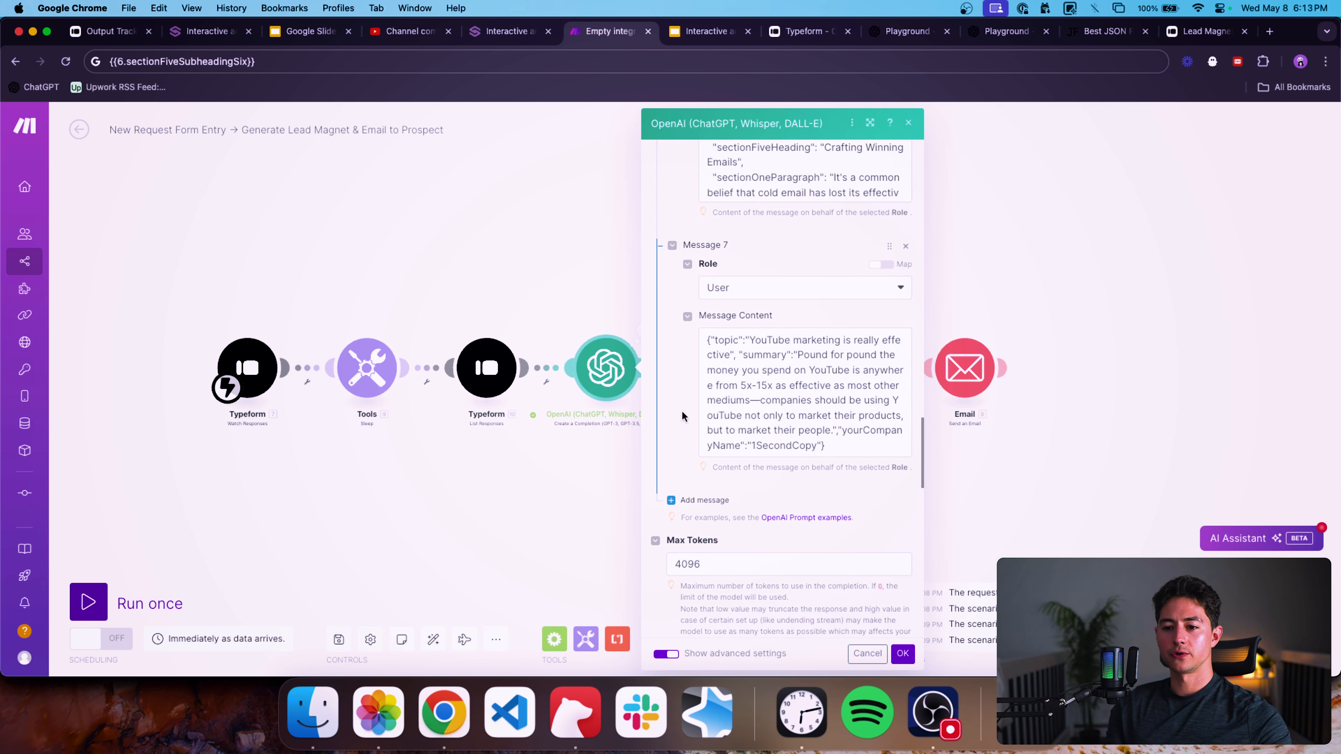
{"action": "left_click", "coordinate": [767, 347]}
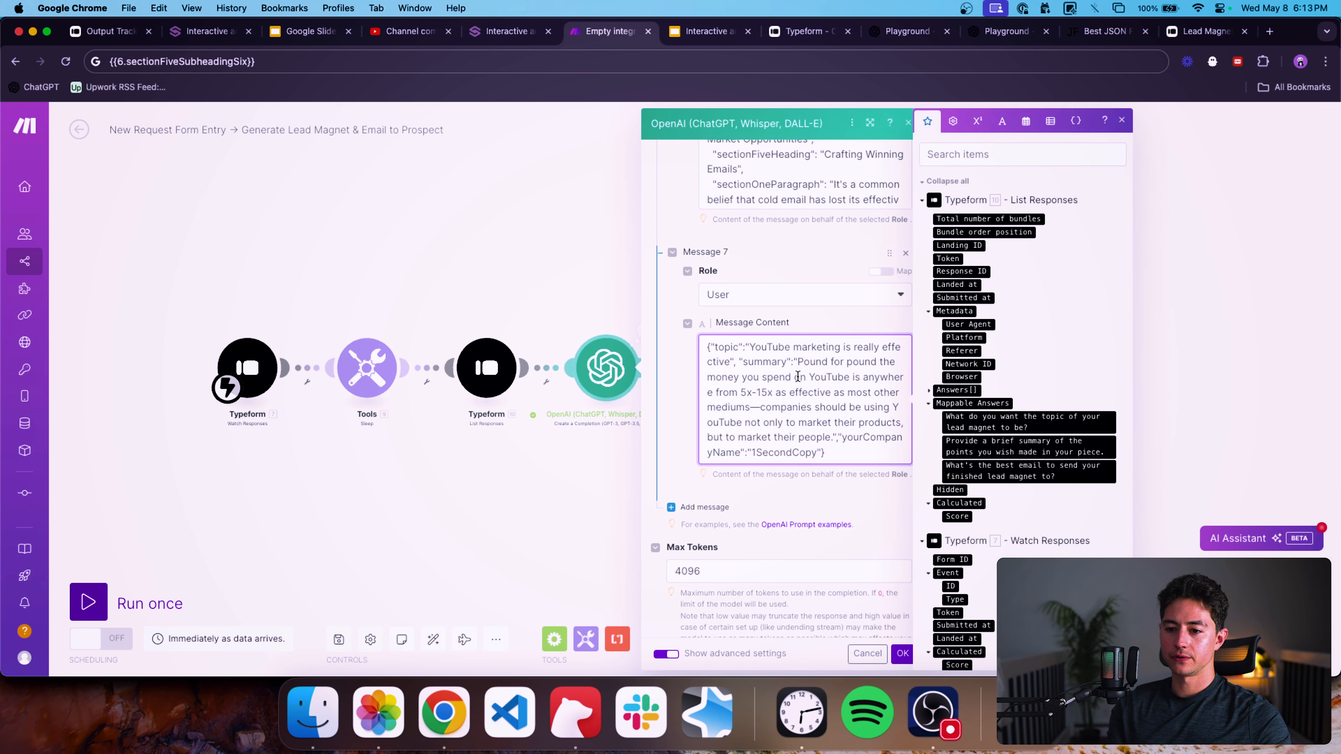
{"action": "left_click", "coordinate": [730, 361], "text": "shift"}
{"action": "key", "text": "BackSpace"}
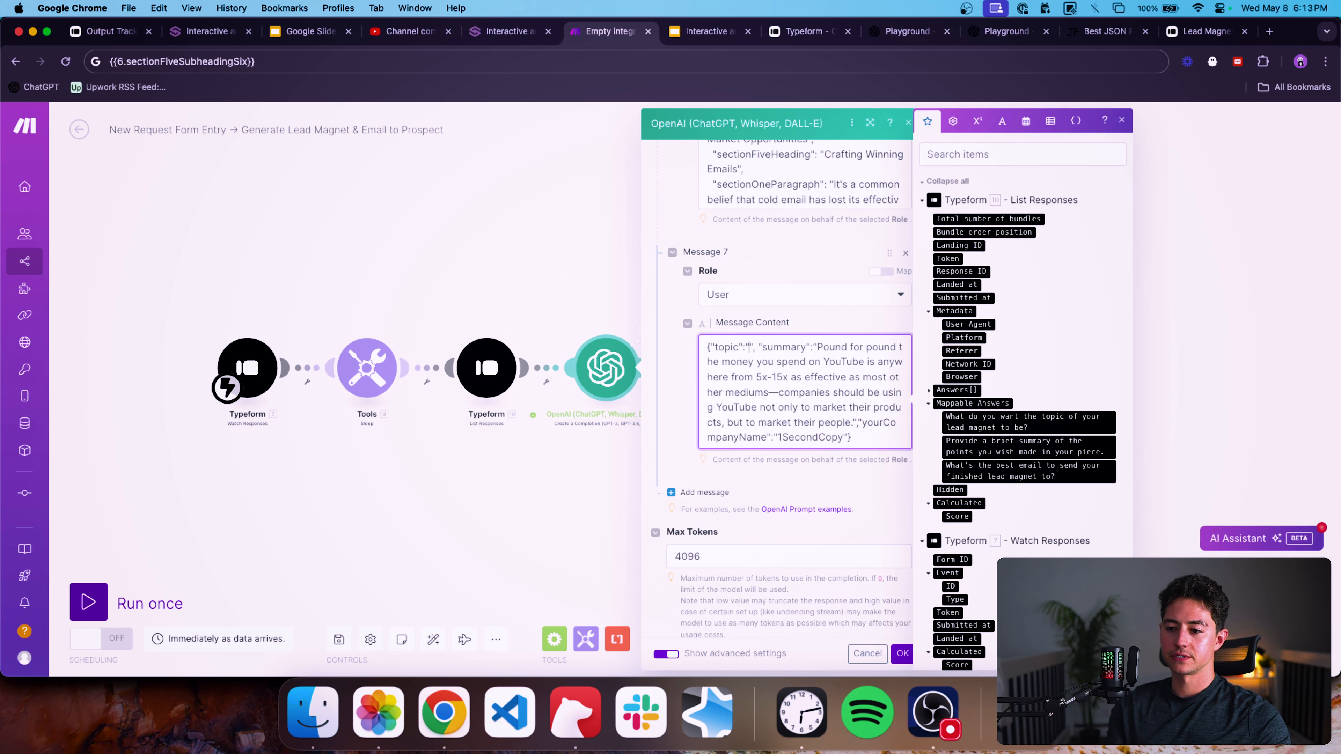
{"action": "left_click", "coordinate": [988, 425]}
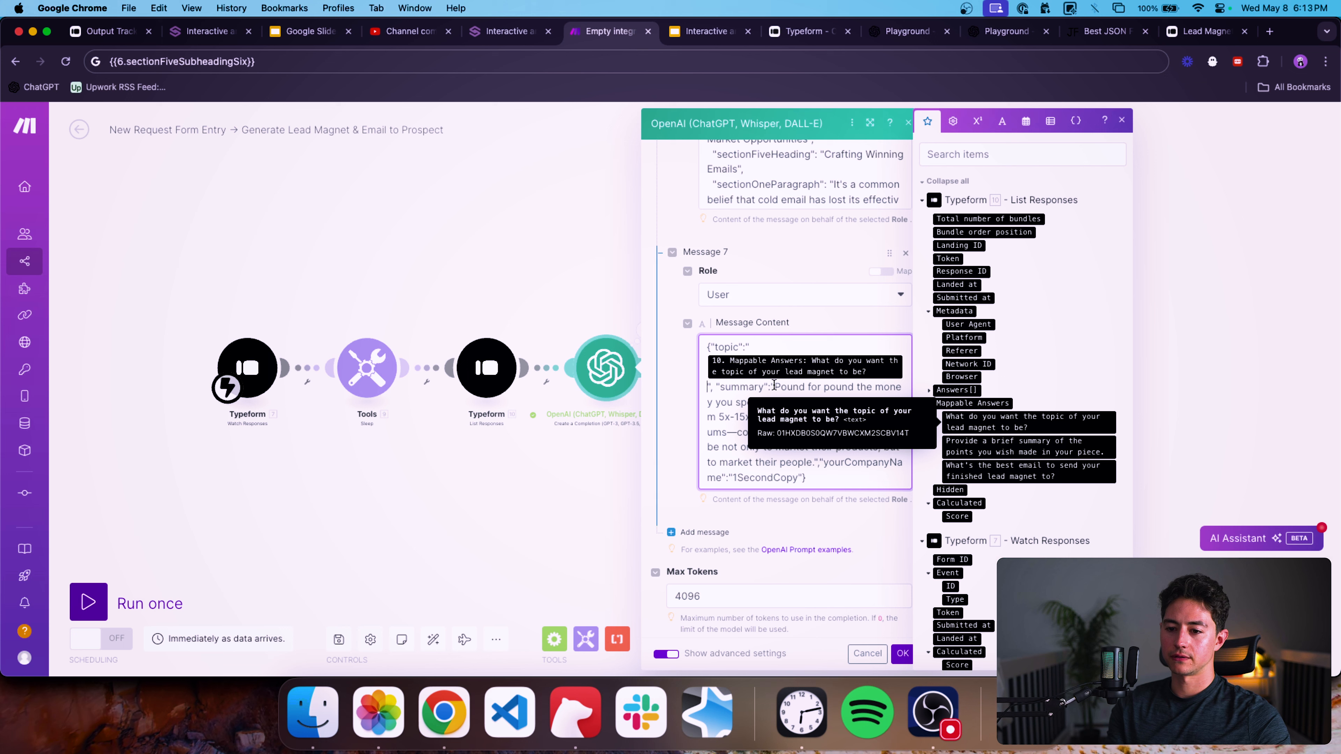
{"action": "left_click", "coordinate": [814, 464], "text": "shift"}
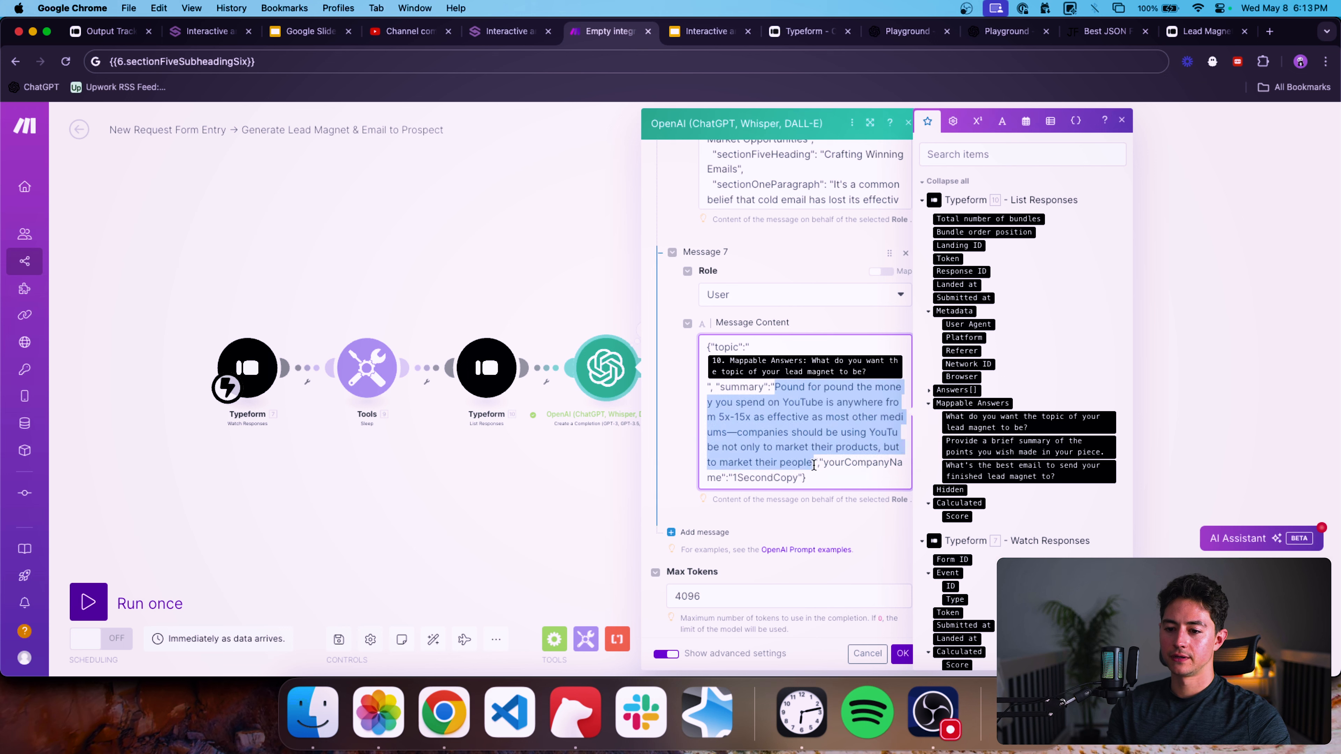
{"action": "left_click", "coordinate": [844, 444]}
{"action": "key", "text": "super+z"}
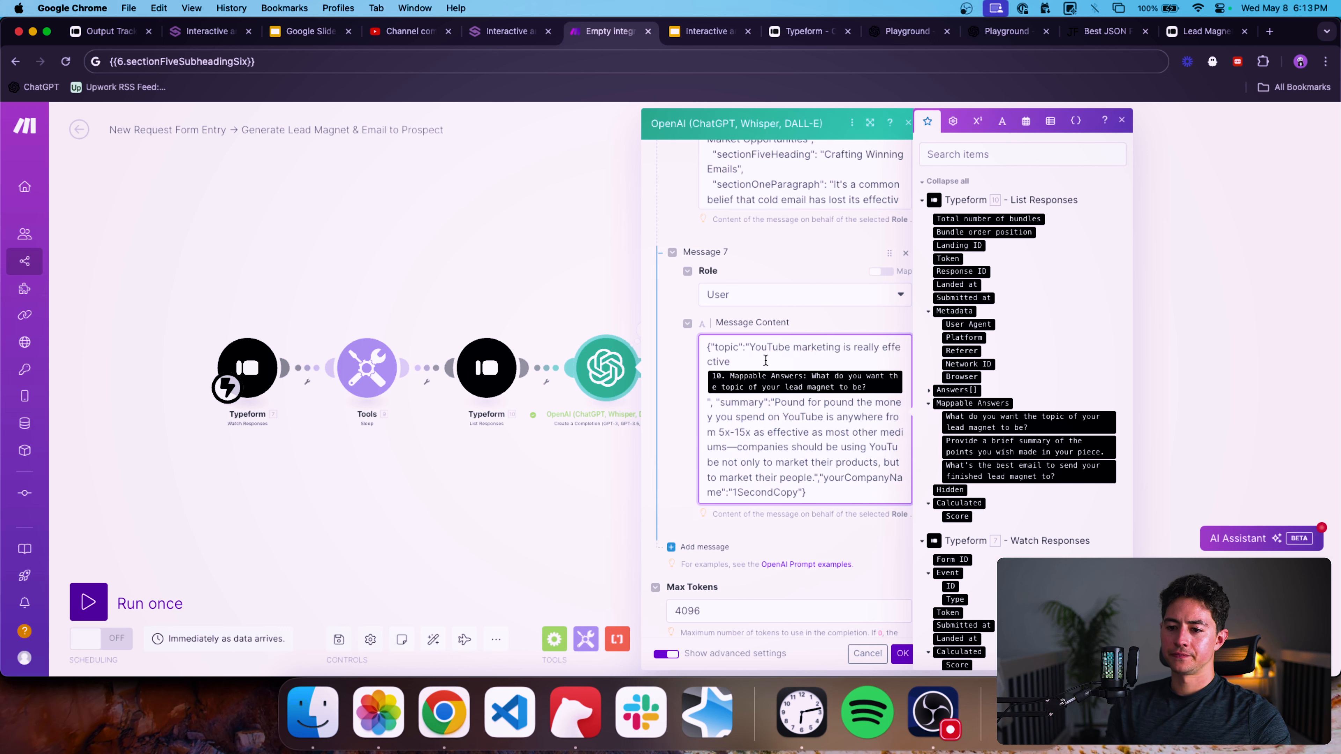
{"action": "key", "text": "super+a"}
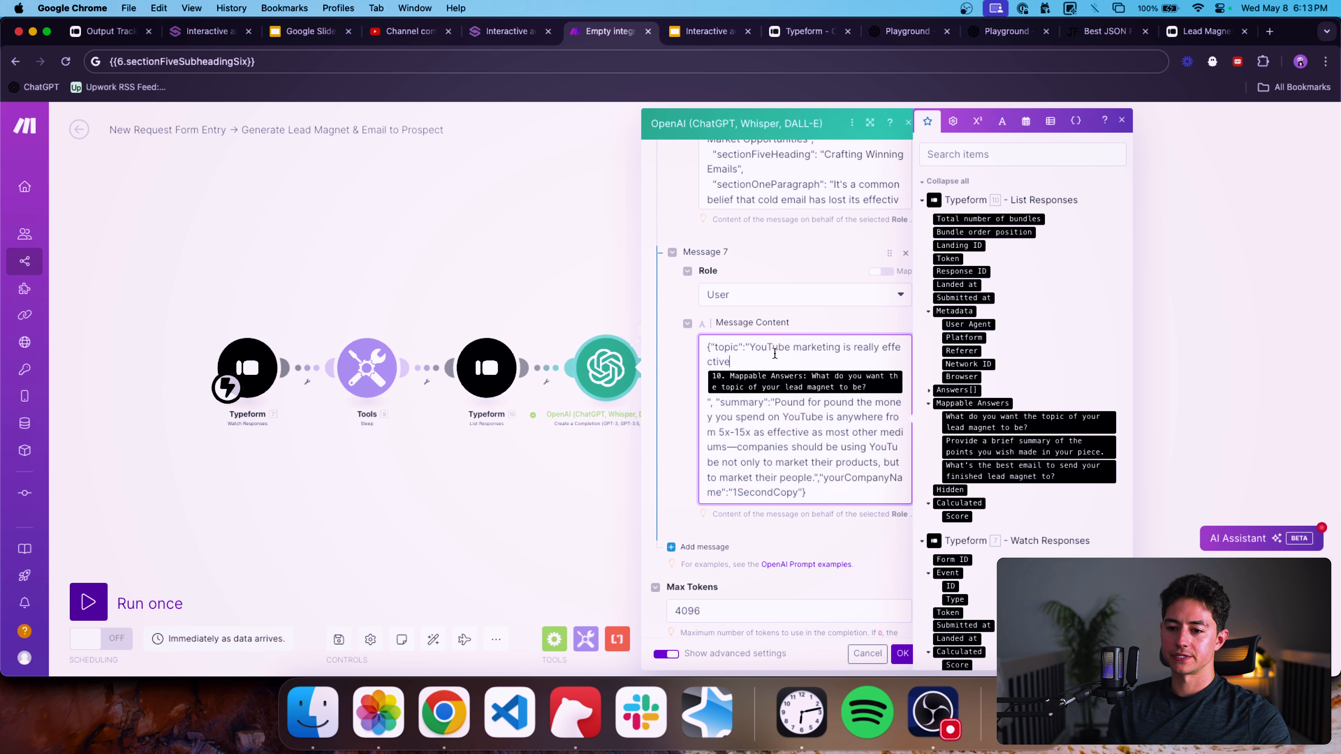
{"action": "left_click", "coordinate": [753, 344], "text": "shift"}
{"action": "key", "text": "BackSpace"}
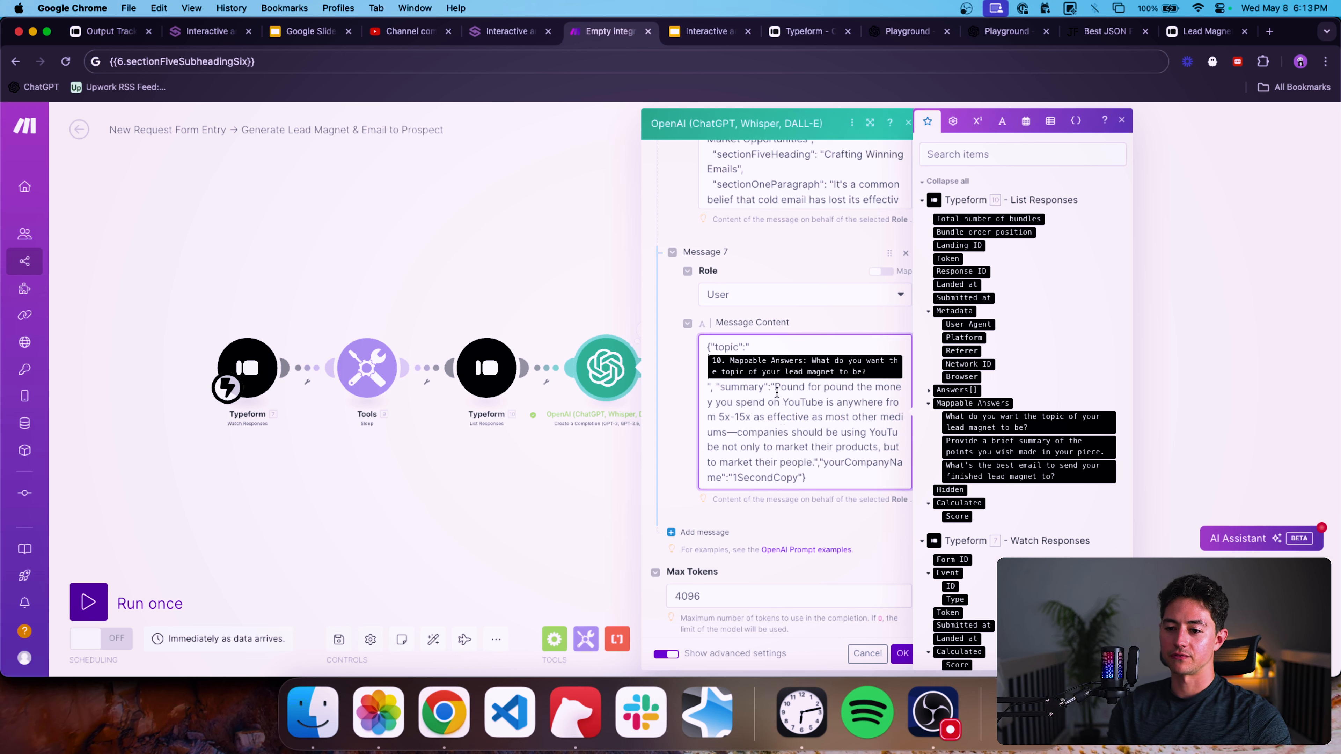
Replace the sample summary value in Message 7 with the mapped summary answer.
{"action": "left_click", "coordinate": [814, 463], "text": "shift"}
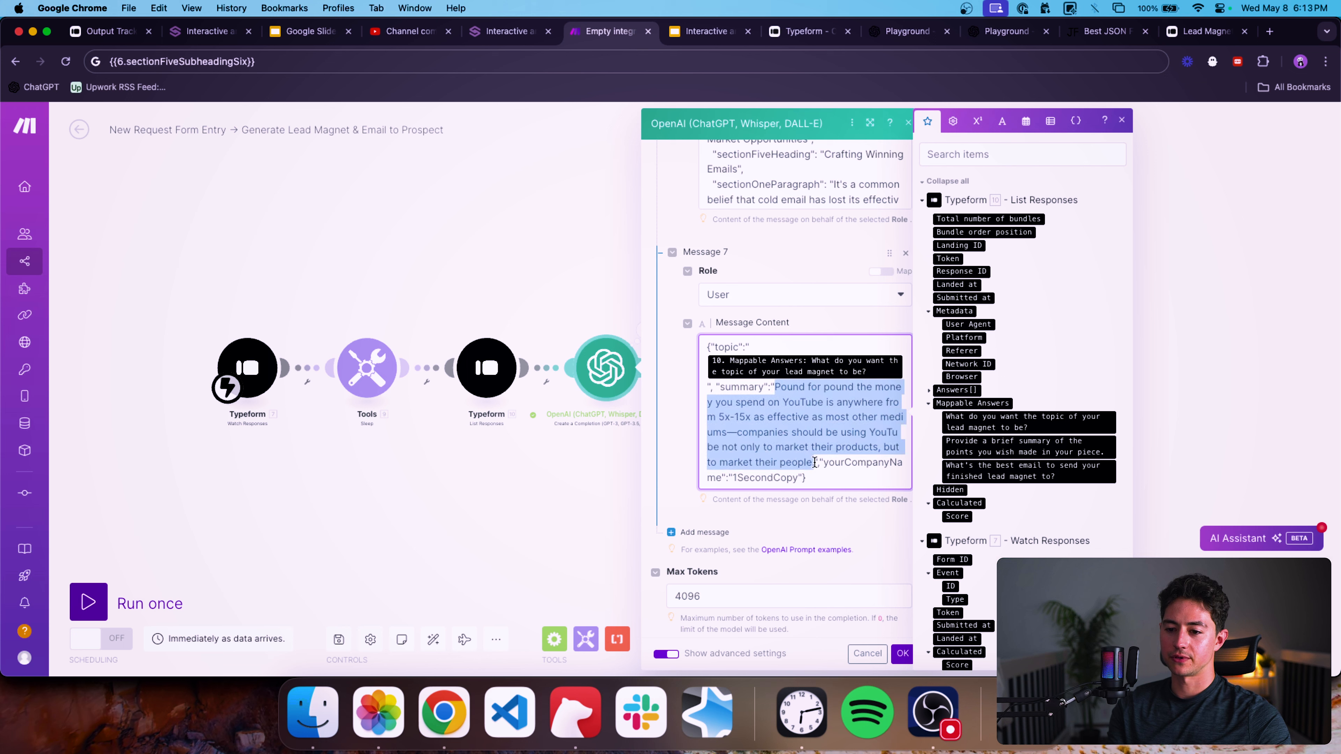
{"action": "key", "text": "BackSpace"}
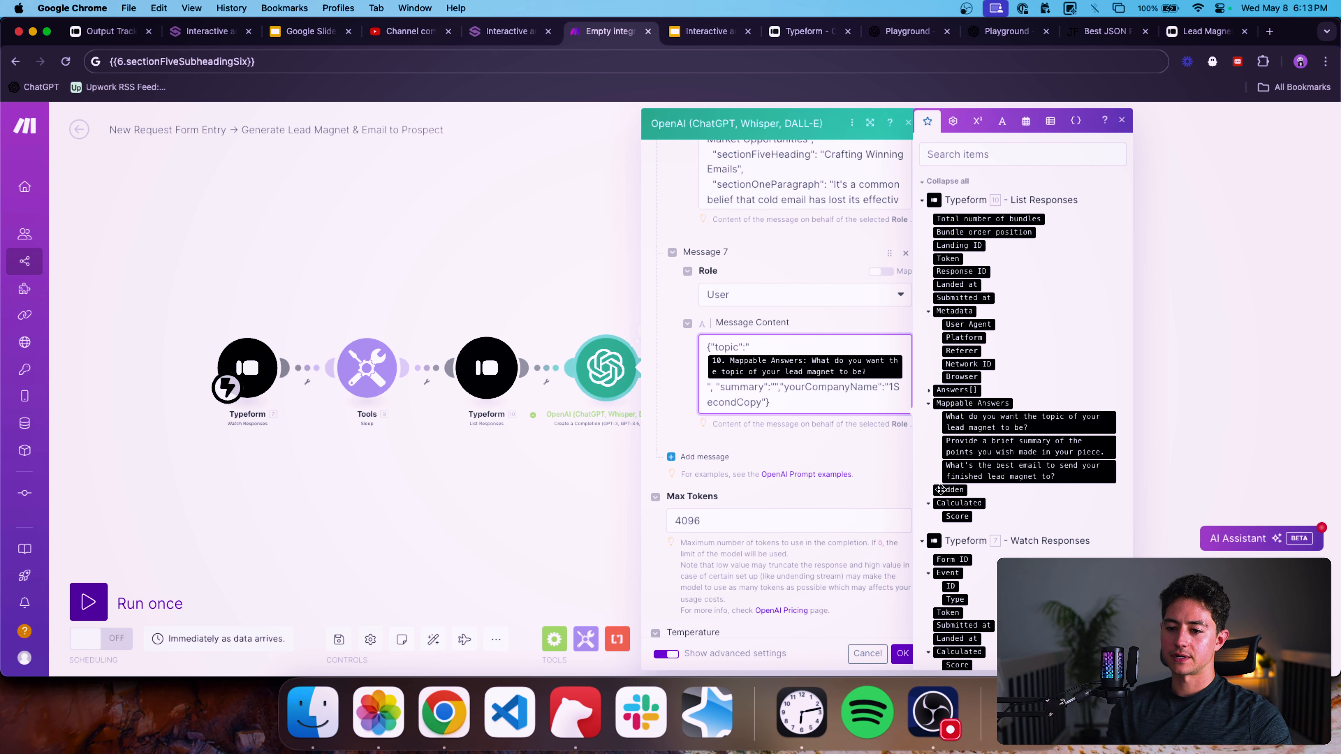
{"action": "left_click", "coordinate": [1000, 452]}
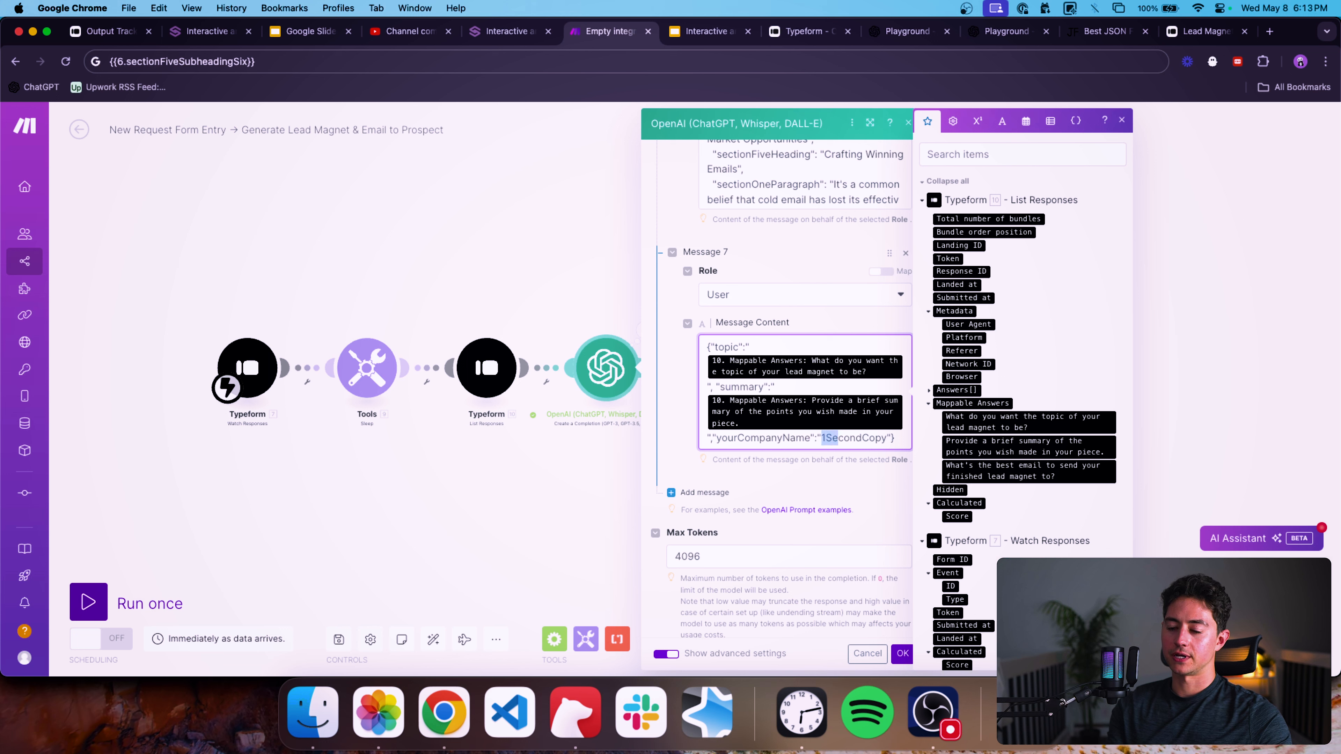
Replace the sample company name value with the mapped email answer and save the OpenAI module.
{"action": "key", "text": "BackSpace"}
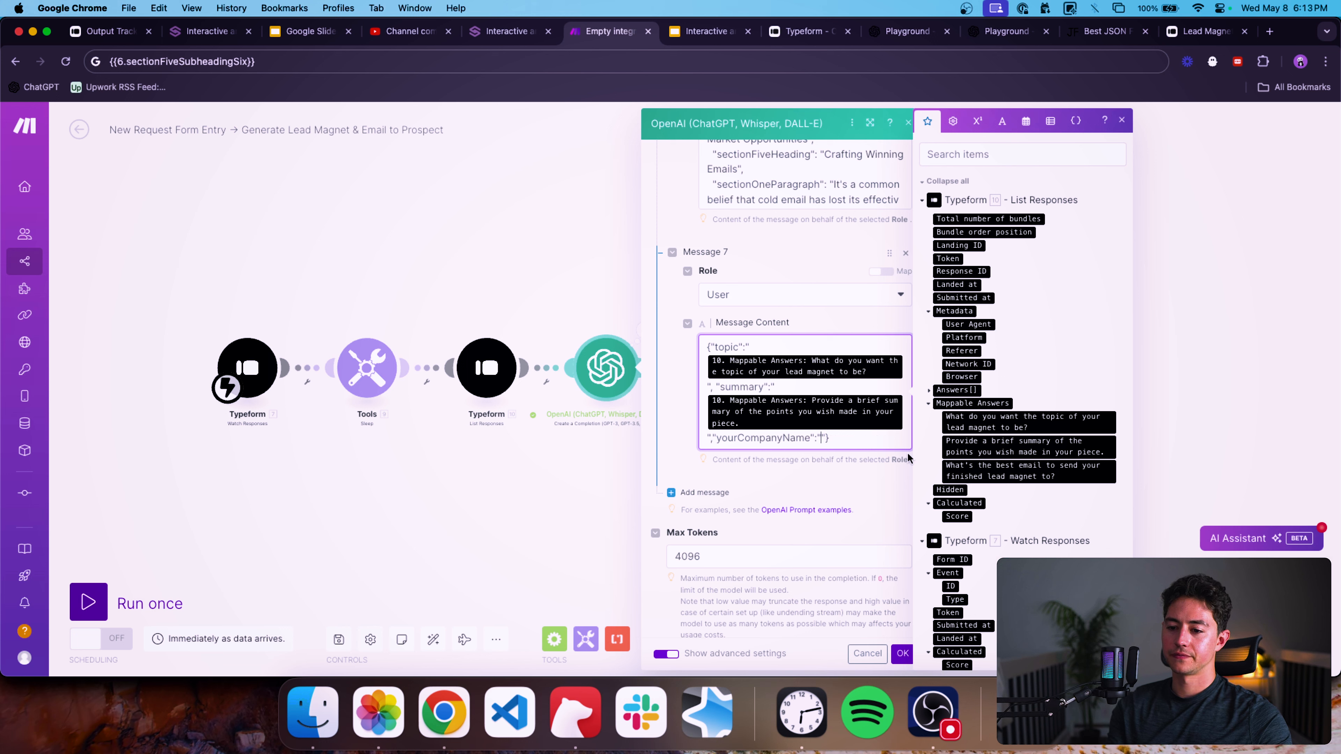
{"action": "left_click", "coordinate": [973, 477]}
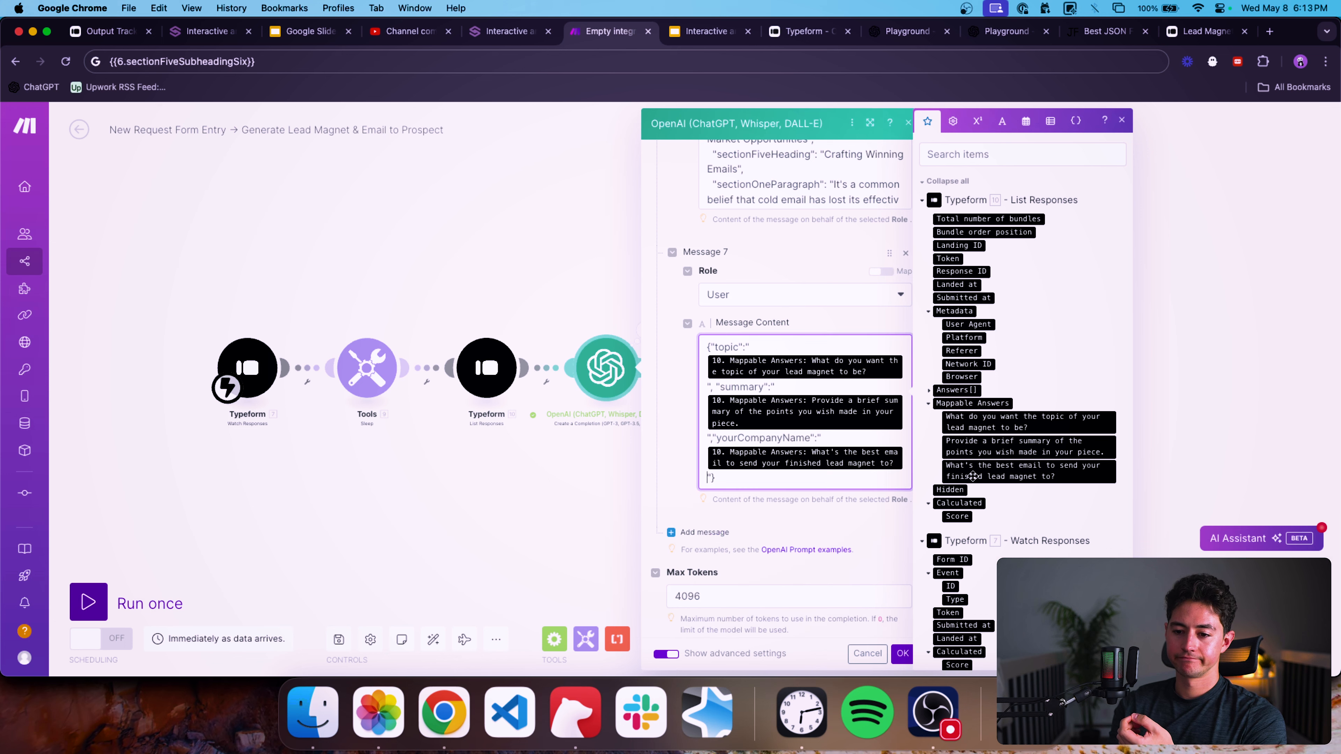
{"action": "left_click", "coordinate": [903, 654]}
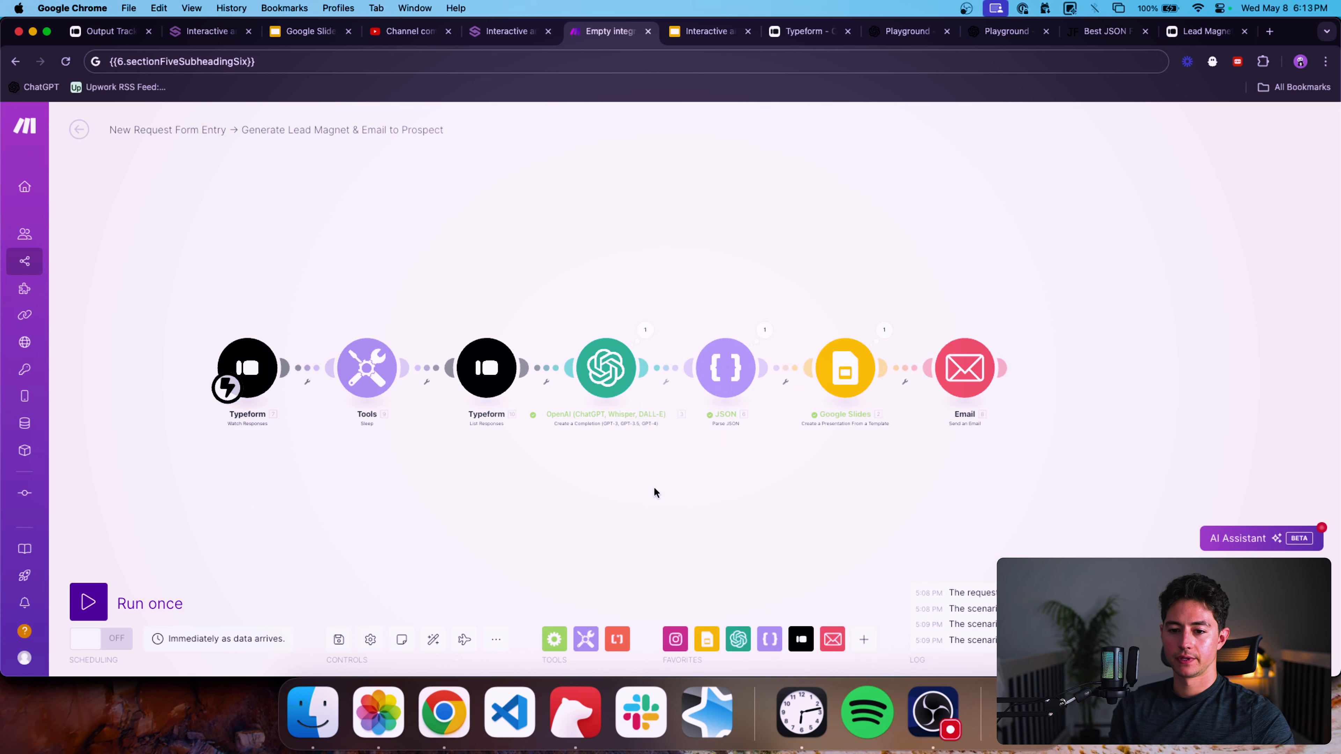
Add a filter labelled "block" on the link into the OpenAI module with the condition x equal to y.
{"action": "left_click", "coordinate": [591, 379]}
{"action": "left_click", "coordinate": [636, 374]}
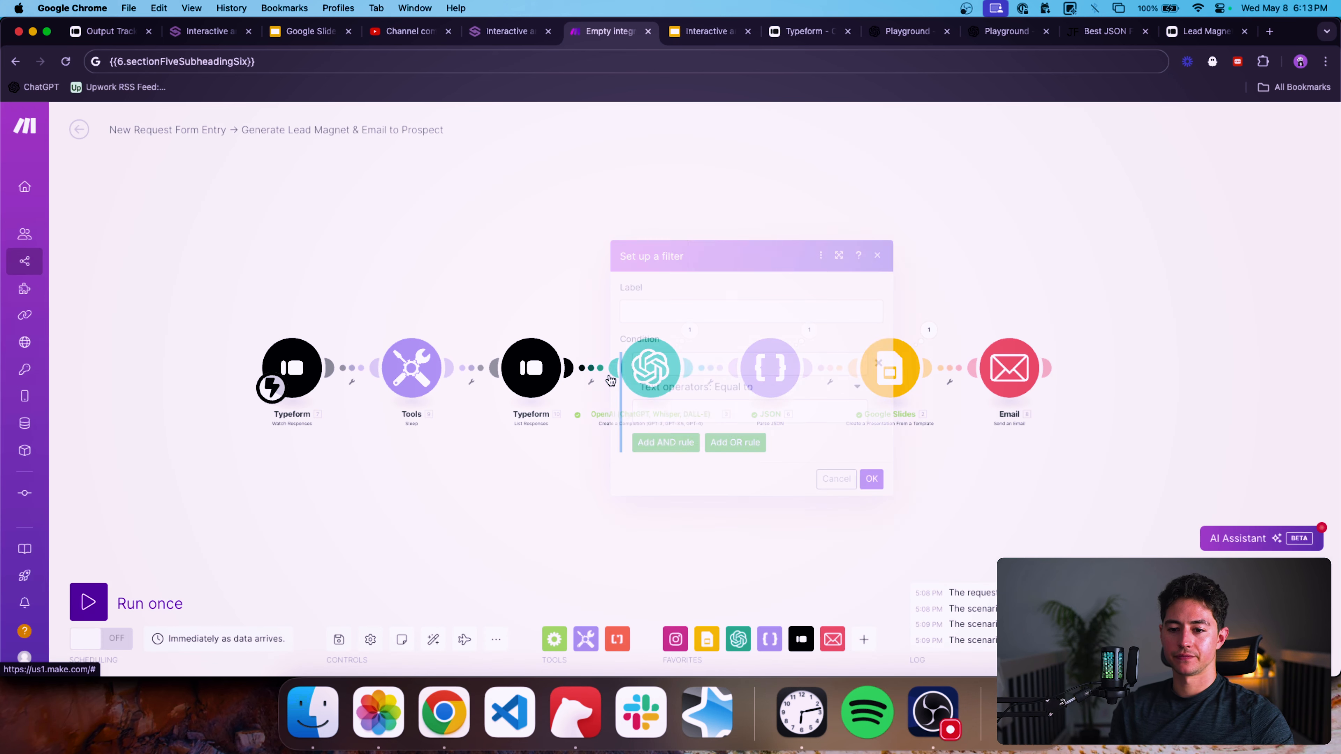
{"action": "left_click", "coordinate": [671, 311]}
{"action": "type", "text": "block"}
{"action": "left_click", "coordinate": [666, 364]}
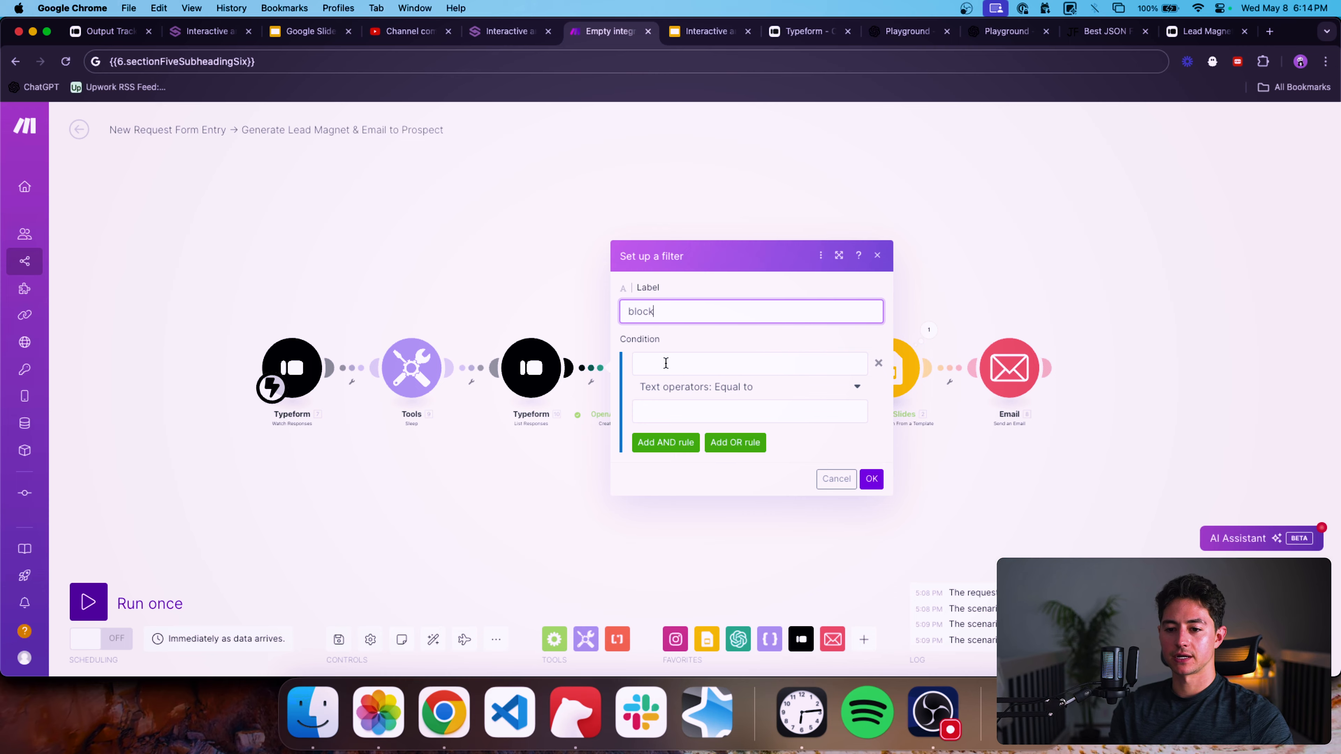
{"action": "type", "text": "x"}
{"action": "left_click", "coordinate": [704, 408]}
{"action": "type", "text": "y"}
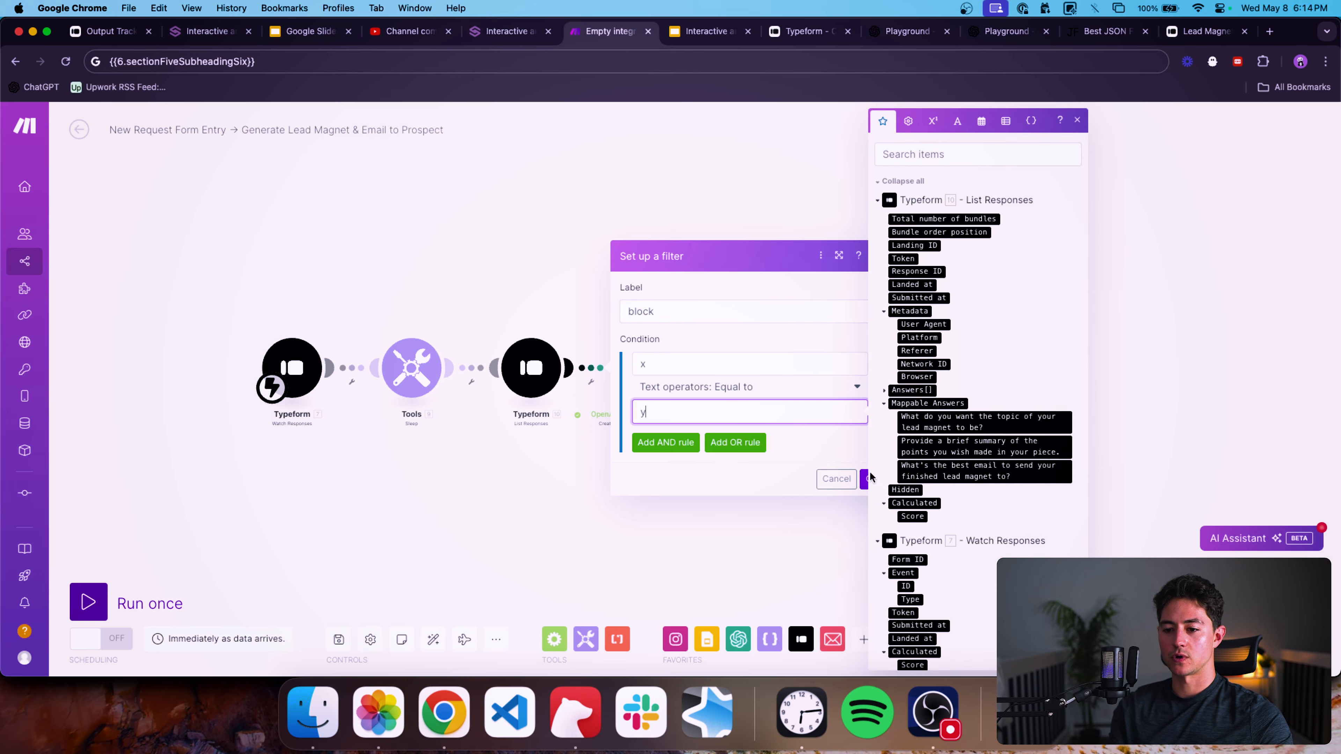
{"action": "left_click", "coordinate": [866, 479]}
Run the scenario once and switch to the Lead Magnet Generator form's browser tab.
{"action": "scroll", "coordinate": [602, 422], "scroll_direction": "up", "scroll_amount": 2}
{"action": "left_click", "coordinate": [562, 381]}
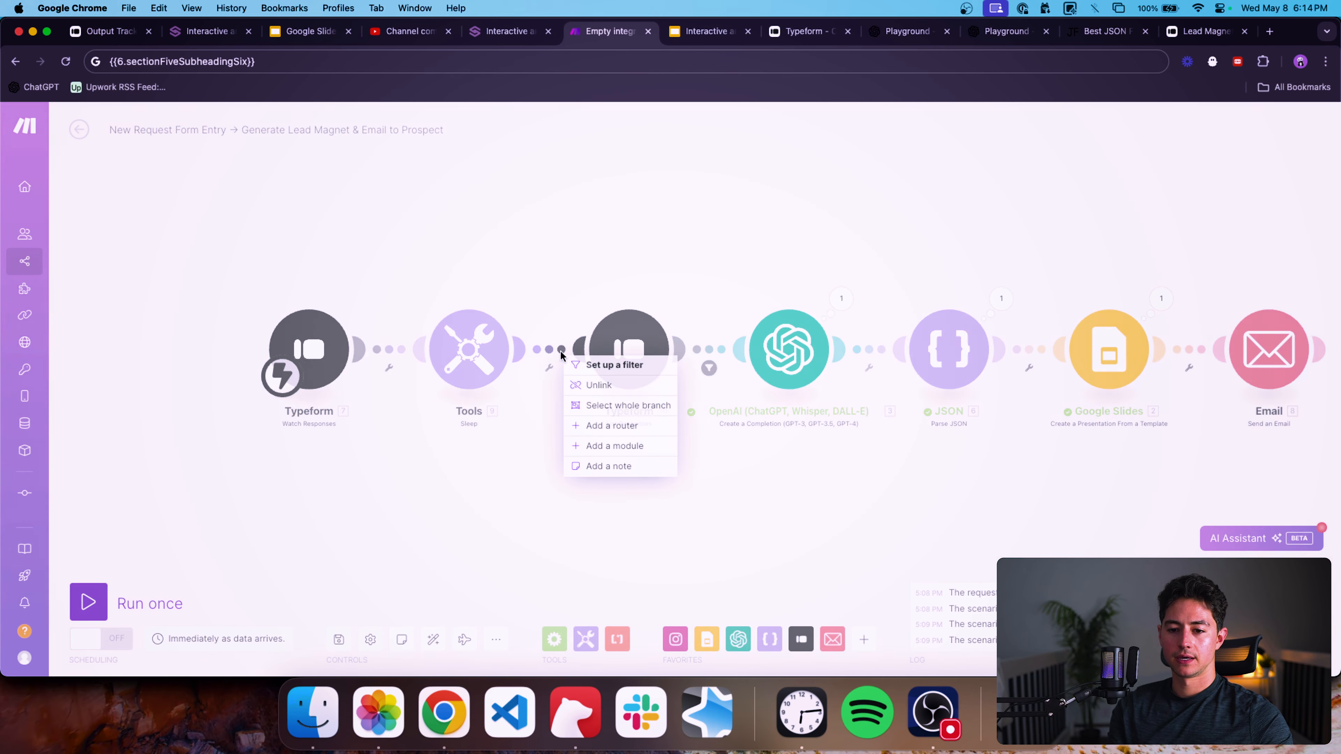
{"action": "left_click", "coordinate": [321, 465]}
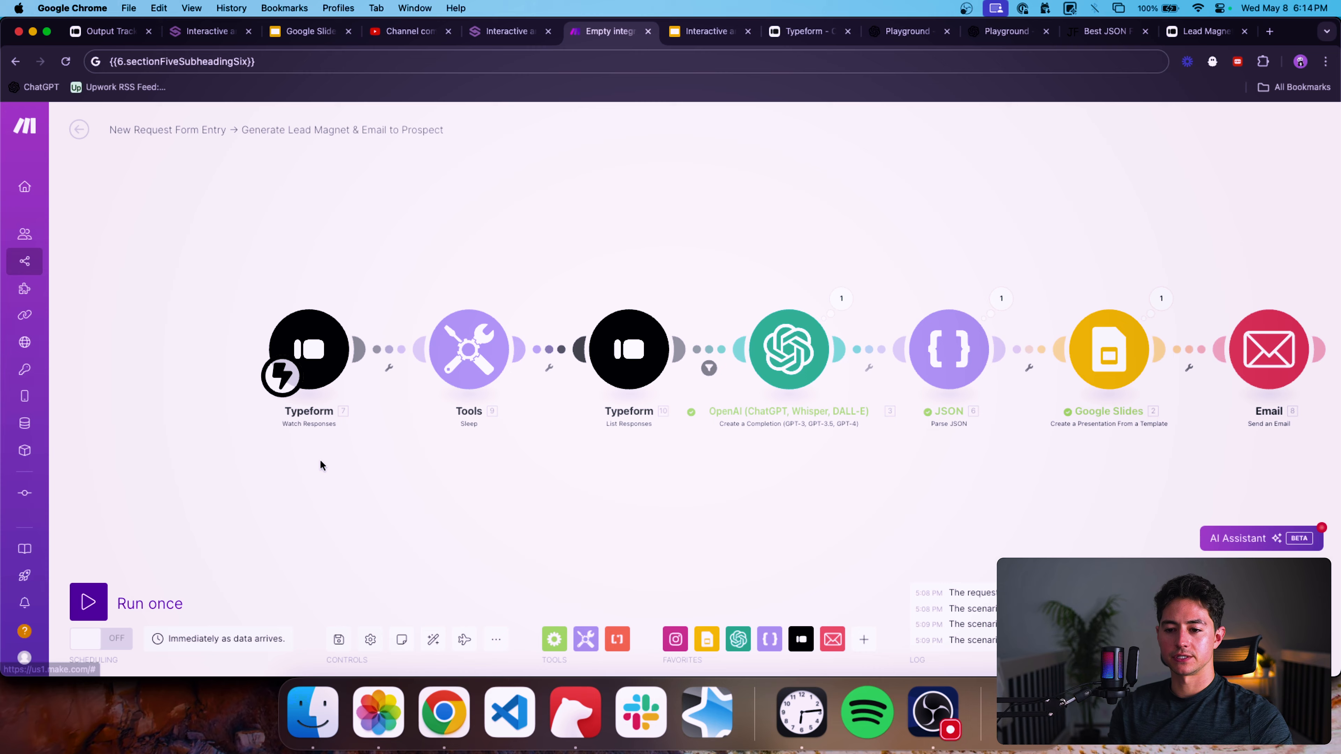
{"action": "left_click", "coordinate": [145, 604]}
{"action": "left_click_drag", "start_coordinate": [1182, 33], "coordinate": [890, 37]}
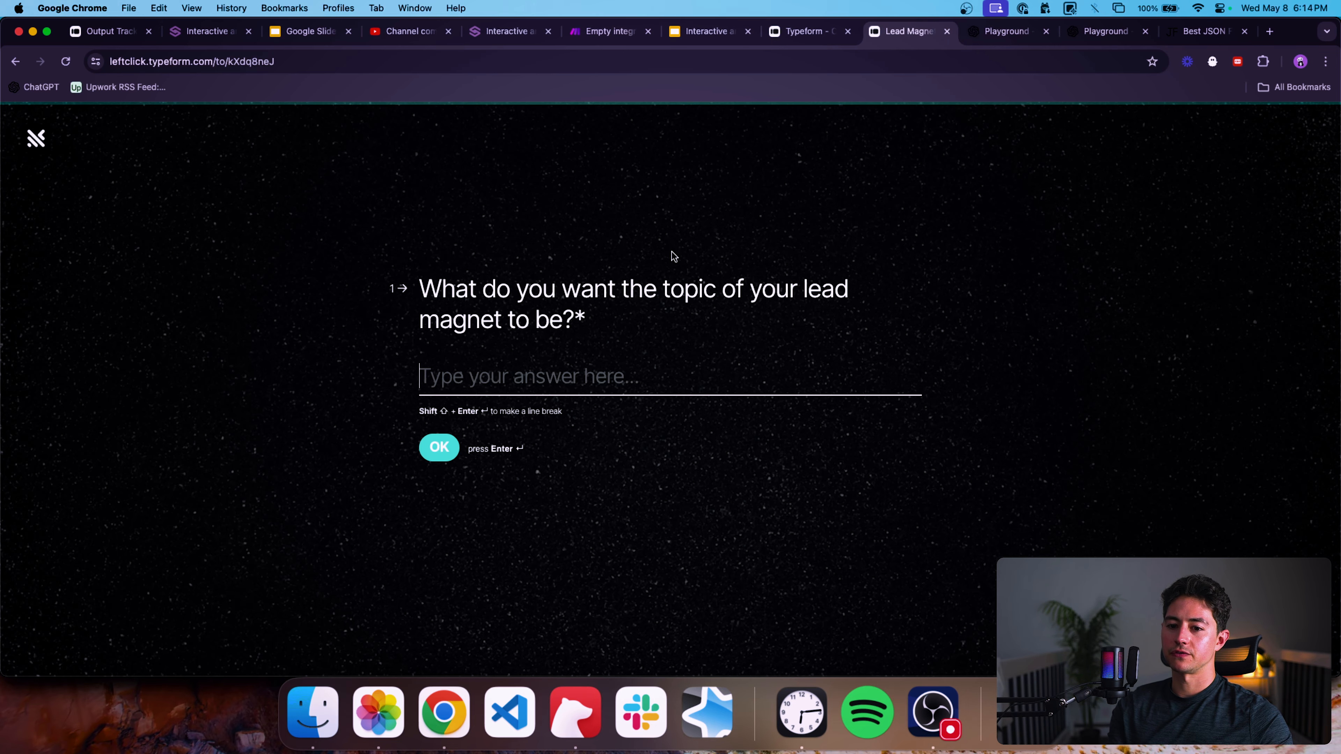
Paste the sample text as the topic answer, trim it to "YouTube marketing is really effective", and continue.
{"action": "type", "text": "{\"topic\":\"YouTube marketing is really effective{{10.mappable_answers.`01HXDB0S0QW7VBWCXM2SCBV14T`}}\", \"summary\":\"Pound for pound the money you spend on YouTube is anywhere from 5x-15x as effective as most other mediums—companies should be using YouTube not only to market their products, but to market their people.\",\"yourCompanyName\":\"1SecondCopy\"}"}
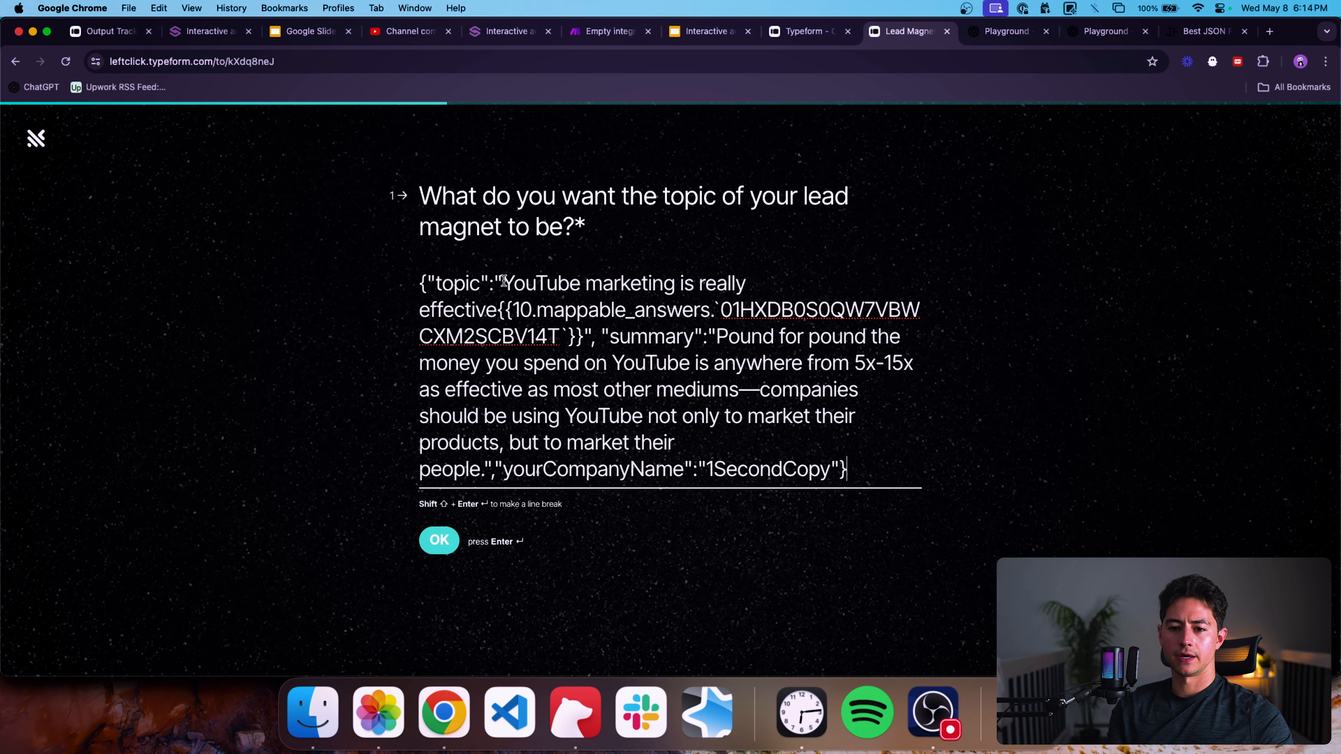
{"action": "left_click_drag", "start_coordinate": [504, 282], "coordinate": [353, 285]}
{"action": "key", "text": "BackSpace"}
{"action": "left_click_drag", "start_coordinate": [506, 315], "coordinate": [585, 323]}
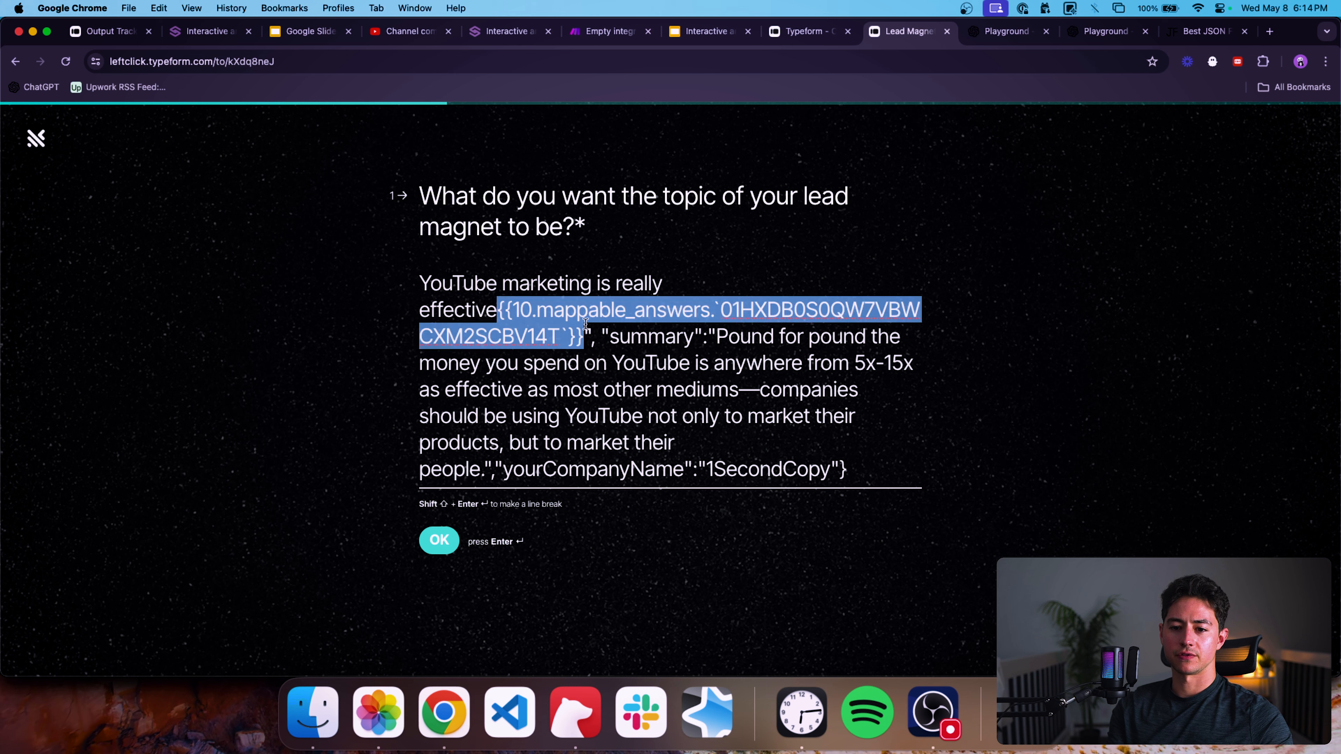
{"action": "key", "text": "BackSpace"}
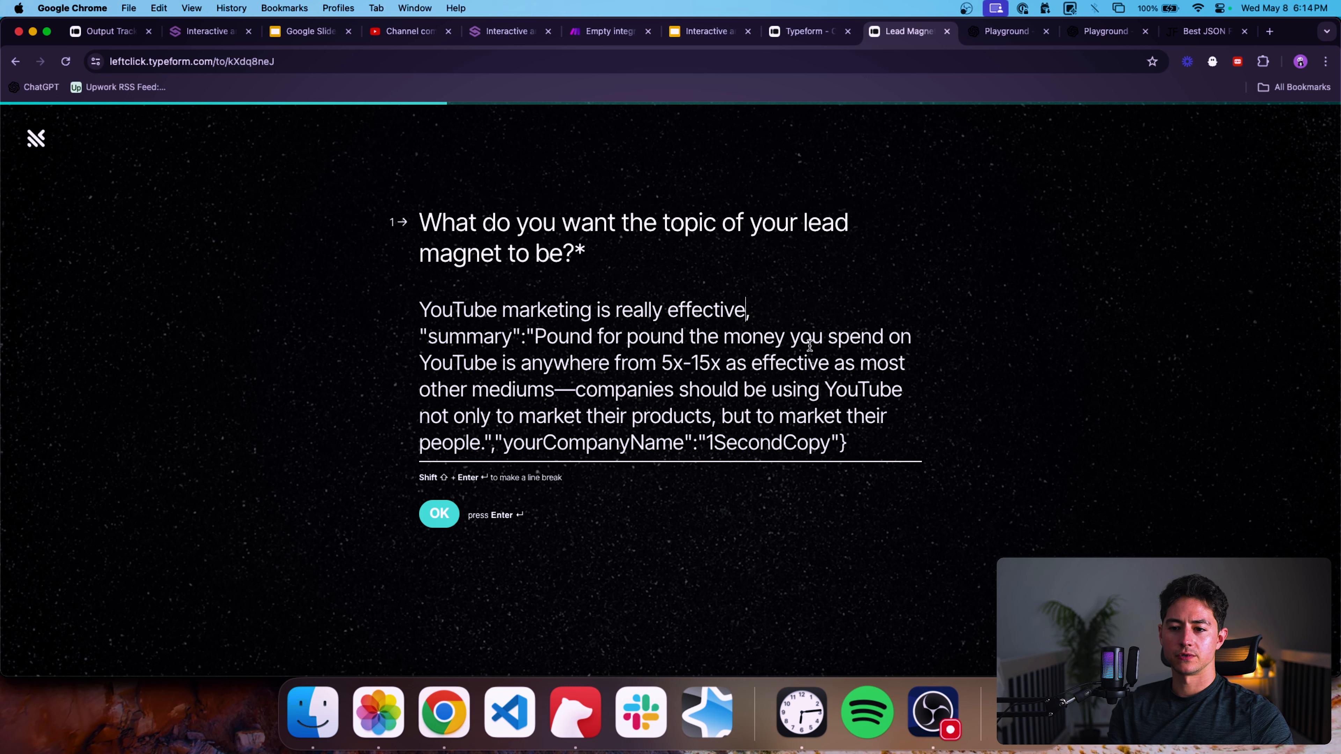
{"action": "left_click", "coordinate": [860, 444], "text": "shift"}
{"action": "key", "text": "super+c"}
{"action": "key", "text": "BackSpace"}
{"action": "key", "text": "Return"}
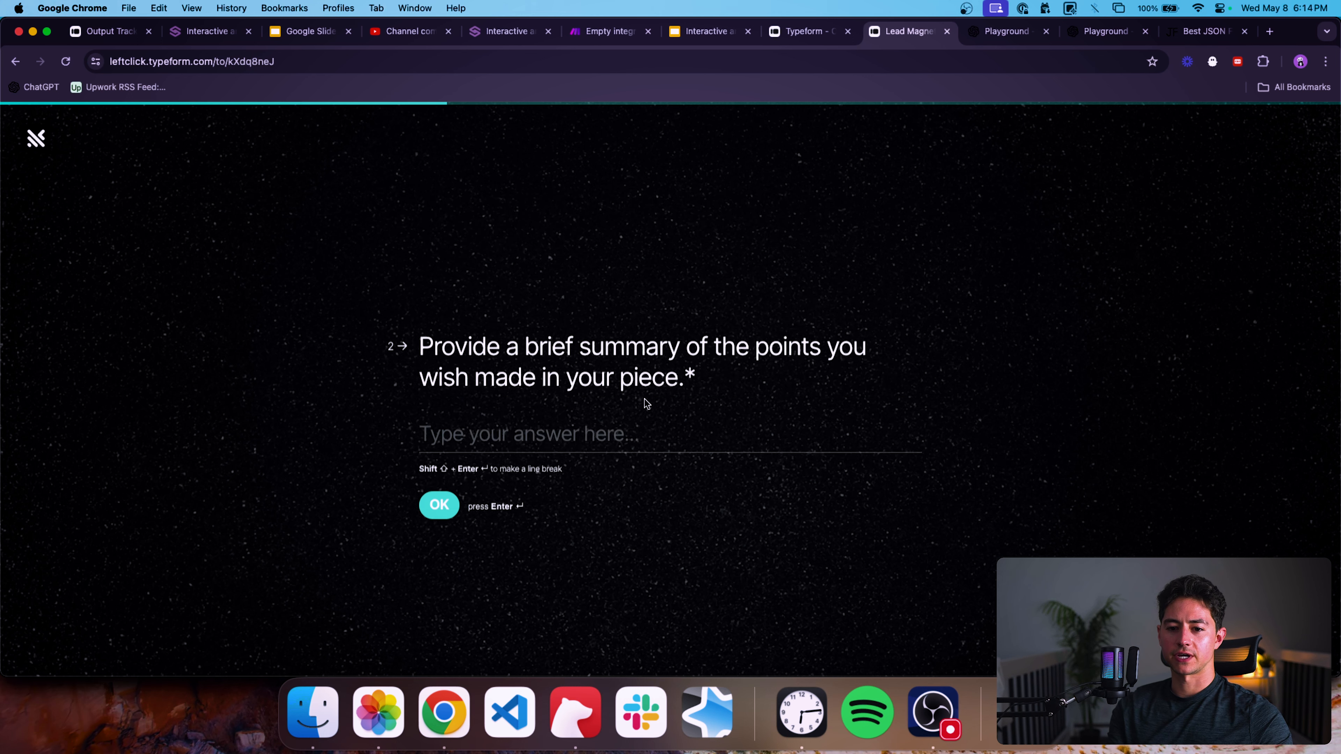
Paste the sample text as the summary answer, trim it to the "Pound for pound…people." sentence, and continue.
{"action": "key", "text": "super+v"}
{"action": "left_click_drag", "start_coordinate": [548, 323], "coordinate": [424, 322]}
{"action": "key", "text": "BackSpace"}
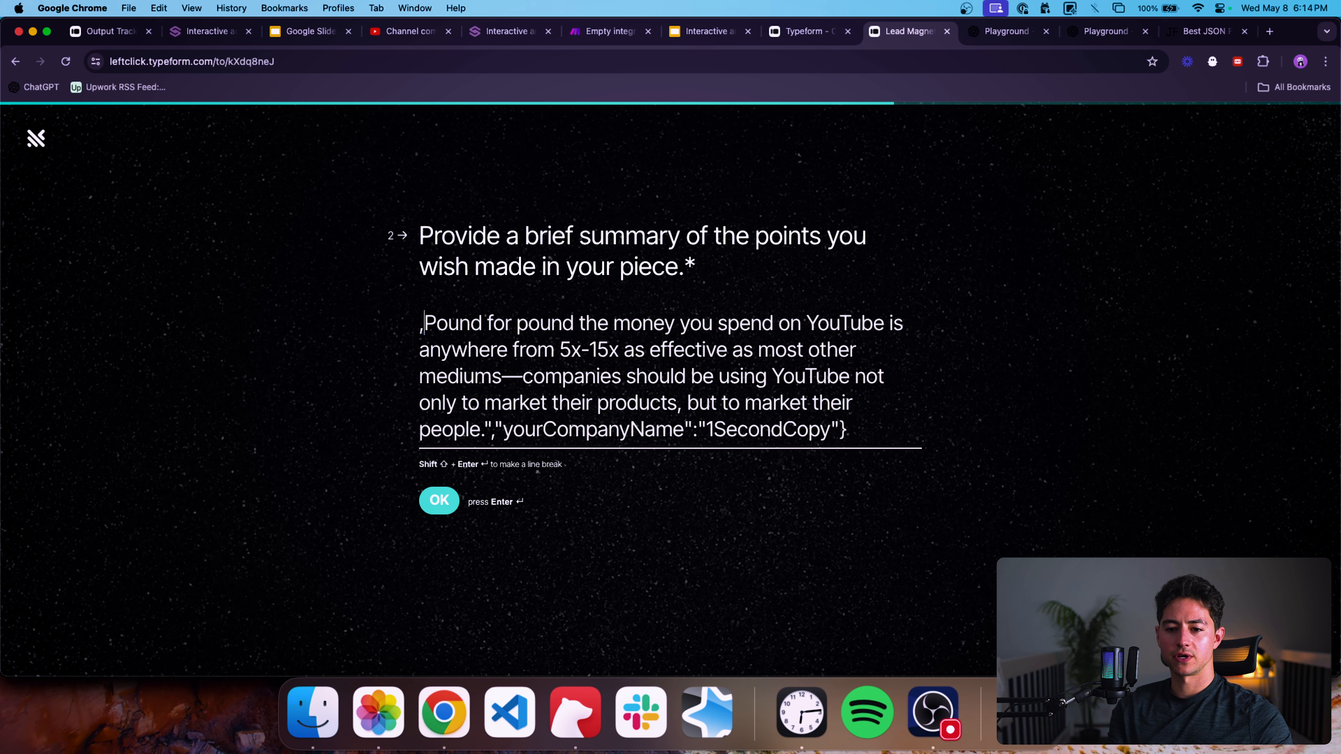
{"action": "key", "text": "BackSpace"}
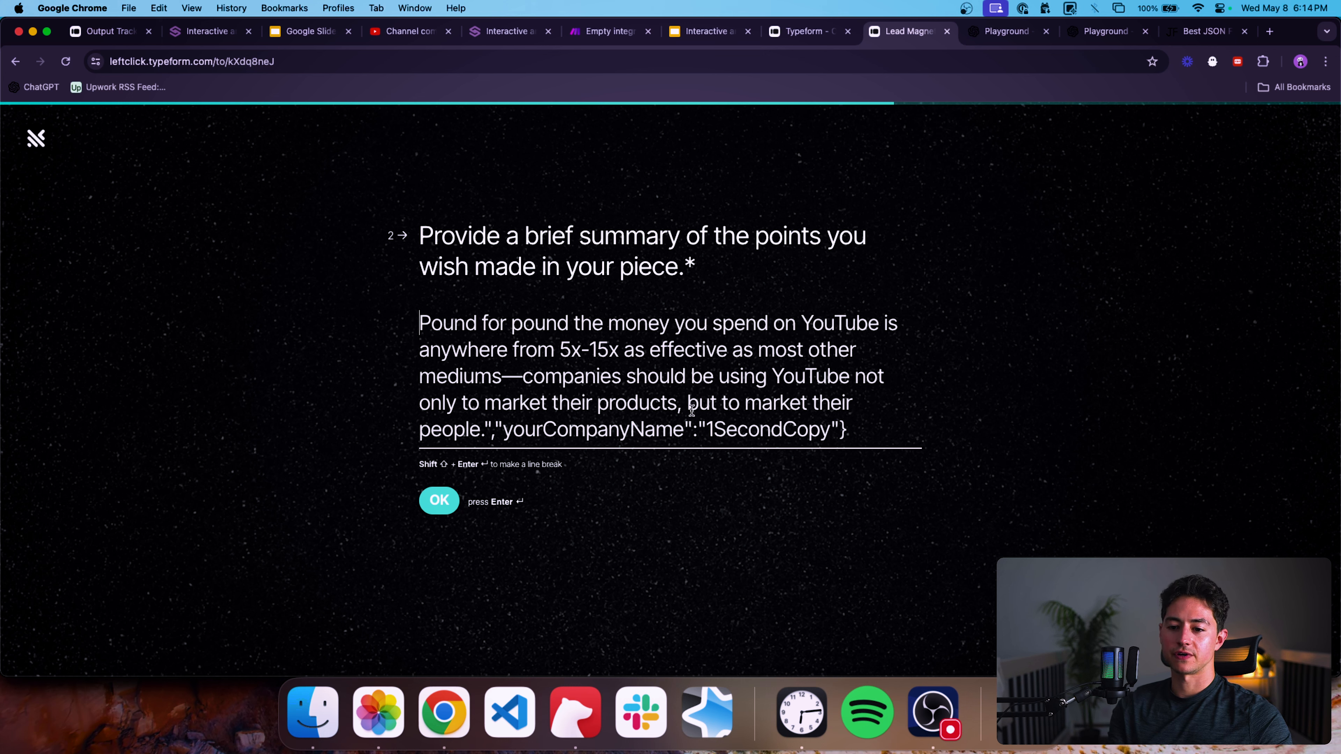
{"action": "left_click_drag", "start_coordinate": [712, 431], "coordinate": [480, 438]}
{"action": "key", "text": "BackSpace"}
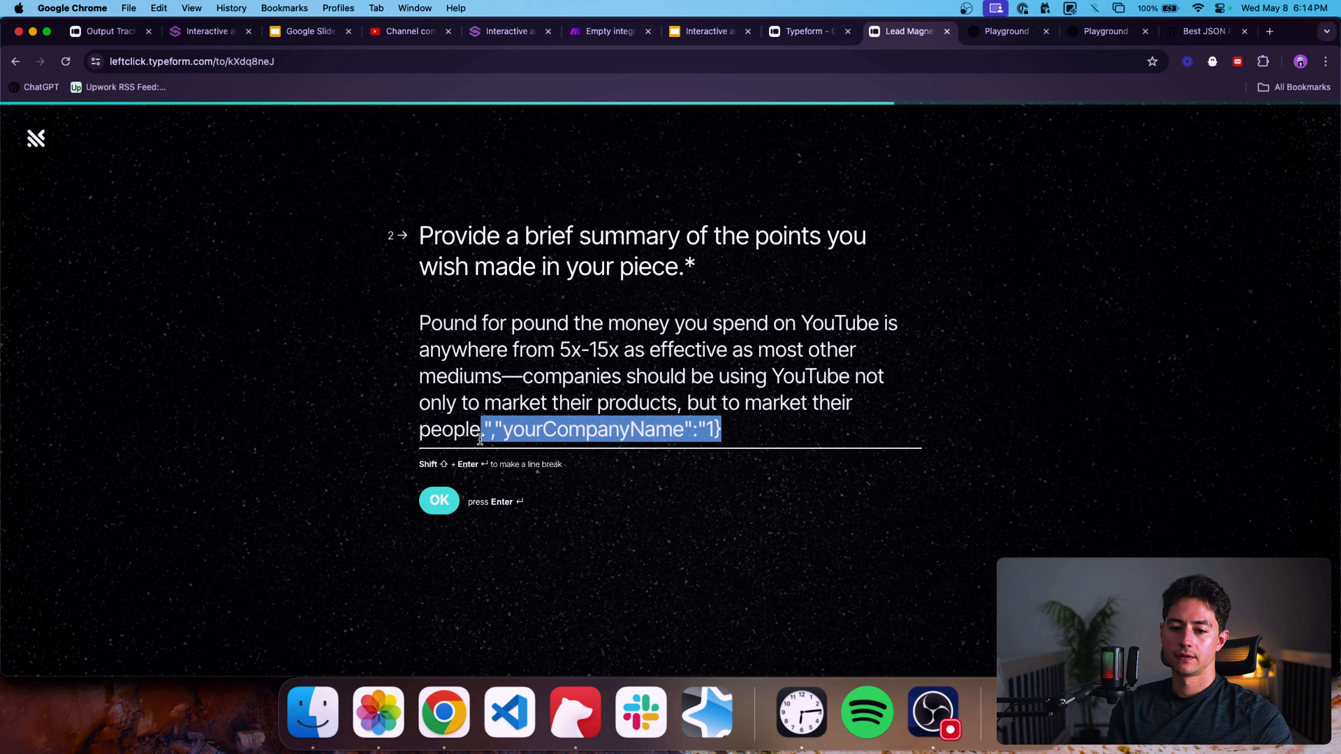
{"action": "key", "text": "BackSpace"}
{"action": "left_click", "coordinate": [447, 501]}
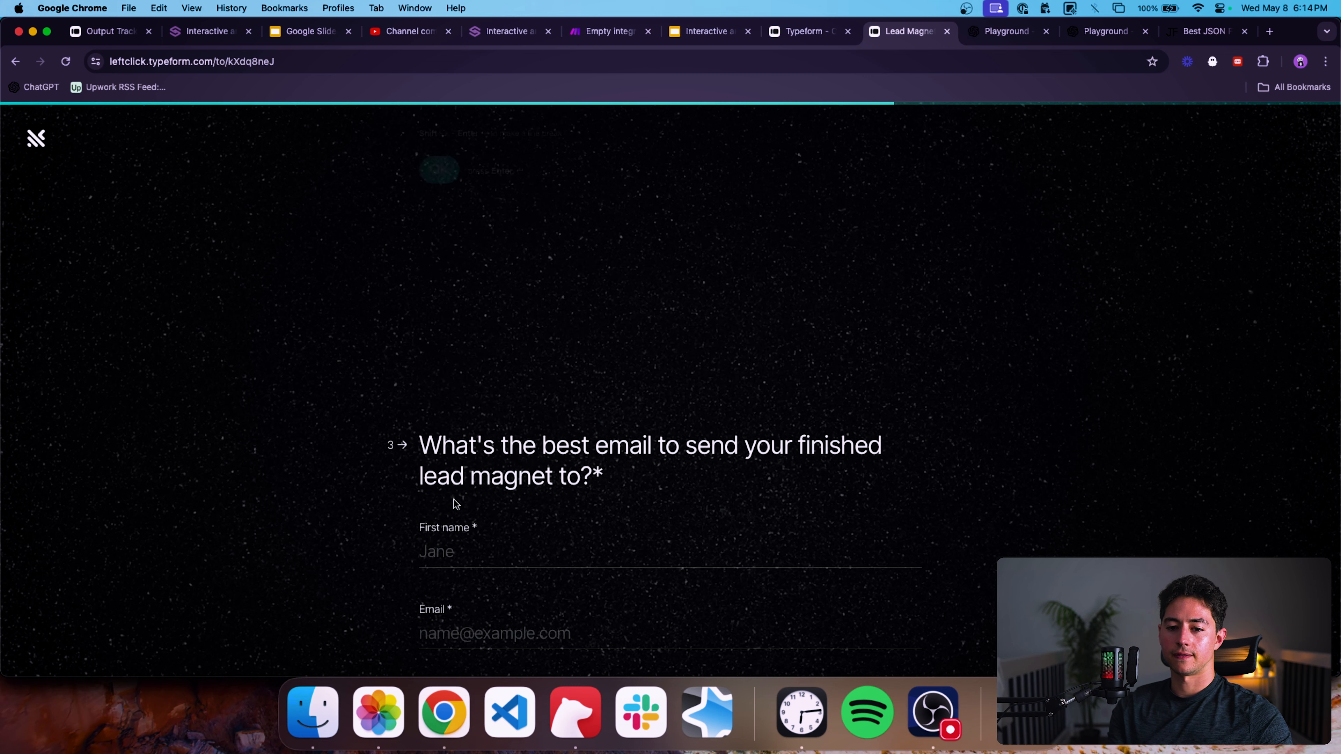
Fill in the contact's first name and e-mail, enter company 1SecondCopy, and submit the form.
{"action": "left_click", "coordinate": [600, 304]}
{"action": "type", "text": "Nick"}
{"action": "key", "text": "Tab"}
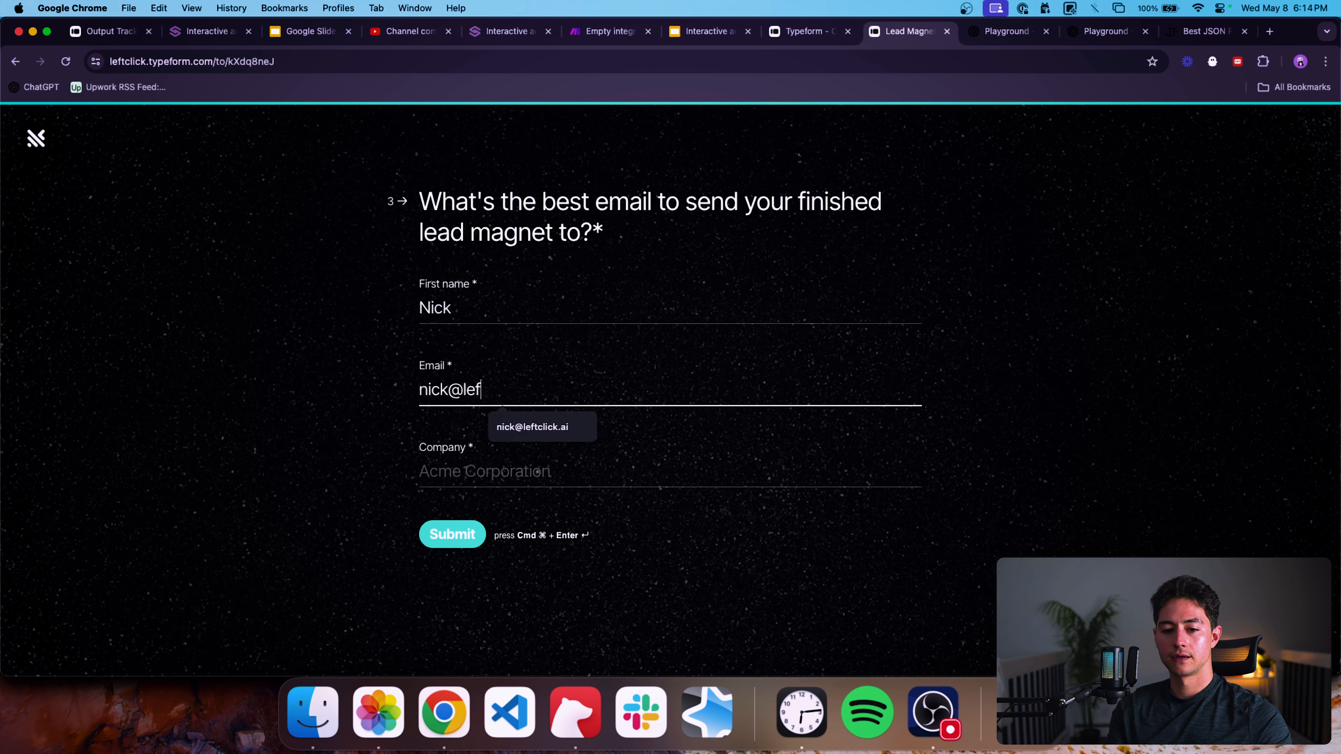
{"action": "key", "text": "Tab"}
{"action": "type", "text": "SecondCopy"}
{"action": "key", "text": "super+a"}
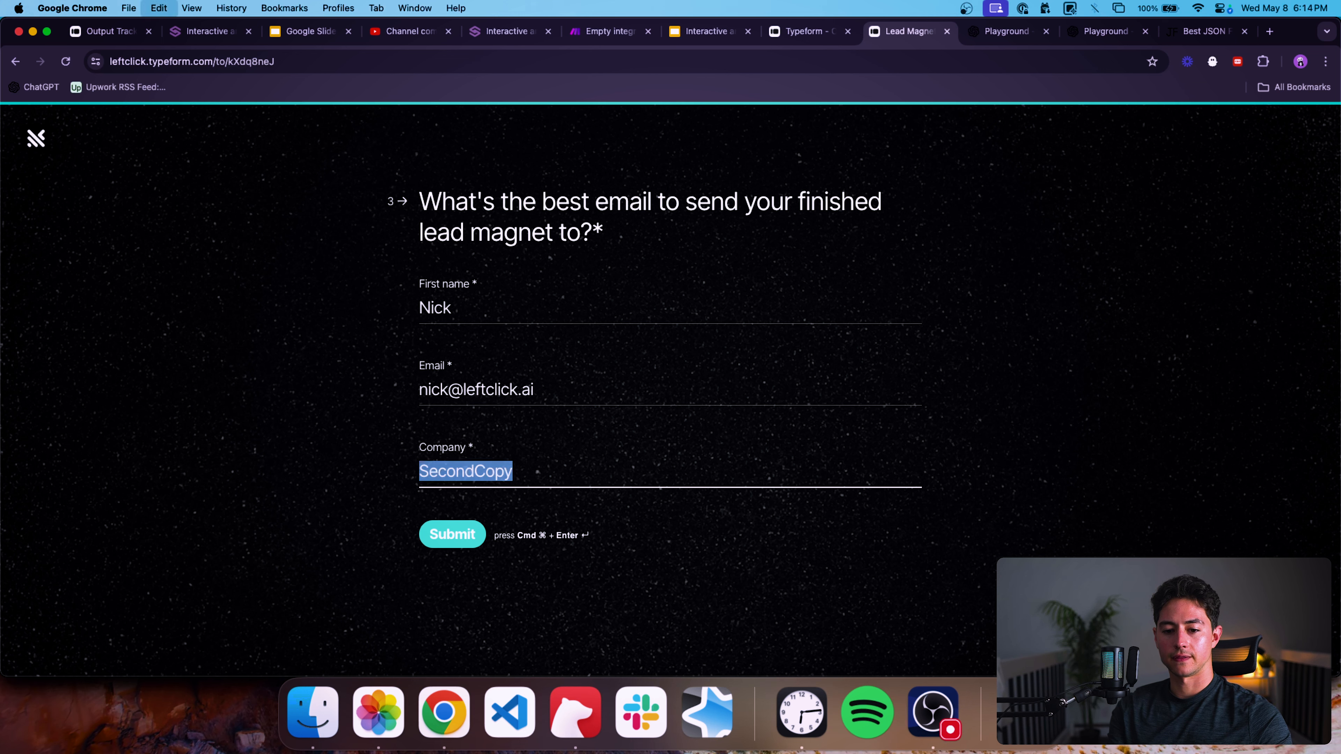
{"action": "key", "text": "Left"}
{"action": "type", "text": "1"}
{"action": "left_click", "coordinate": [452, 534]}
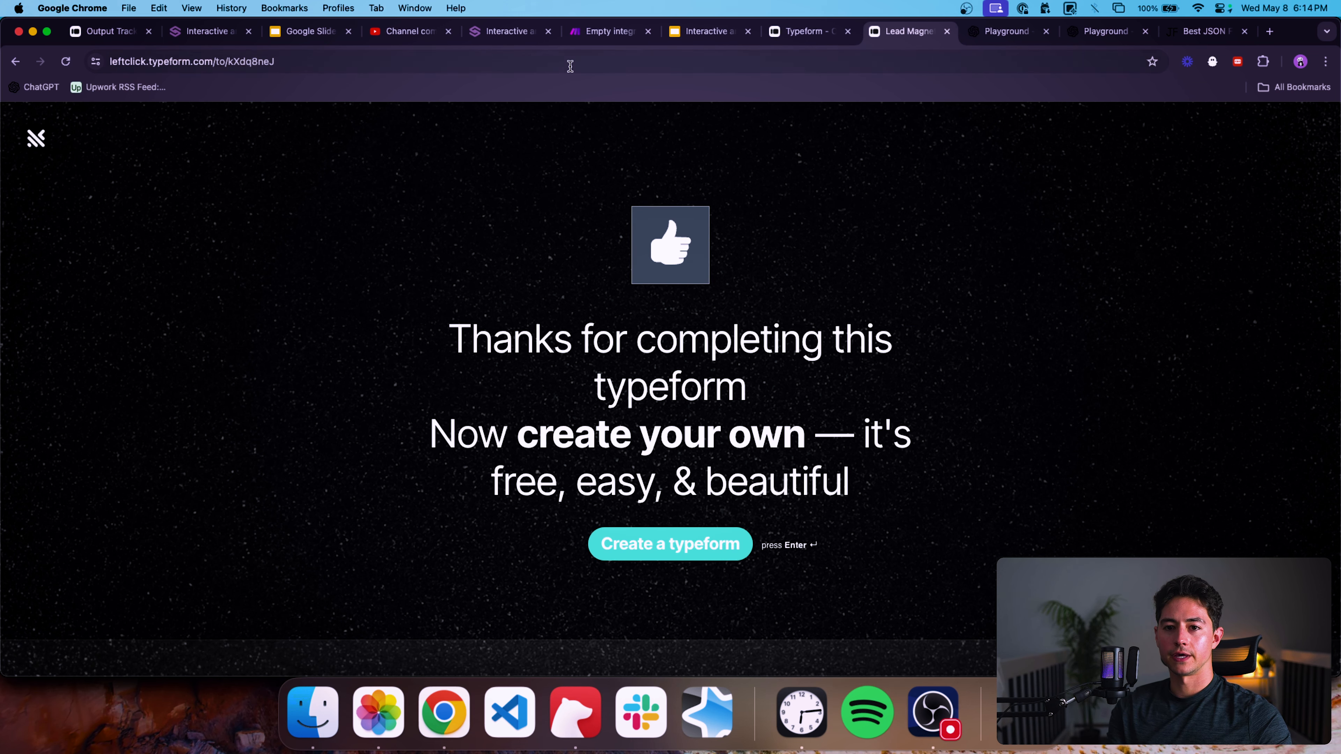
Return to the scenario and add a first recipient email address field in the Email module.
{"action": "left_click", "coordinate": [607, 33]}
{"action": "left_click_drag", "start_coordinate": [692, 243], "coordinate": [728, 224]}
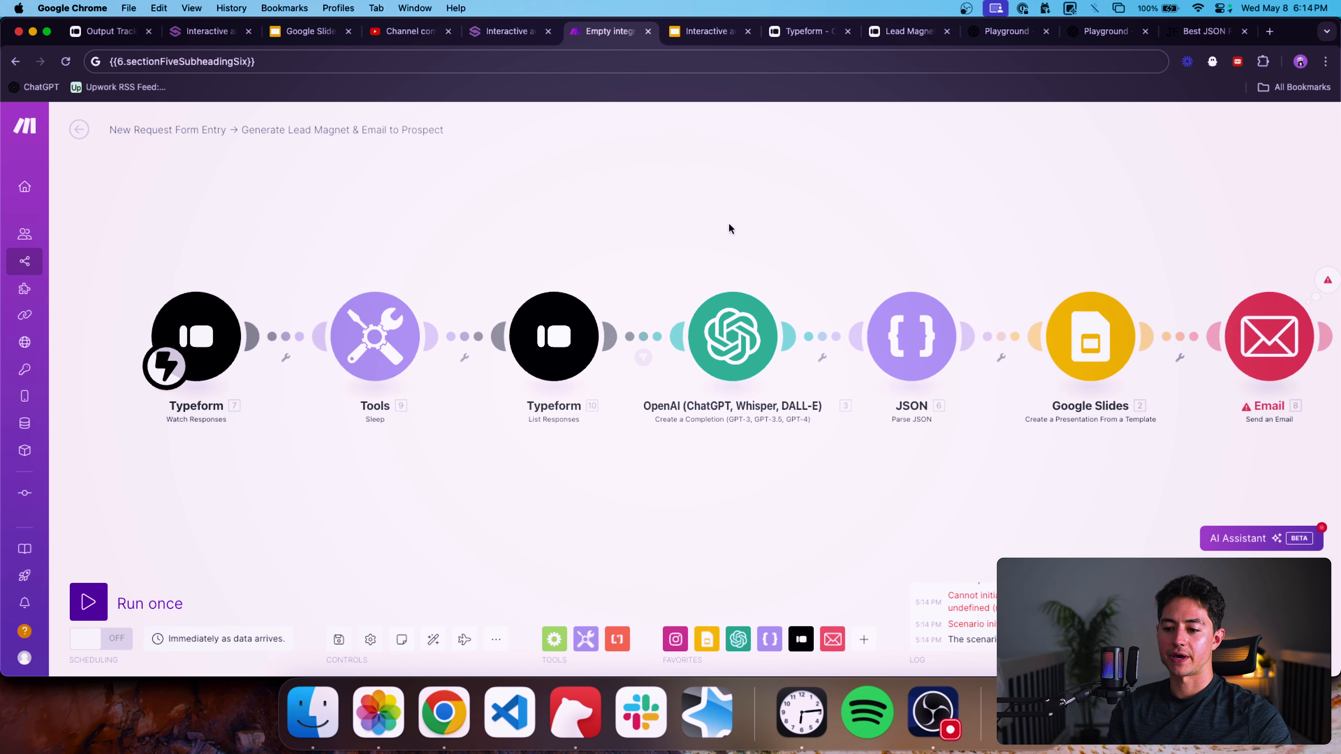
{"action": "scroll", "coordinate": [1001, 619], "scroll_direction": "up", "scroll_amount": 1}
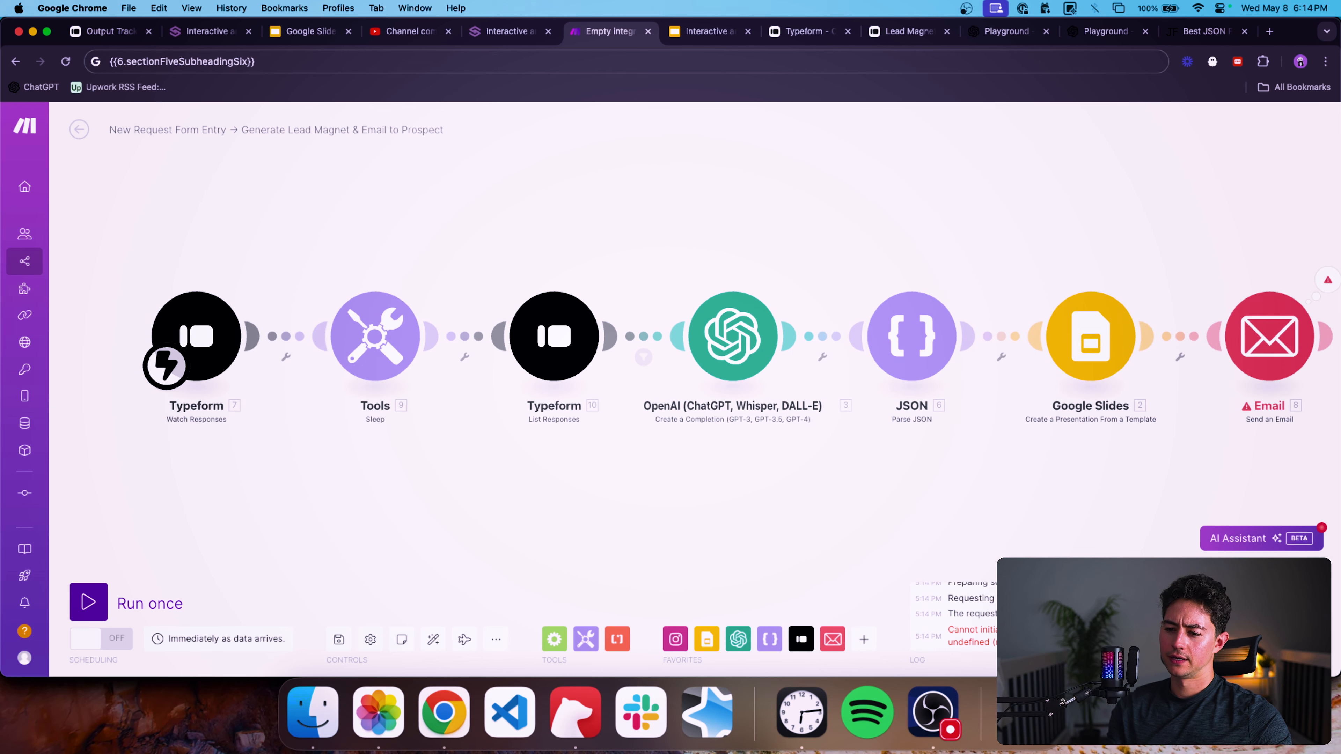
{"action": "scroll", "coordinate": [1000, 618], "scroll_direction": "down", "scroll_amount": 1}
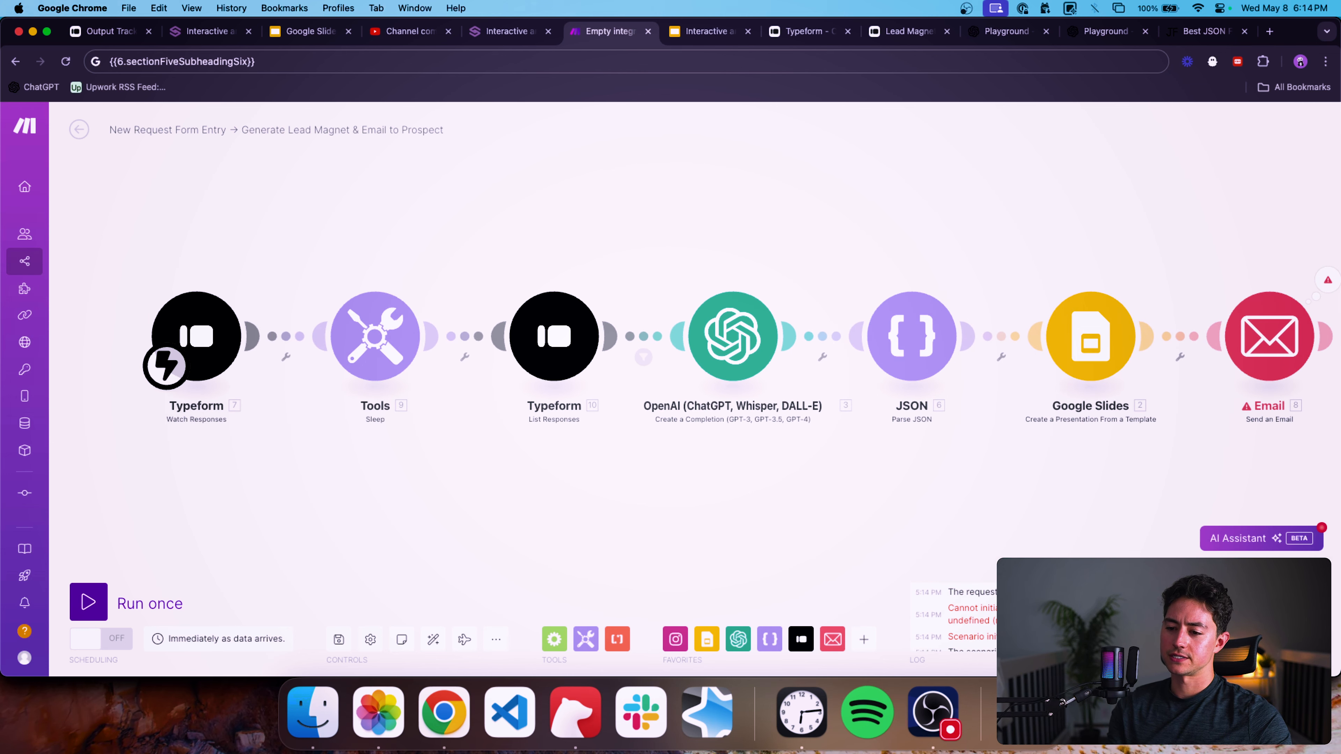
{"action": "left_click_drag", "start_coordinate": [1191, 438], "coordinate": [1055, 432]}
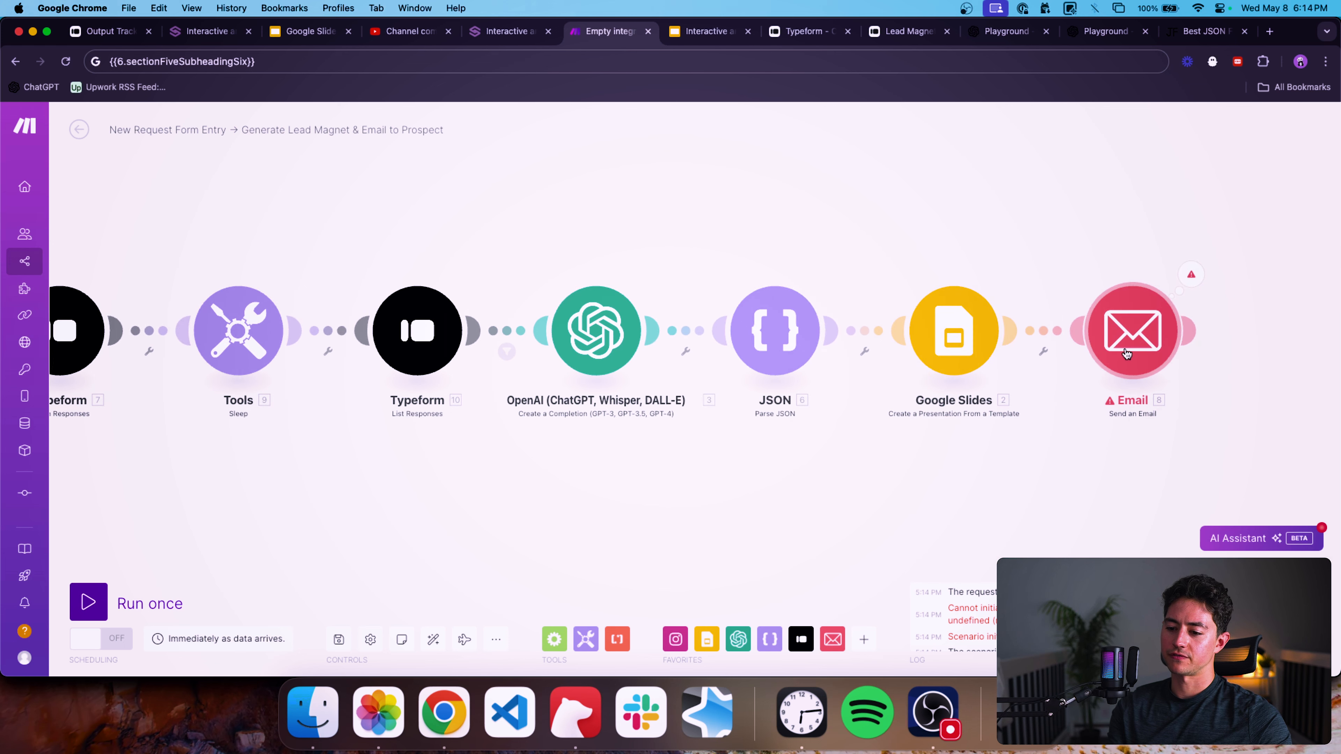
{"action": "left_click", "coordinate": [1127, 351]}
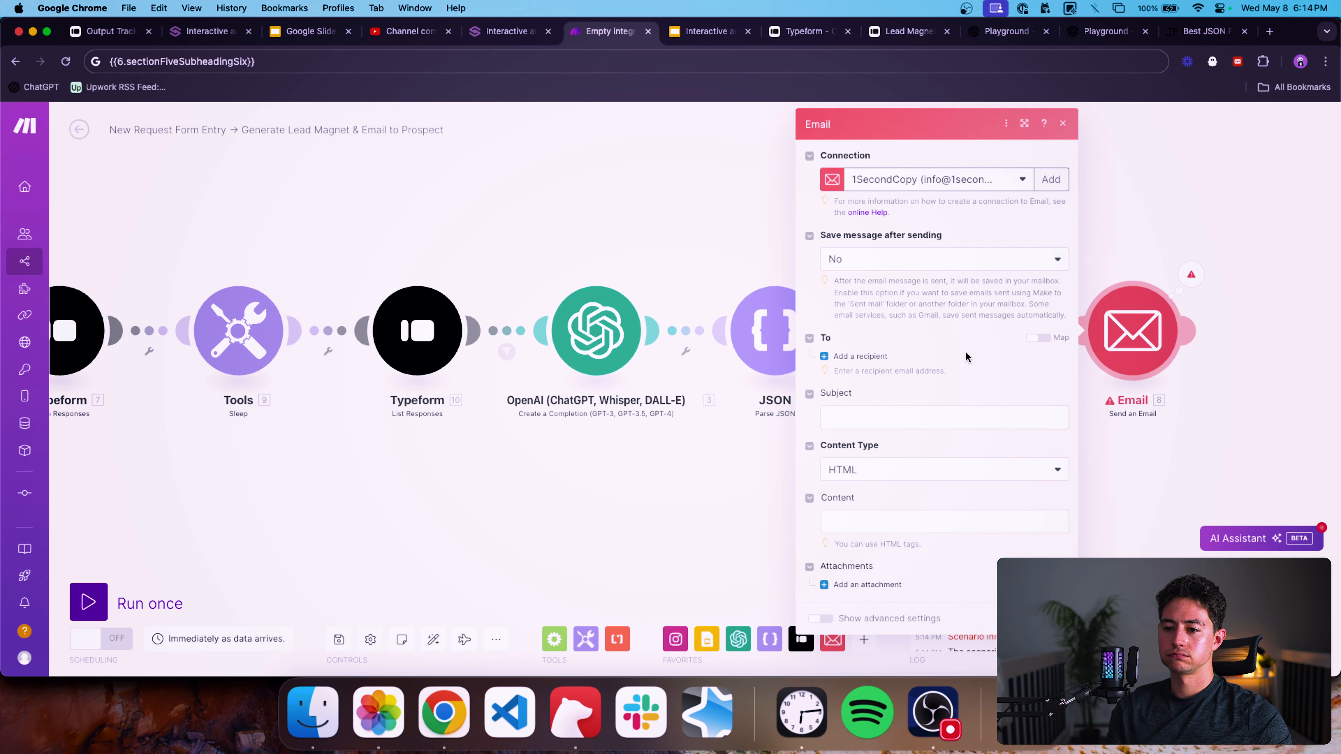
{"action": "left_click", "coordinate": [860, 356]}
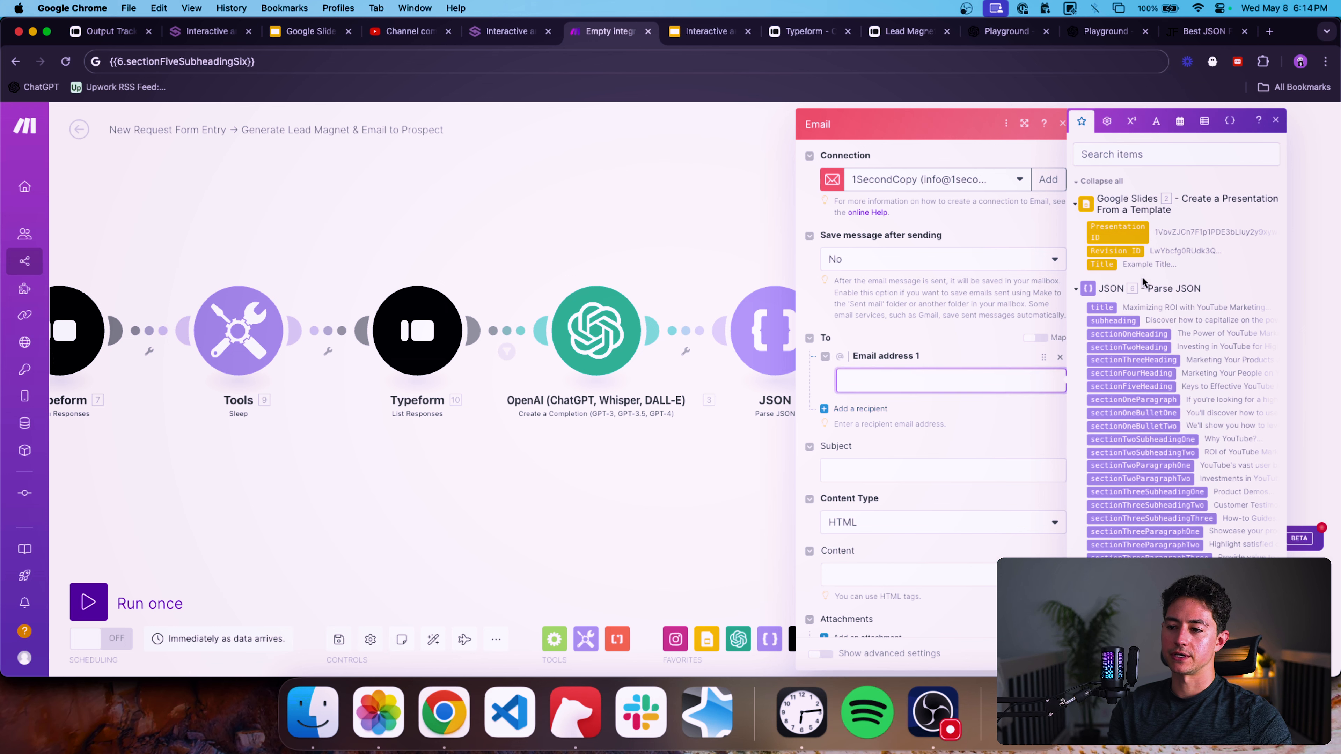
{"action": "left_click", "coordinate": [709, 367]}
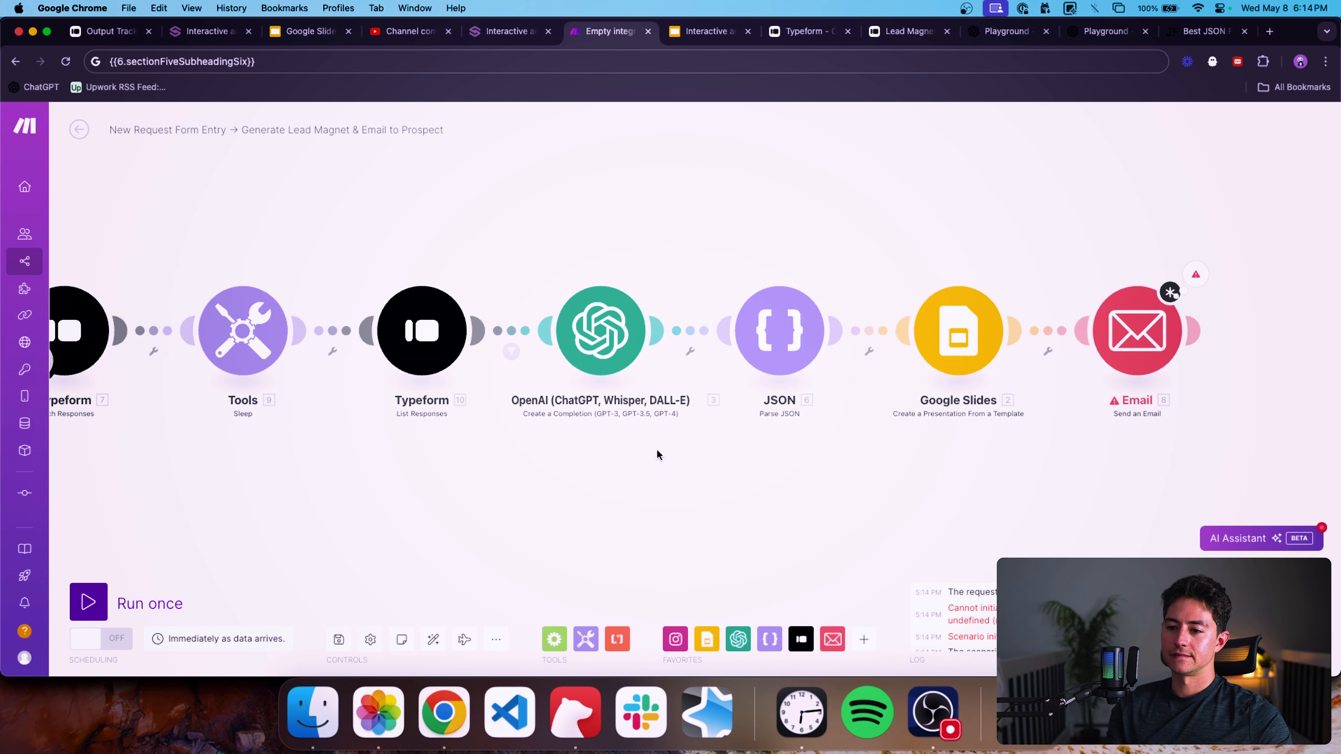
Run the List Responses module on its own and review its output bundle of form answers.
{"action": "left_click", "coordinate": [678, 352]}
{"action": "left_click", "coordinate": [726, 366]}
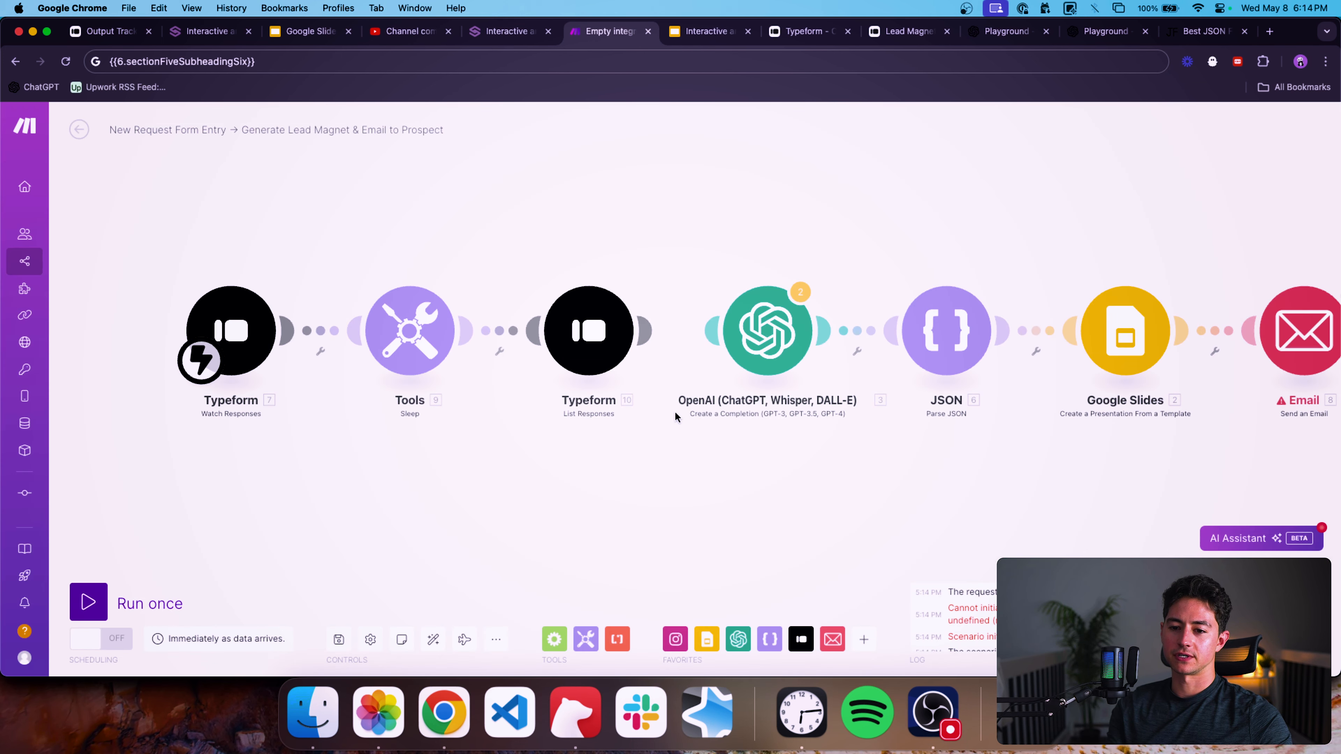
{"action": "left_click", "coordinate": [568, 349]}
{"action": "left_click", "coordinate": [578, 362]}
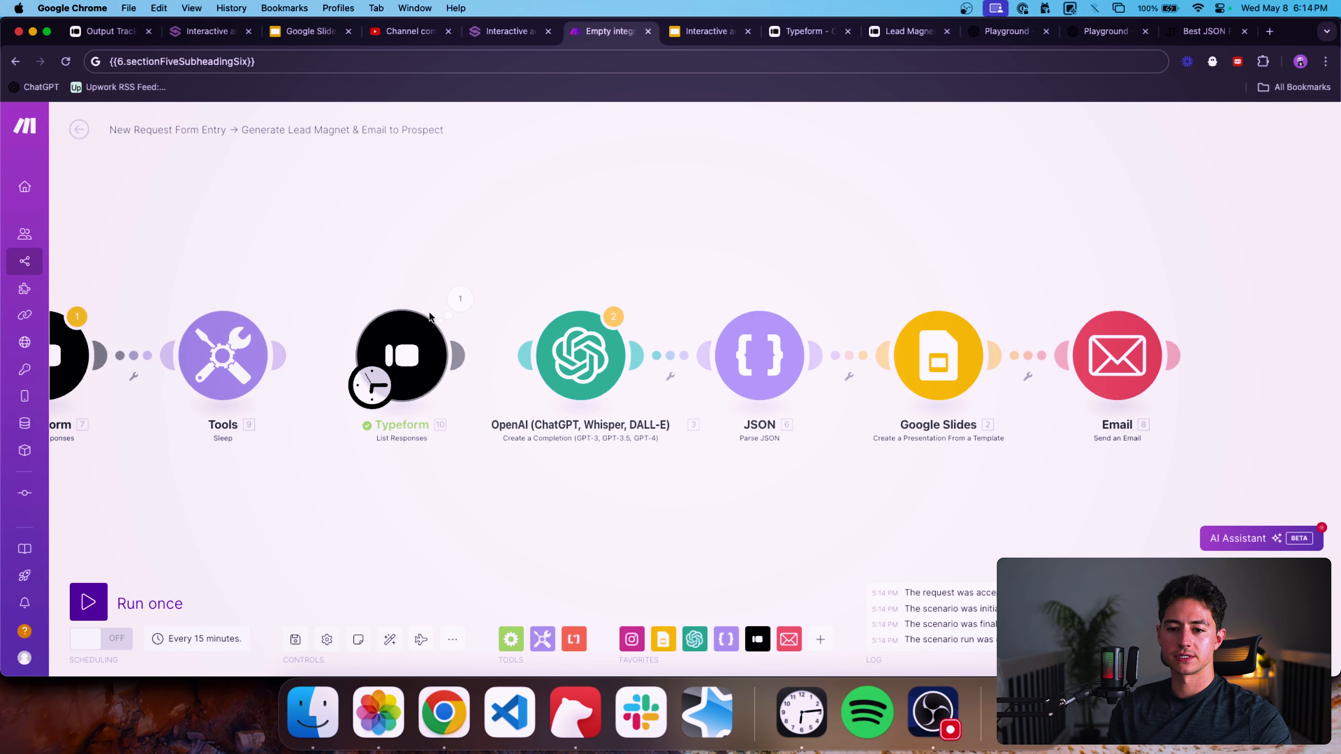
{"action": "left_click", "coordinate": [448, 301]}
{"action": "left_click", "coordinate": [561, 410]}
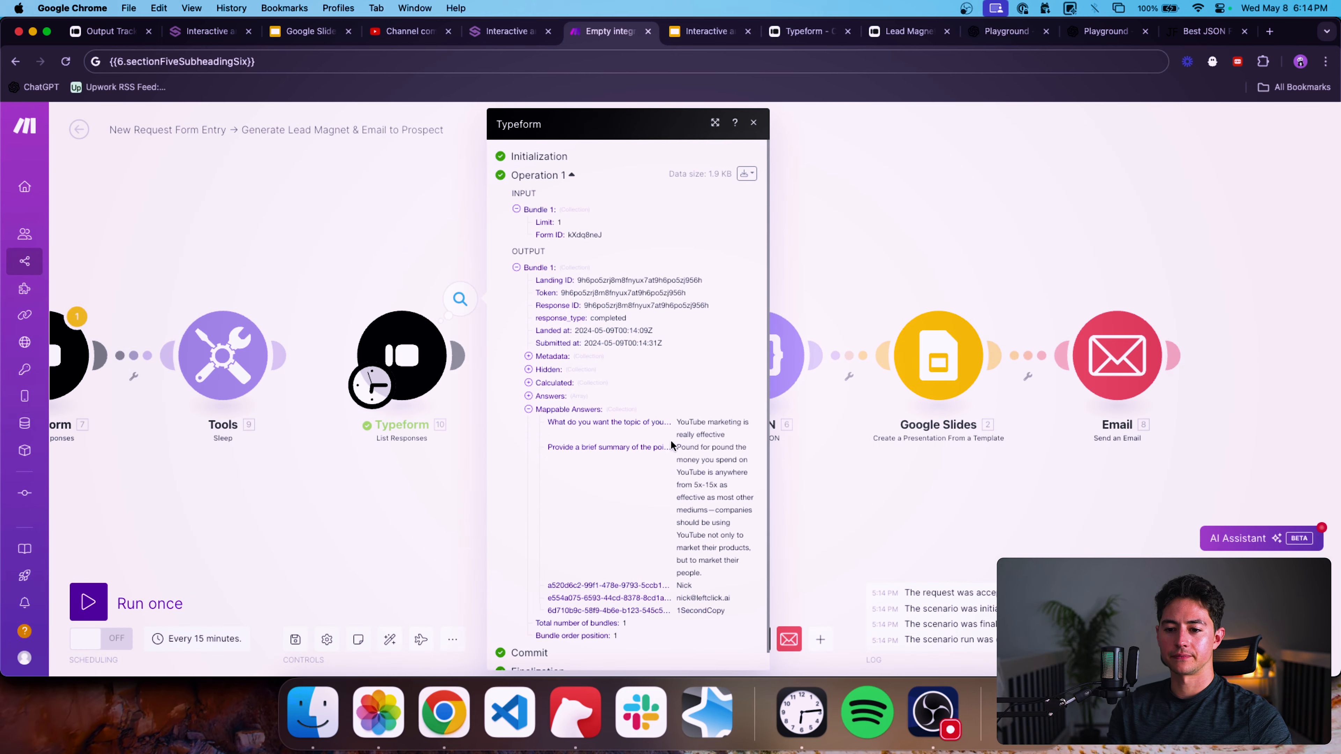
{"action": "key", "text": "Escape"}
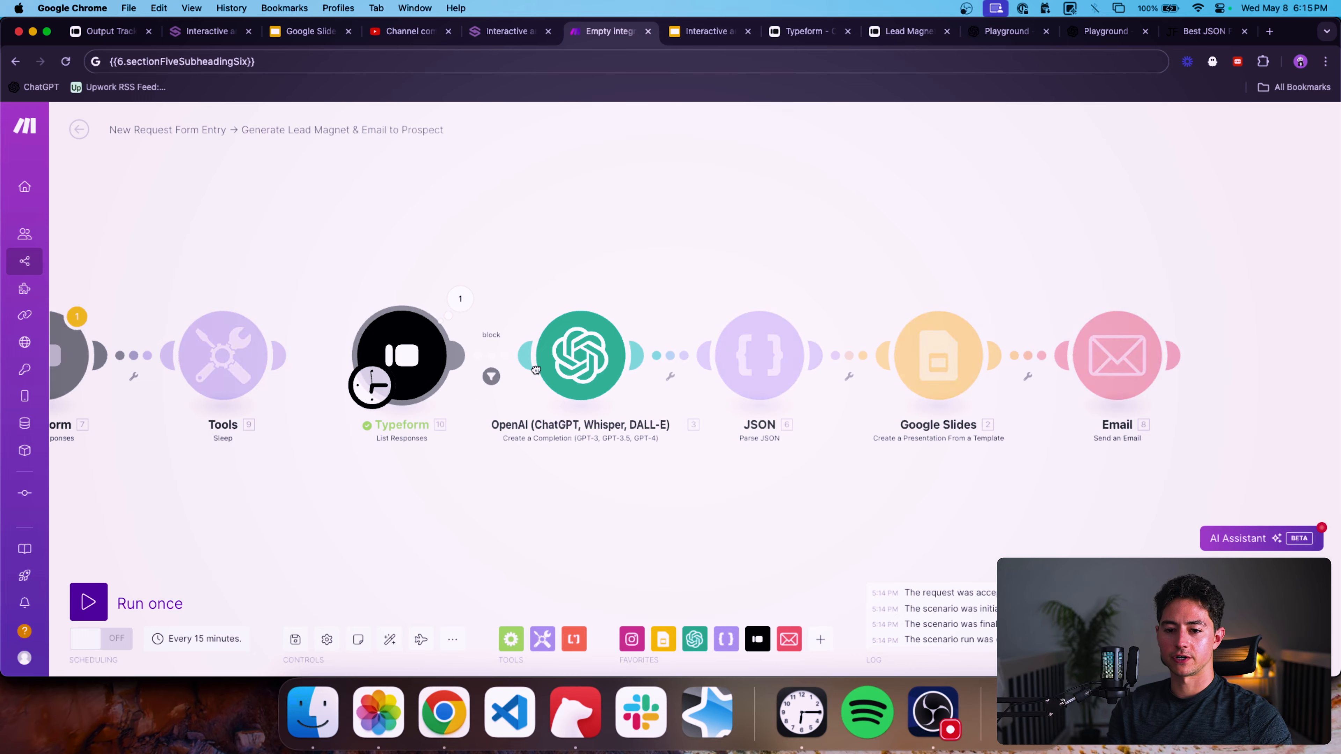
In the OpenAI module's Message 7, map the List Responses company answer as yourCompanyName and save the module.
{"action": "left_click", "coordinate": [695, 423]}
{"action": "scroll", "coordinate": [707, 412], "scroll_direction": "down", "scroll_amount": 15}
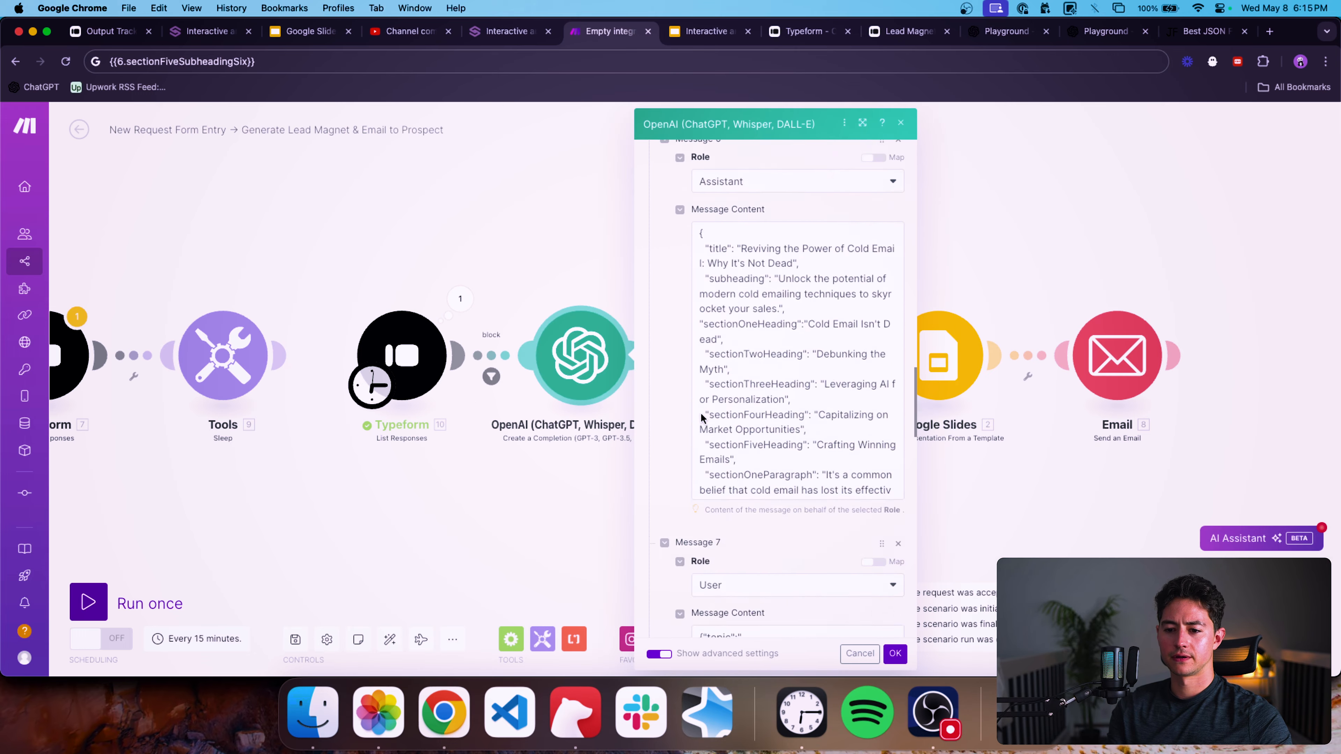
{"action": "left_click", "coordinate": [705, 293]}
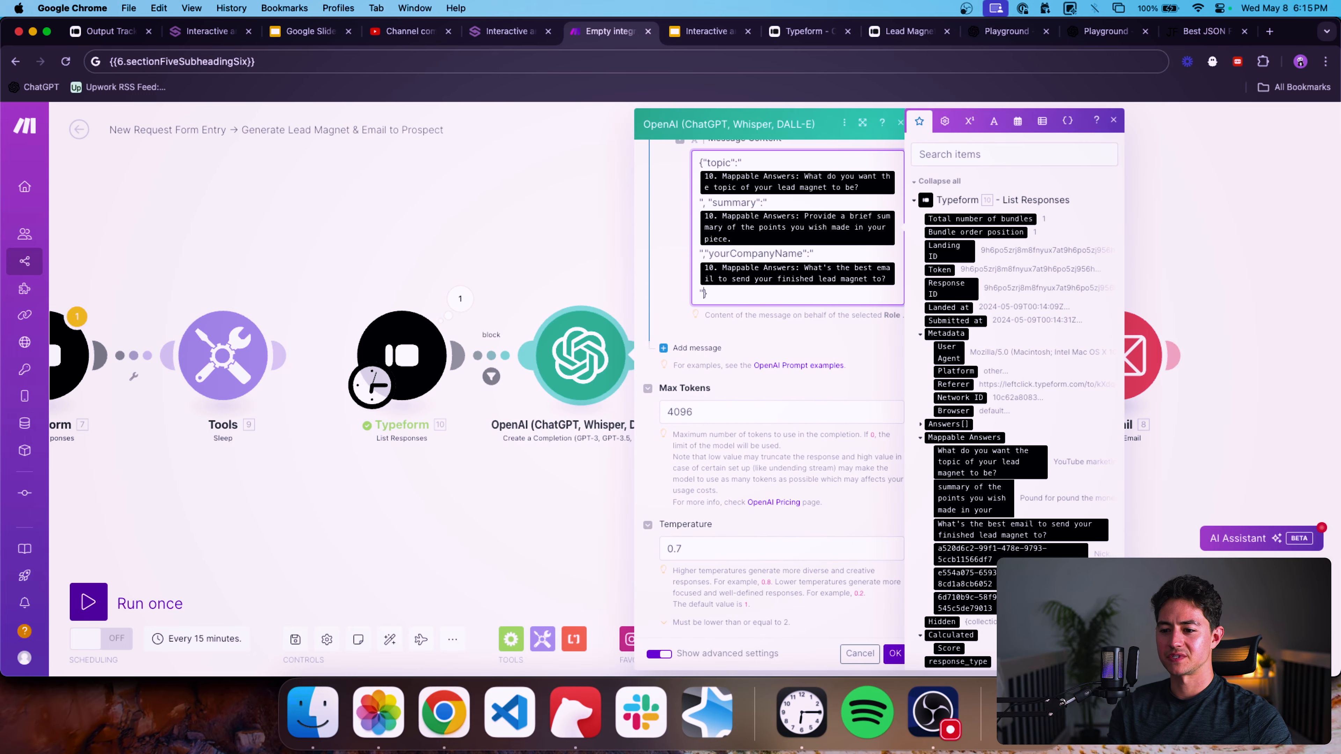
{"action": "key", "text": "BackSpace"}
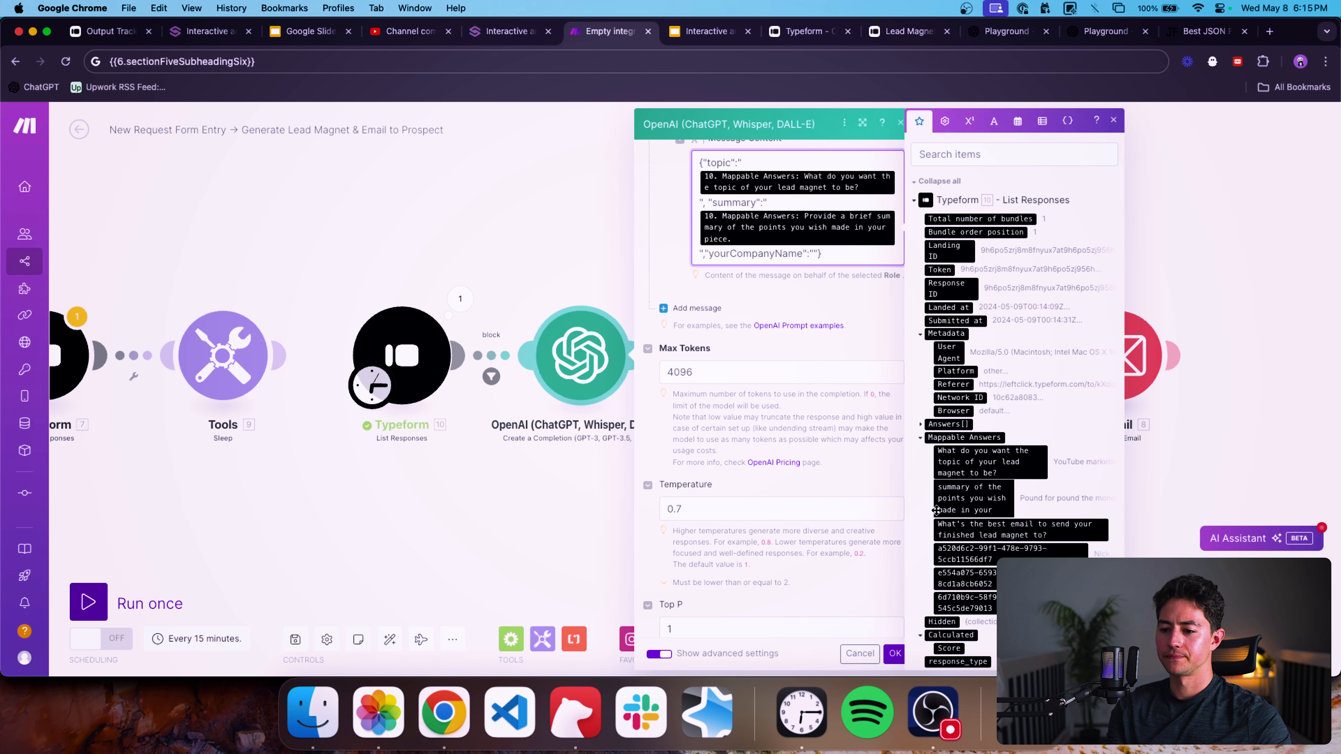
{"action": "scroll", "coordinate": [884, 357], "scroll_direction": "down", "scroll_amount": 5}
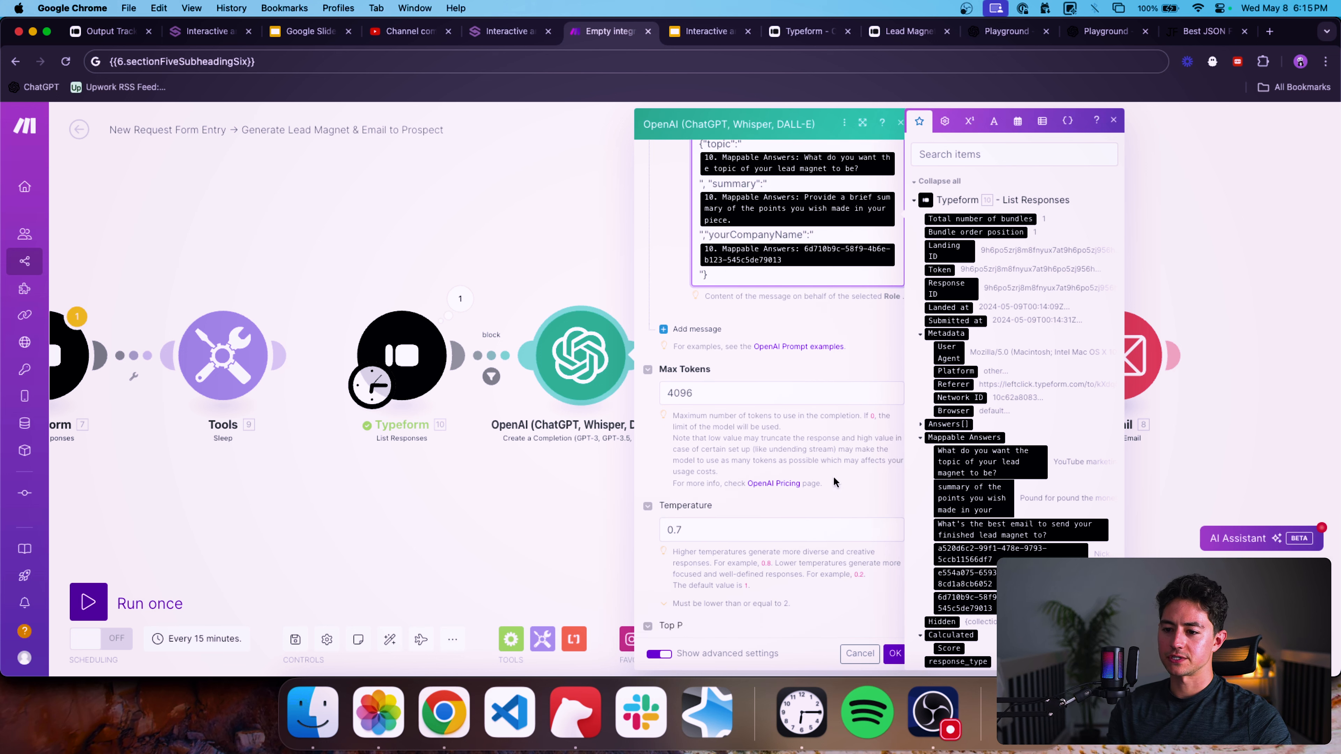
{"action": "left_click", "coordinate": [893, 655]}
Open the Email module's first recipient address field, then close the module.
{"action": "left_click", "coordinate": [1112, 363]}
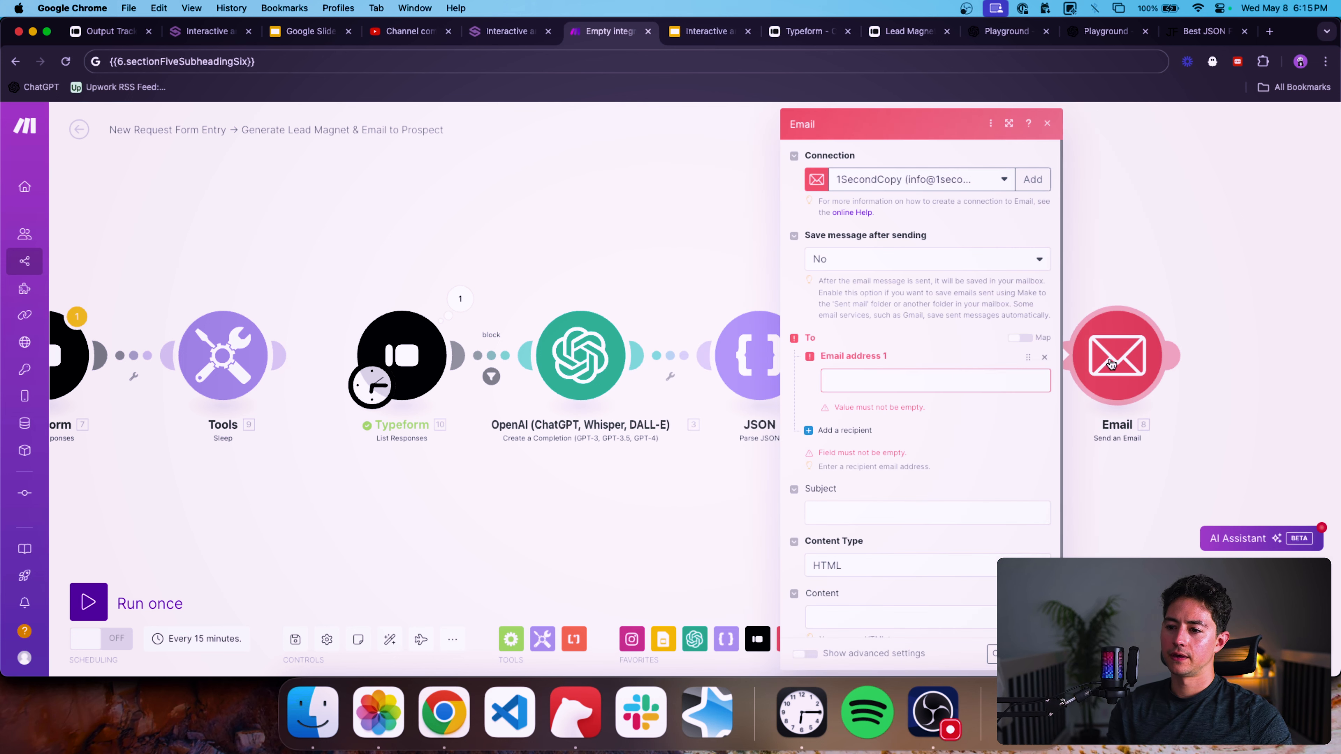
{"action": "left_click", "coordinate": [865, 381]}
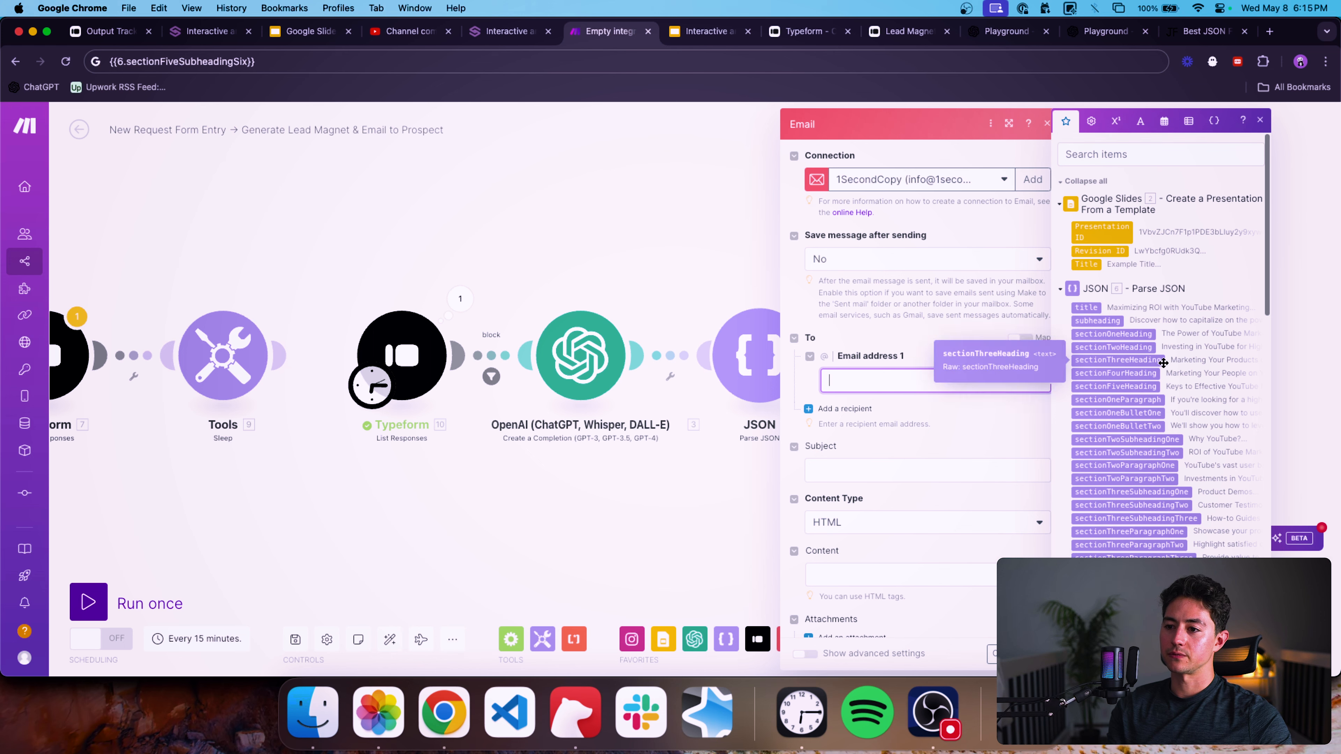
{"action": "left_click", "coordinate": [722, 265]}
{"action": "right_click", "coordinate": [1020, 353]}
{"action": "left_click", "coordinate": [1049, 383]}
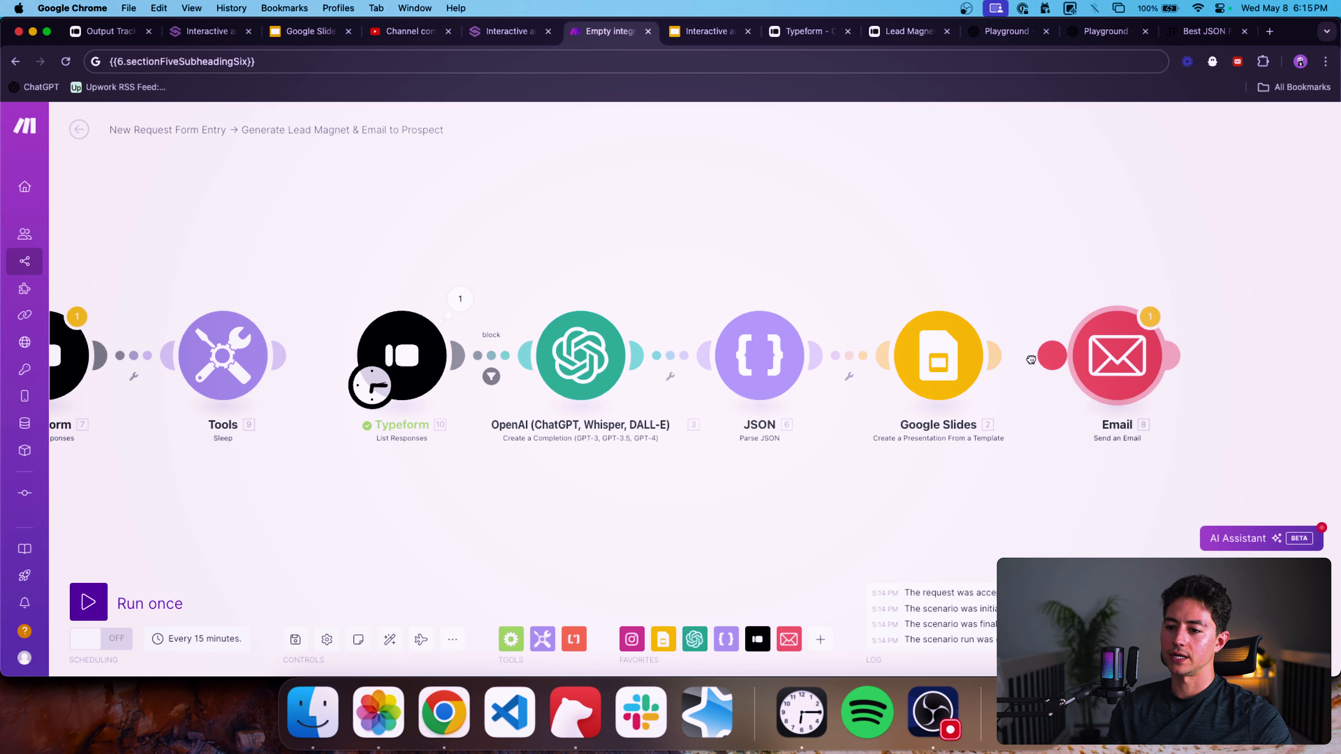
Copy the Typeform email answer item from the OpenAI module's Message 7 content, removing it again, and close the module.
{"action": "left_click_drag", "start_coordinate": [1034, 358], "coordinate": [993, 357]}
{"action": "left_click", "coordinate": [1100, 362]}
{"action": "left_click", "coordinate": [953, 378]}
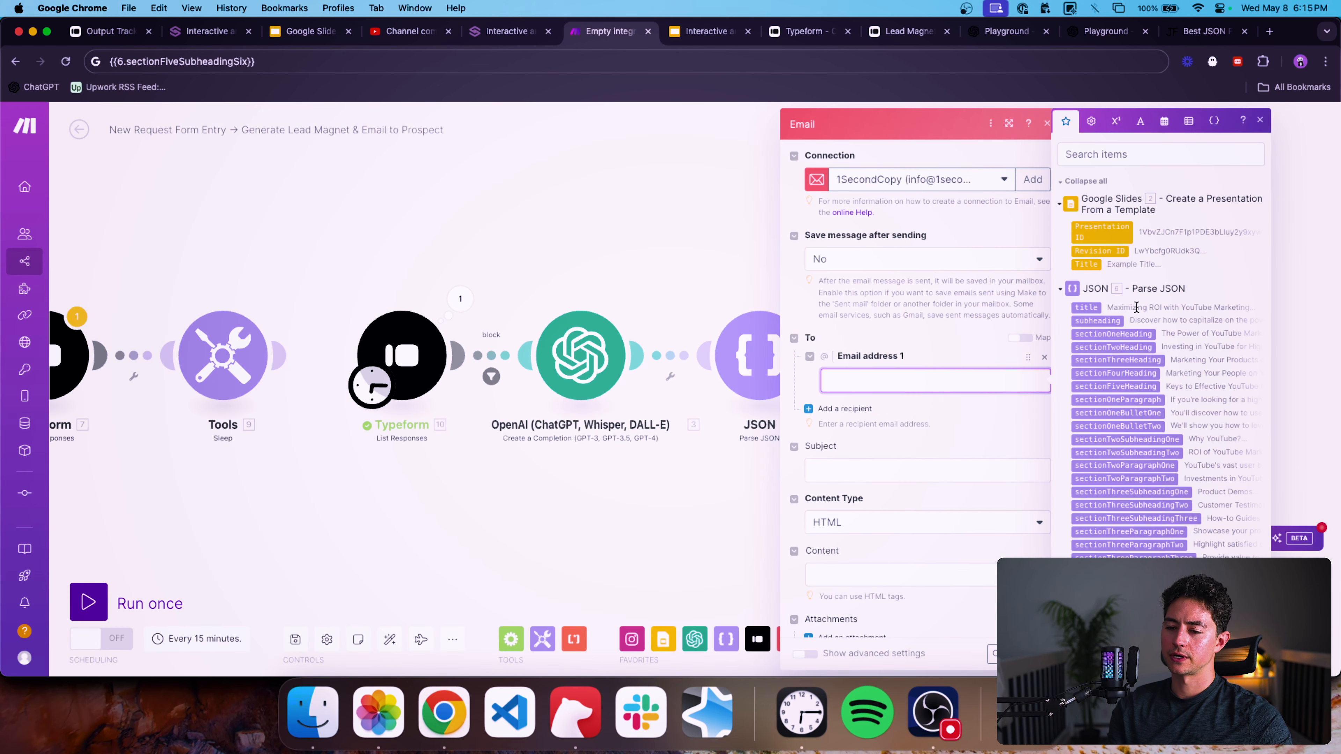
{"action": "left_click", "coordinate": [581, 356]}
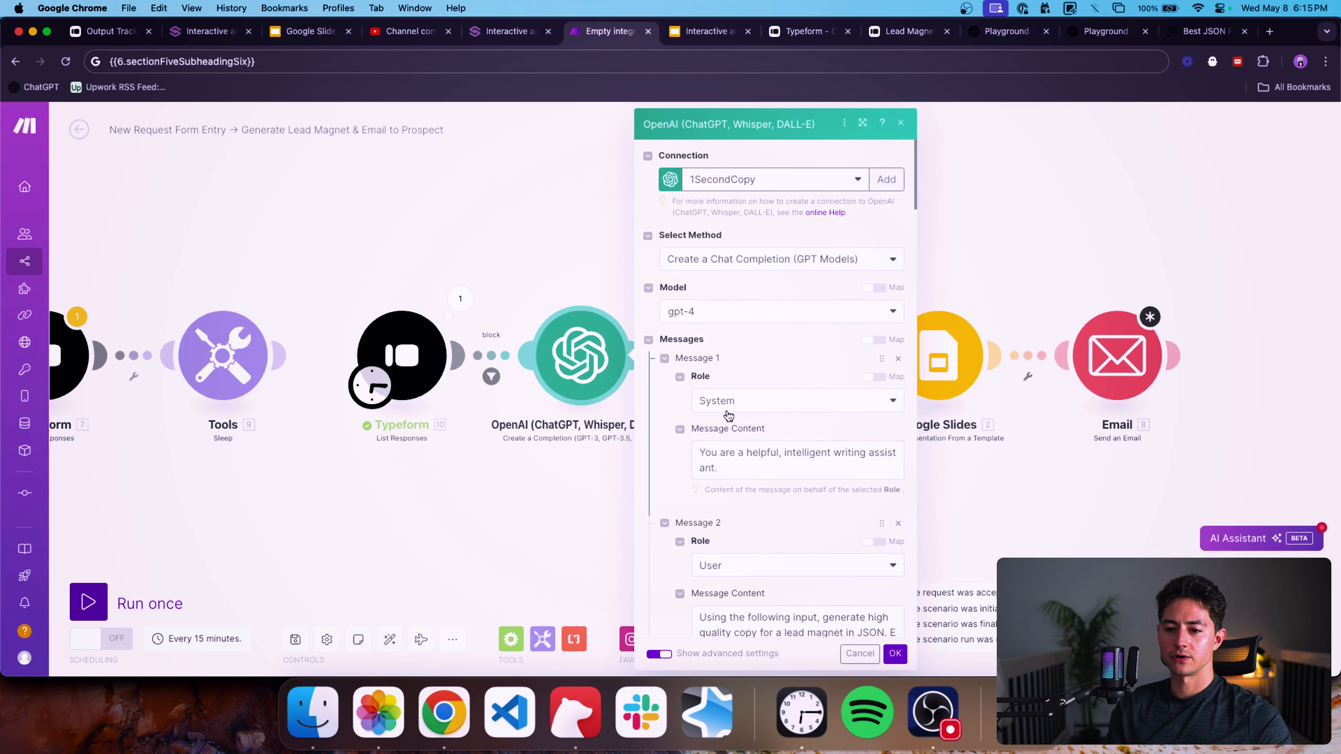
{"action": "scroll", "coordinate": [728, 415], "scroll_direction": "down", "scroll_amount": 20}
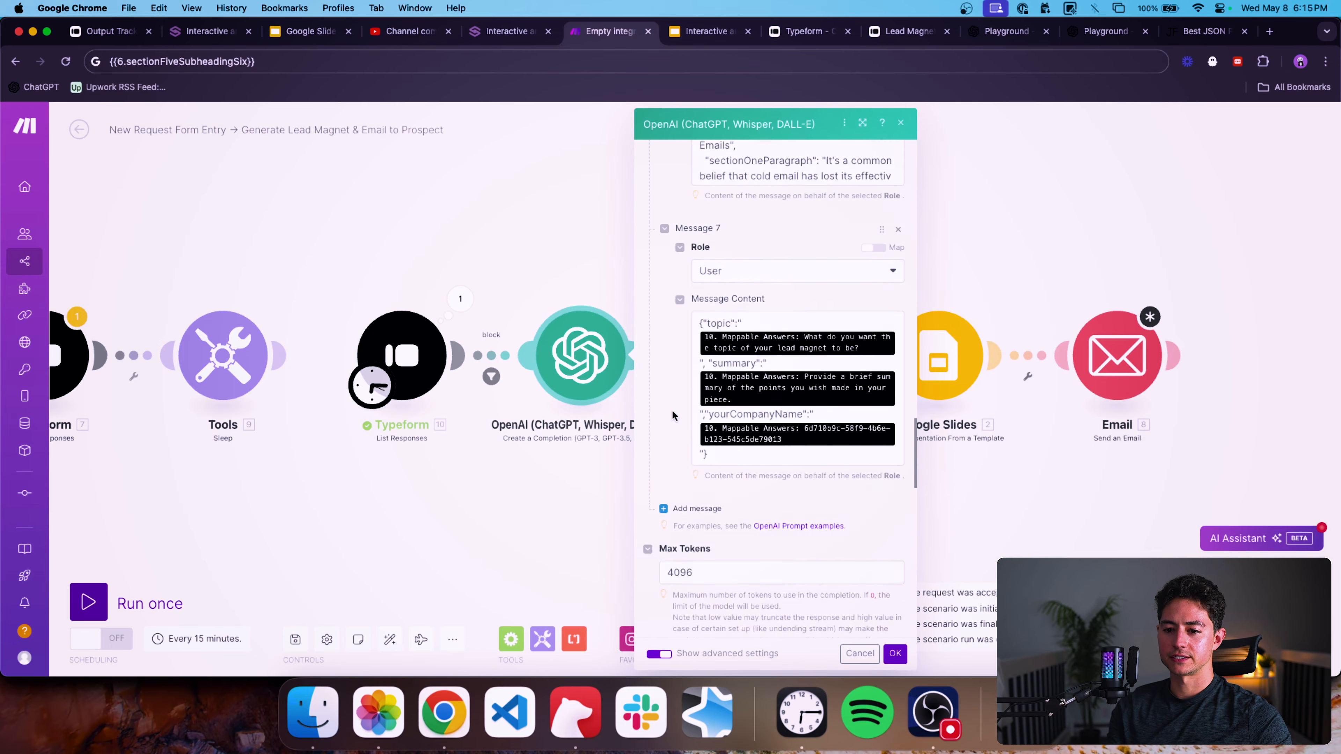
{"action": "scroll", "coordinate": [766, 402], "scroll_direction": "up", "scroll_amount": 3}
{"action": "left_click", "coordinate": [862, 388]}
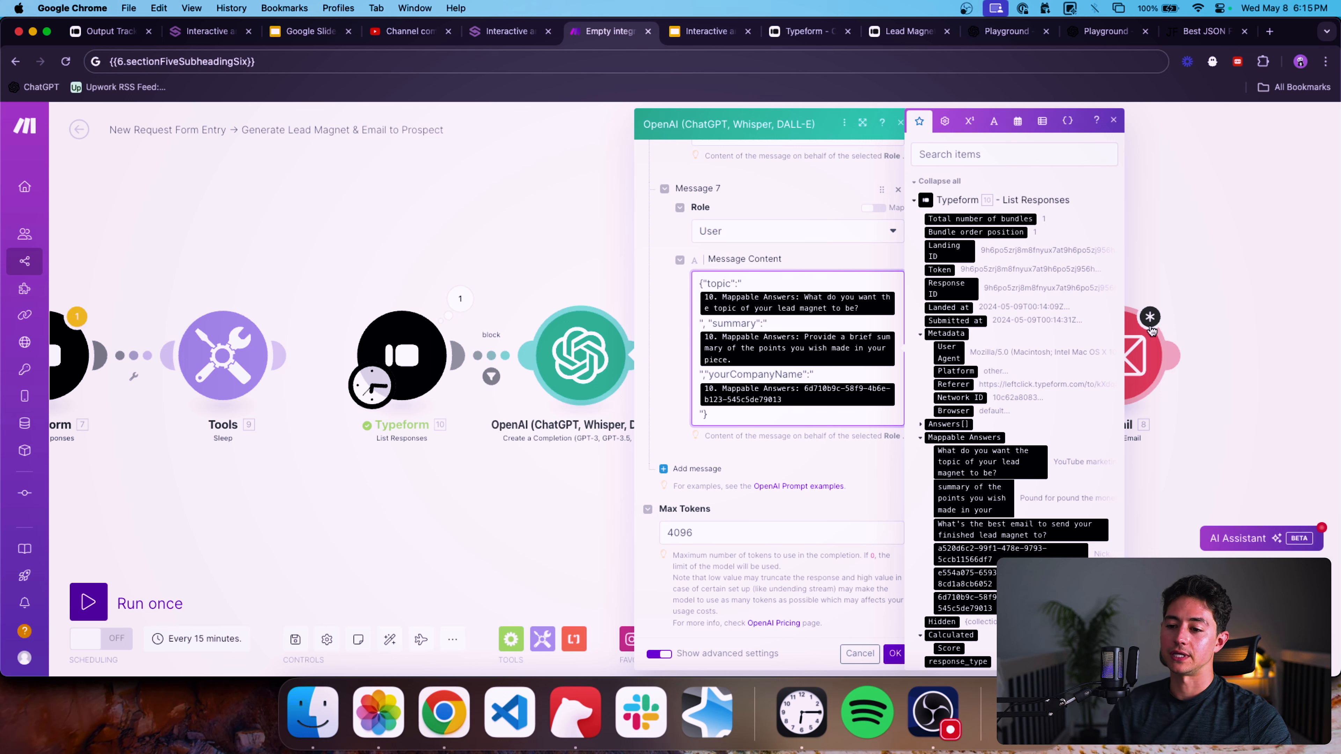
{"action": "scroll", "coordinate": [1012, 377], "scroll_direction": "down", "scroll_amount": 1}
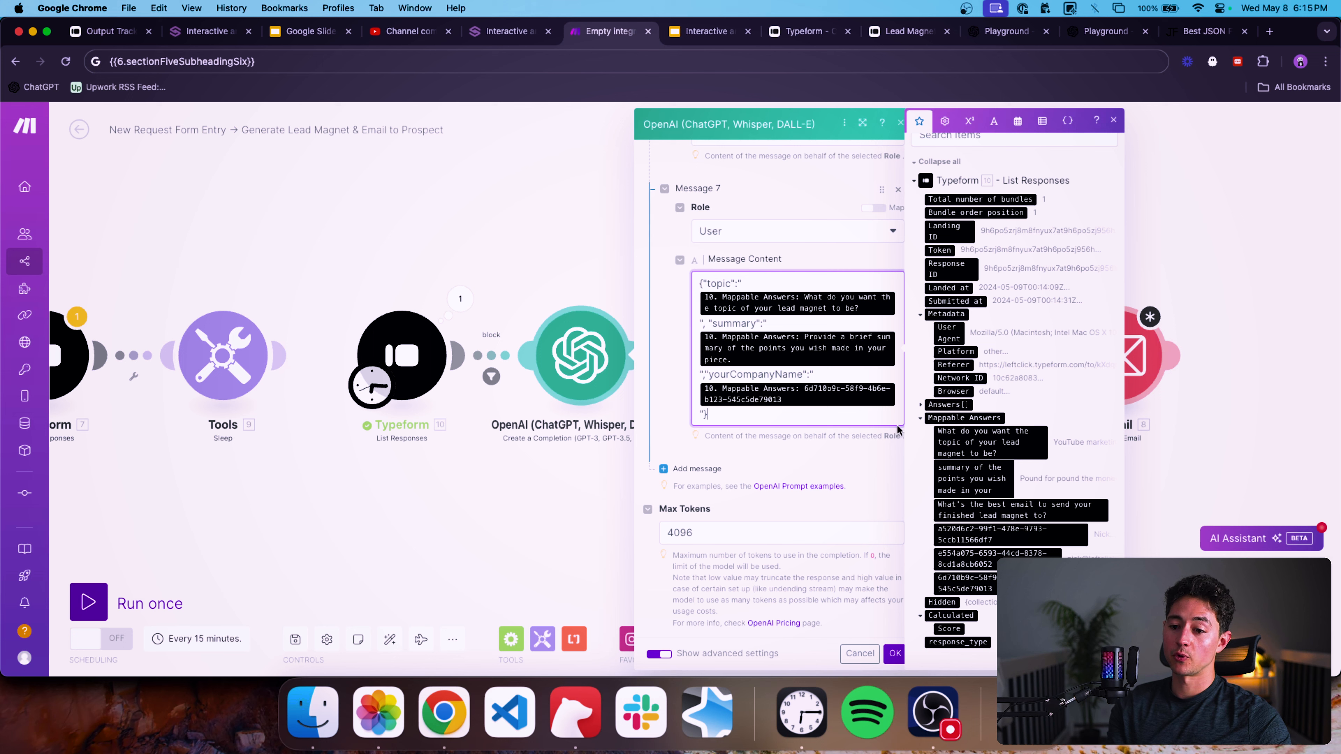
{"action": "left_click", "coordinate": [1024, 555]}
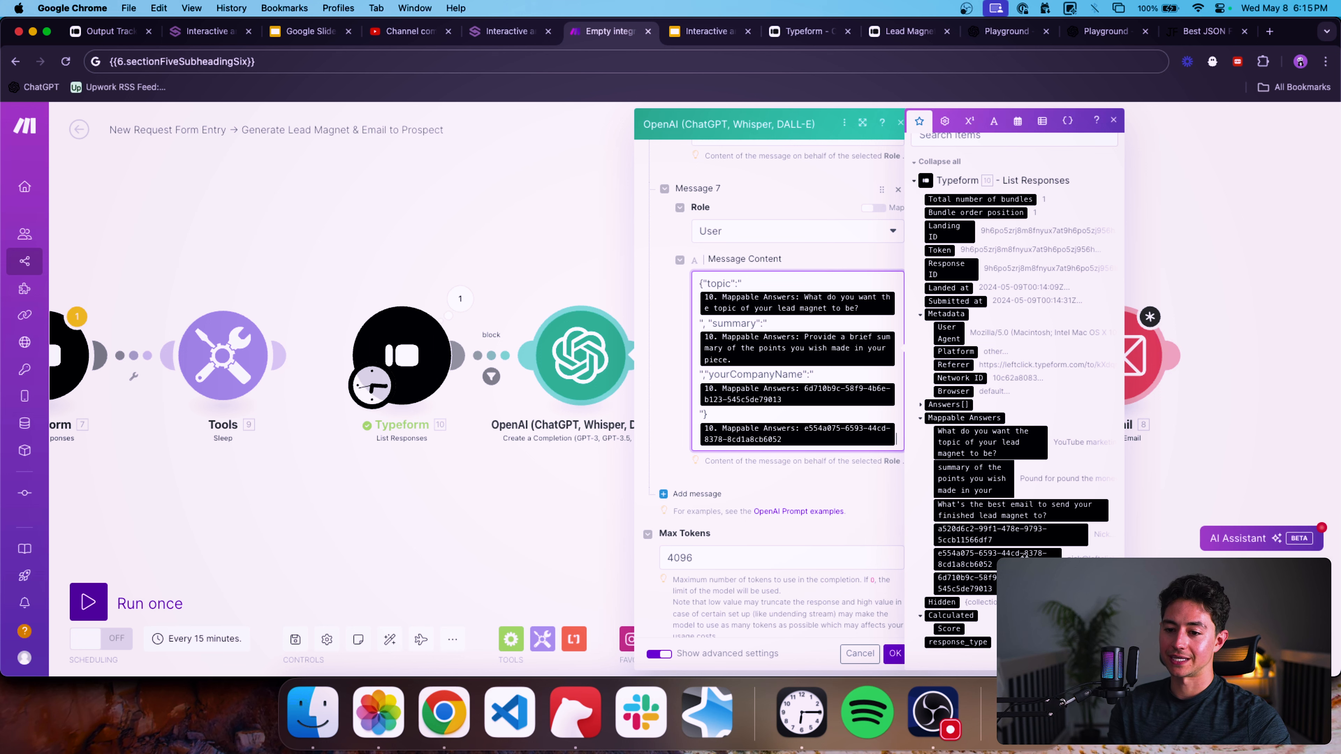
{"action": "key", "text": "BackSpace"}
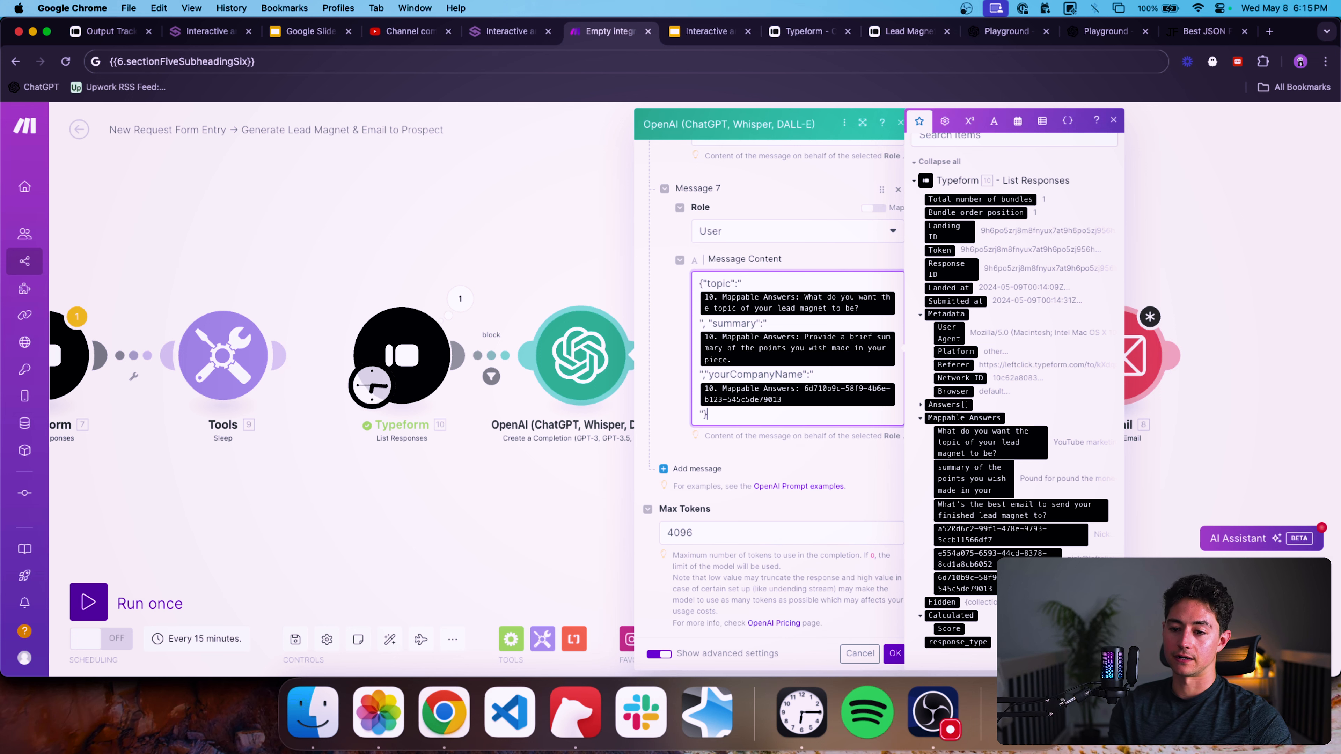
{"action": "left_click", "coordinate": [895, 653]}
Paste the Typeform email answer mapping into the Email module's first recipient address field.
{"action": "left_click", "coordinate": [1104, 364]}
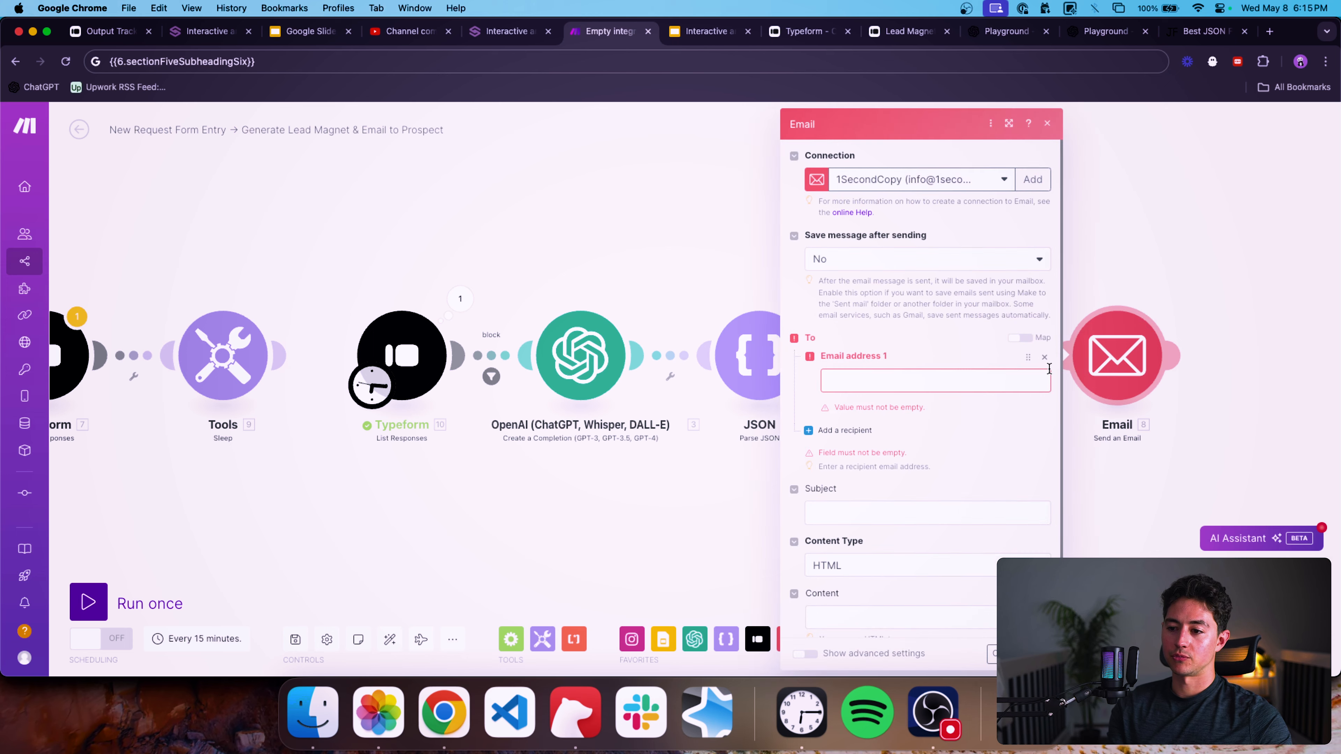
{"action": "left_click", "coordinate": [1047, 373]}
{"action": "type", "text": "10.mappable_answers.`e554a075-6593-44cd-8378-8cd1a8cb6052`"}
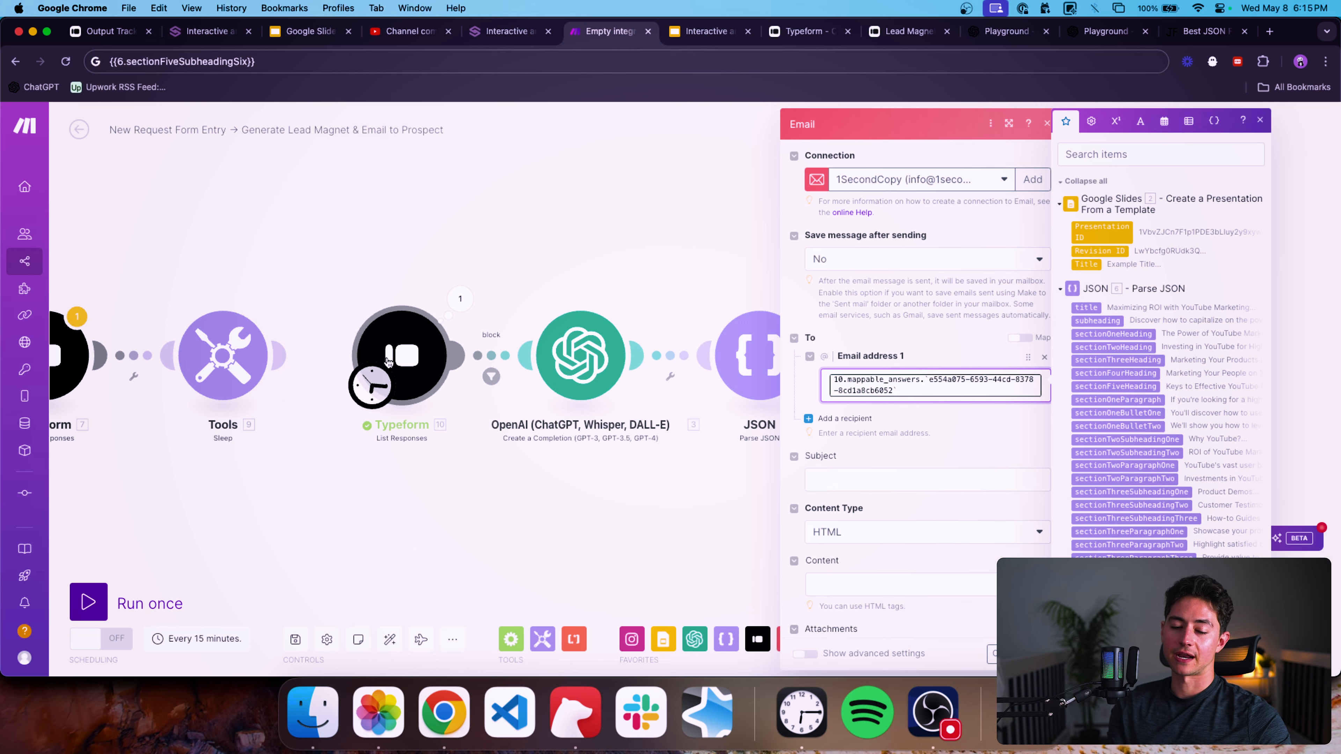
Map the JSON title into the Email subject field.
{"action": "scroll", "coordinate": [898, 417], "scroll_direction": "down", "scroll_amount": 1}
{"action": "left_click", "coordinate": [908, 445]}
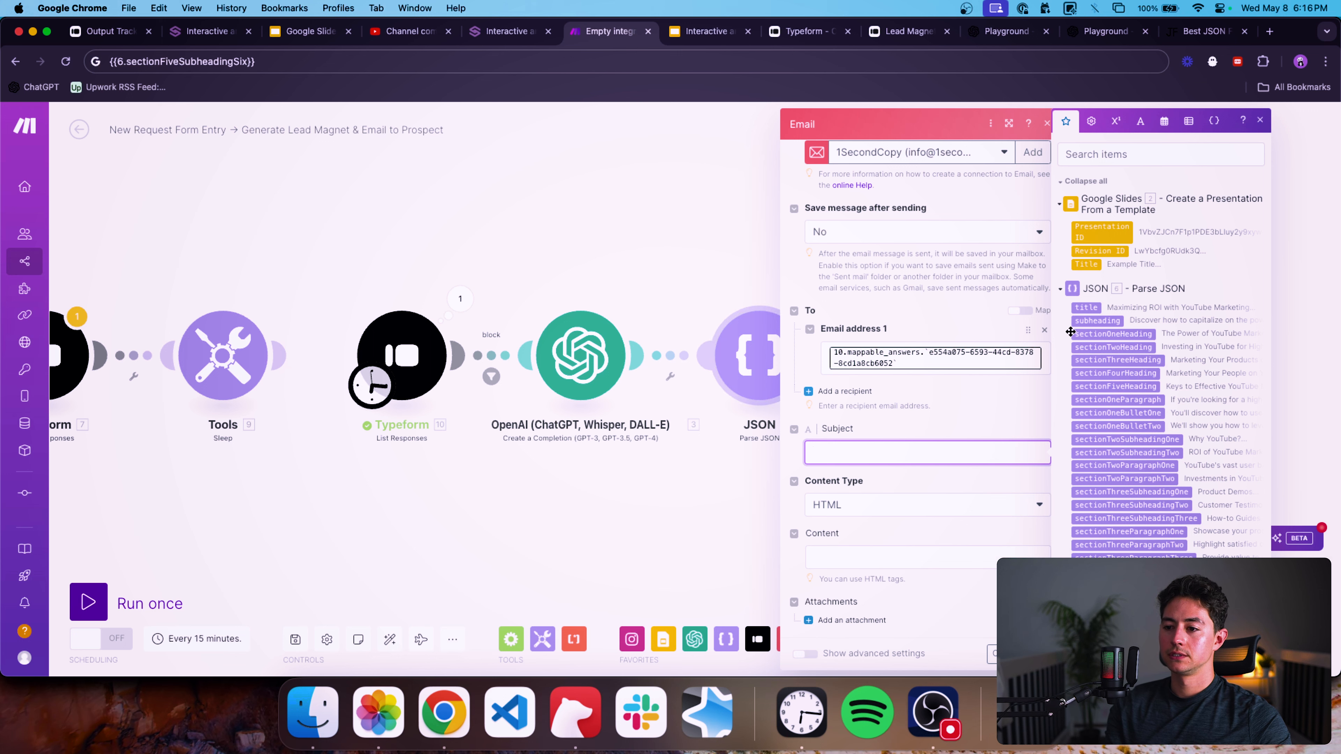
{"action": "left_click", "coordinate": [1087, 307]}
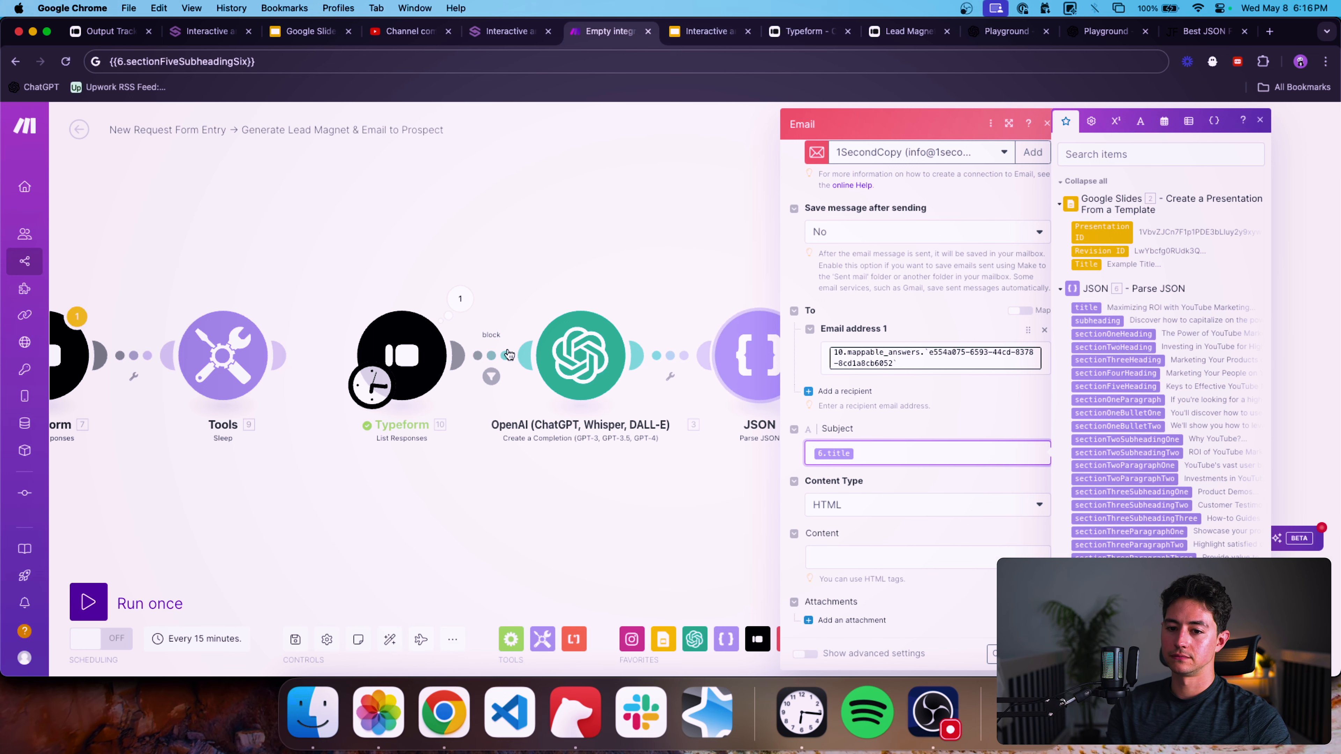
Inspect the List Responses module's output bundle and its mappable answers.
{"action": "left_click", "coordinate": [467, 302]}
{"action": "left_click", "coordinate": [550, 415]}
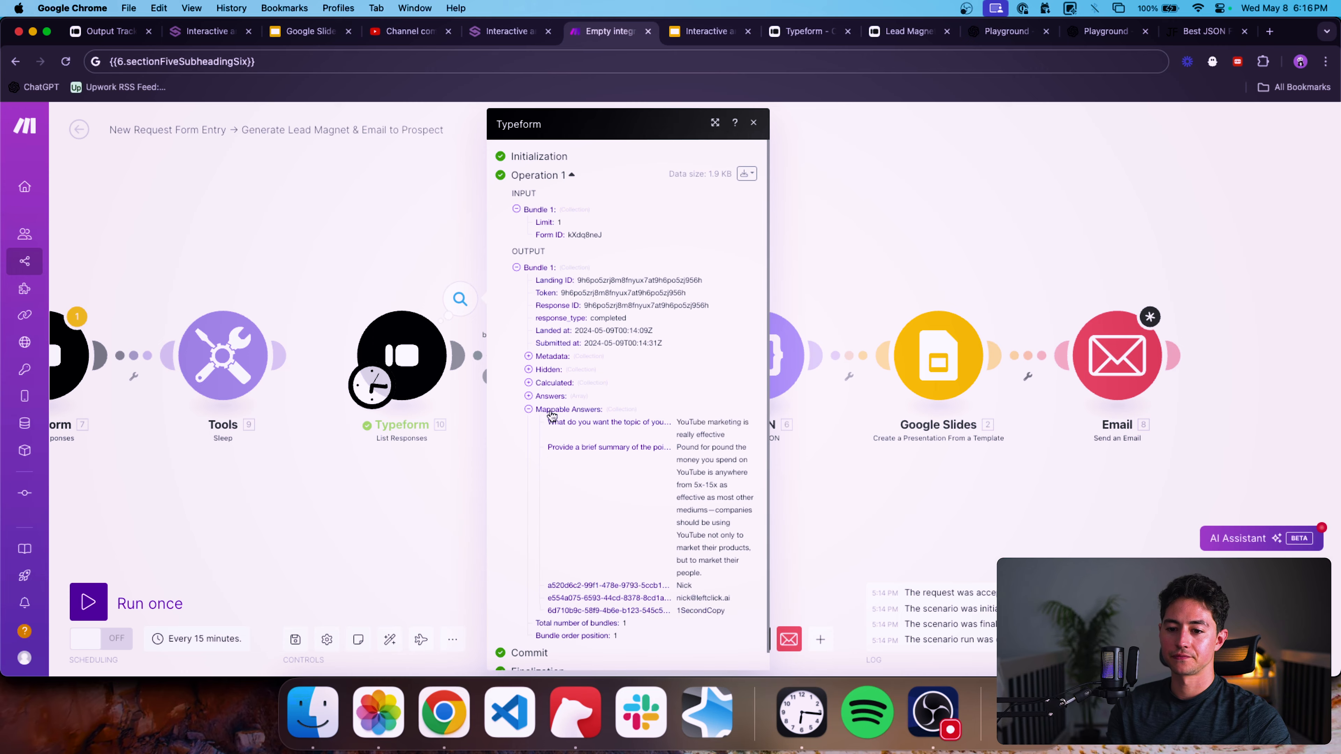
{"action": "left_click", "coordinate": [406, 348]}
{"action": "left_click", "coordinate": [716, 421]}
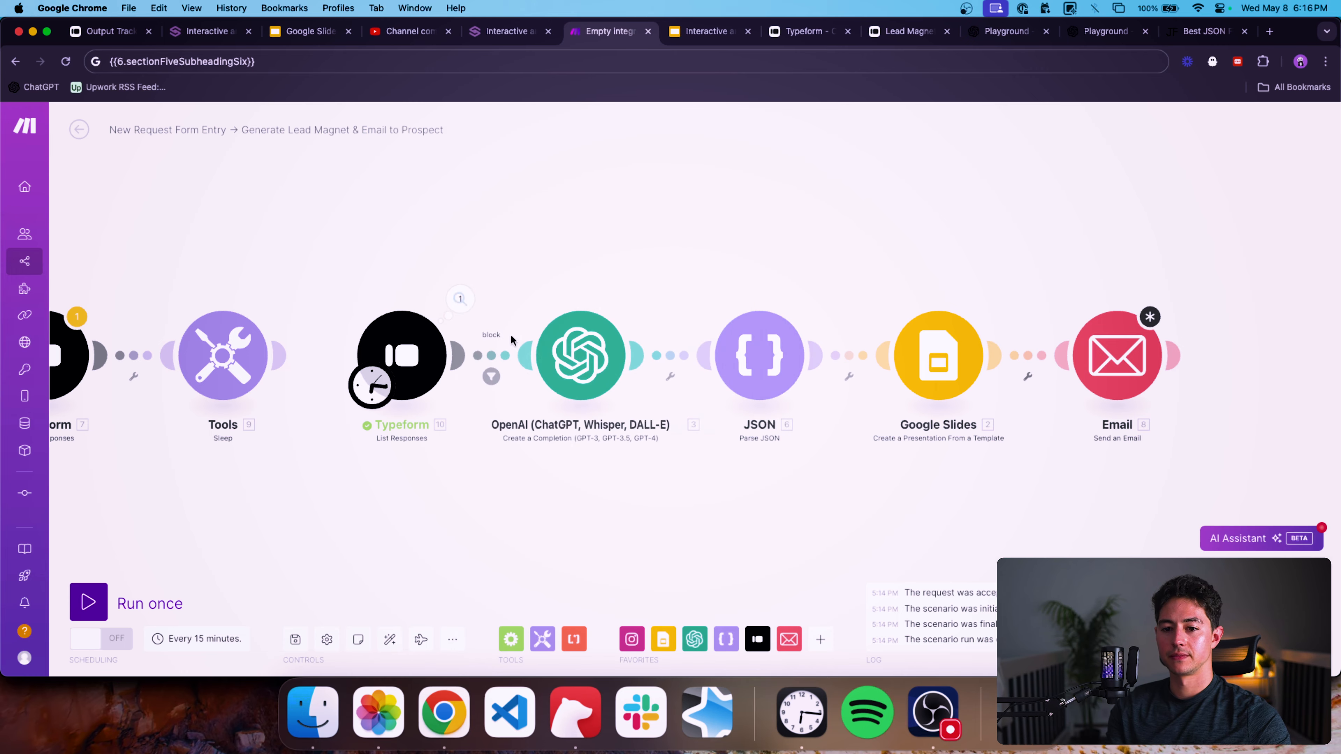
Copy the first-name answer from OpenAI Message 7 and set the Email subject to it followed by ", your lead magnet is ready".
{"action": "left_click", "coordinate": [581, 355]}
{"action": "scroll", "coordinate": [780, 455], "scroll_direction": "down", "scroll_amount": 5}
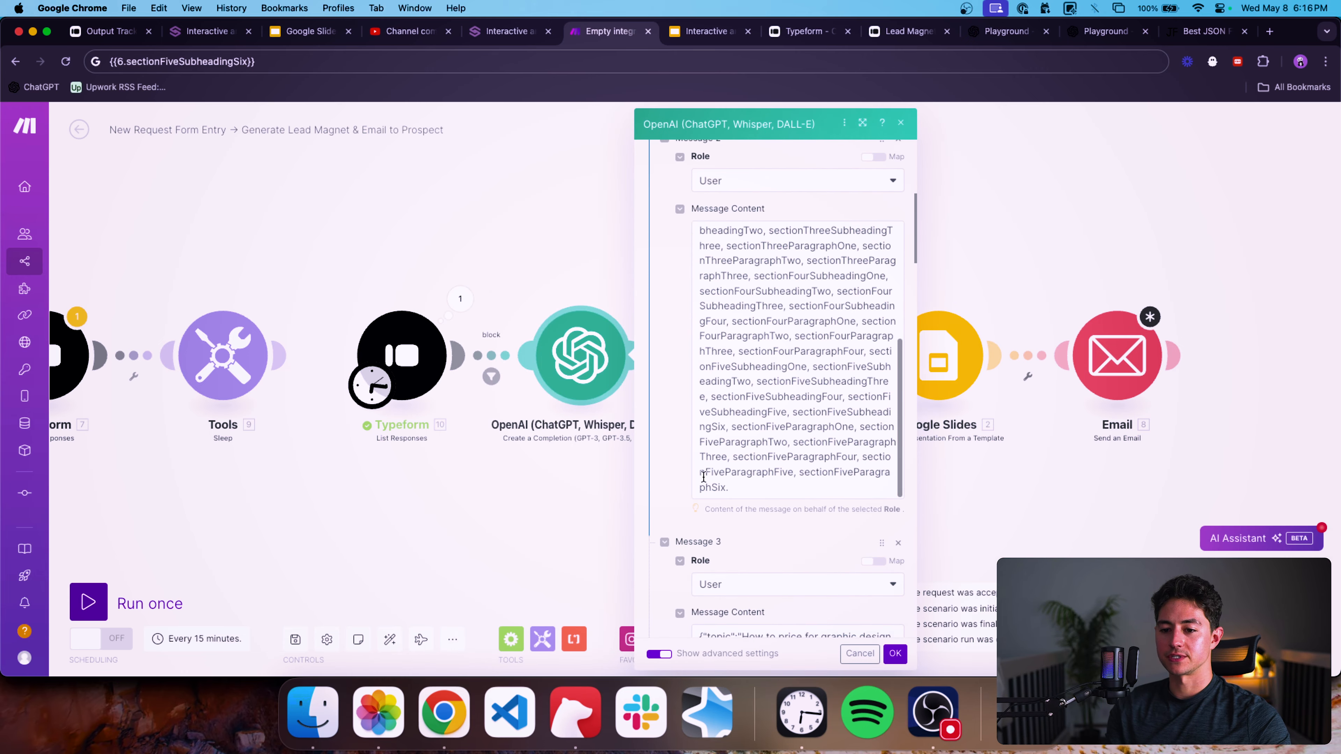
{"action": "scroll", "coordinate": [703, 477], "scroll_direction": "down", "scroll_amount": 15}
{"action": "left_click", "coordinate": [766, 417]}
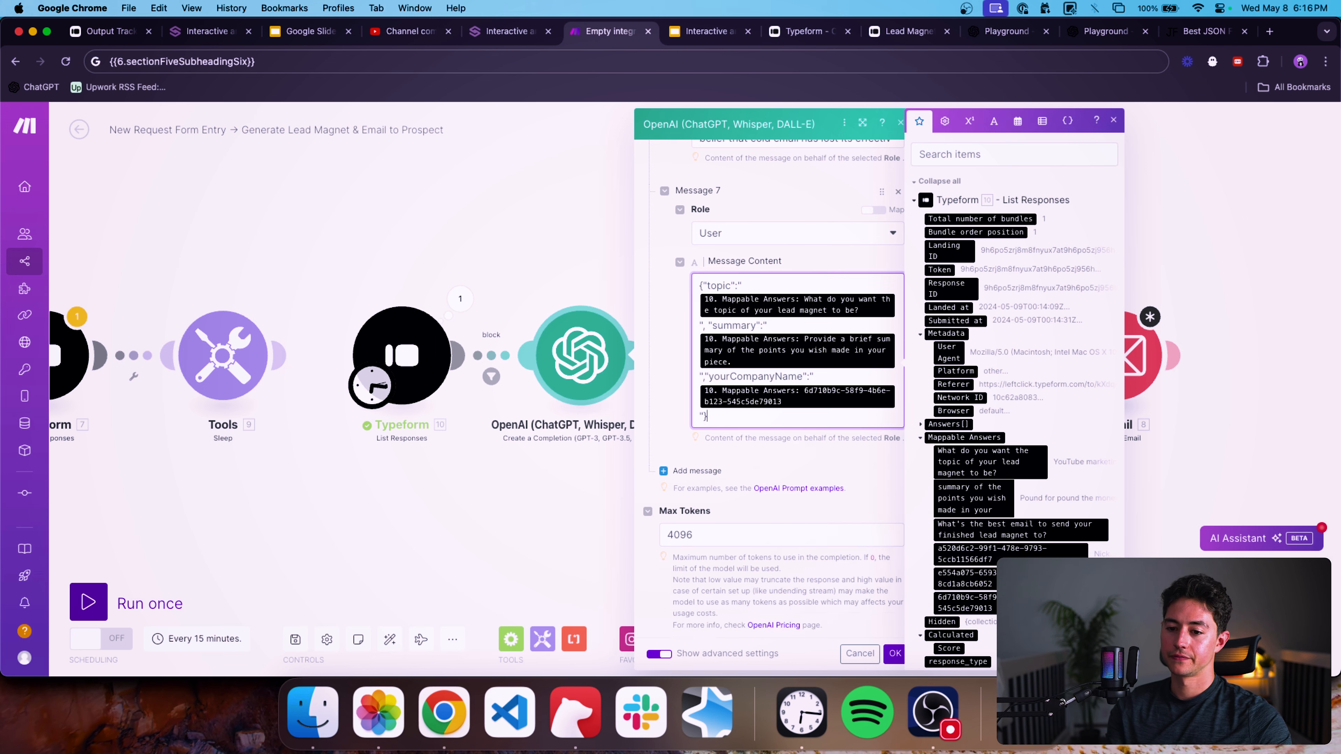
{"action": "left_click", "coordinate": [896, 654]}
{"action": "left_click", "coordinate": [1097, 363]}
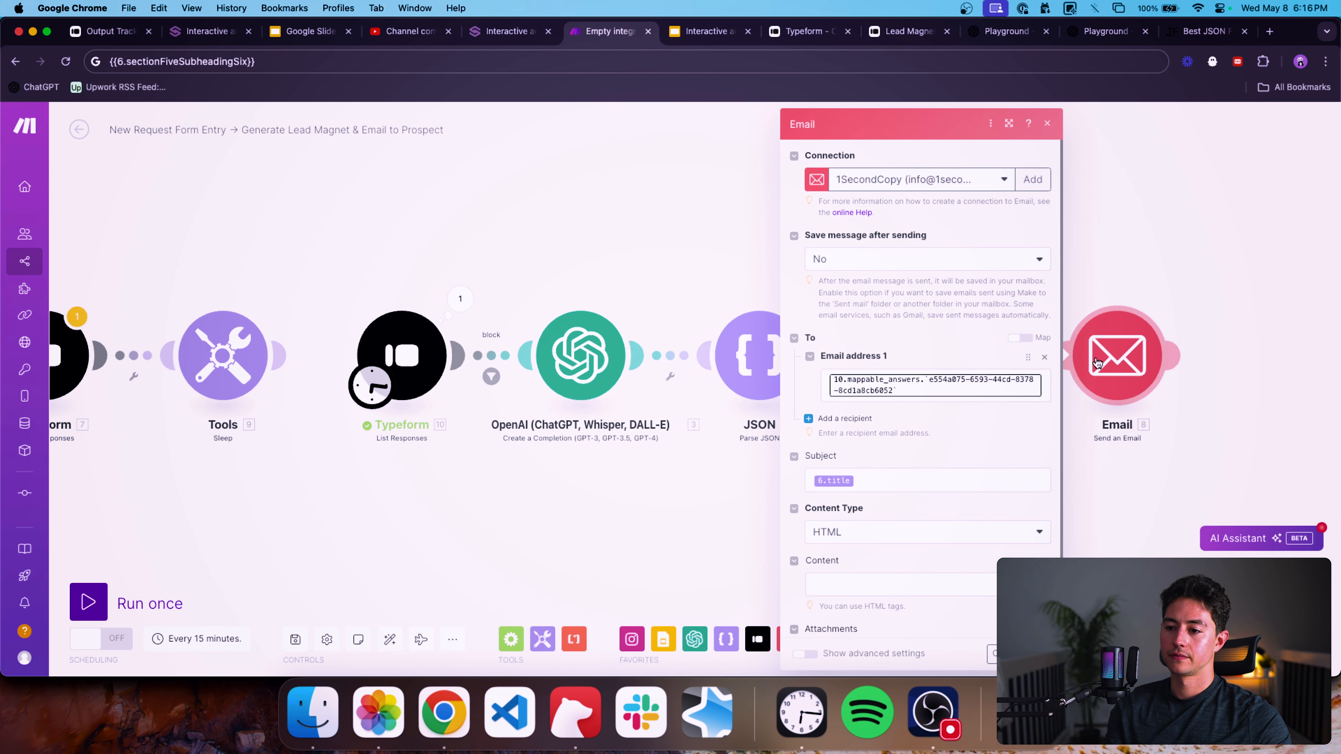
{"action": "left_click", "coordinate": [897, 467]}
{"action": "key", "text": "super+a"}
{"action": "type", "text": "10.mappable_answers.`a520d6c2-99f1-478e-9793-5ccb11566df7`"}
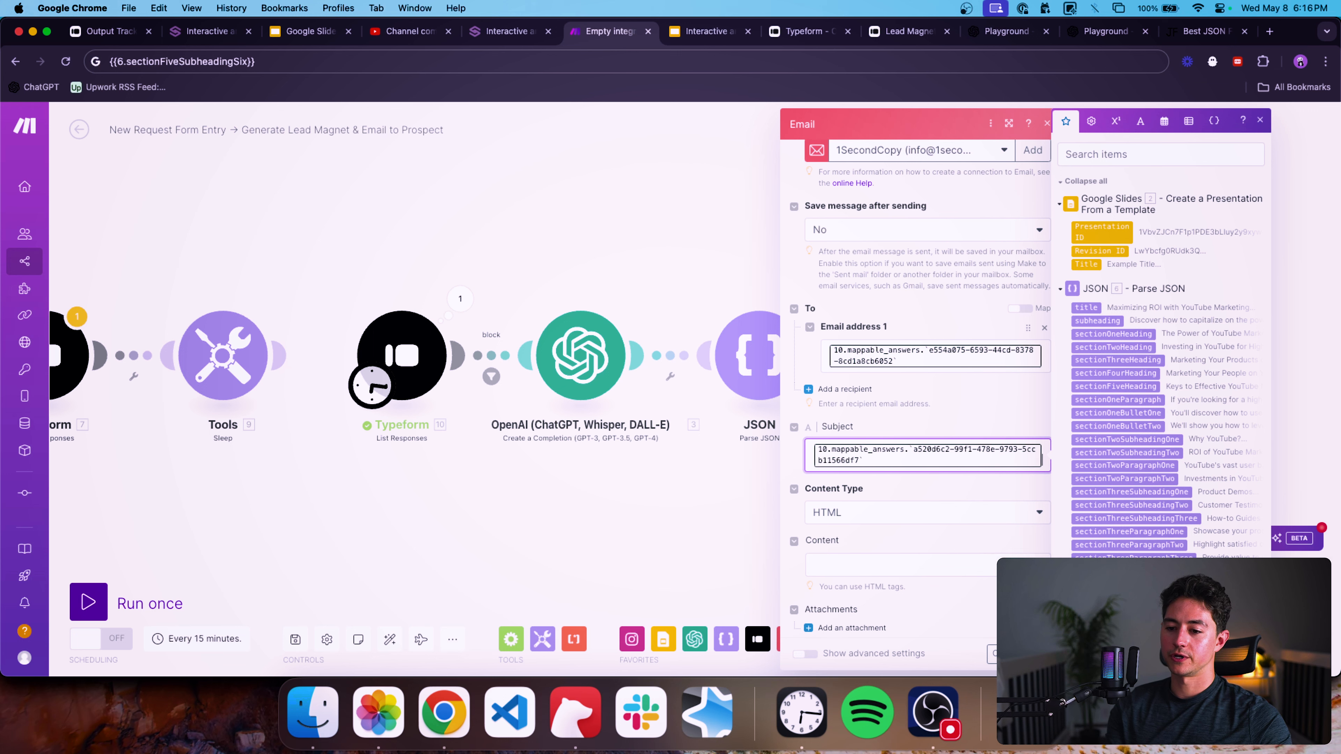
{"action": "key", "text": "Return"}
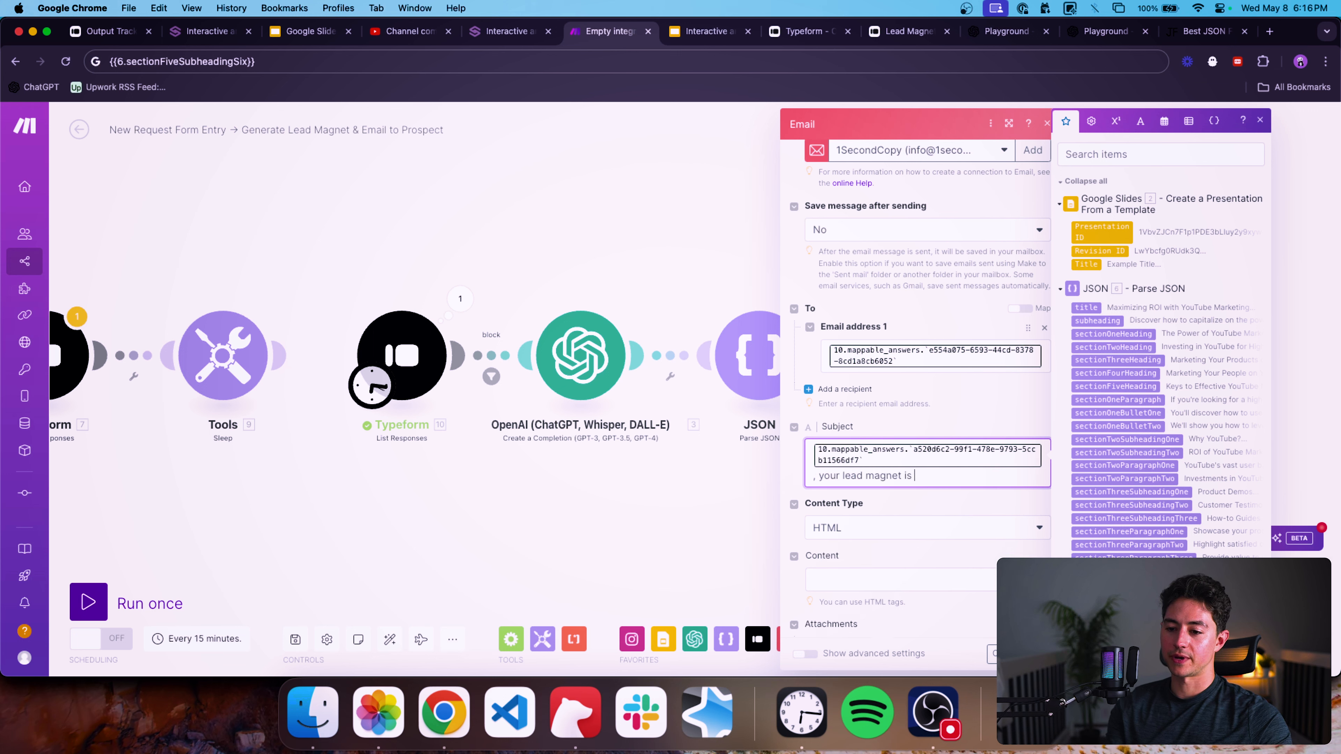
Start the Email content with "Hi", the first-name answer mapping, a comma and <br><br>.
{"action": "scroll", "coordinate": [871, 502], "scroll_direction": "down", "scroll_amount": 1}
{"action": "left_click", "coordinate": [991, 564]}
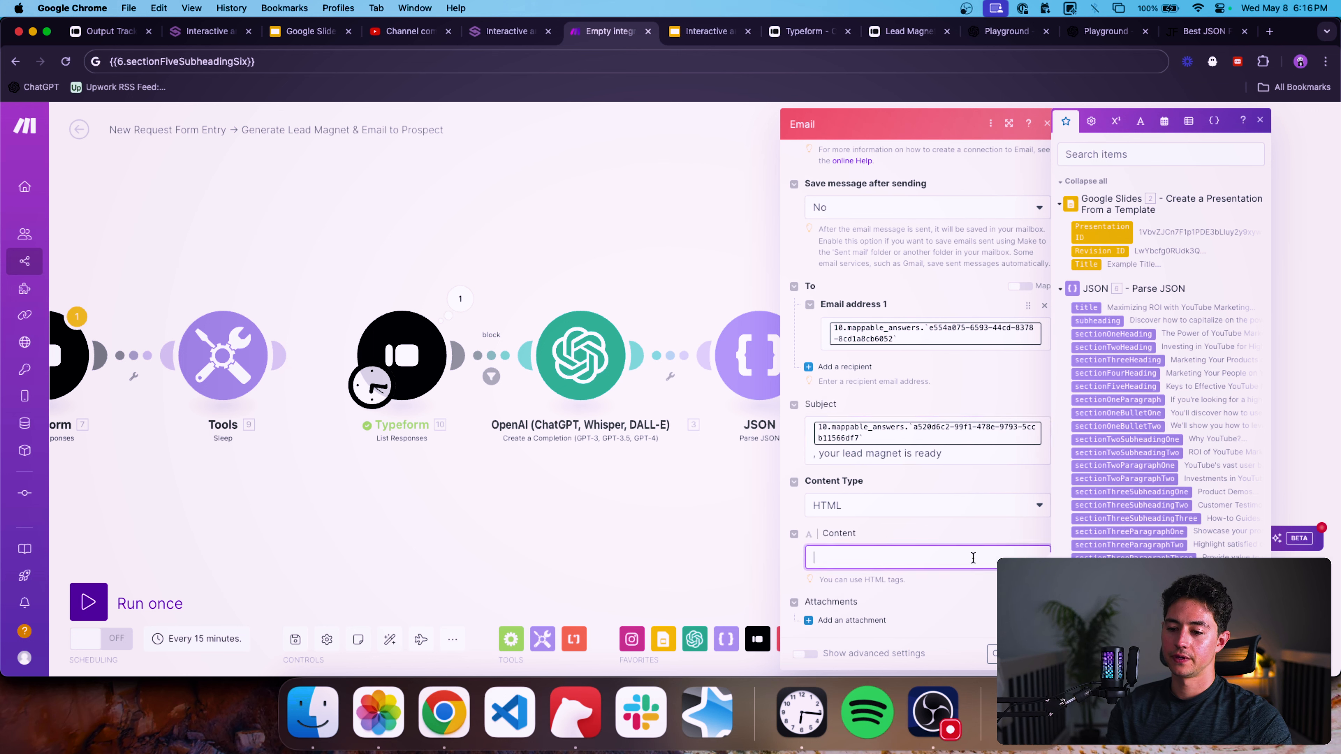
{"action": "type", "text": "Hi"}
{"action": "type", "text": "10.mappable_answers.`a520d6c2-99f1-478e-9793-5ccb11566df7`"}
{"action": "type", "text": ","}
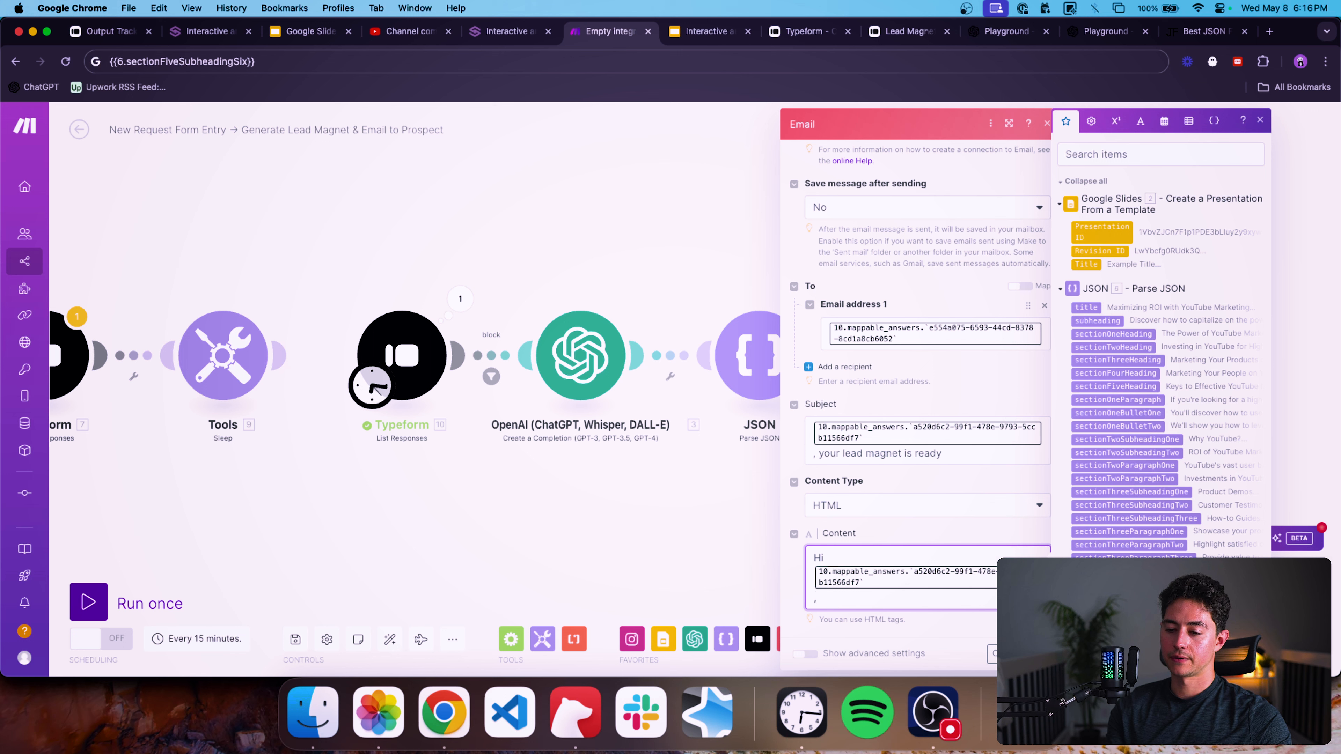
{"action": "type", "text": "<br><br>"}
{"action": "key", "text": "Return"}
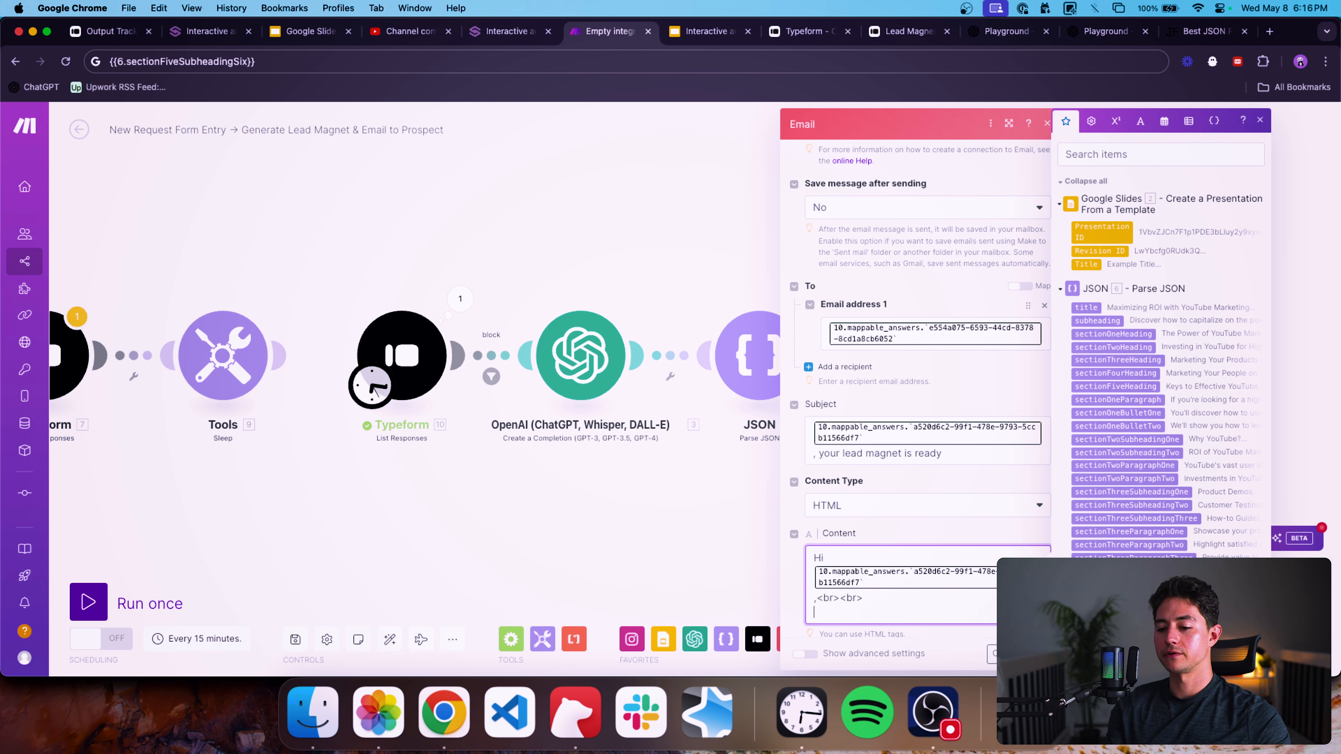
Continue the content with 'Your lead magnet, titled "6.title", is now ready.<br><br>Thanks,<br>LeftClick' and save the Email module.
{"action": "scroll", "coordinate": [909, 540], "scroll_direction": "down", "scroll_amount": 2}
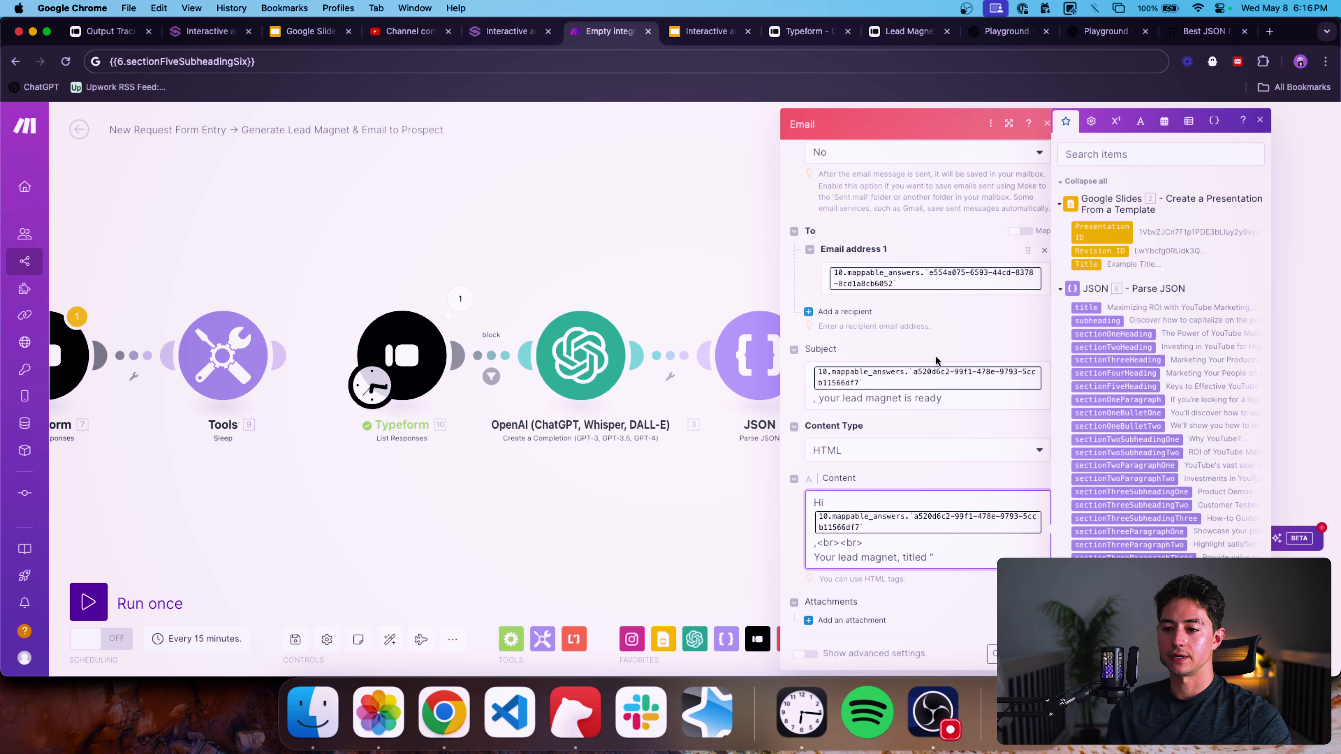
{"action": "left_click", "coordinate": [1086, 307]}
{"action": "type", "text": "\", is n"}
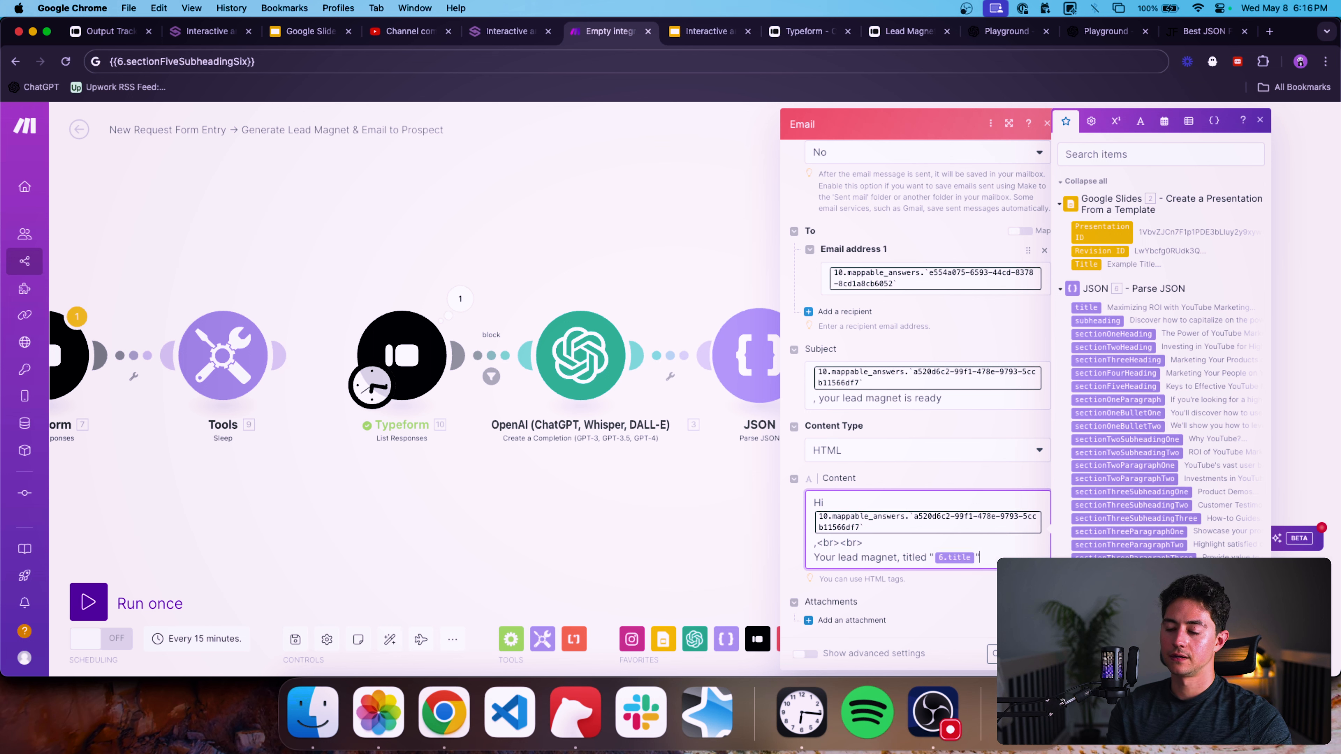
{"action": "type", "text": "ow ready."}
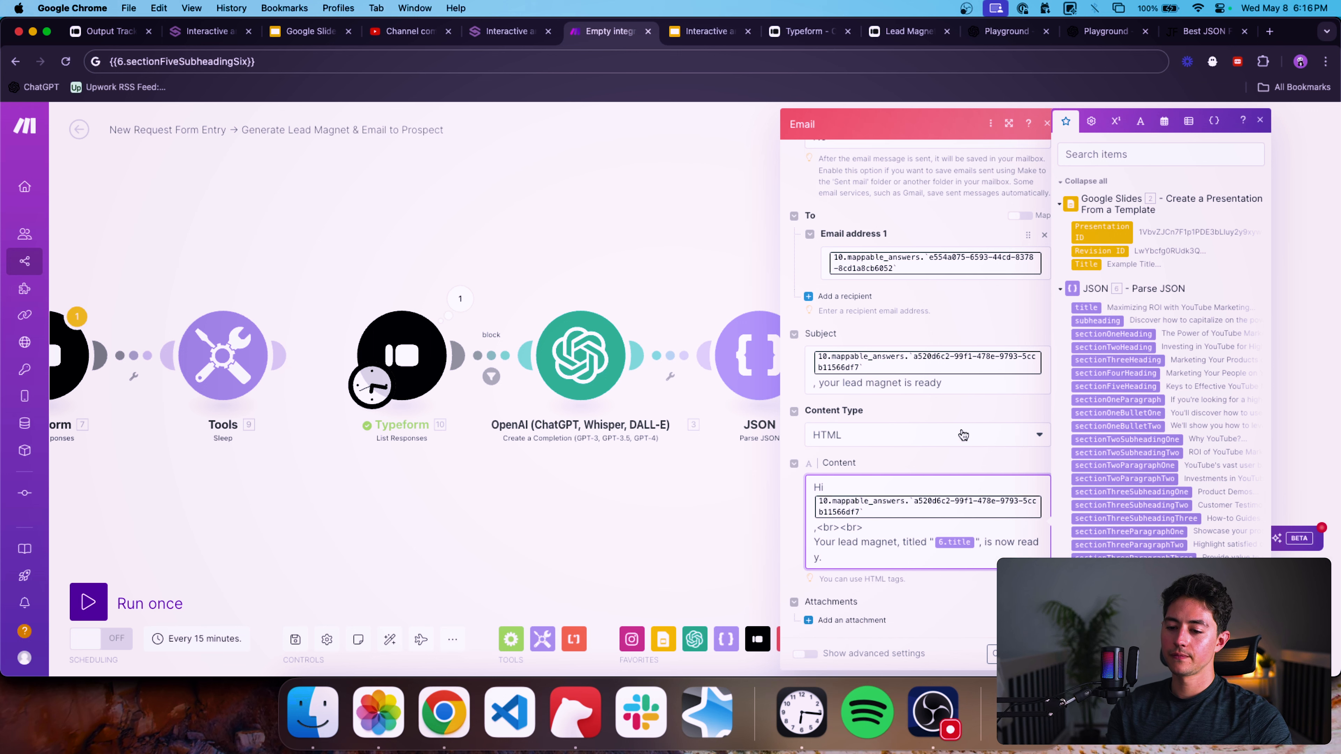
{"action": "type", "text": "<br><br>"}
{"action": "key", "text": "Return"}
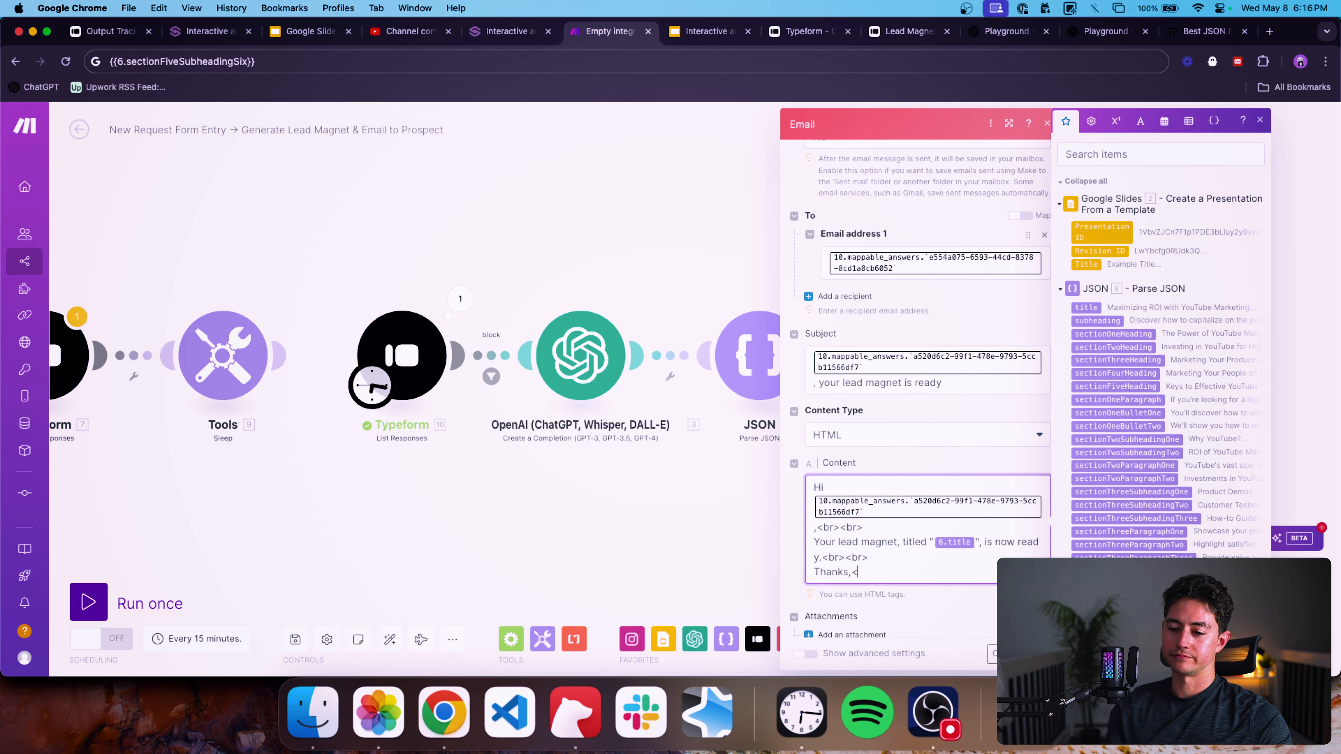
{"action": "type", "text": "Thanks,<br>"}
{"action": "key", "text": "Return"}
{"action": "type", "text": "LeftClick"}
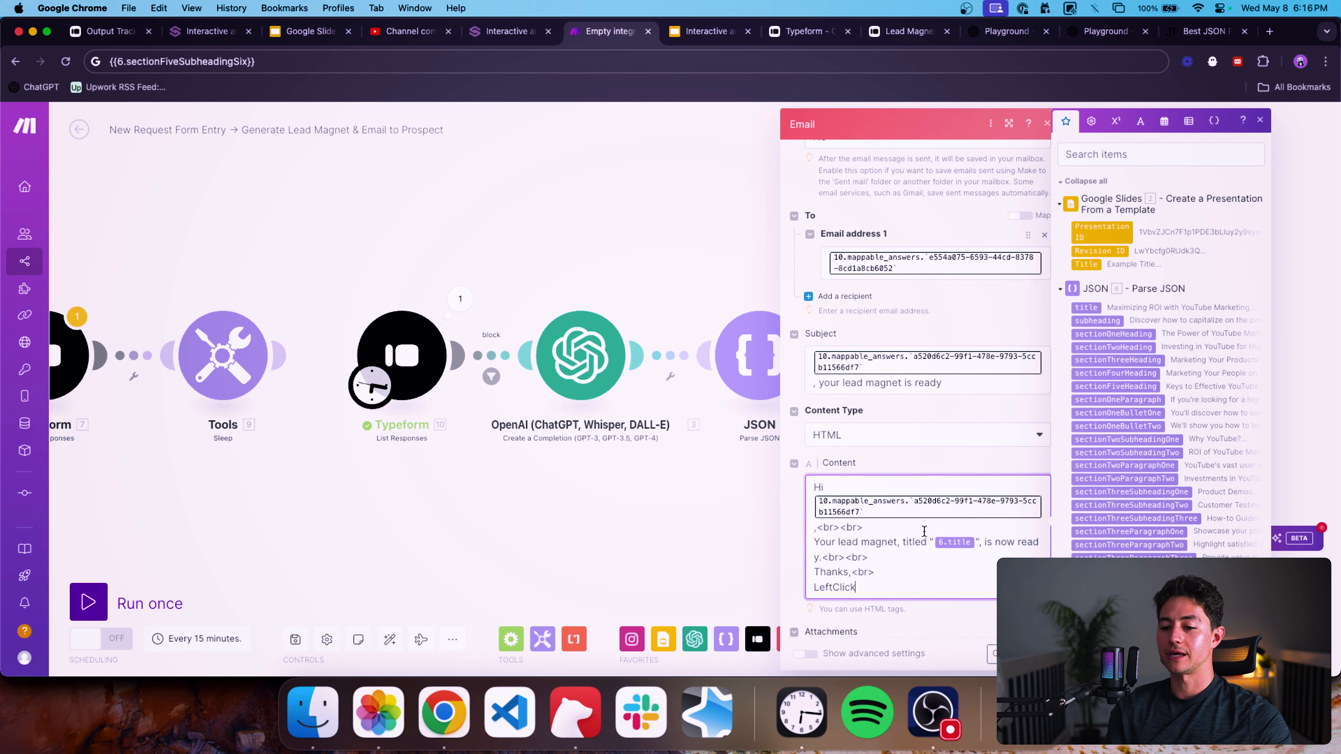
{"action": "scroll", "coordinate": [924, 531], "scroll_direction": "down", "scroll_amount": 1}
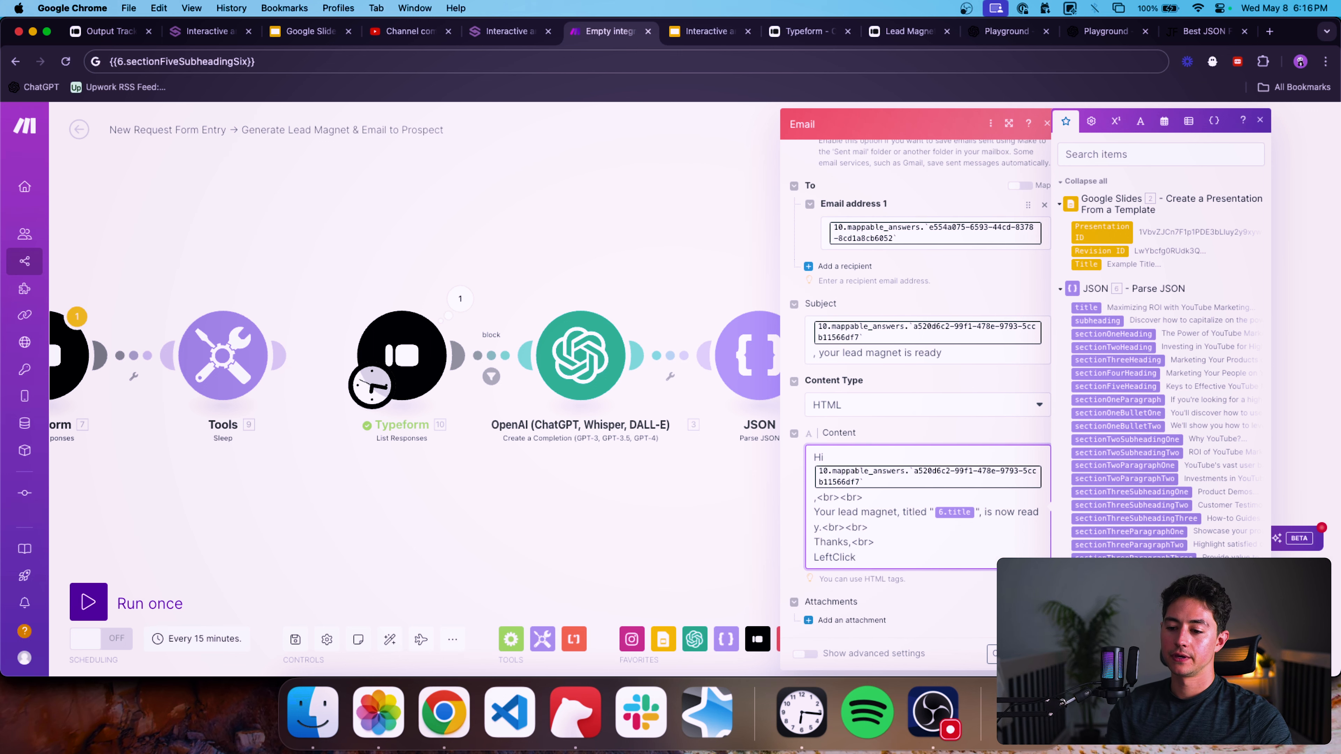
{"action": "left_click", "coordinate": [1030, 653]}
Reopen the Email module and review its recipient, subject and content settings.
{"action": "left_click_drag", "start_coordinate": [1028, 472], "coordinate": [694, 467]}
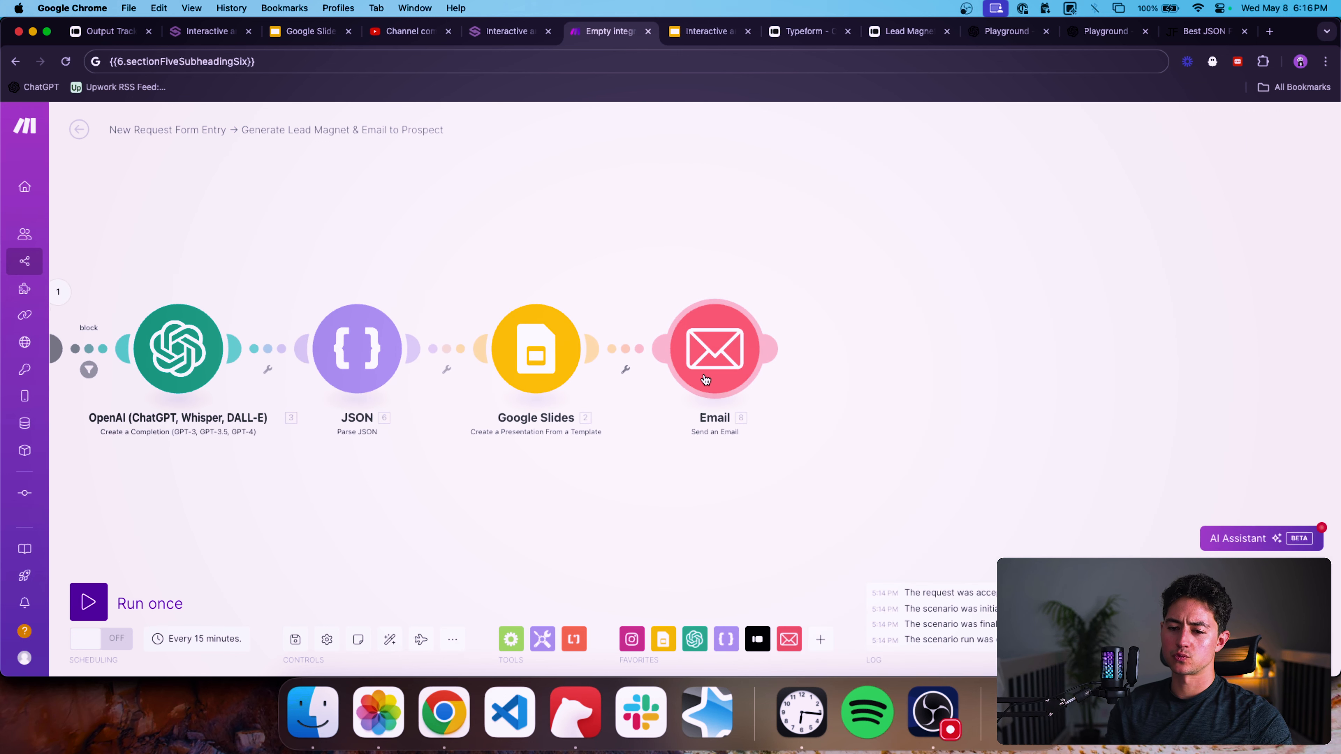
{"action": "left_click_drag", "start_coordinate": [706, 378], "coordinate": [862, 379]}
{"action": "left_click", "coordinate": [862, 378]}
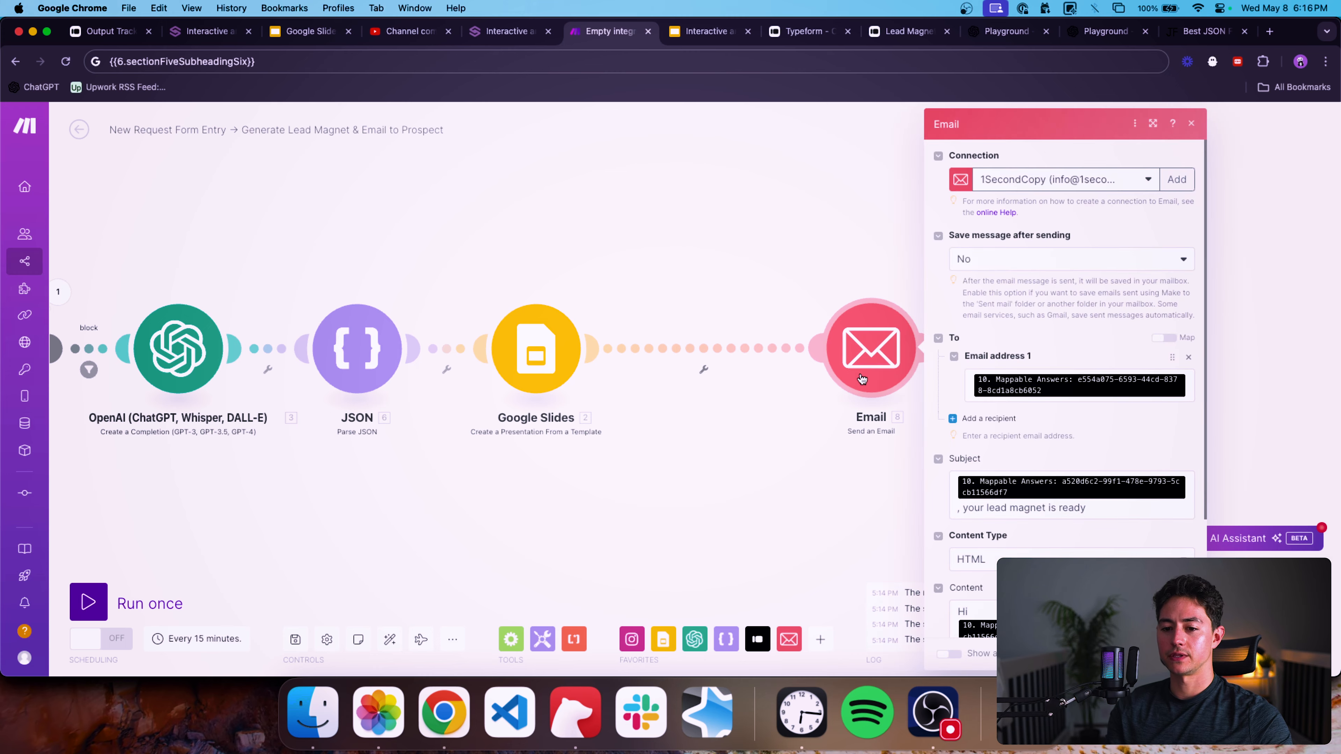
{"action": "scroll", "coordinate": [1076, 430], "scroll_direction": "down", "scroll_amount": 5}
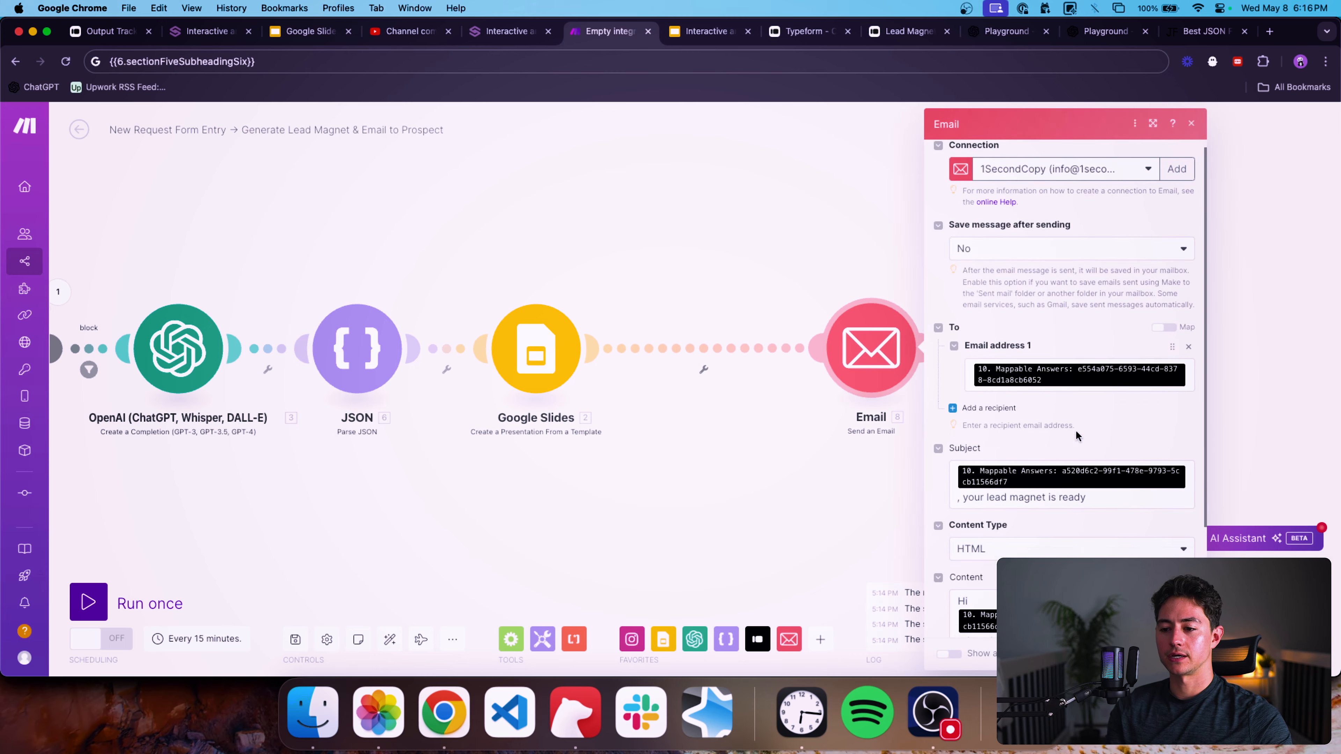
{"action": "left_click", "coordinate": [864, 489]}
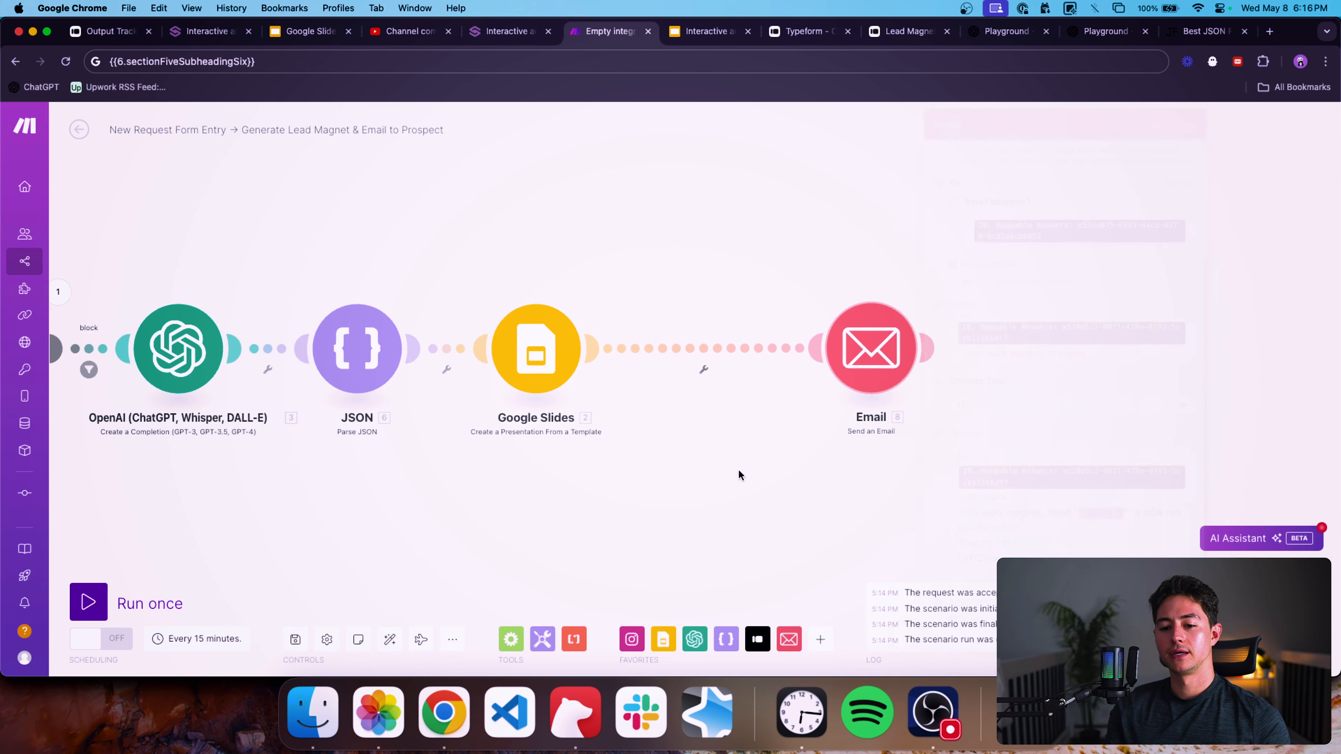
Open the Google Slides module, then browse the available Google Slides modules without adding one.
{"action": "left_click", "coordinate": [546, 347]}
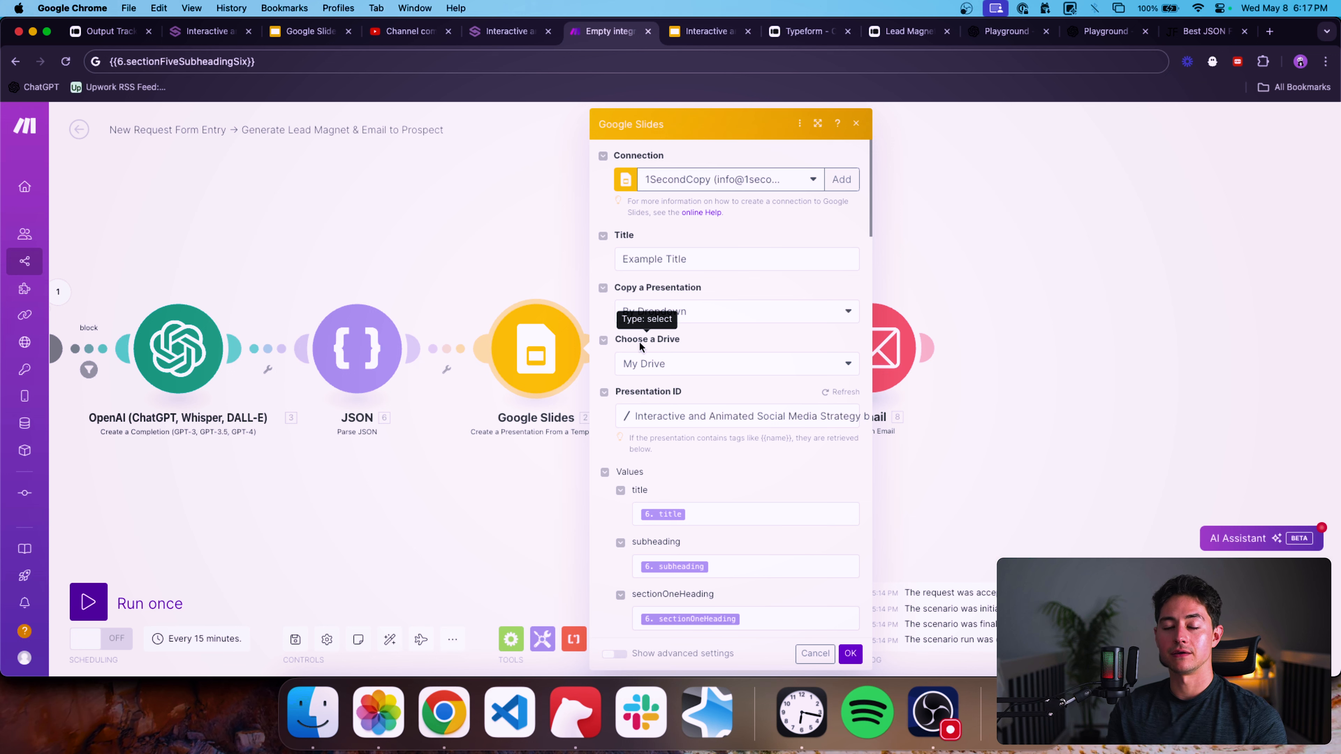
{"action": "left_click", "coordinate": [576, 244]}
{"action": "left_click", "coordinate": [666, 634]}
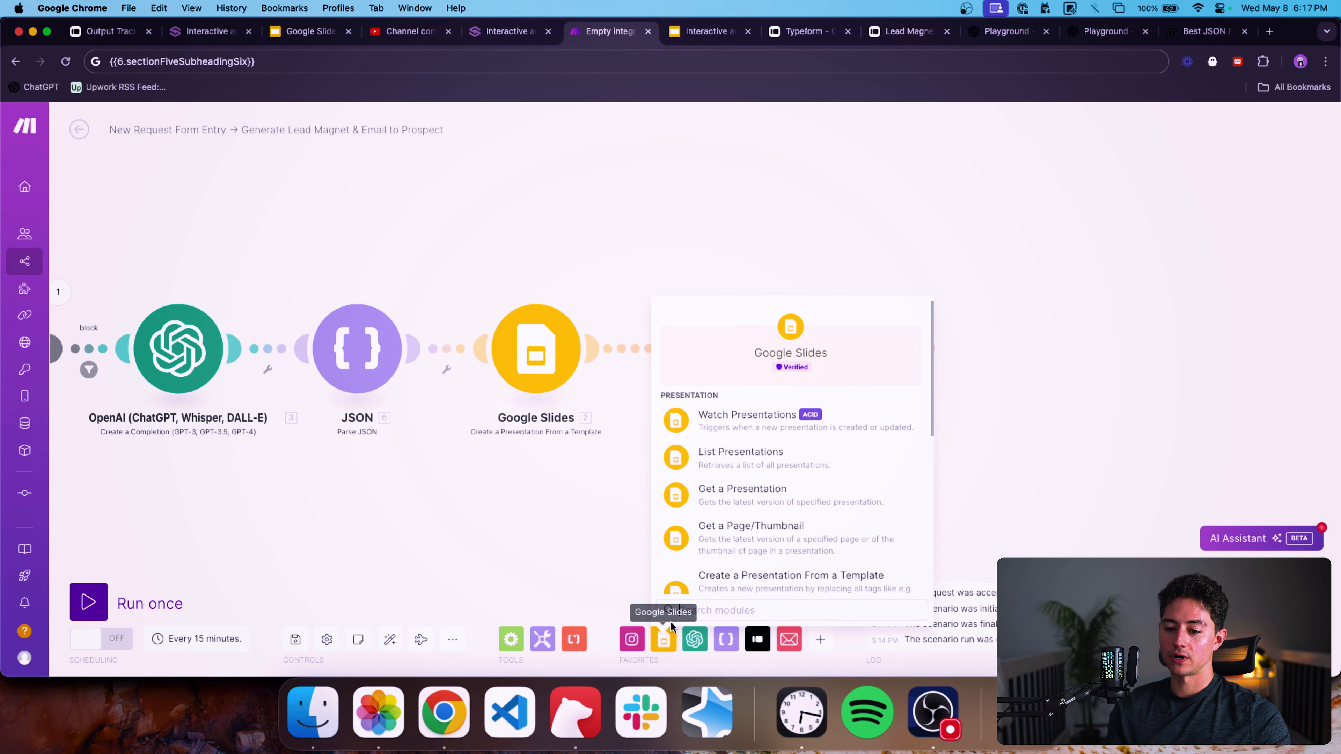
{"action": "scroll", "coordinate": [729, 551], "scroll_direction": "down", "scroll_amount": 6}
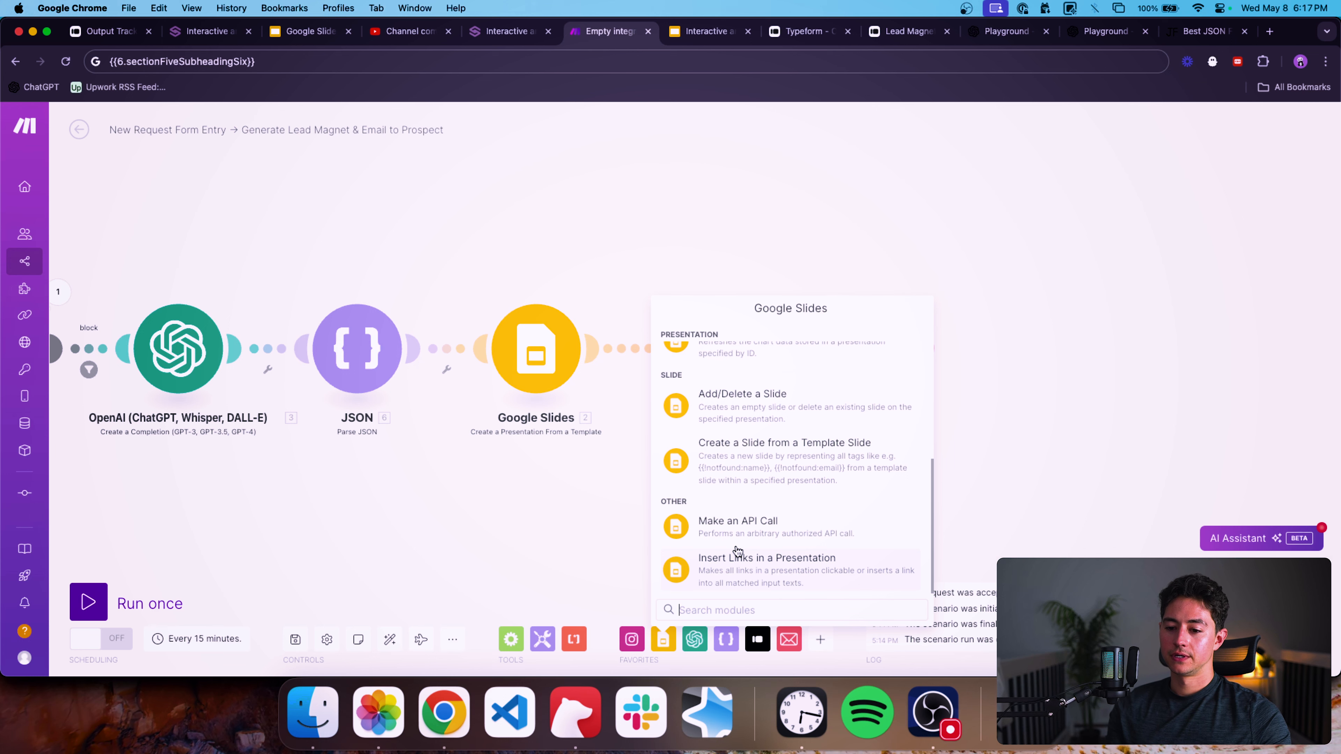
{"action": "scroll", "coordinate": [781, 534], "scroll_direction": "up", "scroll_amount": 2}
{"action": "left_click", "coordinate": [998, 508]}
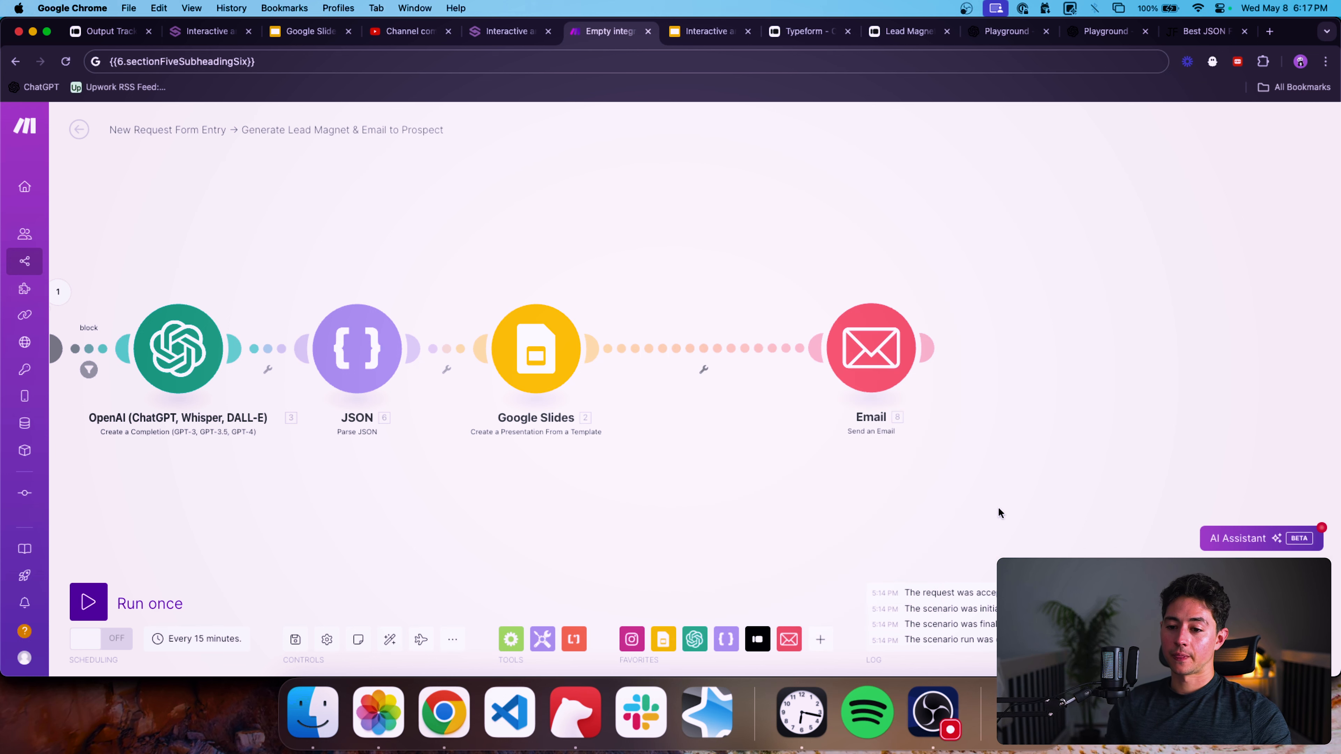
Add a Google Drive Get a Share Link module and place it between the Google Slides and Email modules.
{"action": "left_click", "coordinate": [819, 640]}
{"action": "type", "text": "drive"}
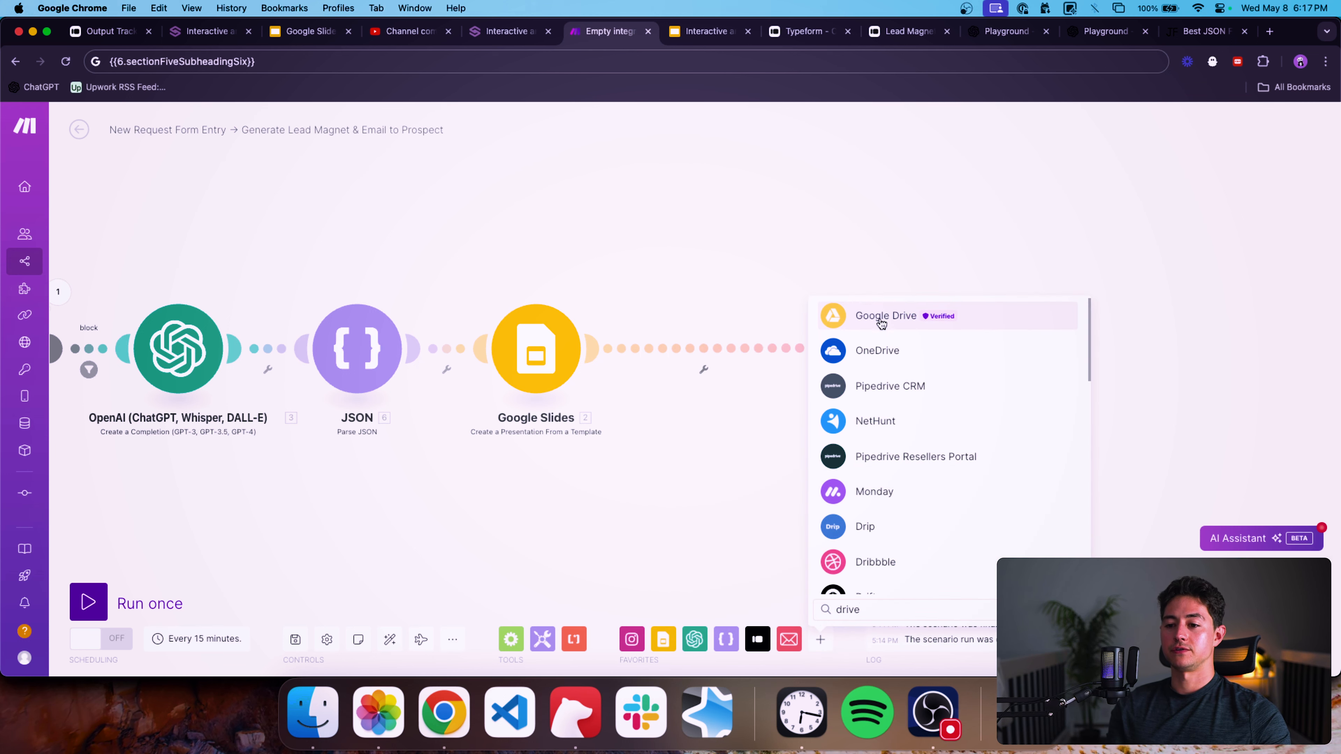
{"action": "left_click", "coordinate": [913, 316]}
{"action": "type", "text": "share"}
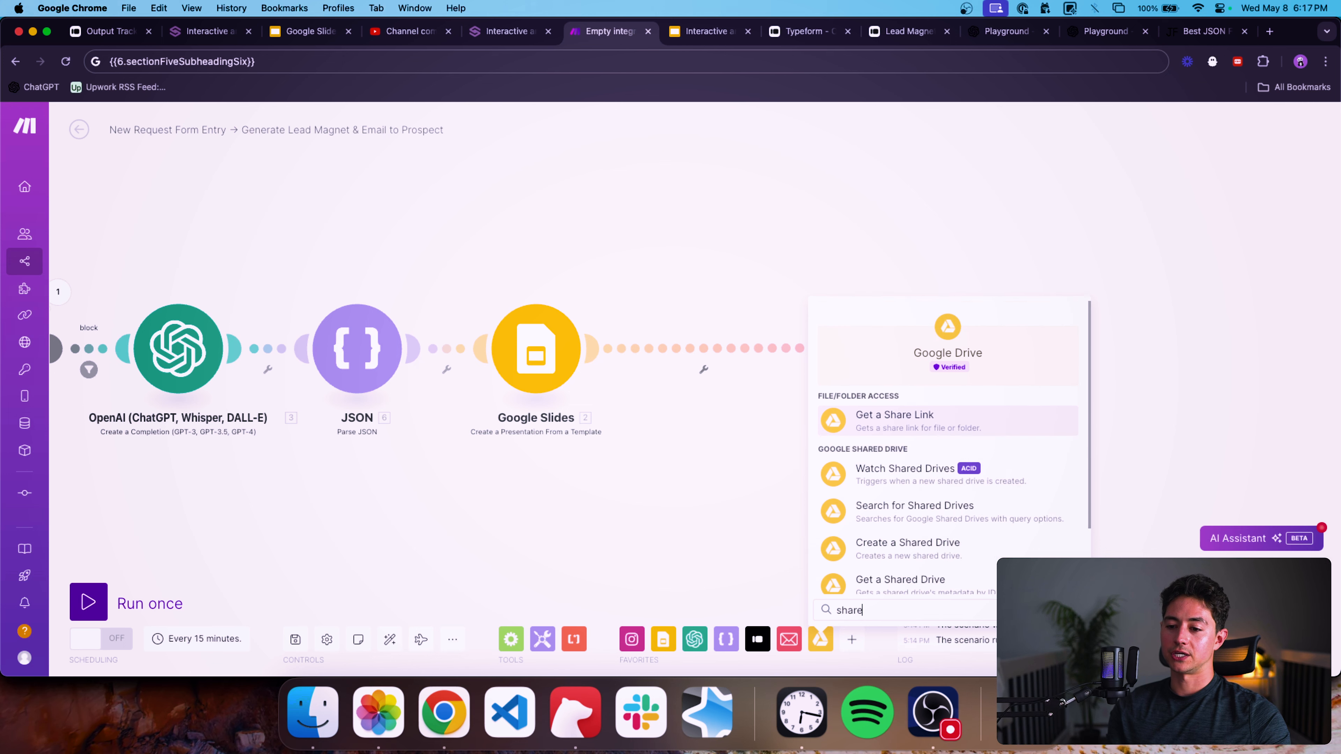
{"action": "left_click", "coordinate": [909, 430]}
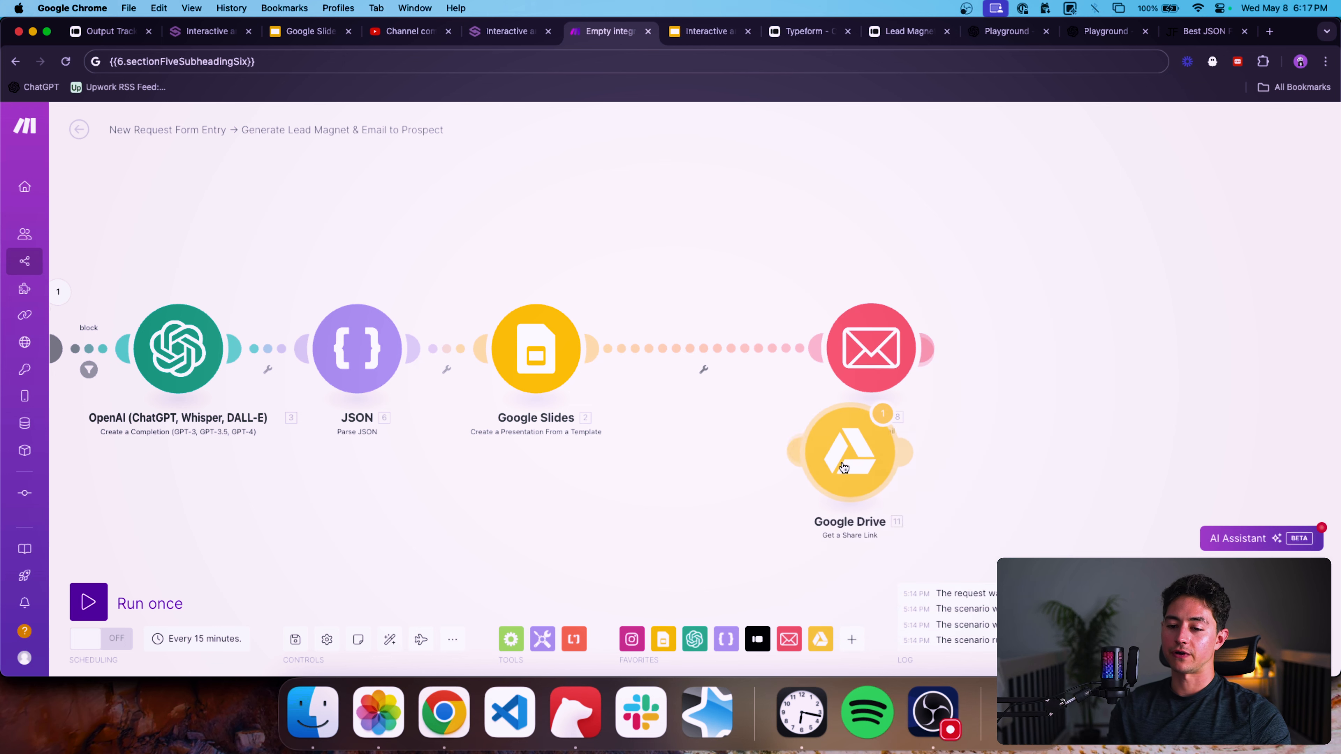
{"action": "left_click_drag", "start_coordinate": [723, 362], "coordinate": [717, 361]}
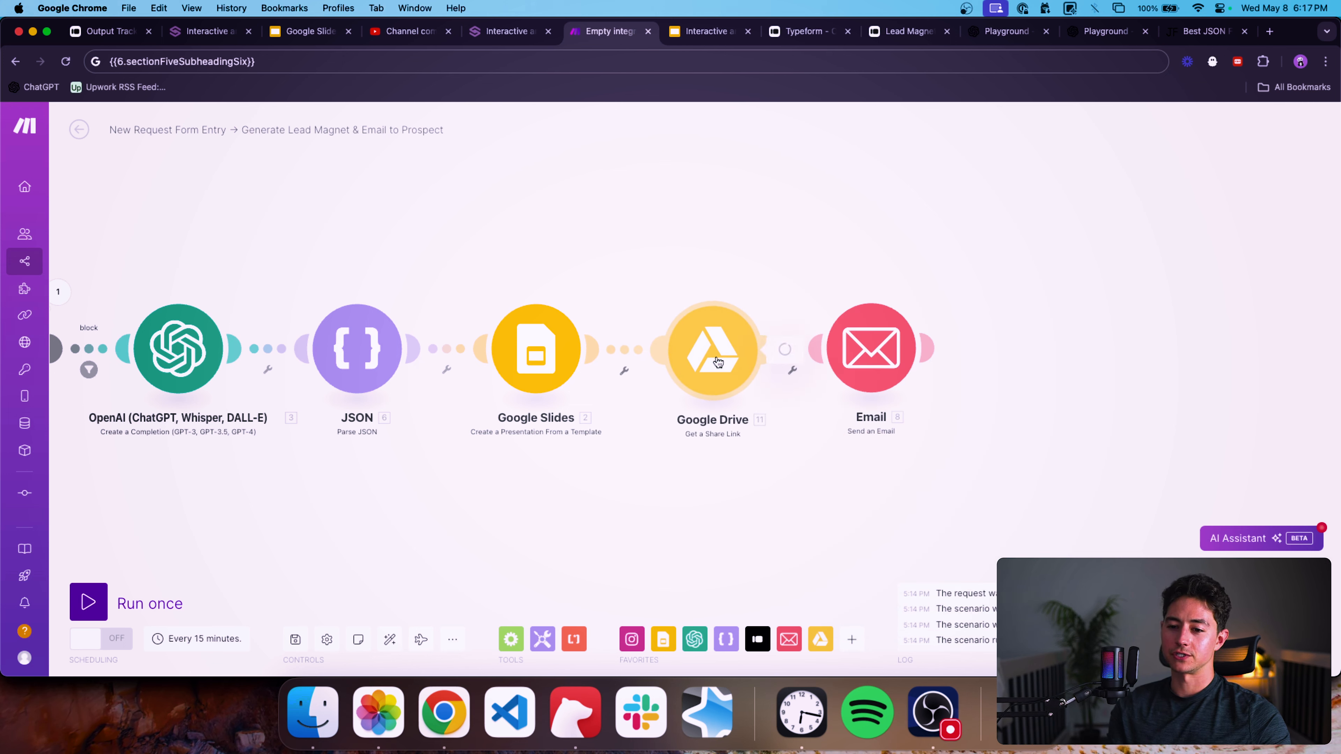
{"action": "left_click", "coordinate": [718, 361]}
Configure the Google Drive module with the Slides Presentation ID as File ID, role Reader, type Anyone, and save it.
{"action": "left_click", "coordinate": [905, 357]}
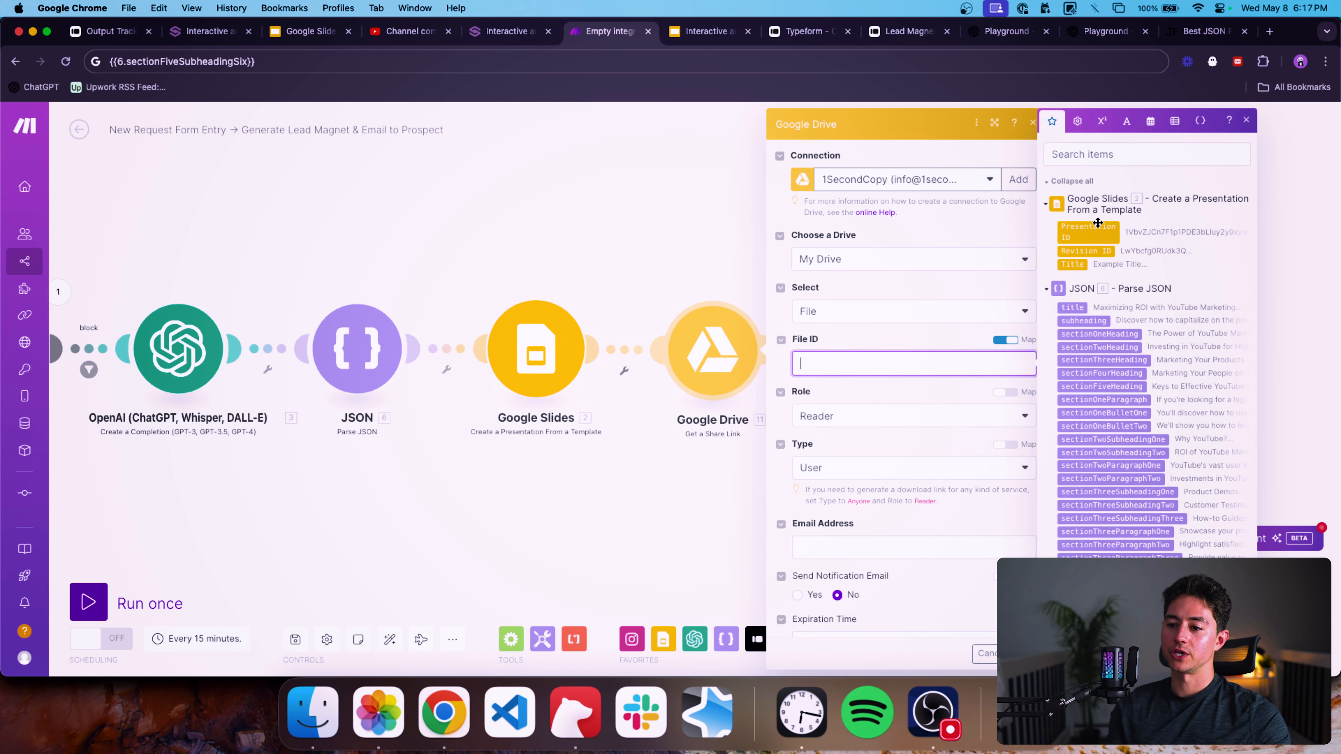
{"action": "left_click", "coordinate": [1093, 232]}
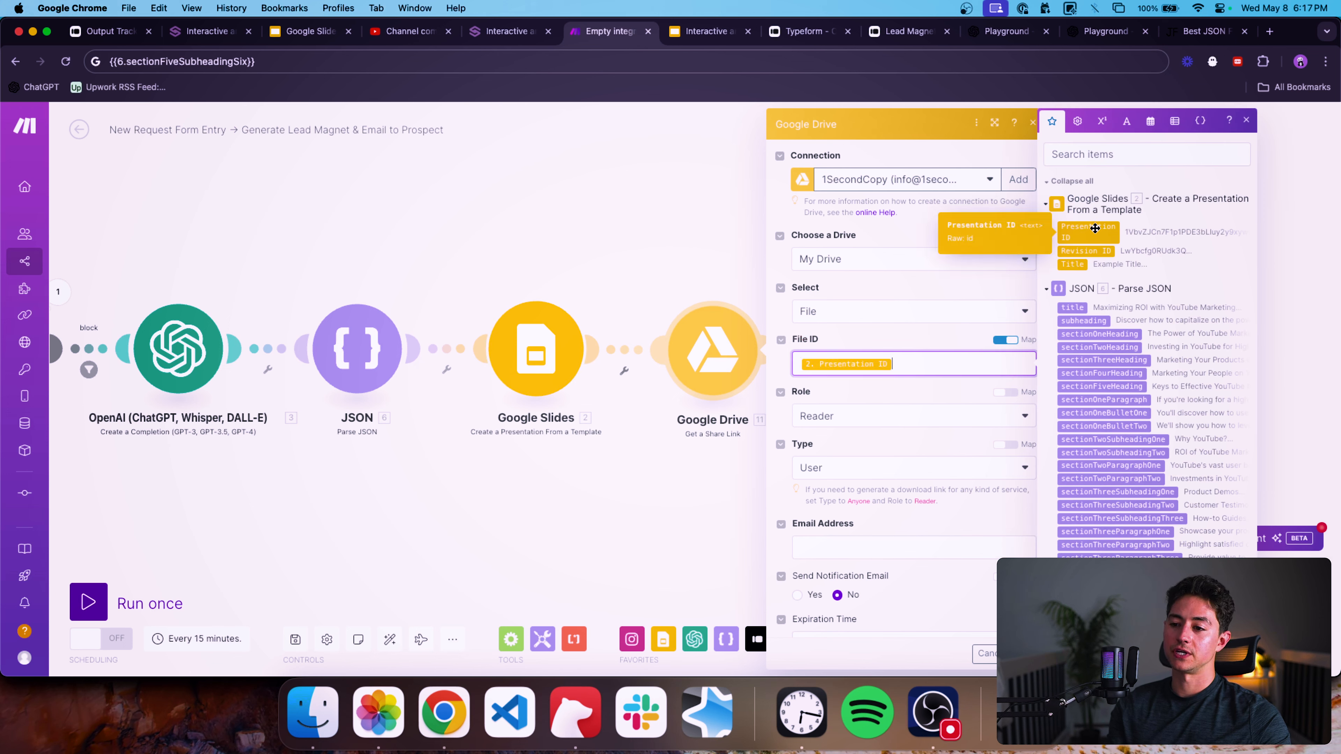
{"action": "scroll", "coordinate": [874, 351], "scroll_direction": "down", "scroll_amount": 3}
{"action": "left_click", "coordinate": [860, 323]}
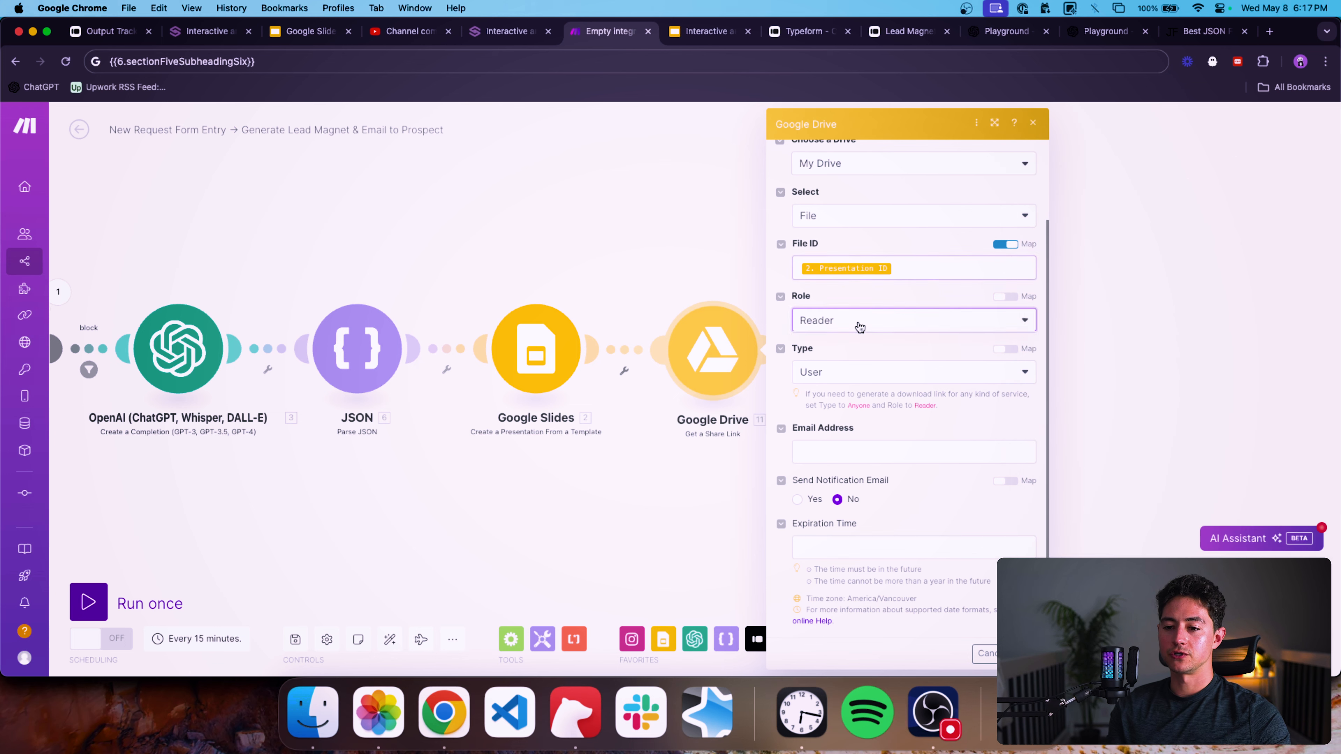
{"action": "left_click", "coordinate": [874, 316]}
{"action": "left_click", "coordinate": [862, 371]}
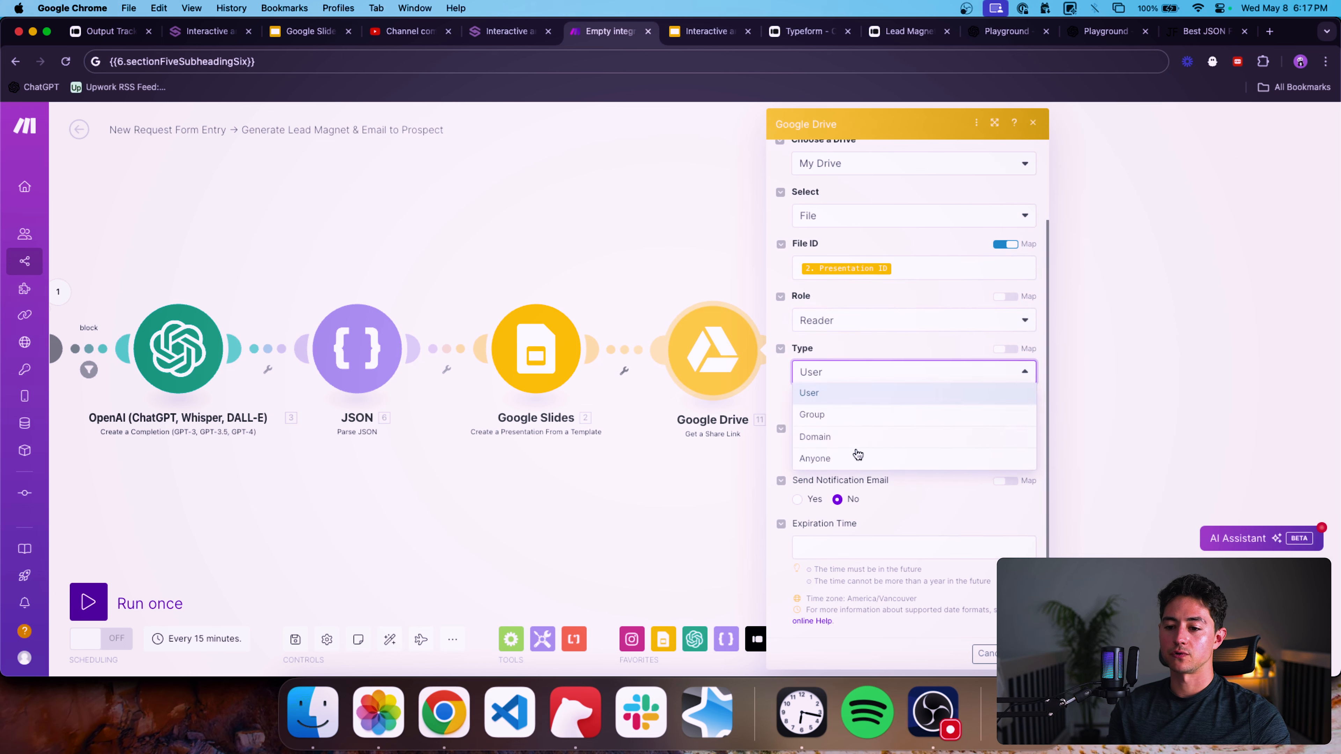
{"action": "left_click", "coordinate": [859, 456]}
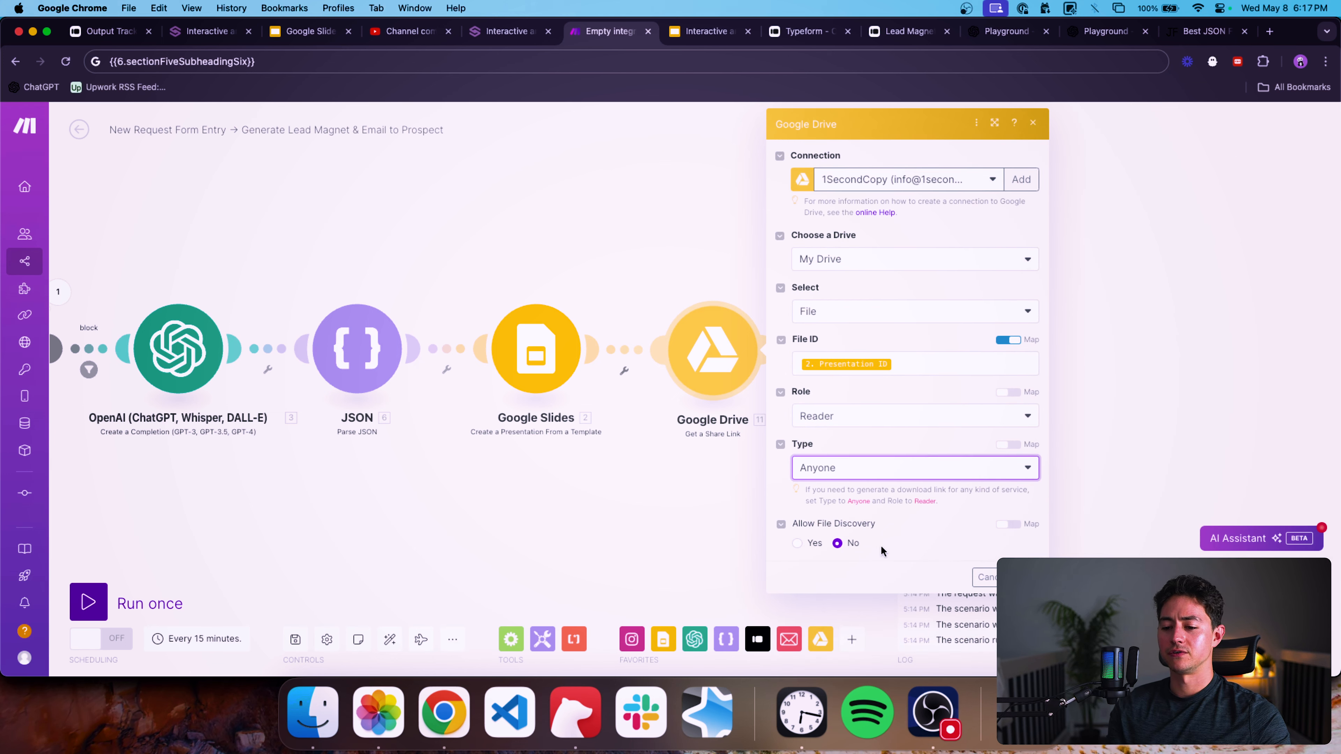
{"action": "left_click", "coordinate": [1024, 577]}
Reopen the Email module and append ' Find it <a href="">here</a>.' after the ready sentence in the content.
{"action": "left_click_drag", "start_coordinate": [992, 492], "coordinate": [876, 492]}
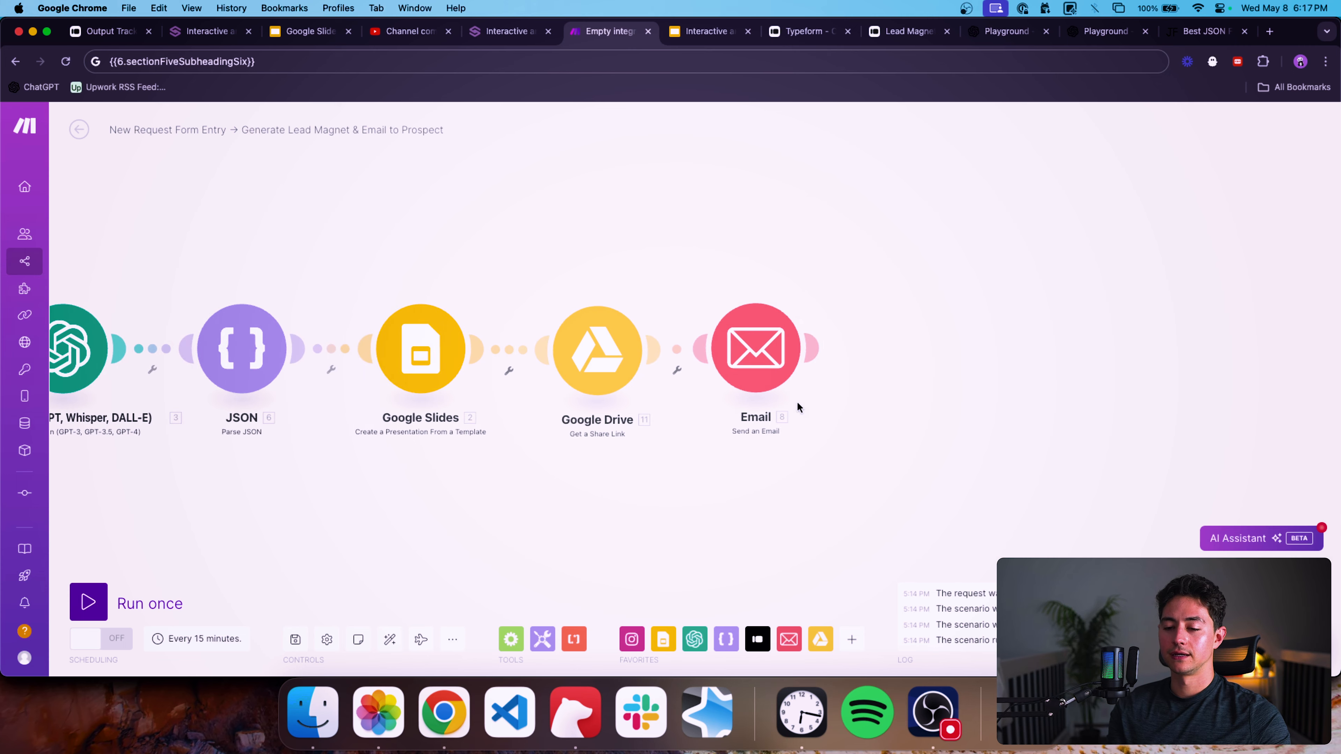
{"action": "left_click", "coordinate": [763, 364]}
{"action": "scroll", "coordinate": [881, 409], "scroll_direction": "down", "scroll_amount": 3}
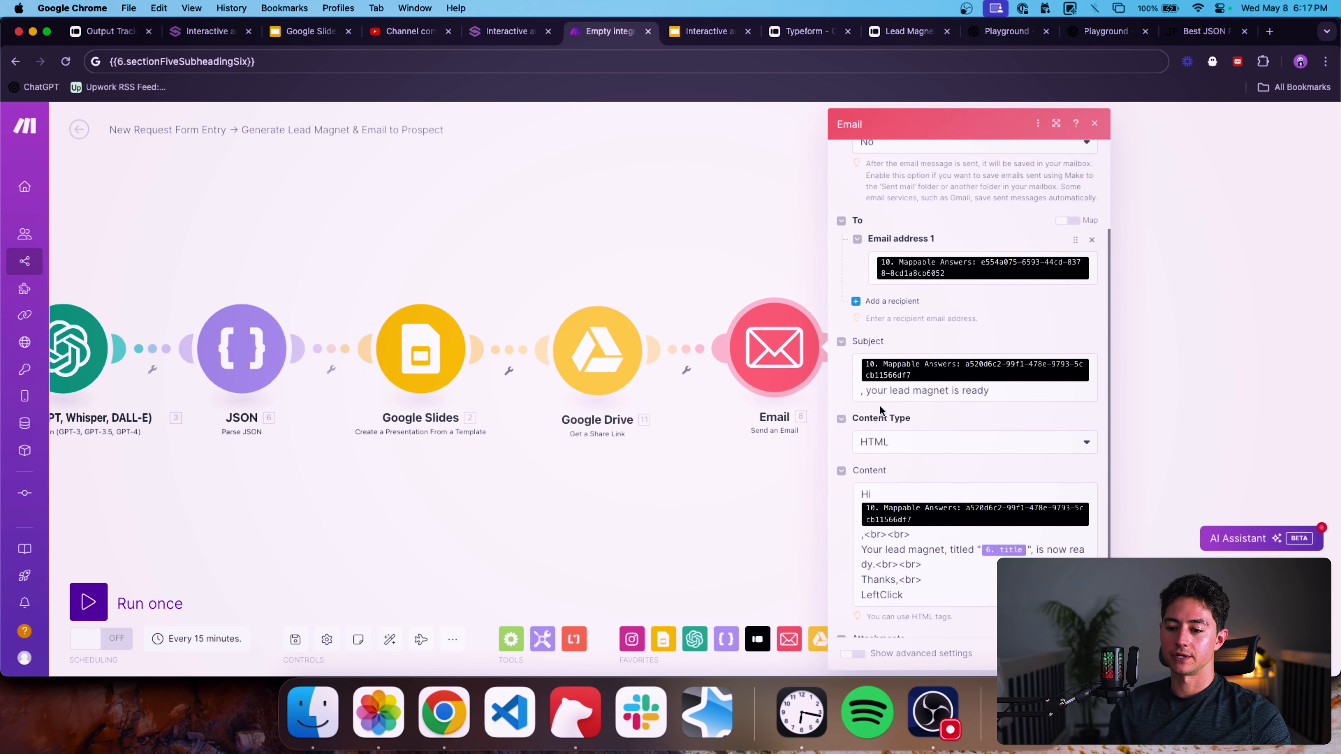
{"action": "scroll", "coordinate": [880, 409], "scroll_direction": "down", "scroll_amount": 1}
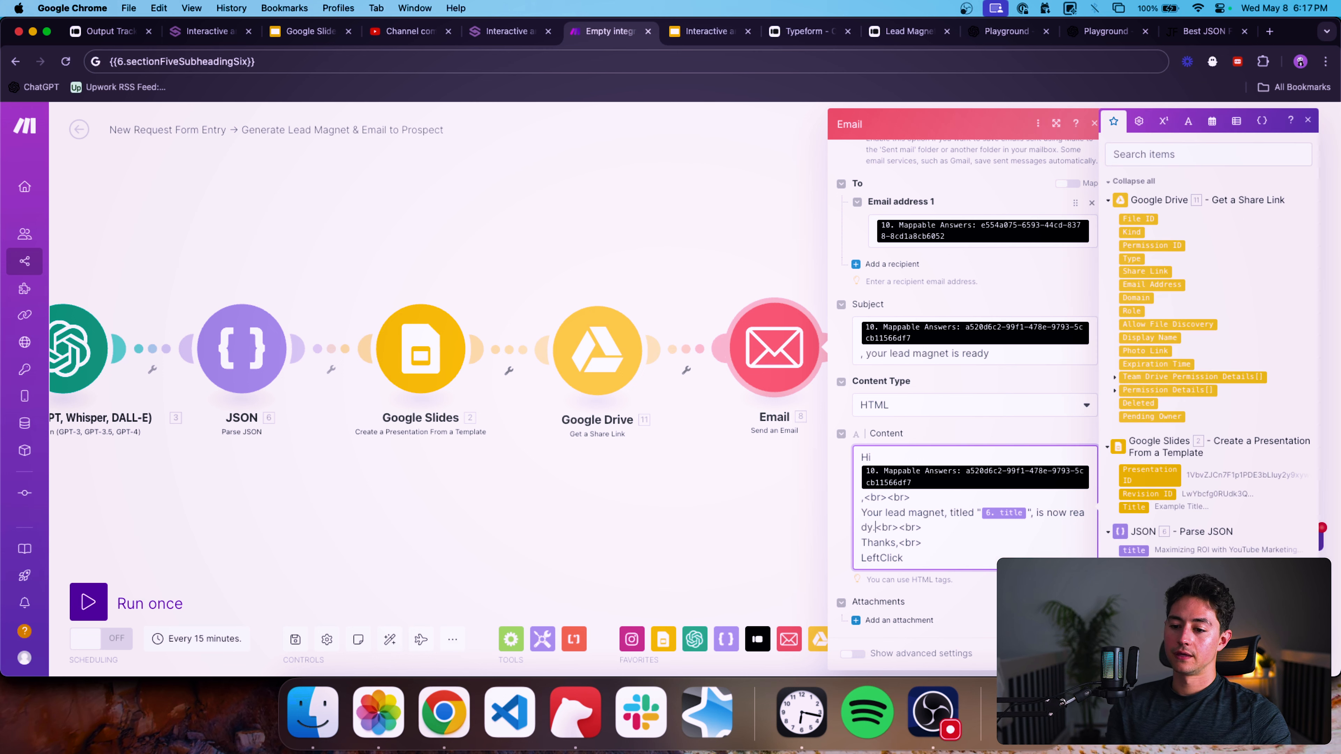
{"action": "type", "text": ". Find it here."}
{"action": "type", "text": "<a href=\"\">here"}
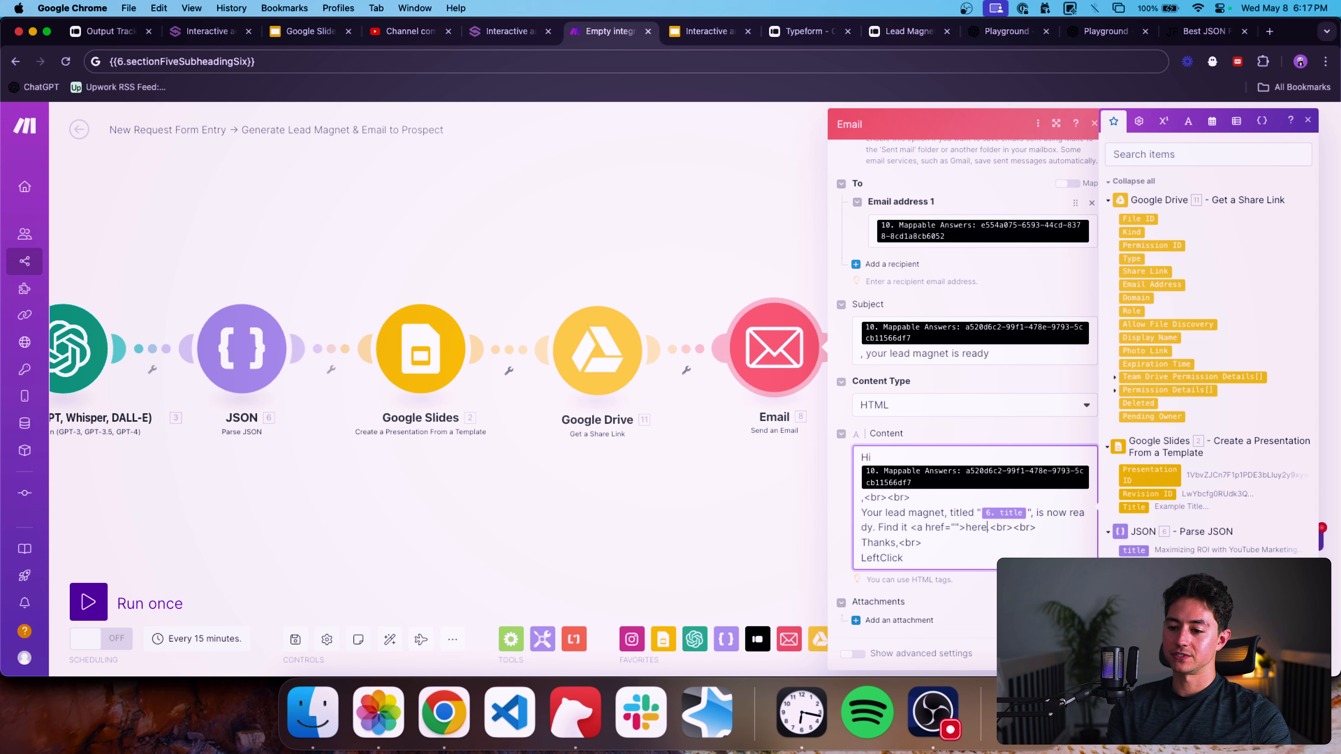
{"action": "type", "text": "</a>"}
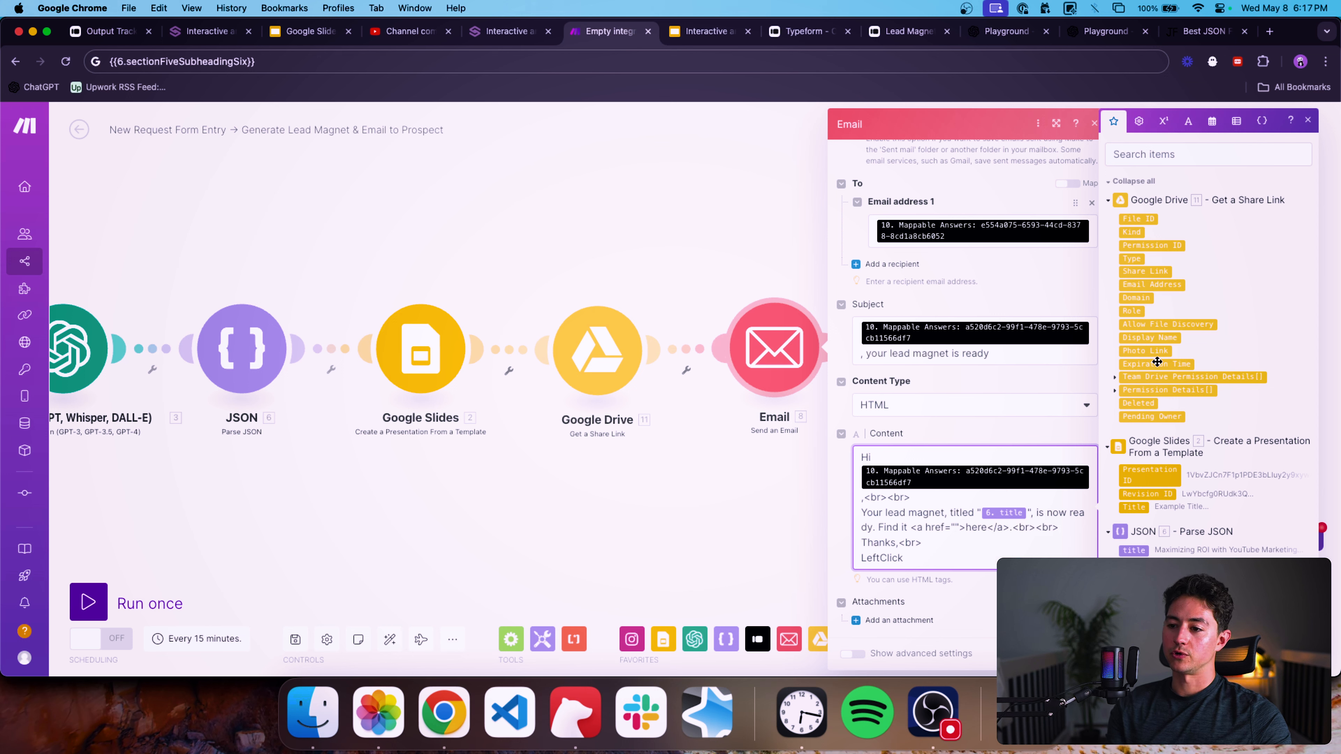
Map the Google Drive Share Link into the link's href and save the Email module.
{"action": "left_click_drag", "start_coordinate": [1145, 272], "coordinate": [963, 532]}
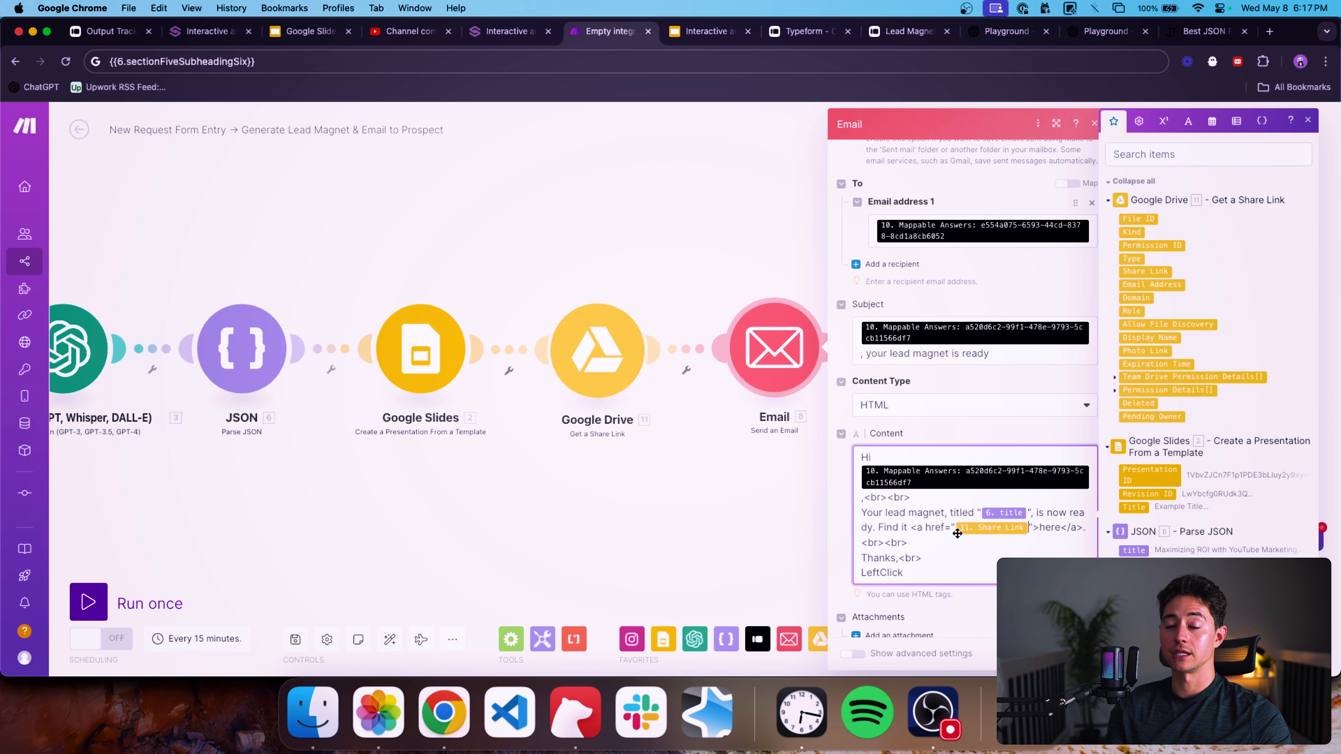
{"action": "left_click", "coordinate": [958, 543]}
{"action": "left_click", "coordinate": [1072, 656]}
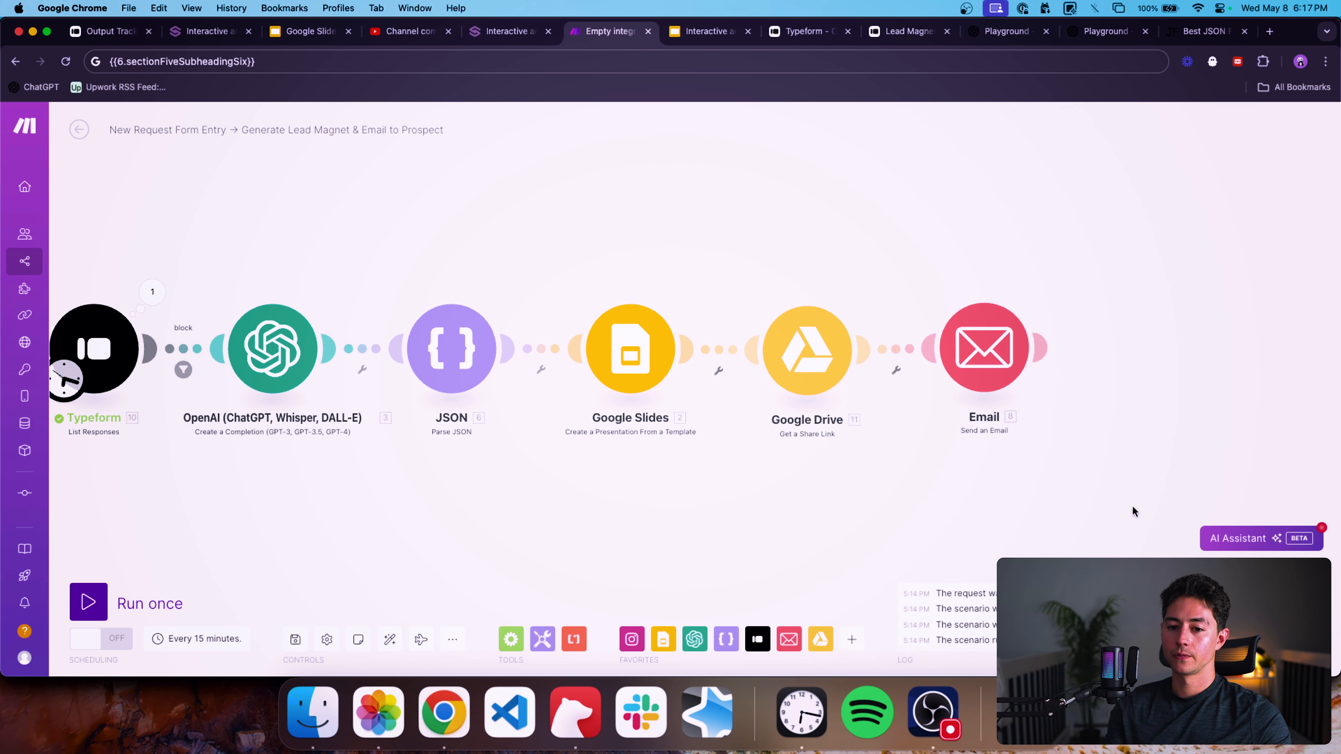
Open the 'block' filter after the Typeform module, delete its condition and label, and save it.
{"action": "left_click", "coordinate": [481, 341]}
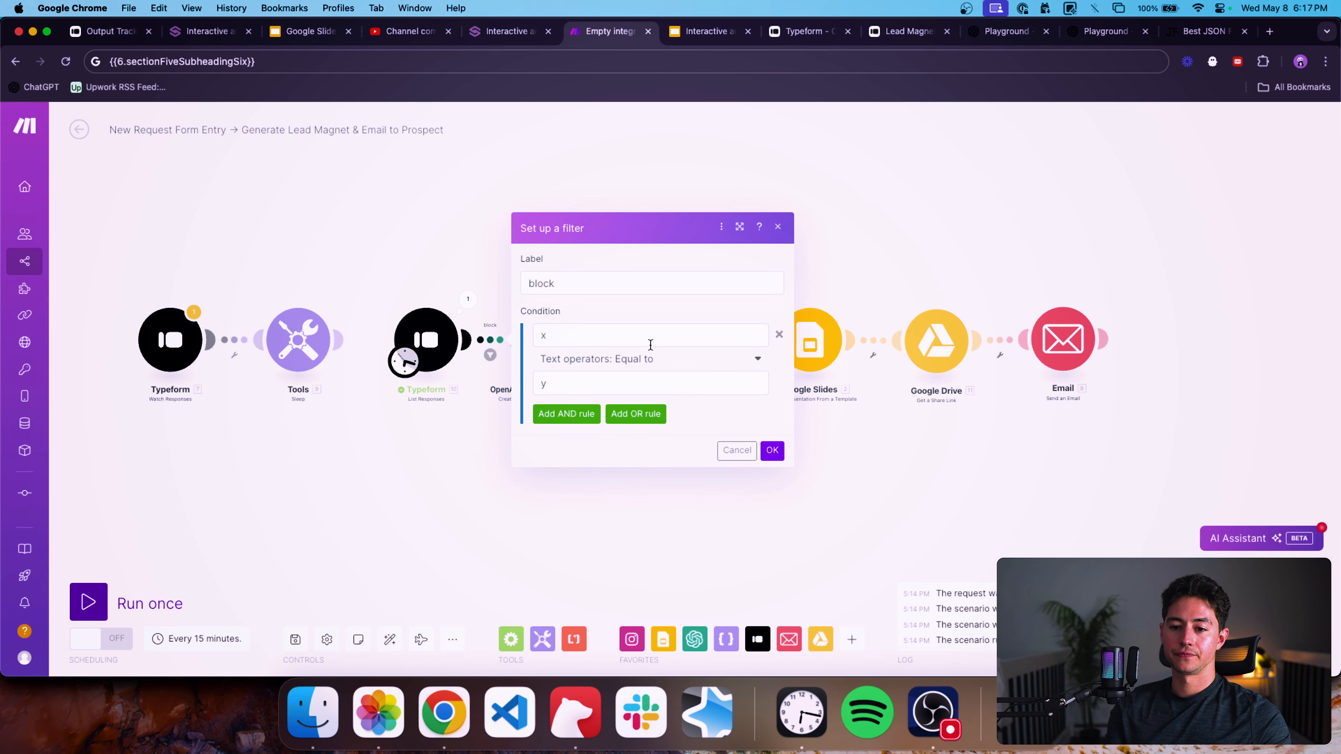
{"action": "left_click", "coordinate": [778, 336]}
{"action": "double_click", "coordinate": [734, 285]}
{"action": "key", "text": "BackSpace"}
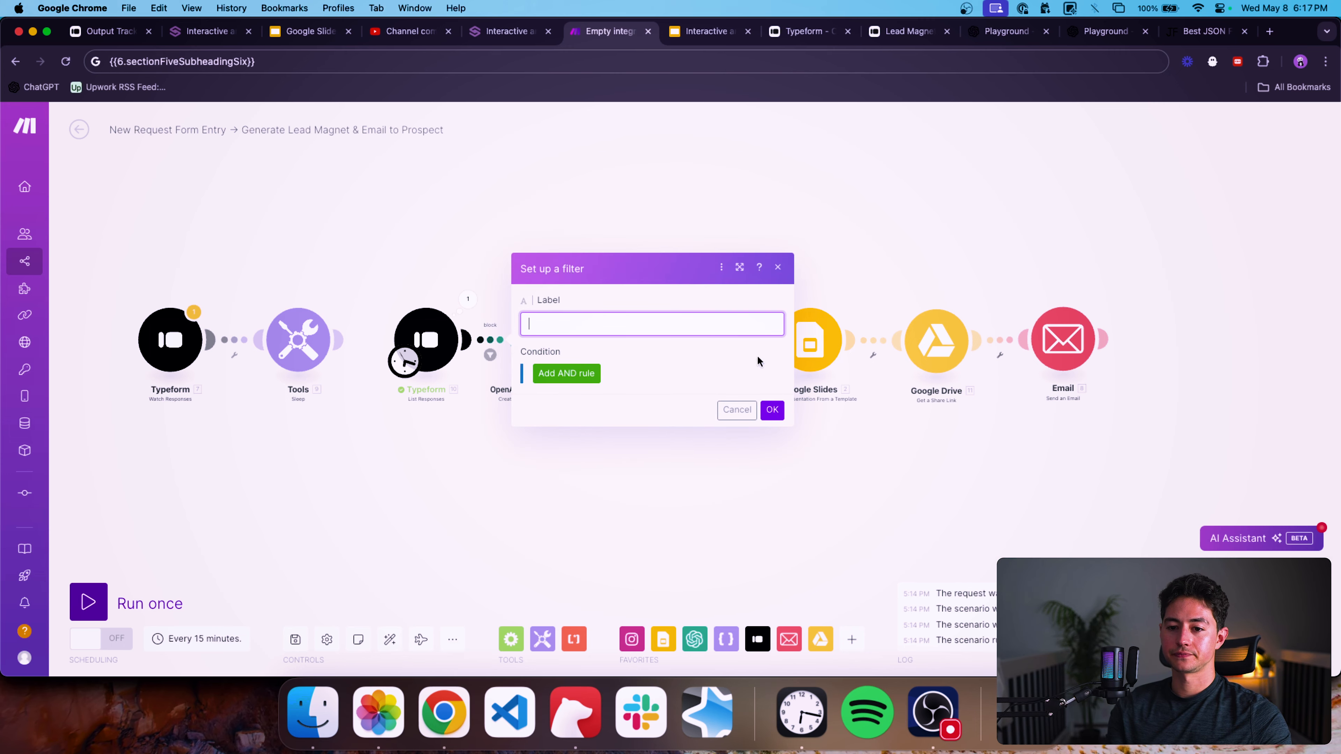
{"action": "left_click", "coordinate": [771, 408]}
Check the Tools Sleep module's delay setting, then run the whole scenario once.
{"action": "scroll", "coordinate": [770, 412], "scroll_direction": "right", "scroll_amount": 2}
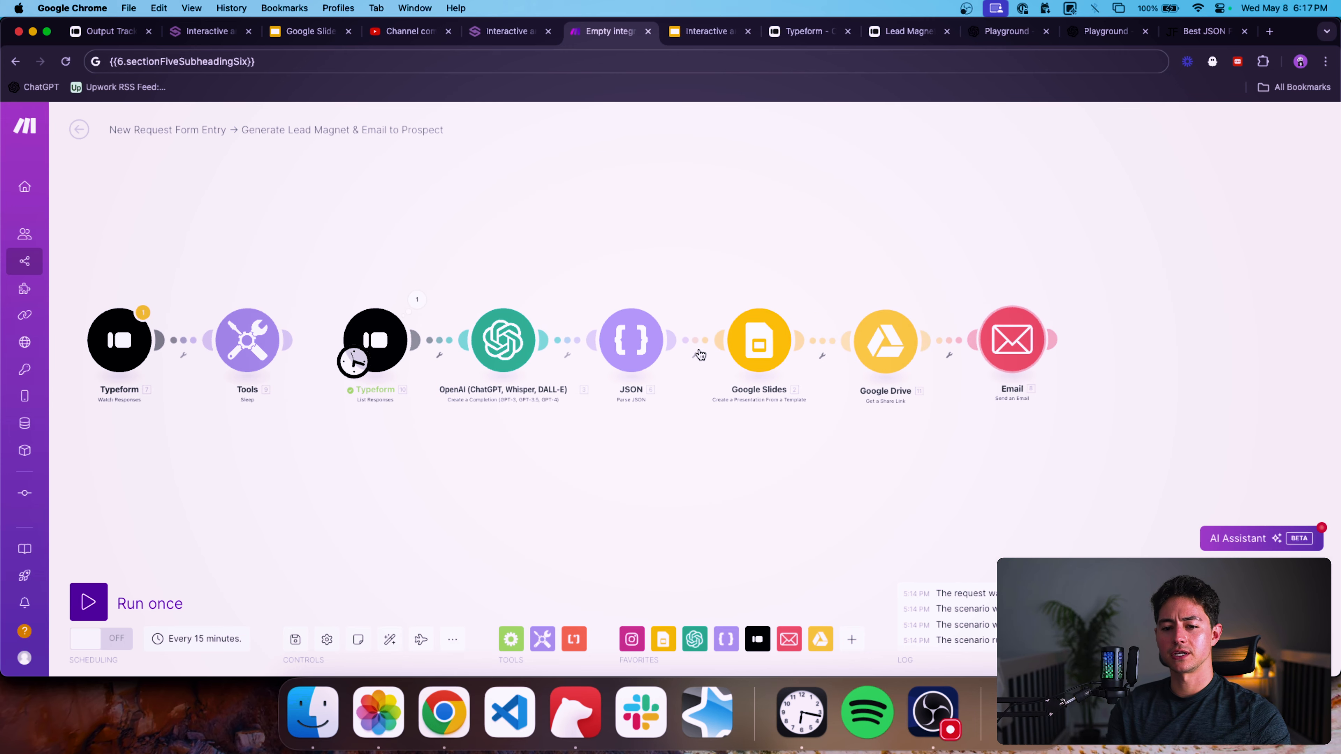
{"action": "scroll", "coordinate": [520, 430], "scroll_direction": "right", "scroll_amount": 3}
{"action": "scroll", "coordinate": [473, 422], "scroll_direction": "right", "scroll_amount": 1}
{"action": "scroll", "coordinate": [535, 429], "scroll_direction": "left", "scroll_amount": 2}
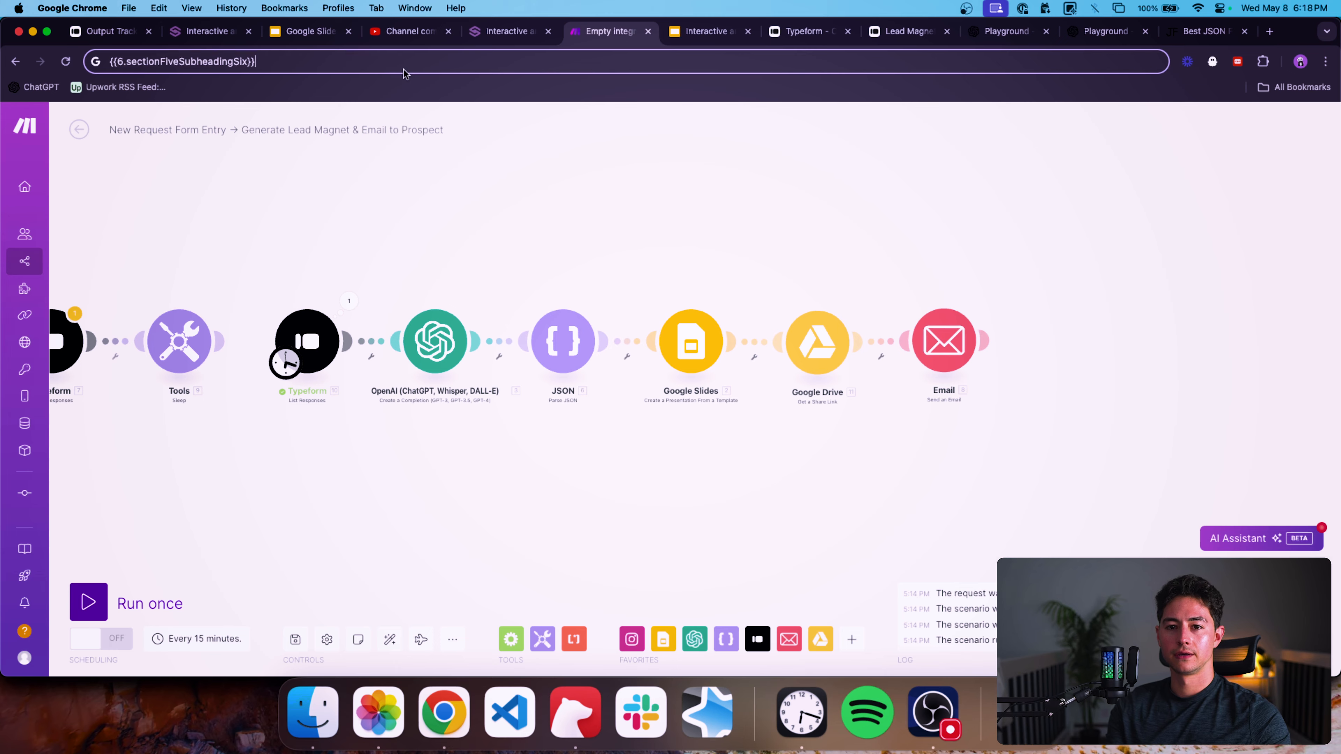
{"action": "scroll", "coordinate": [310, 285], "scroll_direction": "left", "scroll_amount": 1}
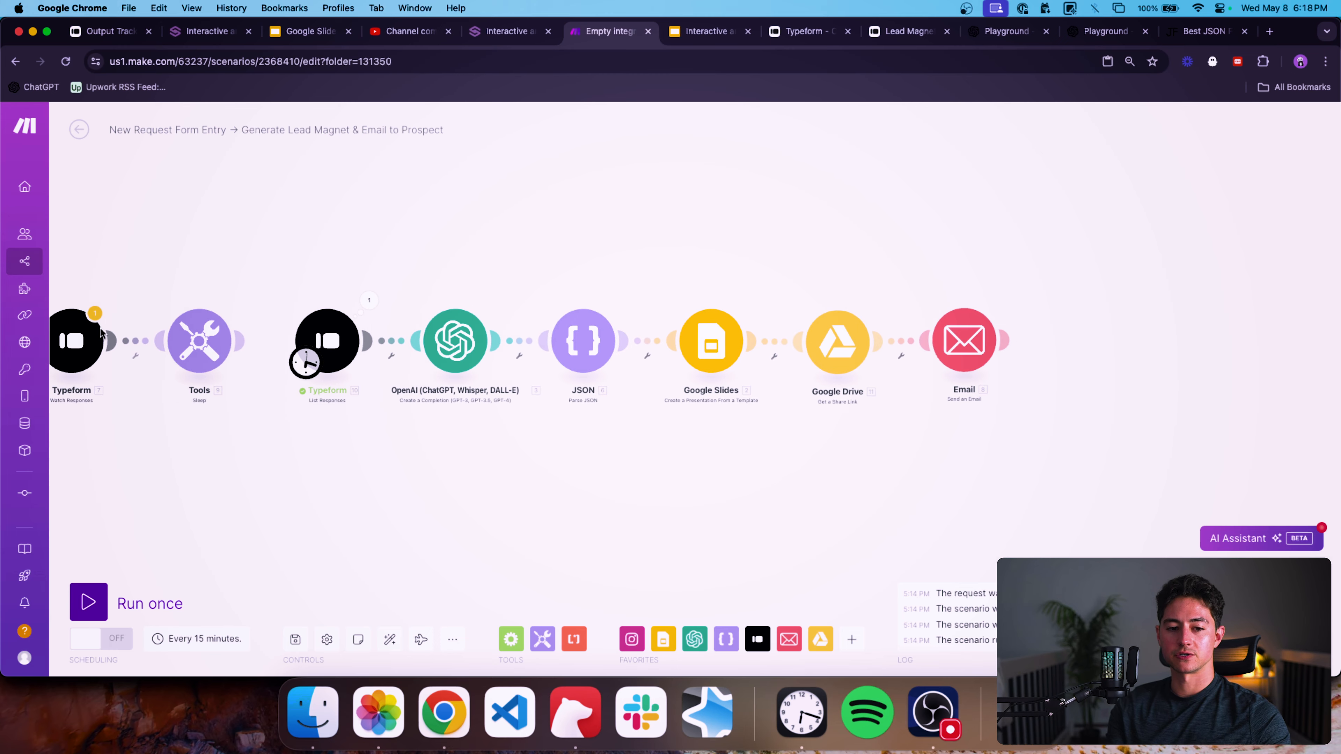
{"action": "left_click", "coordinate": [180, 339]}
{"action": "left_click", "coordinate": [338, 324]}
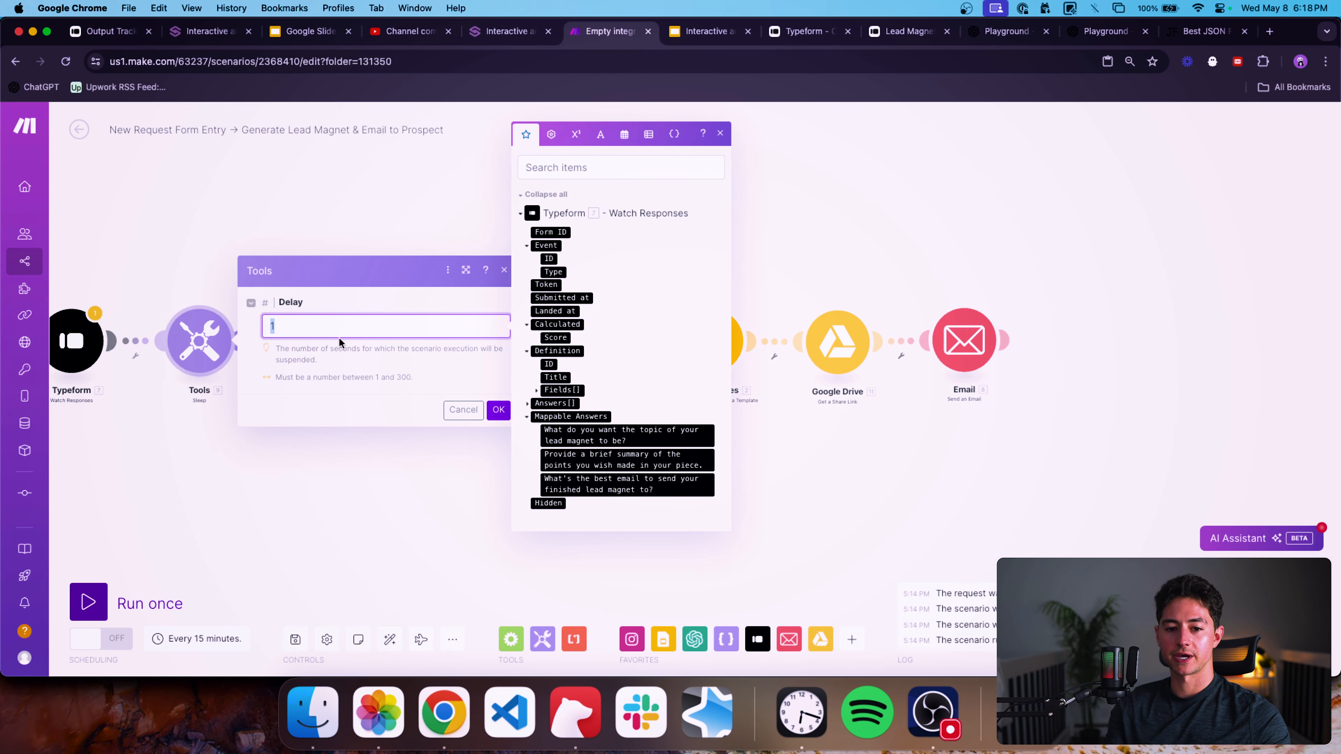
{"action": "left_click", "coordinate": [496, 410]}
{"action": "scroll", "coordinate": [435, 422], "scroll_direction": "right", "scroll_amount": 2}
{"action": "left_click", "coordinate": [96, 587]}
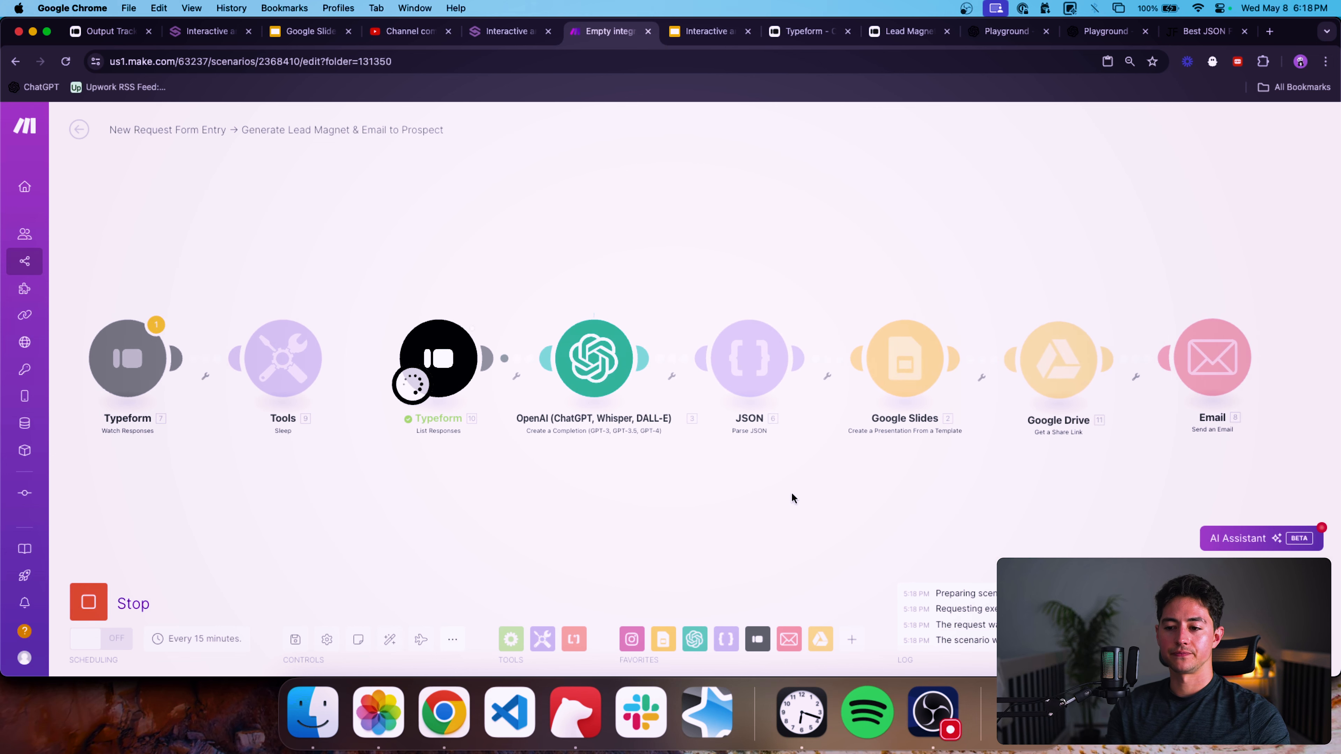
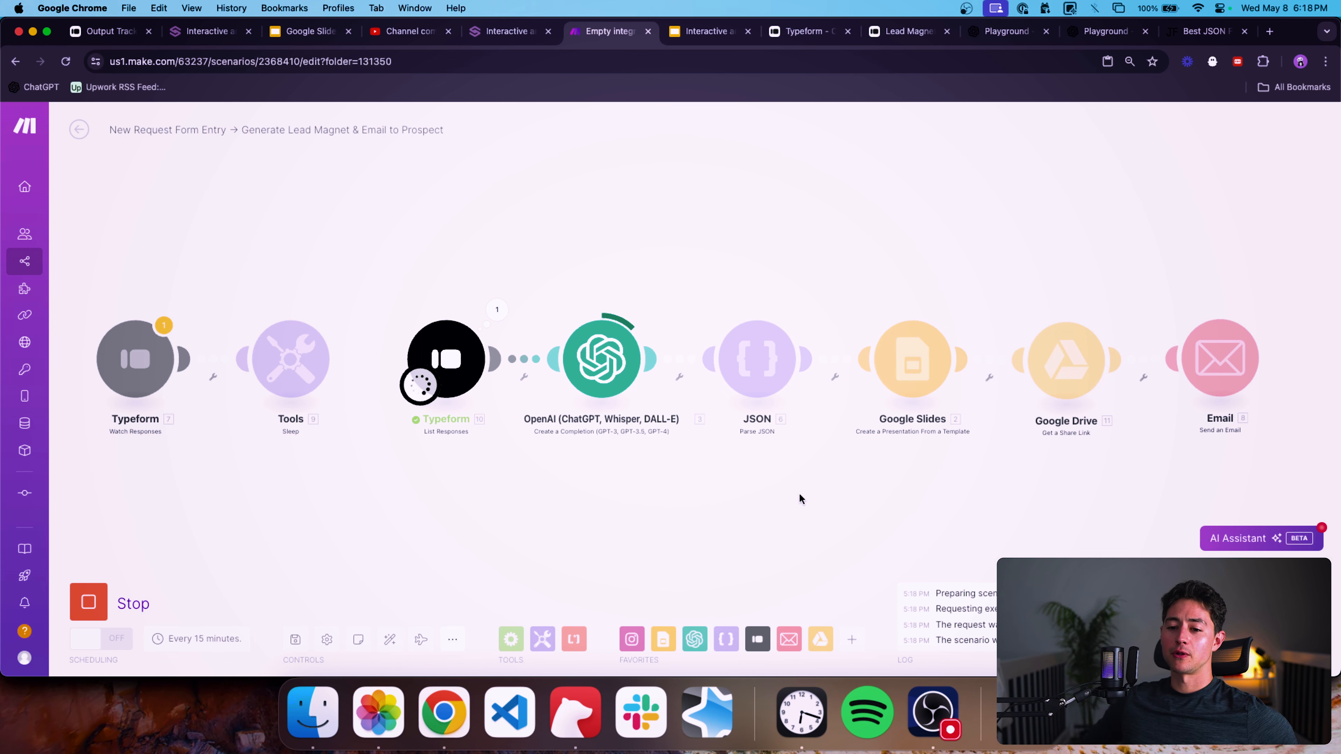
Pan across the running scenario to follow each module as it executes.
{"action": "left_click_drag", "start_coordinate": [848, 482], "coordinate": [790, 479]}
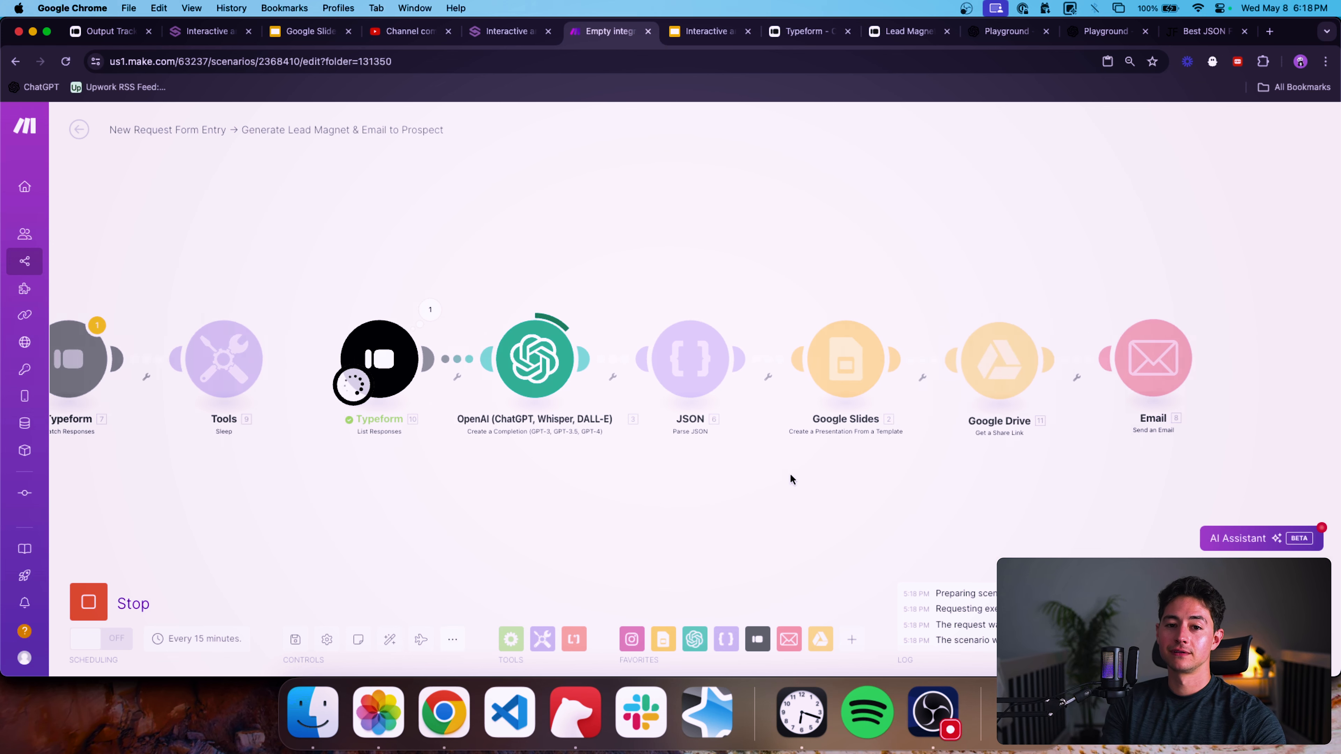
{"action": "scroll", "coordinate": [790, 479], "scroll_direction": "right", "scroll_amount": 5}
{"action": "left_click_drag", "start_coordinate": [878, 447], "coordinate": [841, 436]}
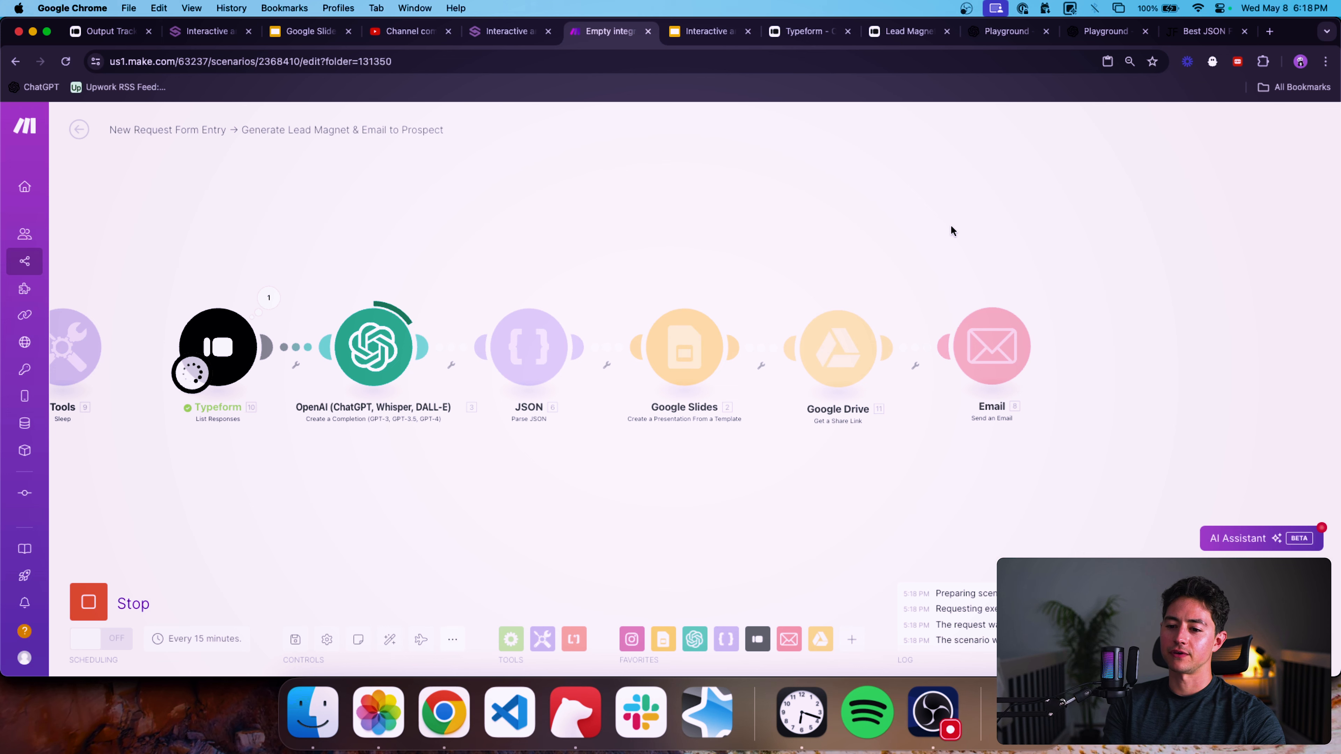
{"action": "left_click_drag", "start_coordinate": [951, 228], "coordinate": [1031, 228]}
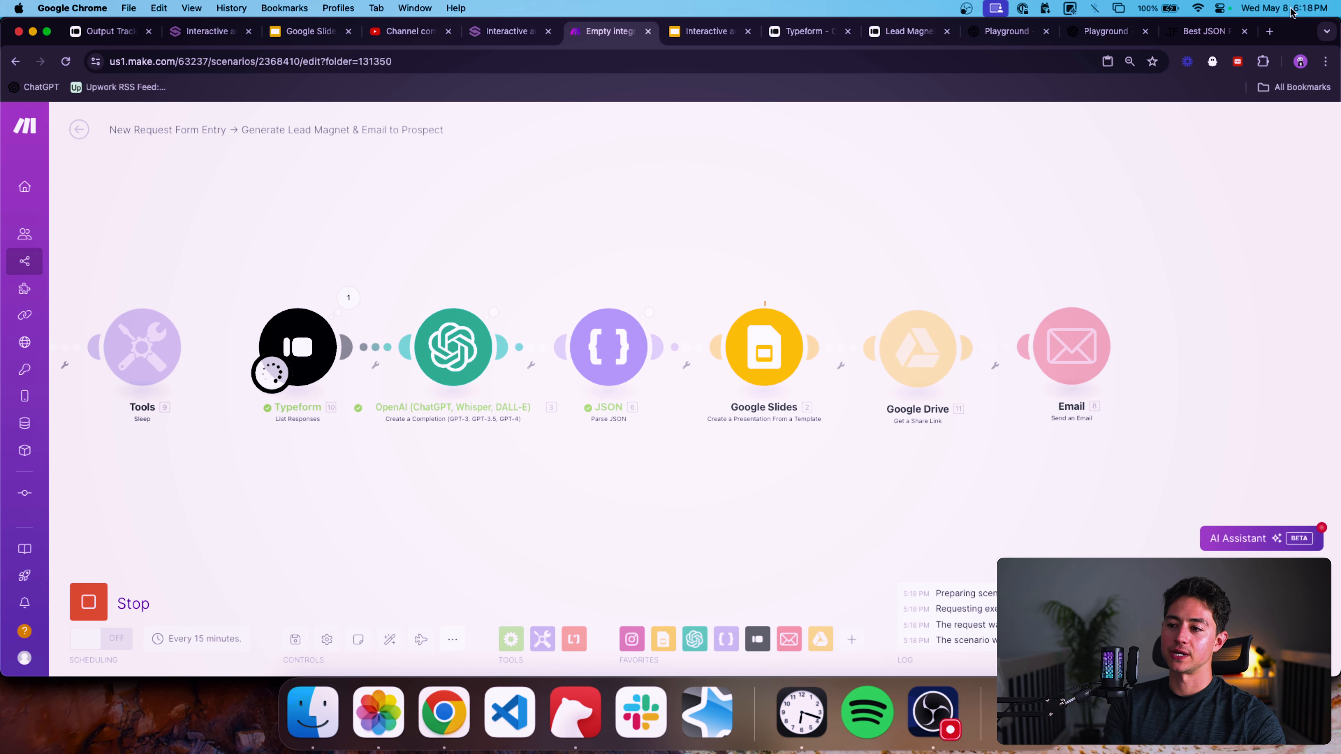
{"action": "left_click_drag", "start_coordinate": [1206, 144], "coordinate": [1026, 143]}
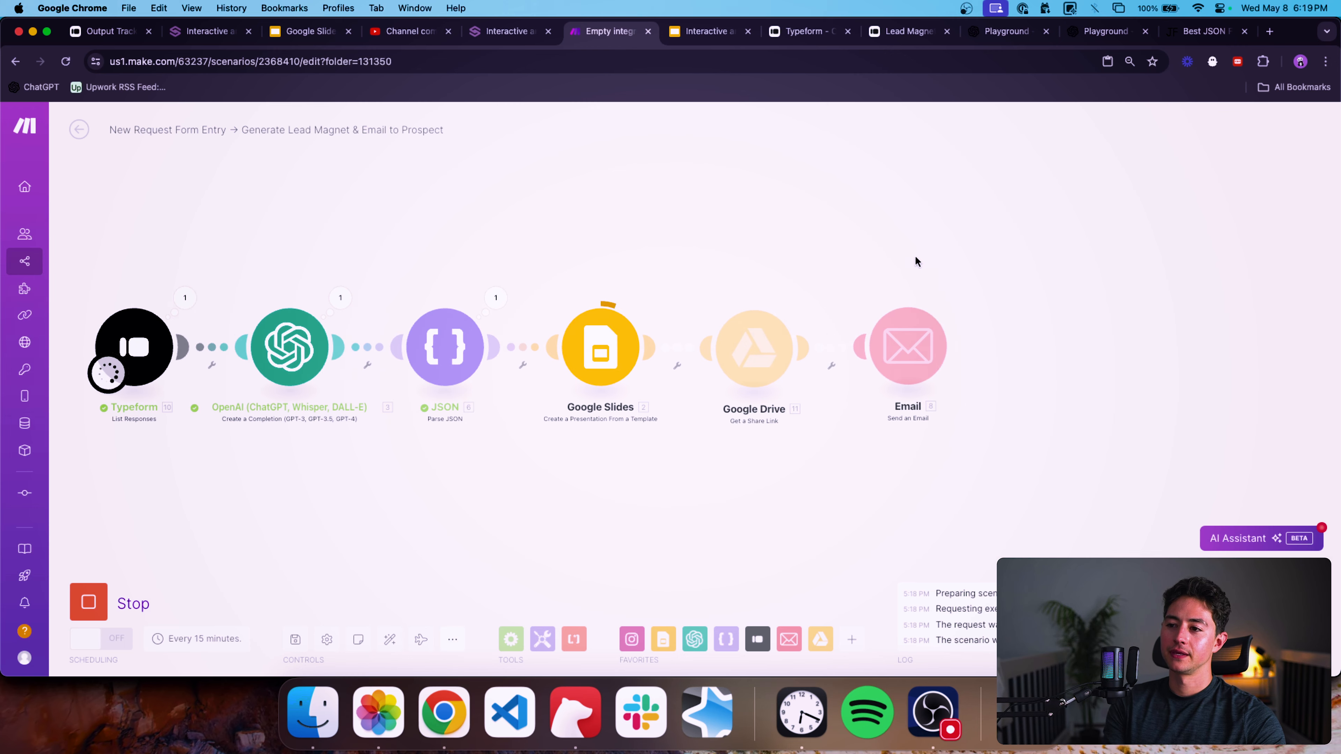
{"action": "scroll", "coordinate": [916, 323], "scroll_direction": "up", "scroll_amount": 3}
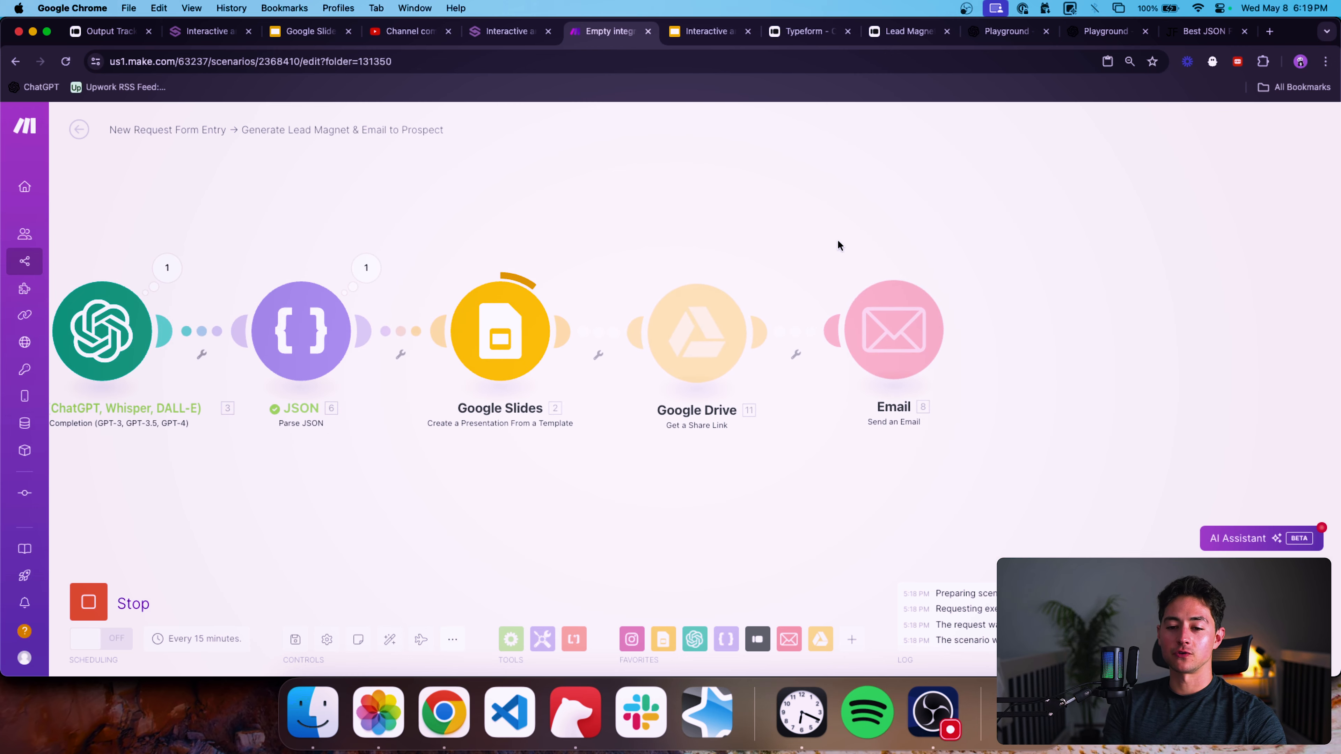
{"action": "left_click_drag", "start_coordinate": [838, 241], "coordinate": [516, 269]}
{"action": "scroll", "coordinate": [728, 253], "scroll_direction": "down", "scroll_amount": 2}
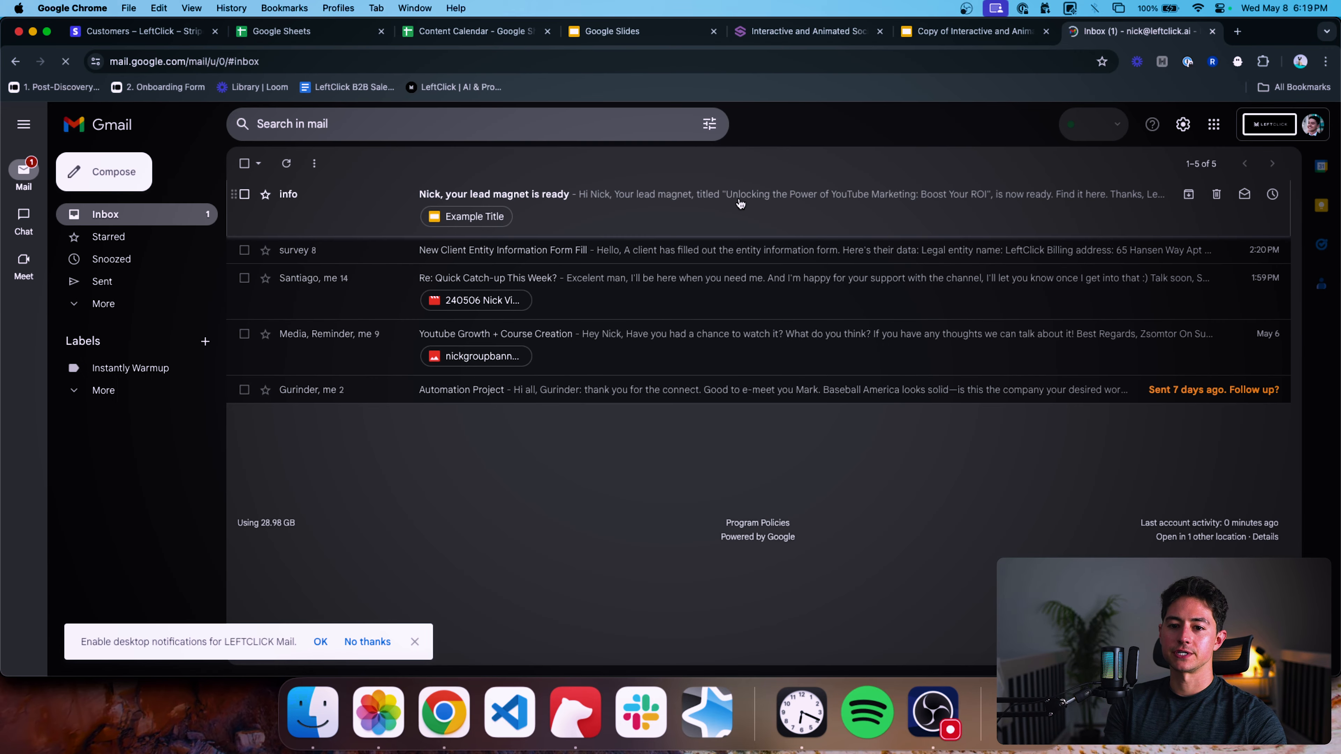
Open the lead magnet email in the inbox and open its attached presentation.
{"action": "left_click", "coordinate": [740, 193]}
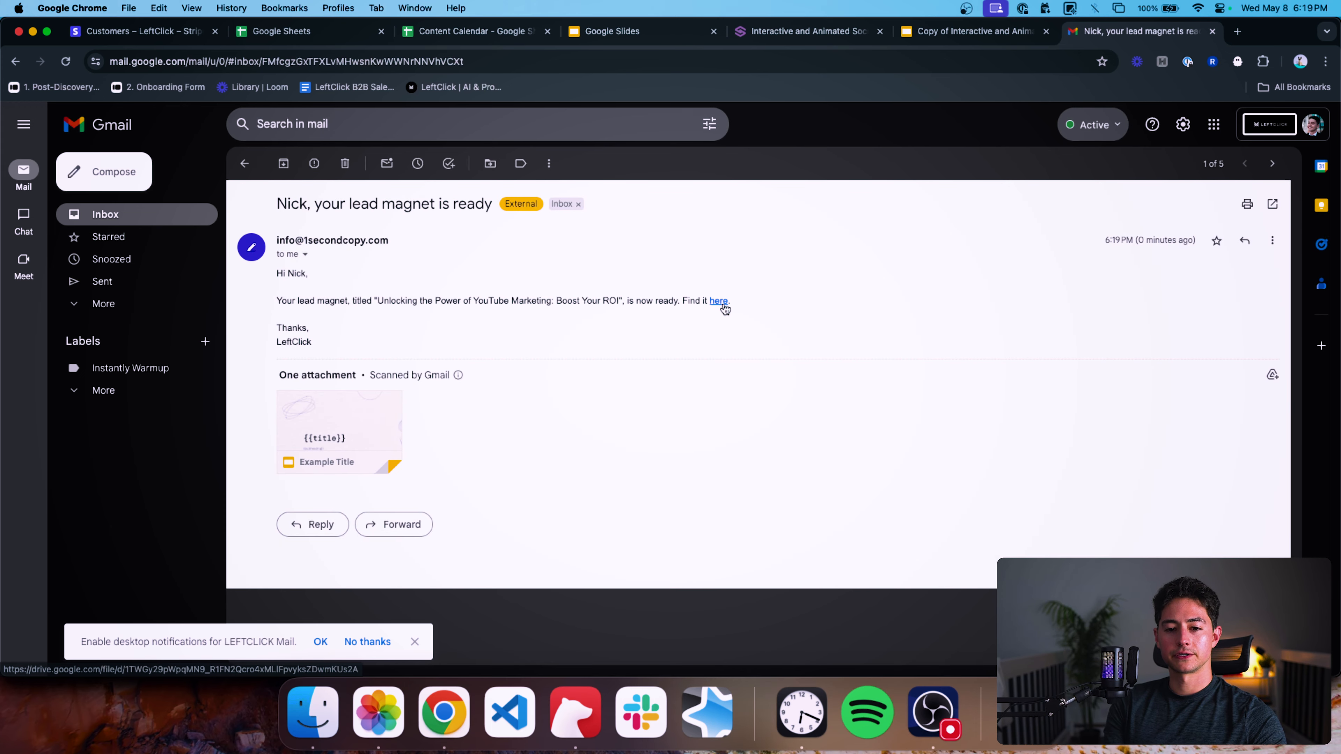
{"action": "left_click", "coordinate": [362, 433]}
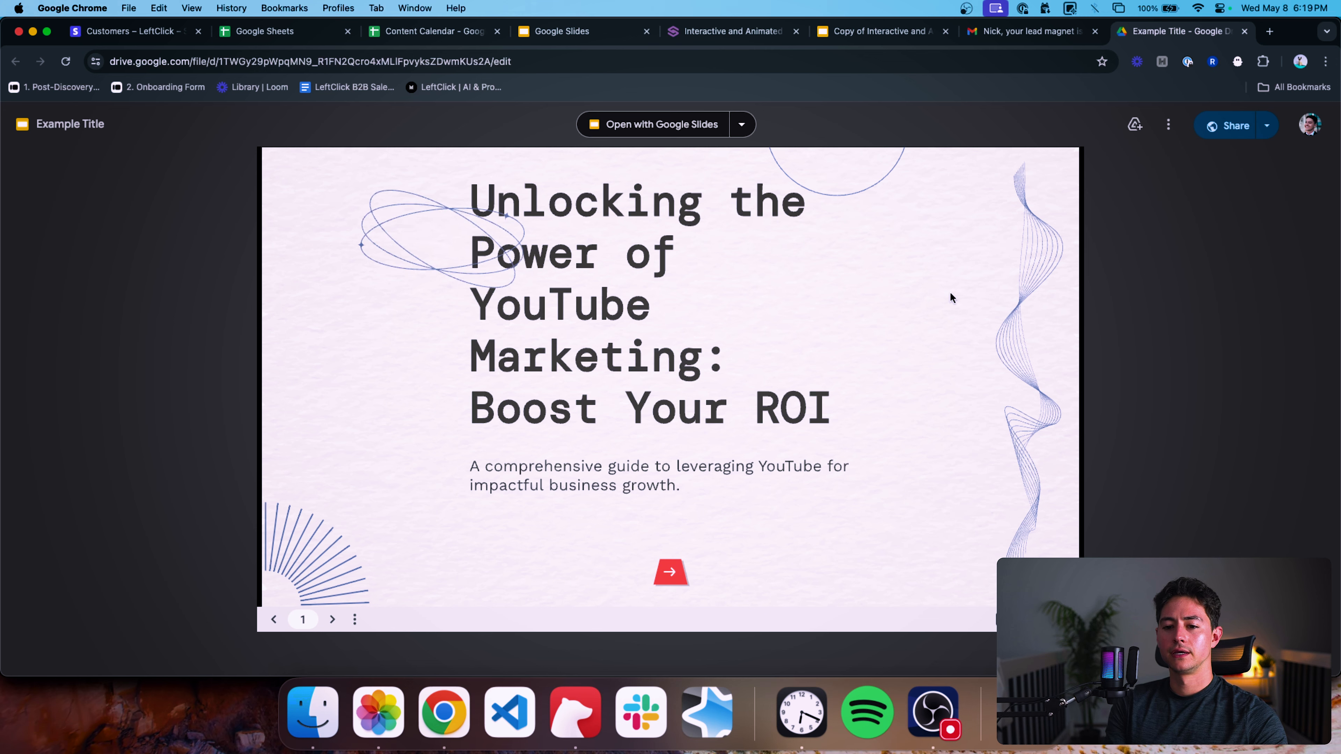
Page forward and back through the generated presentation's slides to review the content.
{"action": "left_click", "coordinate": [857, 492]}
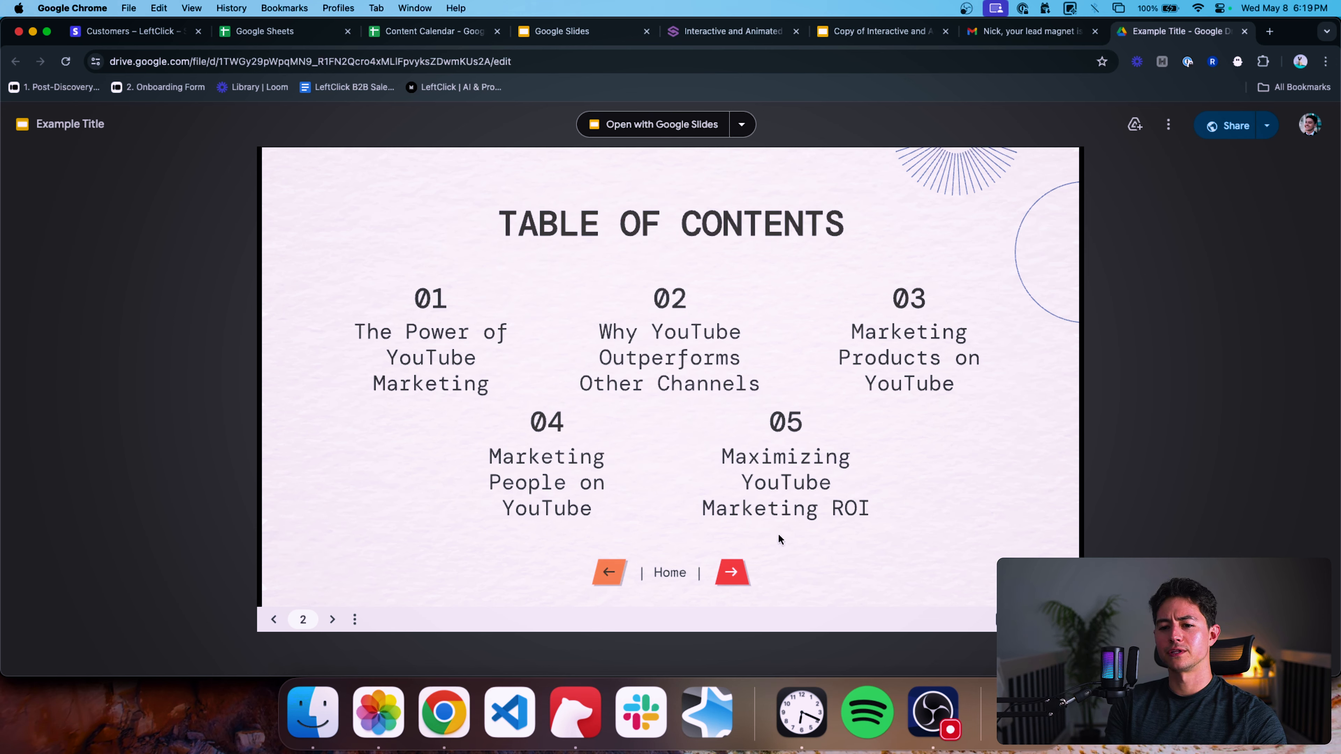
{"action": "left_click", "coordinate": [730, 586]}
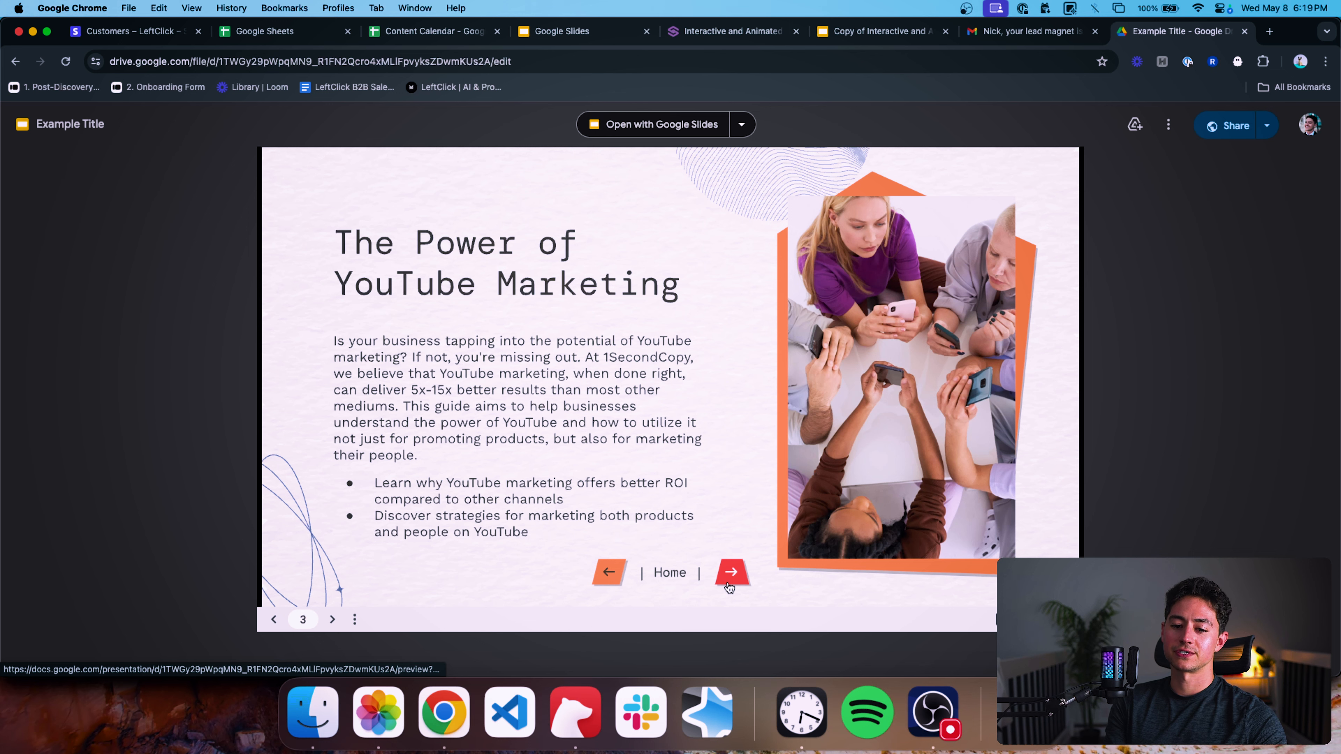
{"action": "left_click", "coordinate": [729, 586]}
{"action": "left_click", "coordinate": [731, 588]}
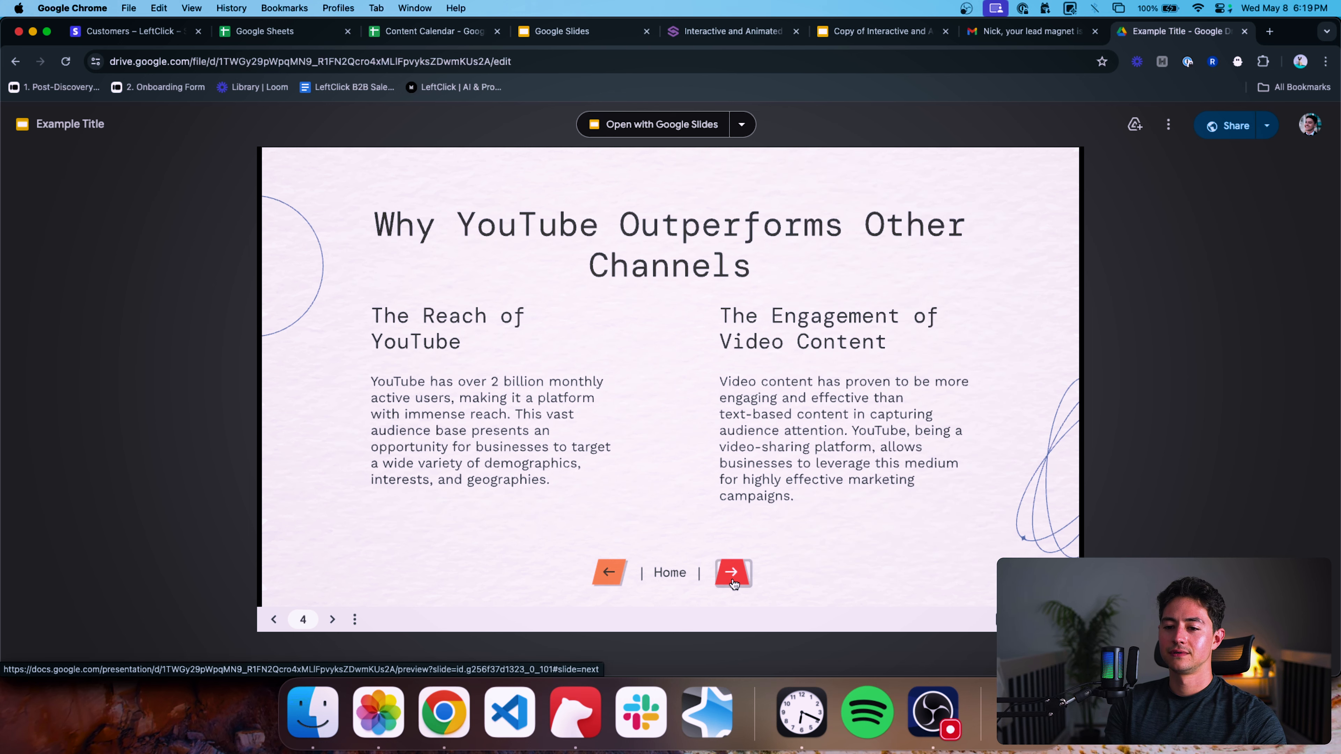
{"action": "left_click", "coordinate": [733, 584]}
{"action": "left_click", "coordinate": [733, 583]}
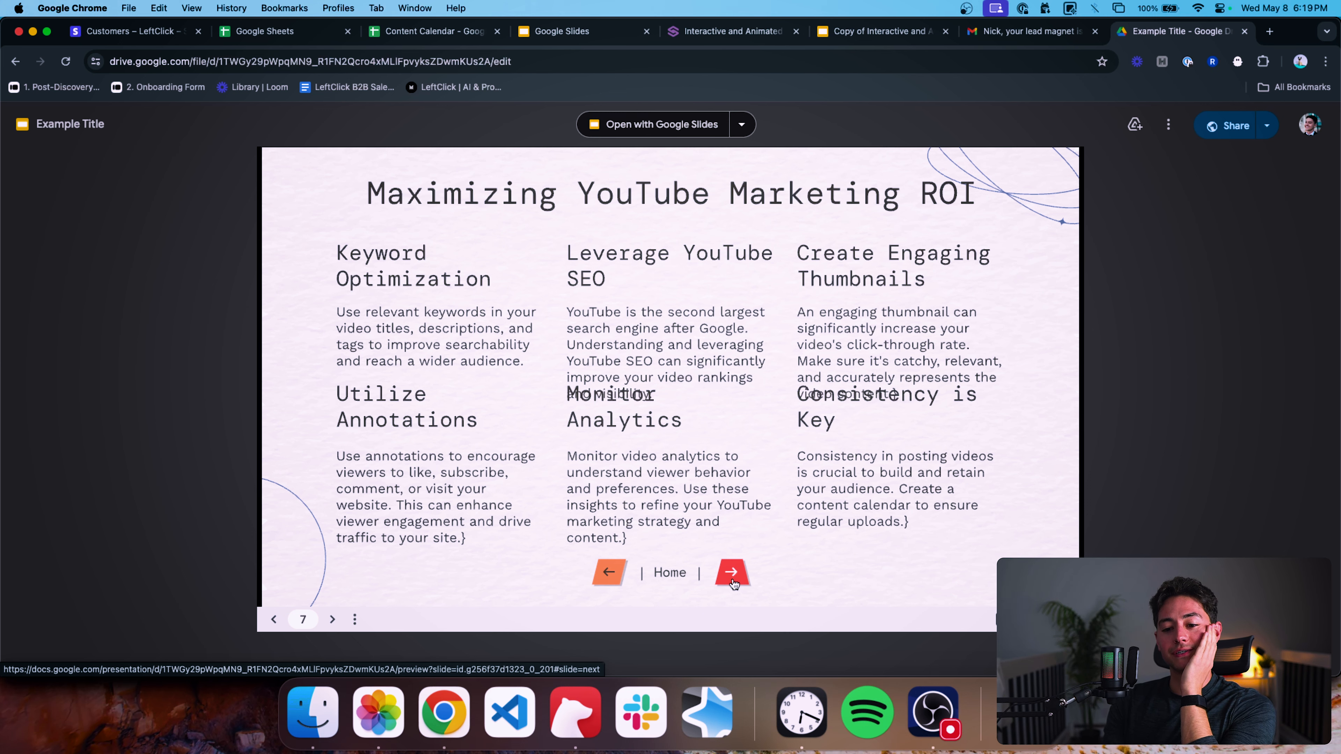
{"action": "left_click", "coordinate": [734, 583]}
{"action": "left_click", "coordinate": [613, 576]}
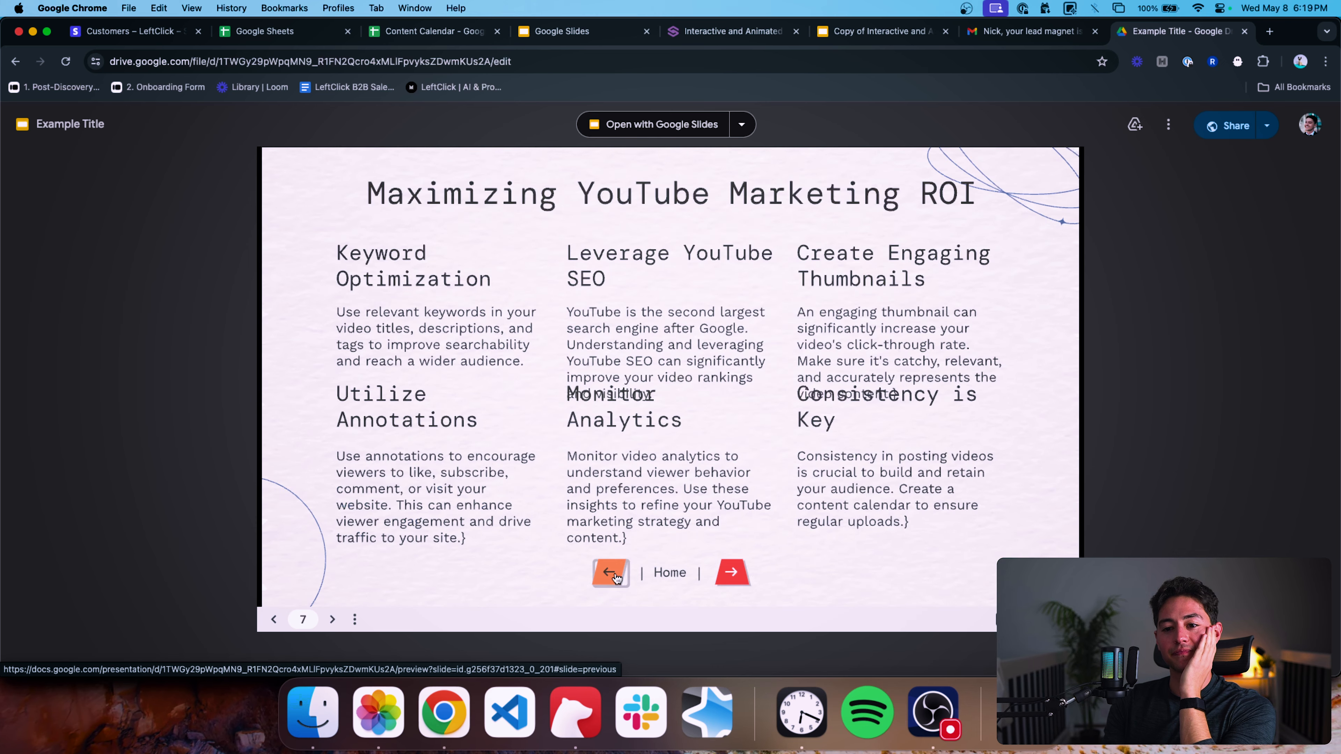
{"action": "left_click", "coordinate": [615, 578]}
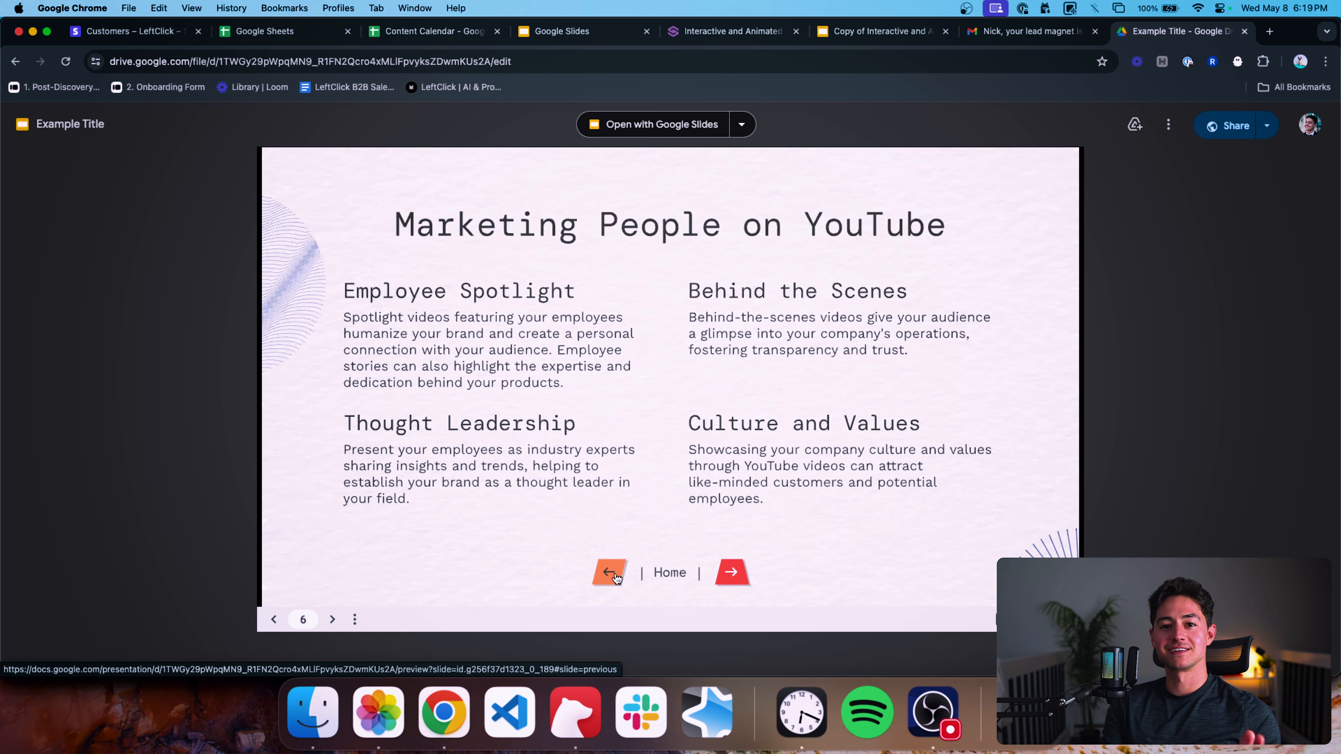
{"action": "left_click", "coordinate": [616, 578]}
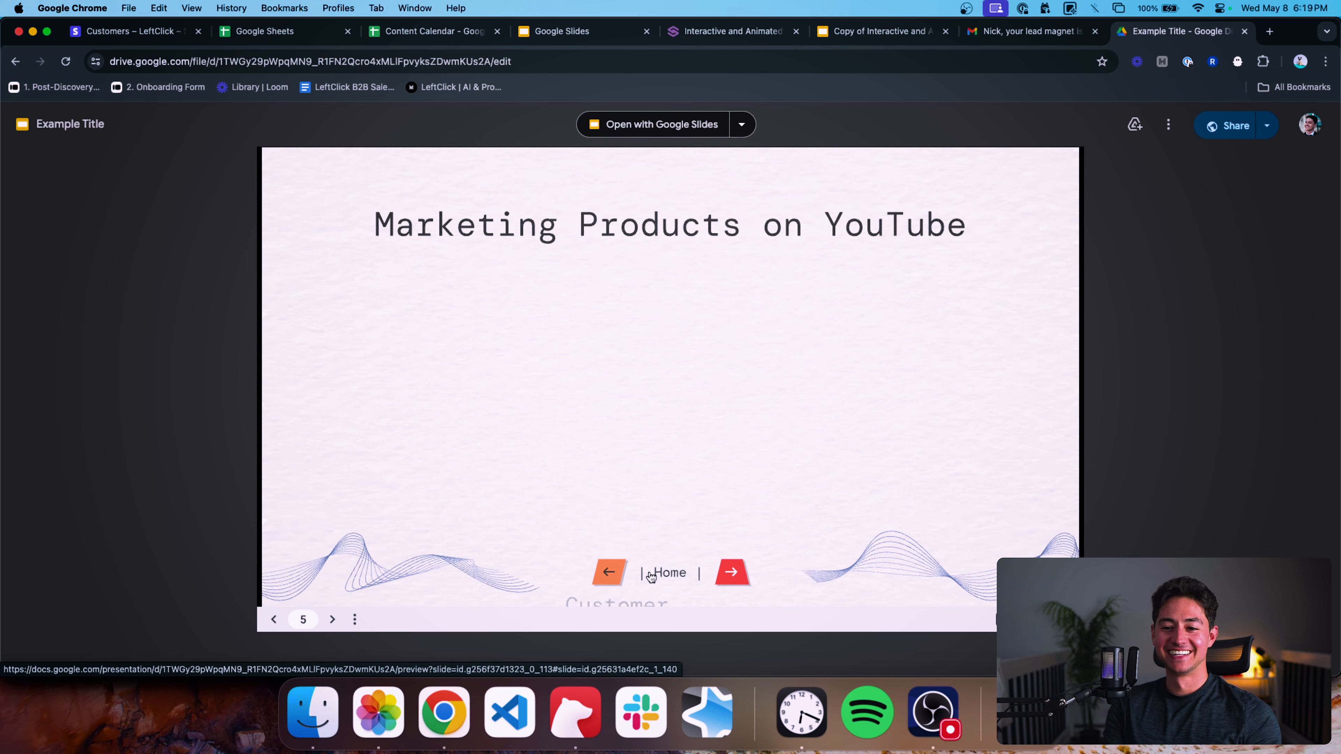
{"action": "left_click", "coordinate": [733, 581]}
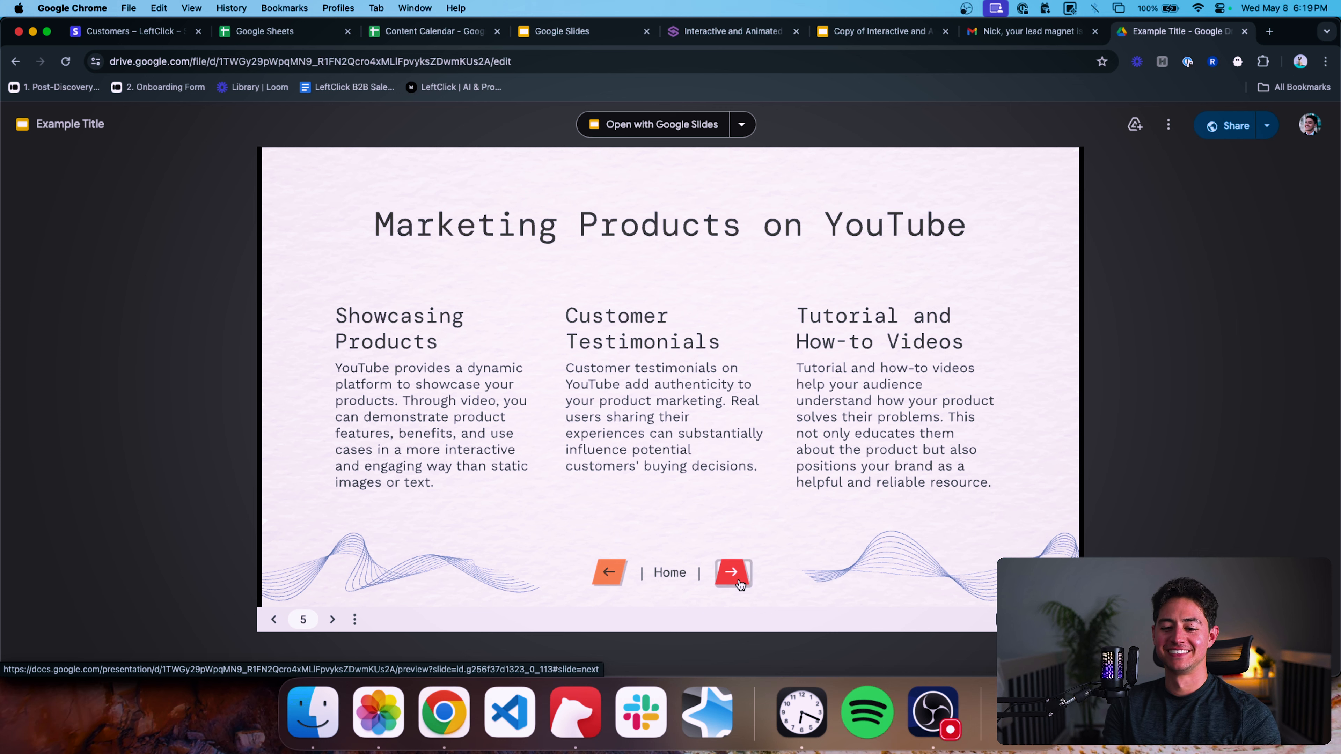
{"action": "left_click", "coordinate": [739, 580]}
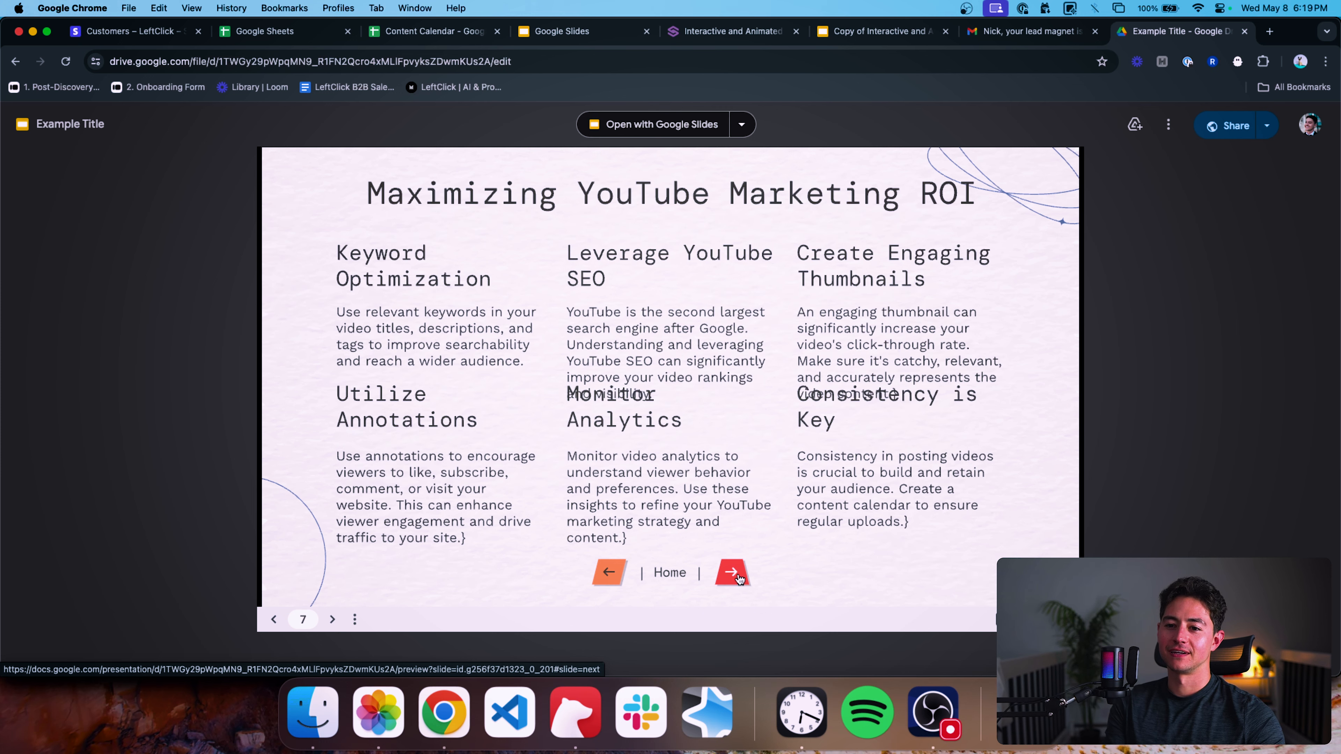